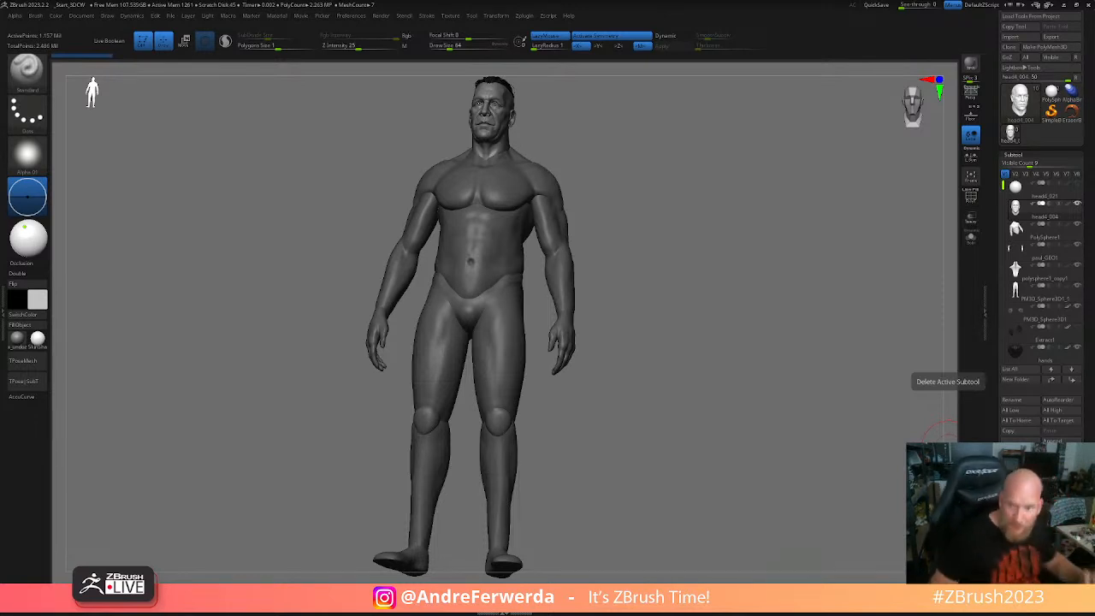
# - Make the hands subtool paul_GEO1 active and frame the whole figure from the front
pyautogui.moveTo(941, 421); pyautogui.dragTo(730, 354)
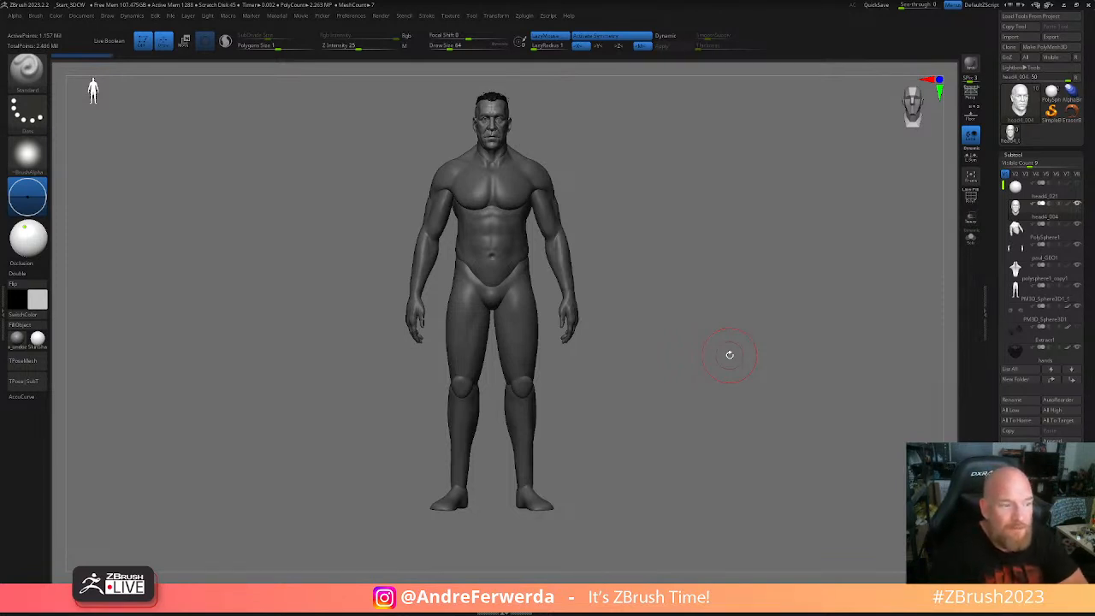
pyautogui.moveTo(636, 320); pyautogui.dragTo(676, 338)
pyautogui.keyDown('alt'); pyautogui.click(506, 398); pyautogui.keyUp('alt')
pyautogui.moveTo(633, 391)
pyautogui.mouseDown()
pyautogui.moveTo(697, 420)
pyautogui.moveTo(714, 308)
pyautogui.moveTo(728, 322)
pyautogui.moveTo(736, 316)
pyautogui.moveTo(693, 311)
pyautogui.moveTo(690, 283)
pyautogui.moveTo(689, 346)
pyautogui.moveTo(630, 343)
pyautogui.moveTo(642, 336)
pyautogui.mouseUp()
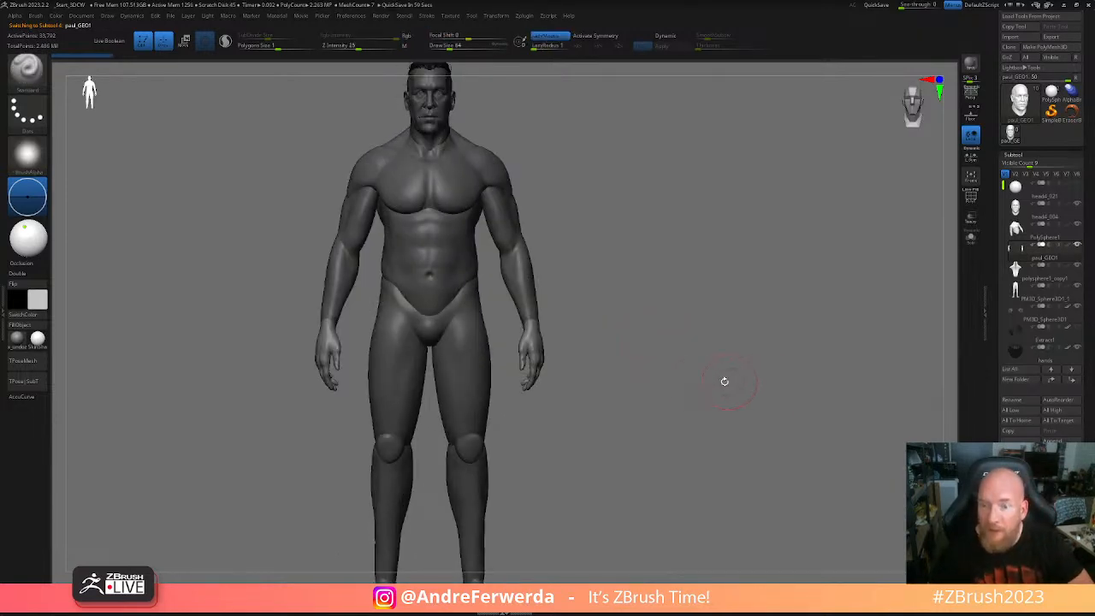
pyautogui.keyDown('alt'); pyautogui.moveTo(736, 349); pyautogui.dragTo(758, 376); pyautogui.keyUp('alt')
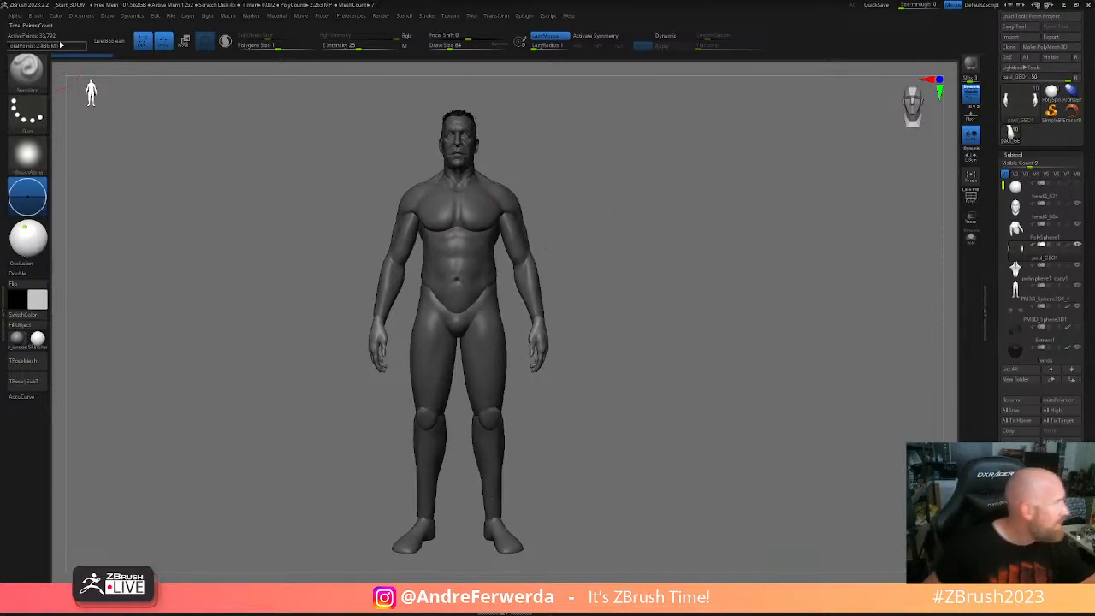
# - Examine the figure's overall proportions from the front and the side, checking it with and without perspective
pyautogui.click(106, 16)
pyautogui.click(189, 283)
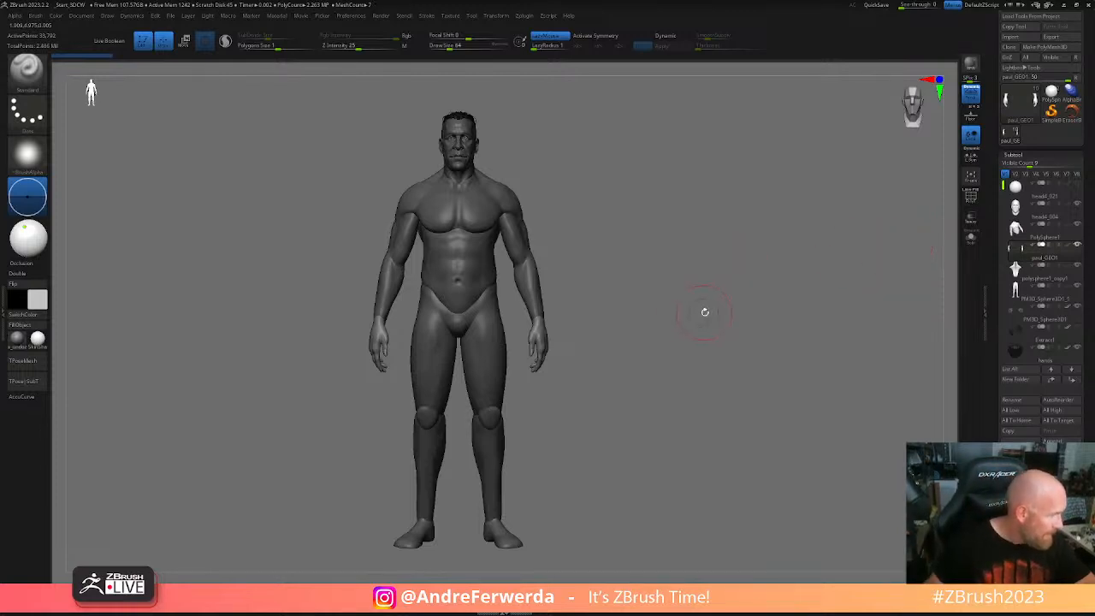
pyautogui.moveTo(707, 312); pyautogui.dragTo(736, 355)
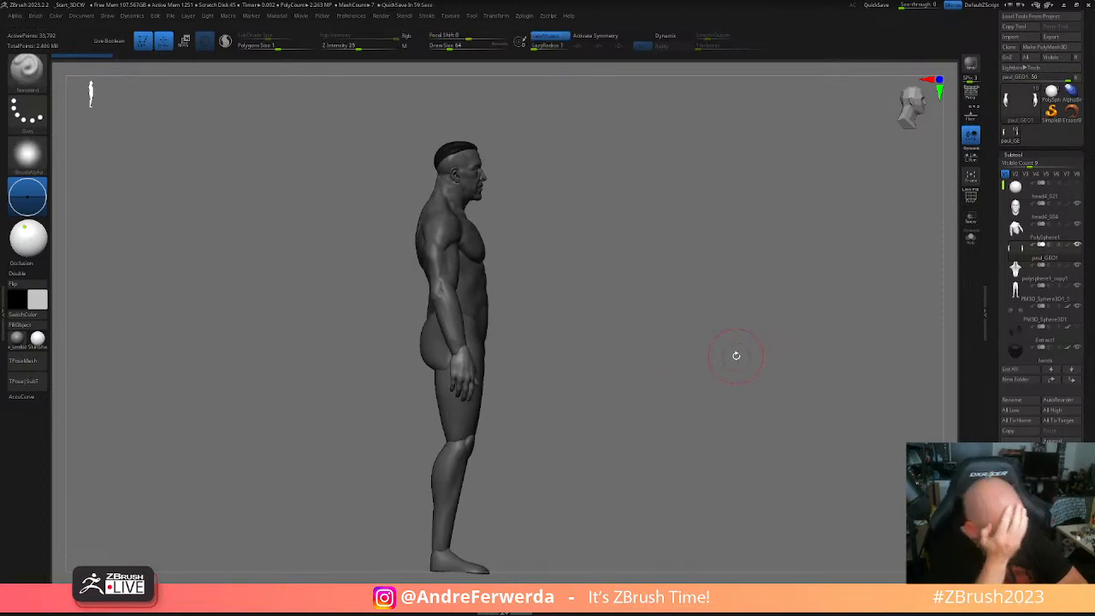
pyautogui.moveTo(589, 267)
pyautogui.mouseDown()
pyautogui.moveTo(608, 278)
pyautogui.moveTo(576, 240)
pyautogui.moveTo(658, 234)
pyautogui.moveTo(667, 251)
pyautogui.moveTo(655, 248)
pyautogui.mouseUp()
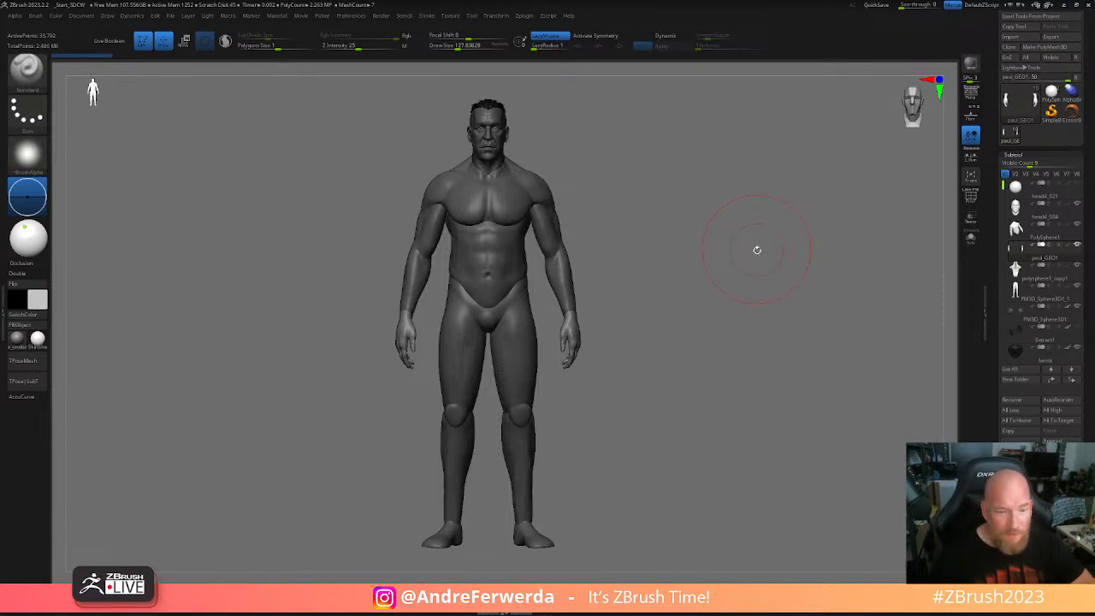
pyautogui.moveTo(1039, 309)
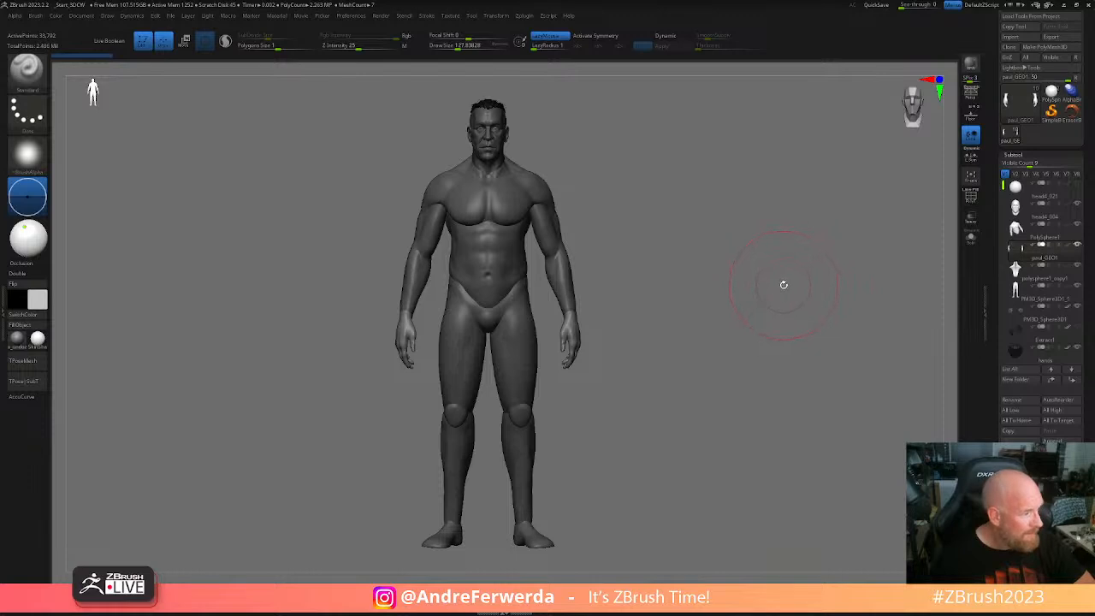
pyautogui.press('space')
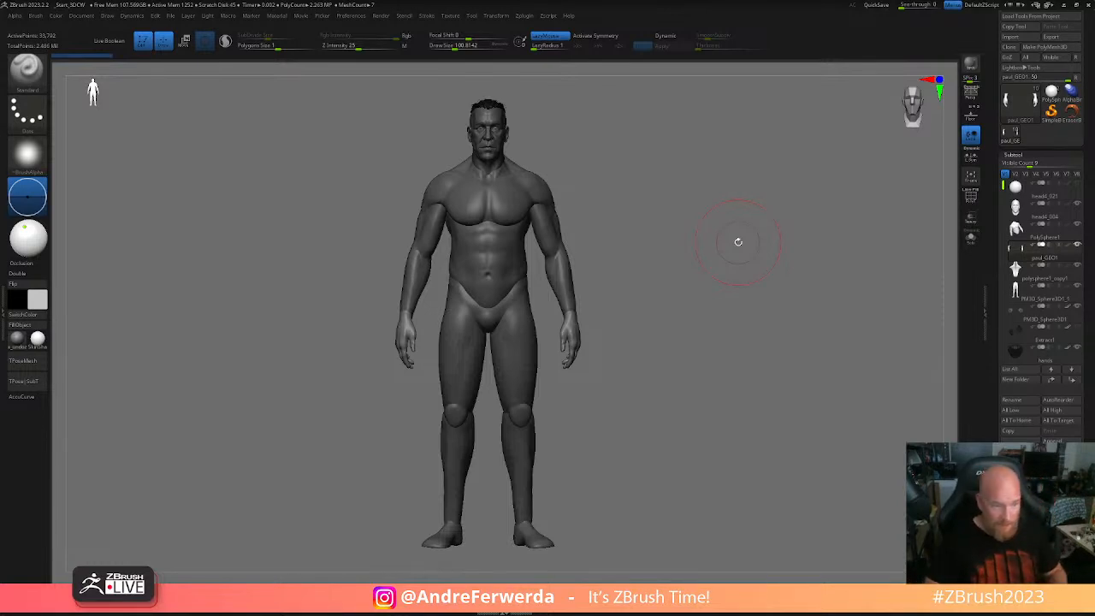
pyautogui.moveTo(641, 220); pyautogui.dragTo(702, 229)
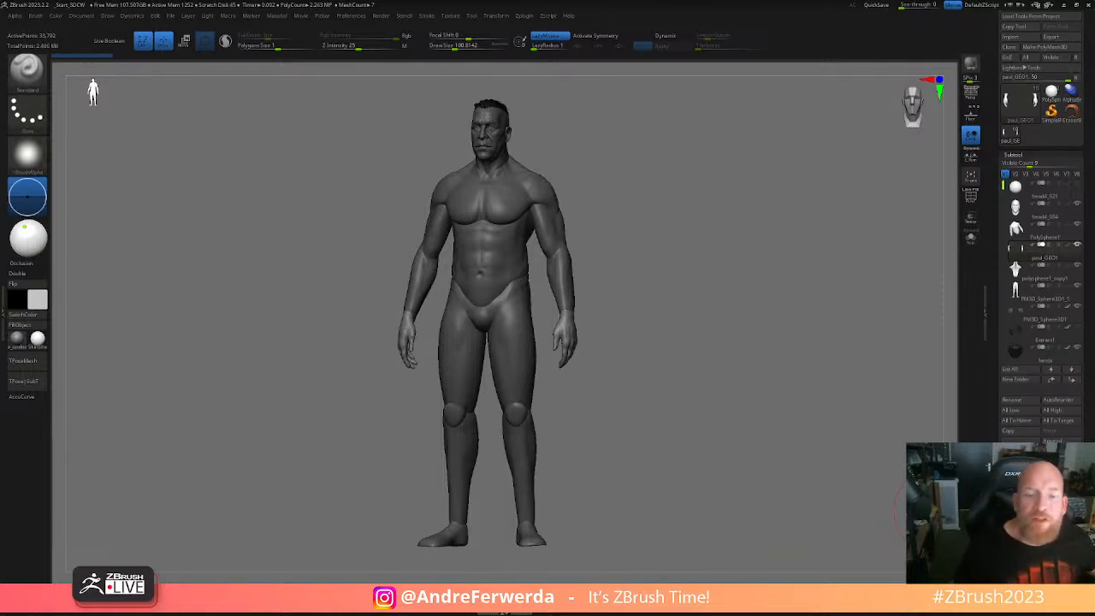
# - Make the torso subtool PolySphere1 active and check its polygroups by toggling the polyframe and isolating individual groups
pyautogui.moveTo(674, 303); pyautogui.dragTo(785, 439)
pyautogui.keyDown('alt'); pyautogui.moveTo(765, 348); pyautogui.dragTo(796, 386); pyautogui.keyUp('alt')
pyautogui.keyDown('alt'); pyautogui.click(571, 250); pyautogui.keyUp('alt')
pyautogui.moveTo(745, 361); pyautogui.dragTo(778, 413)
pyautogui.hotkey('shift', 'f')
pyautogui.hotkey('shift', 'f')
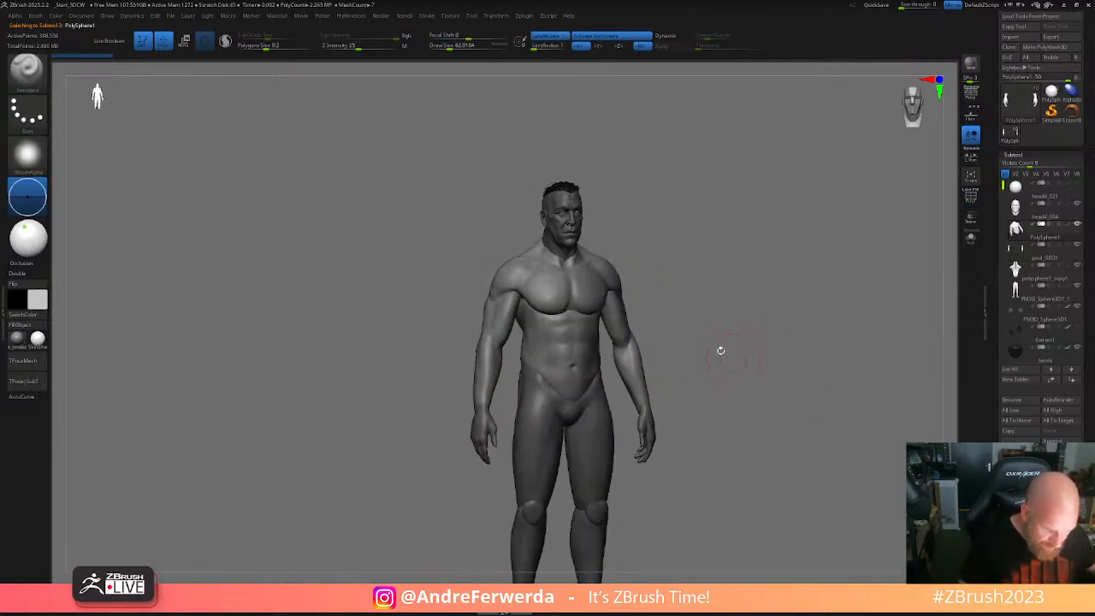
pyautogui.keyDown('ctrl'); pyautogui.keyDown('shift'); pyautogui.click(609, 279); pyautogui.keyUp('shift'); pyautogui.keyUp('ctrl')
pyautogui.keyDown('ctrl'); pyautogui.keyDown('shift'); pyautogui.moveTo(720, 295); pyautogui.dragTo(753, 383); pyautogui.keyUp('shift'); pyautogui.keyUp('ctrl')
pyautogui.keyDown('ctrl'); pyautogui.keyDown('shift'); pyautogui.click(629, 335); pyautogui.keyUp('shift'); pyautogui.keyUp('ctrl')
pyautogui.keyDown('ctrl'); pyautogui.keyDown('shift'); pyautogui.click(631, 367); pyautogui.keyUp('shift'); pyautogui.keyUp('ctrl')
pyautogui.moveTo(789, 429); pyautogui.dragTo(804, 360)
# - Make the legs subtool PM3D_Sphere3D1_1 active, isolate and restore its polygroups, and display the polyframe
pyautogui.keyDown('alt'); pyautogui.click(615, 387); pyautogui.keyUp('alt')
pyautogui.keyDown('ctrl'); pyautogui.keyDown('shift'); pyautogui.click(619, 386); pyautogui.keyUp('shift'); pyautogui.keyUp('ctrl')
pyautogui.keyDown('ctrl'); pyautogui.keyDown('shift'); pyautogui.moveTo(741, 390); pyautogui.dragTo(738, 440); pyautogui.keyUp('shift'); pyautogui.keyUp('ctrl')
pyautogui.keyDown('ctrl'); pyautogui.keyDown('shift'); pyautogui.click(709, 411); pyautogui.keyUp('shift'); pyautogui.keyUp('ctrl')
pyautogui.hotkey('shift', 'f')
pyautogui.moveTo(807, 436)
pyautogui.mouseDown()
pyautogui.moveTo(785, 447)
pyautogui.moveTo(801, 442)
pyautogui.mouseUp()
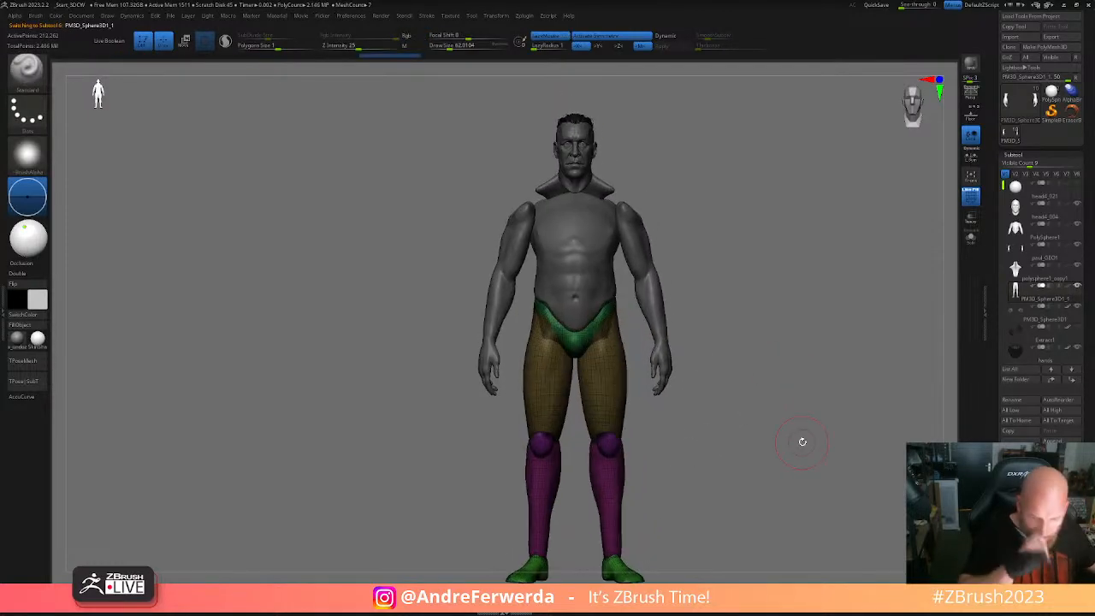
# - Switch back to the torso subtool PolySphere1, check its polygroups and hide the polyframe
pyautogui.keyDown('alt'); pyautogui.click(669, 255); pyautogui.keyUp('alt')
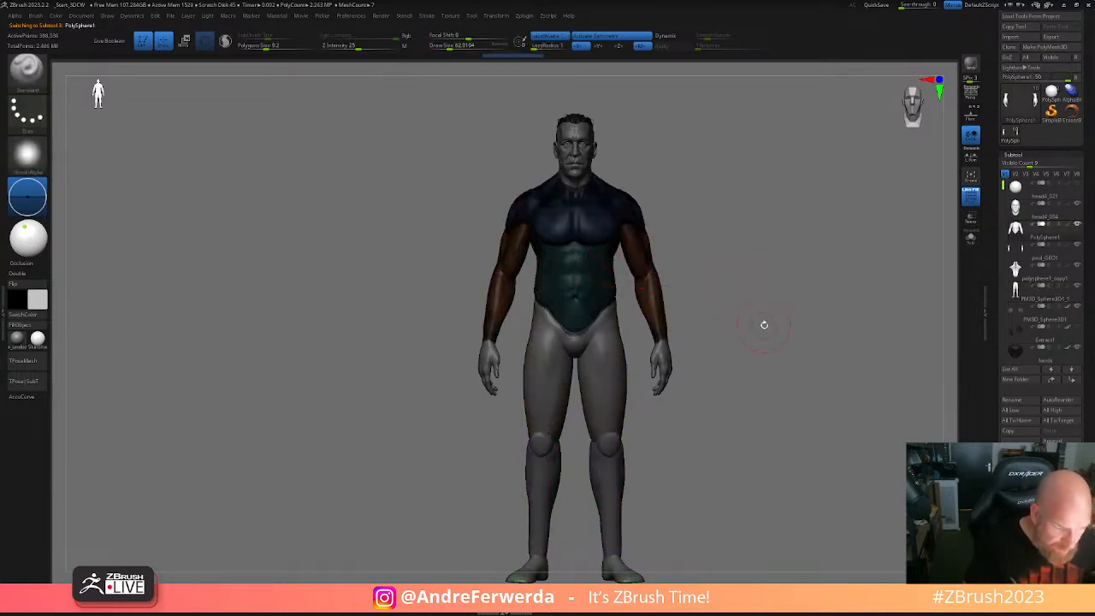
pyautogui.hotkey('shift', 'f')
pyautogui.keyDown('shift'); pyautogui.moveTo(781, 336); pyautogui.dragTo(812, 363); pyautogui.keyUp('shift')
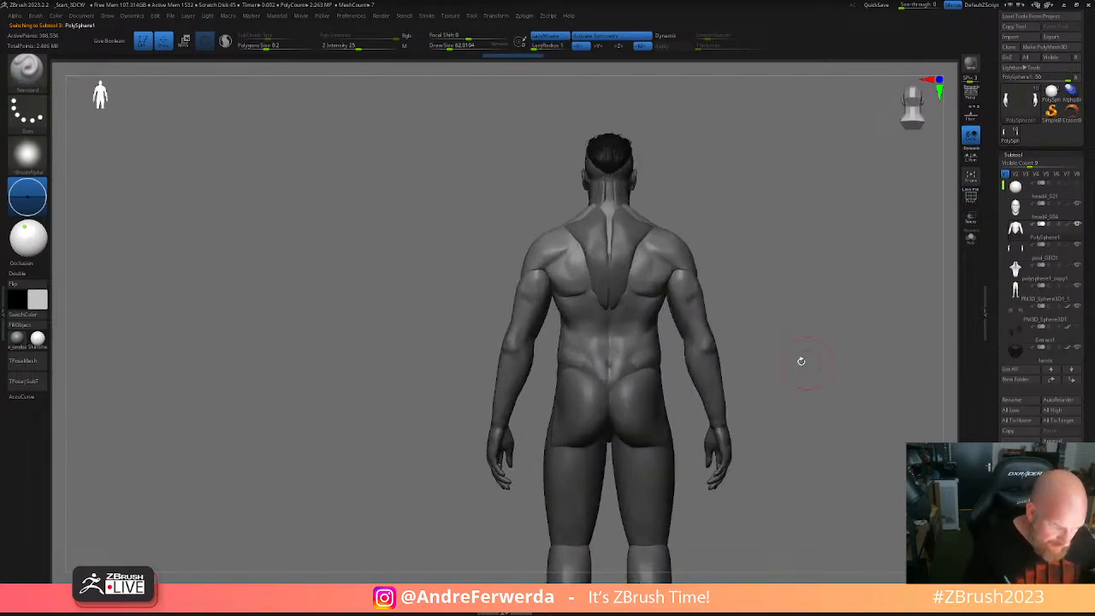
# - Select the upper-back subtool polysphere1_copy1 and nudge its shape along the spine and nape with the Move brush
pyautogui.keyDown('alt'); pyautogui.click(621, 270); pyautogui.keyUp('alt')
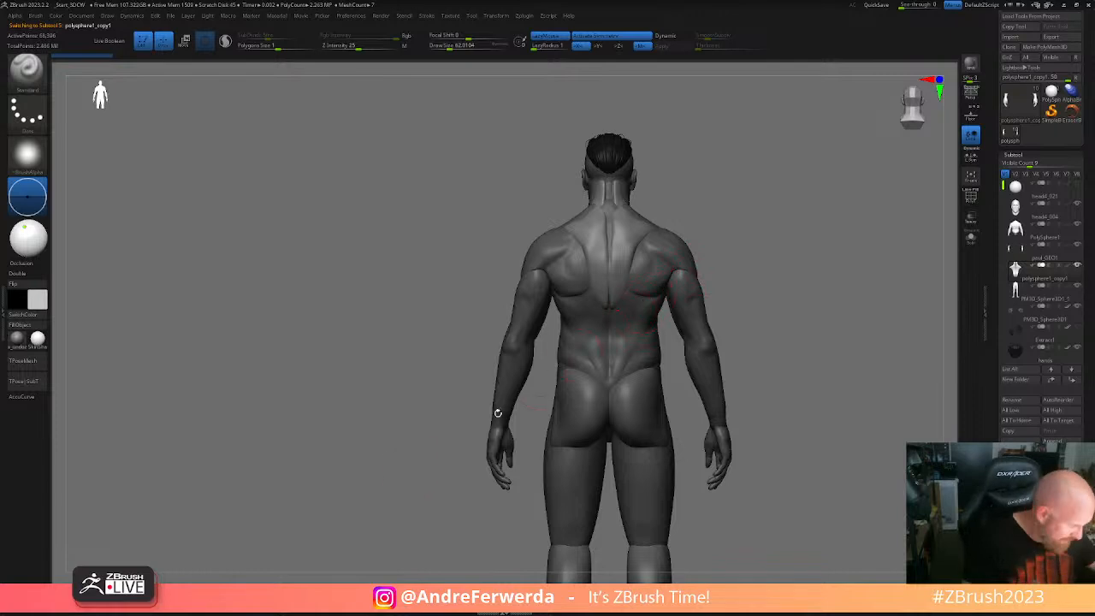
pyautogui.press('b')
pyautogui.press('m')
pyautogui.press('v')
pyautogui.moveTo(604, 305); pyautogui.dragTo(616, 312)
pyautogui.keyDown('alt'); pyautogui.moveTo(742, 232); pyautogui.dragTo(743, 300); pyautogui.keyUp('alt')
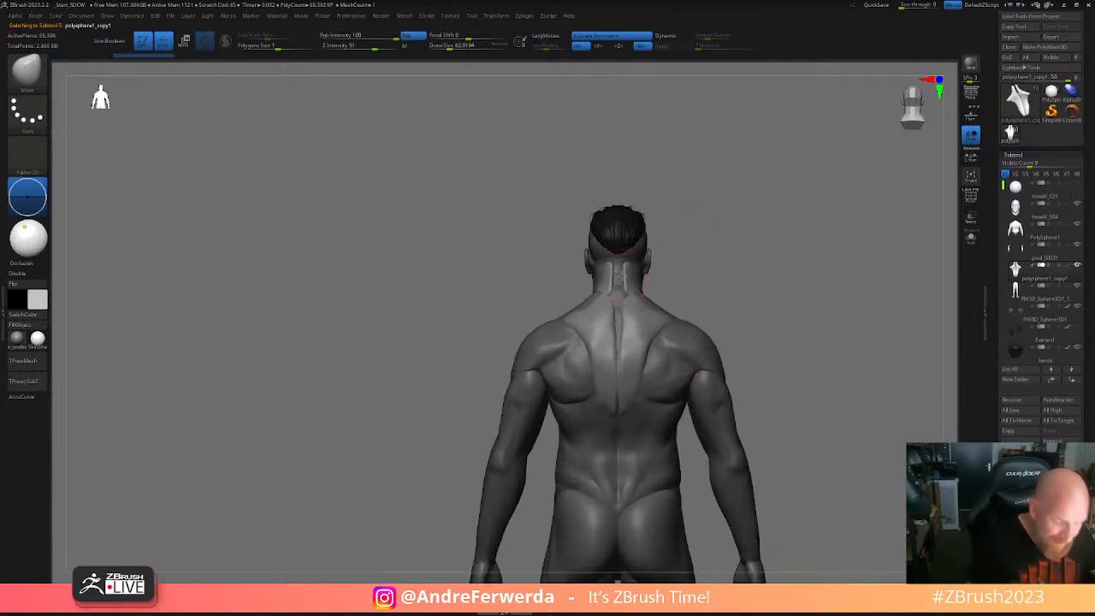
pyautogui.moveTo(624, 273); pyautogui.dragTo(630, 282)
pyautogui.keyDown('shift'); pyautogui.moveTo(706, 259); pyautogui.dragTo(631, 287); pyautogui.keyUp('shift')
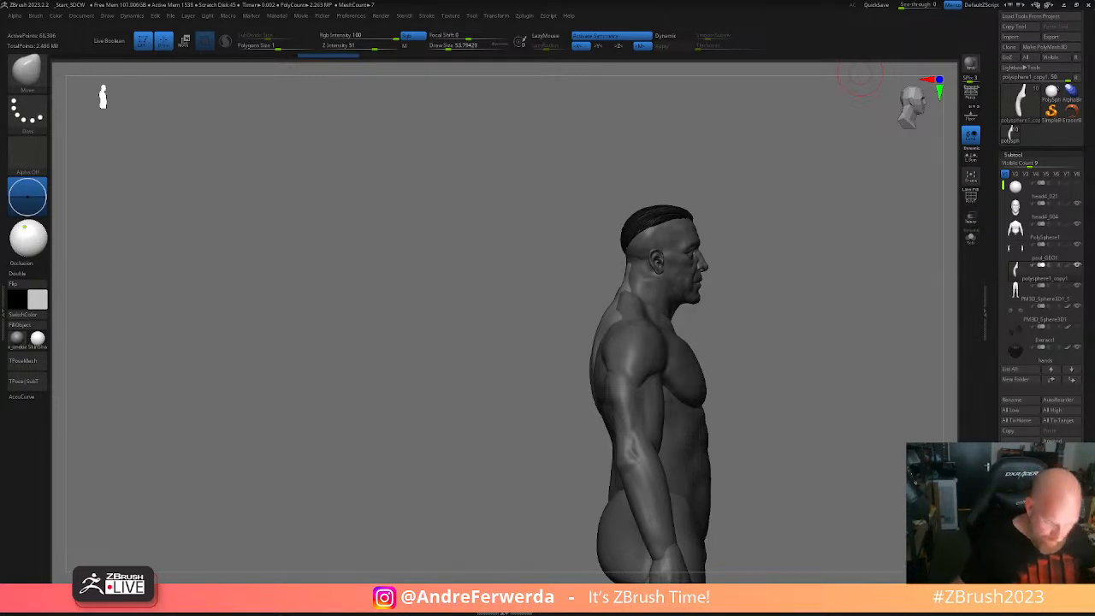
# - Select the hair subtool and switch off the polypaint colour display for all subtools
pyautogui.moveTo(769, 285)
pyautogui.keyDown('alt'); pyautogui.mouseDown()
pyautogui.moveTo(714, 308)
pyautogui.moveTo(705, 383)
pyautogui.moveTo(787, 437)
pyautogui.mouseUp(); pyautogui.keyUp('alt')
pyautogui.keyDown('alt'); pyautogui.click(607, 320); pyautogui.keyUp('alt')
pyautogui.keyDown('alt'); pyautogui.moveTo(799, 399); pyautogui.dragTo(817, 318); pyautogui.keyUp('alt')
pyautogui.rightClick(780, 350)
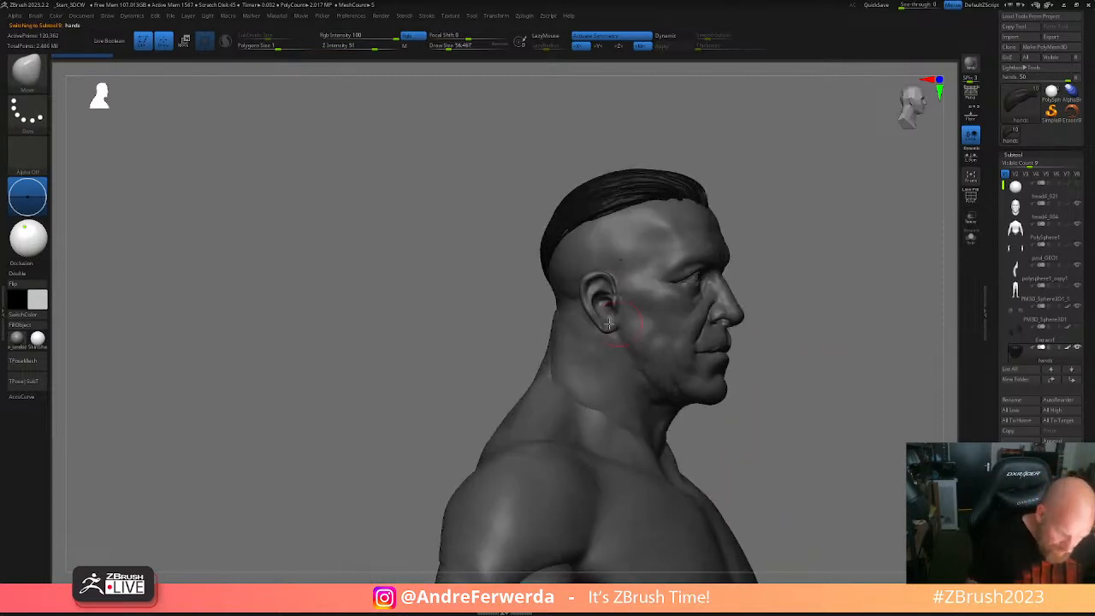
pyautogui.moveTo(840, 365); pyautogui.dragTo(811, 371)
pyautogui.keyDown('shift'); pyautogui.click(1068, 246); pyautogui.keyUp('shift')
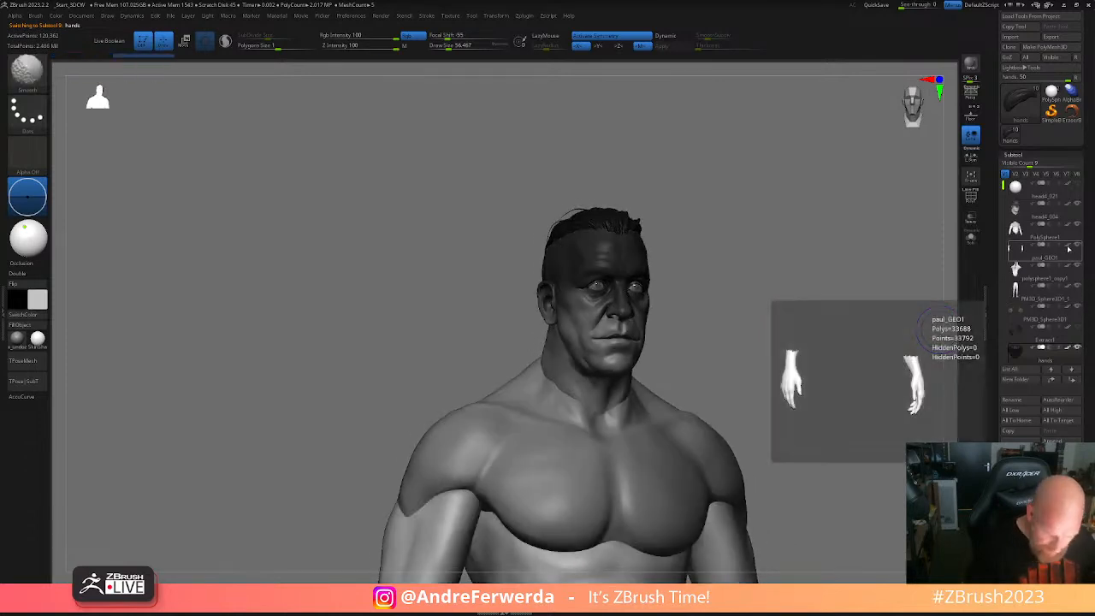
pyautogui.press('Up')
pyautogui.moveTo(867, 299); pyautogui.dragTo(737, 415)
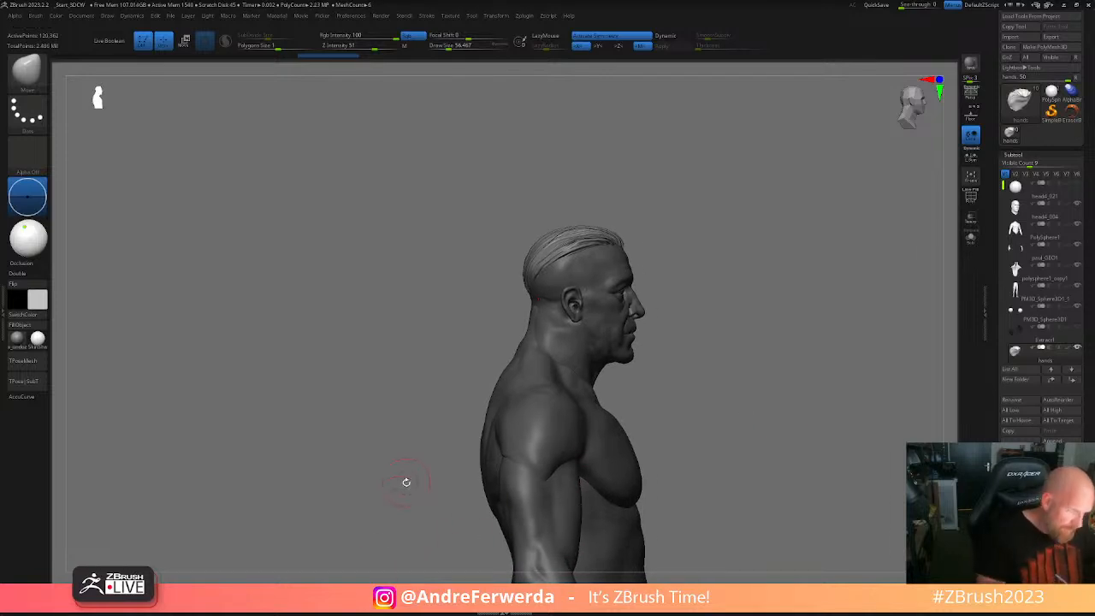
# - Examine the figure's side profile from head to feet
pyautogui.keyDown('alt'); pyautogui.moveTo(406, 482); pyautogui.dragTo(366, 465); pyautogui.keyUp('alt')
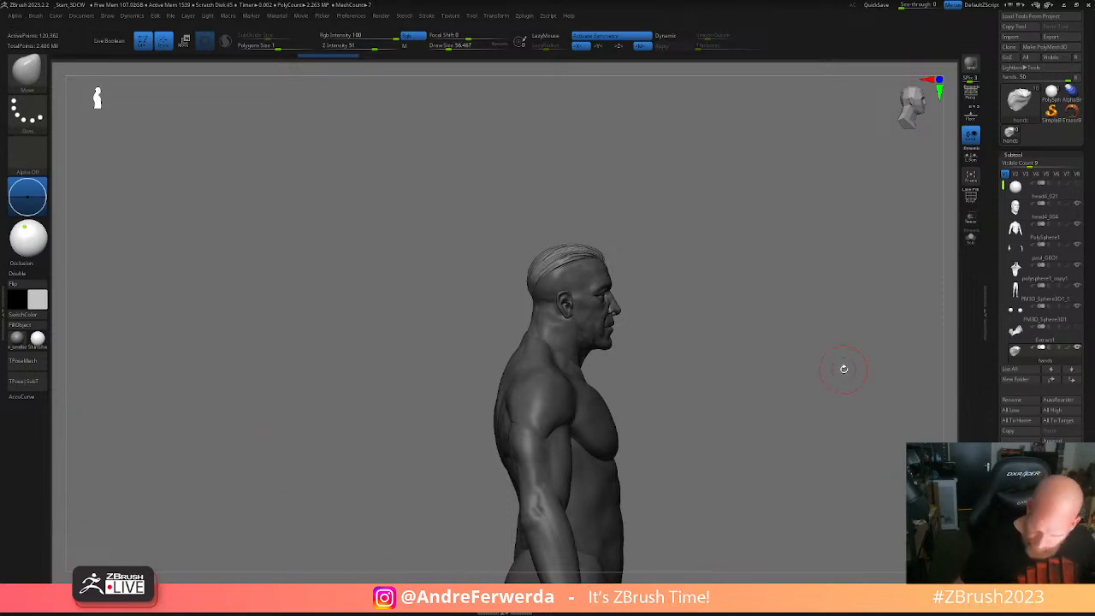
pyautogui.keyDown('alt'); pyautogui.moveTo(848, 360); pyautogui.dragTo(841, 301); pyautogui.keyUp('alt')
pyautogui.moveTo(1032, 353)
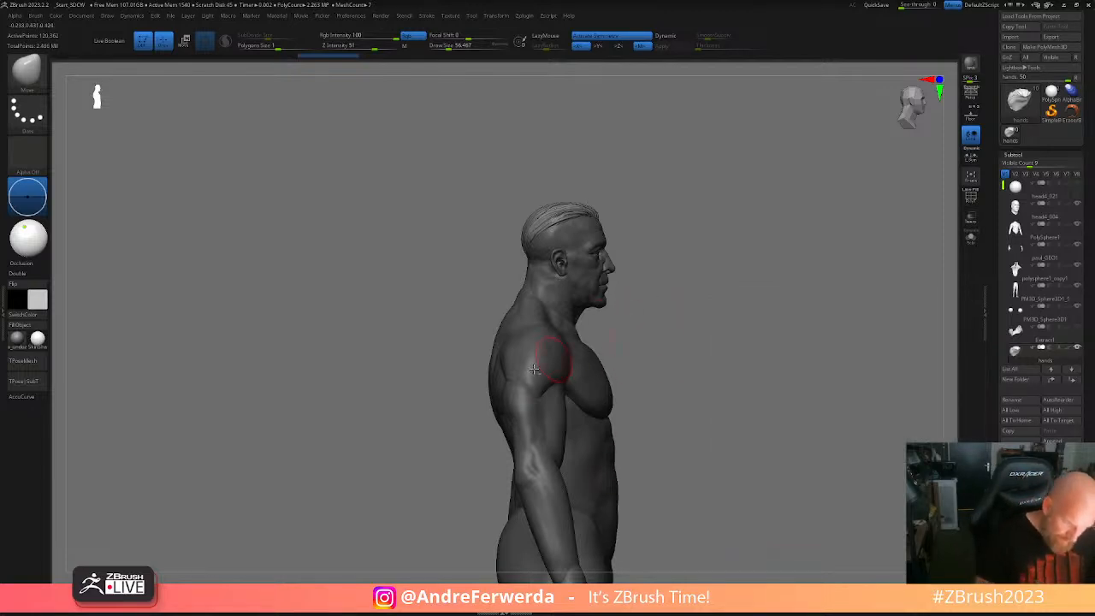
pyautogui.keyDown('alt'); pyautogui.moveTo(424, 442); pyautogui.dragTo(359, 417); pyautogui.keyUp('alt')
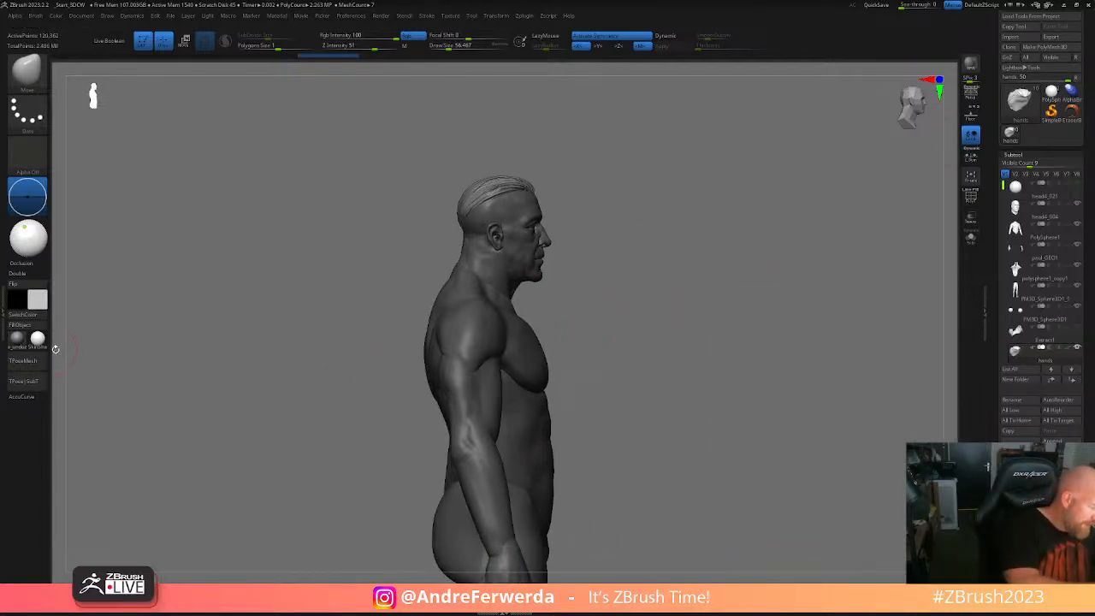
pyautogui.keyDown('alt'); pyautogui.moveTo(650, 398); pyautogui.dragTo(707, 301); pyautogui.keyUp('alt')
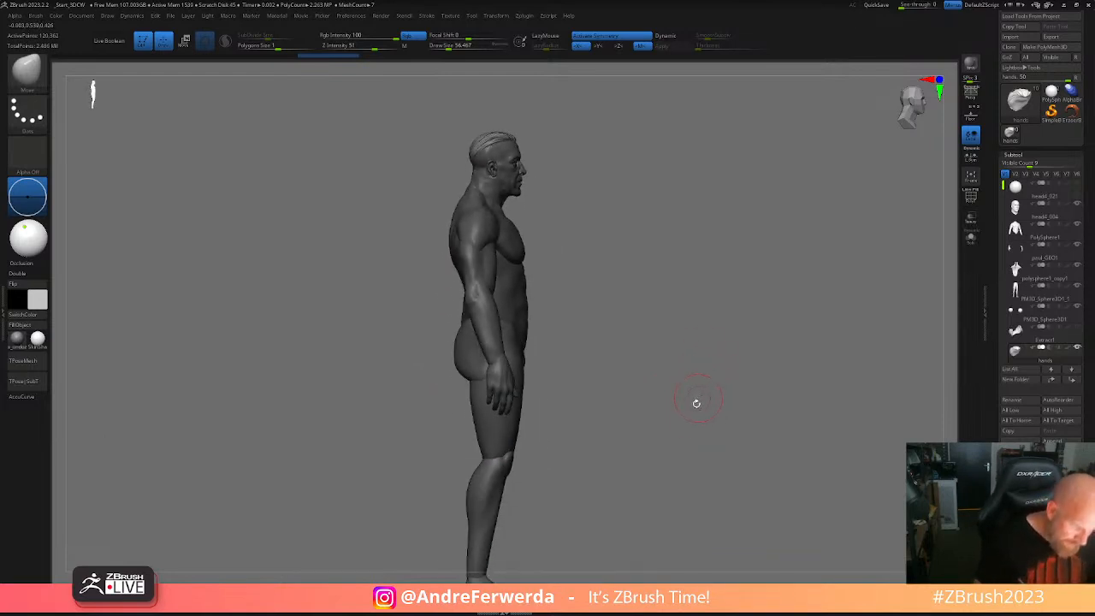
pyautogui.moveTo(607, 474); pyautogui.dragTo(561, 472)
pyautogui.moveTo(678, 358)
pyautogui.mouseDown()
pyautogui.moveTo(691, 377)
pyautogui.moveTo(695, 347)
pyautogui.moveTo(694, 357)
pyautogui.mouseUp()
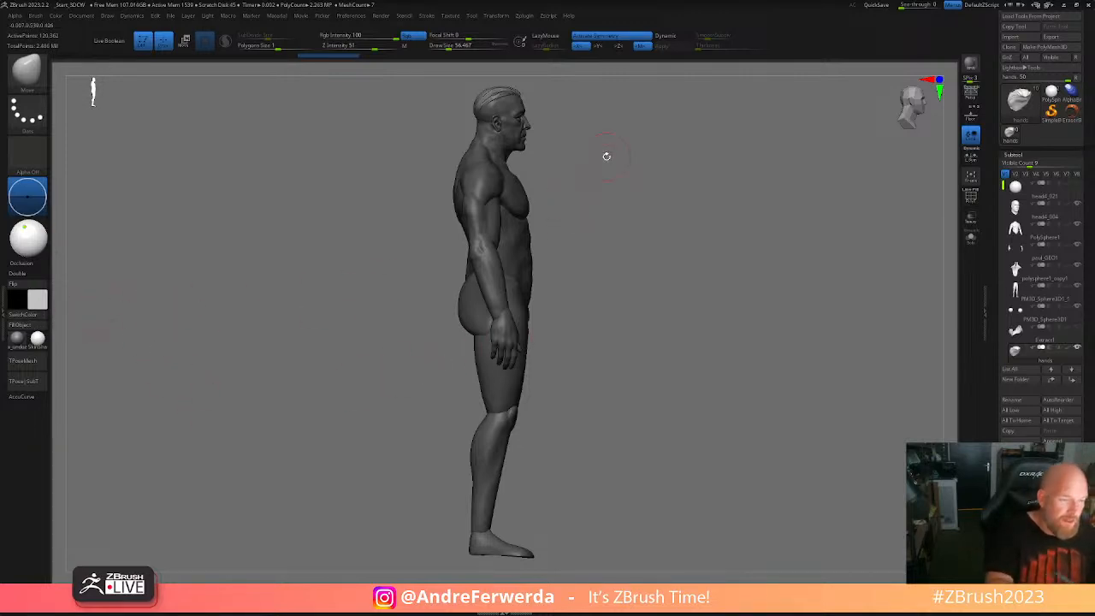
pyautogui.click(450, 17)
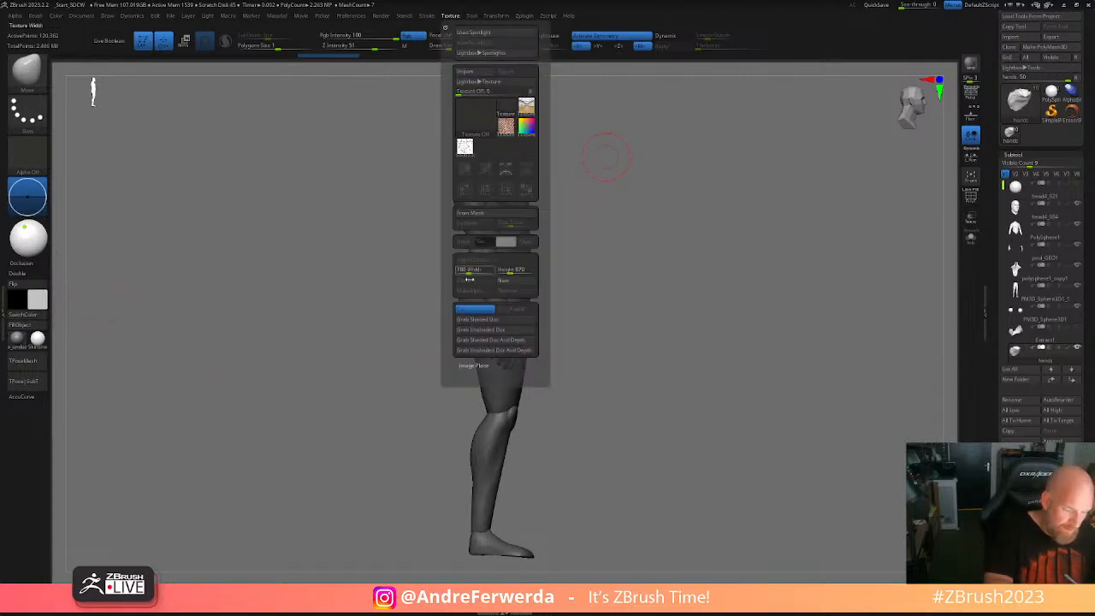
pyautogui.click(468, 150)
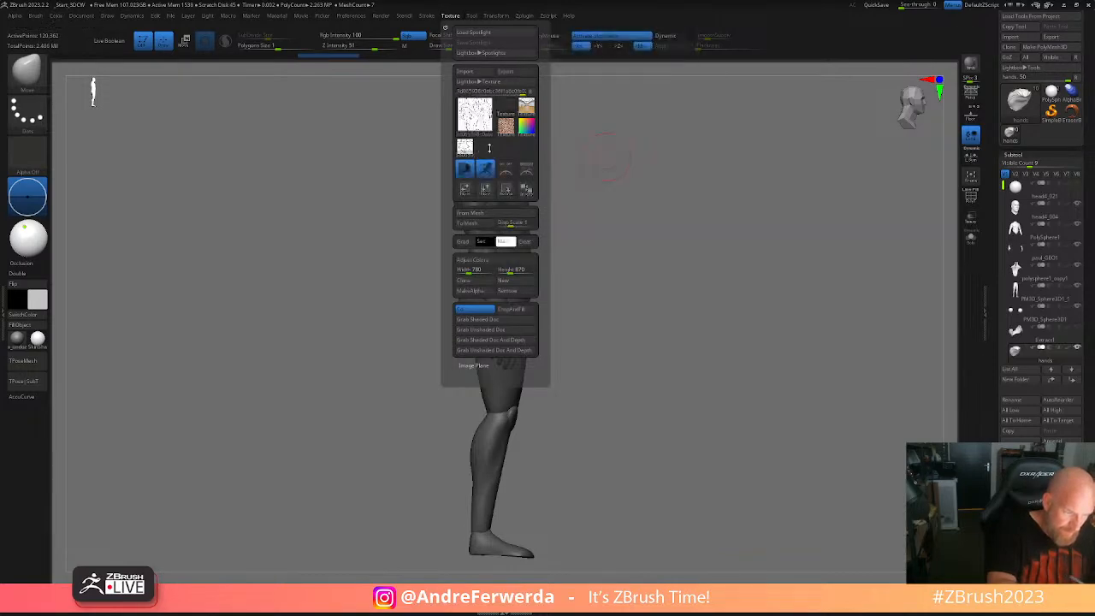
pyautogui.click(527, 171)
pyautogui.moveTo(524, 261); pyautogui.dragTo(532, 282)
pyautogui.moveTo(532, 279); pyautogui.dragTo(522, 275)
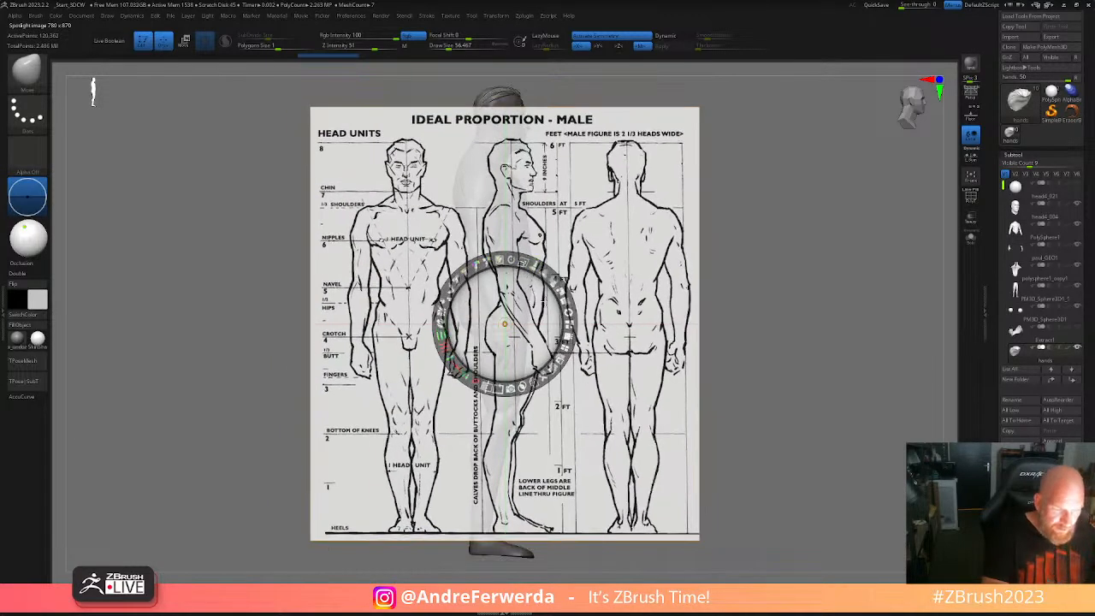
pyautogui.click(541, 379)
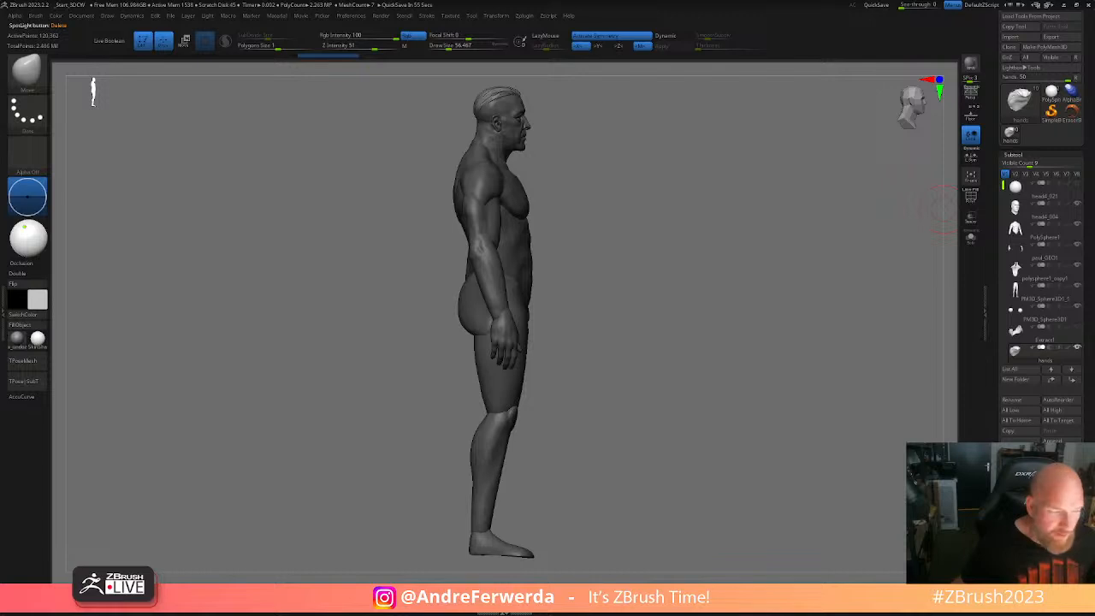
pyautogui.click(450, 15)
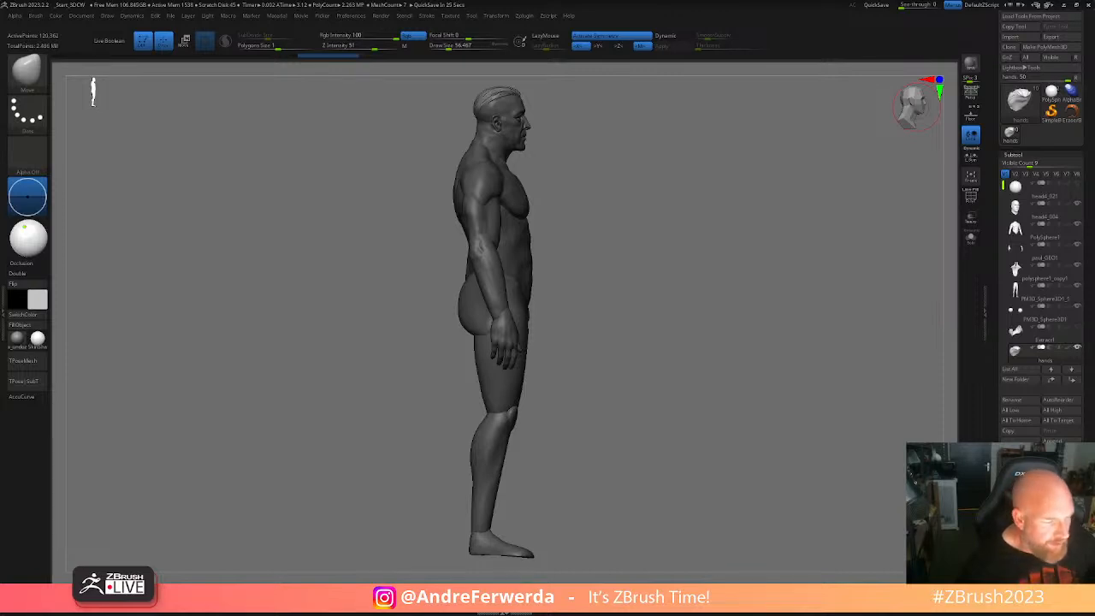
# - Add the "Ideal Proportion - Male" reference image to Spotlight over the figure
pyautogui.click(449, 16)
pyautogui.click(465, 148)
pyautogui.click(526, 169)
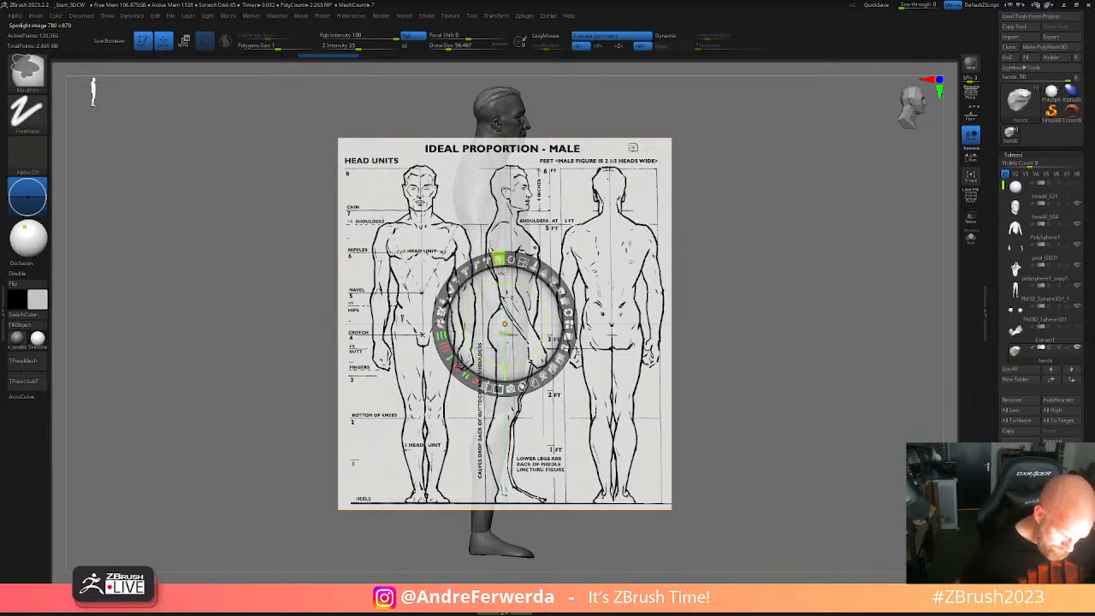
# - Clear the white background around the figures in the "Ideal Proportion - Male" Spotlight image
pyautogui.keyDown('ctrl'); pyautogui.click(633, 149); pyautogui.keyUp('ctrl')
pyautogui.keyDown('ctrl'); pyautogui.click(583, 191); pyautogui.keyUp('ctrl')
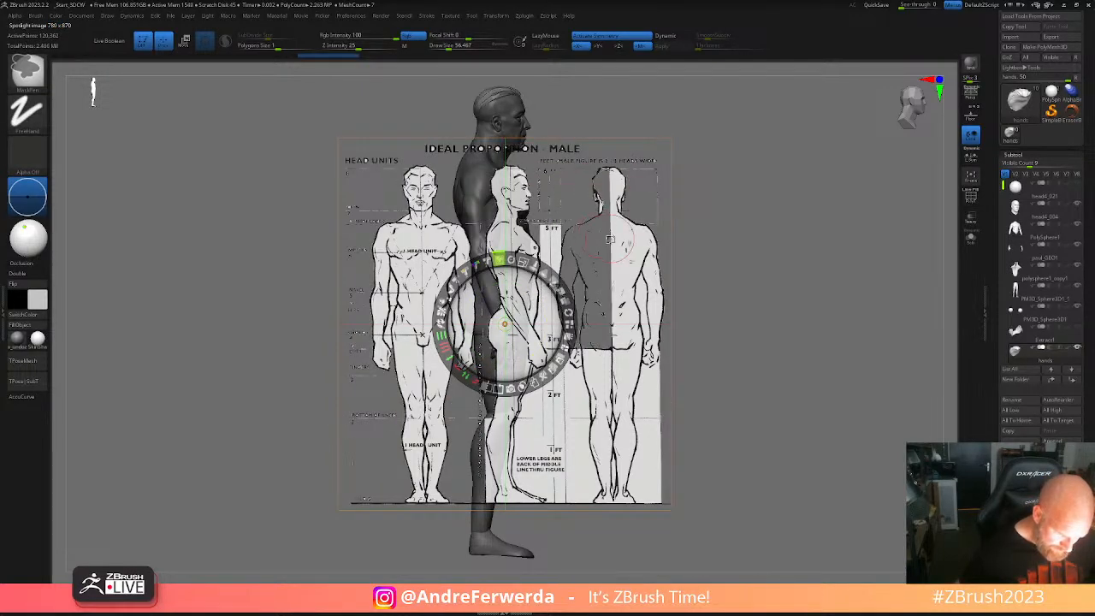
pyautogui.keyDown('ctrl'); pyautogui.click(624, 231); pyautogui.keyUp('ctrl')
pyautogui.keyDown('ctrl'); pyautogui.click(505, 241); pyautogui.keyUp('ctrl')
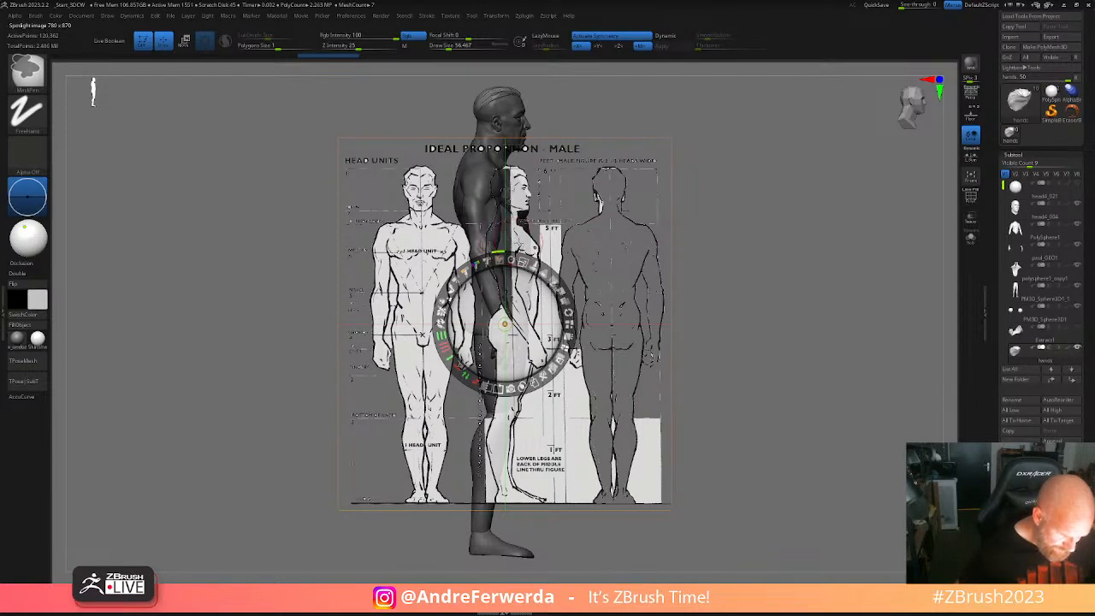
pyautogui.keyDown('ctrl'); pyautogui.click(520, 243); pyautogui.keyUp('ctrl')
pyautogui.keyDown('ctrl'); pyautogui.moveTo(502, 341); pyautogui.dragTo(505, 342); pyautogui.keyUp('ctrl')
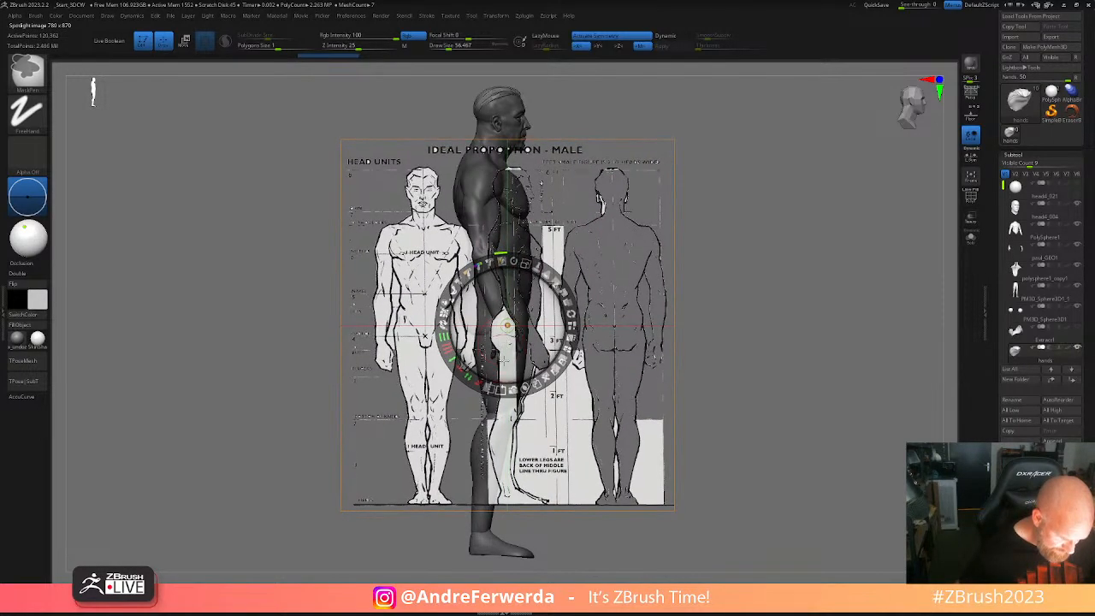
pyautogui.keyDown('ctrl'); pyautogui.click(416, 358); pyautogui.keyUp('ctrl')
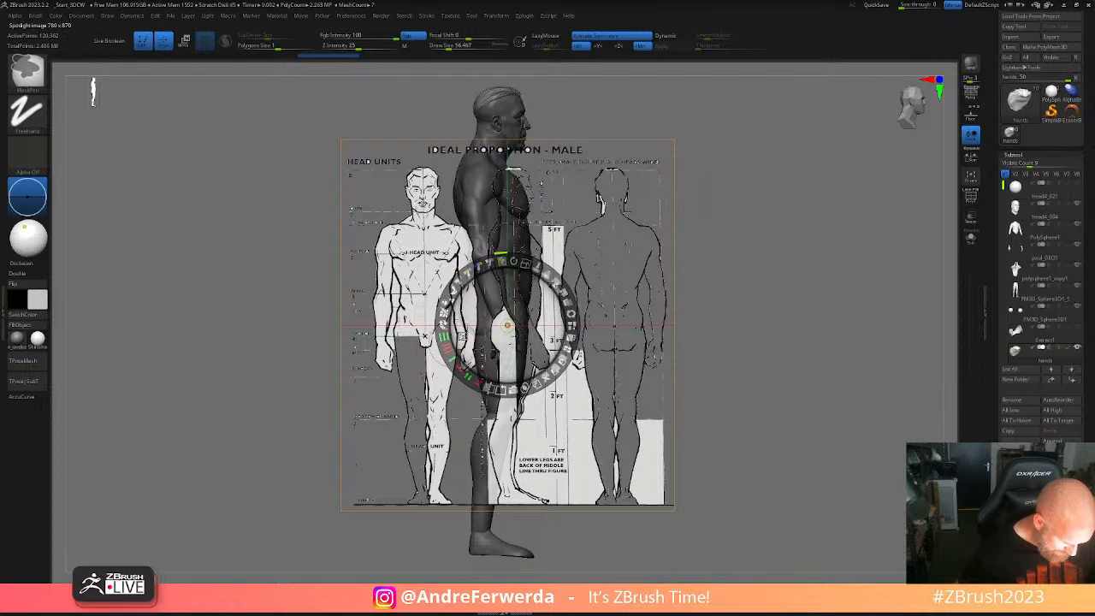
pyautogui.moveTo(503, 262)
pyautogui.mouseDown()
pyautogui.moveTo(459, 276)
pyautogui.moveTo(489, 262)
pyautogui.mouseUp()
pyautogui.click(407, 234)
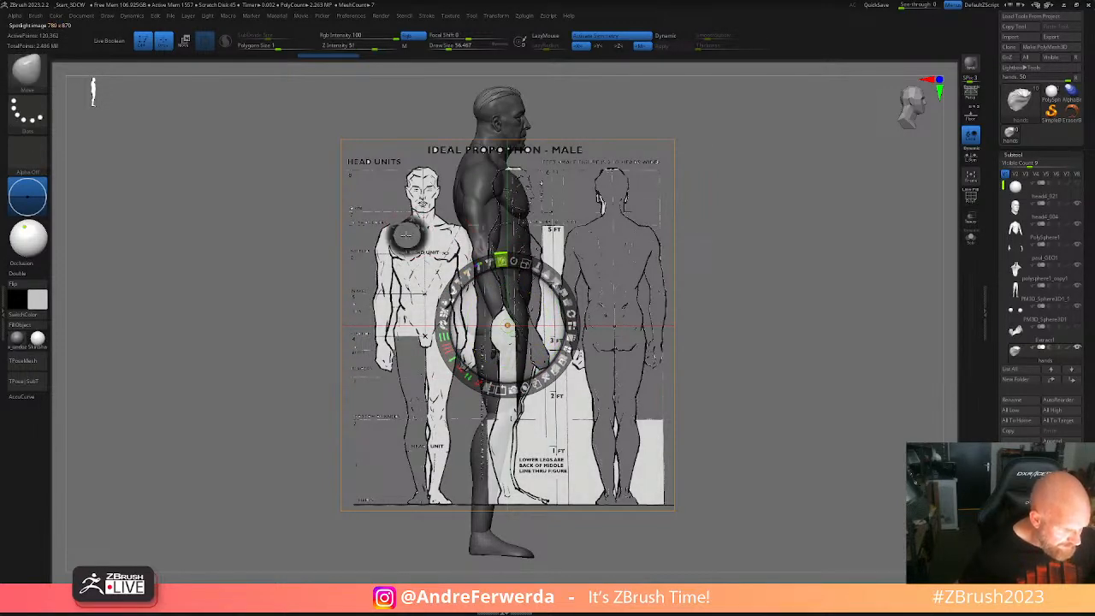
pyautogui.hotkey('ctrl', 'z')
pyautogui.keyDown('ctrl'); pyautogui.keyDown('shift'); pyautogui.click(414, 241); pyautogui.keyUp('shift'); pyautogui.keyUp('ctrl')
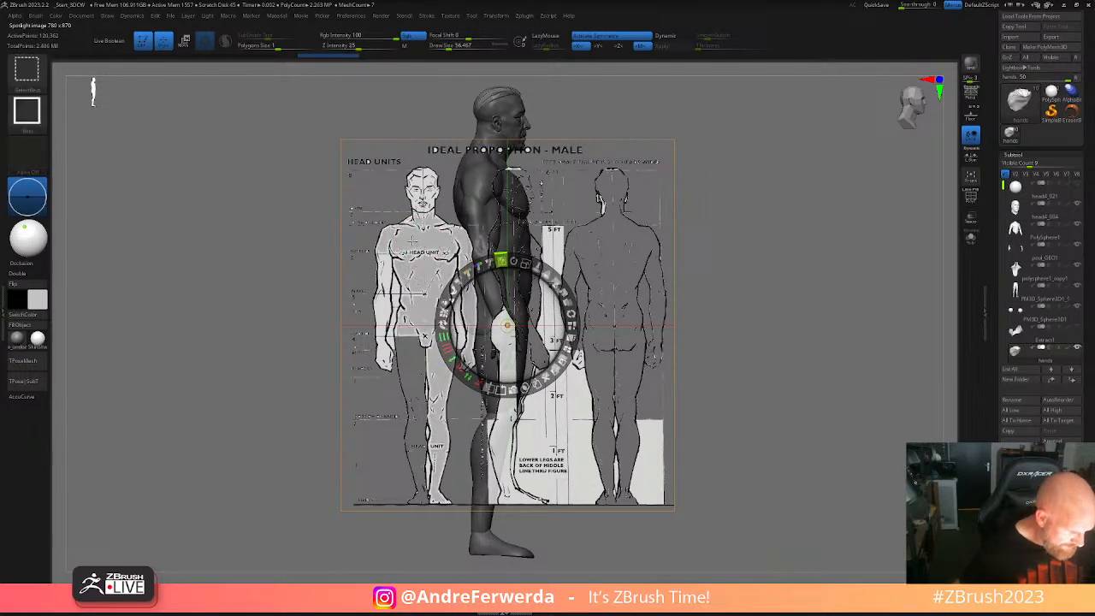
pyautogui.moveTo(409, 242)
pyautogui.keyDown('ctrl'); pyautogui.keyDown('shift'); pyautogui.mouseDown()
pyautogui.moveTo(448, 243)
pyautogui.moveTo(421, 243)
pyautogui.mouseUp(); pyautogui.keyUp('shift'); pyautogui.keyUp('ctrl')
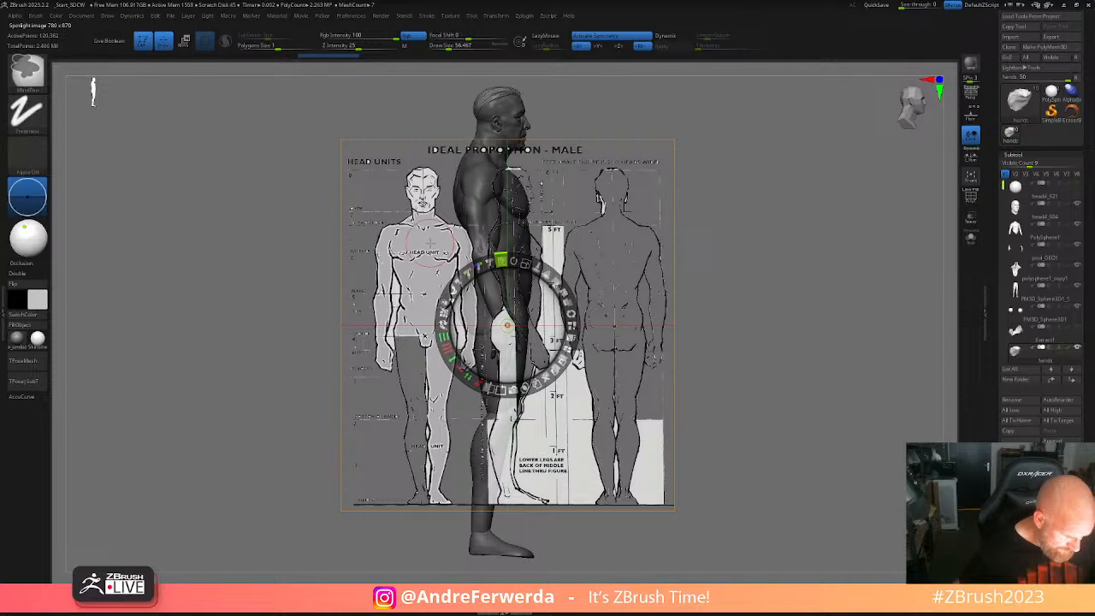
pyautogui.hotkey('ctrl', 'z')
pyautogui.hotkey('ctrl', 'z')
pyautogui.hotkey('ctrl', 'z')
pyautogui.hotkey('ctrl', 'z')
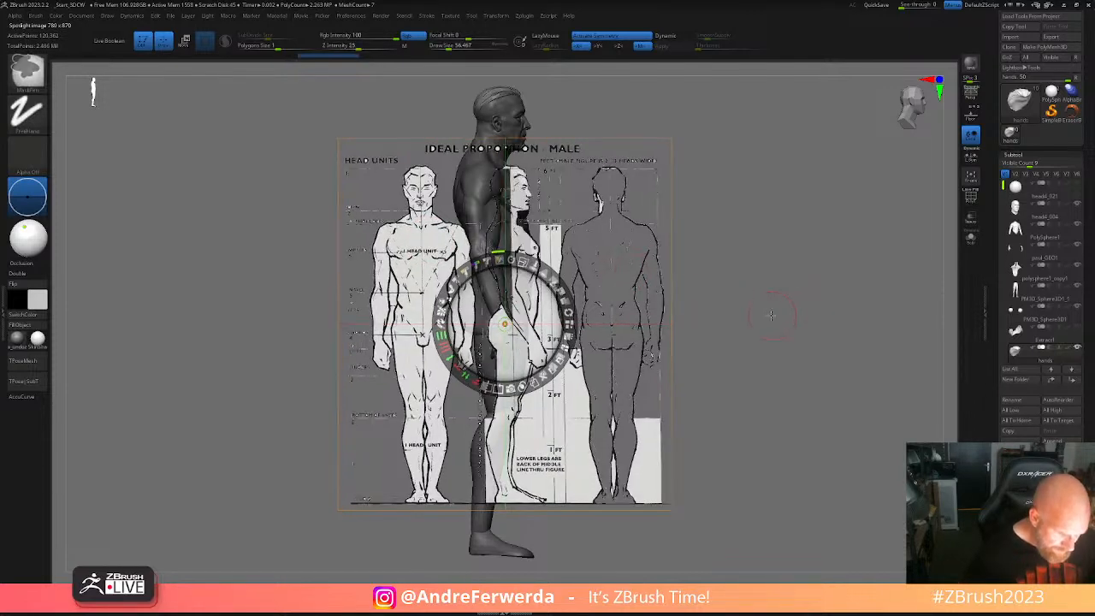
pyautogui.hotkey('ctrl', 'z')
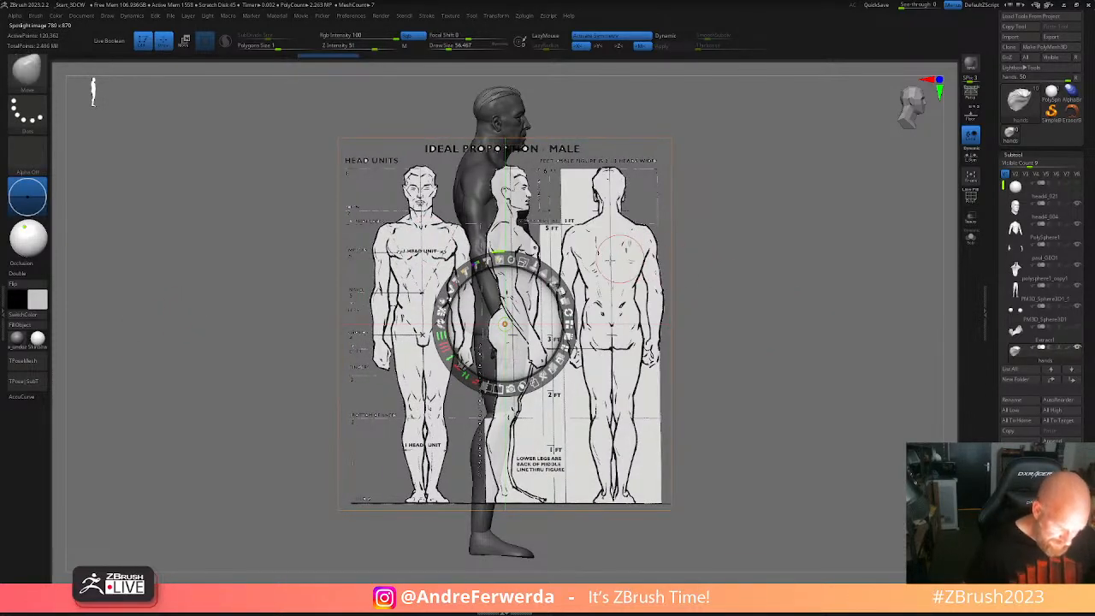
# - Enlarge the proportion chart, lower its opacity, and line the sculpted figure up with the chart's side-view drawing
pyautogui.moveTo(554, 283); pyautogui.dragTo(529, 264)
pyautogui.press('z')
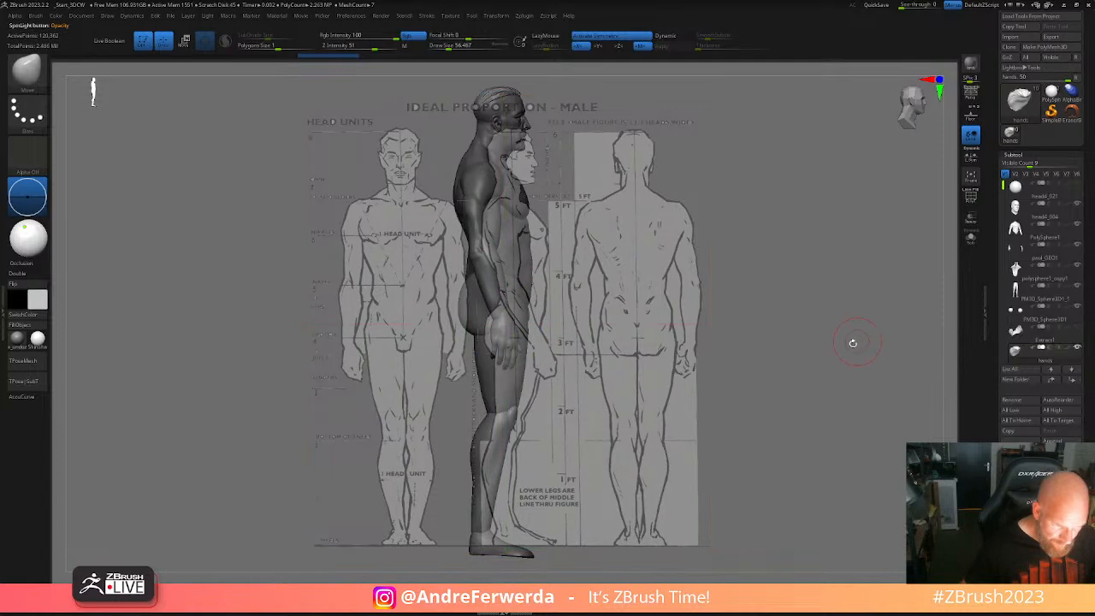
pyautogui.moveTo(809, 358)
pyautogui.keyDown('alt'); pyautogui.mouseDown()
pyautogui.moveTo(828, 379)
pyautogui.moveTo(809, 442)
pyautogui.moveTo(793, 384)
pyautogui.moveTo(803, 375)
pyautogui.moveTo(799, 386)
pyautogui.mouseUp(); pyautogui.keyUp('alt')
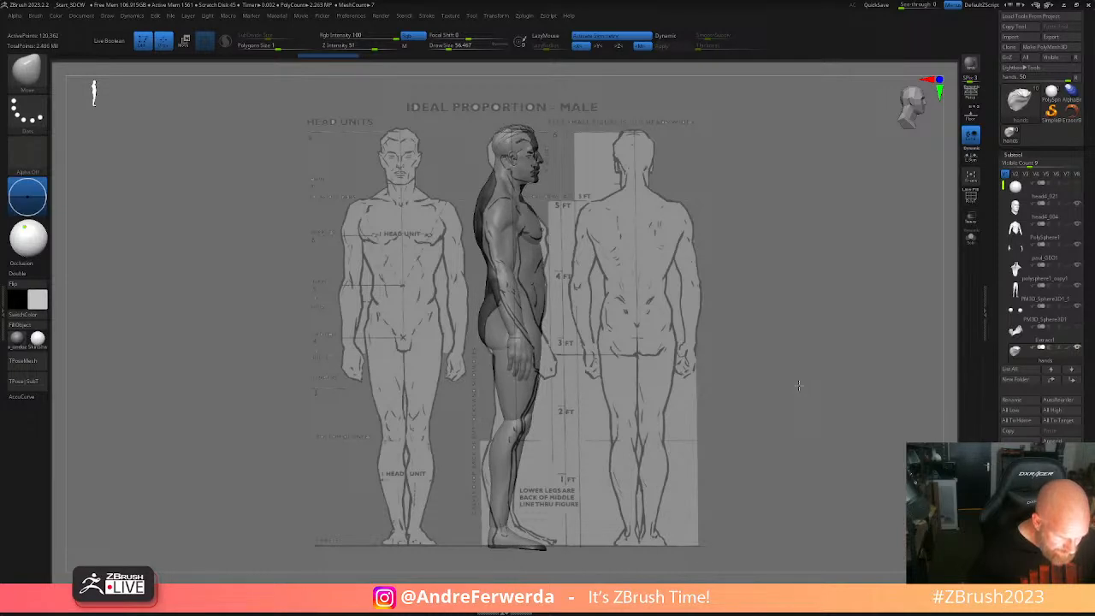
# - Increase the brush's draw size, hide the proportion chart overlay and place the figure clear of the chart area
pyautogui.moveTo(1018, 353)
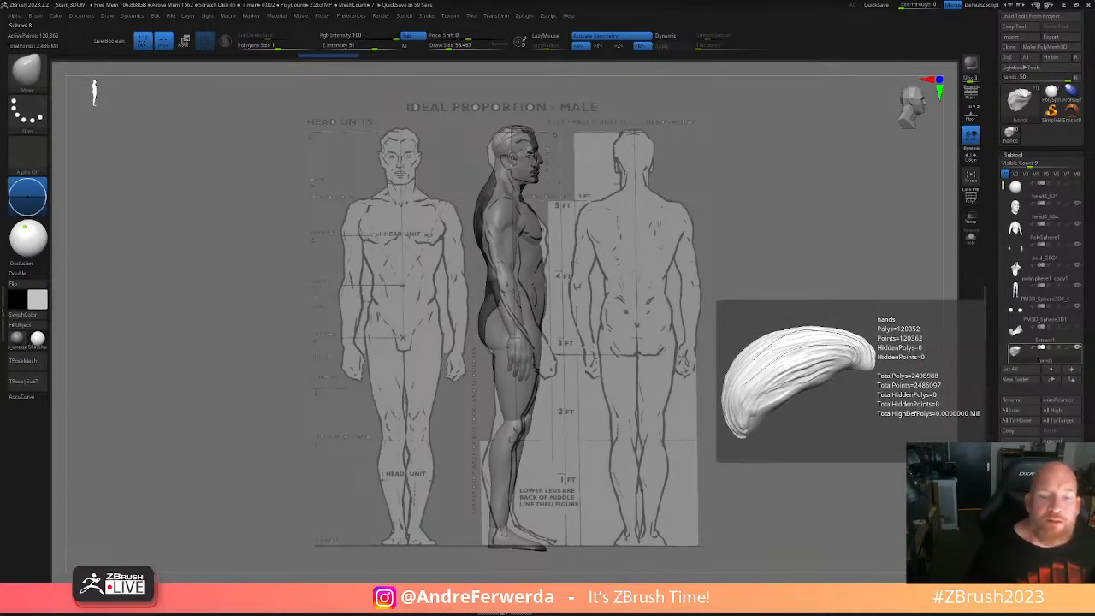
pyautogui.press('space')
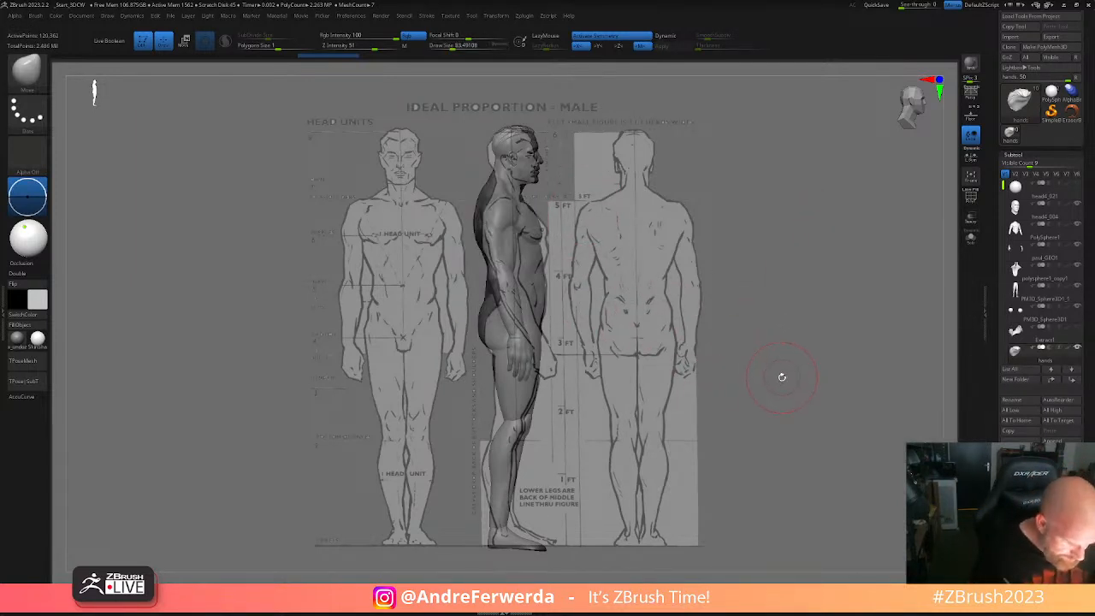
pyautogui.hotkey('shift', 'z')
pyautogui.keyDown('alt'); pyautogui.moveTo(627, 302); pyautogui.dragTo(645, 361); pyautogui.keyUp('alt')
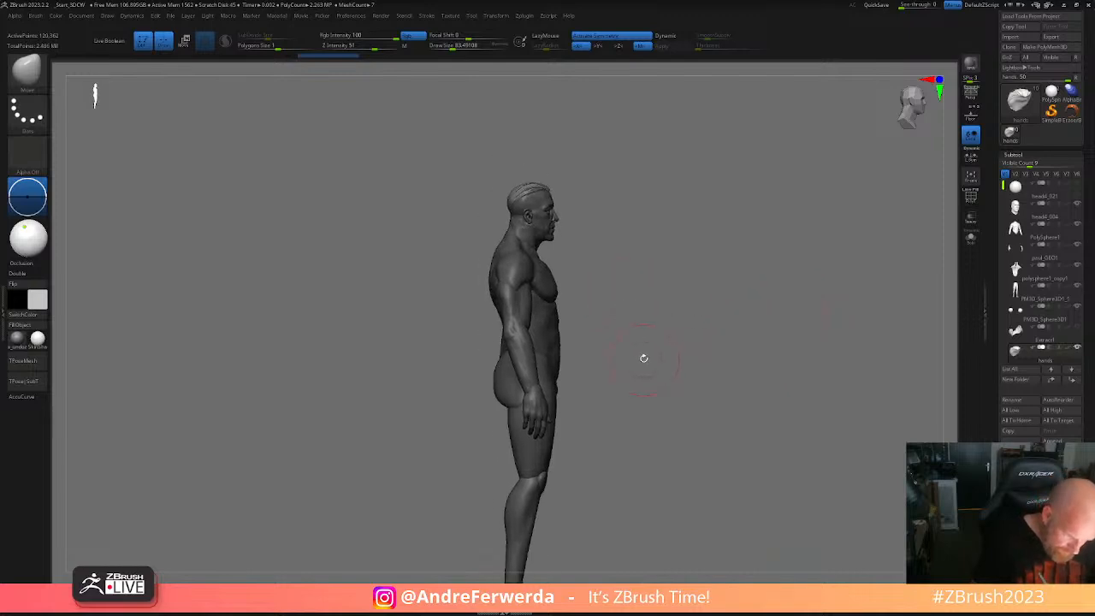
pyautogui.hotkey('shift', 'z')
pyautogui.keyDown('alt'); pyautogui.moveTo(707, 382); pyautogui.dragTo(827, 371); pyautogui.keyUp('alt')
pyautogui.hotkey('shift', 'z')
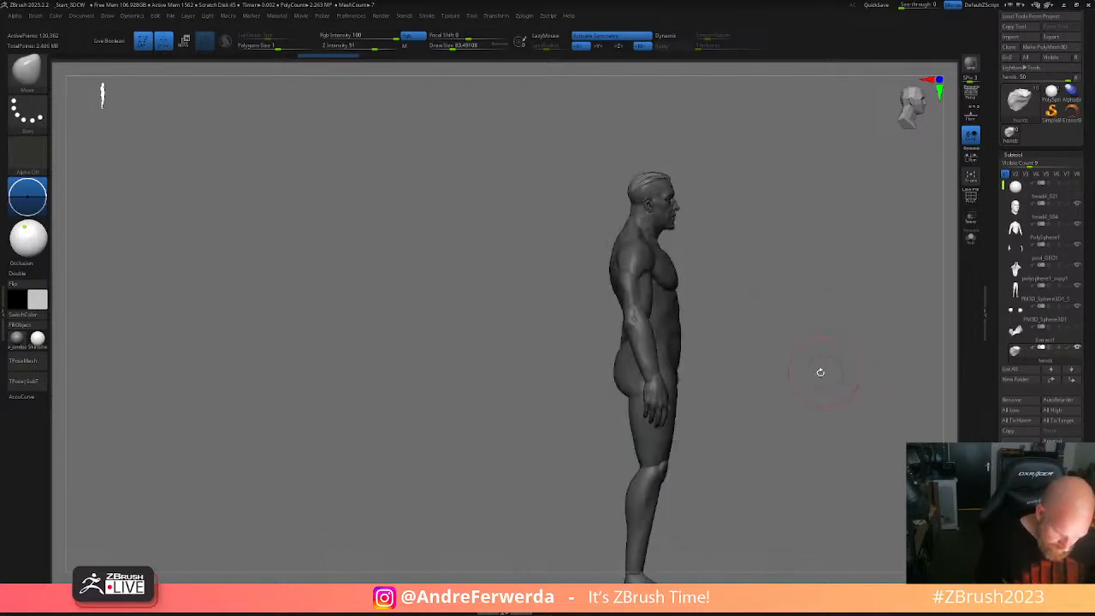
# - Try hiding the arm polygroups of the torso subtool PolySphere1
pyautogui.keyDown('alt'); pyautogui.click(647, 343); pyautogui.keyUp('alt')
pyautogui.keyDown('ctrl'); pyautogui.keyDown('shift'); pyautogui.click(649, 360); pyautogui.keyUp('shift'); pyautogui.keyUp('ctrl')
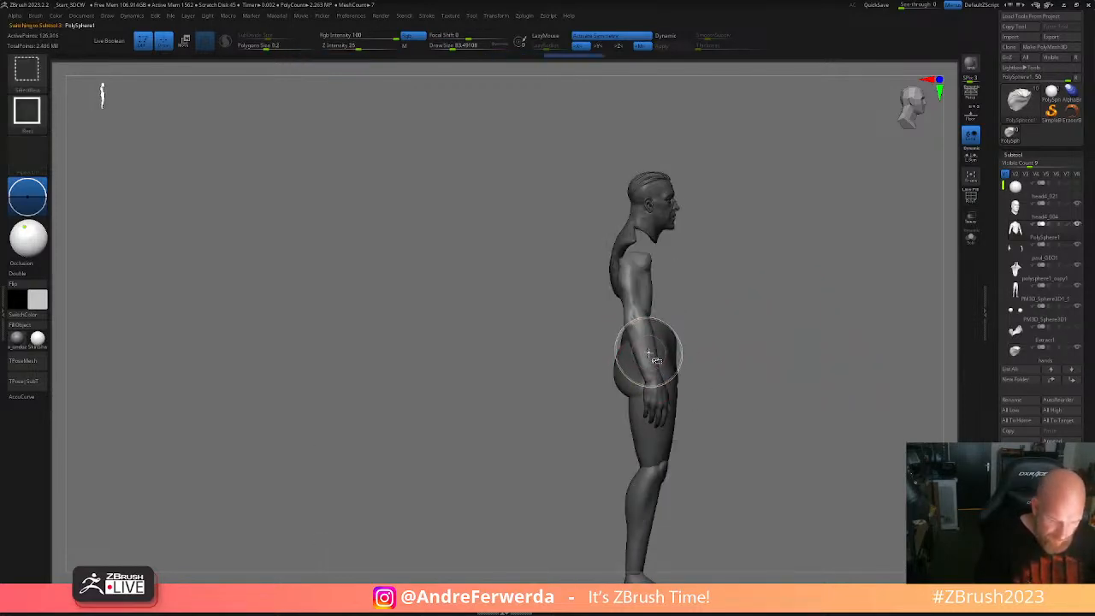
pyautogui.keyDown('ctrl'); pyautogui.keyDown('shift'); pyautogui.click(648, 355); pyautogui.keyUp('shift'); pyautogui.keyUp('ctrl')
pyautogui.keyDown('alt'); pyautogui.click(657, 385); pyautogui.keyUp('alt')
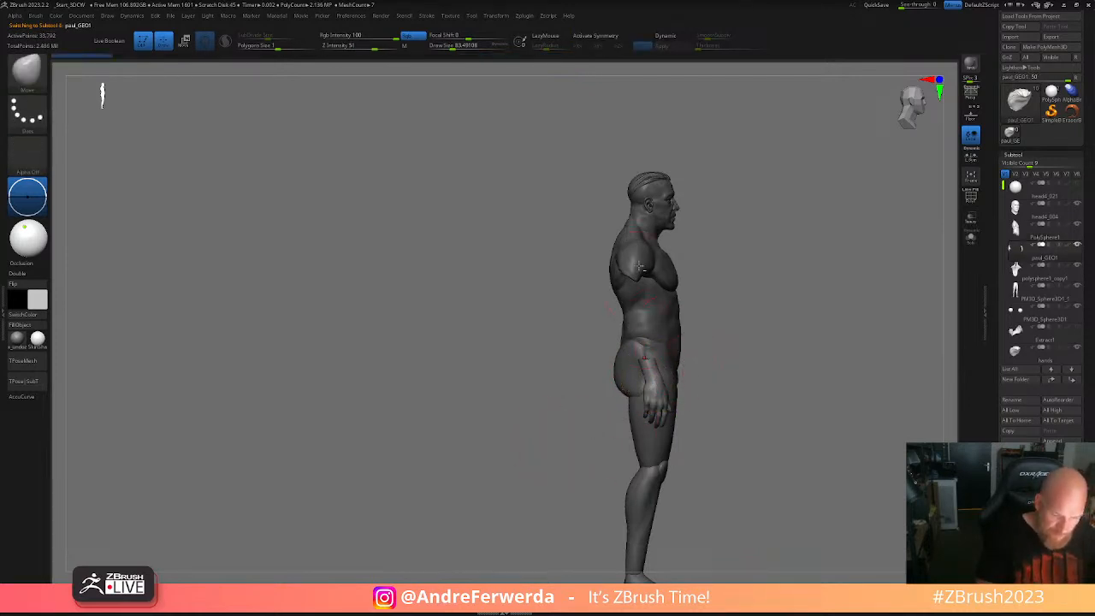
pyautogui.keyDown('alt'); pyautogui.click(639, 267); pyautogui.keyUp('alt')
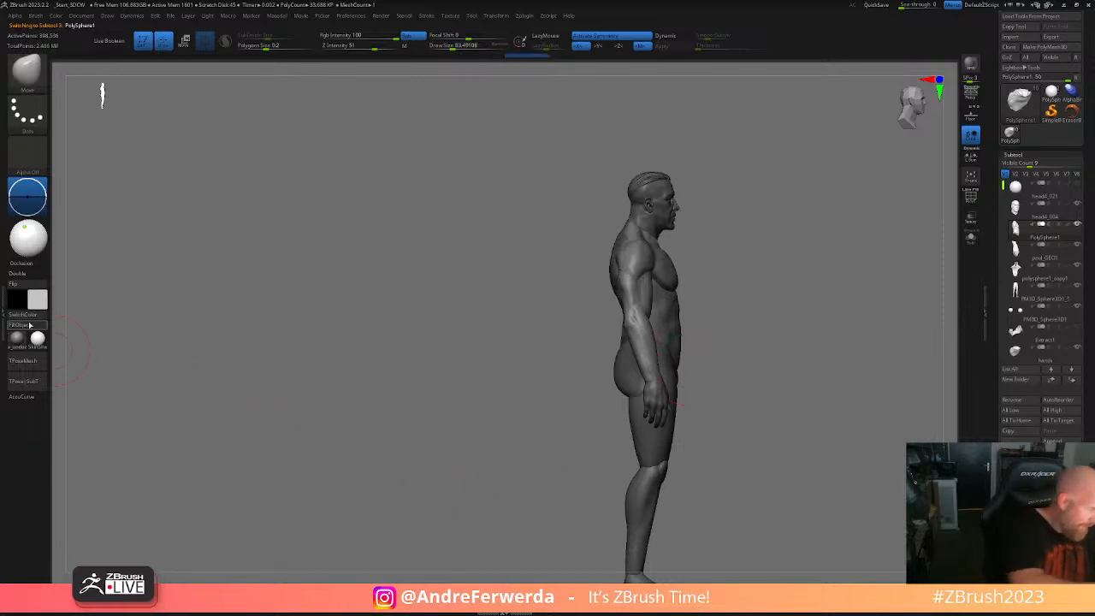
# - Build a TPoseMesh that combines all the figure's subtools for posing
pyautogui.click(23, 381)
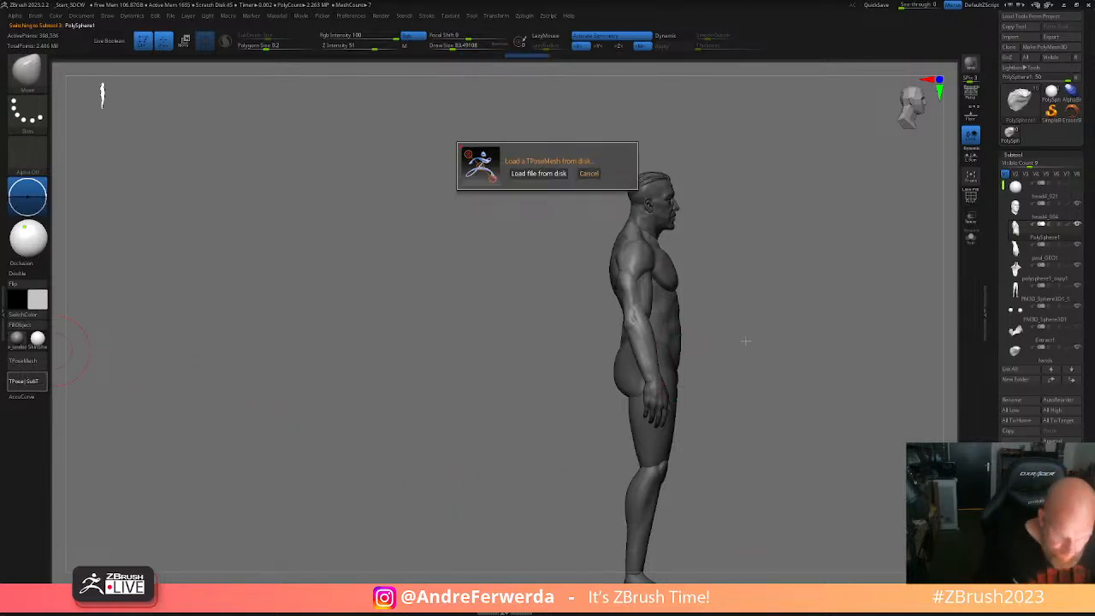
pyautogui.press('Escape')
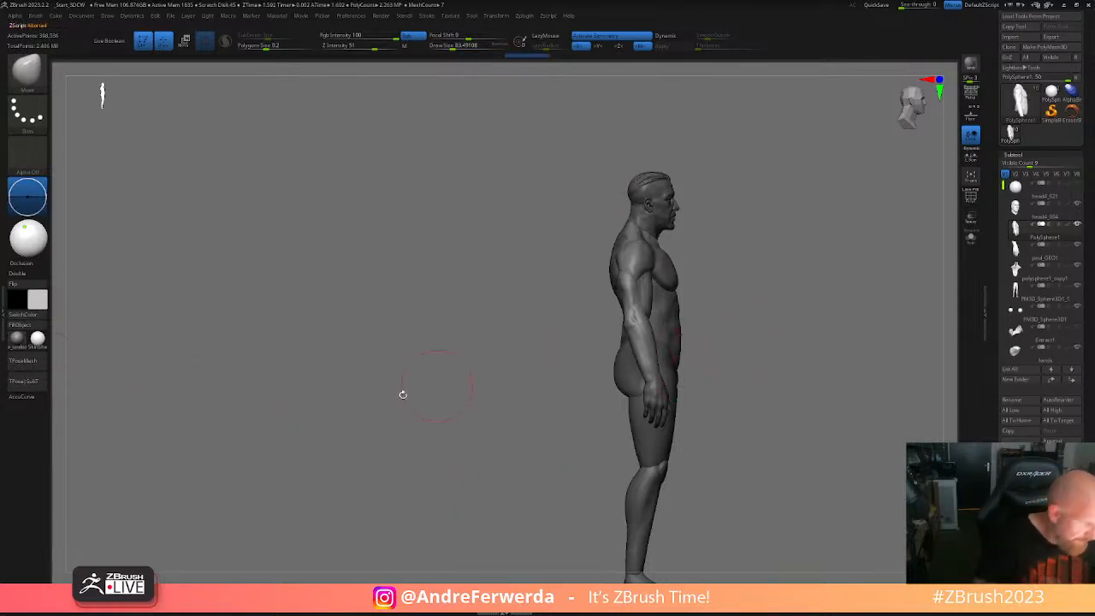
pyautogui.click(32, 364)
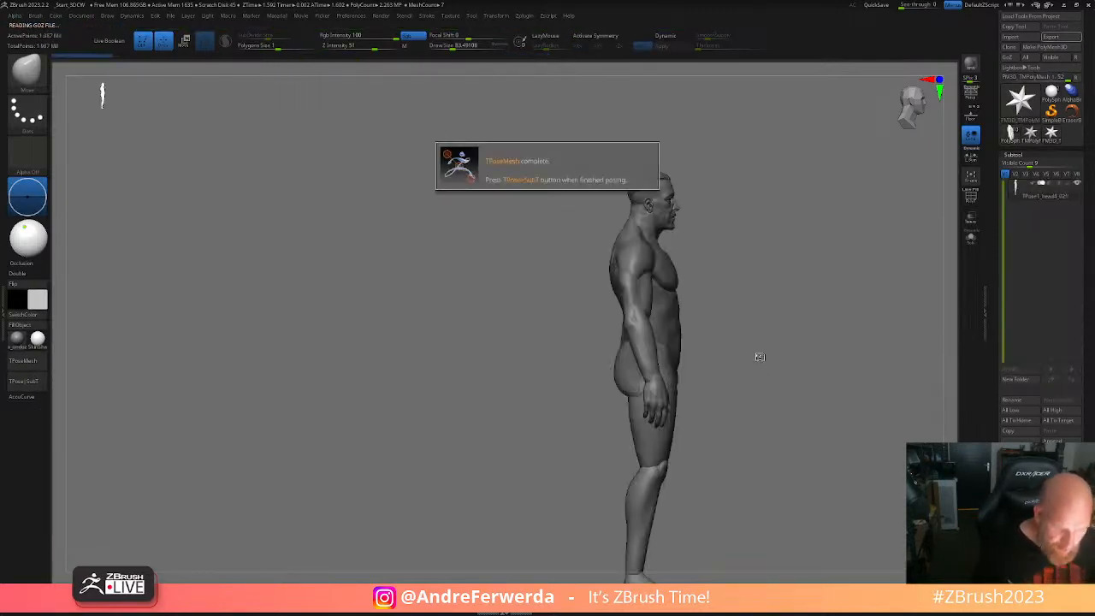
# - Give the visible part of the TPose mesh its own polygroup and hide both arms and hands to expose the torso profile
pyautogui.keyDown('ctrl'); pyautogui.keyDown('shift'); pyautogui.click(645, 308); pyautogui.keyUp('shift'); pyautogui.keyUp('ctrl')
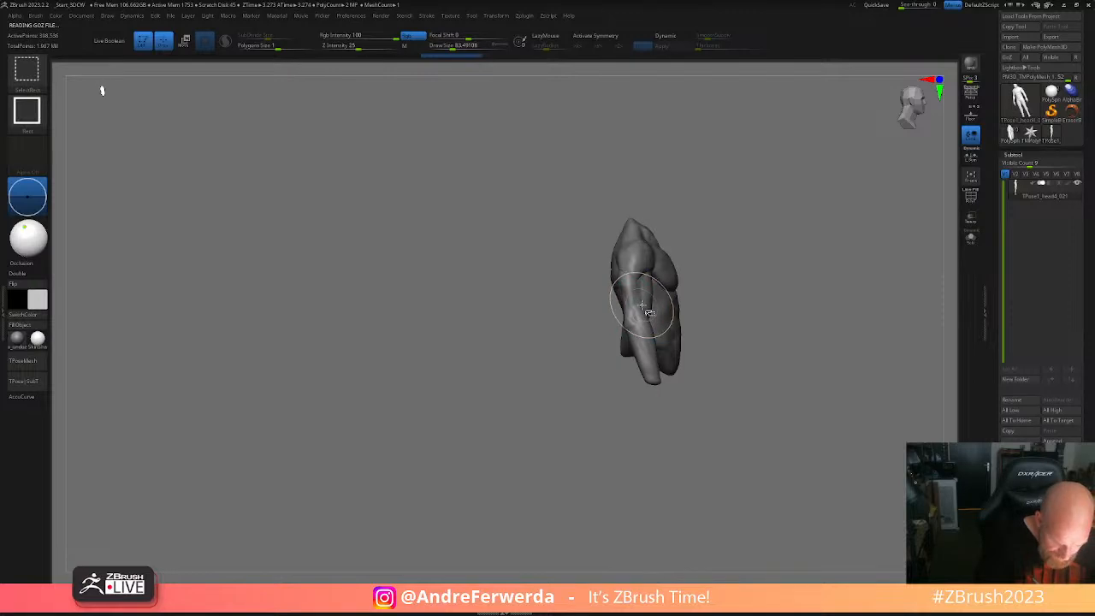
pyautogui.keyDown('ctrl'); pyautogui.keyDown('shift'); pyautogui.click(644, 303); pyautogui.keyUp('shift'); pyautogui.keyUp('ctrl')
pyautogui.keyDown('ctrl'); pyautogui.keyDown('shift'); pyautogui.moveTo(682, 320); pyautogui.dragTo(719, 317); pyautogui.keyUp('shift'); pyautogui.keyUp('ctrl')
pyautogui.hotkey('ctrl', 'w')
pyautogui.keyDown('ctrl'); pyautogui.keyDown('shift'); pyautogui.click(741, 315); pyautogui.keyUp('shift'); pyautogui.keyUp('ctrl')
pyautogui.moveTo(783, 304); pyautogui.dragTo(615, 457)
pyautogui.keyDown('ctrl'); pyautogui.keyDown('alt'); pyautogui.keyDown('shift'); pyautogui.moveTo(668, 275); pyautogui.dragTo(598, 336); pyautogui.keyUp('shift'); pyautogui.keyUp('alt'); pyautogui.keyUp('ctrl')
pyautogui.moveTo(675, 354); pyautogui.dragTo(582, 339)
pyautogui.keyDown('alt'); pyautogui.moveTo(647, 328); pyautogui.dragTo(716, 283); pyautogui.keyUp('alt')
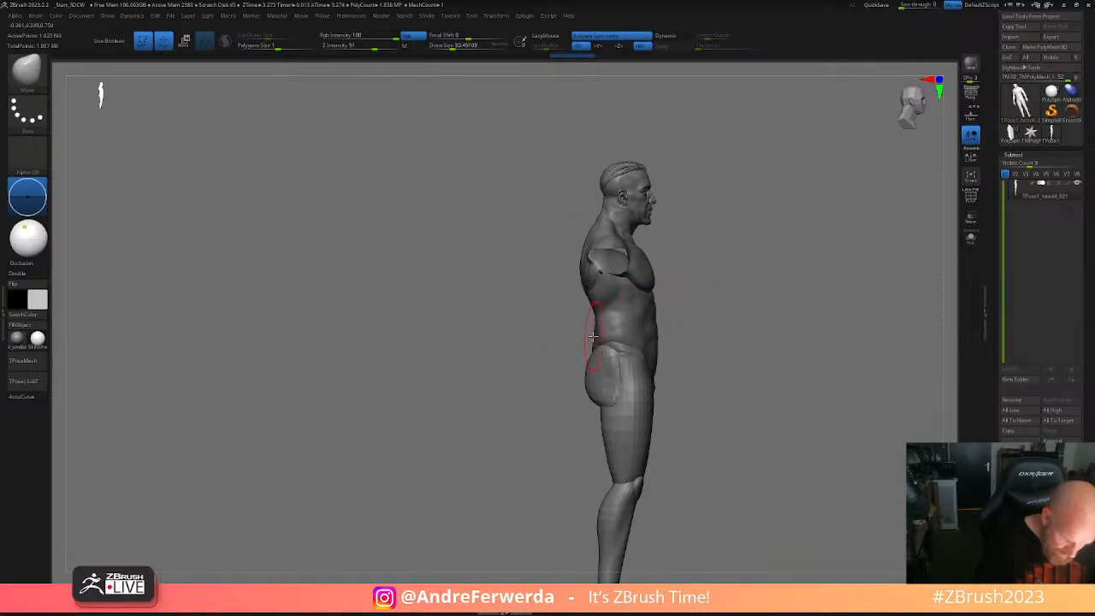
# - Show the proportion chart again and move it in Spotlight well away from the figure as a side-by-side reference
pyautogui.hotkey('shift', 'z')
pyautogui.keyDown('alt'); pyautogui.moveTo(747, 328); pyautogui.dragTo(882, 322); pyautogui.keyUp('alt')
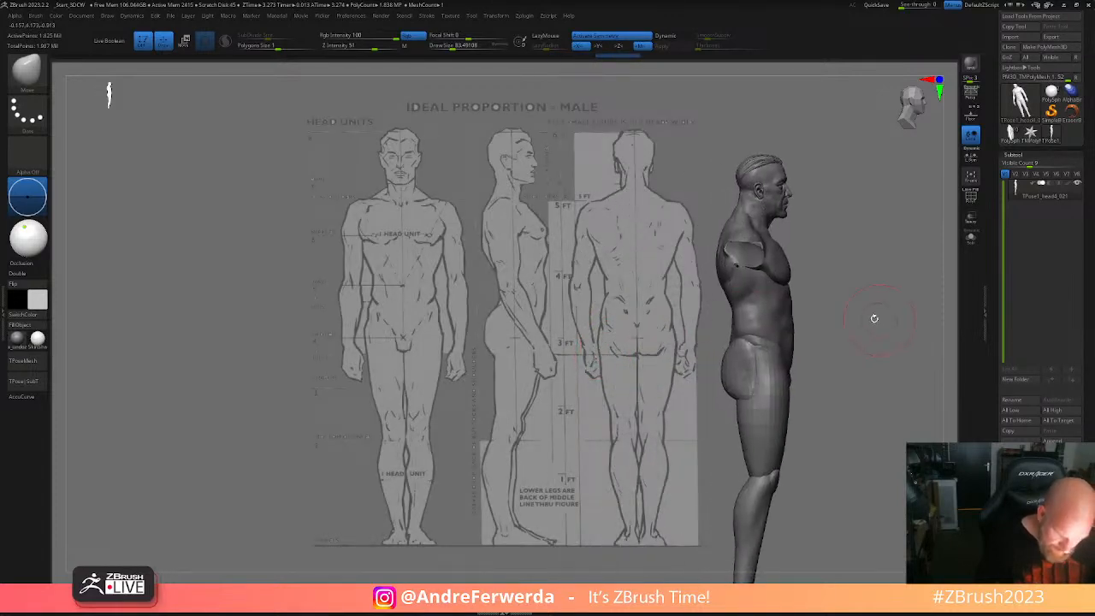
pyautogui.press('z')
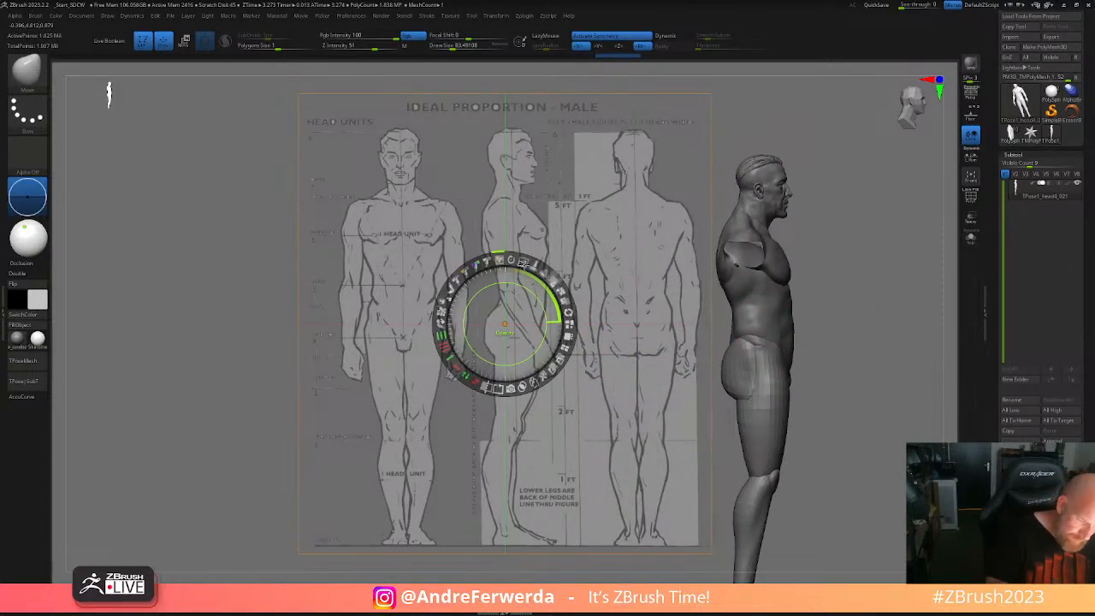
pyautogui.moveTo(523, 263); pyautogui.dragTo(495, 258)
pyautogui.moveTo(525, 297); pyautogui.dragTo(213, 218)
pyautogui.moveTo(213, 182); pyautogui.dragTo(245, 202)
pyautogui.press('z')
pyautogui.press('z')
pyautogui.press('z')
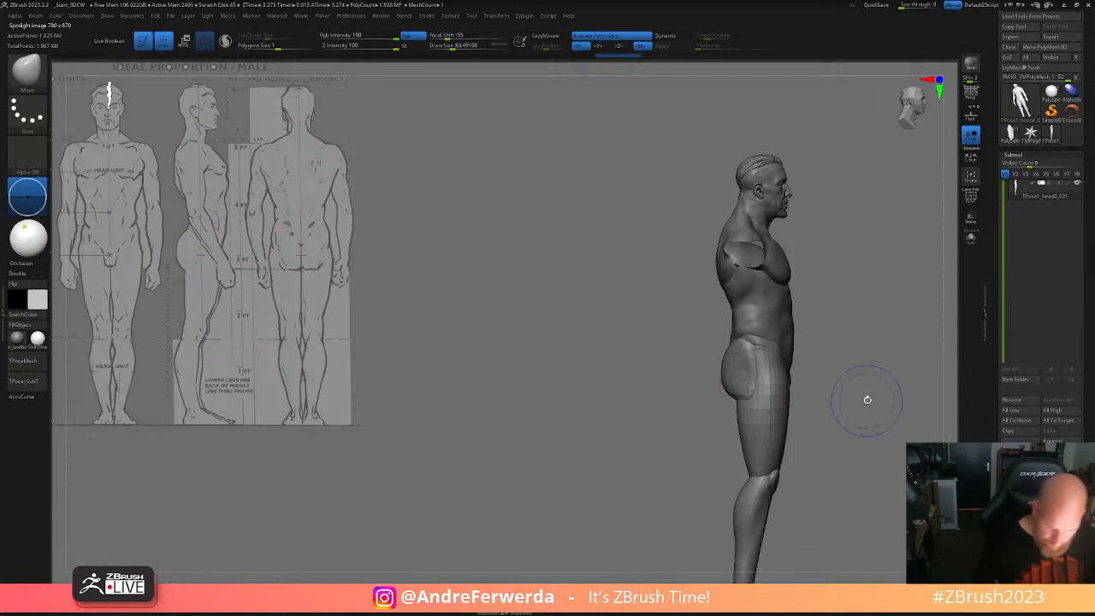
# - Reshape the lower-back curve and the underside of the buttocks in side profile with a smaller Move brush
pyautogui.keyDown('alt'); pyautogui.moveTo(866, 401); pyautogui.dragTo(707, 337); pyautogui.keyUp('alt')
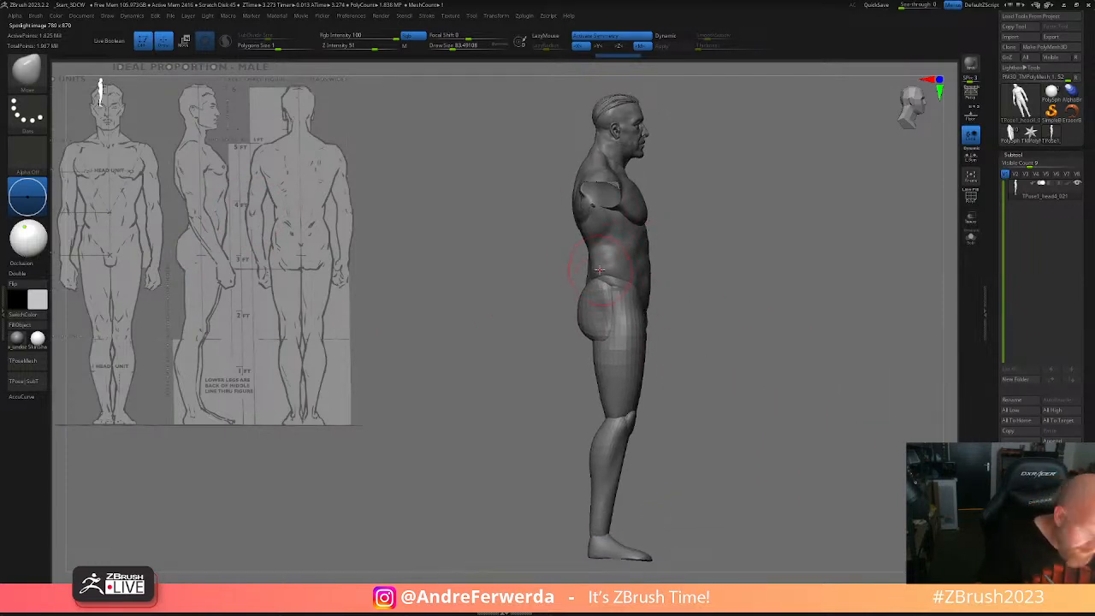
pyautogui.moveTo(588, 266); pyautogui.dragTo(595, 267)
pyautogui.press('s')
pyautogui.moveTo(556, 330); pyautogui.dragTo(552, 330)
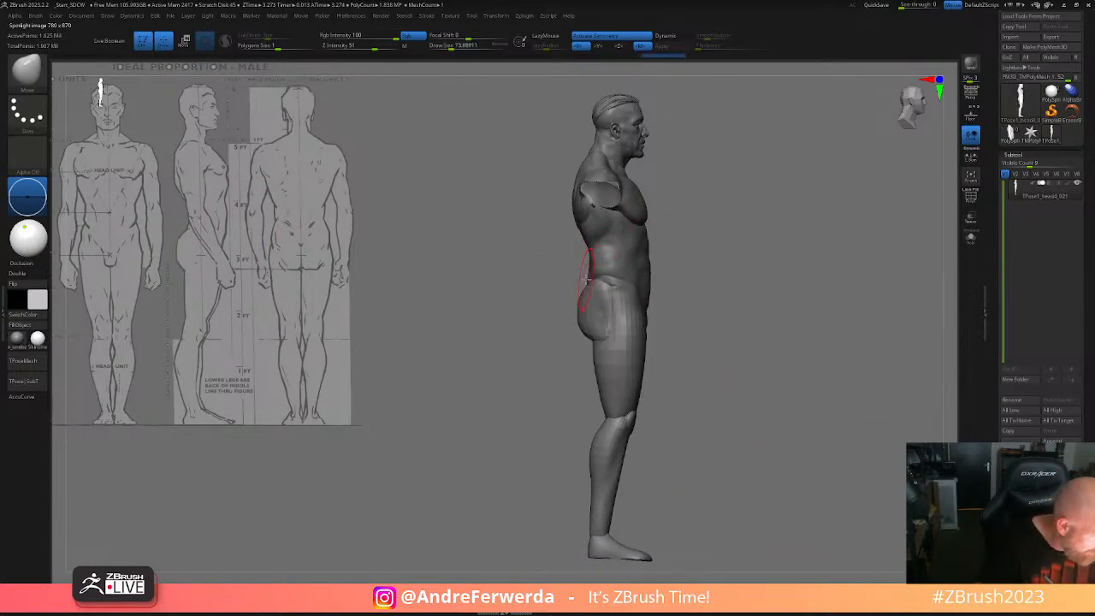
pyautogui.press('[')
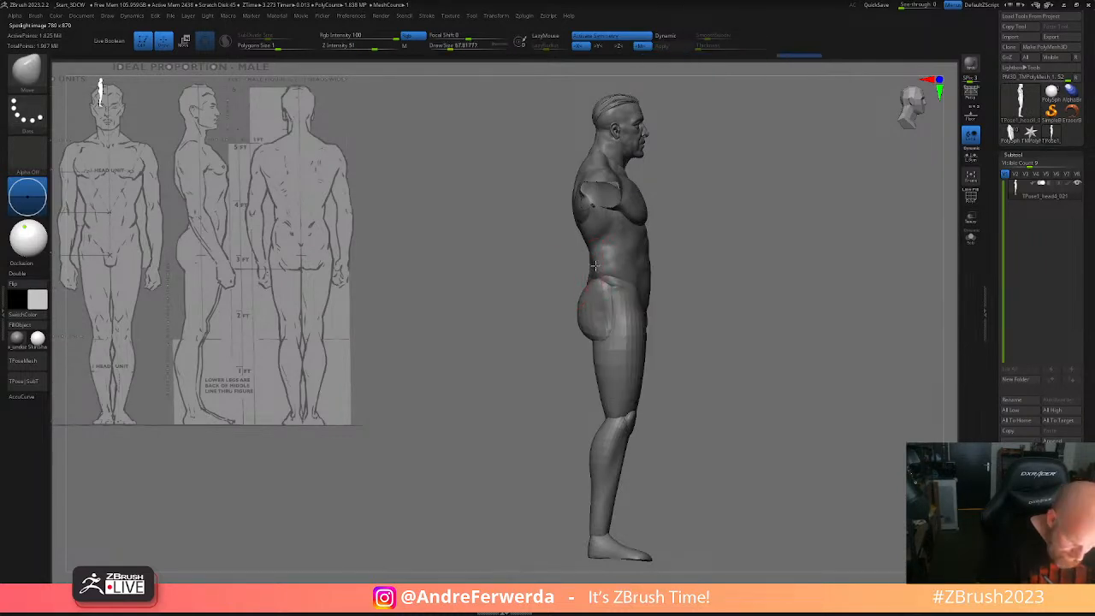
pyautogui.press(']')
pyautogui.moveTo(591, 272); pyautogui.dragTo(592, 279)
pyautogui.moveTo(595, 337)
pyautogui.mouseDown()
pyautogui.moveTo(591, 364)
pyautogui.moveTo(601, 366)
pyautogui.mouseUp()
# - Enlarge the Move brush and adjust the side profile of the knee and lower leg
pyautogui.press(']')
pyautogui.press('space')
pyautogui.moveTo(680, 380); pyautogui.dragTo(685, 382)
pyautogui.keyDown('ctrl'); pyautogui.moveTo(690, 388); pyautogui.dragTo(701, 405, button='right'); pyautogui.keyUp('ctrl')
pyautogui.moveTo(622, 419)
pyautogui.mouseDown()
pyautogui.moveTo(605, 418)
pyautogui.moveTo(659, 422)
pyautogui.mouseUp()
pyautogui.press('space')
pyautogui.press('space')
pyautogui.moveTo(604, 473)
pyautogui.mouseDown()
pyautogui.moveTo(599, 462)
pyautogui.moveTo(600, 479)
pyautogui.mouseUp()
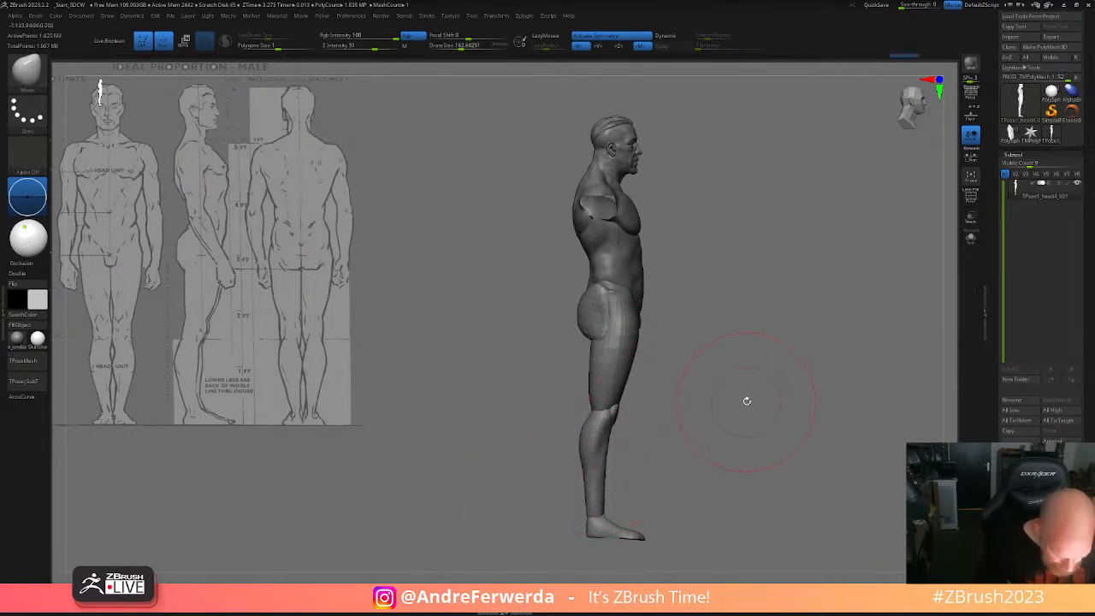
# - Reduce the Move brush and push in the back of the thigh in the opposite side profile
pyautogui.keyDown('shift'); pyautogui.moveTo(746, 402); pyautogui.dragTo(707, 404); pyautogui.keyUp('shift')
pyautogui.press('space')
pyautogui.keyDown('shift'); pyautogui.moveTo(777, 396); pyautogui.dragTo(738, 391); pyautogui.keyUp('shift')
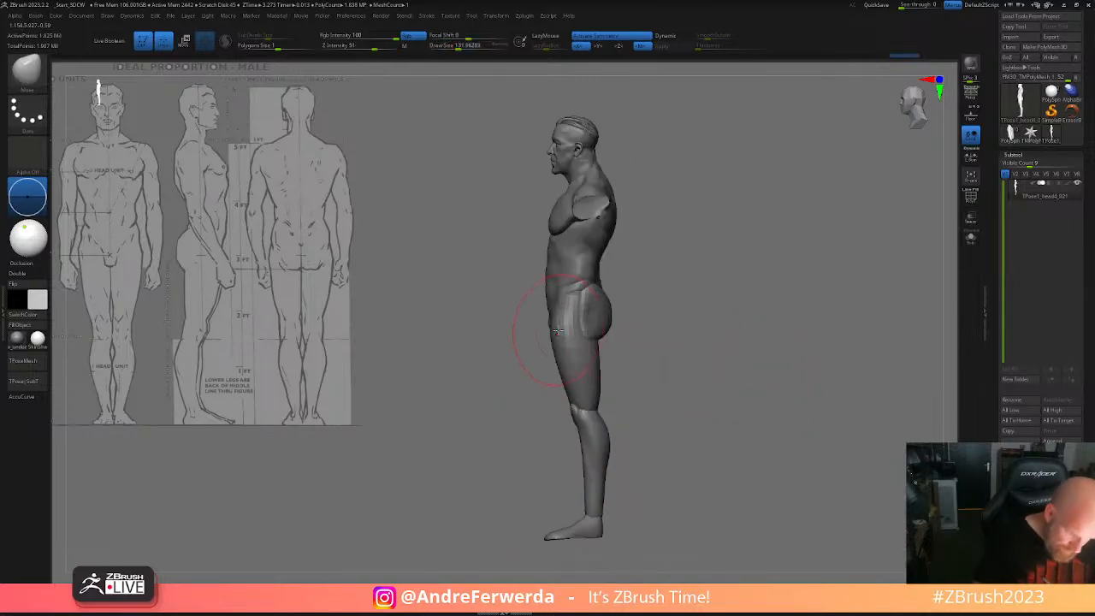
pyautogui.press('[')
pyautogui.press('space')
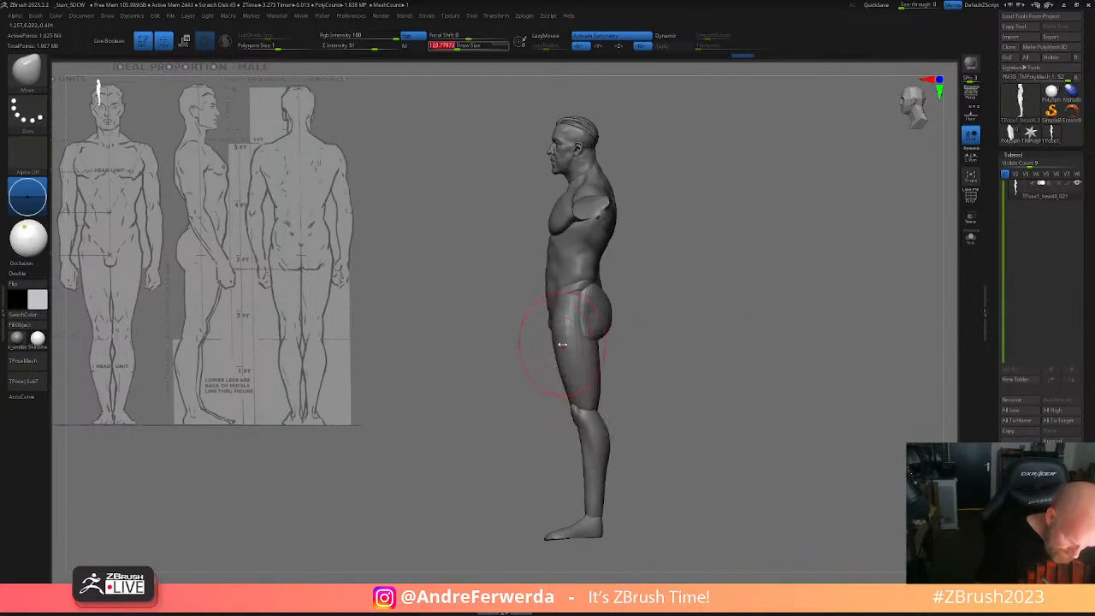
pyautogui.press('space')
pyautogui.moveTo(602, 383); pyautogui.dragTo(590, 382)
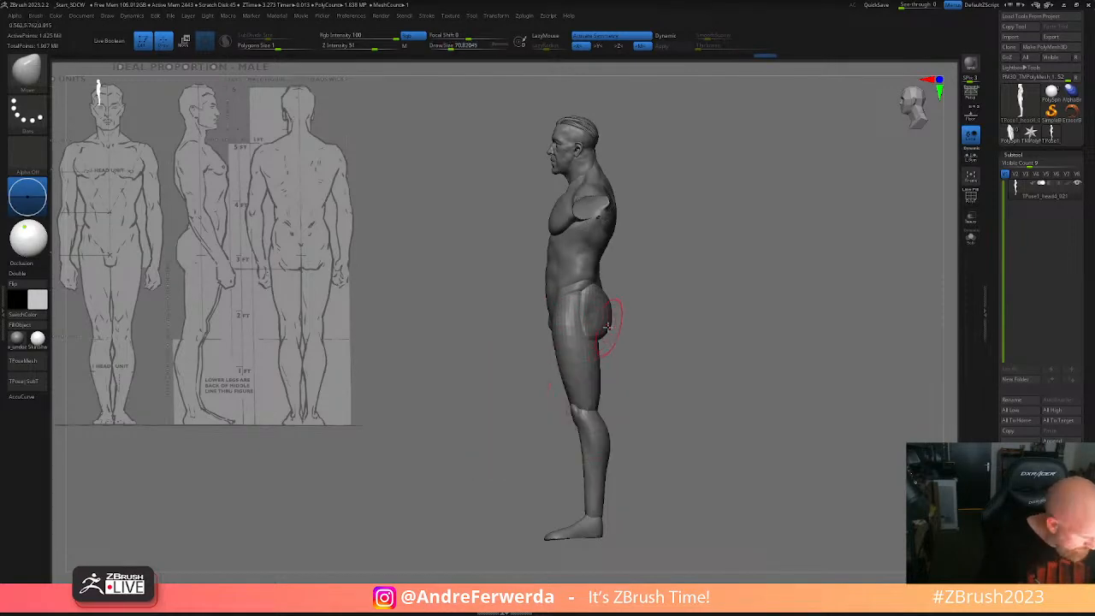
# - Reshape the buttocks in back view with a resized Move brush
pyautogui.keyDown('shift'); pyautogui.moveTo(681, 341); pyautogui.dragTo(648, 340); pyautogui.keyUp('shift')
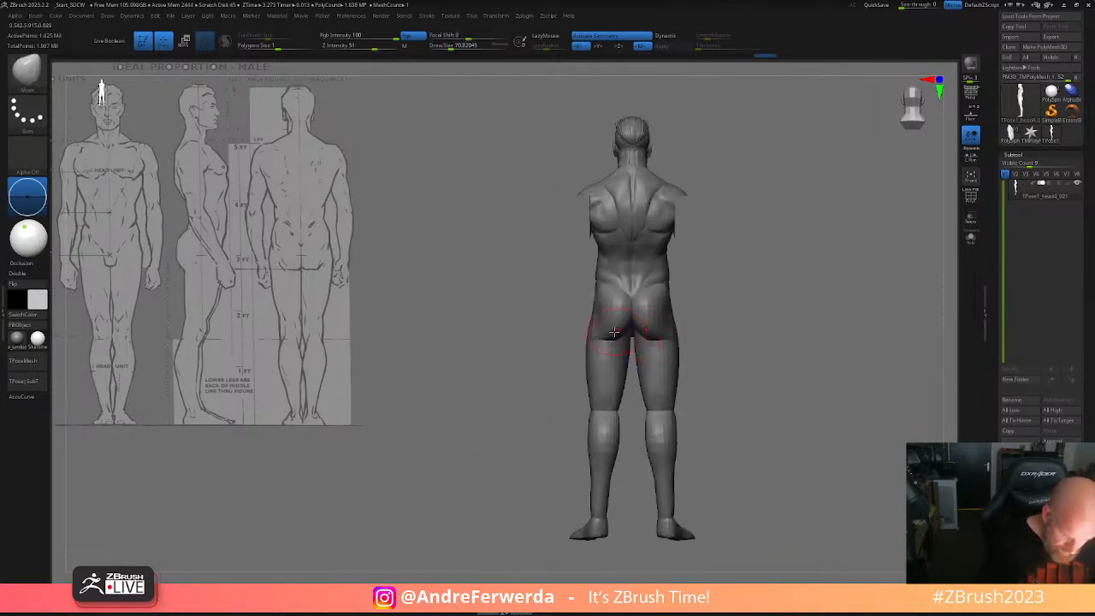
pyautogui.press('[')
pyautogui.press('[')
pyautogui.press('[')
pyautogui.press('[')
pyautogui.moveTo(604, 307)
pyautogui.mouseDown()
pyautogui.moveTo(603, 295)
pyautogui.moveTo(614, 325)
pyautogui.moveTo(629, 327)
pyautogui.moveTo(620, 335)
pyautogui.mouseUp()
pyautogui.press('space')
pyautogui.press(']')
pyautogui.press(']')
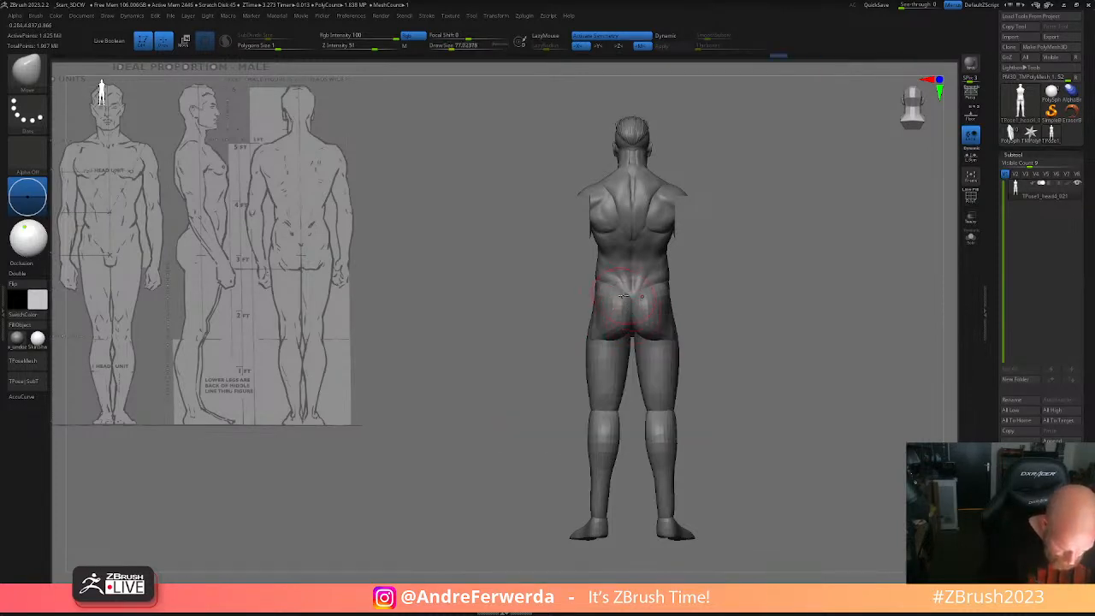
# - Refine the waist and hip contours from the back and front with a smaller Move brush
pyautogui.moveTo(615, 295); pyautogui.dragTo(598, 266)
pyautogui.press('space')
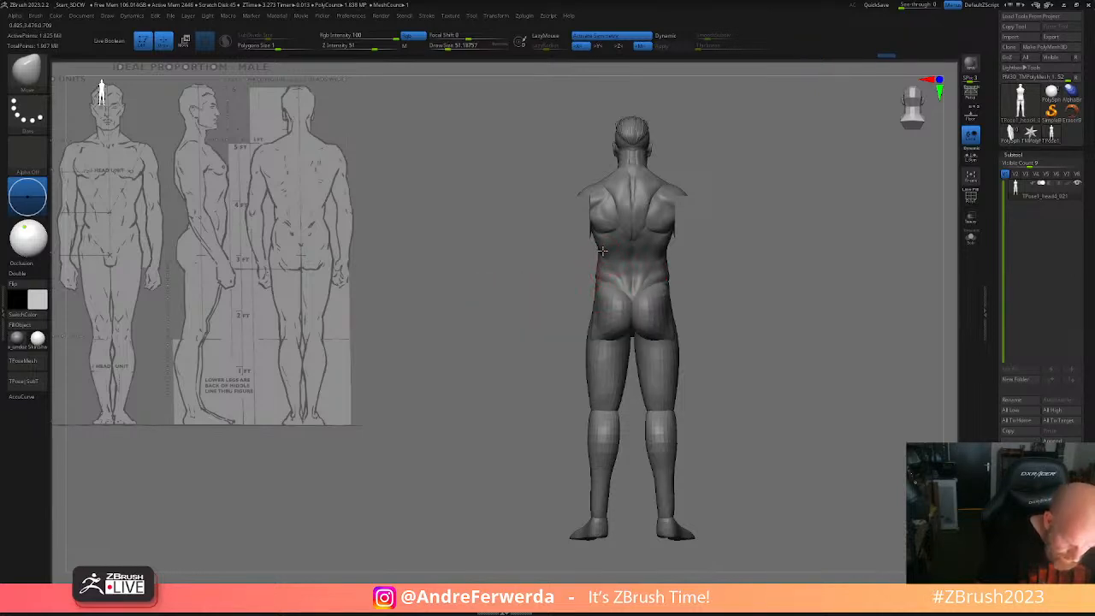
pyautogui.moveTo(733, 306); pyautogui.dragTo(790, 319)
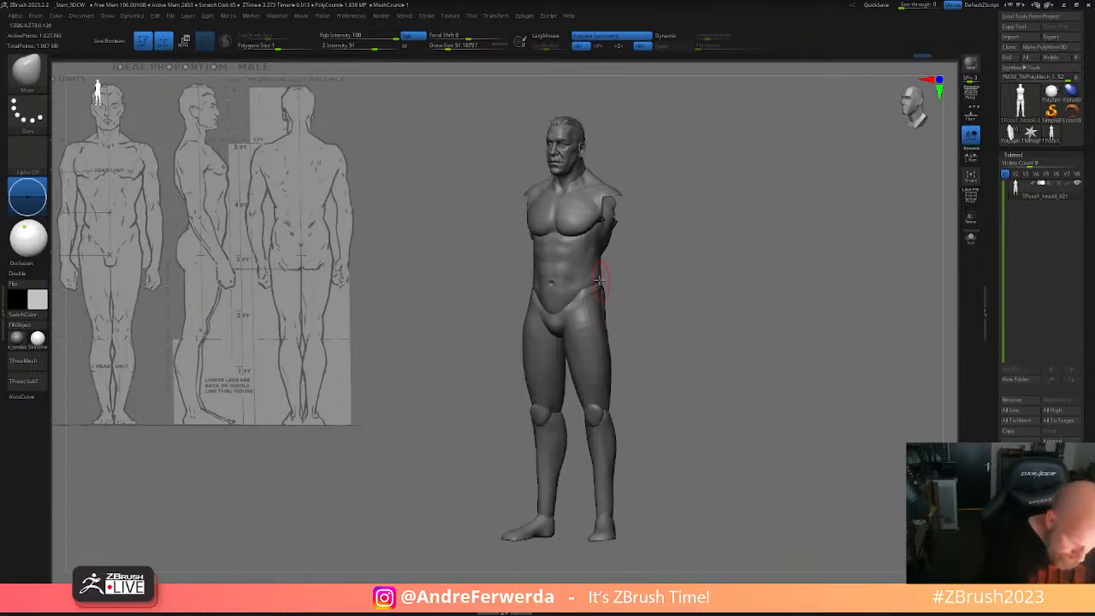
pyautogui.press('[')
pyautogui.moveTo(654, 307); pyautogui.dragTo(675, 304)
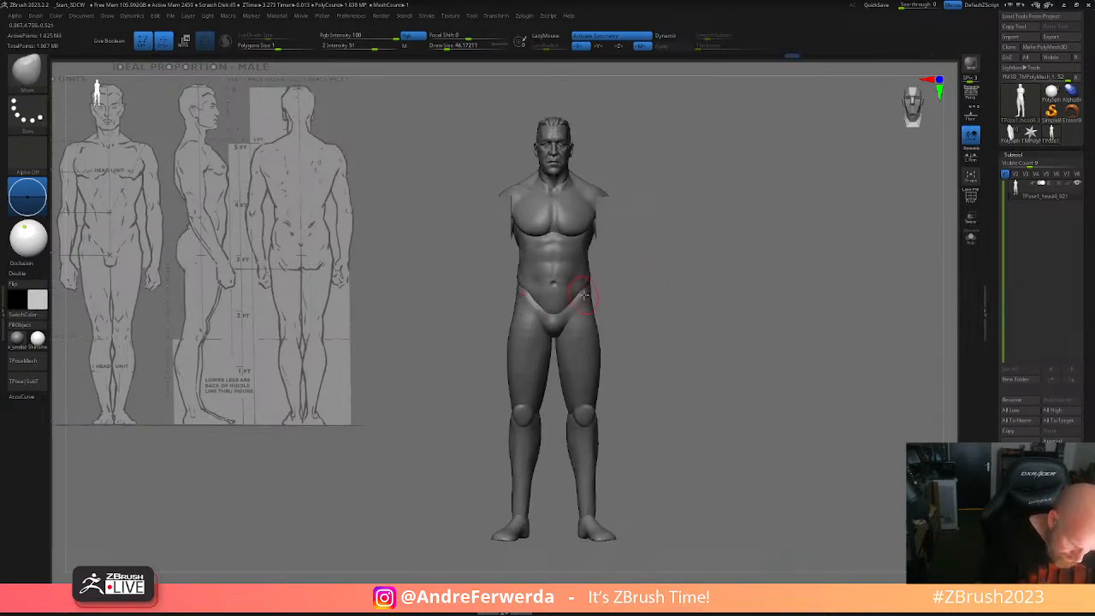
pyautogui.keyDown('alt'); pyautogui.moveTo(624, 311); pyautogui.dragTo(645, 310); pyautogui.keyUp('alt')
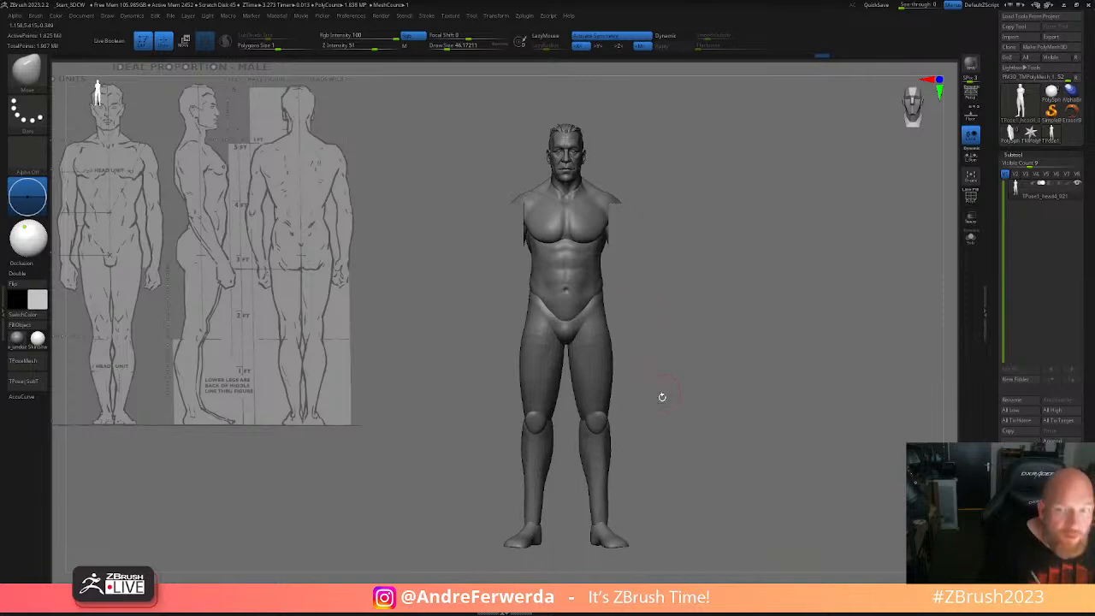
pyautogui.keyDown('alt'); pyautogui.moveTo(705, 368); pyautogui.dragTo(694, 394); pyautogui.keyUp('alt')
# - Undo the last lower-abdomen push and adjust the side profile of the buttocks with a resized Move brush
pyautogui.press('s')
pyautogui.moveTo(611, 319); pyautogui.dragTo(605, 313)
pyautogui.press('[')
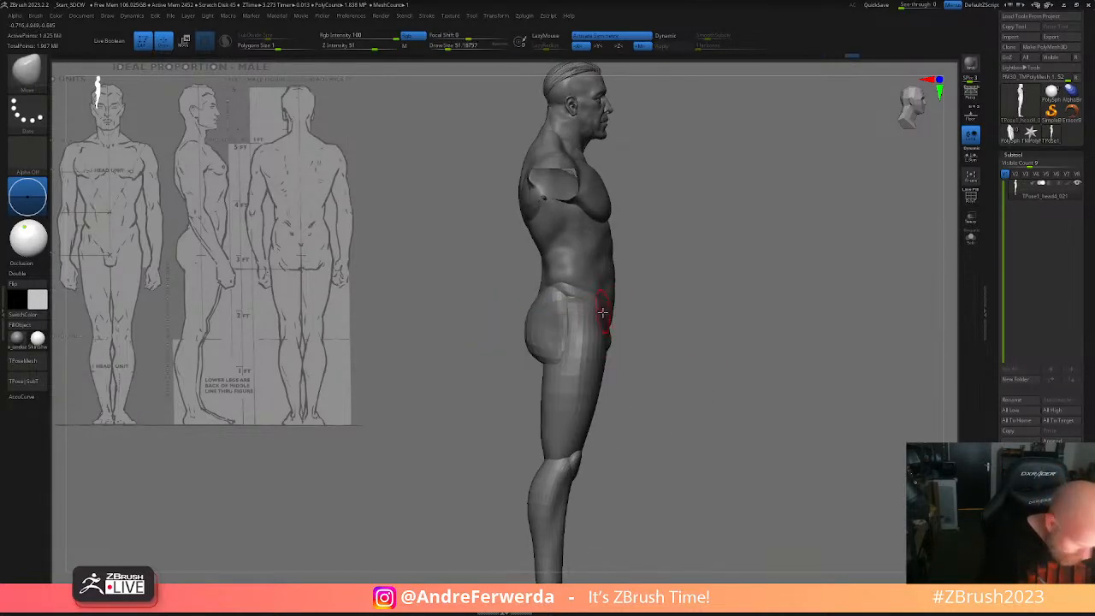
pyautogui.hotkey('ctrl', 'z')
pyautogui.press(']')
pyautogui.press(']')
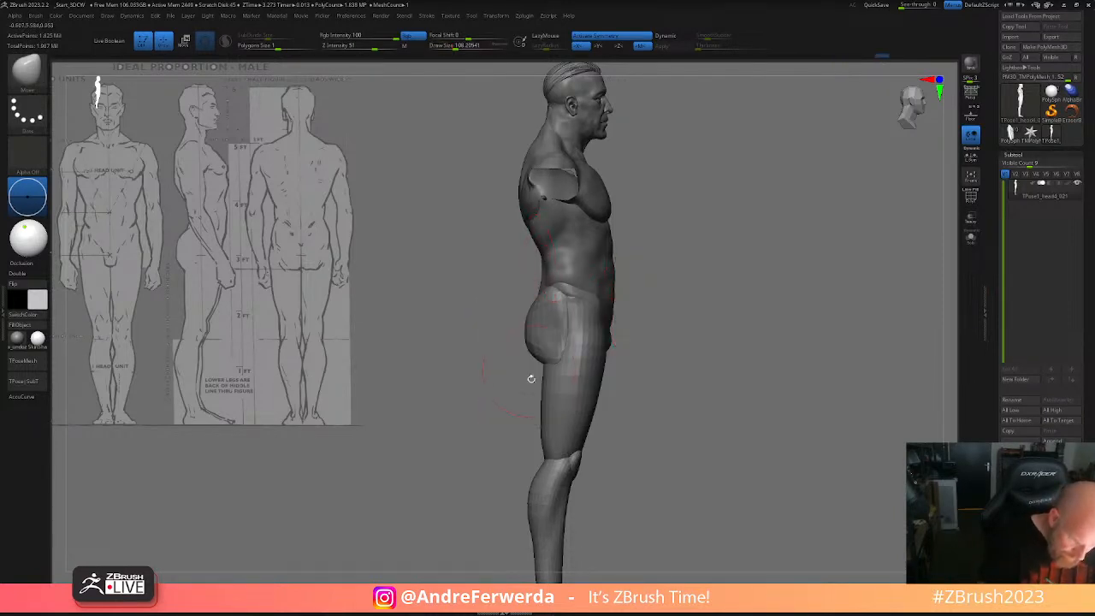
pyautogui.press('[')
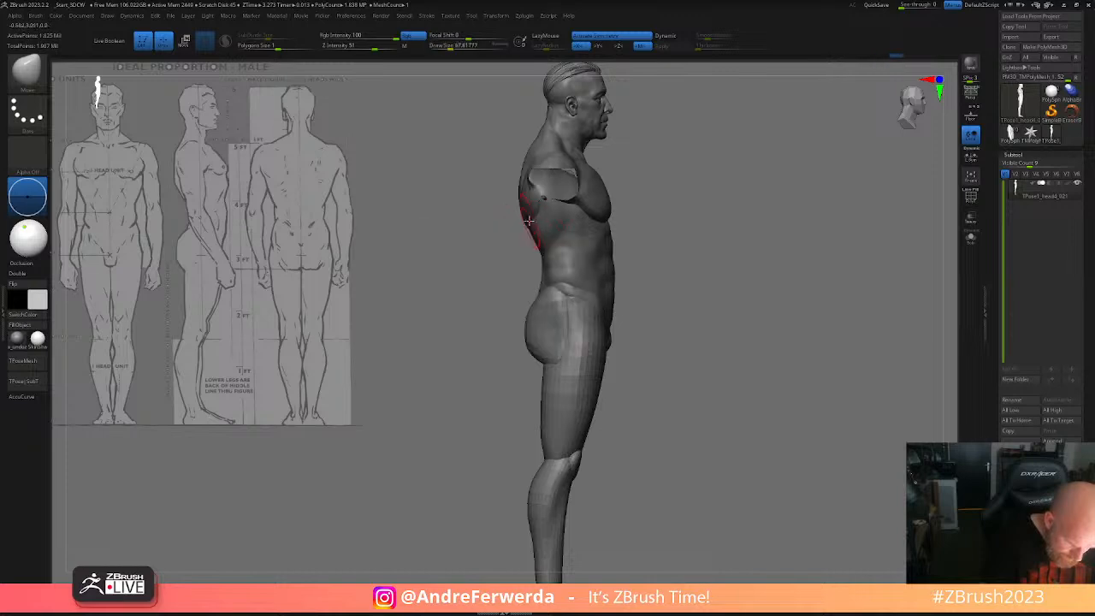
pyautogui.moveTo(528, 331); pyautogui.dragTo(529, 340)
# - Unhide the arms and transfer the reshaped TPose mesh back to the individual subtools
pyautogui.moveTo(657, 390)
pyautogui.keyDown('alt'); pyautogui.mouseDown()
pyautogui.moveTo(672, 384)
pyautogui.moveTo(644, 386)
pyautogui.mouseUp(); pyautogui.keyUp('alt')
pyautogui.keyDown('ctrl'); pyautogui.keyDown('shift'); pyautogui.click(747, 341); pyautogui.keyUp('shift'); pyautogui.keyUp('ctrl')
pyautogui.moveTo(749, 342); pyautogui.dragTo(654, 311)
pyautogui.moveTo(626, 231)
pyautogui.keyDown('alt'); pyautogui.mouseDown()
pyautogui.moveTo(656, 305)
pyautogui.moveTo(647, 288)
pyautogui.moveTo(611, 310)
pyautogui.moveTo(613, 322)
pyautogui.mouseUp(); pyautogui.keyUp('alt')
pyautogui.press('space')
pyautogui.press('space')
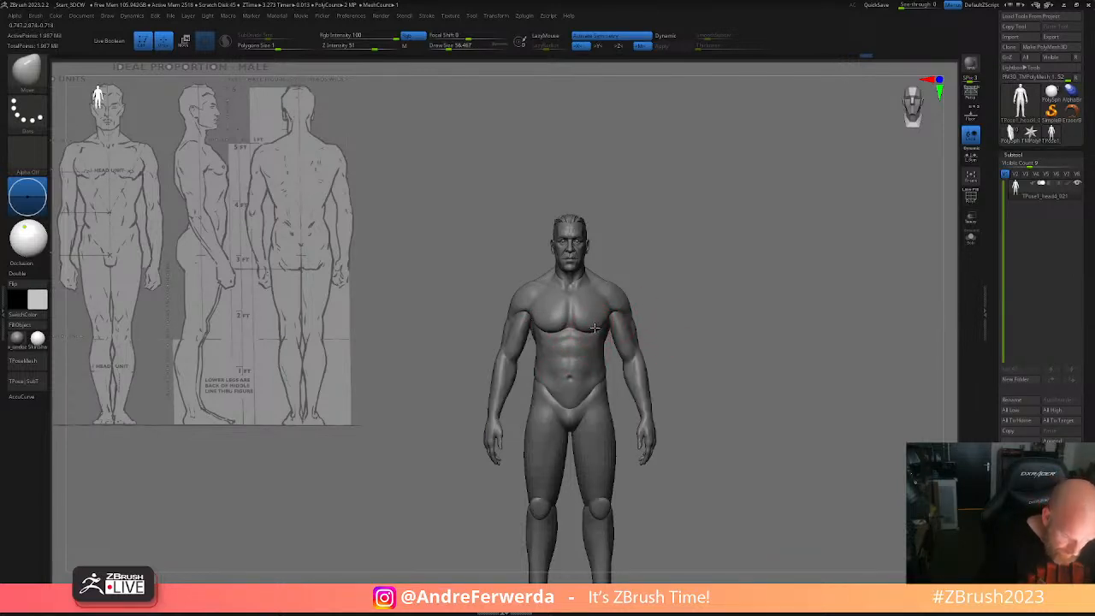
pyautogui.click(33, 384)
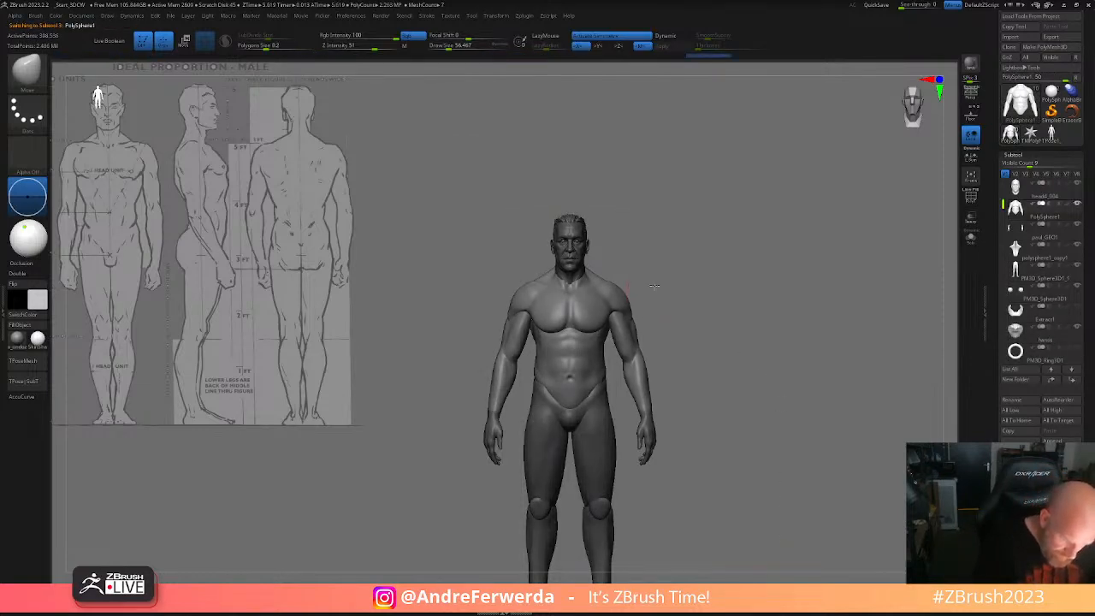
# - Adjust the chest and armpit contours of the torso subtool in front view, varying the Move brush size
pyautogui.keyDown('alt'); pyautogui.moveTo(654, 286); pyautogui.dragTo(603, 315); pyautogui.keyUp('alt')
pyautogui.keyDown('alt'); pyautogui.moveTo(601, 313); pyautogui.dragTo(595, 358, button='right'); pyautogui.keyUp('alt')
pyautogui.press('space')
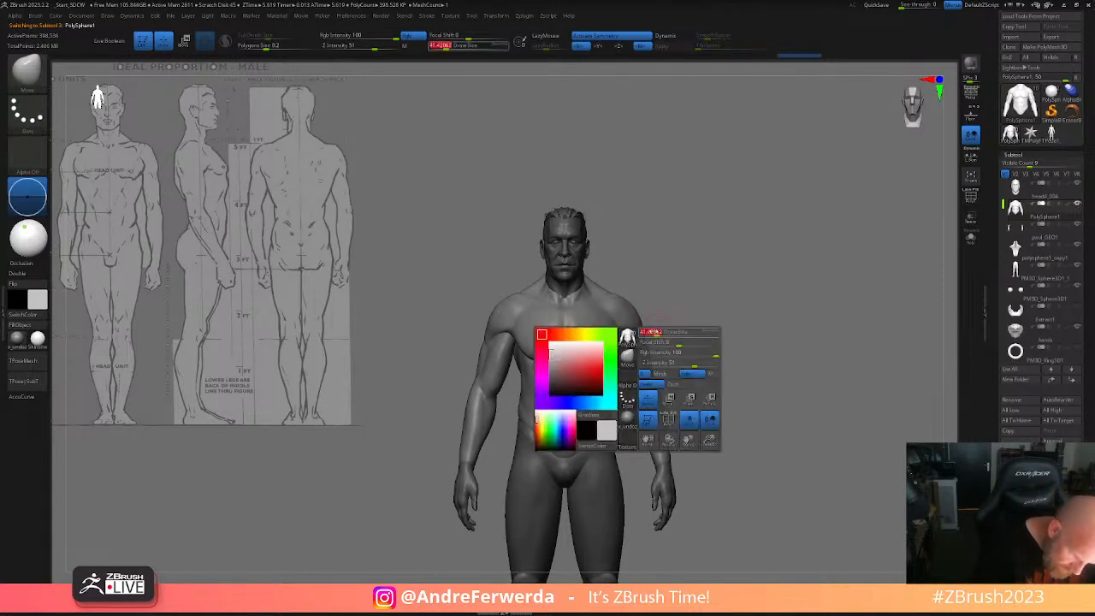
pyautogui.press('space')
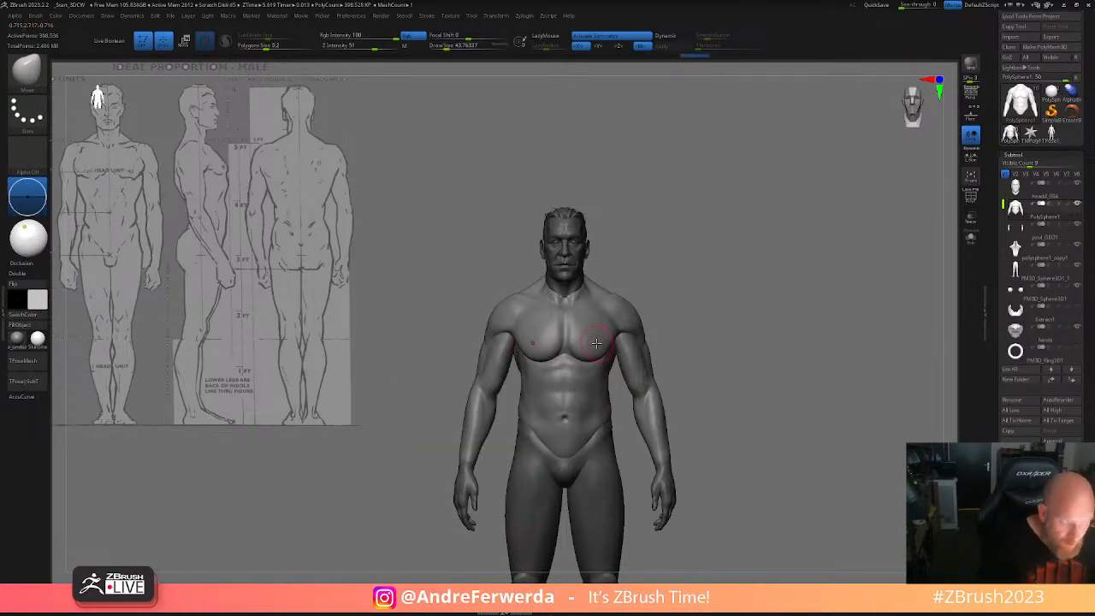
pyautogui.press('s')
pyautogui.press('s')
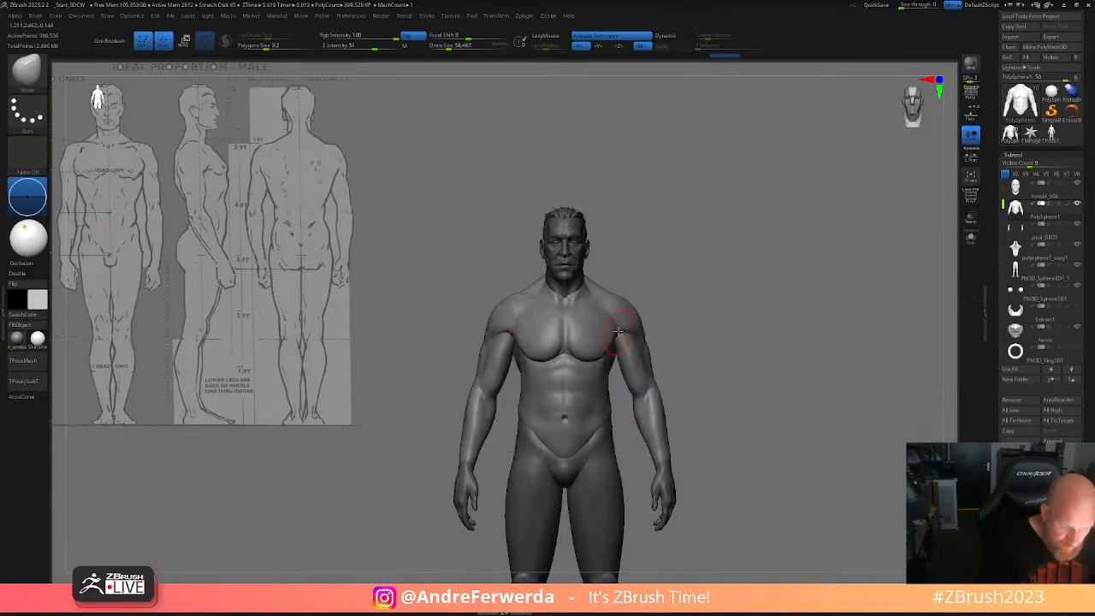
pyautogui.press('[')
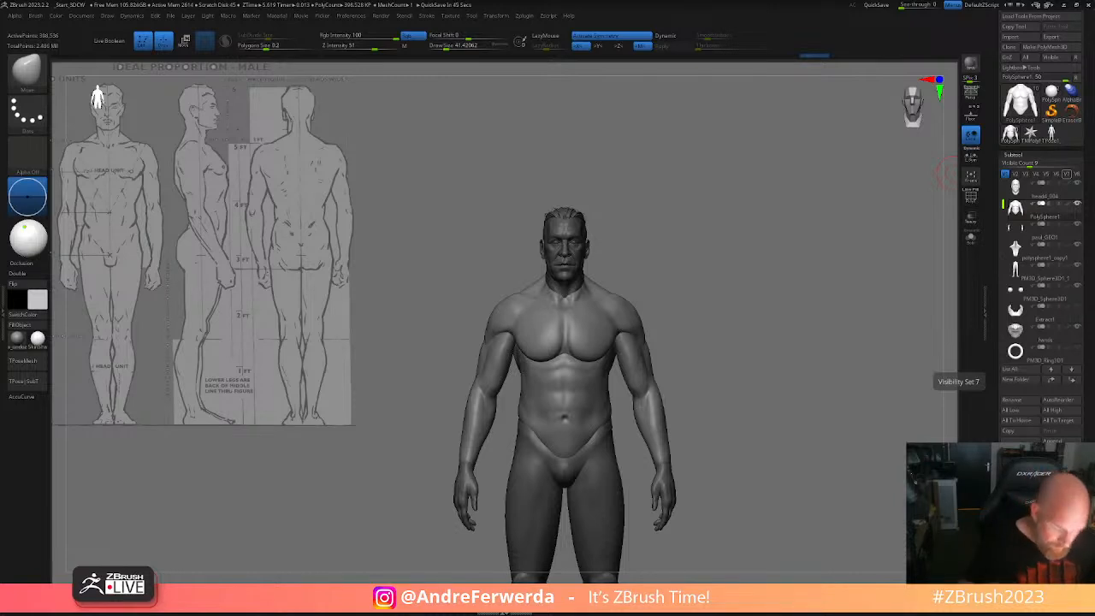
# - Replace the old TPose1 tool with a newly generated combined TPose mesh of the whole body
pyautogui.moveTo(694, 311); pyautogui.dragTo(676, 266)
pyautogui.press('b')
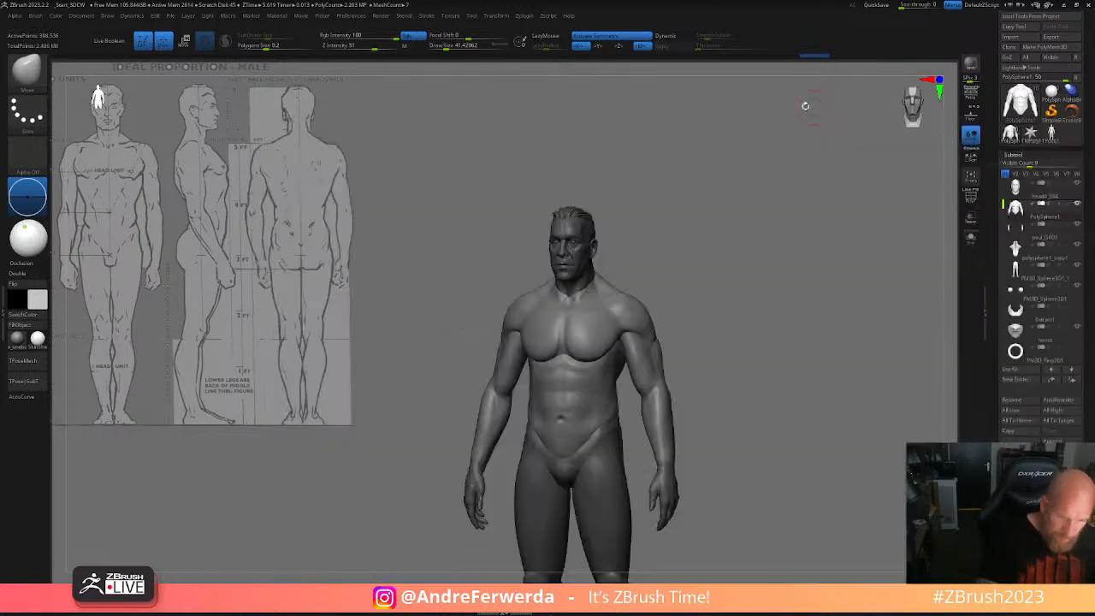
pyautogui.moveTo(673, 224)
pyautogui.mouseDown()
pyautogui.moveTo(724, 308)
pyautogui.moveTo(712, 372)
pyautogui.mouseUp()
pyautogui.keyDown('alt'); pyautogui.moveTo(712, 372); pyautogui.dragTo(678, 356); pyautogui.keyUp('alt')
pyautogui.click(1052, 134)
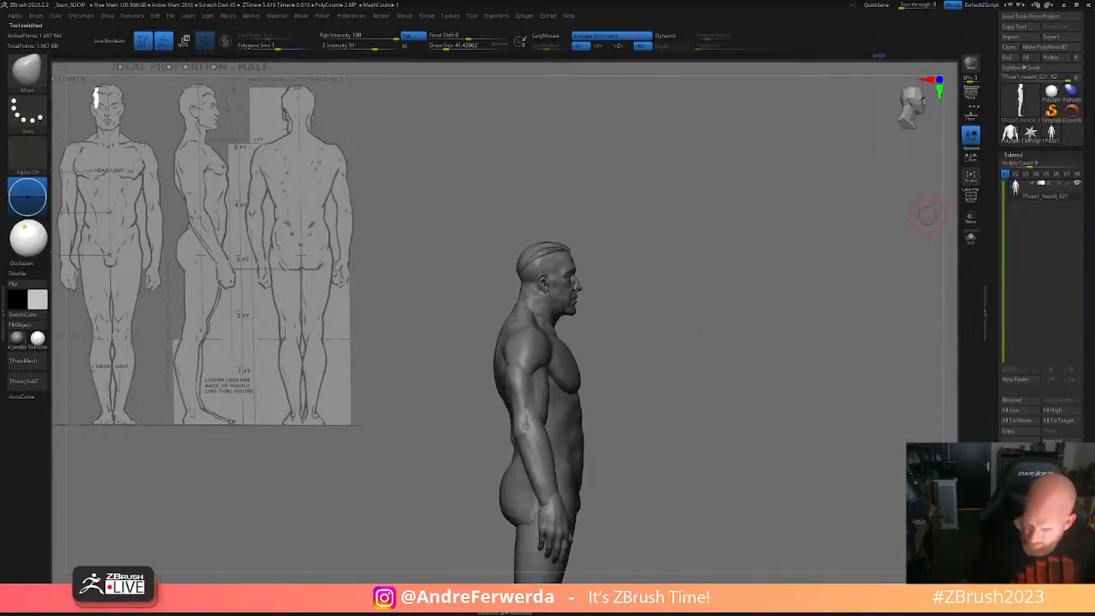
pyautogui.click(910, 491)
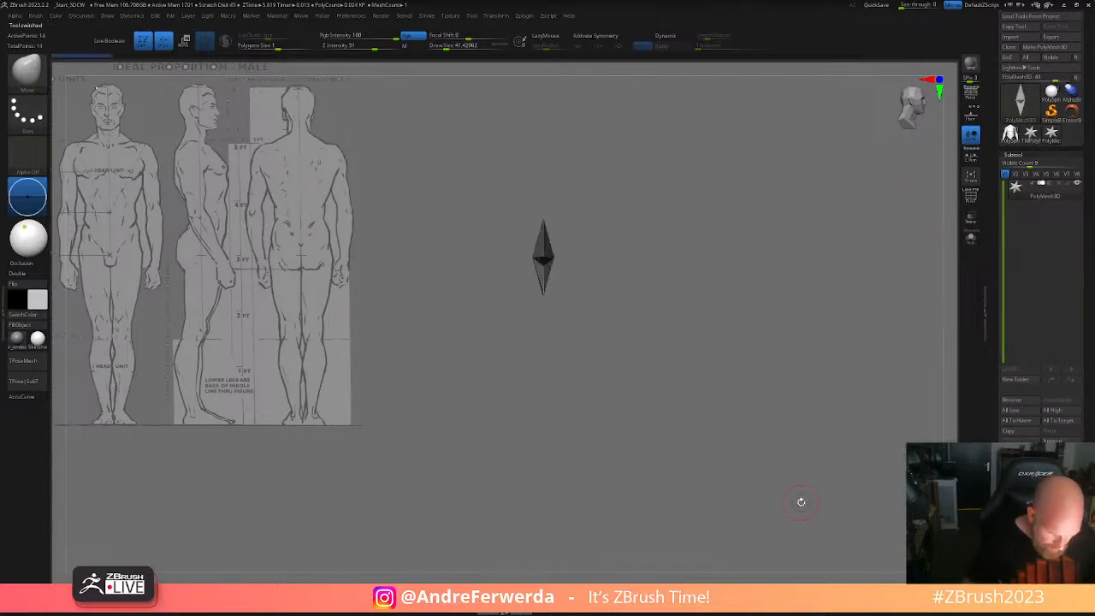
pyautogui.click(1011, 140)
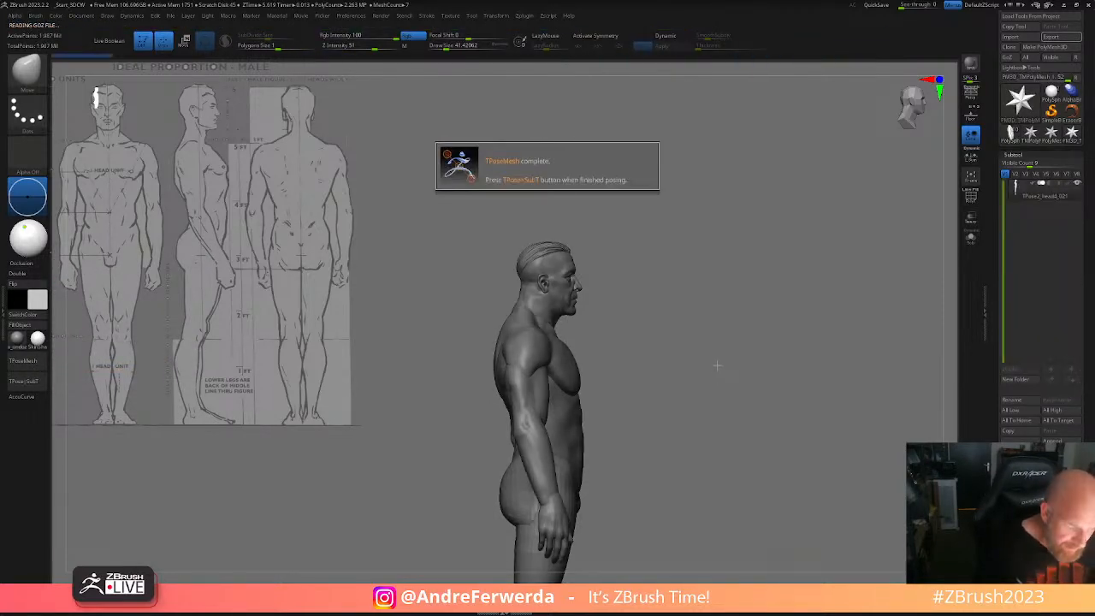
# - Reshape the upper-back and neck profile in side view with an enlarged Move brush
pyautogui.keyDown('alt'); pyautogui.moveTo(661, 300); pyautogui.dragTo(626, 296); pyautogui.keyUp('alt')
pyautogui.press('s')
pyautogui.moveTo(514, 309); pyautogui.dragTo(504, 336)
pyautogui.press('x')
pyautogui.press('space')
pyautogui.press('space')
pyautogui.press('space')
pyautogui.press('space')
pyautogui.press('space')
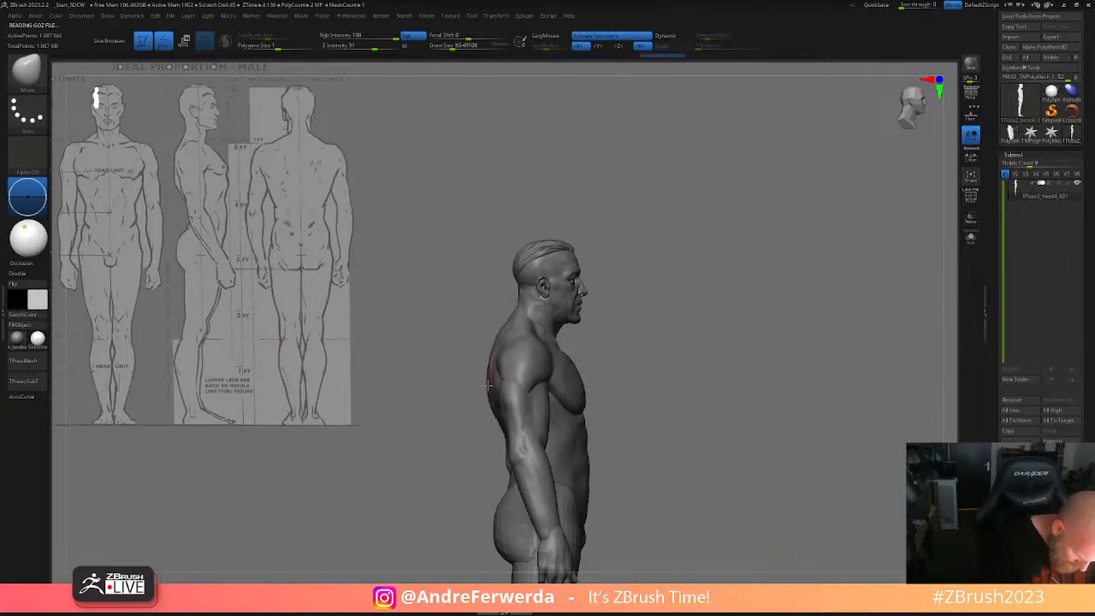
pyautogui.press('space')
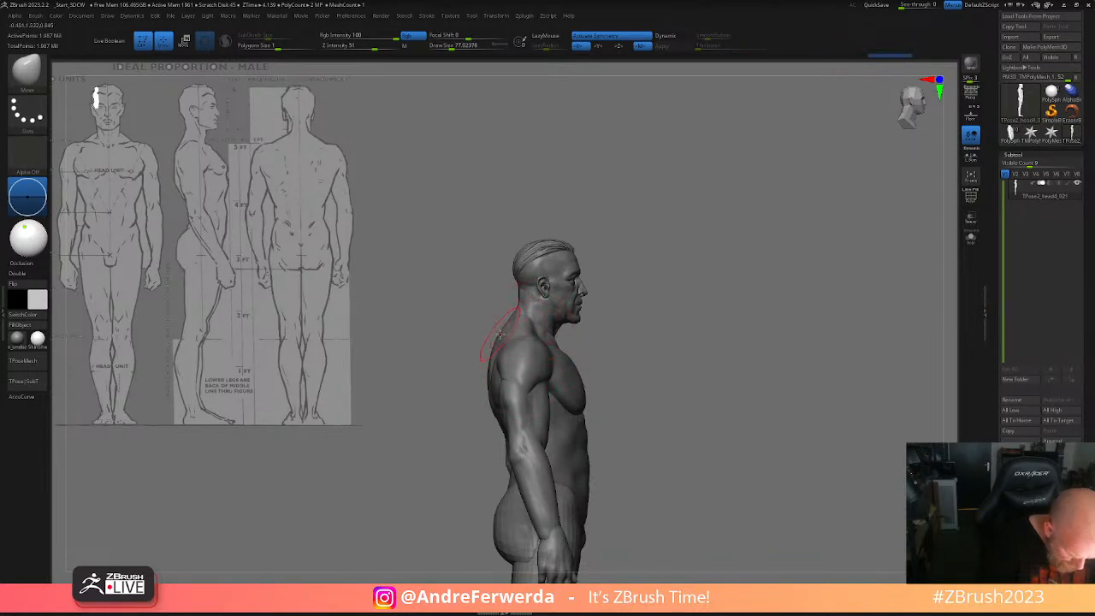
# - Adjust the shoulders and upper back from several angles with a smaller Move brush
pyautogui.moveTo(636, 306); pyautogui.dragTo(518, 299)
pyautogui.press('space')
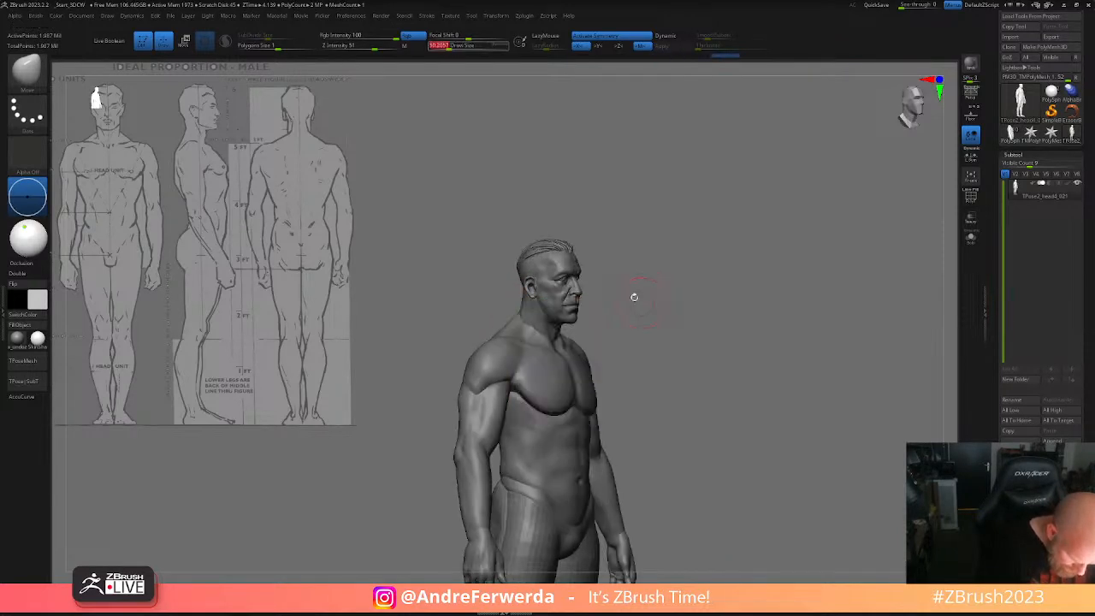
pyautogui.moveTo(668, 305); pyautogui.dragTo(694, 307)
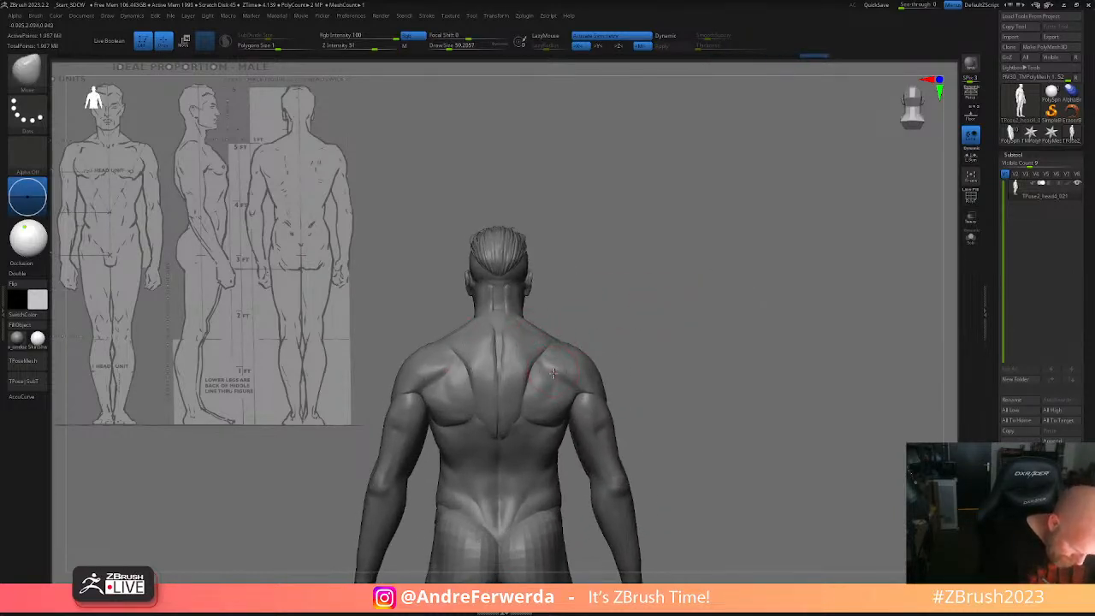
pyautogui.keyDown('alt'); pyautogui.moveTo(658, 365); pyautogui.dragTo(675, 339); pyautogui.keyUp('alt')
pyautogui.moveTo(647, 295)
pyautogui.mouseDown()
pyautogui.moveTo(652, 330)
pyautogui.moveTo(629, 286)
pyautogui.mouseUp()
pyautogui.moveTo(648, 363)
pyautogui.mouseDown()
pyautogui.moveTo(628, 359)
pyautogui.moveTo(630, 371)
pyautogui.moveTo(590, 391)
pyautogui.moveTo(767, 351)
pyautogui.moveTo(711, 358)
pyautogui.mouseUp()
pyautogui.press('space')
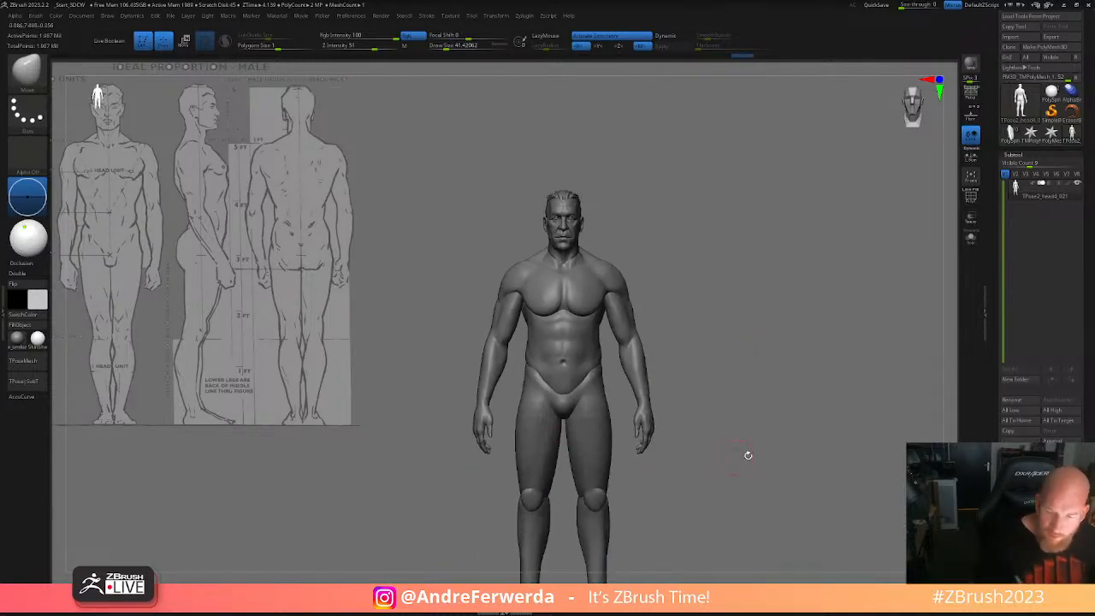
# - Transfer the corrected back and shoulder shapes from the combined TPose mesh to the separate subtools
pyautogui.keyDown('alt'); pyautogui.moveTo(730, 454); pyautogui.dragTo(659, 479); pyautogui.keyUp('alt')
pyautogui.click(38, 386)
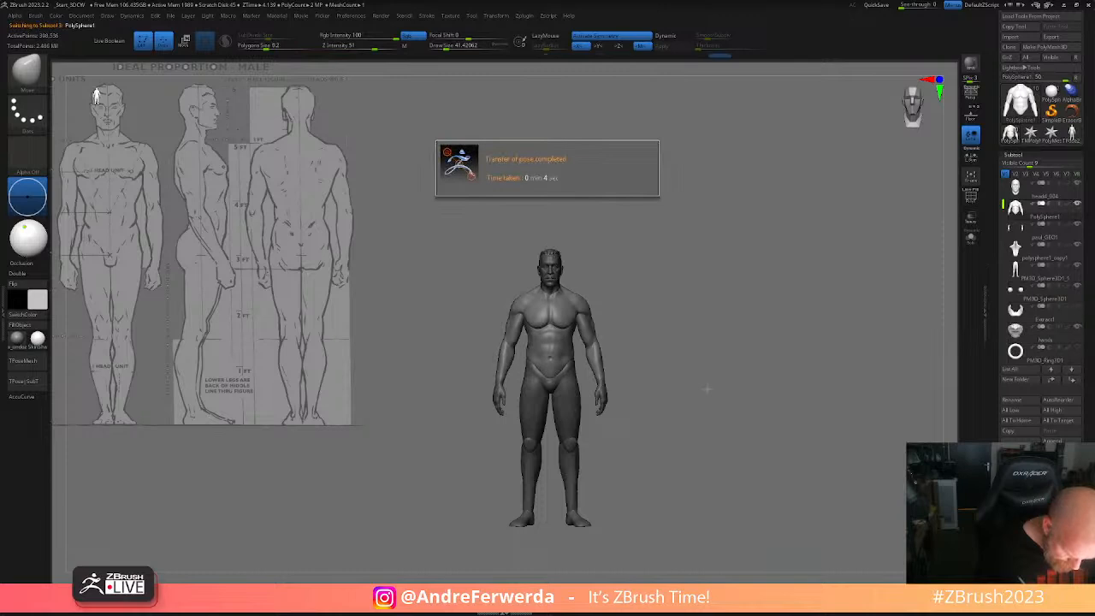
pyautogui.moveTo(707, 417)
pyautogui.keyDown('alt'); pyautogui.mouseDown()
pyautogui.moveTo(705, 382)
pyautogui.moveTo(706, 407)
pyautogui.mouseUp(); pyautogui.keyUp('alt')
pyautogui.keyDown('alt'); pyautogui.moveTo(706, 407); pyautogui.dragTo(704, 383); pyautogui.keyUp('alt')
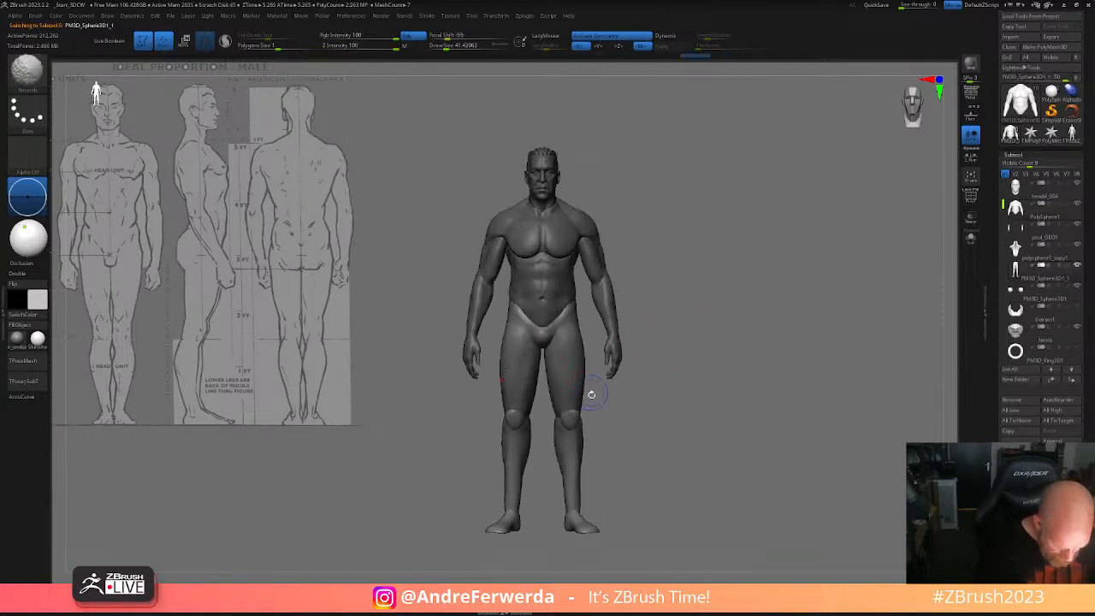
# - Make the legs subtool active and touch up the thighs
pyautogui.keyDown('alt'); pyautogui.click(589, 394); pyautogui.keyUp('alt')
pyautogui.moveTo(770, 318); pyautogui.dragTo(694, 382)
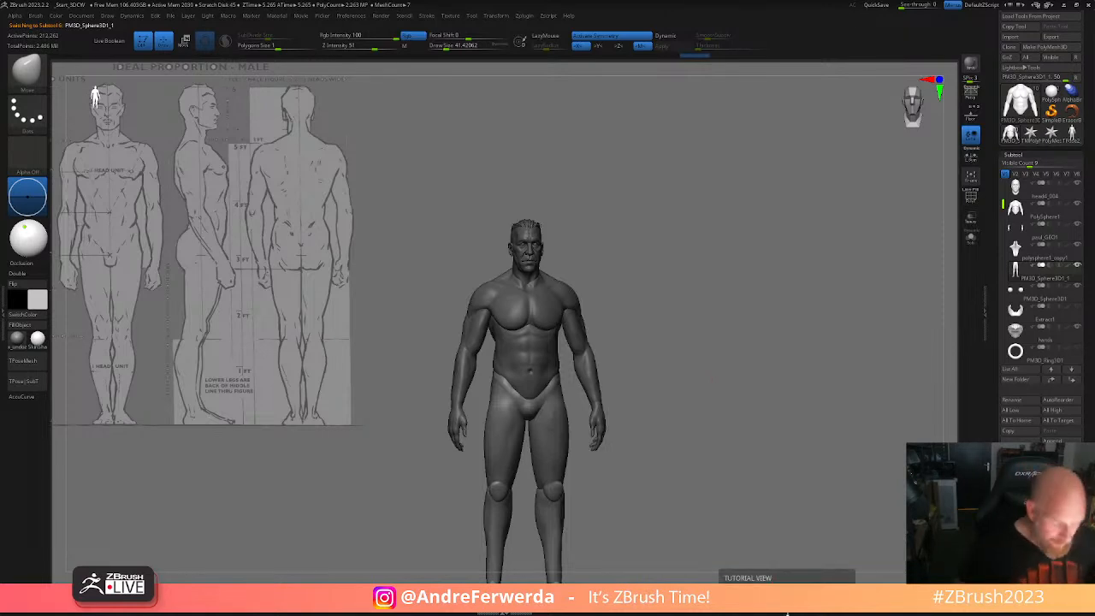
pyautogui.moveTo(710, 403); pyautogui.dragTo(609, 403)
pyautogui.moveTo(780, 368)
pyautogui.keyDown('alt'); pyautogui.mouseDown()
pyautogui.moveTo(764, 379)
pyautogui.moveTo(733, 367)
pyautogui.mouseUp(); pyautogui.keyUp('alt')
# - Make the torso subtool active and adjust the arm contours from the back and front with the Move brush
pyautogui.keyDown('alt'); pyautogui.click(740, 372); pyautogui.keyUp('alt')
pyautogui.press('s')
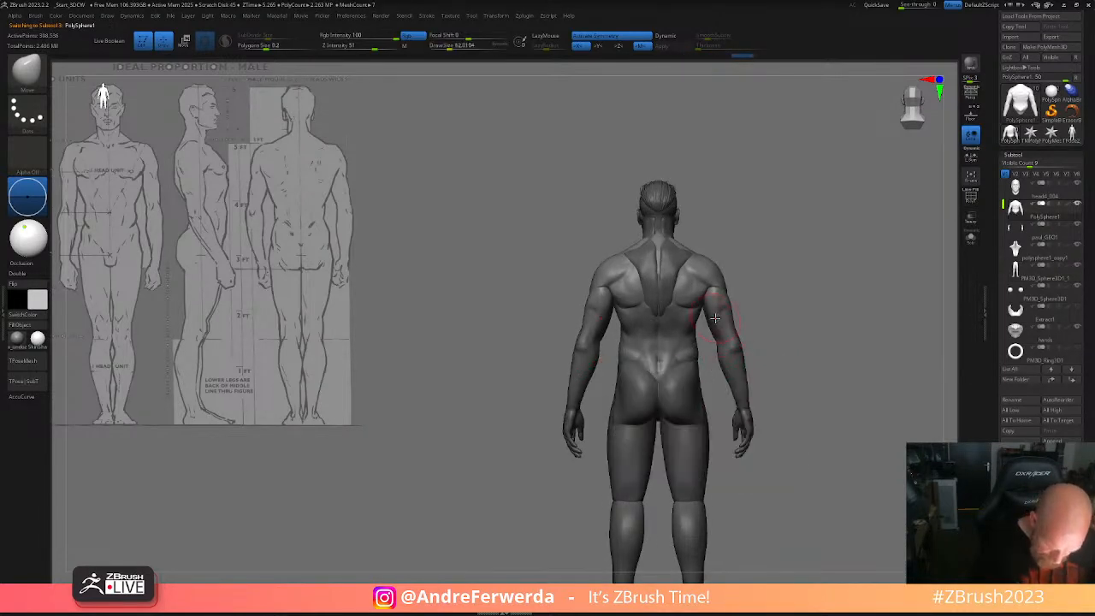
pyautogui.moveTo(772, 308)
pyautogui.keyDown('shift'); pyautogui.mouseDown()
pyautogui.moveTo(872, 309)
pyautogui.moveTo(758, 330)
pyautogui.moveTo(702, 356)
pyautogui.mouseUp(); pyautogui.keyUp('shift')
pyautogui.moveTo(583, 342); pyautogui.dragTo(566, 367)
pyautogui.press('s')
pyautogui.keyDown('alt'); pyautogui.moveTo(765, 325); pyautogui.dragTo(742, 257); pyautogui.keyUp('alt')
pyautogui.press('space')
pyautogui.moveTo(672, 343)
pyautogui.mouseDown()
pyautogui.moveTo(683, 340)
pyautogui.moveTo(687, 356)
pyautogui.mouseUp()
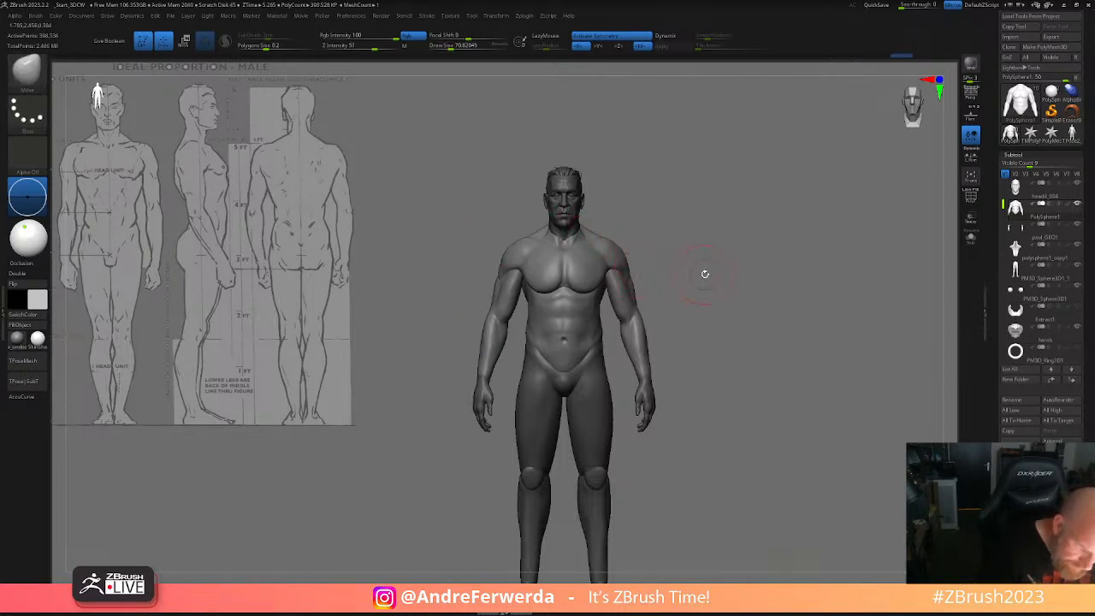
# - Refine the outer upper-arm and elbow contours from the back, three-quarter and front views with a smaller Move brush
pyautogui.moveTo(704, 273); pyautogui.dragTo(609, 282)
pyautogui.press('space')
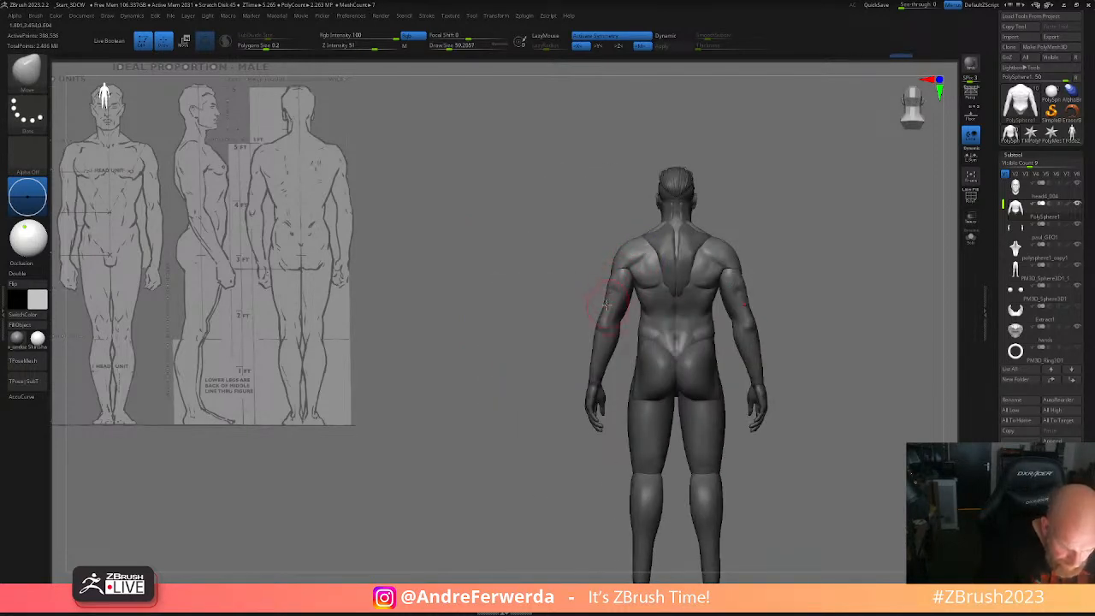
pyautogui.moveTo(606, 301); pyautogui.dragTo(795, 258, button='right')
pyautogui.rightClick(601, 300)
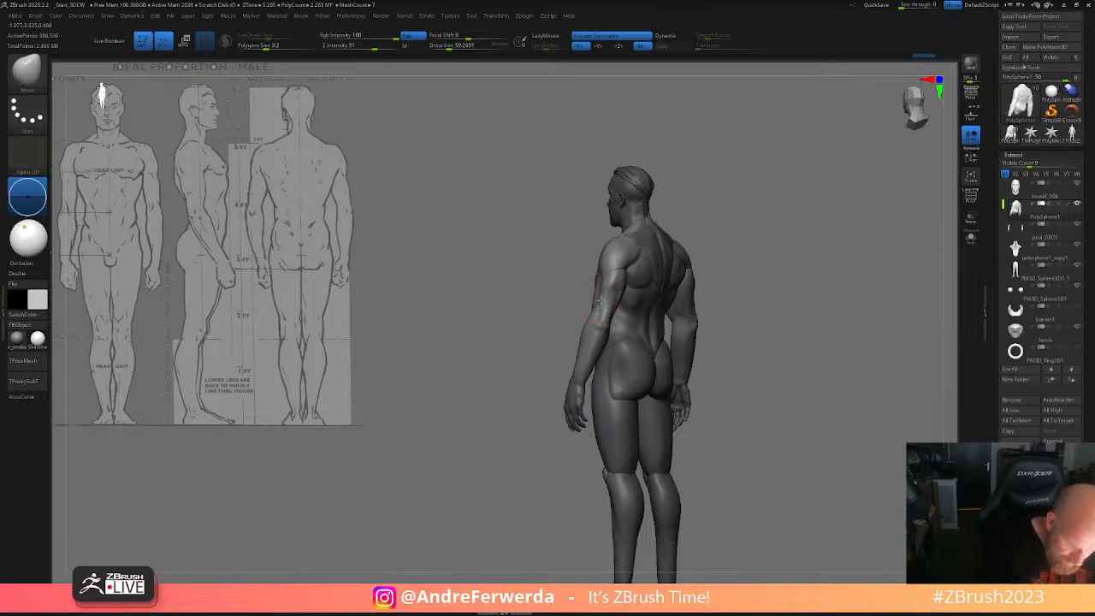
pyautogui.moveTo(601, 300); pyautogui.dragTo(802, 257, button='right')
pyautogui.moveTo(801, 257); pyautogui.dragTo(608, 307)
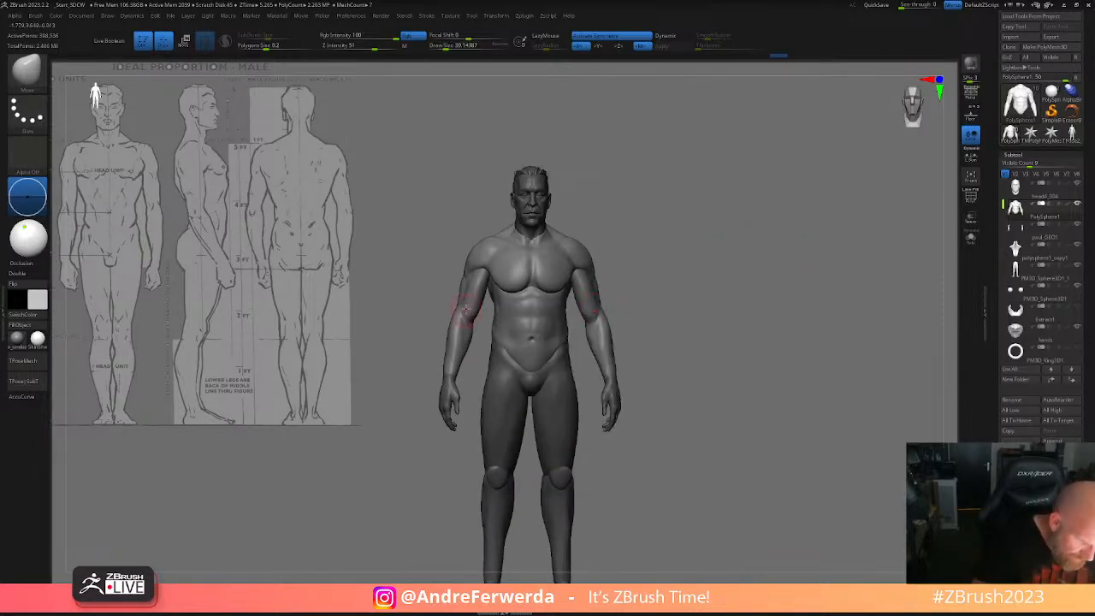
pyautogui.moveTo(465, 307); pyautogui.dragTo(475, 249)
# - Adjust the shoulder and trapezius contours with a larger Move brush, checking them from the front, above and behind
pyautogui.keyDown('alt'); pyautogui.moveTo(673, 231); pyautogui.dragTo(659, 281); pyautogui.keyUp('alt')
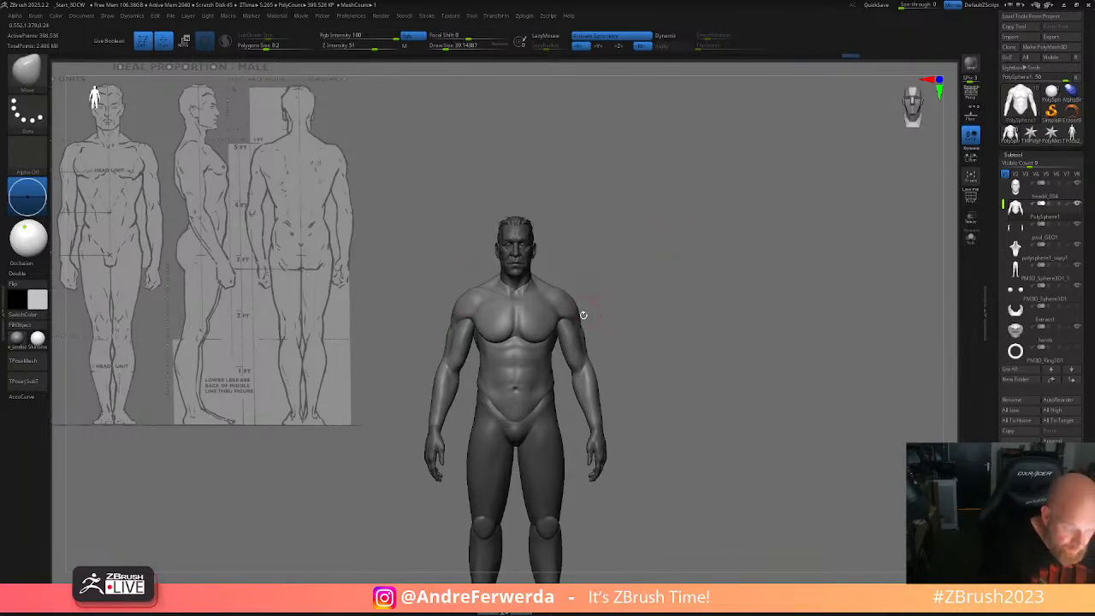
pyautogui.moveTo(562, 292); pyautogui.dragTo(565, 287)
pyautogui.moveTo(582, 252)
pyautogui.keyDown('alt'); pyautogui.mouseDown()
pyautogui.moveTo(578, 342)
pyautogui.moveTo(570, 290)
pyautogui.mouseUp(); pyautogui.keyUp('alt')
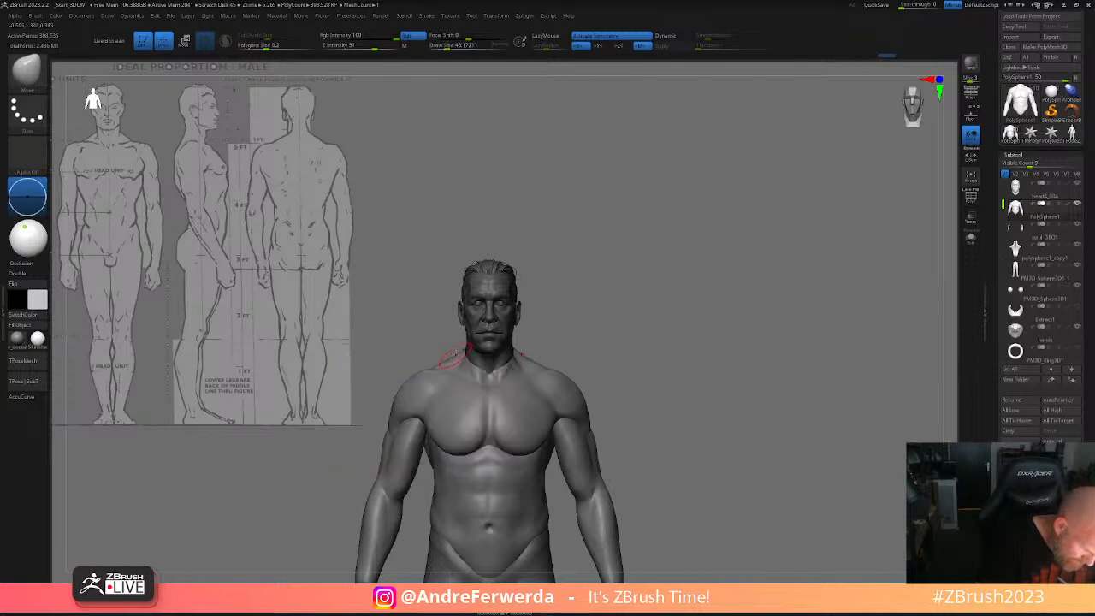
pyautogui.moveTo(636, 342)
pyautogui.mouseDown()
pyautogui.moveTo(630, 325)
pyautogui.moveTo(677, 328)
pyautogui.moveTo(674, 374)
pyautogui.moveTo(451, 377)
pyautogui.mouseUp()
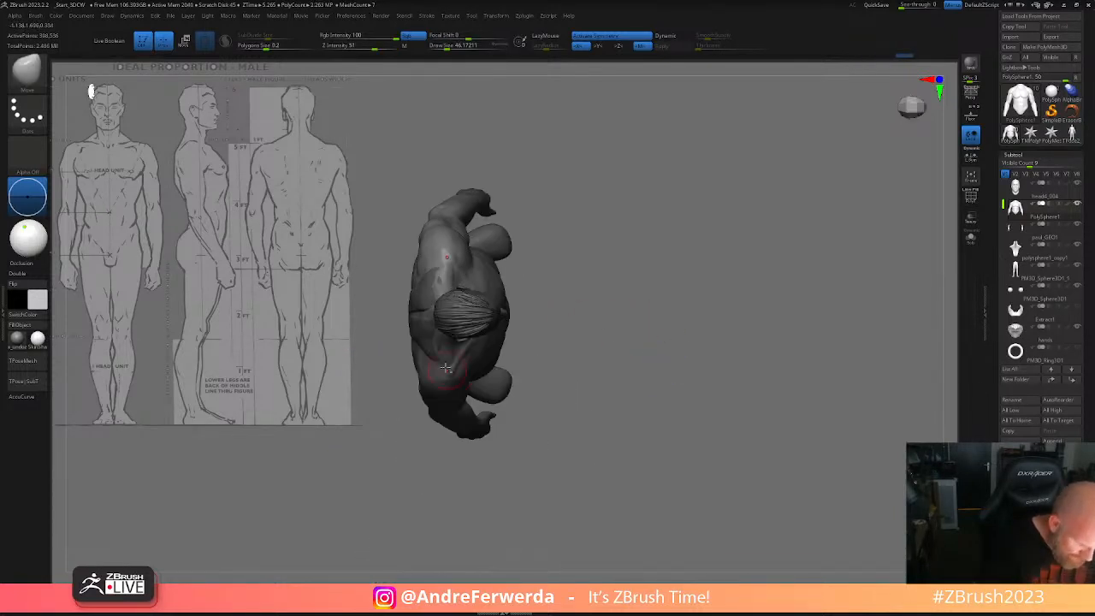
pyautogui.moveTo(577, 374); pyautogui.dragTo(745, 395)
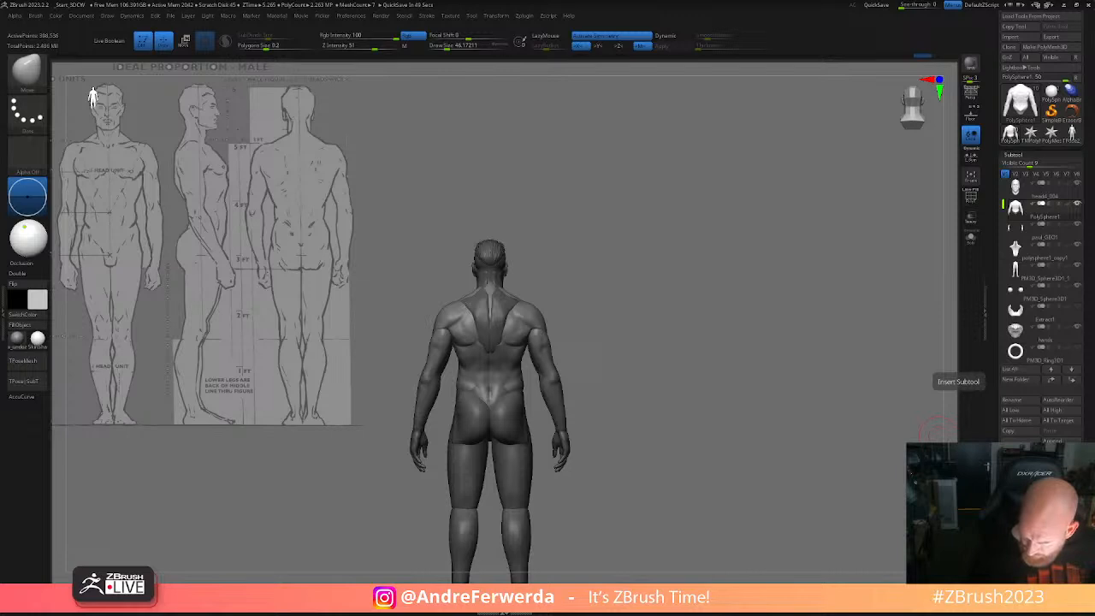
# - Place the trapezius subtool directly below the torso in the subtool order and make the torso active
pyautogui.moveTo(1017, 249)
pyautogui.mouseDown()
pyautogui.moveTo(1017, 220)
pyautogui.moveTo(1015, 229)
pyautogui.mouseUp()
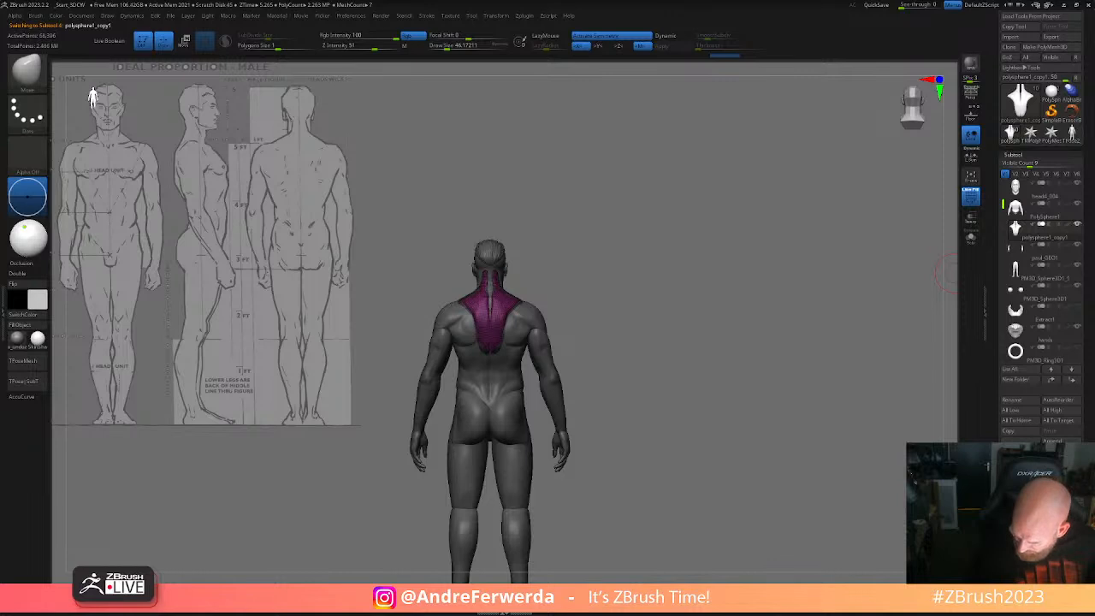
pyautogui.moveTo(1082, 368); pyautogui.dragTo(1082, 296)
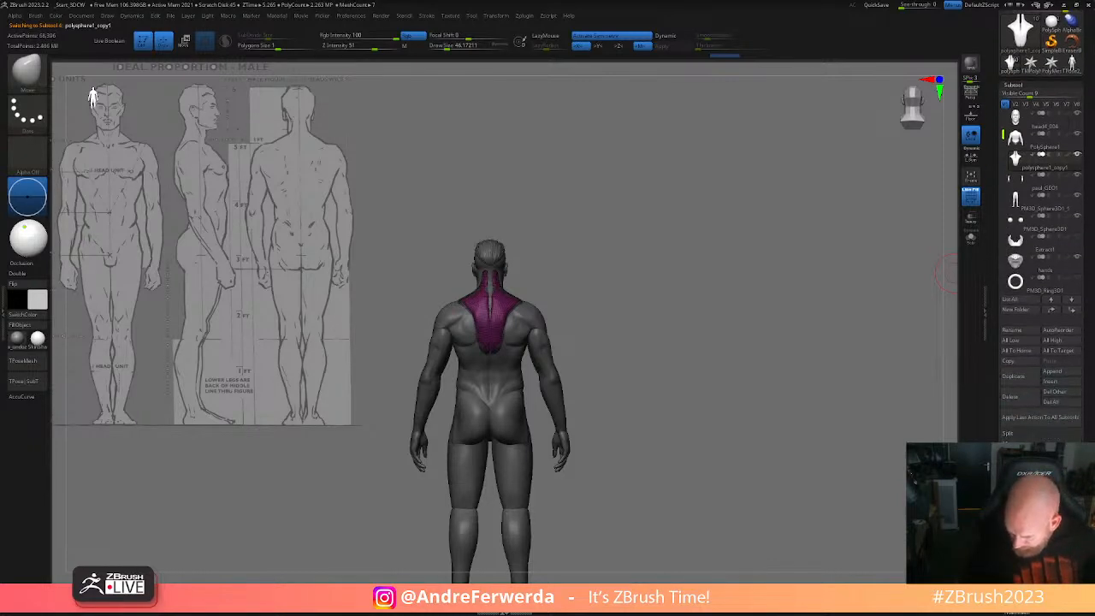
pyautogui.click(1016, 513)
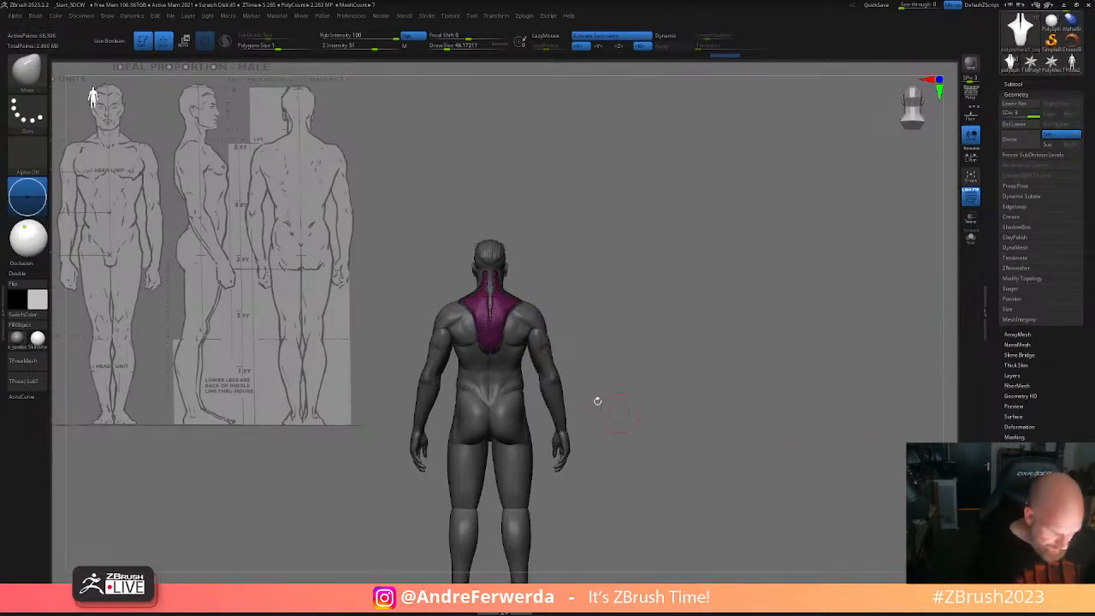
pyautogui.keyDown('alt'); pyautogui.click(524, 331); pyautogui.keyUp('alt')
pyautogui.hotkey('shift', 'f')
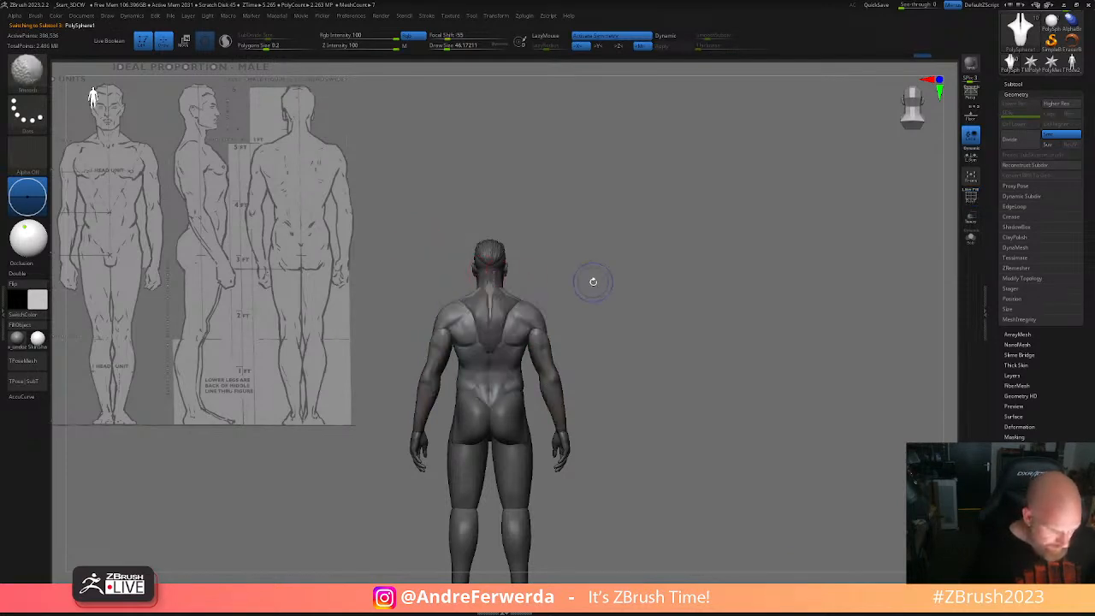
# - Merge the torso subtool down with the trapezius subtool below it
pyautogui.click(1026, 83)
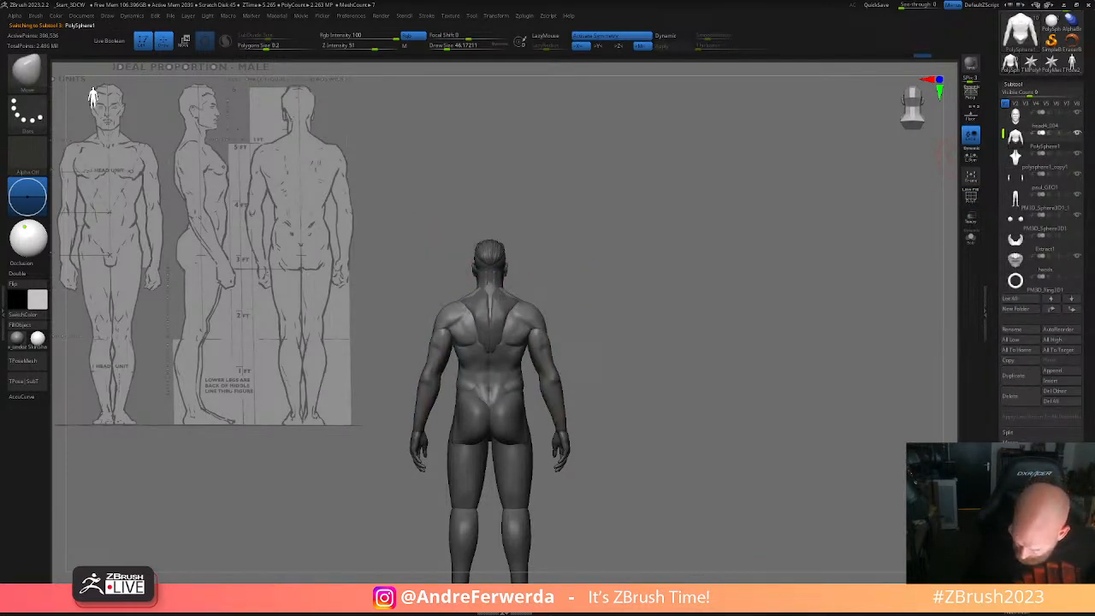
pyautogui.click(1020, 454)
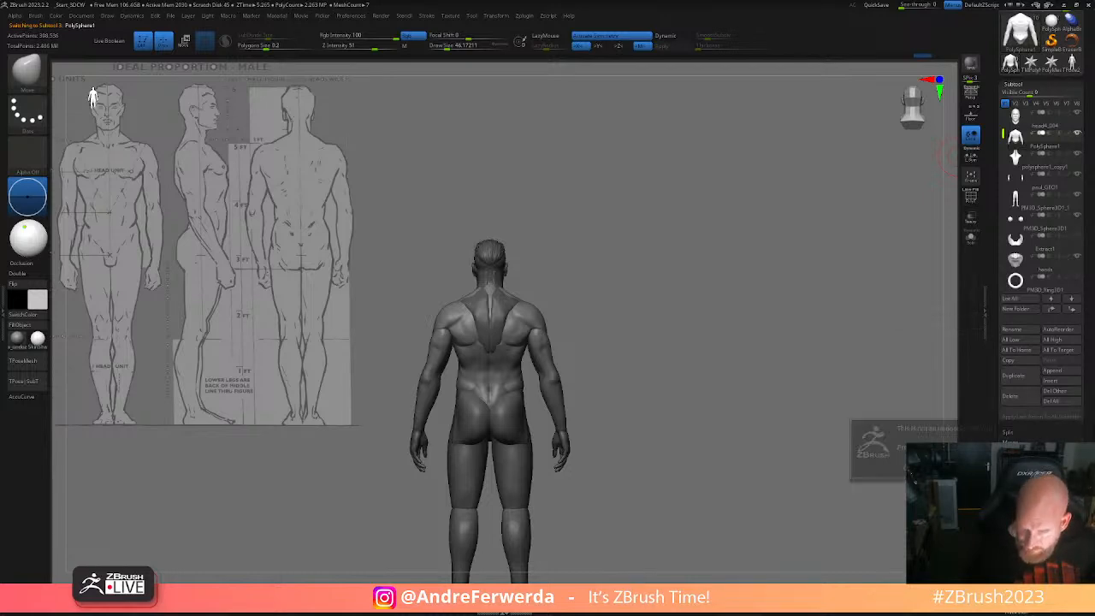
pyautogui.click(908, 469)
pyautogui.moveTo(619, 382); pyautogui.dragTo(698, 358)
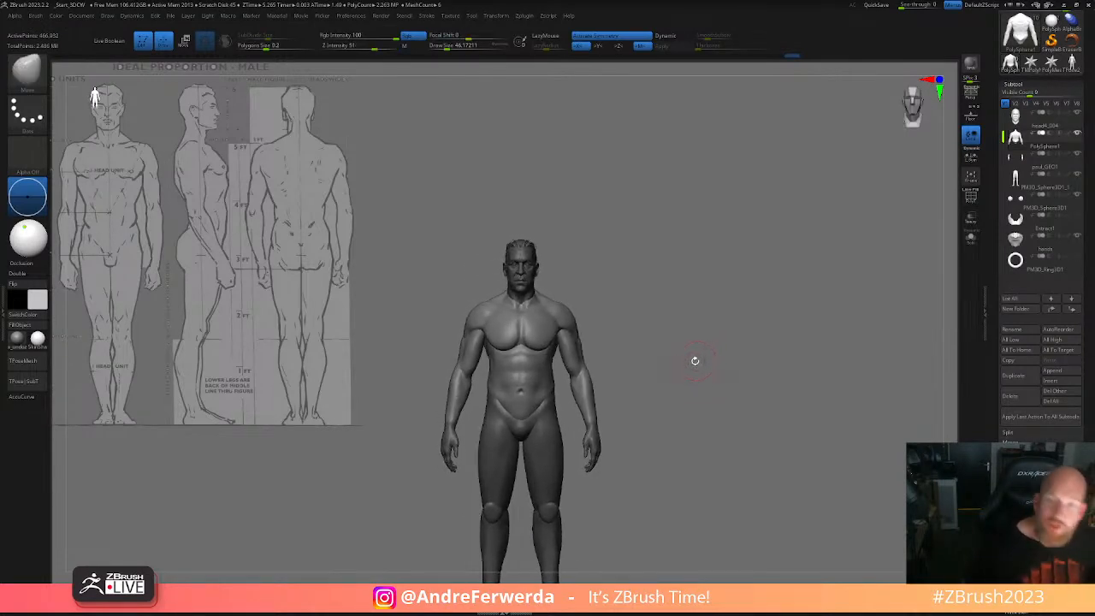
# - Examine the hands, wrists and arms up close from the front and back, checking the hands and torso subtools
pyautogui.keyDown('alt'); pyautogui.moveTo(742, 404); pyautogui.dragTo(703, 353); pyautogui.keyUp('alt')
pyautogui.keyDown('alt'); pyautogui.click(559, 349); pyautogui.keyUp('alt')
pyautogui.moveTo(642, 338); pyautogui.dragTo(686, 378)
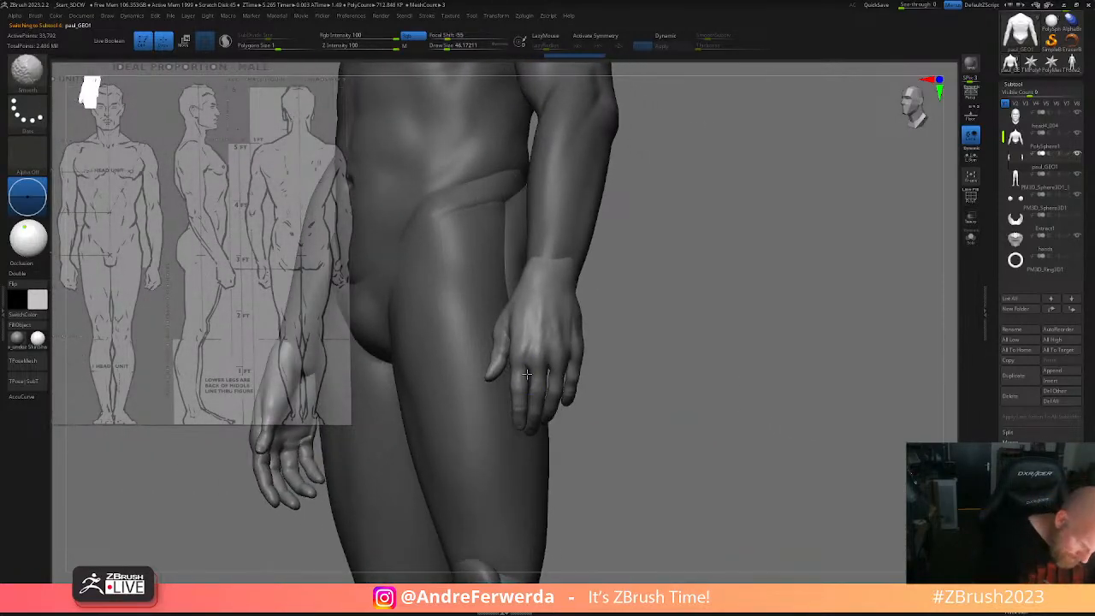
pyautogui.moveTo(670, 351); pyautogui.dragTo(731, 379)
pyautogui.keyDown('alt'); pyautogui.moveTo(687, 352); pyautogui.dragTo(741, 464); pyautogui.keyUp('alt')
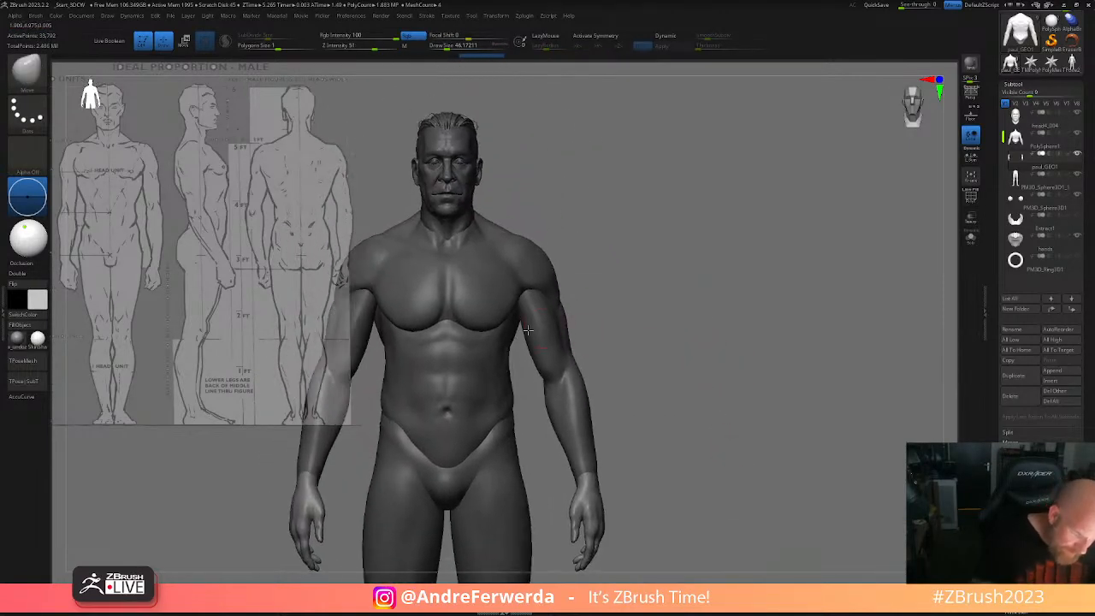
pyautogui.moveTo(617, 304); pyautogui.dragTo(445, 311)
pyautogui.moveTo(608, 368); pyautogui.dragTo(613, 340)
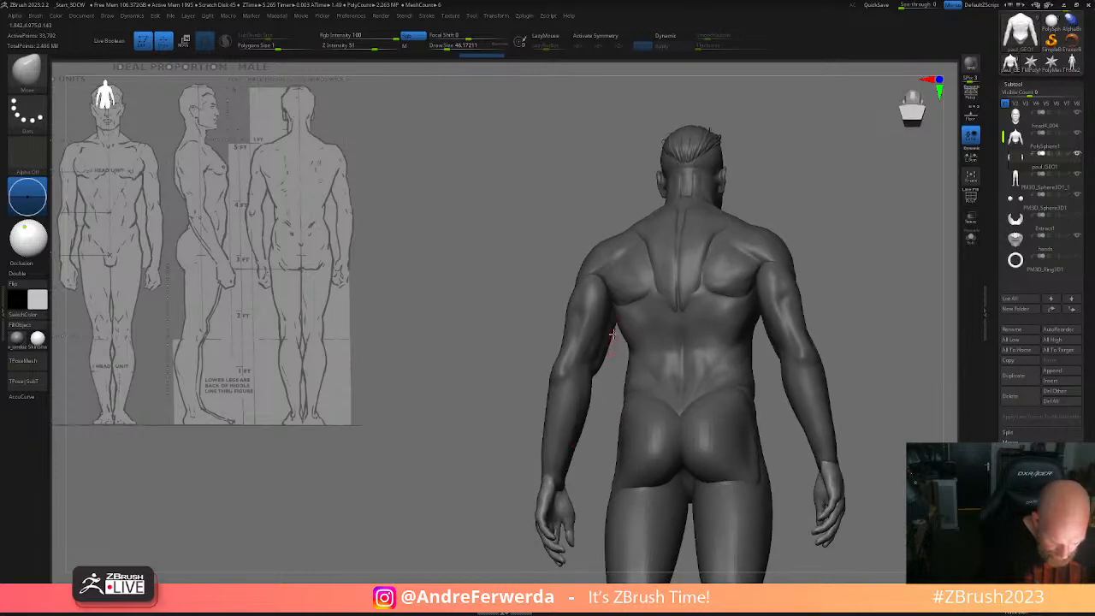
pyautogui.keyDown('alt'); pyautogui.click(606, 302); pyautogui.keyUp('alt')
pyautogui.moveTo(839, 262); pyautogui.dragTo(762, 409)
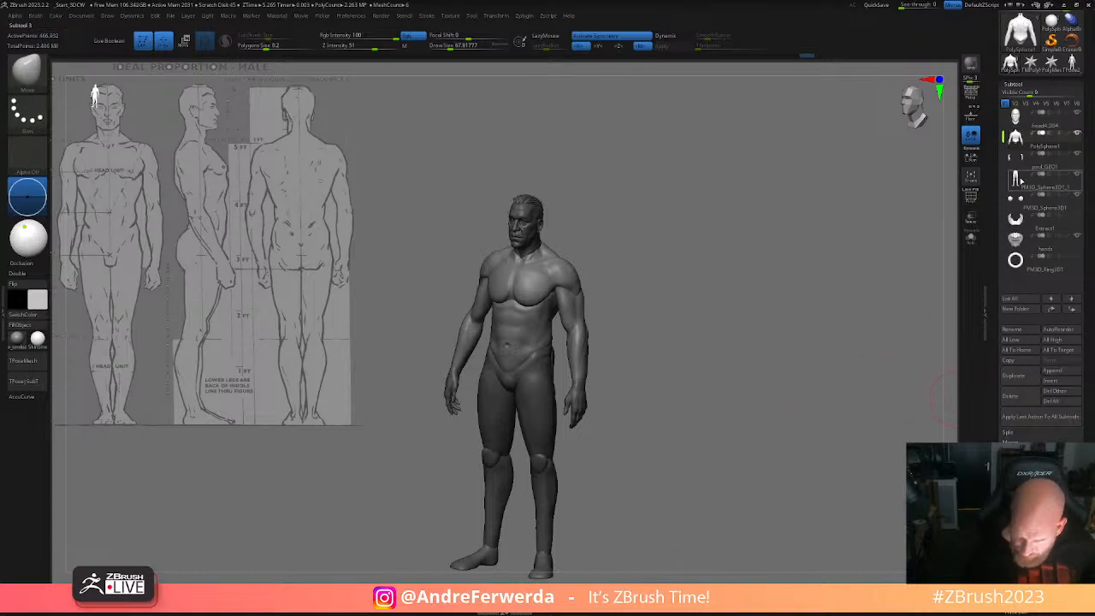
# - Check the polygroups of the legs subtool
pyautogui.click(1023, 181)
pyautogui.hotkey('shift', 'f')
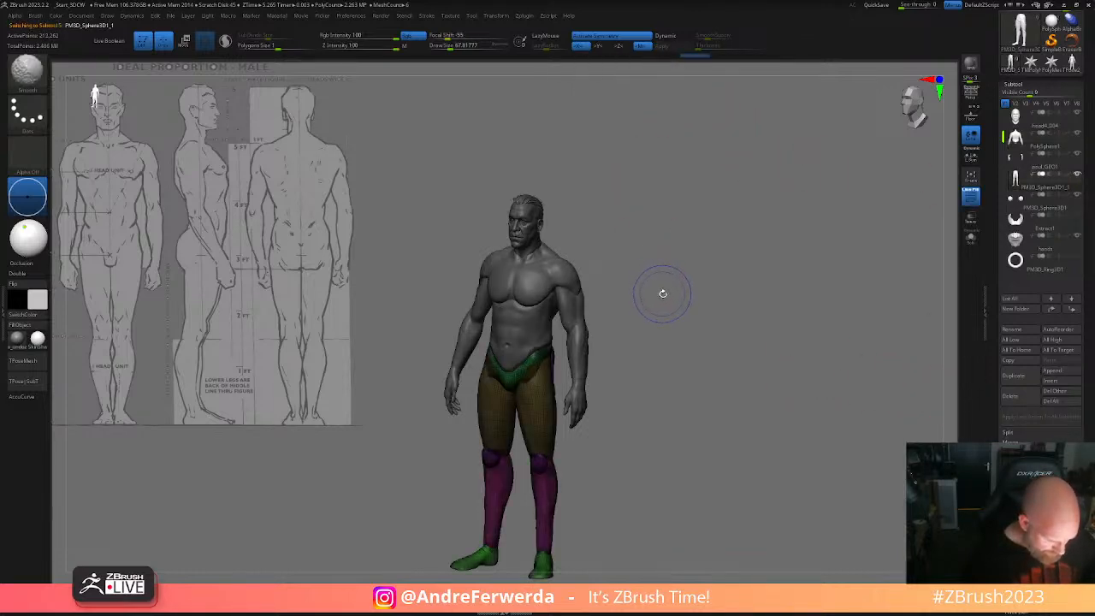
pyautogui.hotkey('shift', 'f')
# - Merge the torso subtool down with the hands subtool and the legs subtool to form one body
pyautogui.click(1018, 135)
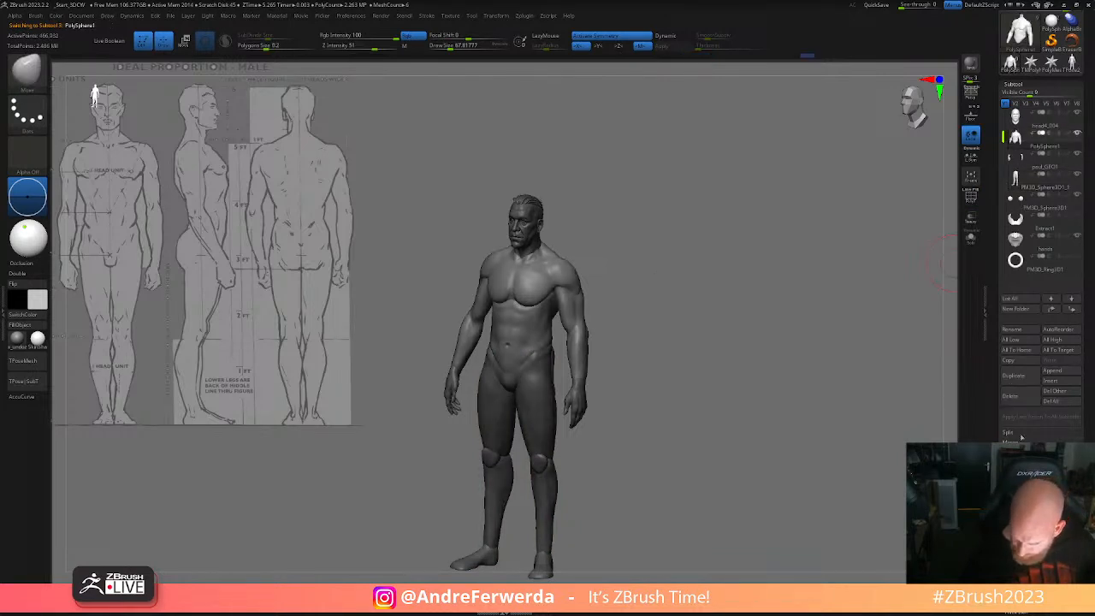
pyautogui.click(1012, 396)
pyautogui.click(909, 473)
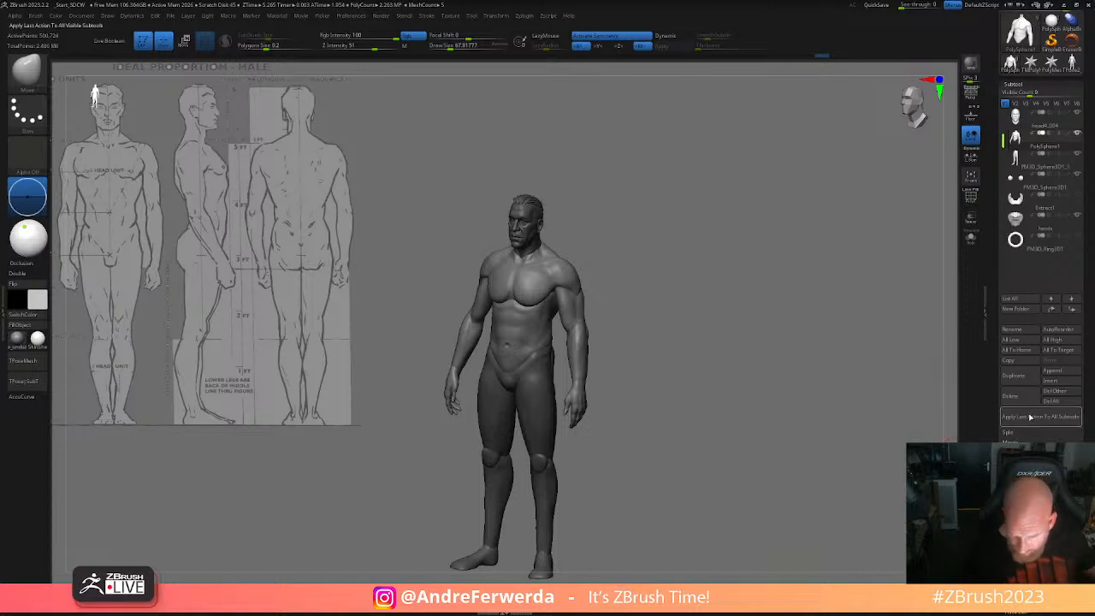
pyautogui.click(1023, 453)
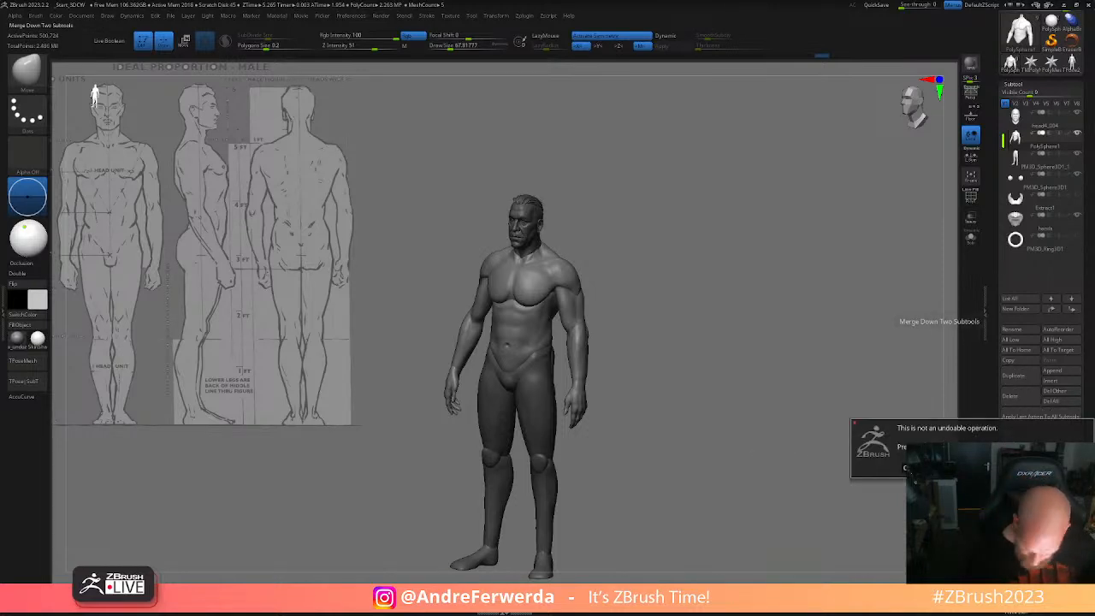
pyautogui.press('Return')
pyautogui.moveTo(709, 420); pyautogui.dragTo(762, 414)
# - Try to fuse the merged body with Remesh By Union and smooth along the torso's centre line
pyautogui.press('w')
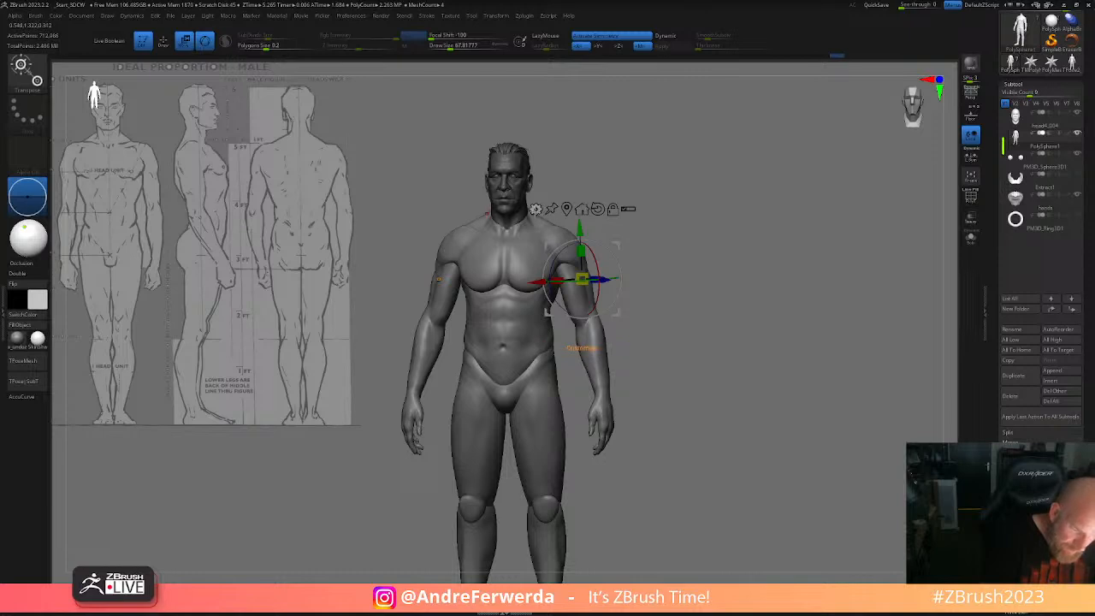
pyautogui.click(536, 209)
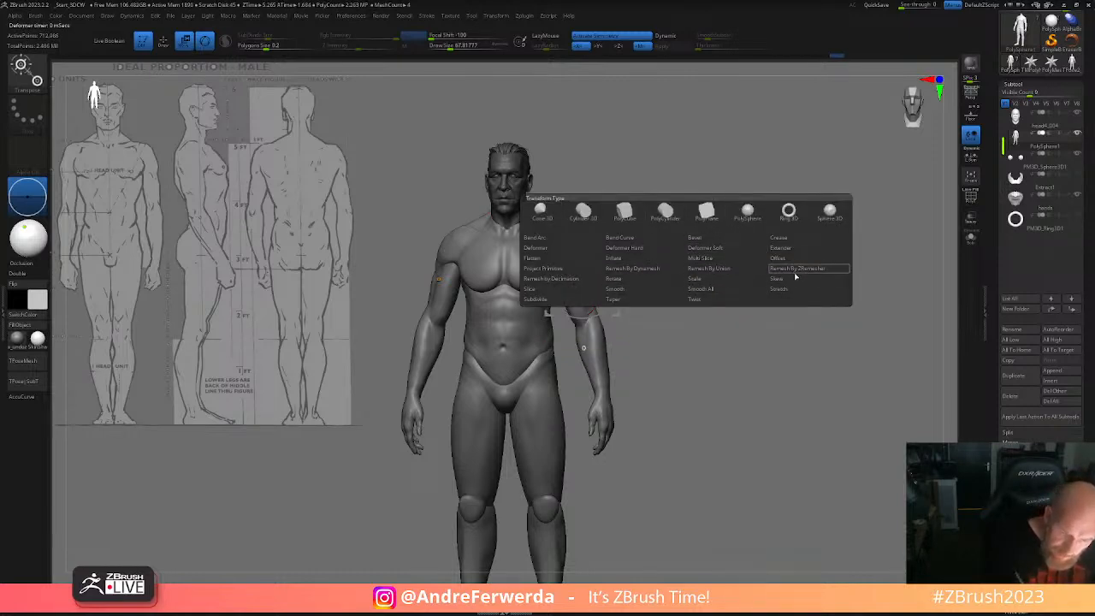
pyautogui.click(735, 275)
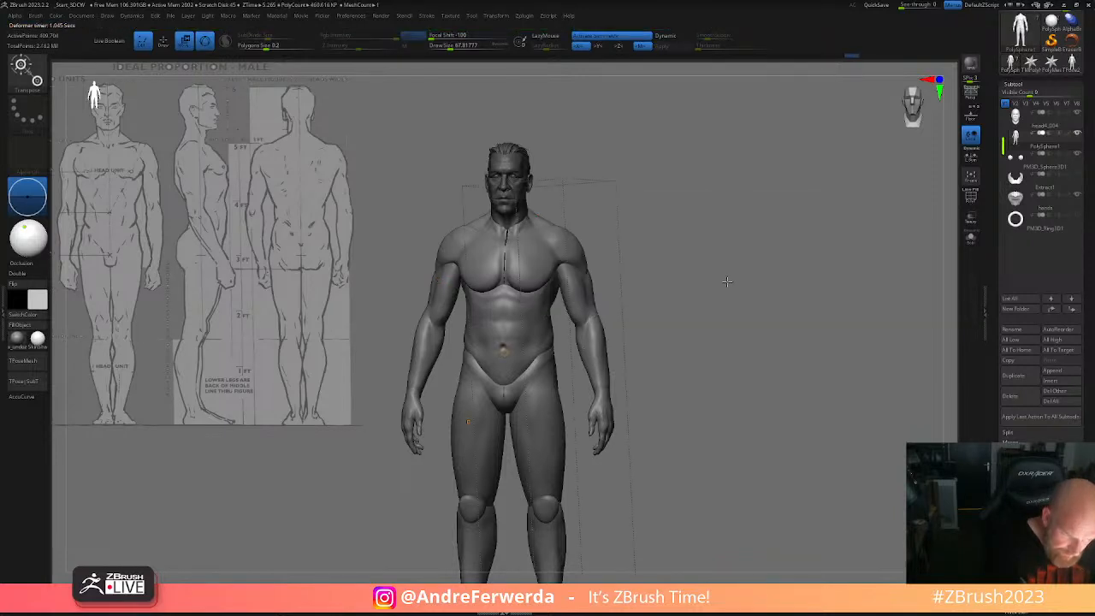
pyautogui.press('q')
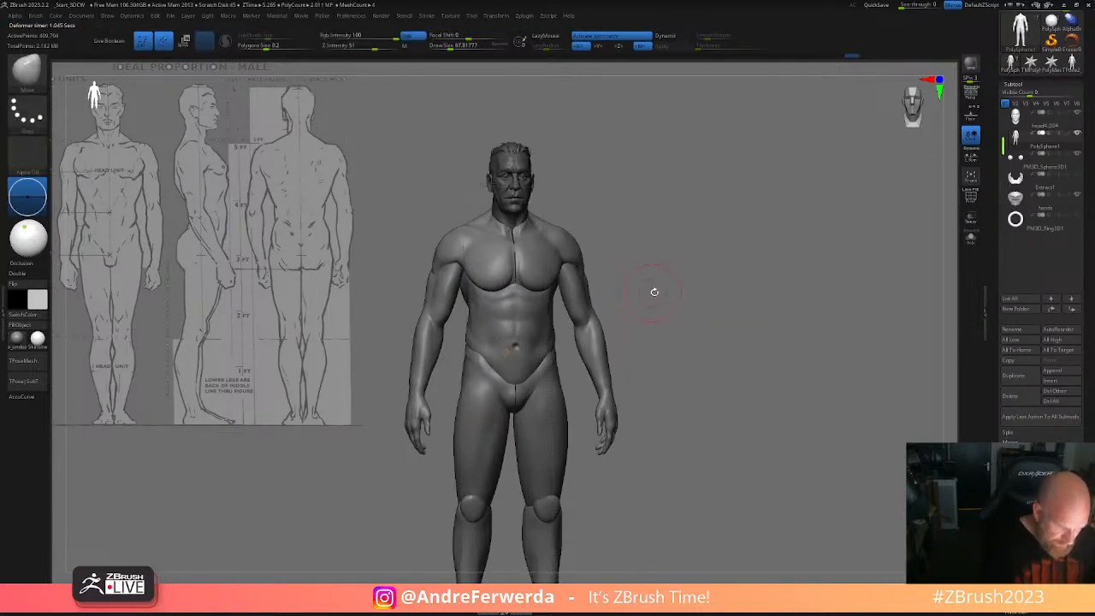
pyautogui.keyDown('alt'); pyautogui.moveTo(664, 294); pyautogui.dragTo(668, 347); pyautogui.keyUp('alt')
pyautogui.moveTo(489, 325)
pyautogui.keyDown('shift'); pyautogui.mouseDown()
pyautogui.moveTo(492, 257)
pyautogui.moveTo(490, 481)
pyautogui.mouseUp(); pyautogui.keyUp('shift')
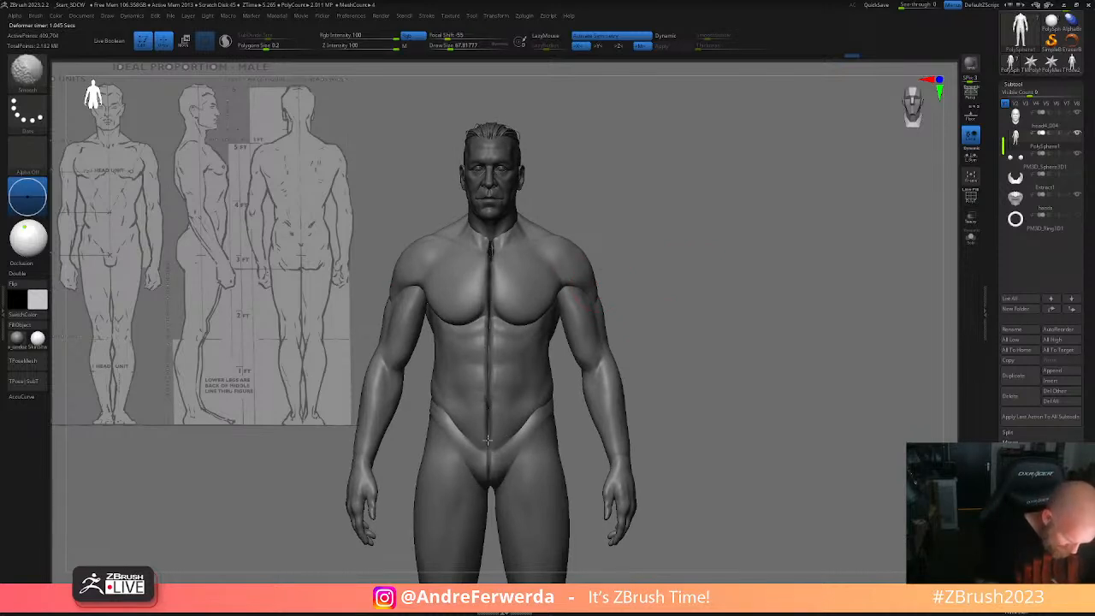
# - Undo the centre-line smoothing and the union remesh of the body
pyautogui.moveTo(736, 336)
pyautogui.mouseDown()
pyautogui.moveTo(753, 354)
pyautogui.moveTo(726, 335)
pyautogui.moveTo(751, 350)
pyautogui.mouseUp()
pyautogui.hotkey('ctrl', 'z')
pyautogui.hotkey('ctrl', 'z')
pyautogui.hotkey('ctrl', 'z')
pyautogui.hotkey('ctrl', 'z')
pyautogui.hotkey('ctrl', 'z')
pyautogui.hotkey('shift', 'f')
pyautogui.hotkey('shift', 'f')
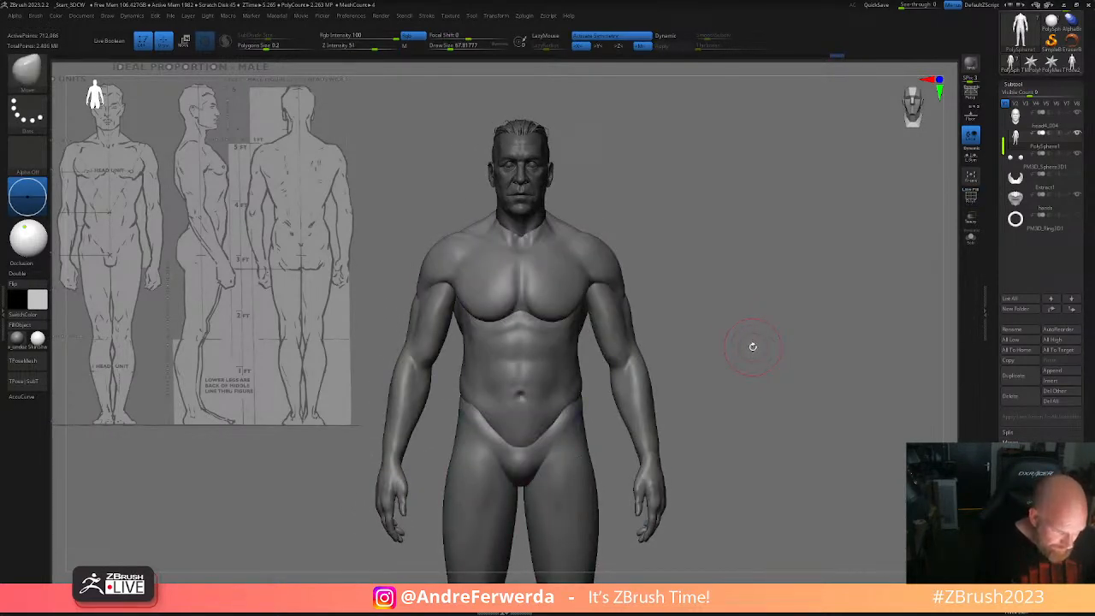
pyautogui.hotkey('ctrl', 'z')
pyautogui.hotkey('ctrl', 'z')
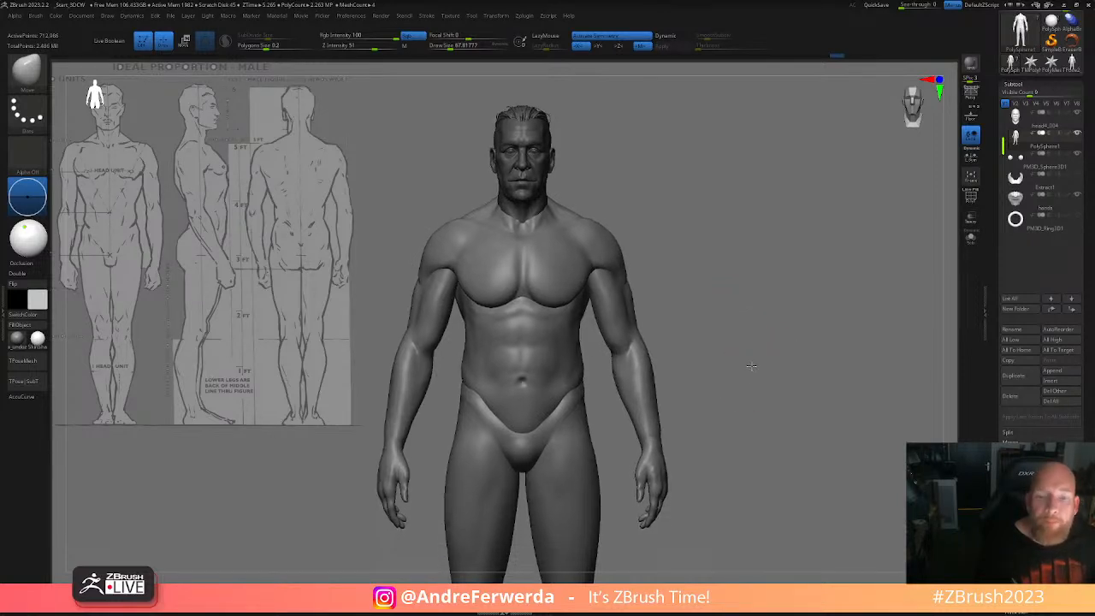
# - Try Remesh By Union on the merged body again with symmetry still active
pyautogui.press('w')
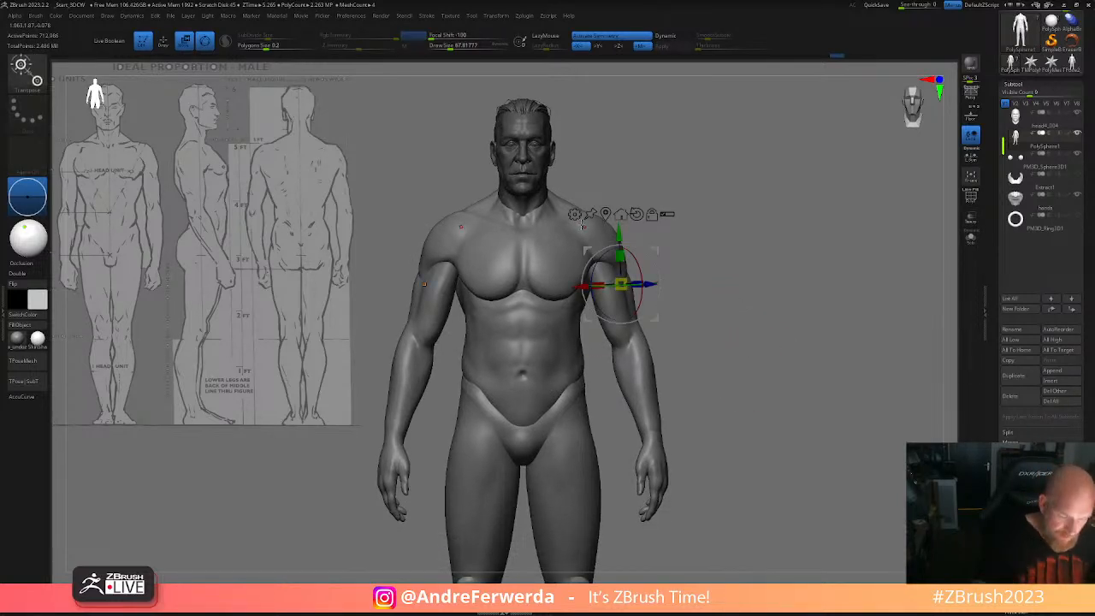
pyautogui.click(574, 214)
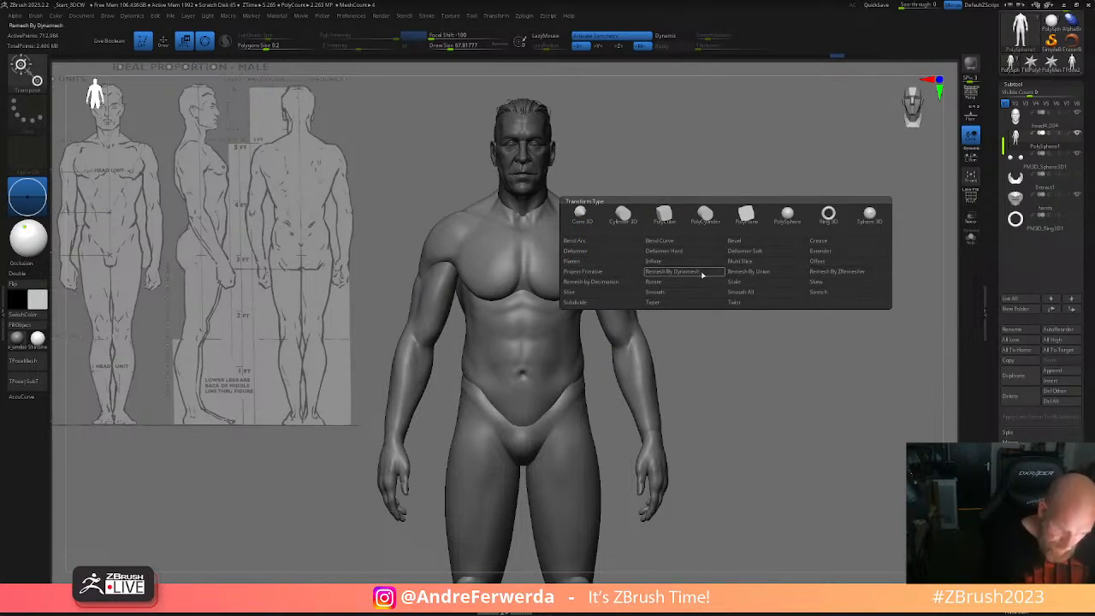
pyautogui.click(764, 272)
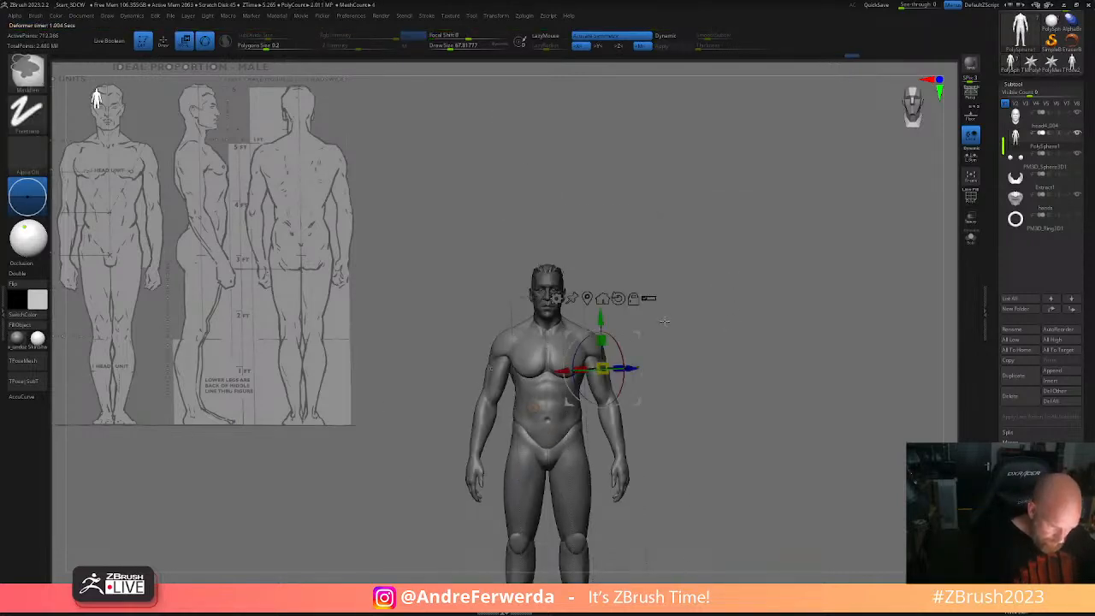
# - With symmetry off, reset the gizmo to its home position and accept a Remesh By Union of the merged body
pyautogui.keyDown('alt'); pyautogui.click(599, 299); pyautogui.keyUp('alt')
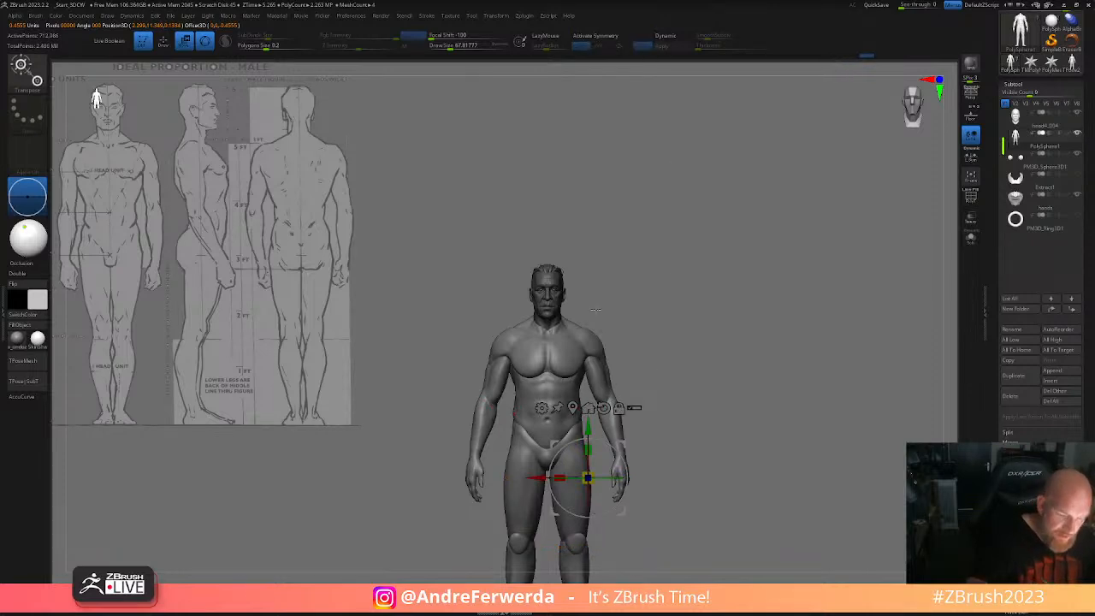
pyautogui.click(589, 407)
pyautogui.click(501, 408)
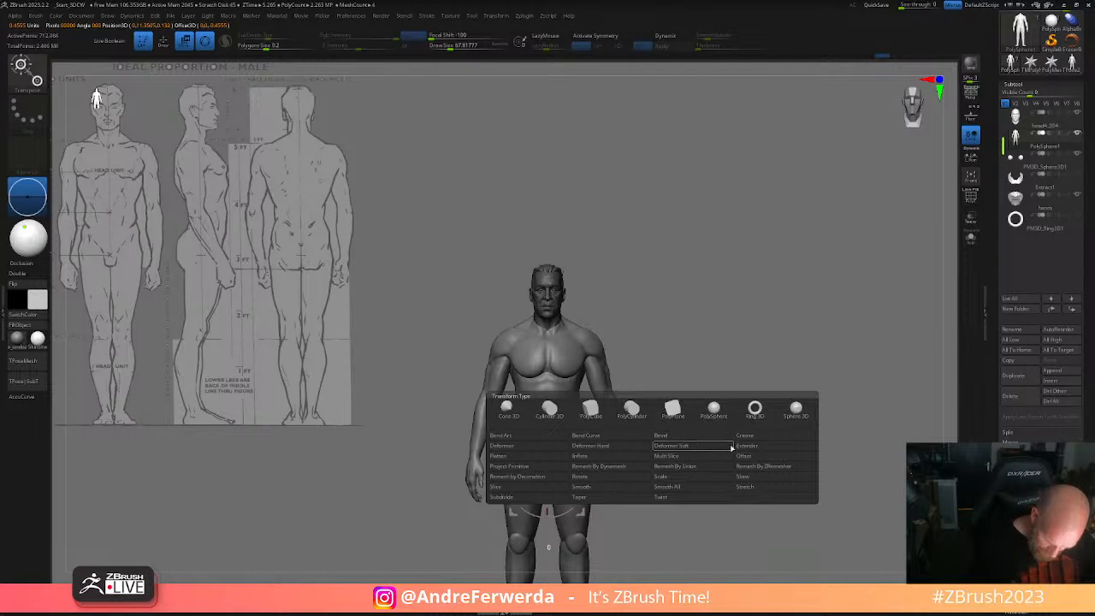
pyautogui.click(713, 466)
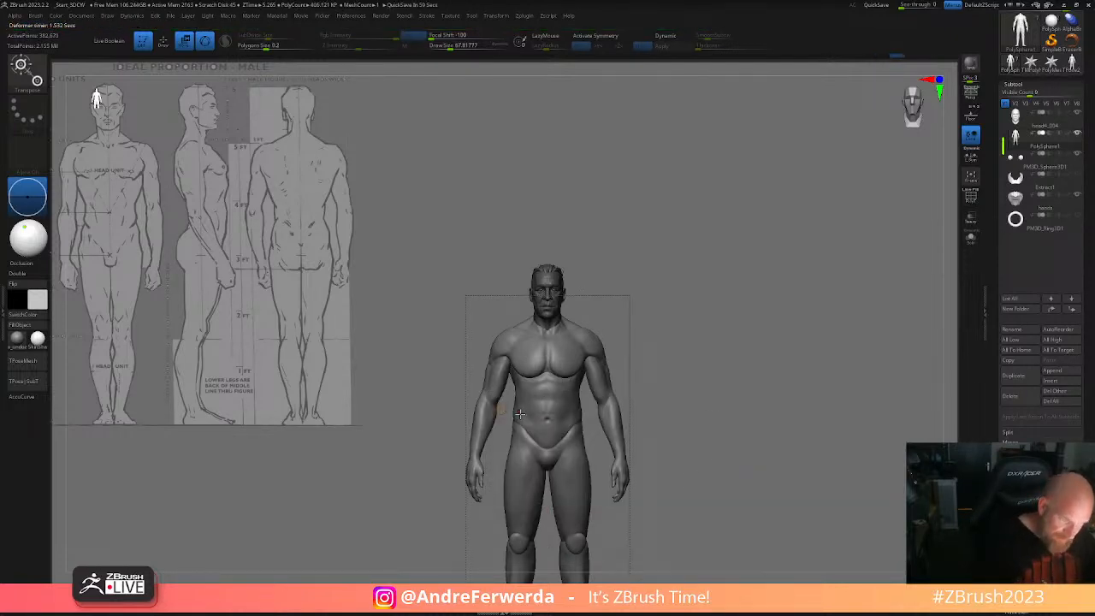
pyautogui.click(501, 409)
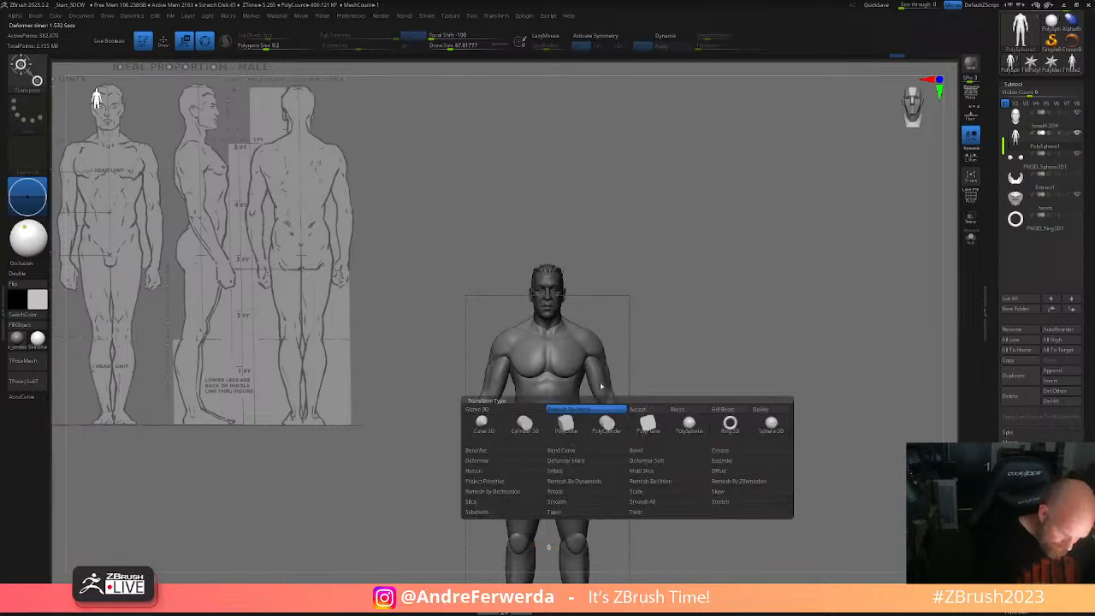
pyautogui.click(500, 411)
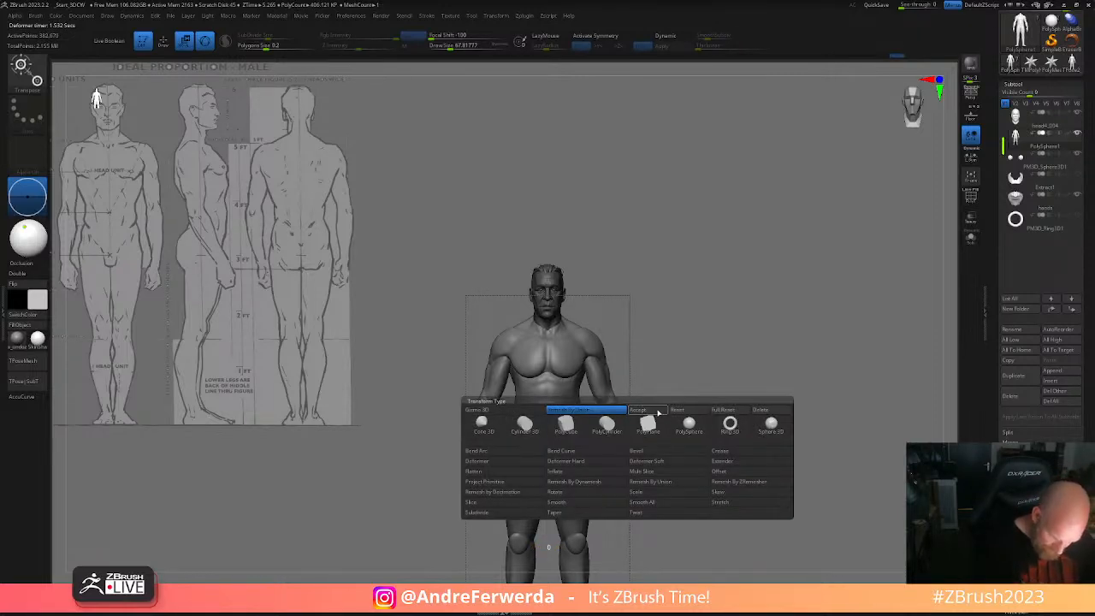
pyautogui.click(656, 412)
# - Return to Draw mode and enable Sculptris Pro for smoothing the fused body's shoulder and arm
pyautogui.press('q')
pyautogui.moveTo(739, 408)
pyautogui.keyDown('alt'); pyautogui.mouseDown()
pyautogui.moveTo(738, 398)
pyautogui.moveTo(758, 411)
pyautogui.moveTo(752, 427)
pyautogui.moveTo(715, 347)
pyautogui.moveTo(798, 344)
pyautogui.mouseUp(); pyautogui.keyUp('alt')
pyautogui.keyDown('alt'); pyautogui.moveTo(798, 344); pyautogui.dragTo(764, 452); pyautogui.keyUp('alt')
pyautogui.click(225, 41)
pyautogui.moveTo(651, 296); pyautogui.dragTo(597, 311)
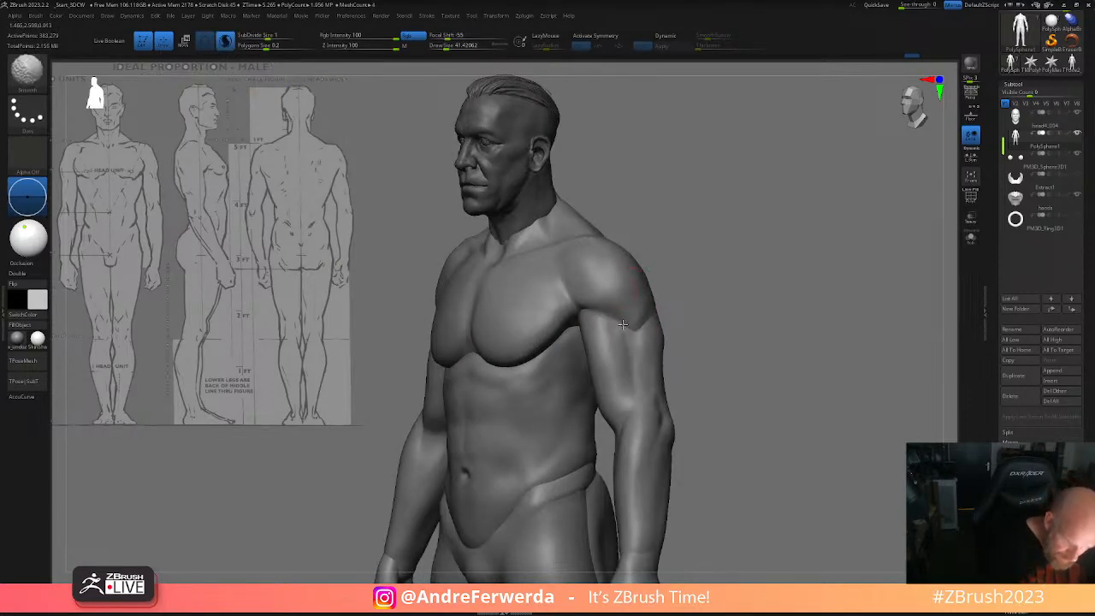
# - Activate symmetry and smooth the transitions between the shoulder, chest and upper arm on both sides of the body
pyautogui.moveTo(675, 297); pyautogui.dragTo(585, 310)
pyautogui.moveTo(676, 295)
pyautogui.mouseDown()
pyautogui.moveTo(682, 288)
pyautogui.moveTo(676, 303)
pyautogui.moveTo(572, 323)
pyautogui.moveTo(689, 288)
pyautogui.moveTo(713, 341)
pyautogui.mouseUp()
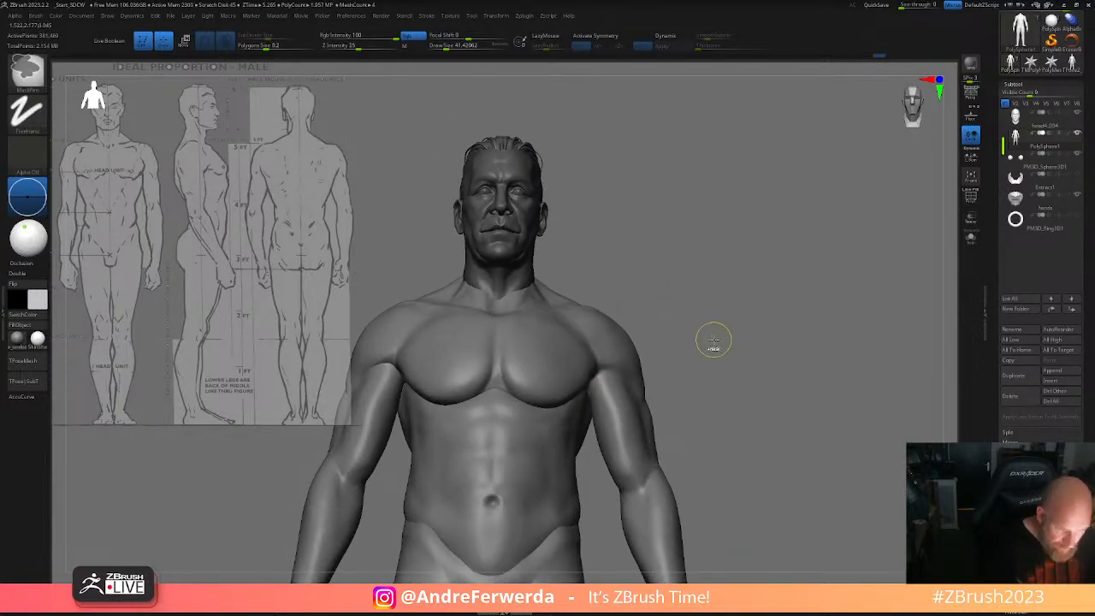
pyautogui.hotkey('ctrl', 'shift')
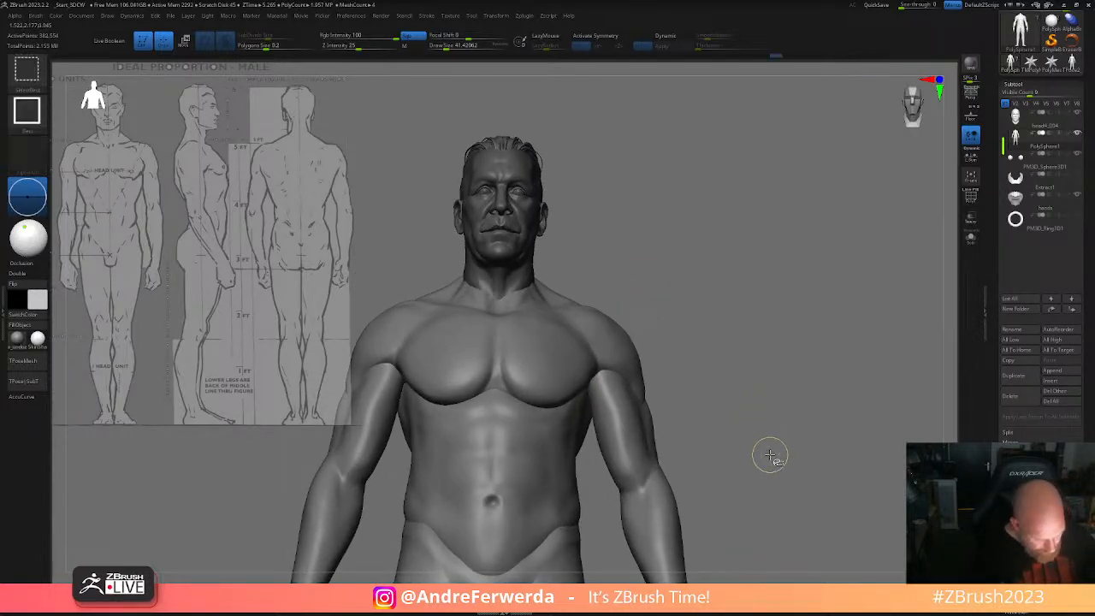
pyautogui.moveTo(765, 455)
pyautogui.mouseDown()
pyautogui.moveTo(750, 454)
pyautogui.moveTo(763, 448)
pyautogui.moveTo(760, 460)
pyautogui.mouseUp()
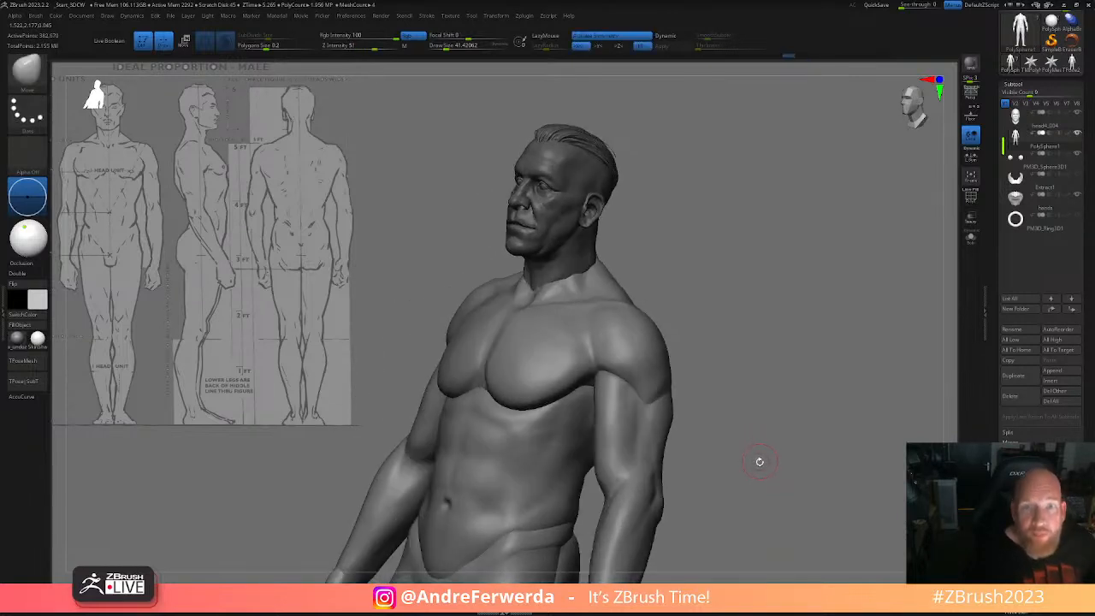
pyautogui.press('shift')
pyautogui.keyDown('shift'); pyautogui.moveTo(620, 377); pyautogui.dragTo(631, 387); pyautogui.keyUp('shift')
pyautogui.moveTo(761, 400); pyautogui.dragTo(659, 390)
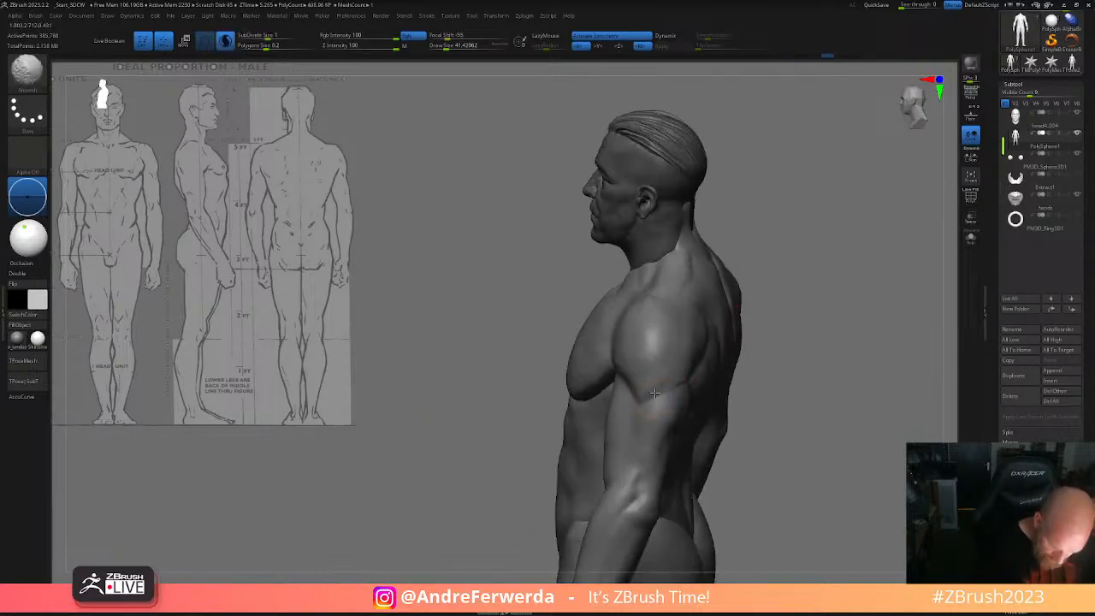
# - Smooth the back of the figure around the shoulder blades, the spine and the waist above the glutes
pyautogui.moveTo(794, 317); pyautogui.dragTo(698, 377, button='right')
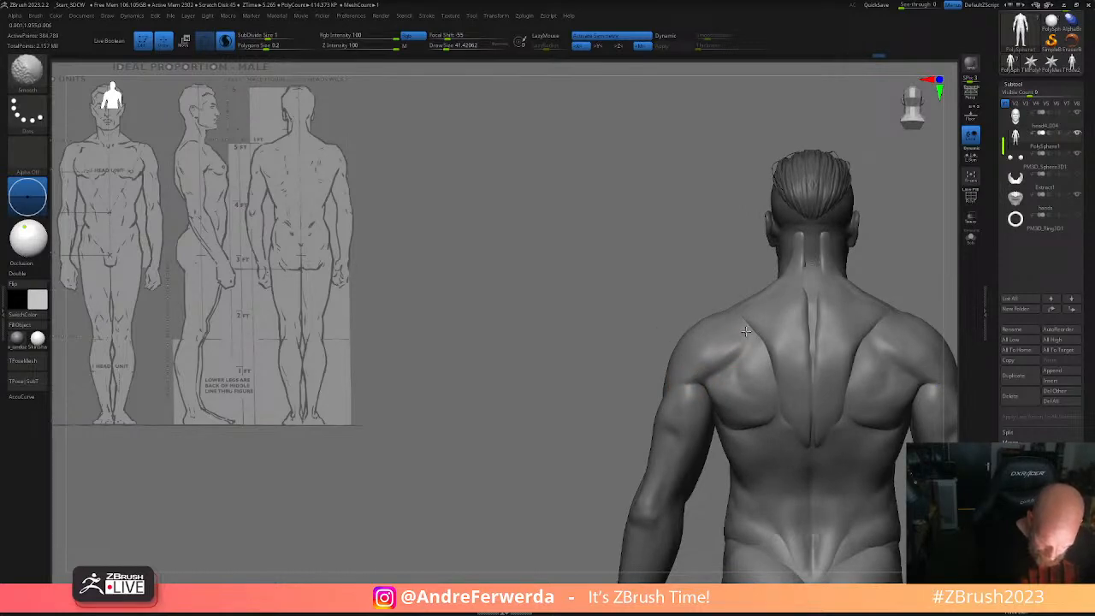
pyautogui.keyDown('alt'); pyautogui.moveTo(619, 384); pyautogui.dragTo(553, 408, button='right'); pyautogui.keyUp('alt')
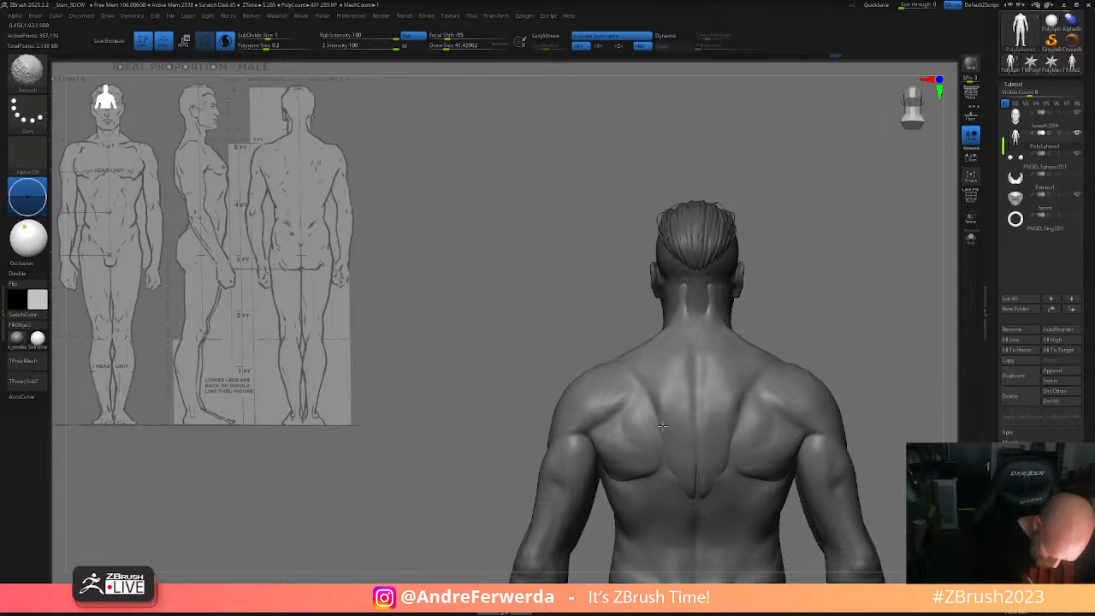
pyautogui.keyDown('ctrl'); pyautogui.moveTo(843, 377); pyautogui.dragTo(817, 323, button='right'); pyautogui.keyUp('ctrl')
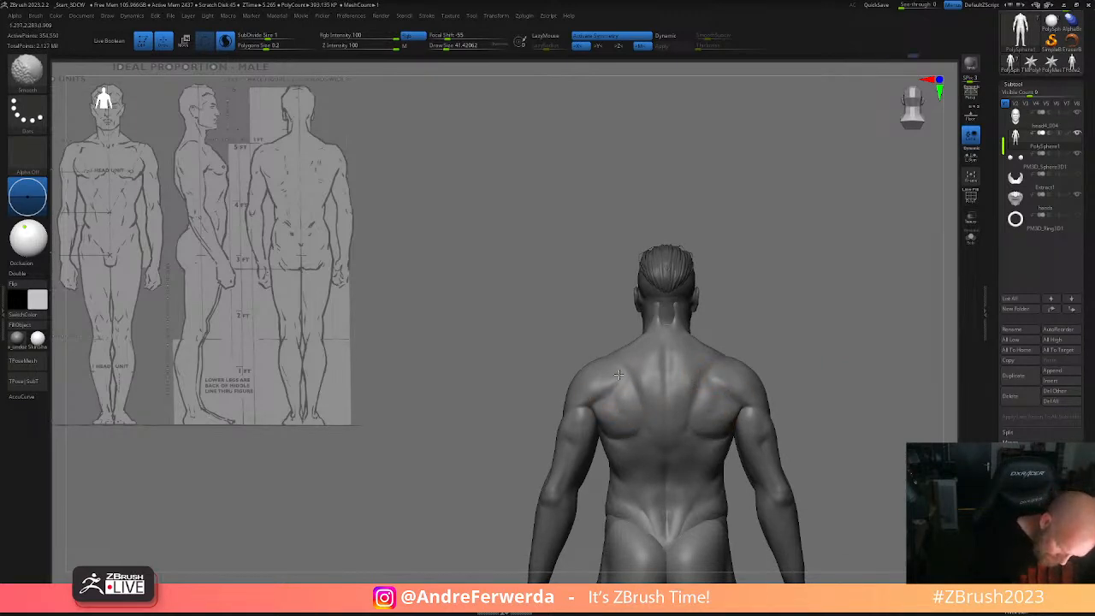
pyautogui.keyDown('alt'); pyautogui.moveTo(802, 319); pyautogui.dragTo(777, 219, button='right'); pyautogui.keyUp('alt')
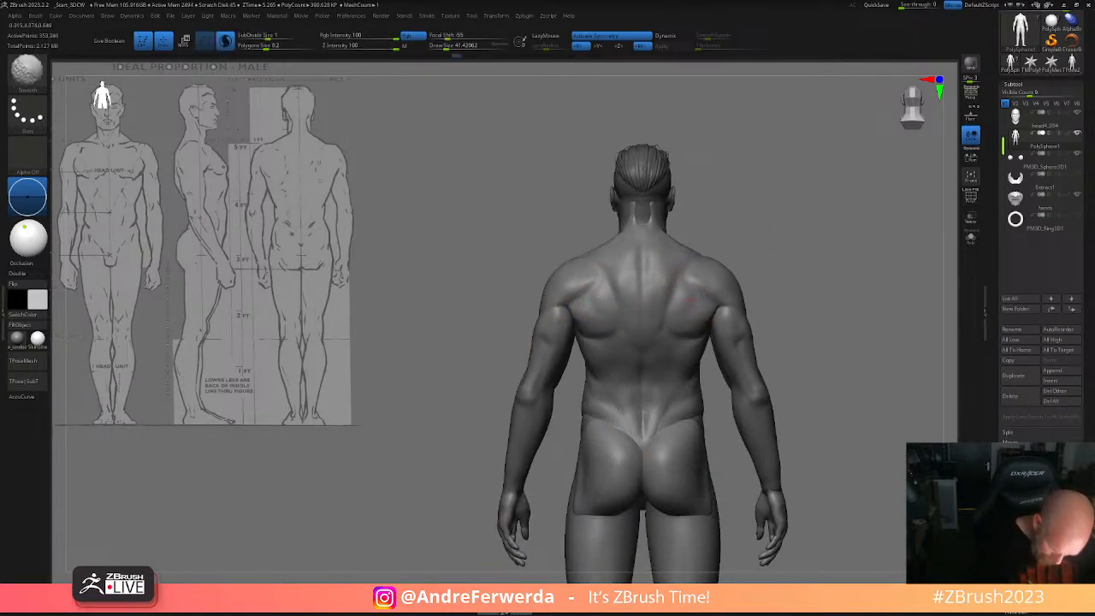
pyautogui.keyDown('shift'); pyautogui.moveTo(620, 414); pyautogui.dragTo(661, 406); pyautogui.keyUp('shift')
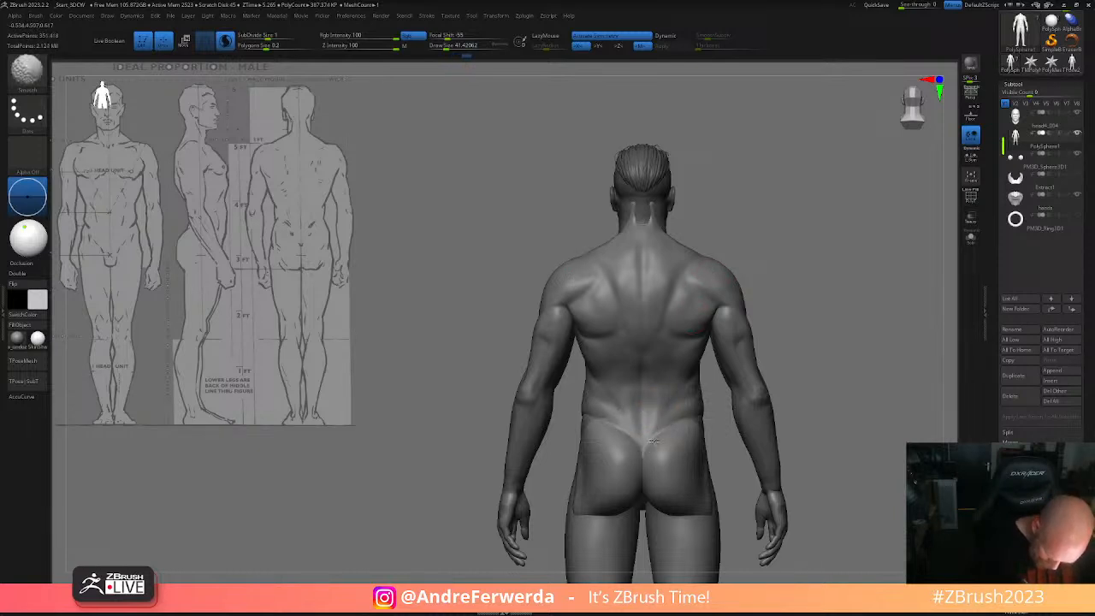
pyautogui.moveTo(695, 426); pyautogui.dragTo(710, 427, button='right')
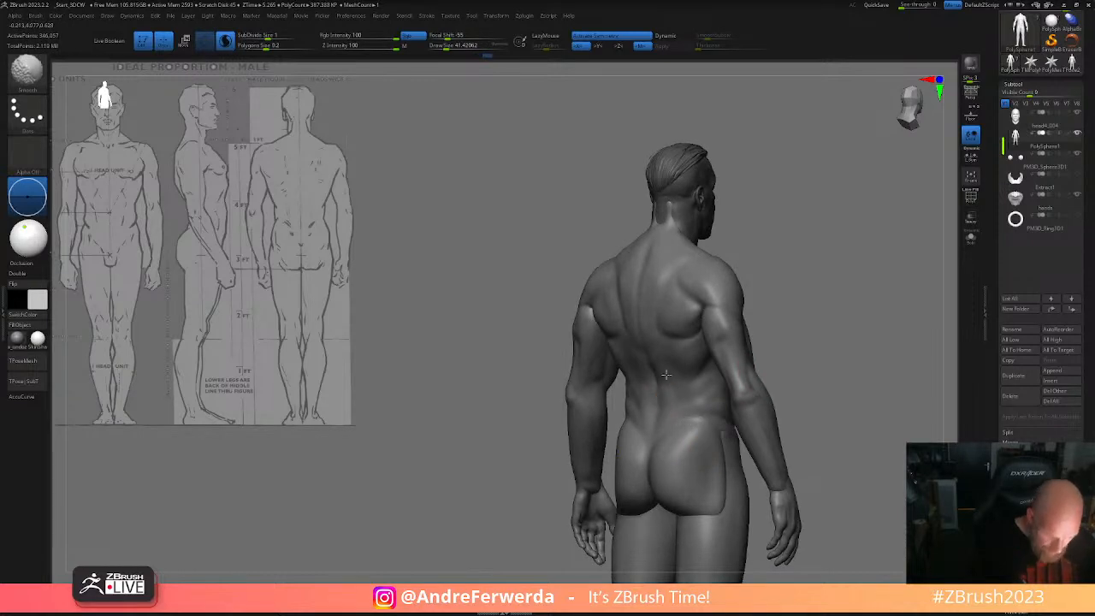
# - Smooth the front of the torso, softening the chest, the abdomen and the creases where the hips meet the thighs
pyautogui.moveTo(773, 308)
pyautogui.mouseDown(button='right')
pyautogui.moveTo(861, 318)
pyautogui.moveTo(802, 338)
pyautogui.mouseUp(button='right')
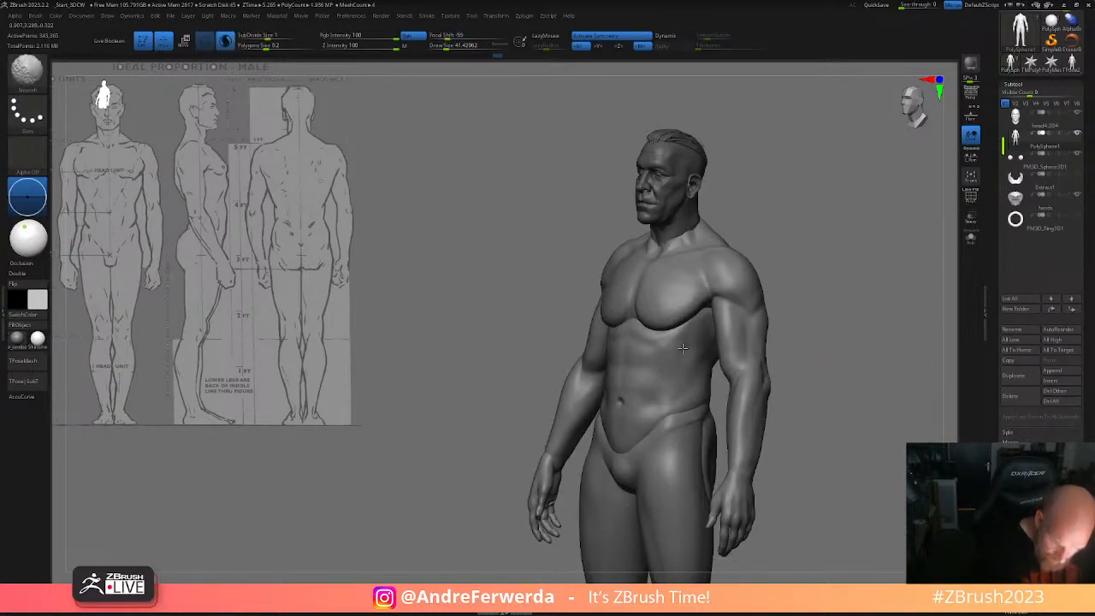
pyautogui.moveTo(694, 315); pyautogui.dragTo(630, 298, button='right')
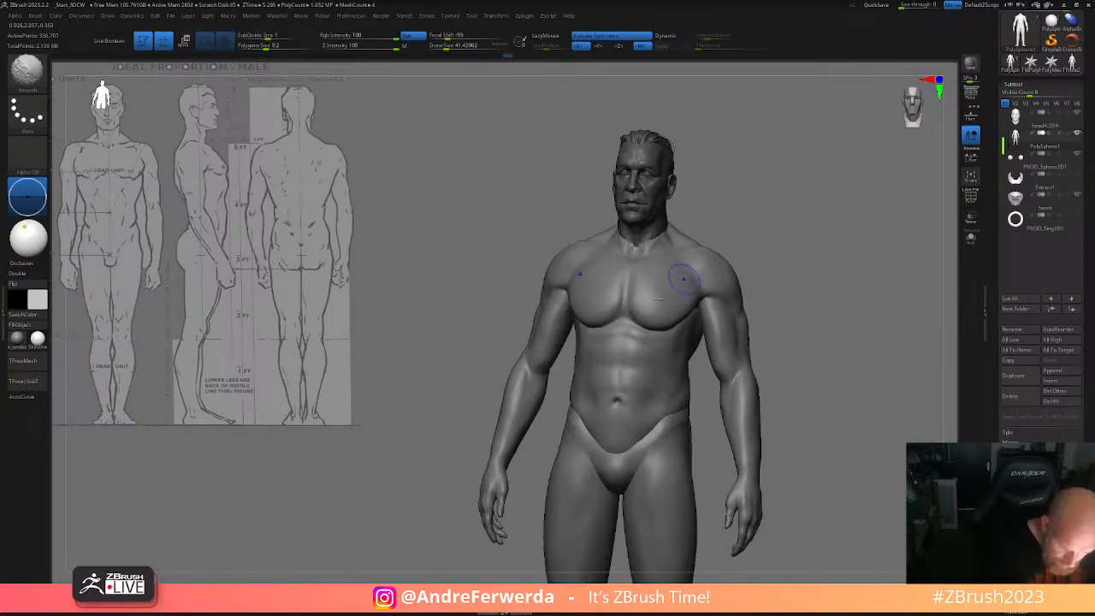
pyautogui.moveTo(726, 243); pyautogui.dragTo(758, 240, button='right')
pyautogui.keyDown('shift'); pyautogui.moveTo(615, 296); pyautogui.dragTo(574, 323); pyautogui.keyUp('shift')
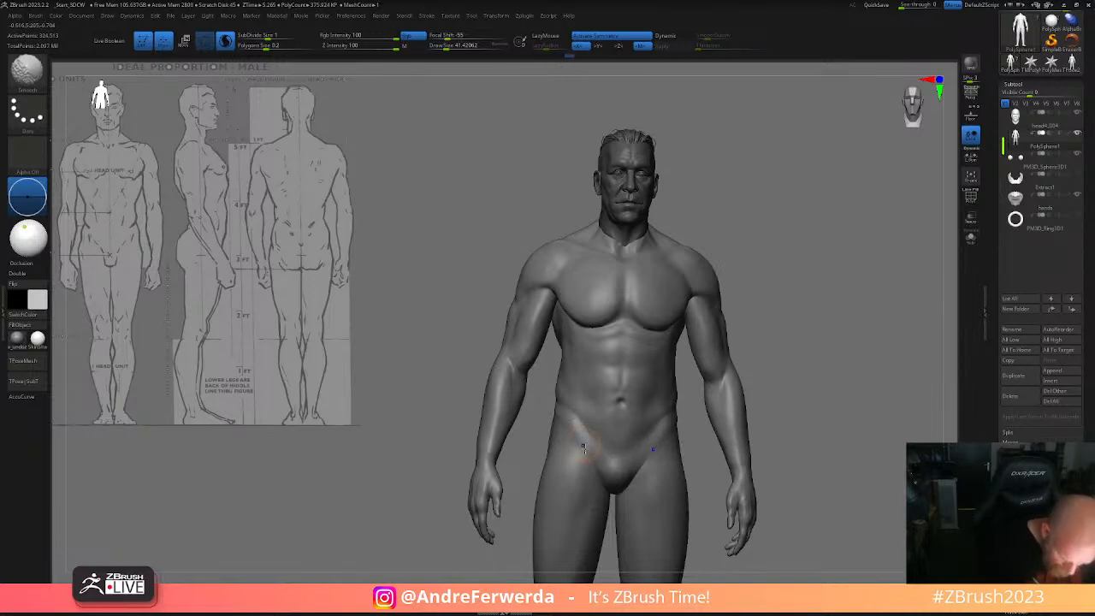
pyautogui.moveTo(775, 325)
pyautogui.keyDown('alt'); pyautogui.mouseDown(button='right')
pyautogui.moveTo(775, 357)
pyautogui.moveTo(743, 355)
pyautogui.mouseUp(button='right'); pyautogui.keyUp('alt')
pyautogui.keyDown('shift'); pyautogui.moveTo(691, 318); pyautogui.dragTo(706, 303); pyautogui.keyUp('shift')
pyautogui.moveTo(750, 281)
pyautogui.keyDown('alt'); pyautogui.mouseDown(button='right')
pyautogui.moveTo(736, 340)
pyautogui.moveTo(755, 333)
pyautogui.moveTo(736, 339)
pyautogui.mouseUp(button='right'); pyautogui.keyUp('alt')
pyautogui.keyDown('shift'); pyautogui.moveTo(666, 430); pyautogui.dragTo(662, 442); pyautogui.keyUp('shift')
# - Smooth the lower back above the glutes and blend it into the middle of the back
pyautogui.moveTo(703, 419)
pyautogui.mouseDown(button='right')
pyautogui.moveTo(784, 407)
pyautogui.moveTo(709, 447)
pyautogui.mouseUp(button='right')
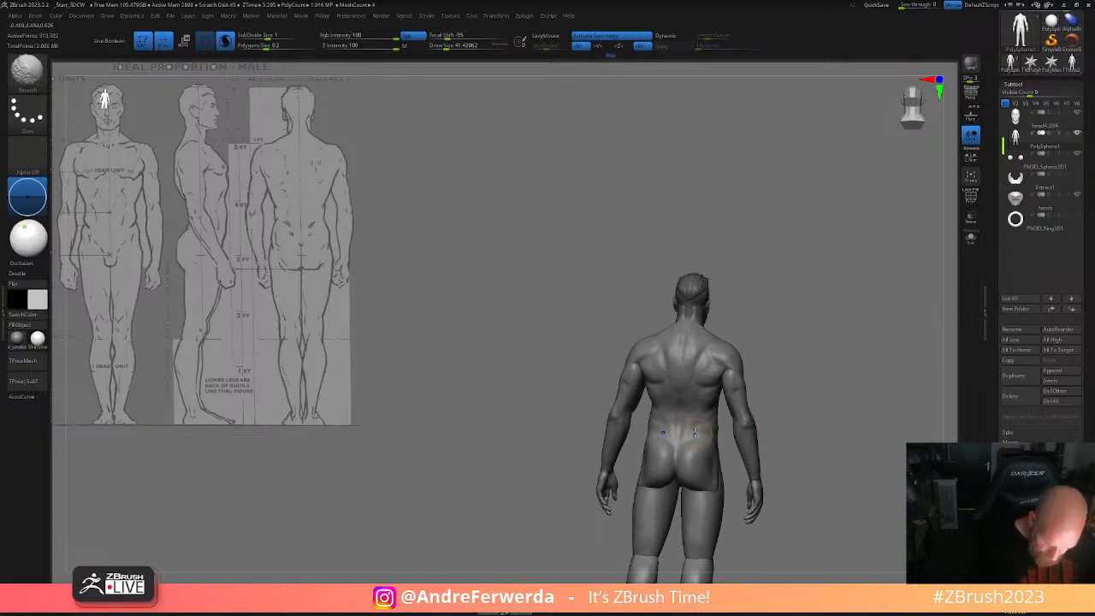
pyautogui.moveTo(776, 372); pyautogui.dragTo(768, 371, button='right')
pyautogui.keyDown('shift'); pyautogui.moveTo(697, 373); pyautogui.dragTo(709, 347); pyautogui.keyUp('shift')
pyautogui.keyDown('alt'); pyautogui.moveTo(791, 315); pyautogui.dragTo(769, 351, button='right'); pyautogui.keyUp('alt')
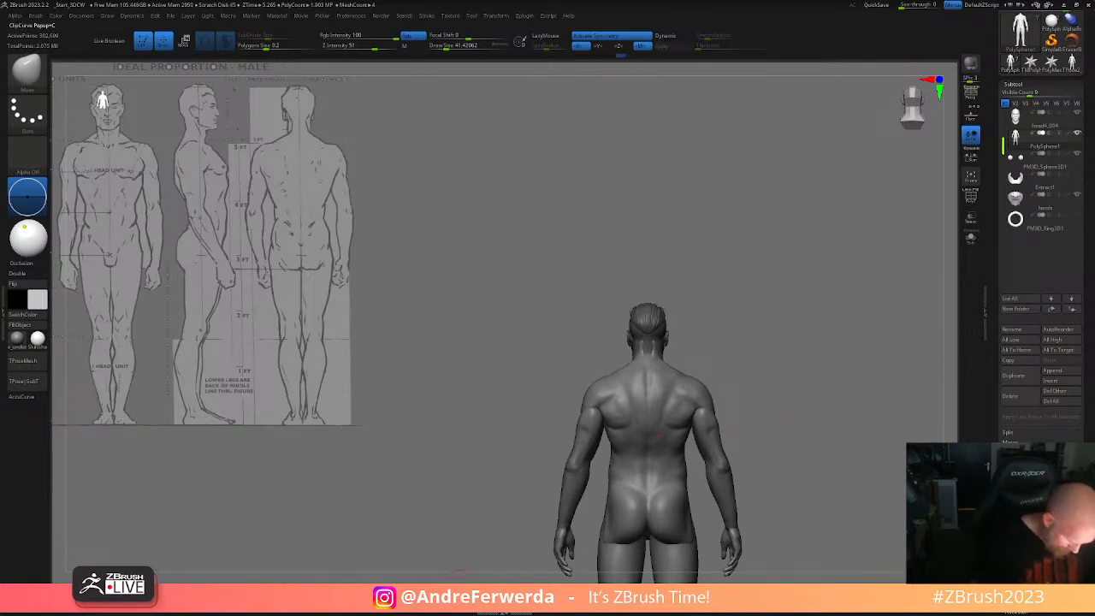
# - Turn Sculptris Pro off and use the fill brush at a draw size of about 35 to fill hollows on the shoulder blades
pyautogui.click(344, 591)
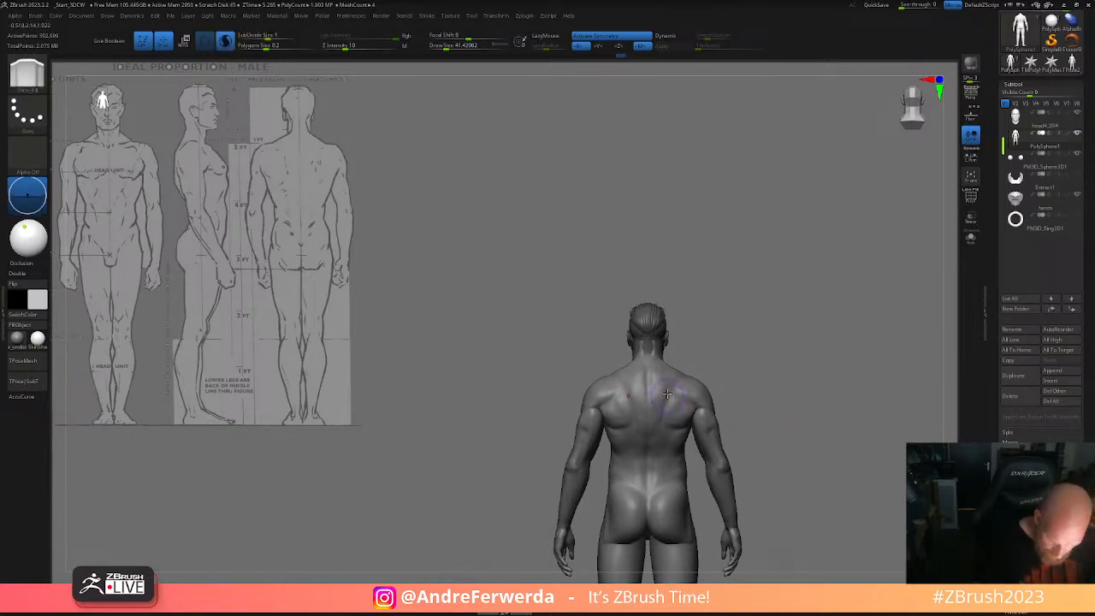
pyautogui.moveTo(672, 390)
pyautogui.mouseDown()
pyautogui.moveTo(679, 381)
pyautogui.moveTo(684, 406)
pyautogui.mouseUp()
pyautogui.hotkey('ctrl', 'z')
pyautogui.click(225, 41)
pyautogui.press('[')
pyautogui.press('s')
pyautogui.click(671, 398)
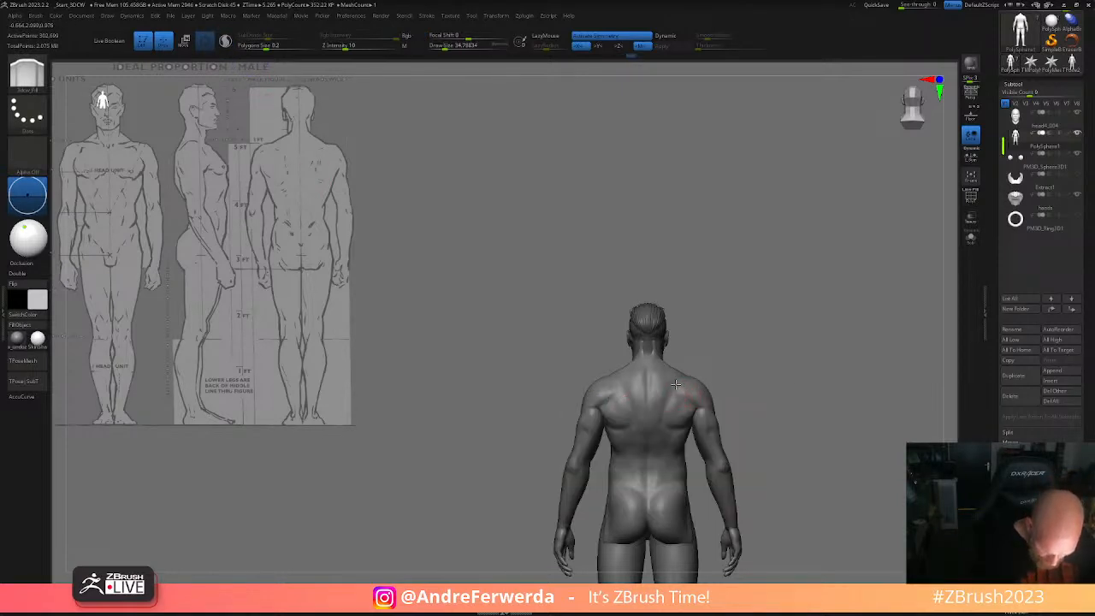
# - Enlarge the fill brush to a draw size of about 49 and fill the outer back near the armpits
pyautogui.moveTo(713, 391); pyautogui.dragTo(699, 420, button='right')
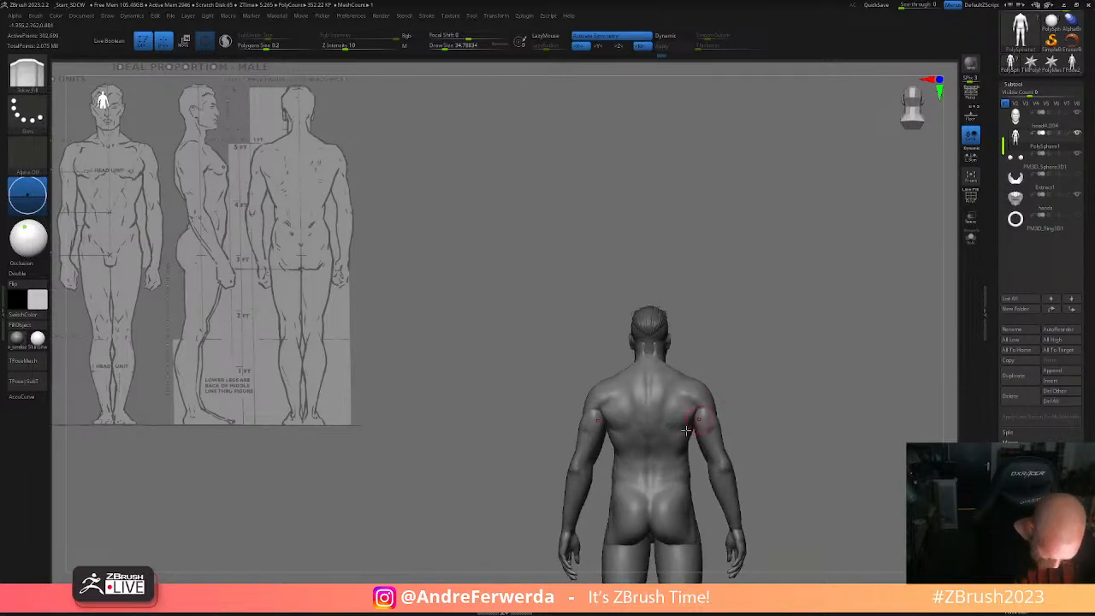
pyautogui.press(']')
pyautogui.moveTo(734, 384)
pyautogui.mouseDown(button='right')
pyautogui.moveTo(732, 367)
pyautogui.moveTo(611, 398)
pyautogui.mouseUp(button='right')
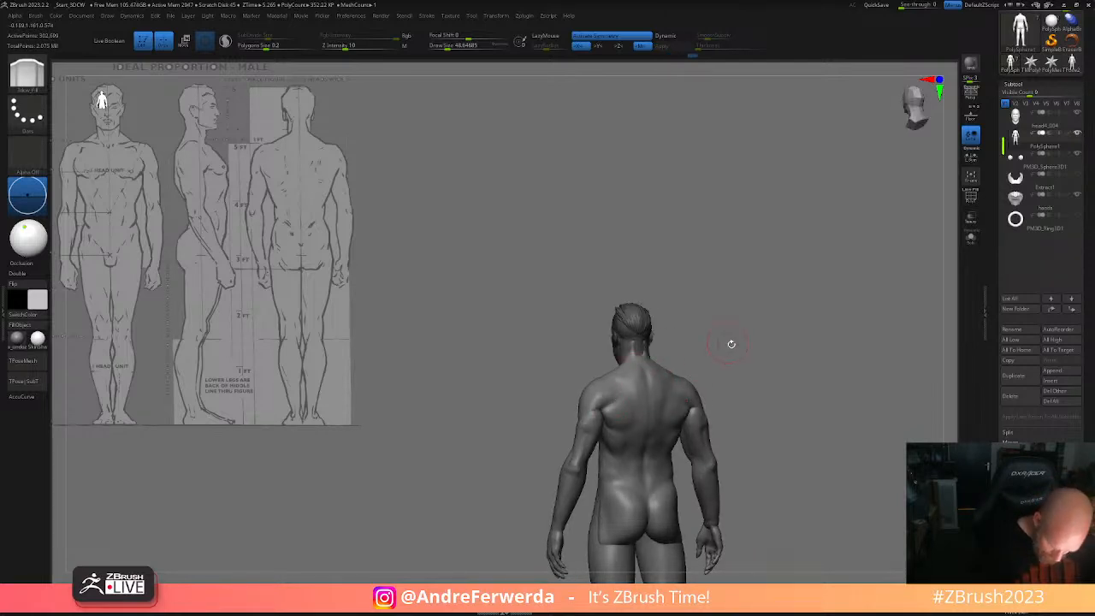
# - Switch to the ClayBuildup brush and replace its square alpha with the soft Alpha 01
pyautogui.moveTo(728, 341); pyautogui.dragTo(716, 378)
pyautogui.press('b')
pyautogui.press('c')
pyautogui.press('b')
pyautogui.keyDown('alt'); pyautogui.moveTo(684, 297); pyautogui.dragTo(681, 335); pyautogui.keyUp('alt')
pyautogui.press('space')
pyautogui.click(588, 434)
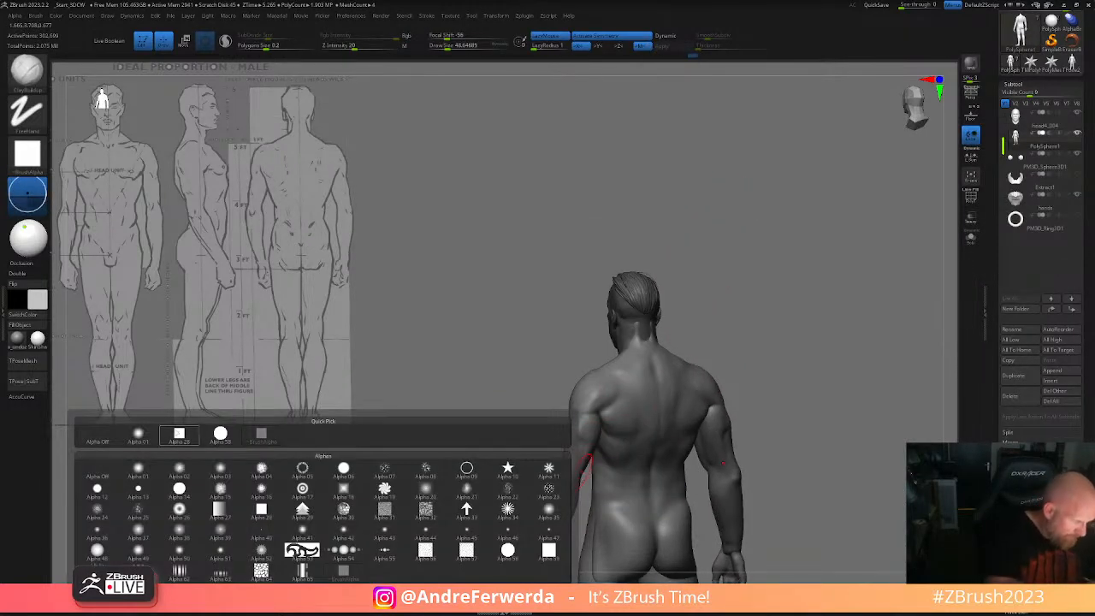
pyautogui.press('space')
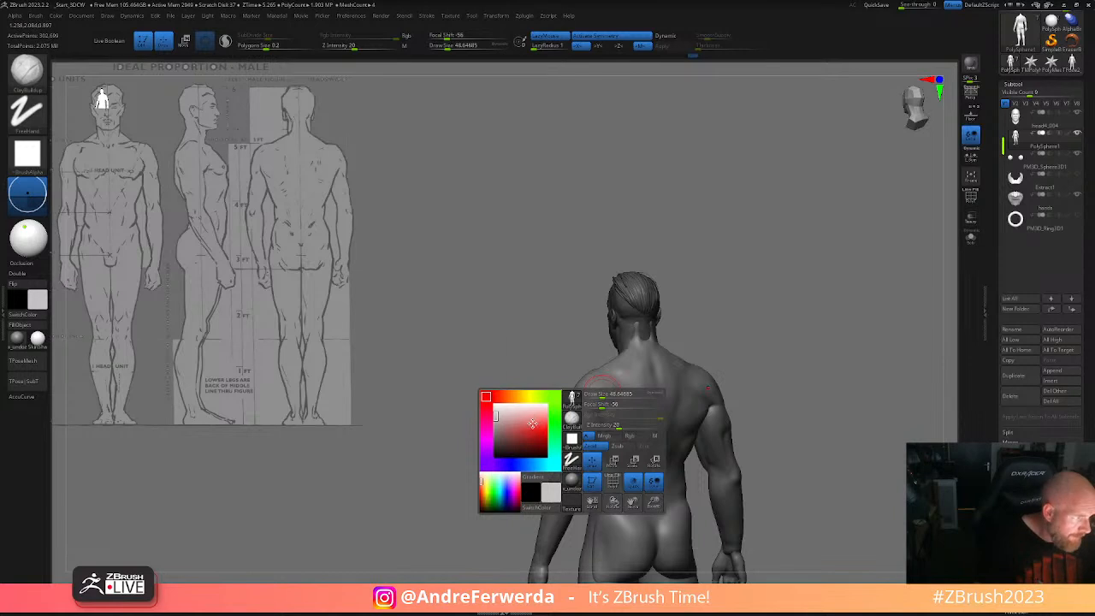
pyautogui.click(574, 437)
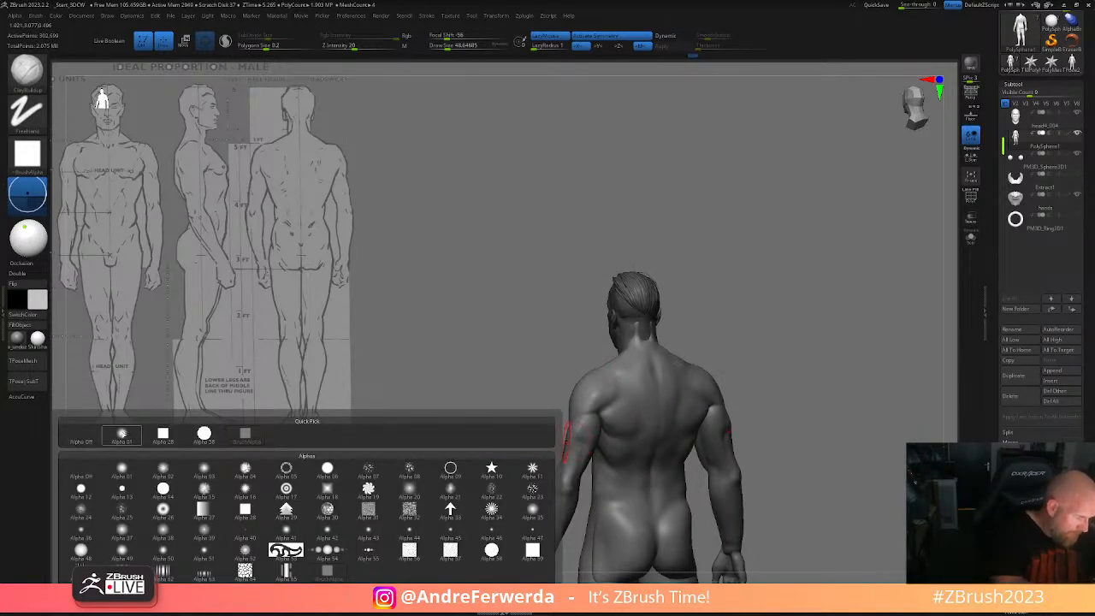
pyautogui.click(121, 435)
# - Build up the rear shoulders and shoulder blades with ClayBuildup at a draw size of about 62
pyautogui.press('space')
pyautogui.click(614, 392)
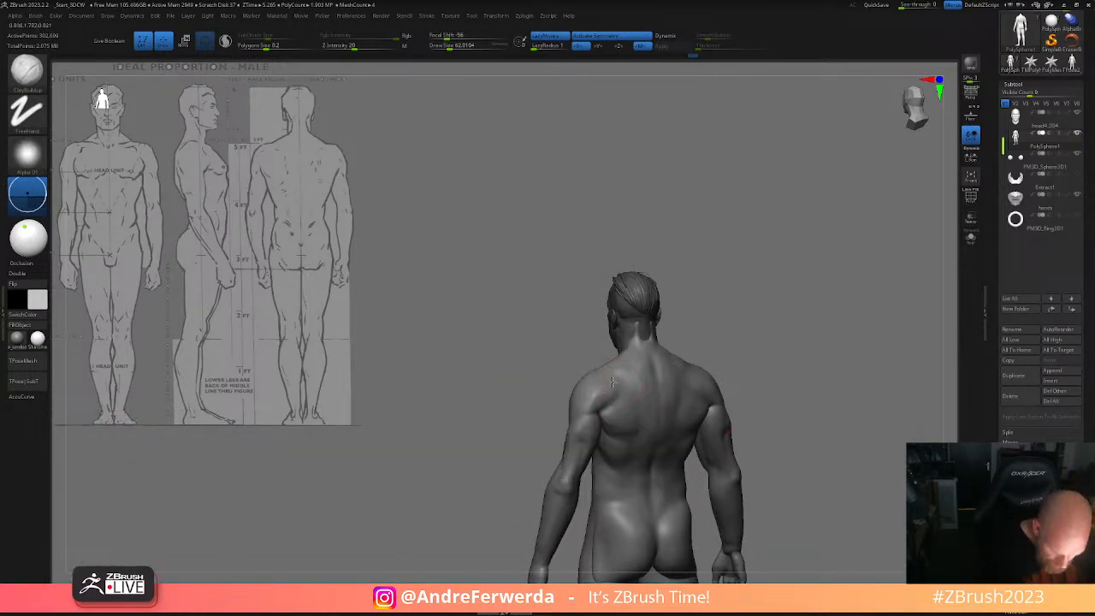
pyautogui.moveTo(612, 391); pyautogui.dragTo(719, 337, button='right')
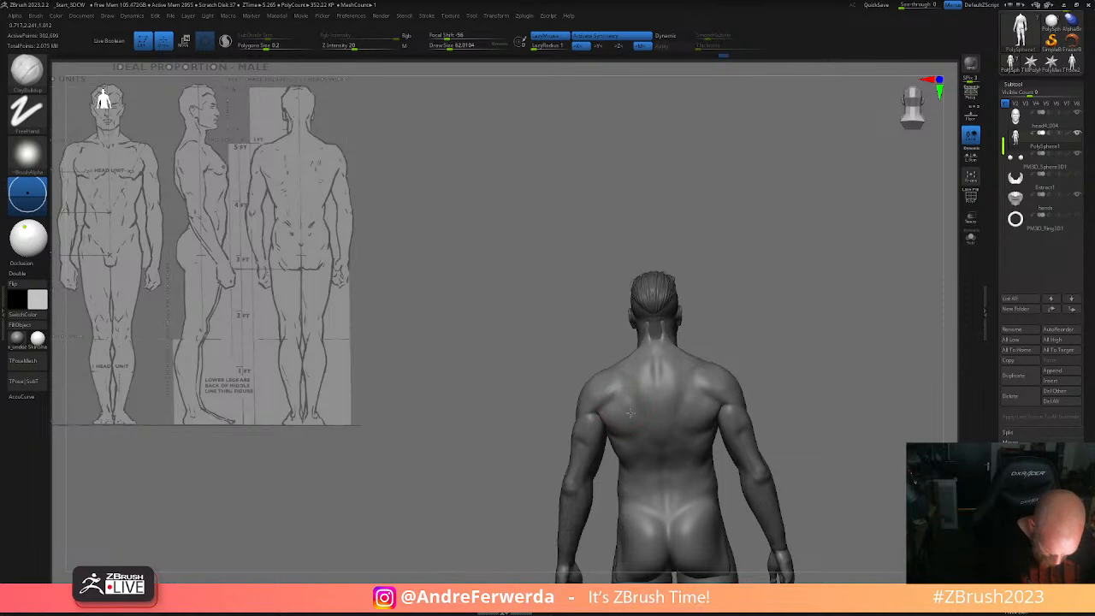
# - Hide the arm and hand polygroups so only the torso, head and legs remain visible
pyautogui.keyDown('ctrl'); pyautogui.moveTo(797, 367); pyautogui.dragTo(799, 347, button='right'); pyautogui.keyUp('ctrl')
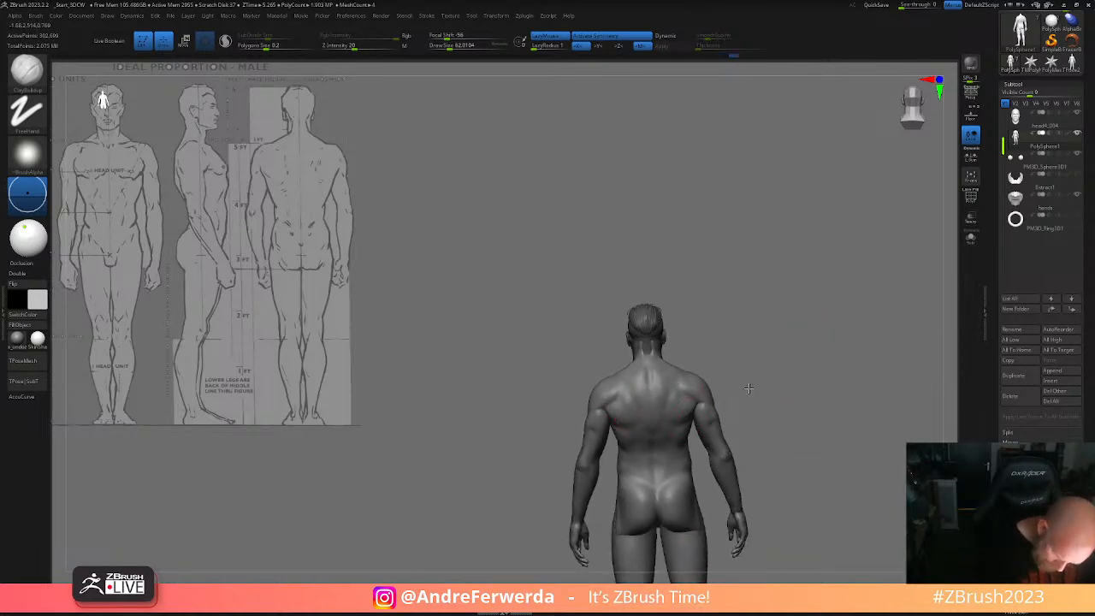
pyautogui.moveTo(678, 443)
pyautogui.mouseDown(button='right')
pyautogui.moveTo(706, 414)
pyautogui.moveTo(785, 405)
pyautogui.moveTo(702, 445)
pyautogui.mouseUp(button='right')
pyautogui.keyDown('ctrl'); pyautogui.keyDown('shift'); pyautogui.click(712, 432); pyautogui.keyUp('shift'); pyautogui.keyUp('ctrl')
pyautogui.keyDown('ctrl'); pyautogui.keyDown('shift'); pyautogui.click(713, 431); pyautogui.keyUp('shift'); pyautogui.keyUp('ctrl')
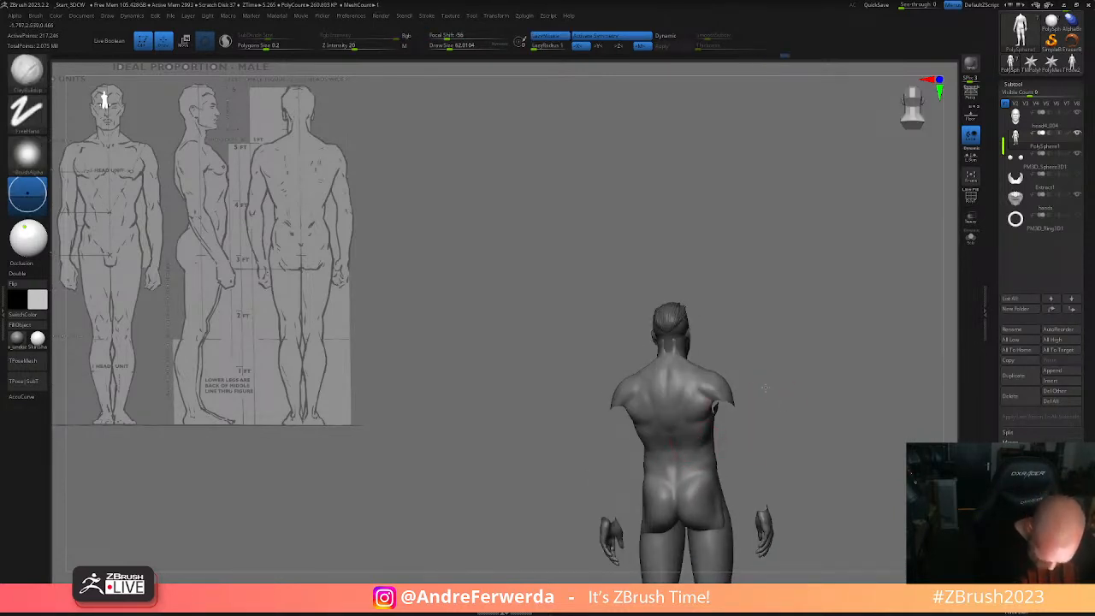
pyautogui.moveTo(760, 391); pyautogui.dragTo(698, 431, button='right')
pyautogui.moveTo(746, 396)
pyautogui.keyDown('shift'); pyautogui.mouseDown(button='right')
pyautogui.moveTo(699, 429)
pyautogui.moveTo(782, 344)
pyautogui.mouseUp(button='right'); pyautogui.keyUp('shift')
pyautogui.moveTo(733, 424)
pyautogui.mouseDown(button='right')
pyautogui.moveTo(821, 447)
pyautogui.moveTo(827, 494)
pyautogui.moveTo(819, 428)
pyautogui.moveTo(787, 399)
pyautogui.moveTo(680, 379)
pyautogui.moveTo(606, 411)
pyautogui.mouseUp(button='right')
pyautogui.keyDown('ctrl'); pyautogui.keyDown('shift'); pyautogui.click(603, 407); pyautogui.keyUp('shift'); pyautogui.keyUp('ctrl')
pyautogui.keyDown('ctrl'); pyautogui.keyDown('shift'); pyautogui.click(601, 396); pyautogui.keyUp('shift'); pyautogui.keyUp('ctrl')
pyautogui.keyDown('ctrl'); pyautogui.keyDown('shift'); pyautogui.click(598, 380); pyautogui.keyUp('shift'); pyautogui.keyUp('ctrl')
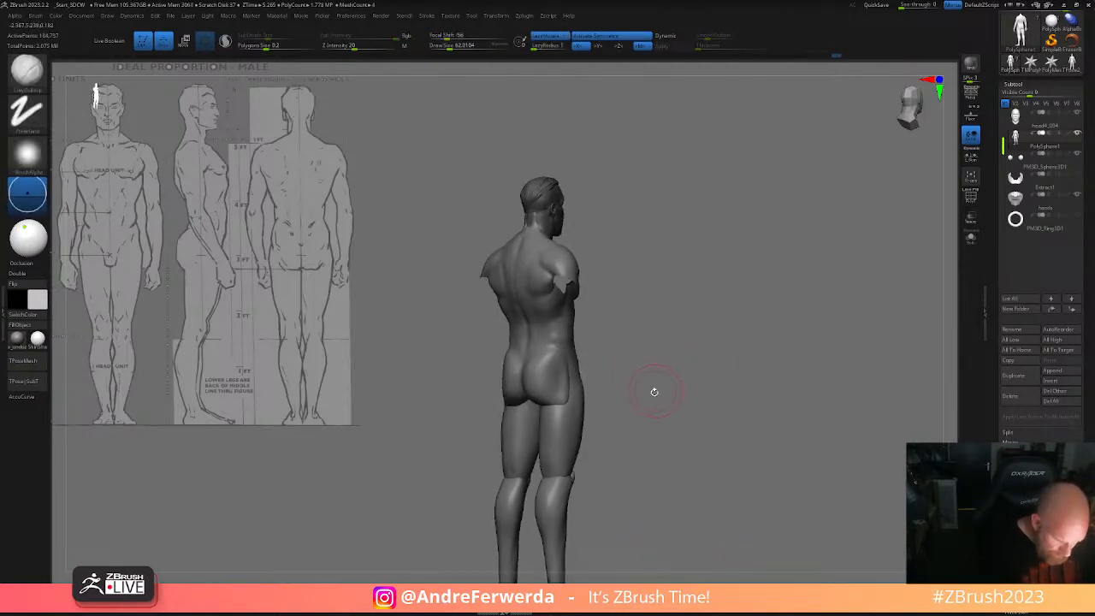
# - Turn Sculptris Pro on and smooth the outer edges of the glutes into the hips at a draw size of about 44
pyautogui.moveTo(620, 379)
pyautogui.mouseDown()
pyautogui.moveTo(583, 382)
pyautogui.moveTo(611, 377)
pyautogui.moveTo(567, 368)
pyautogui.moveTo(640, 367)
pyautogui.mouseUp()
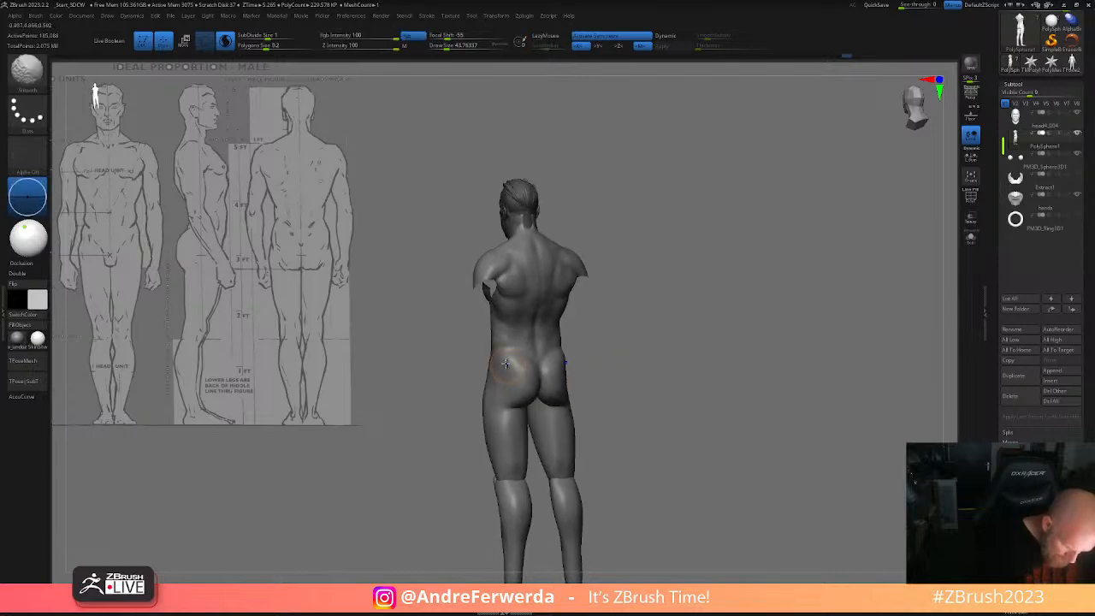
pyautogui.moveTo(502, 373); pyautogui.dragTo(576, 364, button='right')
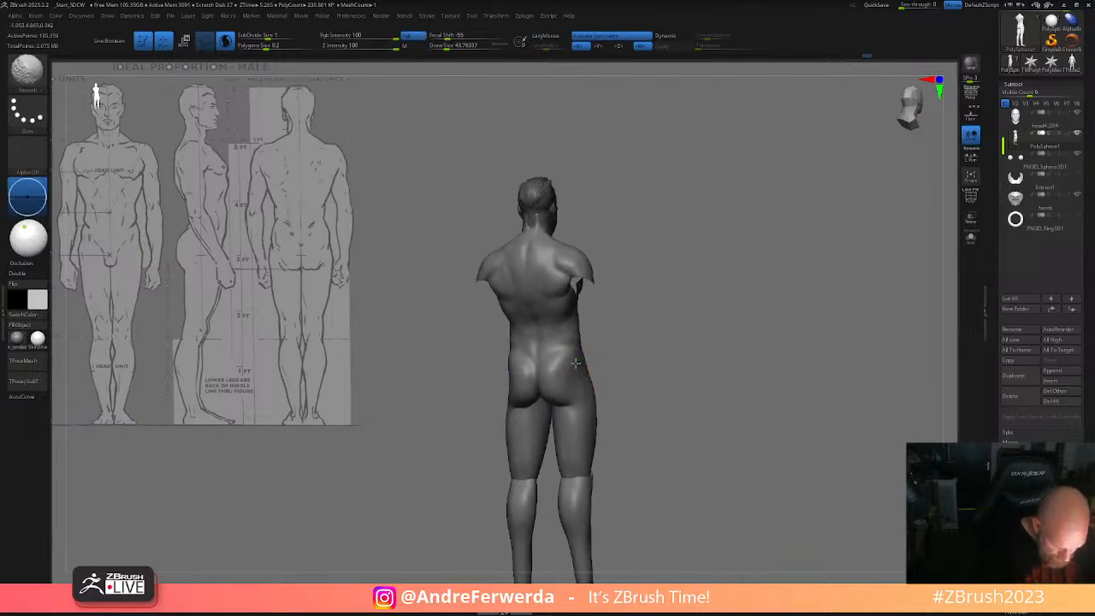
pyautogui.moveTo(604, 361); pyautogui.dragTo(655, 363)
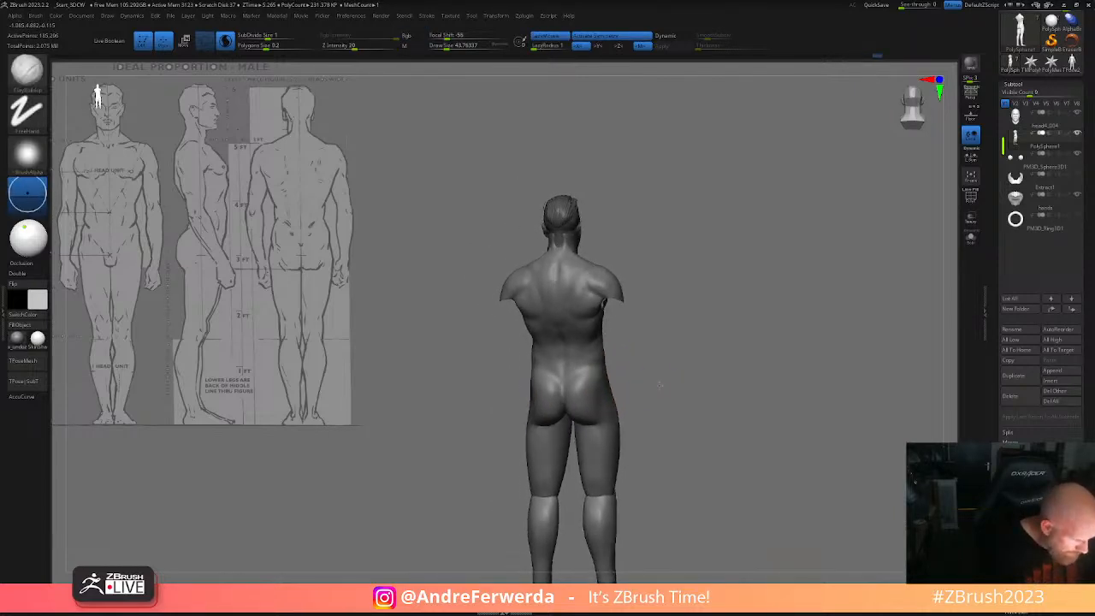
# - Hide the proportion reference chart and smooth the crease where the glutes meet the backs of the thighs
pyautogui.hotkey('shift', 'z')
pyautogui.keyDown('shift'); pyautogui.moveTo(657, 409); pyautogui.dragTo(688, 408); pyautogui.keyUp('shift')
pyautogui.moveTo(688, 409); pyautogui.dragTo(658, 352, button='right')
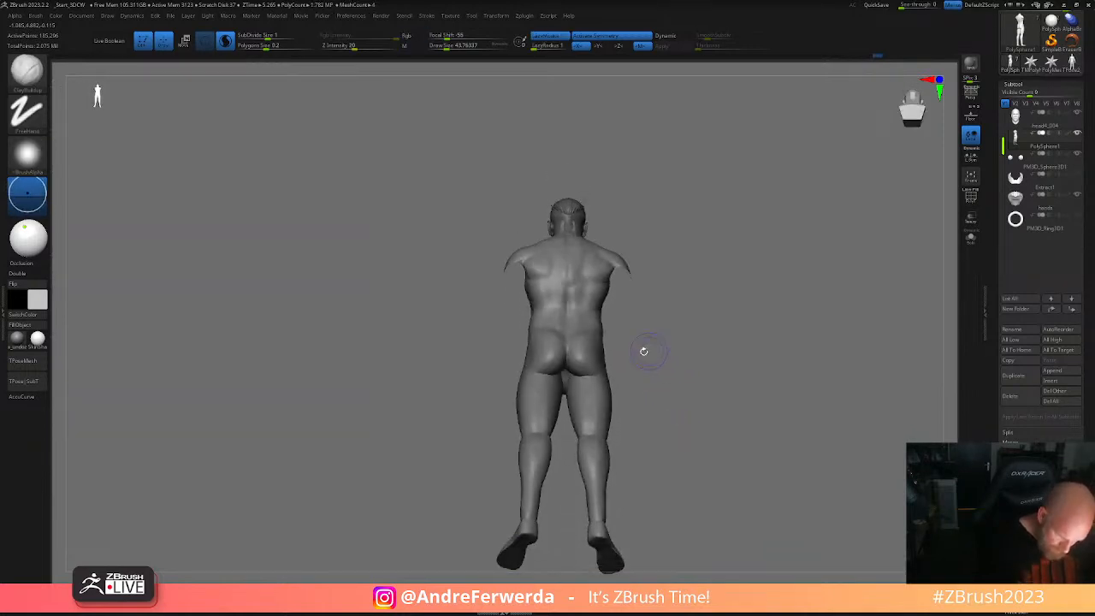
pyautogui.keyDown('shift'); pyautogui.moveTo(572, 372); pyautogui.dragTo(602, 374); pyautogui.keyUp('shift')
pyautogui.moveTo(610, 374); pyautogui.dragTo(569, 372, button='right')
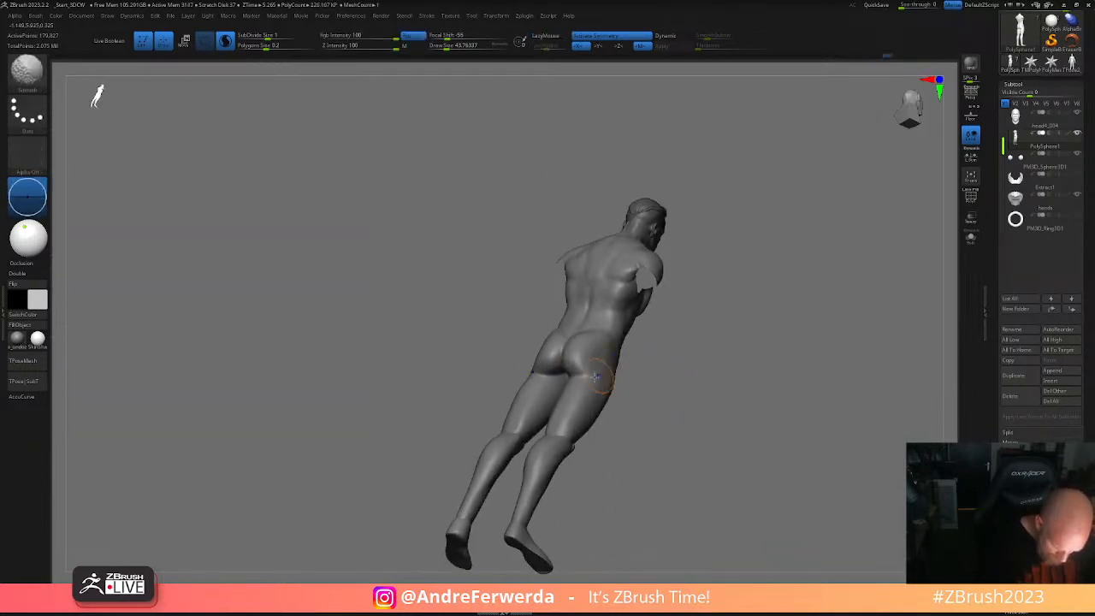
pyautogui.keyDown('shift'); pyautogui.moveTo(602, 371); pyautogui.dragTo(609, 380); pyautogui.keyUp('shift')
# - Smooth the seams around the knees and the surfaces of the lower legs
pyautogui.moveTo(626, 389)
pyautogui.mouseDown(button='right')
pyautogui.moveTo(559, 468)
pyautogui.moveTo(616, 445)
pyautogui.moveTo(571, 447)
pyautogui.mouseUp(button='right')
pyautogui.moveTo(626, 416)
pyautogui.mouseDown(button='right')
pyautogui.moveTo(593, 449)
pyautogui.moveTo(644, 441)
pyautogui.mouseUp(button='right')
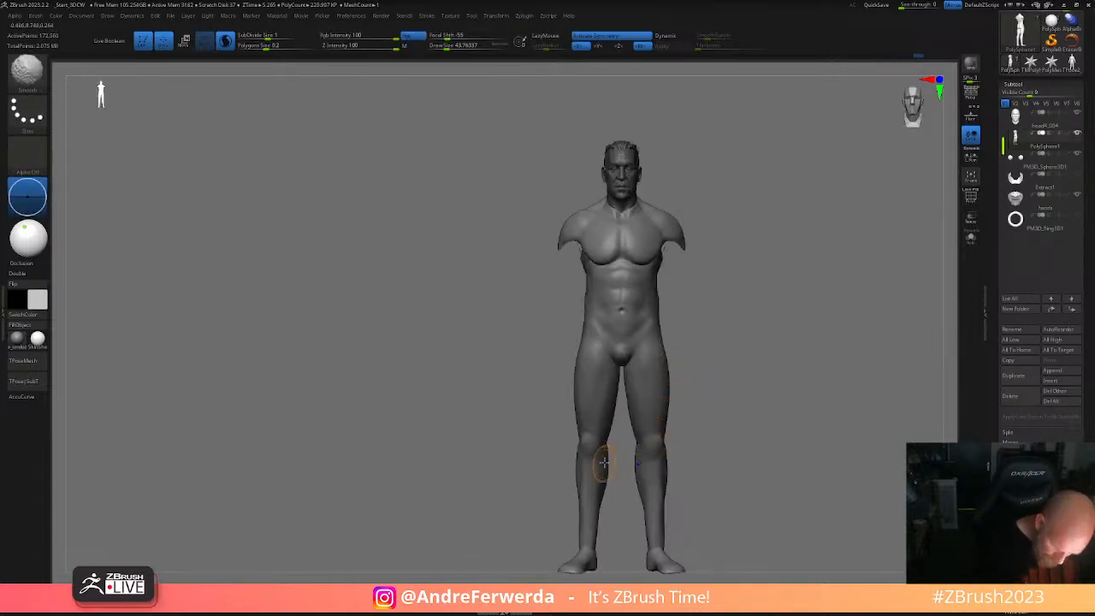
pyautogui.keyDown('shift'); pyautogui.moveTo(602, 489); pyautogui.dragTo(599, 495); pyautogui.keyUp('shift')
pyautogui.keyDown('alt'); pyautogui.moveTo(606, 499); pyautogui.dragTo(607, 442, button='right'); pyautogui.keyUp('alt')
pyautogui.keyDown('shift'); pyautogui.moveTo(653, 474); pyautogui.dragTo(655, 486); pyautogui.keyUp('shift')
pyautogui.moveTo(724, 462); pyautogui.dragTo(681, 457, button='right')
pyautogui.keyDown('shift'); pyautogui.moveTo(664, 478); pyautogui.dragTo(666, 483); pyautogui.keyUp('shift')
pyautogui.moveTo(666, 485); pyautogui.dragTo(684, 457, button='right')
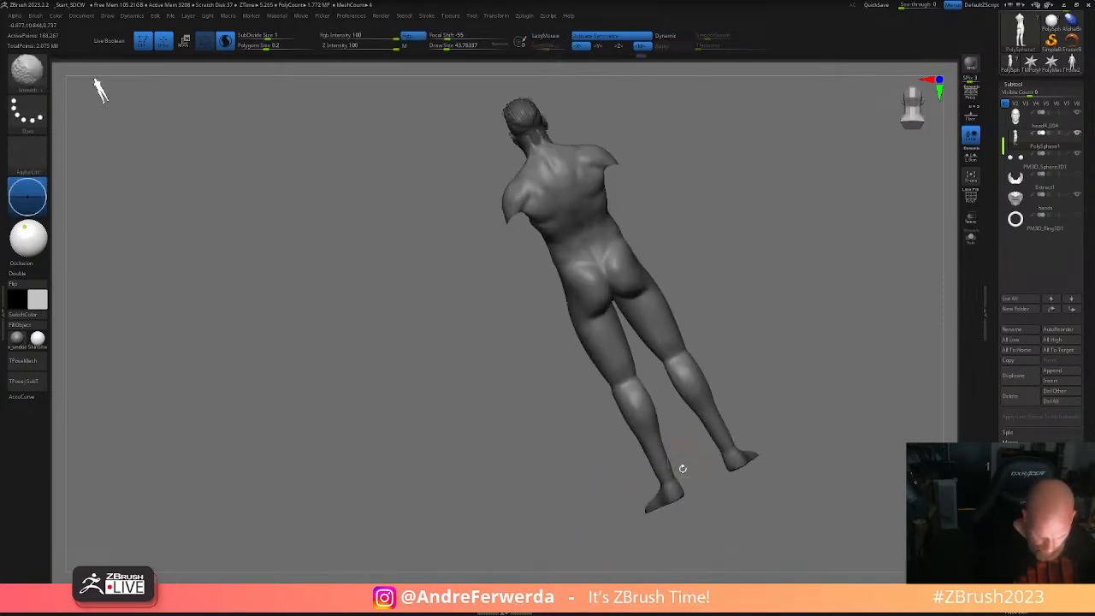
# - Smooth the backs of the ankles and the calves into the feet
pyautogui.keyDown('shift'); pyautogui.moveTo(726, 432); pyautogui.dragTo(727, 436); pyautogui.keyUp('shift')
pyautogui.keyDown('alt'); pyautogui.moveTo(756, 366); pyautogui.dragTo(731, 433, button='right'); pyautogui.keyUp('alt')
pyautogui.keyDown('shift'); pyautogui.moveTo(689, 477); pyautogui.dragTo(679, 476); pyautogui.keyUp('shift')
pyautogui.keyDown('alt'); pyautogui.moveTo(770, 430); pyautogui.dragTo(624, 366, button='right'); pyautogui.keyUp('alt')
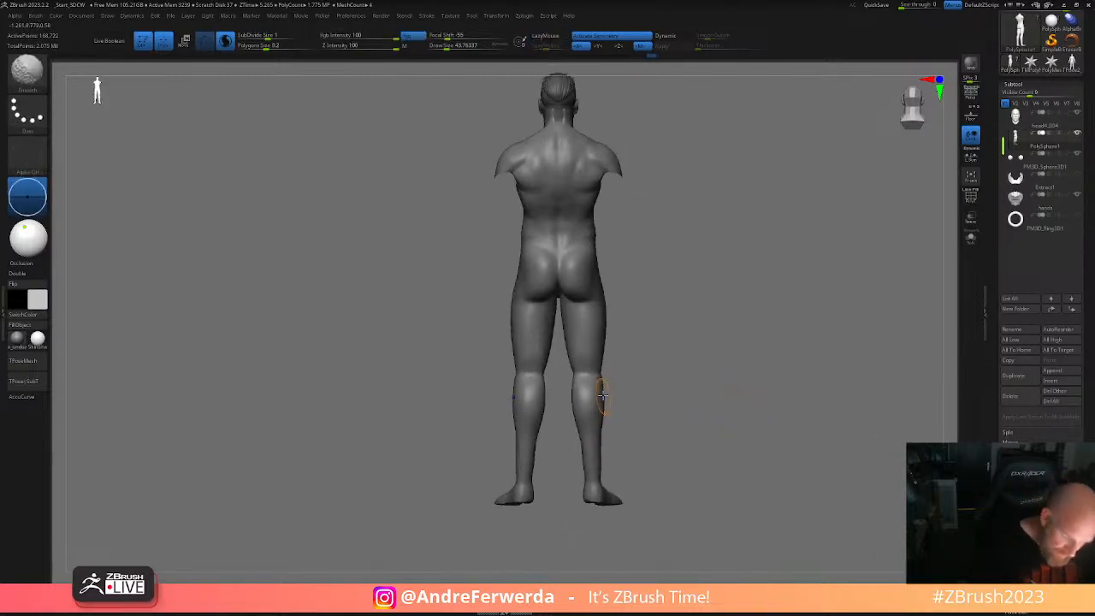
# - Smooth the fronts of the ankles and the groin where it blends into the inner thighs
pyautogui.keyDown('shift'); pyautogui.moveTo(605, 430); pyautogui.dragTo(565, 488, button='right'); pyautogui.keyUp('shift')
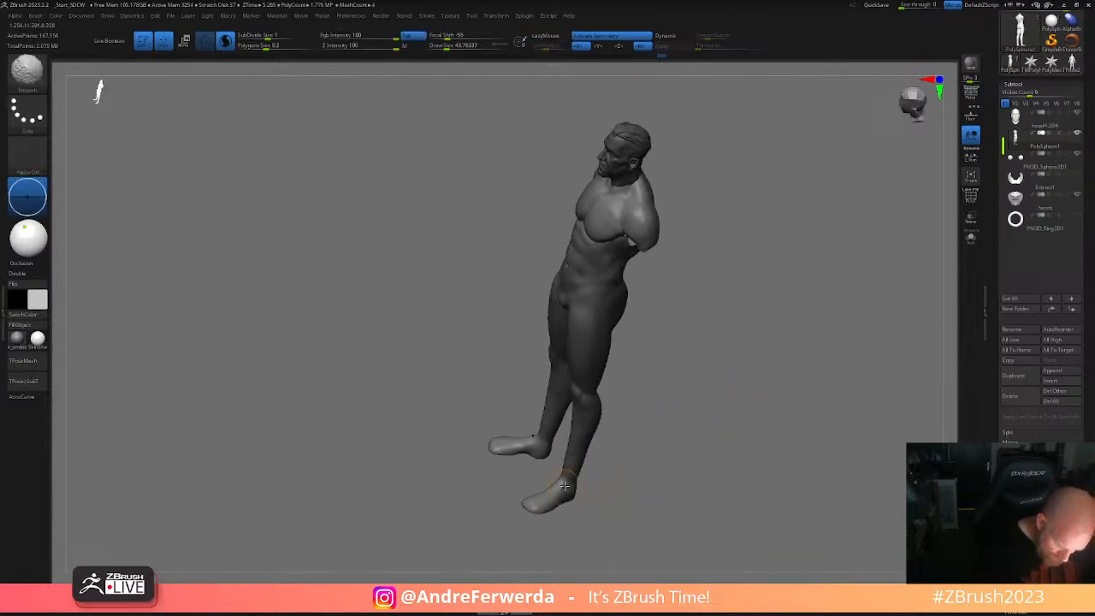
pyautogui.moveTo(635, 374); pyautogui.dragTo(685, 431, button='right')
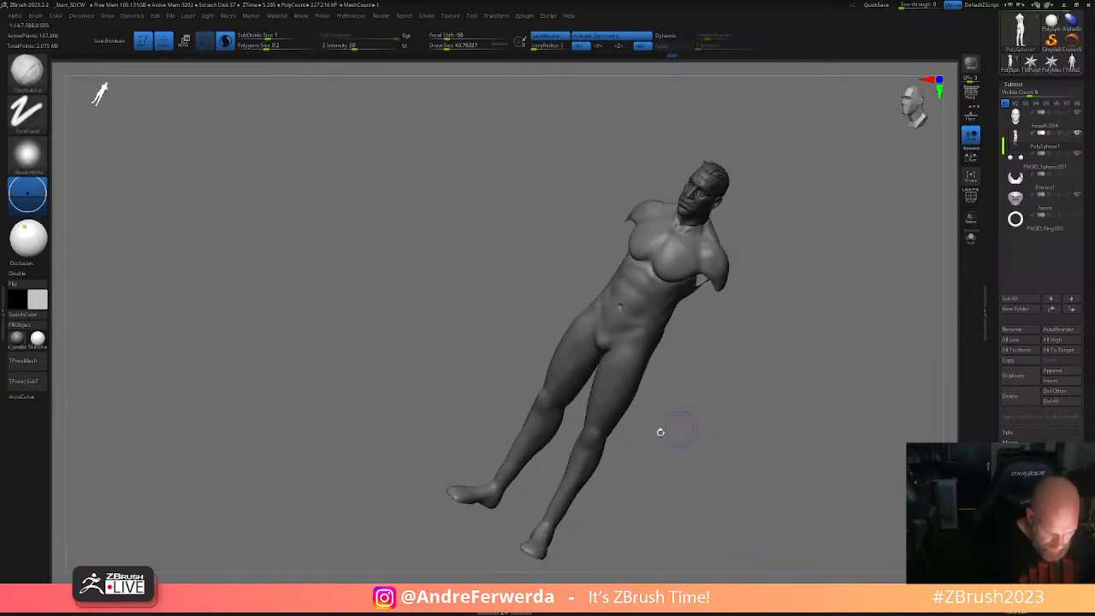
pyautogui.moveTo(560, 396)
pyautogui.keyDown('shift'); pyautogui.mouseDown(button='right')
pyautogui.moveTo(684, 469)
pyautogui.moveTo(559, 385)
pyautogui.mouseUp(button='right'); pyautogui.keyUp('shift')
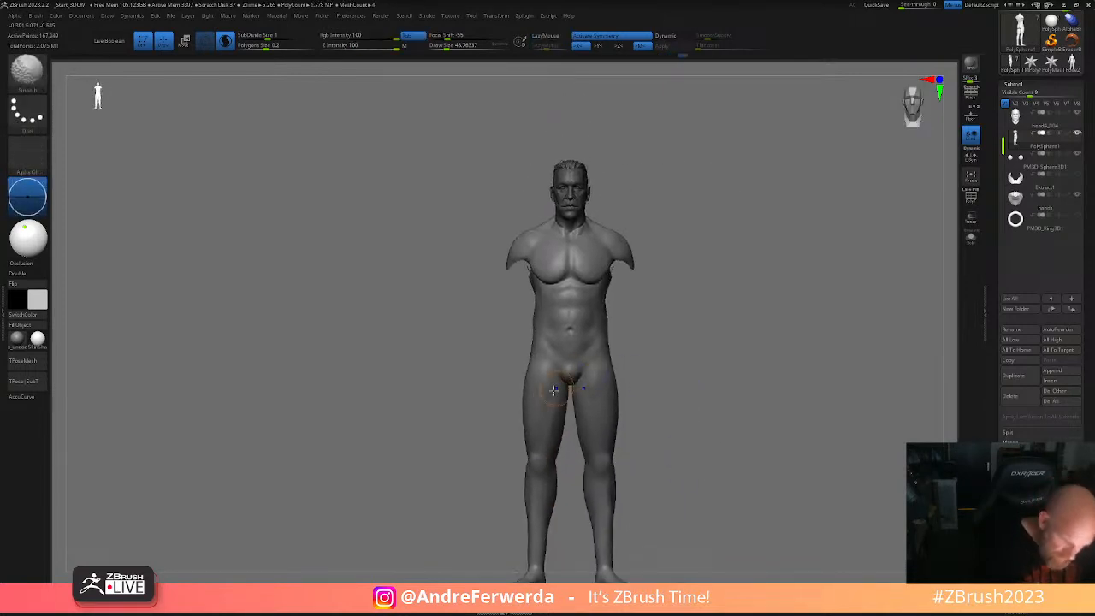
# - Switch to the Move brush at a draw size of about 77 for reshaping the thighs
pyautogui.click(256, 596)
pyautogui.press('space')
pyautogui.click(691, 332)
pyautogui.moveTo(691, 411)
pyautogui.keyDown('alt'); pyautogui.mouseDown(button='right')
pyautogui.moveTo(694, 373)
pyautogui.moveTo(711, 364)
pyautogui.mouseUp(button='right'); pyautogui.keyUp('alt')
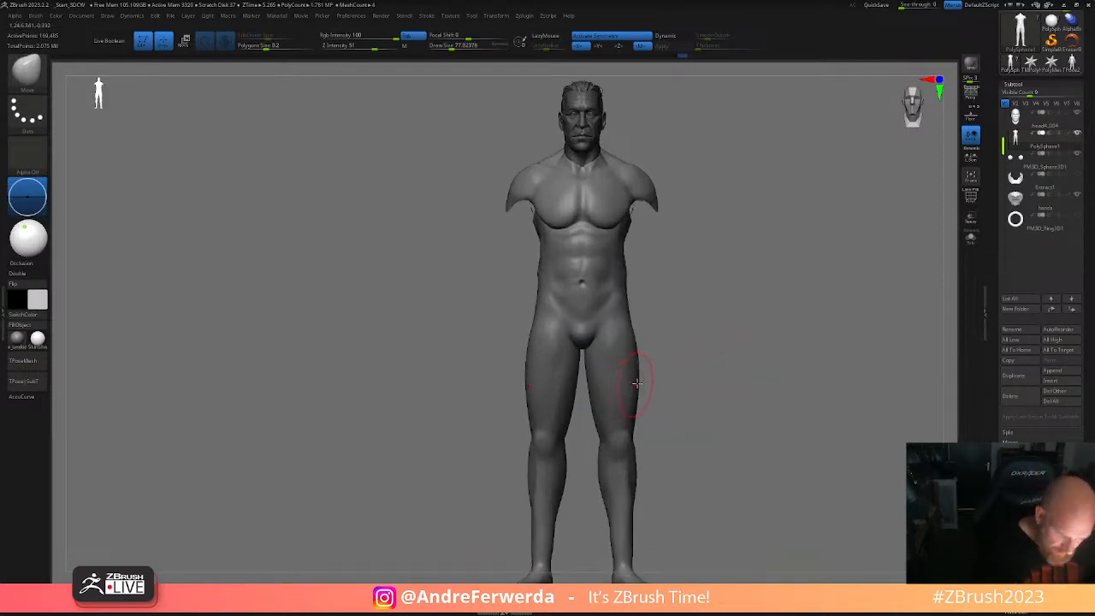
pyautogui.keyDown('ctrl'); pyautogui.keyDown('shift'); pyautogui.click(630, 395); pyautogui.keyUp('shift'); pyautogui.keyUp('ctrl')
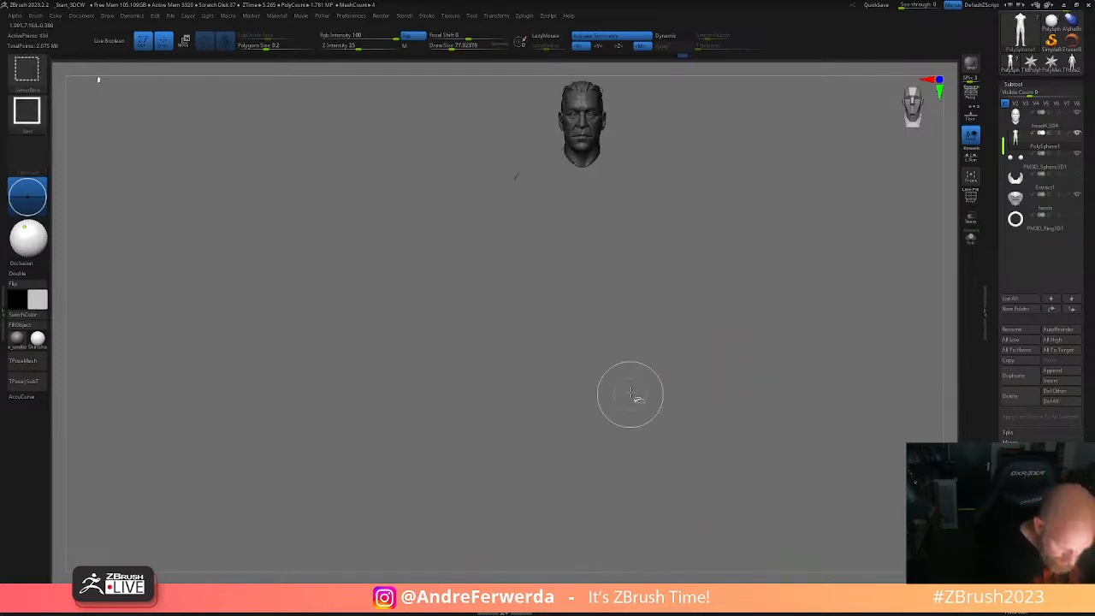
pyautogui.keyDown('ctrl'); pyautogui.keyDown('shift'); pyautogui.click(691, 383); pyautogui.keyUp('shift'); pyautogui.keyUp('ctrl')
pyautogui.hotkey('ctrl', 'z')
pyautogui.hotkey('ctrl', 'z')
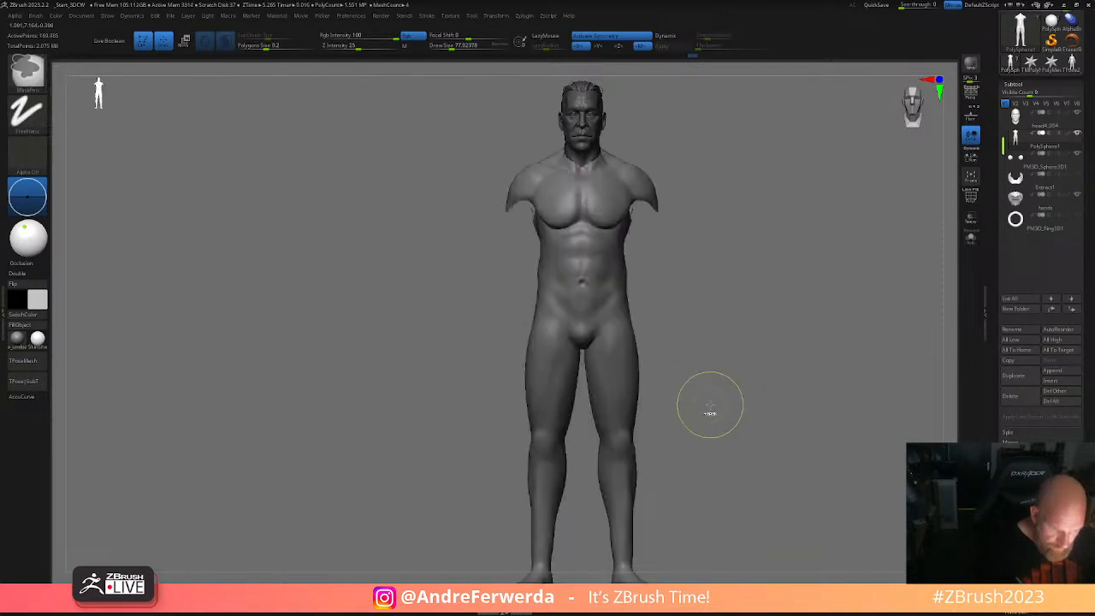
# - Isolate the leg and glute polygroups so that the torso of the body subtool is hidden
pyautogui.keyDown('ctrl'); pyautogui.keyDown('shift'); pyautogui.click(710, 400); pyautogui.keyUp('shift'); pyautogui.keyUp('ctrl')
pyautogui.keyDown('ctrl'); pyautogui.keyDown('shift'); pyautogui.click(636, 405); pyautogui.keyUp('shift'); pyautogui.keyUp('ctrl')
pyautogui.keyDown('ctrl'); pyautogui.keyDown('shift'); pyautogui.moveTo(693, 393); pyautogui.dragTo(736, 454); pyautogui.keyUp('shift'); pyautogui.keyUp('ctrl')
pyautogui.keyDown('ctrl'); pyautogui.keyDown('shift'); pyautogui.click(629, 463); pyautogui.keyUp('shift'); pyautogui.keyUp('ctrl')
pyautogui.hotkey('ctrl', 'z')
pyautogui.keyDown('ctrl'); pyautogui.keyDown('shift'); pyautogui.click(620, 445); pyautogui.keyUp('shift'); pyautogui.keyUp('ctrl')
pyautogui.moveTo(703, 419)
pyautogui.keyDown('ctrl'); pyautogui.keyDown('shift'); pyautogui.mouseDown()
pyautogui.moveTo(771, 435)
pyautogui.moveTo(748, 406)
pyautogui.moveTo(709, 392)
pyautogui.mouseUp(); pyautogui.keyUp('shift'); pyautogui.keyUp('ctrl')
pyautogui.keyDown('alt'); pyautogui.moveTo(782, 362); pyautogui.dragTo(728, 363); pyautogui.keyUp('alt')
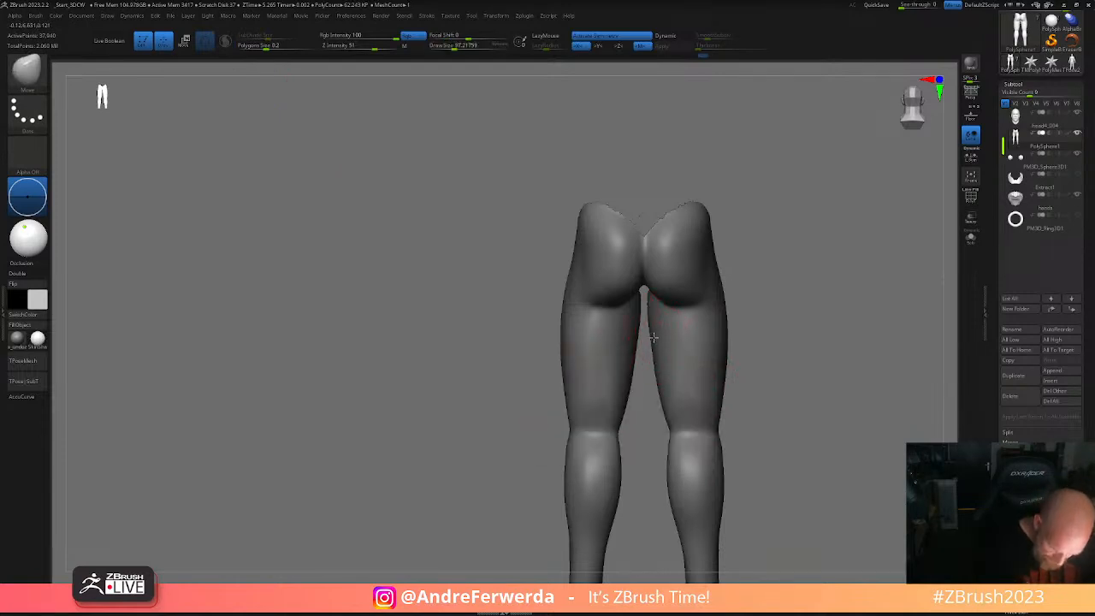
# - Refine the inner thighs below the glutes at a draw size of about 90, and unhide the whole body including the arms
pyautogui.press('space')
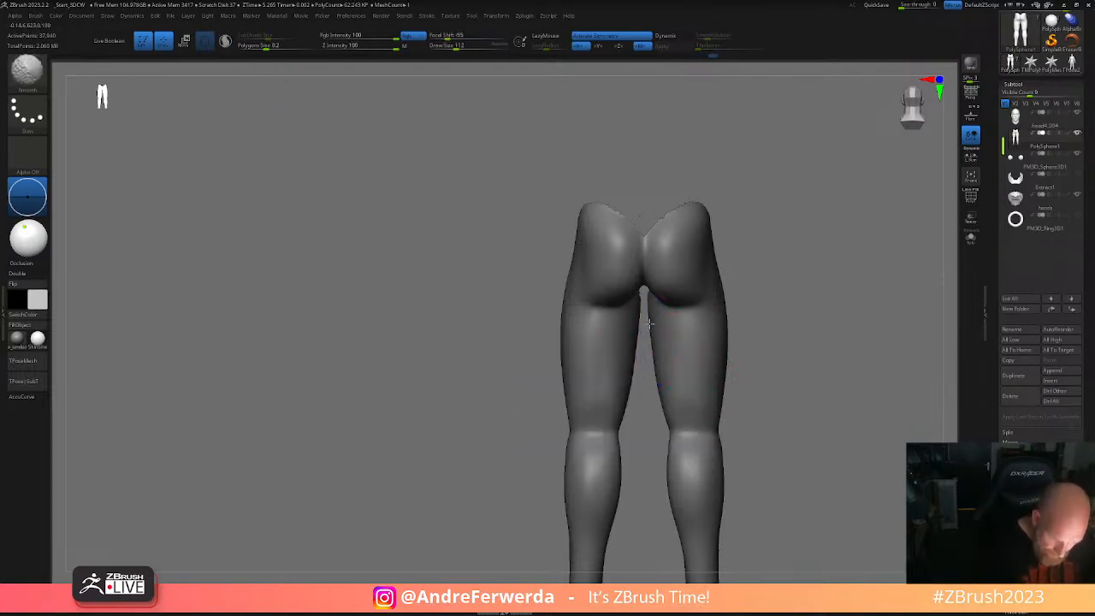
pyautogui.press('space')
pyautogui.moveTo(734, 324)
pyautogui.keyDown('shift'); pyautogui.mouseDown()
pyautogui.moveTo(668, 383)
pyautogui.moveTo(707, 330)
pyautogui.mouseUp(); pyautogui.keyUp('shift')
pyautogui.keyDown('ctrl'); pyautogui.keyDown('shift'); pyautogui.click(671, 362); pyautogui.keyUp('shift'); pyautogui.keyUp('ctrl')
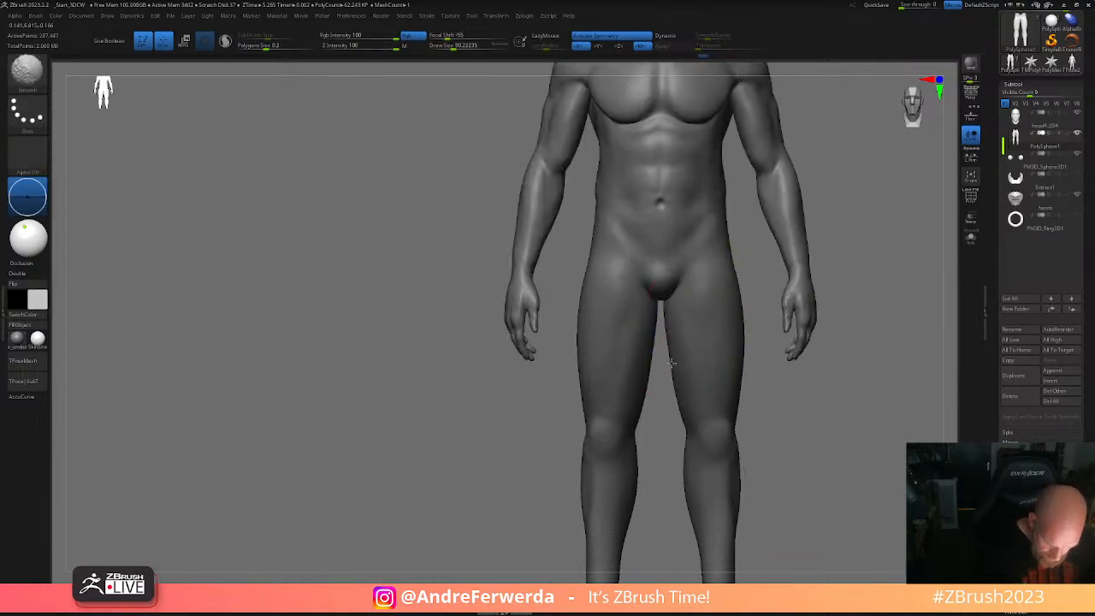
# - Adjust the inner thigh contours with the Move brush at a draw size of about 108
pyautogui.keyDown('shift'); pyautogui.moveTo(671, 376); pyautogui.dragTo(673, 362); pyautogui.keyUp('shift')
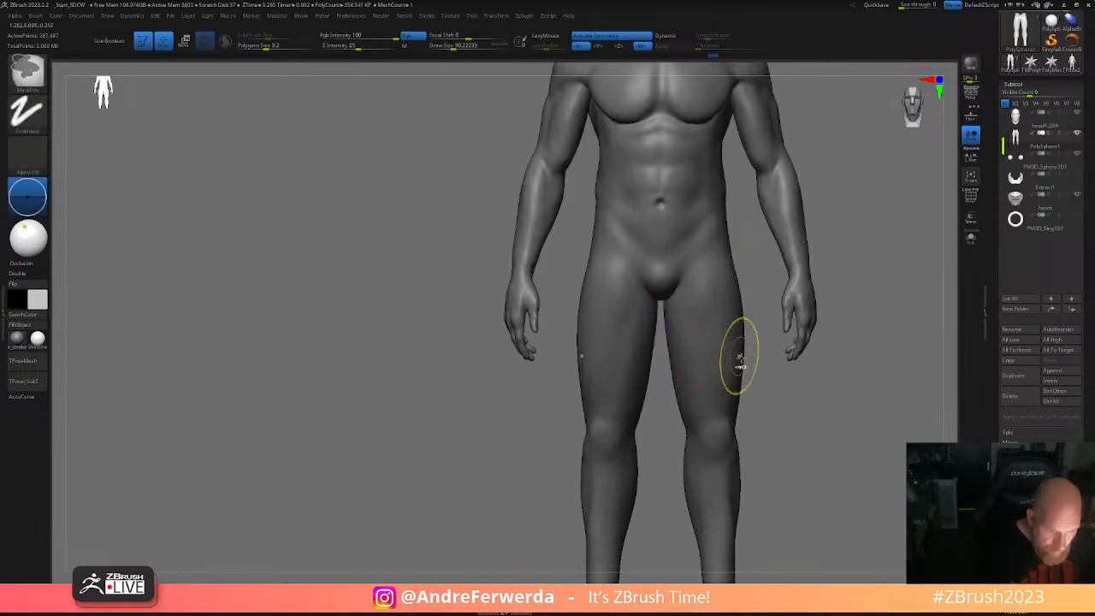
pyautogui.moveTo(739, 354); pyautogui.dragTo(738, 337, button='right')
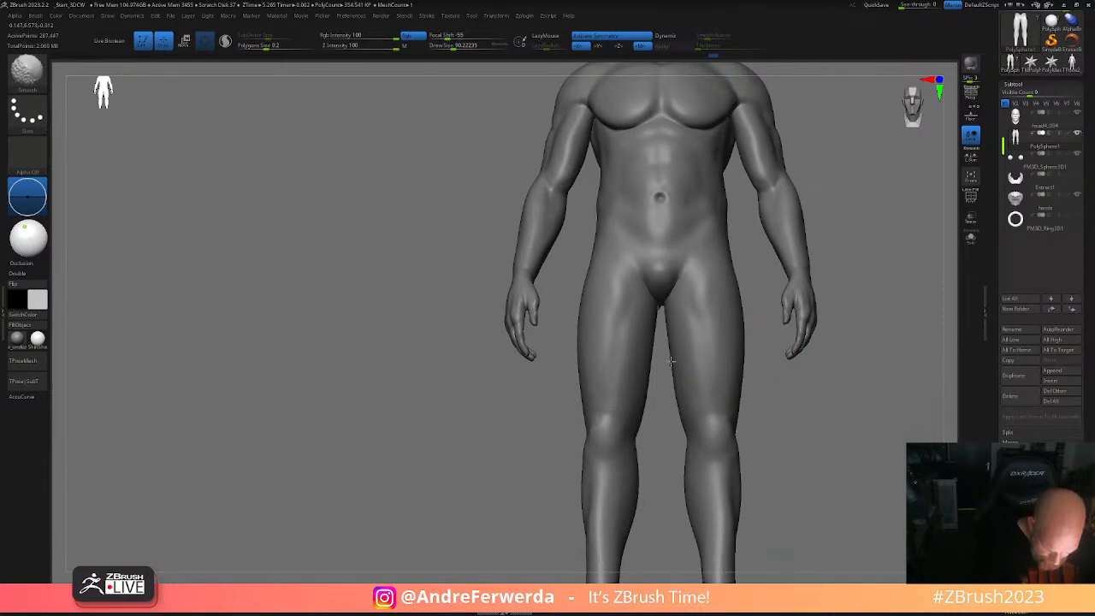
pyautogui.moveTo(660, 397); pyautogui.dragTo(669, 374, button='right')
pyautogui.press('space')
pyautogui.moveTo(670, 374); pyautogui.dragTo(673, 374)
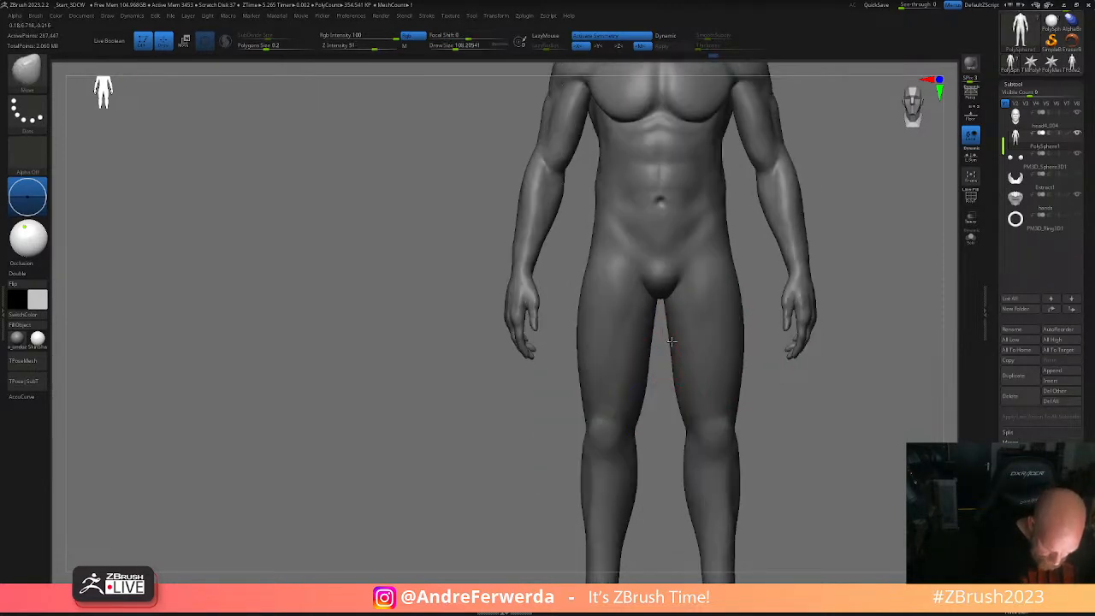
pyautogui.keyDown('alt'); pyautogui.moveTo(771, 464); pyautogui.dragTo(767, 472, button='right'); pyautogui.keyUp('alt')
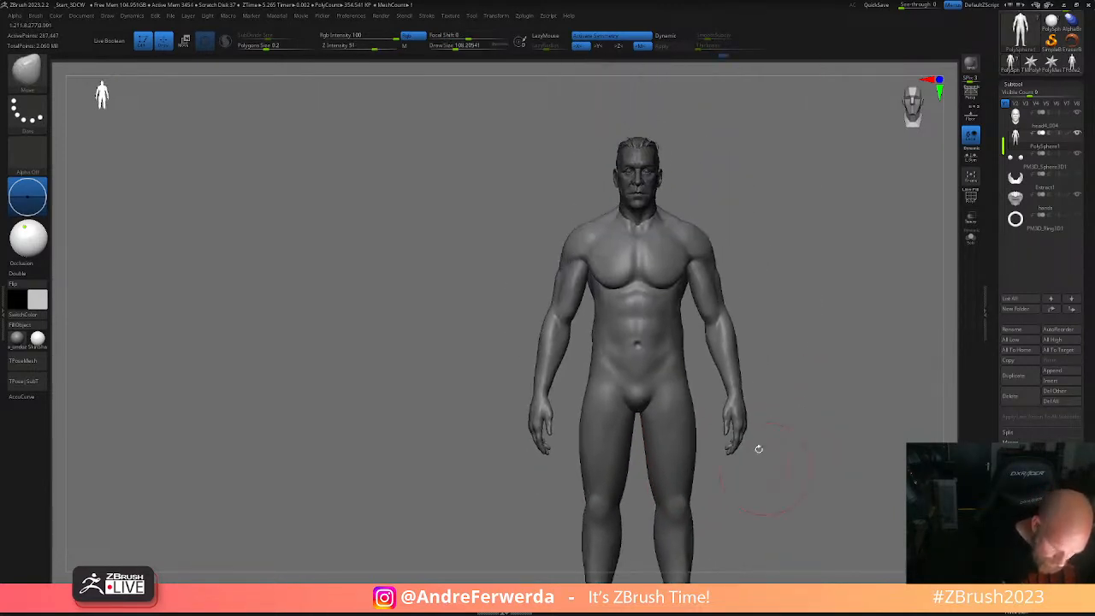
# - Reshape and smooth the upper thighs and the groin area, reducing the draw size to about 56
pyautogui.press('space')
pyautogui.moveTo(635, 431); pyautogui.dragTo(691, 417)
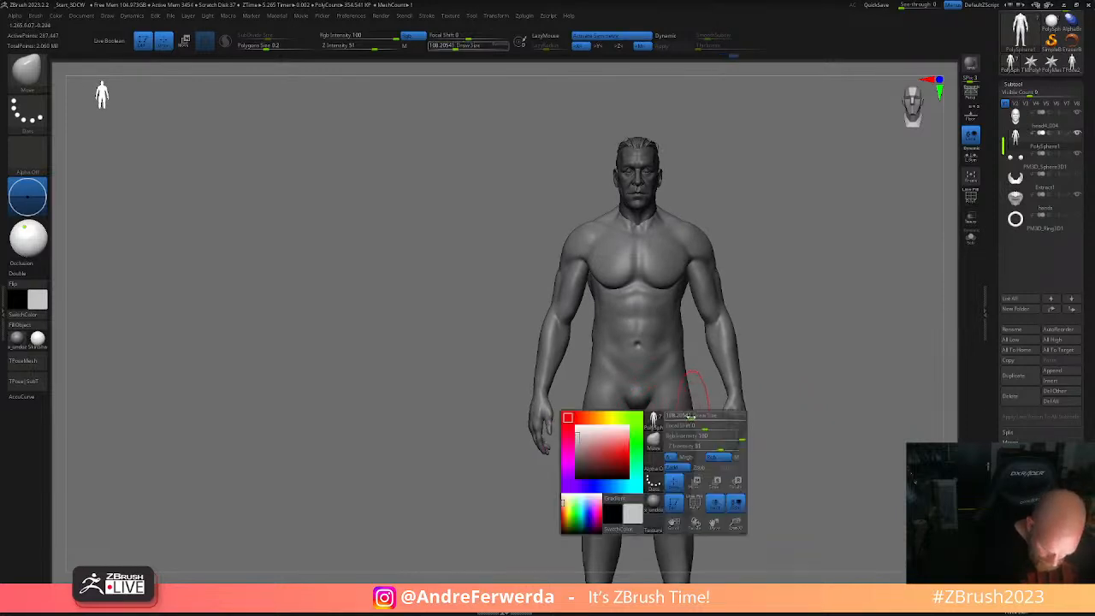
pyautogui.keyDown('ctrl'); pyautogui.moveTo(810, 359); pyautogui.dragTo(711, 464); pyautogui.keyUp('ctrl')
pyautogui.keyDown('alt'); pyautogui.moveTo(703, 441); pyautogui.dragTo(632, 387, button='right'); pyautogui.keyUp('alt')
pyautogui.moveTo(624, 372); pyautogui.dragTo(622, 371)
pyautogui.press('space')
pyautogui.moveTo(621, 456); pyautogui.dragTo(618, 456)
pyautogui.keyDown('ctrl'); pyautogui.moveTo(625, 487); pyautogui.dragTo(700, 443, button='right'); pyautogui.keyUp('ctrl')
pyautogui.keyDown('ctrl'); pyautogui.moveTo(699, 443); pyautogui.dragTo(727, 462); pyautogui.keyUp('ctrl')
pyautogui.moveTo(753, 462); pyautogui.dragTo(694, 398, button='right')
pyautogui.moveTo(656, 362)
pyautogui.keyDown('alt'); pyautogui.mouseDown()
pyautogui.moveTo(637, 421)
pyautogui.moveTo(610, 411)
pyautogui.mouseUp(); pyautogui.keyUp('alt')
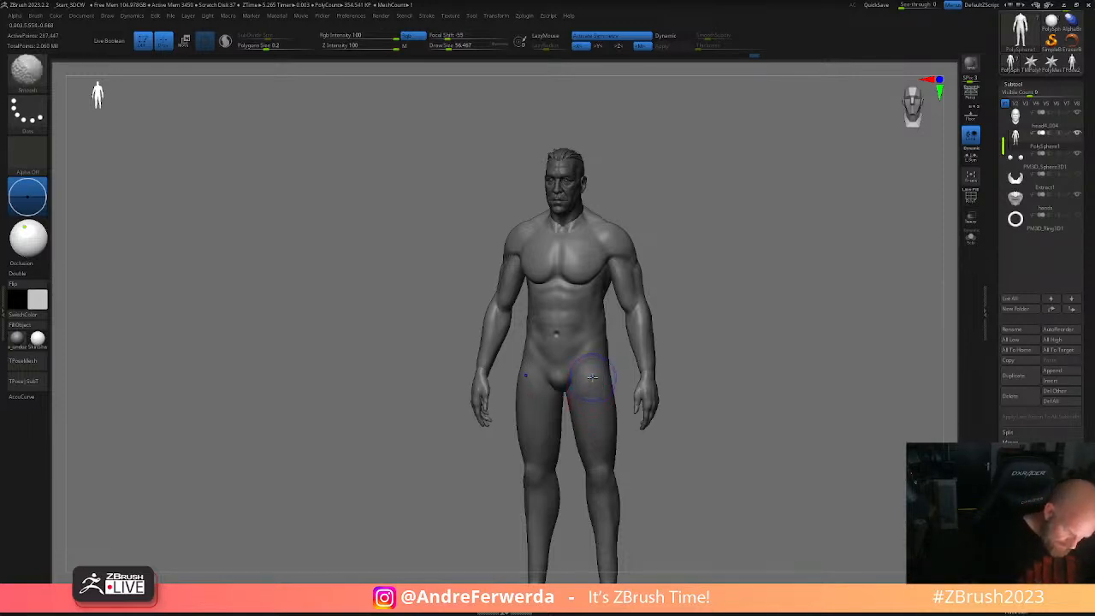
# - Build up the crease between the hips and thighs with the ClayBuildup brush at a draw size of about 41
pyautogui.press('b')
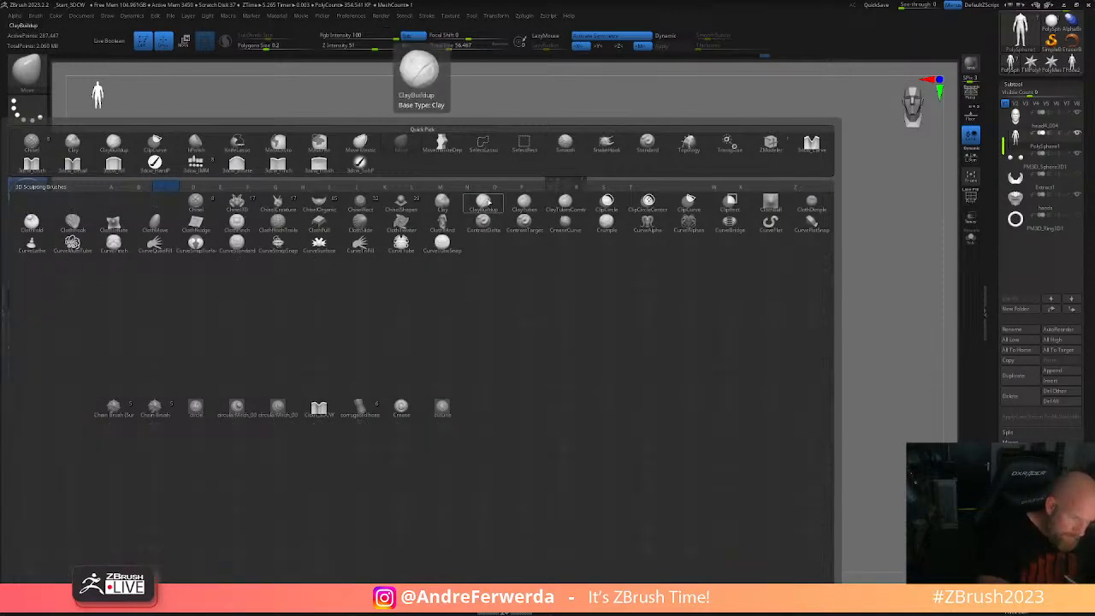
pyautogui.press('c')
pyautogui.press('b')
pyautogui.press('space')
pyautogui.moveTo(590, 366); pyautogui.dragTo(588, 364)
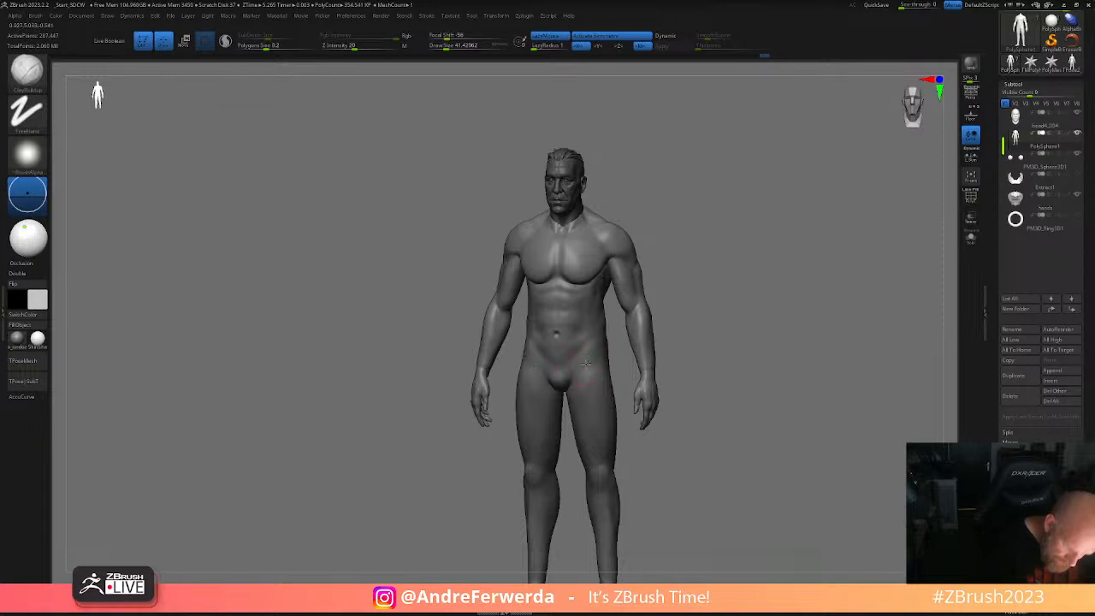
# - Smooth the pectorals and the sternum out toward the shoulders at a draw size of about 44
pyautogui.moveTo(709, 349)
pyautogui.keyDown('shift'); pyautogui.mouseDown()
pyautogui.moveTo(719, 347)
pyautogui.moveTo(668, 406)
pyautogui.moveTo(686, 382)
pyautogui.mouseUp(); pyautogui.keyUp('shift')
pyautogui.press(']')
pyautogui.press('shift')
pyautogui.press('space')
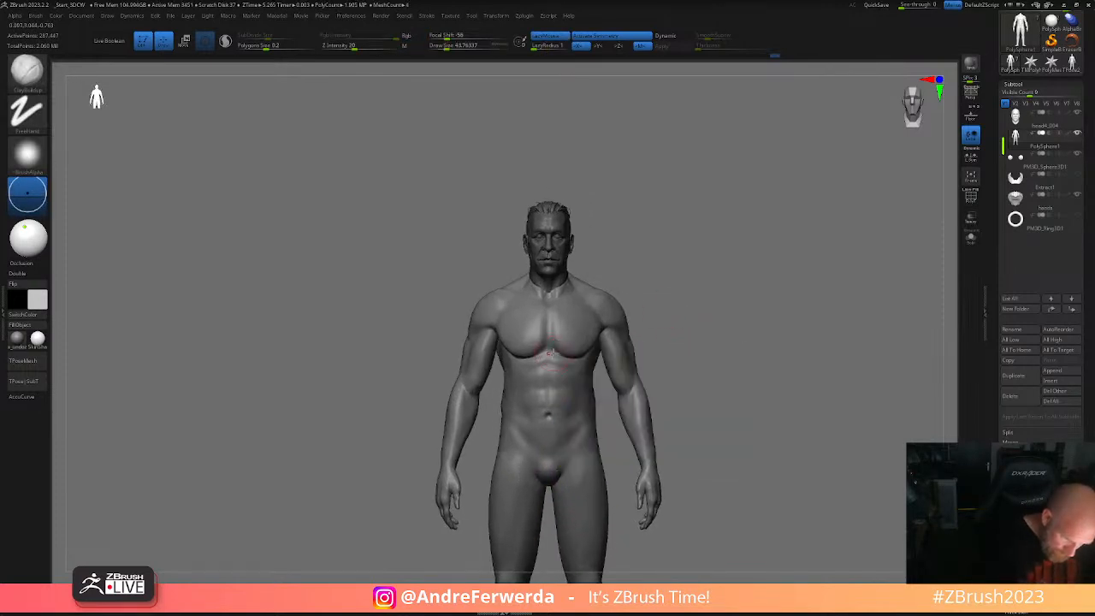
pyautogui.press('shift')
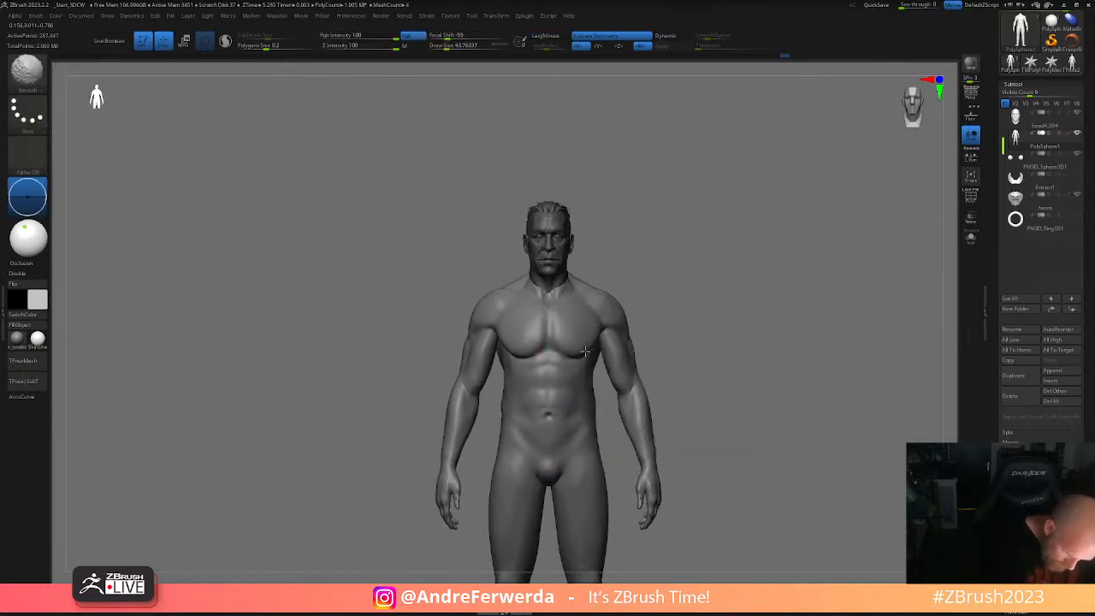
pyautogui.moveTo(656, 321)
pyautogui.mouseDown()
pyautogui.moveTo(604, 335)
pyautogui.moveTo(589, 353)
pyautogui.moveTo(710, 327)
pyautogui.mouseUp()
pyautogui.keyDown('shift'); pyautogui.moveTo(557, 336); pyautogui.dragTo(554, 325); pyautogui.keyUp('shift')
pyautogui.keyDown('alt'); pyautogui.moveTo(668, 291); pyautogui.dragTo(667, 318); pyautogui.keyUp('alt')
pyautogui.press('shift')
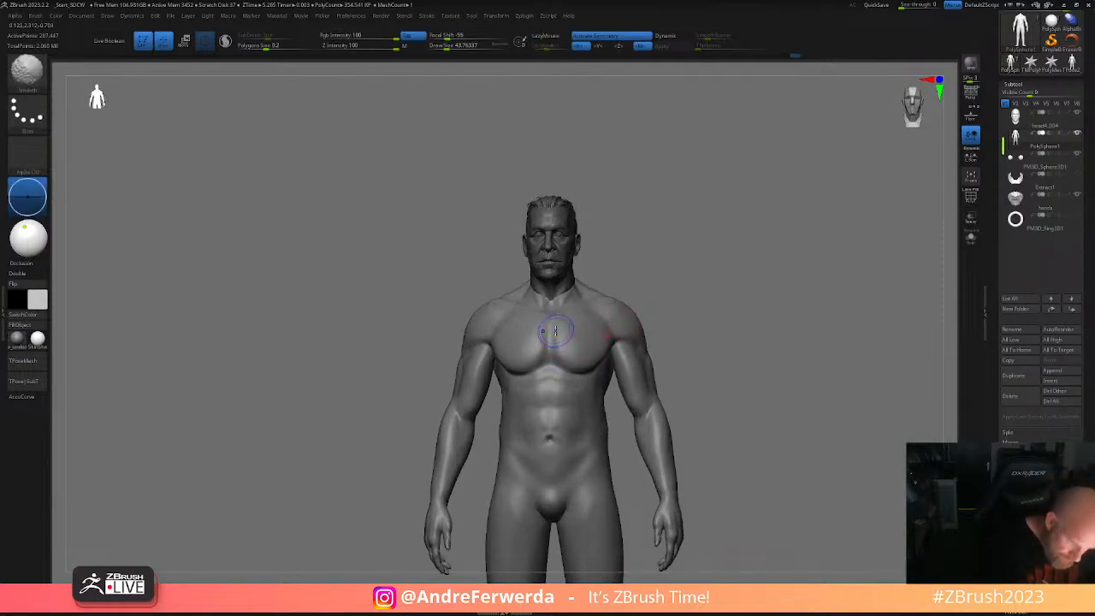
pyautogui.keyDown('shift'); pyautogui.moveTo(504, 353); pyautogui.dragTo(476, 349); pyautogui.keyUp('shift')
# - Turn Sculptris Pro on and smooth the seams where the deltoids meet the upper arms
pyautogui.keyDown('alt'); pyautogui.moveTo(707, 309); pyautogui.dragTo(692, 492); pyautogui.keyUp('alt')
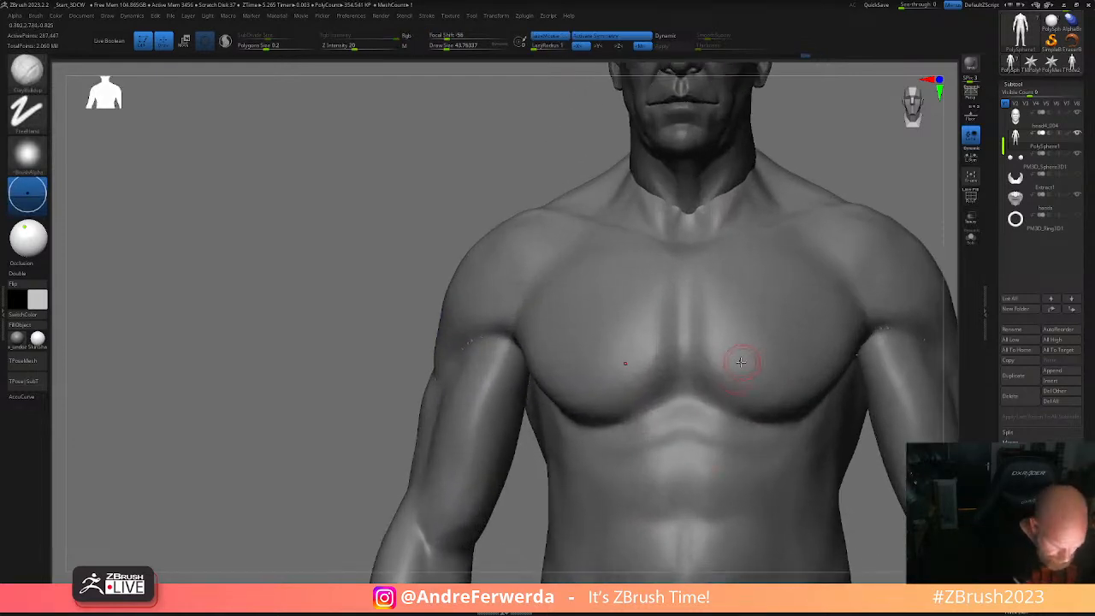
pyautogui.moveTo(527, 482); pyautogui.dragTo(561, 481)
pyautogui.press('shift')
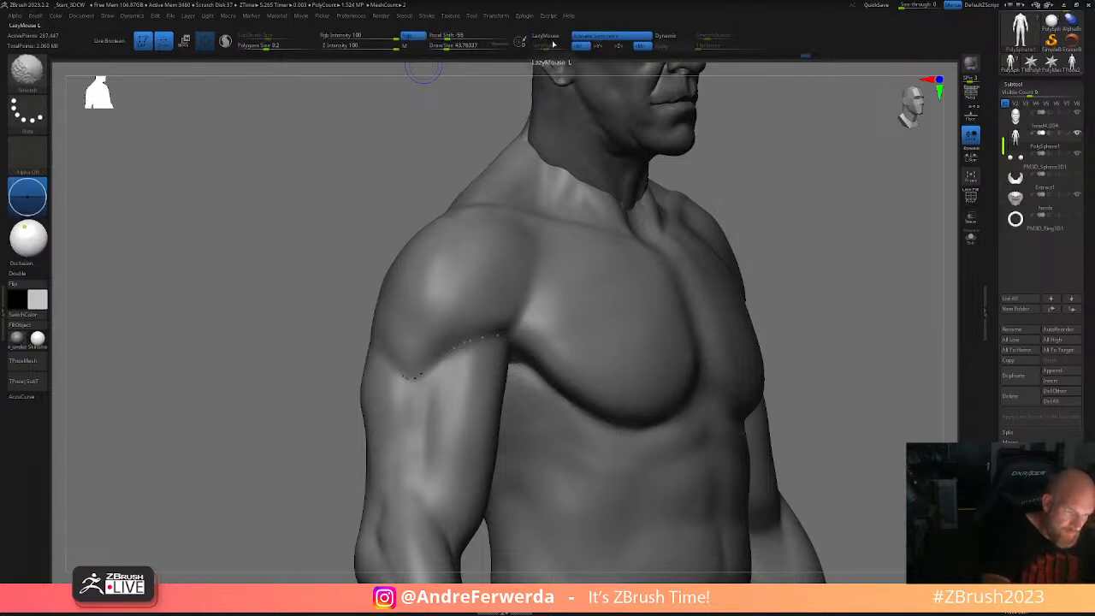
pyautogui.click(226, 40)
pyautogui.keyDown('shift'); pyautogui.moveTo(441, 364); pyautogui.dragTo(435, 370); pyautogui.keyUp('shift')
pyautogui.moveTo(839, 386)
pyautogui.mouseDown()
pyautogui.moveTo(841, 369)
pyautogui.moveTo(802, 371)
pyautogui.moveTo(830, 367)
pyautogui.moveTo(834, 299)
pyautogui.mouseUp()
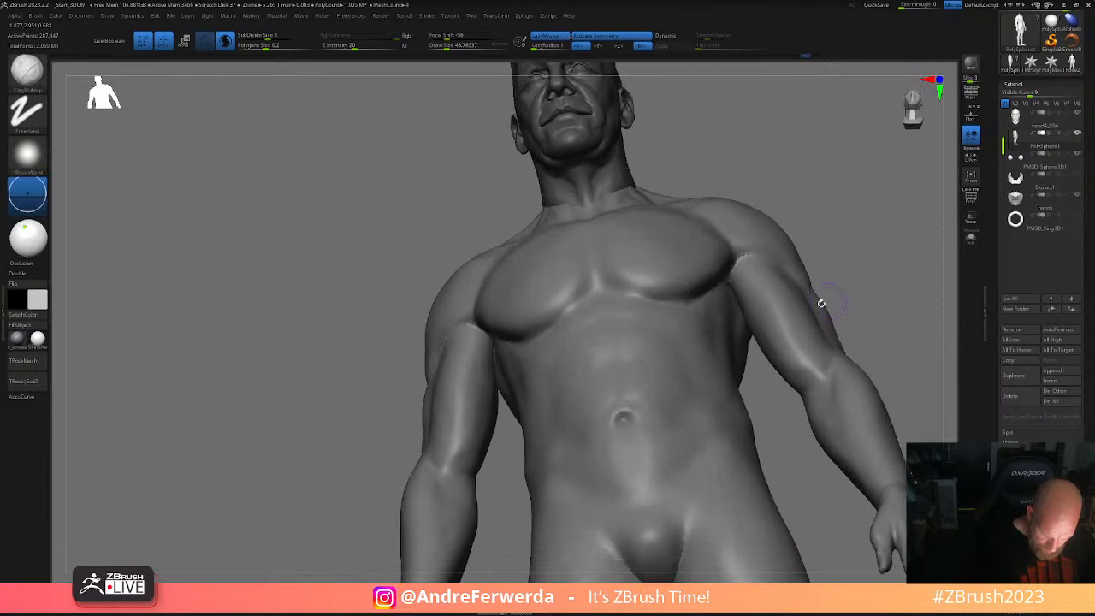
pyautogui.moveTo(819, 233); pyautogui.dragTo(816, 330)
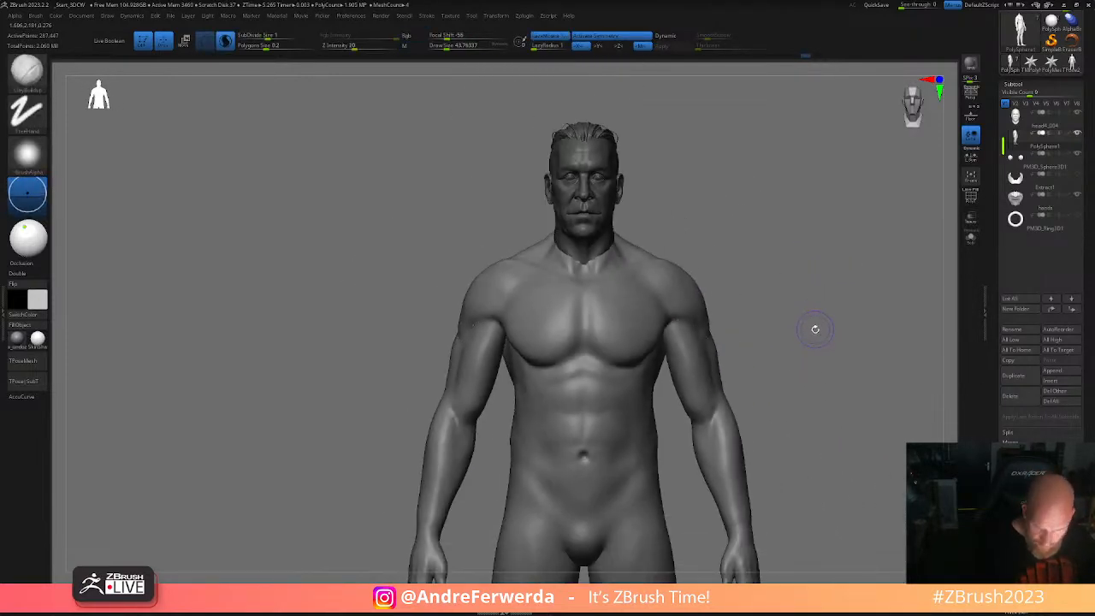
# - Open the Modify Topology settings in the body's geometry options
pyautogui.hotkey('shift', 'd')
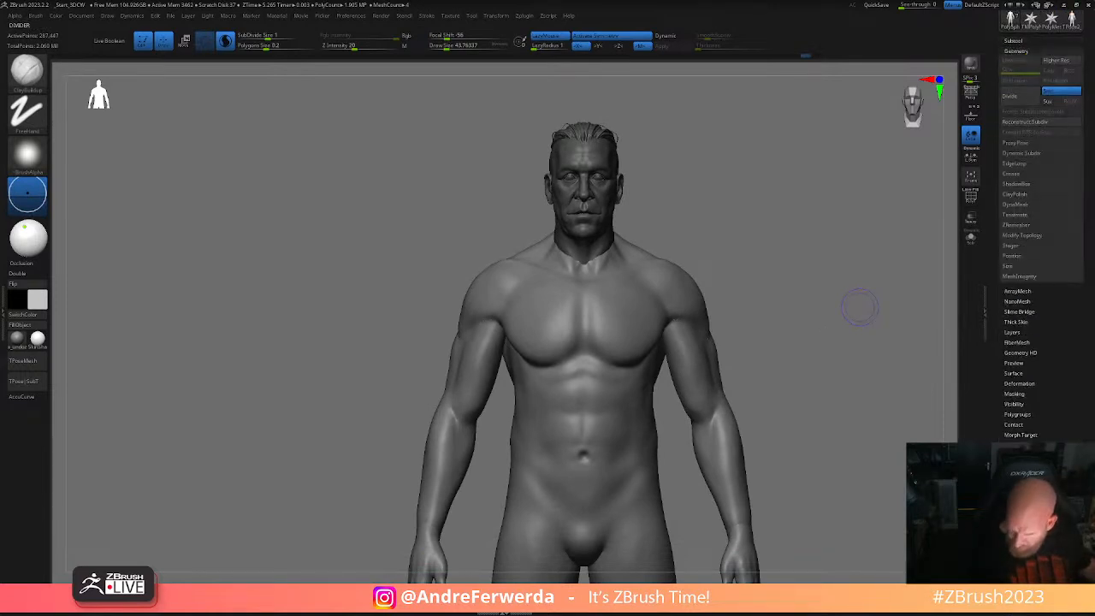
pyautogui.click(1022, 235)
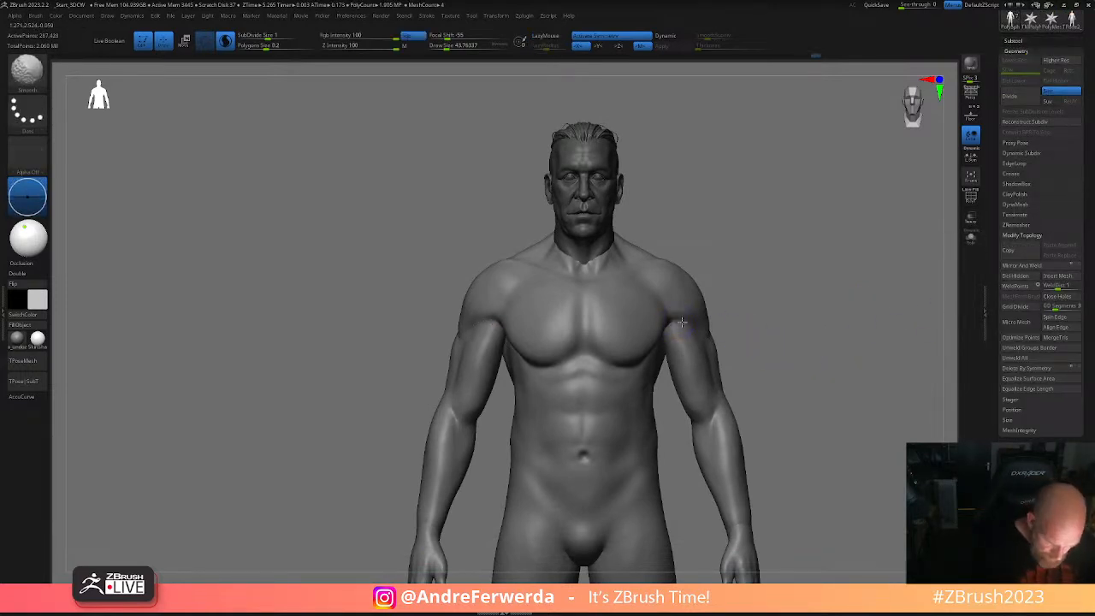
# - Smooth the seams at the backs of the shoulders and across the shoulder blades
pyautogui.moveTo(758, 327); pyautogui.dragTo(694, 324)
pyautogui.moveTo(781, 311)
pyautogui.mouseDown()
pyautogui.moveTo(750, 318)
pyautogui.moveTo(776, 294)
pyautogui.moveTo(742, 312)
pyautogui.mouseUp()
pyautogui.keyDown('alt'); pyautogui.moveTo(635, 404); pyautogui.dragTo(580, 459); pyautogui.keyUp('alt')
pyautogui.moveTo(609, 455)
pyautogui.mouseDown()
pyautogui.moveTo(574, 462)
pyautogui.moveTo(618, 419)
pyautogui.mouseUp()
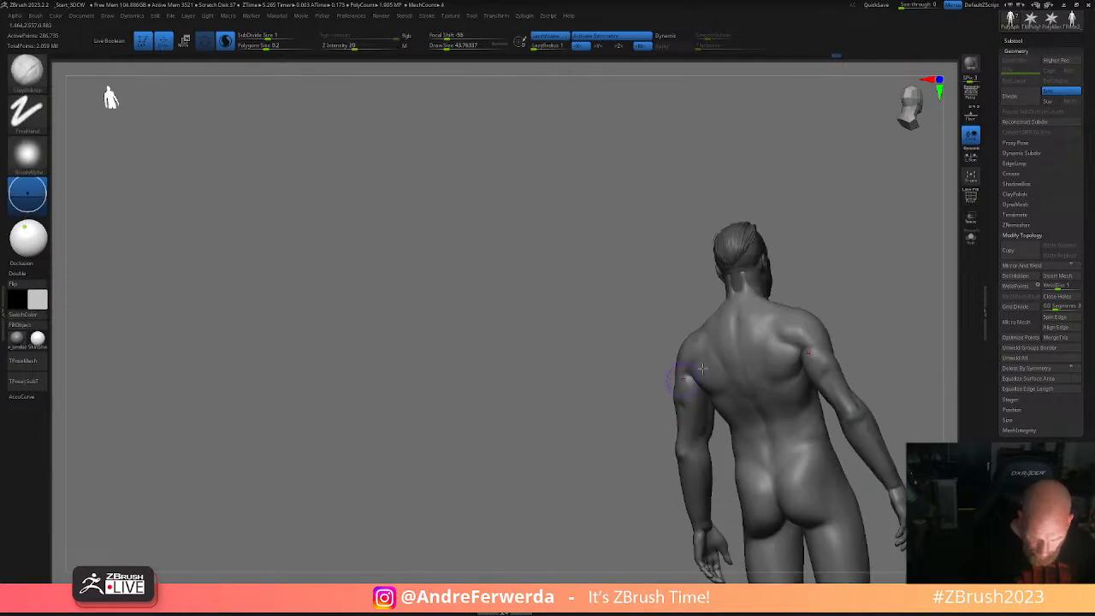
pyautogui.keyDown('shift'); pyautogui.moveTo(838, 311); pyautogui.dragTo(856, 306); pyautogui.keyUp('shift')
pyautogui.keyDown('shift'); pyautogui.moveTo(707, 332); pyautogui.dragTo(692, 340); pyautogui.keyUp('shift')
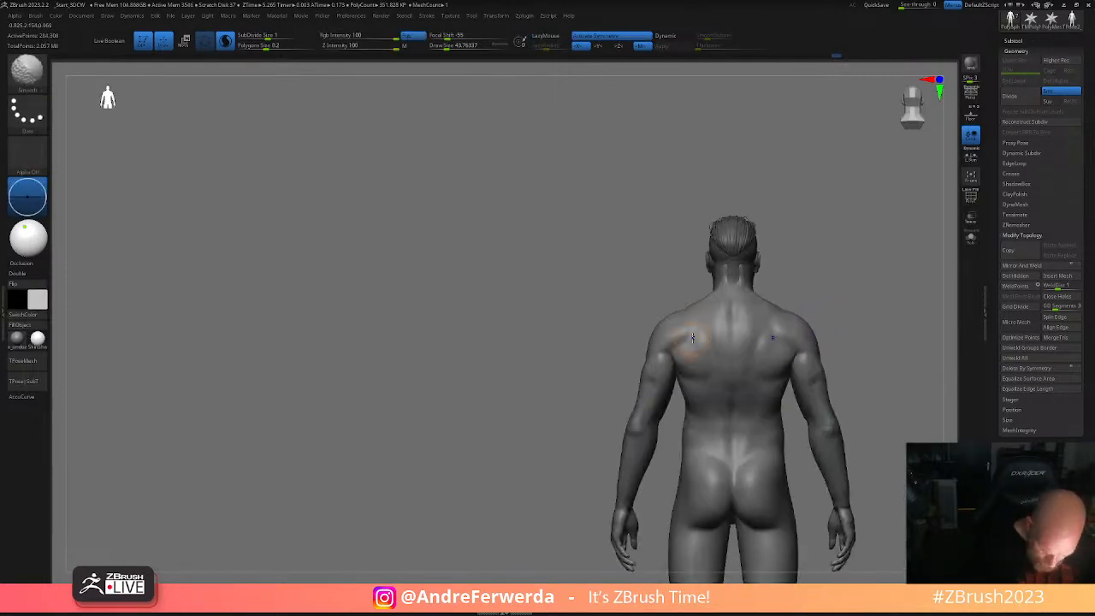
# - Turn Sculptris Pro off and refine the shoulder blades with the ClayBuildup brush at a draw size of about 54
pyautogui.press('b')
pyautogui.press('c')
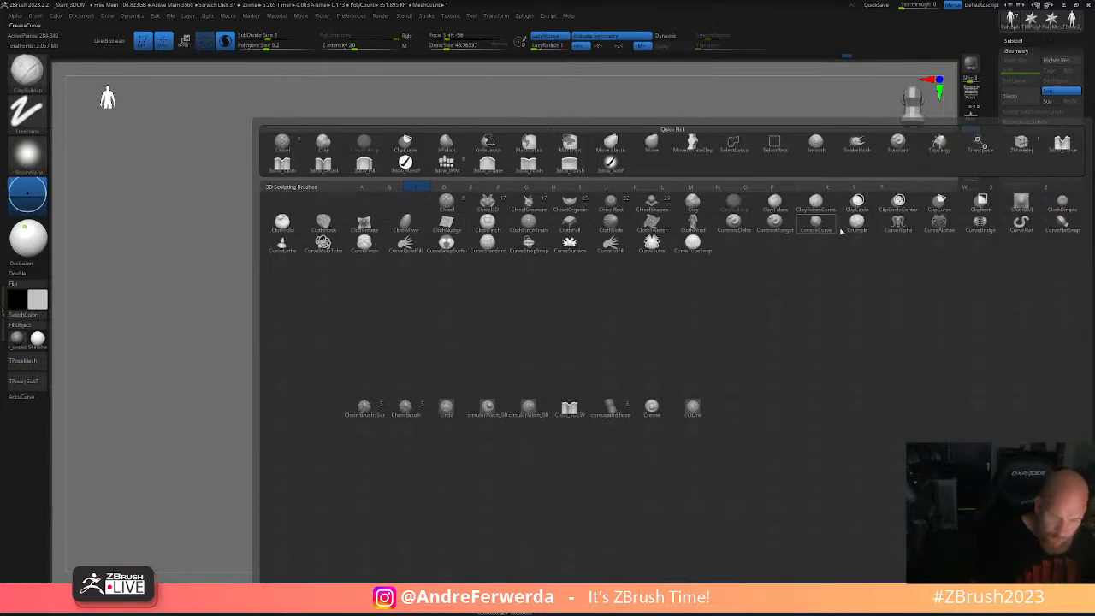
pyautogui.click(773, 205)
pyautogui.keyDown('alt'); pyautogui.moveTo(832, 264); pyautogui.dragTo(801, 275); pyautogui.keyUp('alt')
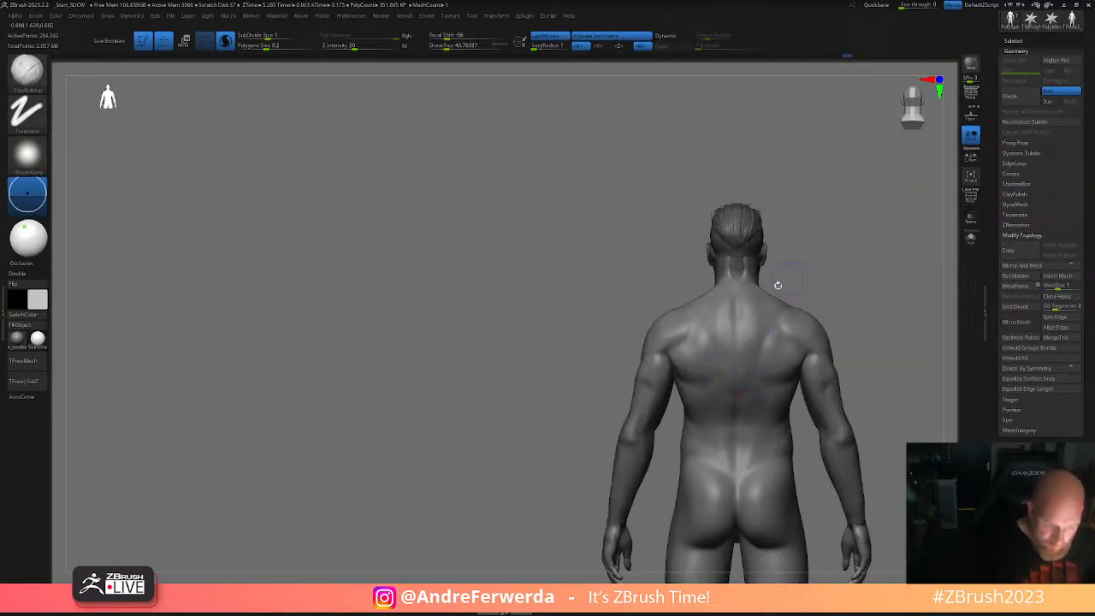
pyautogui.click(226, 41)
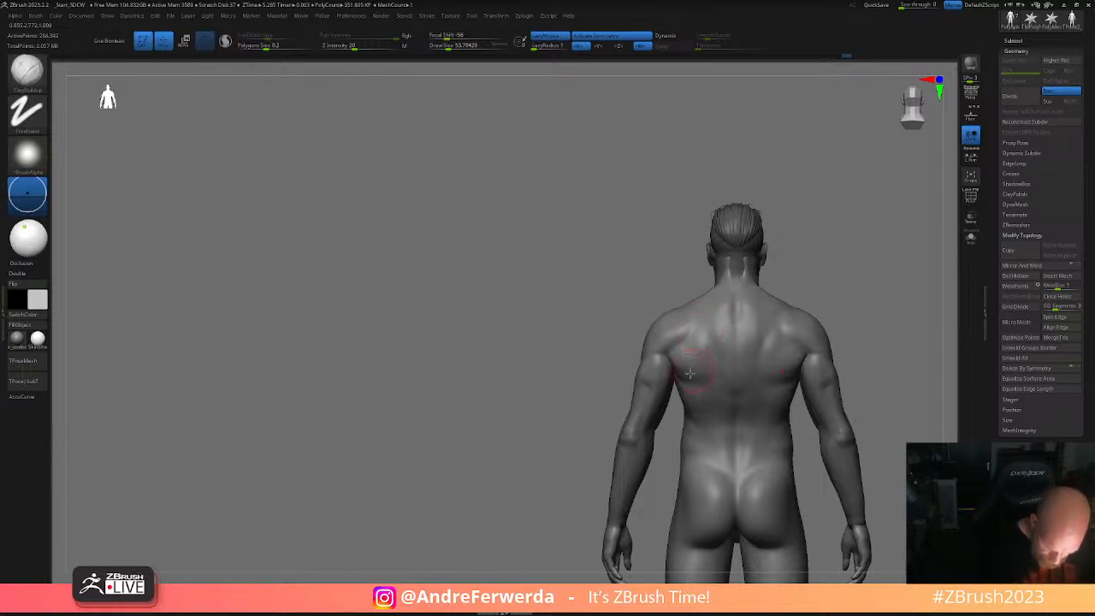
pyautogui.press('shift')
# - Smooth the lower pectorals, the upper abdomen and the outer upper arms from the front
pyautogui.keyDown('ctrl'); pyautogui.moveTo(689, 476); pyautogui.dragTo(851, 329, button='right'); pyautogui.keyUp('ctrl')
pyautogui.moveTo(731, 355)
pyautogui.keyDown('ctrl'); pyautogui.mouseDown(button='right')
pyautogui.moveTo(743, 371)
pyautogui.moveTo(723, 393)
pyautogui.moveTo(736, 347)
pyautogui.mouseUp(button='right'); pyautogui.keyUp('ctrl')
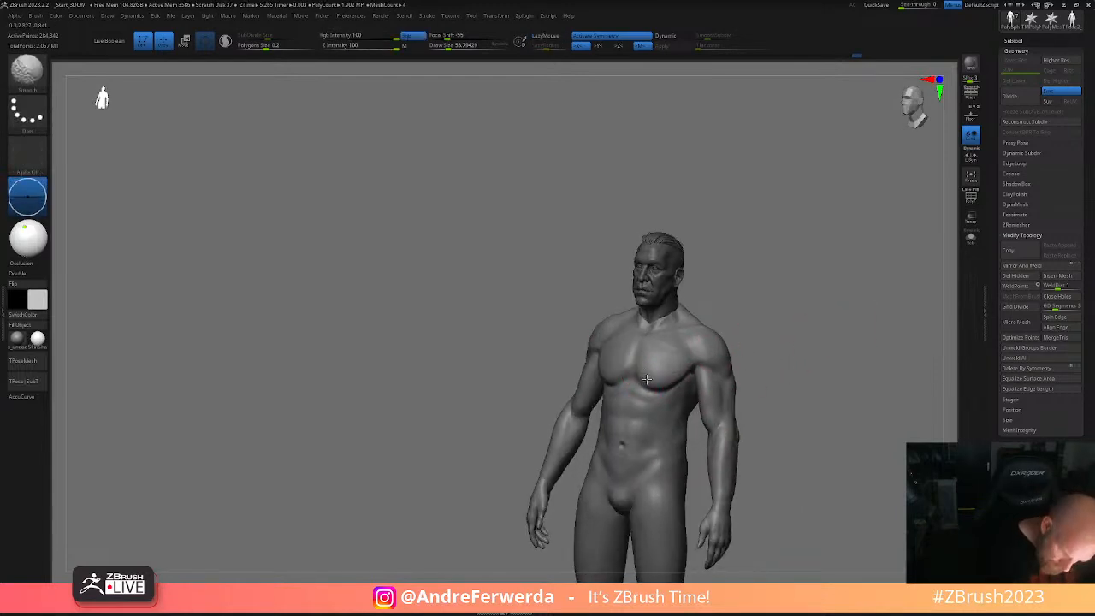
pyautogui.keyDown('shift'); pyautogui.moveTo(644, 377); pyautogui.dragTo(640, 392, button='right'); pyautogui.keyUp('shift')
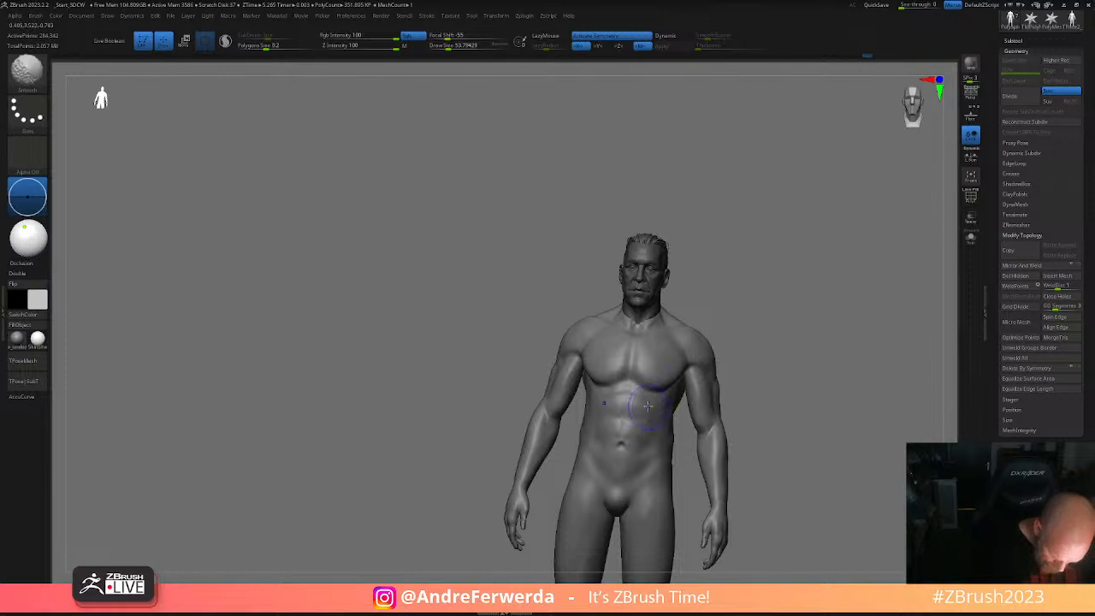
pyautogui.moveTo(703, 366); pyautogui.dragTo(761, 360, button='right')
pyautogui.moveTo(599, 403)
pyautogui.keyDown('shift'); pyautogui.mouseDown()
pyautogui.moveTo(603, 443)
pyautogui.moveTo(650, 375)
pyautogui.mouseUp(); pyautogui.keyUp('shift')
pyautogui.moveTo(747, 387)
pyautogui.mouseDown(button='right')
pyautogui.moveTo(750, 367)
pyautogui.moveTo(733, 379)
pyautogui.mouseUp(button='right')
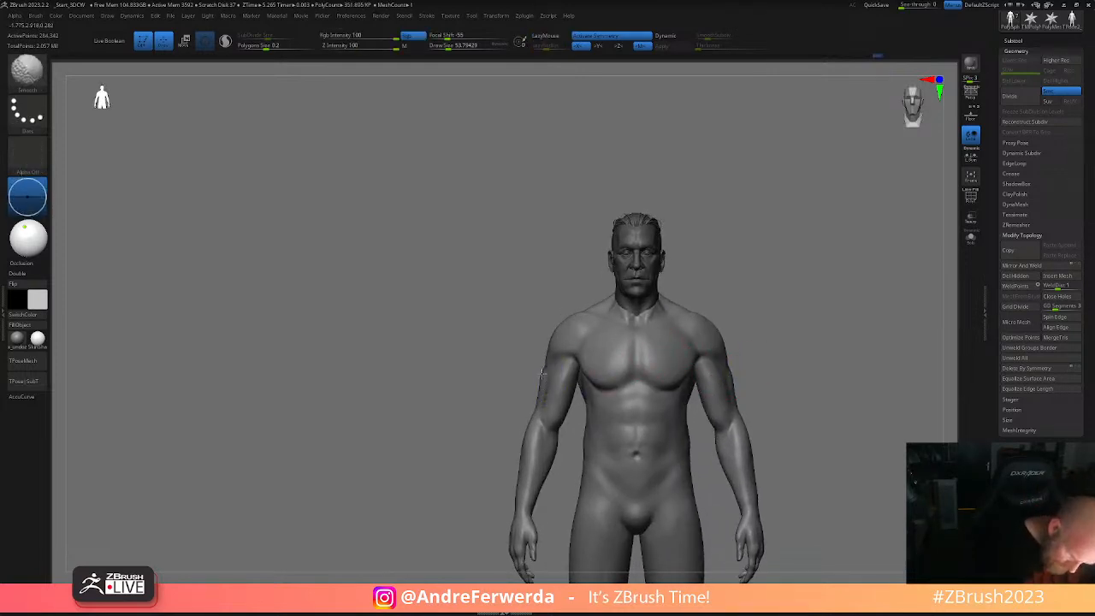
pyautogui.keyDown('ctrl'); pyautogui.moveTo(760, 385); pyautogui.dragTo(772, 342, button='right'); pyautogui.keyUp('ctrl')
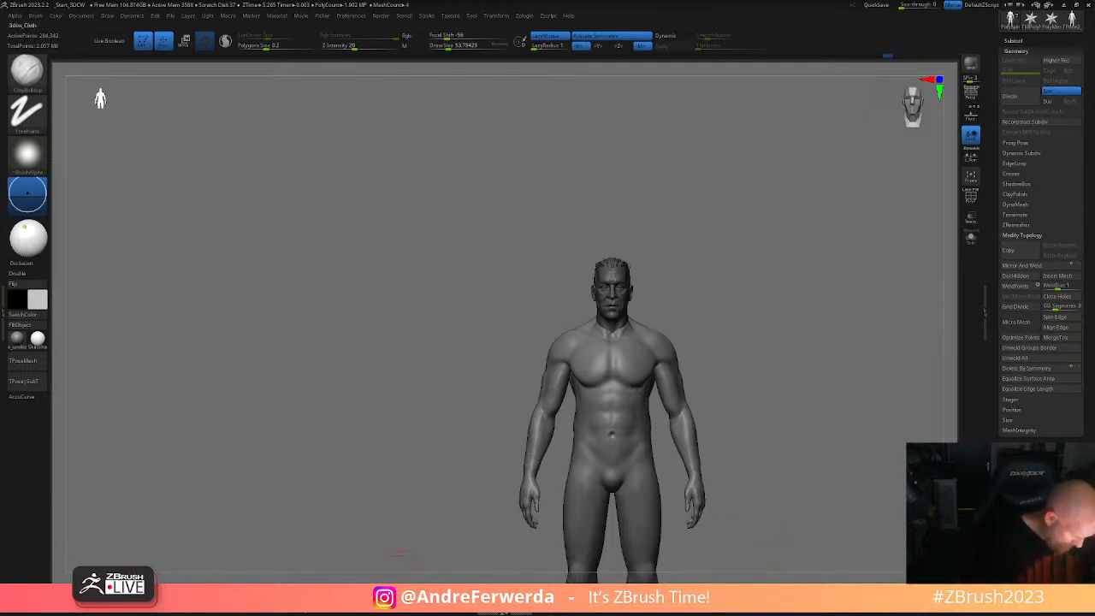
# - Even out the chest, shoulders and waist with the fill brush at Z Intensity 10, using draw sizes of about 54 and 49
pyautogui.click(332, 611)
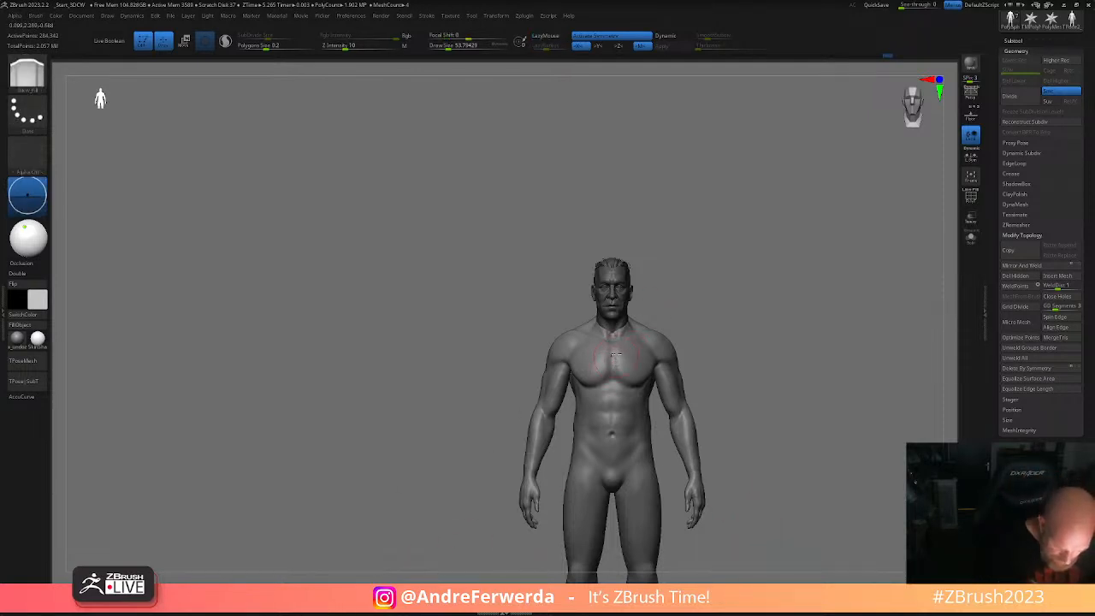
pyautogui.moveTo(620, 363); pyautogui.dragTo(659, 364, button='right')
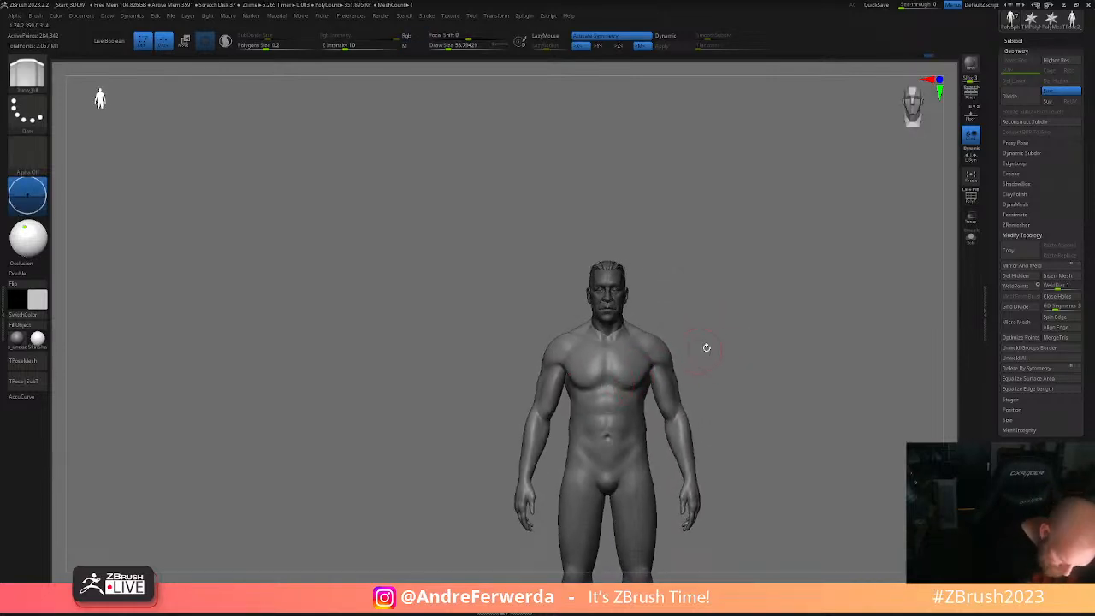
pyautogui.moveTo(694, 352); pyautogui.dragTo(669, 361, button='right')
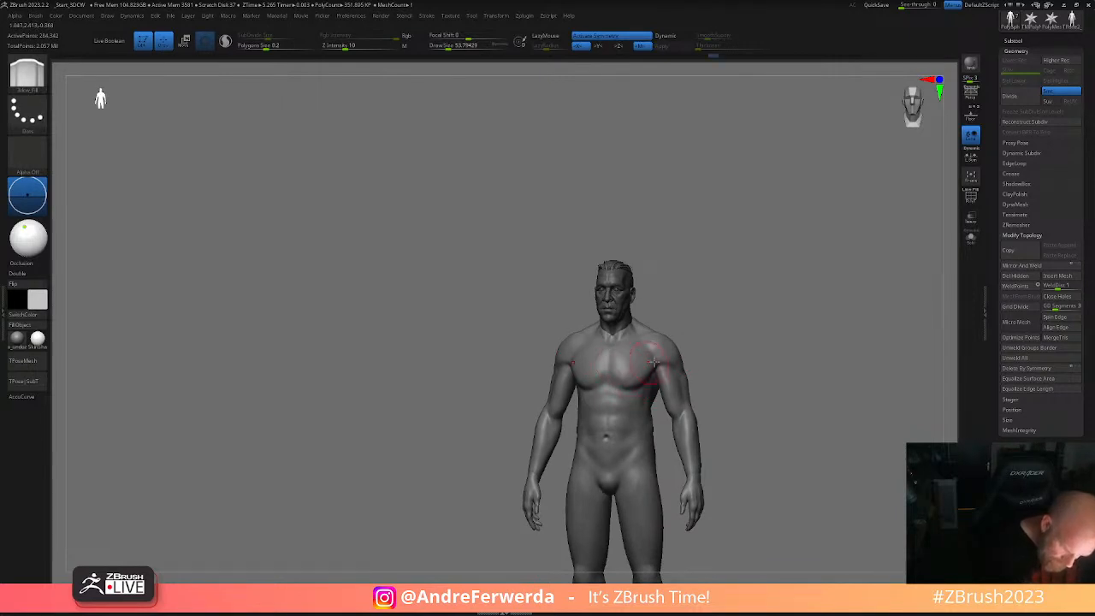
pyautogui.keyDown('alt'); pyautogui.moveTo(693, 356); pyautogui.dragTo(686, 322, button='right'); pyautogui.keyUp('alt')
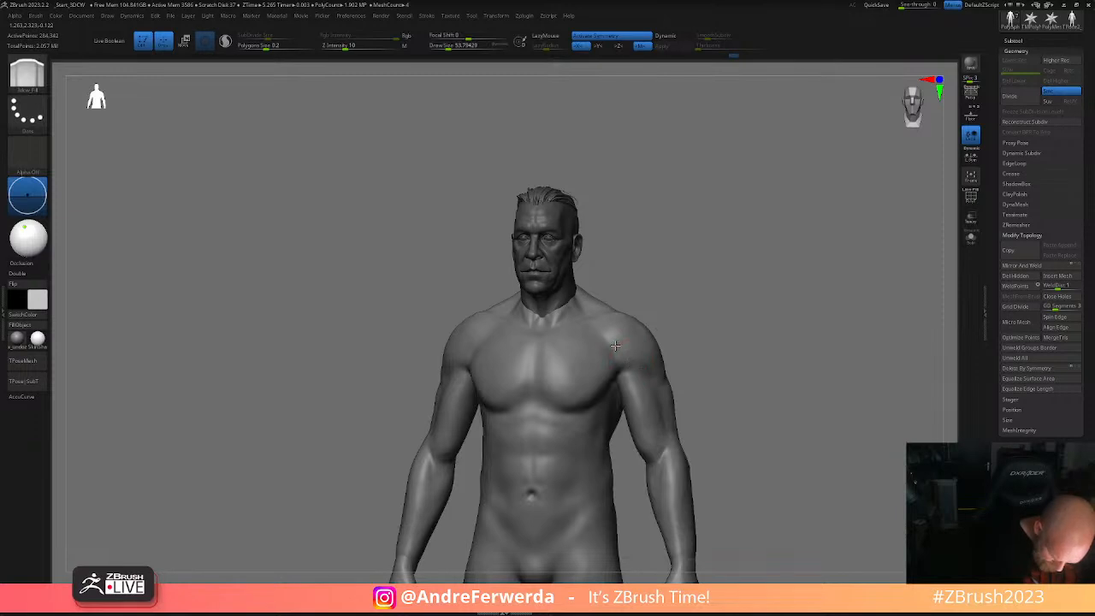
pyautogui.moveTo(640, 365); pyautogui.dragTo(724, 331, button='right')
pyautogui.moveTo(629, 287); pyautogui.dragTo(708, 303, button='right')
pyautogui.hotkey('shift', 'f')
pyautogui.hotkey('shift', 'f')
pyautogui.keyDown('alt'); pyautogui.moveTo(713, 354); pyautogui.dragTo(694, 302, button='right'); pyautogui.keyUp('alt')
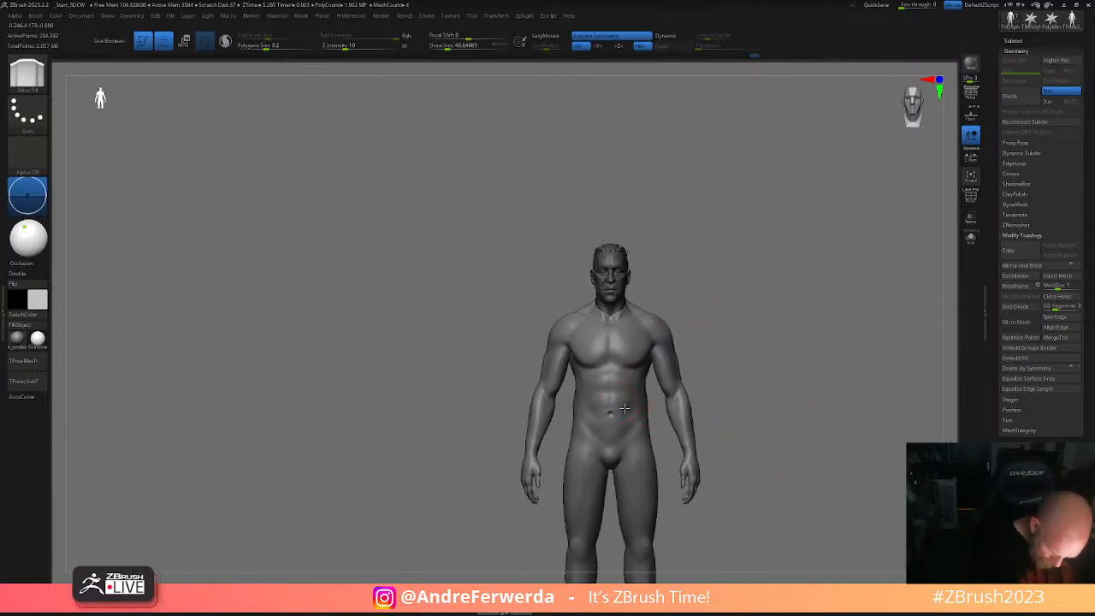
pyautogui.moveTo(628, 414); pyautogui.dragTo(661, 396)
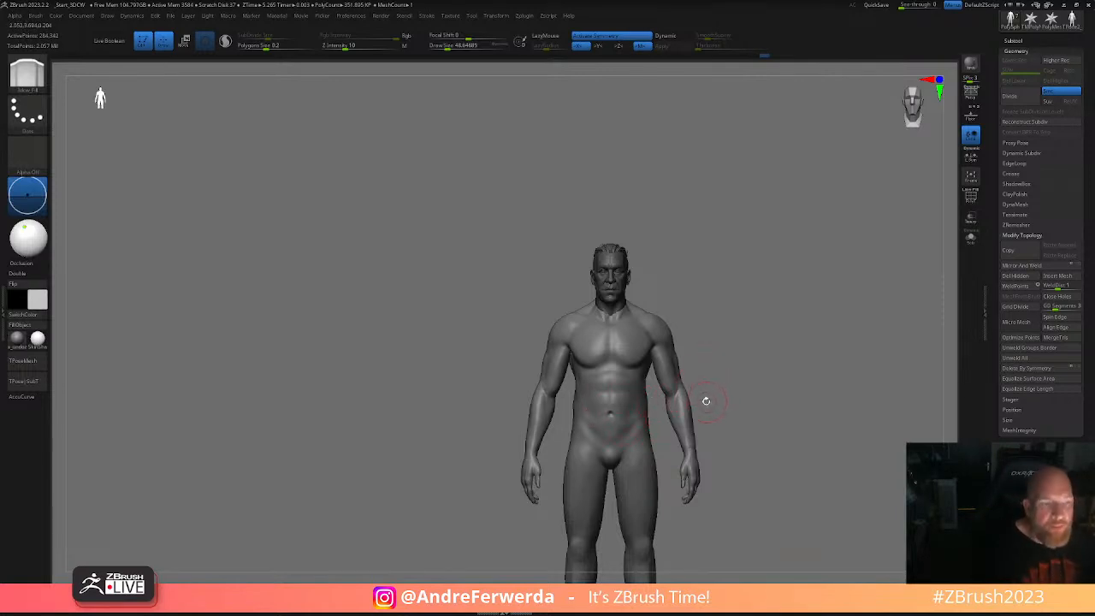
# - Build up the chest and abdomen with the ClayBuildup brush at draw sizes of about 33 and 56, and smooth the abdomen
pyautogui.press('b')
pyautogui.press('c')
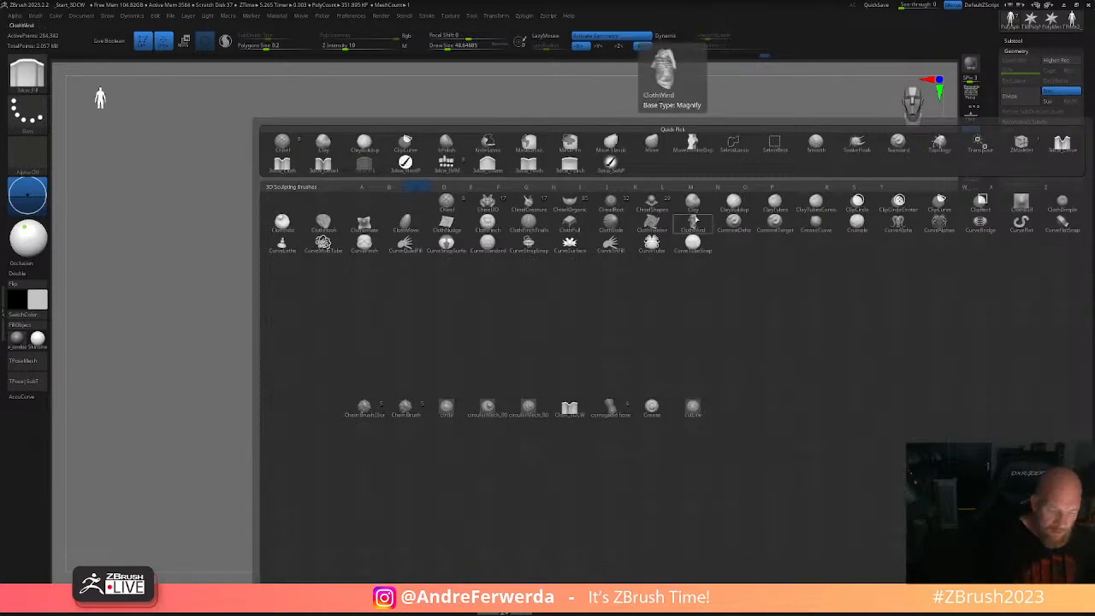
pyautogui.click(727, 211)
pyautogui.keyDown('alt'); pyautogui.moveTo(762, 293); pyautogui.dragTo(755, 318); pyautogui.keyUp('alt')
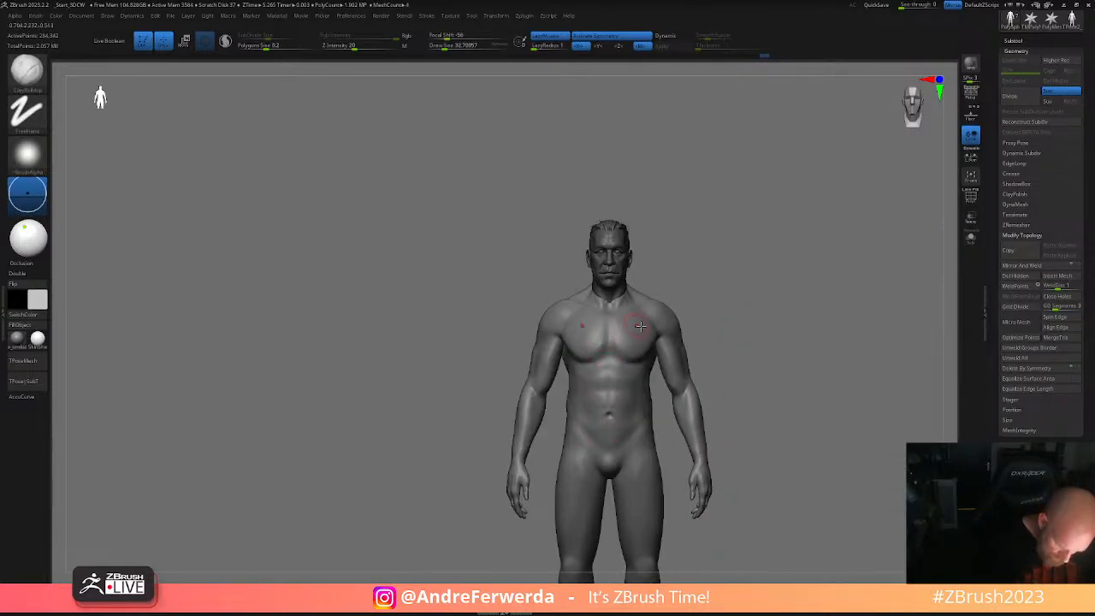
pyautogui.moveTo(619, 346); pyautogui.dragTo(626, 324)
pyautogui.moveTo(717, 278)
pyautogui.keyDown('alt'); pyautogui.mouseDown()
pyautogui.moveTo(718, 296)
pyautogui.moveTo(735, 279)
pyautogui.mouseUp(); pyautogui.keyUp('alt')
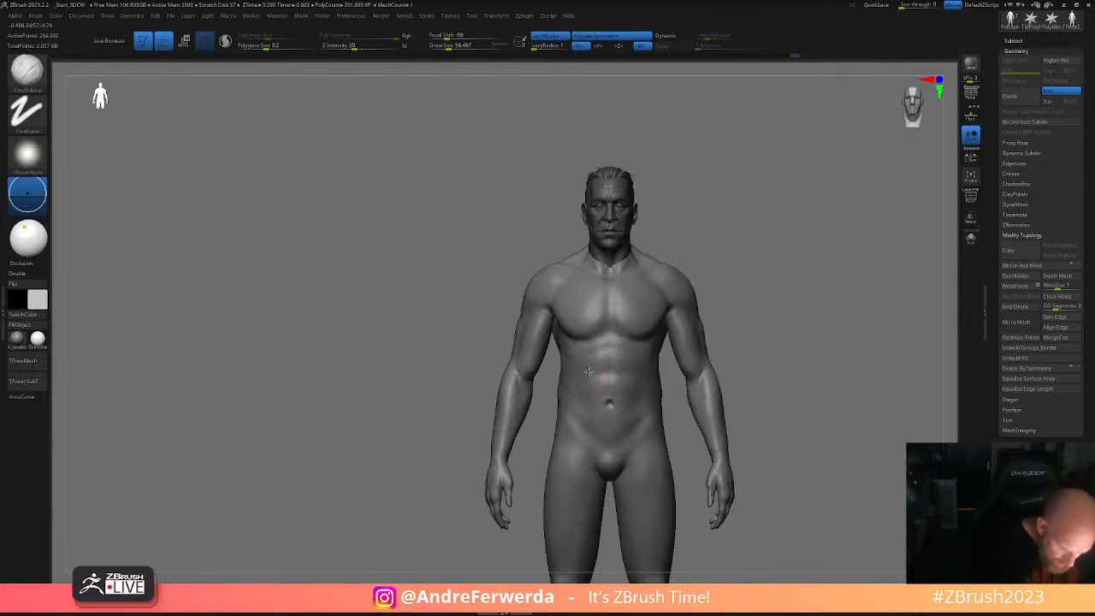
pyautogui.press('shift')
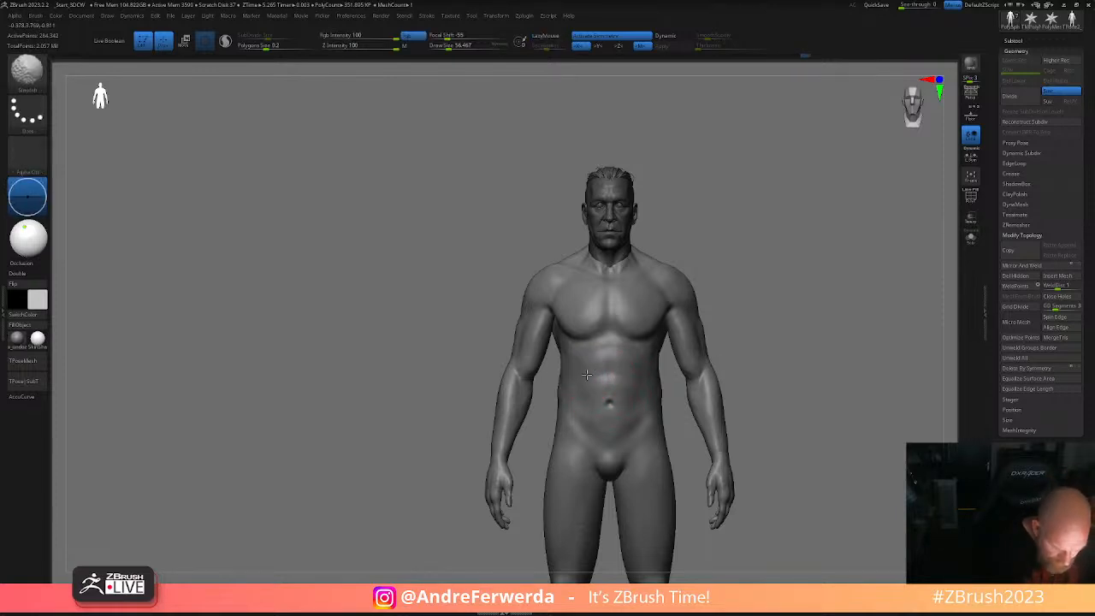
pyautogui.press('s')
# - Try to reshape the navel with a ClayBuildup stroke at a draw size of about 26
pyautogui.moveTo(751, 342)
pyautogui.keyDown('alt'); pyautogui.mouseDown()
pyautogui.moveTo(779, 342)
pyautogui.moveTo(824, 375)
pyautogui.moveTo(826, 341)
pyautogui.mouseUp(); pyautogui.keyUp('alt')
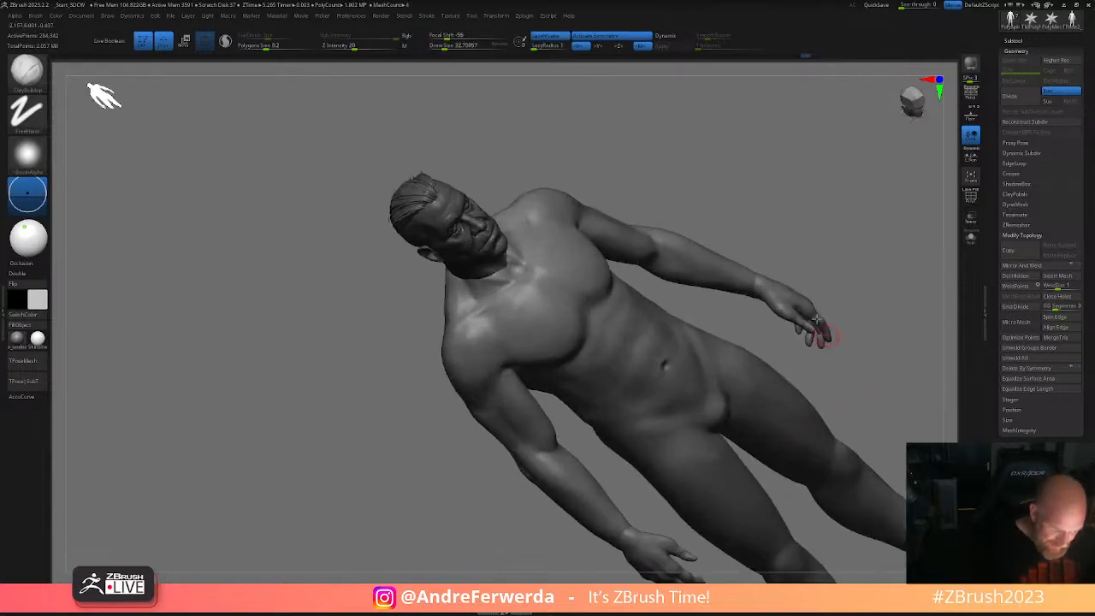
pyautogui.moveTo(804, 293); pyautogui.dragTo(802, 258)
pyautogui.press('space')
pyautogui.moveTo(720, 366); pyautogui.dragTo(714, 366)
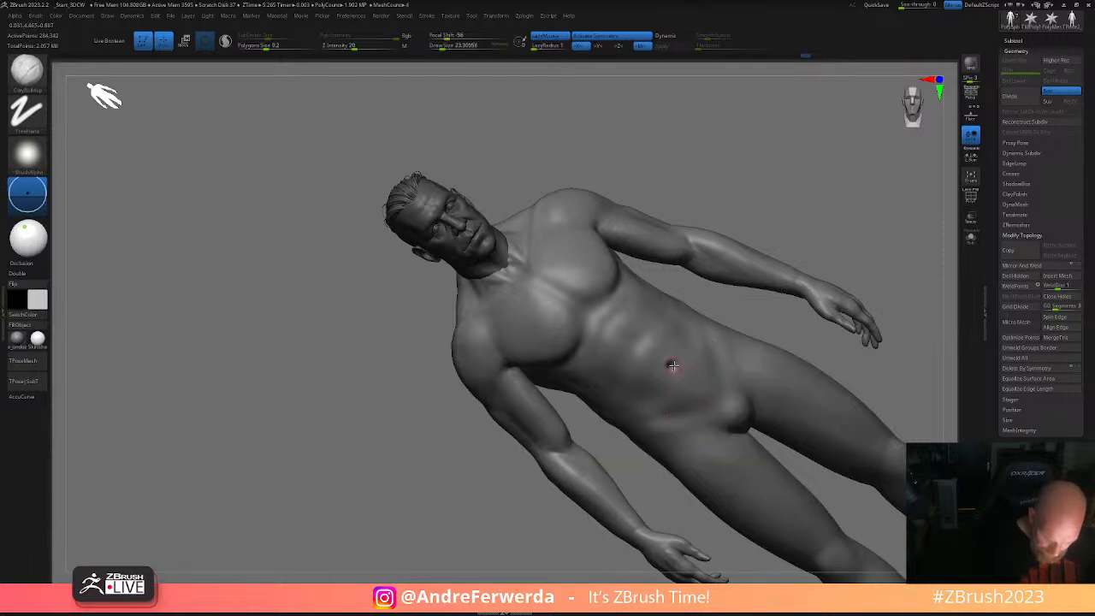
pyautogui.press('s')
pyautogui.click(675, 365)
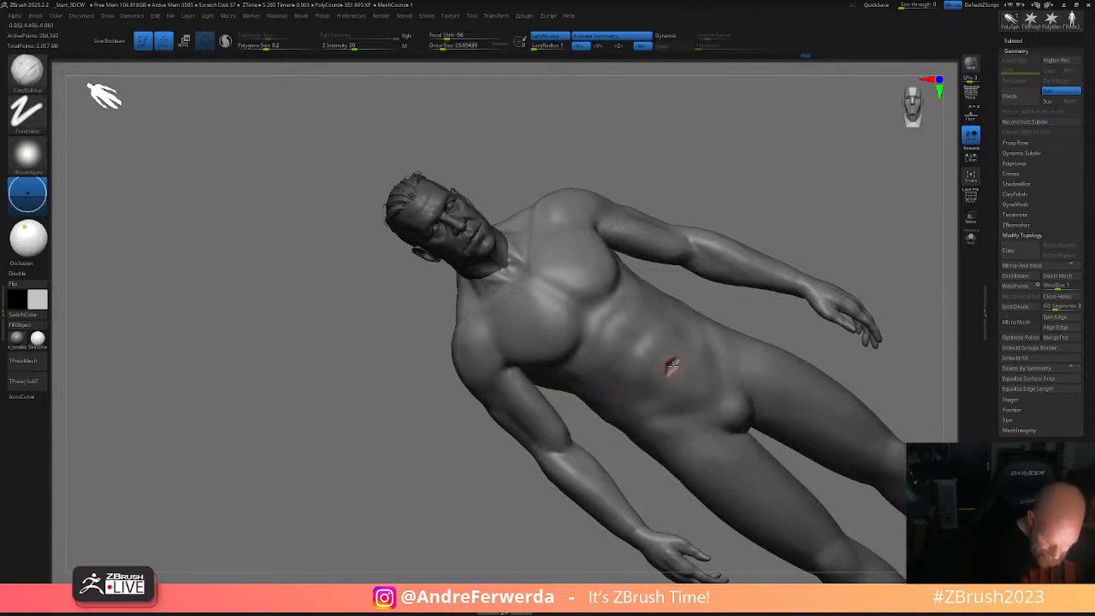
pyautogui.moveTo(674, 366); pyautogui.dragTo(672, 373)
pyautogui.hotkey('ctrl', 'z')
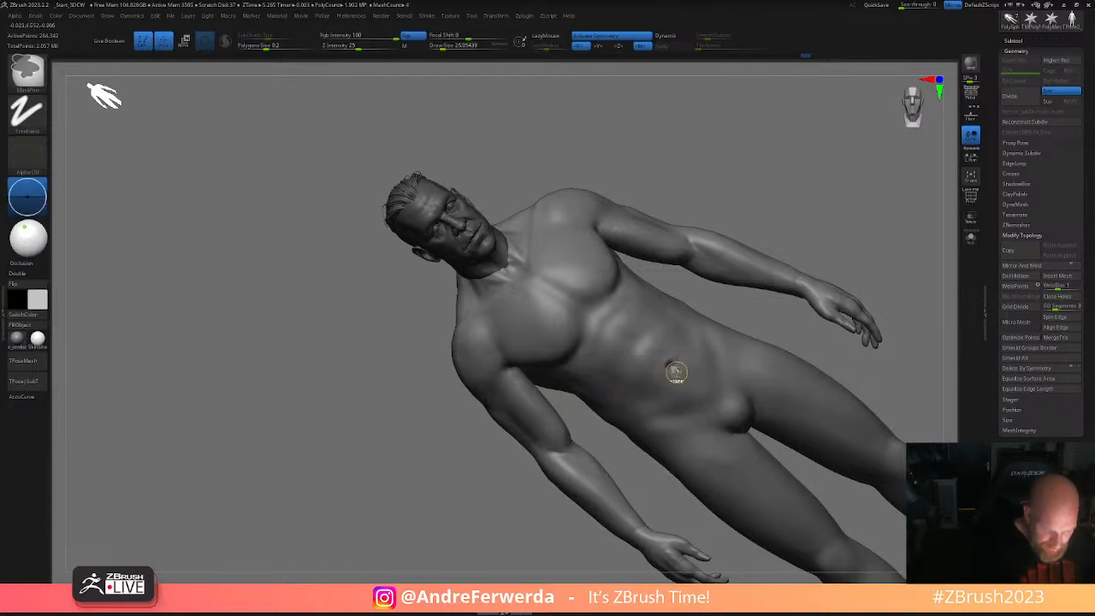
# - Rework the navel with ClayBuildup, and switch to the DamStandard brush at a draw size of about 51
pyautogui.press('s')
pyautogui.click(671, 366)
pyautogui.press('b')
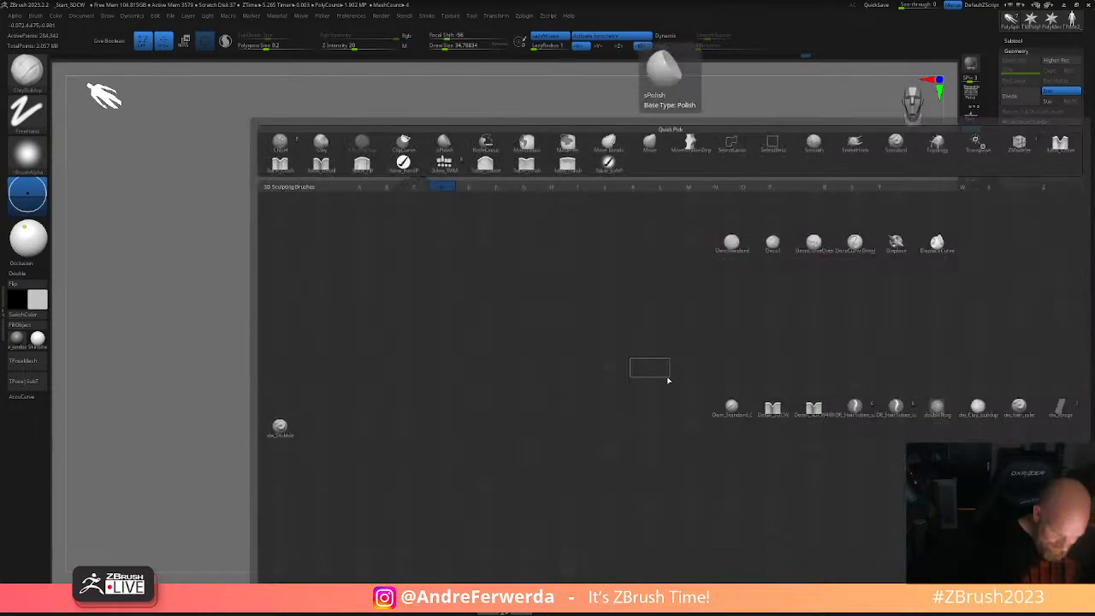
pyautogui.press('b')
pyautogui.press('d')
pyautogui.press('s')
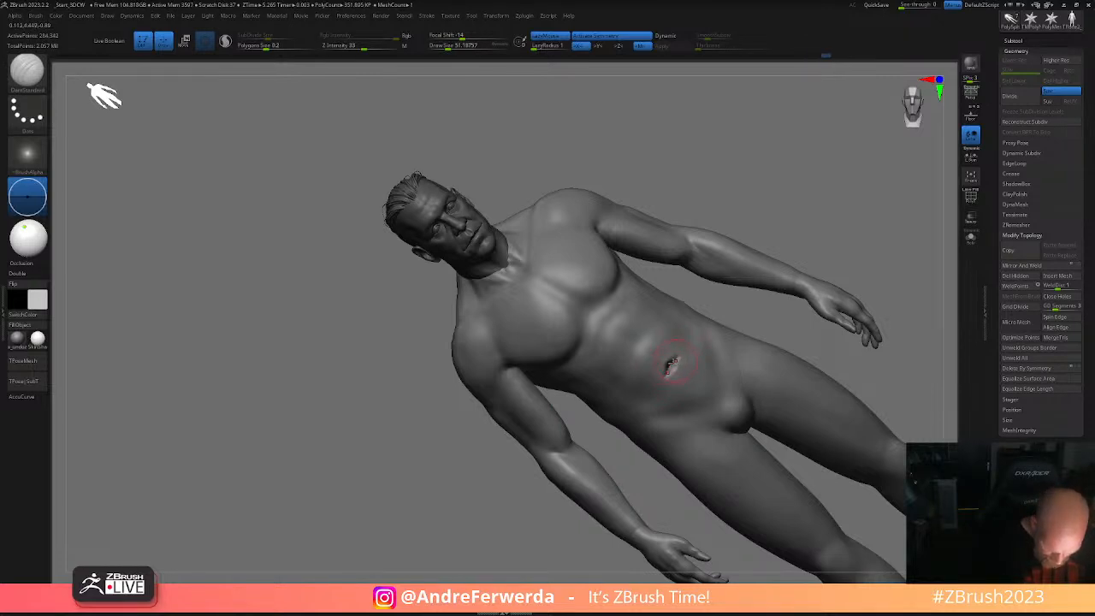
# - Return to the ClayBuildup brush and refine and smooth the navel's rim at a draw size of about 51
pyautogui.press('b')
pyautogui.press('c')
pyautogui.click(708, 208)
pyautogui.press('b')
pyautogui.press('c')
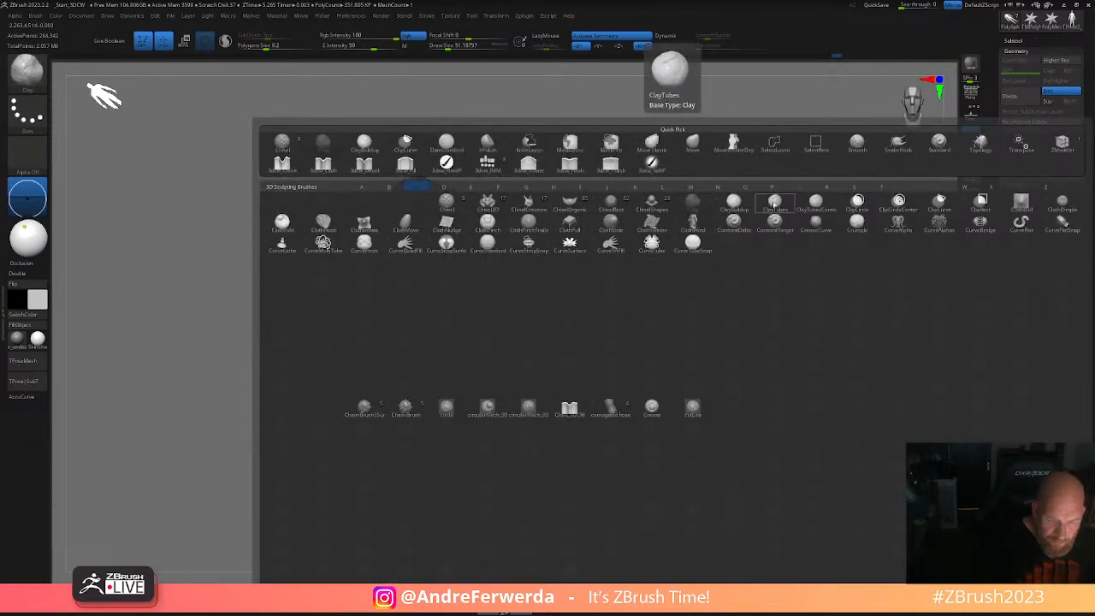
pyautogui.press('b')
pyautogui.press('b')
pyautogui.press('c')
pyautogui.press('b')
pyautogui.moveTo(752, 199)
pyautogui.mouseDown()
pyautogui.moveTo(795, 183)
pyautogui.moveTo(758, 188)
pyautogui.mouseUp()
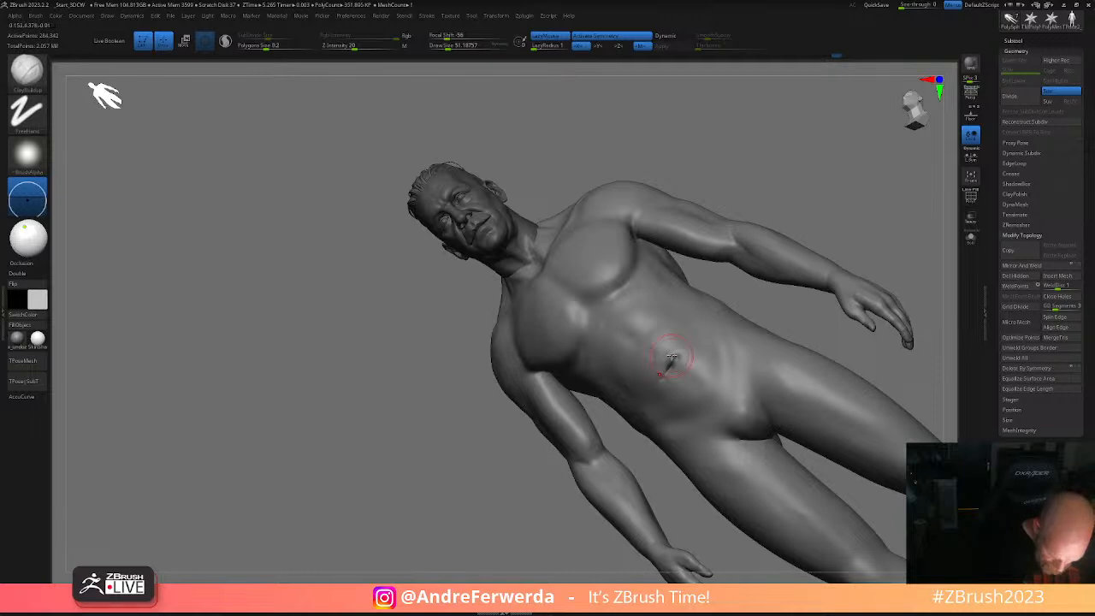
pyautogui.press('shift')
# - Smooth the upper abdomen below the pectorals from the front
pyautogui.moveTo(796, 184)
pyautogui.keyDown('alt'); pyautogui.mouseDown()
pyautogui.moveTo(820, 356)
pyautogui.moveTo(819, 220)
pyautogui.mouseUp(); pyautogui.keyUp('alt')
pyautogui.moveTo(862, 257); pyautogui.dragTo(859, 318)
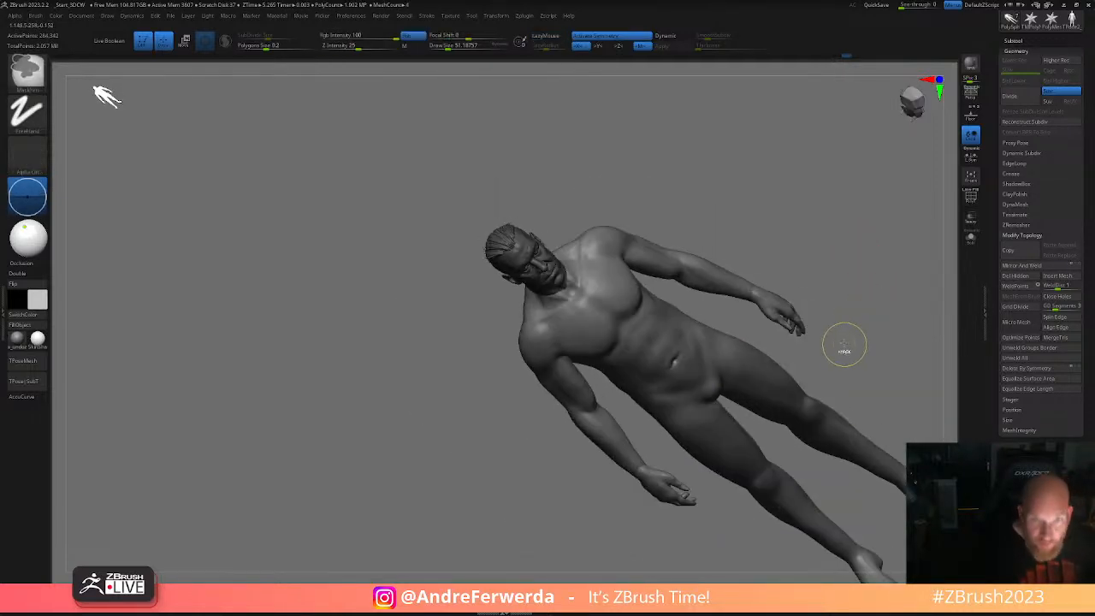
pyautogui.hotkey('ctrl', 'shift')
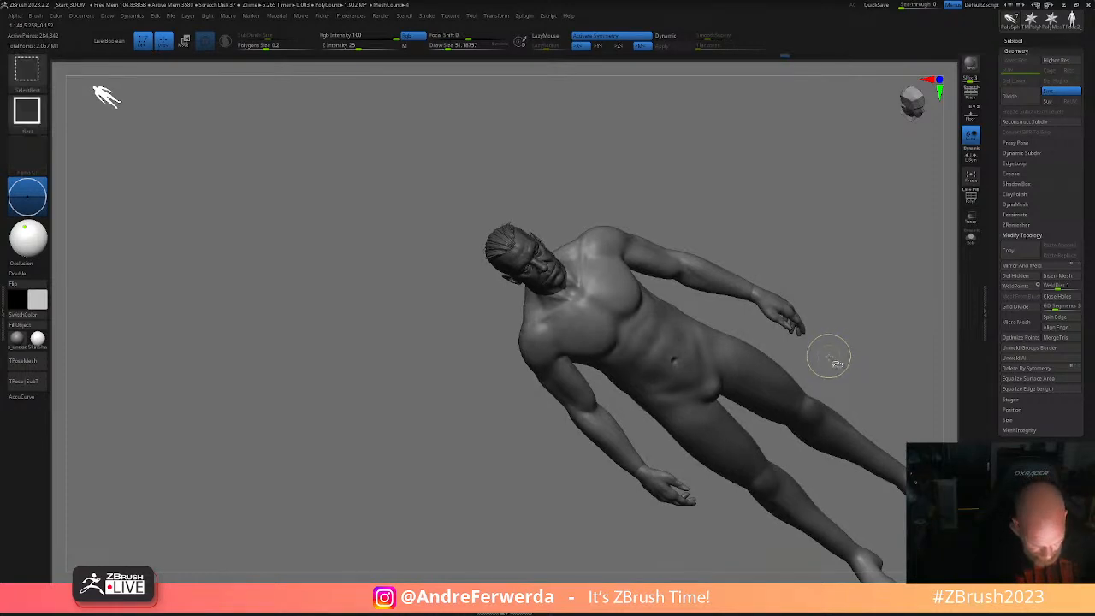
pyautogui.moveTo(828, 355)
pyautogui.mouseDown()
pyautogui.moveTo(850, 340)
pyautogui.moveTo(747, 313)
pyautogui.moveTo(663, 315)
pyautogui.moveTo(679, 305)
pyautogui.mouseUp()
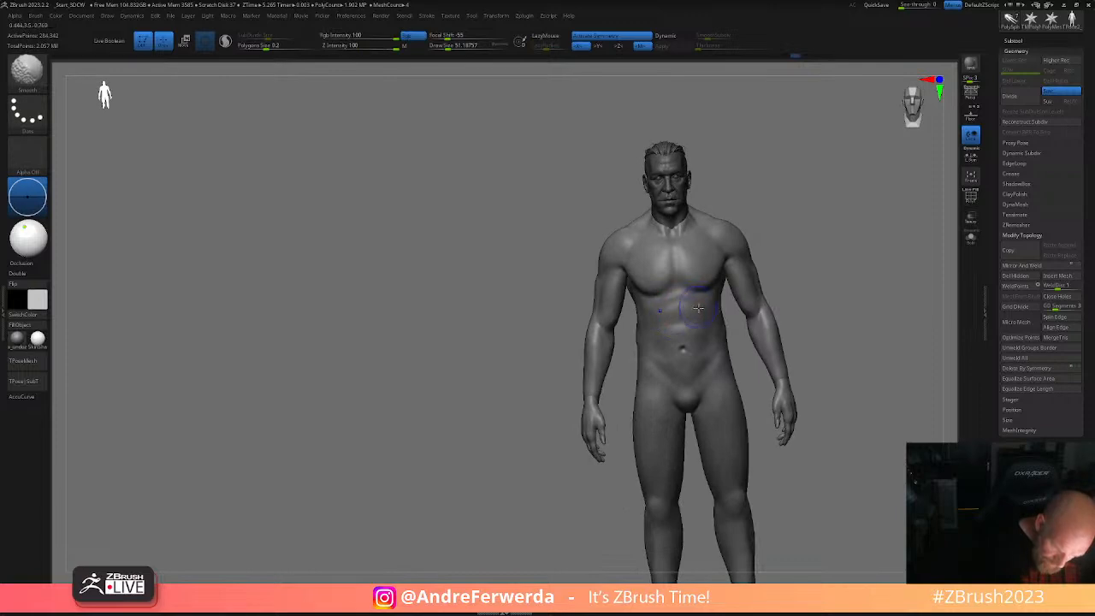
pyautogui.moveTo(821, 294)
pyautogui.keyDown('alt'); pyautogui.mouseDown()
pyautogui.moveTo(742, 348)
pyautogui.moveTo(733, 330)
pyautogui.mouseUp(); pyautogui.keyUp('alt')
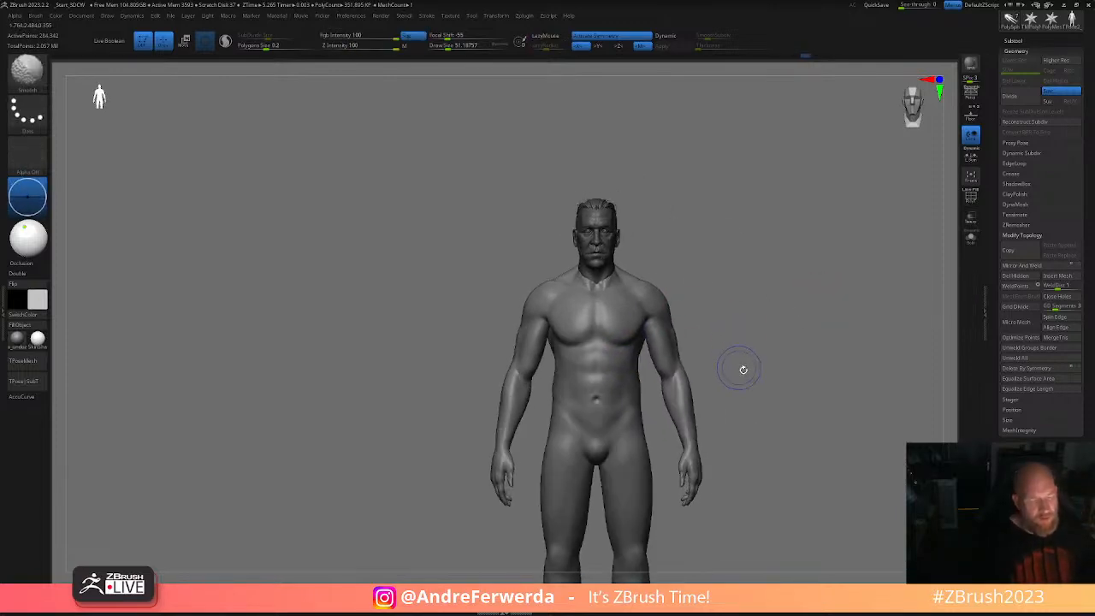
pyautogui.moveTo(727, 289)
pyautogui.keyDown('alt'); pyautogui.mouseDown()
pyautogui.moveTo(655, 323)
pyautogui.moveTo(719, 281)
pyautogui.moveTo(723, 201)
pyautogui.mouseUp(); pyautogui.keyUp('alt')
# - Build up the lower abdomen and hips with a larger ClayBuildup brush, and smooth the transition into the upper thighs
pyautogui.press('s')
pyautogui.moveTo(617, 375); pyautogui.dragTo(623, 375)
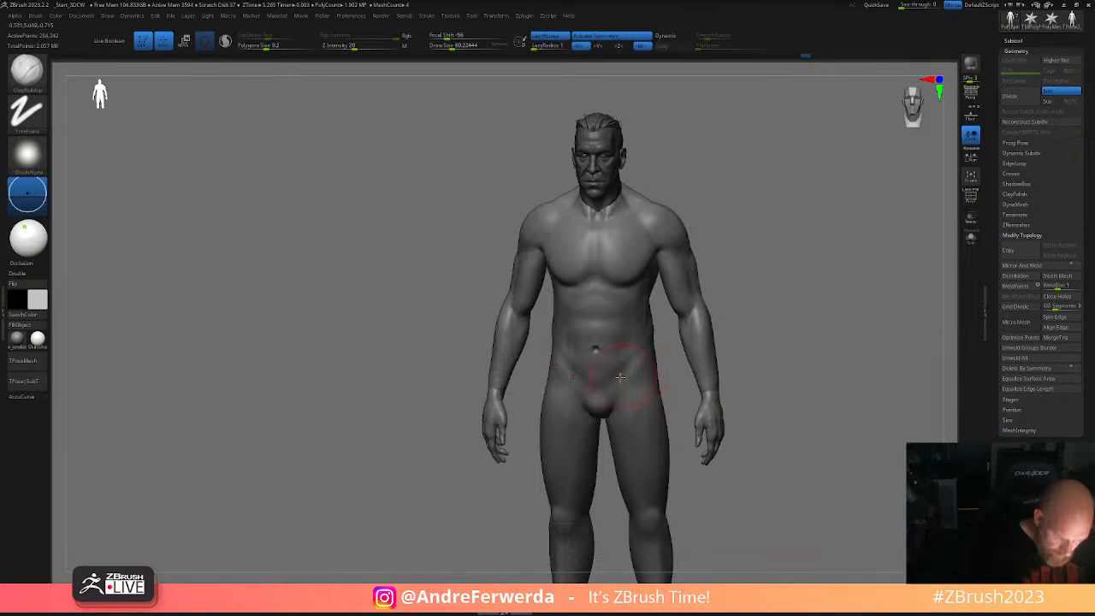
pyautogui.keyDown('alt'); pyautogui.moveTo(765, 272); pyautogui.dragTo(726, 347); pyautogui.keyUp('alt')
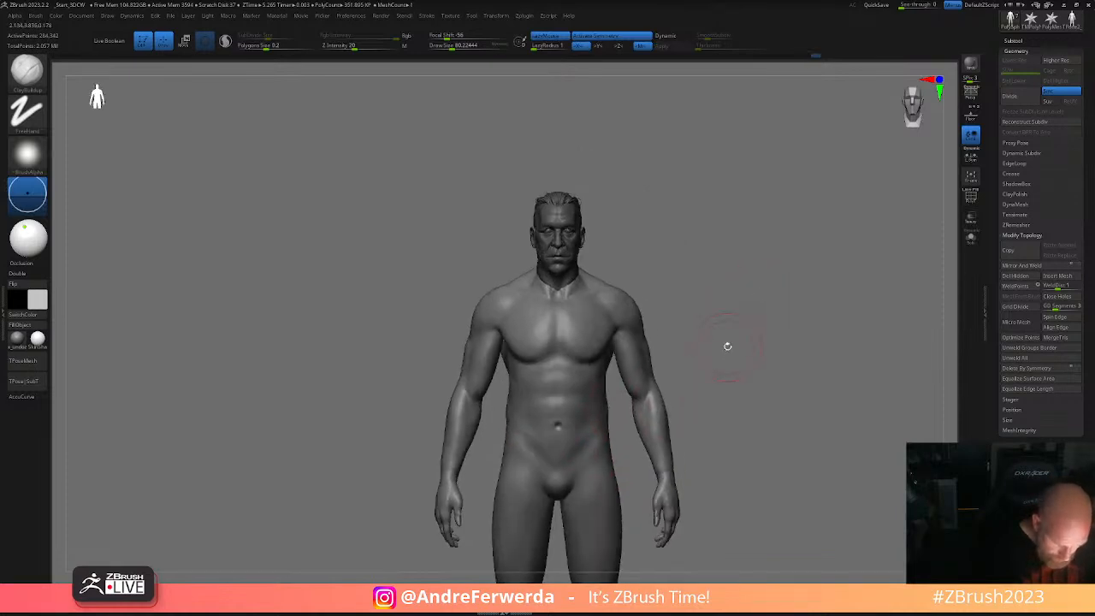
pyautogui.moveTo(671, 314); pyautogui.dragTo(686, 290)
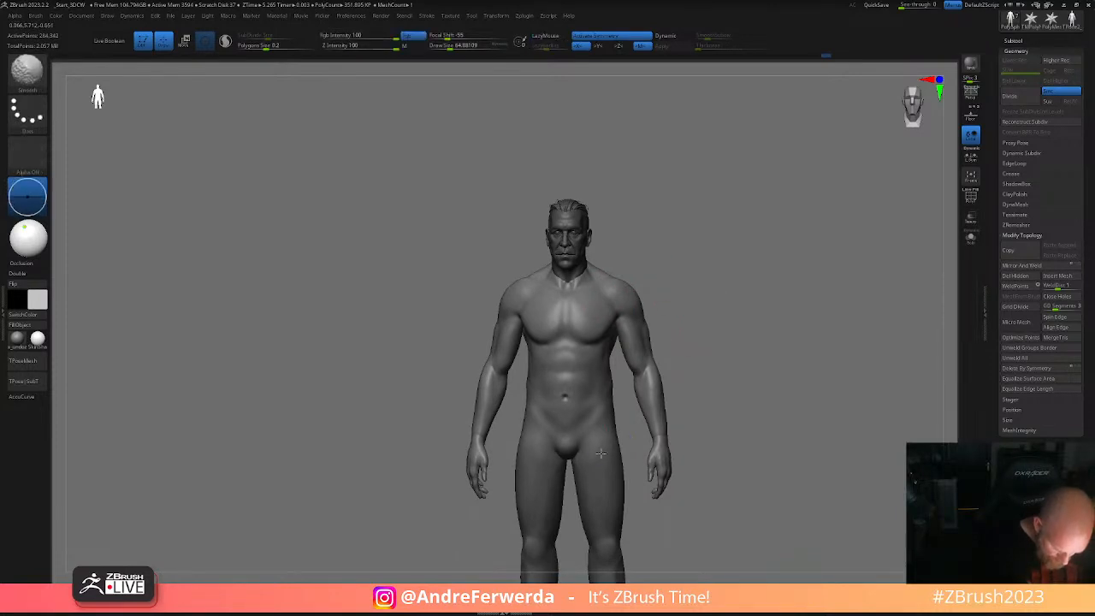
pyautogui.moveTo(624, 452)
pyautogui.mouseDown()
pyautogui.moveTo(733, 403)
pyautogui.moveTo(741, 362)
pyautogui.moveTo(732, 403)
pyautogui.mouseUp()
# - Inspect the polygon wireframe, and smooth the front of the shoulder and the lower edge of the pectorals
pyautogui.moveTo(581, 229)
pyautogui.mouseDown()
pyautogui.moveTo(696, 189)
pyautogui.moveTo(722, 259)
pyautogui.moveTo(628, 288)
pyautogui.moveTo(713, 210)
pyautogui.moveTo(695, 239)
pyautogui.moveTo(751, 281)
pyautogui.moveTo(723, 342)
pyautogui.mouseUp()
pyautogui.hotkey('shift', 'f')
pyautogui.hotkey('shift', 'f')
pyautogui.press('space')
pyautogui.hotkey('shift', 'f')
pyautogui.hotkey('shift', 'f')
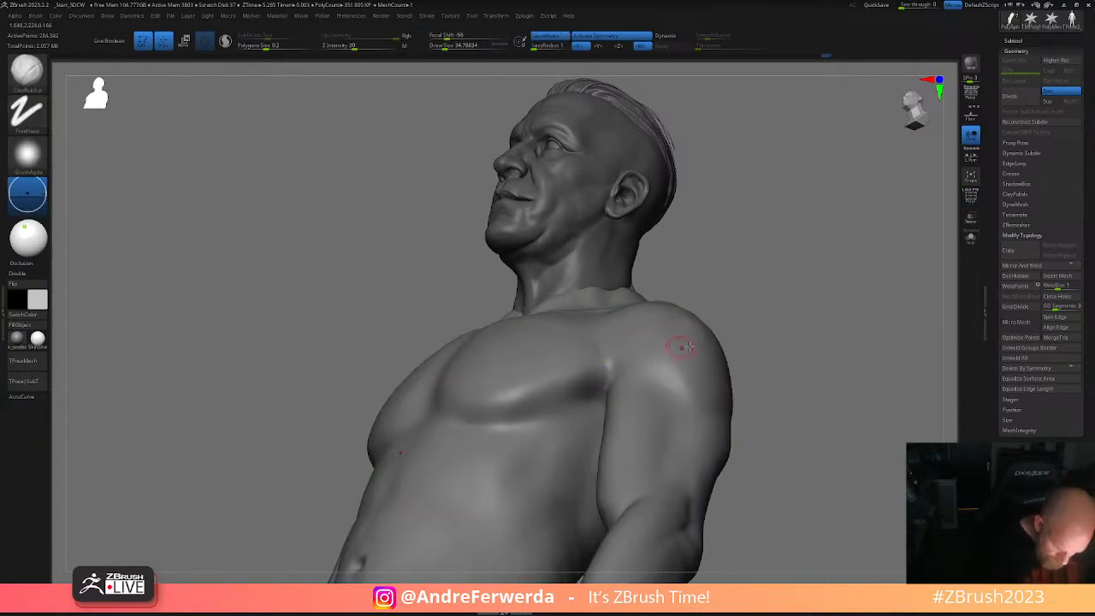
pyautogui.keyDown('shift'); pyautogui.moveTo(674, 376); pyautogui.dragTo(674, 380); pyautogui.keyUp('shift')
pyautogui.moveTo(738, 336); pyautogui.dragTo(762, 330)
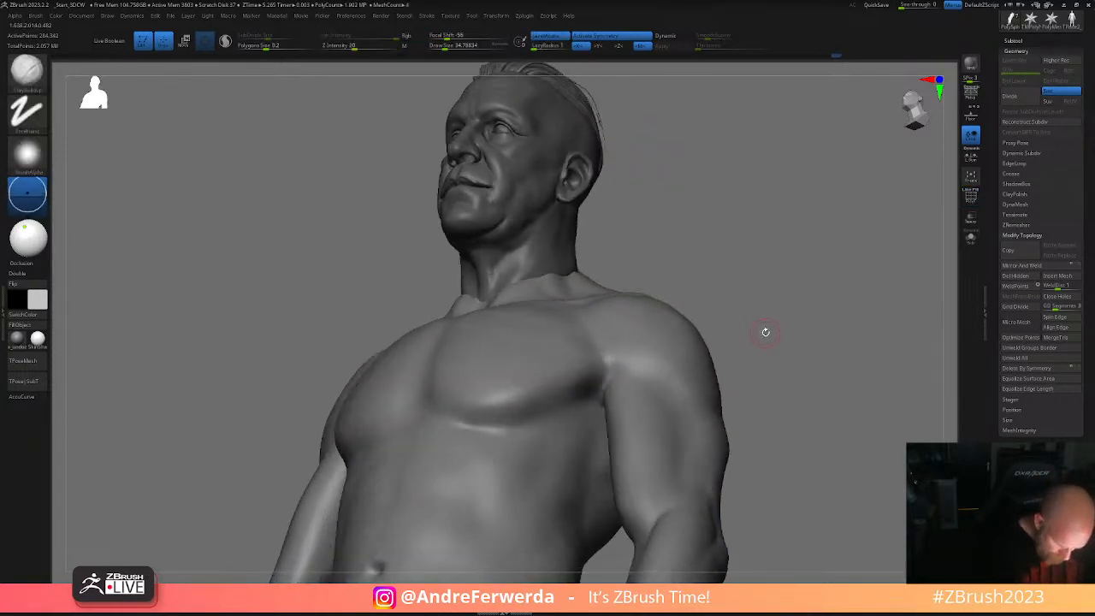
pyautogui.keyDown('shift'); pyautogui.moveTo(504, 438); pyautogui.dragTo(503, 421); pyautogui.keyUp('shift')
pyautogui.moveTo(731, 332); pyautogui.dragTo(777, 330)
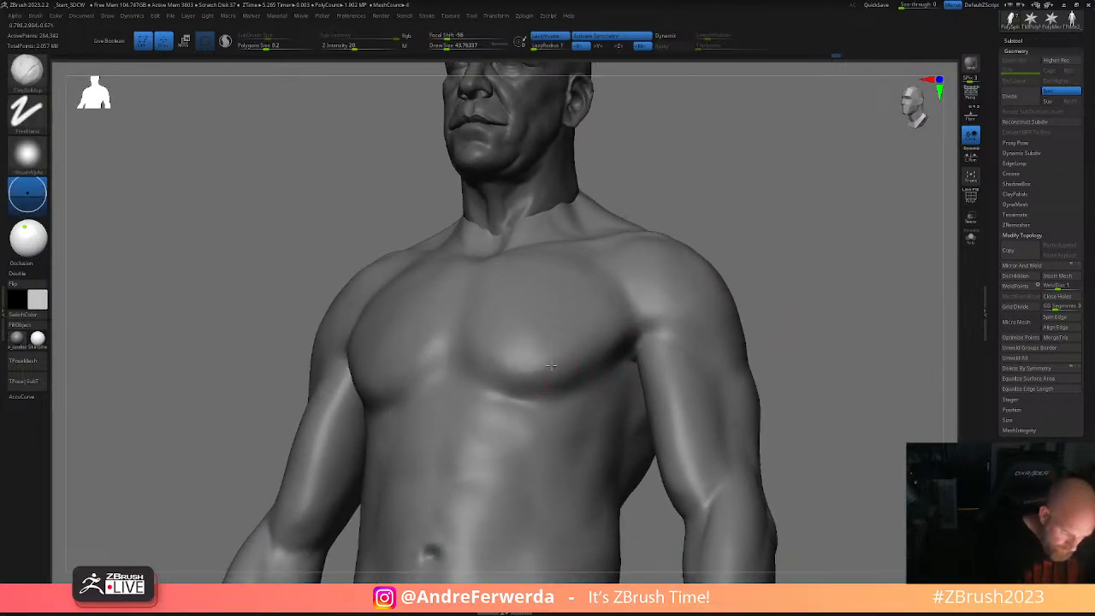
# - Refine the lower outer edge of the pectorals with the ClayBuildup brush at draw sizes of about 44 and 27
pyautogui.press('f')
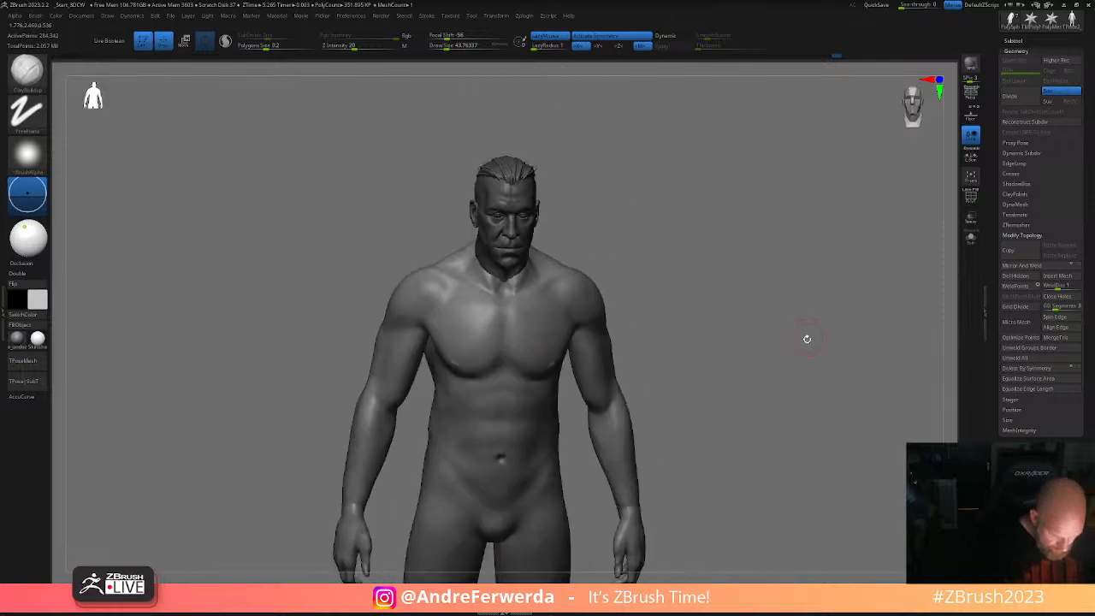
pyautogui.moveTo(792, 351)
pyautogui.keyDown('alt'); pyautogui.mouseDown()
pyautogui.moveTo(799, 374)
pyautogui.moveTo(778, 381)
pyautogui.moveTo(678, 333)
pyautogui.mouseUp(); pyautogui.keyUp('alt')
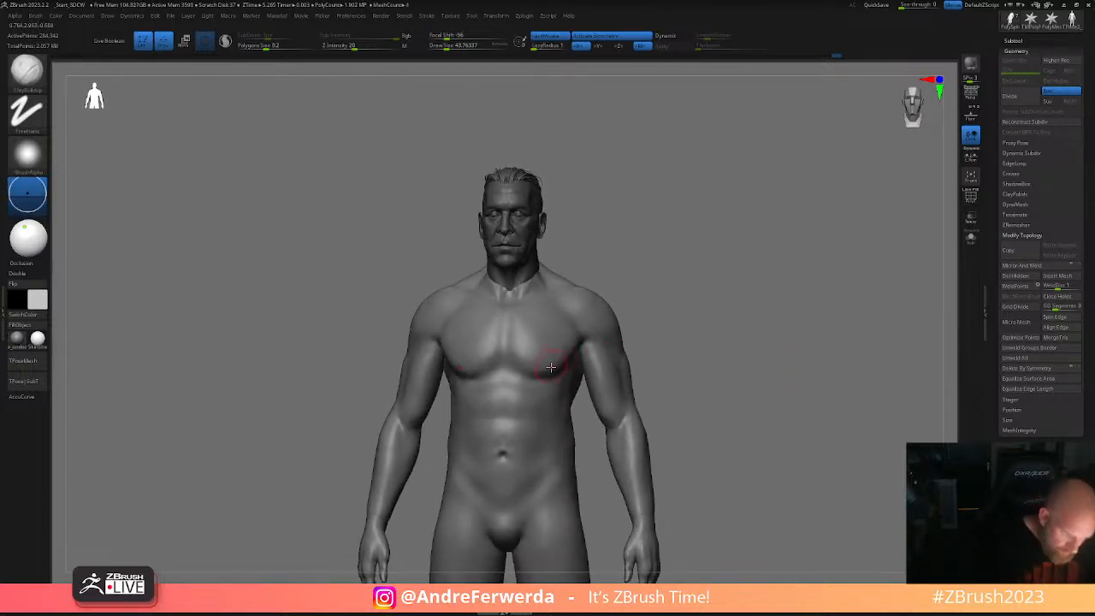
pyautogui.moveTo(556, 366); pyautogui.dragTo(551, 367)
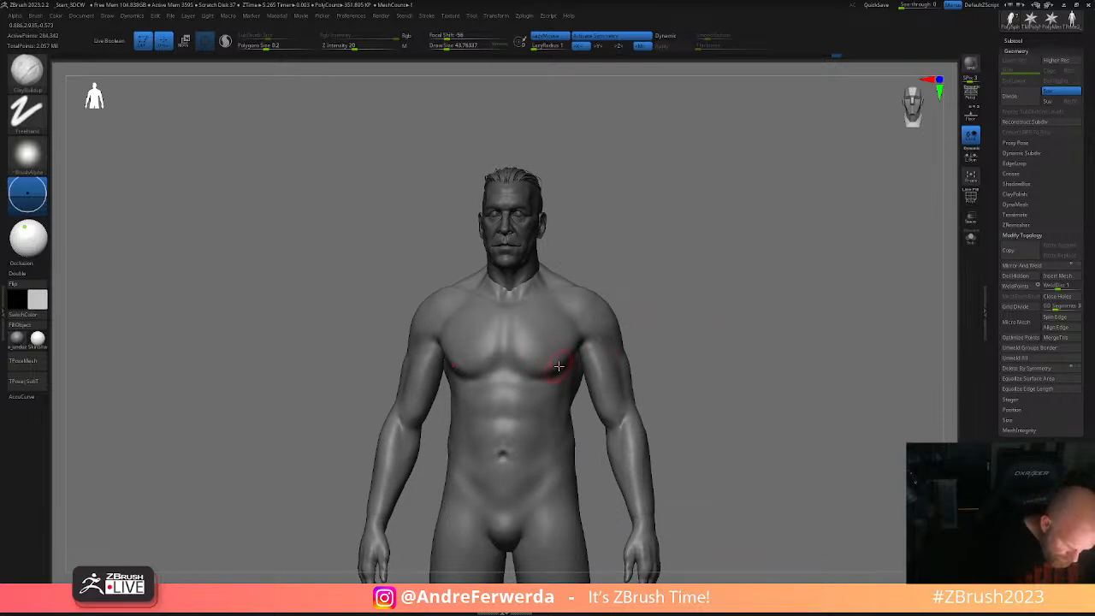
pyautogui.moveTo(647, 313); pyautogui.dragTo(575, 321)
pyautogui.press('s')
pyautogui.moveTo(557, 369); pyautogui.dragTo(550, 367)
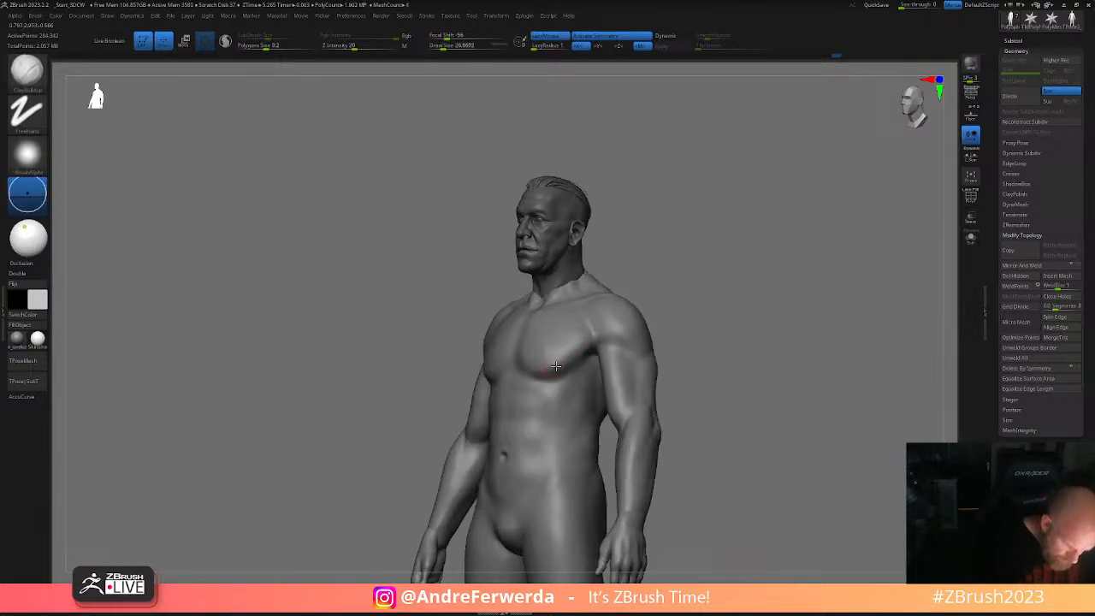
# - Sharpen the crease under the pectorals with the DamStandard brush at Z Intensity 14 and a draw size of about 41
pyautogui.moveTo(678, 323)
pyautogui.keyDown('shift'); pyautogui.mouseDown()
pyautogui.moveTo(702, 320)
pyautogui.moveTo(700, 339)
pyautogui.mouseUp(); pyautogui.keyUp('shift')
pyautogui.press('b')
pyautogui.press('d')
pyautogui.click(734, 242)
pyautogui.press('space')
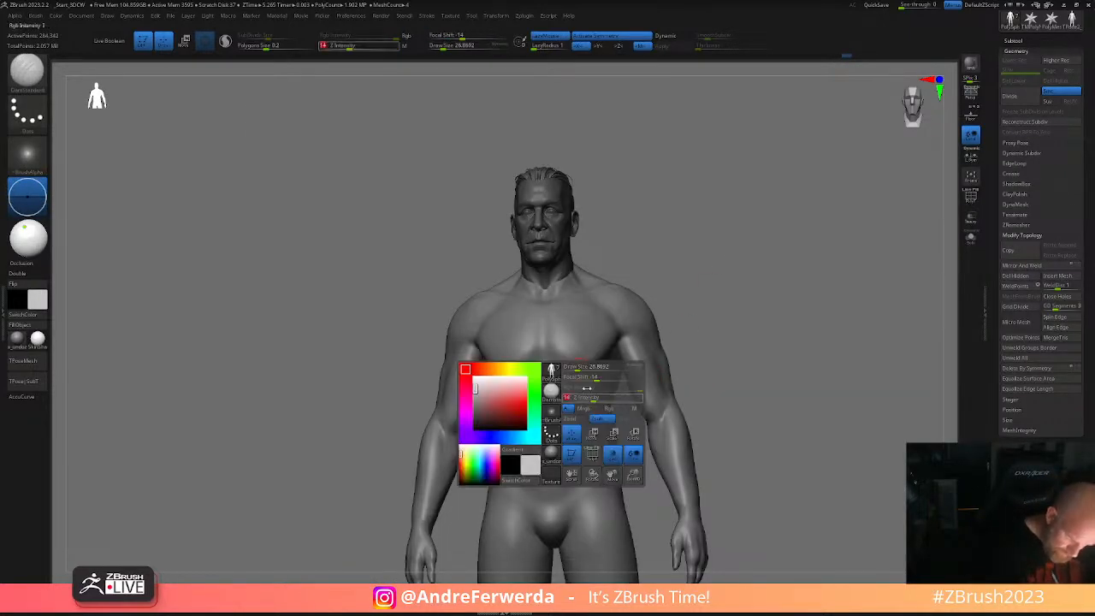
pyautogui.moveTo(551, 359); pyautogui.dragTo(565, 367)
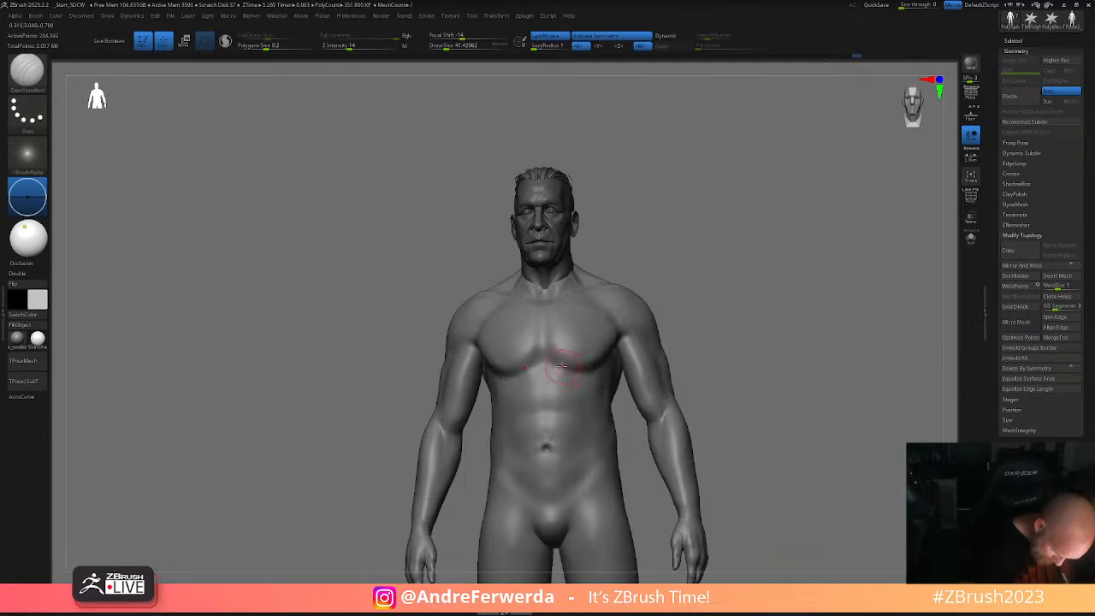
pyautogui.keyDown('alt'); pyautogui.moveTo(725, 351); pyautogui.dragTo(738, 411); pyautogui.keyUp('alt')
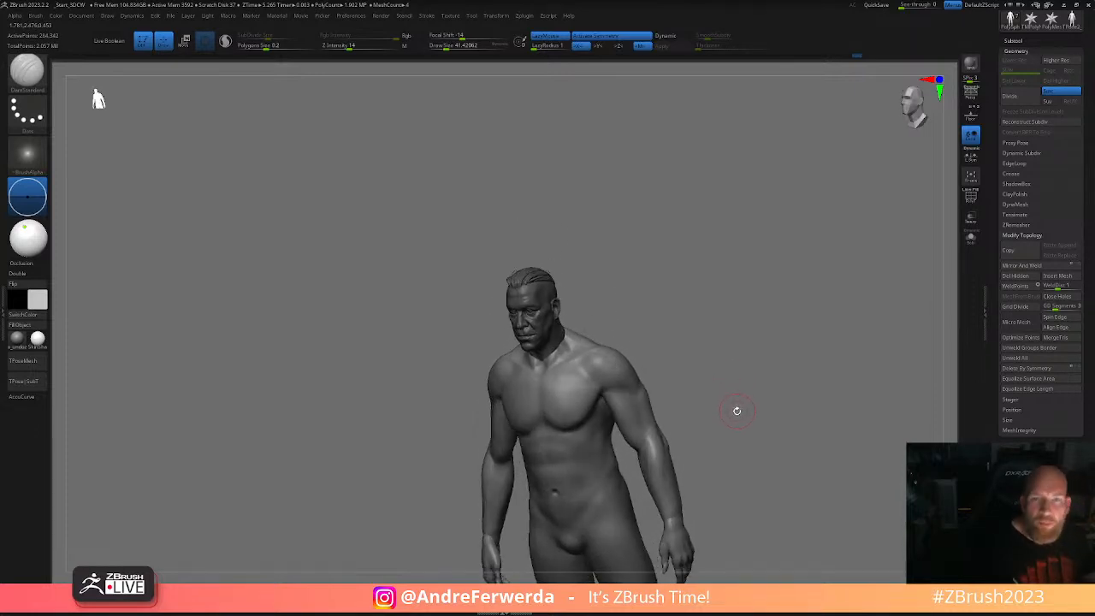
# - Refine the front of the upper arm with the Standard brush at Z Intensity 25 and a draw size of about 9, and smooth it
pyautogui.moveTo(622, 394)
pyautogui.mouseDown()
pyautogui.moveTo(615, 389)
pyautogui.moveTo(719, 381)
pyautogui.moveTo(641, 377)
pyautogui.mouseUp()
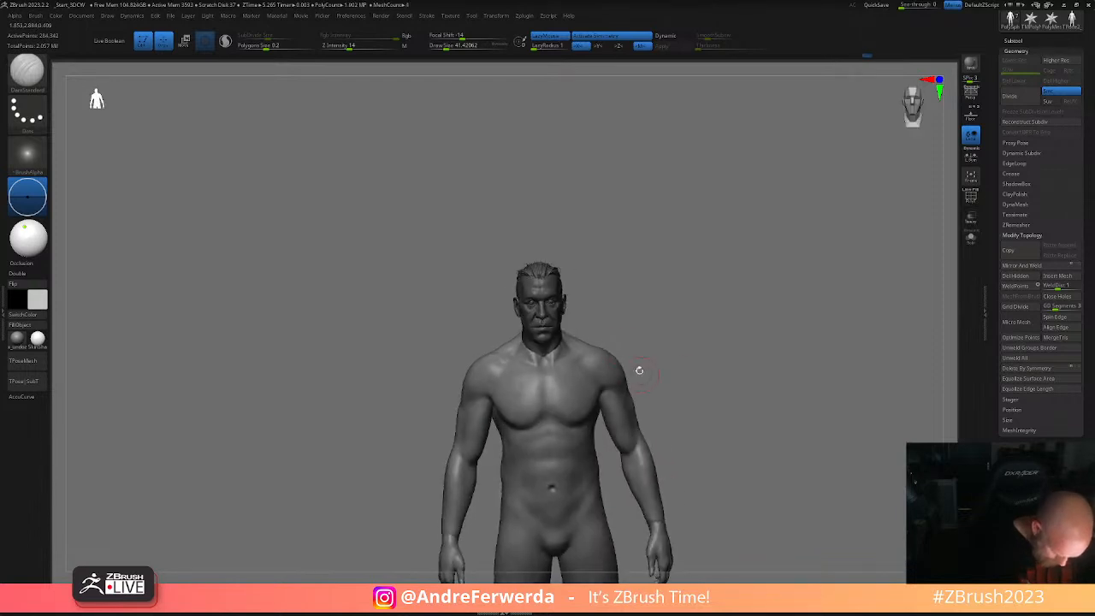
pyautogui.keyDown('alt'); pyautogui.moveTo(726, 373); pyautogui.dragTo(714, 342); pyautogui.keyUp('alt')
pyautogui.press('space')
pyautogui.press('b')
pyautogui.press('s')
pyautogui.press('t')
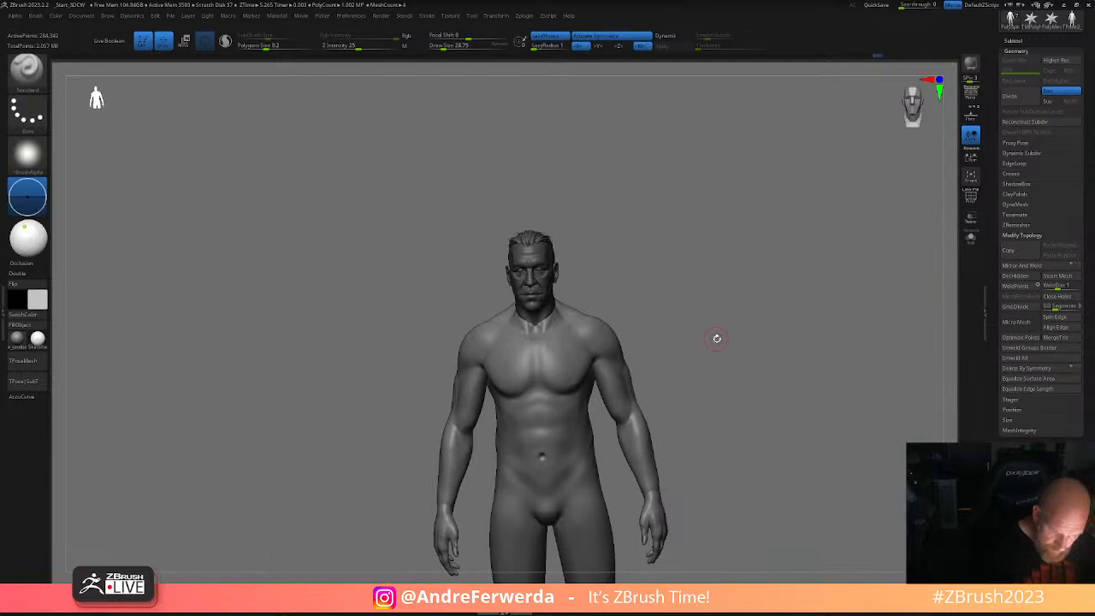
pyautogui.press('space')
pyautogui.press('space')
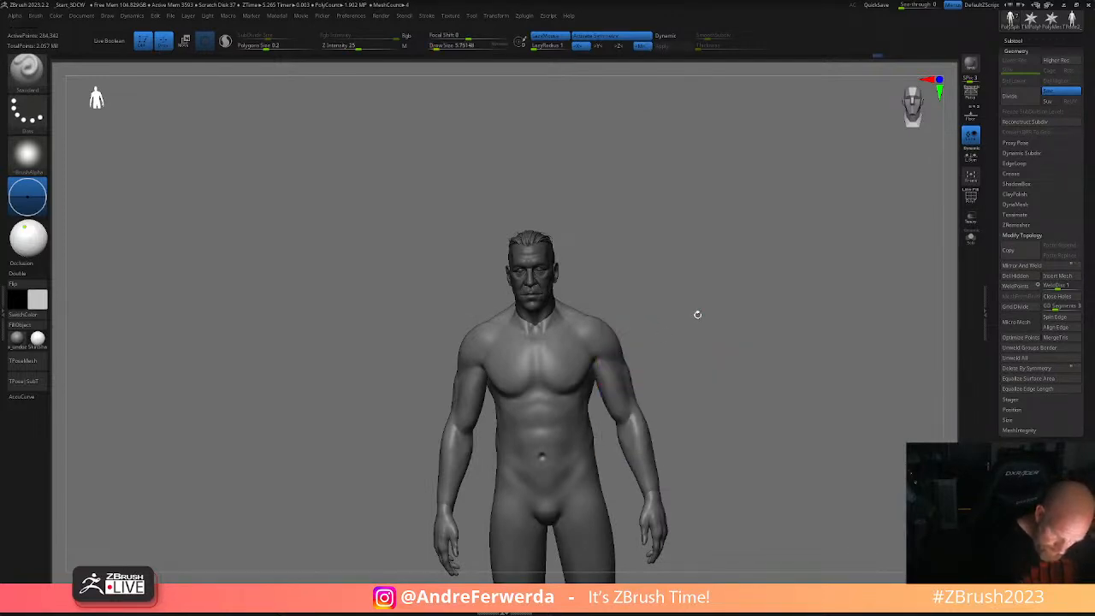
pyautogui.press('space')
pyautogui.moveTo(700, 314); pyautogui.dragTo(702, 321)
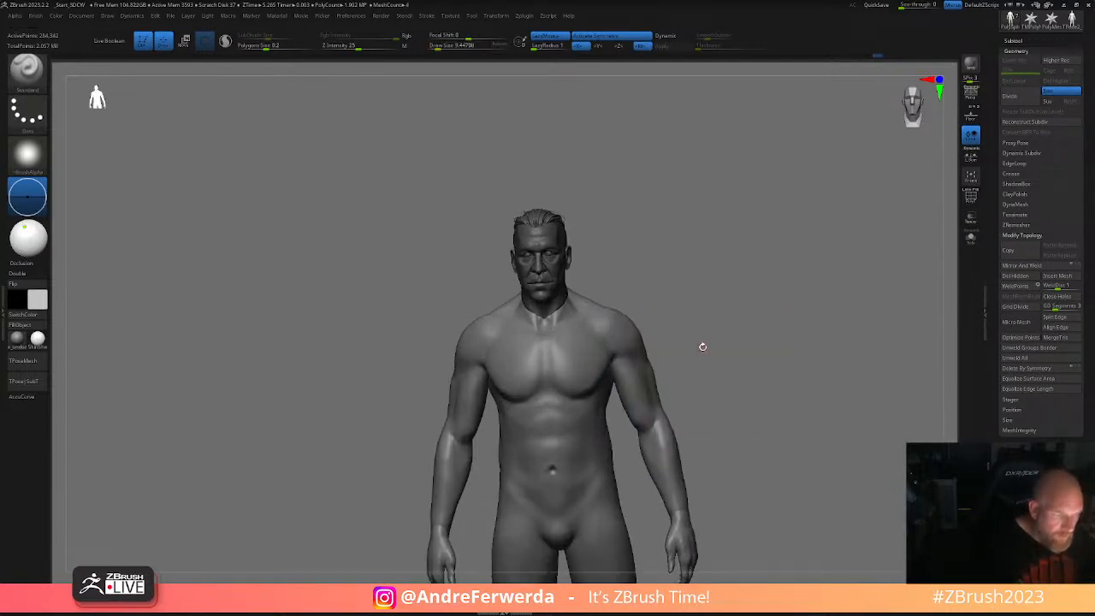
pyautogui.keyDown('ctrl'); pyautogui.moveTo(671, 338); pyautogui.dragTo(637, 364, button='right'); pyautogui.keyUp('ctrl')
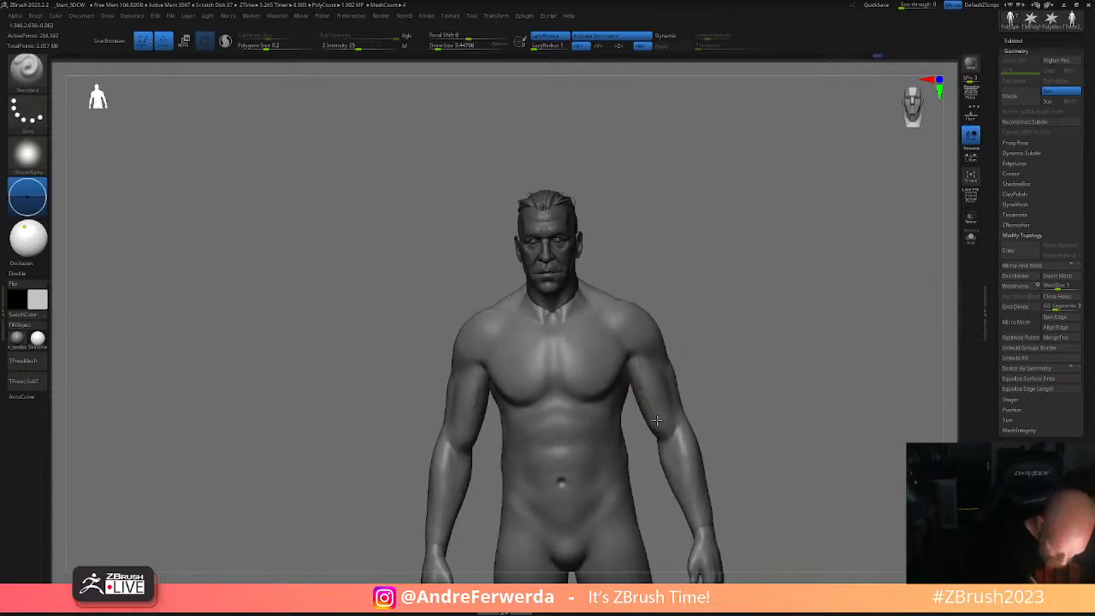
pyautogui.press('shift')
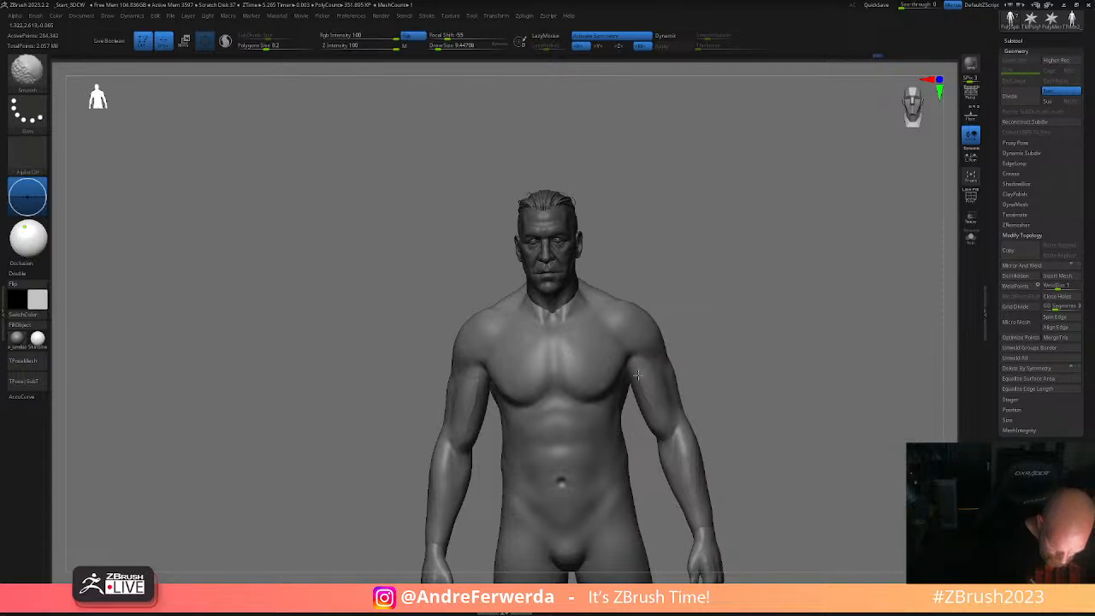
pyautogui.moveTo(648, 397)
pyautogui.keyDown('shift'); pyautogui.mouseDown()
pyautogui.moveTo(643, 371)
pyautogui.moveTo(660, 418)
pyautogui.mouseUp(); pyautogui.keyUp('shift')
pyautogui.keyDown('alt'); pyautogui.moveTo(707, 385); pyautogui.dragTo(683, 363); pyautogui.keyUp('alt')
pyautogui.press('shift')
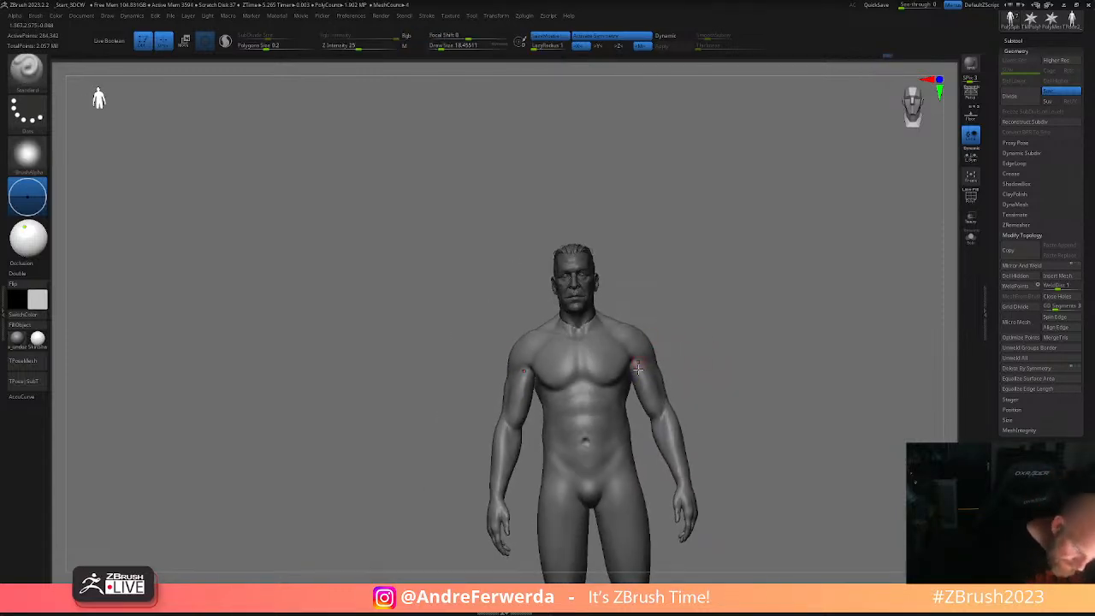
# - Shape the upper arm around the armpit and biceps with the Standard brush at draw sizes of about 18, 33 and 62
pyautogui.keyDown('ctrl'); pyautogui.moveTo(700, 330); pyautogui.dragTo(688, 356, button='right'); pyautogui.keyUp('ctrl')
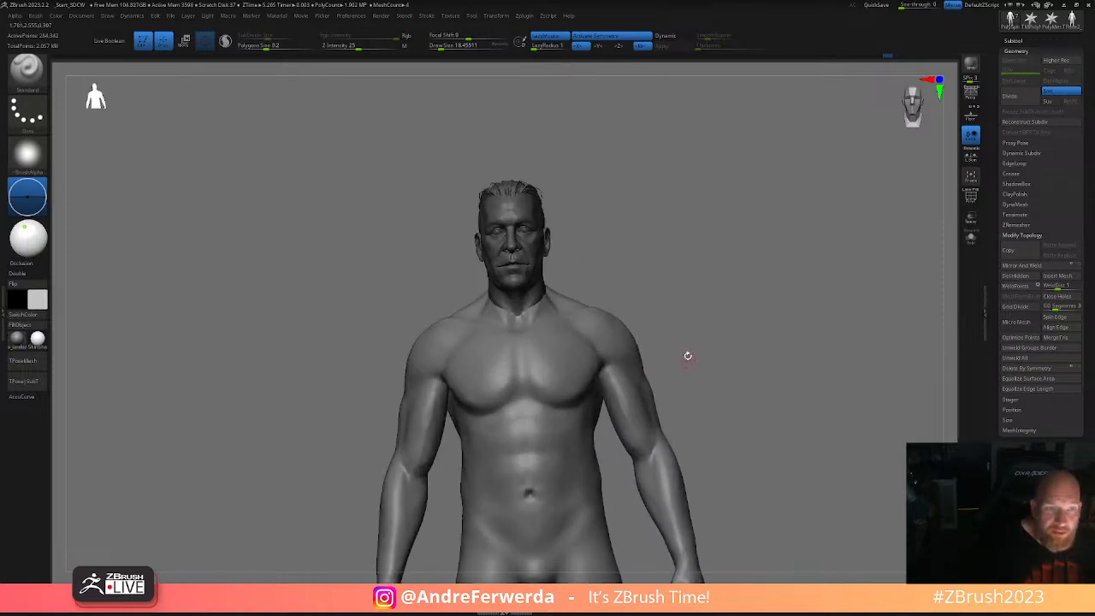
pyautogui.moveTo(612, 375)
pyautogui.mouseDown()
pyautogui.moveTo(614, 389)
pyautogui.moveTo(611, 377)
pyautogui.mouseUp()
pyautogui.press('space')
pyautogui.click(636, 372)
pyautogui.moveTo(741, 342); pyautogui.dragTo(711, 340)
pyautogui.moveTo(711, 338); pyautogui.dragTo(721, 326, button='right')
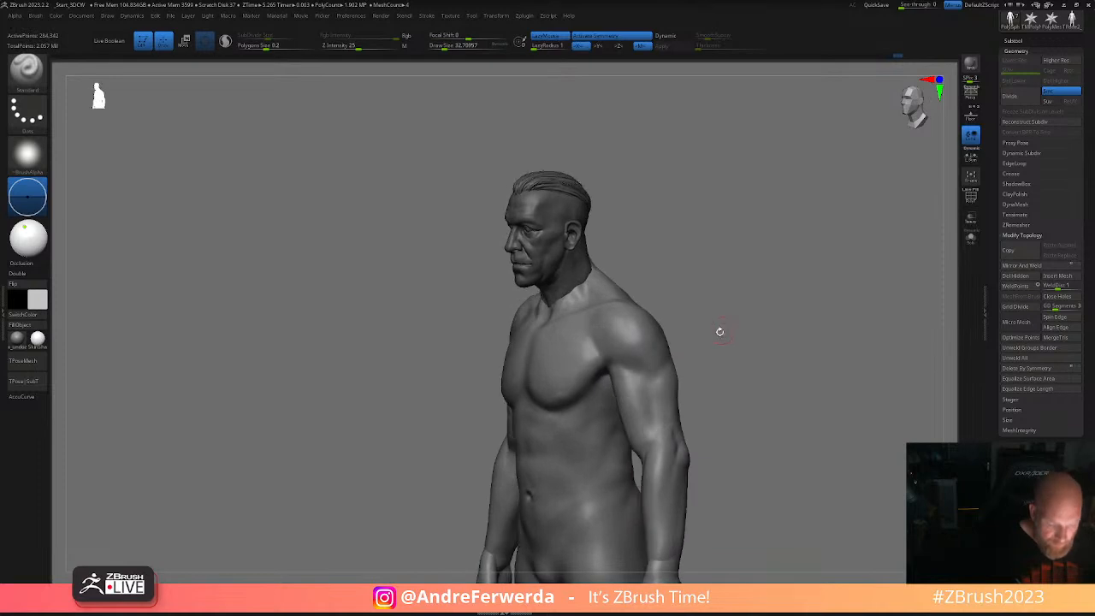
pyautogui.press('space')
pyautogui.click(636, 383)
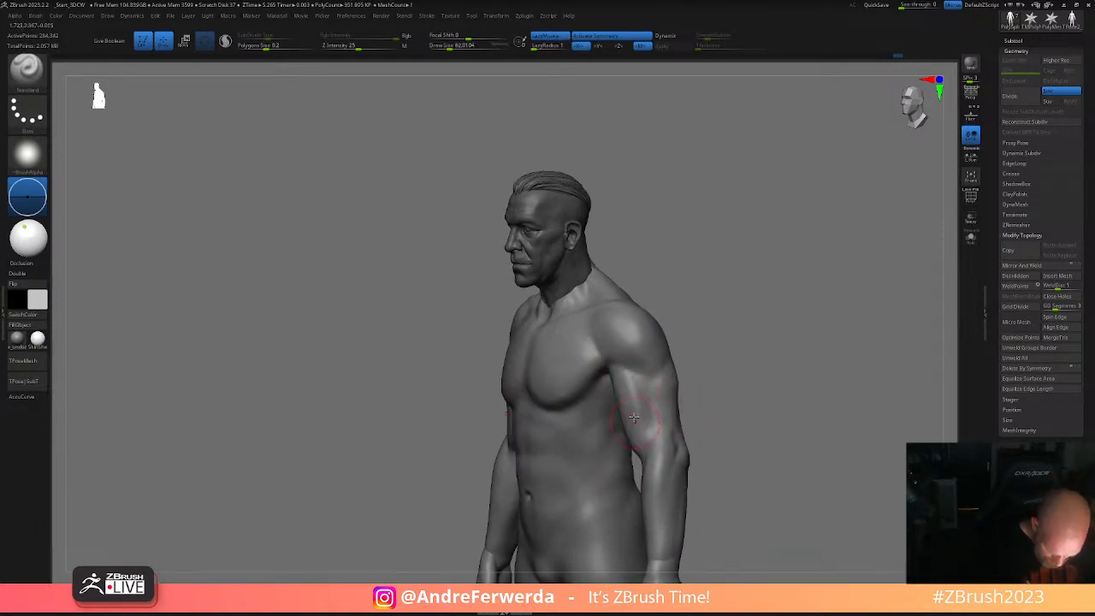
# - Build up the upper arm with the ClayBuildup brush at Z Intensity 20 and a draw size of about 62, and smooth the biceps
pyautogui.press('b')
pyautogui.press('c')
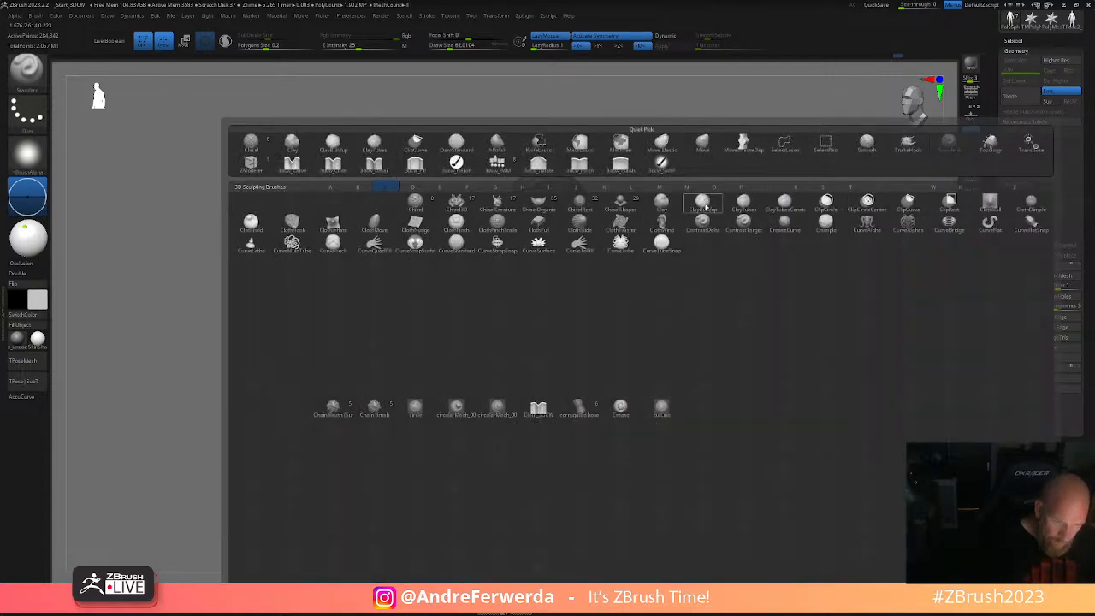
pyautogui.press('b')
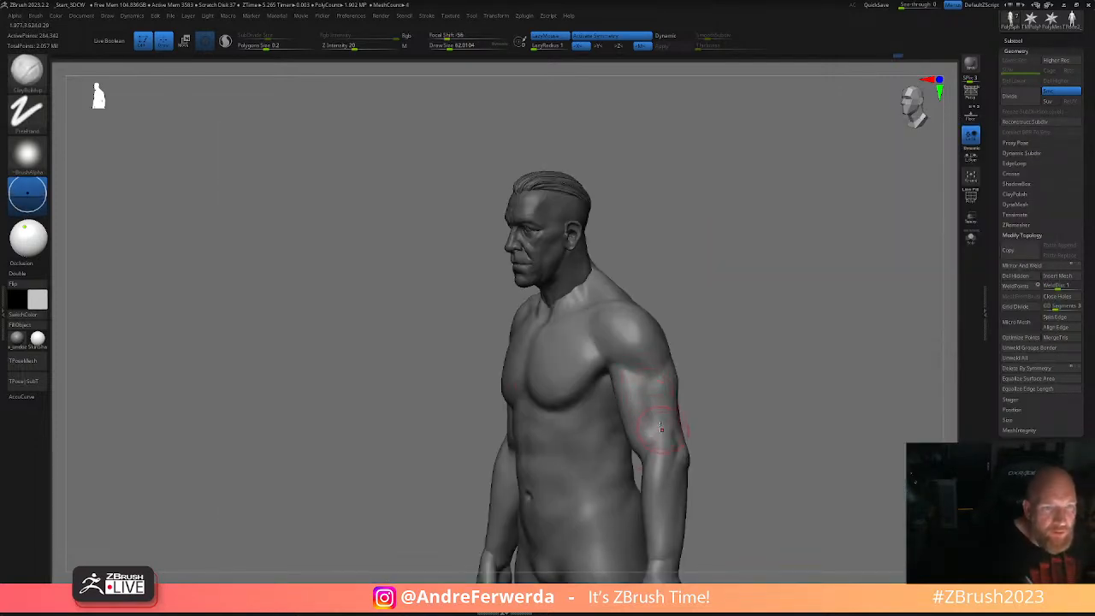
pyautogui.moveTo(686, 358)
pyautogui.mouseDown()
pyautogui.moveTo(788, 340)
pyautogui.moveTo(766, 339)
pyautogui.mouseUp()
pyautogui.keyDown('alt'); pyautogui.moveTo(683, 285); pyautogui.dragTo(758, 312); pyautogui.keyUp('alt')
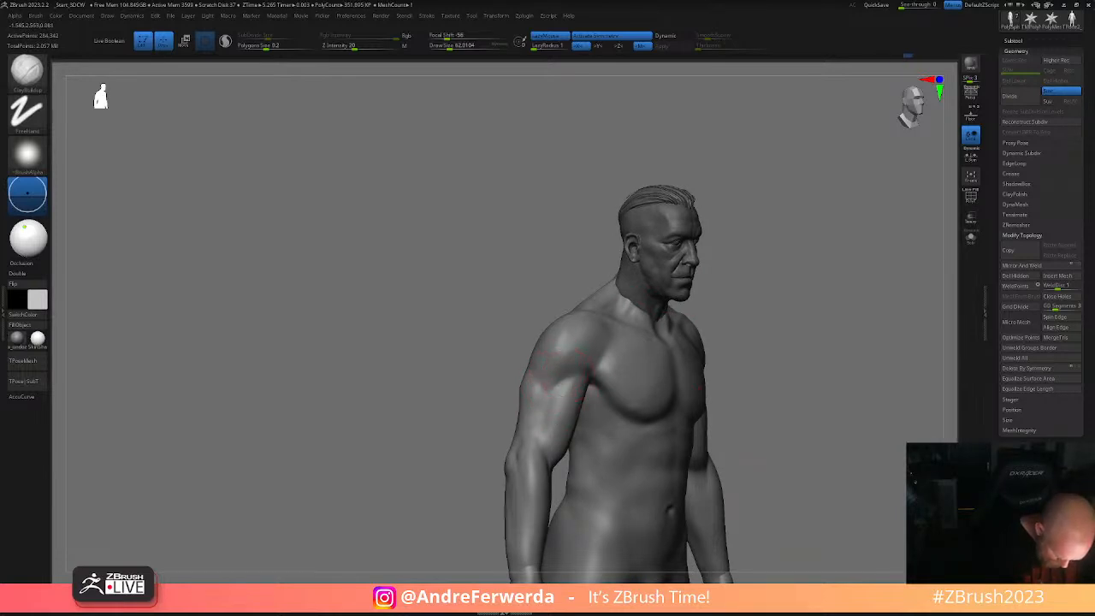
pyautogui.moveTo(755, 293); pyautogui.dragTo(700, 298)
pyautogui.keyDown('shift'); pyautogui.moveTo(564, 399); pyautogui.dragTo(546, 437); pyautogui.keyUp('shift')
pyautogui.keyDown('alt'); pyautogui.moveTo(812, 411); pyautogui.dragTo(828, 384); pyautogui.keyUp('alt')
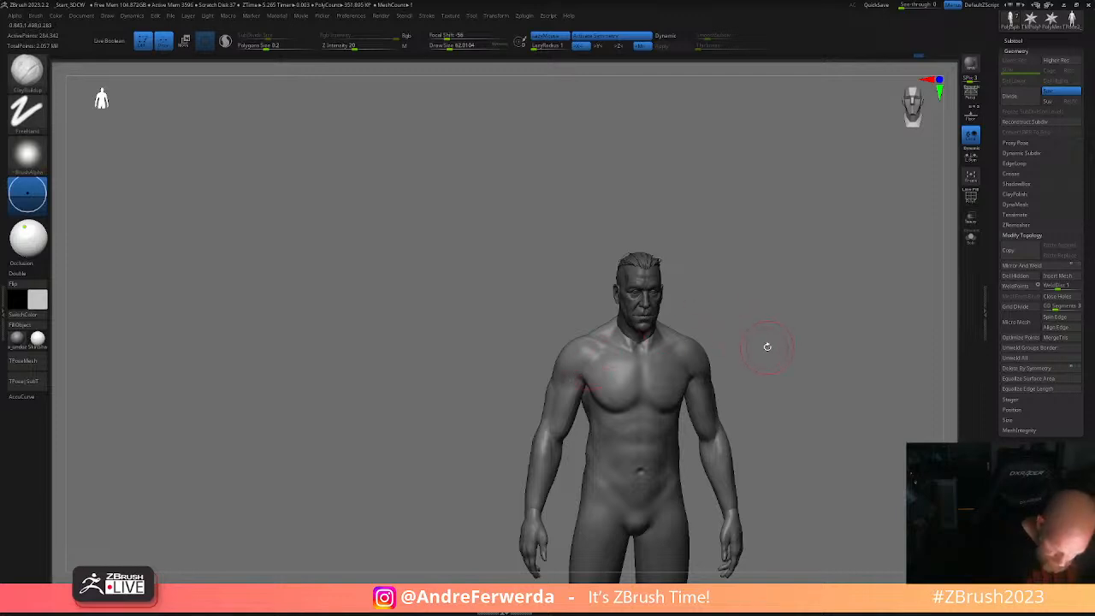
# - Add volume to the elbow and forearm with the ClayBuildup brush at a draw size of about 49
pyautogui.moveTo(775, 362)
pyautogui.mouseDown()
pyautogui.moveTo(697, 377)
pyautogui.moveTo(722, 335)
pyautogui.mouseUp()
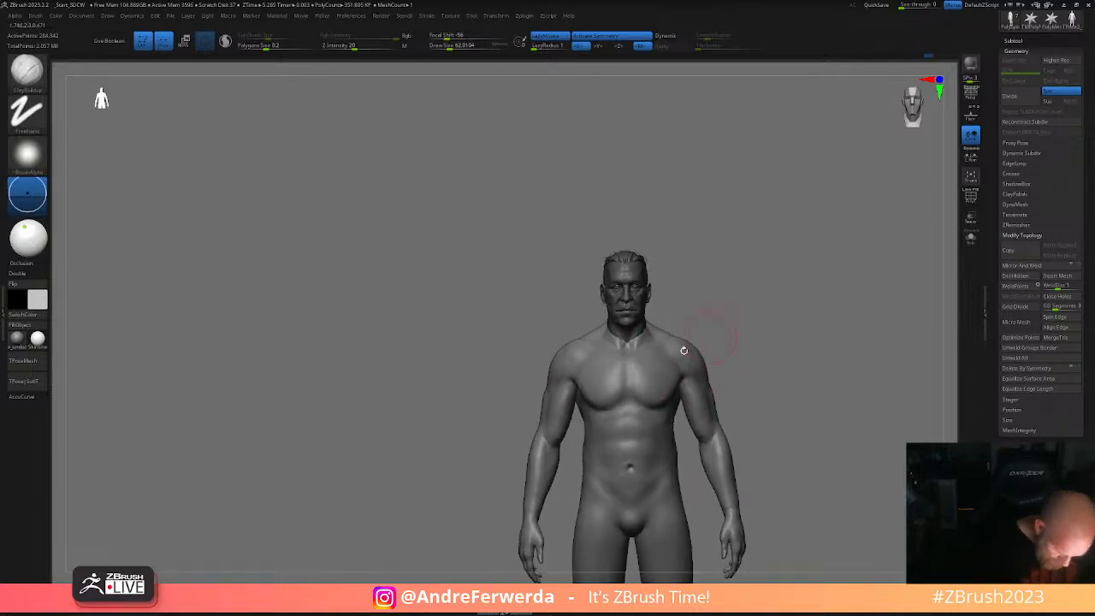
pyautogui.moveTo(785, 376)
pyautogui.keyDown('alt'); pyautogui.mouseDown()
pyautogui.moveTo(789, 342)
pyautogui.moveTo(775, 387)
pyautogui.mouseUp(); pyautogui.keyUp('alt')
pyautogui.press('space')
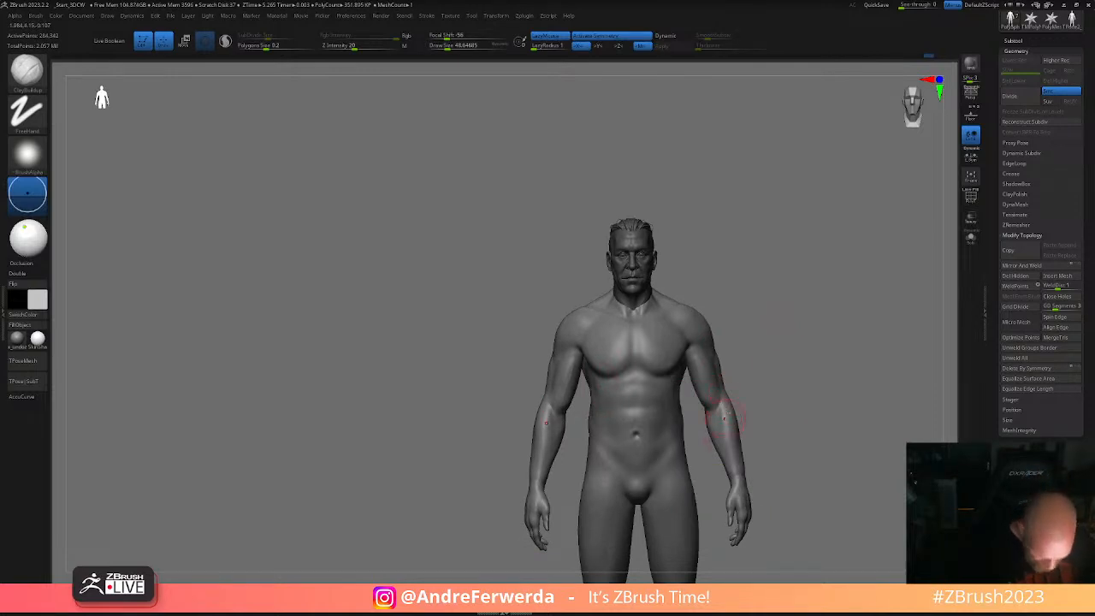
pyautogui.moveTo(553, 438)
pyautogui.mouseDown()
pyautogui.moveTo(543, 482)
pyautogui.moveTo(695, 402)
pyautogui.mouseUp()
pyautogui.moveTo(630, 419); pyautogui.dragTo(618, 413)
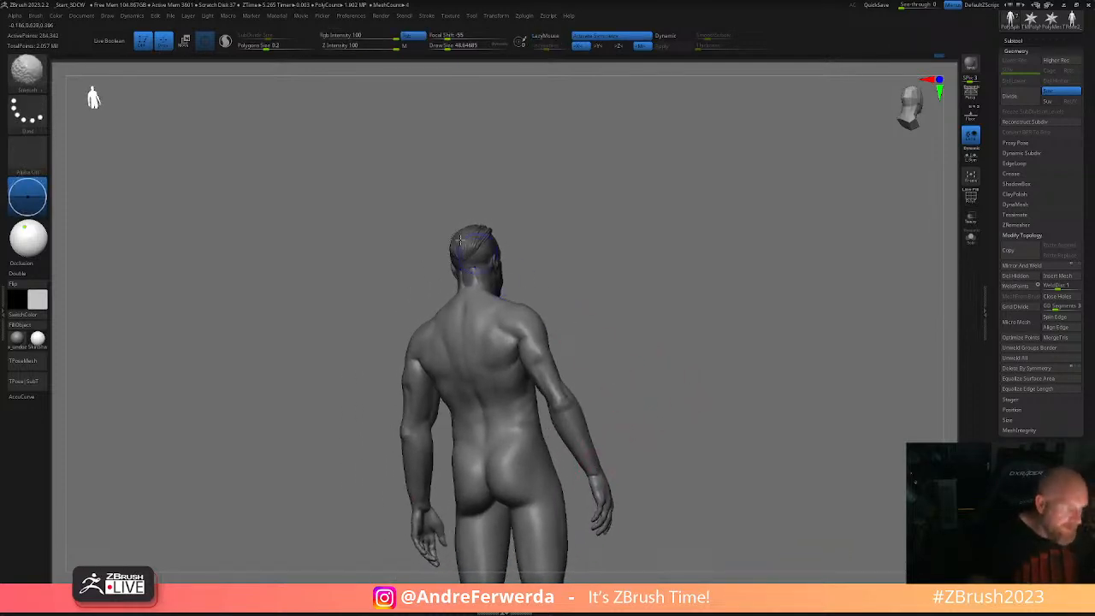
# - Smooth the wrist seam with Sculptris Pro mode enabled at a draw size of about 27, and turn the mode back off
pyautogui.click(225, 40)
pyautogui.press('space')
pyautogui.moveTo(665, 339); pyautogui.dragTo(659, 339)
pyautogui.moveTo(734, 336)
pyautogui.mouseDown()
pyautogui.moveTo(768, 332)
pyautogui.moveTo(716, 369)
pyautogui.mouseUp()
pyautogui.moveTo(671, 460); pyautogui.dragTo(712, 444)
pyautogui.moveTo(623, 469)
pyautogui.keyDown('shift'); pyautogui.mouseDown()
pyautogui.moveTo(625, 485)
pyautogui.moveTo(688, 430)
pyautogui.moveTo(623, 481)
pyautogui.mouseUp(); pyautogui.keyUp('shift')
pyautogui.press('shift')
pyautogui.press('b')
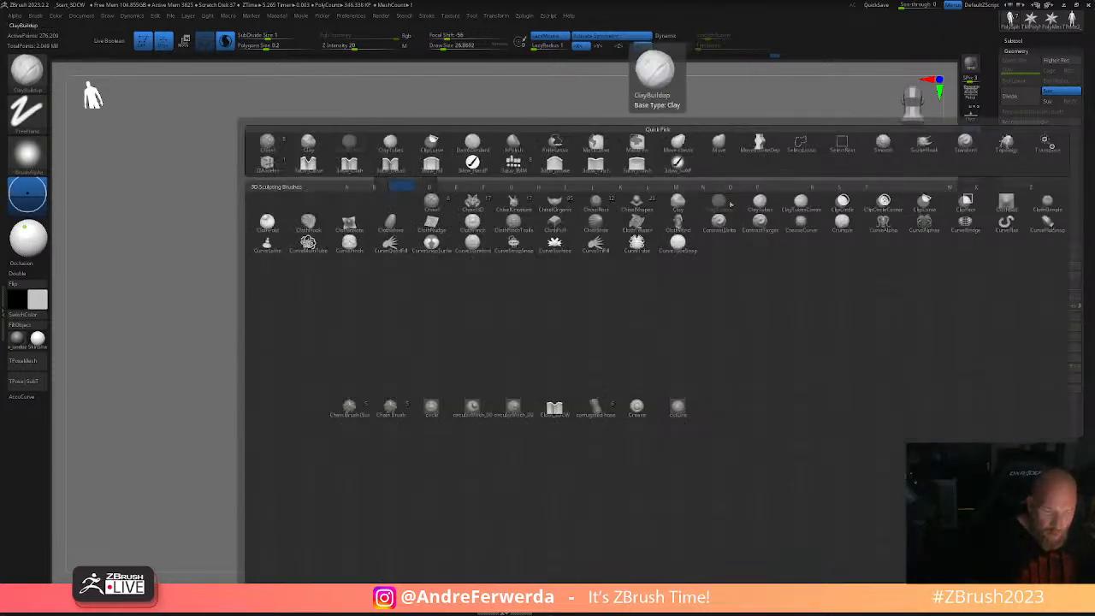
pyautogui.press('Escape')
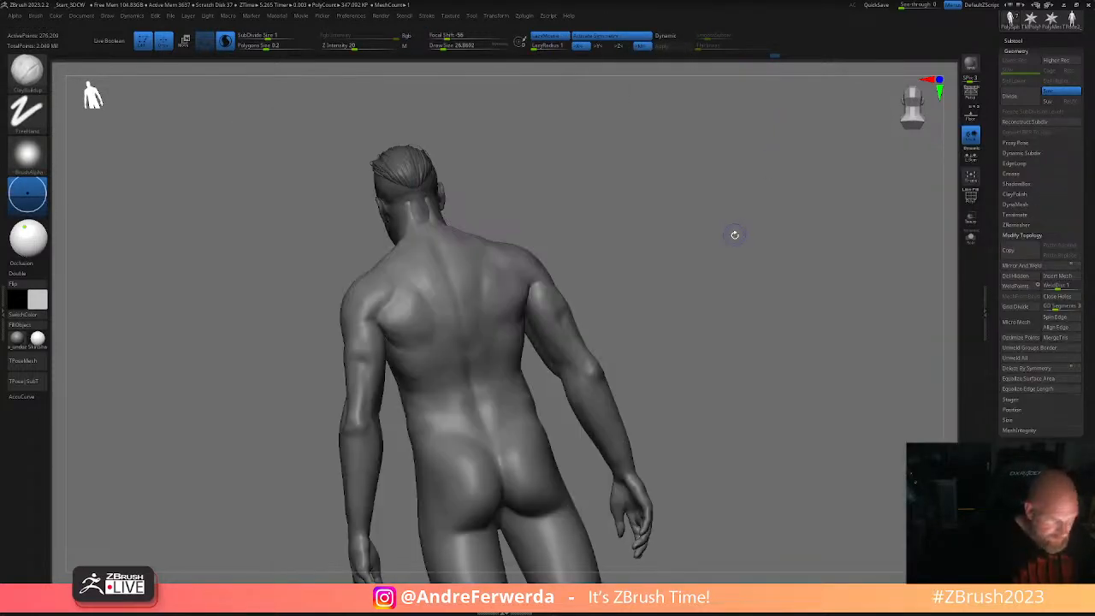
pyautogui.moveTo(734, 234); pyautogui.dragTo(753, 235)
pyautogui.click(225, 41)
# - Hide the torso and legs so only the head and arms remain, and smooth the wrist and palm at a draw size of about 54
pyautogui.moveTo(639, 472); pyautogui.dragTo(712, 455)
pyautogui.keyDown('ctrl'); pyautogui.keyDown('shift'); pyautogui.click(630, 457); pyautogui.keyUp('shift'); pyautogui.keyUp('ctrl')
pyautogui.keyDown('ctrl'); pyautogui.keyDown('shift'); pyautogui.click(631, 457); pyautogui.keyUp('shift'); pyautogui.keyUp('ctrl')
pyautogui.moveTo(727, 452); pyautogui.dragTo(760, 450)
pyautogui.moveTo(736, 452)
pyautogui.keyDown('alt'); pyautogui.mouseDown()
pyautogui.moveTo(709, 479)
pyautogui.moveTo(637, 473)
pyautogui.mouseUp(); pyautogui.keyUp('alt')
pyautogui.press('space')
pyautogui.click(636, 465)
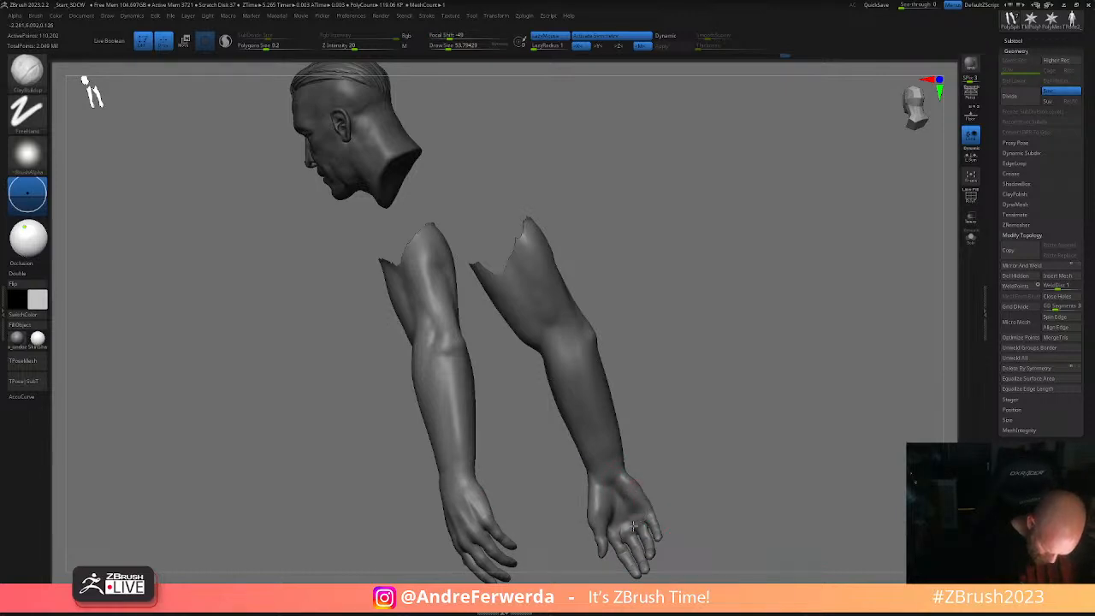
pyautogui.keyDown('shift'); pyautogui.moveTo(626, 530); pyautogui.dragTo(625, 534); pyautogui.keyUp('shift')
pyautogui.moveTo(675, 472)
pyautogui.mouseDown()
pyautogui.moveTo(635, 479)
pyautogui.moveTo(695, 463)
pyautogui.moveTo(643, 496)
pyautogui.moveTo(622, 488)
pyautogui.mouseUp()
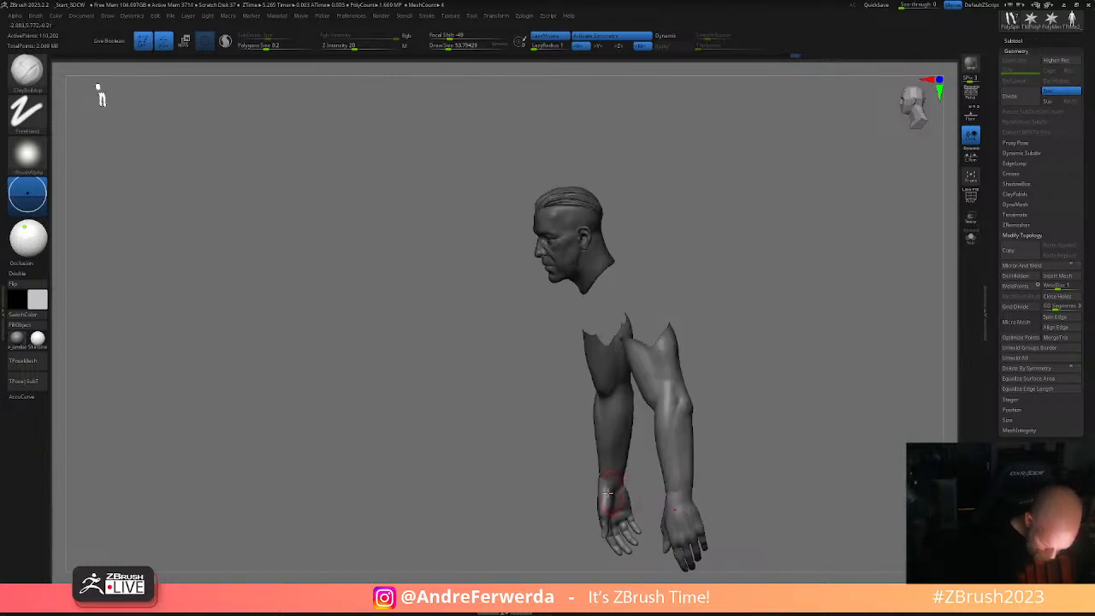
# - Shape the wrist and forearm with the ClayBuildup brush at draw sizes of about 17 and 39, and smooth the transition
pyautogui.moveTo(691, 441); pyautogui.dragTo(717, 427)
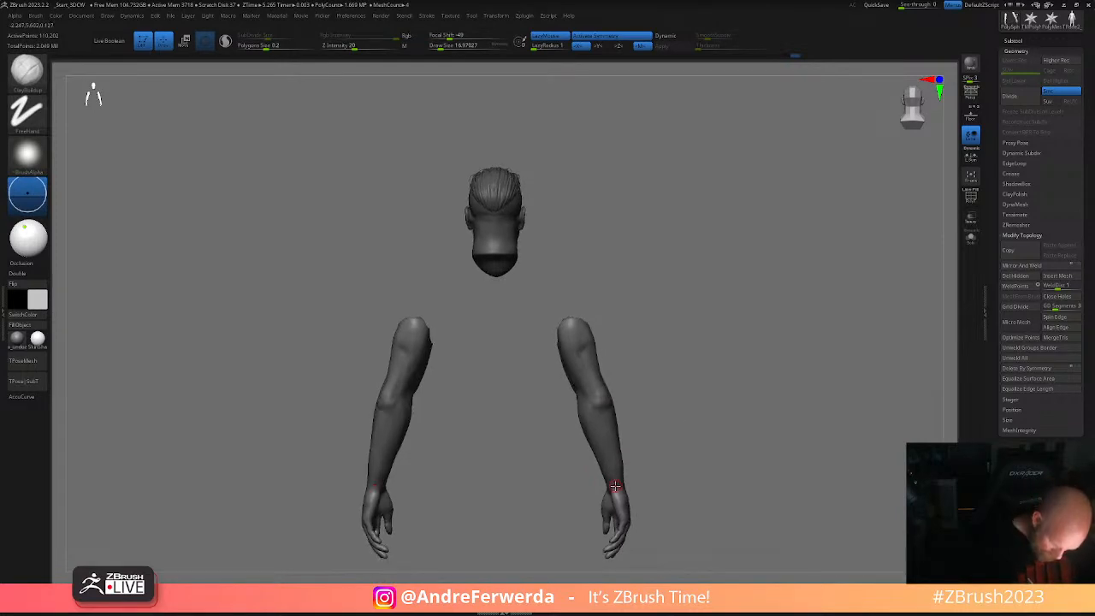
pyautogui.press('space')
pyautogui.press('space')
pyautogui.moveTo(602, 417); pyautogui.dragTo(606, 416)
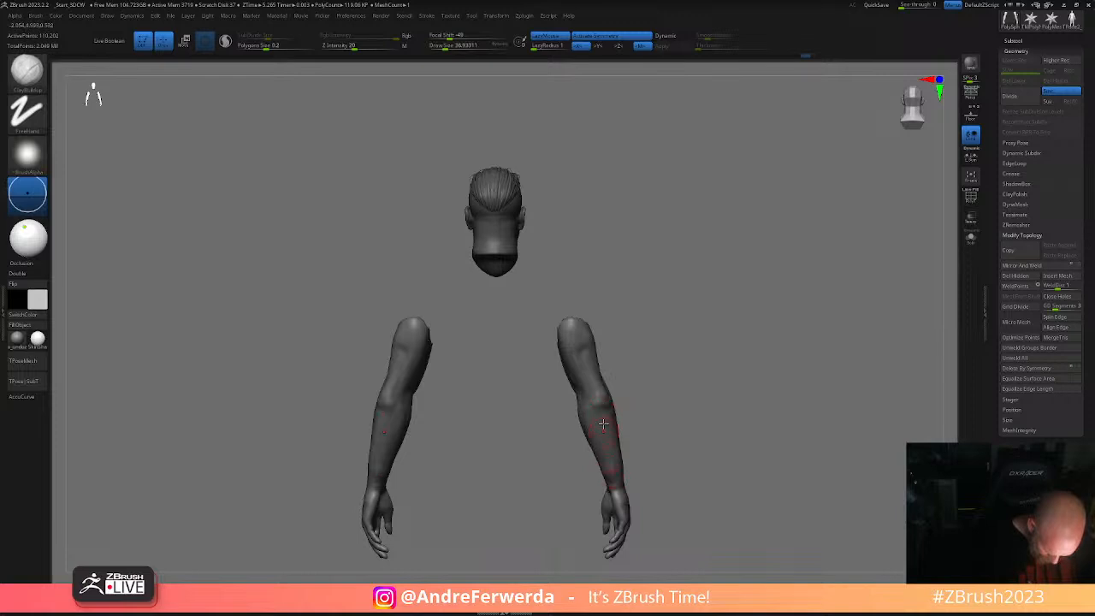
pyautogui.moveTo(665, 440); pyautogui.dragTo(606, 473)
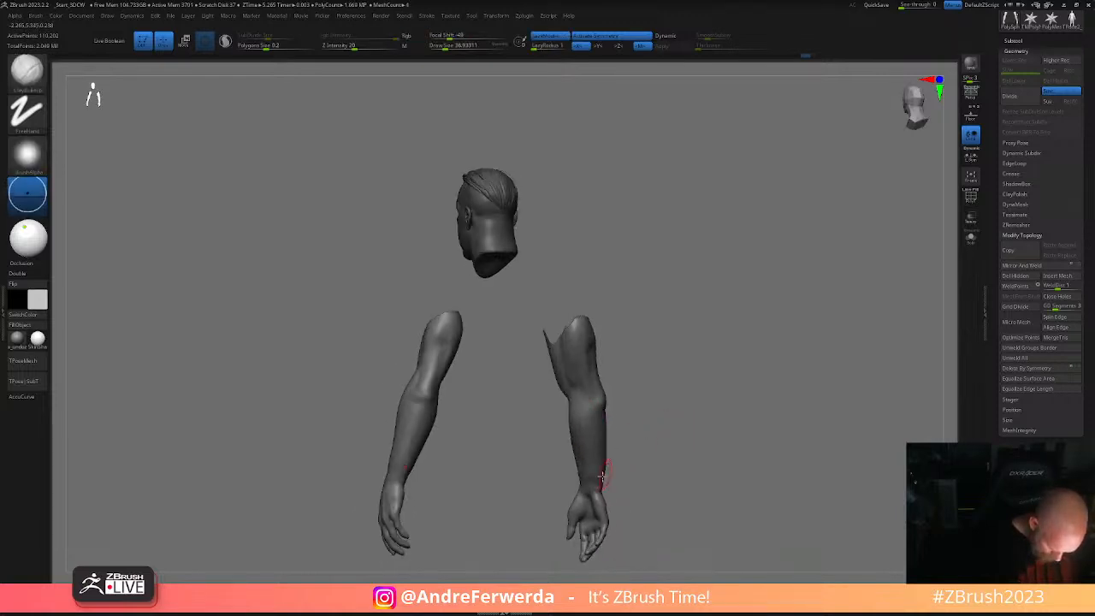
pyautogui.press('shift')
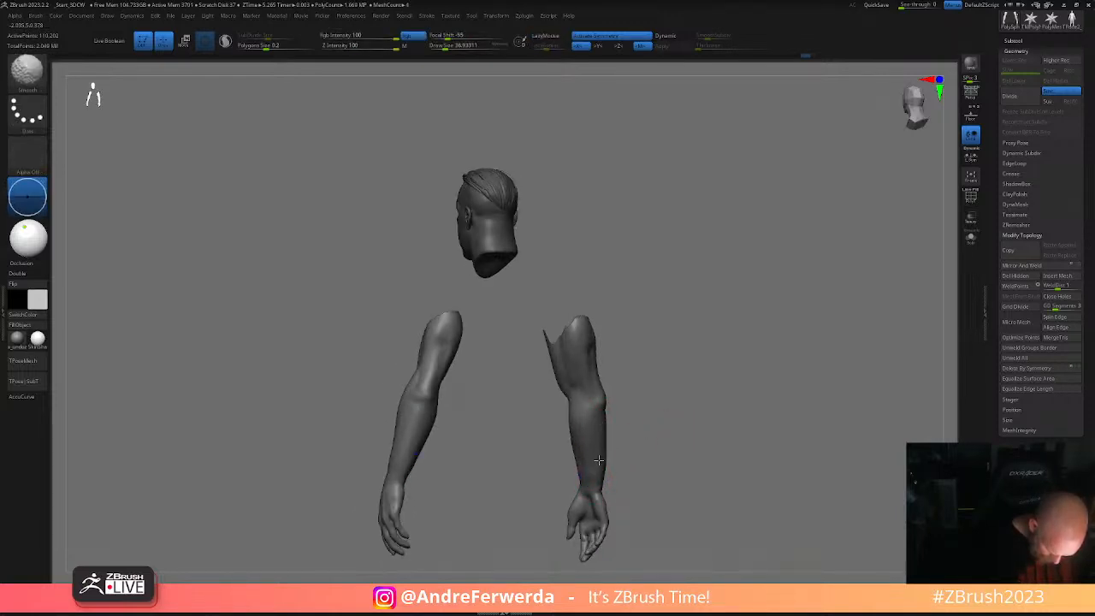
pyautogui.moveTo(603, 478); pyautogui.dragTo(593, 391)
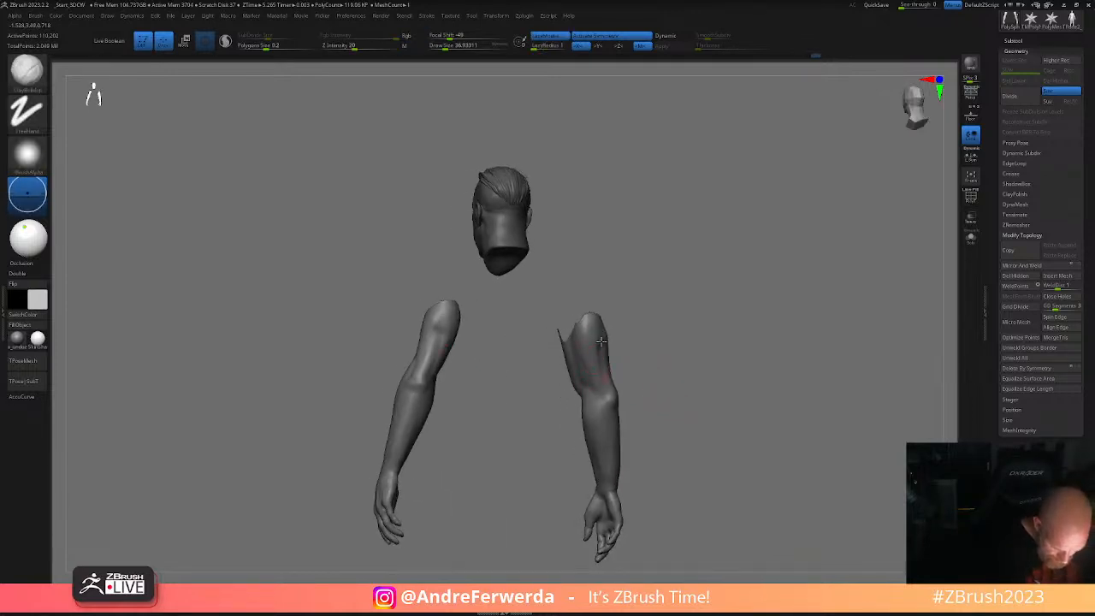
# - Build up the back and inner side of the upper arm, and smooth the inside of the elbow
pyautogui.moveTo(599, 345); pyautogui.dragTo(576, 368)
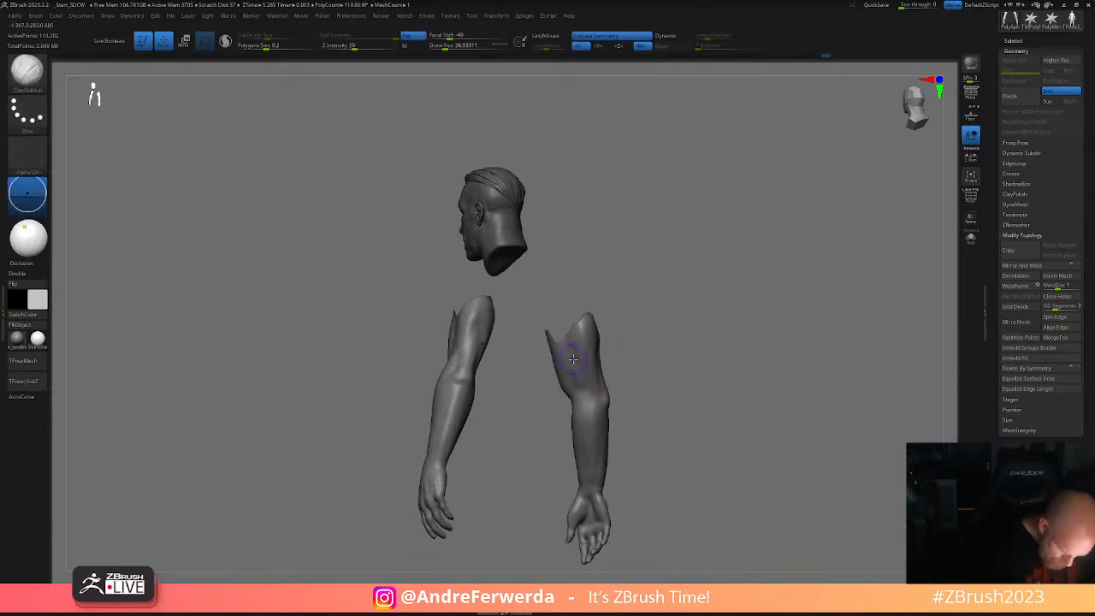
pyautogui.moveTo(582, 325)
pyautogui.mouseDown()
pyautogui.moveTo(636, 322)
pyautogui.moveTo(591, 377)
pyautogui.moveTo(564, 441)
pyautogui.mouseUp()
pyautogui.moveTo(541, 404)
pyautogui.keyDown('shift'); pyautogui.mouseDown()
pyautogui.moveTo(556, 420)
pyautogui.moveTo(604, 396)
pyautogui.moveTo(573, 360)
pyautogui.moveTo(566, 390)
pyautogui.mouseUp(); pyautogui.keyUp('shift')
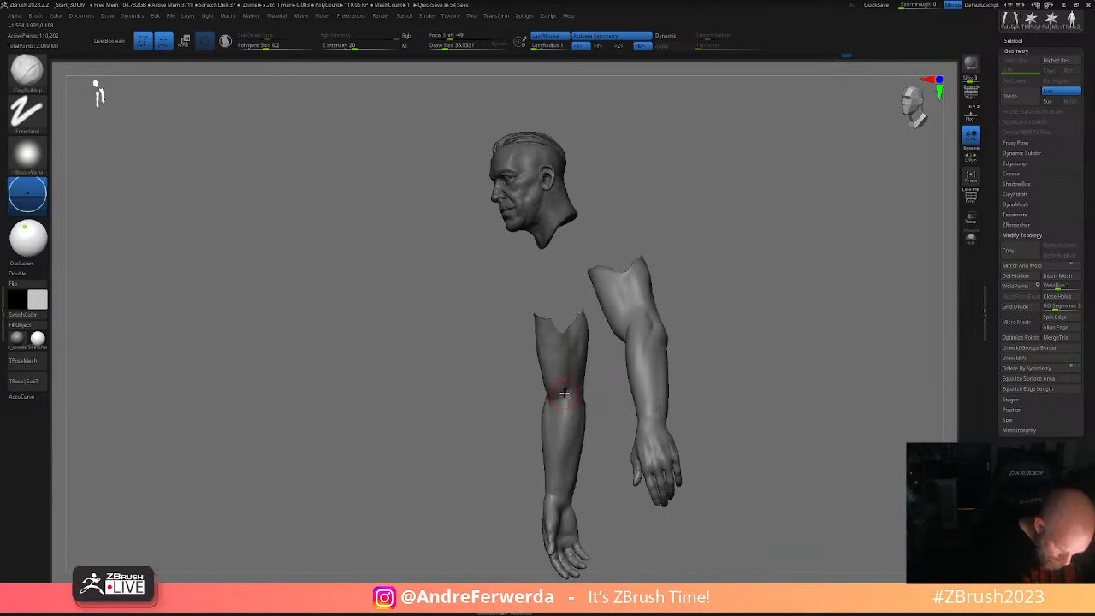
# - Unhide the full figure, and adjust the waist and hips with the custom fill brush at Z Intensity 10 and a draw size of about 56
pyautogui.keyDown('ctrl'); pyautogui.keyDown('shift'); pyautogui.click(718, 291); pyautogui.keyUp('shift'); pyautogui.keyUp('ctrl')
pyautogui.moveTo(719, 291)
pyautogui.mouseDown()
pyautogui.moveTo(715, 337)
pyautogui.moveTo(753, 320)
pyautogui.moveTo(710, 323)
pyautogui.moveTo(765, 309)
pyautogui.mouseUp()
pyautogui.moveTo(774, 360)
pyautogui.keyDown('alt'); pyautogui.mouseDown()
pyautogui.moveTo(776, 317)
pyautogui.moveTo(759, 317)
pyautogui.mouseUp(); pyautogui.keyUp('alt')
pyautogui.moveTo(792, 455); pyautogui.dragTo(784, 431)
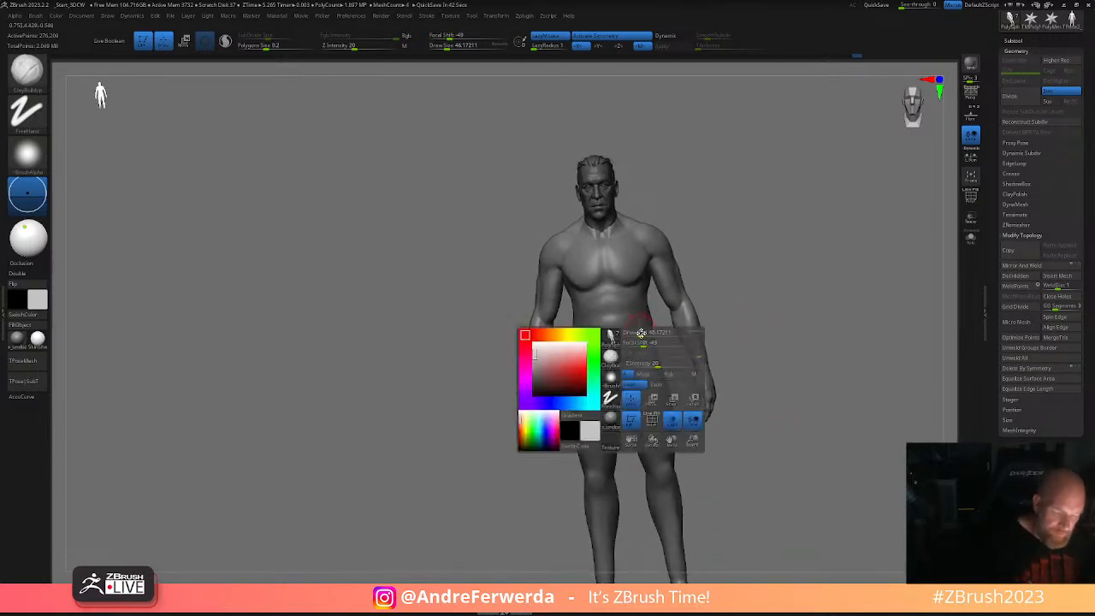
pyautogui.click(330, 596)
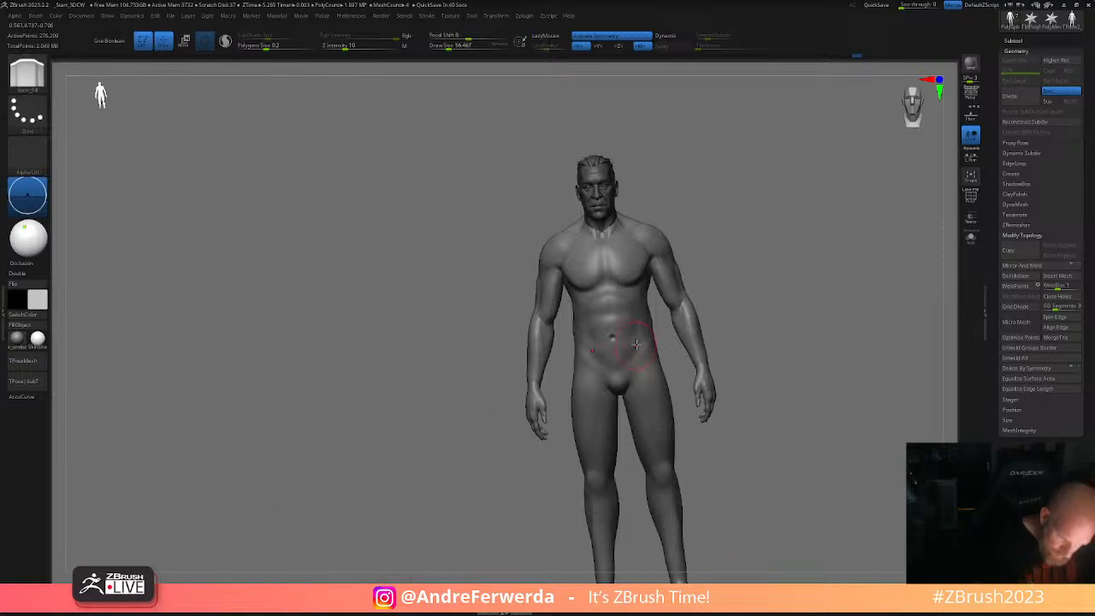
pyautogui.moveTo(639, 336); pyautogui.dragTo(680, 308)
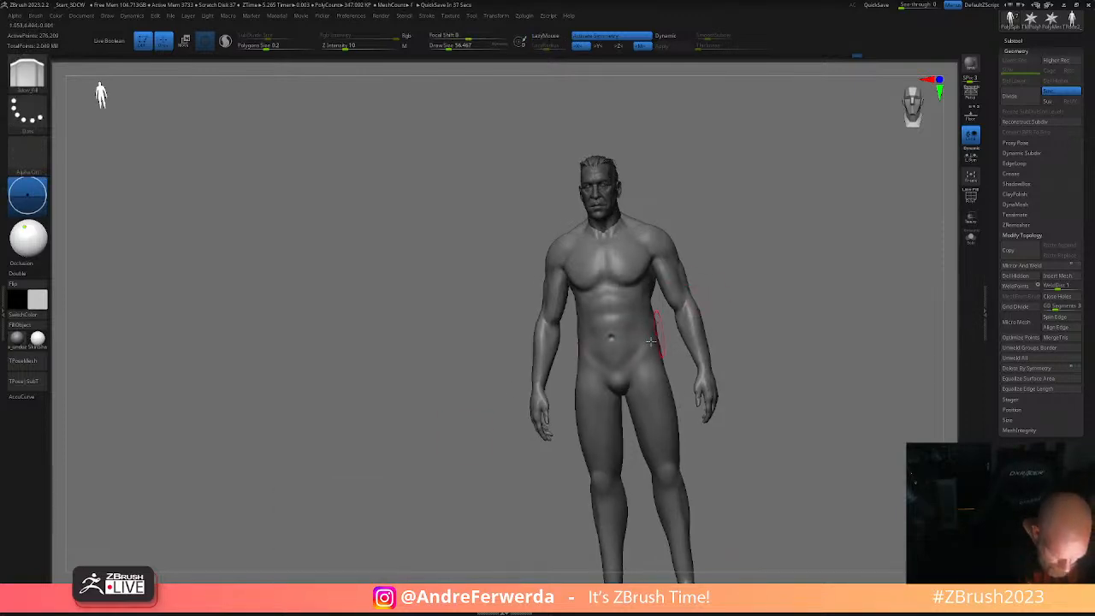
pyautogui.moveTo(745, 316)
pyautogui.mouseDown()
pyautogui.moveTo(756, 313)
pyautogui.moveTo(727, 325)
pyautogui.moveTo(731, 396)
pyautogui.moveTo(808, 409)
pyautogui.moveTo(795, 436)
pyautogui.moveTo(788, 428)
pyautogui.moveTo(785, 459)
pyautogui.mouseUp()
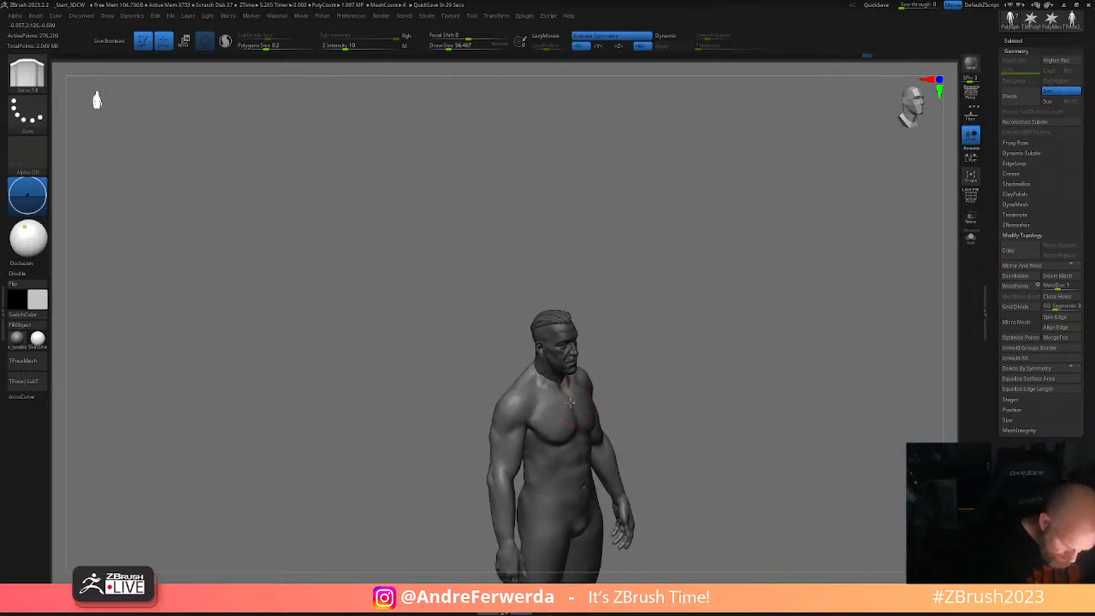
# - Refine the collarbones, upper chest and flanks with the same low-intensity fill brush
pyautogui.moveTo(638, 369)
pyautogui.mouseDown()
pyautogui.moveTo(660, 357)
pyautogui.moveTo(630, 365)
pyautogui.mouseUp()
pyautogui.moveTo(654, 366); pyautogui.dragTo(576, 399, button='right')
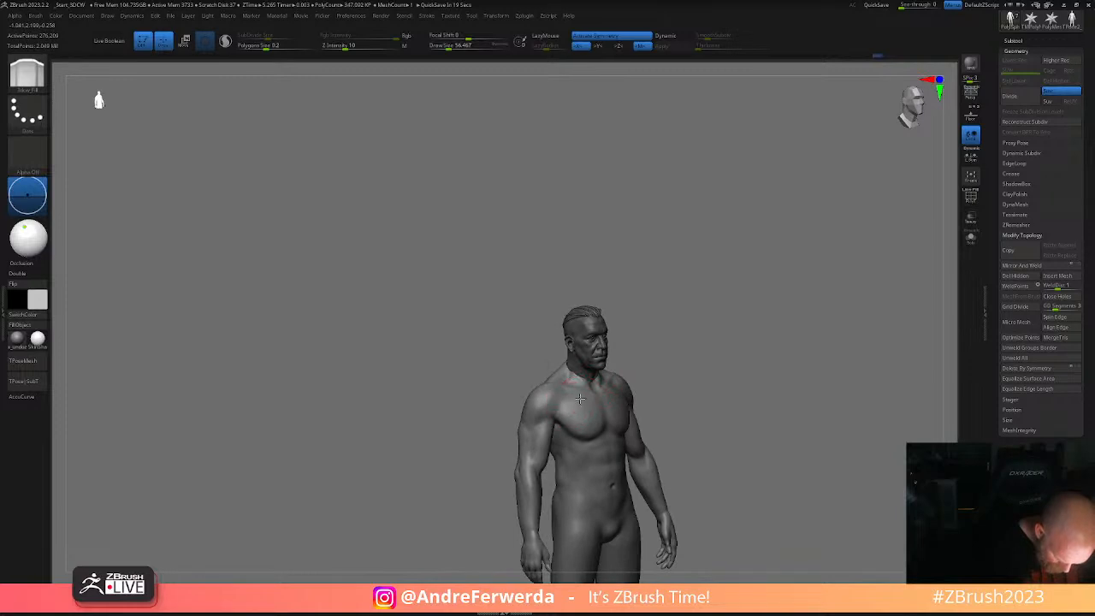
pyautogui.moveTo(695, 367); pyautogui.dragTo(667, 303, button='right')
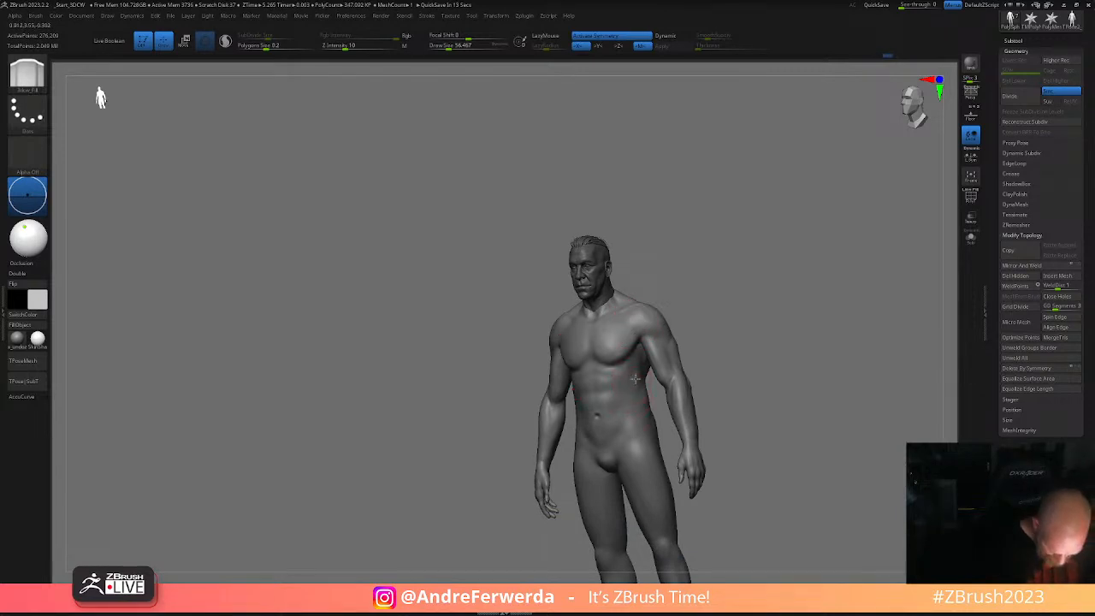
pyautogui.moveTo(731, 360)
pyautogui.mouseDown(button='right')
pyautogui.moveTo(660, 325)
pyautogui.moveTo(717, 317)
pyautogui.mouseUp(button='right')
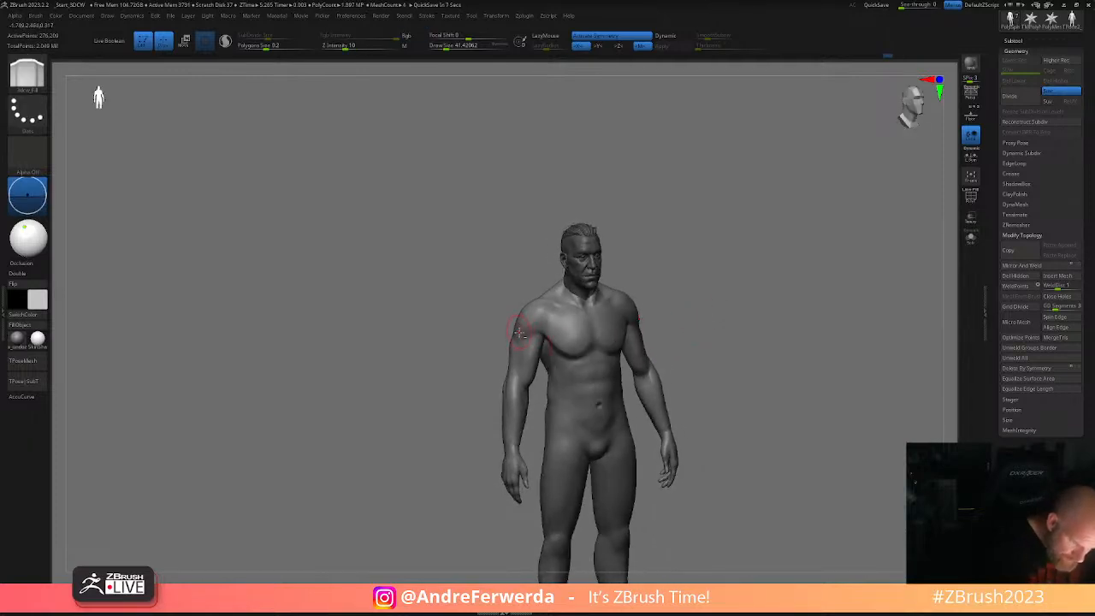
# - Examine the full figure's proportions from the front, three-quarter and back views
pyautogui.moveTo(525, 318); pyautogui.dragTo(660, 314, button='right')
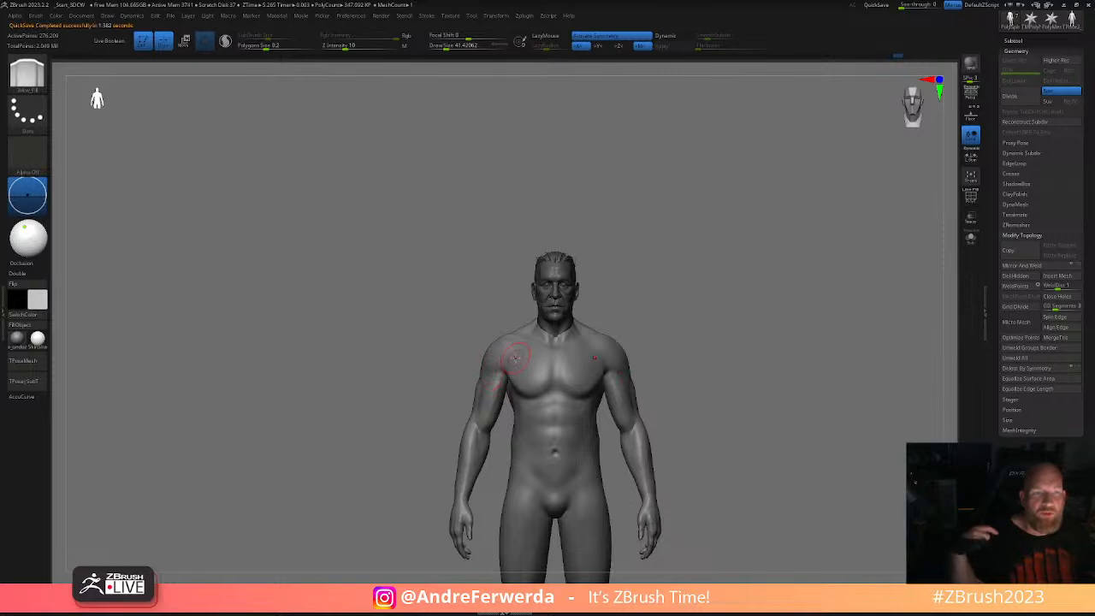
pyautogui.moveTo(680, 361); pyautogui.dragTo(674, 359)
pyautogui.moveTo(674, 358); pyautogui.dragTo(567, 363, button='right')
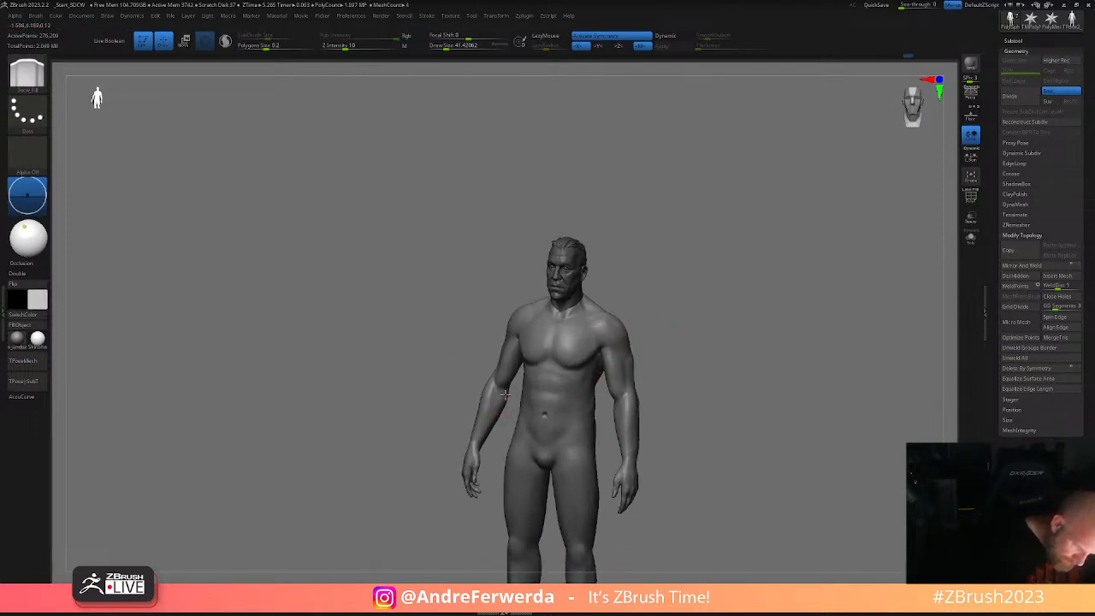
pyautogui.moveTo(527, 366); pyautogui.dragTo(707, 372, button='right')
pyautogui.moveTo(750, 420); pyautogui.dragTo(818, 446, button='right')
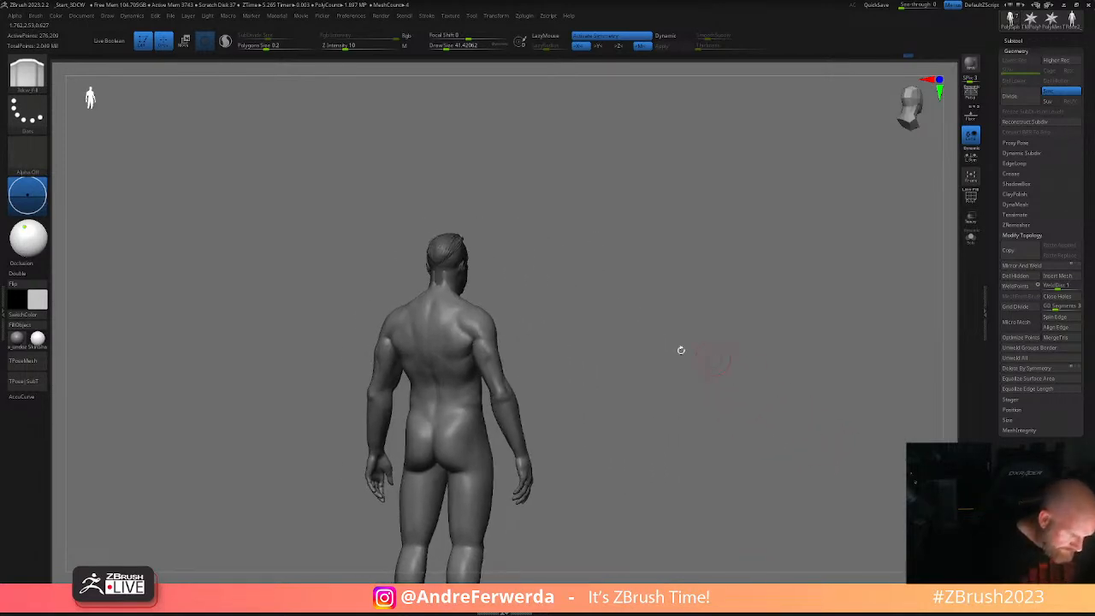
pyautogui.keyDown('alt'); pyautogui.moveTo(496, 284); pyautogui.dragTo(526, 365, button='right'); pyautogui.keyUp('alt')
pyautogui.moveTo(521, 322); pyautogui.dragTo(567, 350, button='right')
pyautogui.keyDown('alt'); pyautogui.moveTo(566, 350); pyautogui.dragTo(631, 306, button='right'); pyautogui.keyUp('alt')
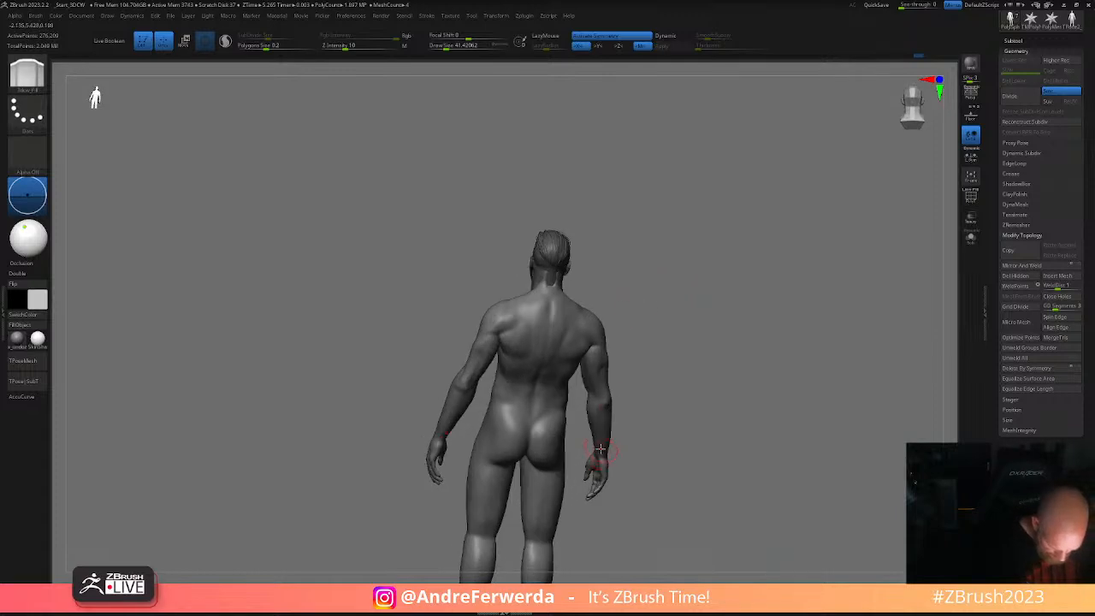
pyautogui.keyDown('alt'); pyautogui.moveTo(651, 465); pyautogui.dragTo(650, 367, button='right'); pyautogui.keyUp('alt')
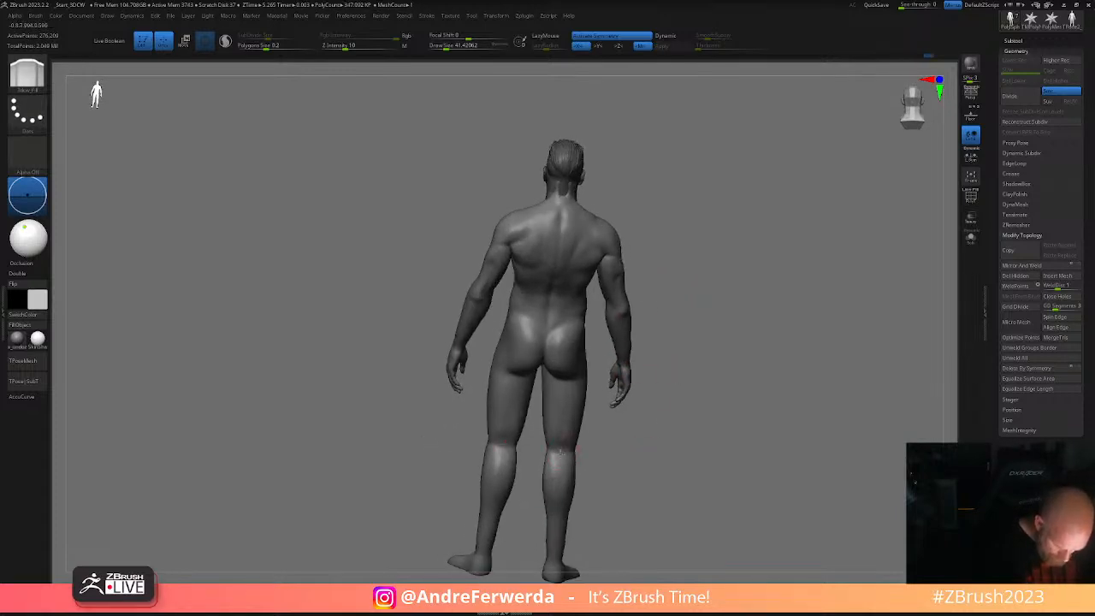
# - Compare the figure's side profile with the ideal male proportion reference, and hide the reference again
pyautogui.moveTo(709, 385)
pyautogui.keyDown('shift'); pyautogui.mouseDown(button='right')
pyautogui.moveTo(562, 455)
pyautogui.moveTo(632, 442)
pyautogui.moveTo(565, 441)
pyautogui.mouseUp(button='right'); pyautogui.keyUp('shift')
pyautogui.press('space')
pyautogui.moveTo(613, 438); pyautogui.dragTo(626, 435)
pyautogui.hotkey('shift', 'z')
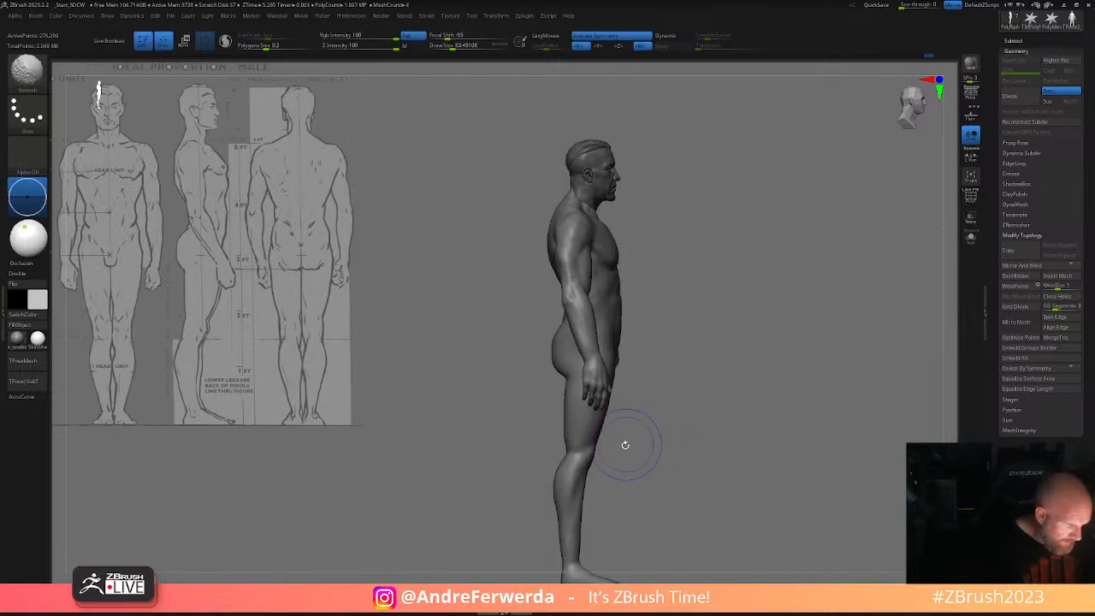
pyautogui.hotkey('shift', 'z')
# - Adjust the outer contour of the thighs from behind with the Move brush at a draw size of about 80
pyautogui.press('v')
pyautogui.press('space')
pyautogui.moveTo(572, 445); pyautogui.dragTo(570, 438)
pyautogui.press('space')
pyautogui.keyDown('shift'); pyautogui.moveTo(652, 374); pyautogui.dragTo(700, 369); pyautogui.keyUp('shift')
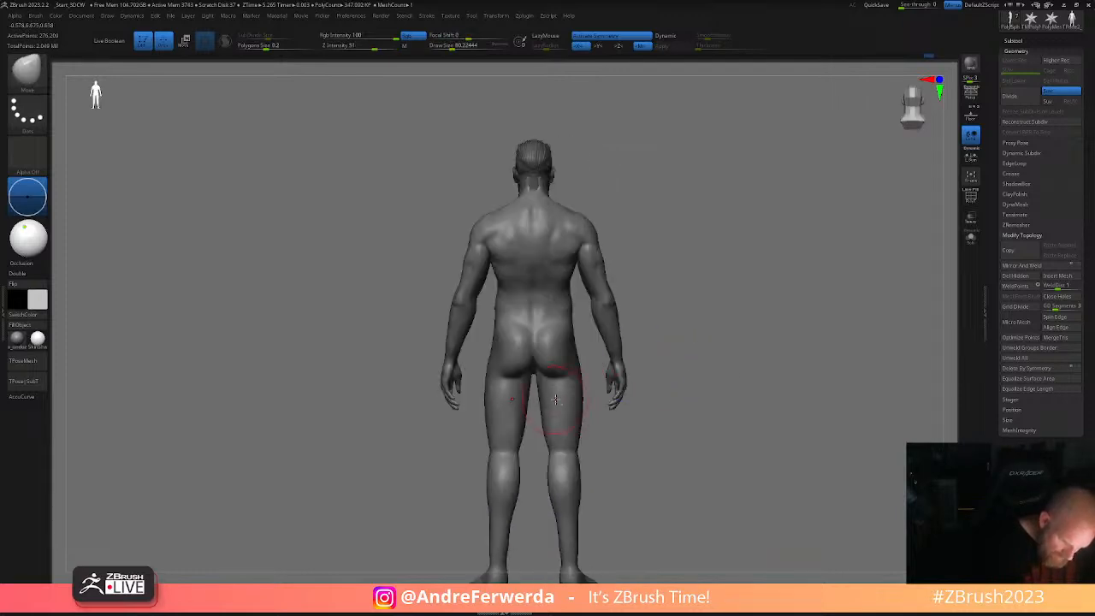
pyautogui.moveTo(585, 397); pyautogui.dragTo(580, 402)
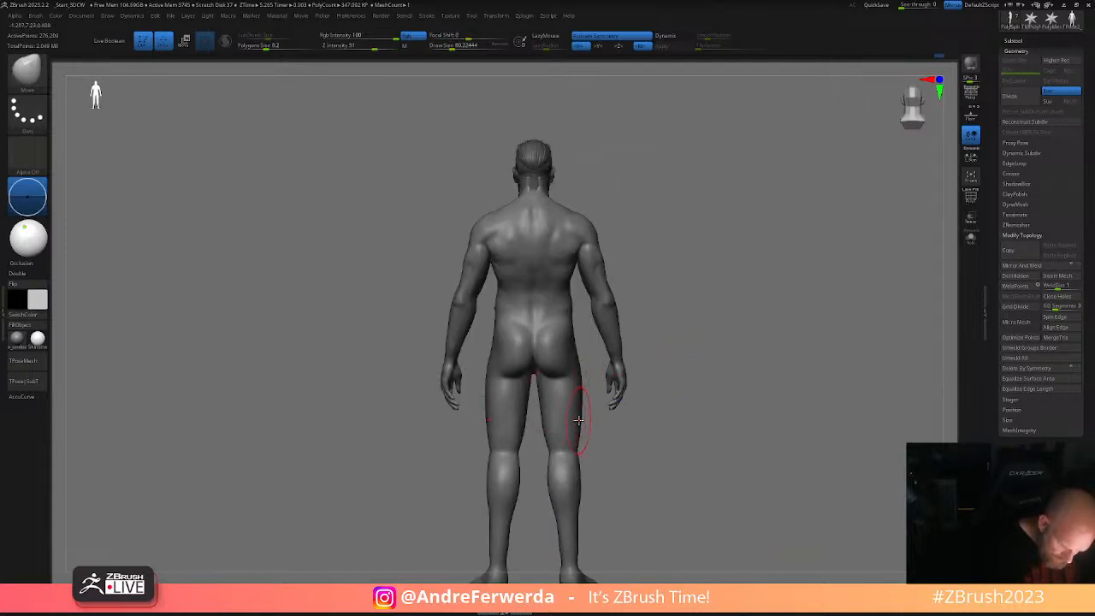
# - Refine the lower thighs and knee contours from the back and front with the Move brush at a draw size of about 74
pyautogui.press('space')
pyautogui.click(543, 434)
pyautogui.press('space')
pyautogui.click(518, 483)
pyautogui.moveTo(569, 421); pyautogui.dragTo(577, 422)
pyautogui.keyDown('alt'); pyautogui.moveTo(649, 440); pyautogui.dragTo(668, 374, button='right'); pyautogui.keyUp('alt')
pyautogui.press('space')
pyautogui.click(670, 377)
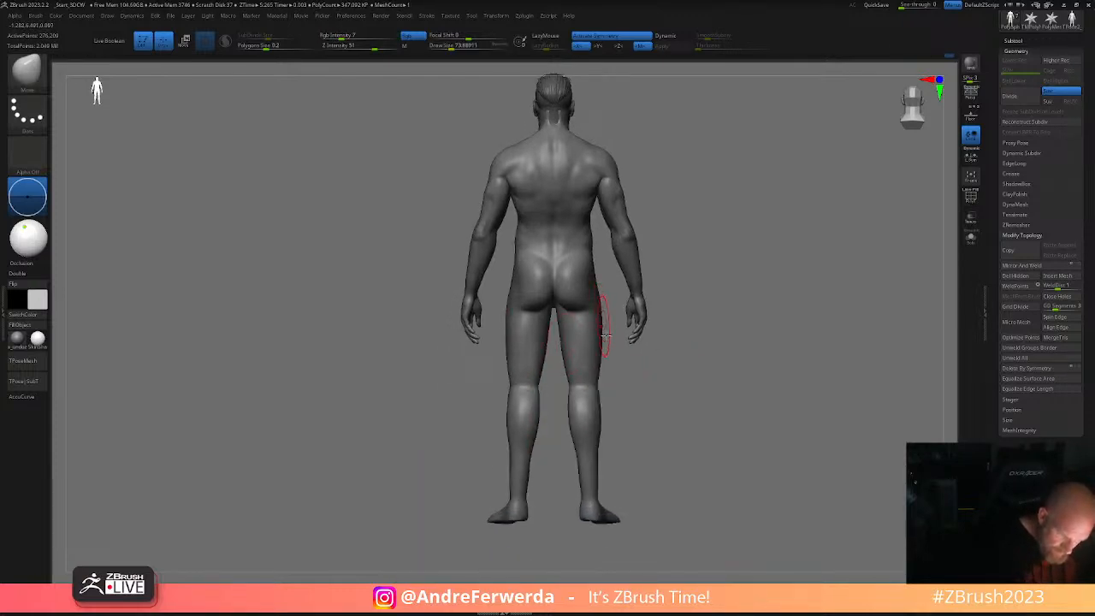
pyautogui.keyDown('shift'); pyautogui.moveTo(672, 355); pyautogui.dragTo(592, 380); pyautogui.keyUp('shift')
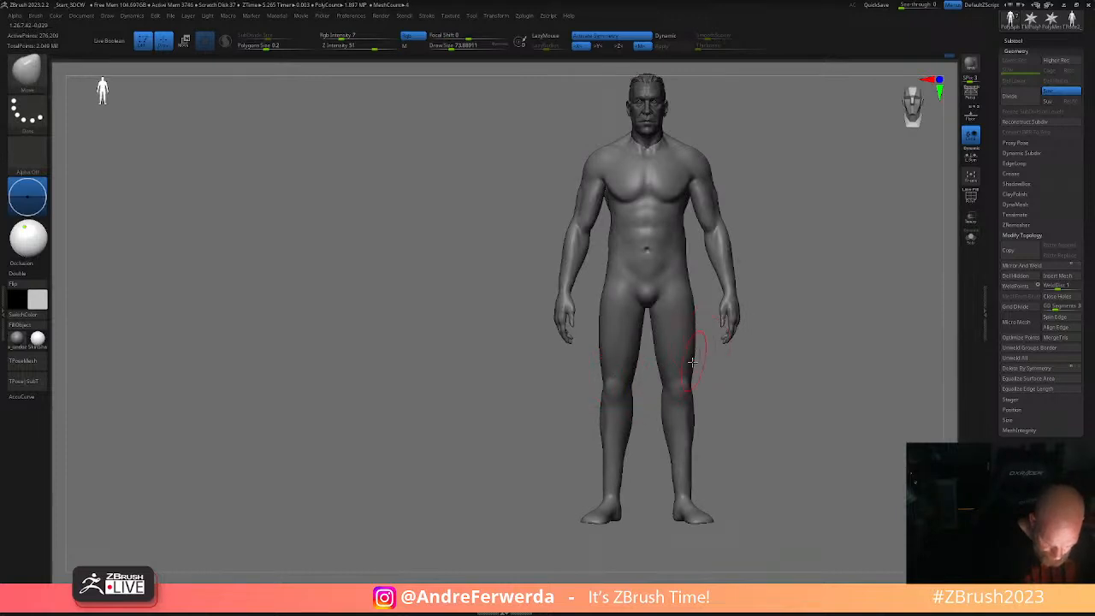
pyautogui.moveTo(737, 409); pyautogui.dragTo(745, 416)
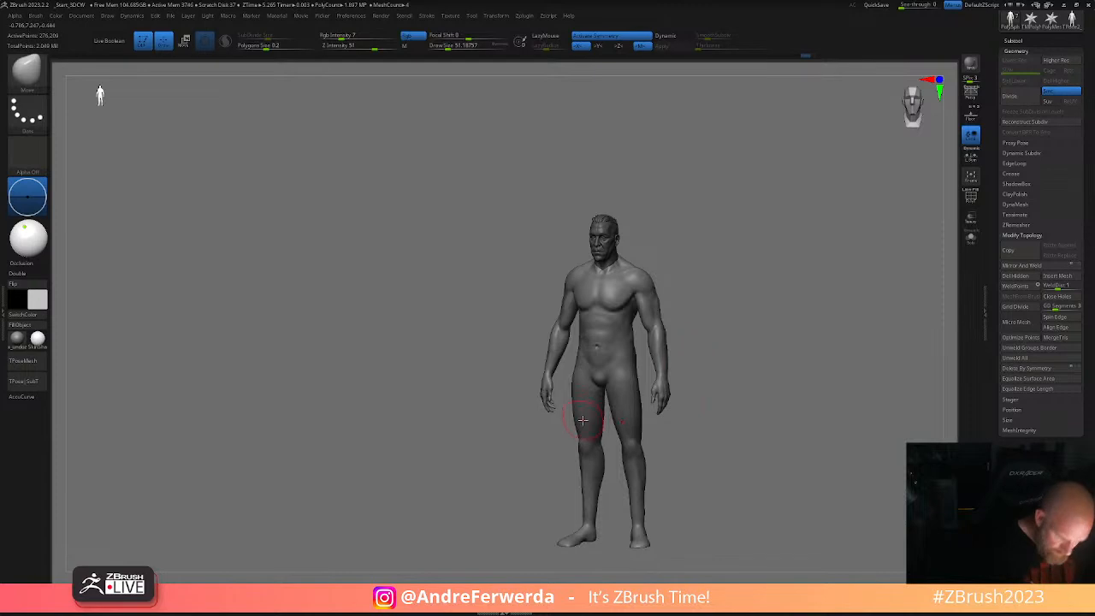
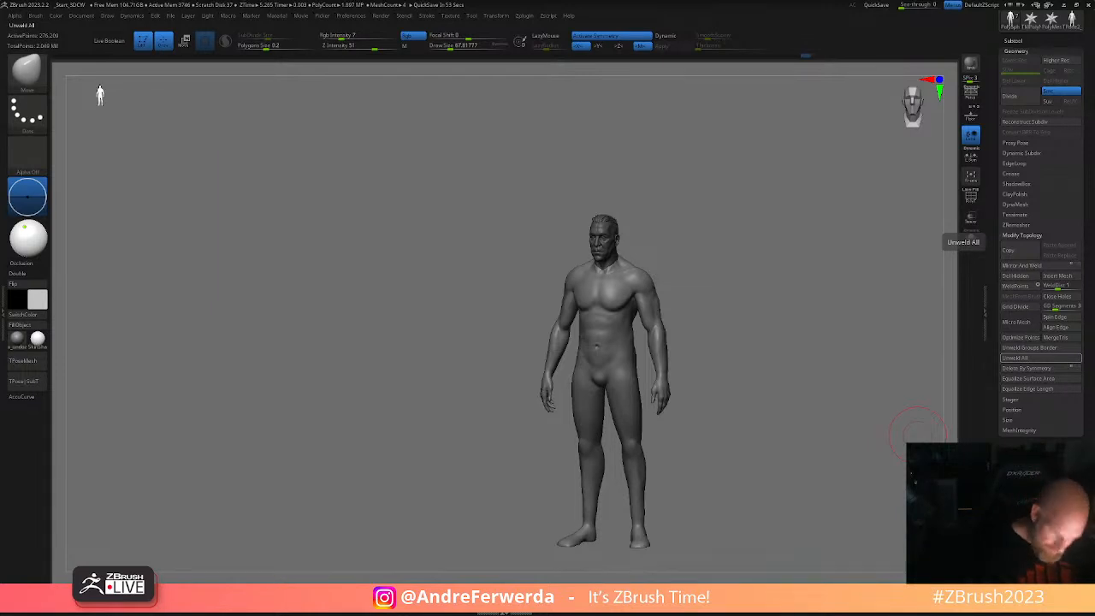
# - Check the whole body's silhouette from a raised angle and from the front
pyautogui.moveTo(793, 405)
pyautogui.mouseDown()
pyautogui.moveTo(819, 409)
pyautogui.moveTo(802, 431)
pyautogui.mouseUp()
pyautogui.press('space')
pyautogui.moveTo(830, 376); pyautogui.dragTo(822, 373)
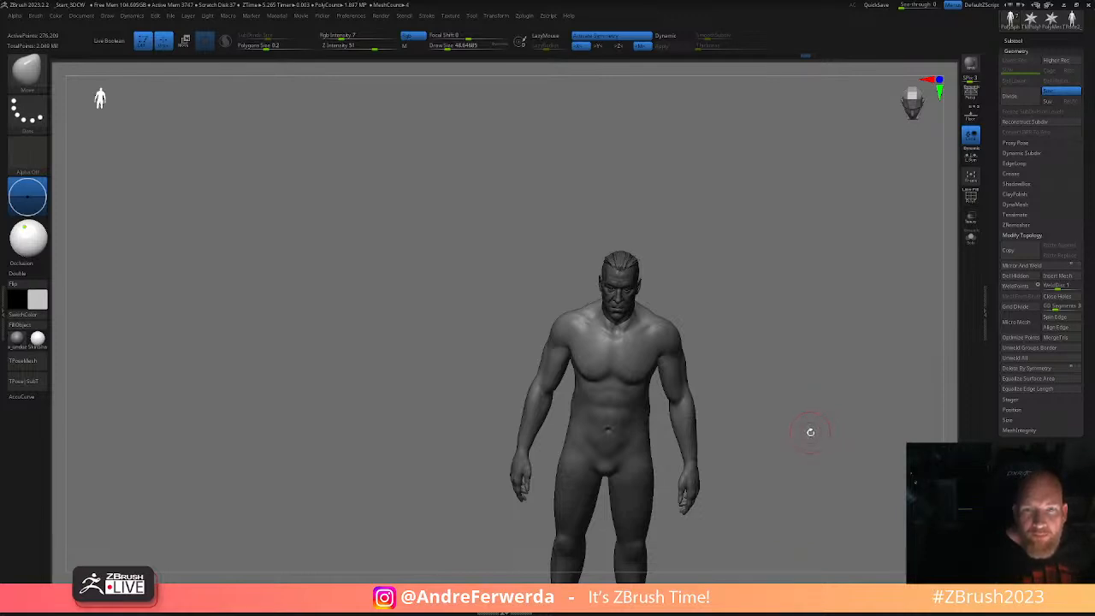
pyautogui.moveTo(811, 433)
pyautogui.keyDown('alt'); pyautogui.mouseDown()
pyautogui.moveTo(811, 450)
pyautogui.moveTo(807, 394)
pyautogui.moveTo(808, 427)
pyautogui.mouseUp(); pyautogui.keyUp('alt')
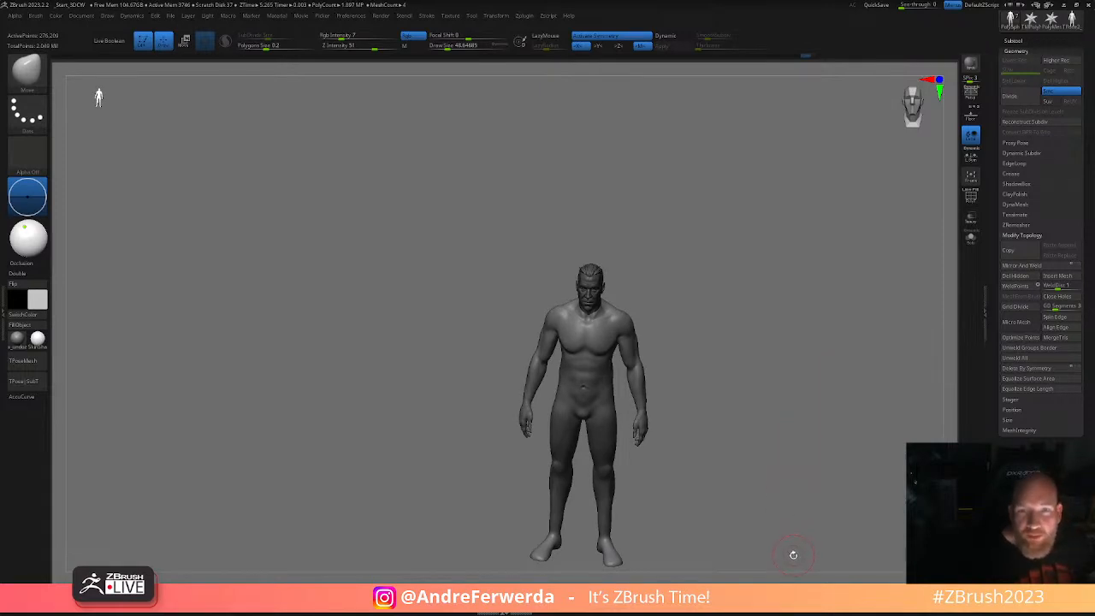
pyautogui.moveTo(789, 492); pyautogui.dragTo(794, 467)
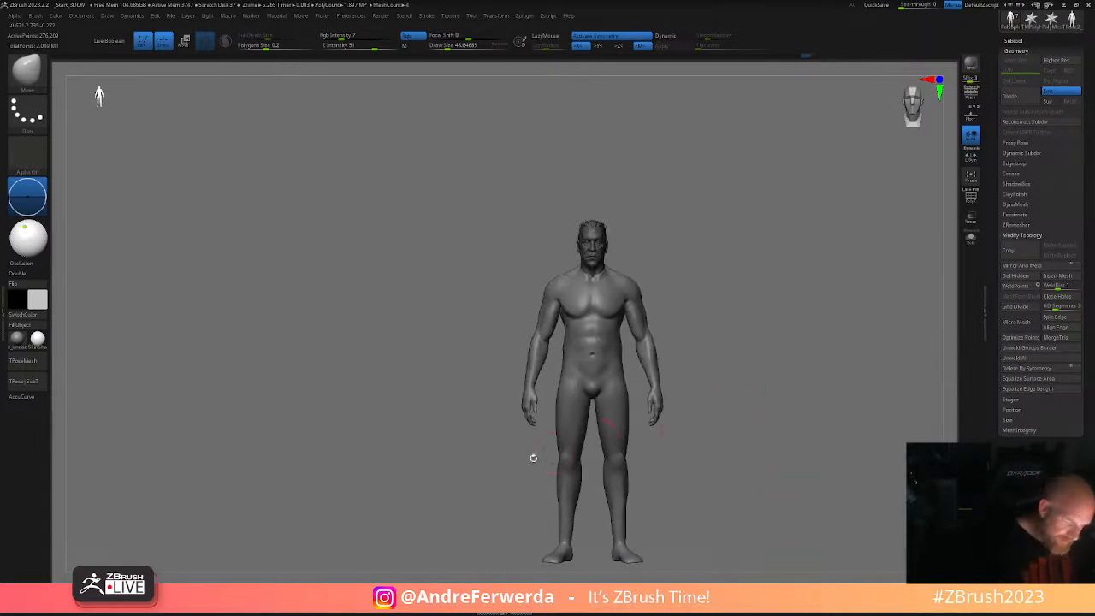
# - Try to define the lower edge of the chest with the DamStandard brush, undo the stroke, and smooth the area
pyautogui.press('b')
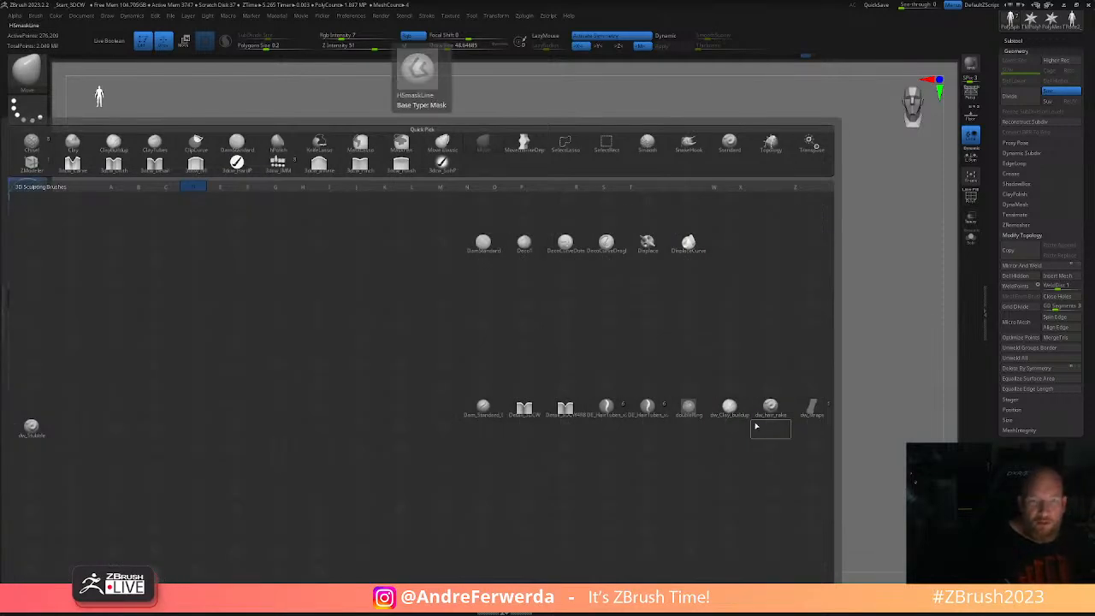
pyautogui.click(518, 259)
pyautogui.moveTo(667, 283); pyautogui.dragTo(601, 362)
pyautogui.moveTo(675, 336)
pyautogui.mouseDown()
pyautogui.moveTo(711, 320)
pyautogui.moveTo(675, 340)
pyautogui.mouseUp()
pyautogui.moveTo(591, 359); pyautogui.dragTo(583, 357)
pyautogui.moveTo(634, 344); pyautogui.dragTo(631, 360, button='right')
pyautogui.hotkey('ctrl', 'z')
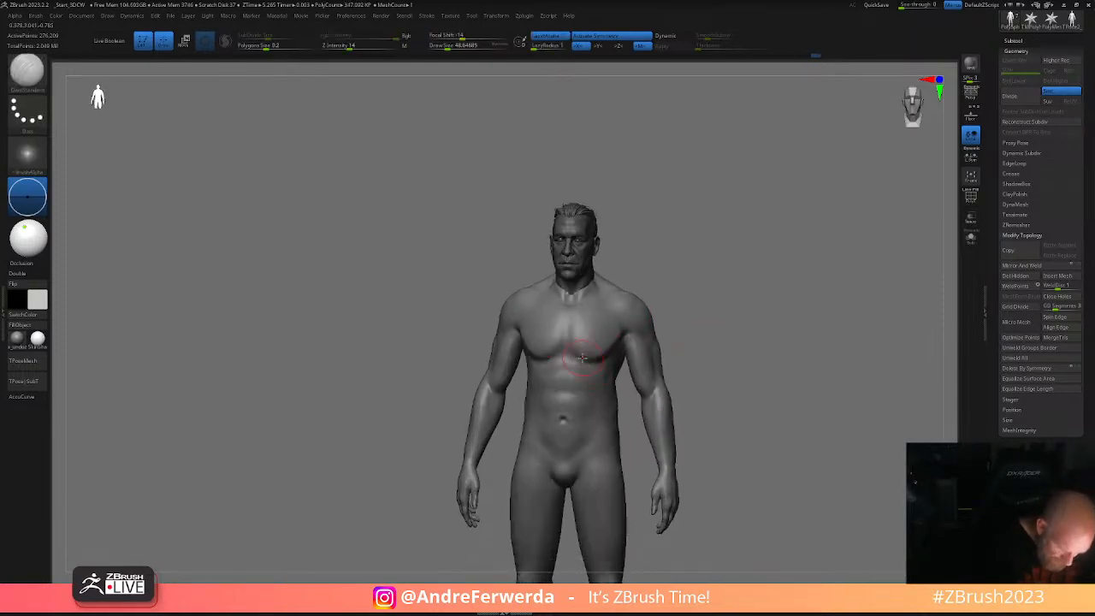
pyautogui.keyDown('shift'); pyautogui.moveTo(587, 357); pyautogui.dragTo(601, 353); pyautogui.keyUp('shift')
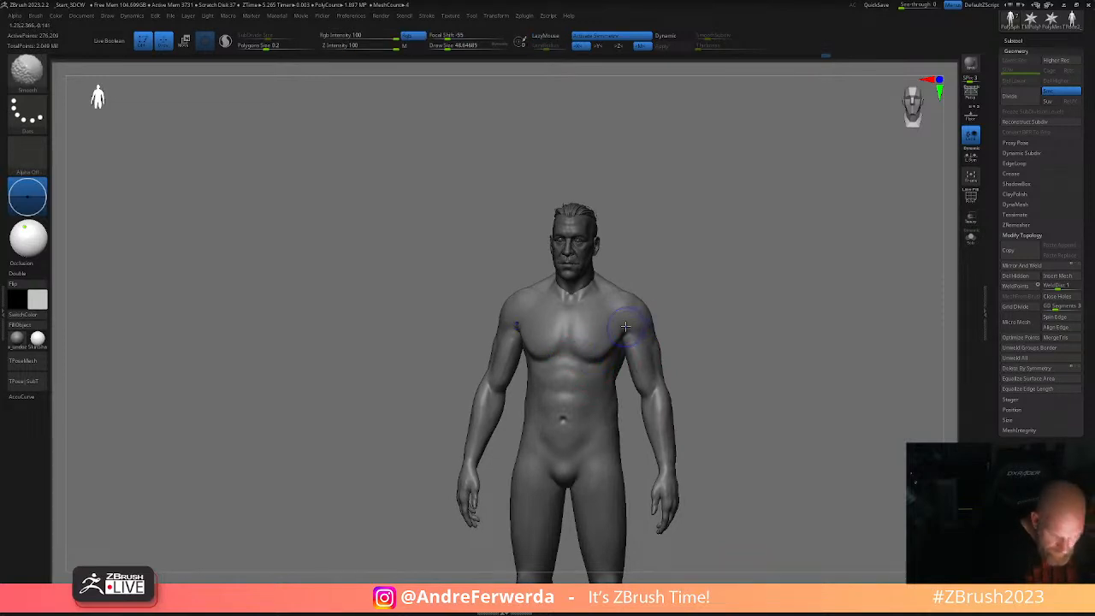
# - Flatten the side of the torso just below the chest with the hPolish brush at a draw size of about 46
pyautogui.moveTo(682, 303)
pyautogui.keyDown('alt'); pyautogui.mouseDown()
pyautogui.moveTo(719, 362)
pyautogui.moveTo(736, 345)
pyautogui.moveTo(755, 350)
pyautogui.mouseUp(); pyautogui.keyUp('alt')
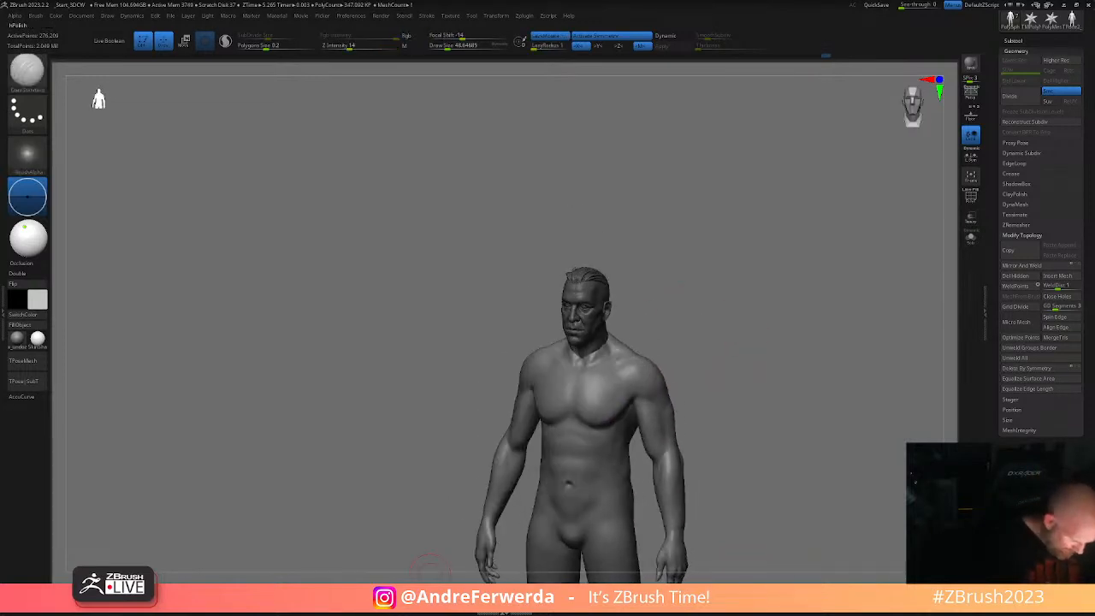
pyautogui.click(435, 590)
pyautogui.moveTo(685, 357)
pyautogui.mouseDown()
pyautogui.moveTo(693, 343)
pyautogui.moveTo(651, 387)
pyautogui.moveTo(660, 392)
pyautogui.moveTo(670, 374)
pyautogui.moveTo(695, 387)
pyautogui.moveTo(675, 359)
pyautogui.mouseUp()
pyautogui.moveTo(715, 433)
pyautogui.keyDown('alt'); pyautogui.mouseDown()
pyautogui.moveTo(710, 401)
pyautogui.moveTo(751, 387)
pyautogui.mouseUp(); pyautogui.keyUp('alt')
pyautogui.moveTo(745, 402)
pyautogui.keyDown('alt'); pyautogui.mouseDown()
pyautogui.moveTo(743, 357)
pyautogui.moveTo(713, 351)
pyautogui.mouseUp(); pyautogui.keyUp('alt')
pyautogui.press('s')
pyautogui.press('s')
pyautogui.click(608, 360)
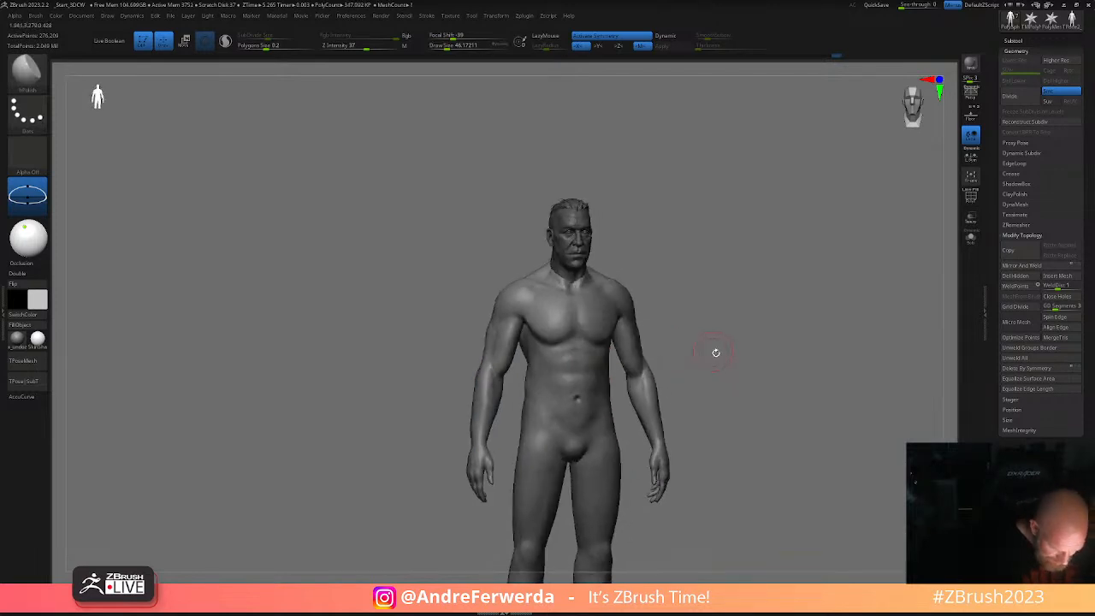
pyautogui.press('ctrl')
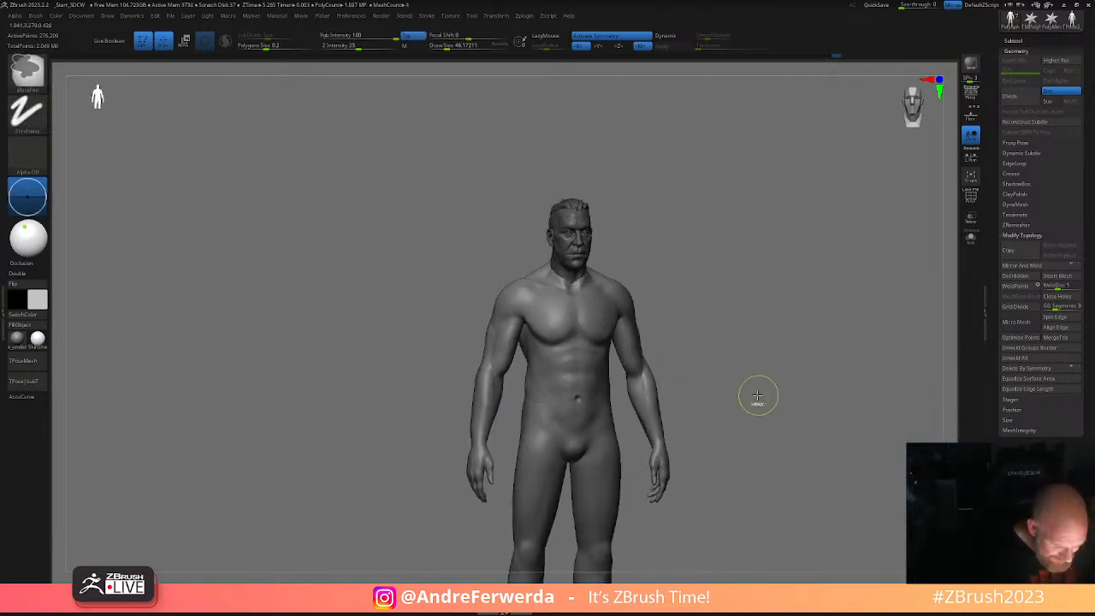
pyautogui.press('shift')
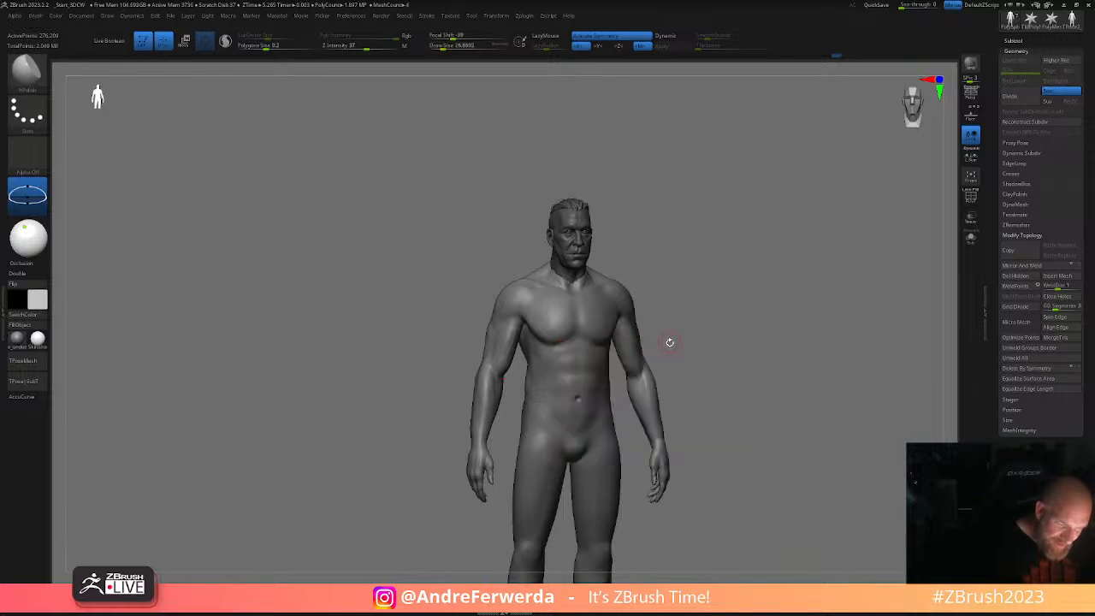
# - Reshape the navel with the ClayBuildup brush at Z Intensity 20 and a draw size of about 26, and smooth it
pyautogui.press('b')
pyautogui.press('c')
pyautogui.press('b')
pyautogui.moveTo(741, 247)
pyautogui.mouseDown()
pyautogui.moveTo(748, 297)
pyautogui.moveTo(737, 308)
pyautogui.mouseUp()
pyautogui.press('space')
pyautogui.moveTo(570, 411); pyautogui.dragTo(564, 411)
pyautogui.moveTo(740, 315)
pyautogui.keyDown('alt'); pyautogui.mouseDown()
pyautogui.moveTo(733, 371)
pyautogui.moveTo(685, 393)
pyautogui.mouseUp(); pyautogui.keyUp('alt')
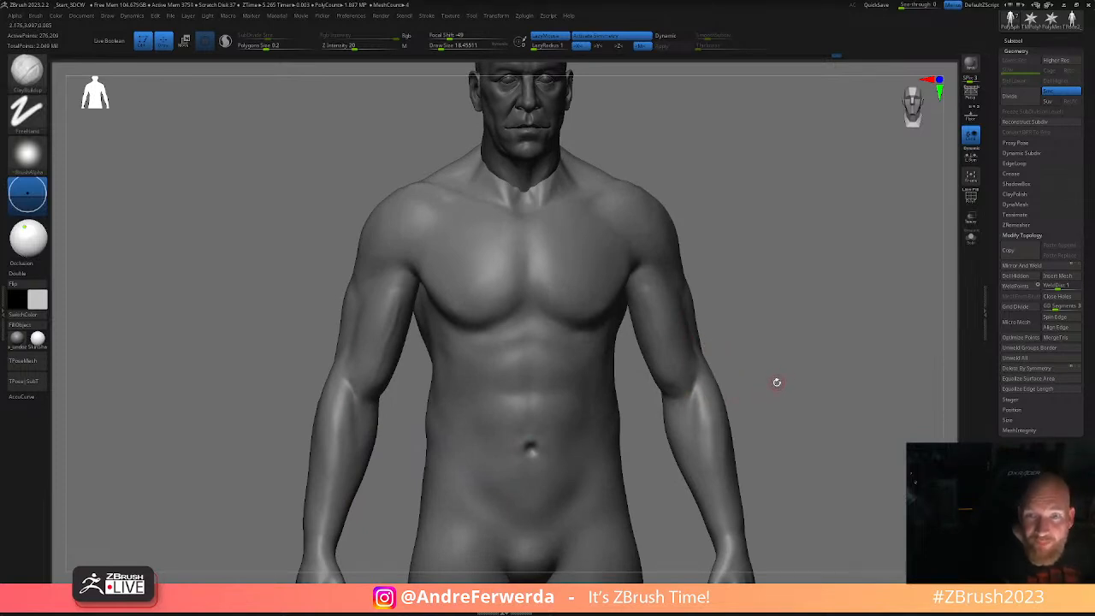
pyautogui.press('space')
pyautogui.moveTo(782, 357); pyautogui.dragTo(788, 358)
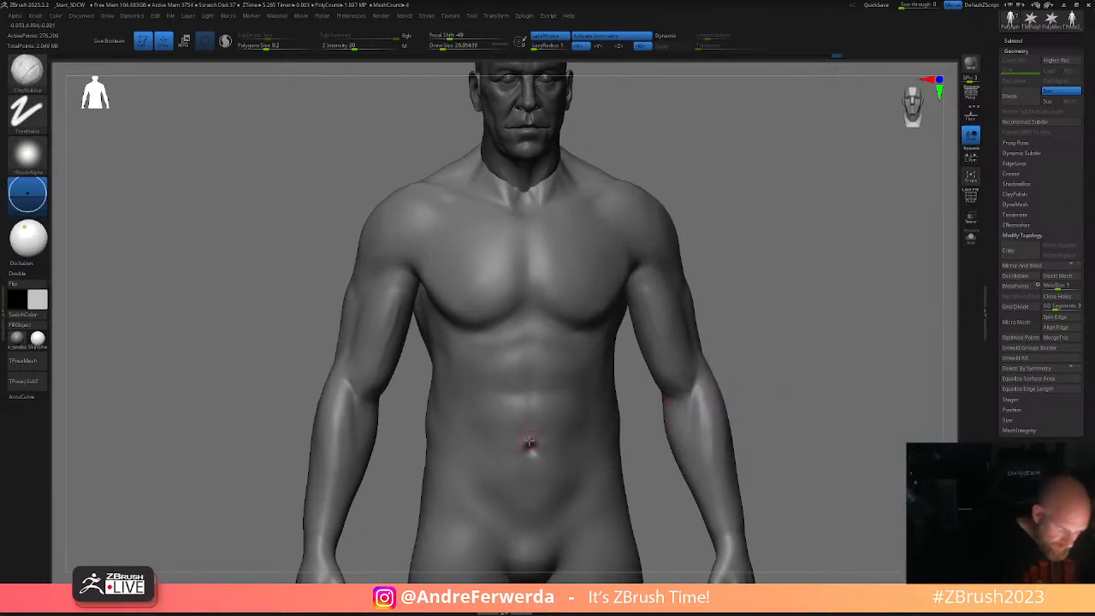
pyautogui.moveTo(529, 450); pyautogui.dragTo(533, 451)
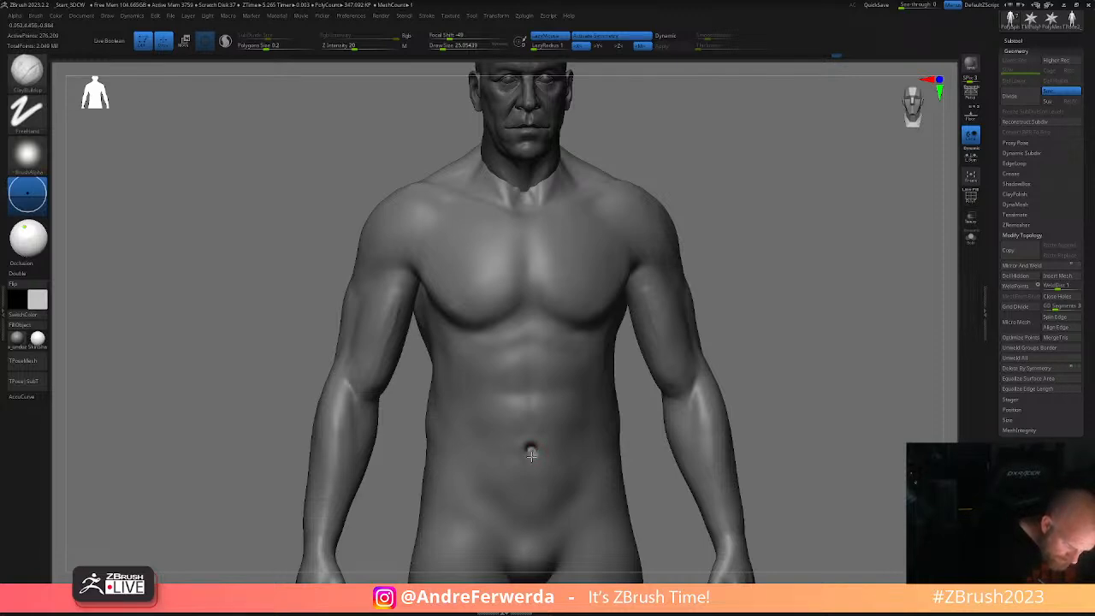
pyautogui.keyDown('shift'); pyautogui.moveTo(531, 451); pyautogui.dragTo(540, 453); pyautogui.keyUp('shift')
# - Review the full figure from the front and side after the navel work
pyautogui.keyDown('alt'); pyautogui.moveTo(792, 398); pyautogui.dragTo(807, 316); pyautogui.keyUp('alt')
pyautogui.press('space')
pyautogui.moveTo(580, 456)
pyautogui.mouseDown()
pyautogui.moveTo(540, 439)
pyautogui.moveTo(557, 447)
pyautogui.moveTo(583, 437)
pyautogui.mouseUp()
pyautogui.press('space')
pyautogui.keyDown('alt'); pyautogui.moveTo(744, 385); pyautogui.dragTo(716, 452); pyautogui.keyUp('alt')
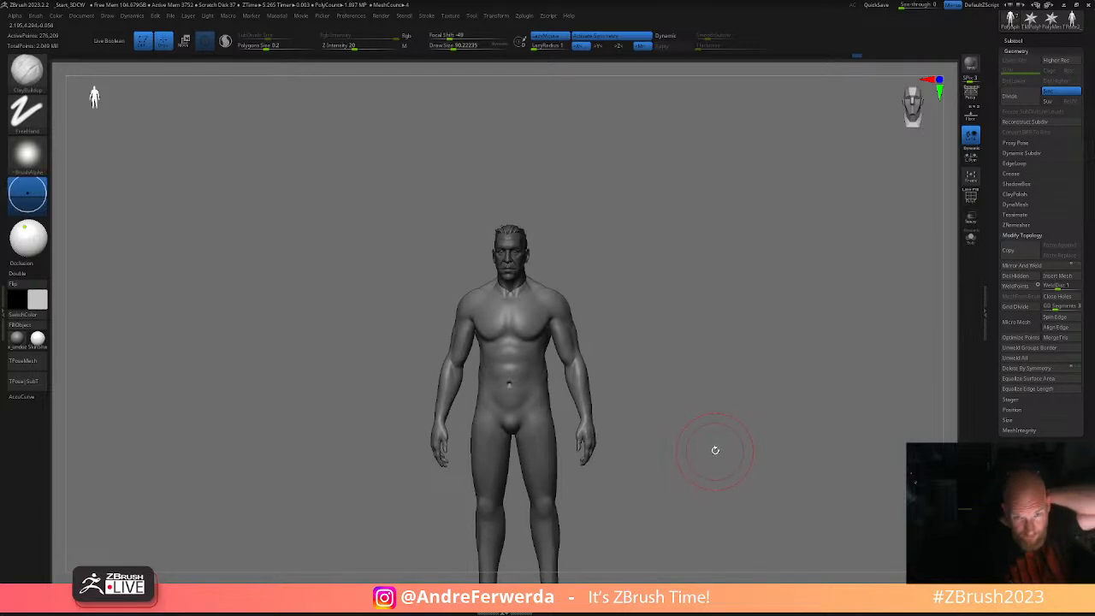
pyautogui.moveTo(715, 441); pyautogui.dragTo(720, 430)
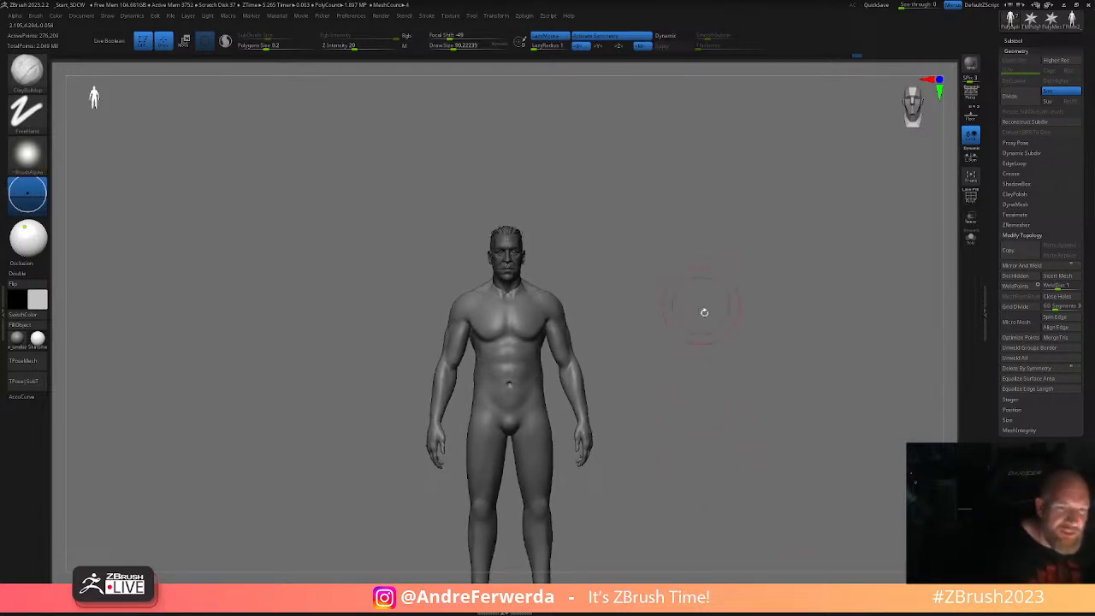
pyautogui.moveTo(738, 369); pyautogui.dragTo(744, 418)
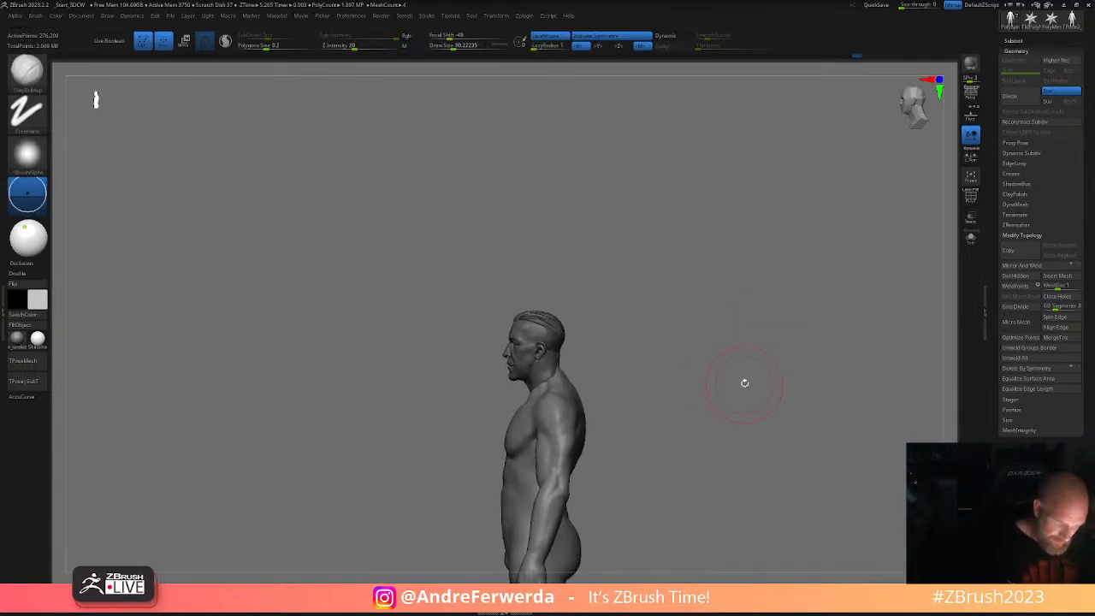
# - Adjust the lower chest and upper abdomen with the Move brush at a draw size of about 65
pyautogui.press('b')
pyautogui.press('m')
pyautogui.press('v')
pyautogui.press('s')
pyautogui.moveTo(601, 435); pyautogui.dragTo(575, 389)
pyautogui.press('s')
pyautogui.press('s')
pyautogui.moveTo(663, 381); pyautogui.dragTo(719, 400)
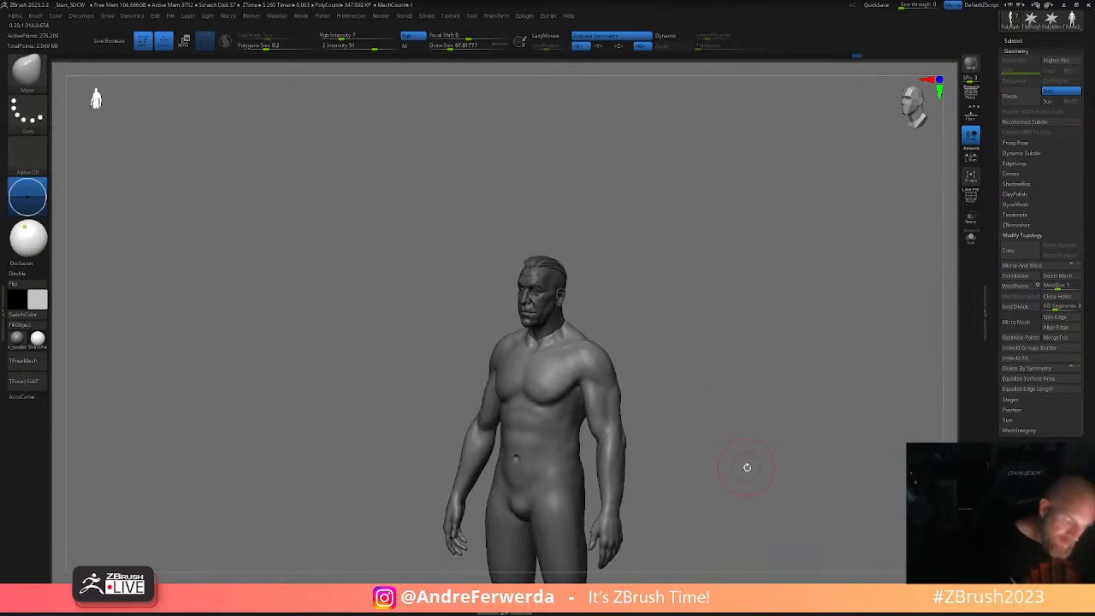
pyautogui.keyDown('shift'); pyautogui.moveTo(765, 465); pyautogui.dragTo(777, 465); pyautogui.keyUp('shift')
pyautogui.moveTo(777, 465)
pyautogui.keyDown('alt'); pyautogui.mouseDown()
pyautogui.moveTo(779, 411)
pyautogui.moveTo(770, 505)
pyautogui.mouseUp(); pyautogui.keyUp('alt')
pyautogui.press('space')
pyautogui.moveTo(600, 363); pyautogui.dragTo(594, 364)
pyautogui.moveTo(576, 365); pyautogui.dragTo(576, 360)
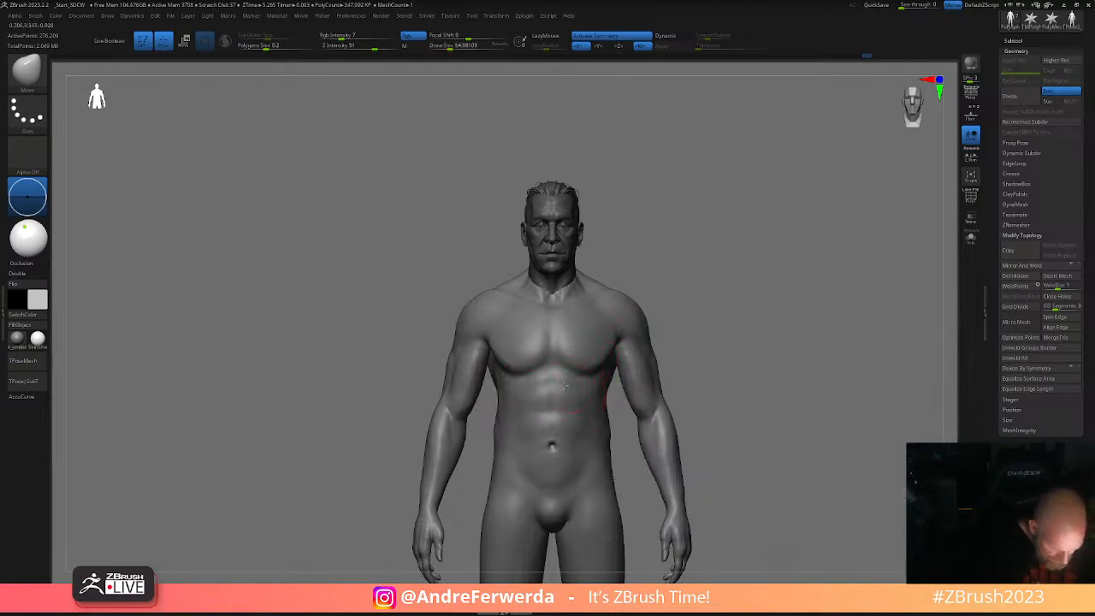
# - Nudge the outline of the shoulders with the Move brush at a draw size of about 80
pyautogui.moveTo(733, 385)
pyautogui.keyDown('alt'); pyautogui.mouseDown()
pyautogui.moveTo(733, 345)
pyautogui.moveTo(712, 351)
pyautogui.mouseUp(); pyautogui.keyUp('alt')
pyautogui.press('space')
pyautogui.moveTo(712, 351)
pyautogui.keyDown('alt'); pyautogui.mouseDown()
pyautogui.moveTo(697, 398)
pyautogui.moveTo(733, 345)
pyautogui.mouseUp(); pyautogui.keyUp('alt')
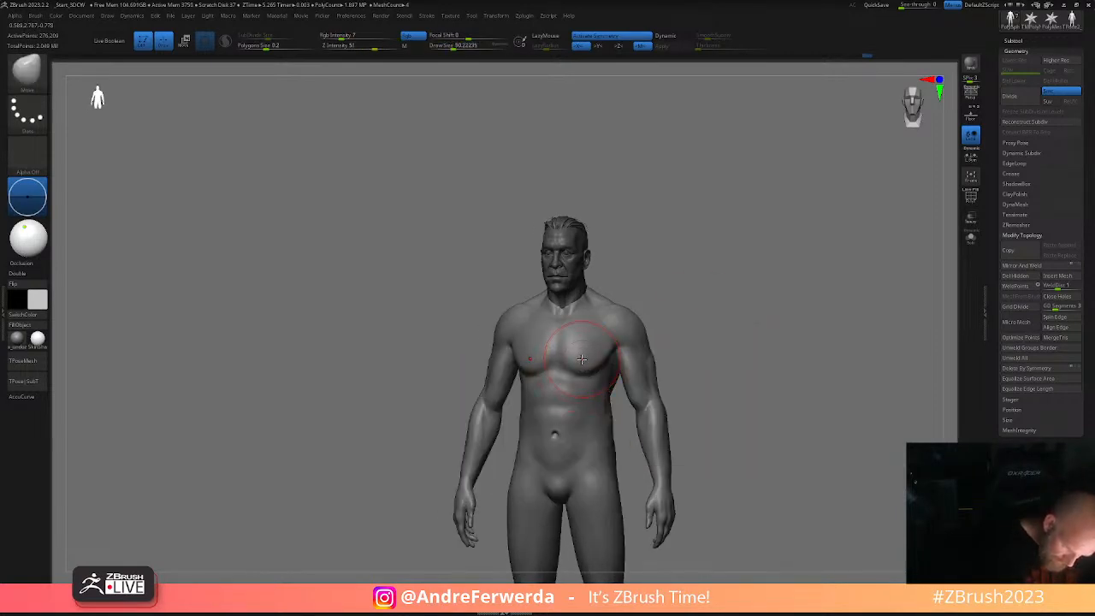
pyautogui.press('space')
pyautogui.moveTo(625, 315); pyautogui.dragTo(626, 315)
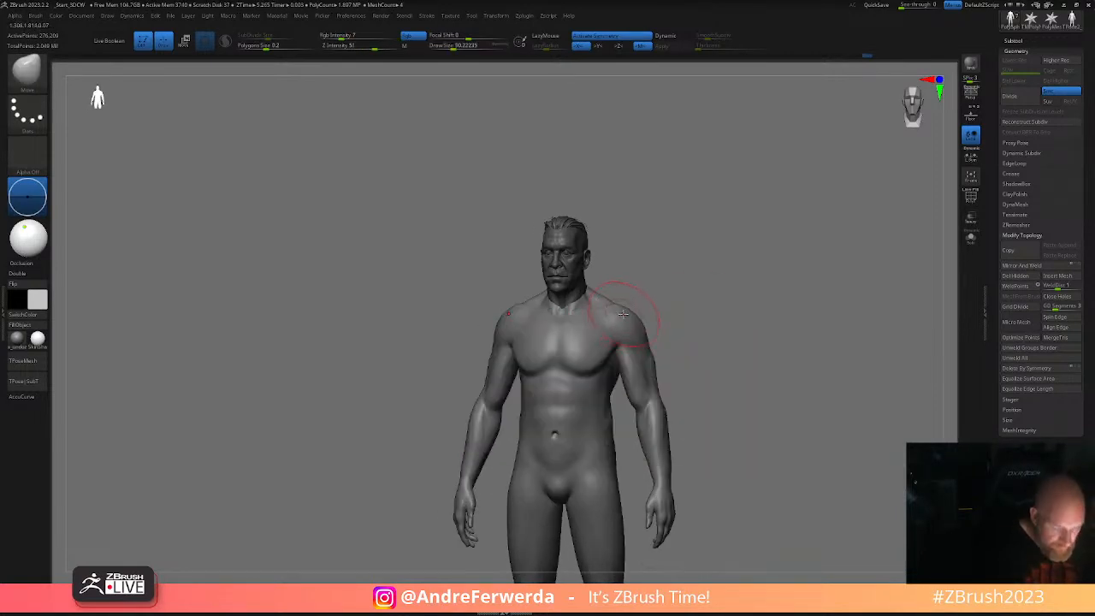
pyautogui.press('space')
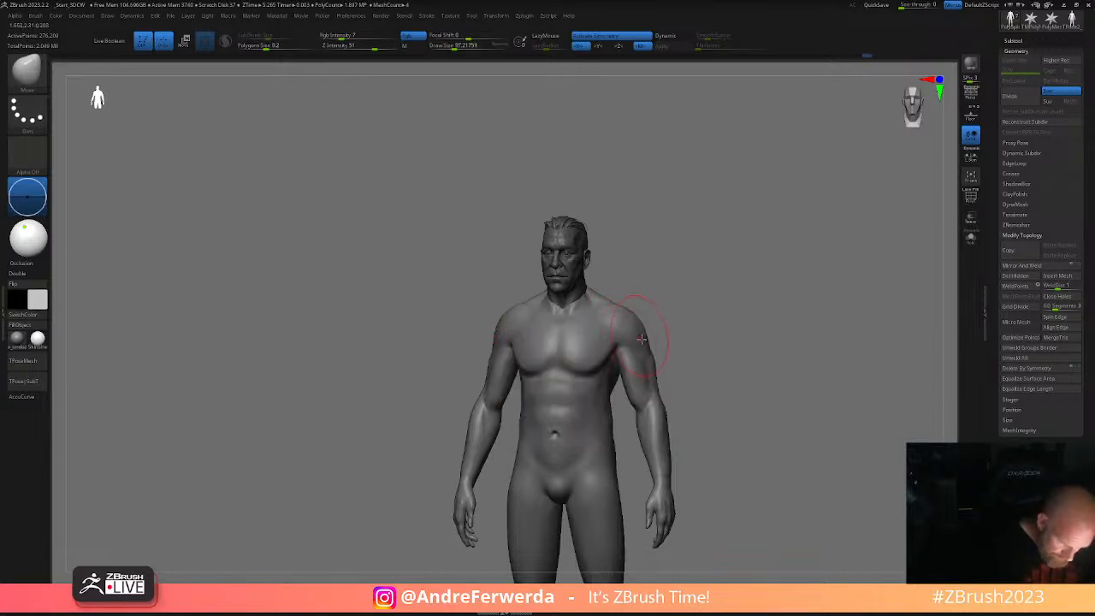
pyautogui.press('space')
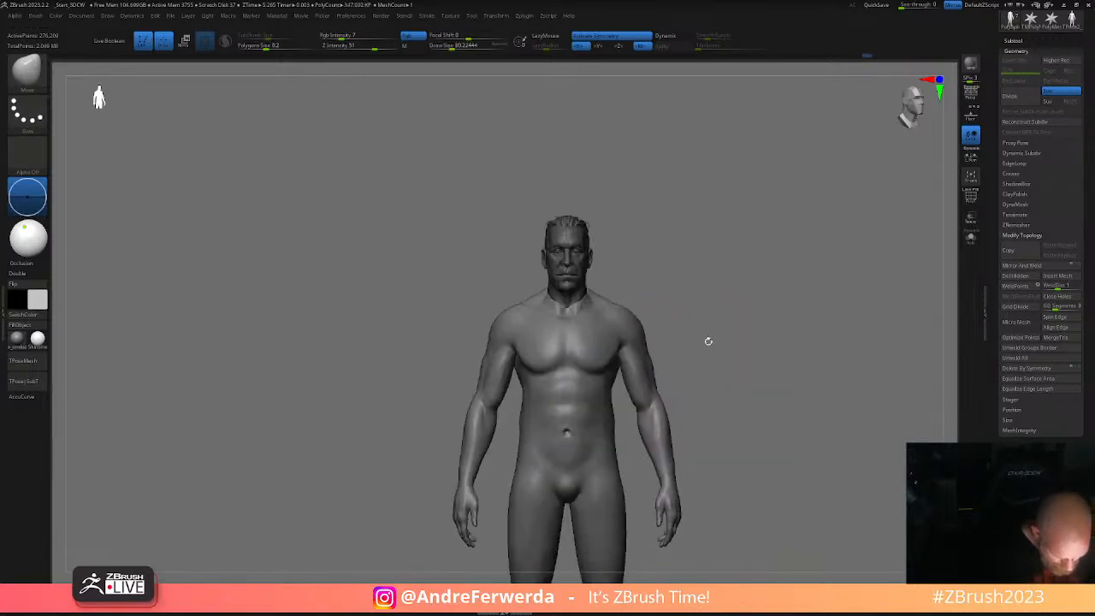
# - Hide the arms' polygroup, leaving the head, torso, hands and legs displayed
pyautogui.keyDown('ctrl'); pyautogui.keyDown('shift'); pyautogui.click(642, 369); pyautogui.keyUp('shift'); pyautogui.keyUp('ctrl')
pyautogui.keyDown('ctrl'); pyautogui.keyDown('shift'); pyautogui.click(641, 370); pyautogui.keyUp('shift'); pyautogui.keyUp('ctrl')
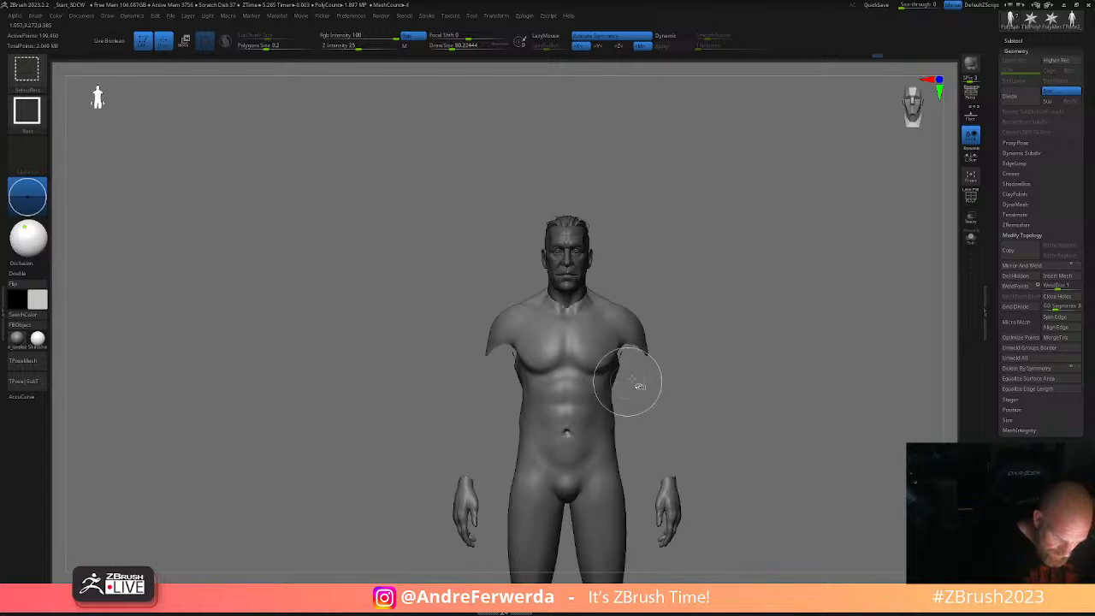
# - Redisplay the hidden arms and refine the shoulders and upper arms with the Move brush at draw sizes of about 50 to 80
pyautogui.keyDown('ctrl'); pyautogui.keyDown('shift'); pyautogui.click(704, 330); pyautogui.keyUp('shift'); pyautogui.keyUp('ctrl')
pyautogui.keyDown('shift'); pyautogui.moveTo(726, 325); pyautogui.dragTo(705, 335); pyautogui.keyUp('shift')
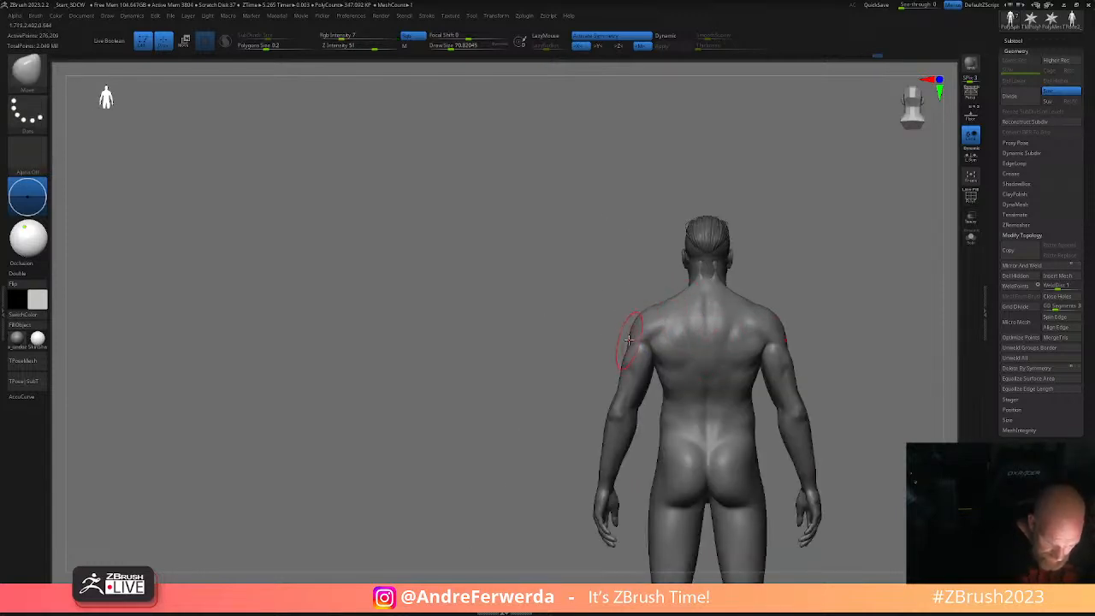
pyautogui.moveTo(613, 362); pyautogui.dragTo(675, 377)
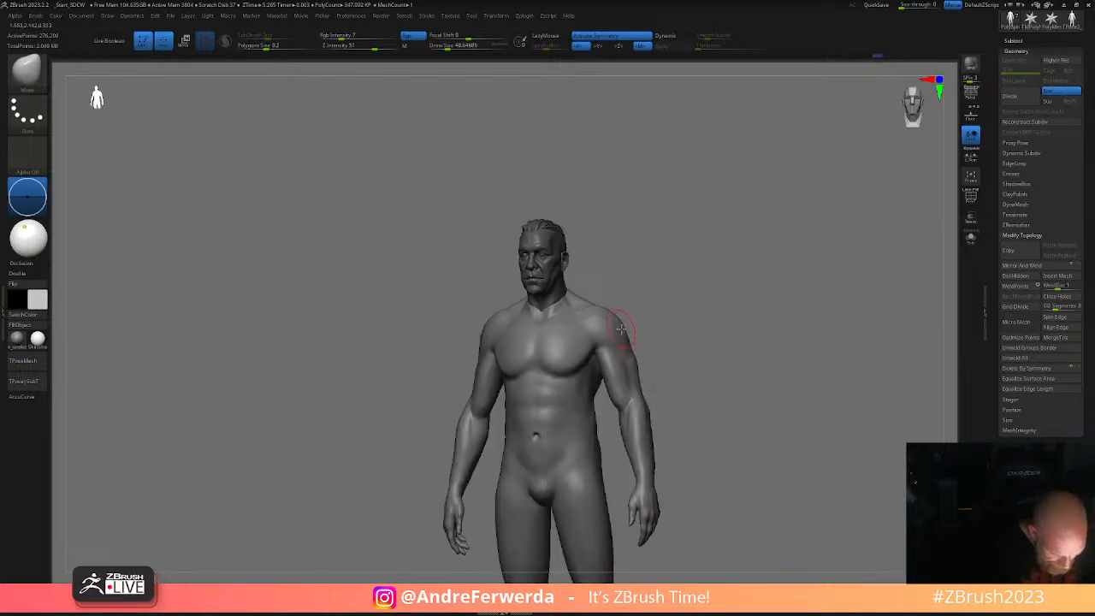
pyautogui.moveTo(622, 326); pyautogui.dragTo(695, 339)
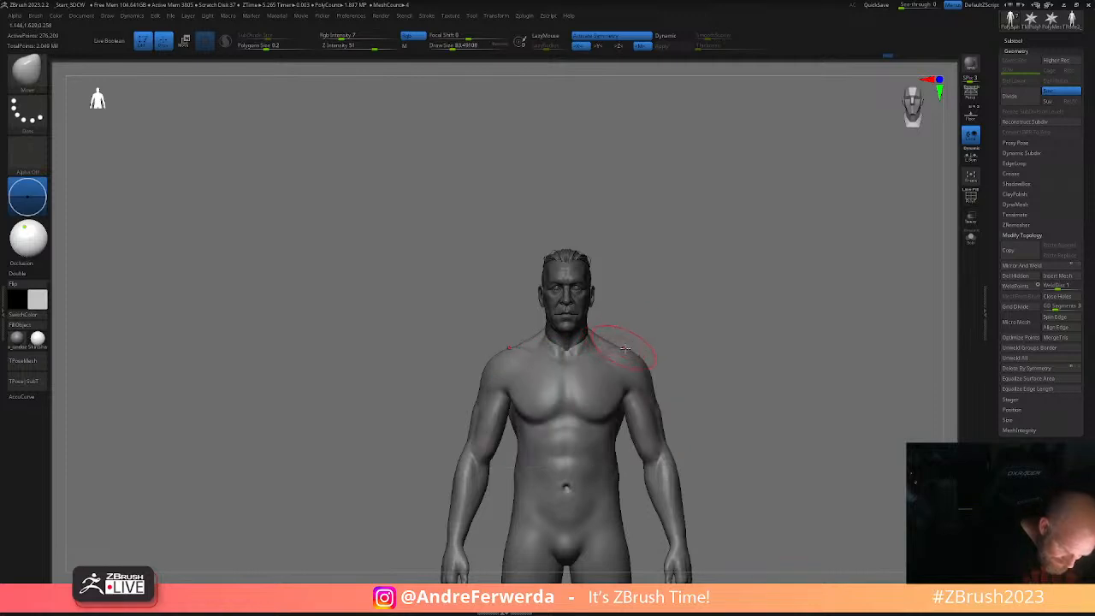
pyautogui.moveTo(694, 367); pyautogui.dragTo(713, 331)
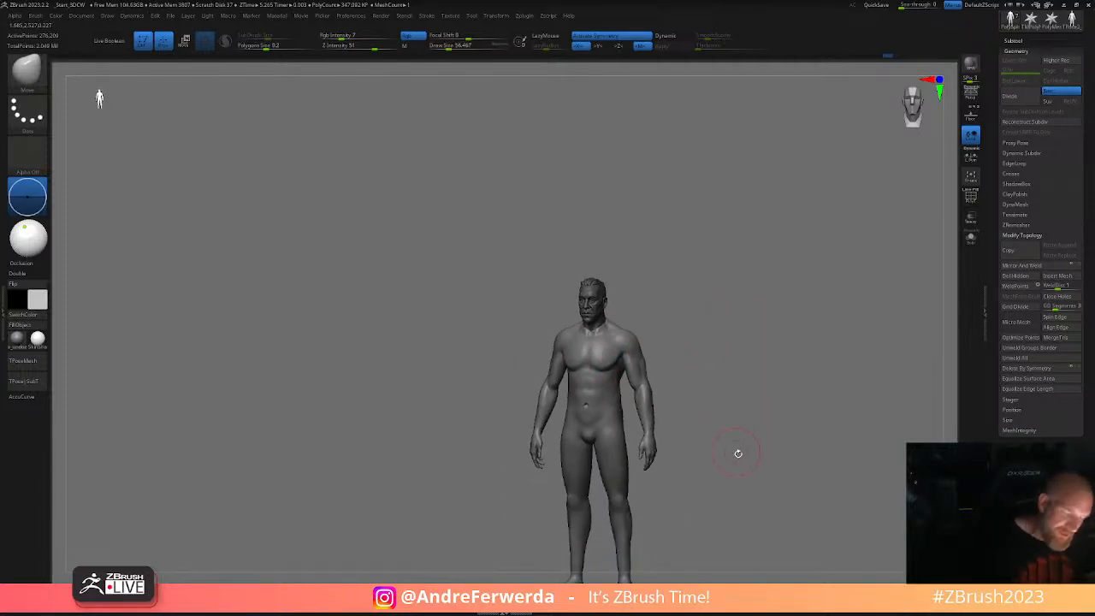
pyautogui.moveTo(736, 450); pyautogui.dragTo(662, 536)
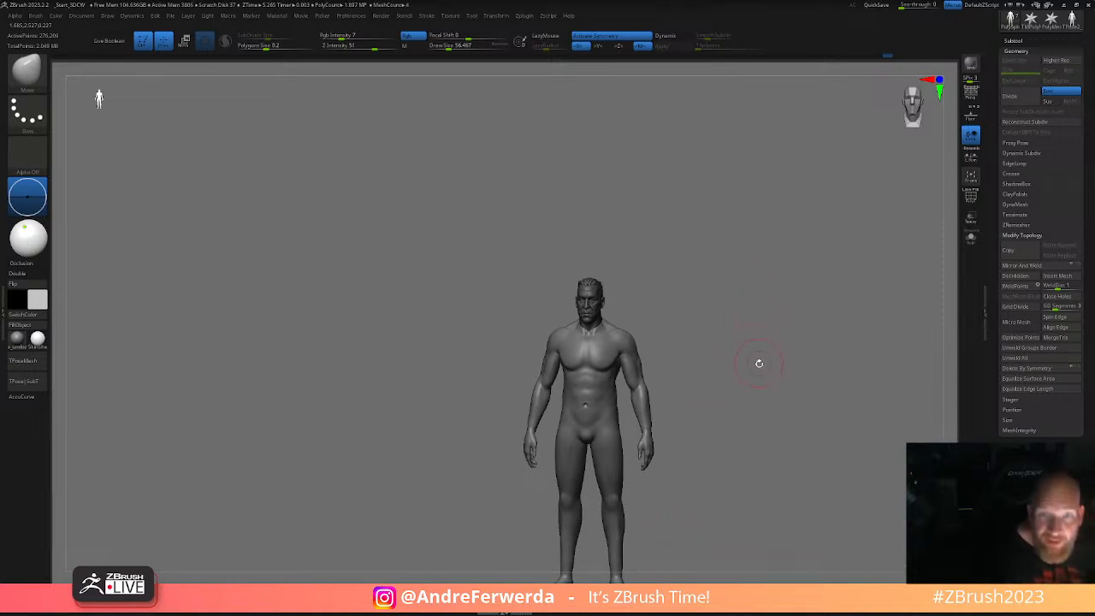
# - Switch to the 3dcw_Fill sculpting brush for the upper body and open its quick brush settings over the chest
pyautogui.press('b')
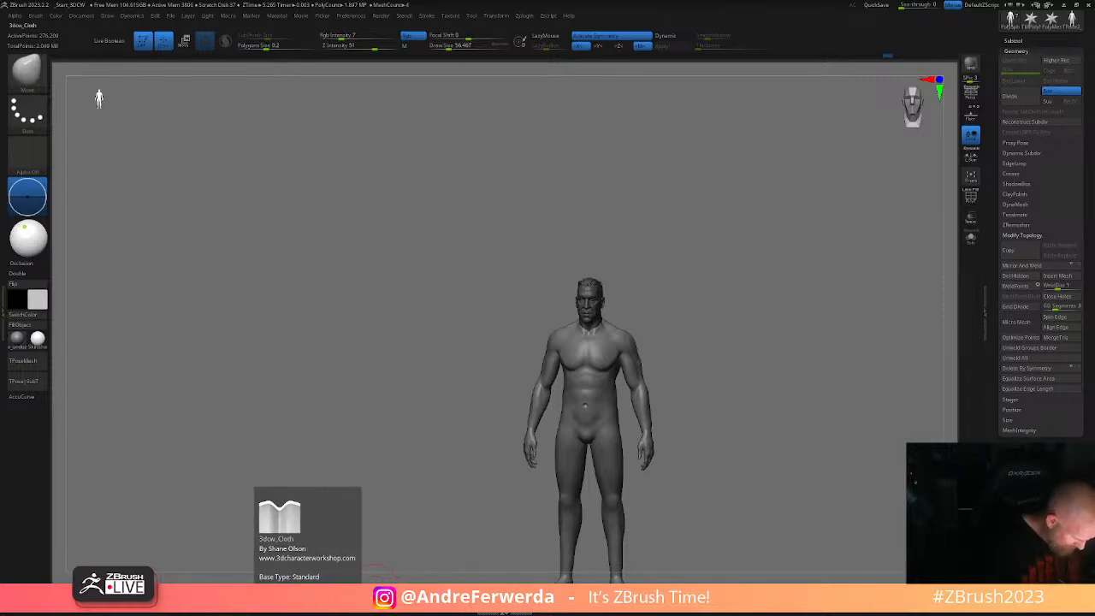
pyautogui.click(330, 597)
pyautogui.keyDown('alt'); pyautogui.moveTo(710, 298); pyautogui.dragTo(615, 370); pyautogui.keyUp('alt')
pyautogui.moveTo(617, 364); pyautogui.dragTo(584, 362, button='right')
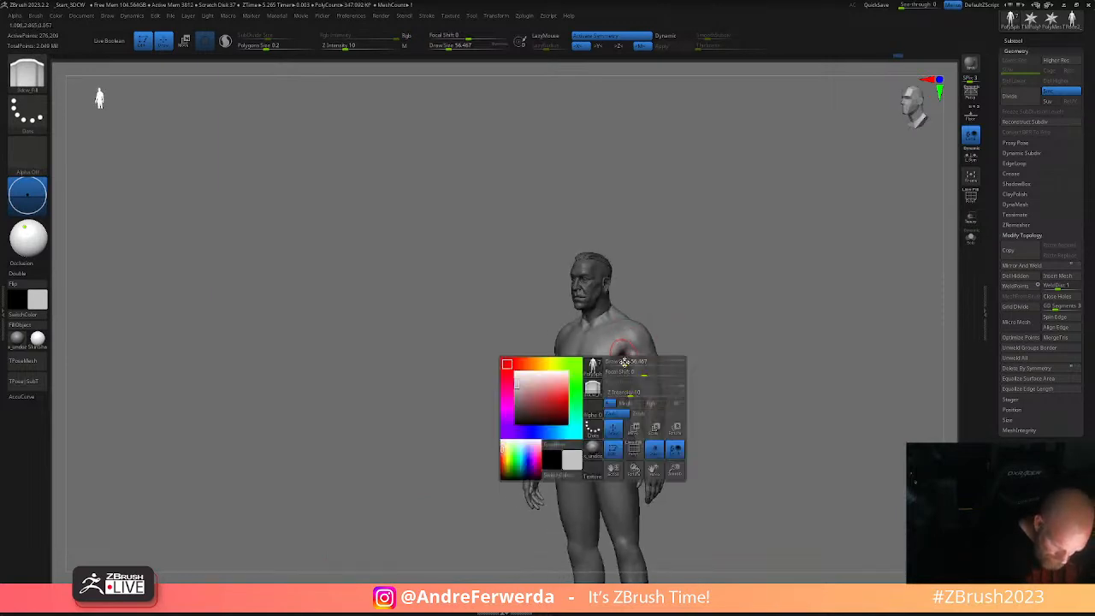
# - Examine the male figure's torso, shoulders and arms from the front, side and three-quarter angles
pyautogui.keyDown('shift'); pyautogui.moveTo(637, 324); pyautogui.dragTo(670, 323, button='right'); pyautogui.keyUp('shift')
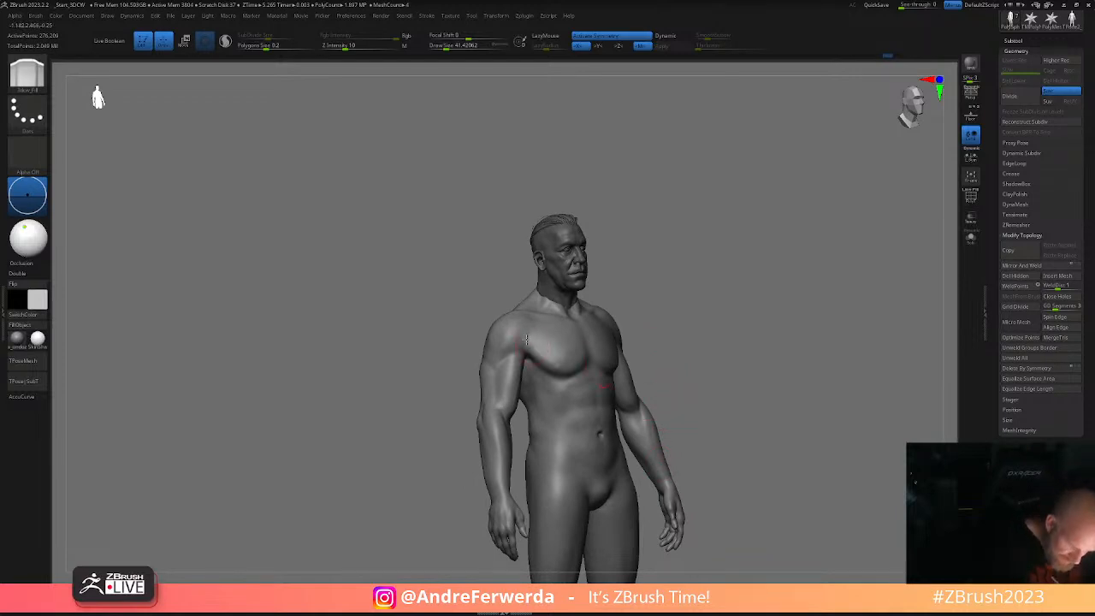
pyautogui.moveTo(616, 306); pyautogui.dragTo(651, 374, button='right')
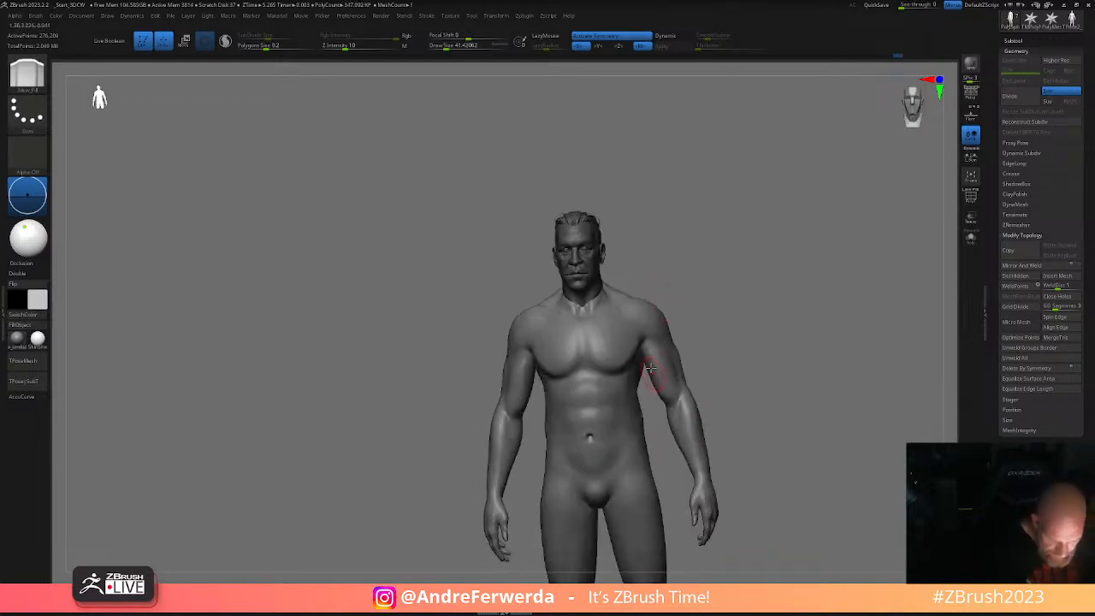
pyautogui.moveTo(650, 315); pyautogui.dragTo(691, 384, button='right')
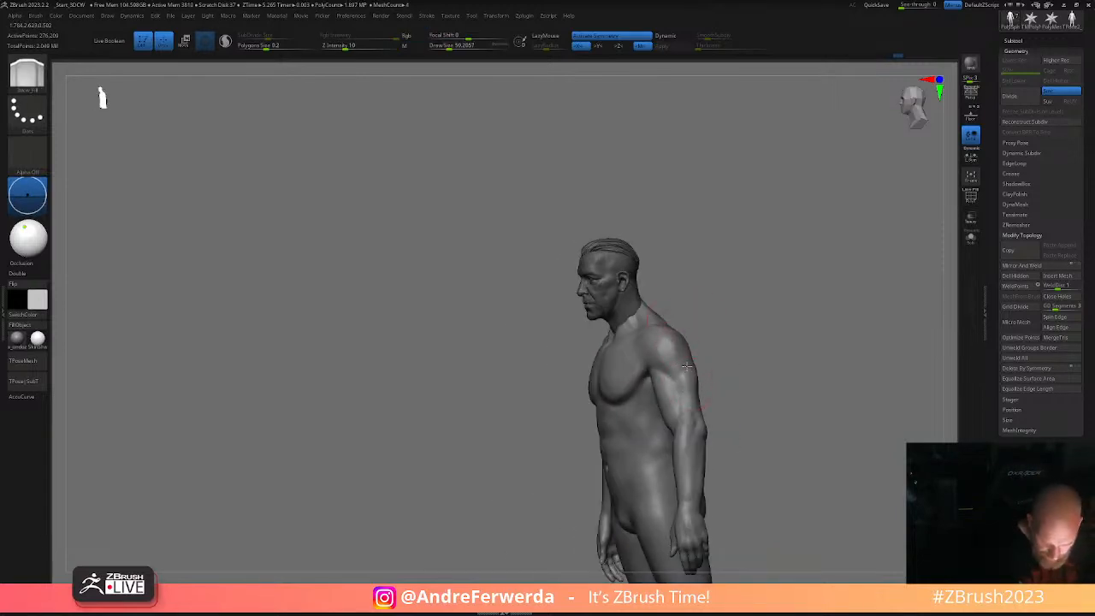
pyautogui.moveTo(672, 370); pyautogui.dragTo(742, 340, button='right')
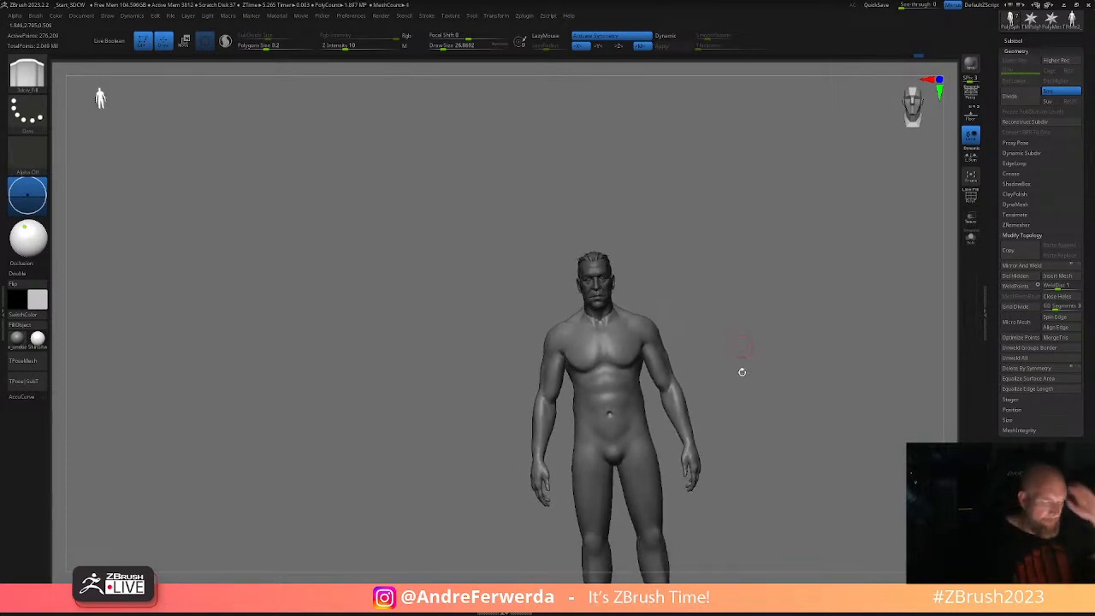
pyautogui.moveTo(767, 469); pyautogui.dragTo(764, 472, button='right')
pyautogui.moveTo(723, 419); pyautogui.dragTo(824, 394, button='right')
pyautogui.hotkey('shift', 'f')
pyautogui.hotkey('shift', 'f')
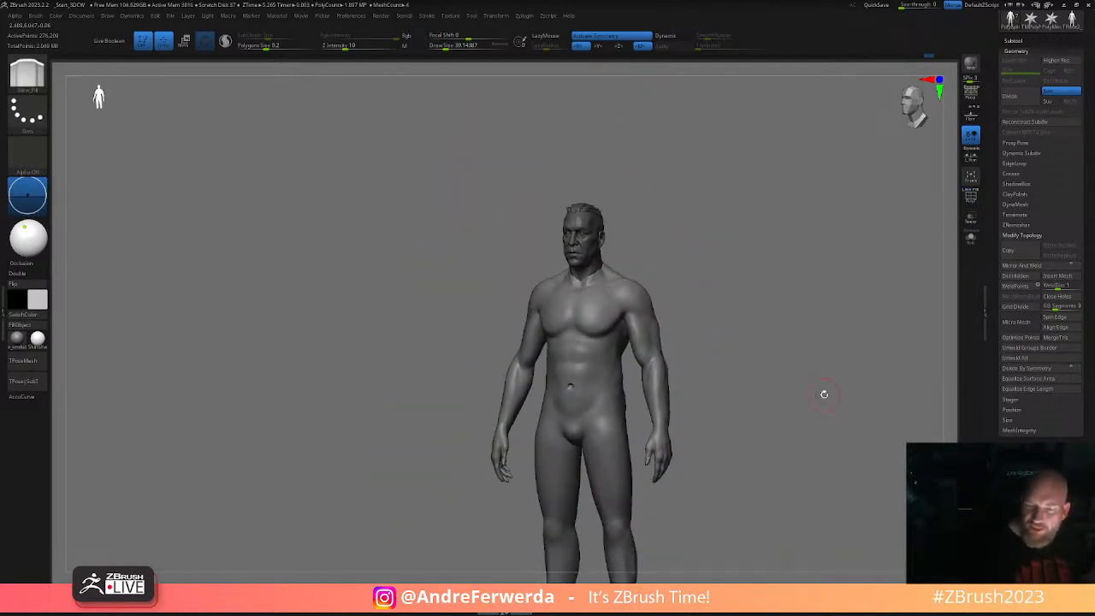
# - Duplicate the PolySphere1 body subtool and return to its geometry settings
pyautogui.click(1013, 40)
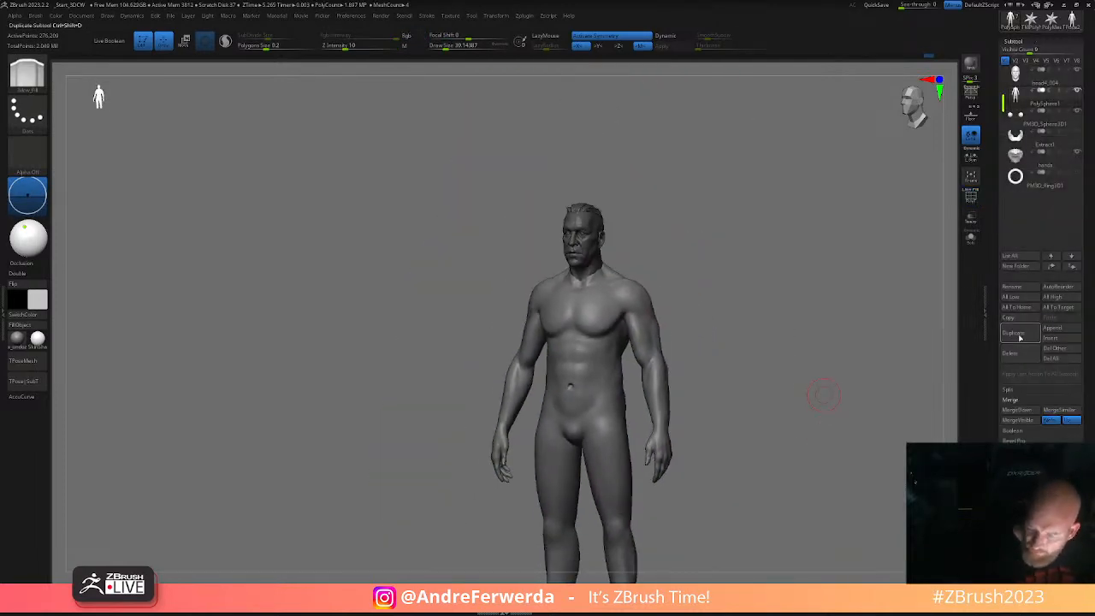
pyautogui.click(1018, 341)
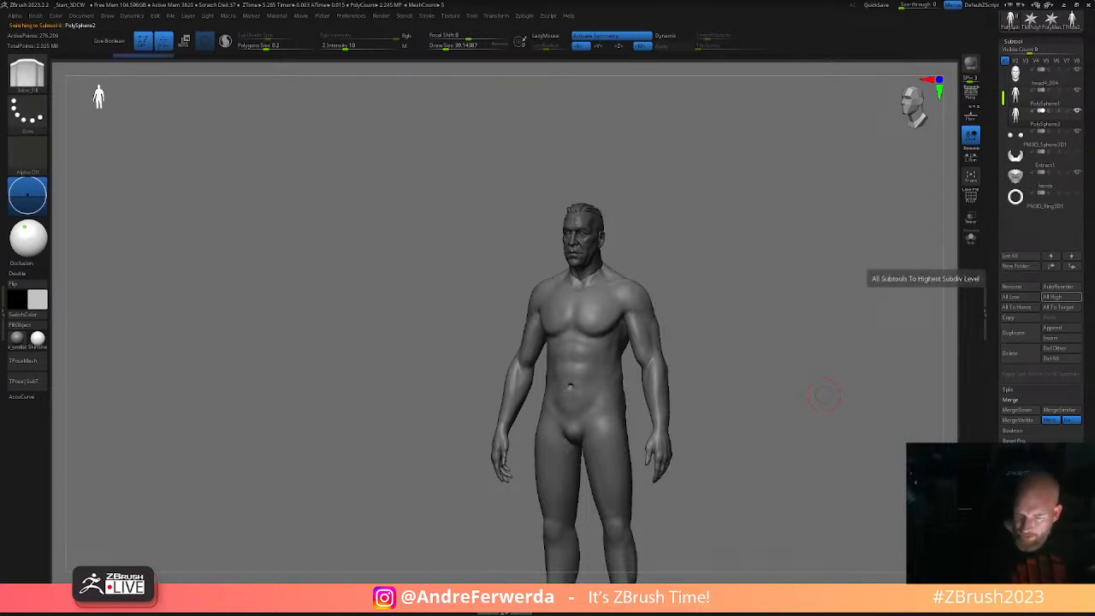
pyautogui.click(1013, 40)
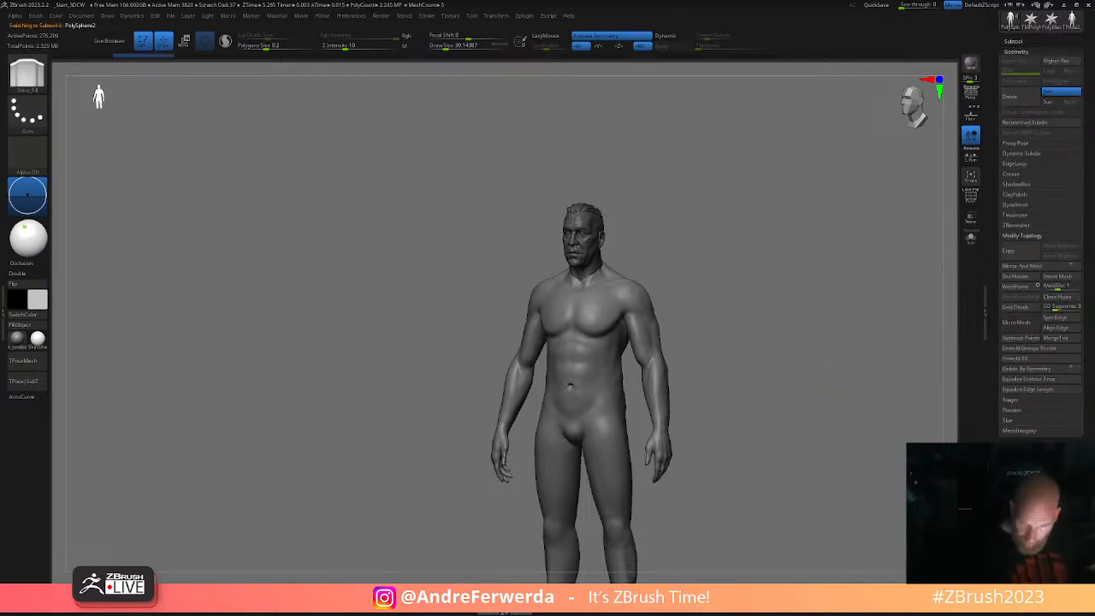
# - Solo the duplicated body with the ZRemesher settings open, and check its arm polygroups by hiding and restoring them
pyautogui.hotkey('shift', 'f')
pyautogui.keyDown('shift'); pyautogui.moveTo(819, 334); pyautogui.dragTo(753, 353); pyautogui.keyUp('shift')
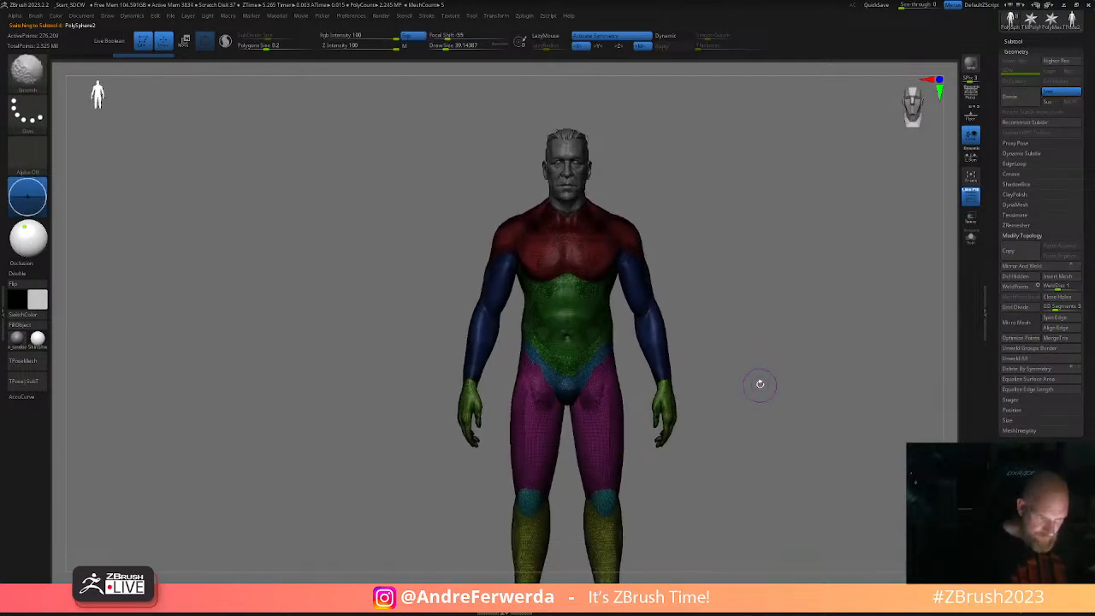
pyautogui.hotkey('shift', 'f')
pyautogui.click(1016, 225)
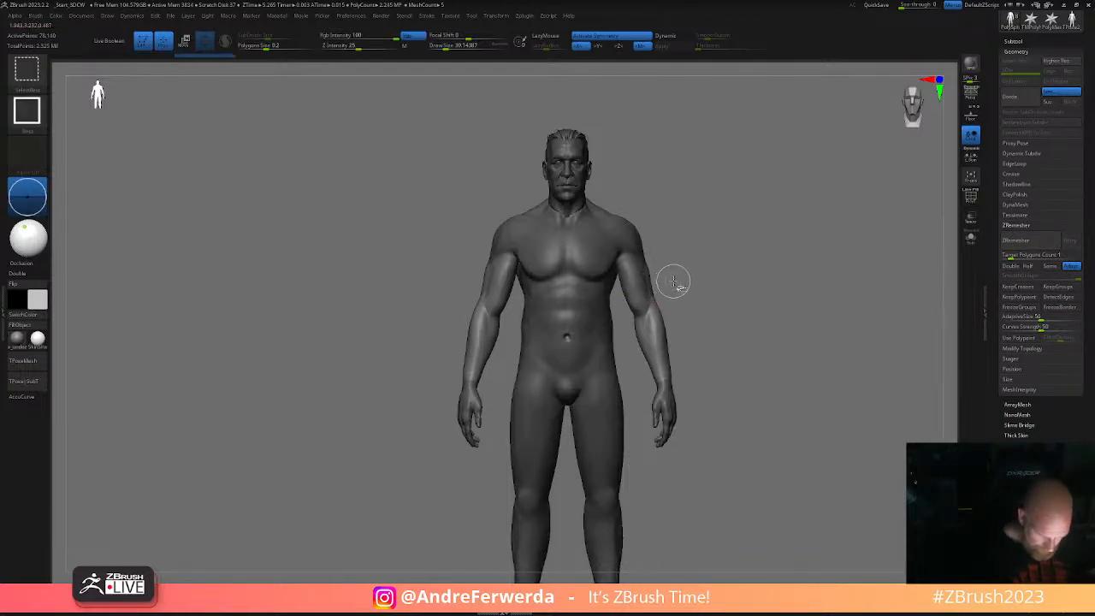
pyautogui.click(971, 238)
pyautogui.keyDown('ctrl'); pyautogui.keyDown('shift'); pyautogui.click(640, 291); pyautogui.keyUp('shift'); pyautogui.keyUp('ctrl')
pyautogui.keyDown('ctrl'); pyautogui.keyDown('shift'); pyautogui.click(663, 294); pyautogui.keyUp('shift'); pyautogui.keyUp('ctrl')
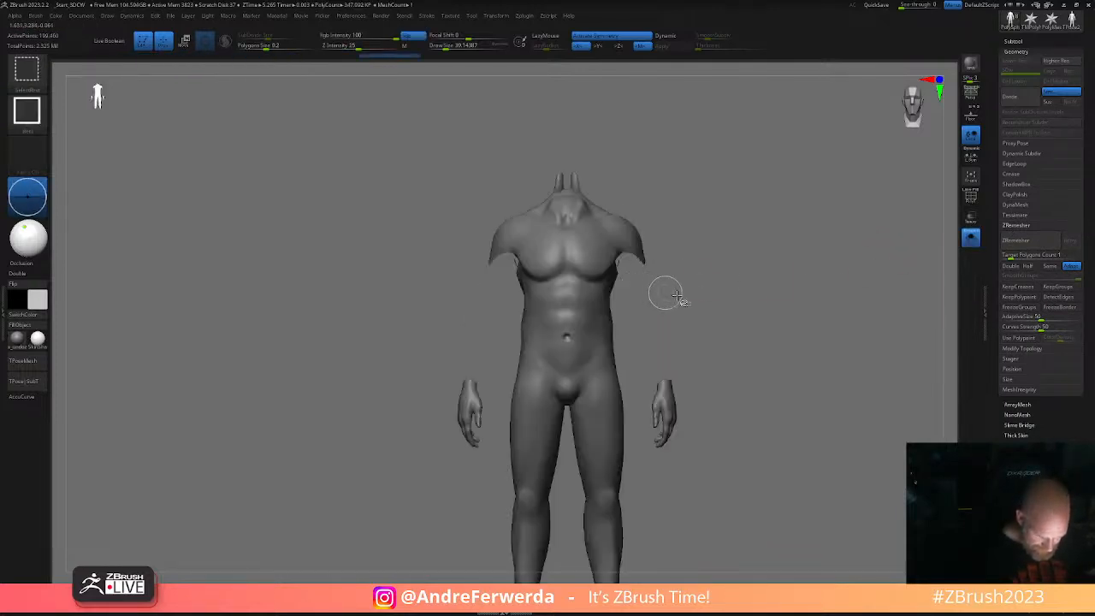
pyautogui.keyDown('ctrl'); pyautogui.keyDown('shift'); pyautogui.click(761, 329); pyautogui.keyUp('shift'); pyautogui.keyUp('ctrl')
# - Isolate the leg polygroups to examine them from the front and side, and bring the whole body back into view
pyautogui.hotkey('shift', 'f')
pyautogui.moveTo(755, 328)
pyautogui.mouseDown()
pyautogui.moveTo(724, 326)
pyautogui.moveTo(738, 328)
pyautogui.moveTo(729, 302)
pyautogui.mouseUp()
pyautogui.keyDown('ctrl'); pyautogui.keyDown('shift'); pyautogui.click(637, 361); pyautogui.keyUp('shift'); pyautogui.keyUp('ctrl')
pyautogui.keyDown('ctrl'); pyautogui.keyDown('shift'); pyautogui.click(672, 384); pyautogui.keyUp('shift'); pyautogui.keyUp('ctrl')
pyautogui.keyDown('ctrl'); pyautogui.keyDown('shift'); pyautogui.click(631, 398); pyautogui.keyUp('shift'); pyautogui.keyUp('ctrl')
pyautogui.keyDown('ctrl'); pyautogui.keyDown('shift'); pyautogui.moveTo(685, 410); pyautogui.dragTo(704, 425); pyautogui.keyUp('shift'); pyautogui.keyUp('ctrl')
pyautogui.keyDown('ctrl'); pyautogui.keyDown('shift'); pyautogui.moveTo(629, 433); pyautogui.dragTo(654, 441); pyautogui.keyUp('shift'); pyautogui.keyUp('ctrl')
pyautogui.keyDown('ctrl'); pyautogui.keyDown('shift'); pyautogui.click(637, 431); pyautogui.keyUp('shift'); pyautogui.keyUp('ctrl')
pyautogui.keyDown('ctrl'); pyautogui.keyDown('shift'); pyautogui.moveTo(709, 406); pyautogui.dragTo(752, 425); pyautogui.keyUp('shift'); pyautogui.keyUp('ctrl')
pyautogui.moveTo(780, 449); pyautogui.dragTo(856, 440)
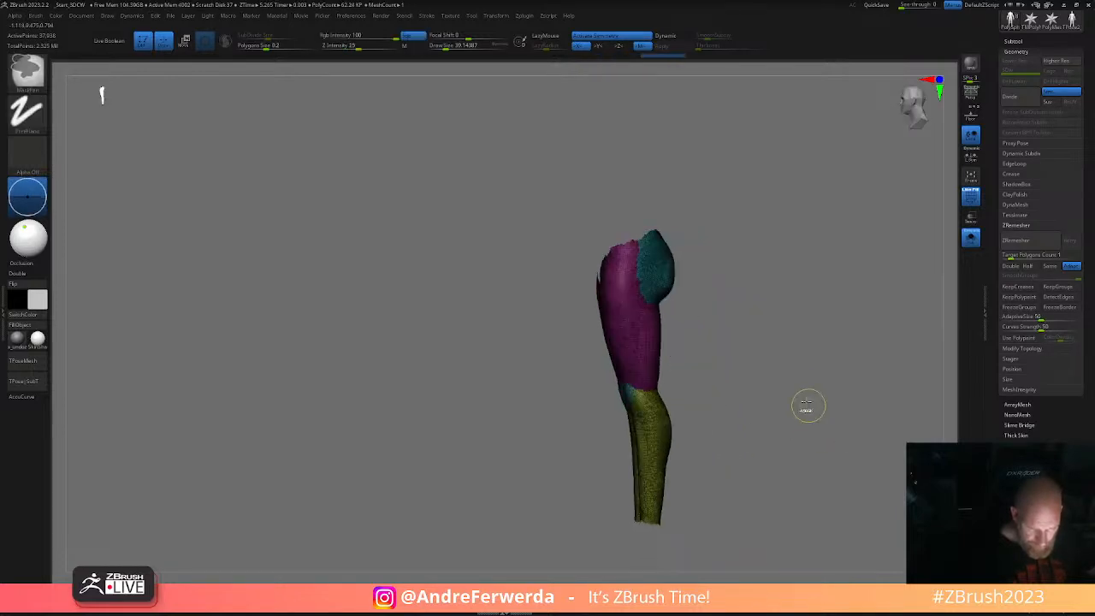
pyautogui.keyDown('ctrl'); pyautogui.keyDown('shift'); pyautogui.click(808, 383); pyautogui.keyUp('shift'); pyautogui.keyUp('ctrl')
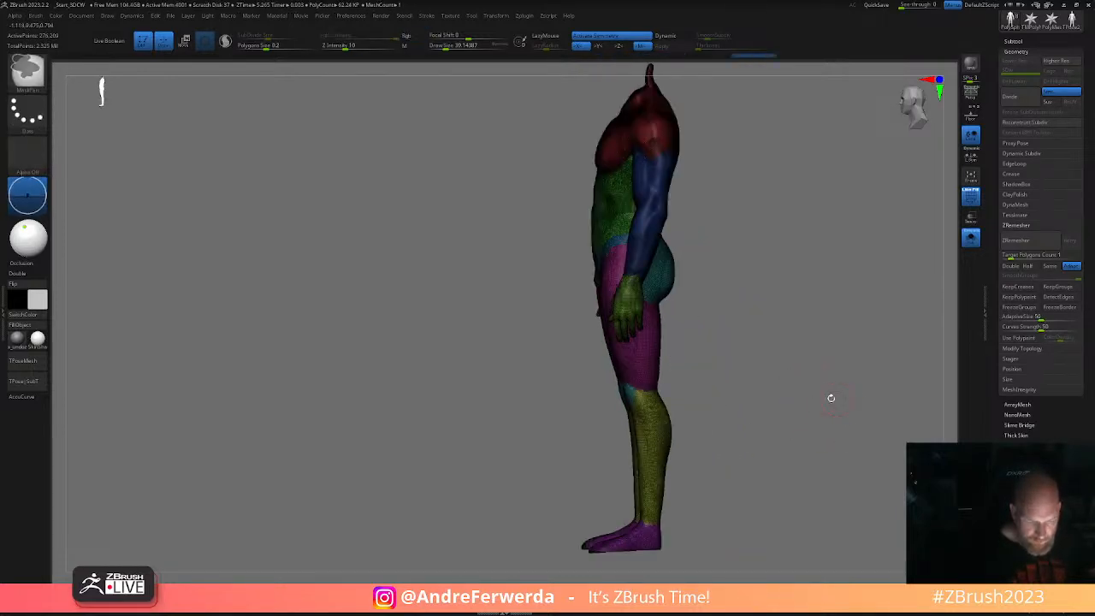
# - ZRemesh the duplicated body with a target polygon count of 5 and check the new topology
pyautogui.keyDown('shift'); pyautogui.moveTo(844, 401); pyautogui.dragTo(853, 405); pyautogui.keyUp('shift')
pyautogui.hotkey('shift', 'f')
pyautogui.keyDown('alt'); pyautogui.moveTo(824, 350); pyautogui.dragTo(819, 395); pyautogui.keyUp('alt')
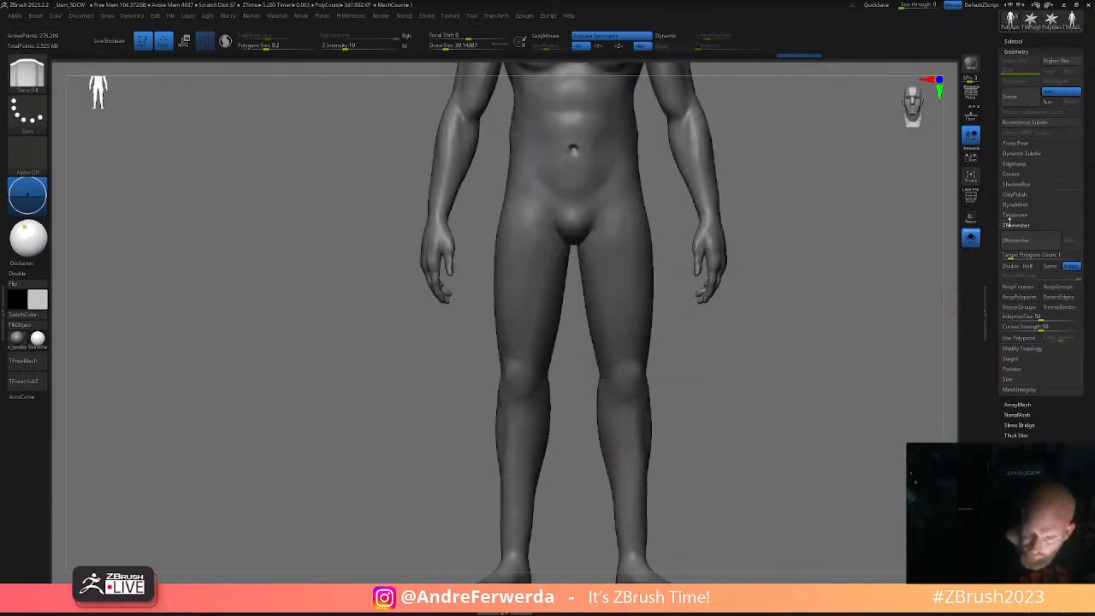
pyautogui.press('f')
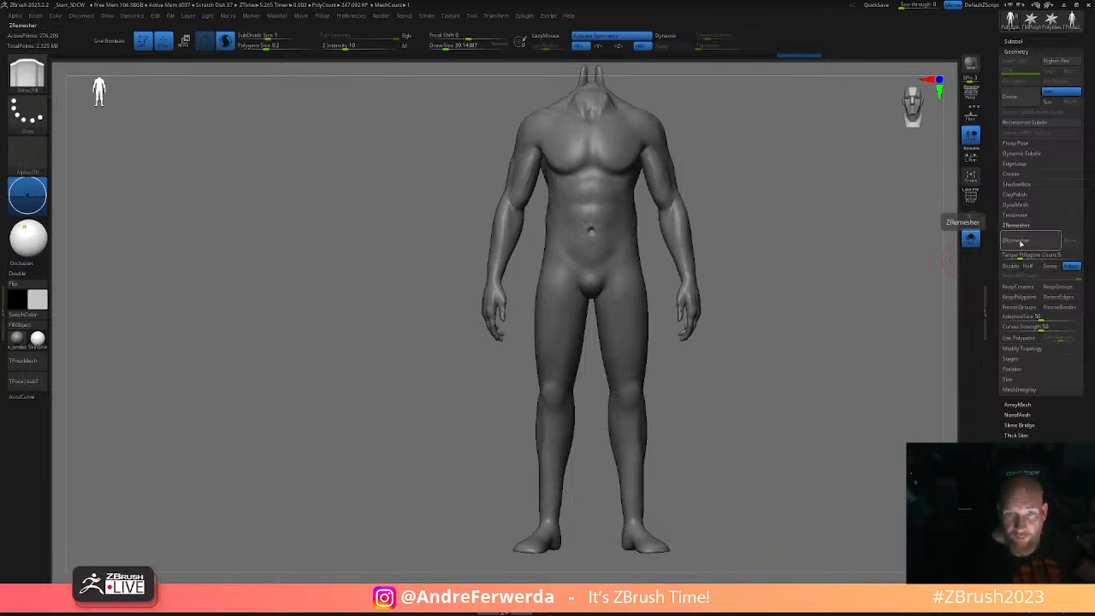
pyautogui.click(1018, 241)
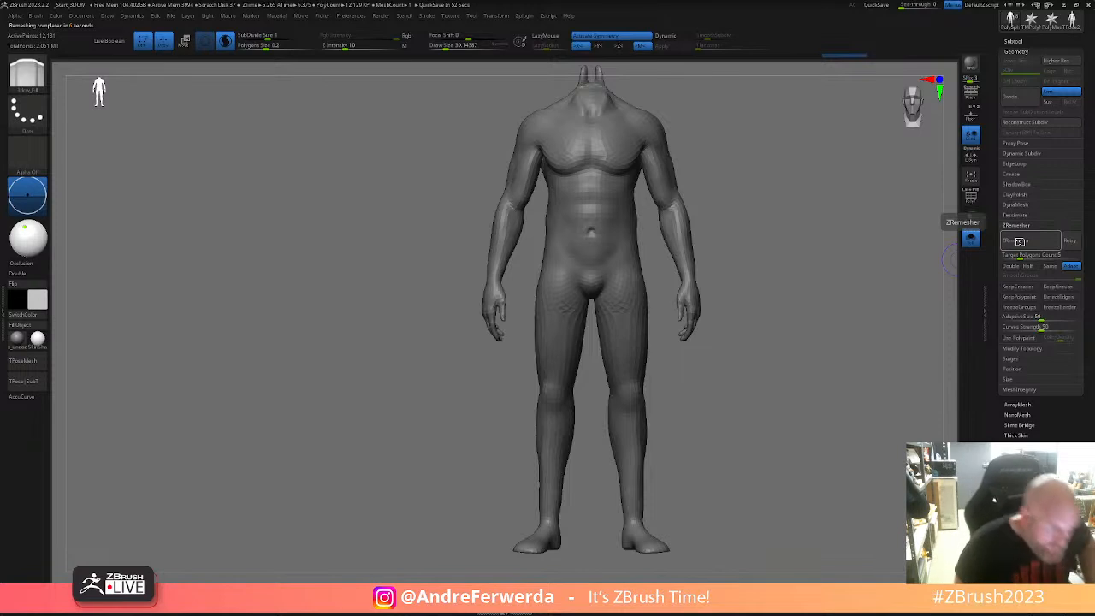
pyautogui.moveTo(856, 364); pyautogui.dragTo(794, 464)
pyautogui.hotkey('shift', 'f')
pyautogui.hotkey('shift', 'f')
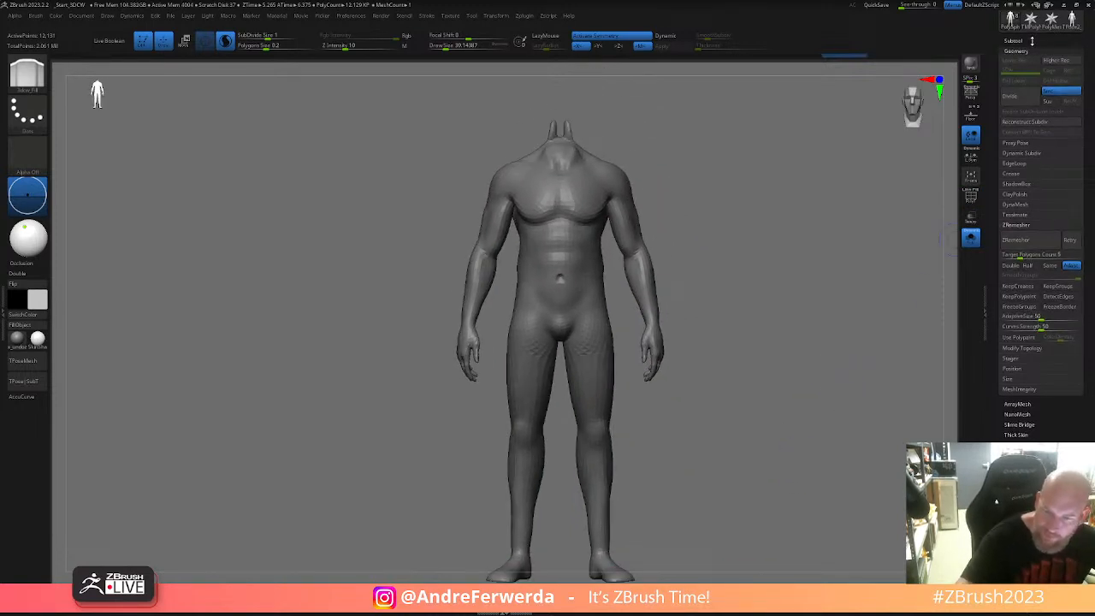
# - Subdivide the remeshed body three times, projecting the original body's detail onto it at each level
pyautogui.click(1031, 40)
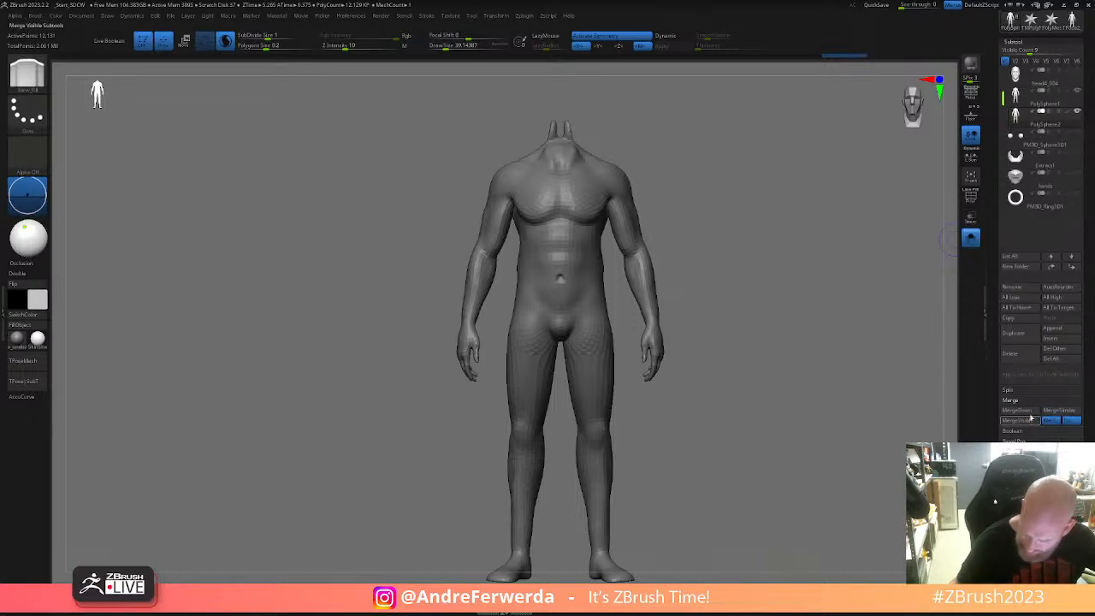
pyautogui.click(1013, 483)
pyautogui.click(1018, 475)
pyautogui.hotkey('ctrl', 'd')
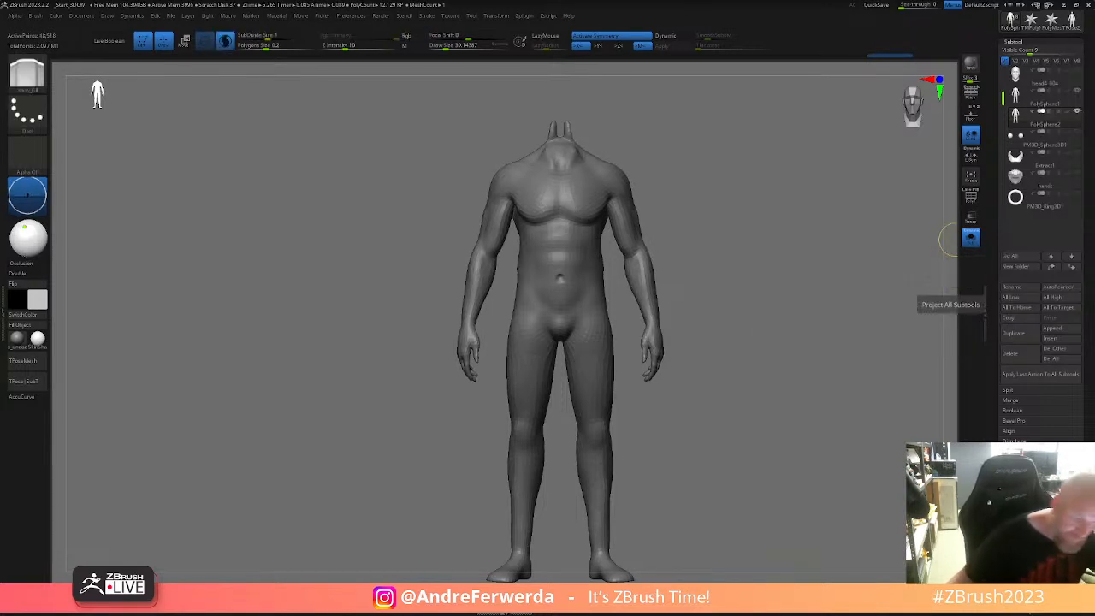
pyautogui.click(1018, 476)
pyautogui.hotkey('ctrl', 'd')
pyautogui.click(1018, 475)
pyautogui.hotkey('ctrl', 'd')
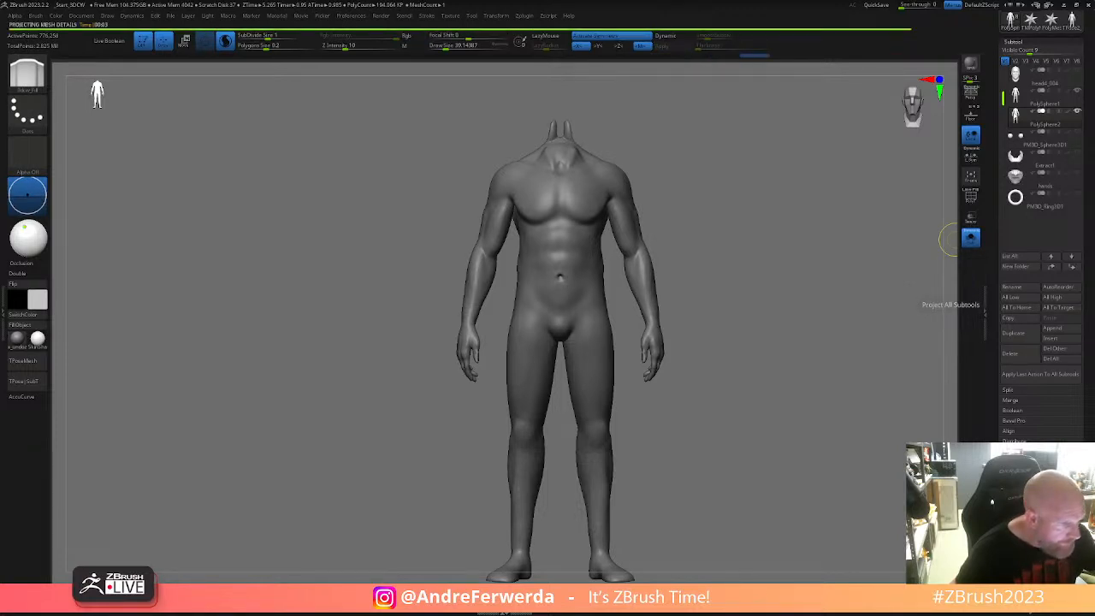
# - Compare the original PolySphere1 body with the remeshed PolySphere2, both soloed and alongside the head
pyautogui.click(1017, 101)
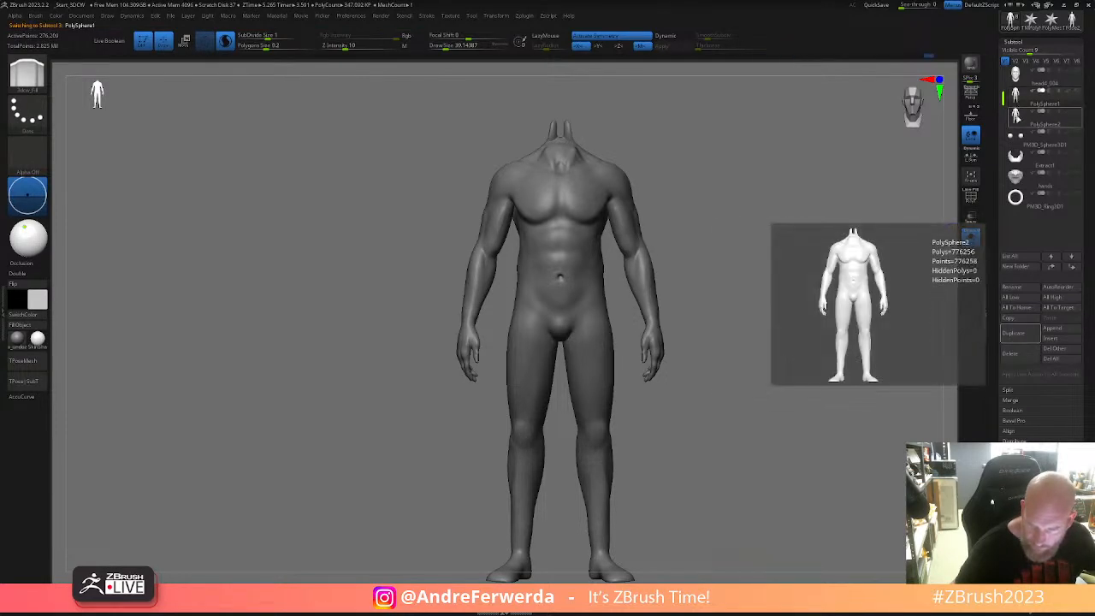
pyautogui.click(1015, 116)
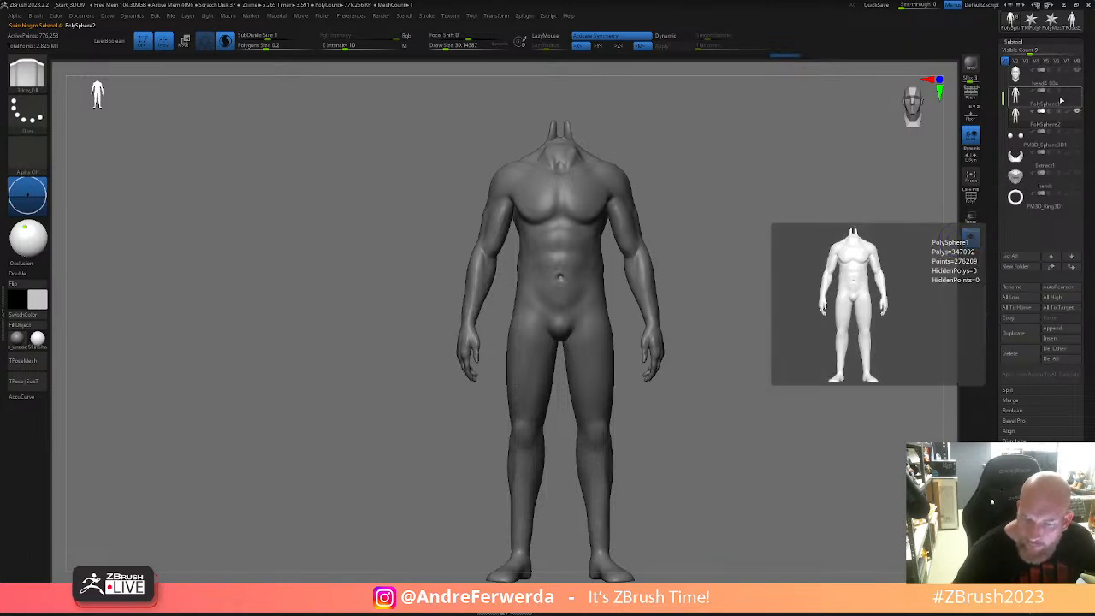
pyautogui.click(969, 241)
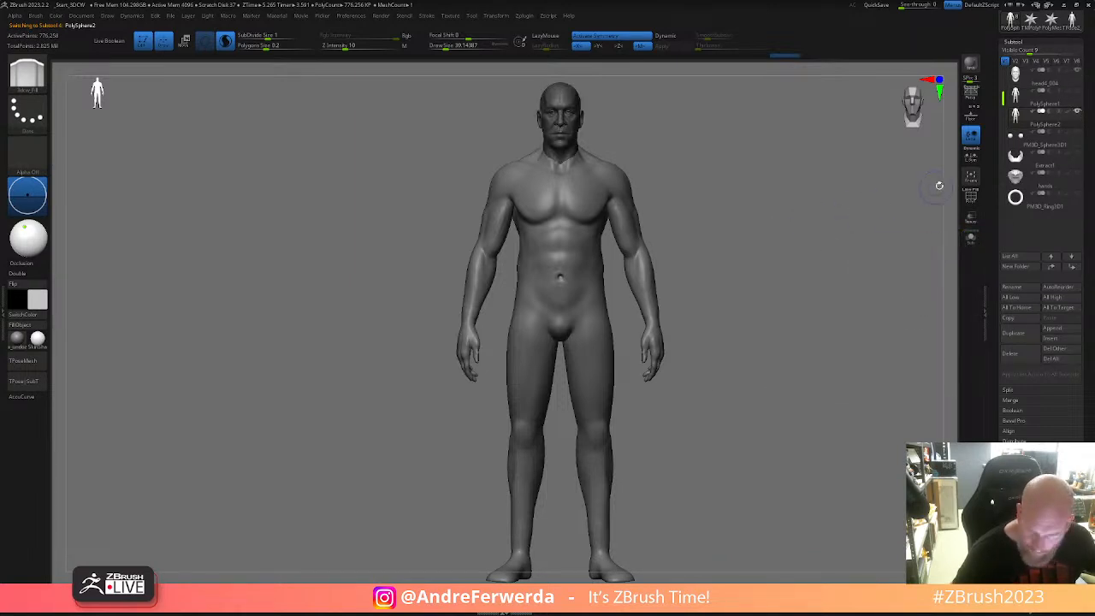
pyautogui.moveTo(746, 260); pyautogui.dragTo(764, 252)
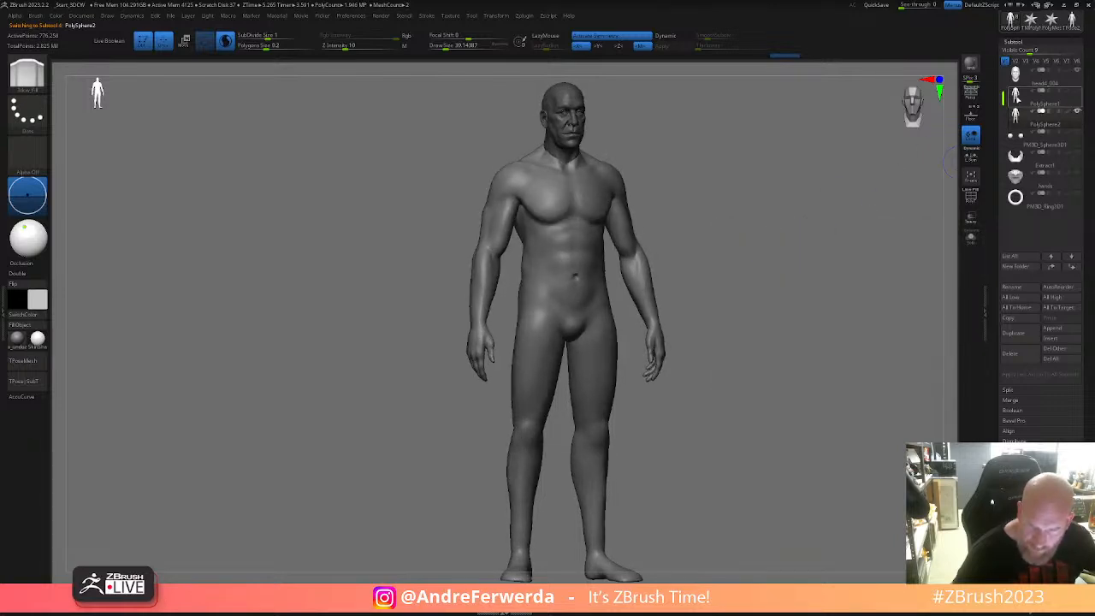
pyautogui.click(1017, 100)
pyautogui.click(971, 238)
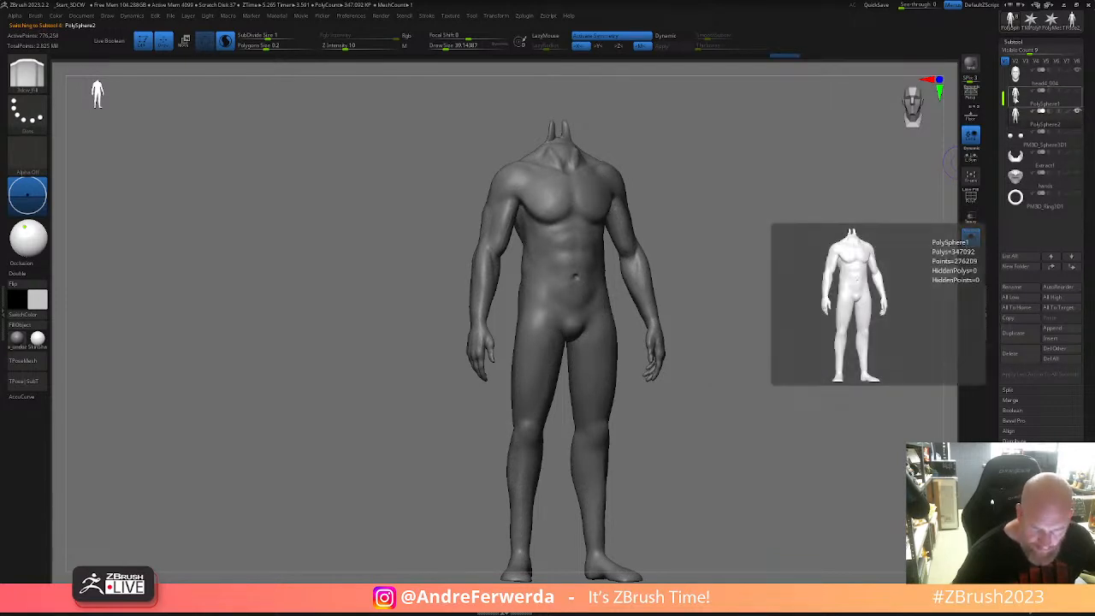
pyautogui.click(970, 237)
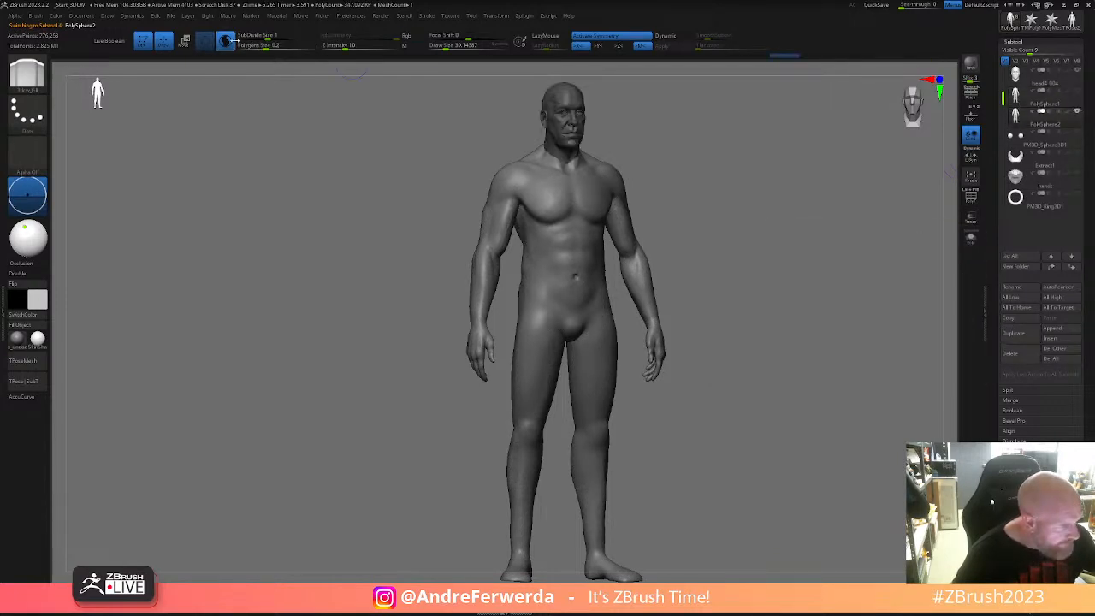
pyautogui.moveTo(781, 394); pyautogui.dragTo(650, 361)
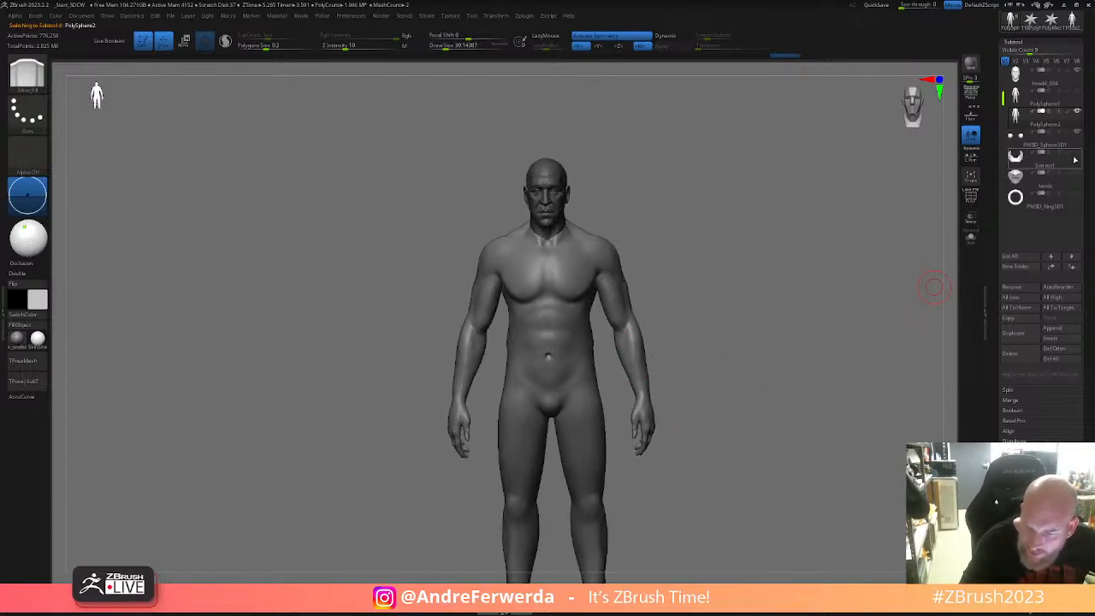
# - Delete the Extract1 subtool and confirm the removal
pyautogui.moveTo(1076, 159)
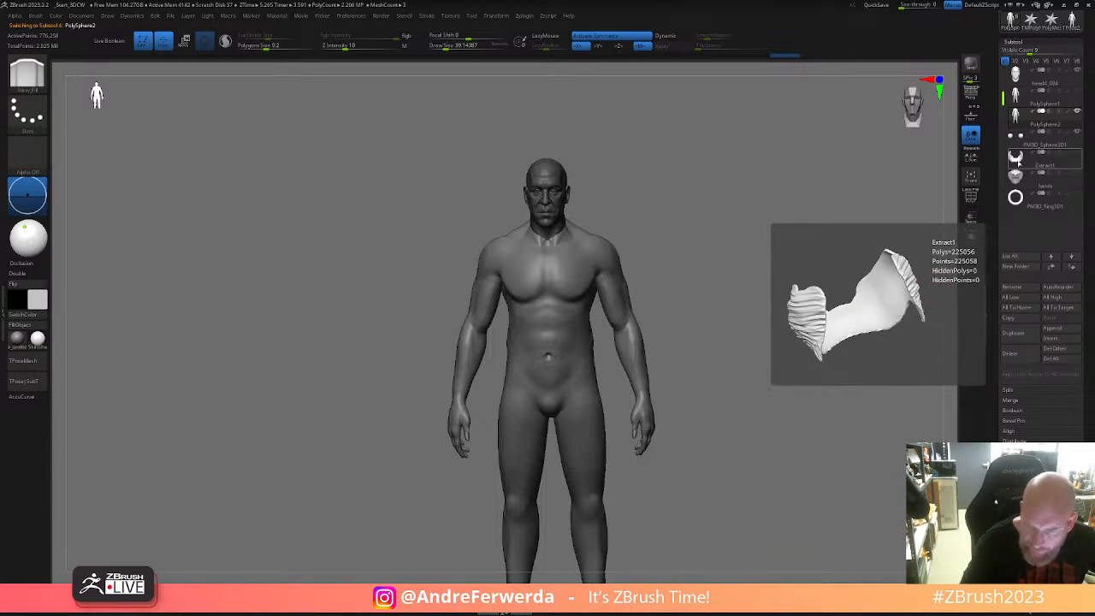
pyautogui.click(1070, 161)
pyautogui.moveTo(950, 305); pyautogui.dragTo(879, 362)
pyautogui.click(1022, 351)
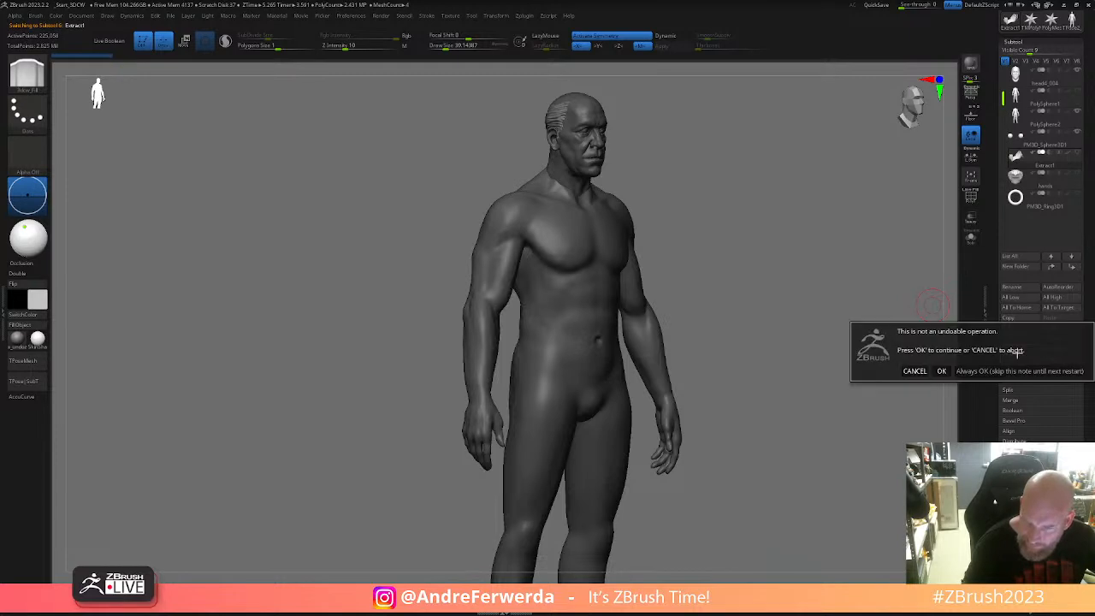
pyautogui.click(940, 371)
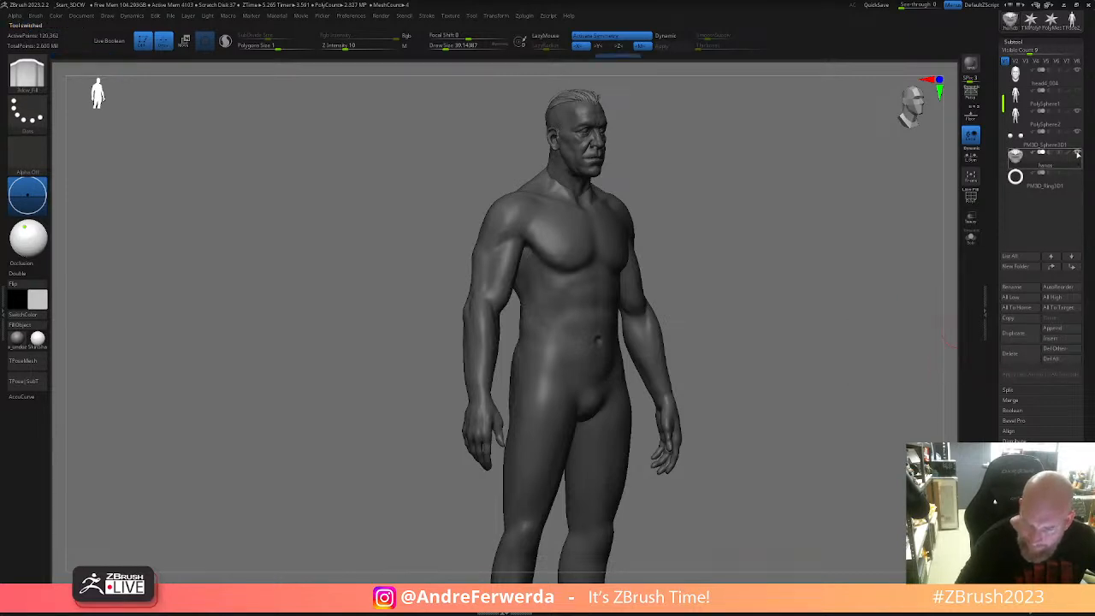
# - Show the PM3D_Ring3D1 subtool and make the remeshed PolySphere2 body the active subtool
pyautogui.moveTo(915, 281); pyautogui.dragTo(870, 373)
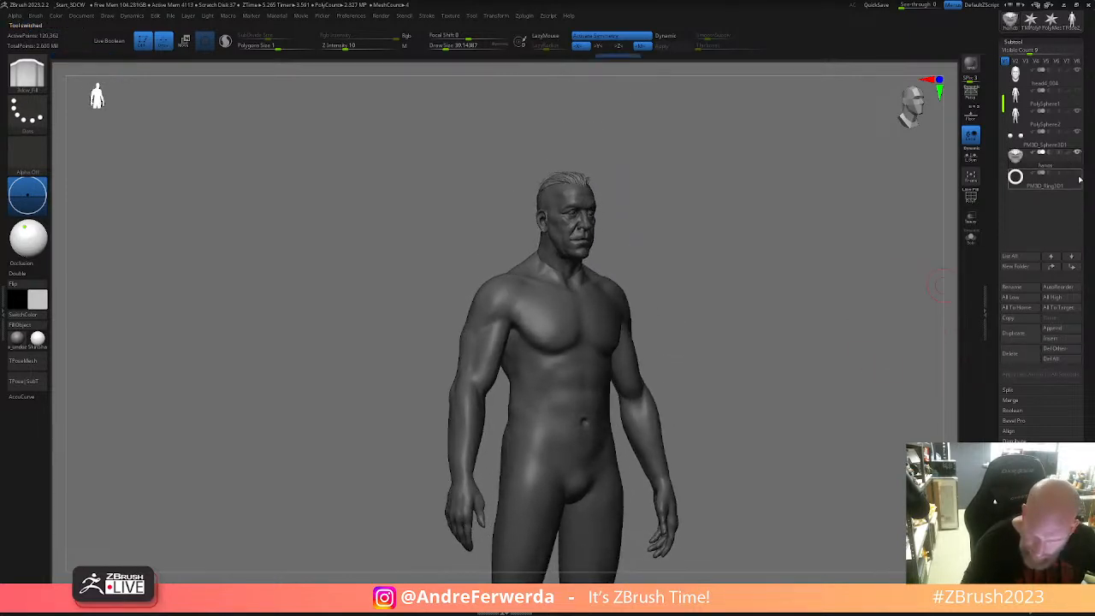
pyautogui.moveTo(897, 333); pyautogui.dragTo(843, 462)
pyautogui.keyDown('alt'); pyautogui.moveTo(805, 257); pyautogui.dragTo(742, 548); pyautogui.keyUp('alt')
pyautogui.keyDown('alt'); pyautogui.moveTo(770, 287); pyautogui.dragTo(751, 332); pyautogui.keyUp('alt')
pyautogui.keyDown('alt'); pyautogui.moveTo(747, 479); pyautogui.dragTo(742, 287); pyautogui.keyUp('alt')
pyautogui.keyDown('alt'); pyautogui.click(591, 380); pyautogui.keyUp('alt')
# - Build up the muscle forms on the backs of the thighs and knees with the ClayBuildup brush at a draw size of about 68
pyautogui.keyDown('shift'); pyautogui.moveTo(695, 363); pyautogui.dragTo(716, 362); pyautogui.keyUp('shift')
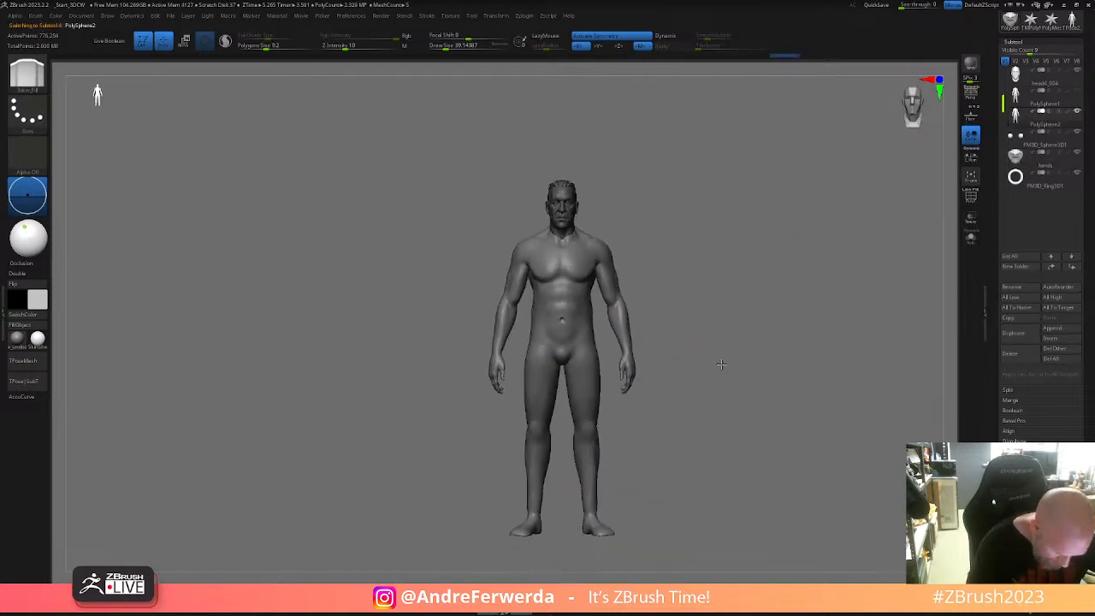
pyautogui.keyDown('shift'); pyautogui.moveTo(728, 398); pyautogui.dragTo(788, 405); pyautogui.keyUp('shift')
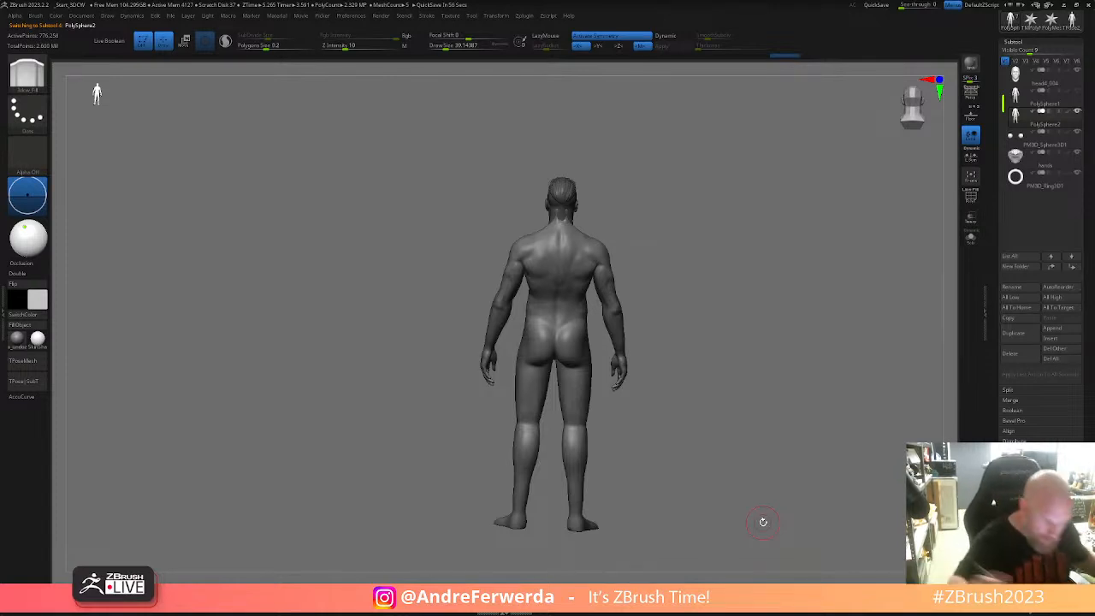
pyautogui.moveTo(734, 413); pyautogui.dragTo(743, 428)
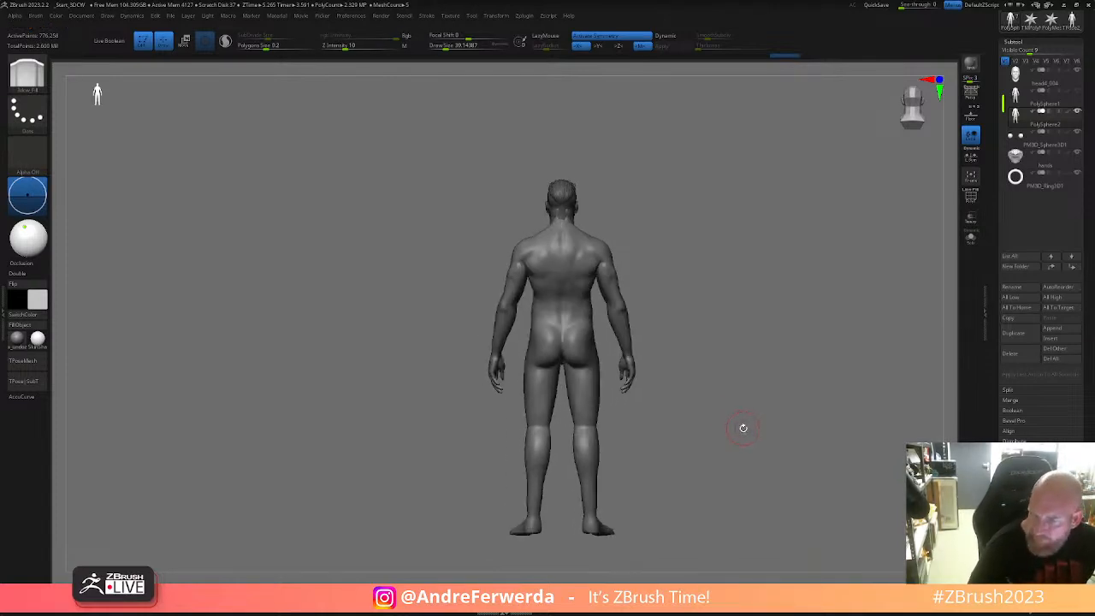
pyautogui.press('b')
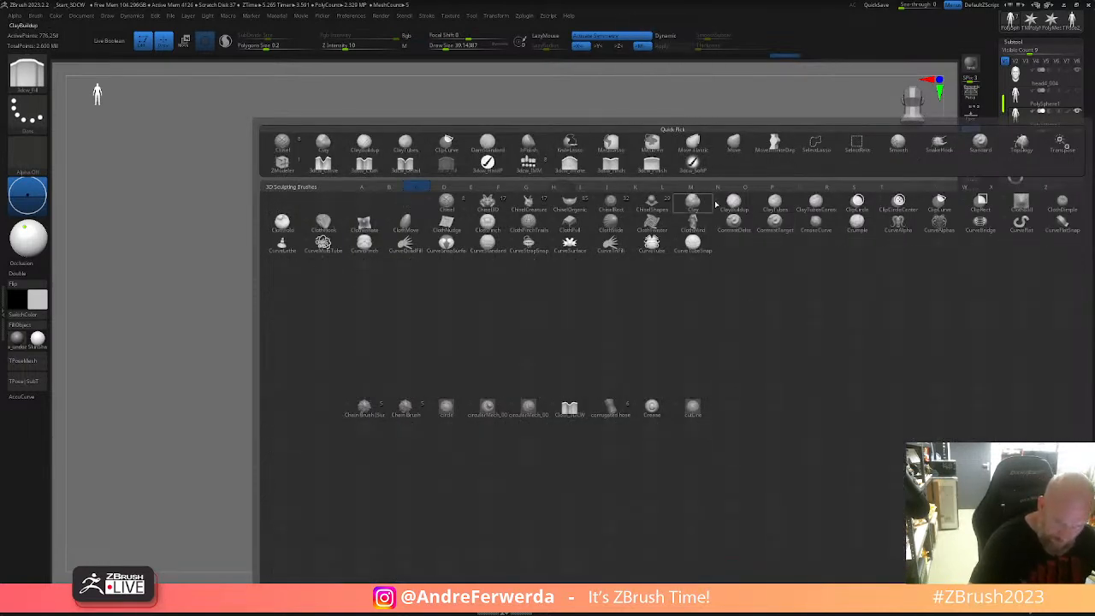
pyautogui.press('c')
pyautogui.press('b')
pyautogui.keyDown('alt'); pyautogui.moveTo(747, 393); pyautogui.dragTo(637, 371); pyautogui.keyUp('alt')
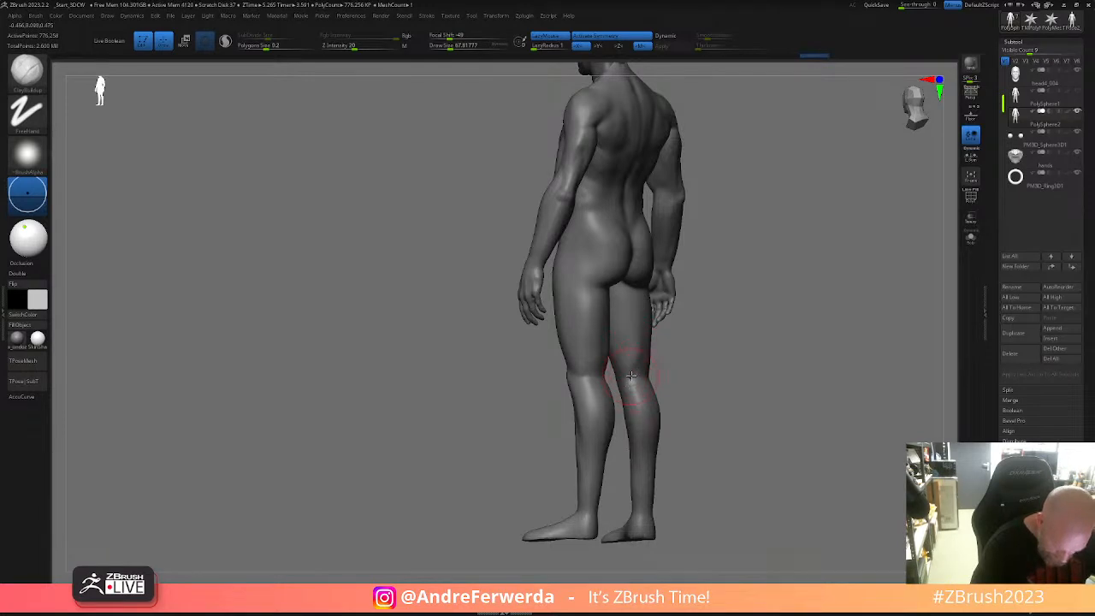
pyautogui.moveTo(642, 321)
pyautogui.keyDown('shift'); pyautogui.mouseDown()
pyautogui.moveTo(637, 340)
pyautogui.moveTo(726, 350)
pyautogui.mouseUp(); pyautogui.keyUp('shift')
pyautogui.keyDown('shift'); pyautogui.moveTo(645, 343); pyautogui.dragTo(651, 353); pyautogui.keyUp('shift')
pyautogui.moveTo(724, 363); pyautogui.dragTo(711, 365)
pyautogui.moveTo(710, 364); pyautogui.dragTo(684, 359, button='right')
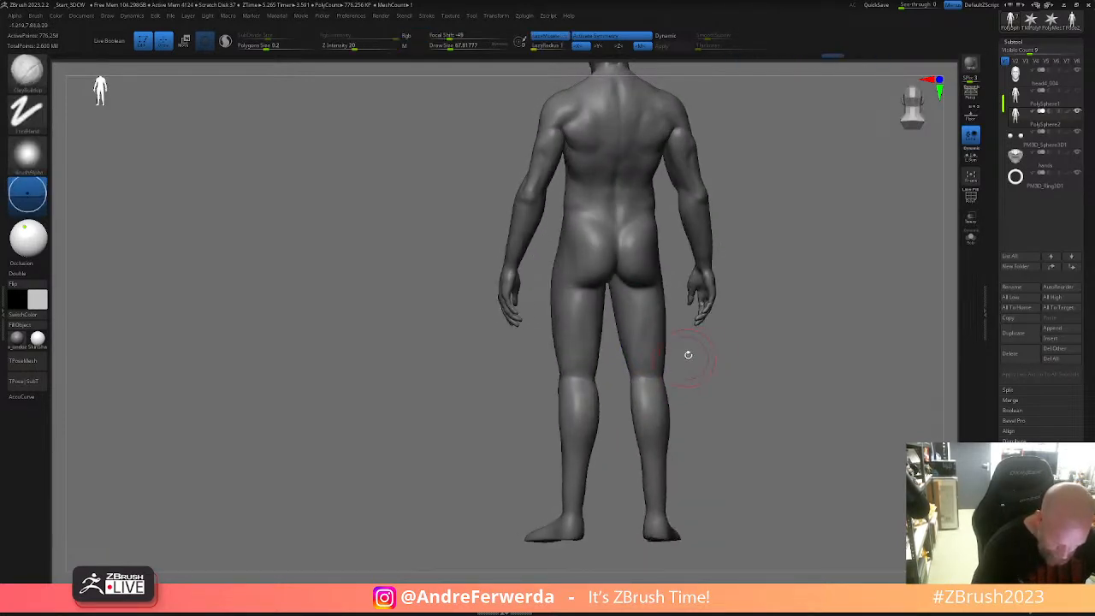
# - Carve the creases between the hamstrings and around the backs of the knees with the DamStandard brush at a draw size of about 62
pyautogui.press('b')
pyautogui.click(731, 237)
pyautogui.press('space')
pyautogui.moveTo(763, 308); pyautogui.dragTo(763, 319)
pyautogui.moveTo(761, 320); pyautogui.dragTo(756, 332, button='right')
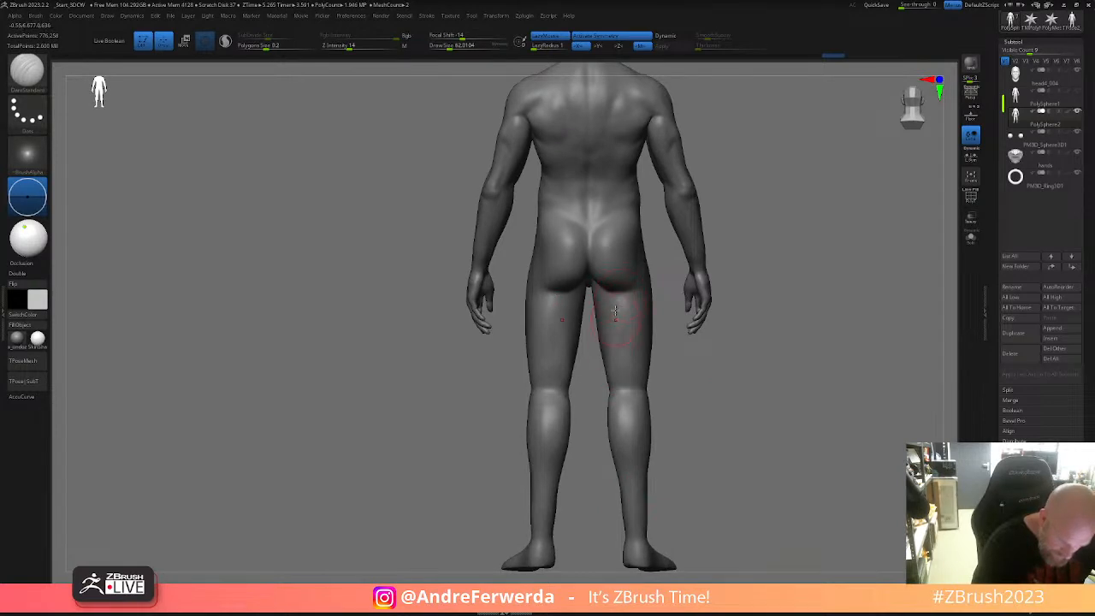
pyautogui.moveTo(625, 379)
pyautogui.mouseDown(button='right')
pyautogui.moveTo(639, 359)
pyautogui.moveTo(630, 366)
pyautogui.mouseUp(button='right')
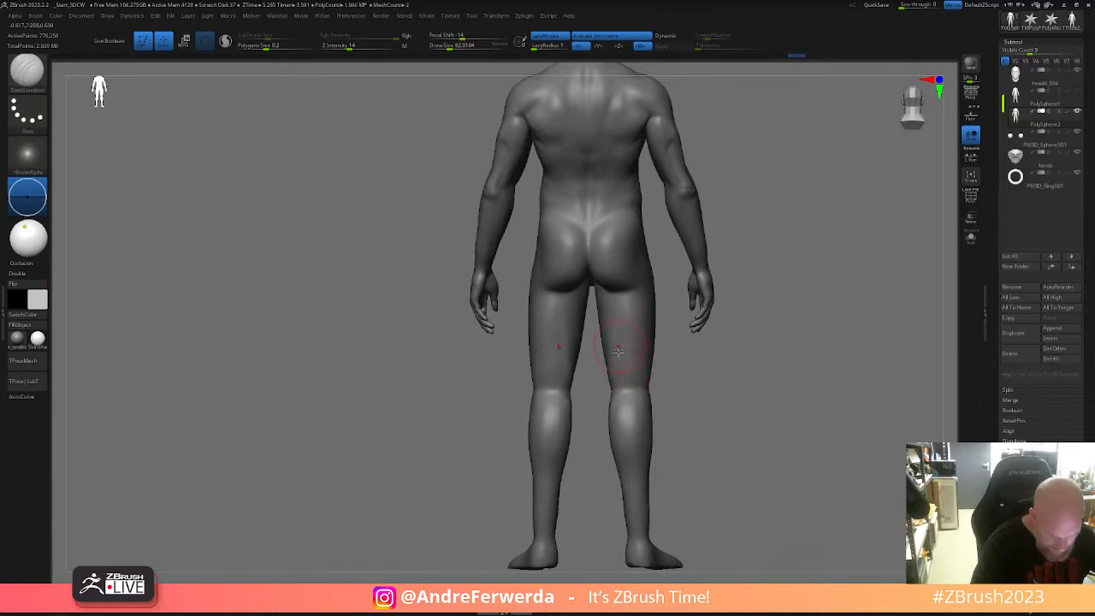
pyautogui.moveTo(647, 396); pyautogui.dragTo(648, 366, button='right')
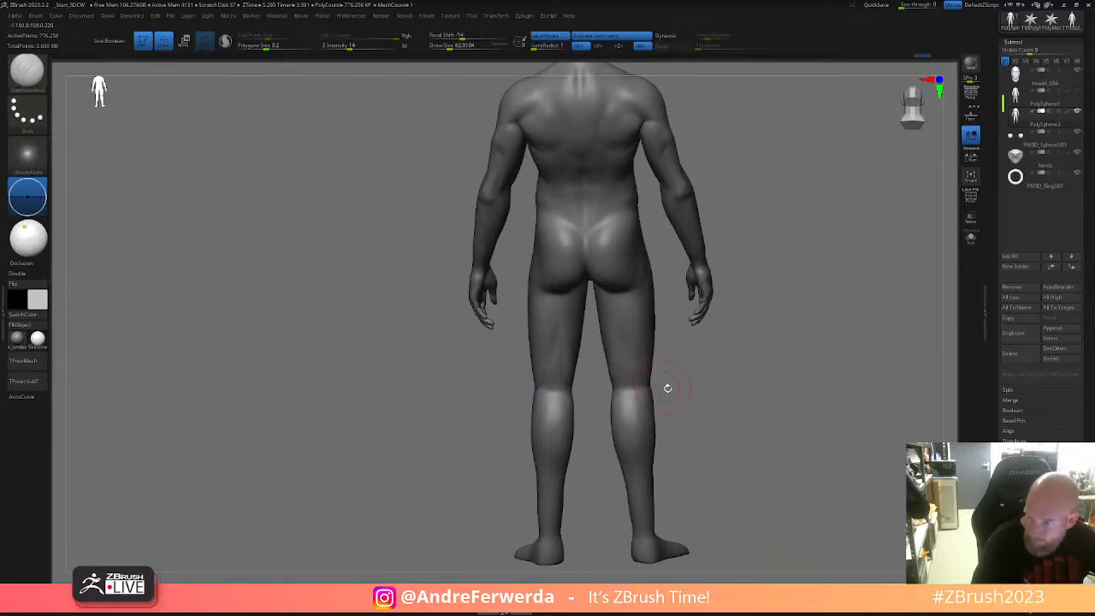
pyautogui.moveTo(690, 409); pyautogui.dragTo(632, 382, button='right')
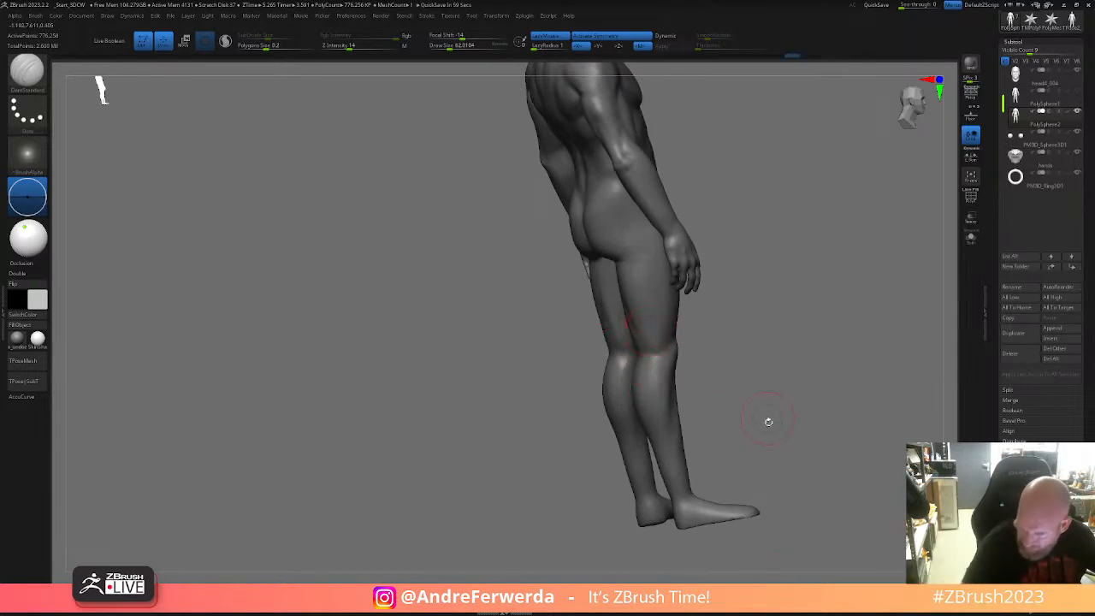
pyautogui.moveTo(767, 416); pyautogui.dragTo(746, 422, button='right')
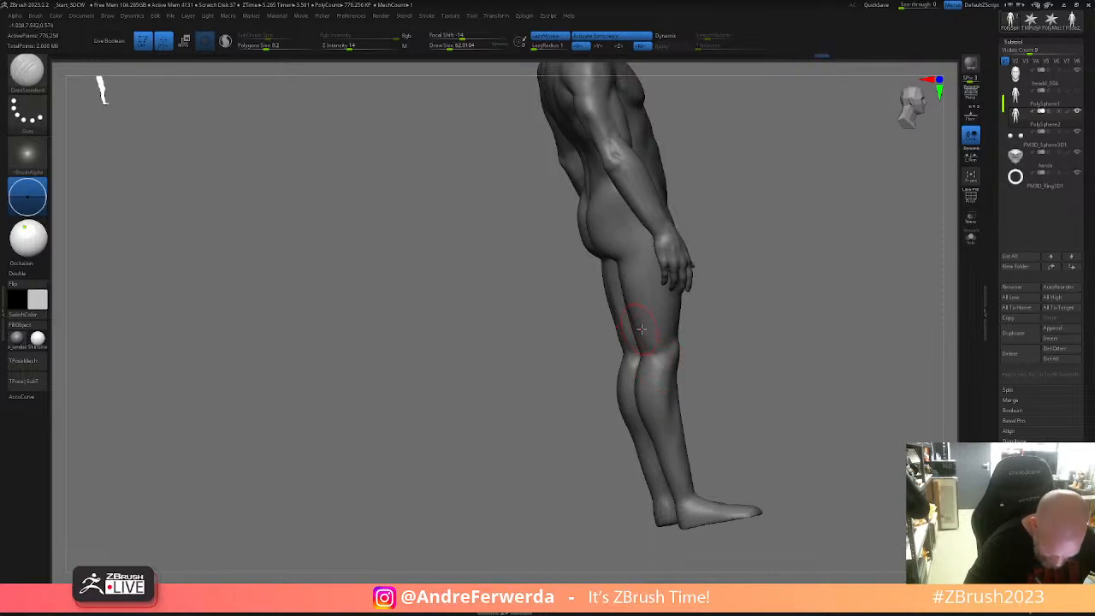
# - Add volume to the hamstrings and upper calves with the ClayBuildup brush at Z Intensity 20, smoothing the transitions
pyautogui.press('b')
pyautogui.press('c')
pyautogui.click(717, 206)
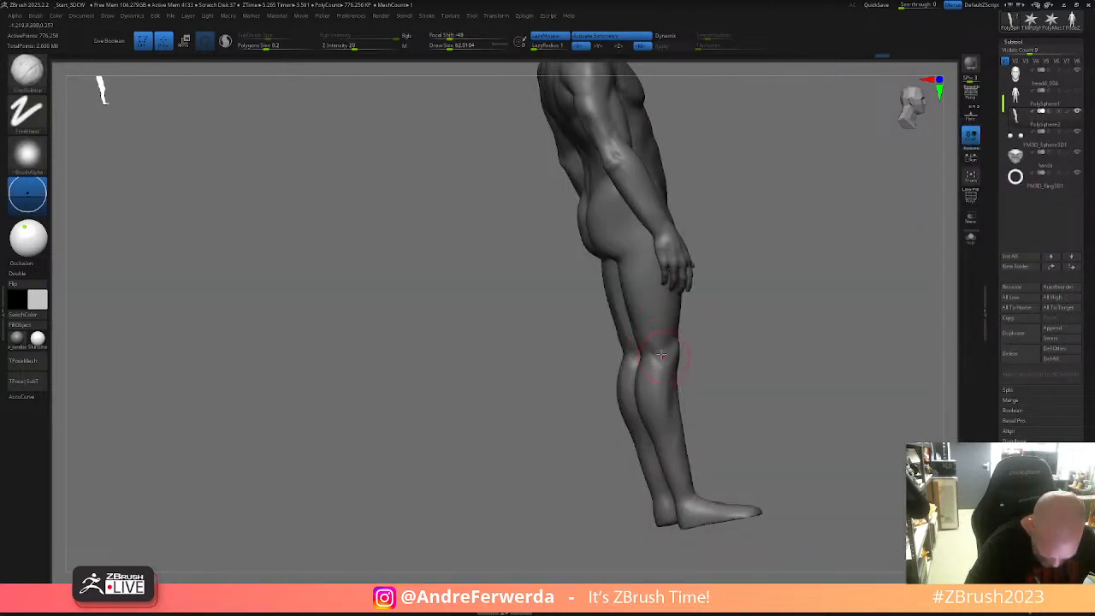
pyautogui.keyDown('shift'); pyautogui.moveTo(694, 345); pyautogui.dragTo(682, 349, button='right'); pyautogui.keyUp('shift')
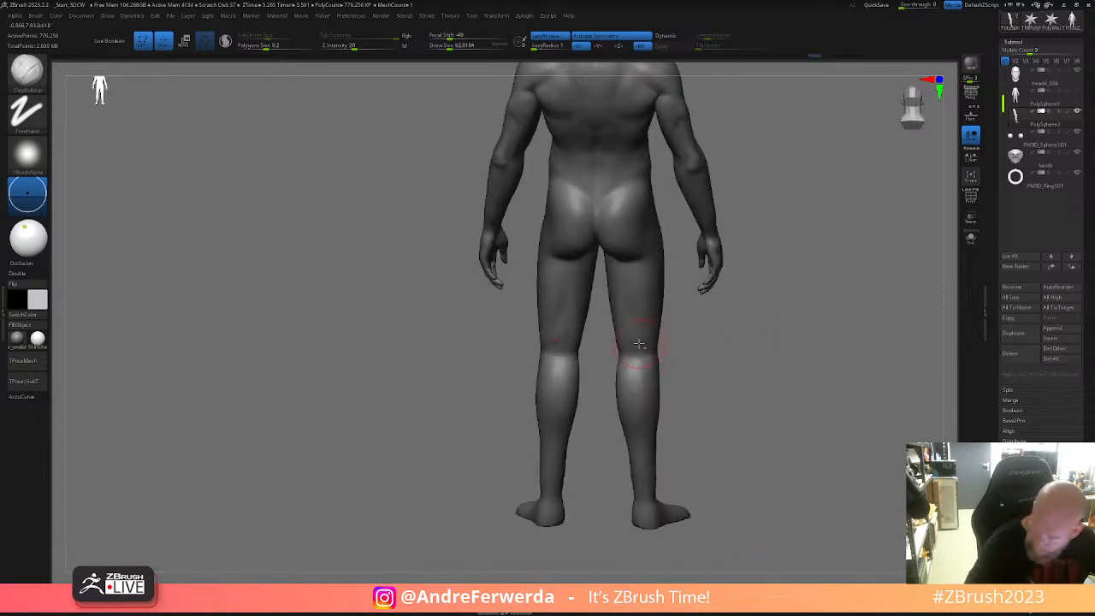
pyautogui.moveTo(705, 366); pyautogui.dragTo(637, 307, button='right')
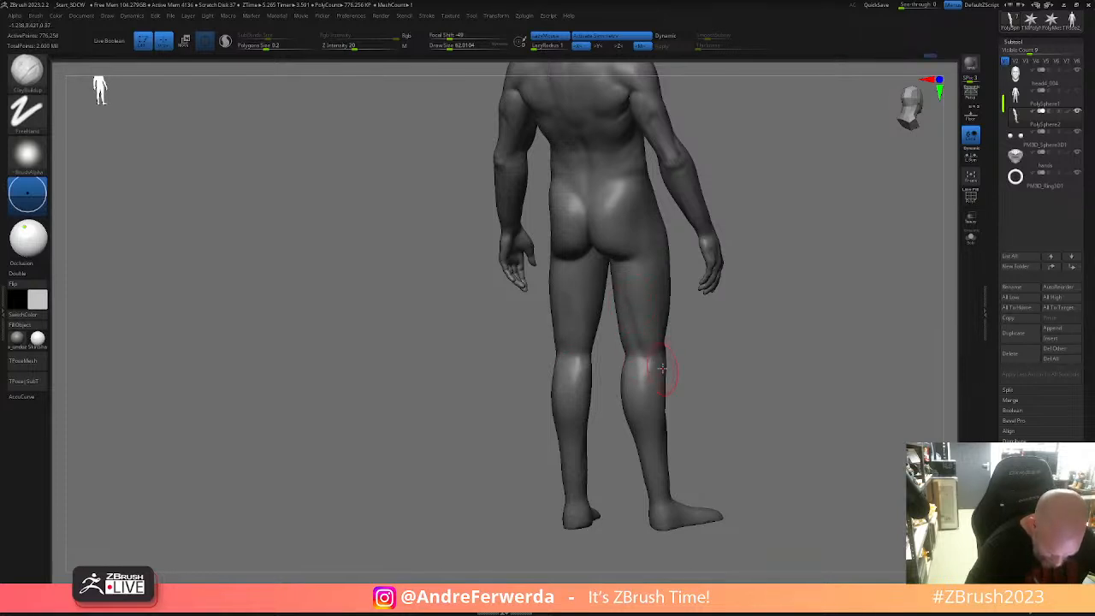
pyautogui.keyDown('shift'); pyautogui.moveTo(662, 368); pyautogui.dragTo(673, 334, button='right'); pyautogui.keyUp('shift')
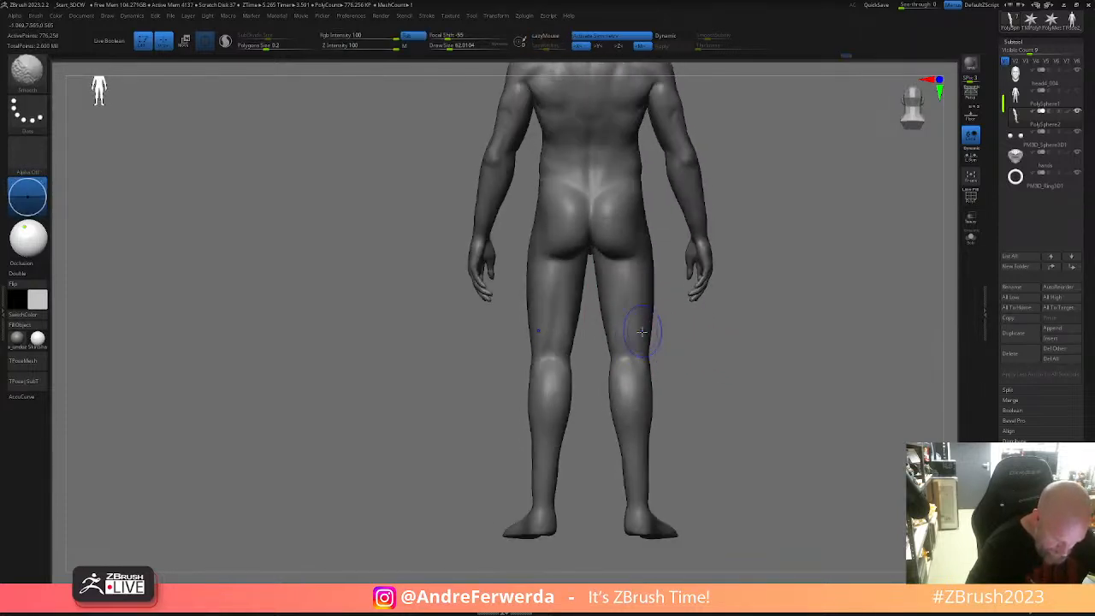
pyautogui.moveTo(707, 383); pyautogui.dragTo(629, 352, button='right')
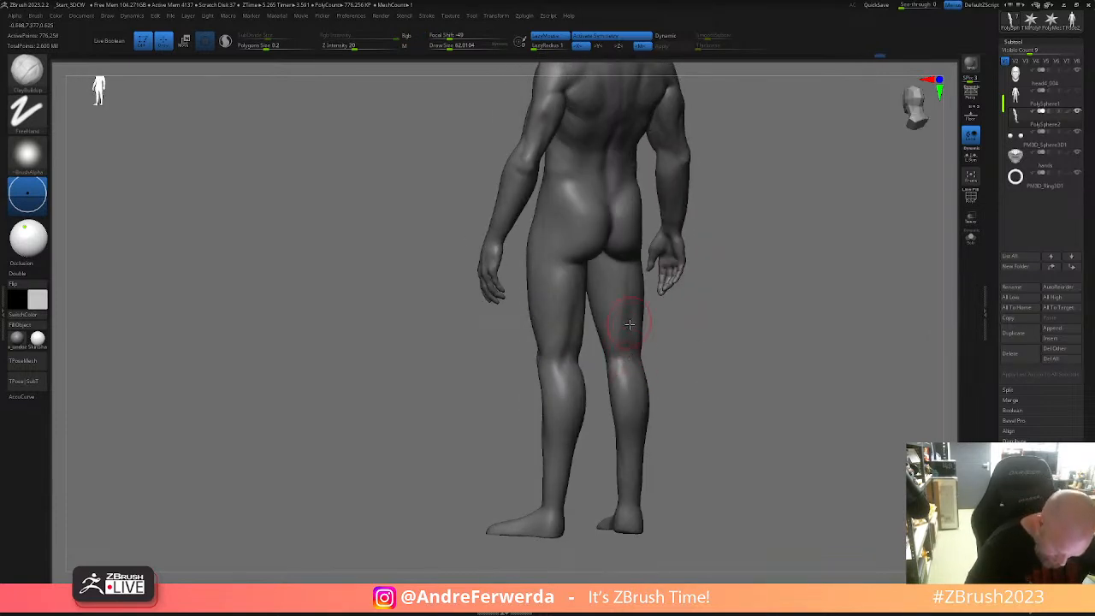
pyautogui.keyDown('shift'); pyautogui.moveTo(639, 370); pyautogui.dragTo(631, 367, button='right'); pyautogui.keyUp('shift')
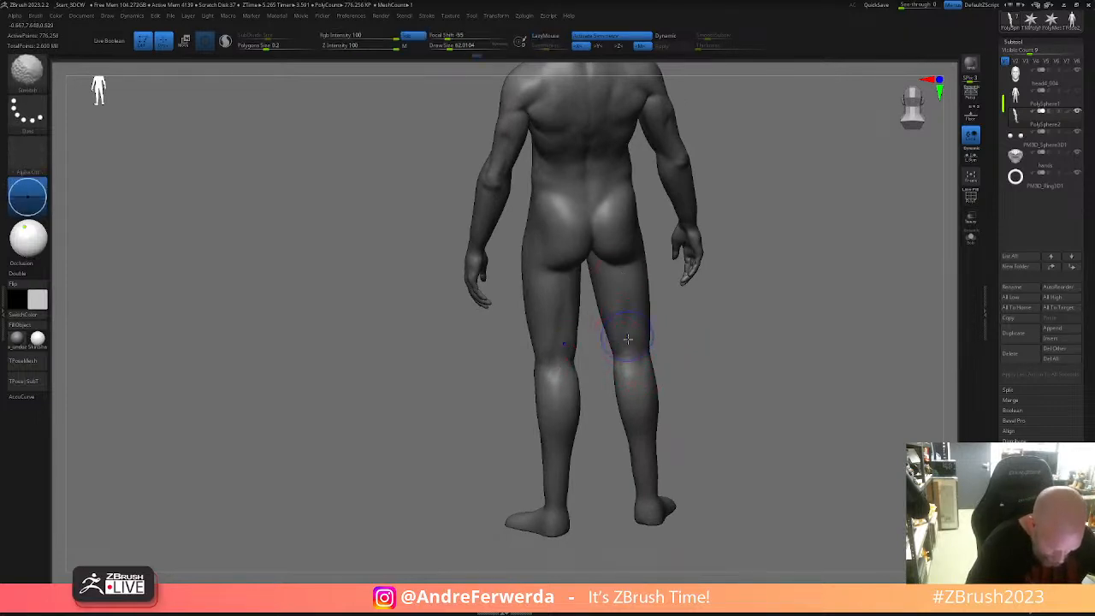
pyautogui.keyDown('shift'); pyautogui.moveTo(724, 350); pyautogui.dragTo(612, 334, button='right'); pyautogui.keyUp('shift')
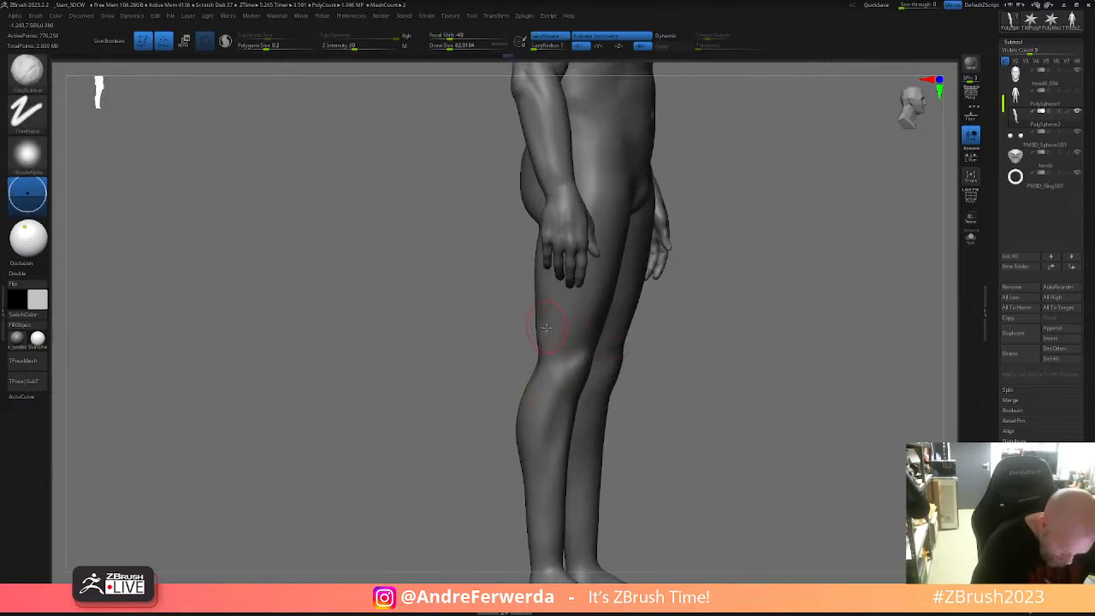
# - Sculpt and smooth the fronts of the knees and lower thighs with ClayBuildup at a draw size of about 77
pyautogui.moveTo(687, 333)
pyautogui.keyDown('shift'); pyautogui.mouseDown(button='right')
pyautogui.moveTo(569, 386)
pyautogui.moveTo(750, 379)
pyautogui.moveTo(683, 371)
pyautogui.mouseUp(button='right'); pyautogui.keyUp('shift')
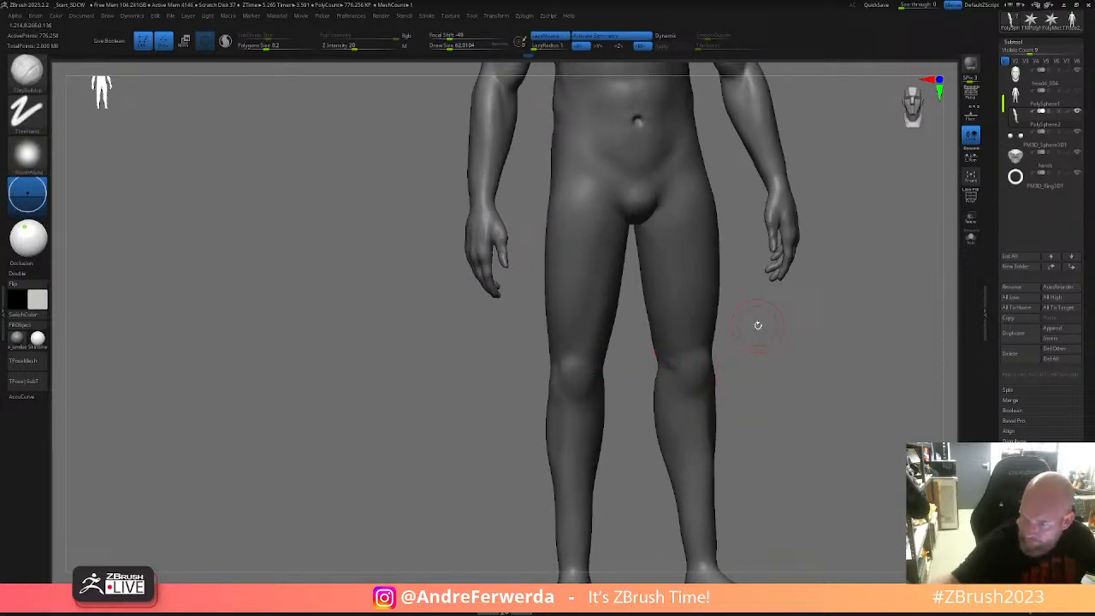
pyautogui.moveTo(758, 326); pyautogui.dragTo(807, 420)
pyautogui.press('space')
pyautogui.moveTo(673, 363); pyautogui.dragTo(673, 354)
pyautogui.moveTo(746, 363)
pyautogui.mouseDown()
pyautogui.moveTo(759, 350)
pyautogui.moveTo(742, 410)
pyautogui.mouseUp()
pyautogui.moveTo(643, 409); pyautogui.dragTo(654, 424)
pyautogui.keyDown('alt'); pyautogui.moveTo(722, 448); pyautogui.dragTo(706, 398); pyautogui.keyUp('alt')
pyautogui.keyDown('shift'); pyautogui.moveTo(630, 362); pyautogui.dragTo(655, 505); pyautogui.keyUp('shift')
pyautogui.keyDown('alt'); pyautogui.moveTo(734, 388); pyautogui.dragTo(719, 402); pyautogui.keyUp('alt')
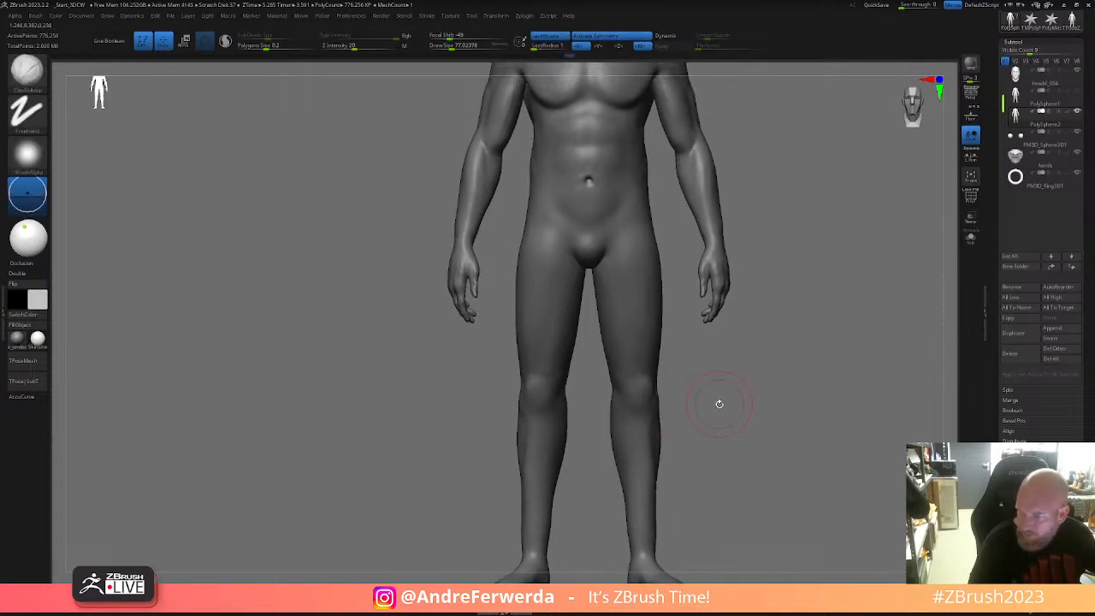
# - Blend the kneecaps into the surrounding leg forms with broader ClayBuildup strokes at a draw size of about 108, smoothing them
pyautogui.moveTo(712, 347)
pyautogui.mouseDown()
pyautogui.moveTo(676, 373)
pyautogui.moveTo(648, 367)
pyautogui.mouseUp()
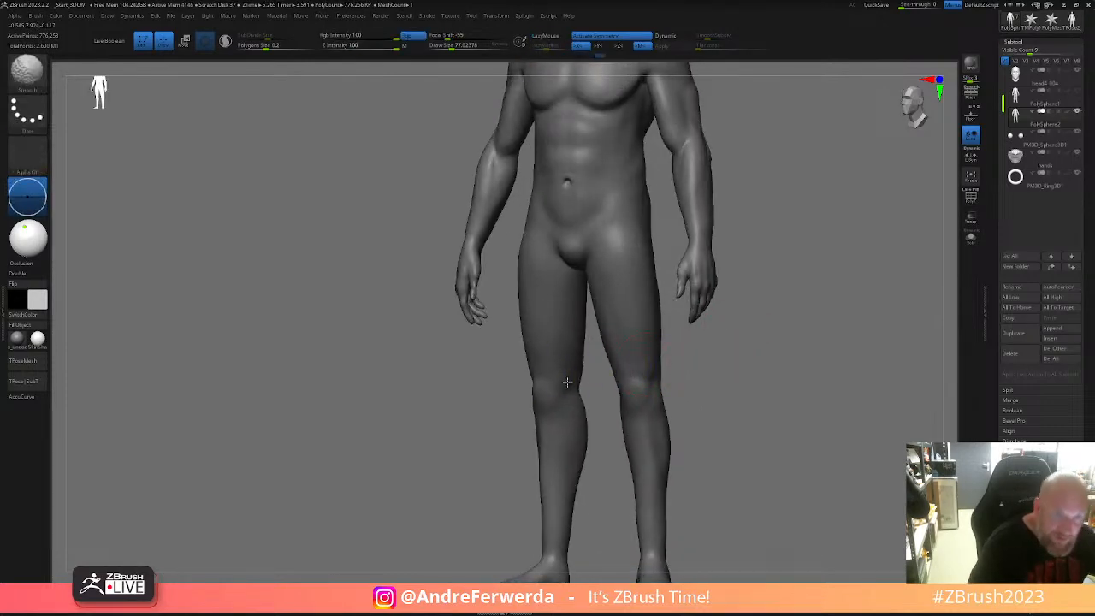
pyautogui.moveTo(769, 385)
pyautogui.mouseDown()
pyautogui.moveTo(760, 391)
pyautogui.moveTo(769, 393)
pyautogui.mouseUp()
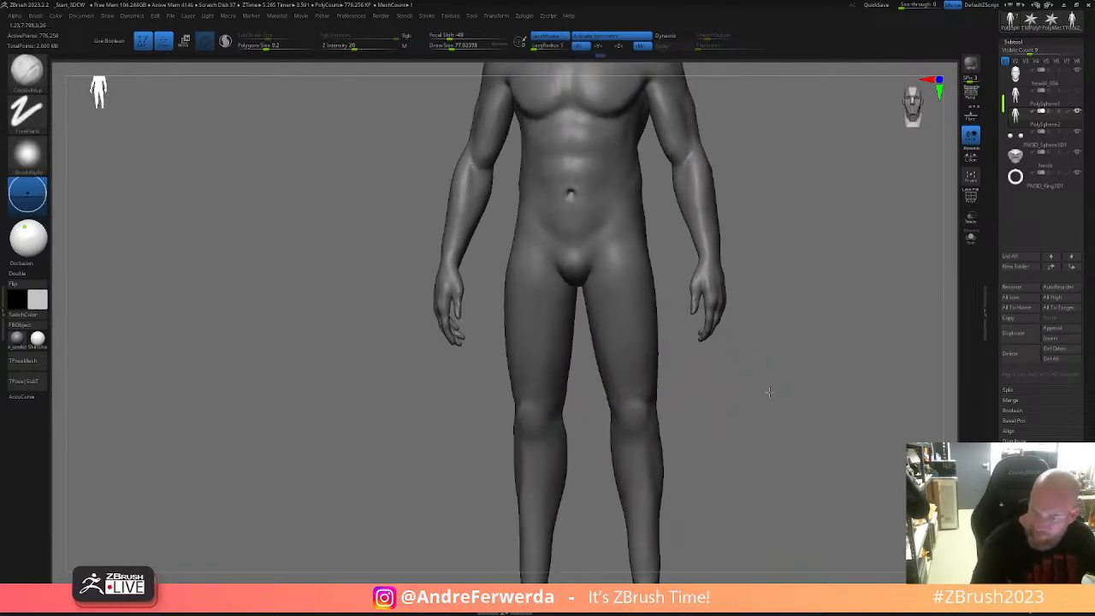
pyautogui.moveTo(580, 428); pyautogui.dragTo(615, 429)
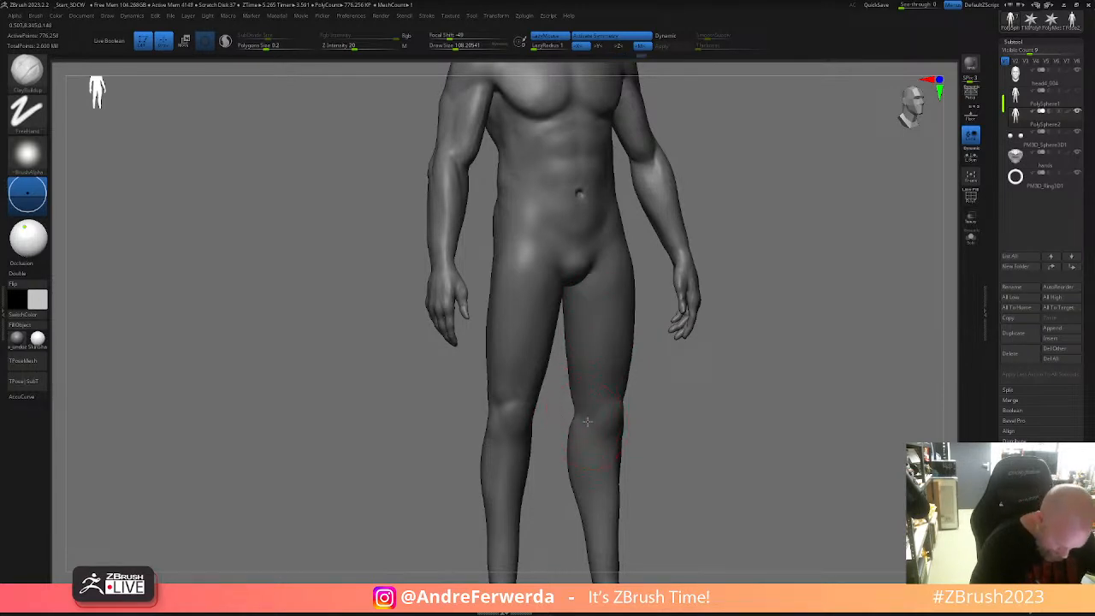
pyautogui.moveTo(695, 440)
pyautogui.mouseDown()
pyautogui.moveTo(668, 443)
pyautogui.moveTo(659, 415)
pyautogui.mouseUp()
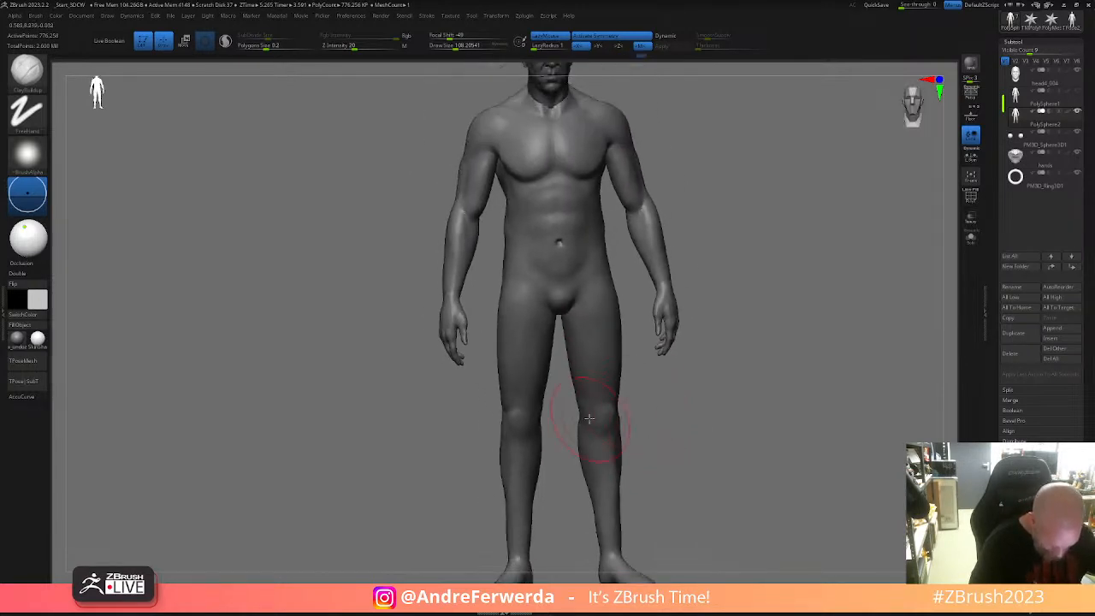
pyautogui.keyDown('shift'); pyautogui.moveTo(587, 404); pyautogui.dragTo(599, 412); pyautogui.keyUp('shift')
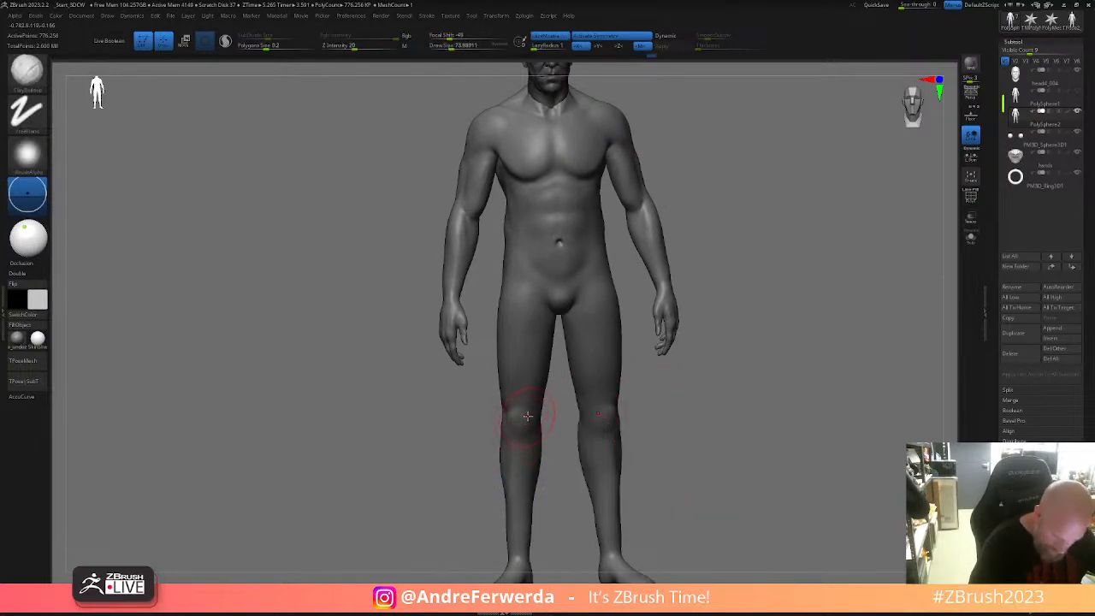
# - Refine the kneecaps and the muscle ends above them with ClayBuildup at draw sizes of about 35 and 54
pyautogui.press('space')
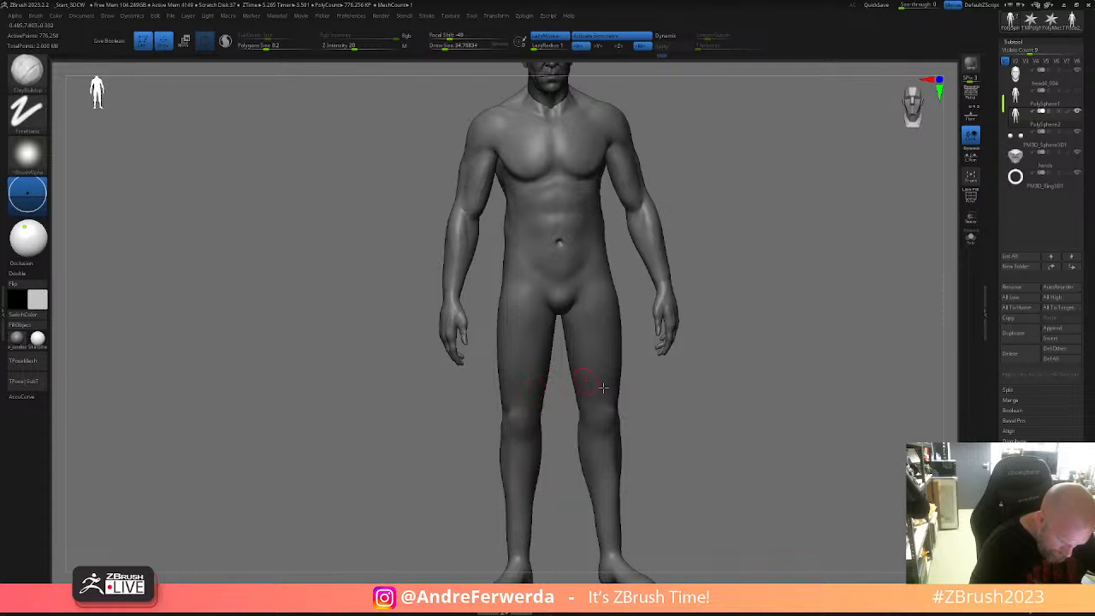
pyautogui.press('space')
pyautogui.moveTo(672, 416)
pyautogui.mouseDown()
pyautogui.moveTo(608, 430)
pyautogui.moveTo(628, 433)
pyautogui.mouseUp()
pyautogui.press('space')
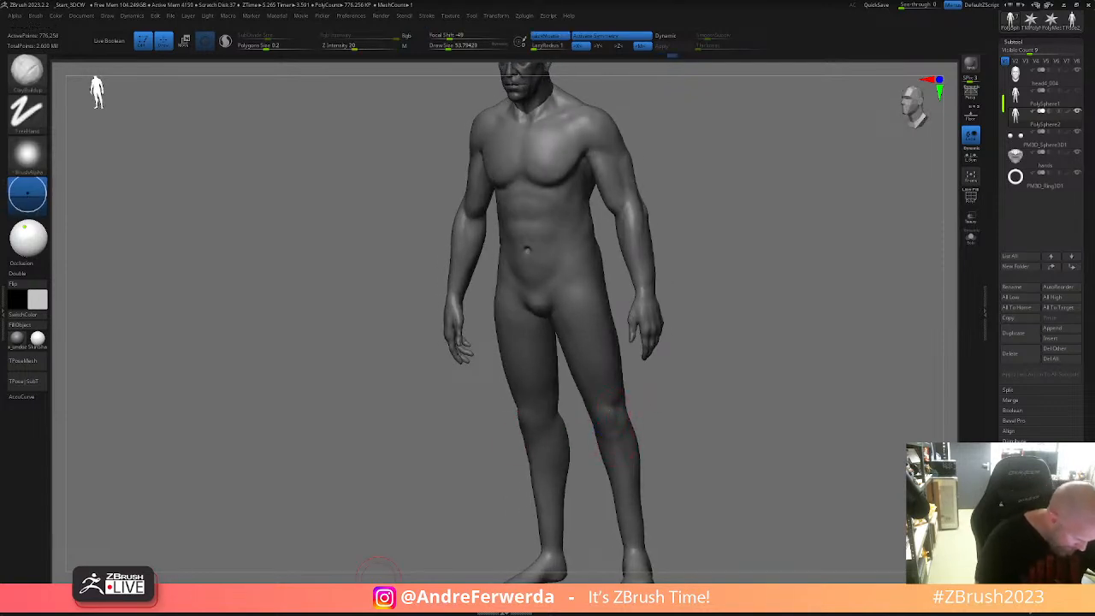
# - Even out the surfaces around the knees and shins with the custom Fill brush at Z Intensity 10
pyautogui.click(378, 591)
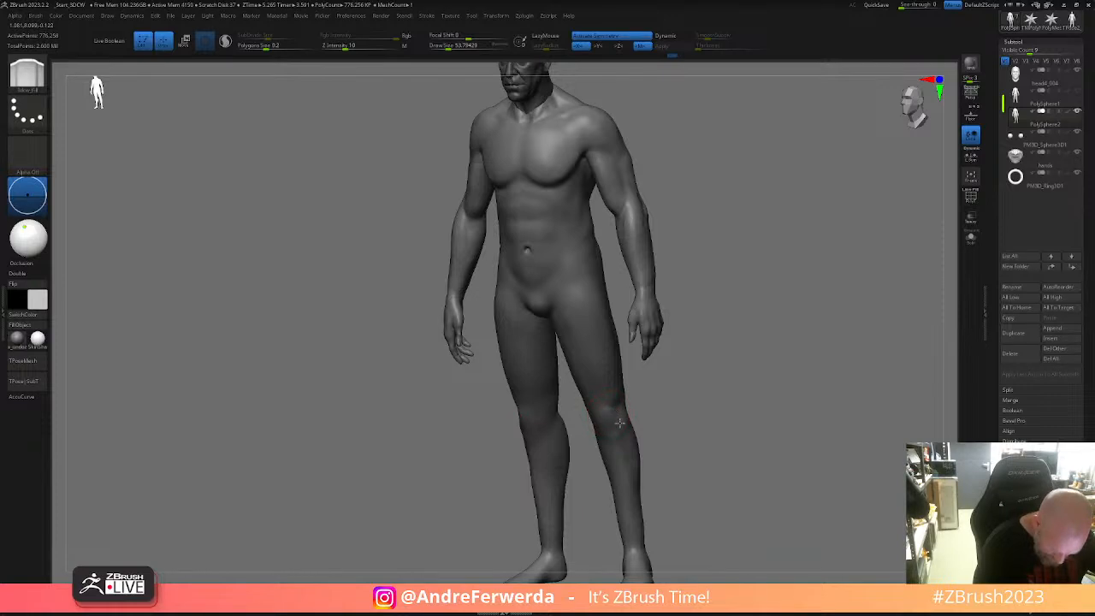
pyautogui.keyDown('shift'); pyautogui.moveTo(641, 413); pyautogui.dragTo(660, 399); pyautogui.keyUp('shift')
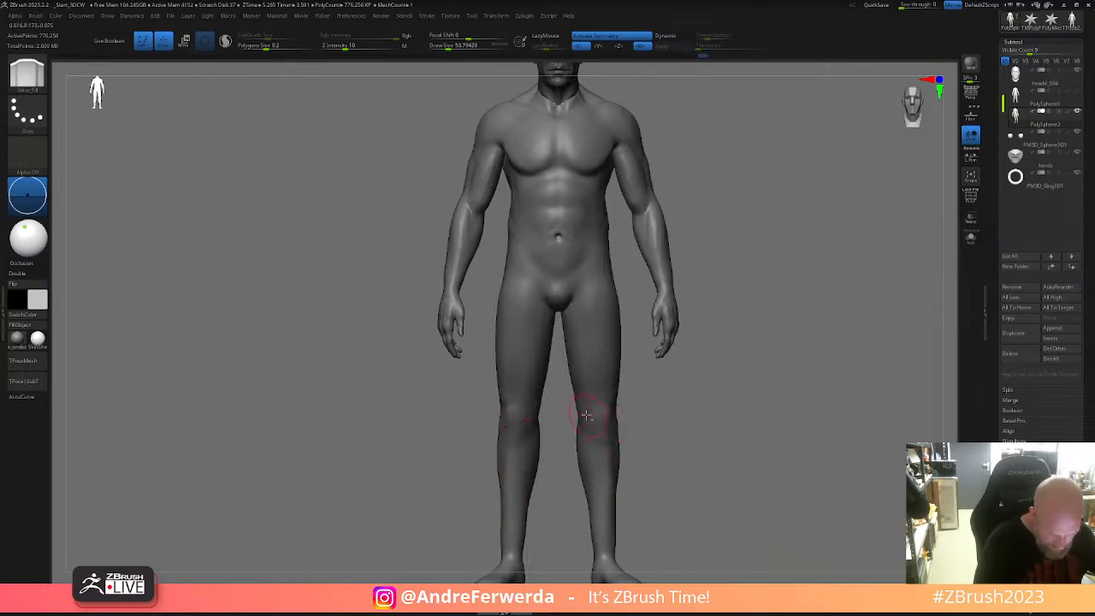
pyautogui.moveTo(585, 450); pyautogui.dragTo(620, 445, button='right')
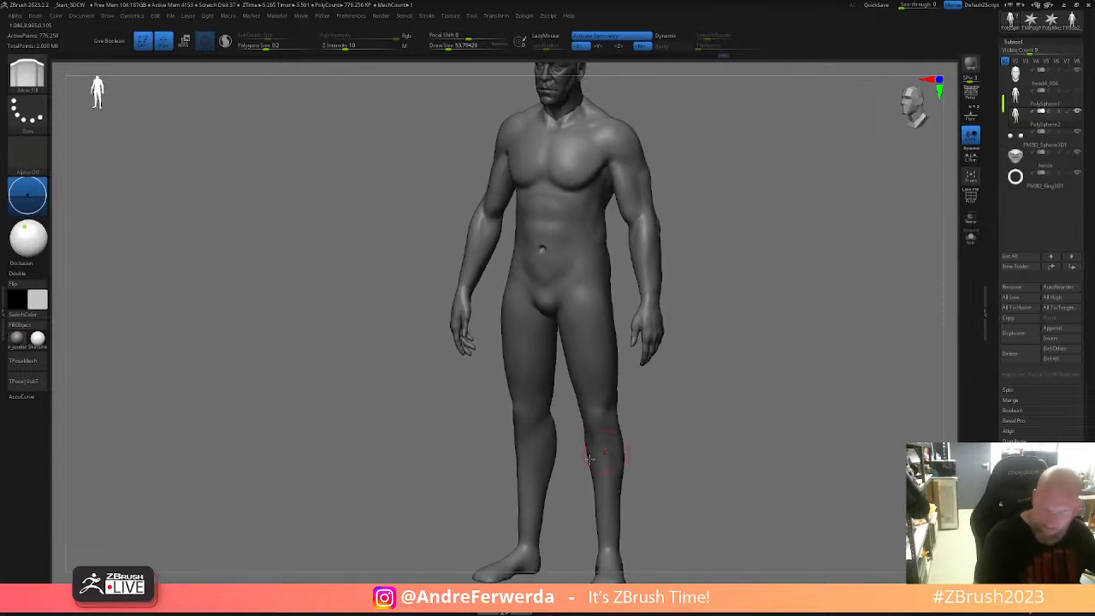
# - Adjust the knee silhouette from the front and side with the Move brush
pyautogui.click(282, 598)
pyautogui.press('space')
pyautogui.moveTo(608, 426); pyautogui.dragTo(598, 426)
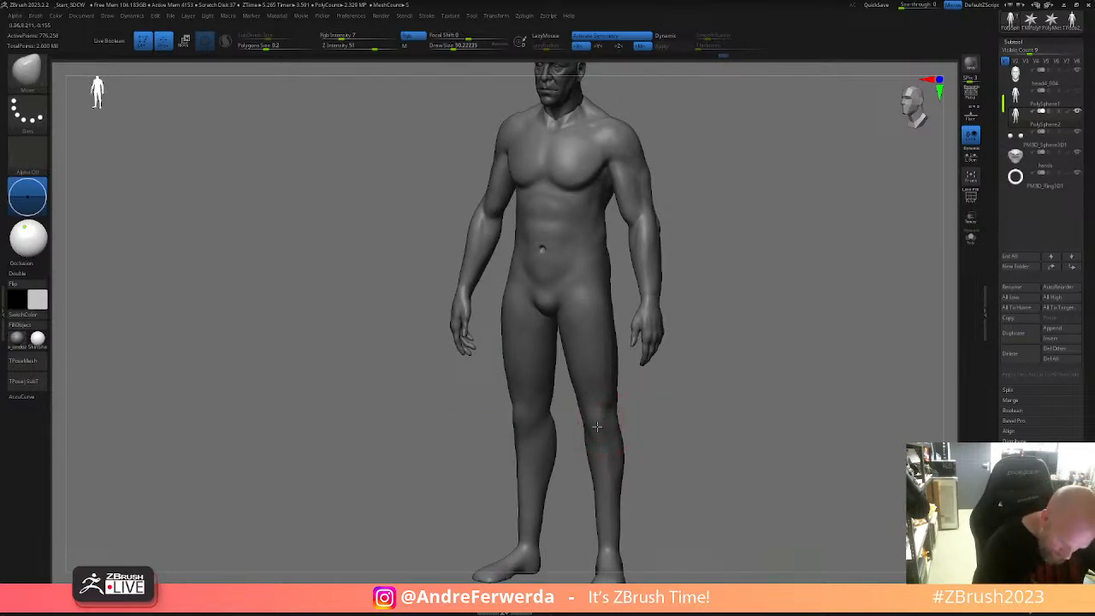
pyautogui.keyDown('shift'); pyautogui.moveTo(654, 418); pyautogui.dragTo(631, 428, button='right'); pyautogui.keyUp('shift')
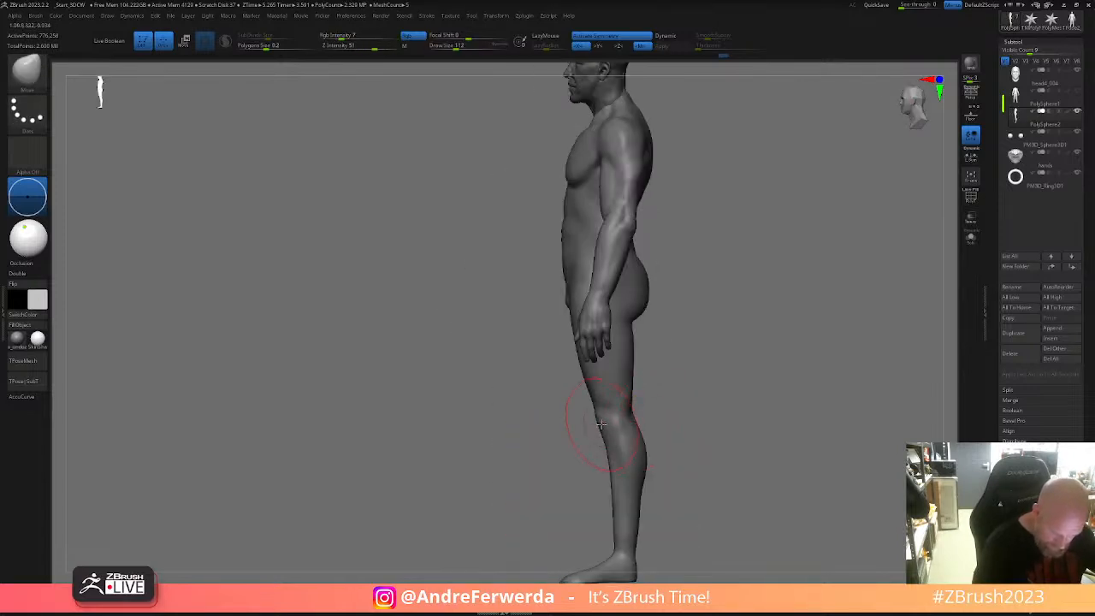
pyautogui.press('ctrl')
pyautogui.moveTo(640, 435); pyautogui.dragTo(637, 431)
# - Reshape the buttocks' profile from the side with the Move brush at a draw size of about 65
pyautogui.keyDown('ctrl'); pyautogui.moveTo(679, 424); pyautogui.dragTo(682, 408, button='right'); pyautogui.keyUp('ctrl')
pyautogui.keyDown('ctrl'); pyautogui.moveTo(653, 349); pyautogui.dragTo(655, 371, button='right'); pyautogui.keyUp('ctrl')
pyautogui.rightClick(656, 372)
pyautogui.keyDown('alt'); pyautogui.moveTo(670, 294); pyautogui.dragTo(639, 377, button='right'); pyautogui.keyUp('alt')
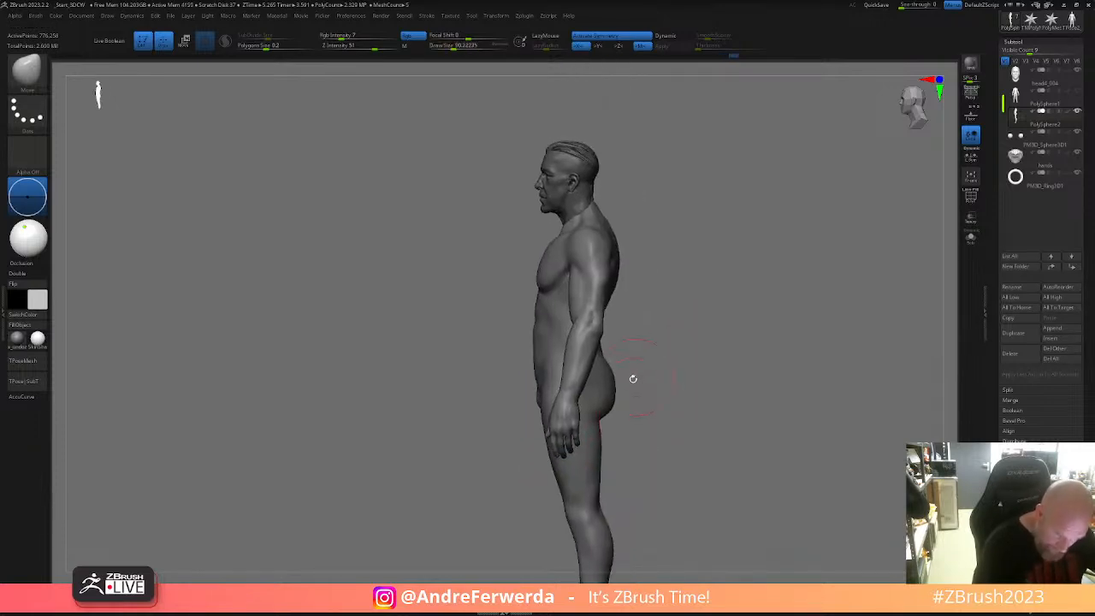
pyautogui.press('s')
pyautogui.moveTo(611, 407); pyautogui.dragTo(609, 408)
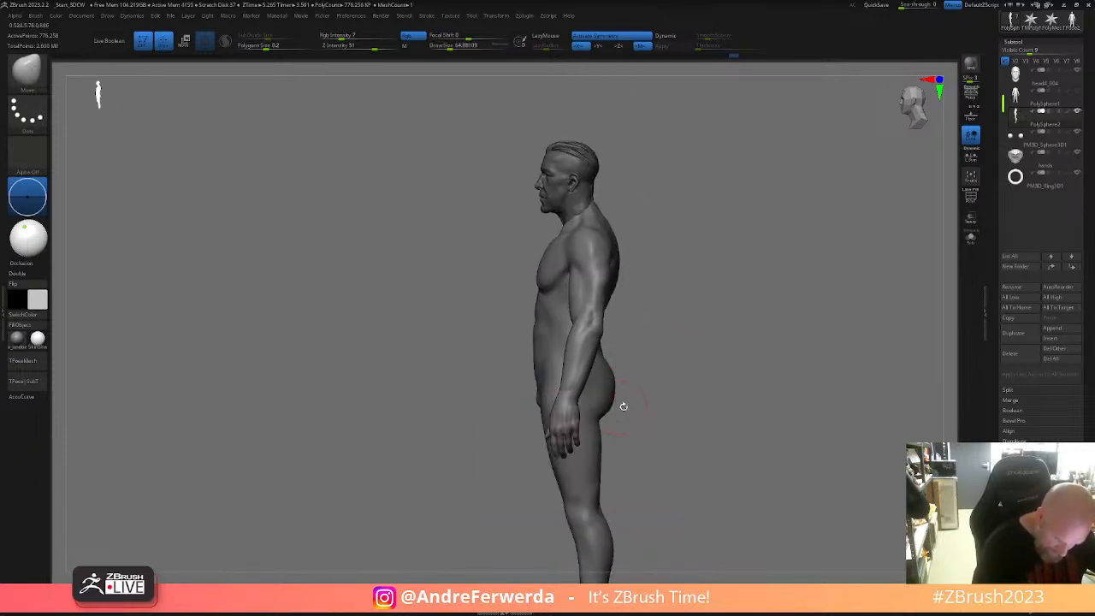
# - Examine the whole figure's proportions and silhouette from the back, side and front
pyautogui.moveTo(506, 440); pyautogui.dragTo(667, 397, button='right')
pyautogui.moveTo(776, 321); pyautogui.dragTo(606, 408, button='right')
pyautogui.keyDown('ctrl'); pyautogui.moveTo(681, 437); pyautogui.dragTo(682, 425, button='right'); pyautogui.keyUp('ctrl')
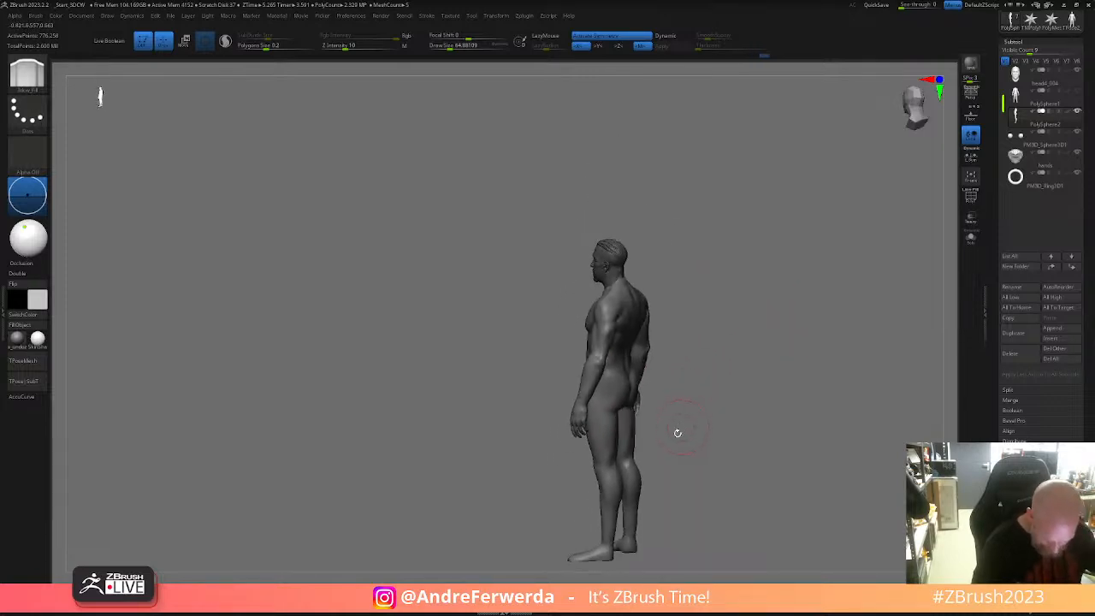
pyautogui.moveTo(635, 471); pyautogui.dragTo(664, 464, button='right')
pyautogui.moveTo(599, 499); pyautogui.dragTo(743, 402, button='right')
pyautogui.rightClick(745, 402)
pyautogui.keyDown('alt'); pyautogui.moveTo(648, 391); pyautogui.dragTo(605, 488, button='right'); pyautogui.keyUp('alt')
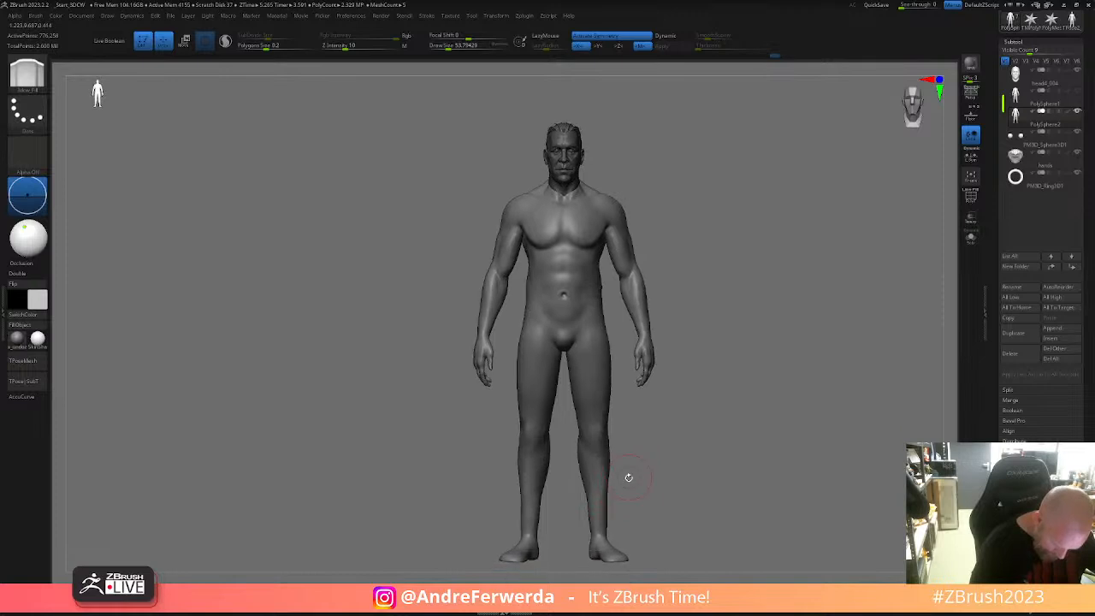
pyautogui.keyDown('alt'); pyautogui.moveTo(570, 448); pyautogui.dragTo(559, 500, button='right'); pyautogui.keyUp('alt')
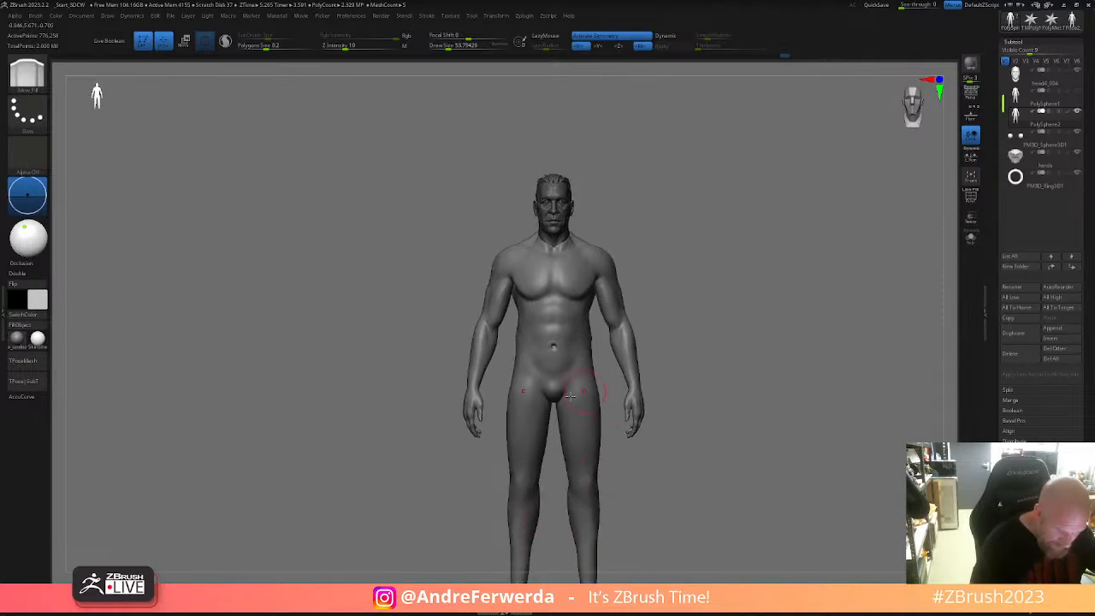
pyautogui.moveTo(647, 373); pyautogui.dragTo(610, 377, button='right')
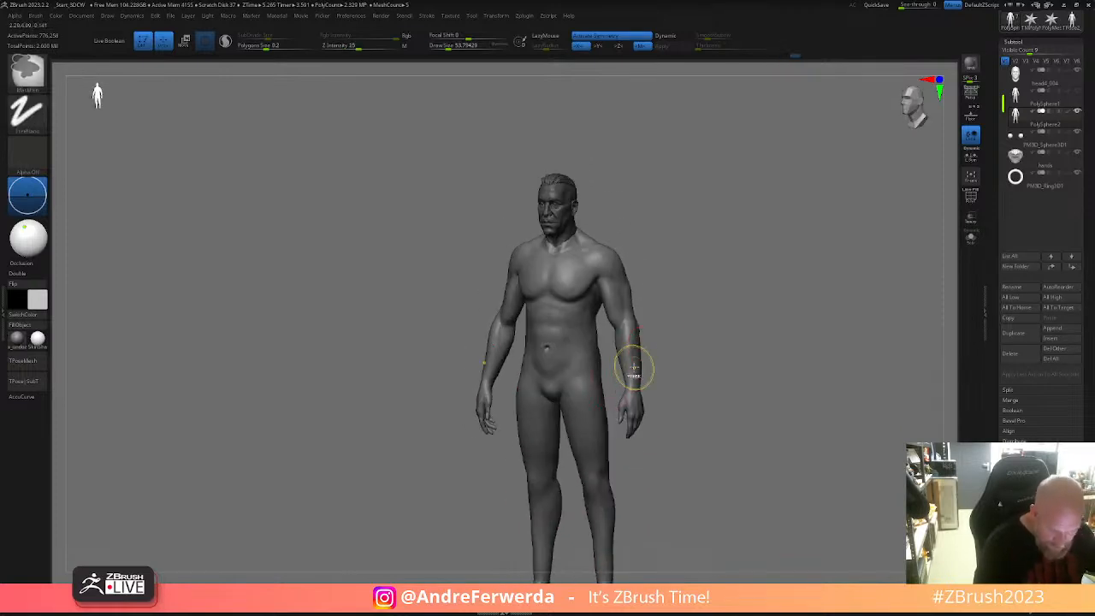
# - Check the polygroups and hide both arms to isolate the torso, head and legs
pyautogui.hotkey('shift', 'f')
pyautogui.hotkey('shift', 'f')
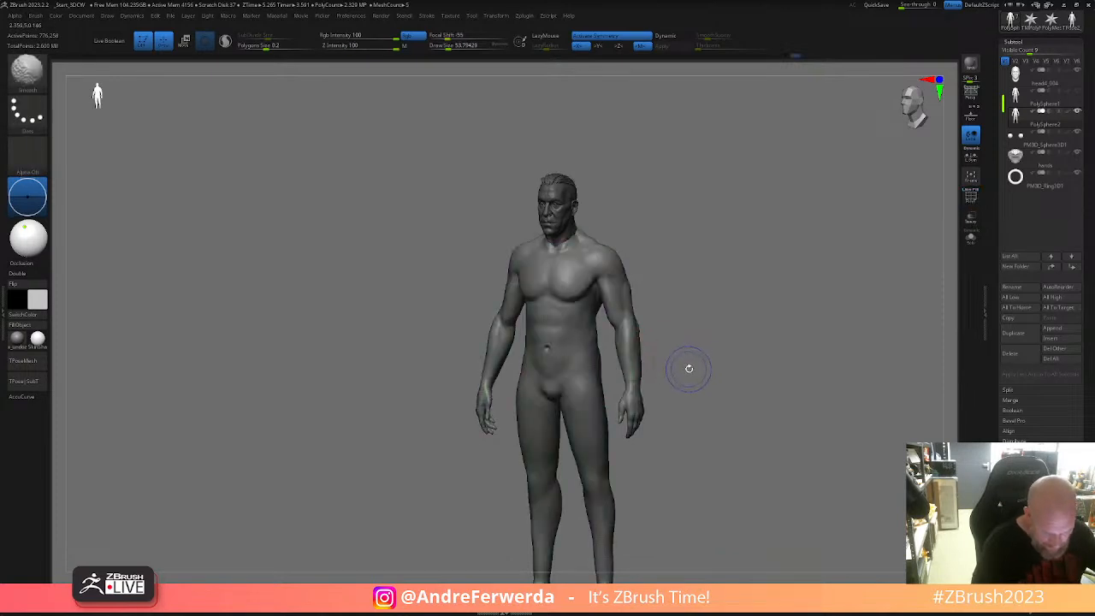
pyautogui.keyDown('shift'); pyautogui.moveTo(689, 369); pyautogui.dragTo(682, 382, button='right'); pyautogui.keyUp('shift')
pyautogui.keyDown('ctrl'); pyautogui.keyDown('alt'); pyautogui.keyDown('shift'); pyautogui.moveTo(714, 295); pyautogui.dragTo(612, 452); pyautogui.keyUp('shift'); pyautogui.keyUp('alt'); pyautogui.keyUp('ctrl')
pyautogui.keyDown('ctrl'); pyautogui.keyDown('alt'); pyautogui.keyDown('shift'); pyautogui.moveTo(673, 263); pyautogui.dragTo(656, 385); pyautogui.keyUp('shift'); pyautogui.keyUp('alt'); pyautogui.keyUp('ctrl')
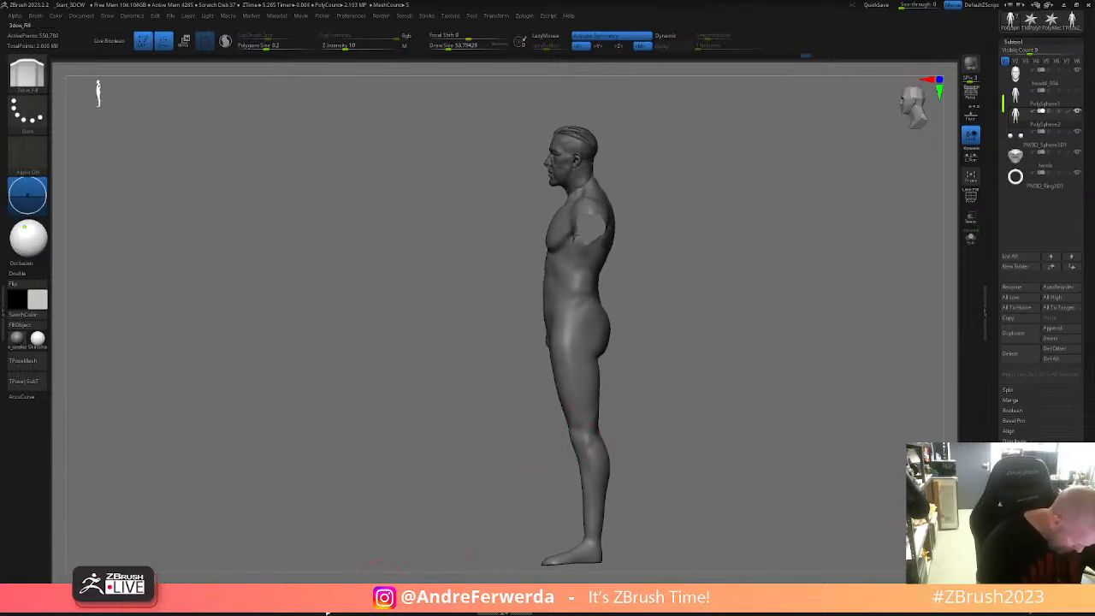
# - Even out the hips, waist and outer thighs with the custom Fill brush at a draw size of about 71
pyautogui.press('b')
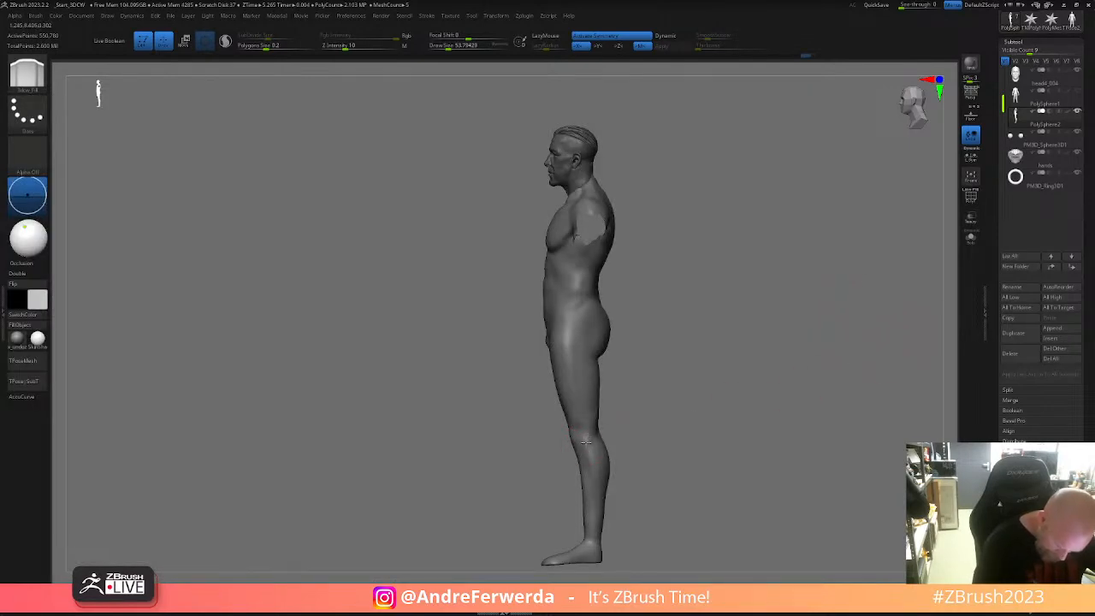
pyautogui.moveTo(588, 436)
pyautogui.mouseDown(button='right')
pyautogui.moveTo(640, 415)
pyautogui.moveTo(581, 445)
pyautogui.mouseUp(button='right')
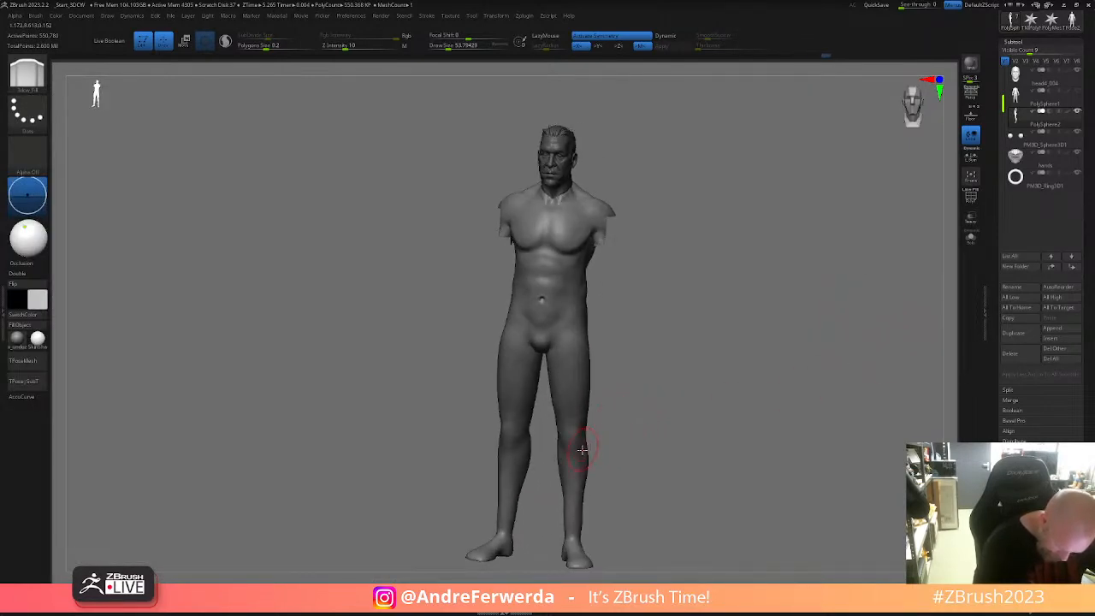
pyautogui.keyDown('alt'); pyautogui.moveTo(627, 380); pyautogui.dragTo(625, 433, button='right'); pyautogui.keyUp('alt')
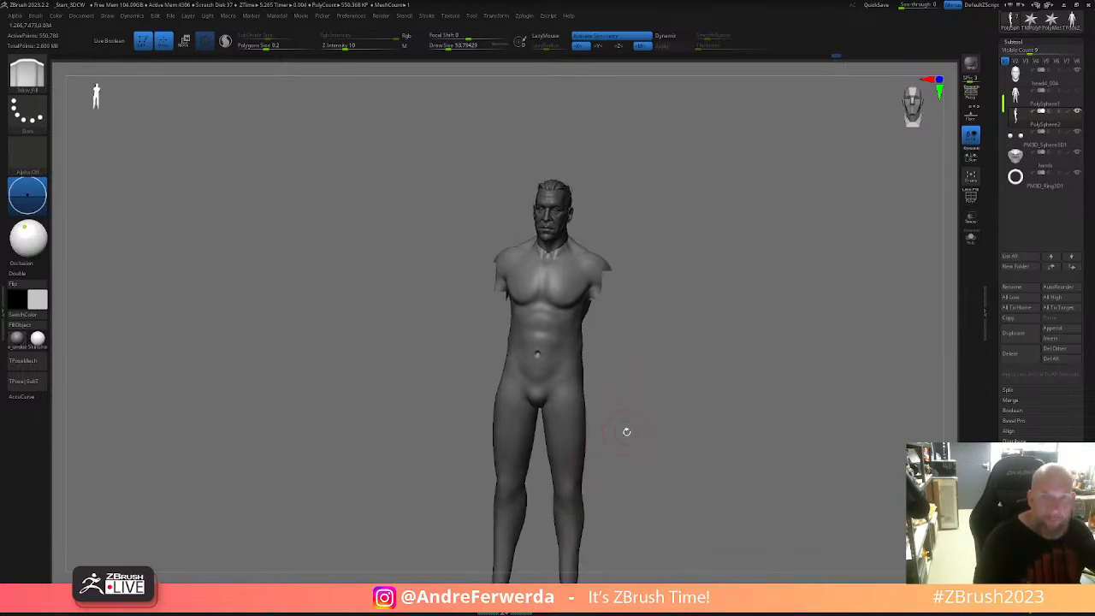
pyautogui.press('space')
pyautogui.moveTo(567, 391); pyautogui.dragTo(574, 392)
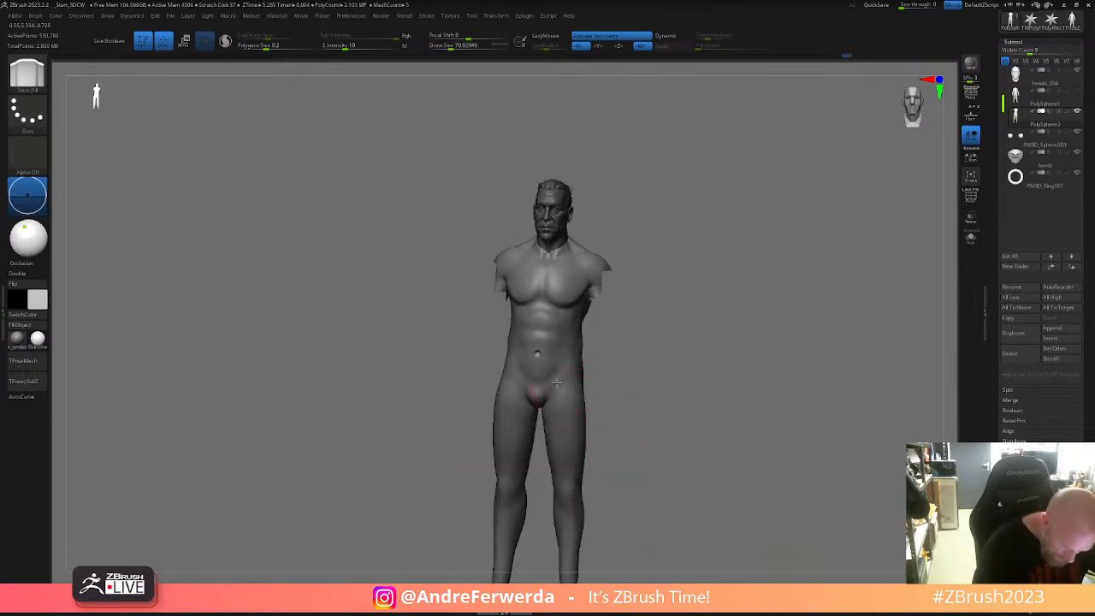
pyautogui.moveTo(596, 358); pyautogui.dragTo(604, 386, button='right')
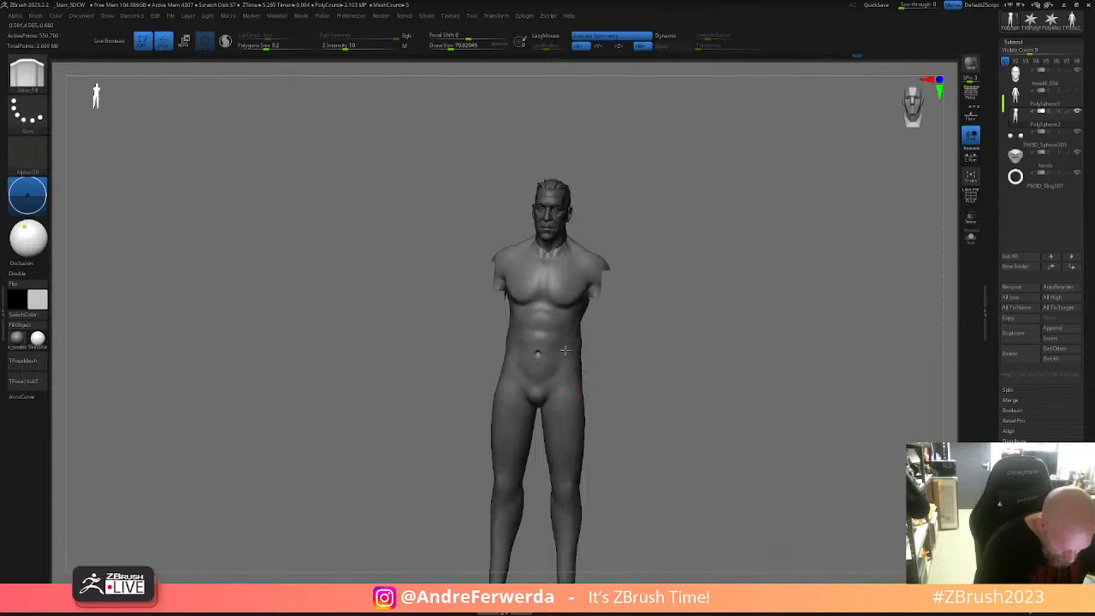
pyautogui.moveTo(605, 342)
pyautogui.mouseDown(button='right')
pyautogui.moveTo(608, 366)
pyautogui.moveTo(569, 339)
pyautogui.moveTo(719, 403)
pyautogui.moveTo(716, 425)
pyautogui.moveTo(716, 399)
pyautogui.moveTo(702, 445)
pyautogui.moveTo(641, 259)
pyautogui.moveTo(697, 271)
pyautogui.moveTo(700, 290)
pyautogui.mouseUp(button='right')
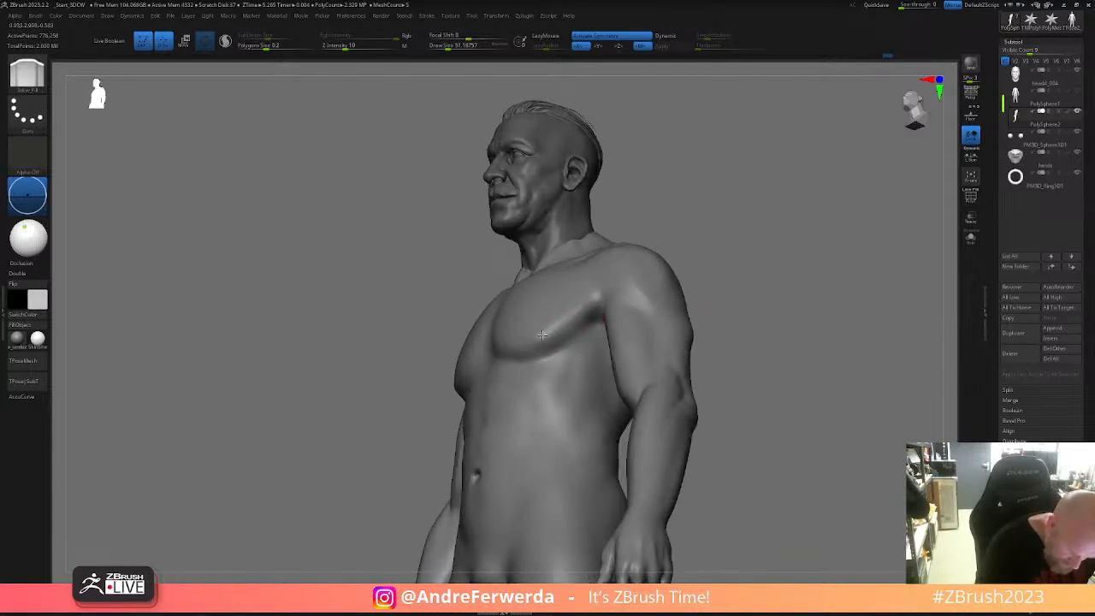
# - Fill and smooth the outer chest where it meets the armpits, using the custom Fill brush at a draw size of about 51
pyautogui.moveTo(557, 320); pyautogui.dragTo(567, 329)
pyautogui.moveTo(599, 299); pyautogui.dragTo(712, 262, button='right')
pyautogui.keyDown('shift'); pyautogui.moveTo(591, 287); pyautogui.dragTo(604, 274); pyautogui.keyUp('shift')
pyautogui.moveTo(618, 261); pyautogui.dragTo(712, 259, button='right')
pyautogui.keyDown('shift'); pyautogui.moveTo(555, 314); pyautogui.dragTo(612, 270); pyautogui.keyUp('shift')
pyautogui.moveTo(627, 270); pyautogui.dragTo(676, 269, button='right')
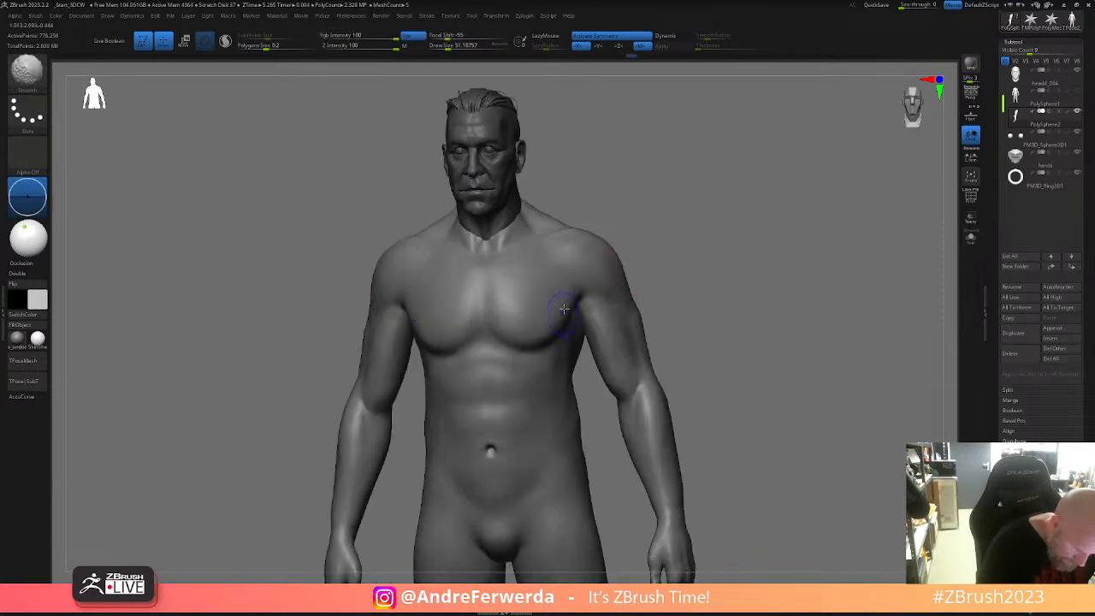
pyautogui.keyDown('shift'); pyautogui.moveTo(553, 314); pyautogui.dragTo(571, 294); pyautogui.keyUp('shift')
pyautogui.moveTo(661, 231)
pyautogui.keyDown('alt'); pyautogui.mouseDown(button='right')
pyautogui.moveTo(648, 288)
pyautogui.moveTo(644, 279)
pyautogui.moveTo(655, 274)
pyautogui.moveTo(651, 294)
pyautogui.mouseUp(button='right'); pyautogui.keyUp('alt')
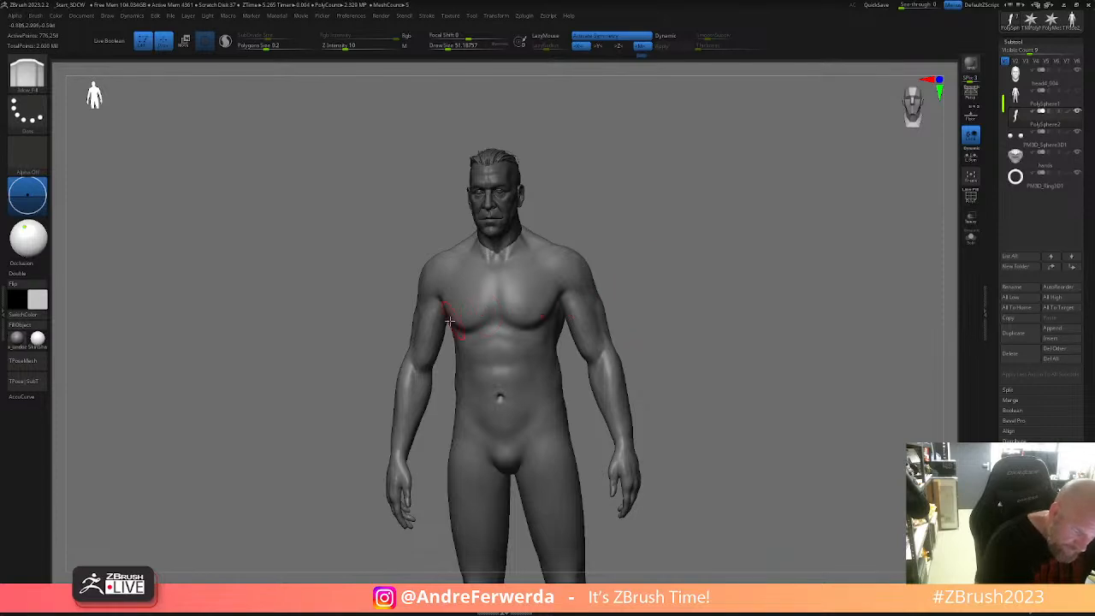
pyautogui.press('shift')
pyautogui.keyDown('shift'); pyautogui.moveTo(436, 305); pyautogui.dragTo(467, 315); pyautogui.keyUp('shift')
# - Refine the creases between chest, armpits and shoulders with DamStandard at Z Intensity 14, and smooth the transitions
pyautogui.moveTo(628, 274)
pyautogui.keyDown('alt'); pyautogui.mouseDown(button='right')
pyautogui.moveTo(611, 346)
pyautogui.moveTo(673, 314)
pyautogui.mouseUp(button='right'); pyautogui.keyUp('alt')
pyautogui.press('b')
pyautogui.press('d')
pyautogui.click(736, 246)
pyautogui.moveTo(738, 251); pyautogui.dragTo(712, 298, button='right')
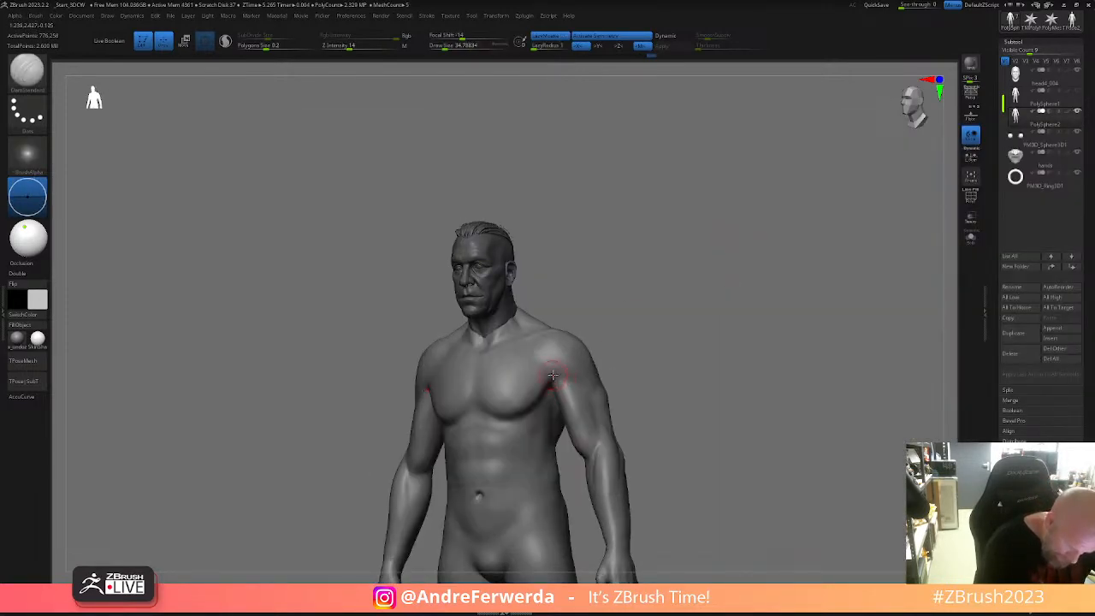
pyautogui.keyDown('alt'); pyautogui.moveTo(631, 332); pyautogui.dragTo(710, 320, button='right'); pyautogui.keyUp('alt')
pyautogui.press('s')
pyautogui.moveTo(575, 376); pyautogui.dragTo(576, 371)
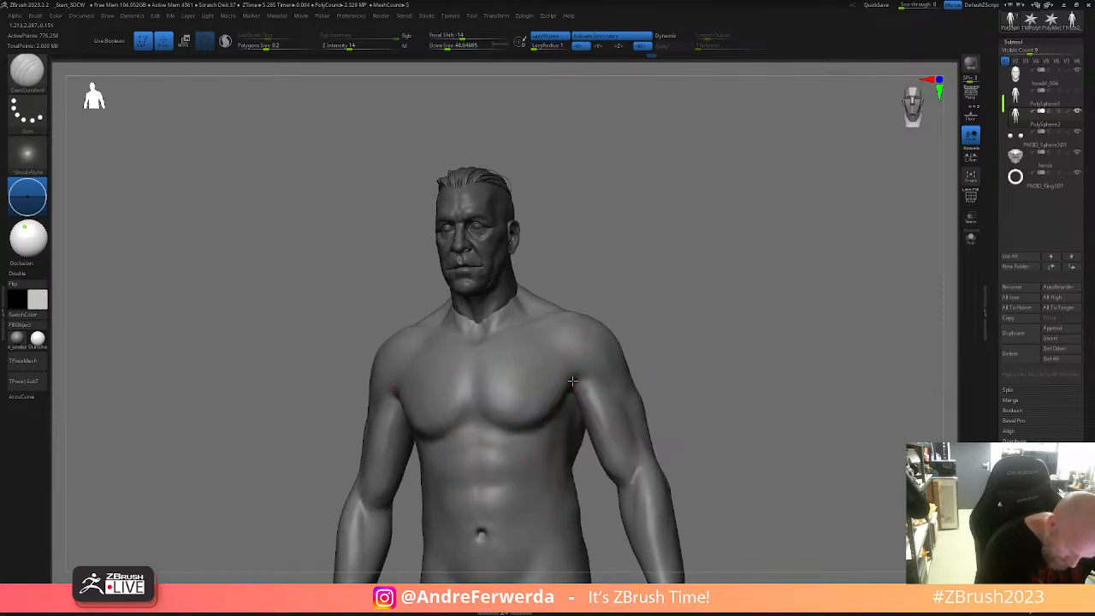
pyautogui.moveTo(632, 341); pyautogui.dragTo(657, 327)
pyautogui.keyDown('shift'); pyautogui.moveTo(579, 374); pyautogui.dragTo(559, 389); pyautogui.keyUp('shift')
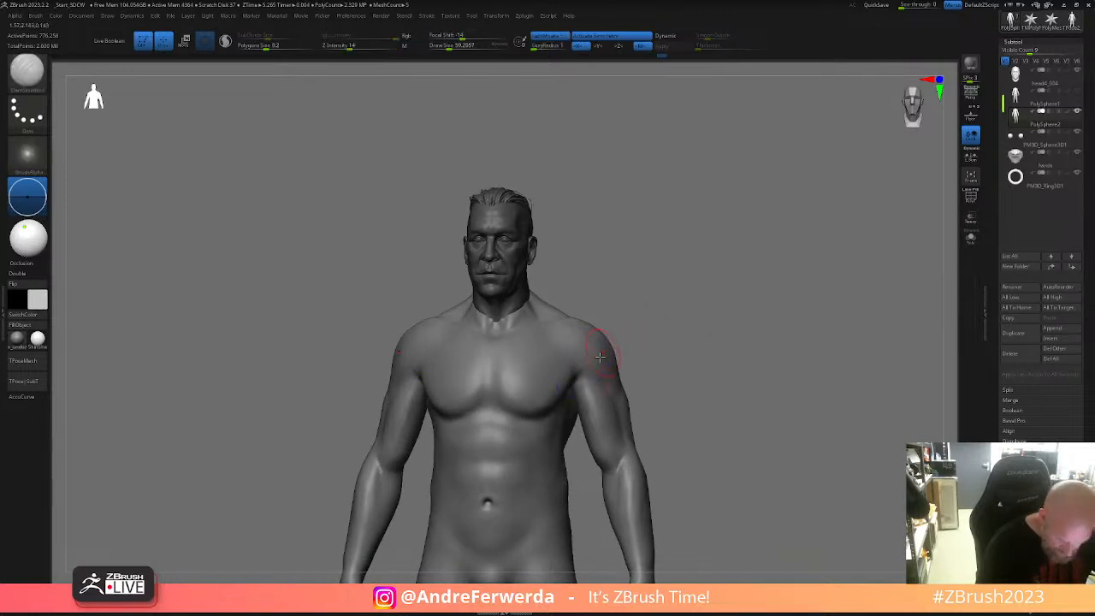
pyautogui.keyDown('alt'); pyautogui.moveTo(655, 342); pyautogui.dragTo(640, 300); pyautogui.keyUp('alt')
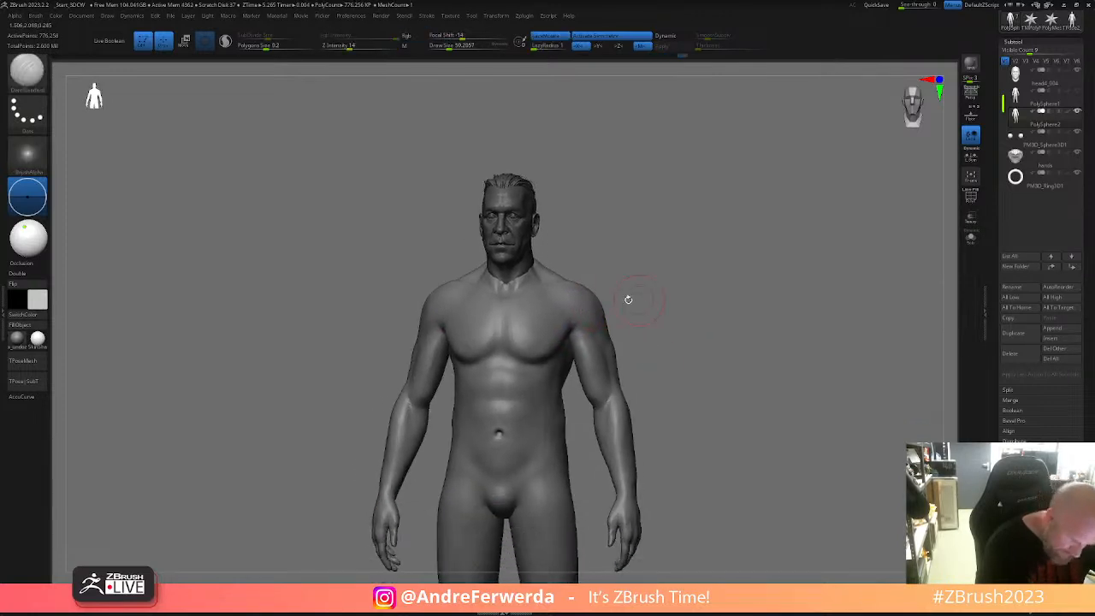
pyautogui.moveTo(570, 327)
pyautogui.keyDown('shift'); pyautogui.mouseDown()
pyautogui.moveTo(549, 353)
pyautogui.moveTo(518, 357)
pyautogui.mouseUp(); pyautogui.keyUp('shift')
# - Build up and smooth the sternum between the chest muscles with ClayBuildup at Z Intensity 20 and a draw size of about 33
pyautogui.keyDown('alt'); pyautogui.moveTo(640, 281); pyautogui.dragTo(644, 351); pyautogui.keyUp('alt')
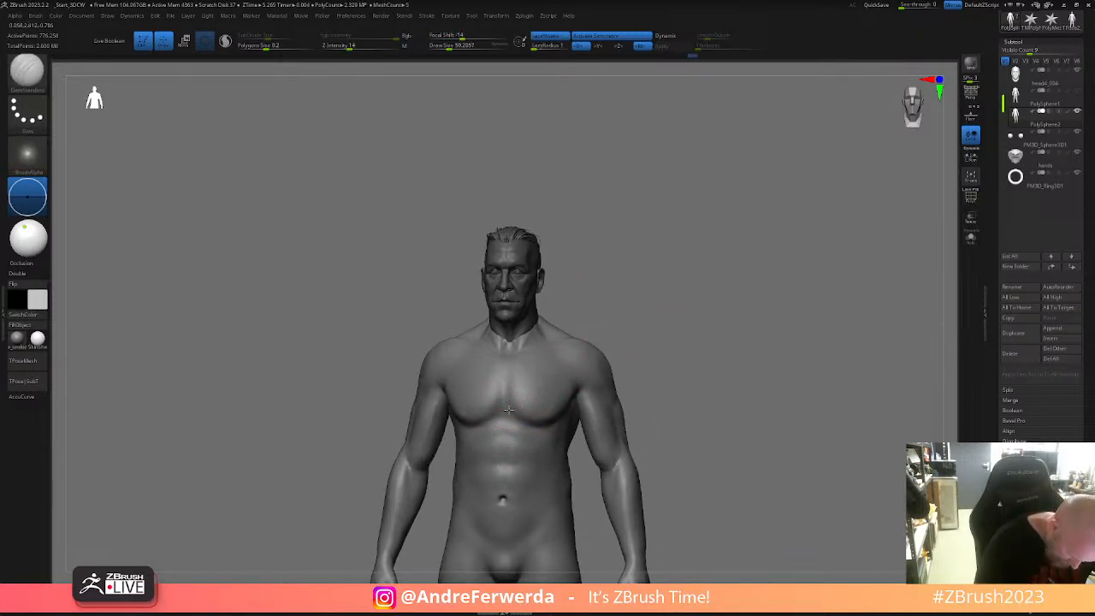
pyautogui.press('b')
pyautogui.press('c')
pyautogui.press('b')
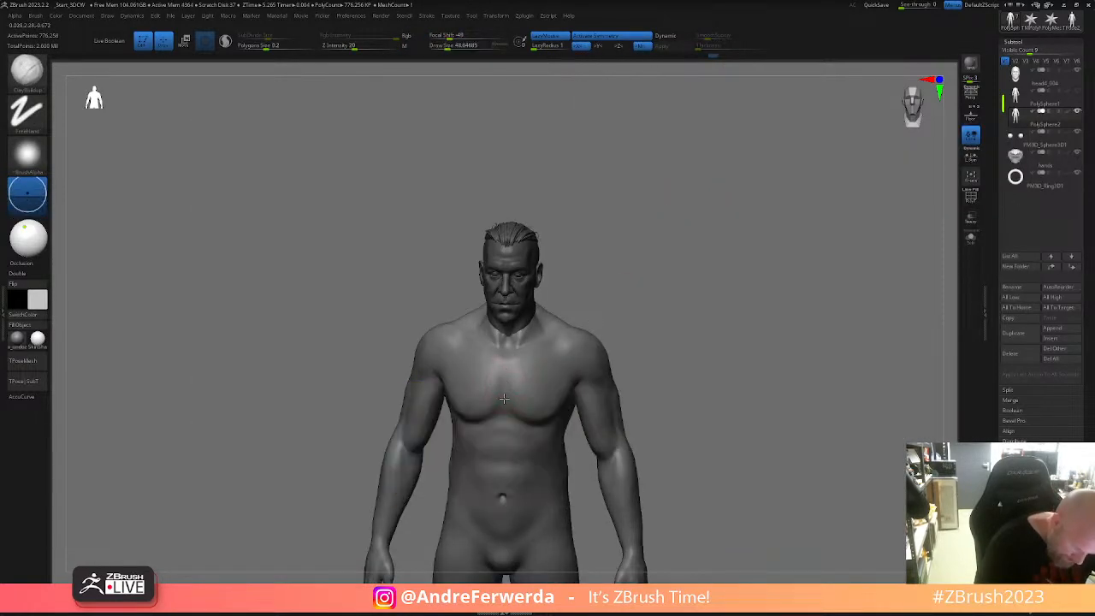
pyautogui.press('s')
pyautogui.click(505, 385)
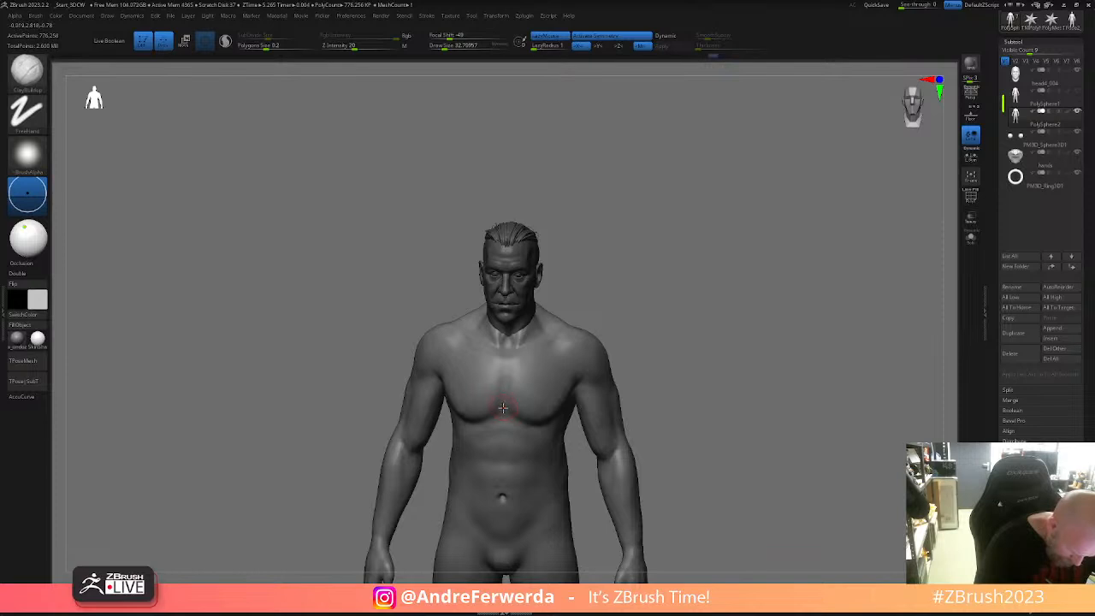
pyautogui.keyDown('shift'); pyautogui.moveTo(499, 403); pyautogui.dragTo(506, 375); pyautogui.keyUp('shift')
pyautogui.moveTo(594, 321)
pyautogui.mouseDown()
pyautogui.moveTo(628, 314)
pyautogui.moveTo(626, 283)
pyautogui.mouseUp()
pyautogui.keyDown('shift'); pyautogui.moveTo(489, 386); pyautogui.dragTo(485, 386); pyautogui.keyUp('shift')
pyautogui.moveTo(612, 328)
pyautogui.keyDown('alt'); pyautogui.mouseDown()
pyautogui.moveTo(643, 318)
pyautogui.moveTo(626, 317)
pyautogui.mouseUp(); pyautogui.keyUp('alt')
# - Even out the chest and upper arms with the custom Fill brush at draw sizes of about 41 and 35
pyautogui.press('2')
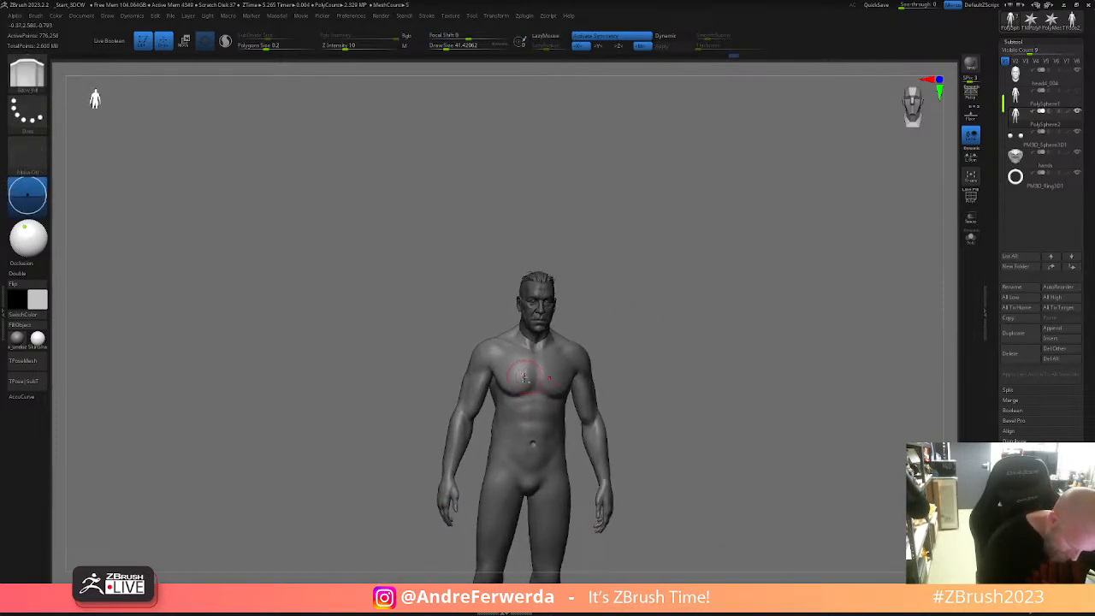
pyautogui.moveTo(518, 366); pyautogui.dragTo(581, 386)
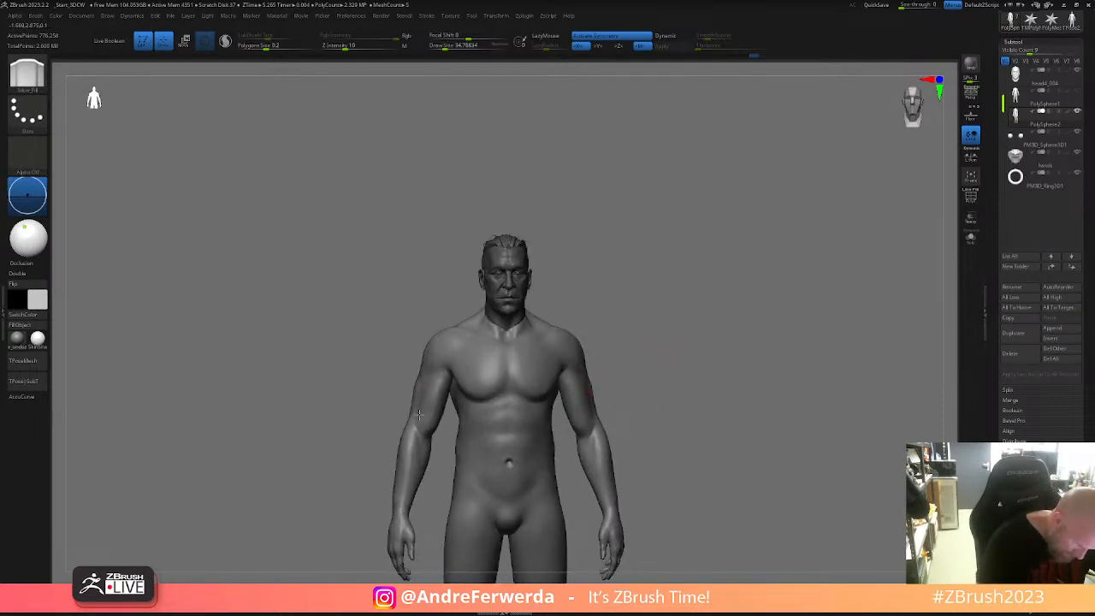
pyautogui.keyDown('alt'); pyautogui.moveTo(650, 364); pyautogui.dragTo(647, 343); pyautogui.keyUp('alt')
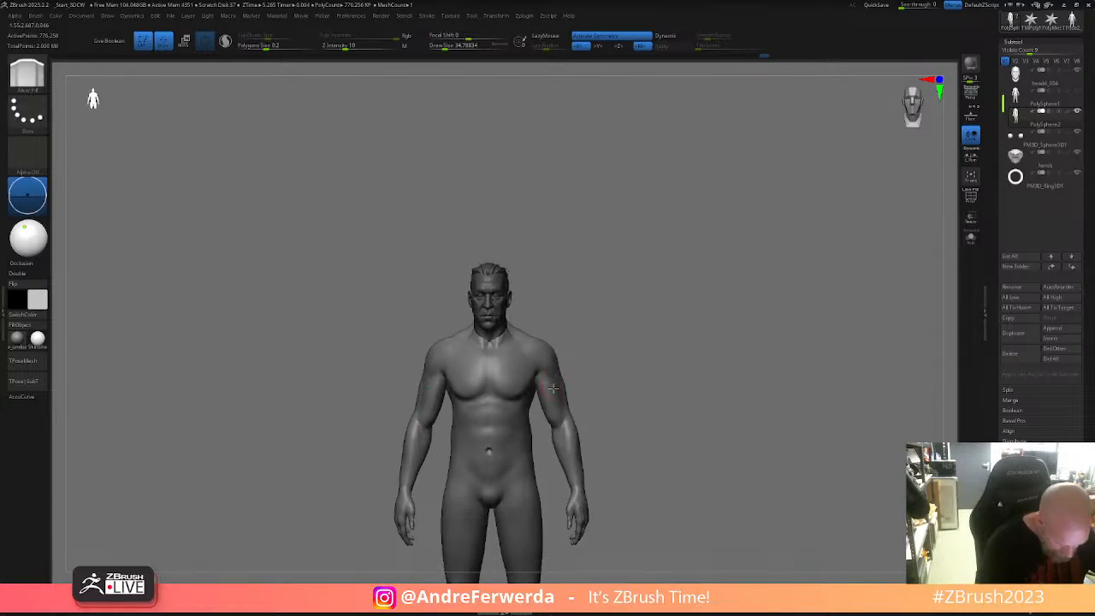
pyautogui.moveTo(588, 379); pyautogui.dragTo(573, 425)
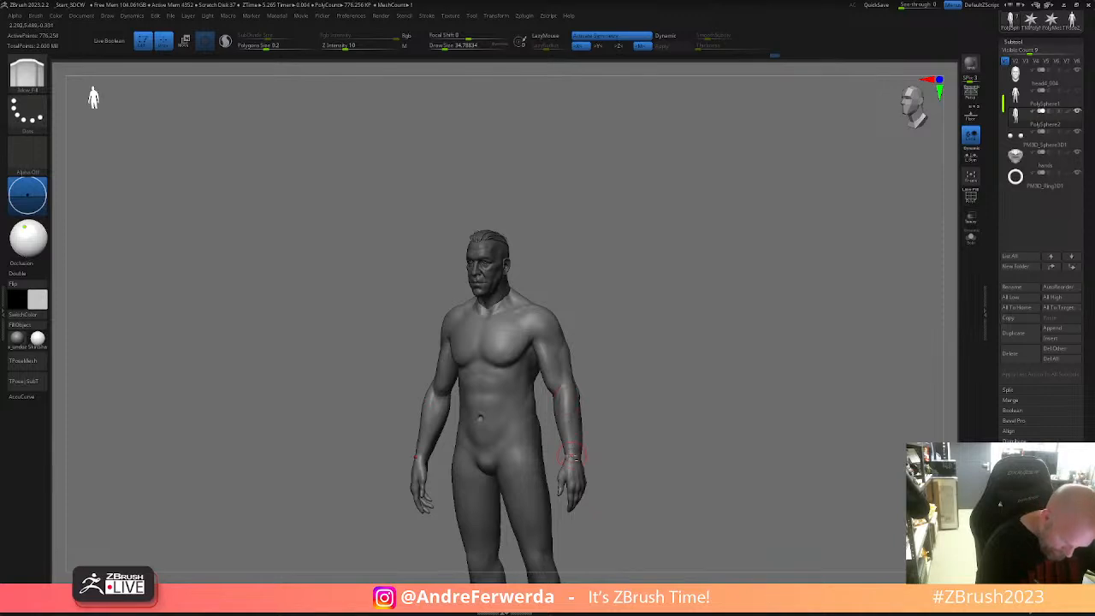
# - Blend the forearms and wrists with the custom Fill brush at a draw size of about 51
pyautogui.moveTo(583, 445); pyautogui.dragTo(569, 458, button='right')
pyautogui.press('space')
pyautogui.moveTo(600, 425)
pyautogui.mouseDown()
pyautogui.moveTo(588, 423)
pyautogui.moveTo(625, 409)
pyautogui.moveTo(636, 419)
pyautogui.moveTo(651, 377)
pyautogui.mouseUp()
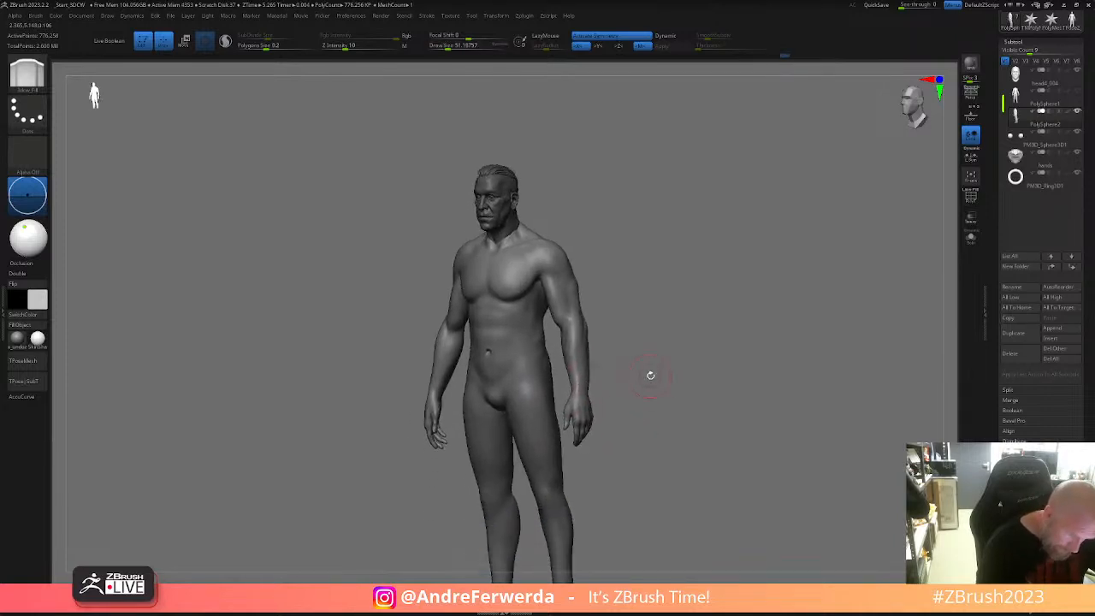
pyautogui.moveTo(697, 419); pyautogui.dragTo(651, 522)
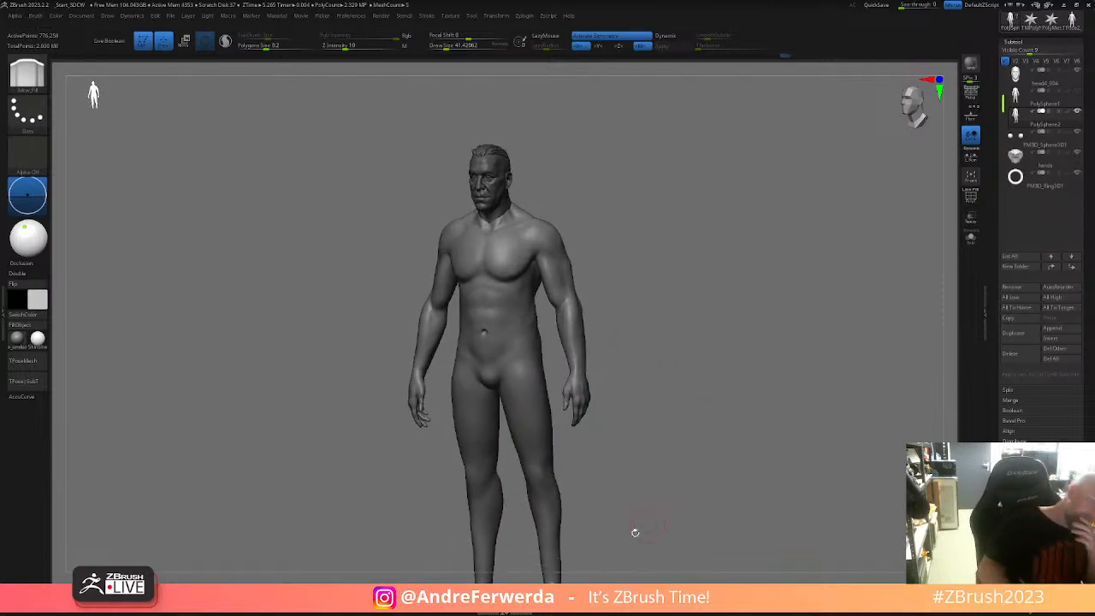
pyautogui.moveTo(701, 444)
pyautogui.mouseDown()
pyautogui.moveTo(709, 436)
pyautogui.moveTo(700, 490)
pyautogui.mouseUp()
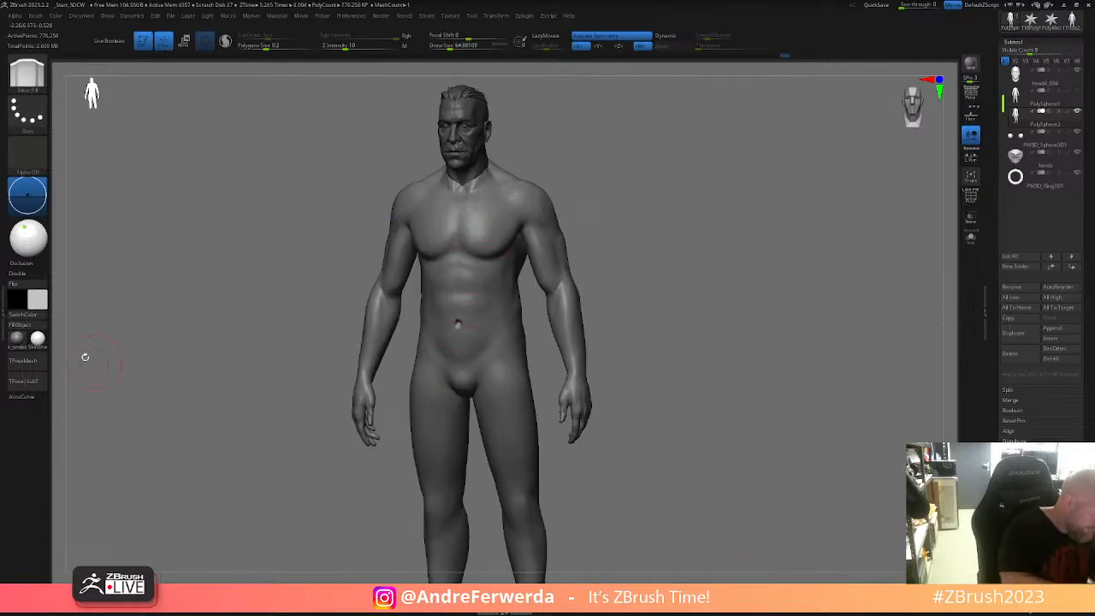
# - Change the body's material to a muted greenish-grey MatCap and inspect the torso and arm forms under it
pyautogui.click(38, 339)
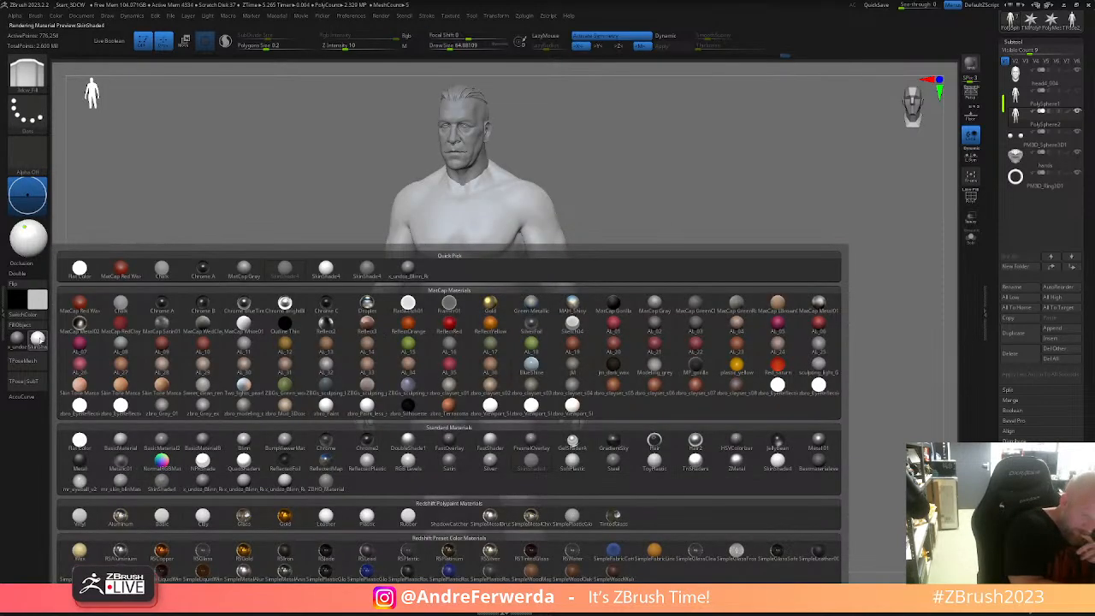
pyautogui.click(41, 339)
pyautogui.click(38, 339)
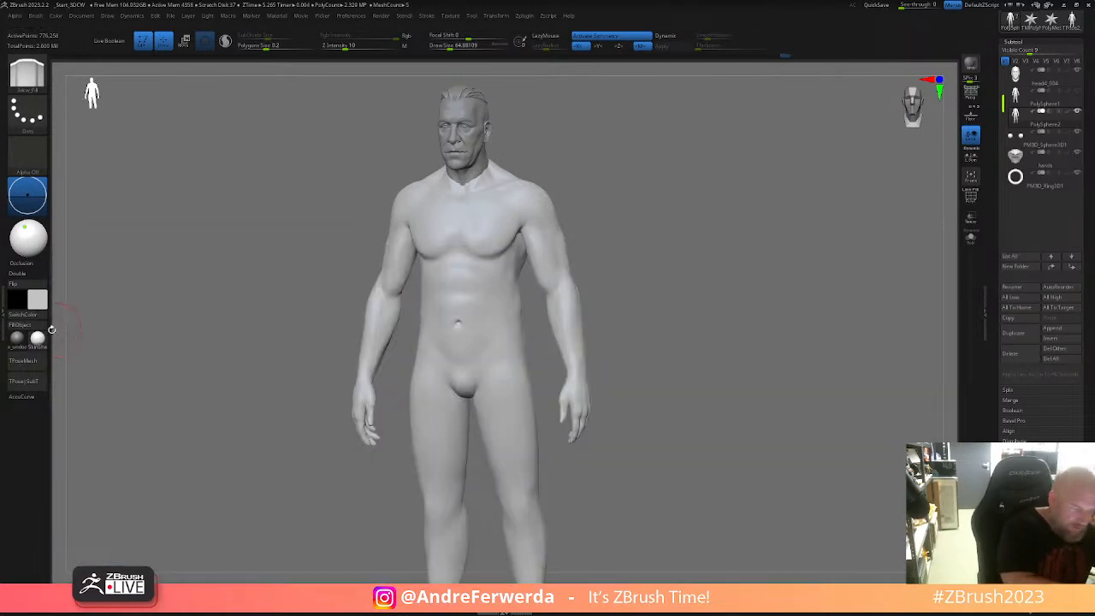
pyautogui.click(38, 339)
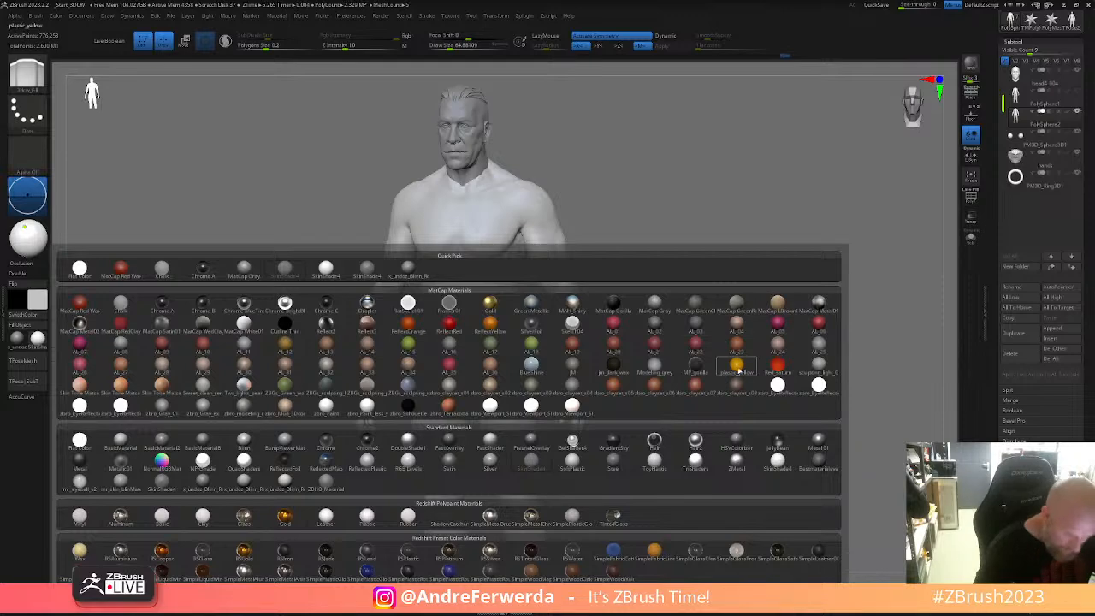
pyautogui.click(578, 368)
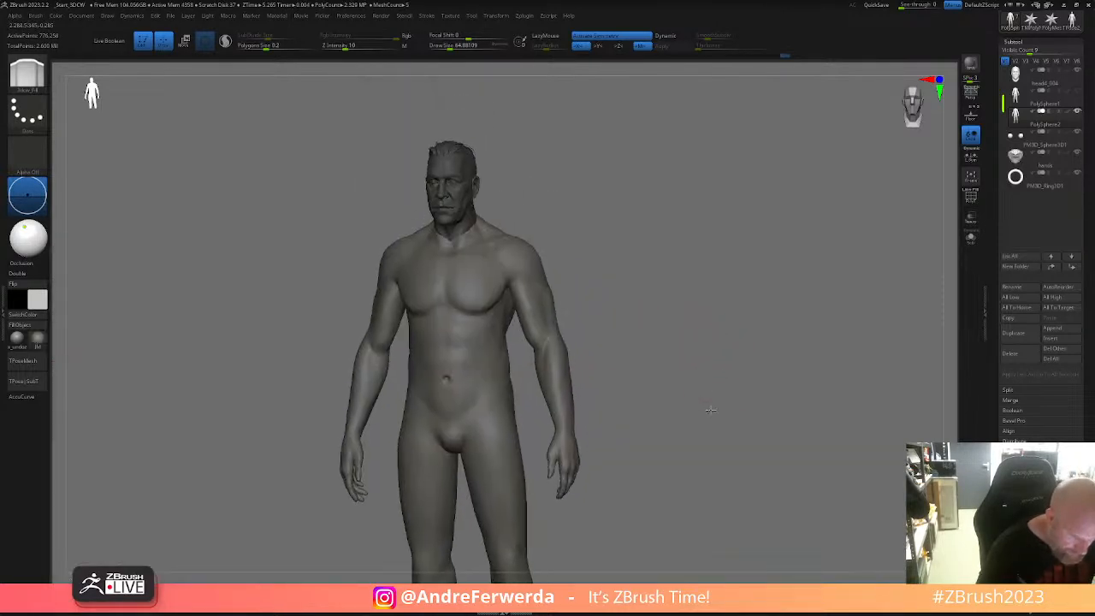
pyautogui.press('space')
pyautogui.moveTo(609, 344); pyautogui.dragTo(646, 341)
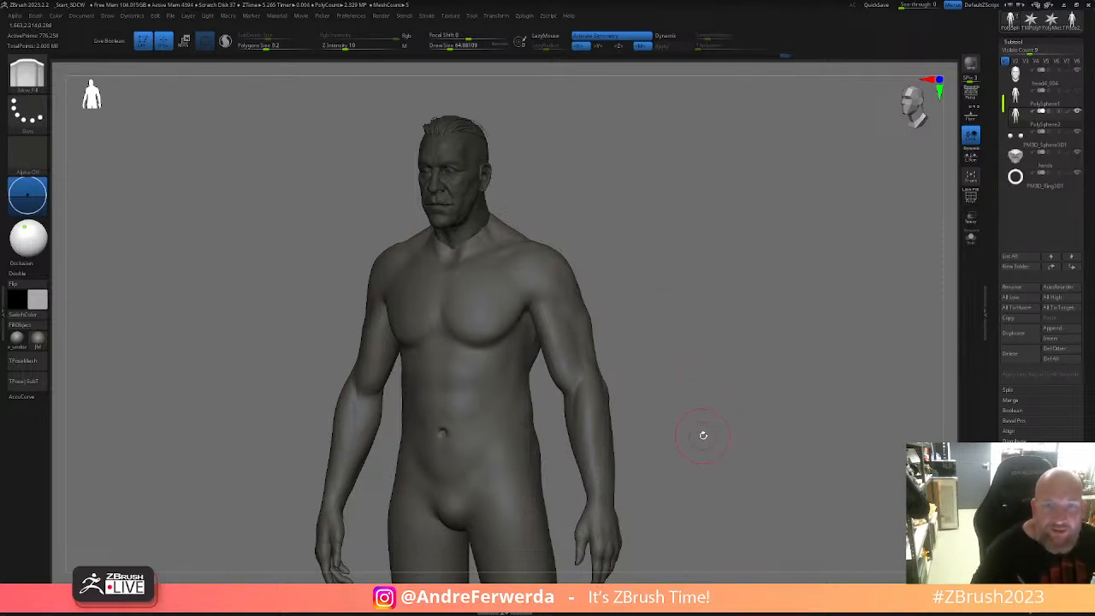
pyautogui.moveTo(714, 397); pyautogui.dragTo(712, 413)
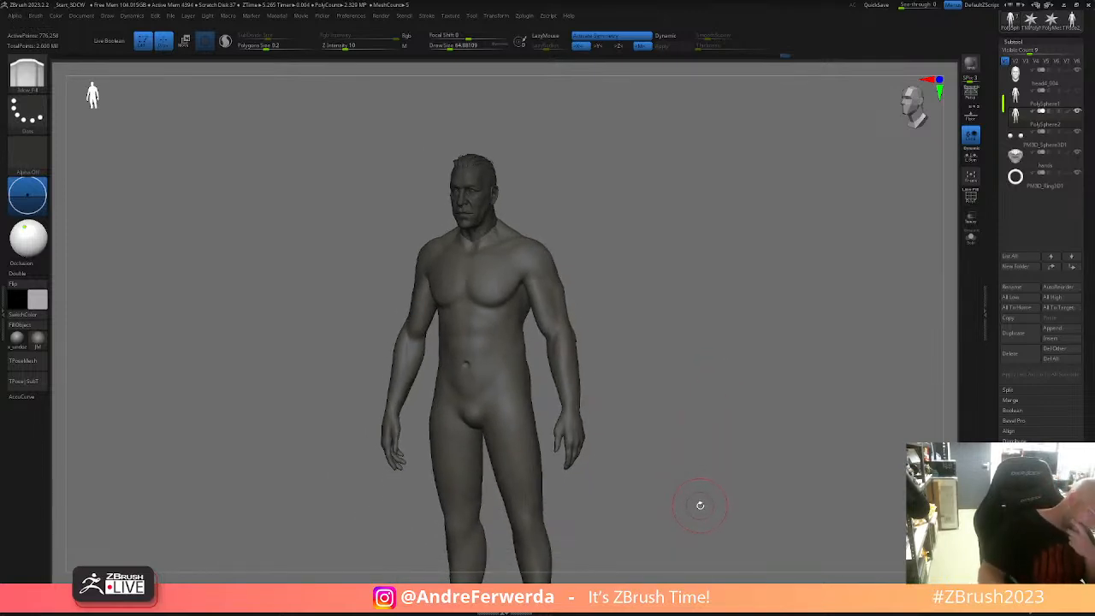
pyautogui.keyDown('shift'); pyautogui.moveTo(704, 479); pyautogui.dragTo(702, 486); pyautogui.keyUp('shift')
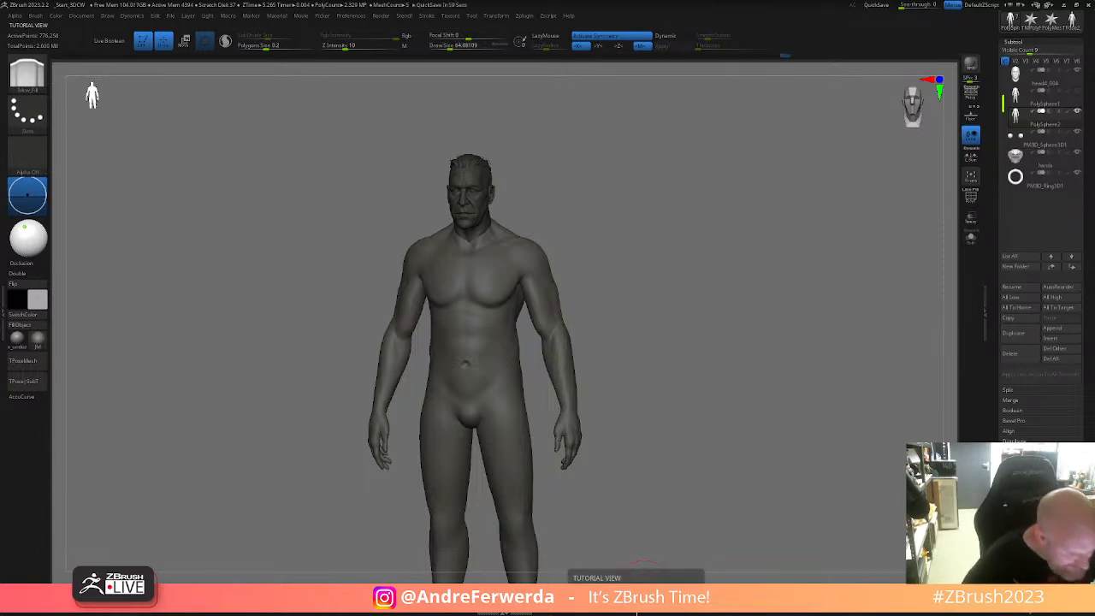
# - Adjust the outer contour of the upper arms with the Move brush at a draw size of about 90
pyautogui.keyDown('alt'); pyautogui.moveTo(552, 338); pyautogui.dragTo(659, 386, button='right'); pyautogui.keyUp('alt')
pyautogui.moveTo(509, 369); pyautogui.dragTo(561, 289, button='right')
pyautogui.moveTo(536, 397)
pyautogui.mouseDown(button='right')
pyautogui.moveTo(587, 342)
pyautogui.moveTo(645, 408)
pyautogui.mouseUp(button='right')
pyautogui.click(161, 591)
pyautogui.moveTo(581, 374); pyautogui.dragTo(558, 387, button='right')
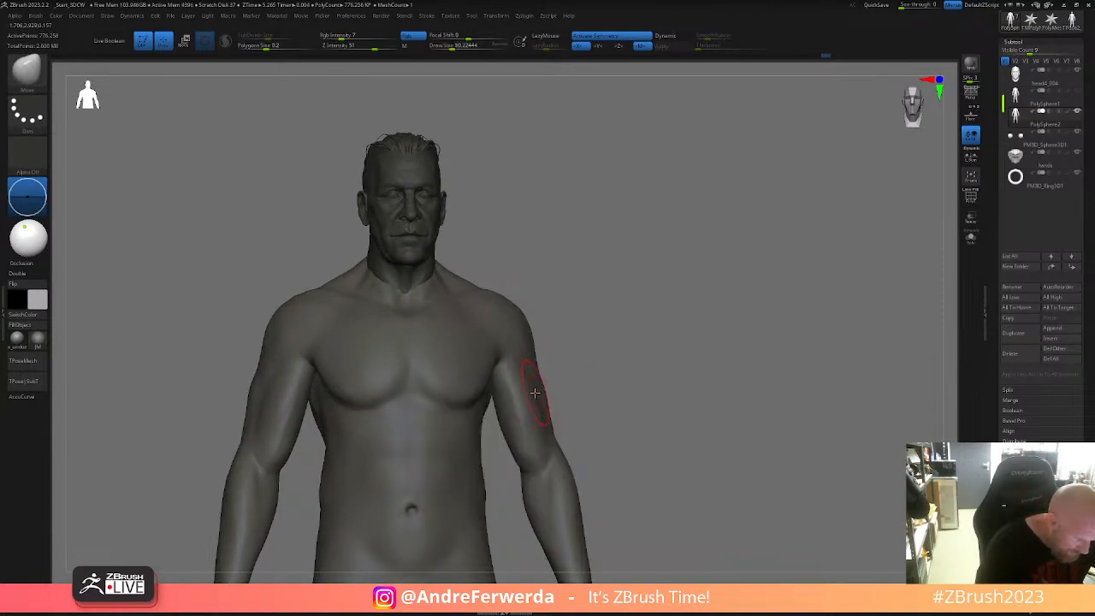
pyautogui.press(']')
pyautogui.press(']')
# - Refine the shoulder shapes with the Move brush at a draw size of about 27, working from the front and from above
pyautogui.moveTo(554, 395)
pyautogui.keyDown('ctrl'); pyautogui.mouseDown(button='right')
pyautogui.moveTo(534, 384)
pyautogui.moveTo(525, 357)
pyautogui.moveTo(615, 375)
pyautogui.moveTo(543, 378)
pyautogui.mouseUp(button='right'); pyautogui.keyUp('ctrl')
pyautogui.rightClick(456, 383)
pyautogui.rightClick(546, 377)
pyautogui.moveTo(566, 382)
pyautogui.keyDown('ctrl'); pyautogui.mouseDown(button='right')
pyautogui.moveTo(629, 360)
pyautogui.moveTo(665, 384)
pyautogui.moveTo(673, 371)
pyautogui.moveTo(592, 368)
pyautogui.moveTo(648, 359)
pyautogui.moveTo(635, 358)
pyautogui.moveTo(642, 337)
pyautogui.moveTo(671, 357)
pyautogui.moveTo(601, 382)
pyautogui.mouseUp(button='right'); pyautogui.keyUp('ctrl')
pyautogui.rightClick(592, 368)
pyautogui.rightClick(567, 370)
pyautogui.moveTo(567, 370); pyautogui.dragTo(557, 367)
pyautogui.keyDown('ctrl'); pyautogui.moveTo(557, 367); pyautogui.dragTo(593, 374, button='right'); pyautogui.keyUp('ctrl')
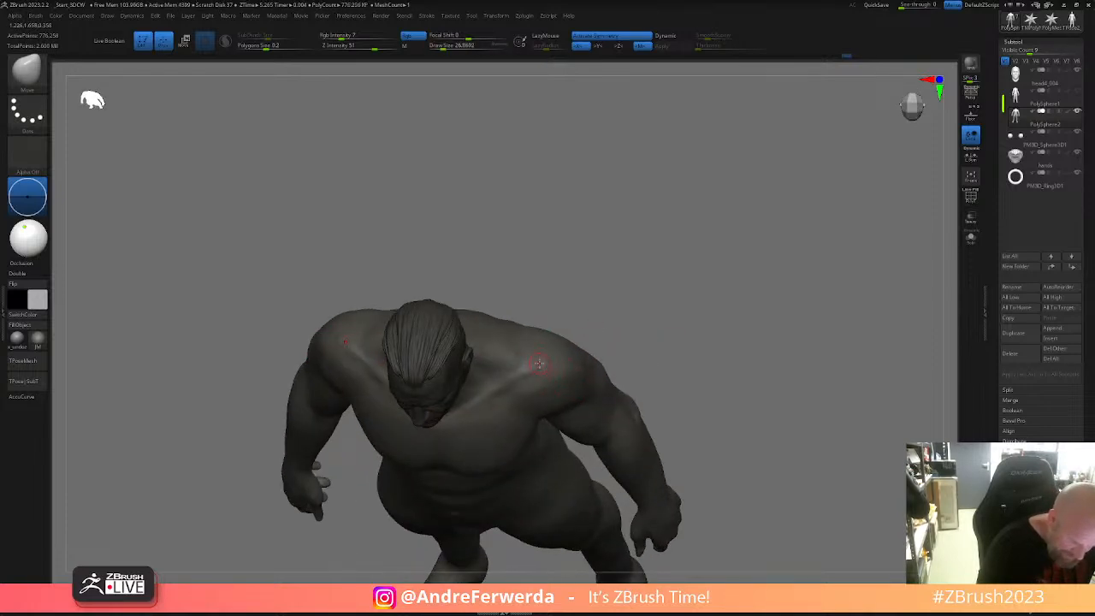
# - Build up the collarbones and the area below the neck with ClayBuildup at Z Intensity 20 and draw sizes of about 37 and 56
pyautogui.press('b')
pyautogui.press('c')
pyautogui.press('b')
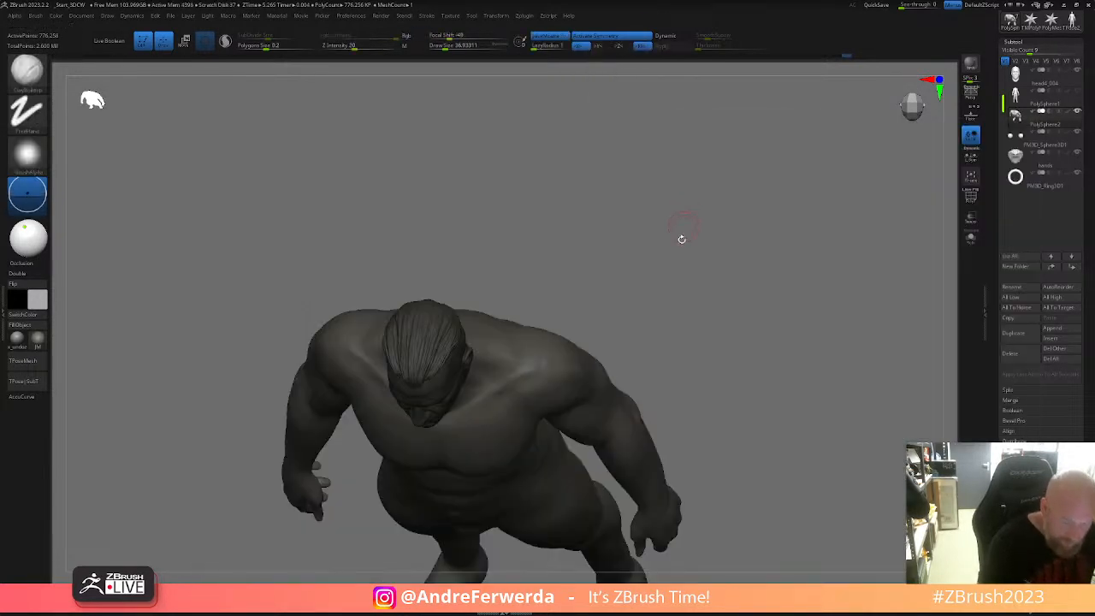
pyautogui.moveTo(682, 217); pyautogui.dragTo(677, 265, button='right')
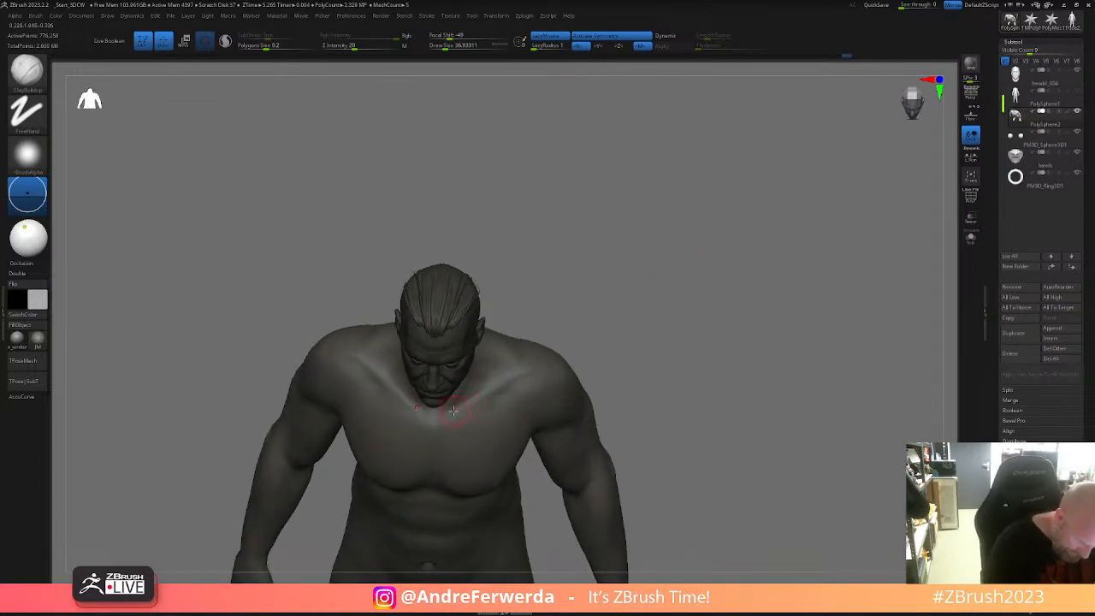
pyautogui.moveTo(483, 397); pyautogui.dragTo(491, 401)
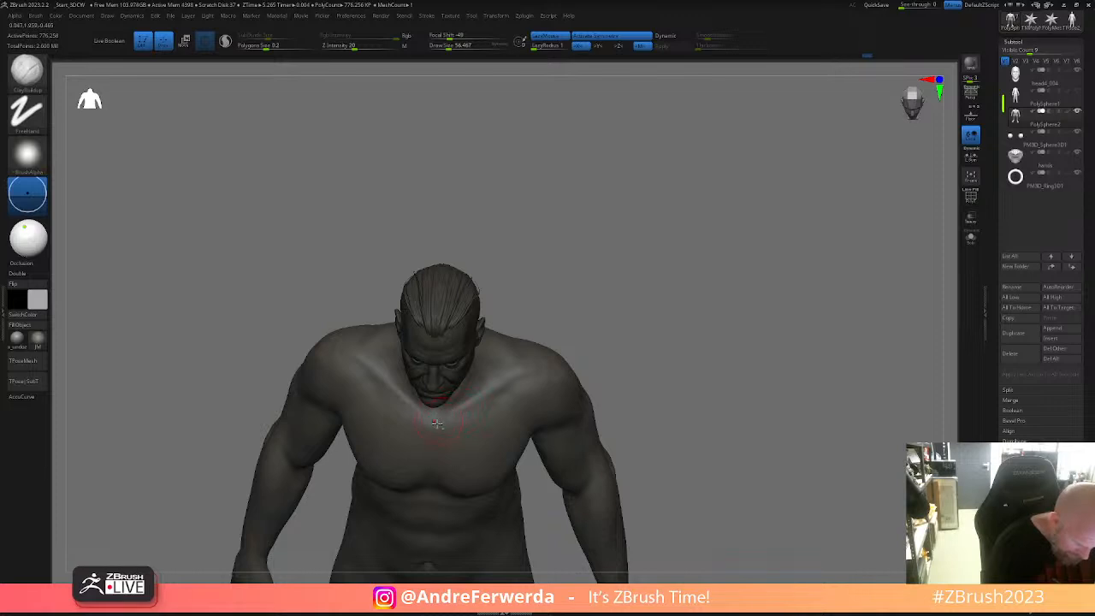
pyautogui.moveTo(591, 278); pyautogui.dragTo(556, 342, button='right')
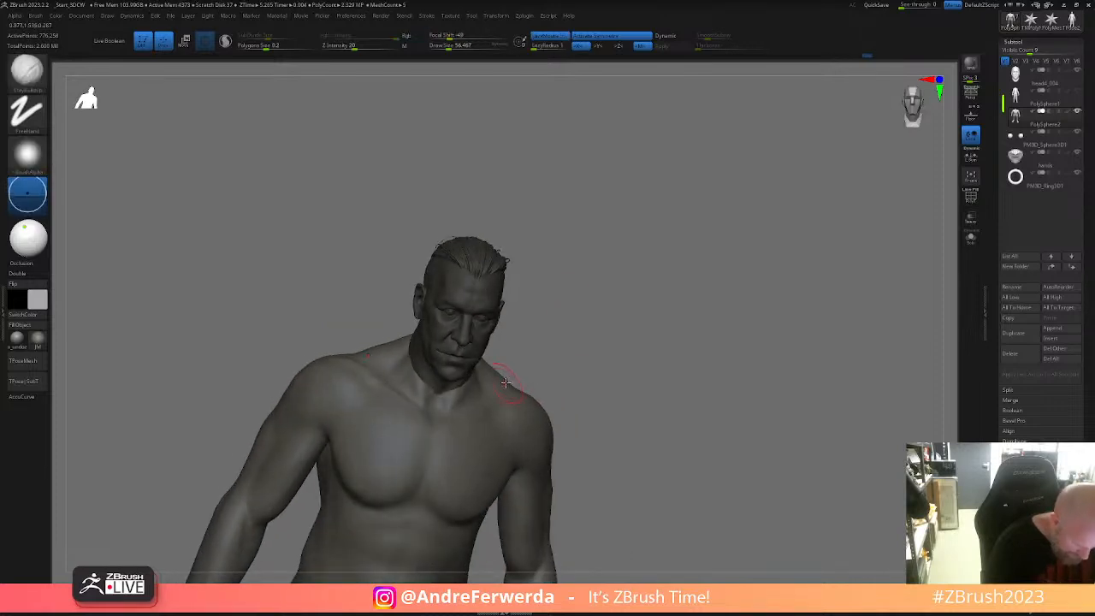
# - Refine the base of the neck and inner collarbones with ClayBuildup at draw sizes of about 27, 37 and 29
pyautogui.press('space')
pyautogui.moveTo(543, 357); pyautogui.dragTo(535, 355)
pyautogui.moveTo(447, 415); pyautogui.dragTo(519, 311, button='right')
pyautogui.press('space')
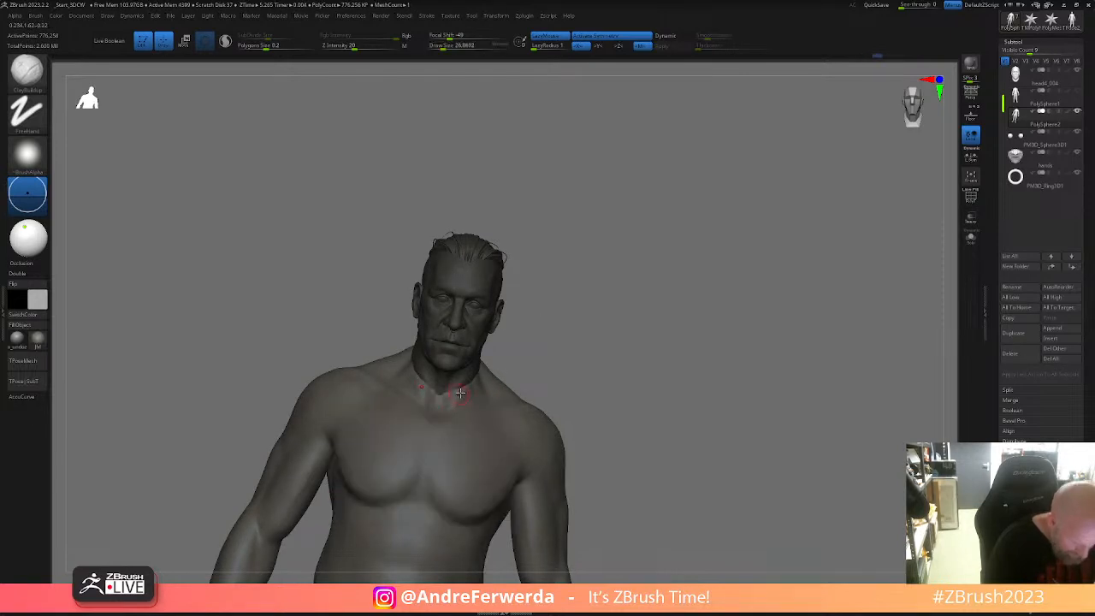
pyautogui.moveTo(453, 402)
pyautogui.mouseDown(button='right')
pyautogui.moveTo(624, 307)
pyautogui.moveTo(691, 301)
pyautogui.mouseUp(button='right')
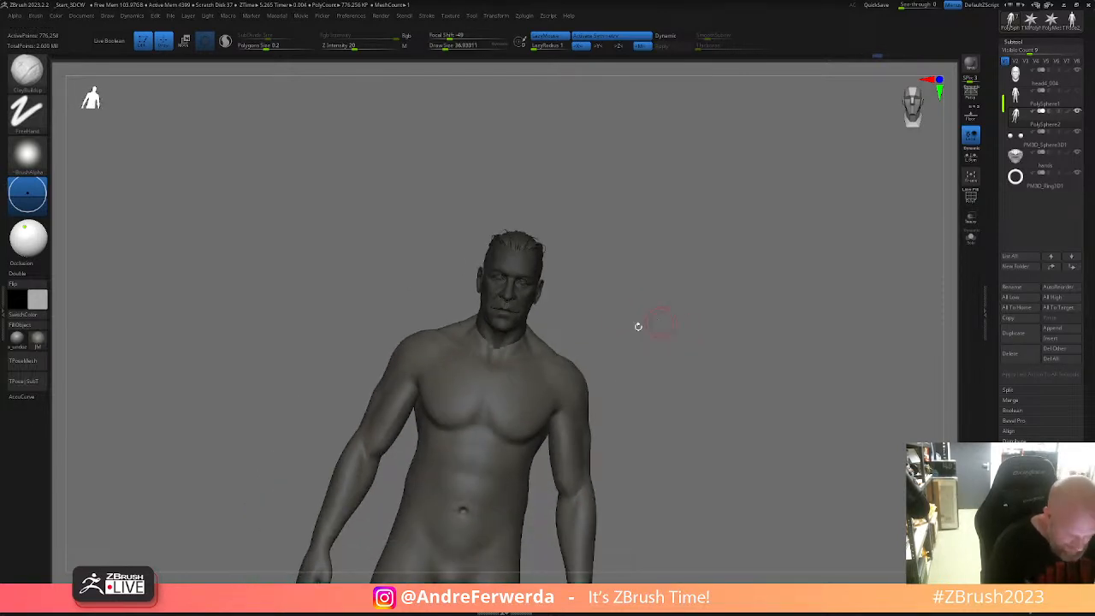
pyautogui.press('space')
pyautogui.moveTo(491, 394); pyautogui.dragTo(499, 393)
pyautogui.moveTo(499, 394)
pyautogui.mouseDown(button='right')
pyautogui.moveTo(590, 368)
pyautogui.moveTo(594, 346)
pyautogui.moveTo(557, 336)
pyautogui.moveTo(636, 347)
pyautogui.moveTo(661, 378)
pyautogui.moveTo(741, 367)
pyautogui.moveTo(726, 420)
pyautogui.moveTo(702, 332)
pyautogui.moveTo(671, 316)
pyautogui.mouseUp(button='right')
pyautogui.press('space')
pyautogui.press('space')
pyautogui.moveTo(565, 406); pyautogui.dragTo(559, 406)
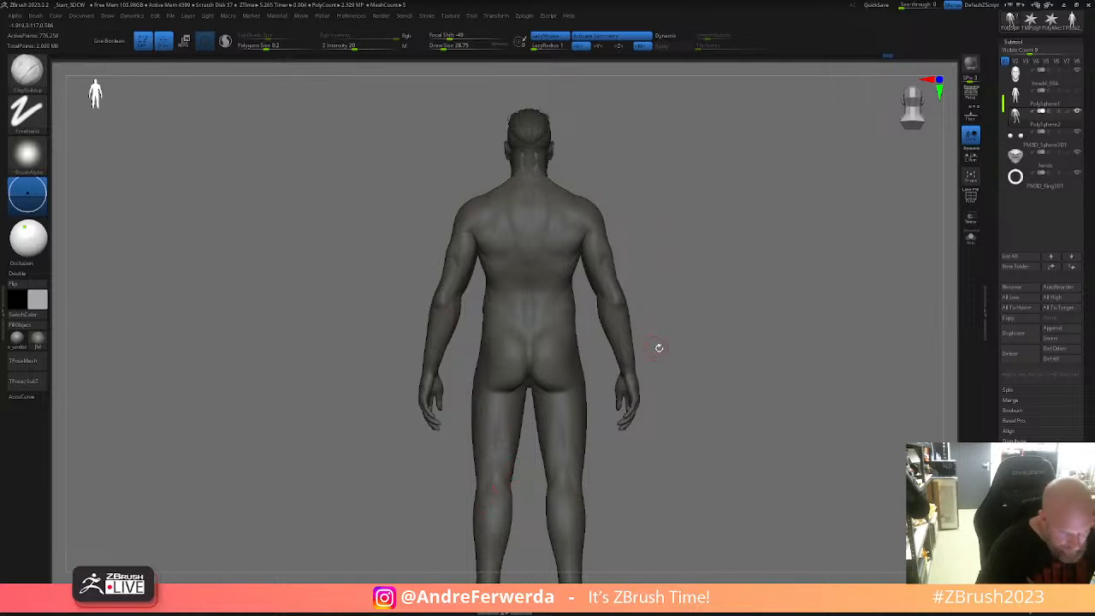
# - Inspect the whole figure and change the body's material to a neutral grey one from the Standard Materials
pyautogui.keyDown('ctrl'); pyautogui.moveTo(665, 343); pyautogui.dragTo(656, 464, button='right'); pyautogui.keyUp('ctrl')
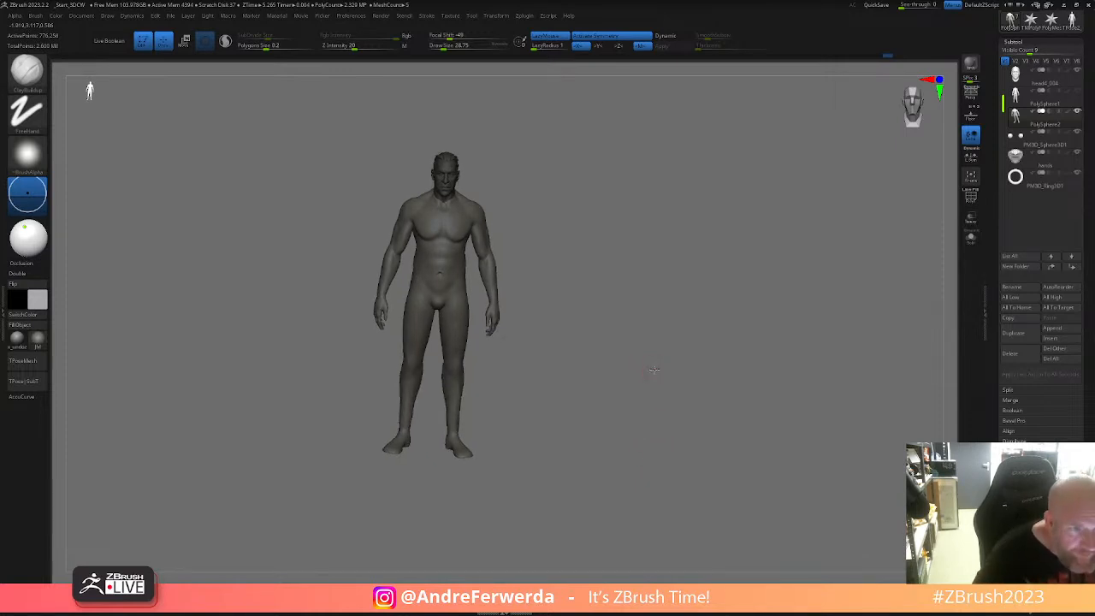
pyautogui.keyDown('ctrl'); pyautogui.moveTo(658, 363); pyautogui.dragTo(660, 382, button='right'); pyautogui.keyUp('ctrl')
pyautogui.press('s')
pyautogui.moveTo(660, 381); pyautogui.dragTo(674, 362)
pyautogui.keyDown('ctrl'); pyautogui.moveTo(672, 351); pyautogui.dragTo(651, 374, button='right'); pyautogui.keyUp('ctrl')
pyautogui.click(23, 345)
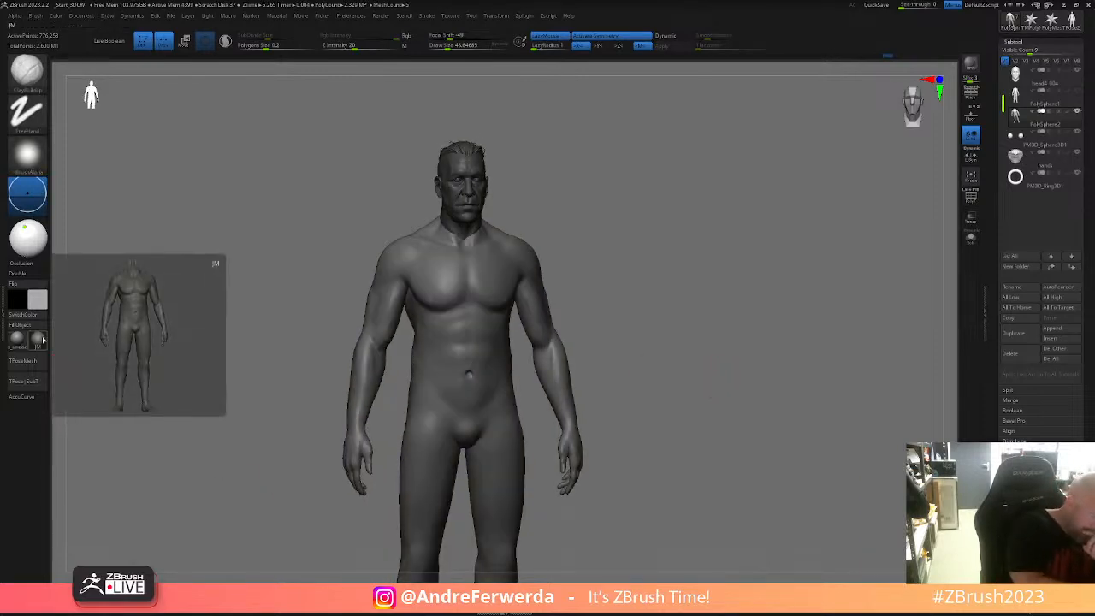
pyautogui.click(40, 341)
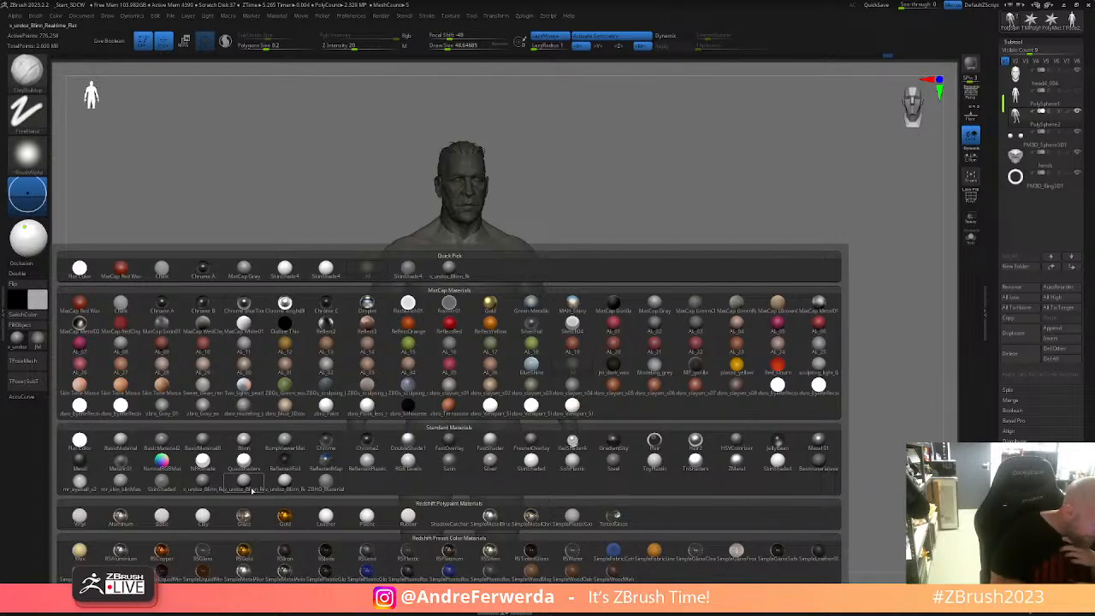
pyautogui.click(121, 483)
# - Refine the abdomen and lower ribcage with ClayBuildup at Z Intensity 20 and a draw size of about 62
pyautogui.press('space')
pyautogui.click(579, 336)
pyautogui.moveTo(675, 308)
pyautogui.keyDown('alt'); pyautogui.mouseDown()
pyautogui.moveTo(705, 300)
pyautogui.moveTo(702, 321)
pyautogui.moveTo(714, 311)
pyautogui.mouseUp(); pyautogui.keyUp('alt')
pyautogui.press('space')
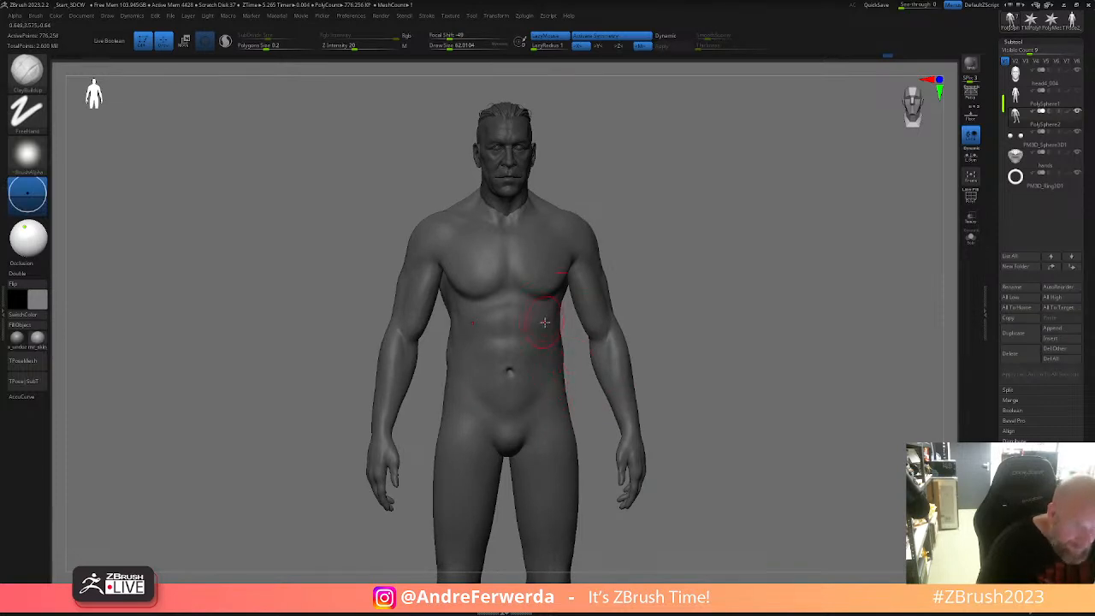
pyautogui.moveTo(646, 271); pyautogui.dragTo(618, 277)
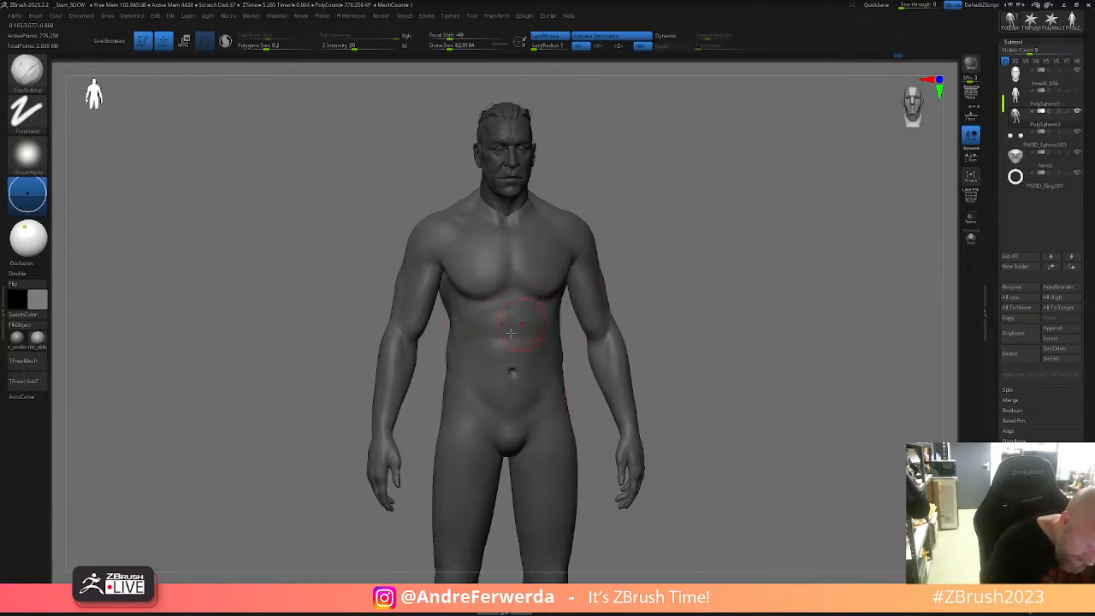
pyautogui.moveTo(618, 295); pyautogui.dragTo(680, 281)
# - Adjust the torso and shoulder profile in side view with the Move brush at draw sizes of about 62 and 56
pyautogui.press('b')
pyautogui.press('m')
pyautogui.press('v')
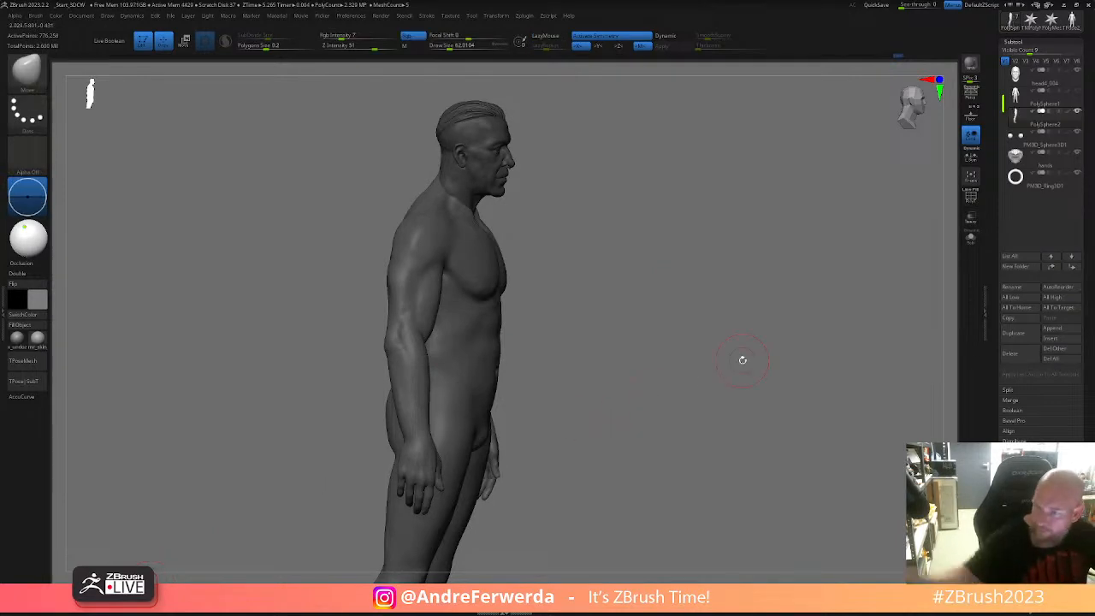
pyautogui.moveTo(743, 360); pyautogui.dragTo(680, 413)
pyautogui.press('space')
pyautogui.moveTo(459, 302); pyautogui.dragTo(524, 272)
pyautogui.press('[')
pyautogui.press('space')
pyautogui.moveTo(477, 313)
pyautogui.mouseDown()
pyautogui.moveTo(540, 324)
pyautogui.moveTo(599, 312)
pyautogui.moveTo(557, 291)
pyautogui.mouseUp()
pyautogui.moveTo(576, 249)
pyautogui.mouseDown()
pyautogui.moveTo(679, 303)
pyautogui.moveTo(659, 329)
pyautogui.mouseUp()
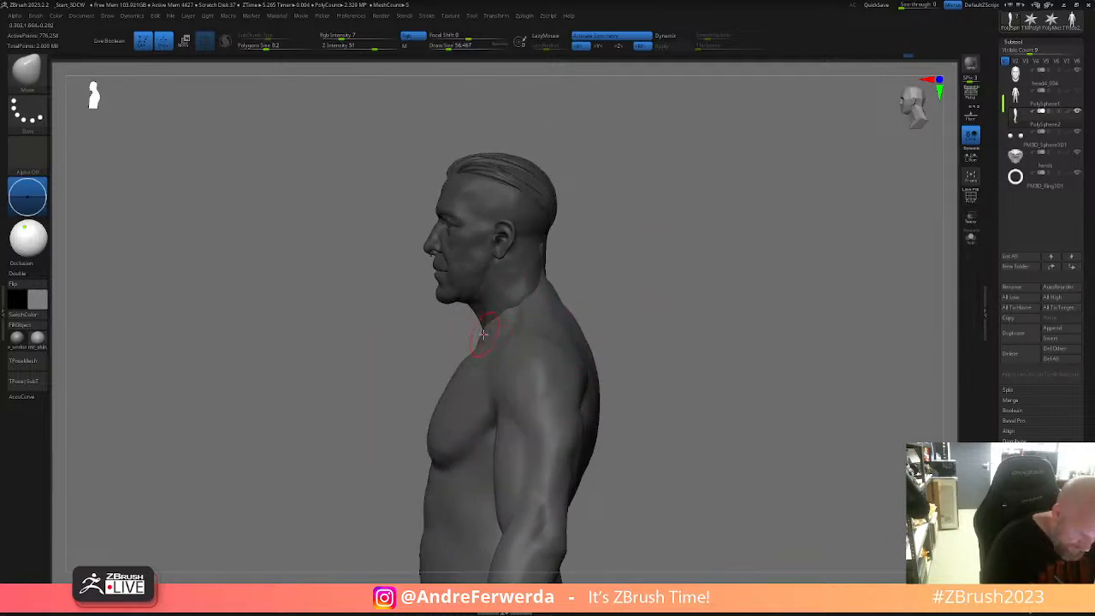
# - Adjust the front contour of the neck in profile with the Move brush
pyautogui.press('space')
pyautogui.moveTo(484, 334); pyautogui.dragTo(492, 332)
pyautogui.press('space')
pyautogui.keyDown('shift'); pyautogui.moveTo(590, 292); pyautogui.dragTo(630, 214); pyautogui.keyUp('shift')
# - Reshape the upper arm from the side with the Move brush at draw sizes of about 90 and 74
pyautogui.moveTo(709, 411)
pyautogui.keyDown('alt'); pyautogui.mouseDown()
pyautogui.moveTo(709, 394)
pyautogui.moveTo(702, 464)
pyautogui.moveTo(685, 480)
pyautogui.moveTo(698, 413)
pyautogui.mouseUp(); pyautogui.keyUp('alt')
pyautogui.moveTo(736, 382)
pyautogui.mouseDown()
pyautogui.moveTo(812, 385)
pyautogui.moveTo(807, 402)
pyautogui.moveTo(784, 405)
pyautogui.moveTo(778, 386)
pyautogui.moveTo(729, 365)
pyautogui.mouseUp()
pyautogui.press('s')
pyautogui.moveTo(522, 407); pyautogui.dragTo(524, 409)
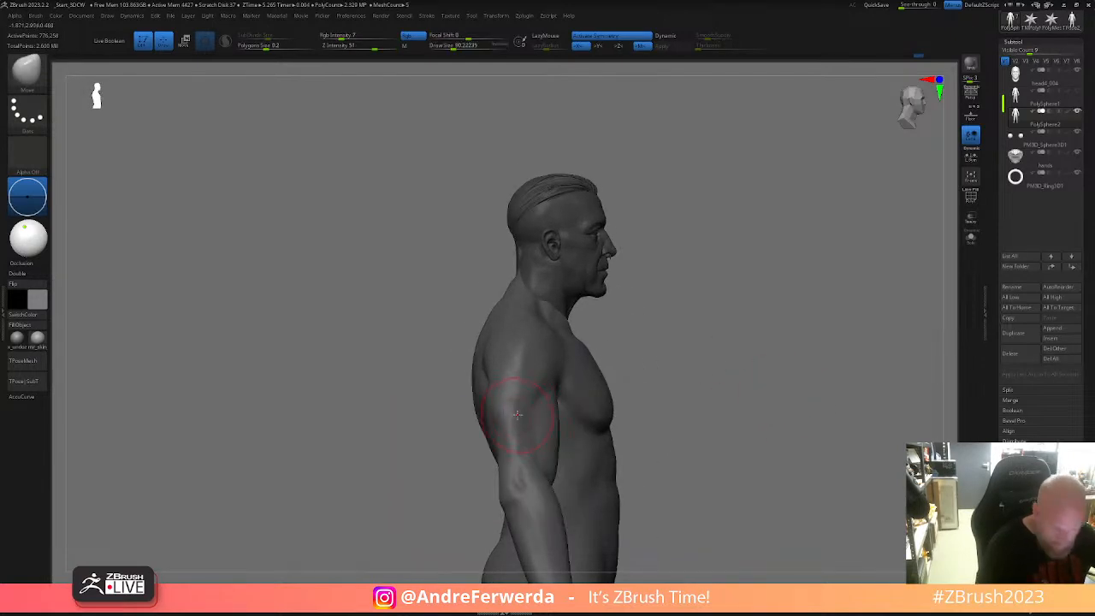
pyautogui.press('[')
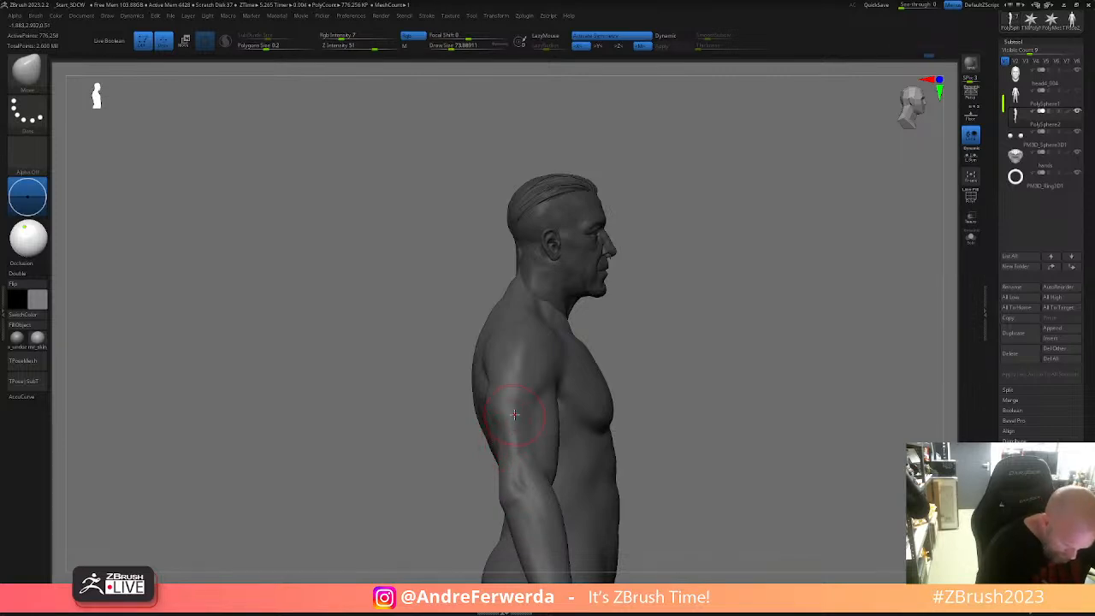
# - Switch to a darker, glossier material and define the muscle separation below the deltoid with DamStandard at Z Intensity 14 and draw size about 59
pyautogui.press('b')
pyautogui.press('d')
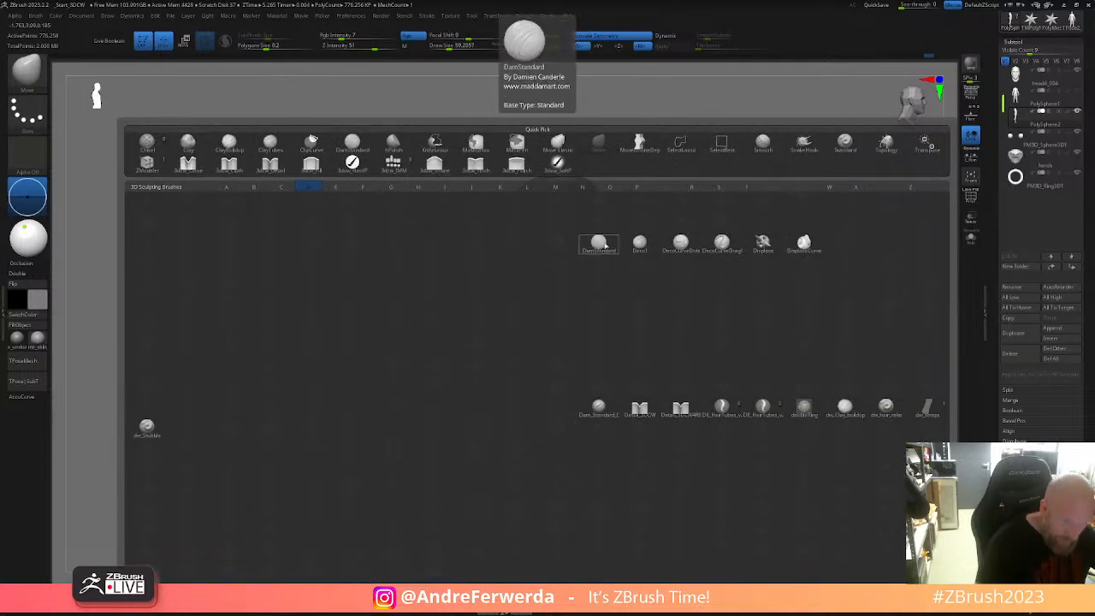
pyautogui.press('s')
pyautogui.click(21, 341)
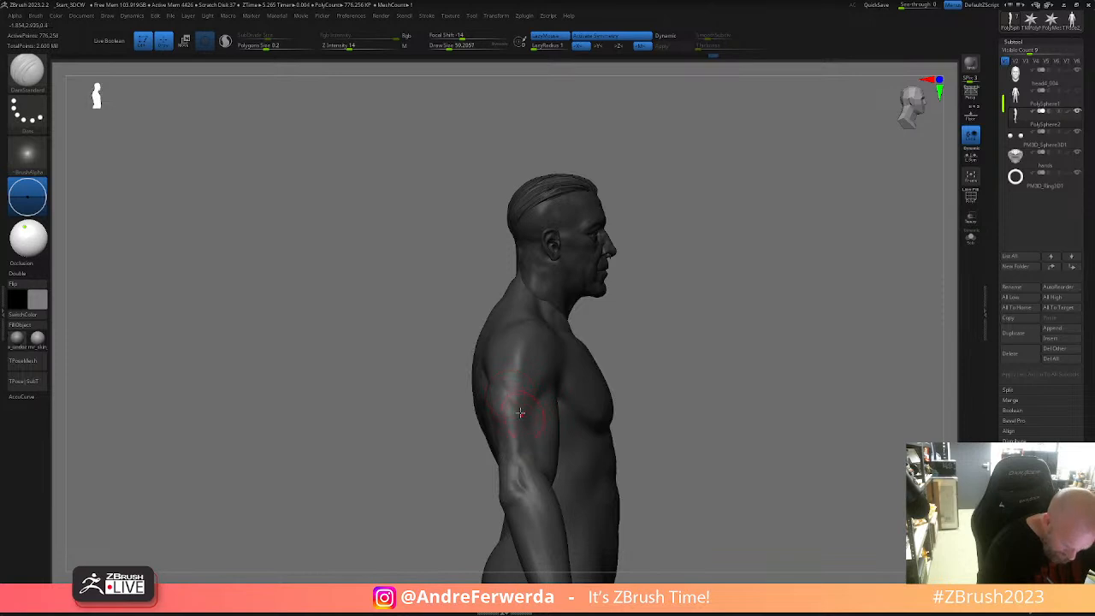
pyautogui.moveTo(526, 428)
pyautogui.mouseDown(button='right')
pyautogui.moveTo(564, 419)
pyautogui.moveTo(521, 409)
pyautogui.mouseUp(button='right')
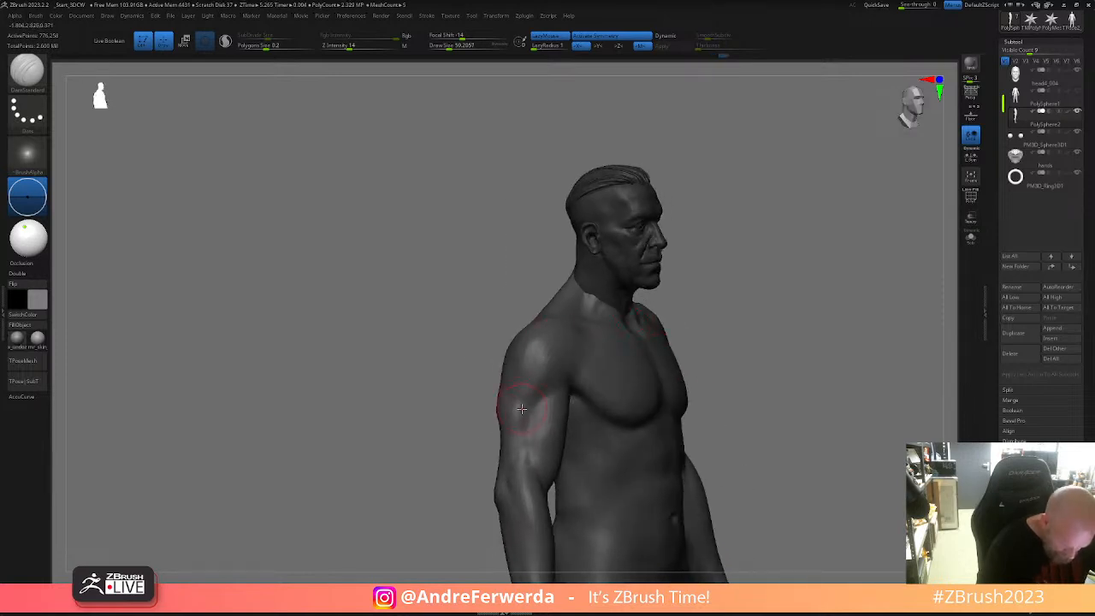
# - Build up the lower deltoid and outer upper arm with ClayBuildup at Z Intensity 20 and a draw size of about 59
pyautogui.press('b')
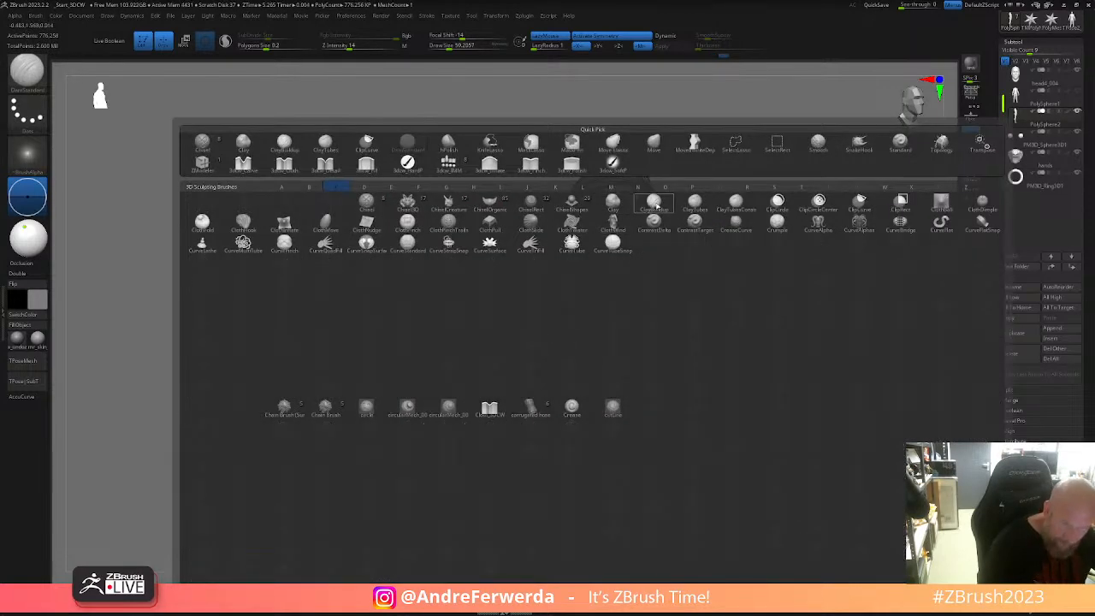
pyautogui.click(600, 253)
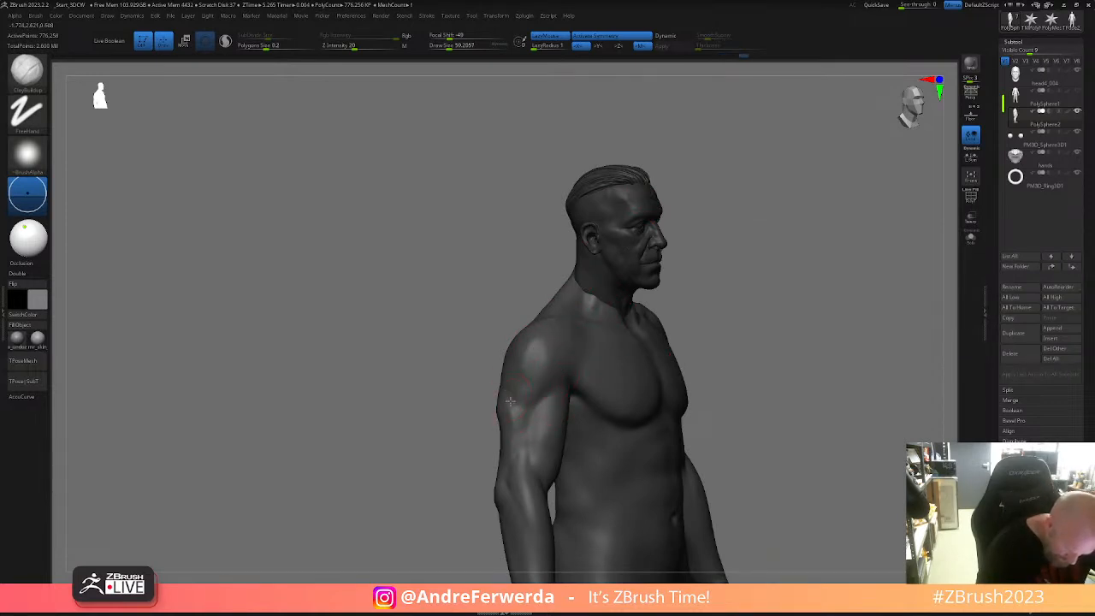
pyautogui.moveTo(510, 387)
pyautogui.mouseDown(button='right')
pyautogui.moveTo(596, 399)
pyautogui.moveTo(633, 374)
pyautogui.moveTo(532, 395)
pyautogui.mouseUp(button='right')
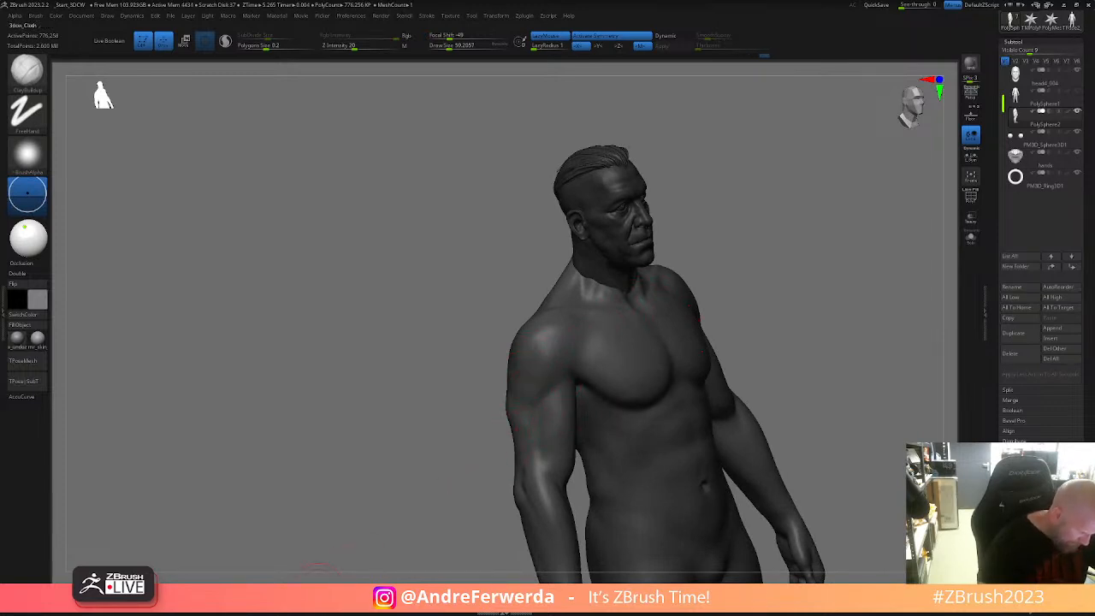
# - Even out the shoulder blades and rear shoulders with the custom Fill brush at Z Intensity 10 and a draw size of about 90
pyautogui.press('shift')
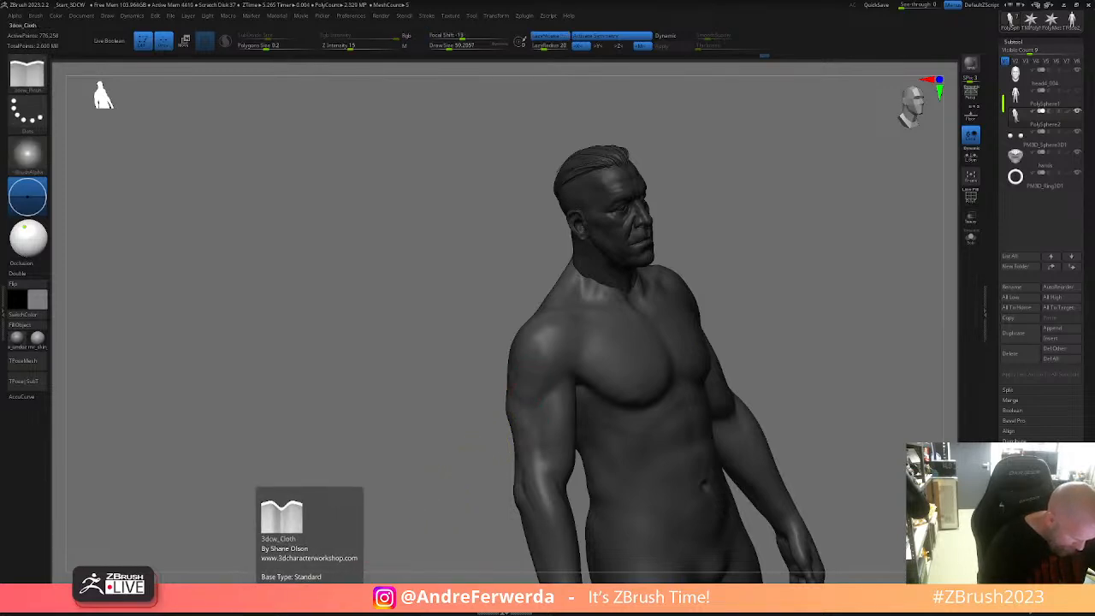
pyautogui.click(328, 599)
pyautogui.keyDown('shift'); pyautogui.moveTo(342, 520); pyautogui.dragTo(386, 499); pyautogui.keyUp('shift')
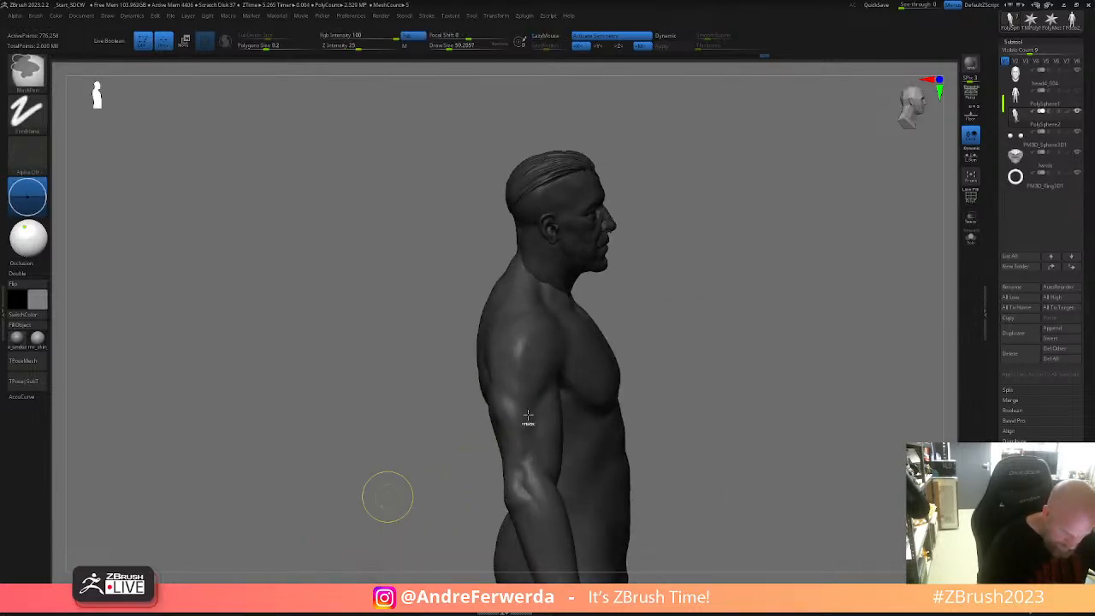
pyautogui.moveTo(663, 319); pyautogui.dragTo(727, 291)
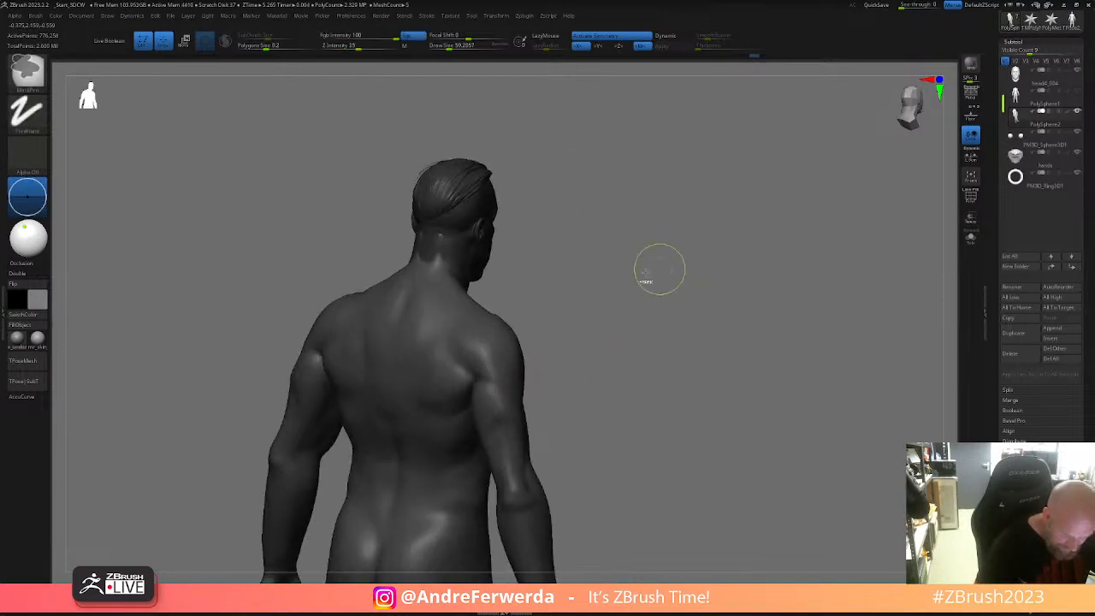
pyautogui.moveTo(575, 313)
pyautogui.keyDown('alt'); pyautogui.mouseDown()
pyautogui.moveTo(604, 323)
pyautogui.moveTo(610, 359)
pyautogui.mouseUp(); pyautogui.keyUp('alt')
pyautogui.press('s')
pyautogui.moveTo(522, 386); pyautogui.dragTo(531, 386)
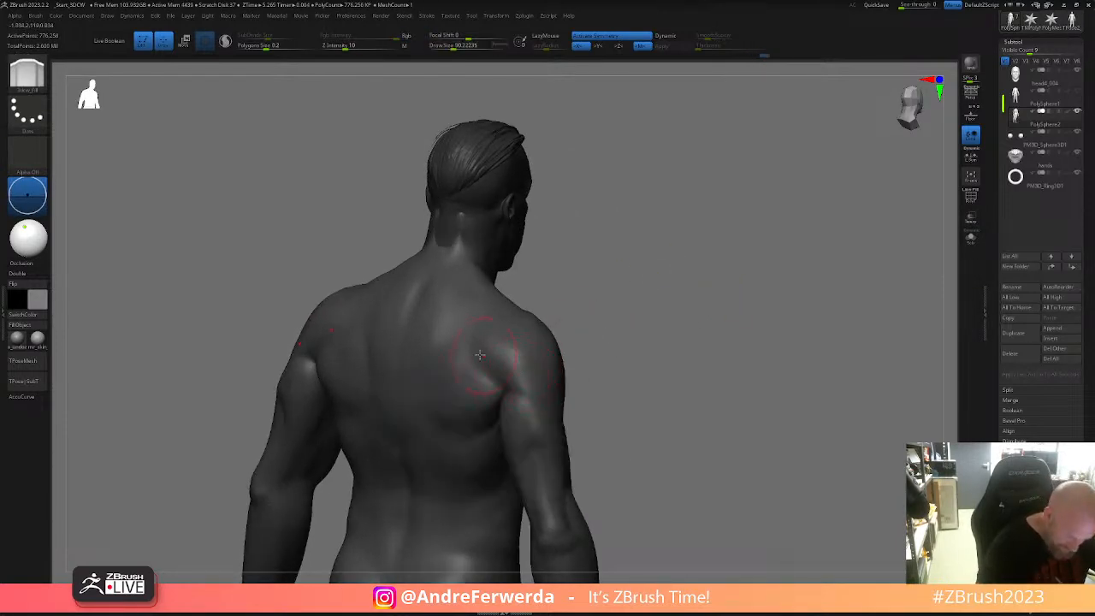
# - Blend the backs of the upper arms with the custom Fill brush, reducing the draw size to about 54
pyautogui.keyDown('alt'); pyautogui.moveTo(595, 338); pyautogui.dragTo(560, 329); pyautogui.keyUp('alt')
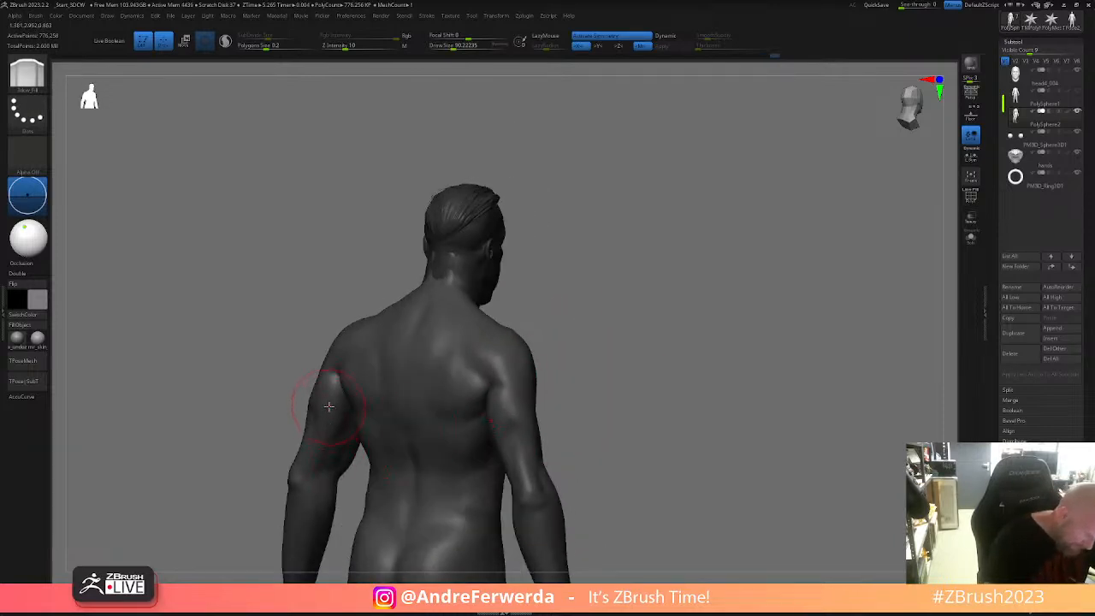
pyautogui.keyDown('alt'); pyautogui.moveTo(591, 403); pyautogui.dragTo(592, 377); pyautogui.keyUp('alt')
pyautogui.keyDown('shift'); pyautogui.moveTo(592, 376); pyautogui.dragTo(691, 403); pyautogui.keyUp('shift')
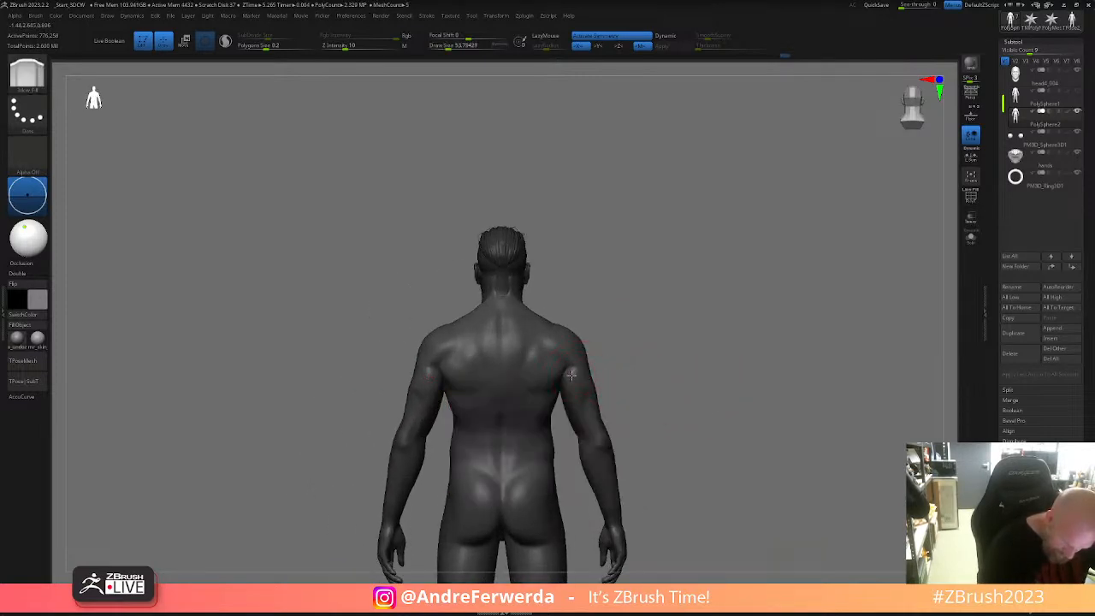
pyautogui.scroll(2, 572, 378)
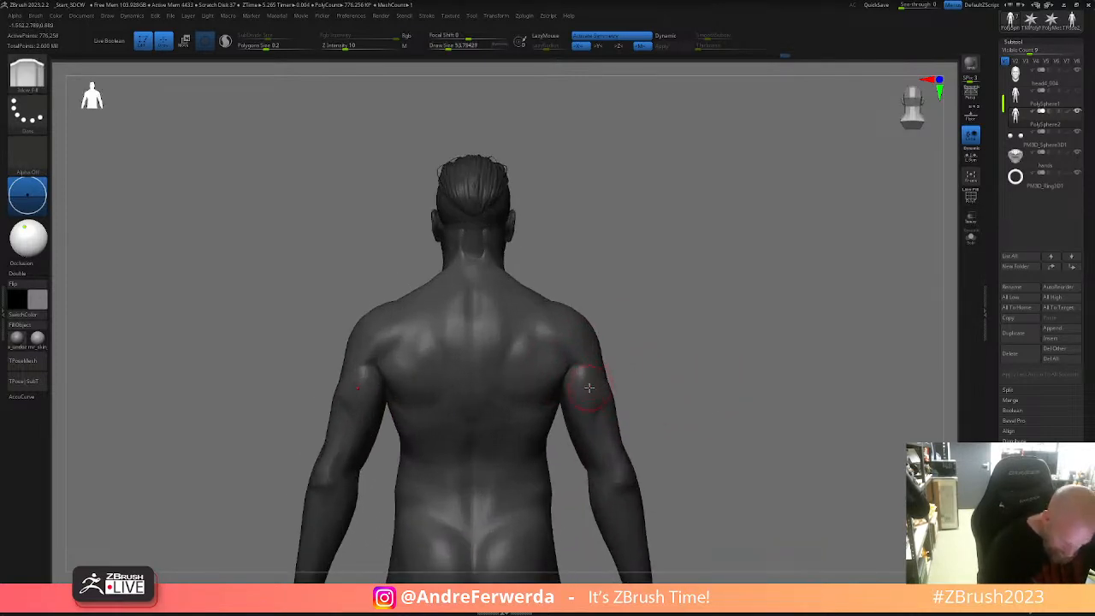
pyautogui.moveTo(585, 398); pyautogui.dragTo(581, 357, button='right')
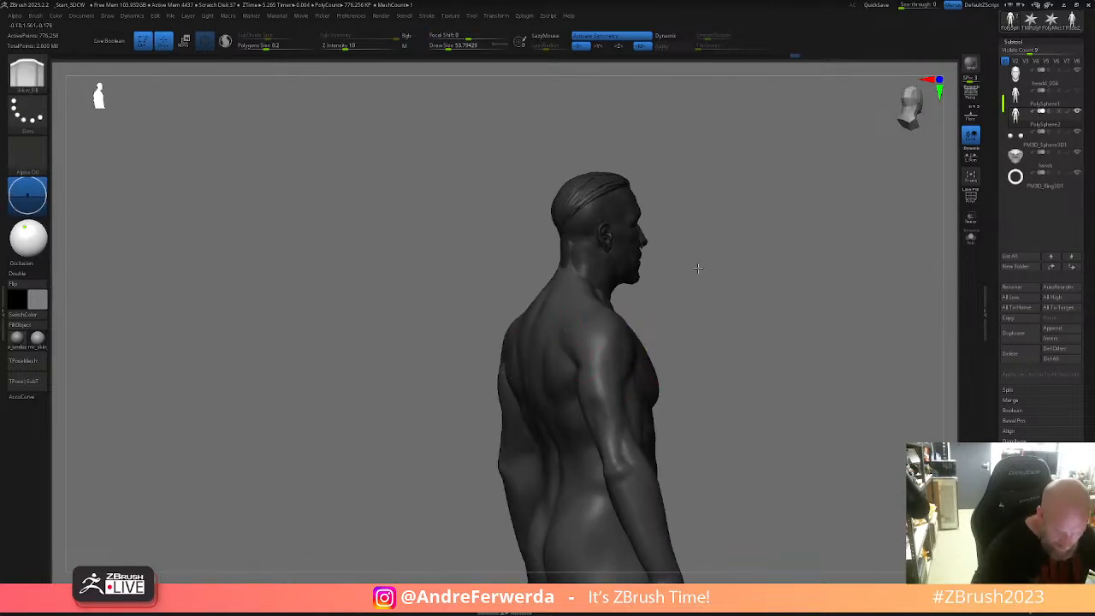
# - Soften the transition between the front shoulders and chest with the custom Fill brush at a draw size of about 71
pyautogui.moveTo(689, 263); pyautogui.dragTo(639, 327, button='right')
pyautogui.moveTo(744, 281); pyautogui.dragTo(525, 455, button='right')
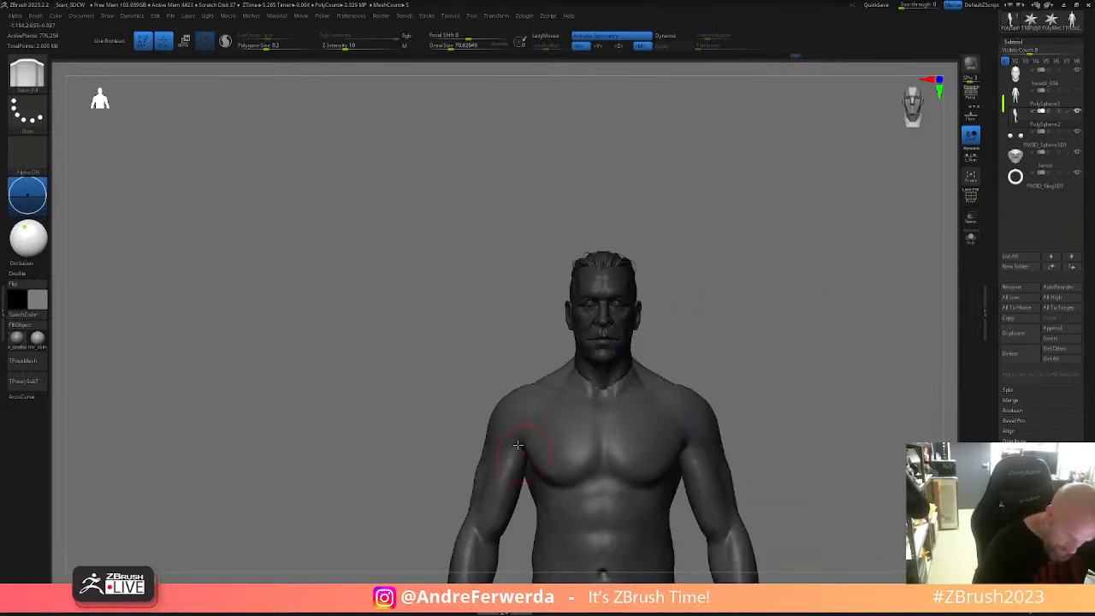
pyautogui.moveTo(709, 346)
pyautogui.keyDown('ctrl'); pyautogui.mouseDown(button='right')
pyautogui.moveTo(741, 317)
pyautogui.moveTo(701, 334)
pyautogui.mouseUp(button='right'); pyautogui.keyUp('ctrl')
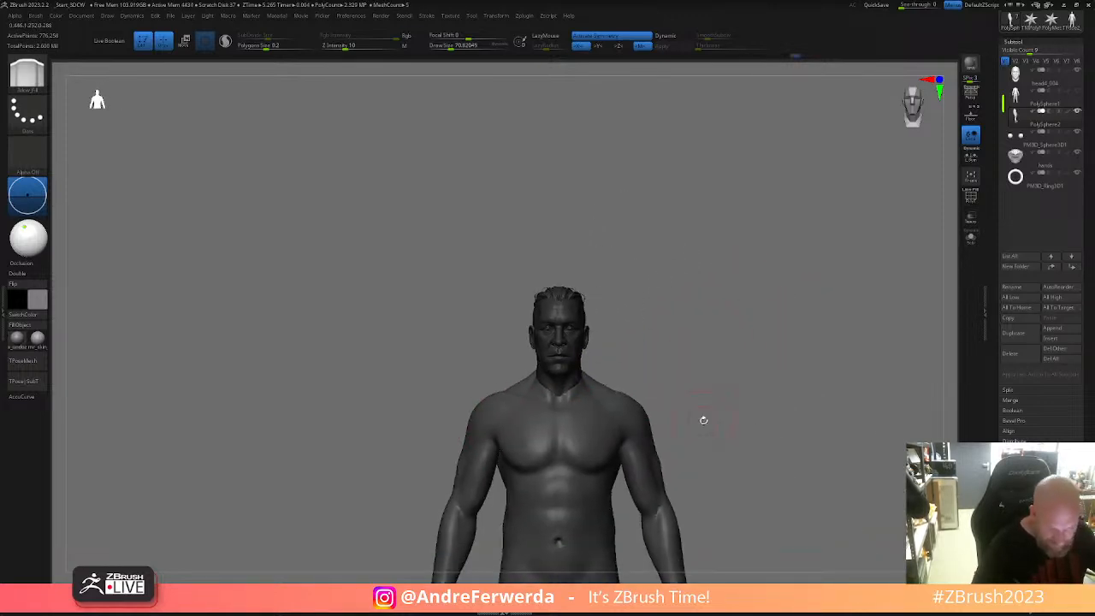
pyautogui.moveTo(707, 420); pyautogui.dragTo(750, 424, button='right')
# - Build up the rear deltoids and outer upper arms with ClayBuildup at Z Intensity 20 and a draw size of about 71
pyautogui.press('b')
pyautogui.press('c')
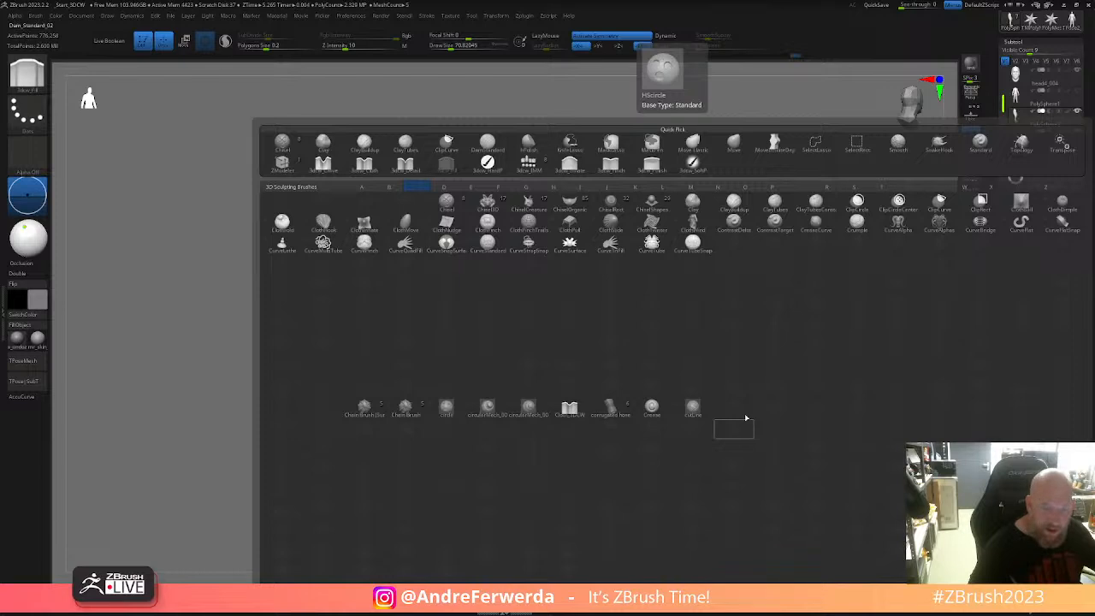
pyautogui.click(736, 207)
pyautogui.moveTo(735, 210); pyautogui.dragTo(706, 287, button='right')
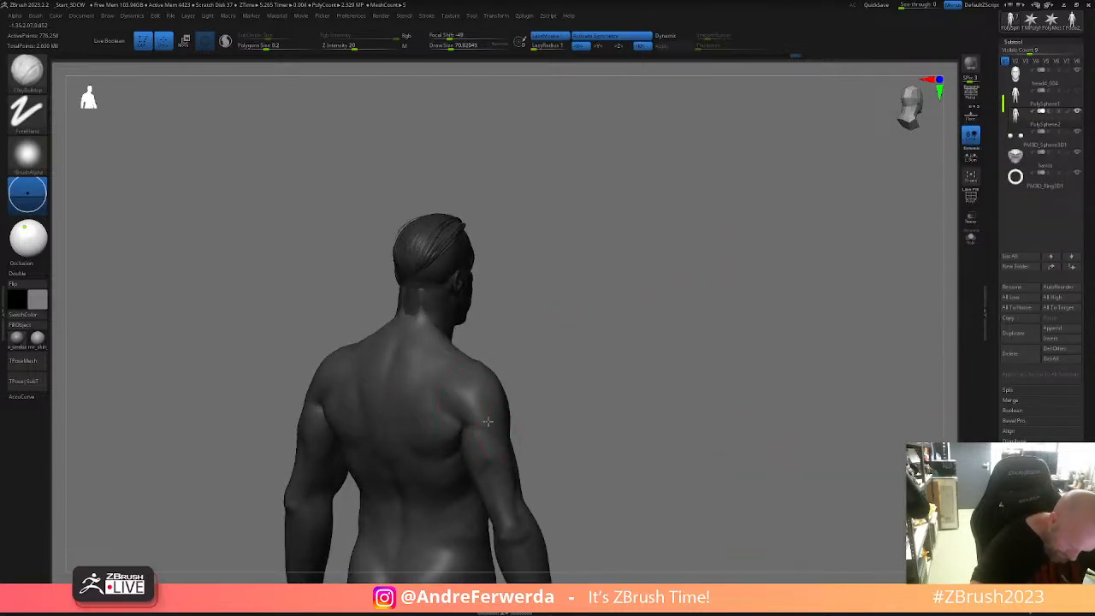
pyautogui.moveTo(528, 404); pyautogui.dragTo(473, 409, button='right')
pyautogui.moveTo(457, 409)
pyautogui.mouseDown()
pyautogui.moveTo(446, 401)
pyautogui.moveTo(462, 405)
pyautogui.mouseUp()
pyautogui.moveTo(518, 411); pyautogui.dragTo(446, 403, button='right')
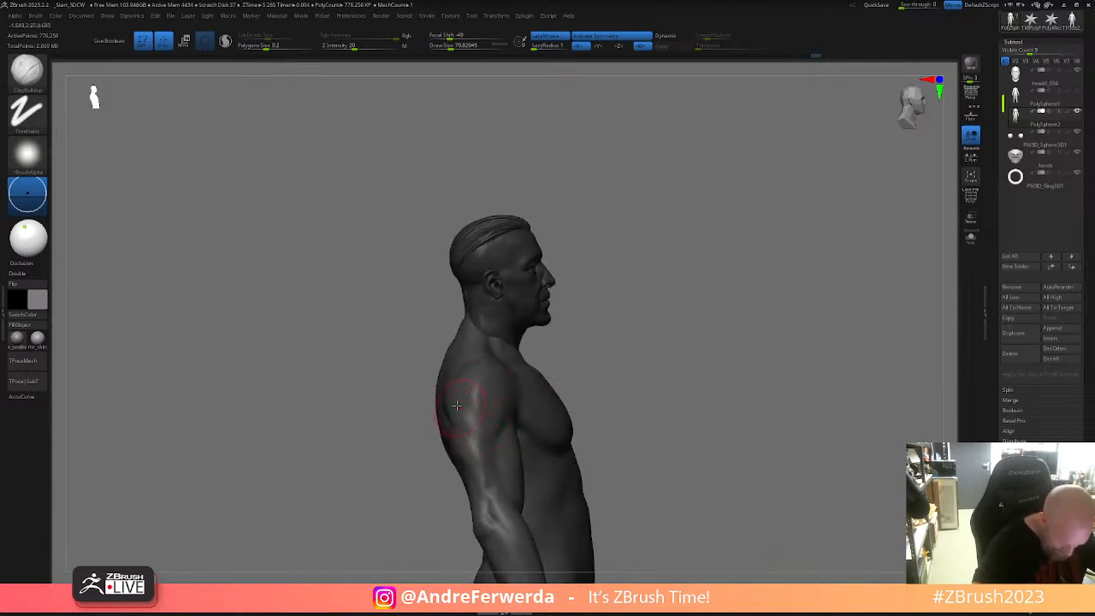
pyautogui.moveTo(471, 422); pyautogui.dragTo(479, 407, button='right')
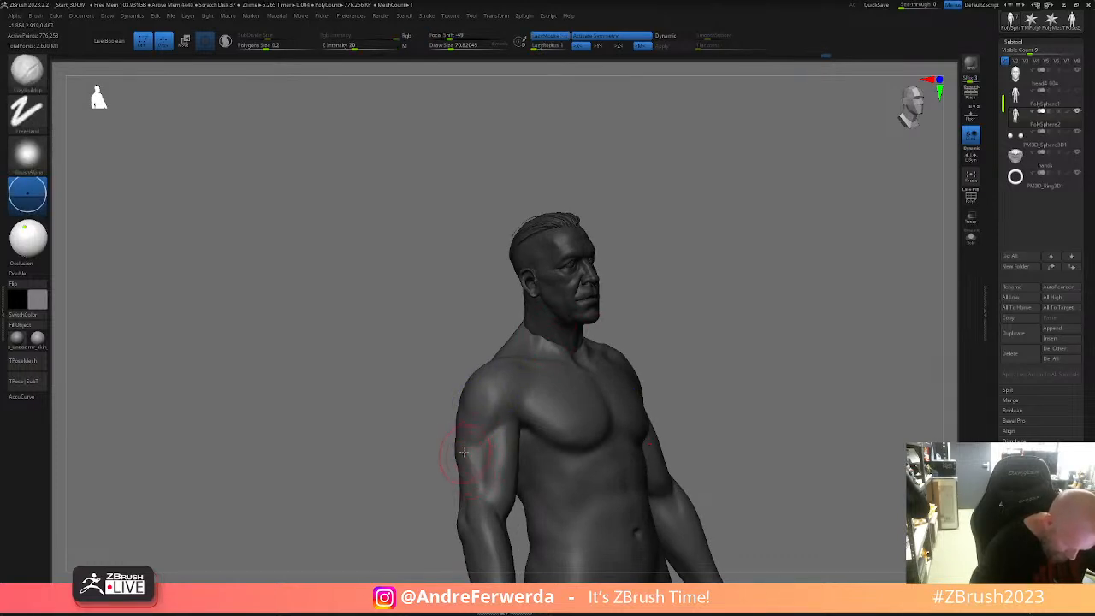
pyautogui.moveTo(484, 463); pyautogui.dragTo(495, 421, button='right')
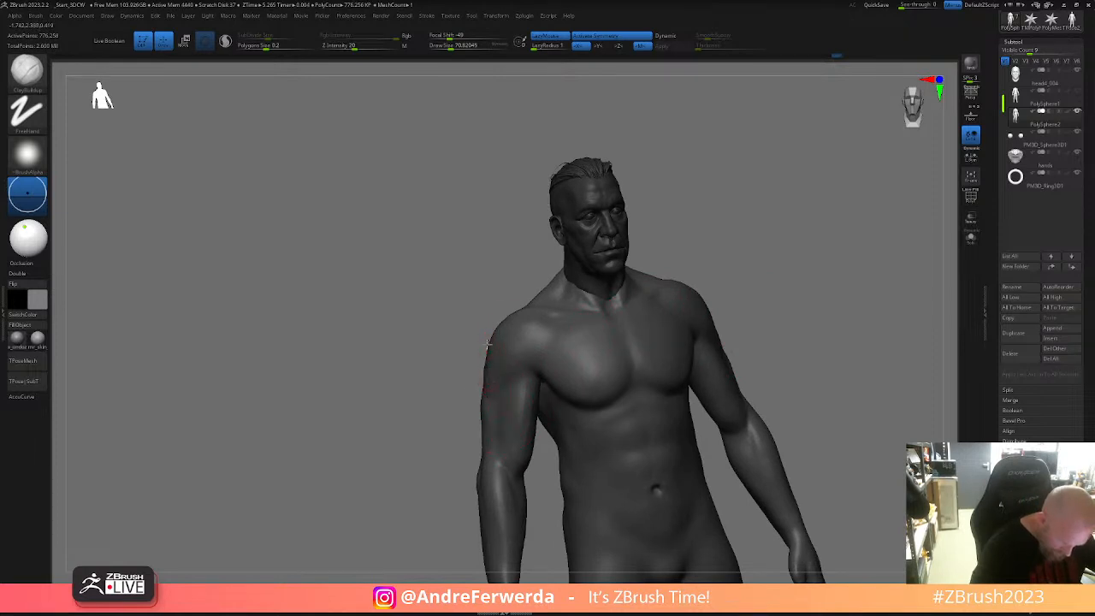
pyautogui.moveTo(729, 244); pyautogui.dragTo(512, 354, button='right')
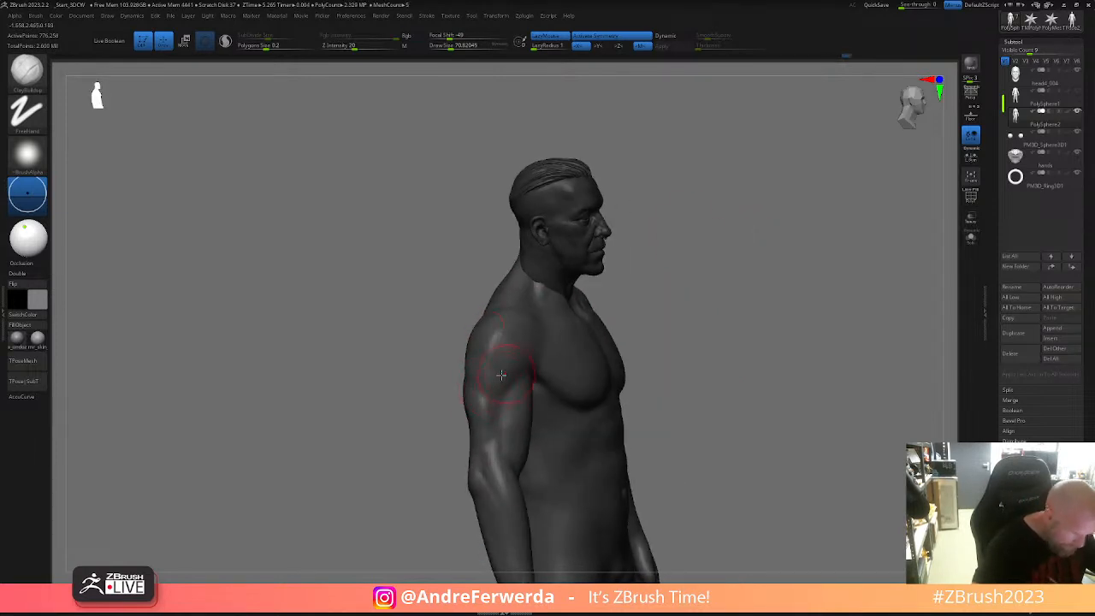
# - Under the Blinn Realtime material, set the light intensity to about 1.12 and shift the light direction toward the upper right
pyautogui.click(37, 339)
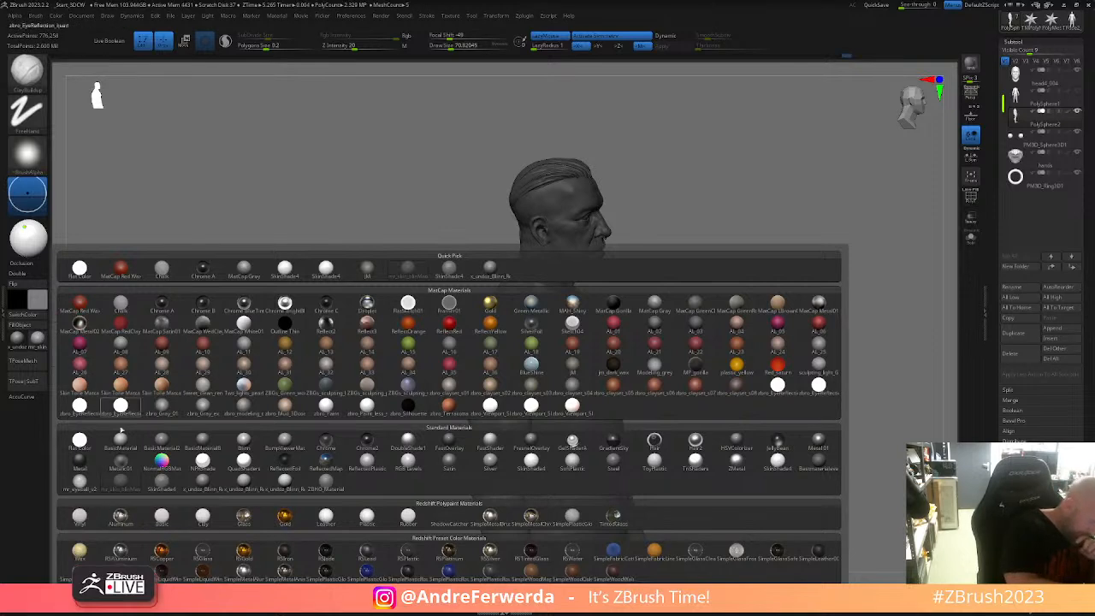
pyautogui.click(243, 482)
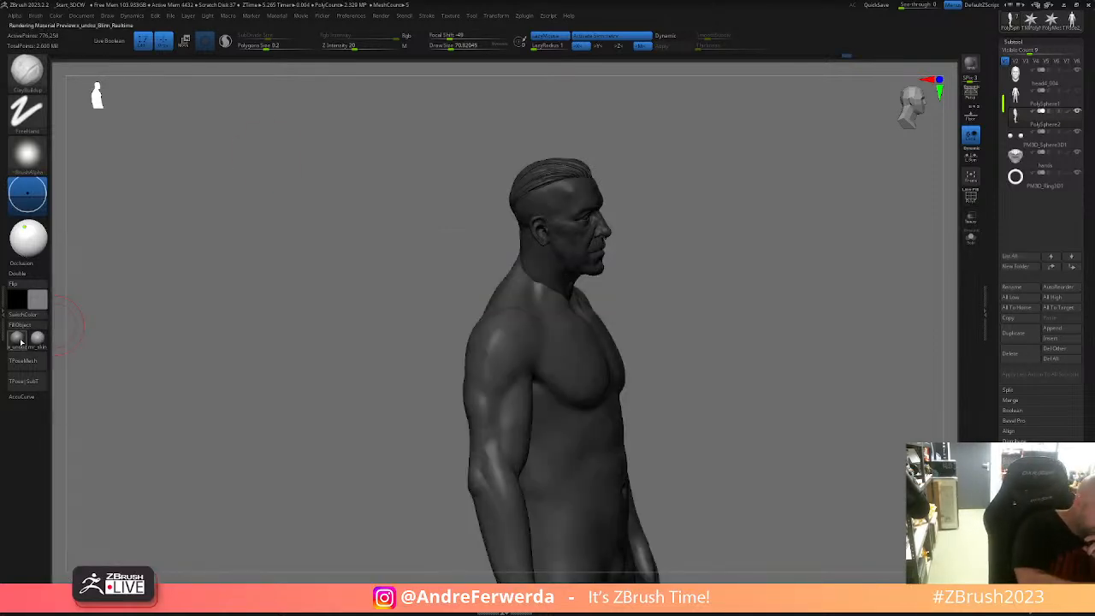
pyautogui.click(207, 16)
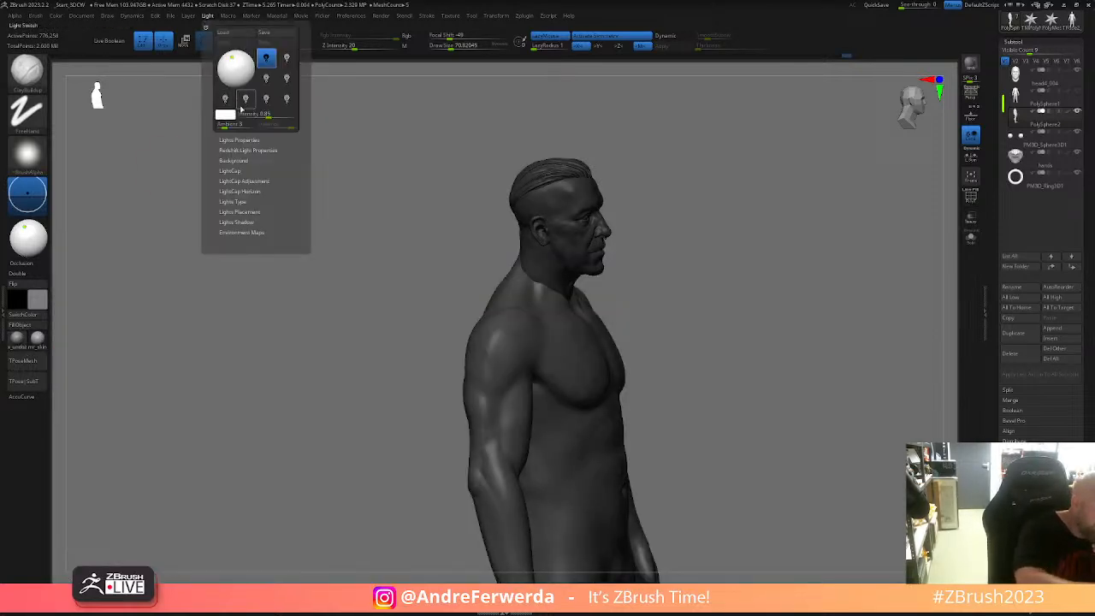
pyautogui.moveTo(265, 113); pyautogui.dragTo(271, 113)
pyautogui.moveTo(231, 58); pyautogui.dragTo(247, 59)
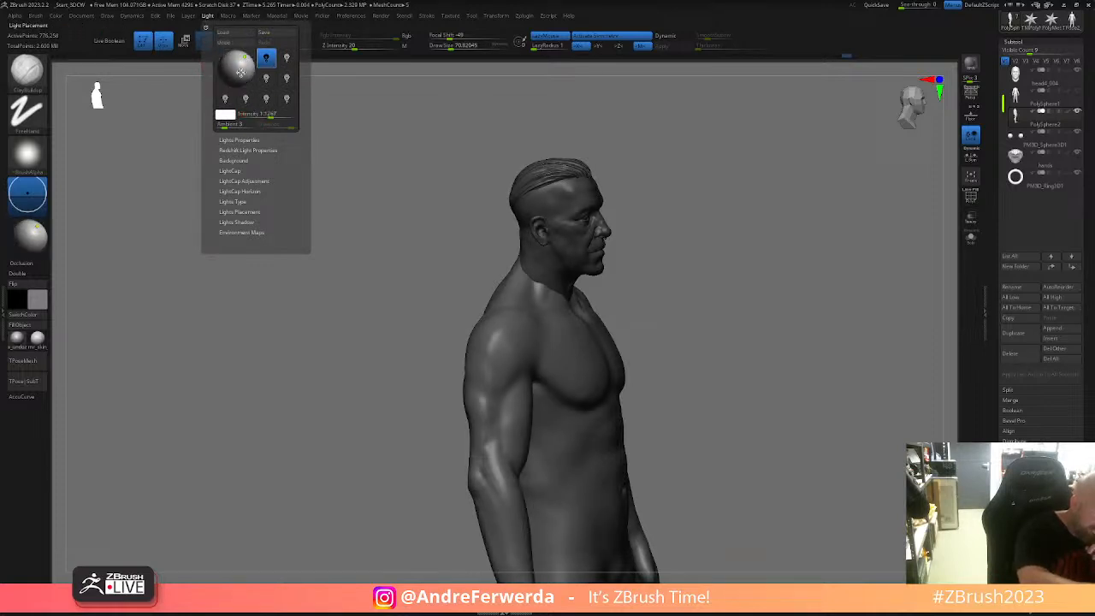
pyautogui.moveTo(746, 400); pyautogui.dragTo(744, 384)
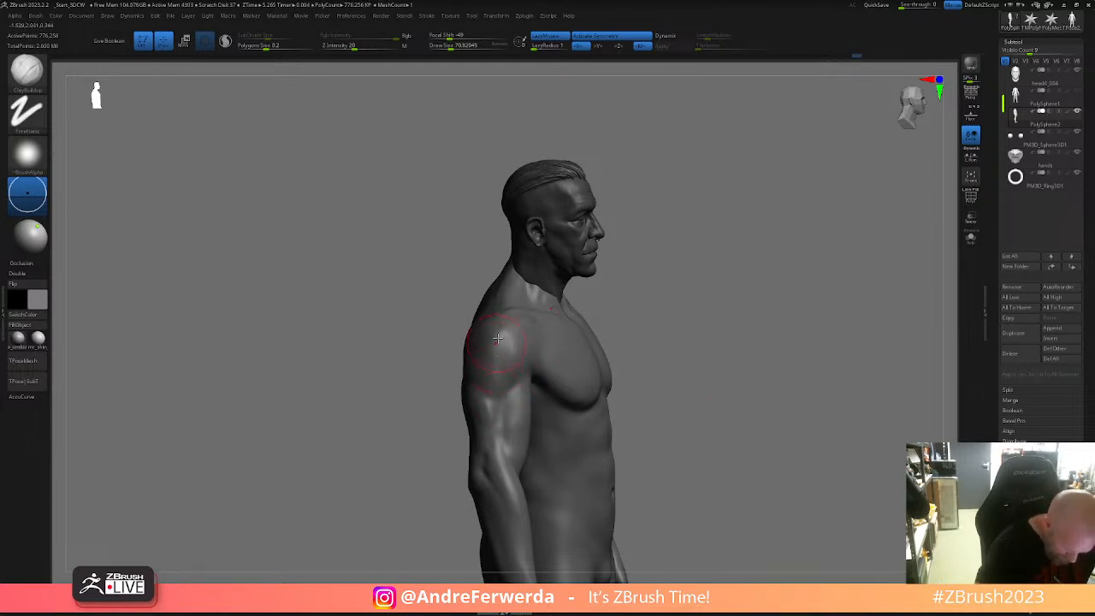
# - Refine the side deltoids, outer chest and abdomen with ClayBuildup at Z Intensity 20 and a draw size of about 71
pyautogui.moveTo(663, 247); pyautogui.dragTo(560, 256)
pyautogui.moveTo(496, 347)
pyautogui.mouseDown()
pyautogui.moveTo(504, 374)
pyautogui.moveTo(490, 339)
pyautogui.moveTo(511, 411)
pyautogui.mouseUp()
pyautogui.moveTo(757, 328); pyautogui.dragTo(719, 334)
pyautogui.keyDown('alt'); pyautogui.moveTo(798, 332); pyautogui.dragTo(703, 331); pyautogui.keyUp('alt')
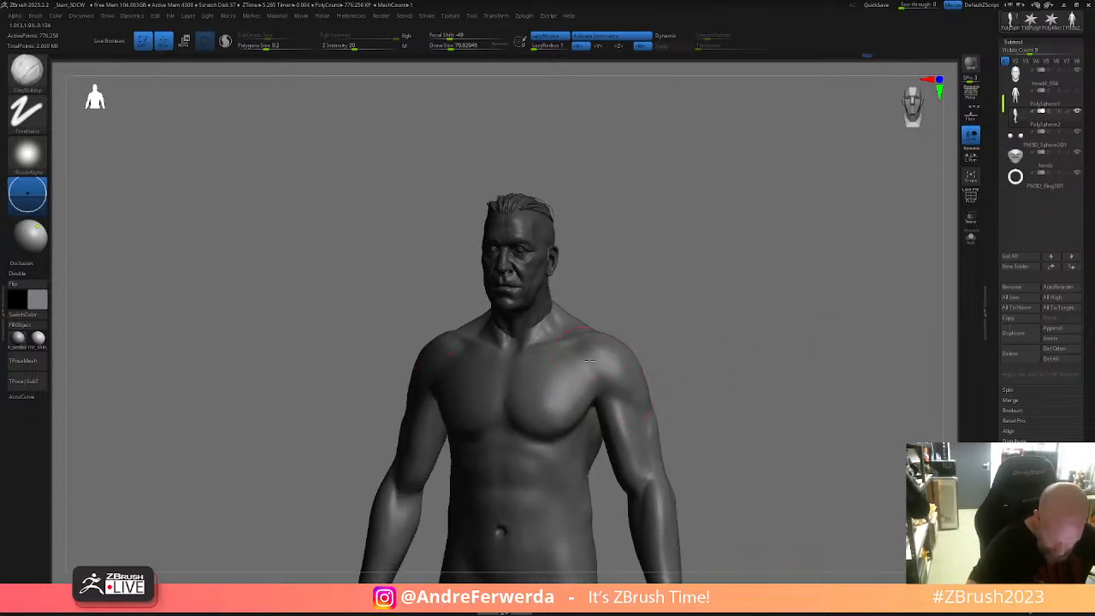
pyautogui.moveTo(677, 408); pyautogui.dragTo(654, 367)
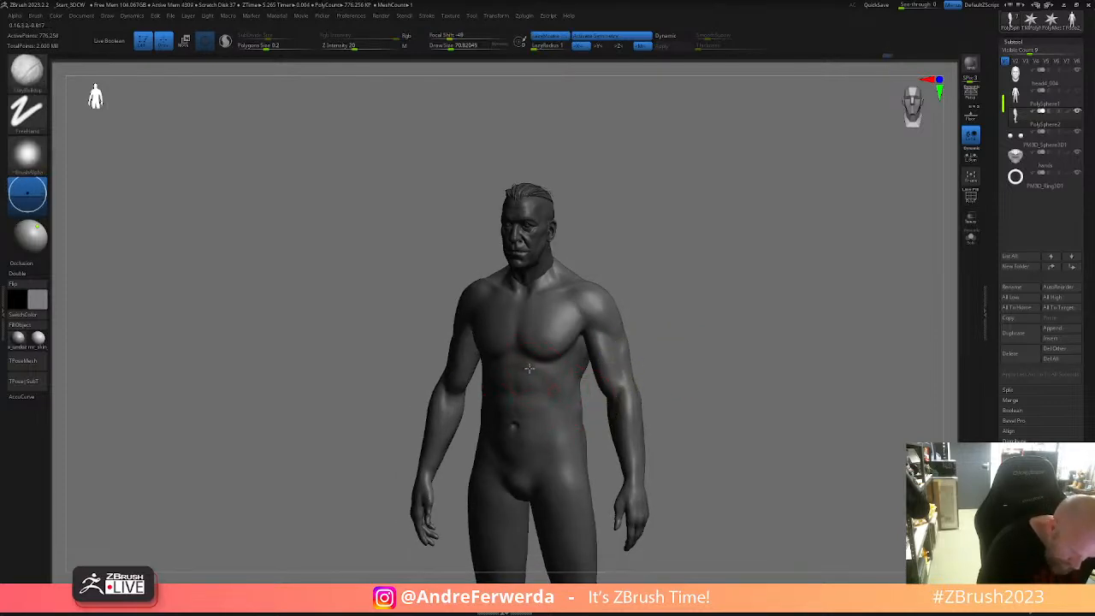
pyautogui.moveTo(669, 345); pyautogui.dragTo(654, 366)
pyautogui.keyDown('alt'); pyautogui.moveTo(699, 307); pyautogui.dragTo(696, 342); pyautogui.keyUp('alt')
pyautogui.keyDown('alt'); pyautogui.moveTo(692, 383); pyautogui.dragTo(689, 459); pyautogui.keyUp('alt')
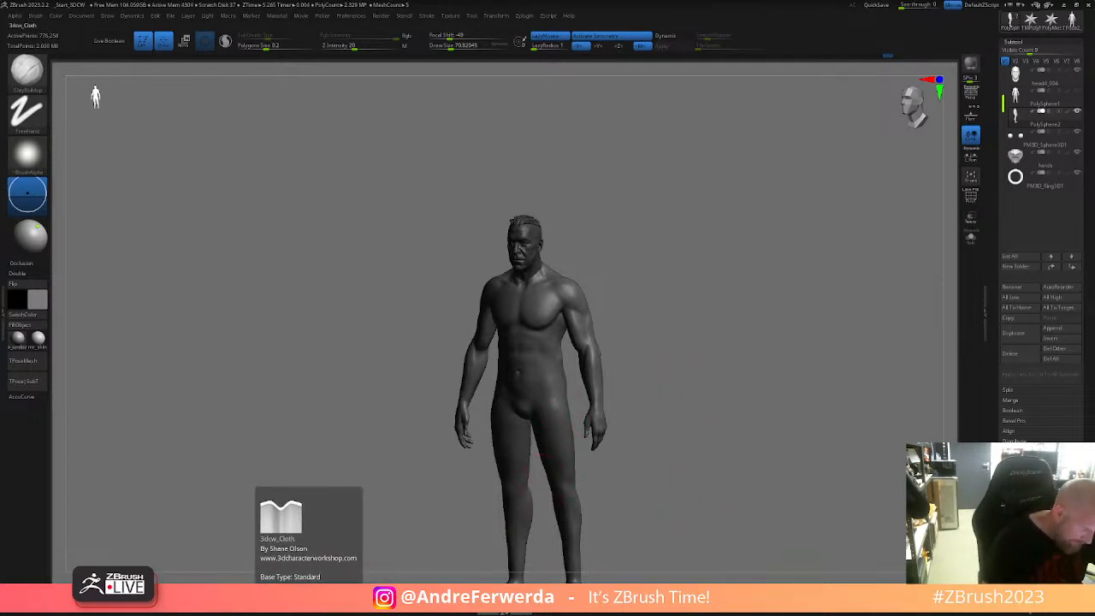
# - Work over the outer hips with the custom Fill brush at Z Intensity 10 and hide the forearms and hands
pyautogui.click(329, 597)
pyautogui.moveTo(779, 425)
pyautogui.mouseDown()
pyautogui.moveTo(787, 408)
pyautogui.moveTo(781, 432)
pyautogui.mouseUp()
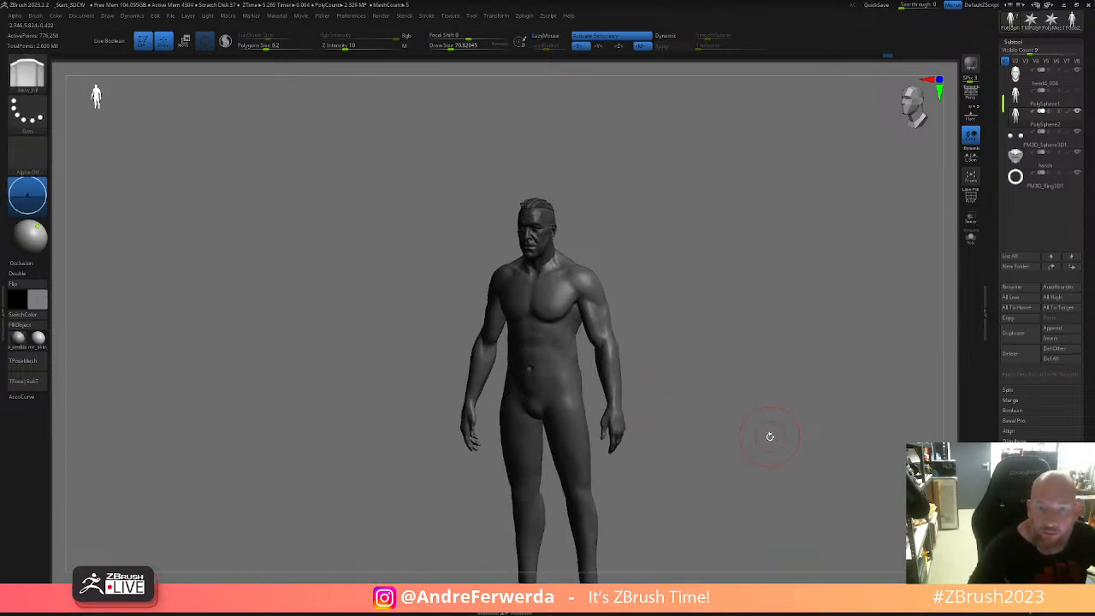
pyautogui.moveTo(691, 365)
pyautogui.keyDown('alt'); pyautogui.mouseDown()
pyautogui.moveTo(672, 304)
pyautogui.moveTo(571, 323)
pyautogui.moveTo(561, 337)
pyautogui.mouseUp(); pyautogui.keyUp('alt')
pyautogui.moveTo(658, 311); pyautogui.dragTo(594, 329)
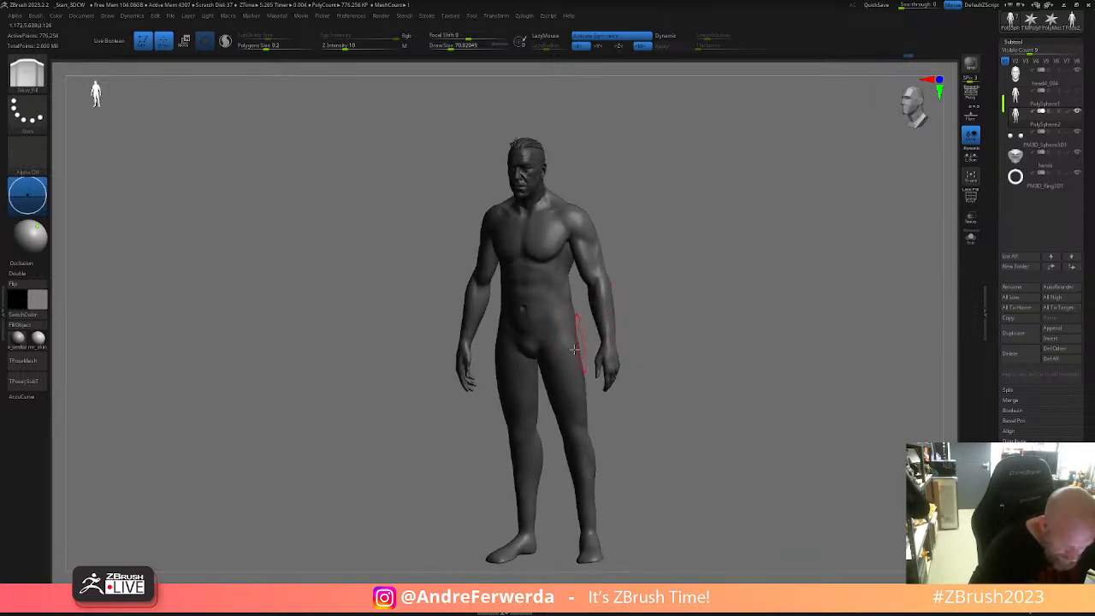
pyautogui.moveTo(577, 367); pyautogui.dragTo(628, 281)
pyautogui.moveTo(654, 342); pyautogui.dragTo(717, 301)
pyautogui.keyDown('ctrl'); pyautogui.keyDown('alt'); pyautogui.keyDown('shift'); pyautogui.moveTo(526, 265); pyautogui.dragTo(567, 456); pyautogui.keyUp('shift'); pyautogui.keyUp('alt'); pyautogui.keyUp('ctrl')
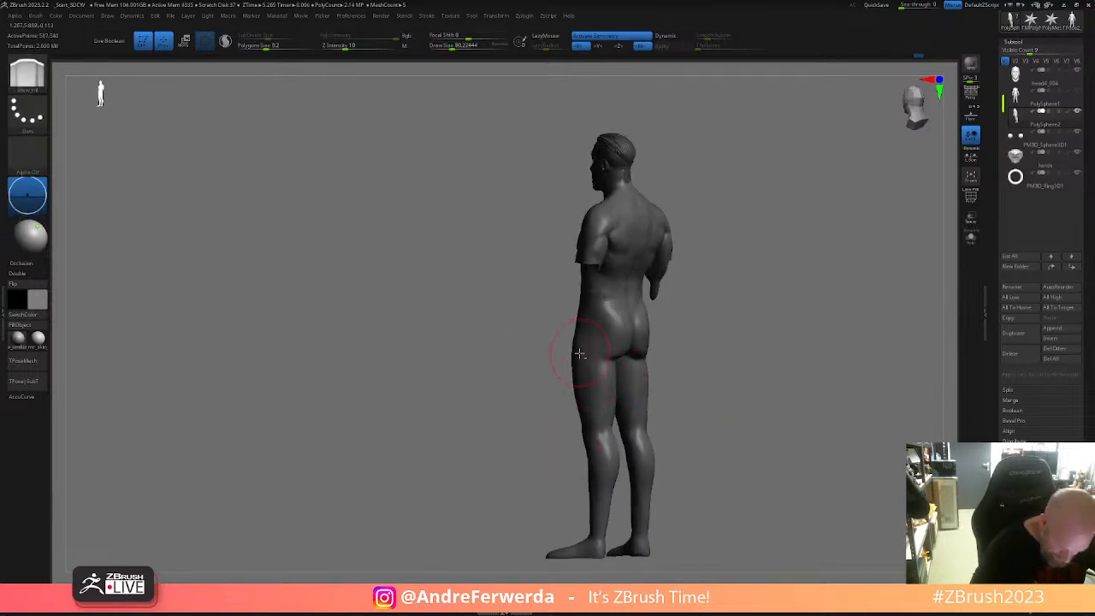
# - Even out the hips, buttocks and lower torso with the custom Fill brush, reducing the draw size from about 90 to 59
pyautogui.moveTo(672, 341); pyautogui.dragTo(728, 334)
pyautogui.moveTo(606, 372); pyautogui.dragTo(620, 378)
pyautogui.keyDown('alt'); pyautogui.moveTo(600, 308); pyautogui.dragTo(659, 312); pyautogui.keyUp('alt')
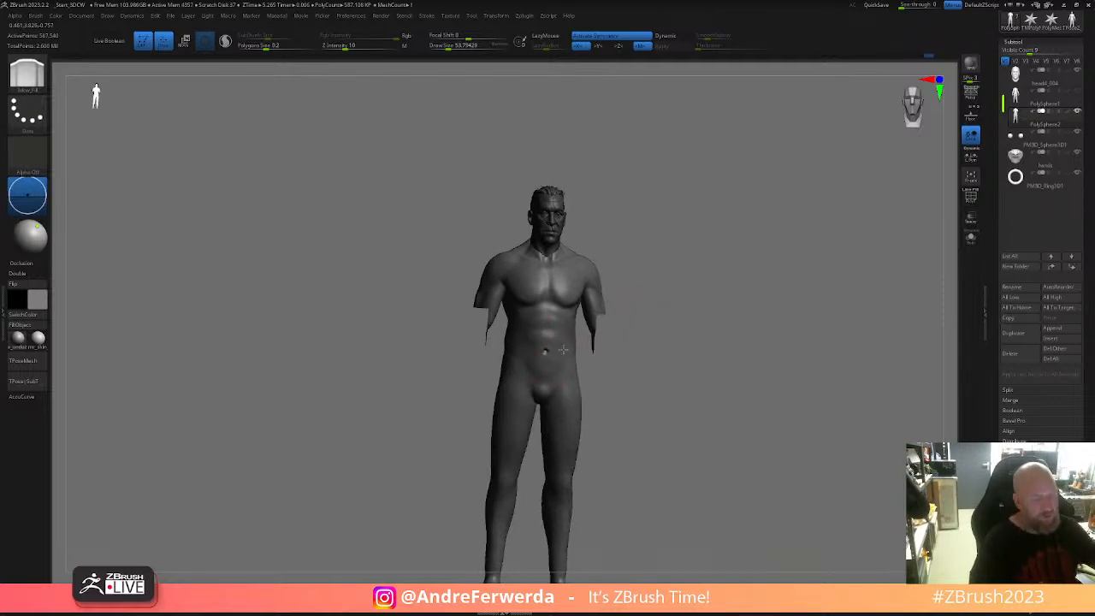
pyautogui.moveTo(653, 303); pyautogui.dragTo(640, 302)
pyautogui.keyDown('alt'); pyautogui.moveTo(657, 264); pyautogui.dragTo(653, 286); pyautogui.keyUp('alt')
pyautogui.moveTo(600, 437)
pyautogui.keyDown('alt'); pyautogui.mouseDown()
pyautogui.moveTo(591, 383)
pyautogui.moveTo(603, 420)
pyautogui.mouseUp(); pyautogui.keyUp('alt')
pyautogui.moveTo(602, 419)
pyautogui.mouseDown()
pyautogui.moveTo(626, 422)
pyautogui.moveTo(610, 414)
pyautogui.mouseUp()
# - Set up ClayBuildup at Z Intensity 20 with a draw size of about 77 for the legs and shift the light back toward the centre
pyautogui.press('b')
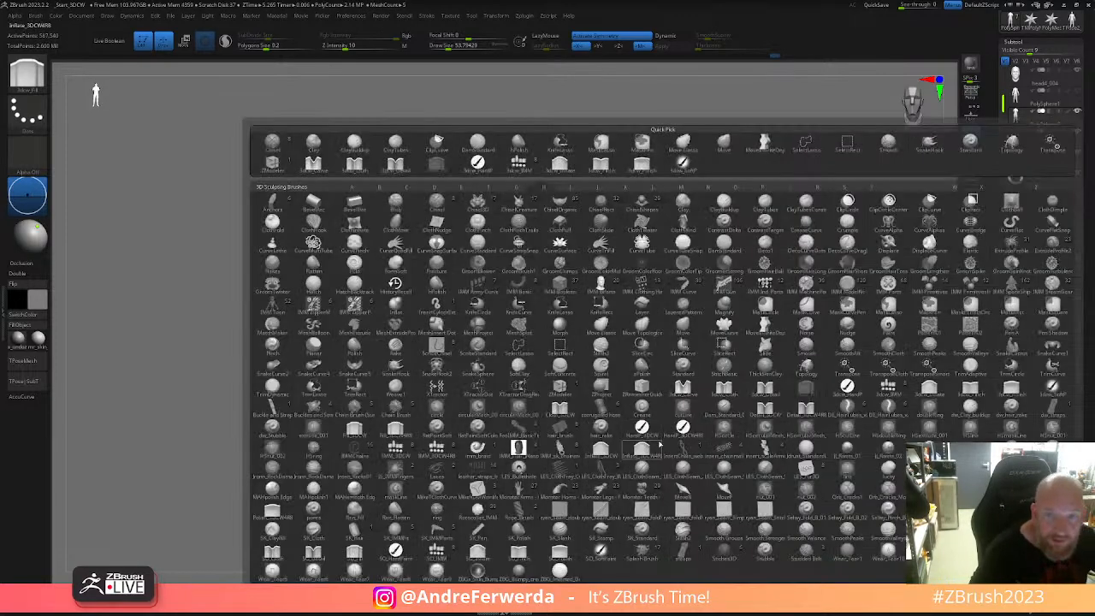
pyautogui.press('c')
pyautogui.click(730, 208)
pyautogui.moveTo(603, 398)
pyautogui.keyDown('alt'); pyautogui.mouseDown()
pyautogui.moveTo(601, 440)
pyautogui.moveTo(603, 391)
pyautogui.mouseUp(); pyautogui.keyUp('alt')
pyautogui.moveTo(602, 391); pyautogui.dragTo(653, 406)
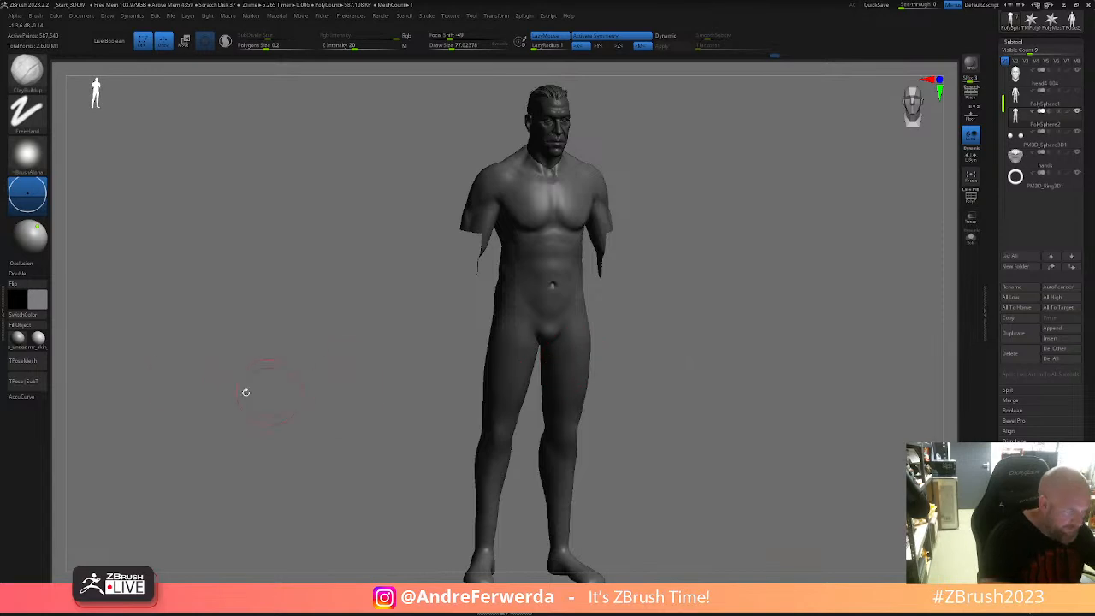
pyautogui.moveTo(38, 227); pyautogui.dragTo(31, 228)
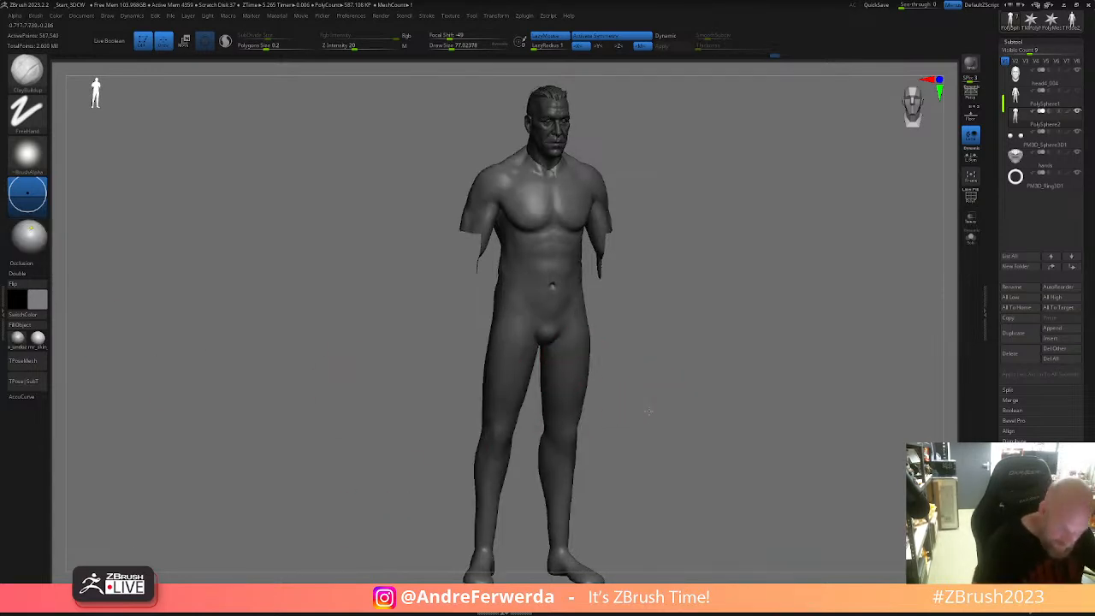
# - Build up the lower thighs and knees with ClayBuildup, smoothing the inner knees and upper shins
pyautogui.moveTo(656, 403); pyautogui.dragTo(570, 435)
pyautogui.moveTo(597, 396)
pyautogui.mouseDown(button='right')
pyautogui.moveTo(505, 438)
pyautogui.moveTo(567, 437)
pyautogui.moveTo(594, 403)
pyautogui.mouseUp(button='right')
pyautogui.press('shift')
pyautogui.keyDown('shift'); pyautogui.moveTo(572, 418); pyautogui.dragTo(550, 431); pyautogui.keyUp('shift')
pyautogui.moveTo(606, 411); pyautogui.dragTo(587, 414, button='right')
pyautogui.keyDown('shift'); pyautogui.moveTo(568, 432); pyautogui.dragTo(558, 464); pyautogui.keyUp('shift')
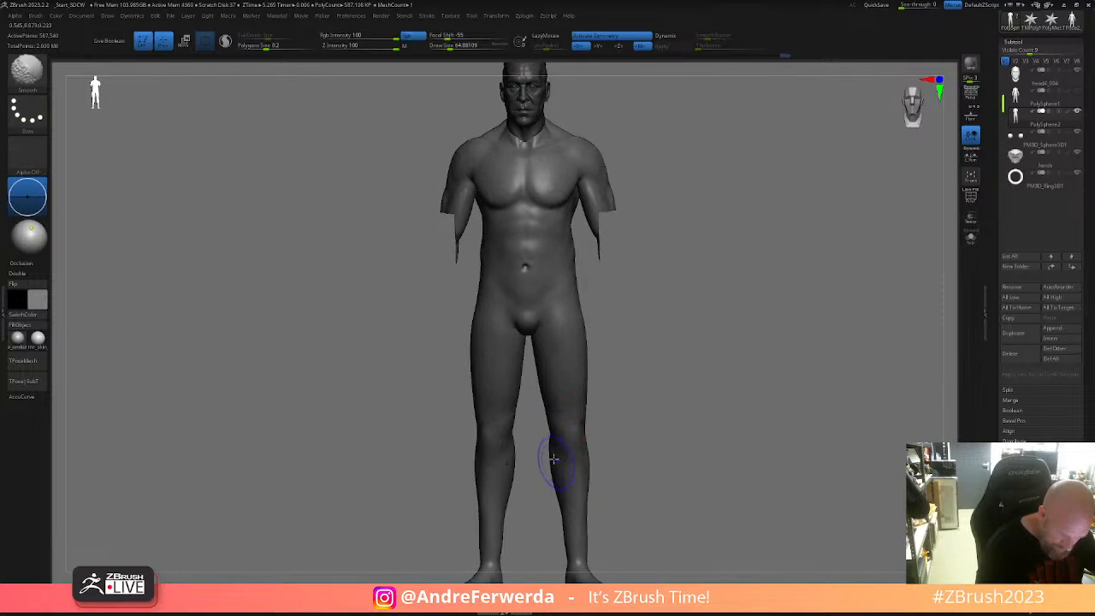
pyautogui.moveTo(501, 453)
pyautogui.mouseDown(button='right')
pyautogui.moveTo(602, 399)
pyautogui.moveTo(646, 408)
pyautogui.moveTo(617, 426)
pyautogui.moveTo(560, 398)
pyautogui.mouseUp(button='right')
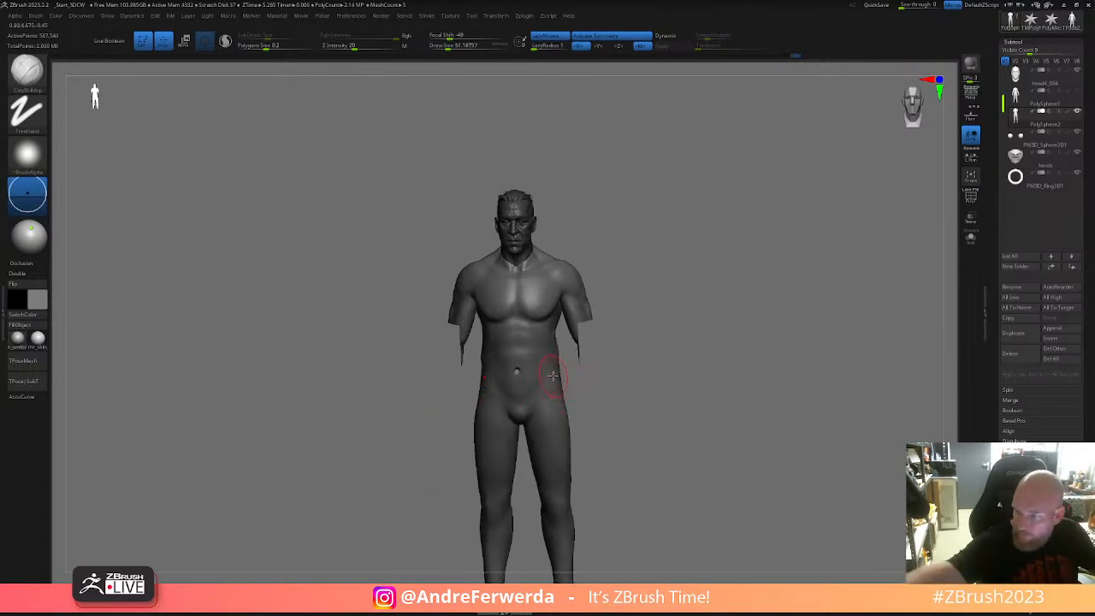
# - Shape and smooth the front of the hips and upper thighs with ClayBuildup at a draw size of about 68
pyautogui.press('space')
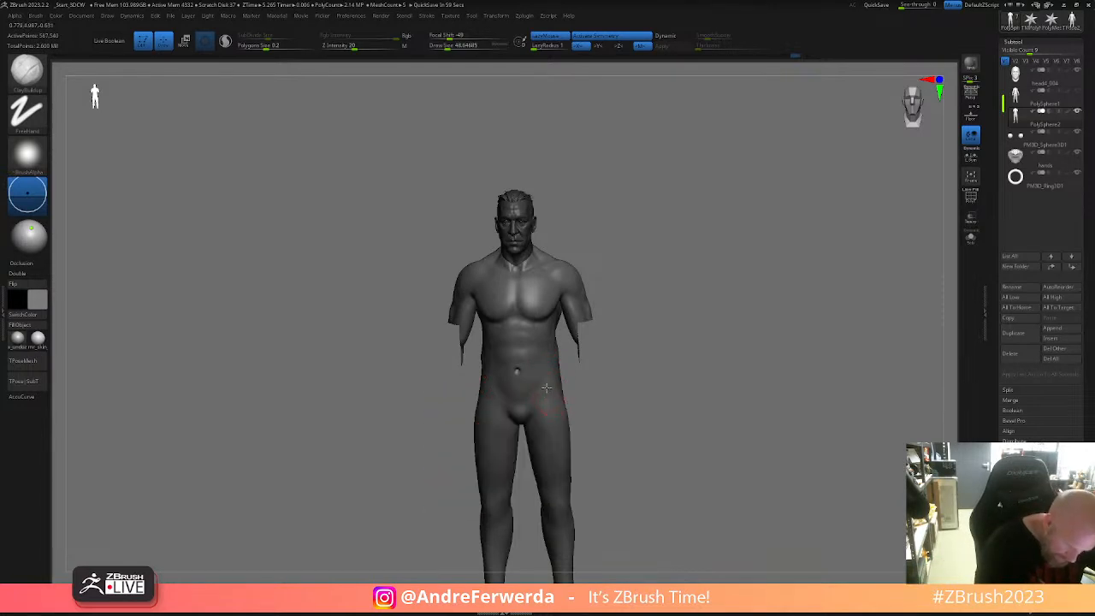
pyautogui.moveTo(592, 383); pyautogui.dragTo(563, 382, button='right')
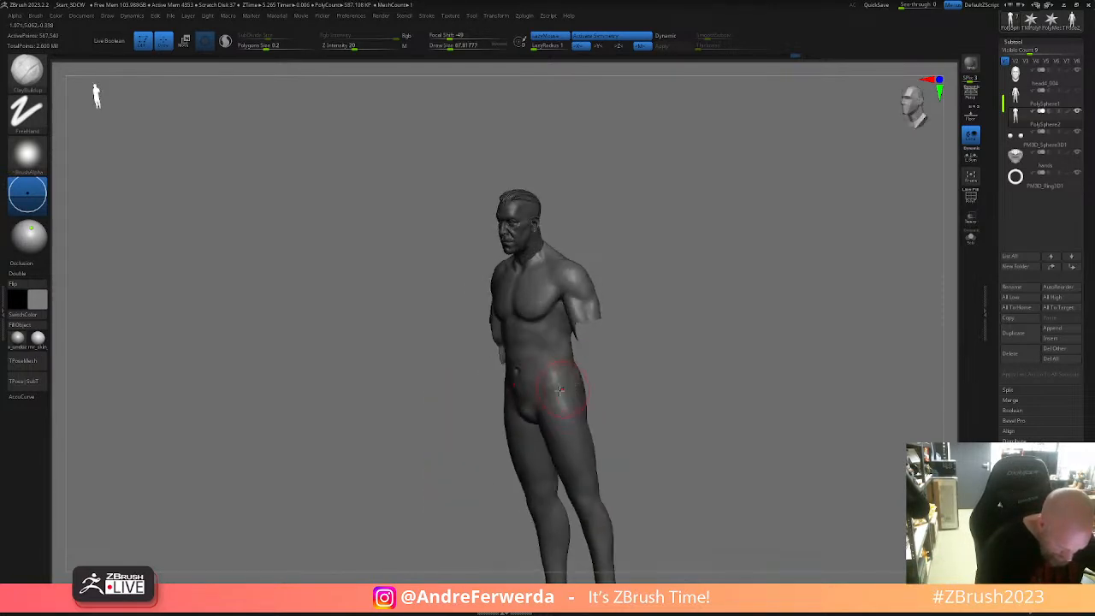
pyautogui.press('shift')
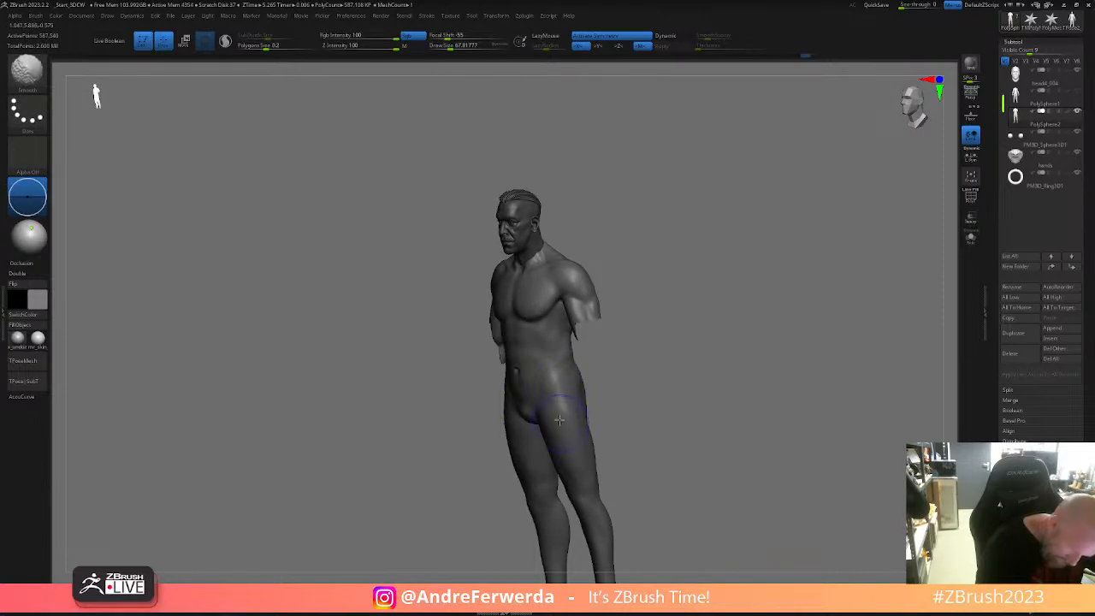
pyautogui.moveTo(616, 416)
pyautogui.mouseDown(button='right')
pyautogui.moveTo(655, 403)
pyautogui.moveTo(689, 442)
pyautogui.moveTo(587, 420)
pyautogui.mouseUp(button='right')
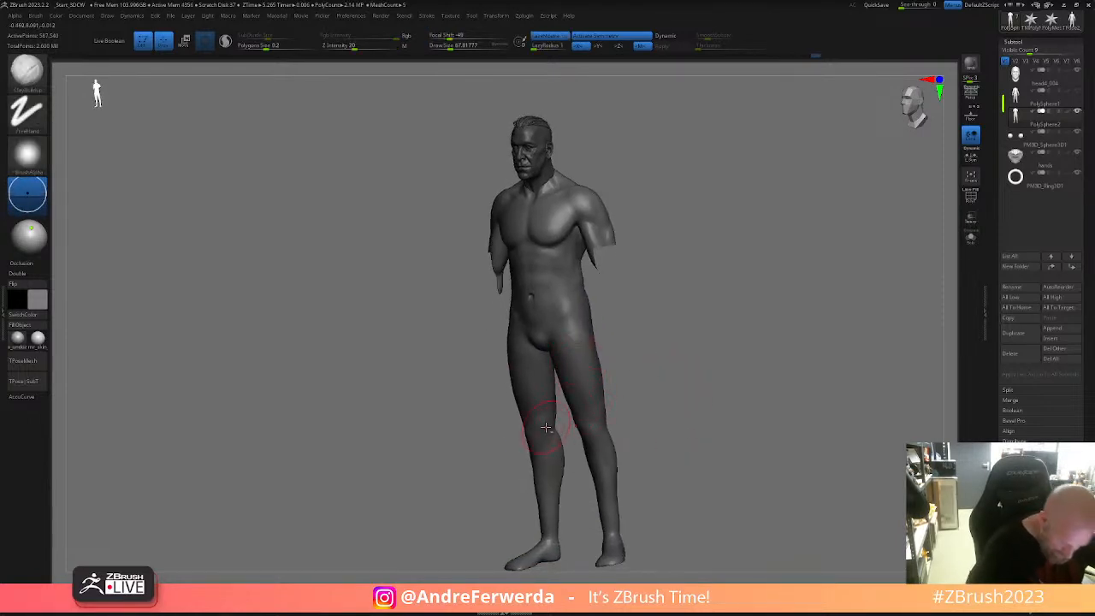
pyautogui.moveTo(609, 416); pyautogui.dragTo(655, 393, button='right')
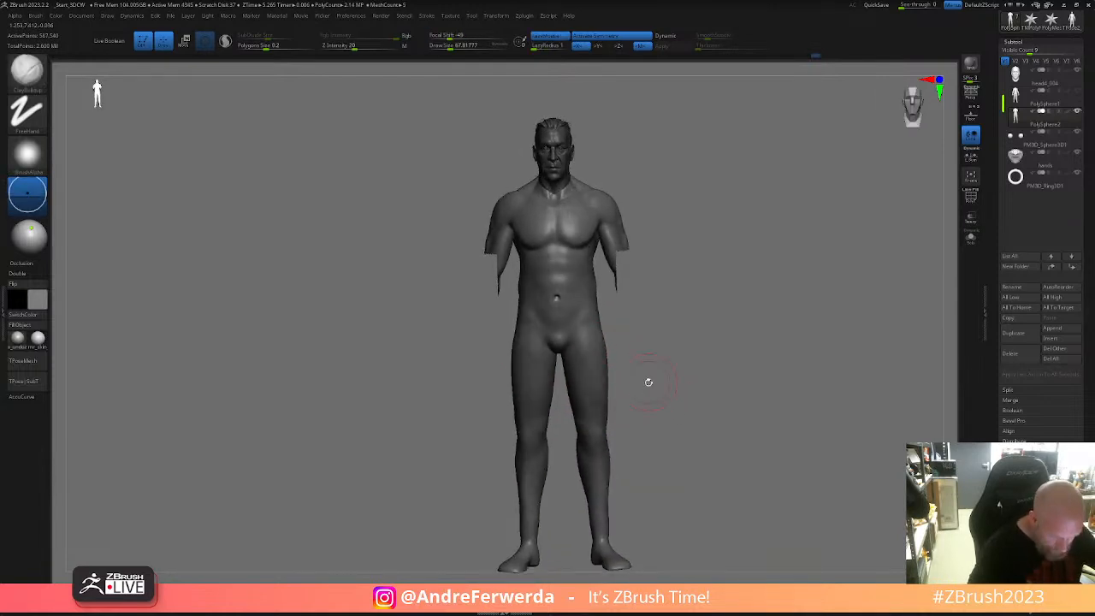
# - Compare the body with the ideal male proportion reference and adjust the outer thighs with the Move brush at Z Intensity 51
pyautogui.hotkey('shift', 'z')
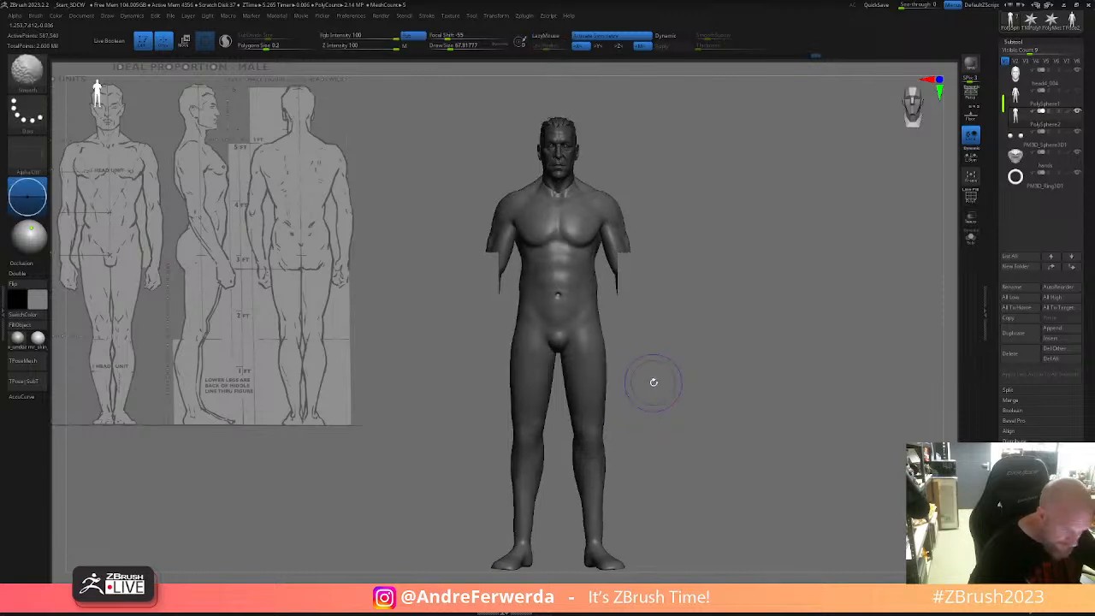
pyautogui.hotkey('shift', 'z')
pyautogui.press('shift')
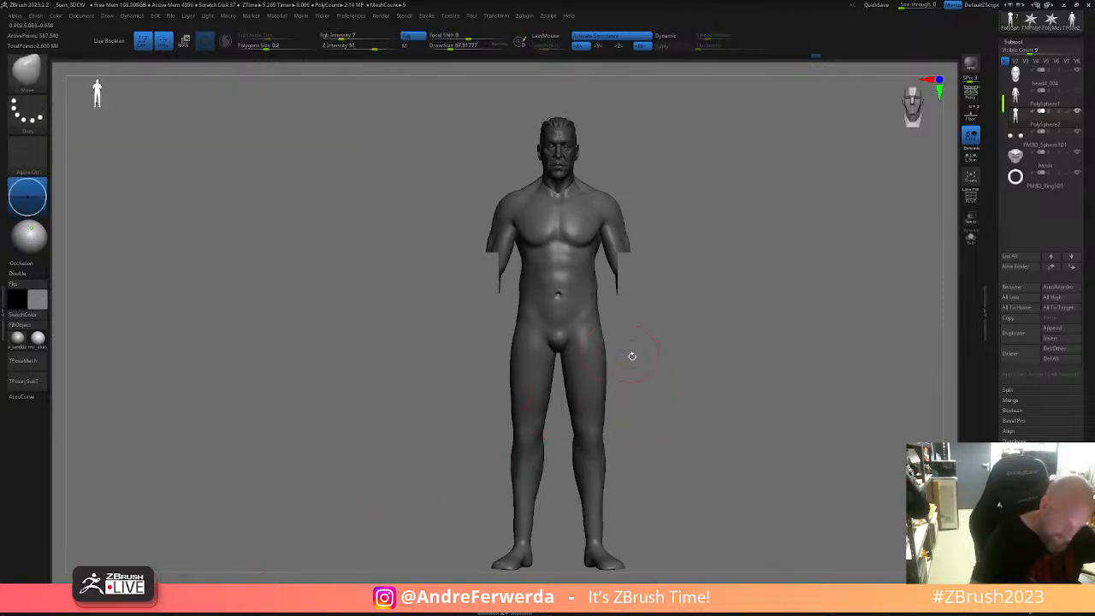
pyautogui.press('s')
pyautogui.click(604, 421)
pyautogui.moveTo(605, 418)
pyautogui.mouseDown()
pyautogui.moveTo(603, 428)
pyautogui.moveTo(715, 404)
pyautogui.mouseUp()
pyautogui.press('[')
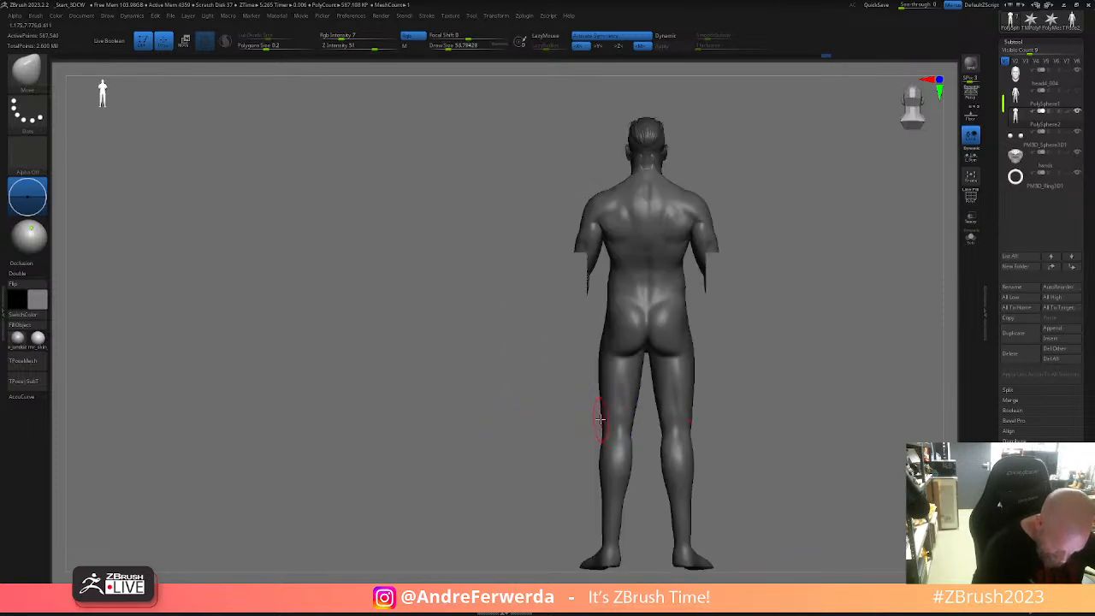
# - Compare the back view with the male proportion reference and refine the outer hips and thighs with Move at a draw size of about 90
pyautogui.press('space')
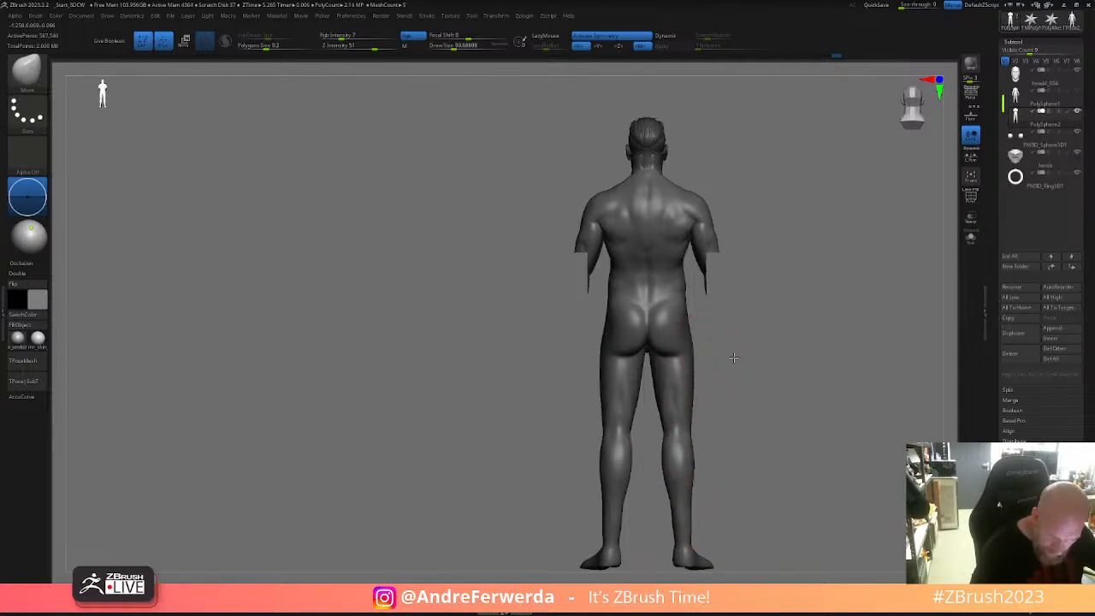
pyautogui.keyDown('alt'); pyautogui.moveTo(741, 347); pyautogui.dragTo(716, 386); pyautogui.keyUp('alt')
pyautogui.hotkey('shift', 'z')
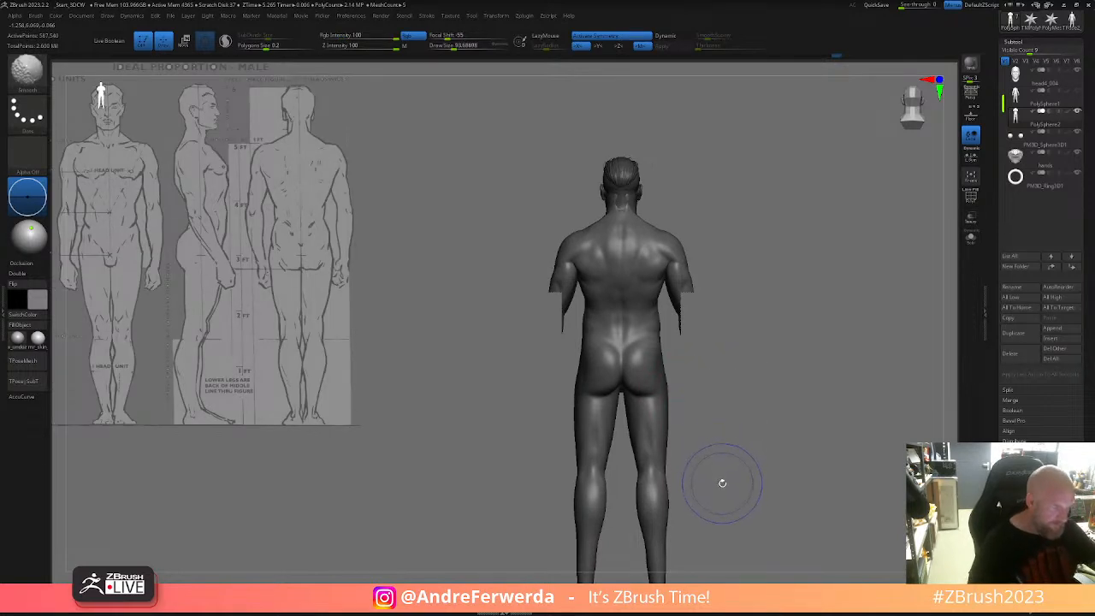
pyautogui.hotkey('shift', 'z')
pyautogui.press('space')
pyautogui.moveTo(672, 404); pyautogui.dragTo(668, 394)
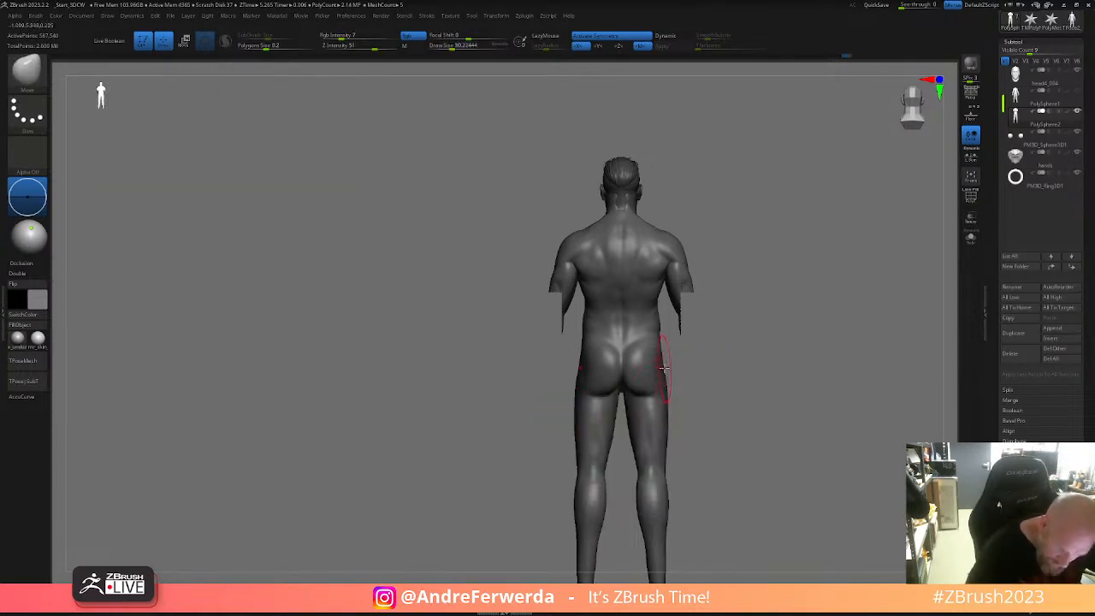
pyautogui.press('space')
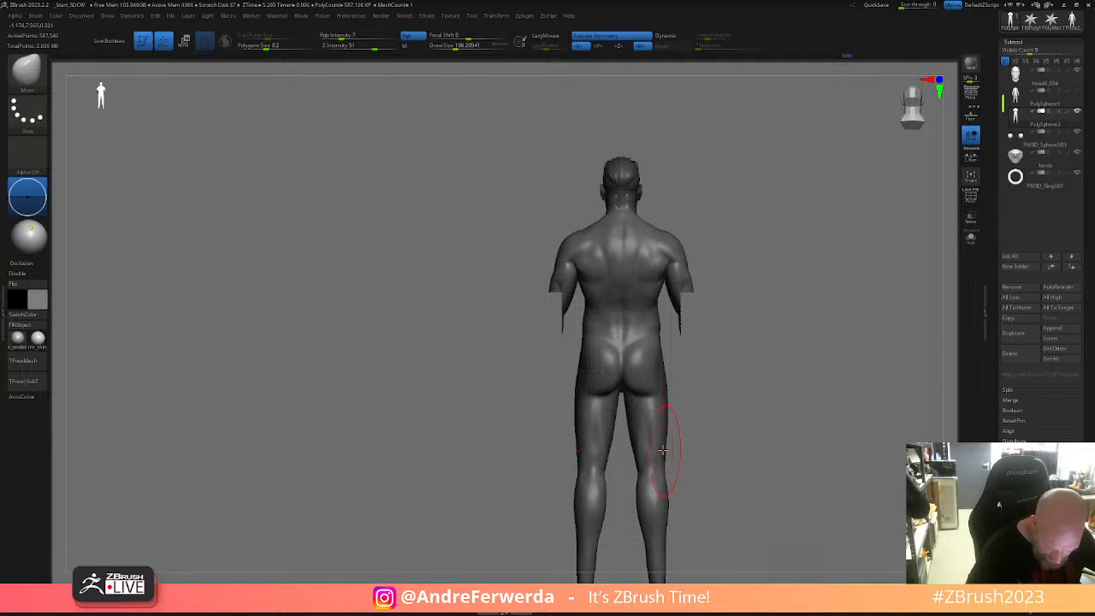
# - Adjust the contours of the thighs and calves from front and back with the Move brush, varying the draw size
pyautogui.moveTo(713, 410)
pyautogui.keyDown('shift'); pyautogui.mouseDown()
pyautogui.moveTo(646, 421)
pyautogui.moveTo(661, 442)
pyautogui.mouseUp(); pyautogui.keyUp('shift')
pyautogui.press('space')
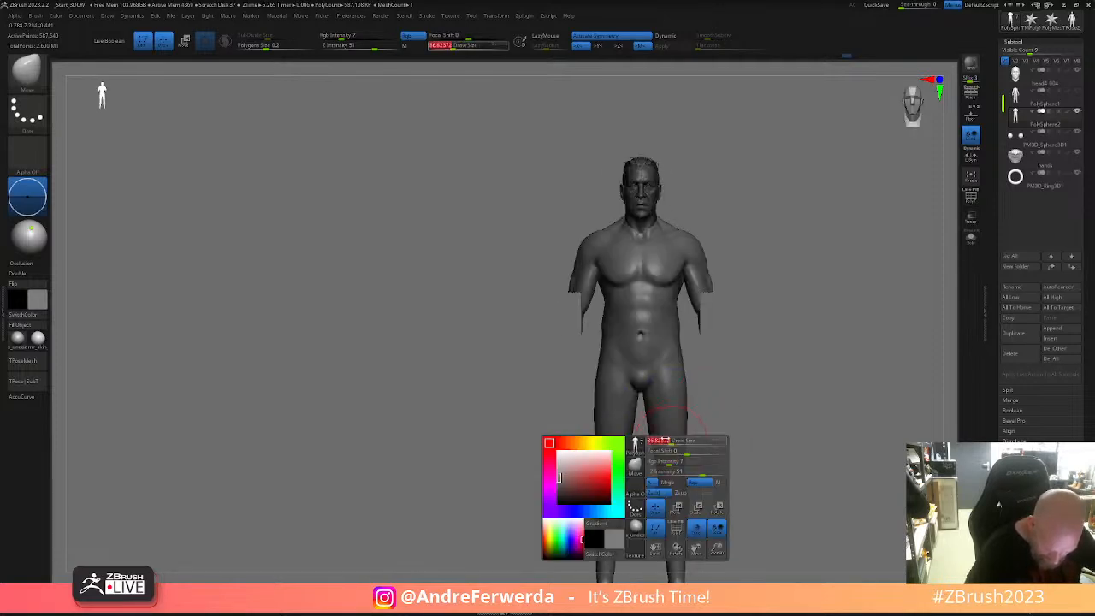
pyautogui.keyDown('alt'); pyautogui.moveTo(718, 479); pyautogui.dragTo(699, 401); pyautogui.keyUp('alt')
pyautogui.press('space')
pyautogui.moveTo(644, 444); pyautogui.dragTo(648, 440)
pyautogui.press('space')
pyautogui.keyDown('shift'); pyautogui.moveTo(623, 487); pyautogui.dragTo(719, 473); pyautogui.keyUp('shift')
pyautogui.press('space')
pyautogui.moveTo(644, 422); pyautogui.dragTo(622, 439)
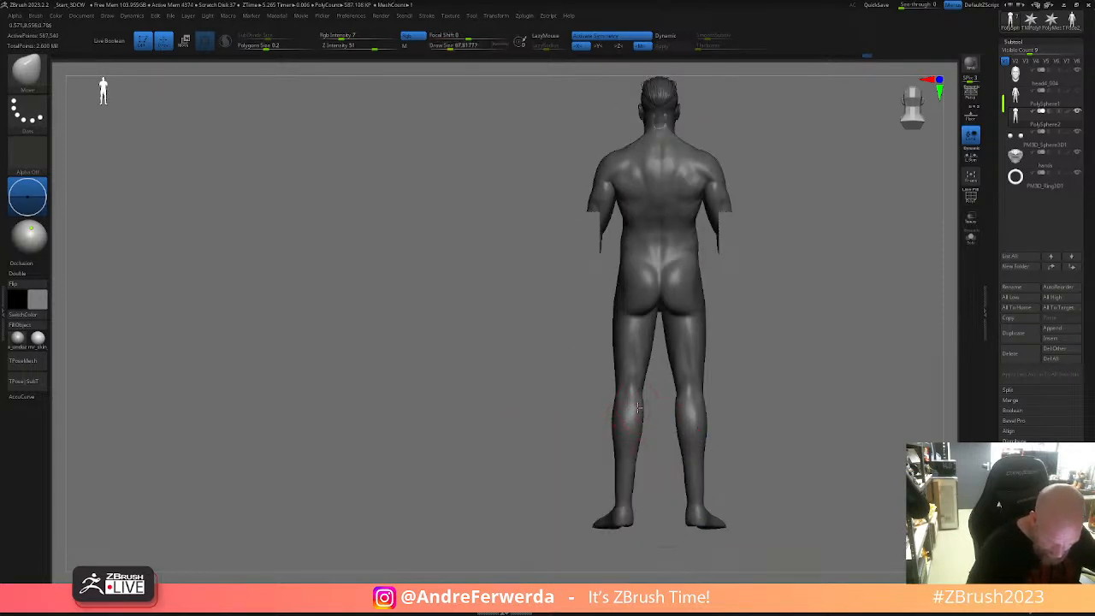
# - Refine the buttocks and outer hips from behind with the Move brush, reducing the draw size to about 62
pyautogui.keyDown('alt'); pyautogui.moveTo(728, 355); pyautogui.dragTo(688, 443); pyautogui.keyUp('alt')
pyautogui.keyDown('shift'); pyautogui.moveTo(637, 468); pyautogui.dragTo(637, 480); pyautogui.keyUp('shift')
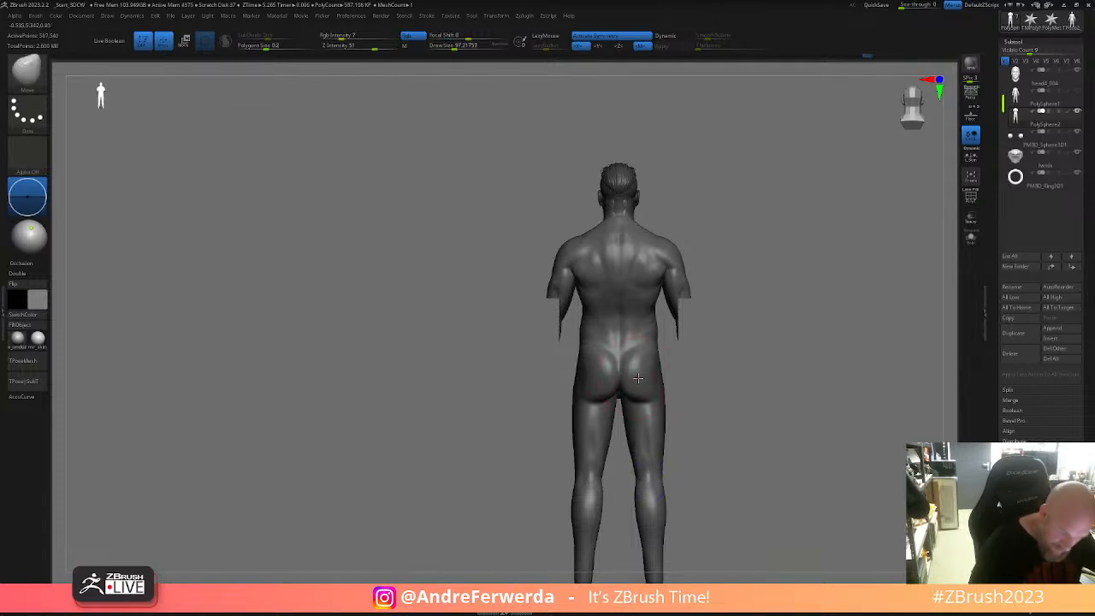
pyautogui.press('s')
pyautogui.moveTo(637, 376); pyautogui.dragTo(626, 378)
pyautogui.moveTo(712, 391); pyautogui.dragTo(677, 377)
# - Reveal the full arms and adjust the upper arms and shoulders with Move, bringing the draw size down to about 51
pyautogui.moveTo(705, 369); pyautogui.dragTo(741, 481)
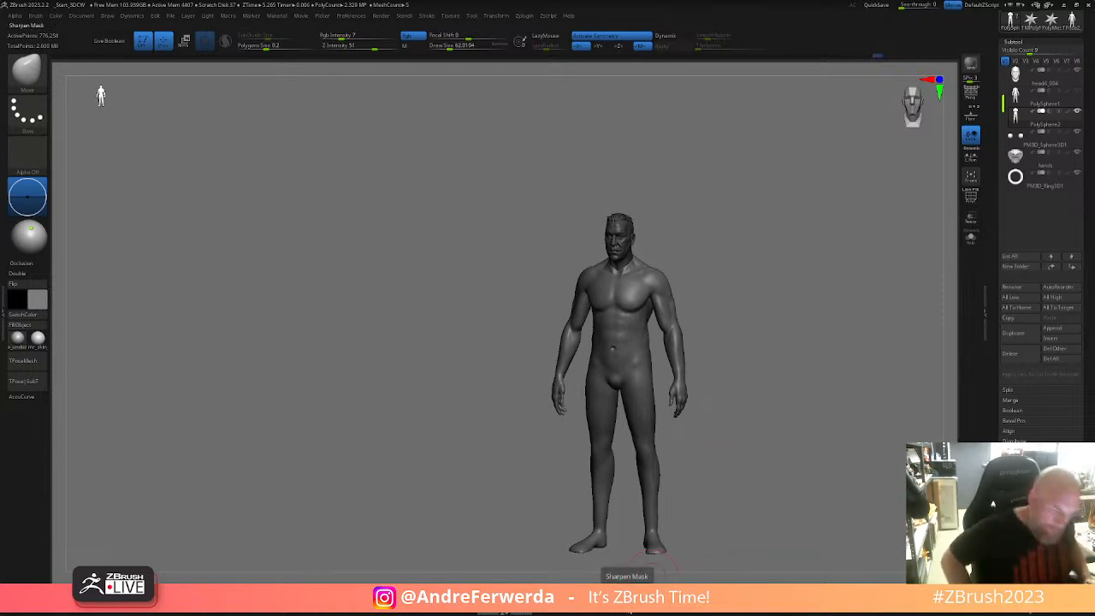
pyautogui.moveTo(685, 530); pyautogui.dragTo(758, 449)
pyautogui.moveTo(746, 350); pyautogui.dragTo(717, 439)
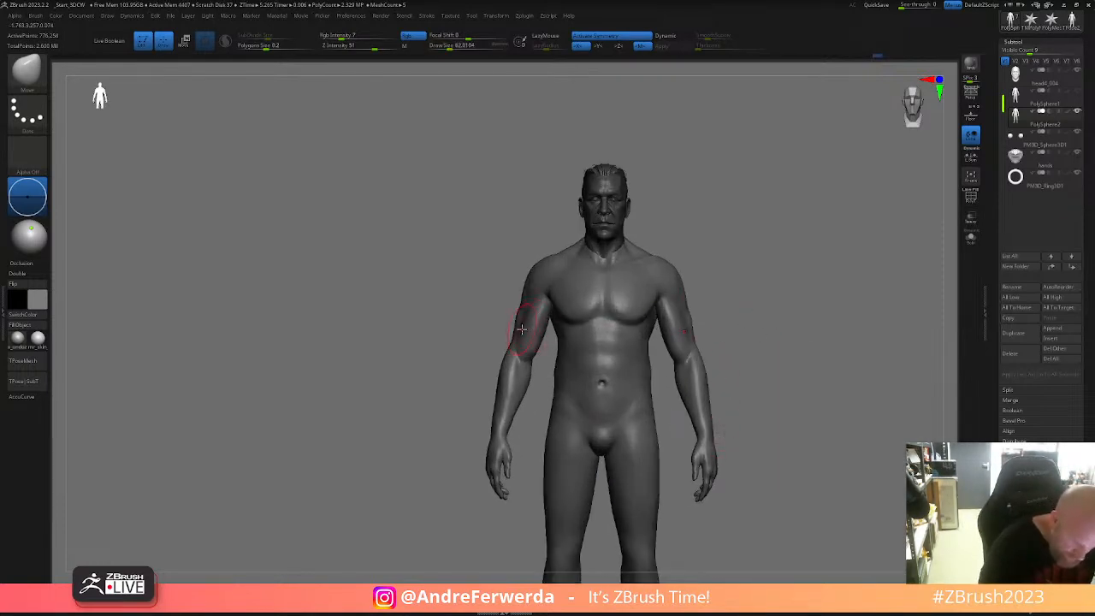
pyautogui.hotkey('ctrl', 'shift', 'z')
pyautogui.keyDown('alt'); pyautogui.moveTo(746, 315); pyautogui.dragTo(669, 298); pyautogui.keyUp('alt')
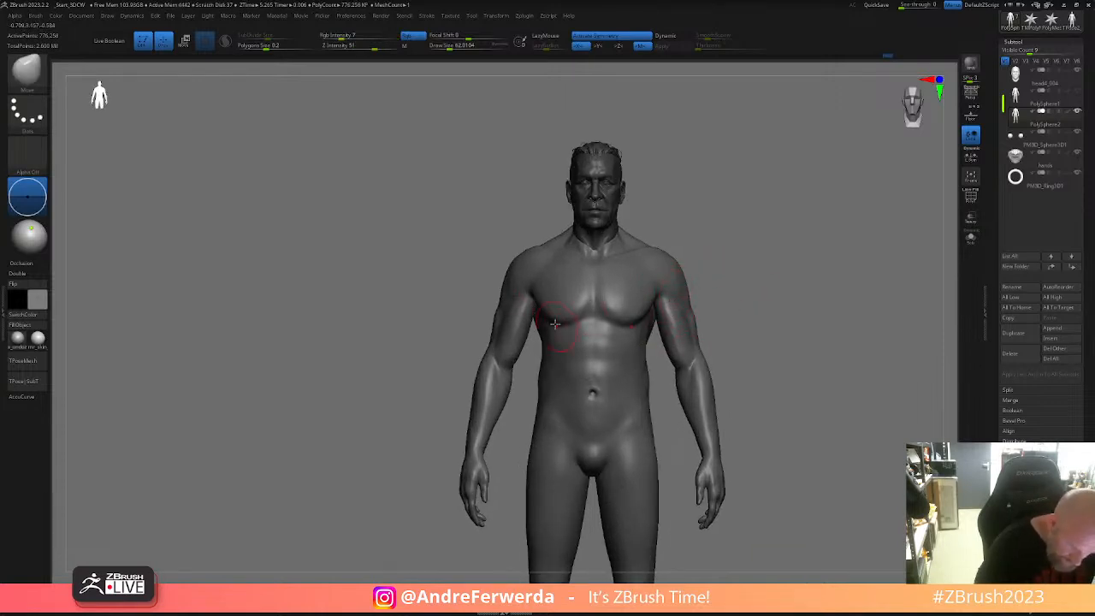
pyautogui.press('space')
pyautogui.keyDown('alt'); pyautogui.moveTo(748, 306); pyautogui.dragTo(717, 348); pyautogui.keyUp('alt')
pyautogui.press('space')
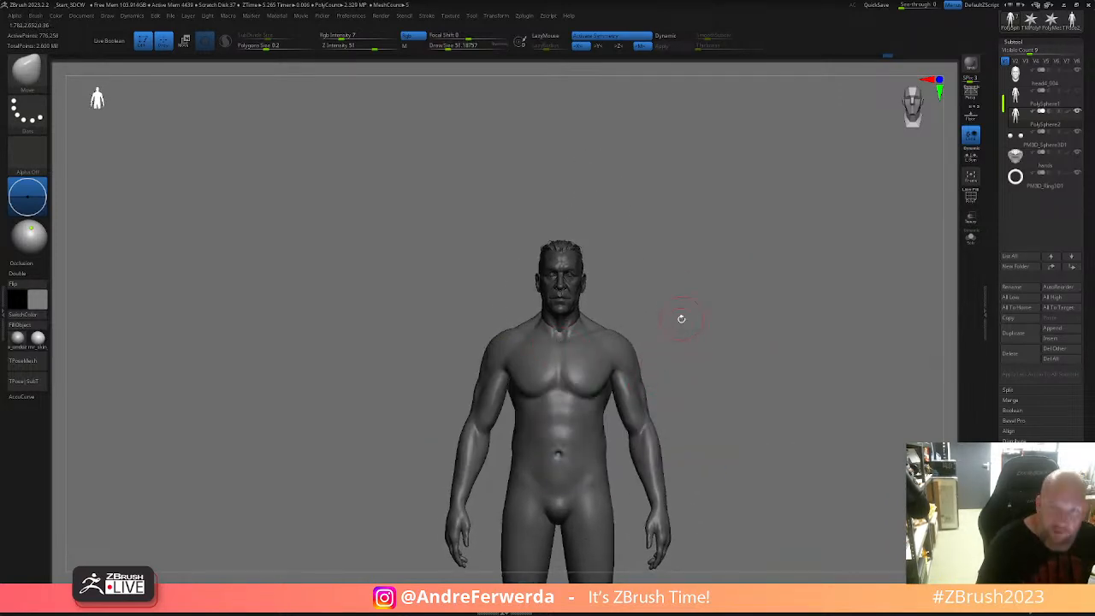
# - Define the muscle creases around the upper arms and elbows with DamStandard at Z Intensity 14 and a draw size of about 48, smoothing them
pyautogui.press('b')
pyautogui.press('d')
pyautogui.click(734, 244)
pyautogui.moveTo(796, 296)
pyautogui.mouseDown()
pyautogui.moveTo(736, 302)
pyautogui.moveTo(746, 363)
pyautogui.mouseUp()
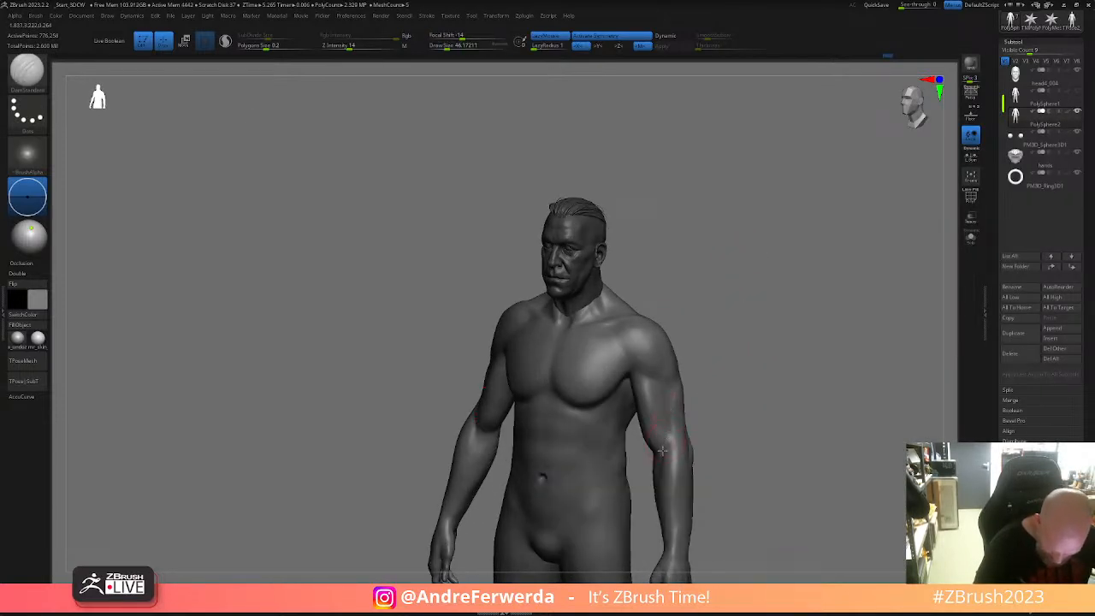
pyautogui.moveTo(689, 420); pyautogui.dragTo(722, 408)
pyautogui.moveTo(472, 438); pyautogui.dragTo(481, 448)
pyautogui.press('space')
pyautogui.moveTo(469, 457); pyautogui.dragTo(512, 454)
pyautogui.moveTo(478, 405); pyautogui.dragTo(494, 368)
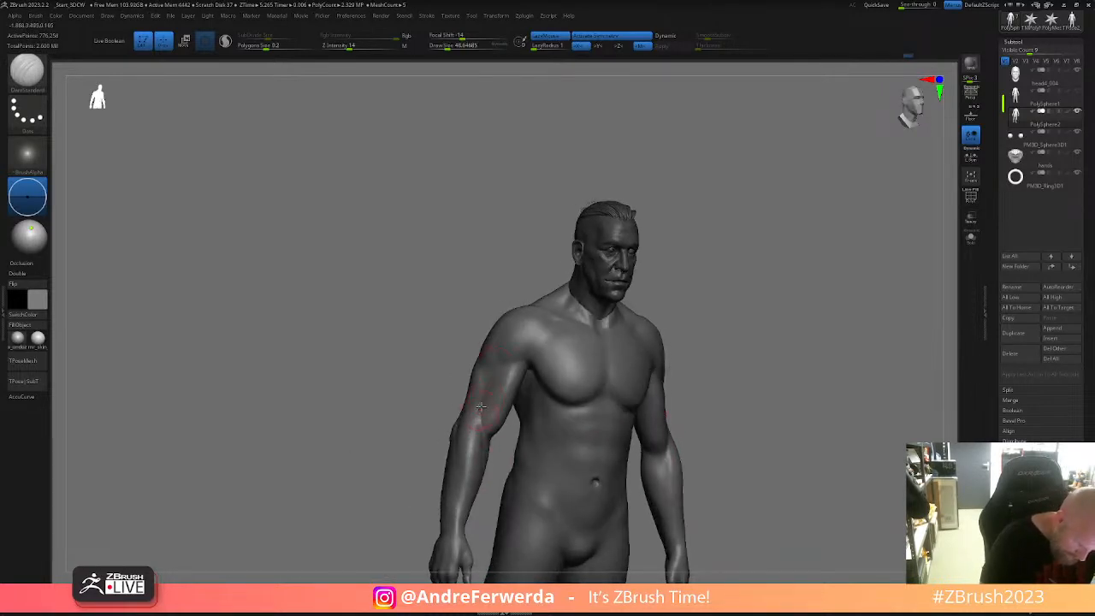
pyautogui.press('shift')
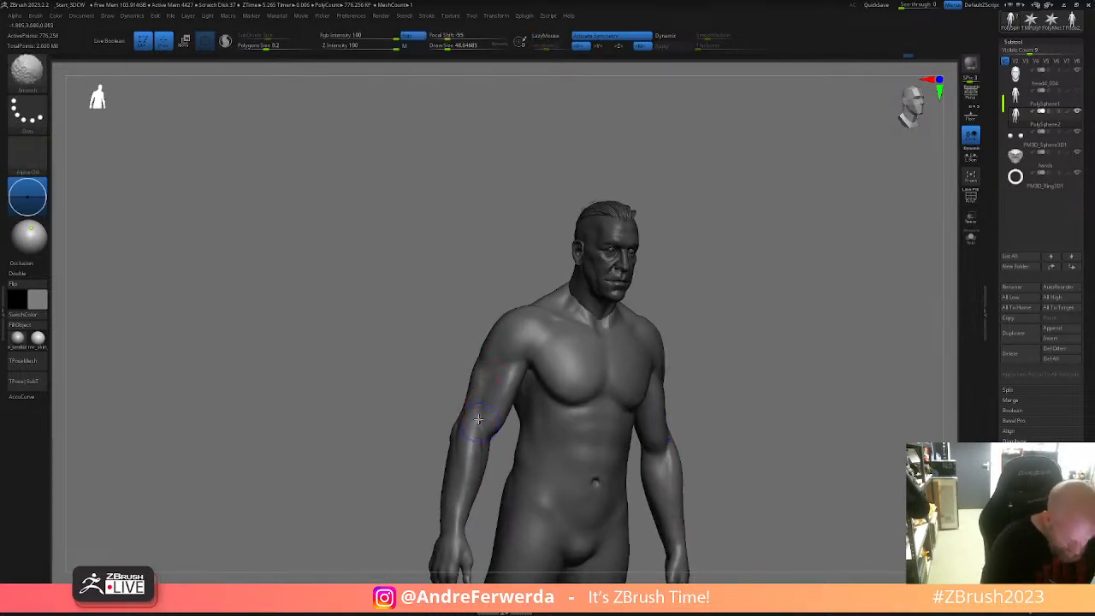
pyautogui.keyDown('shift'); pyautogui.moveTo(704, 342); pyautogui.dragTo(716, 305); pyautogui.keyUp('shift')
# - Mask off the arms from the mid upper arm down, make them a separate polygroup and hide them
pyautogui.moveTo(731, 363)
pyautogui.keyDown('alt'); pyautogui.mouseDown()
pyautogui.moveTo(692, 341)
pyautogui.moveTo(599, 326)
pyautogui.mouseUp(); pyautogui.keyUp('alt')
pyautogui.press('w')
pyautogui.click(590, 333)
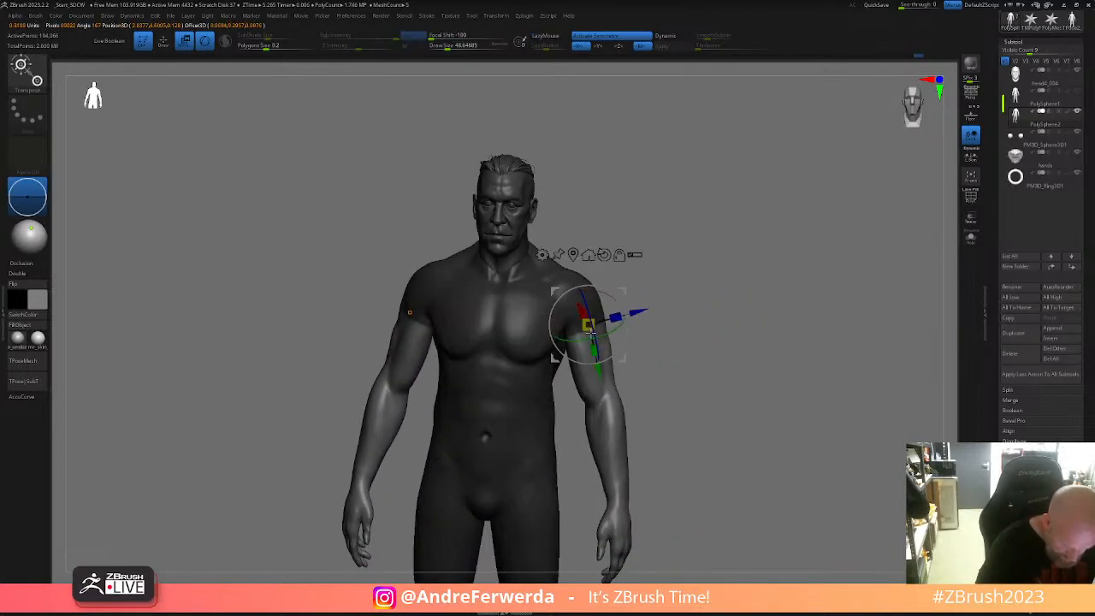
pyautogui.press('q')
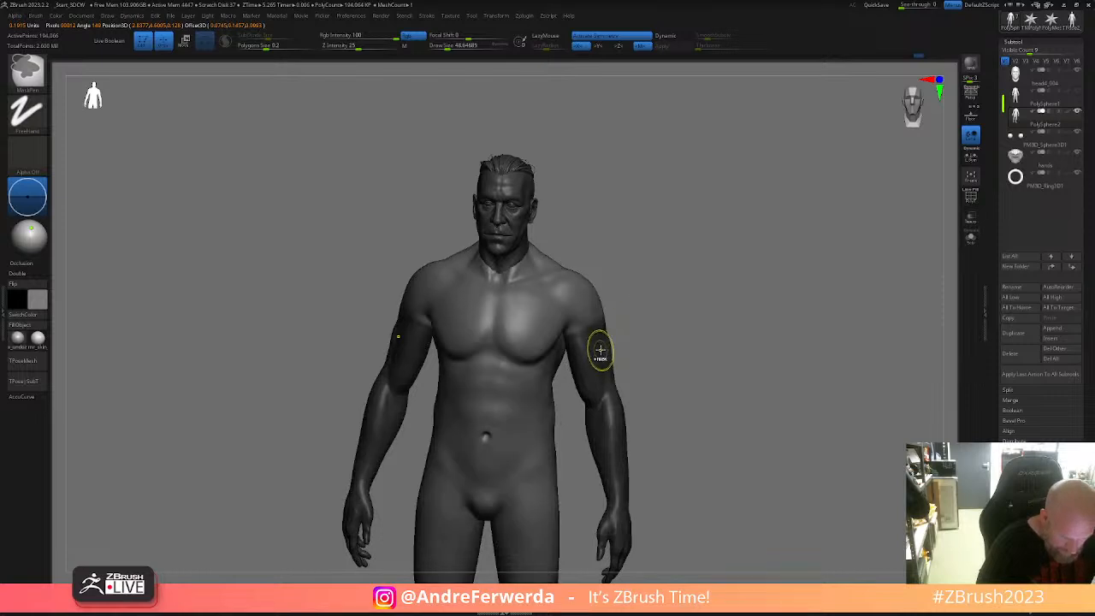
pyautogui.keyDown('ctrl'); pyautogui.click(629, 321); pyautogui.keyUp('ctrl')
pyautogui.keyDown('ctrl'); pyautogui.click(653, 306); pyautogui.keyUp('ctrl')
pyautogui.hotkey('ctrl', 'w')
pyautogui.keyDown('ctrl'); pyautogui.keyDown('shift'); pyautogui.click(604, 383); pyautogui.keyUp('shift'); pyautogui.keyUp('ctrl')
pyautogui.keyDown('ctrl'); pyautogui.keyDown('shift'); pyautogui.moveTo(672, 370); pyautogui.dragTo(717, 319); pyautogui.keyUp('shift'); pyautogui.keyUp('ctrl')
# - Mask the torso down to the upper thighs from the front with a topological Transpose mask
pyautogui.press('w')
pyautogui.keyDown('ctrl'); pyautogui.moveTo(534, 391); pyautogui.dragTo(521, 453); pyautogui.keyUp('ctrl')
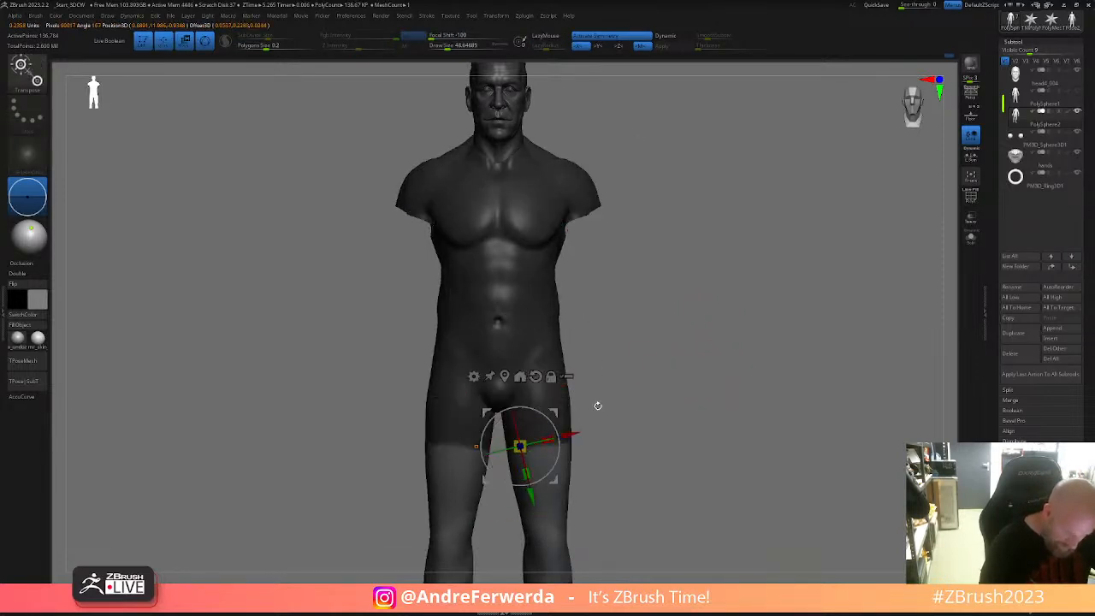
pyautogui.keyDown('ctrl'); pyautogui.click(557, 206); pyautogui.keyUp('ctrl')
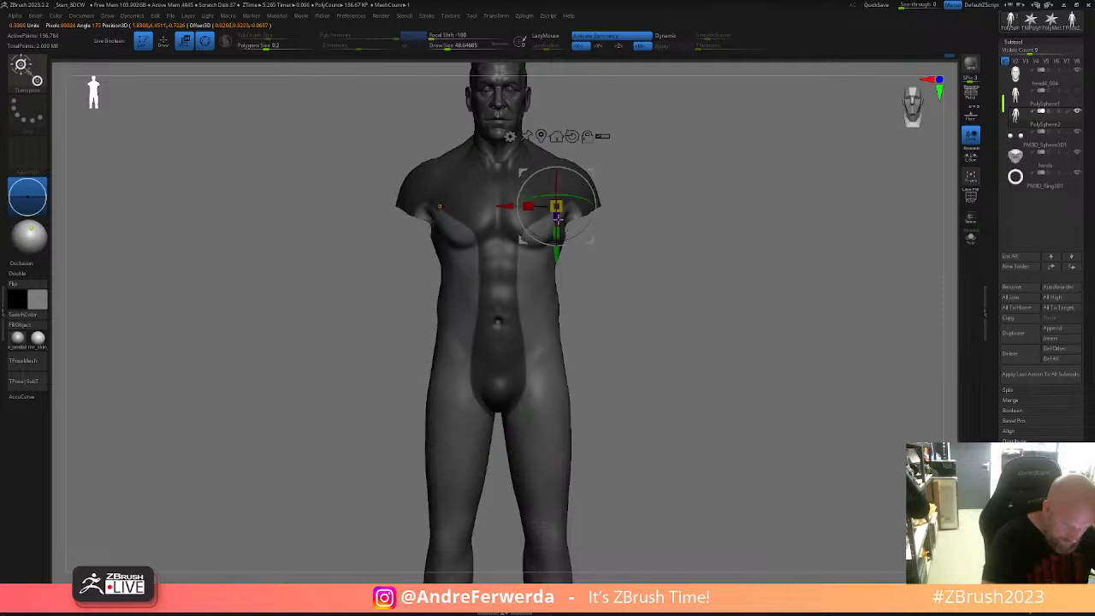
pyautogui.keyDown('ctrl'); pyautogui.click(532, 403); pyautogui.keyUp('ctrl')
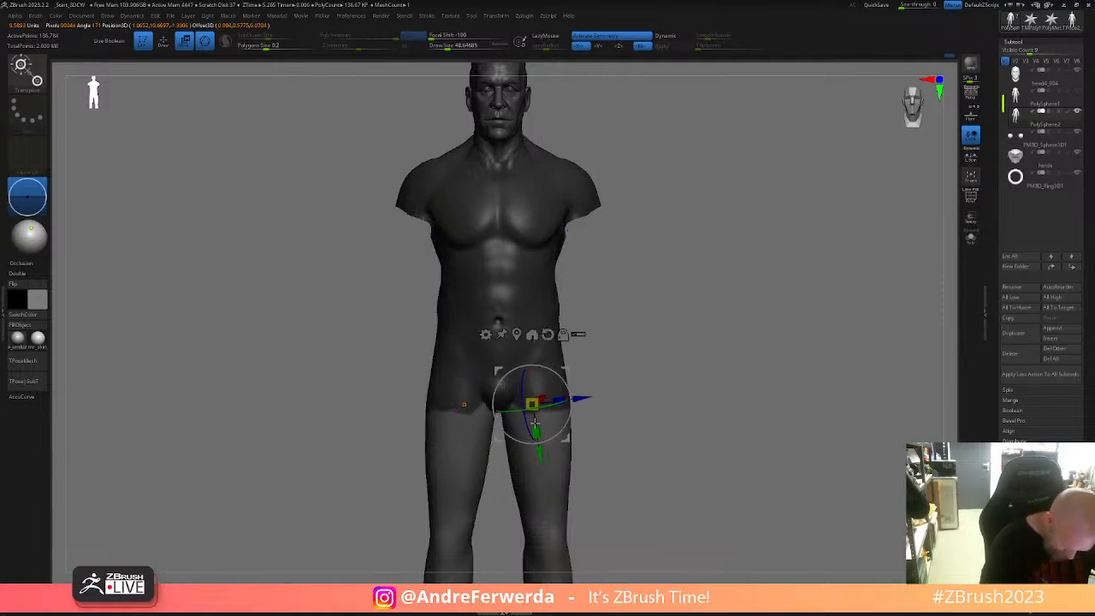
pyautogui.keyDown('ctrl'); pyautogui.moveTo(540, 424); pyautogui.dragTo(536, 429); pyautogui.keyUp('ctrl')
# - Redo the topological mask from behind so that its edge runs below the buttocks, leaving the legs unmasked
pyautogui.press('q')
pyautogui.moveTo(625, 438)
pyautogui.keyDown('alt'); pyautogui.mouseDown()
pyautogui.moveTo(636, 399)
pyautogui.moveTo(593, 407)
pyautogui.moveTo(629, 402)
pyautogui.moveTo(653, 379)
pyautogui.moveTo(657, 352)
pyautogui.mouseUp(); pyautogui.keyUp('alt')
pyautogui.press('w')
pyautogui.keyDown('ctrl'); pyautogui.click(593, 368); pyautogui.keyUp('ctrl')
pyautogui.keyDown('ctrl'); pyautogui.moveTo(593, 368); pyautogui.dragTo(596, 375); pyautogui.keyUp('ctrl')
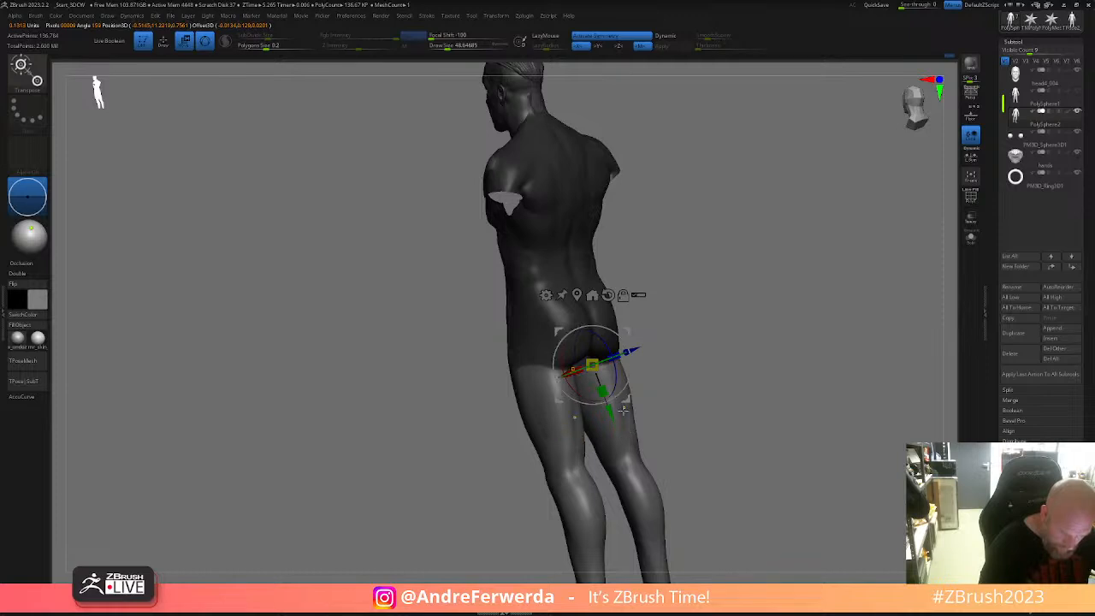
pyautogui.keyDown('ctrl'); pyautogui.moveTo(529, 382); pyautogui.dragTo(540, 432); pyautogui.keyUp('ctrl')
pyautogui.press('q')
pyautogui.moveTo(490, 480)
pyautogui.keyDown('shift'); pyautogui.mouseDown()
pyautogui.moveTo(563, 465)
pyautogui.moveTo(604, 411)
pyautogui.mouseUp(); pyautogui.keyUp('shift')
# - Clean up the mask edge along the groin and beneath the buttocks with MaskPen
pyautogui.press('ctrl')
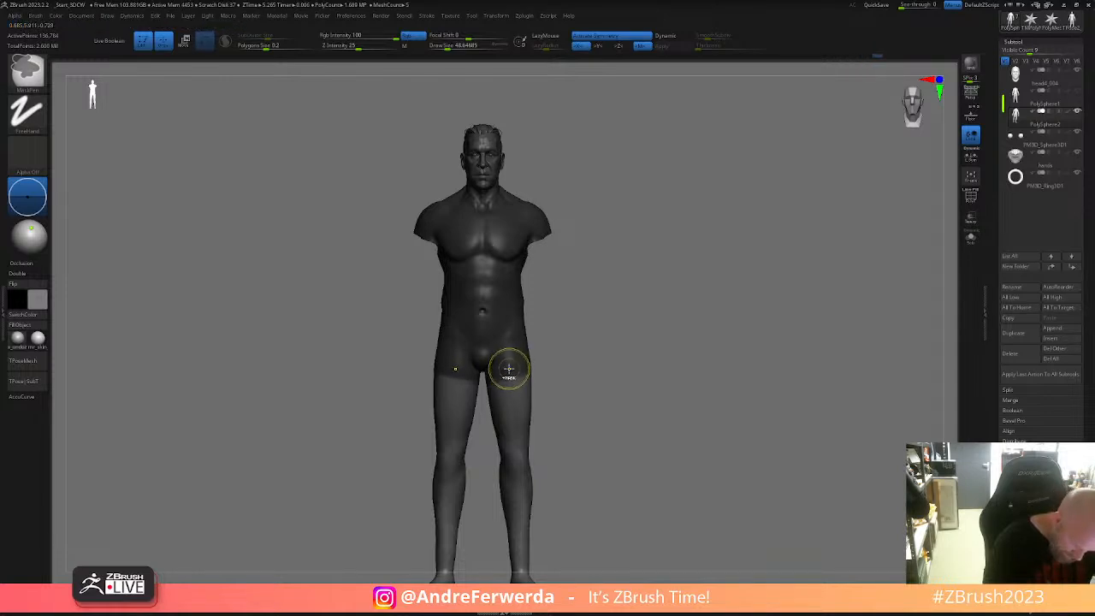
pyautogui.press('ctrl')
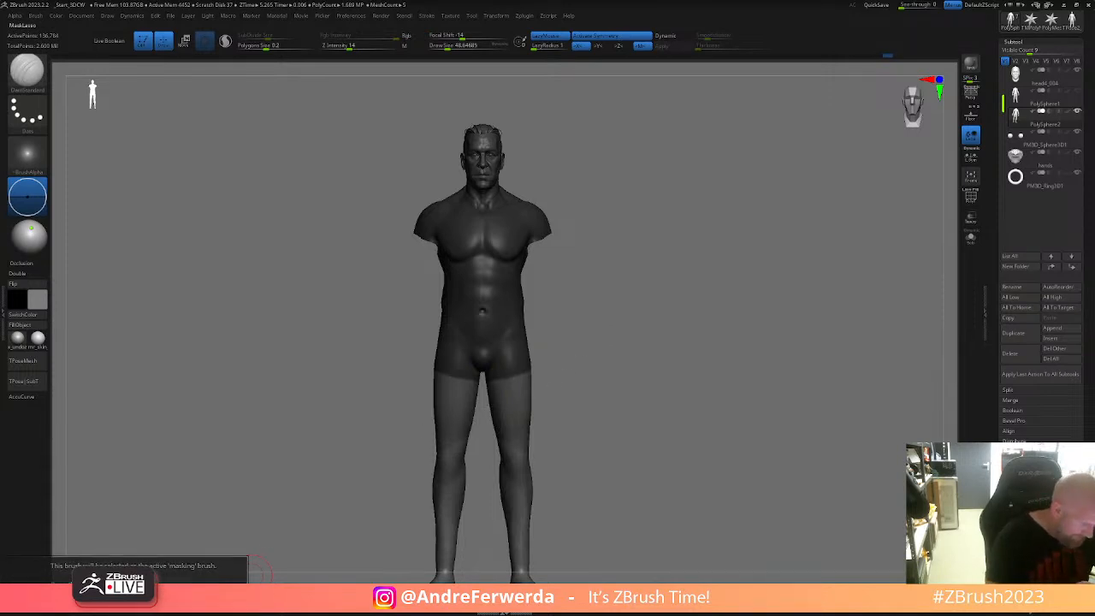
pyautogui.press('ctrl')
pyautogui.moveTo(501, 365)
pyautogui.keyDown('ctrl'); pyautogui.keyDown('shift'); pyautogui.mouseDown()
pyautogui.moveTo(559, 351)
pyautogui.moveTo(505, 376)
pyautogui.mouseUp(); pyautogui.keyUp('shift'); pyautogui.keyUp('ctrl')
pyautogui.press('ctrl')
pyautogui.moveTo(637, 348); pyautogui.dragTo(622, 345)
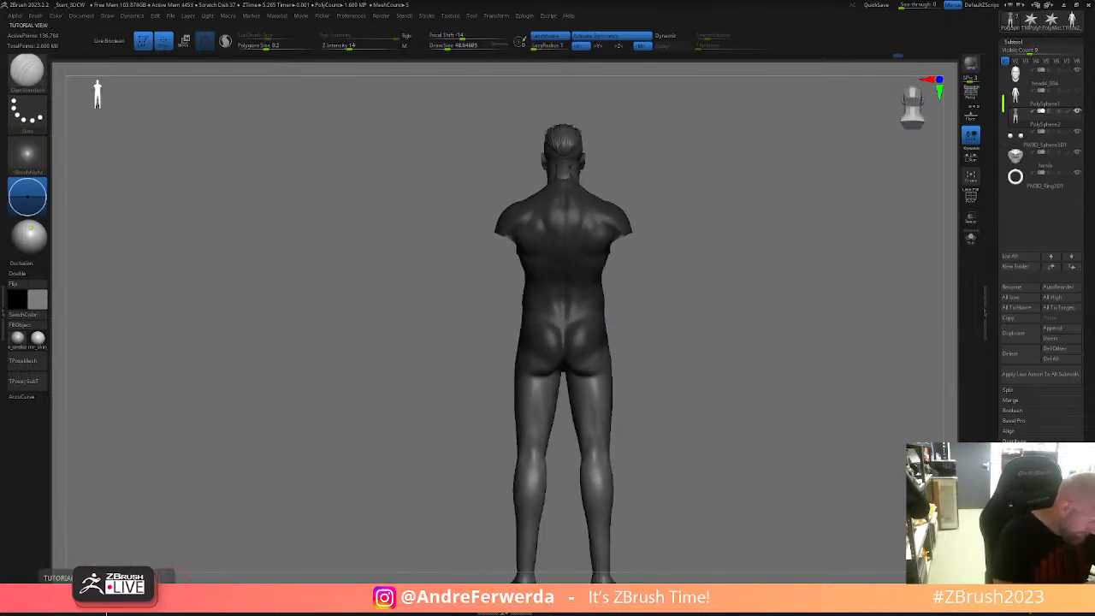
pyautogui.keyDown('ctrl'); pyautogui.click(581, 362); pyautogui.keyUp('ctrl')
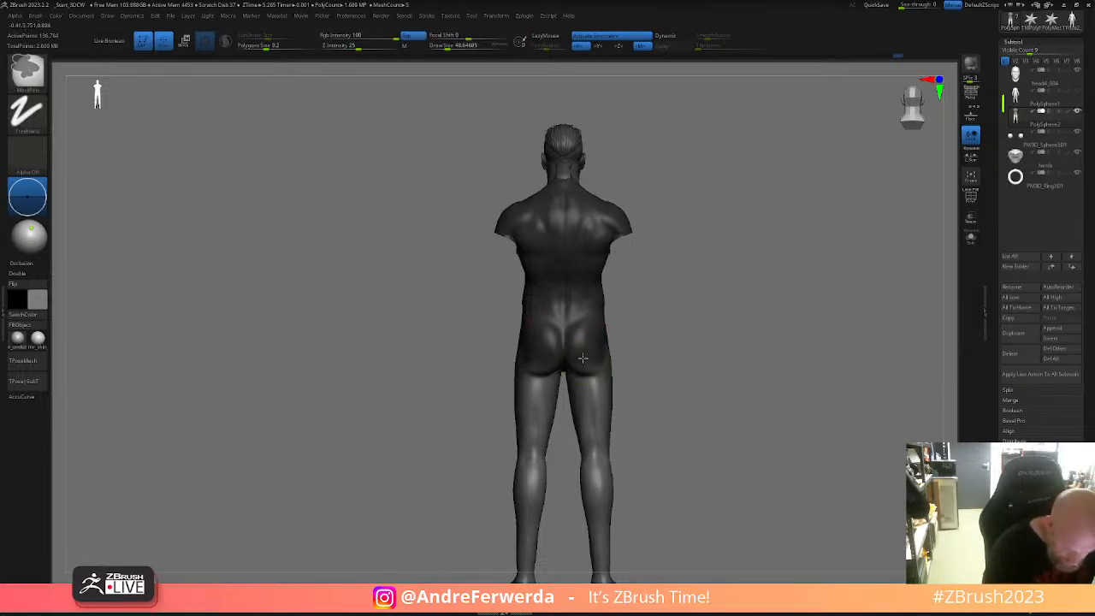
pyautogui.keyDown('ctrl'); pyautogui.moveTo(590, 361); pyautogui.dragTo(611, 353); pyautogui.keyUp('ctrl')
pyautogui.moveTo(651, 339)
pyautogui.mouseDown()
pyautogui.moveTo(604, 347)
pyautogui.moveTo(623, 344)
pyautogui.moveTo(615, 339)
pyautogui.mouseUp()
pyautogui.moveTo(724, 302); pyautogui.dragTo(674, 345)
# - Make the legs a separate polygroup from the mask, reveal the whole body and turn on PolyFrame
pyautogui.keyDown('ctrl'); pyautogui.click(711, 330); pyautogui.keyUp('ctrl')
pyautogui.hotkey('ctrl', 'w')
pyautogui.keyDown('ctrl'); pyautogui.keyDown('shift'); pyautogui.click(760, 332); pyautogui.keyUp('shift'); pyautogui.keyUp('ctrl')
pyautogui.hotkey('shift', 'f')
pyautogui.keyDown('shift'); pyautogui.moveTo(814, 357); pyautogui.dragTo(776, 377); pyautogui.keyUp('shift')
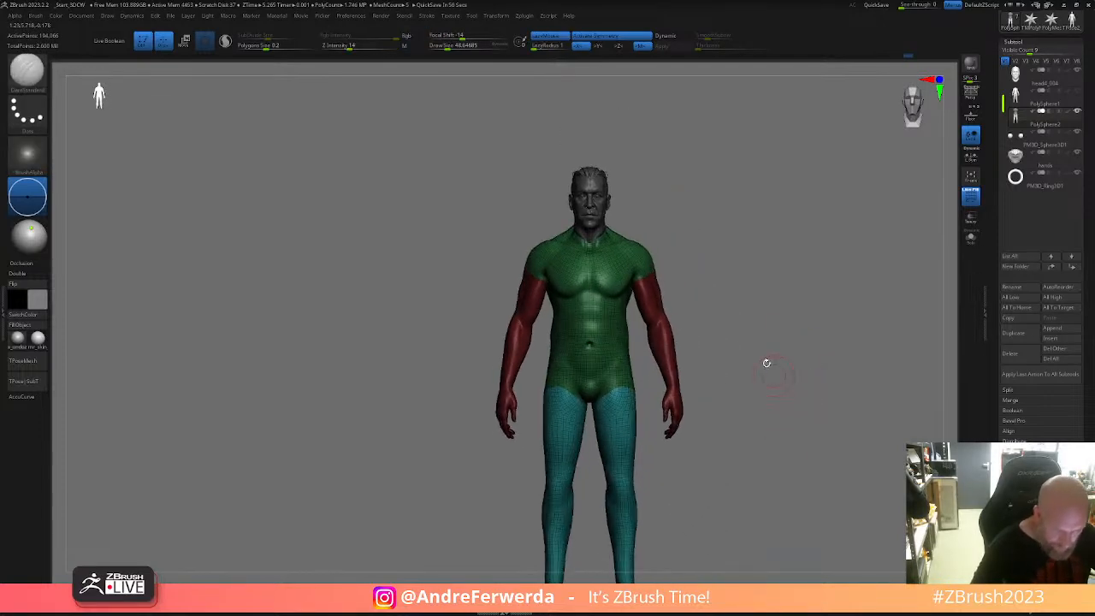
# - Check the arm polygroup by toggling its visibility, restore the full body and turn off PolyFrame
pyautogui.keyDown('ctrl'); pyautogui.keyDown('shift'); pyautogui.click(670, 359); pyautogui.keyUp('shift'); pyautogui.keyUp('ctrl')
pyautogui.keyDown('ctrl'); pyautogui.keyDown('shift'); pyautogui.click(725, 338); pyautogui.keyUp('shift'); pyautogui.keyUp('ctrl')
pyautogui.moveTo(724, 342)
pyautogui.mouseDown()
pyautogui.moveTo(787, 391)
pyautogui.moveTo(851, 411)
pyautogui.moveTo(820, 389)
pyautogui.mouseUp()
pyautogui.hotkey('shift', 'f')
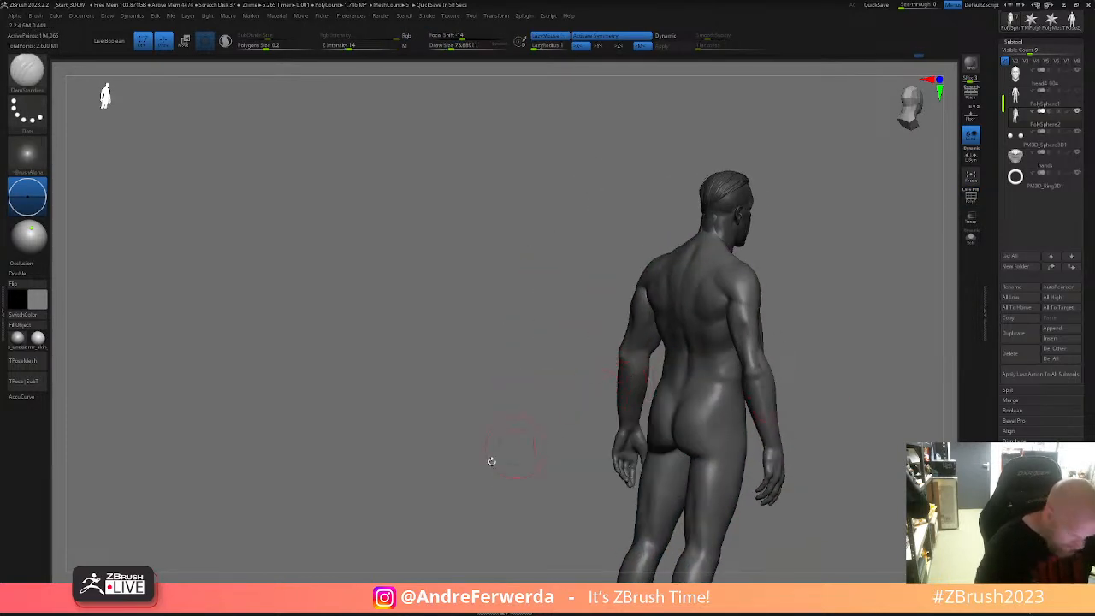
# - Adjust the back of the shoulders and upper arms with Move at Z Intensity 51 and a draw size of about 62
pyautogui.press('b')
pyautogui.press('m')
pyautogui.press('v')
pyautogui.moveTo(403, 459); pyautogui.dragTo(364, 456)
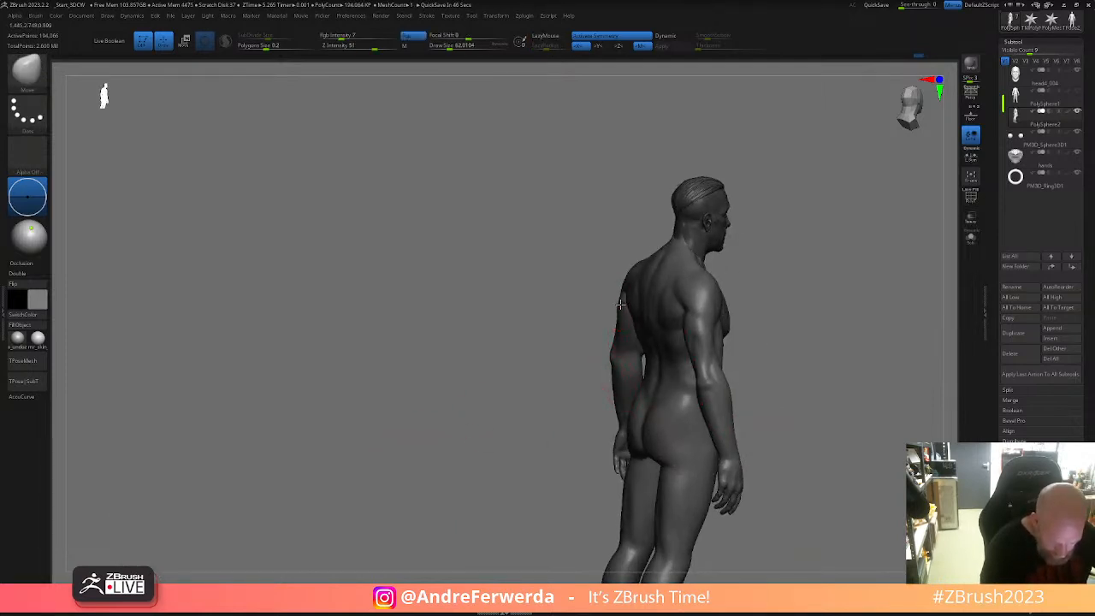
pyautogui.keyDown('shift'); pyautogui.moveTo(558, 375); pyautogui.dragTo(597, 386); pyautogui.keyUp('shift')
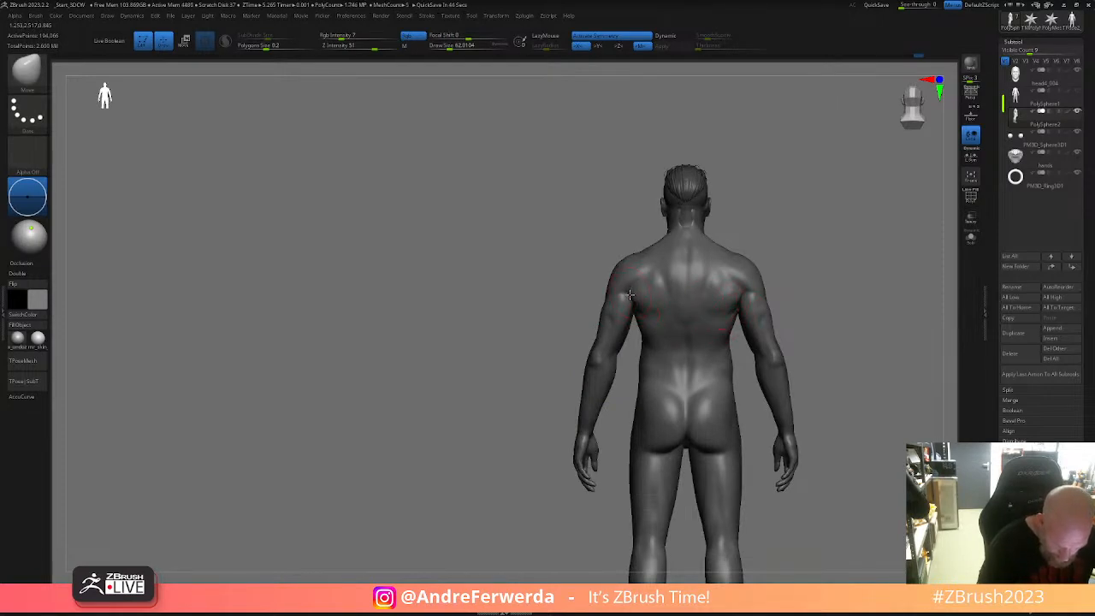
# - Adjust the shoulder line and the sides of the waist from the front with the Move brush
pyautogui.moveTo(548, 356); pyautogui.dragTo(721, 307)
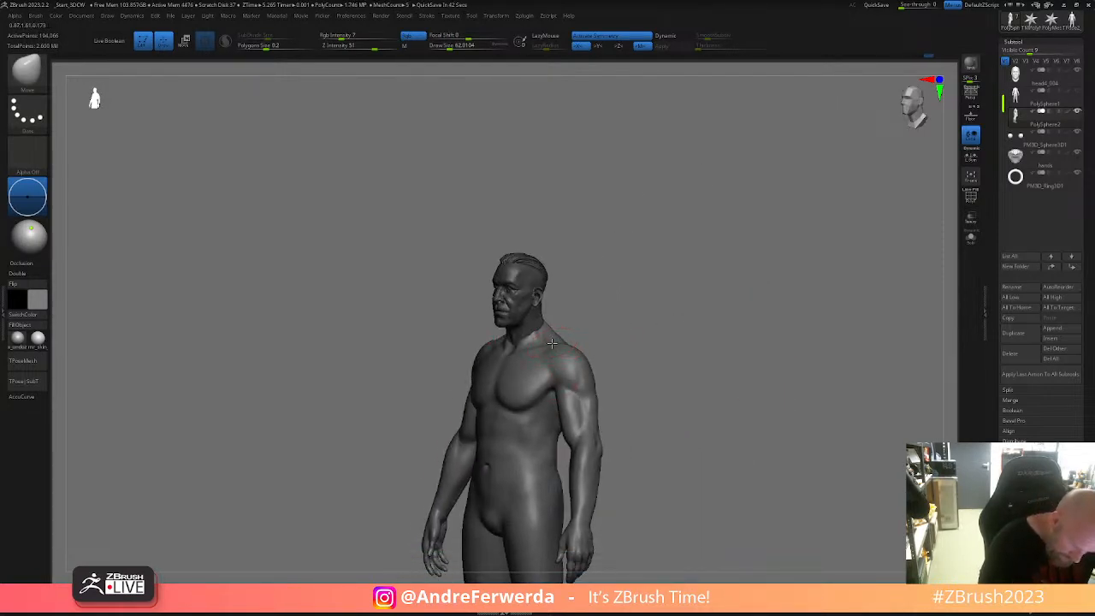
pyautogui.moveTo(611, 351); pyautogui.dragTo(654, 442)
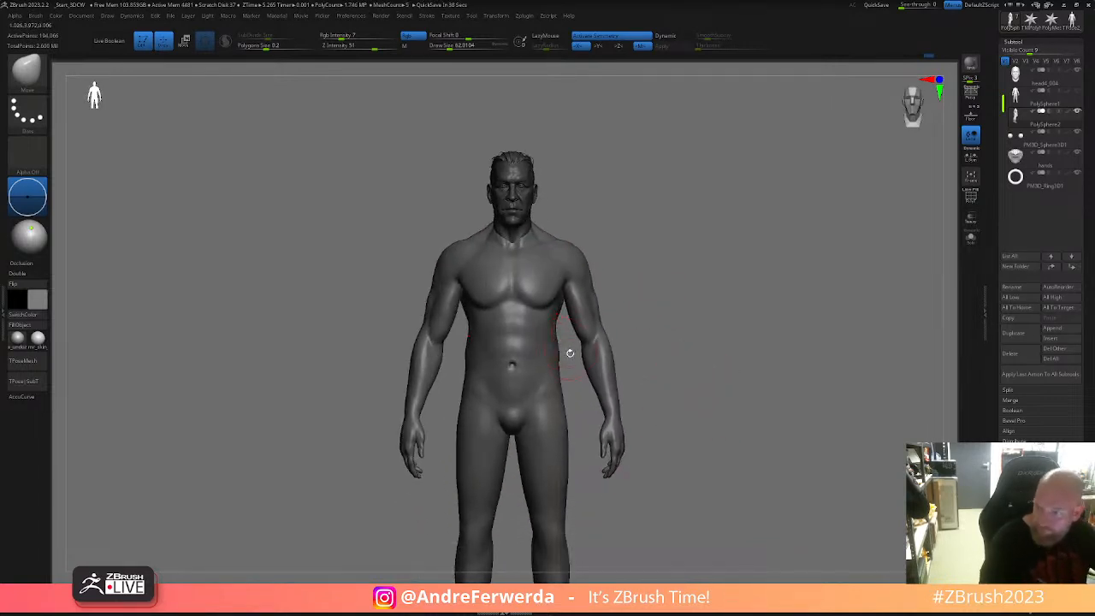
pyautogui.moveTo(561, 304); pyautogui.dragTo(558, 341)
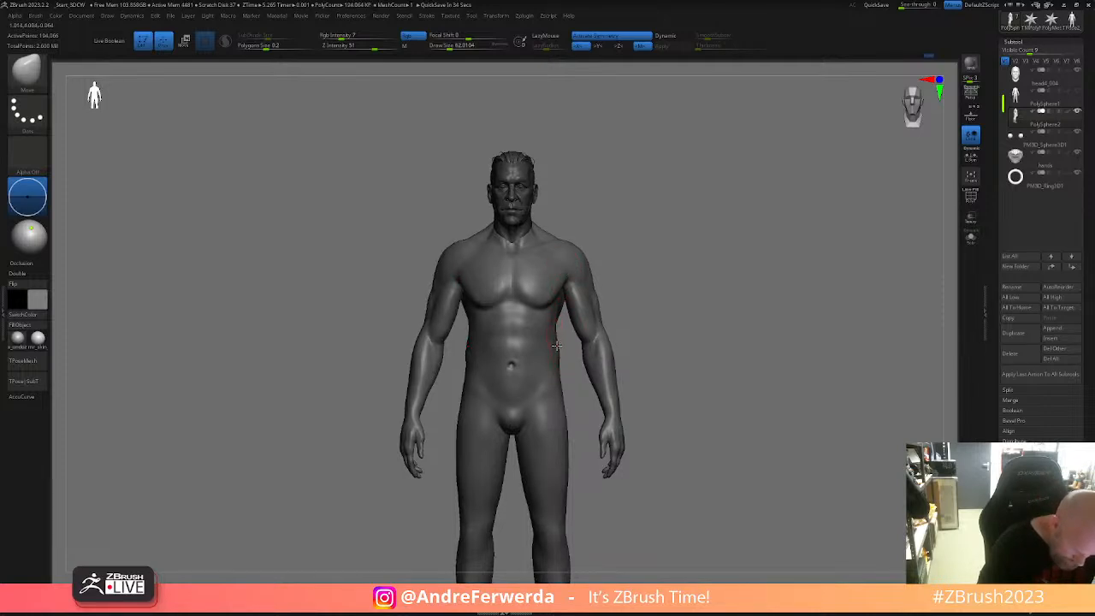
# - Build up the upper abdomen with ClayBuildup at Z Intensity 20 and a draw size of about 62
pyautogui.press('space')
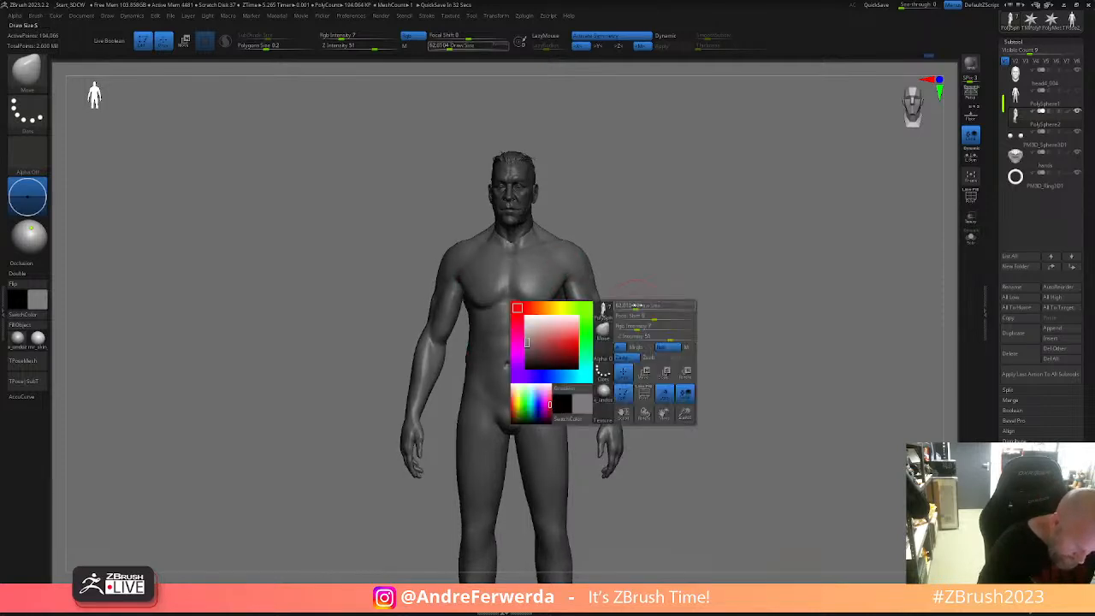
pyautogui.press('b')
pyautogui.press('c')
pyautogui.press('b')
pyautogui.press('space')
pyautogui.moveTo(693, 227); pyautogui.dragTo(728, 257)
pyautogui.press('space')
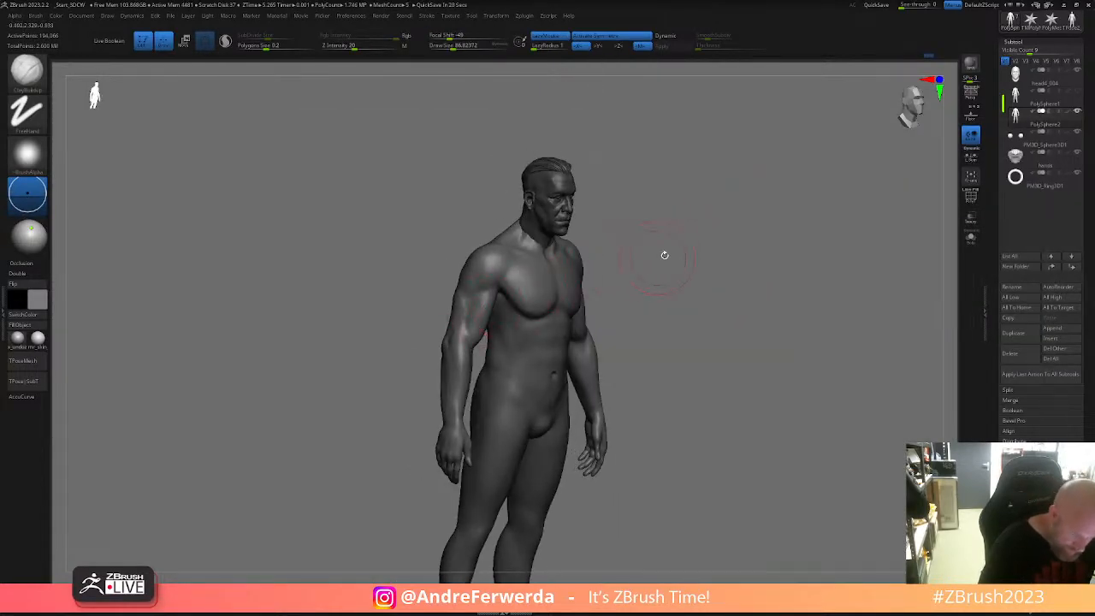
pyautogui.moveTo(657, 258); pyautogui.dragTo(592, 267)
pyautogui.press('space')
pyautogui.moveTo(553, 394); pyautogui.dragTo(546, 394)
pyautogui.moveTo(675, 328); pyautogui.dragTo(678, 328)
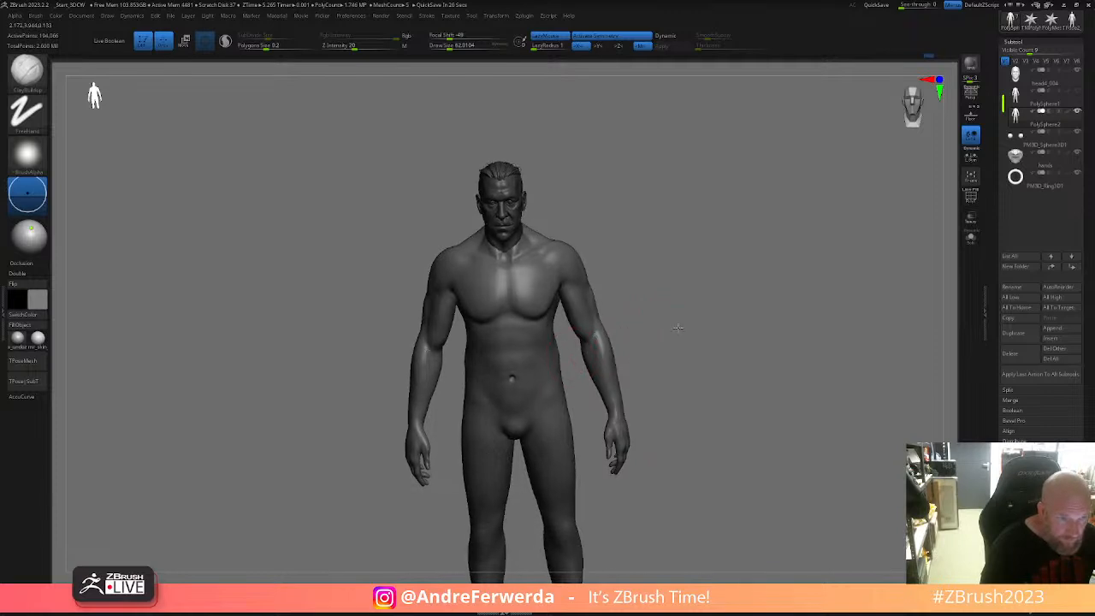
pyautogui.moveTo(557, 347); pyautogui.dragTo(623, 330, button='right')
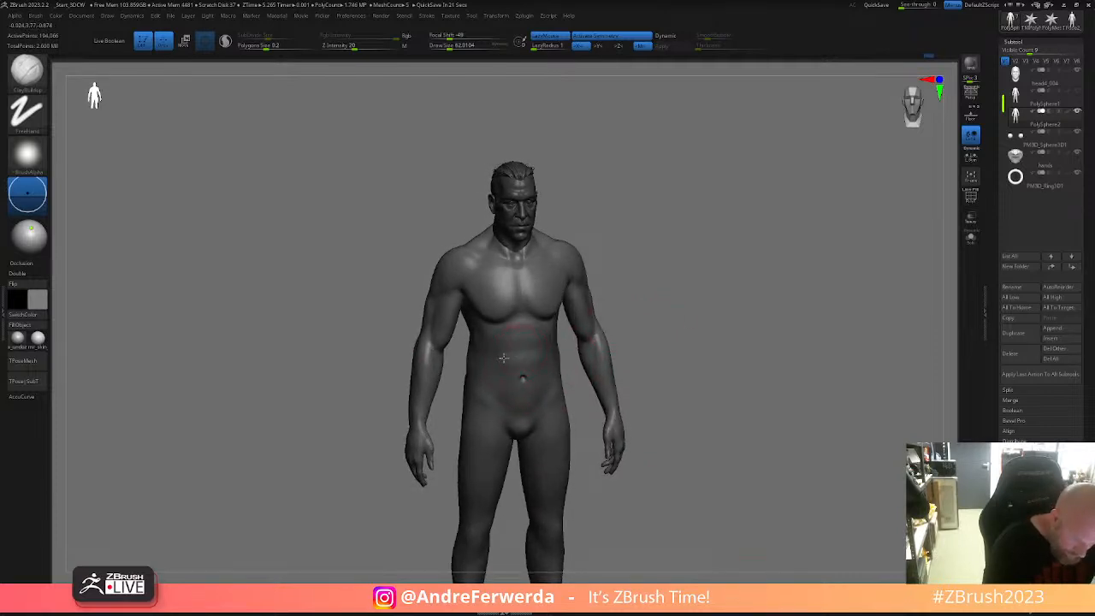
pyautogui.moveTo(495, 357); pyautogui.dragTo(520, 349)
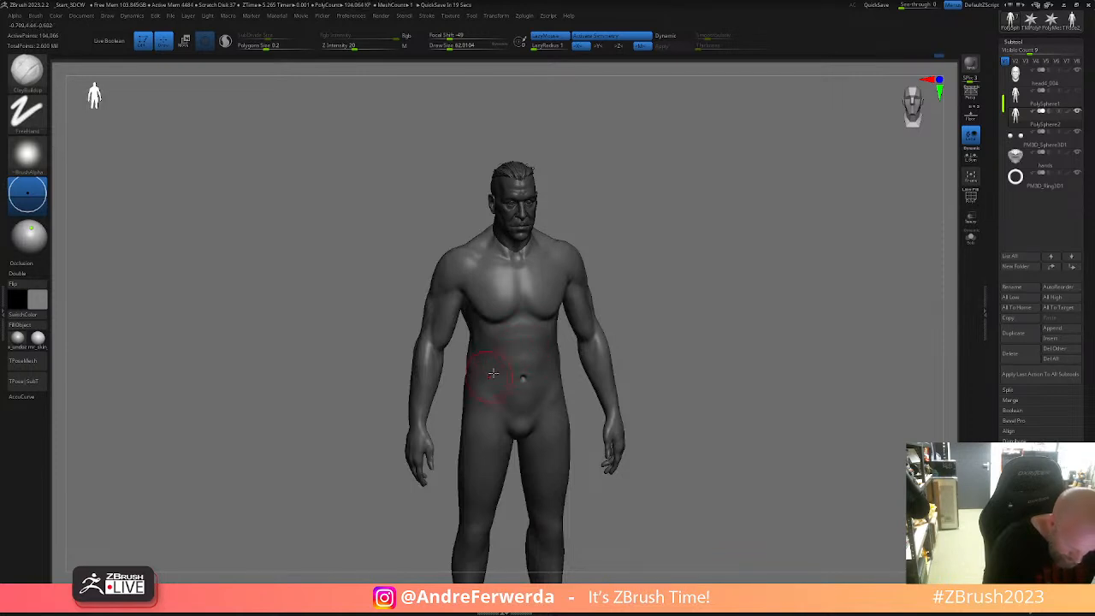
# - Smooth the abdomen around and above the navel from both three-quarter sides
pyautogui.moveTo(606, 323); pyautogui.dragTo(515, 371, button='right')
pyautogui.moveTo(520, 367); pyautogui.dragTo(525, 368)
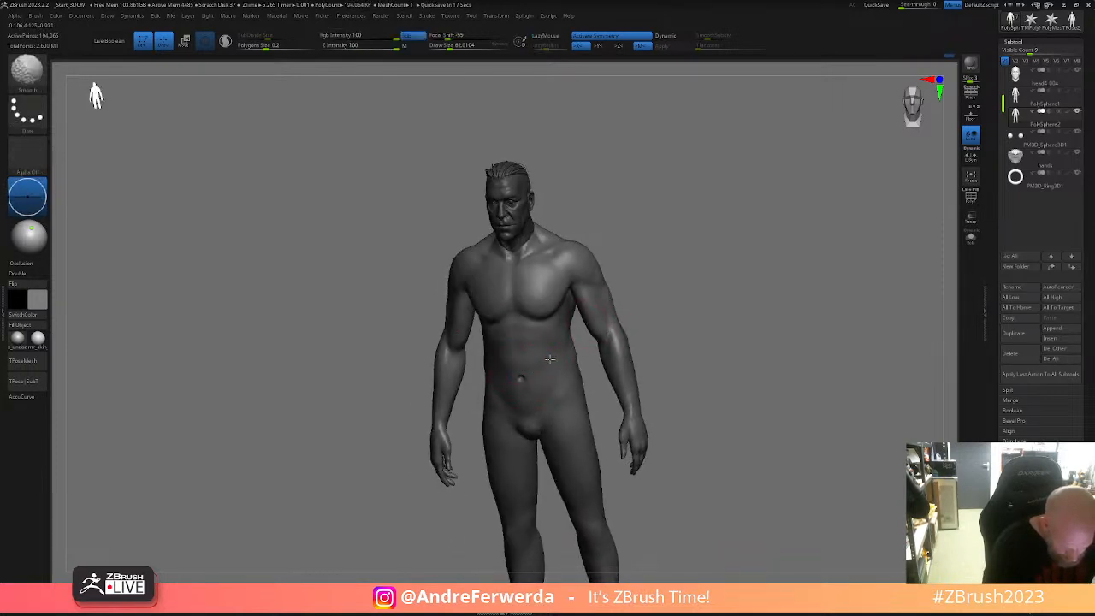
pyautogui.moveTo(590, 321); pyautogui.dragTo(674, 308, button='right')
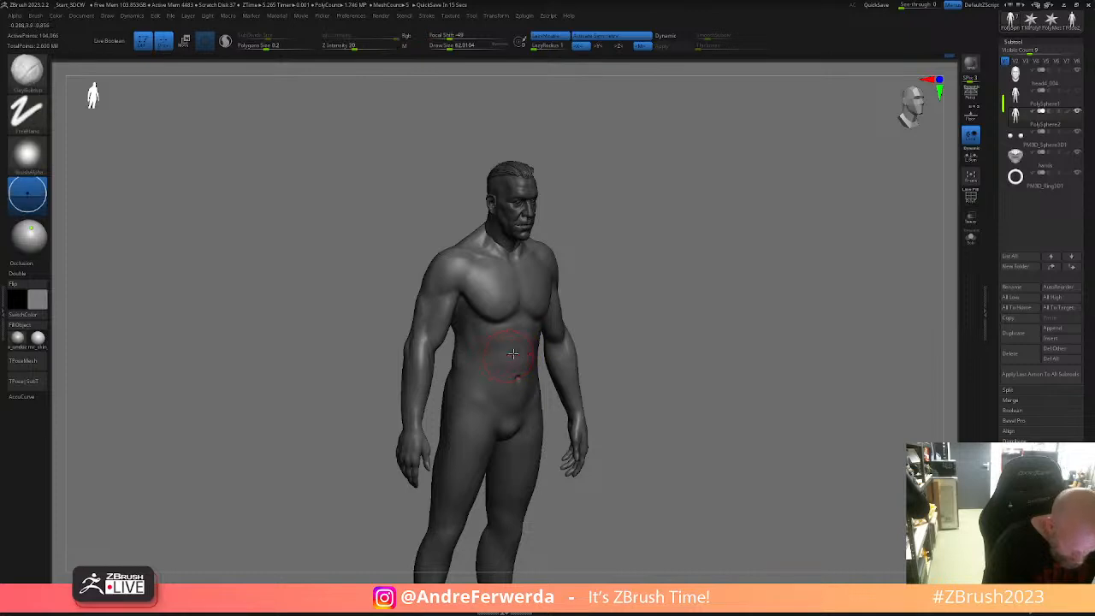
pyautogui.keyDown('shift'); pyautogui.moveTo(510, 357); pyautogui.dragTo(517, 352); pyautogui.keyUp('shift')
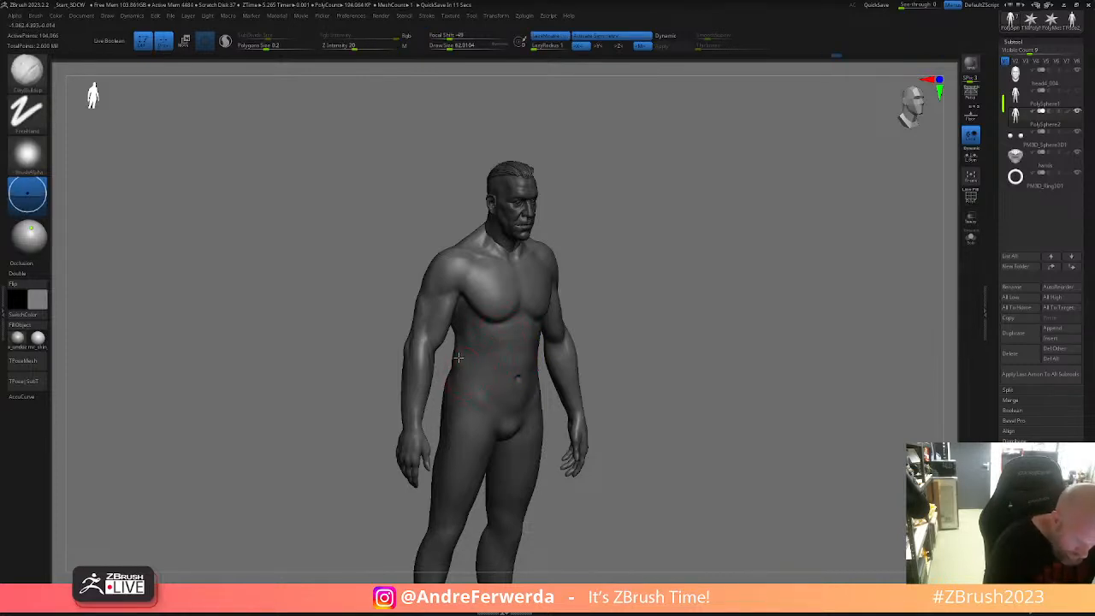
# - Smooth the side of the waist and lower back from behind
pyautogui.moveTo(469, 374); pyautogui.dragTo(598, 310, button='right')
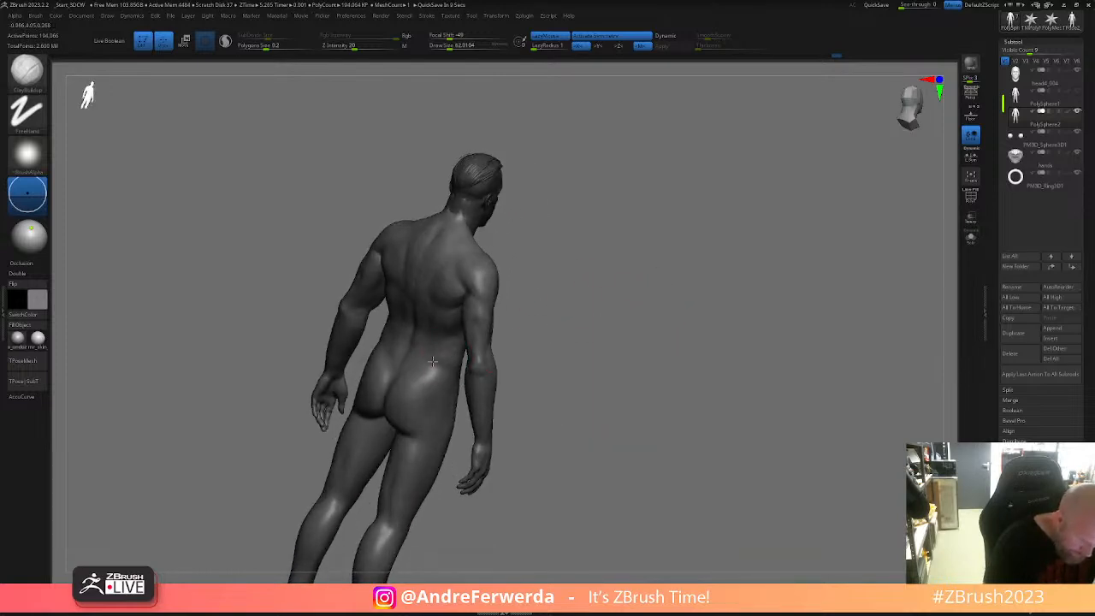
pyautogui.moveTo(528, 308); pyautogui.dragTo(609, 286, button='right')
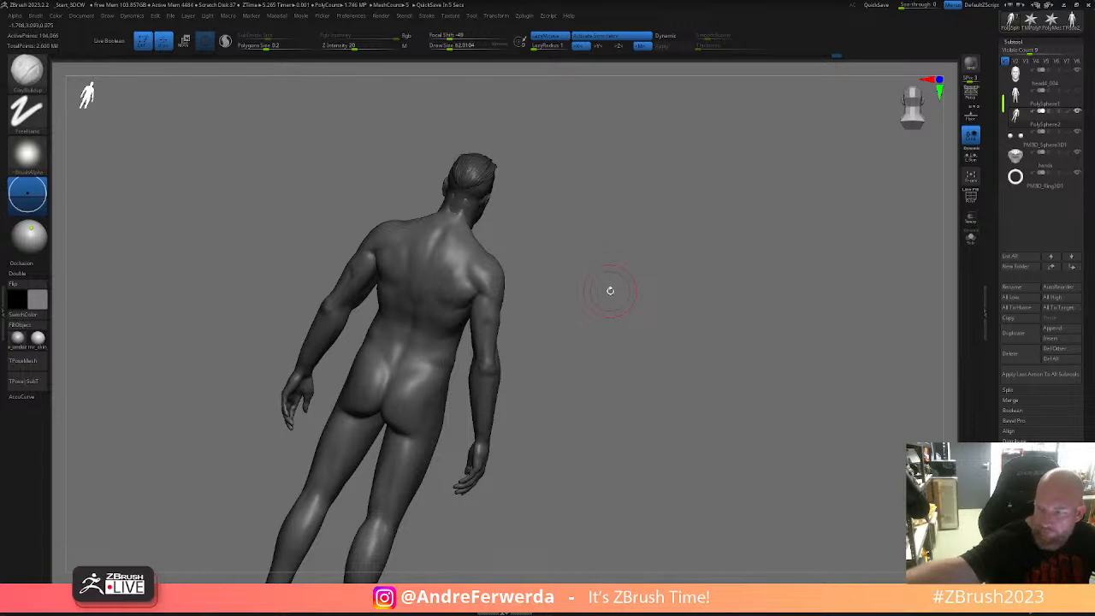
pyautogui.keyDown('shift'); pyautogui.moveTo(678, 392); pyautogui.dragTo(690, 394); pyautogui.keyUp('shift')
pyautogui.moveTo(474, 357)
pyautogui.keyDown('shift'); pyautogui.mouseDown()
pyautogui.moveTo(466, 367)
pyautogui.moveTo(487, 351)
pyautogui.mouseUp(); pyautogui.keyUp('shift')
pyautogui.keyDown('alt'); pyautogui.moveTo(608, 269); pyautogui.dragTo(619, 332); pyautogui.keyUp('alt')
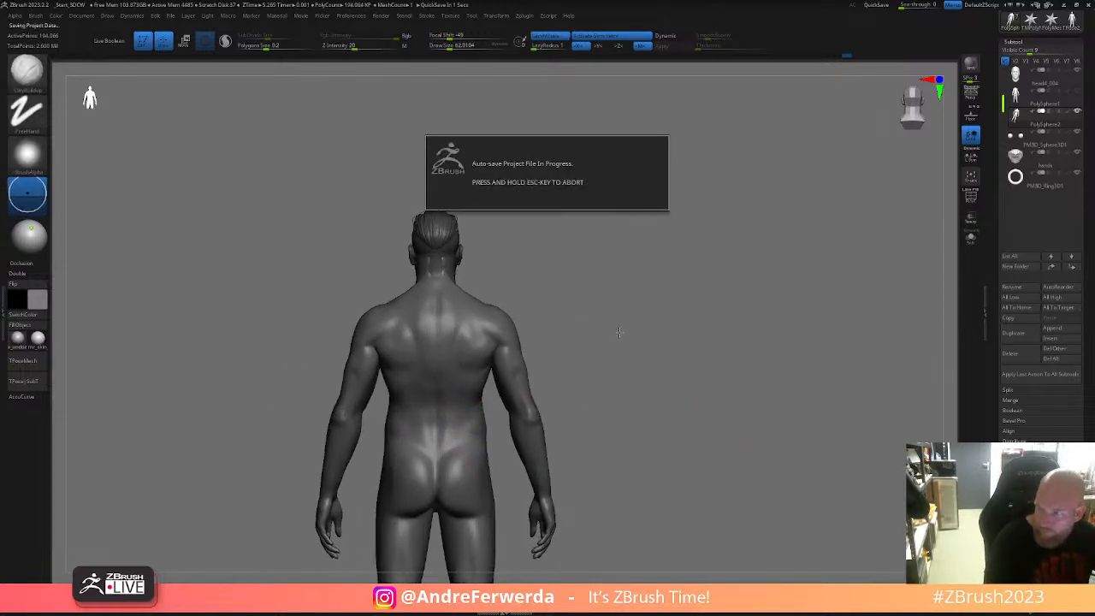
pyautogui.moveTo(543, 362)
pyautogui.mouseDown(button='right')
pyautogui.moveTo(504, 359)
pyautogui.moveTo(574, 341)
pyautogui.moveTo(545, 353)
pyautogui.moveTo(558, 347)
pyautogui.mouseUp(button='right')
# - Carve the back of the upper arm near the armpit with DamStandard at Z Intensity 14 and a draw size of about 41
pyautogui.press('b')
pyautogui.press('d')
pyautogui.click(611, 263)
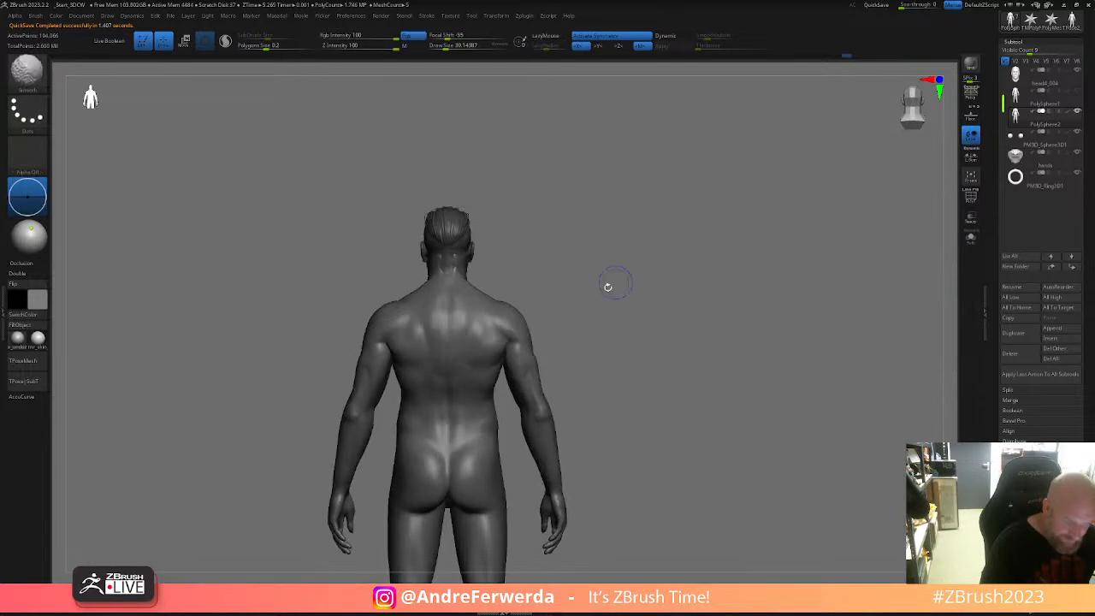
pyautogui.press('s')
pyautogui.moveTo(525, 364); pyautogui.dragTo(531, 370)
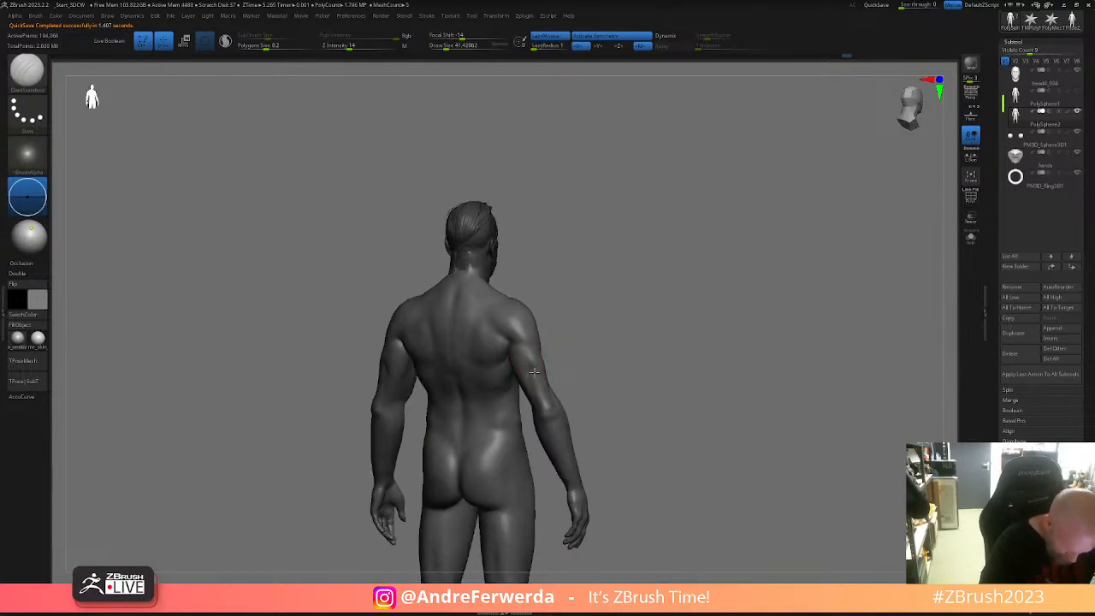
# - Try building up the back of the upper arm with ClayBuildup at a draw size of about 44, and undo the stroke
pyautogui.press('b')
pyautogui.press('s')
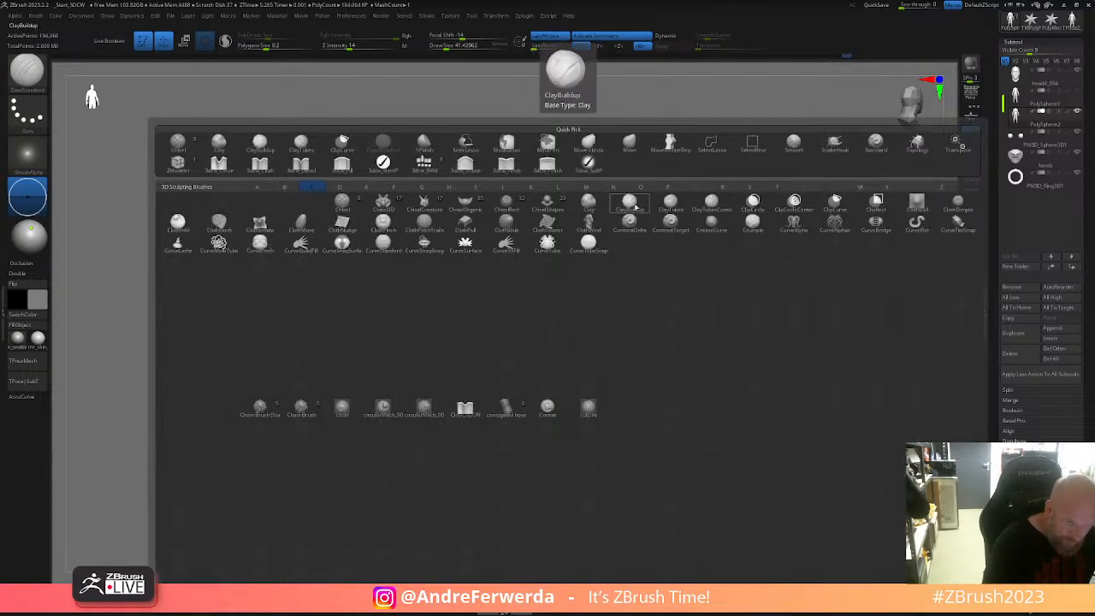
pyautogui.press('m')
pyautogui.press('shift')
pyautogui.press('space')
pyautogui.moveTo(527, 358)
pyautogui.mouseDown()
pyautogui.moveTo(576, 327)
pyautogui.moveTo(555, 336)
pyautogui.mouseUp()
pyautogui.hotkey('ctrl', 'z')
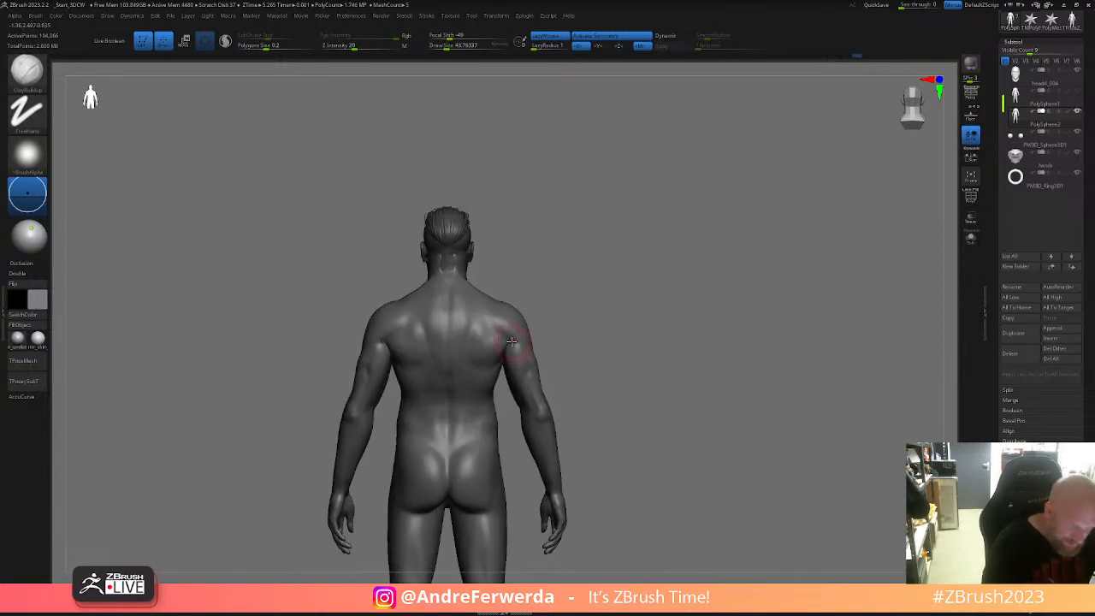
# - Fill the creases behind the shoulders and upper arms with the 3dcw_Fill brush at Z Intensity 10 and a draw size of about 51
pyautogui.keyDown('alt'); pyautogui.moveTo(594, 337); pyautogui.dragTo(623, 348, button='right'); pyautogui.keyUp('alt')
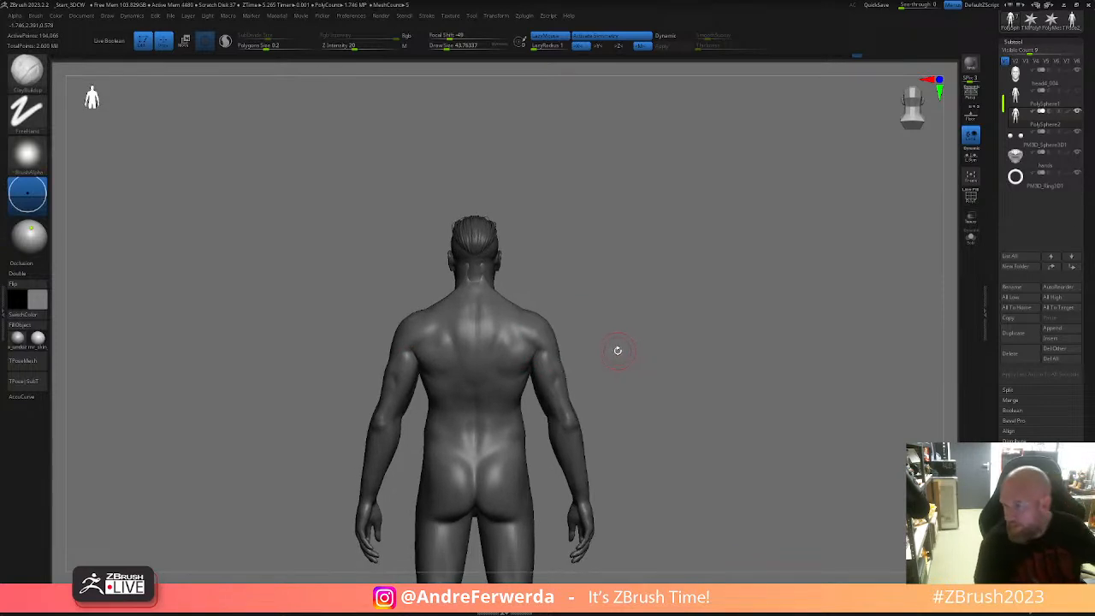
pyautogui.press('space')
pyautogui.moveTo(540, 377); pyautogui.dragTo(546, 377)
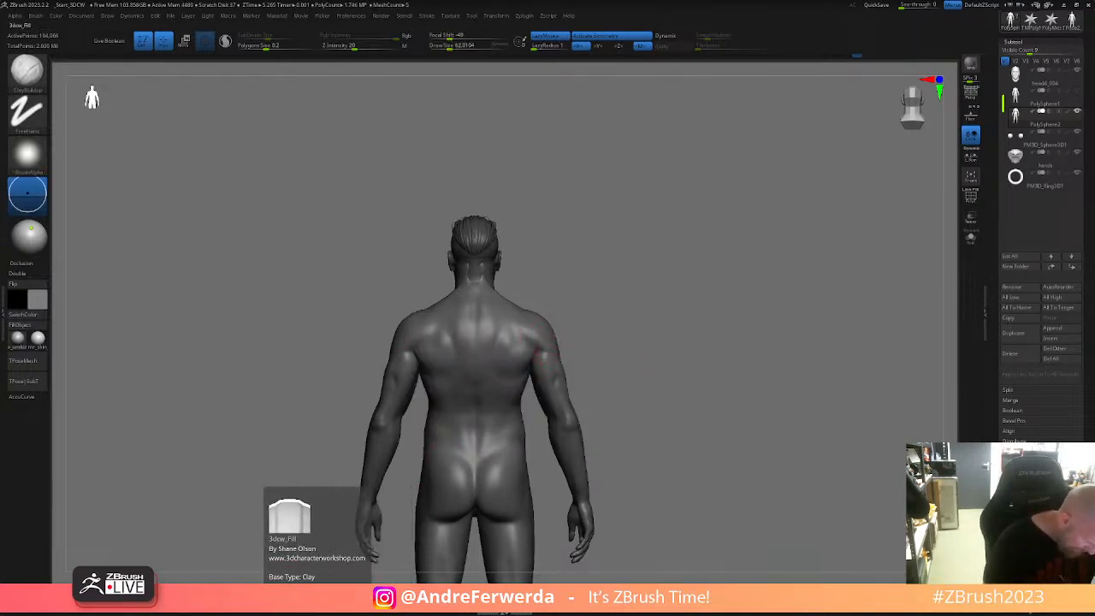
pyautogui.click(330, 596)
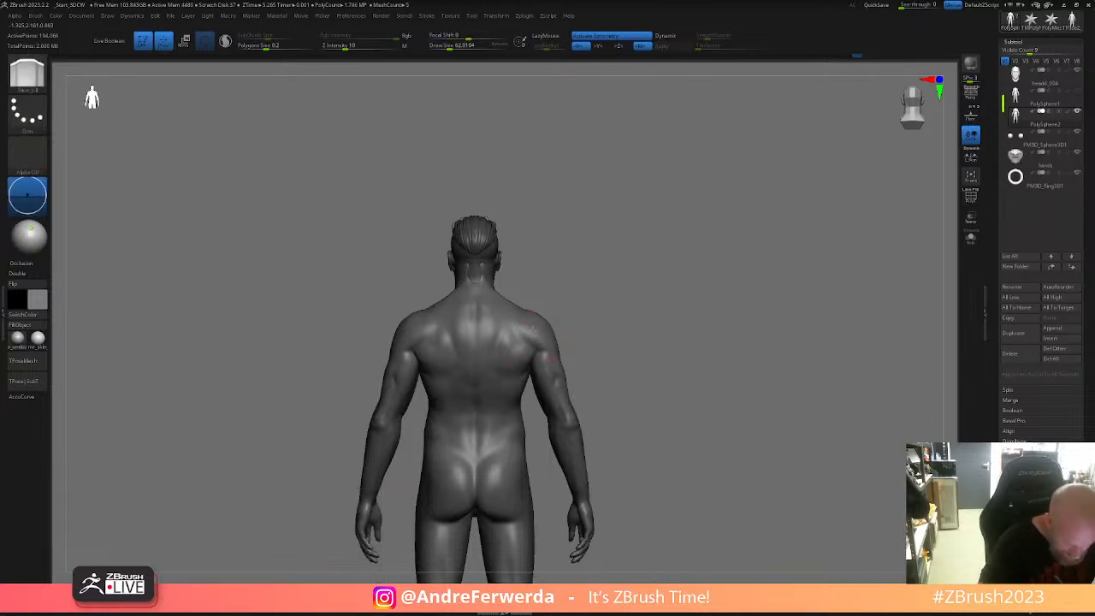
pyautogui.moveTo(556, 293); pyautogui.dragTo(529, 339)
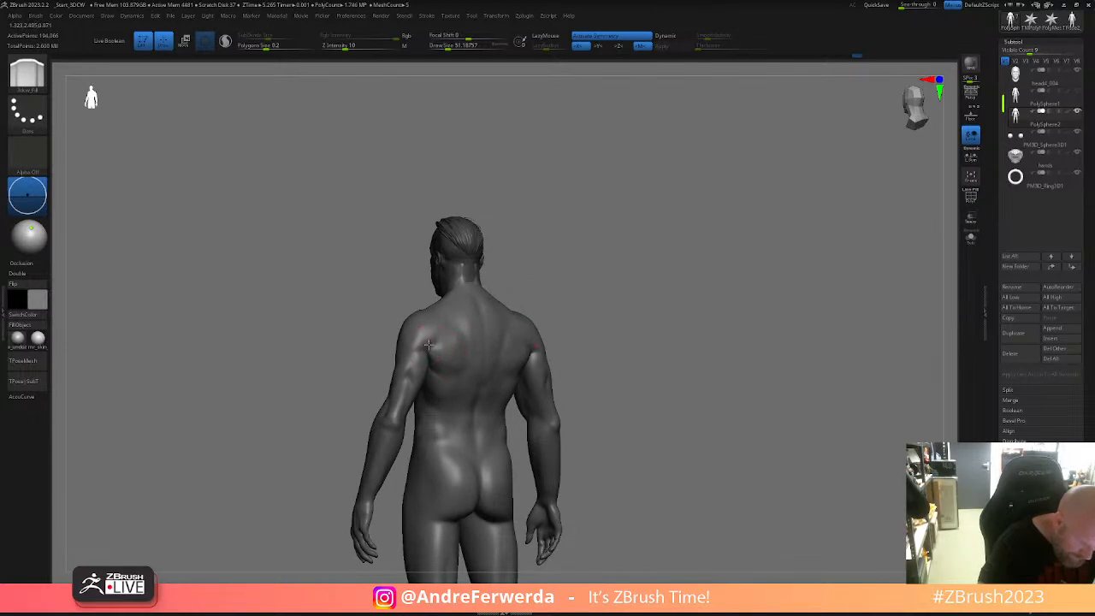
pyautogui.moveTo(533, 269); pyautogui.dragTo(553, 293)
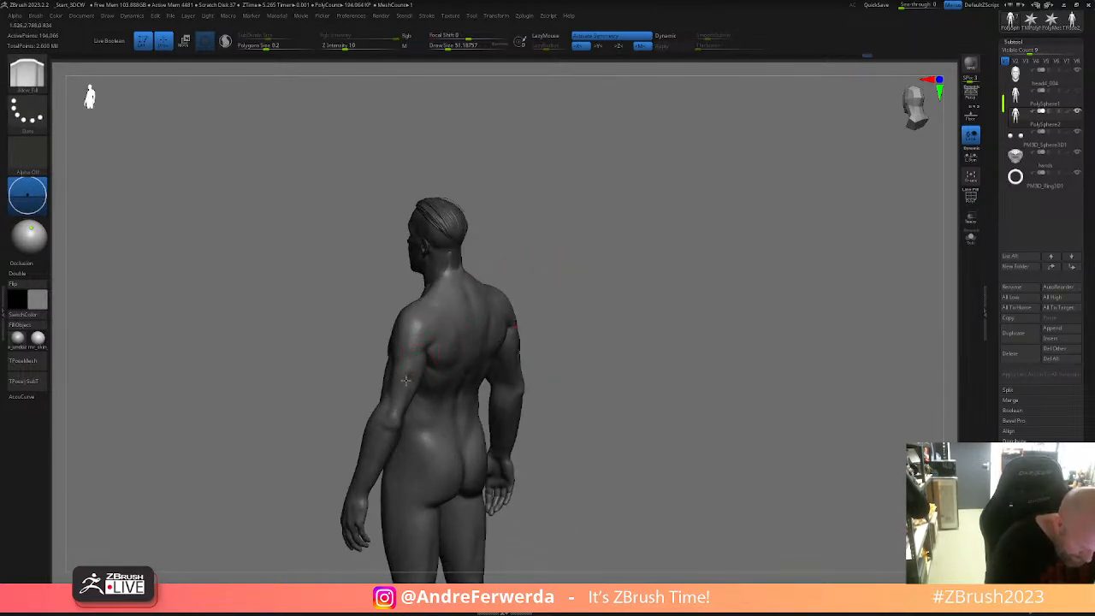
pyautogui.moveTo(598, 323); pyautogui.dragTo(578, 311)
pyautogui.moveTo(499, 313)
pyautogui.keyDown('shift'); pyautogui.mouseDown()
pyautogui.moveTo(496, 299)
pyautogui.moveTo(495, 318)
pyautogui.mouseUp(); pyautogui.keyUp('shift')
# - View the whole figure from the front and try the red AL_06 MatCap material
pyautogui.moveTo(601, 322)
pyautogui.keyDown('alt'); pyautogui.mouseDown()
pyautogui.moveTo(601, 282)
pyautogui.moveTo(635, 275)
pyautogui.moveTo(665, 314)
pyautogui.moveTo(696, 322)
pyautogui.moveTo(682, 313)
pyautogui.mouseUp(); pyautogui.keyUp('alt')
pyautogui.click(37, 339)
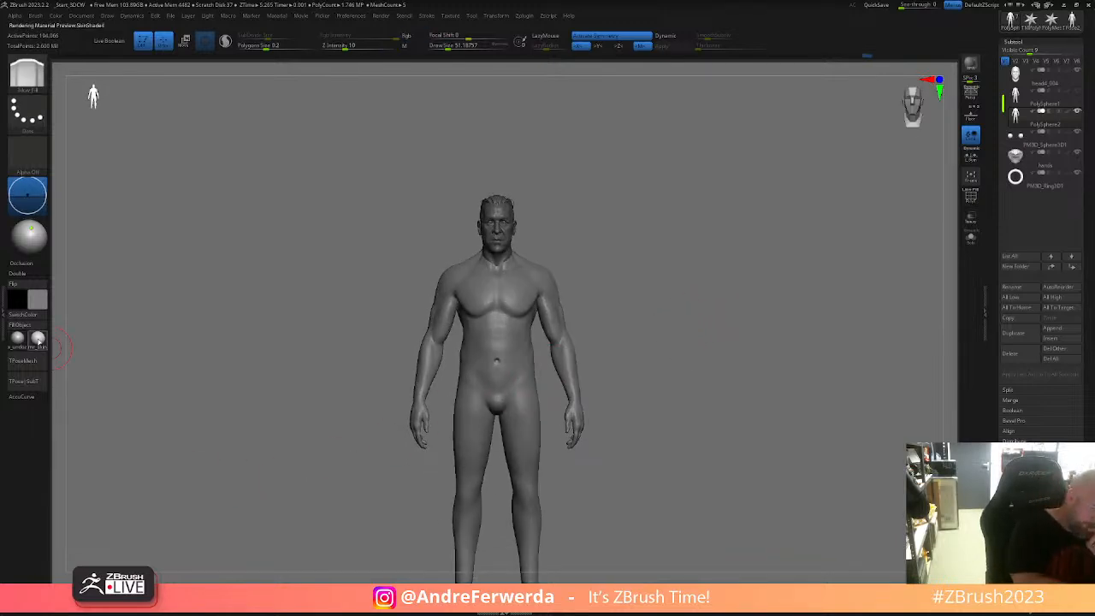
pyautogui.click(37, 339)
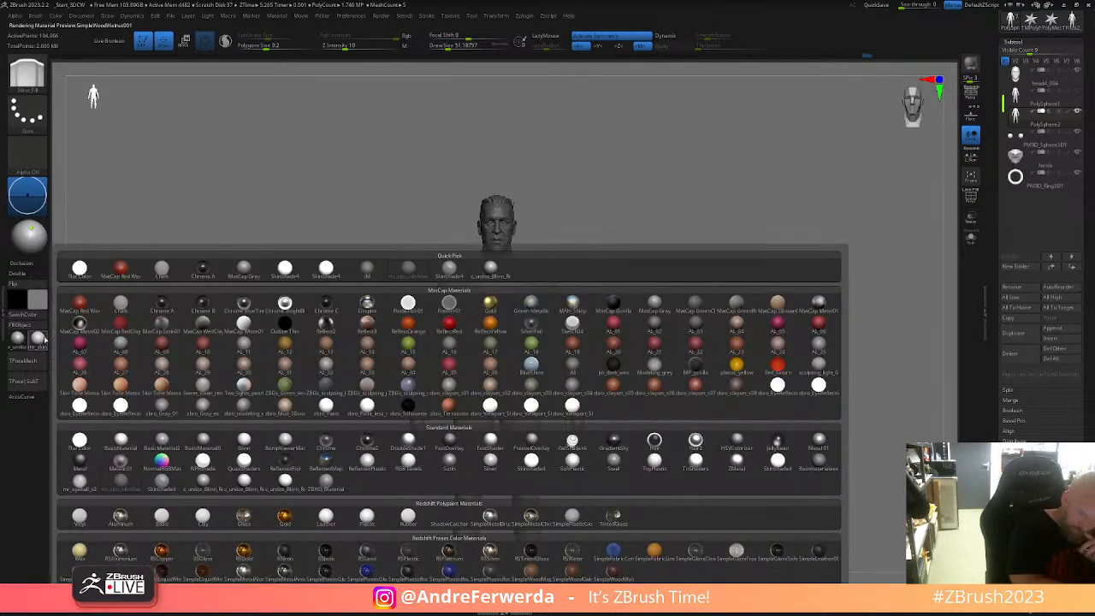
pyautogui.click(820, 327)
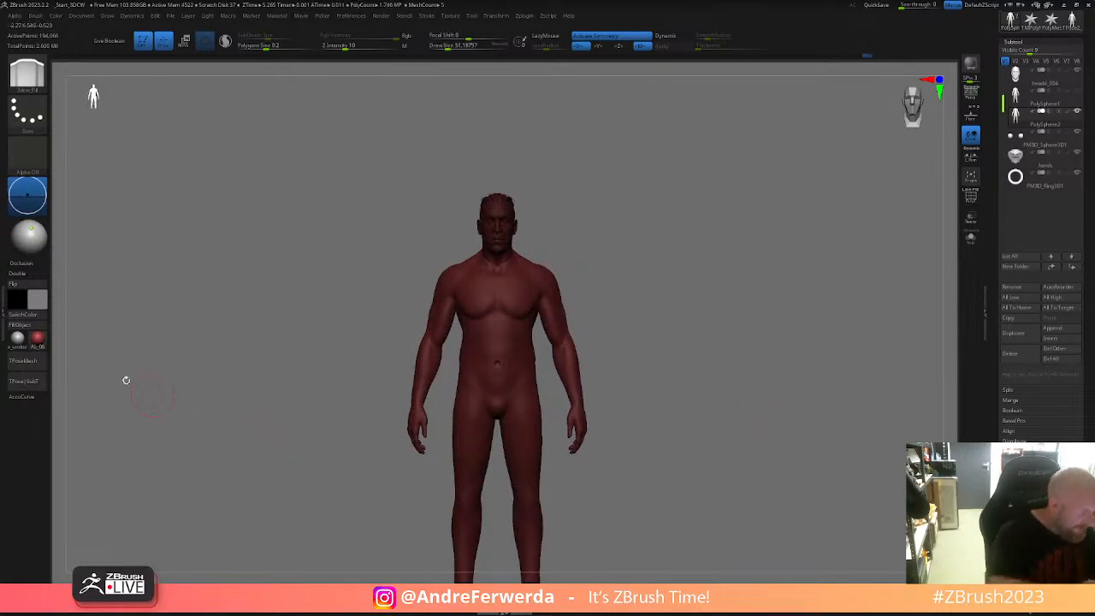
# - Try the AL_01 MatCap material on the figure with the colour set to white
pyautogui.click(38, 339)
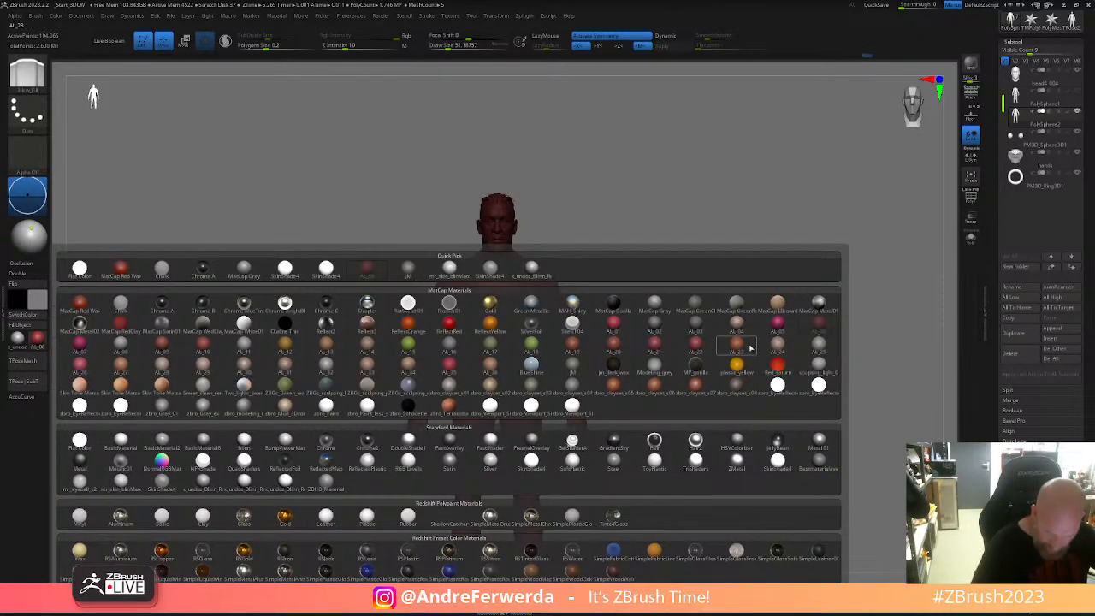
pyautogui.click(654, 349)
pyautogui.press('space')
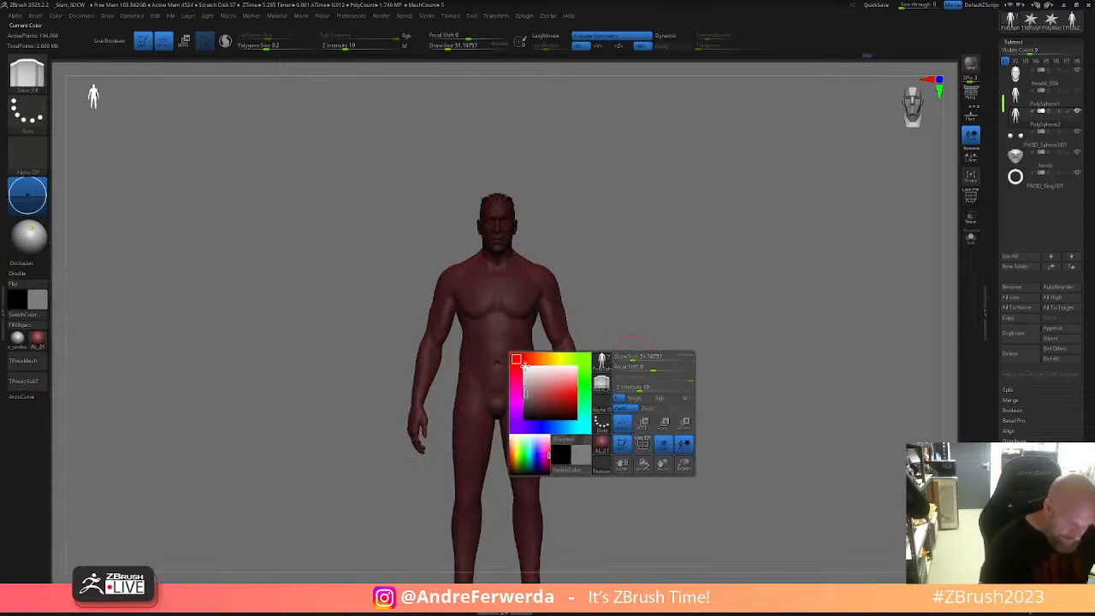
pyautogui.click(519, 368)
pyautogui.keyDown('alt'); pyautogui.moveTo(633, 311); pyautogui.dragTo(695, 379); pyautogui.keyUp('alt')
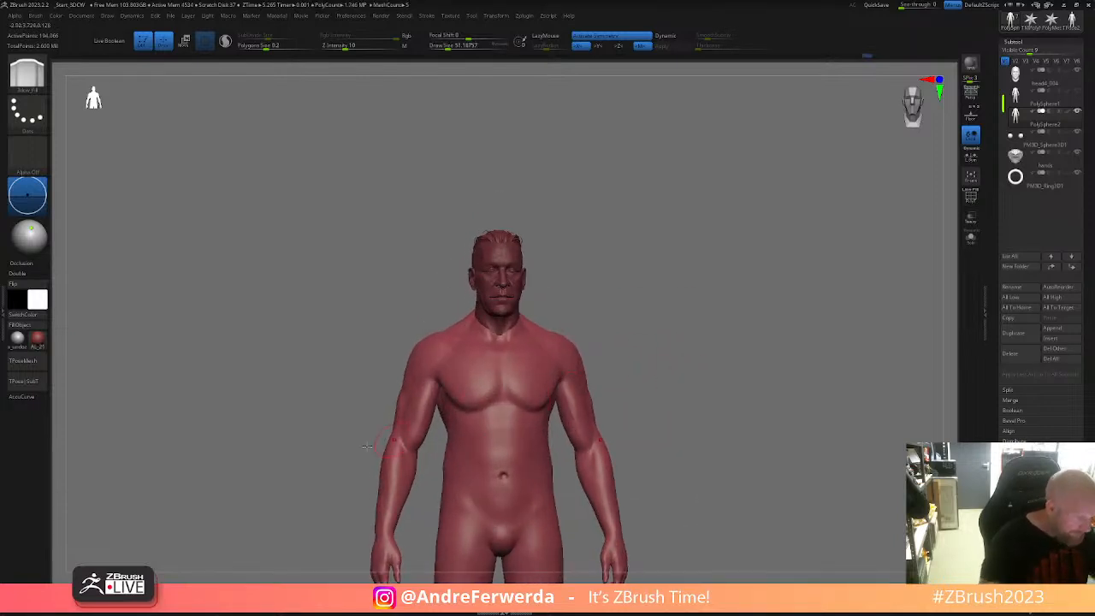
# - Set the material to the AL_06 MatCap and the colour to light grey
pyautogui.click(37, 340)
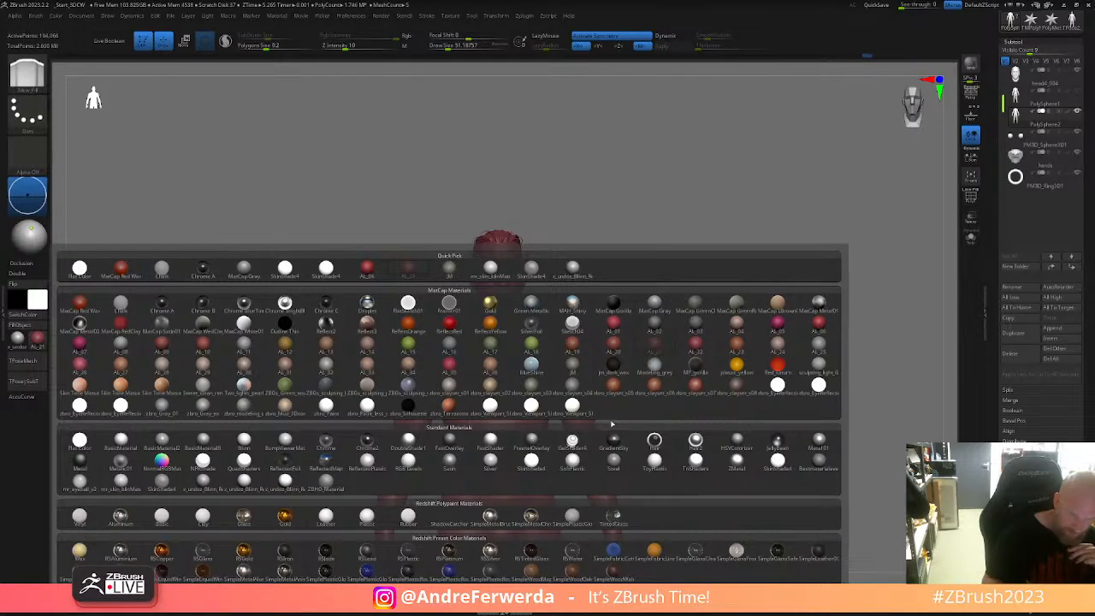
pyautogui.click(819, 325)
pyautogui.press('space')
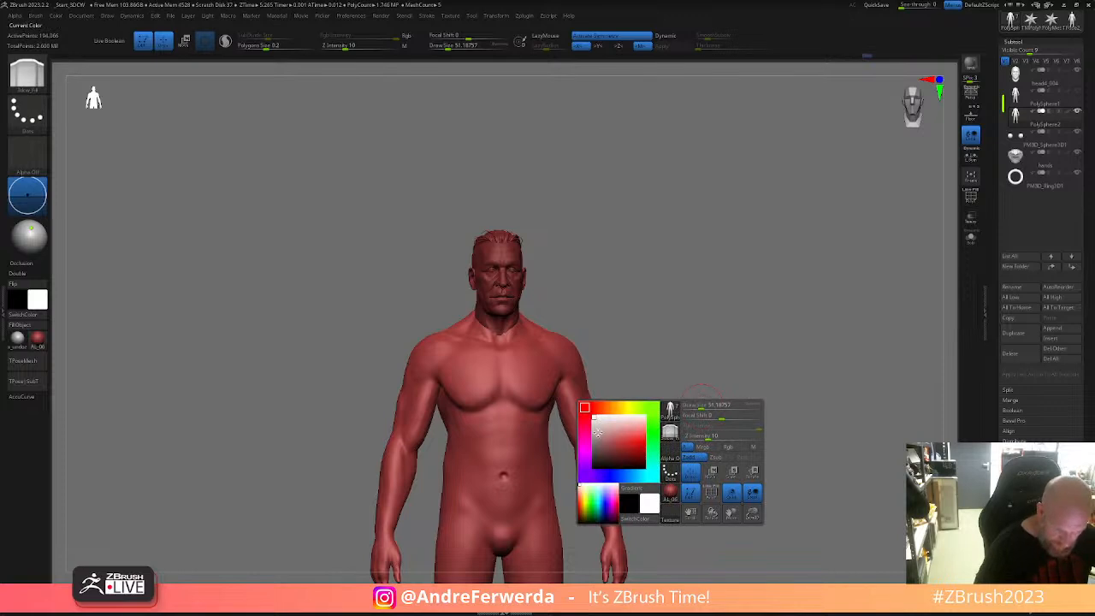
pyautogui.click(595, 432)
pyautogui.keyDown('alt'); pyautogui.moveTo(663, 448); pyautogui.dragTo(695, 406); pyautogui.keyUp('alt')
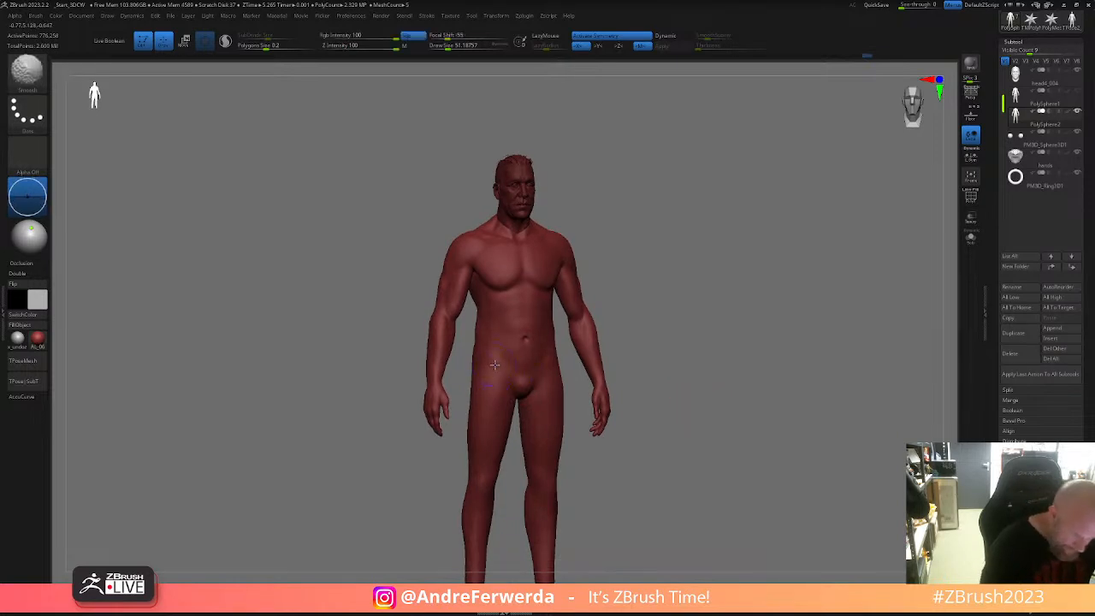
# - Make the head the active subtool, briefly check its PolyFrame, and smooth the inner folds of the ear
pyautogui.moveTo(671, 350); pyautogui.dragTo(694, 311)
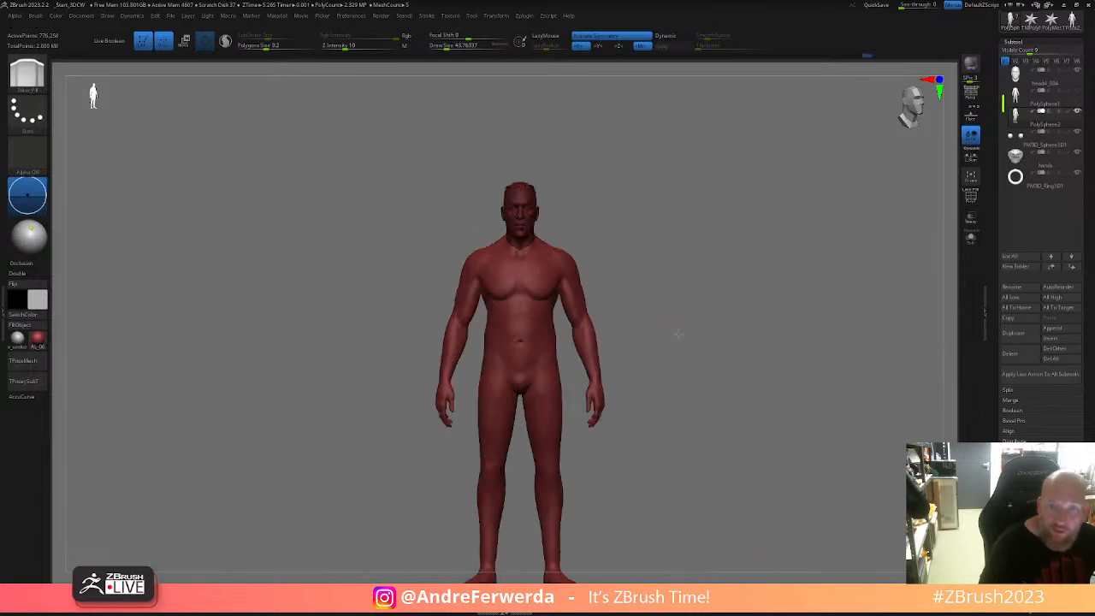
pyautogui.moveTo(1031, 21)
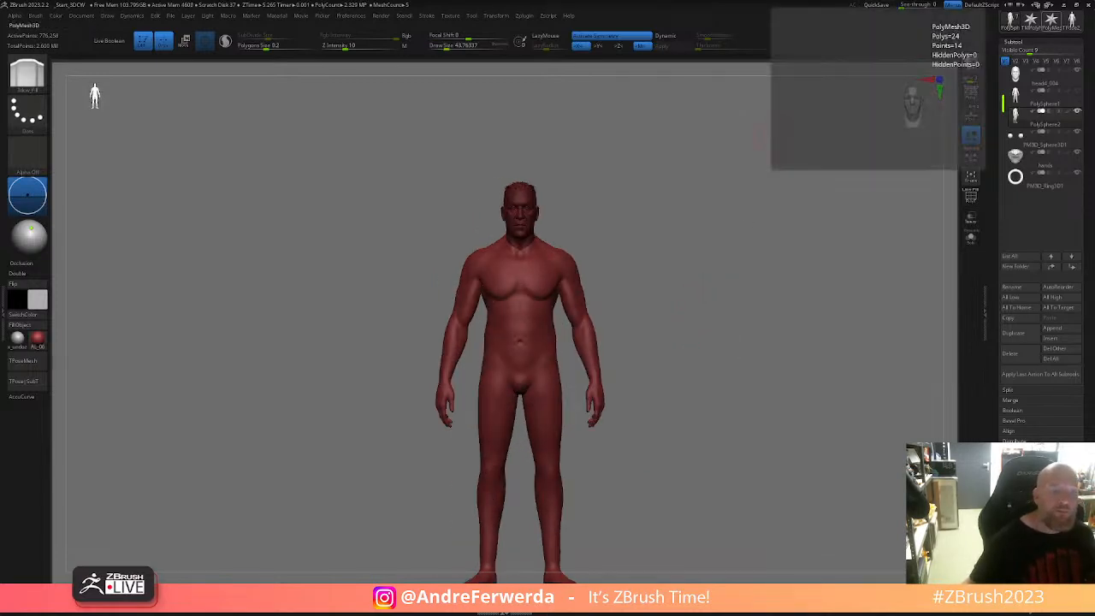
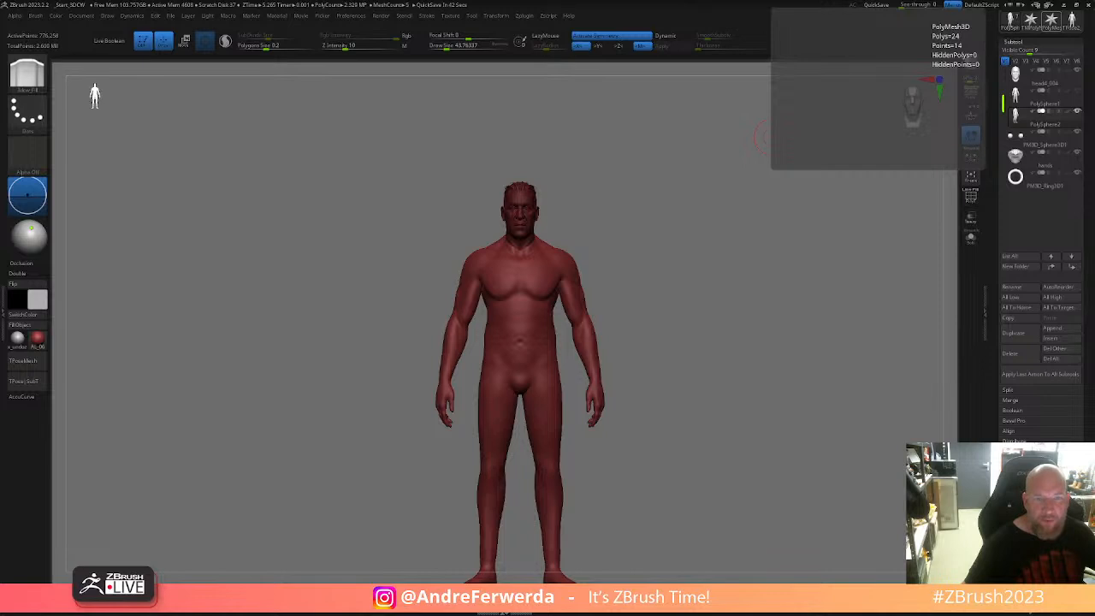
pyautogui.moveTo(633, 317); pyautogui.dragTo(753, 317)
pyautogui.keyDown('alt'); pyautogui.click(498, 205); pyautogui.keyUp('alt')
pyautogui.keyDown('alt'); pyautogui.moveTo(557, 199); pyautogui.dragTo(753, 382); pyautogui.keyUp('alt')
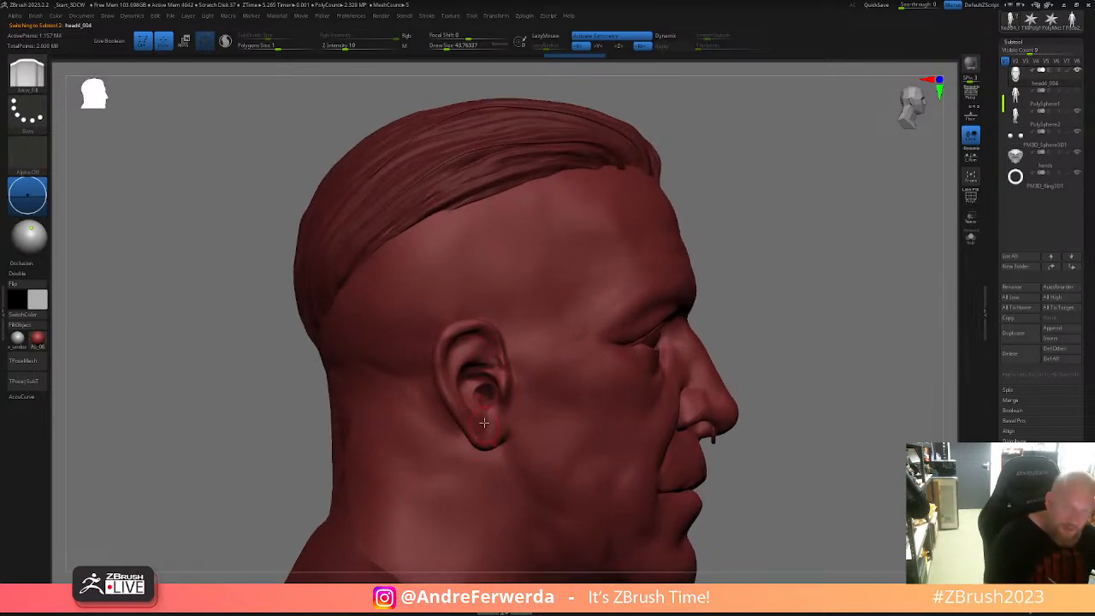
pyautogui.keyDown('shift'); pyautogui.moveTo(489, 404); pyautogui.dragTo(489, 393); pyautogui.keyUp('shift')
pyautogui.hotkey('shift', 'f')
pyautogui.hotkey('shift', 'f')
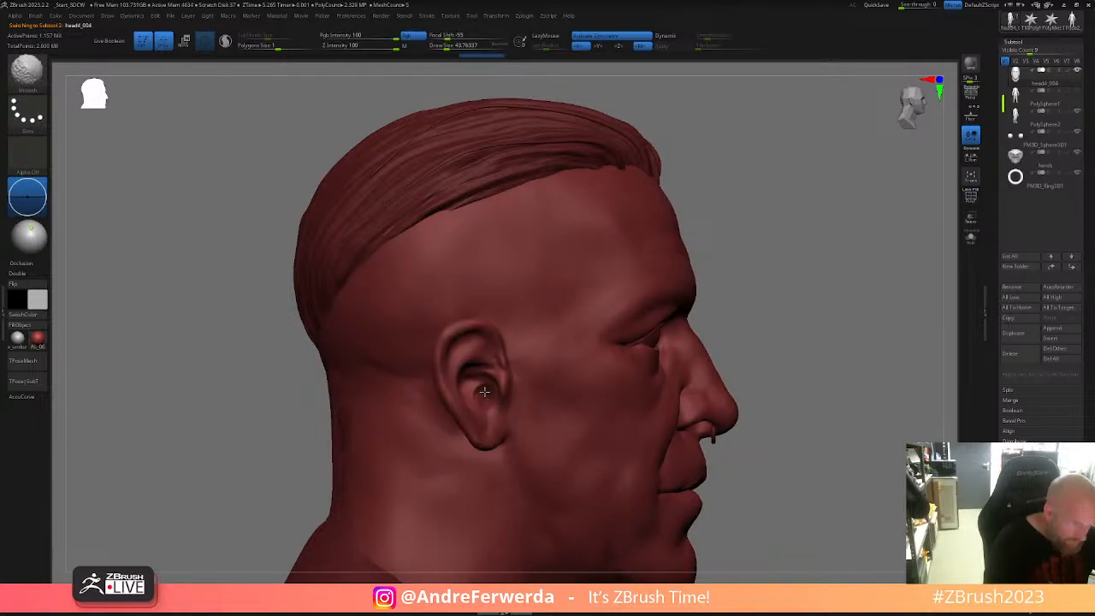
pyautogui.keyDown('shift'); pyautogui.moveTo(489, 345); pyautogui.dragTo(503, 374); pyautogui.keyUp('shift')
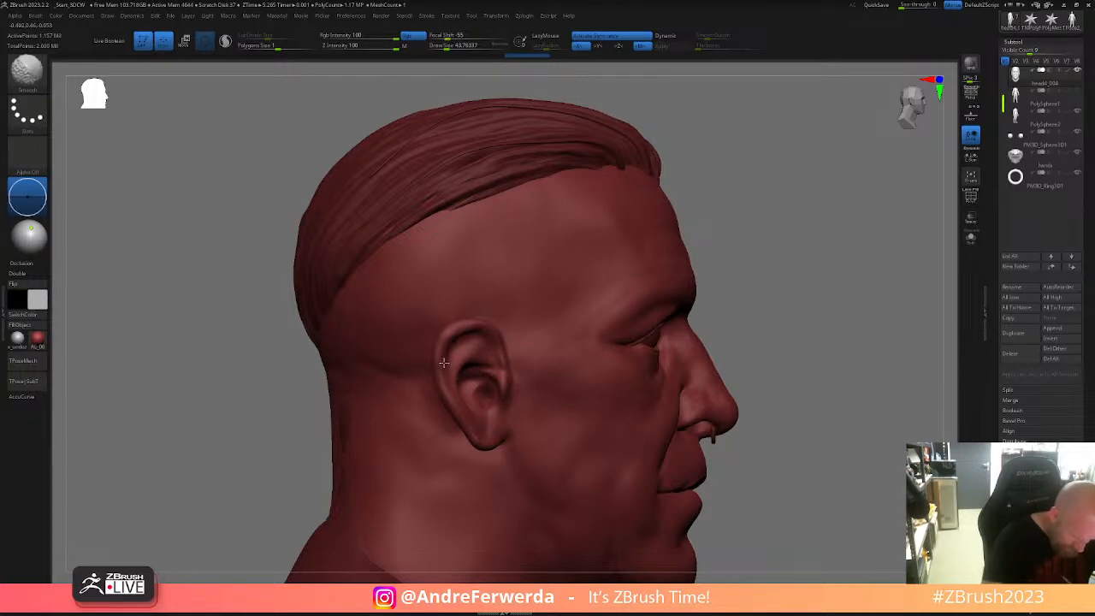
# - Smooth the ear's upper rim and reshape the rim and earlobe with the Move brush
pyautogui.keyDown('shift'); pyautogui.moveTo(457, 334); pyautogui.dragTo(513, 368); pyautogui.keyUp('shift')
pyautogui.moveTo(759, 266)
pyautogui.mouseDown()
pyautogui.moveTo(712, 273)
pyautogui.moveTo(753, 261)
pyautogui.mouseUp()
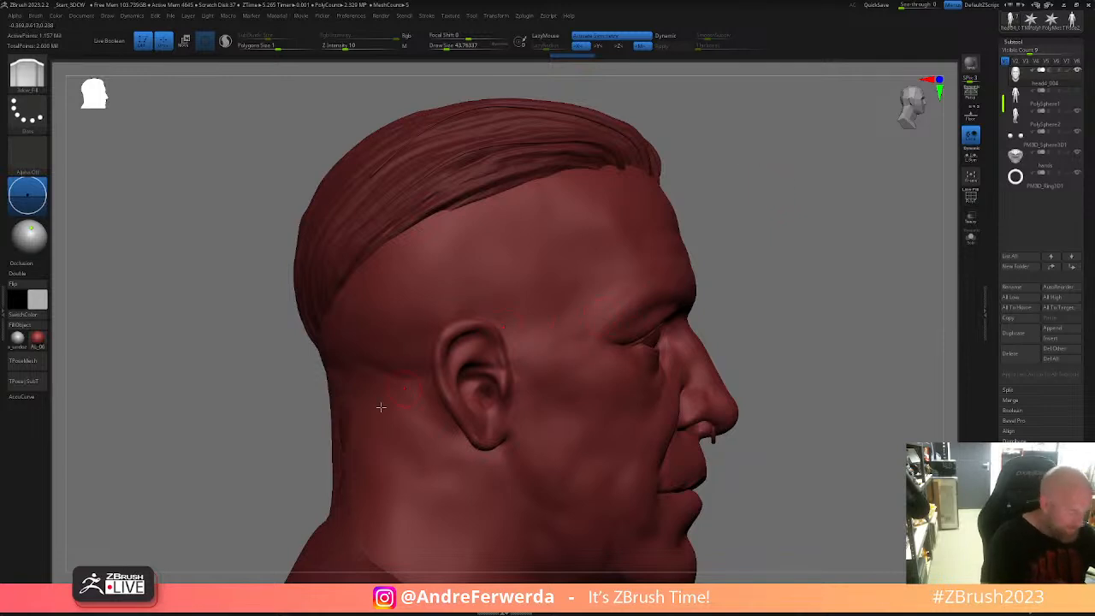
pyautogui.press('b')
pyautogui.press('m')
pyautogui.press('v')
pyautogui.press('space')
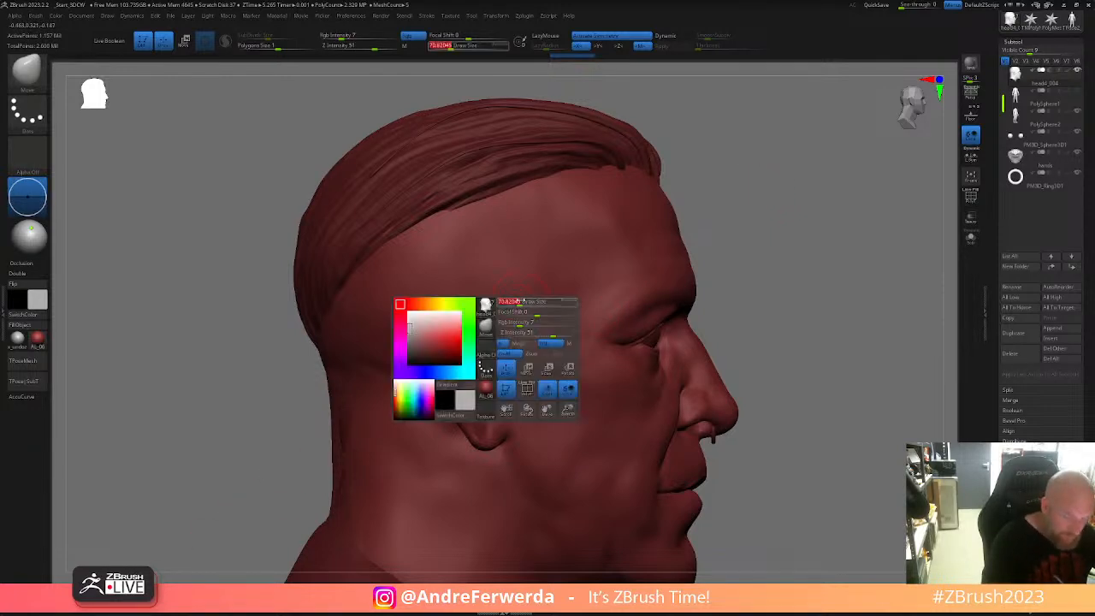
pyautogui.moveTo(460, 327)
pyautogui.mouseDown()
pyautogui.moveTo(448, 355)
pyautogui.moveTo(463, 367)
pyautogui.mouseUp()
pyautogui.press('s')
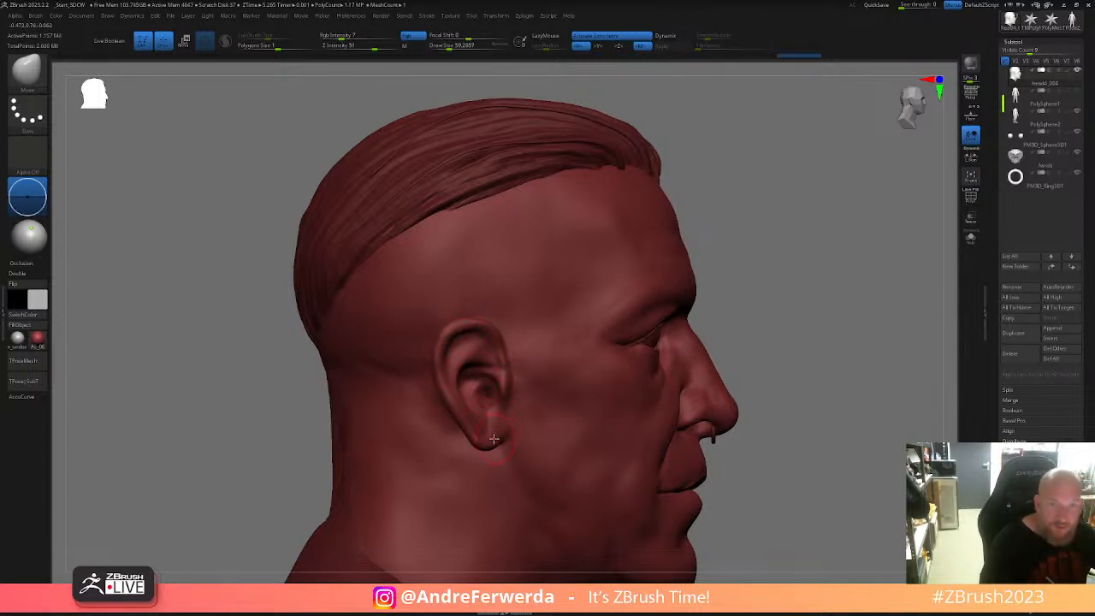
pyautogui.moveTo(490, 439); pyautogui.dragTo(486, 413)
pyautogui.press('s')
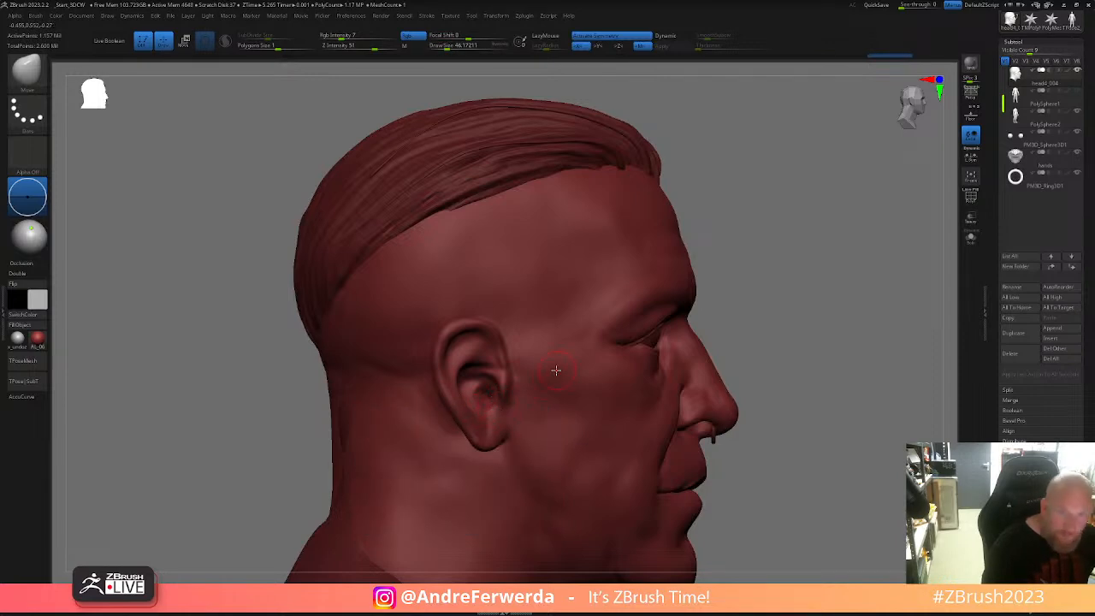
# - Build up the inner ear around the concha and front edge with ClayBuildup at a draw size of about 41
pyautogui.press('b')
pyautogui.press('b')
pyautogui.press('space')
pyautogui.moveTo(545, 388); pyautogui.dragTo(540, 388)
pyautogui.press('space')
pyautogui.moveTo(493, 420); pyautogui.dragTo(502, 407)
pyautogui.moveTo(721, 306); pyautogui.dragTo(690, 302)
pyautogui.moveTo(493, 376); pyautogui.dragTo(492, 373)
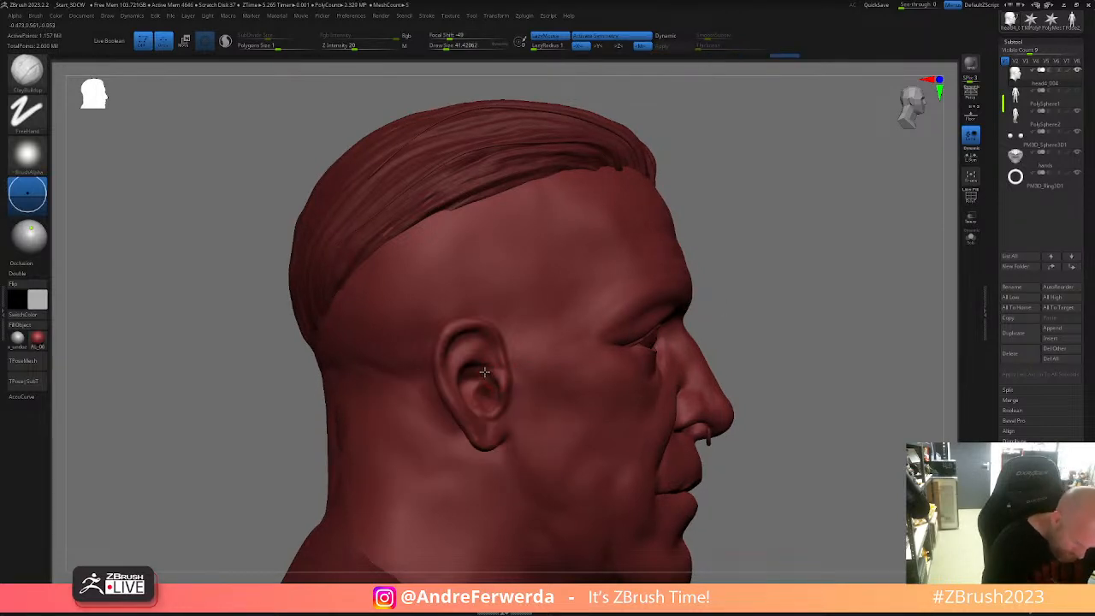
pyautogui.moveTo(484, 400); pyautogui.dragTo(486, 404)
pyautogui.moveTo(766, 299)
pyautogui.mouseDown()
pyautogui.moveTo(742, 298)
pyautogui.moveTo(750, 286)
pyautogui.moveTo(774, 300)
pyautogui.mouseUp()
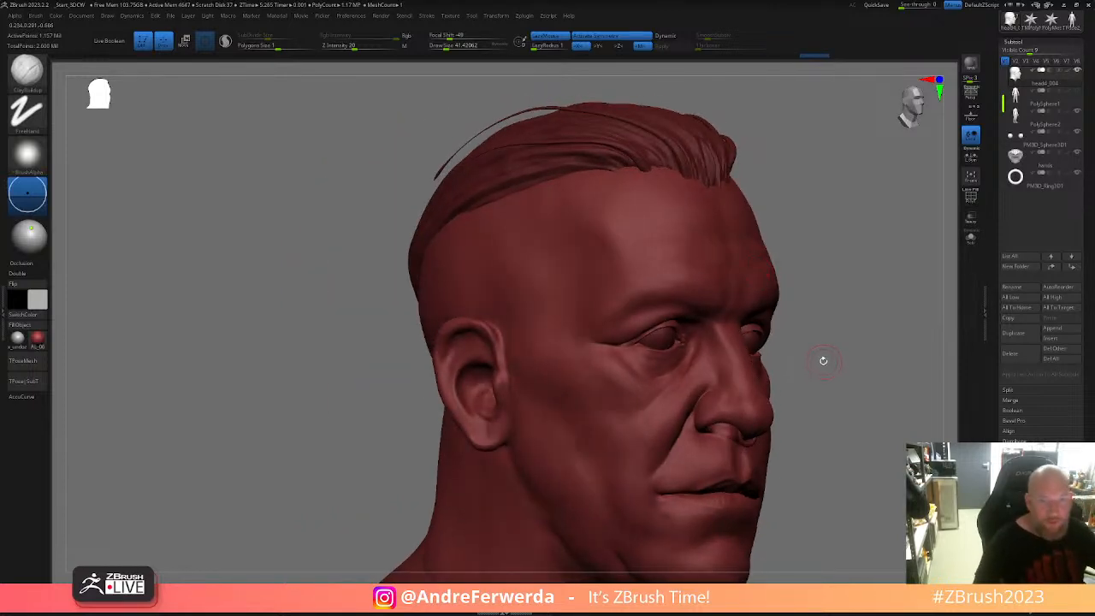
pyautogui.moveTo(824, 367); pyautogui.dragTo(830, 374)
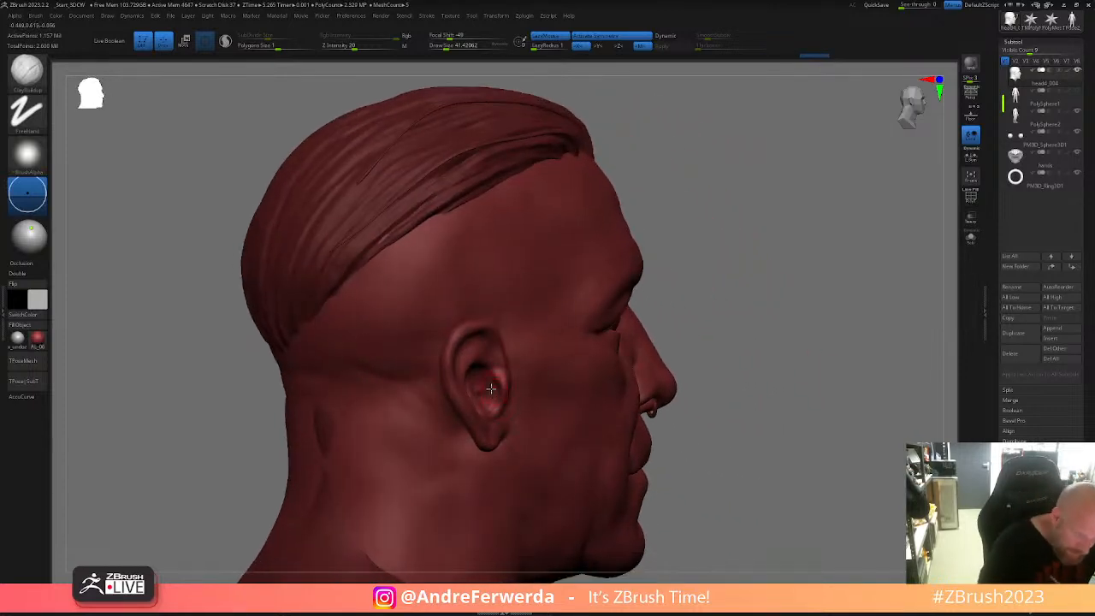
# - Refine the ear's inner hollow with ClayBuildup at a draw size of about 39 and smooth it
pyautogui.press('space')
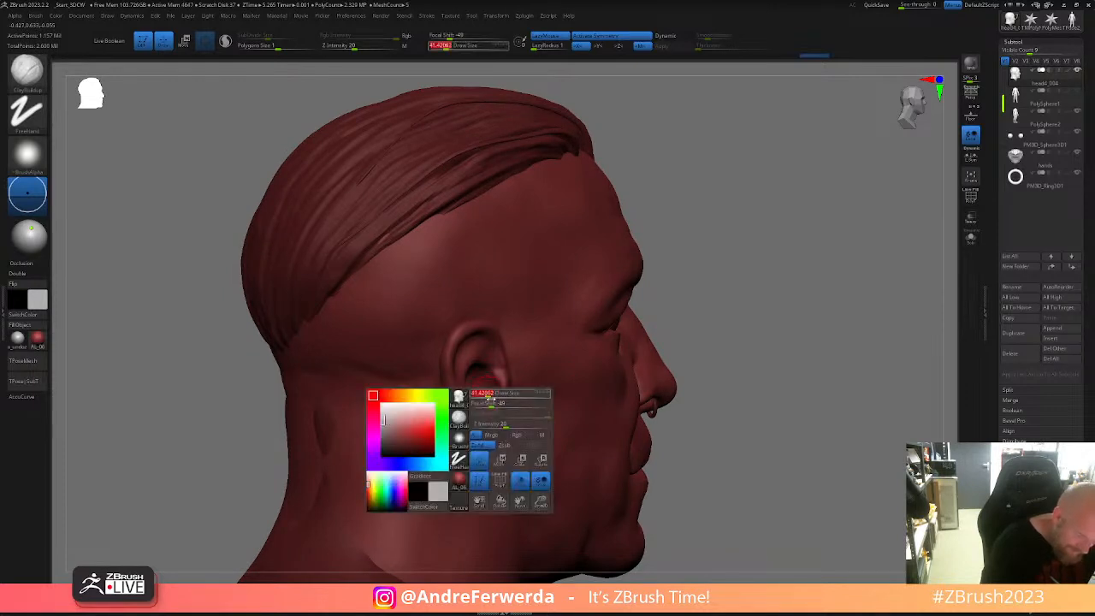
pyautogui.press('space')
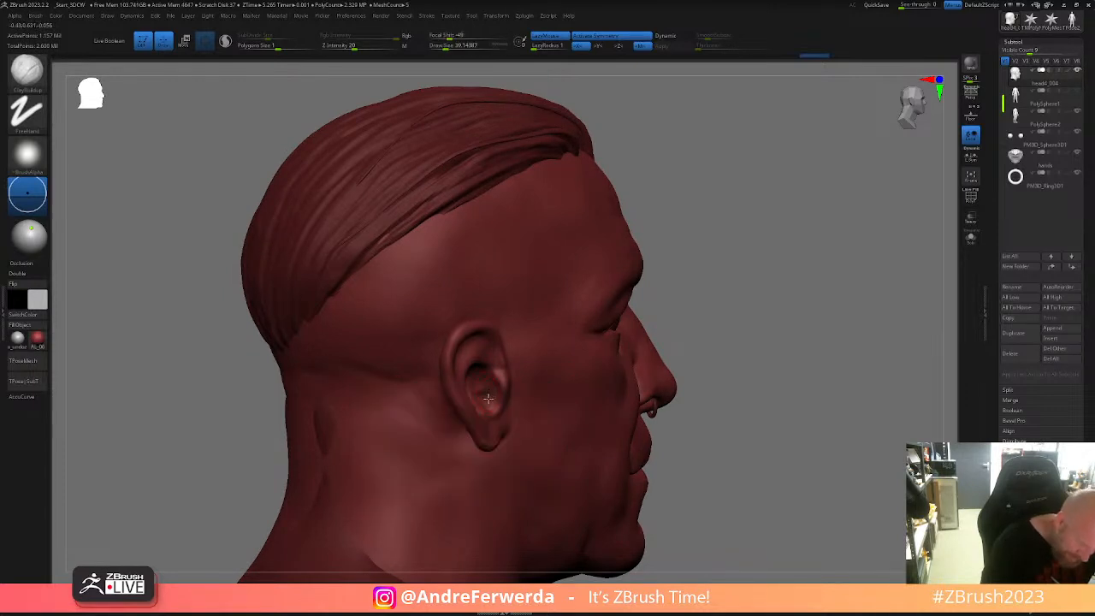
pyautogui.moveTo(697, 314); pyautogui.dragTo(738, 315)
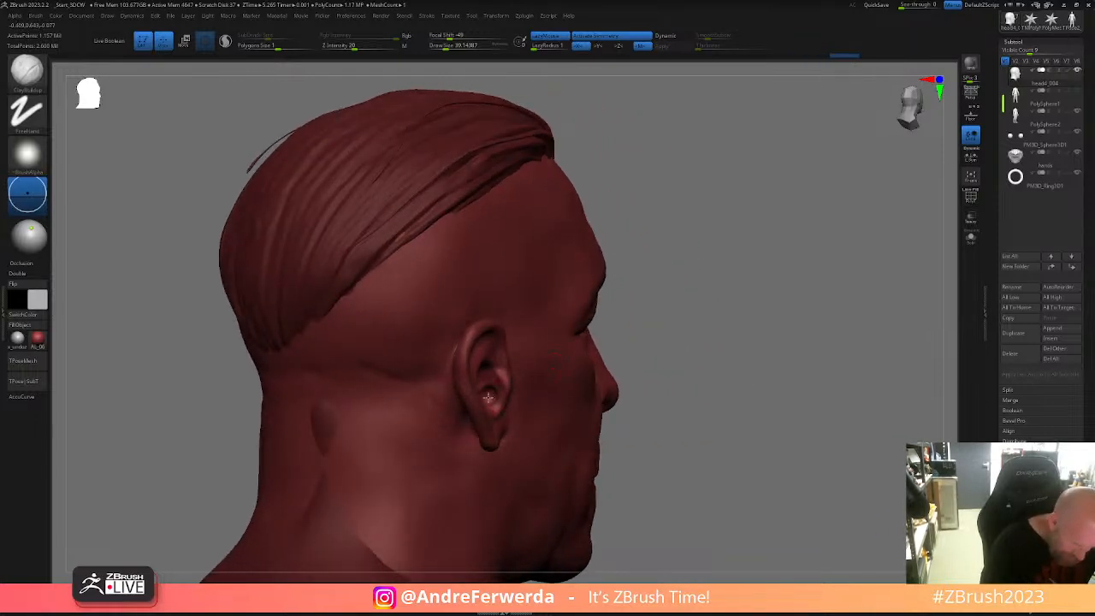
pyautogui.keyDown('shift'); pyautogui.moveTo(657, 318); pyautogui.dragTo(477, 392); pyautogui.keyUp('shift')
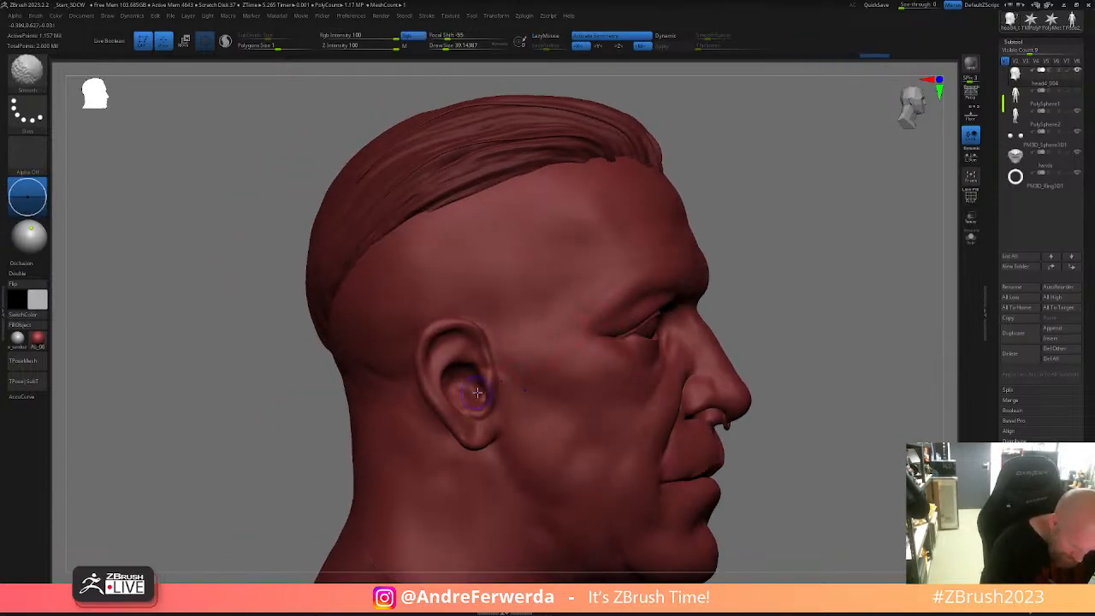
pyautogui.keyDown('shift'); pyautogui.moveTo(777, 302); pyautogui.dragTo(768, 305); pyautogui.keyUp('shift')
pyautogui.moveTo(806, 420)
pyautogui.mouseDown()
pyautogui.moveTo(843, 435)
pyautogui.moveTo(765, 415)
pyautogui.mouseUp()
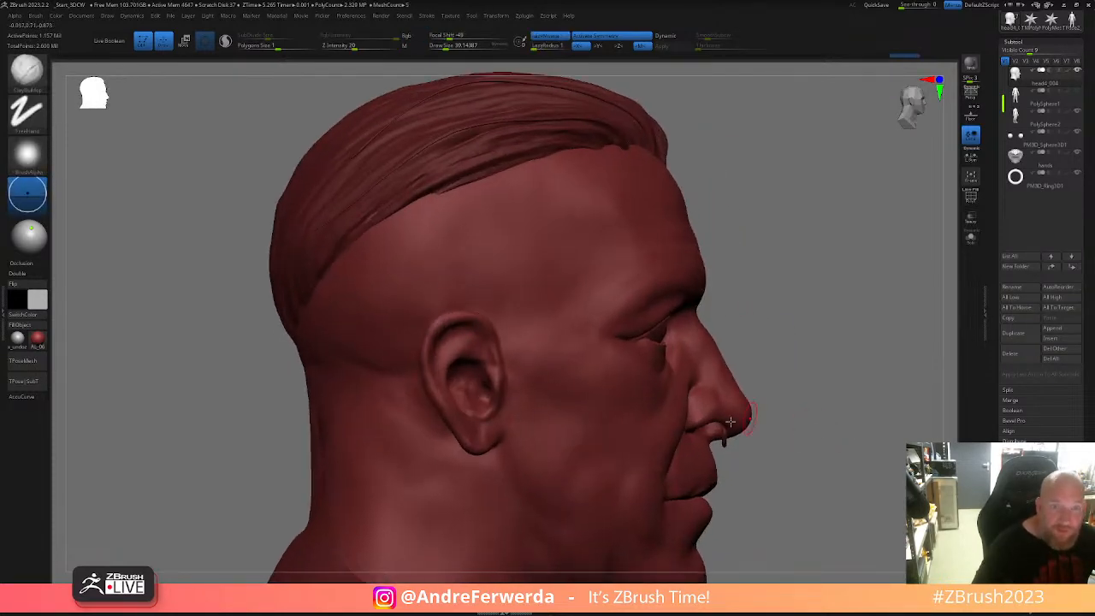
# - Shape the front of the ear's upper rim at a draw size of about 35 and smooth its transition
pyautogui.press('space')
pyautogui.press('space')
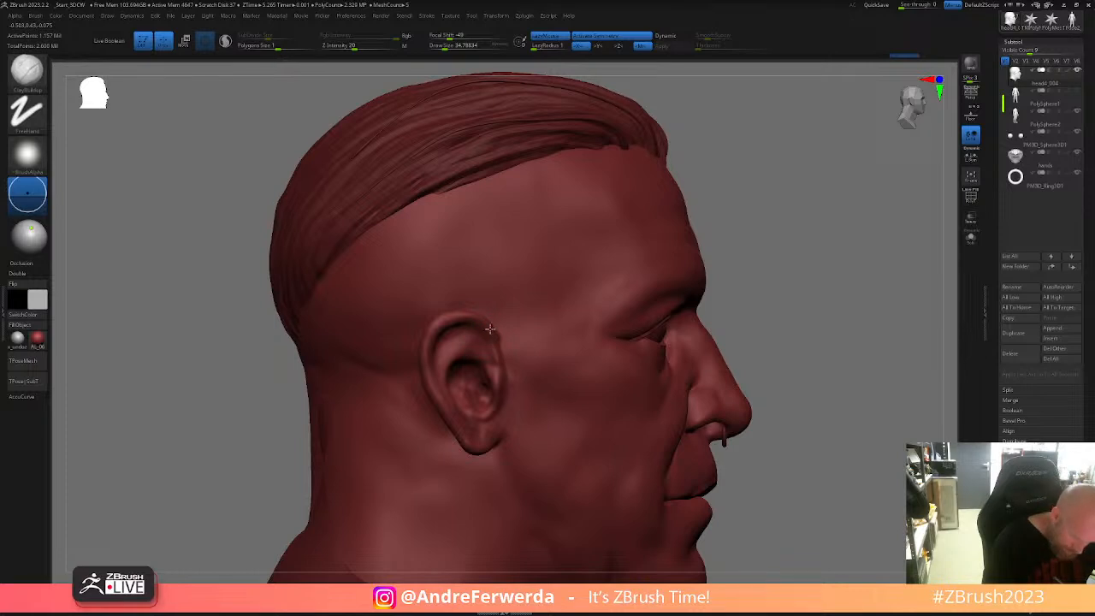
pyautogui.press('shift')
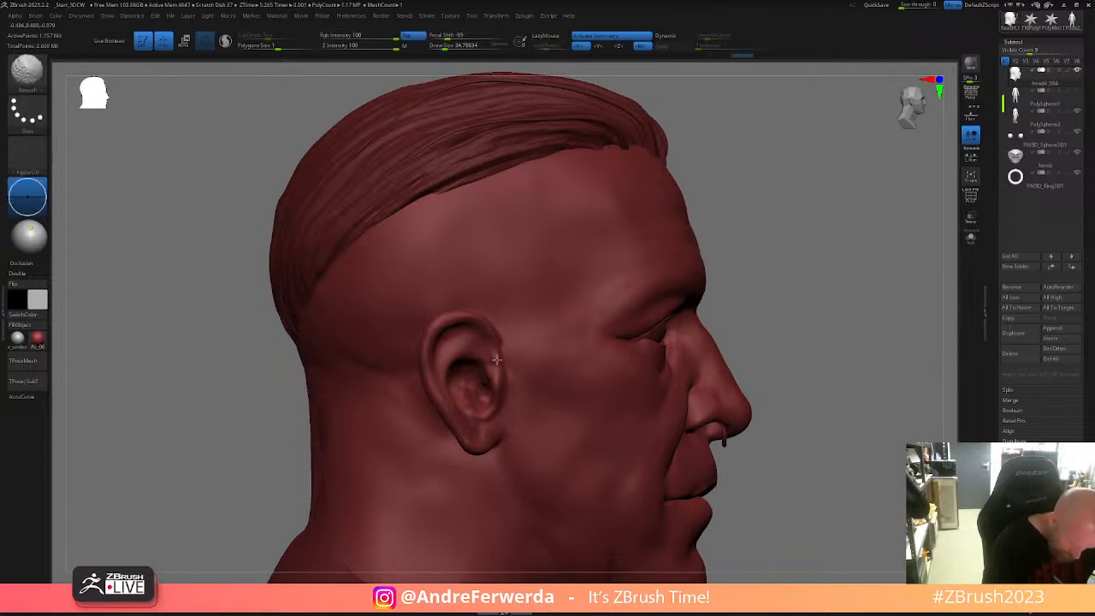
pyautogui.keyDown('shift'); pyautogui.moveTo(490, 347); pyautogui.dragTo(492, 338); pyautogui.keyUp('shift')
pyautogui.moveTo(762, 245); pyautogui.dragTo(684, 254)
pyautogui.moveTo(499, 342)
pyautogui.keyDown('shift'); pyautogui.mouseDown()
pyautogui.moveTo(499, 358)
pyautogui.moveTo(493, 346)
pyautogui.mouseUp(); pyautogui.keyUp('shift')
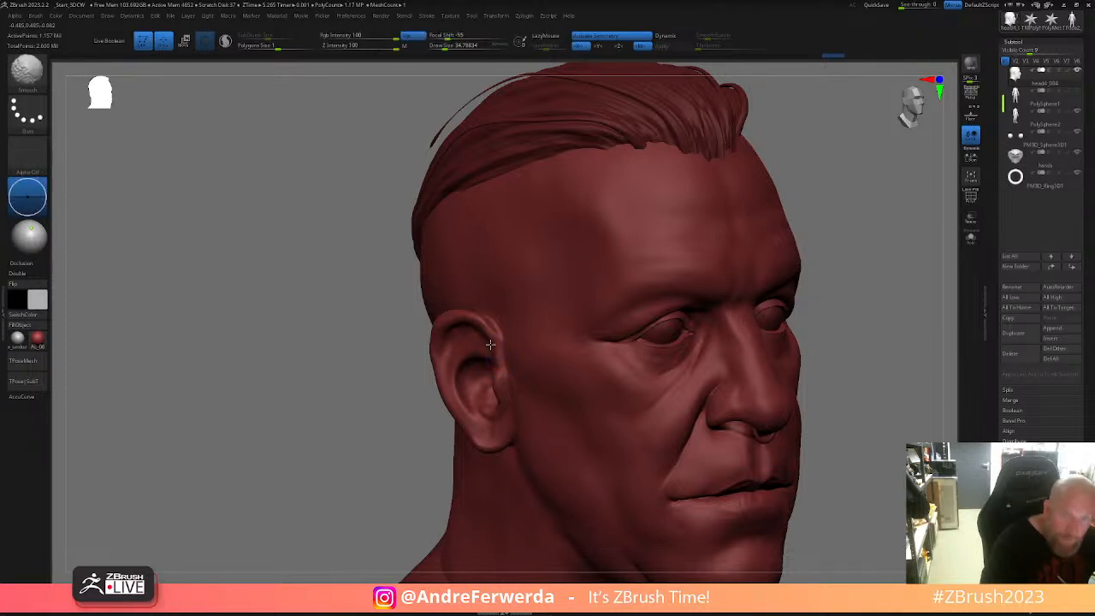
# - Build up the ridge behind the ear's hollow with ClayBuildup, raising the draw size to about 49
pyautogui.moveTo(394, 408); pyautogui.dragTo(380, 443)
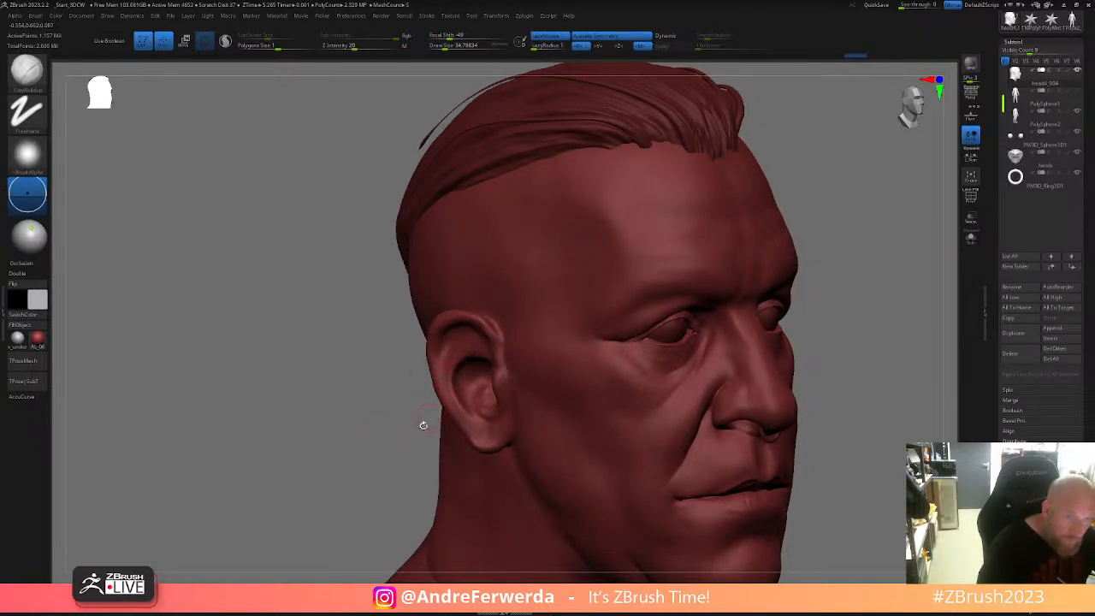
pyautogui.moveTo(378, 465); pyautogui.dragTo(450, 392)
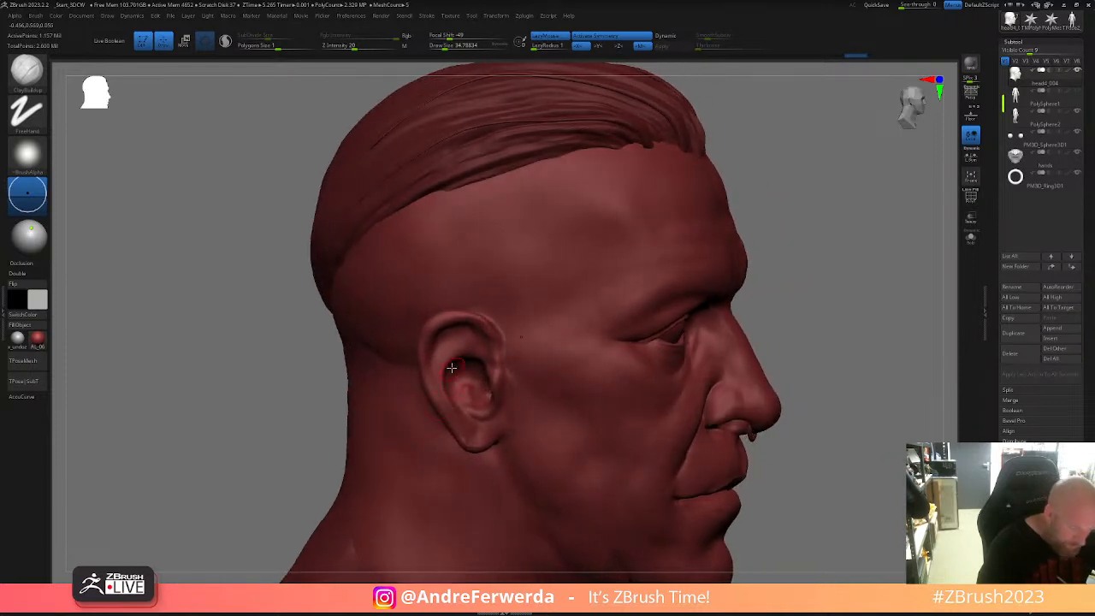
pyautogui.moveTo(828, 272); pyautogui.dragTo(744, 259)
pyautogui.press('b')
pyautogui.press('c')
pyautogui.press('b')
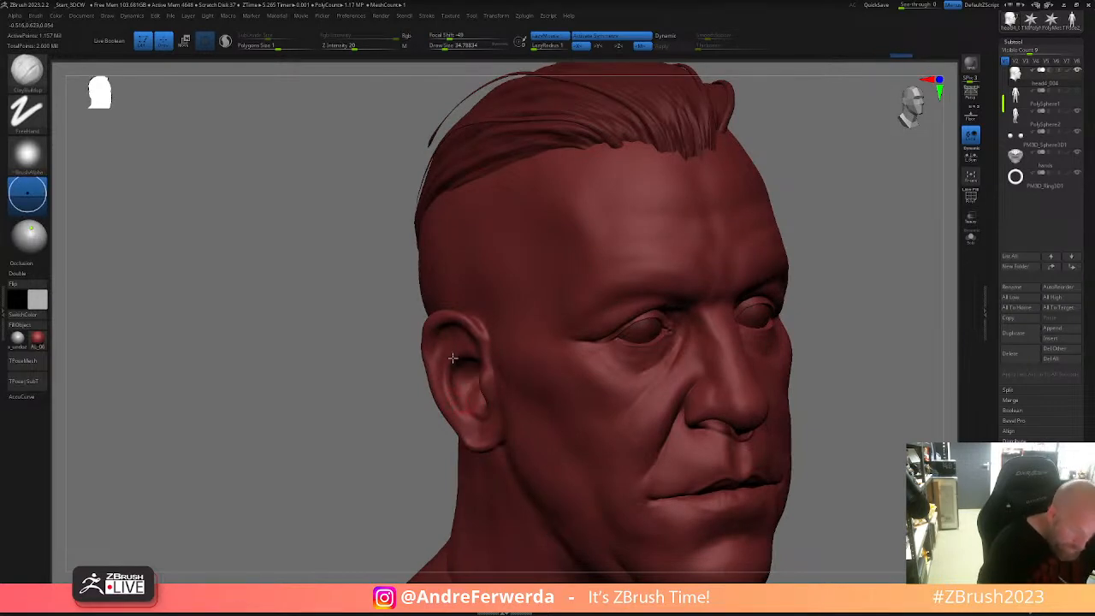
pyautogui.click(453, 357)
pyautogui.moveTo(445, 364); pyautogui.dragTo(434, 385)
pyautogui.moveTo(384, 452); pyautogui.dragTo(432, 452)
pyautogui.press('space')
pyautogui.moveTo(462, 373); pyautogui.dragTo(450, 391)
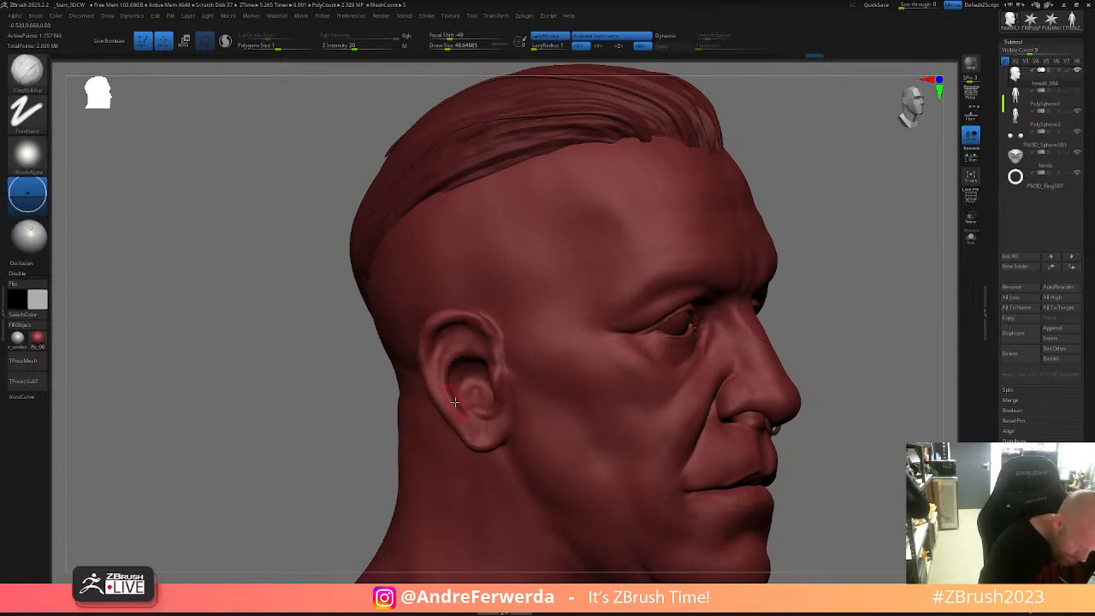
# - Carve the groove between the ear's outer rim and inner ridge with DamStandard at a draw size of about 41
pyautogui.press('b')
pyautogui.press('d')
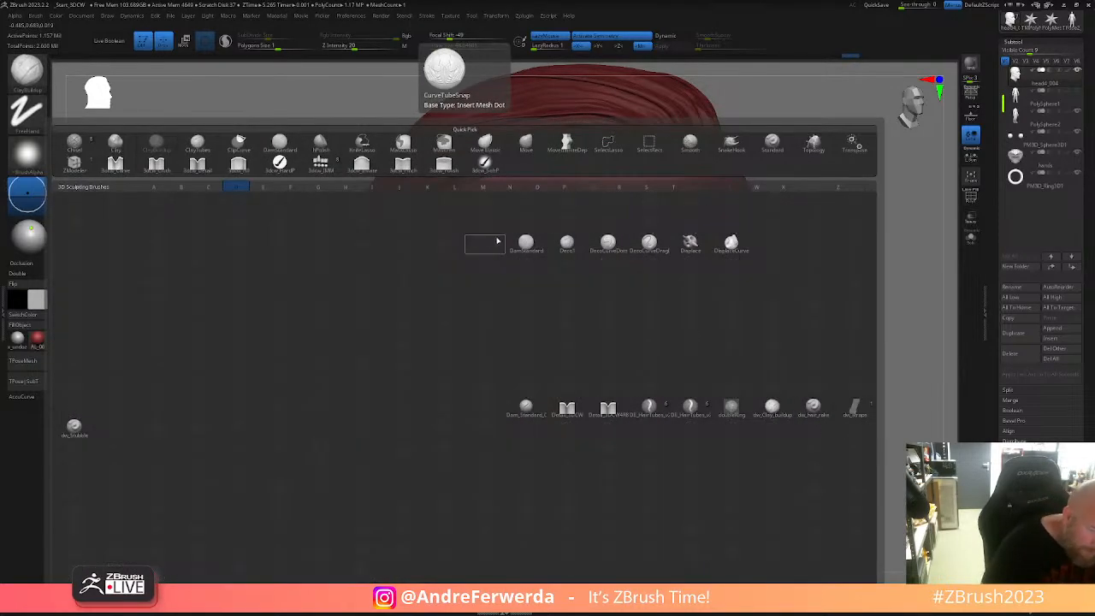
pyautogui.press('s')
pyautogui.moveTo(462, 421)
pyautogui.mouseDown()
pyautogui.moveTo(437, 381)
pyautogui.moveTo(438, 348)
pyautogui.mouseUp()
pyautogui.moveTo(444, 395); pyautogui.dragTo(437, 381)
pyautogui.moveTo(376, 475); pyautogui.dragTo(415, 471)
pyautogui.moveTo(726, 326)
pyautogui.keyDown('alt'); pyautogui.mouseDown()
pyautogui.moveTo(714, 287)
pyautogui.moveTo(685, 282)
pyautogui.moveTo(709, 280)
pyautogui.mouseUp(); pyautogui.keyUp('alt')
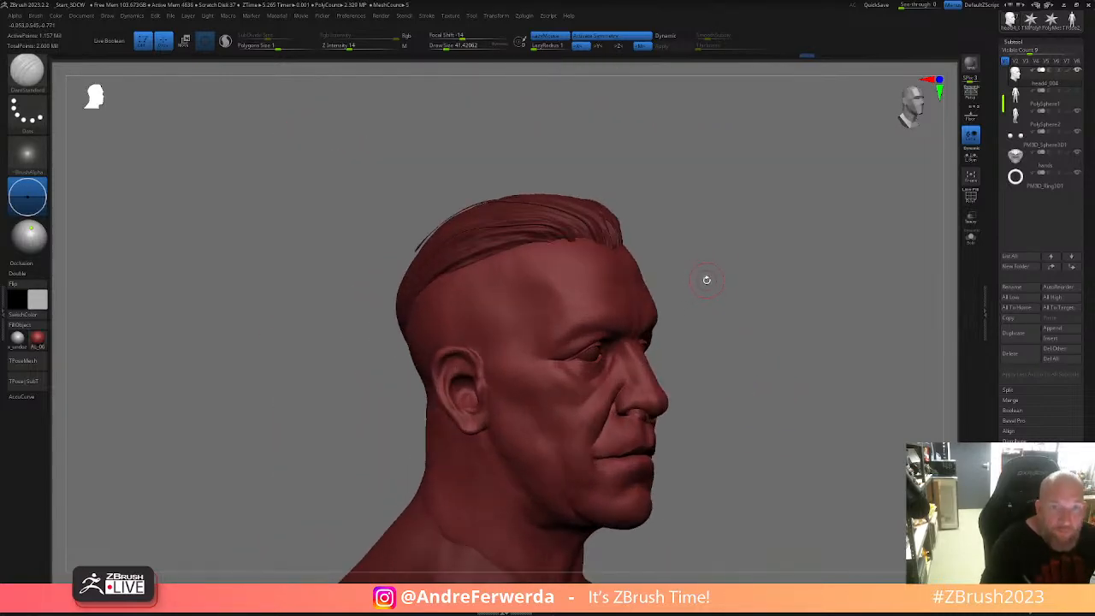
# - Sculpt the upper inner folds of the ear with ClayBuildup at a draw size of about 31
pyautogui.press('b')
pyautogui.press('c')
pyautogui.click(731, 203)
pyautogui.press('space')
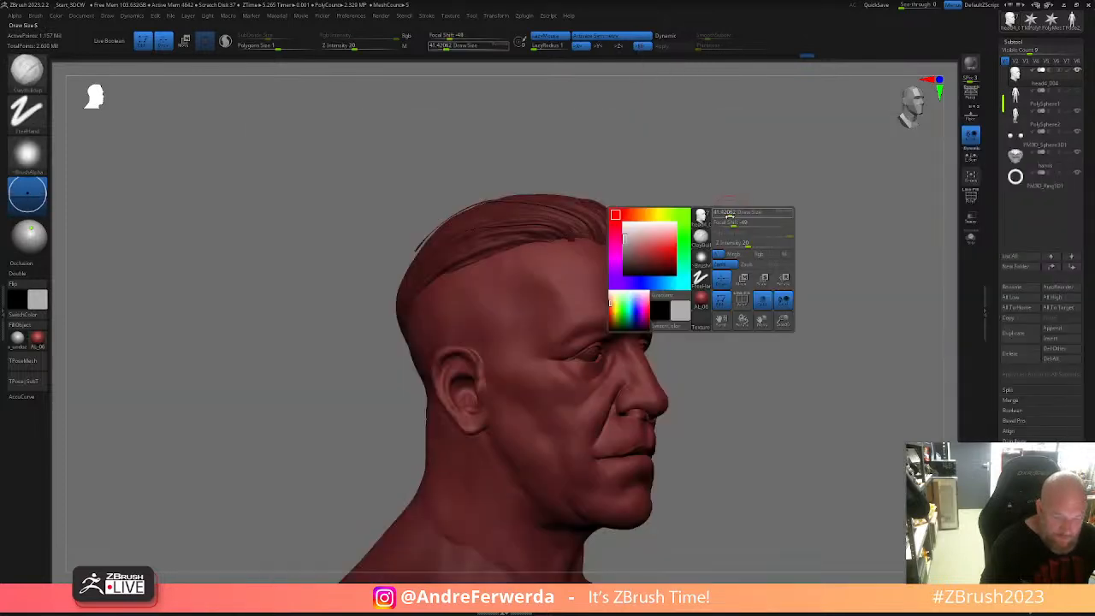
pyautogui.keyDown('alt'); pyautogui.moveTo(751, 237); pyautogui.dragTo(687, 223); pyautogui.keyUp('alt')
pyautogui.press('space')
pyautogui.moveTo(478, 348); pyautogui.dragTo(473, 349)
pyautogui.keyDown('alt'); pyautogui.moveTo(715, 254); pyautogui.dragTo(752, 268); pyautogui.keyUp('alt')
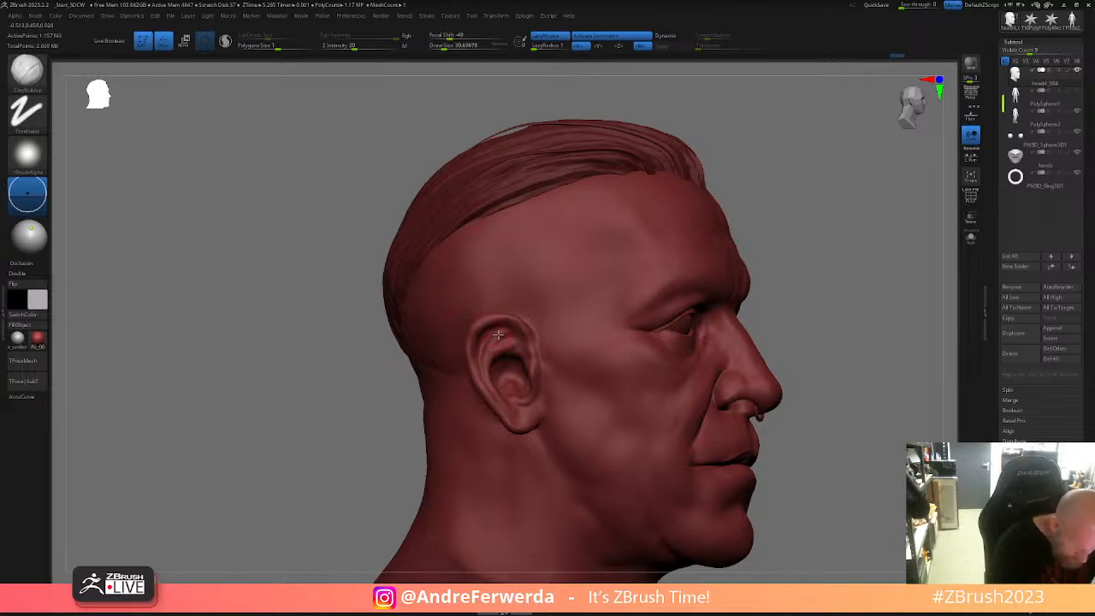
pyautogui.press('shift')
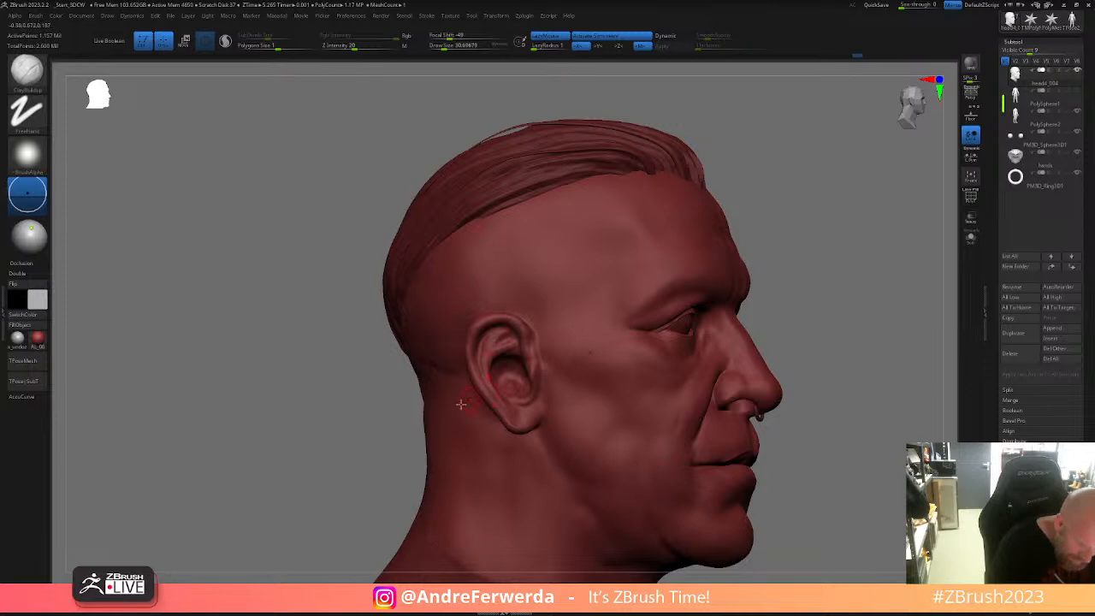
pyautogui.moveTo(477, 397); pyautogui.dragTo(423, 402, button='right')
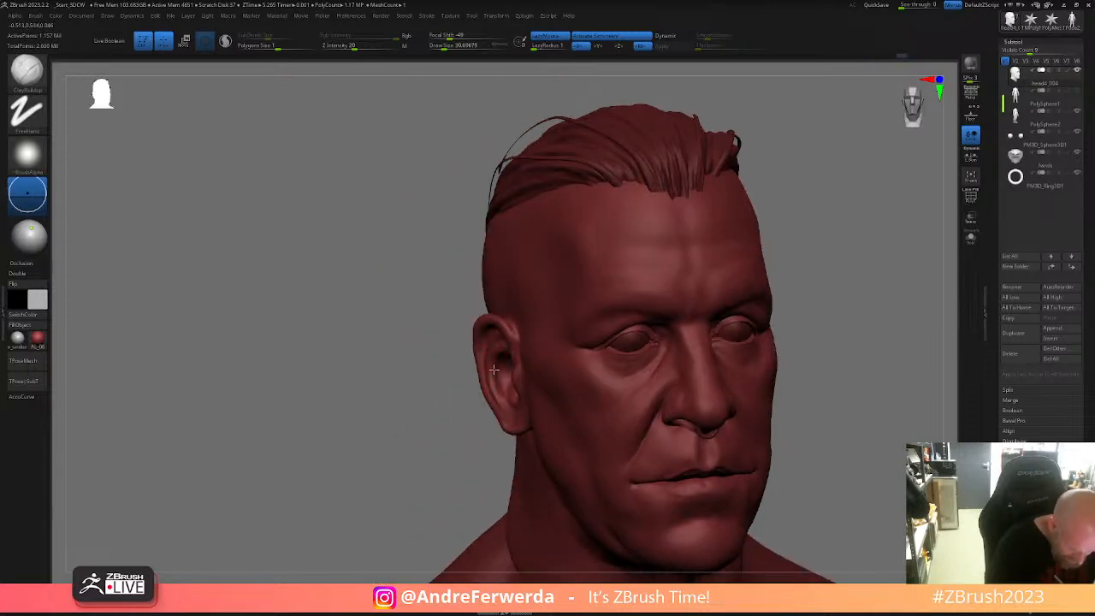
pyautogui.moveTo(498, 390); pyautogui.dragTo(491, 365, button='right')
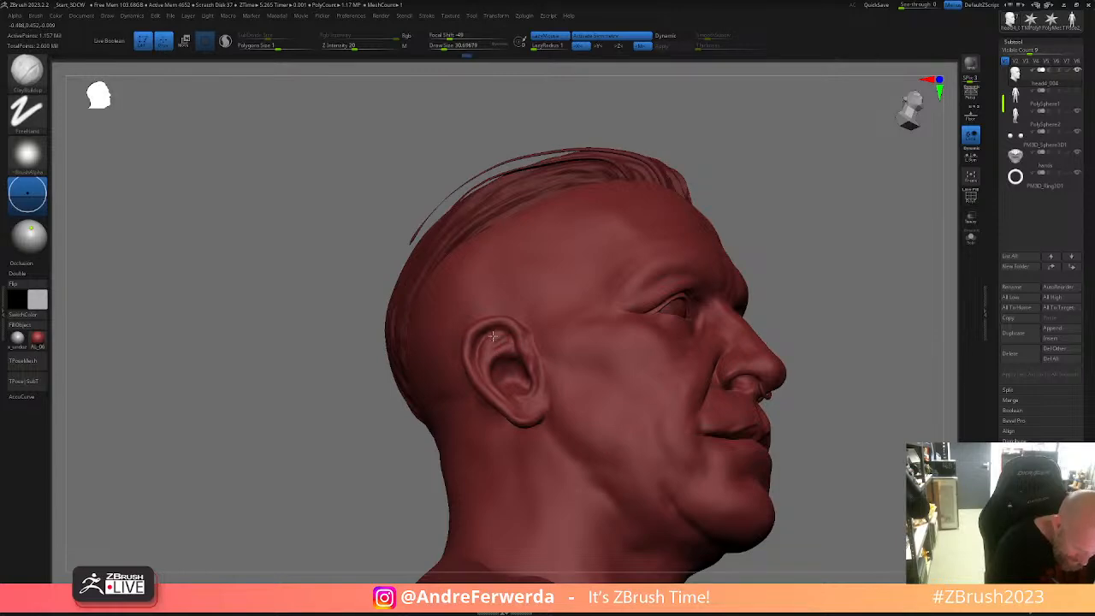
# - Carve the crease beneath the ear's upper rim with DamStandard at a draw size of about 46
pyautogui.press('b')
pyautogui.press('d')
pyautogui.press('s')
pyautogui.moveTo(405, 455); pyautogui.dragTo(427, 379)
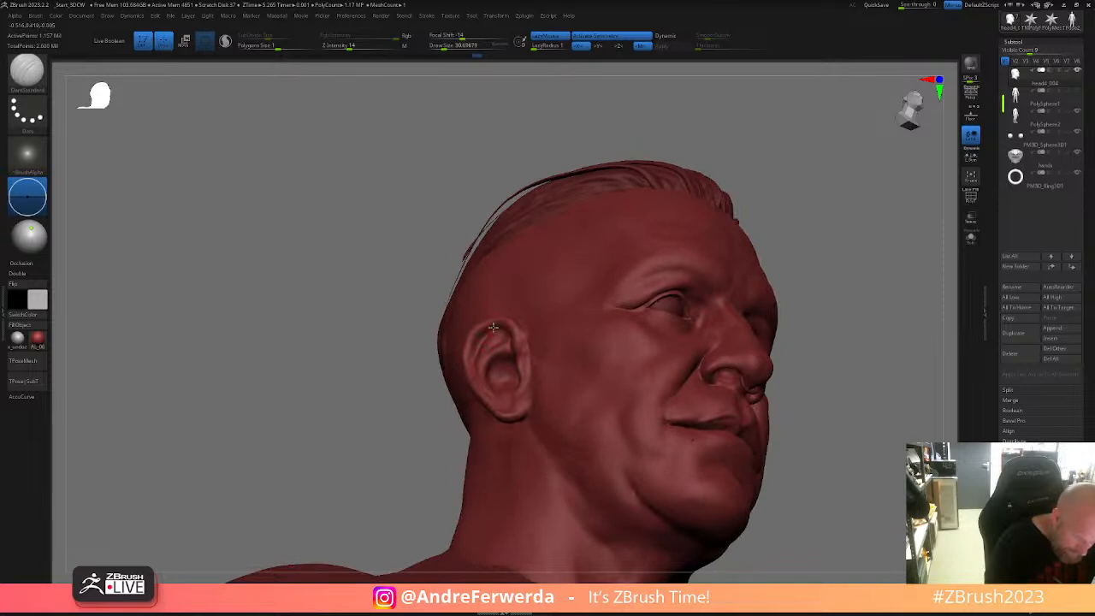
pyautogui.press('s')
pyautogui.moveTo(474, 351); pyautogui.dragTo(481, 350)
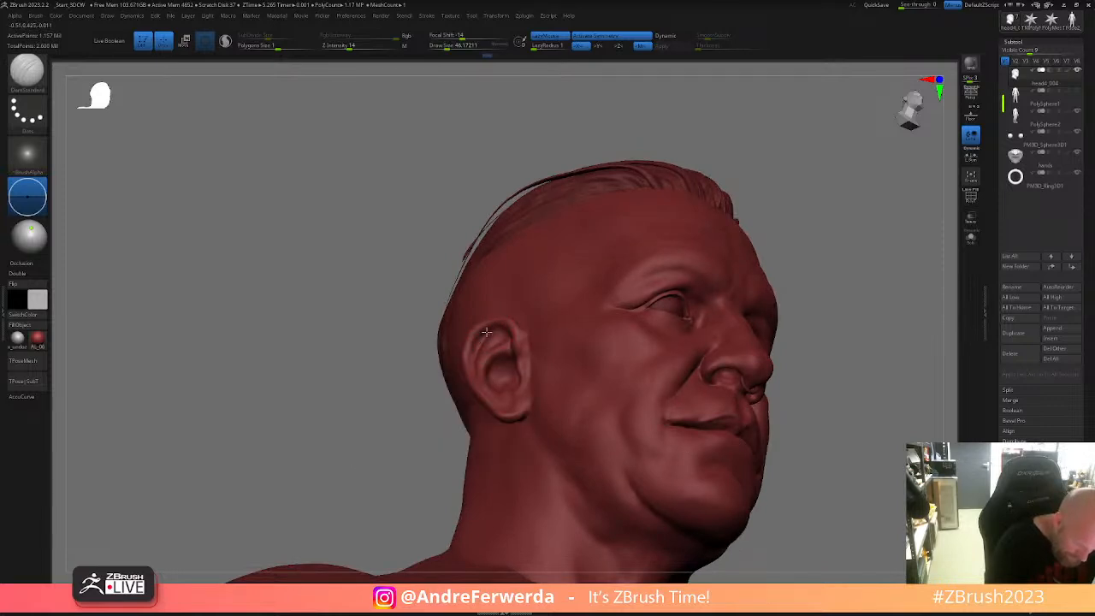
# - Set the DamStandard intensity to 17 and sharpen the ear's lower back edge and outer rim
pyautogui.press('space')
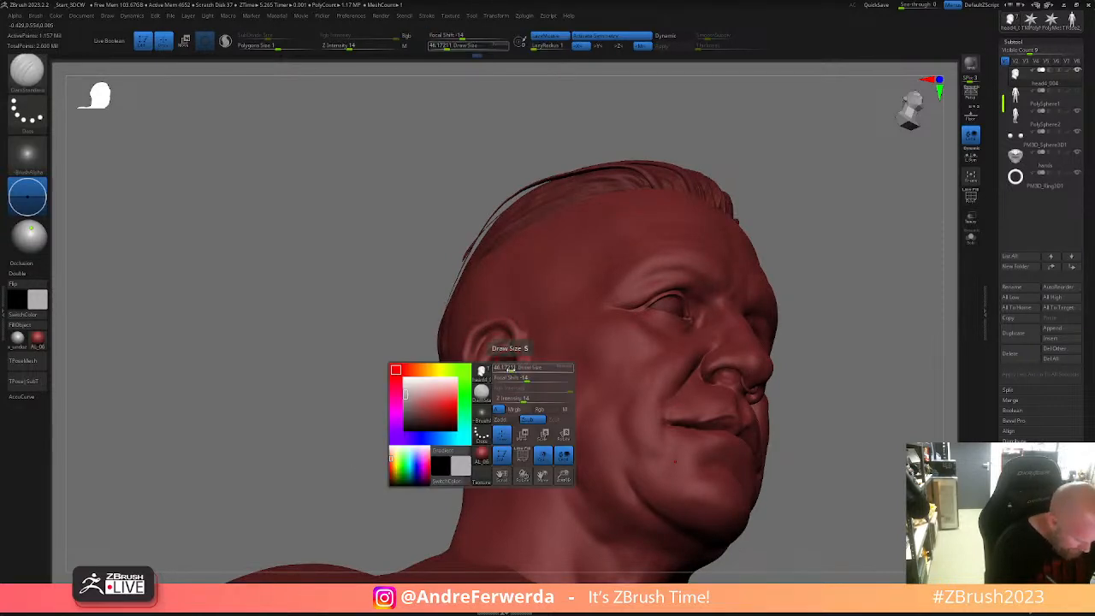
pyautogui.press('space')
pyautogui.moveTo(527, 401); pyautogui.dragTo(529, 401)
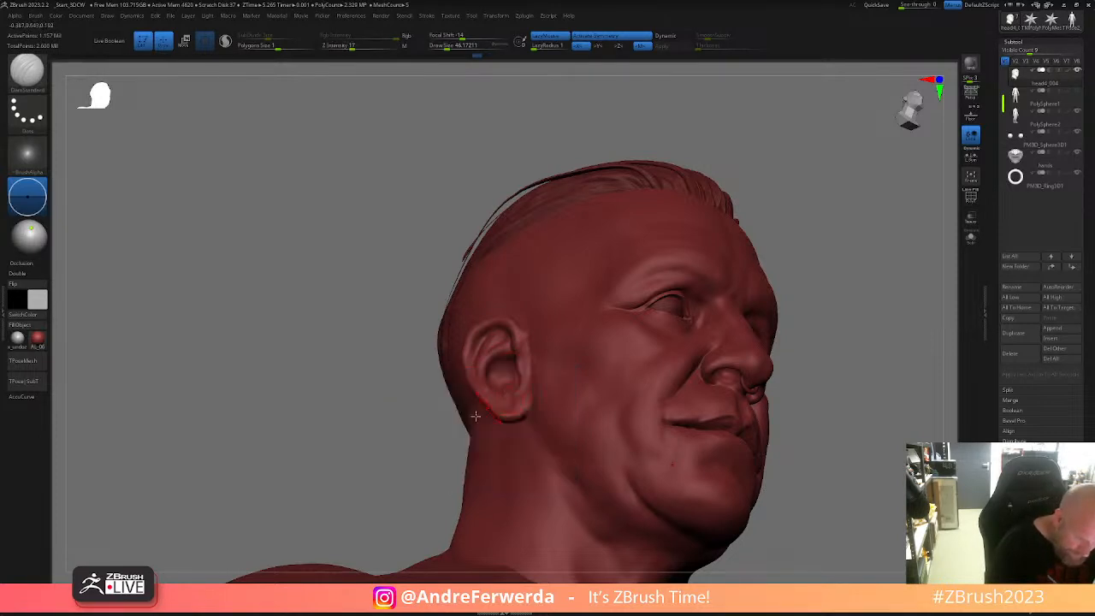
pyautogui.moveTo(528, 385); pyautogui.dragTo(458, 370, button='right')
pyautogui.moveTo(497, 328); pyautogui.dragTo(476, 373)
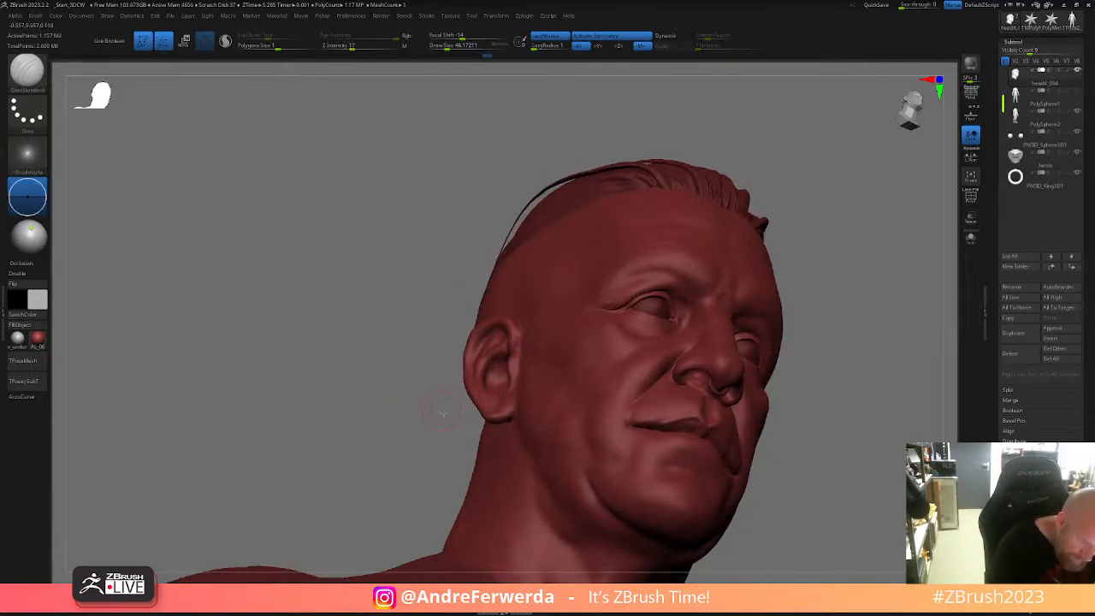
pyautogui.moveTo(440, 408); pyautogui.dragTo(469, 402)
# - Deepen the groove inside the ear's outer rim with DamStandard at a draw size of about 35
pyautogui.press('space')
pyautogui.moveTo(516, 360); pyautogui.dragTo(490, 343)
pyautogui.moveTo(772, 262); pyautogui.dragTo(737, 272)
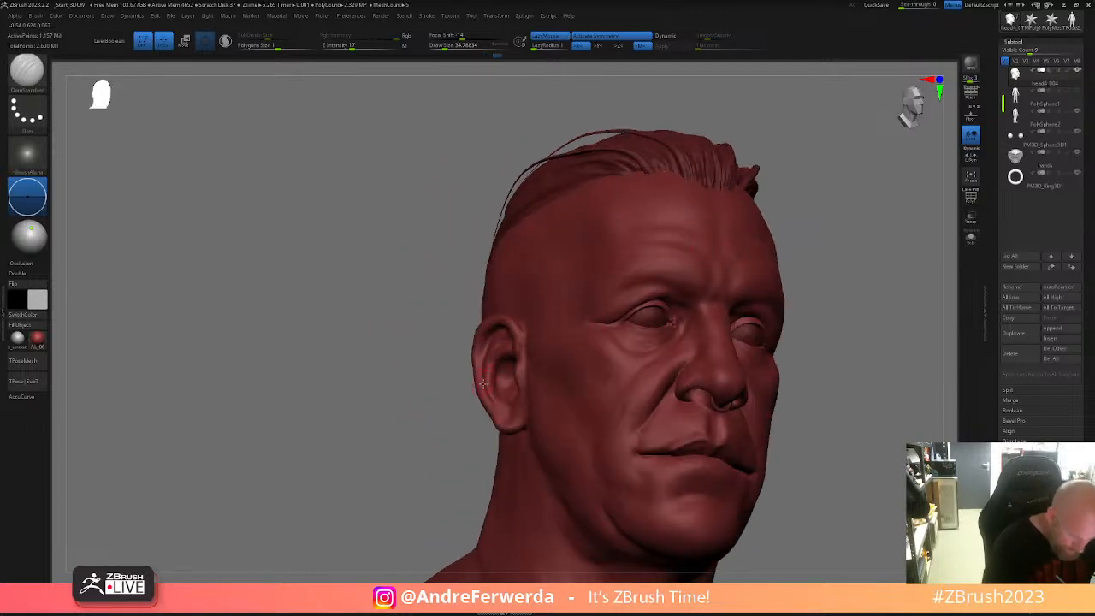
pyautogui.moveTo(487, 347); pyautogui.dragTo(484, 370)
pyautogui.moveTo(452, 450)
pyautogui.mouseDown()
pyautogui.moveTo(435, 471)
pyautogui.moveTo(436, 411)
pyautogui.mouseUp()
pyautogui.moveTo(757, 381); pyautogui.dragTo(712, 384)
pyautogui.moveTo(712, 384); pyautogui.dragTo(741, 390, button='right')
pyautogui.keyDown('alt'); pyautogui.moveTo(741, 390); pyautogui.dragTo(745, 365); pyautogui.keyUp('alt')
pyautogui.moveTo(746, 365); pyautogui.dragTo(761, 359, button='right')
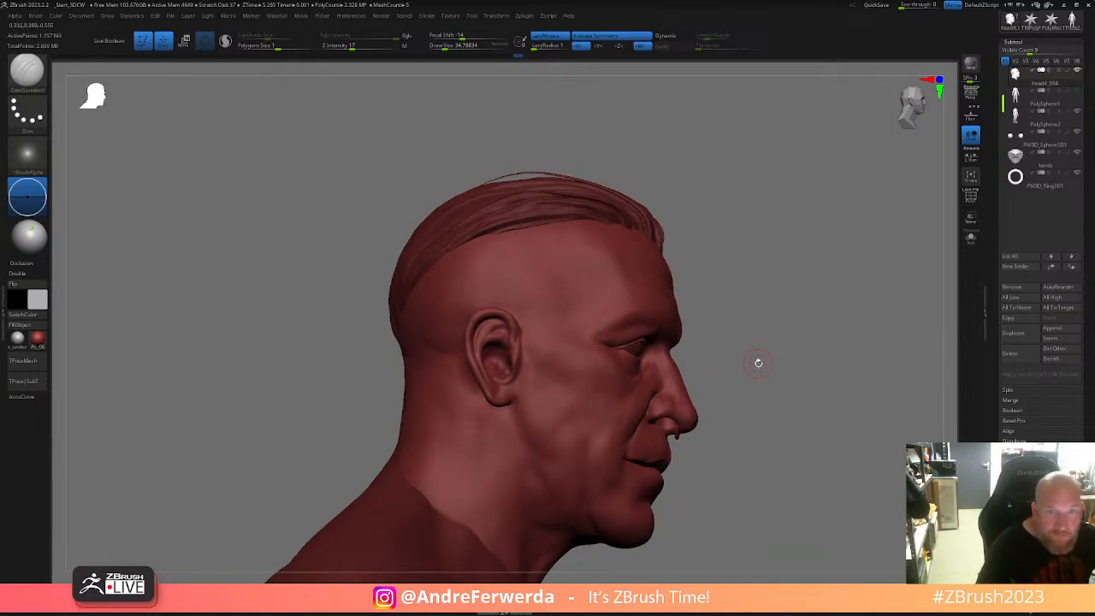
pyautogui.moveTo(757, 364); pyautogui.dragTo(747, 367)
# - Switch to ClayBuildup and try a stroke inside the ear's bowl at a draw size of about 35
pyautogui.press('b')
pyautogui.click(764, 208)
pyautogui.press('b')
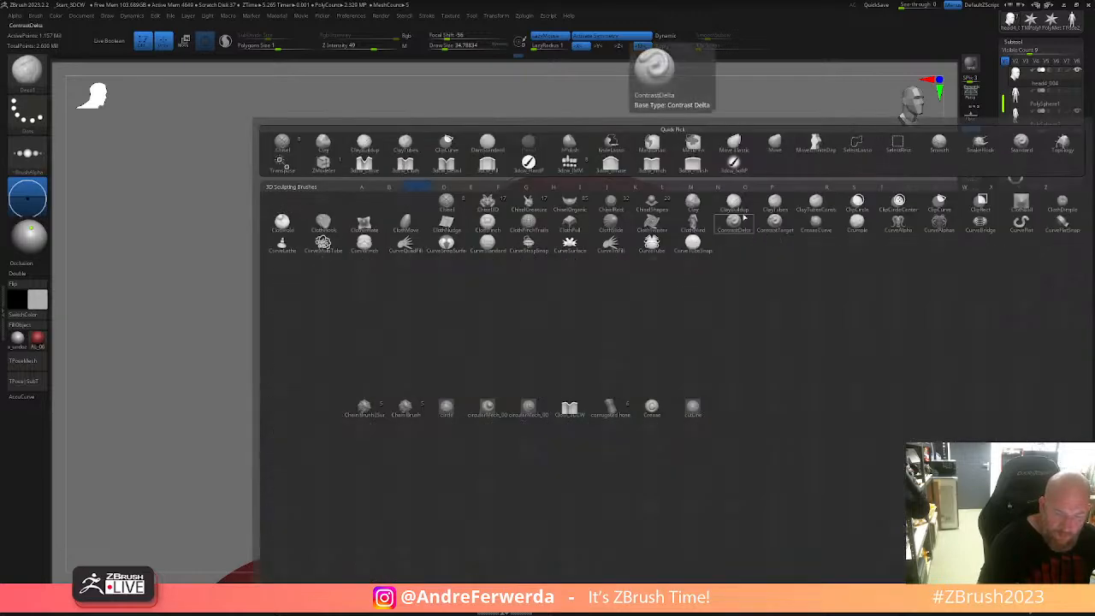
pyautogui.click(755, 225)
pyautogui.moveTo(774, 272); pyautogui.dragTo(776, 262)
pyautogui.moveTo(777, 261); pyautogui.dragTo(766, 272, button='right')
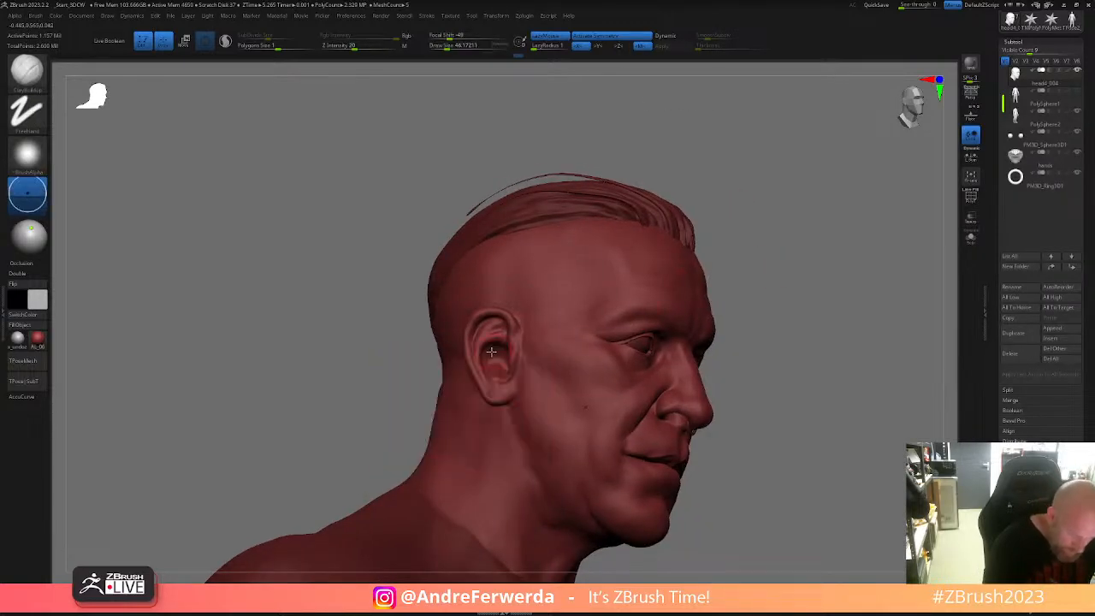
pyautogui.moveTo(495, 345); pyautogui.dragTo(488, 351)
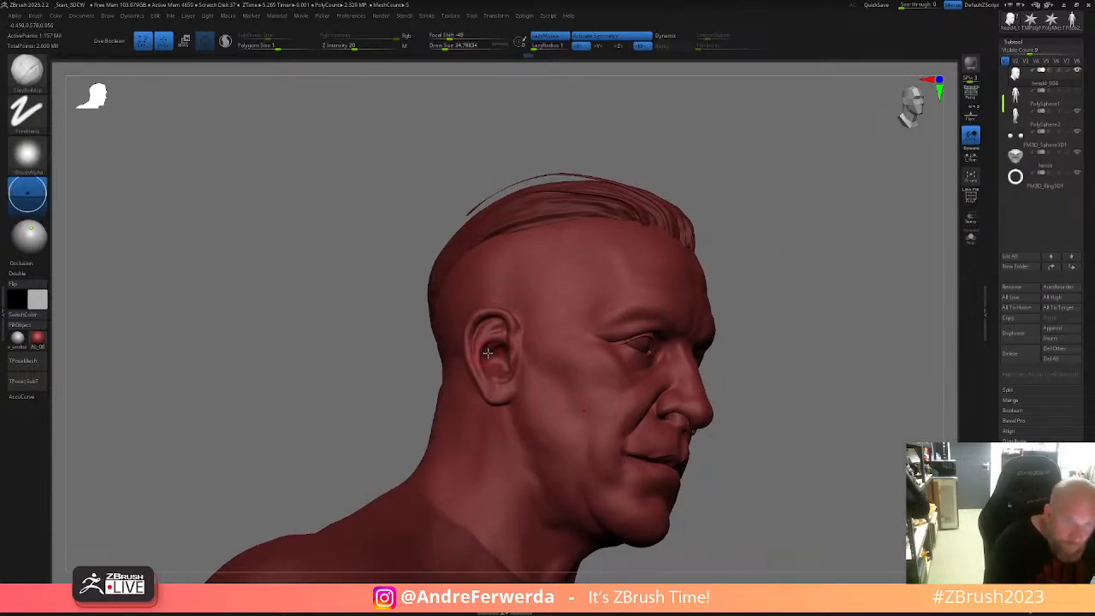
pyautogui.hotkey('ctrl', 'z')
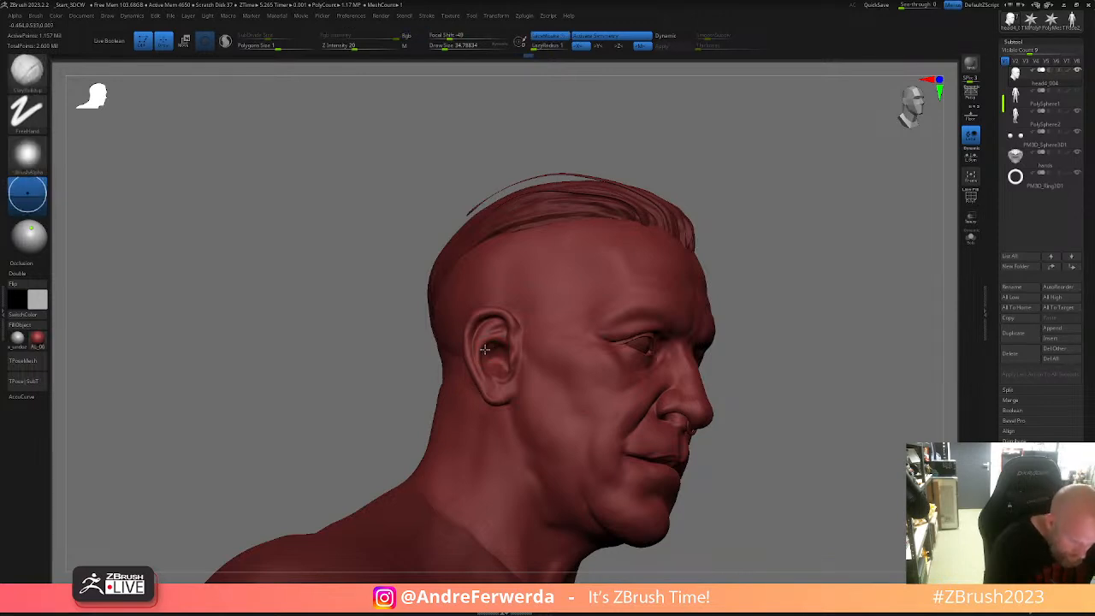
# - Build up the ear's inner fold and bowl with ClayBuildup at a draw size of about 35
pyautogui.moveTo(786, 292); pyautogui.dragTo(784, 306)
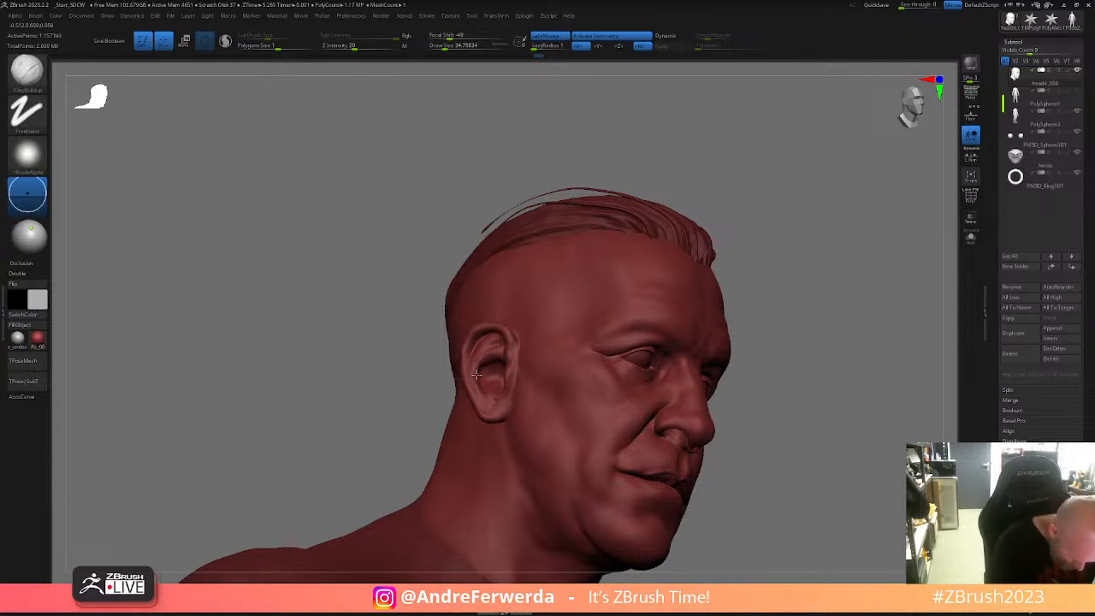
pyautogui.moveTo(799, 311); pyautogui.dragTo(798, 323)
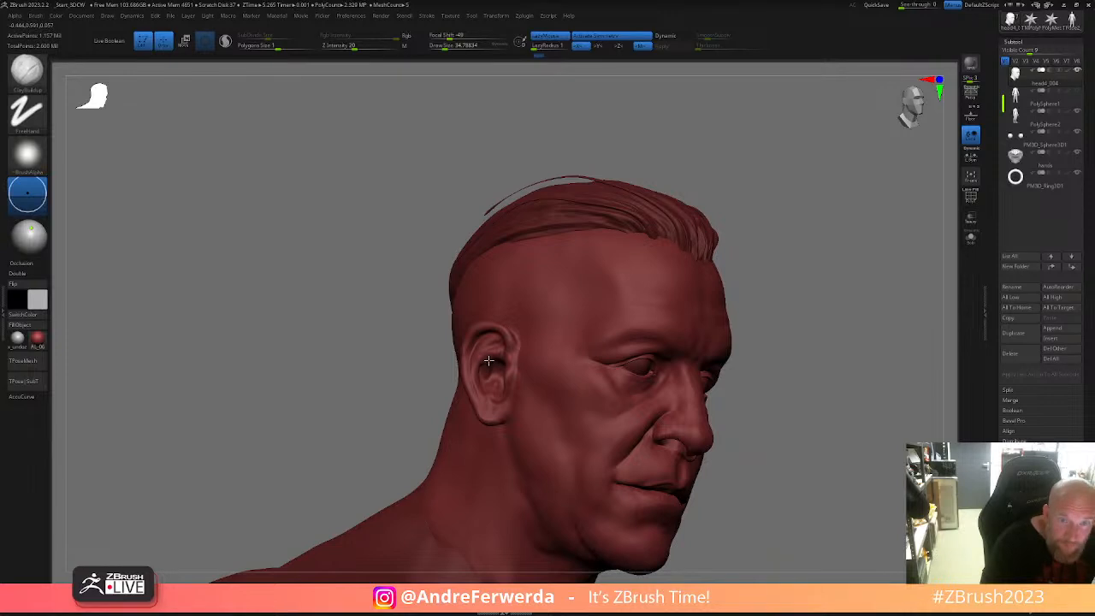
pyautogui.moveTo(487, 371); pyautogui.dragTo(488, 371)
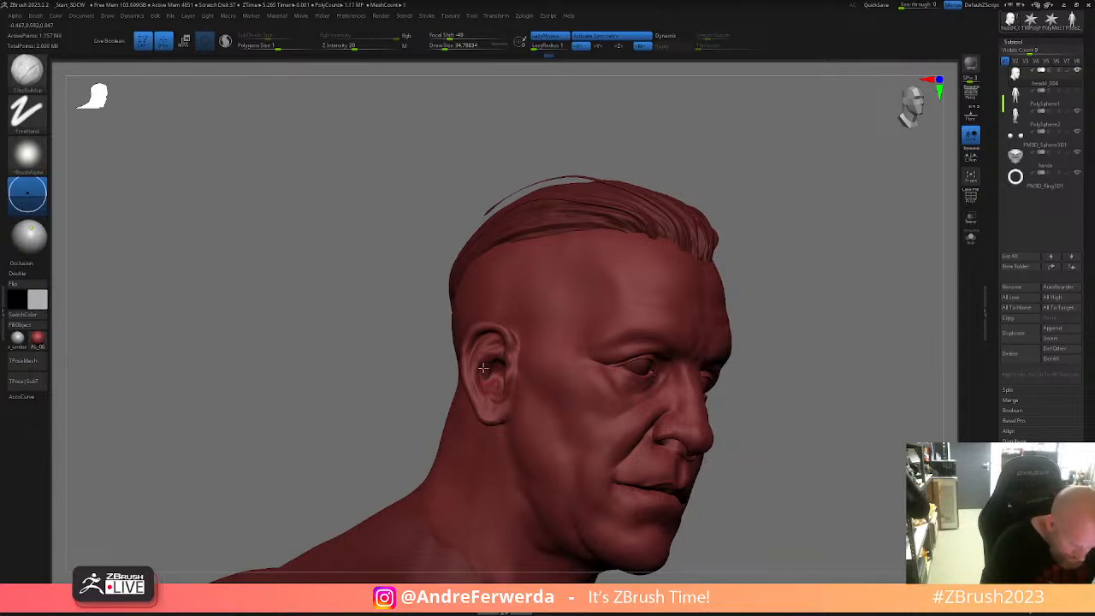
pyautogui.moveTo(799, 342); pyautogui.dragTo(812, 350)
pyautogui.moveTo(500, 384); pyautogui.dragTo(500, 380)
pyautogui.moveTo(742, 305); pyautogui.dragTo(761, 298)
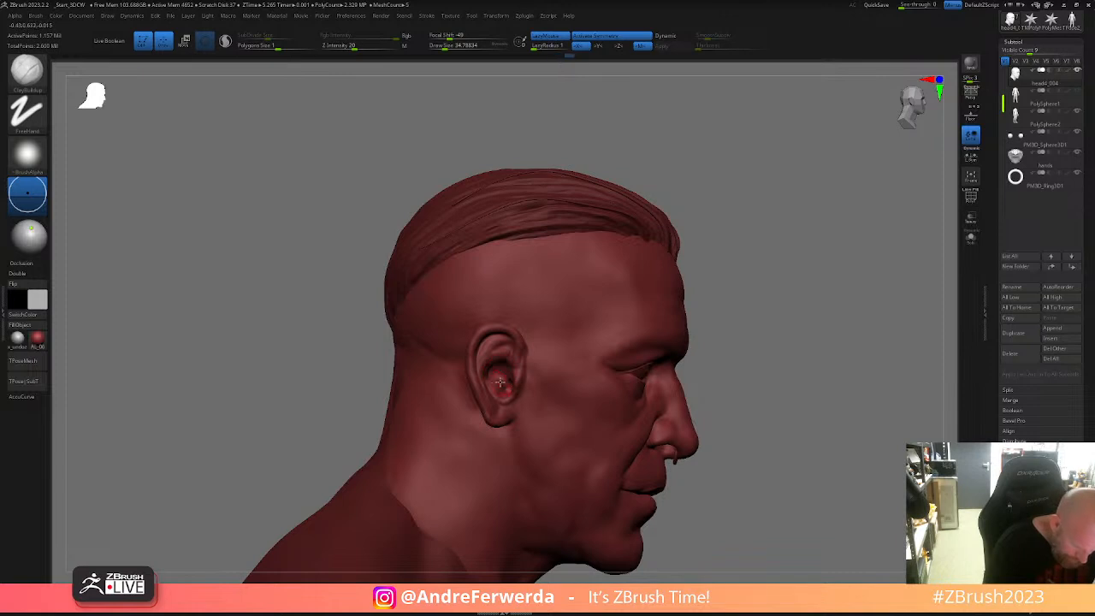
pyautogui.moveTo(495, 386); pyautogui.dragTo(489, 379)
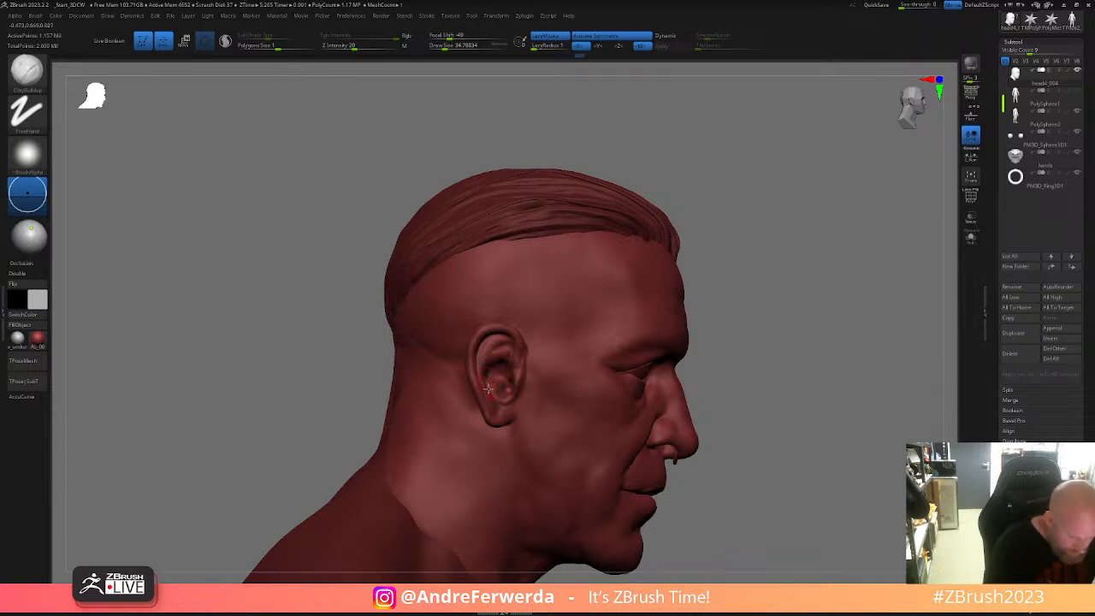
# - Refine the fold behind the ear's bowl down towards the lobe with ClayBuildup at draw sizes of about 24 to 35
pyautogui.moveTo(751, 308); pyautogui.dragTo(659, 346)
pyautogui.press('space')
pyautogui.moveTo(489, 386); pyautogui.dragTo(484, 385)
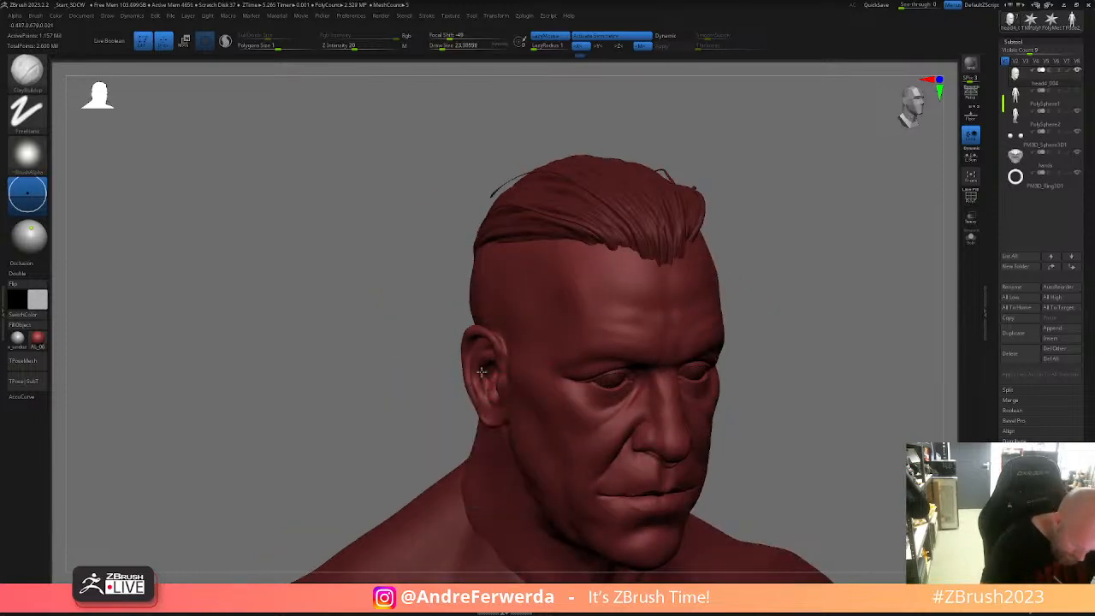
pyautogui.moveTo(483, 393)
pyautogui.mouseDown(button='right')
pyautogui.moveTo(554, 410)
pyautogui.moveTo(497, 392)
pyautogui.mouseUp(button='right')
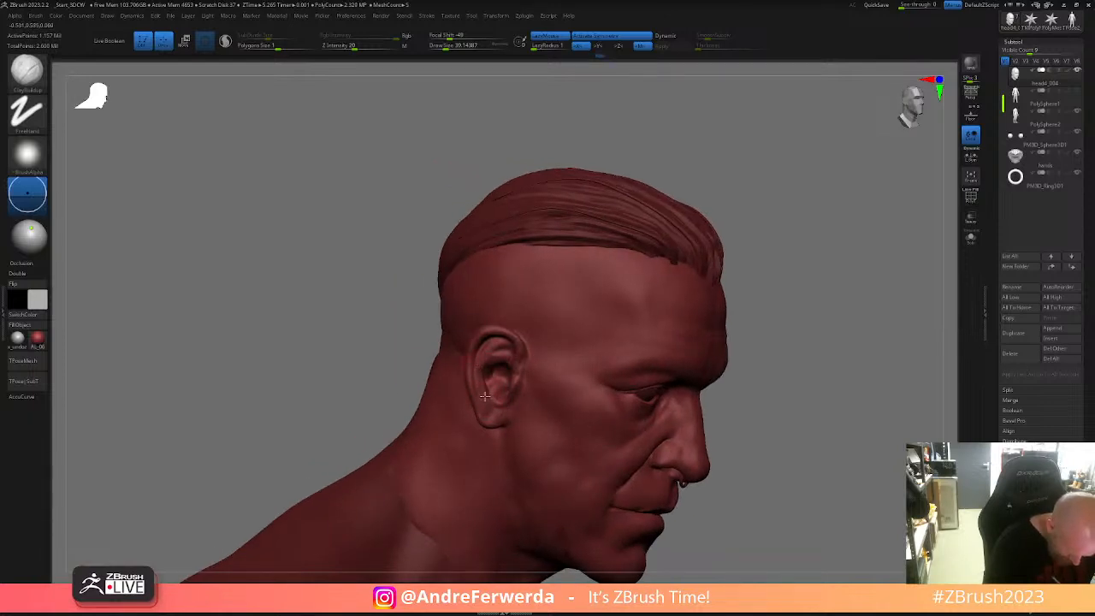
pyautogui.press('space')
pyautogui.moveTo(494, 432); pyautogui.dragTo(490, 431)
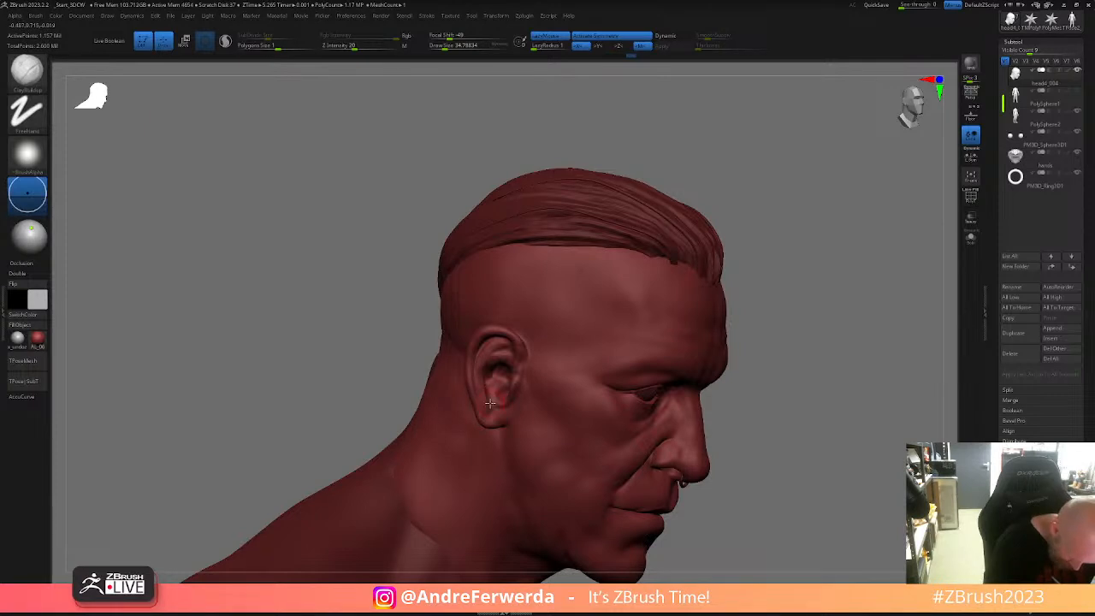
pyautogui.press('shift')
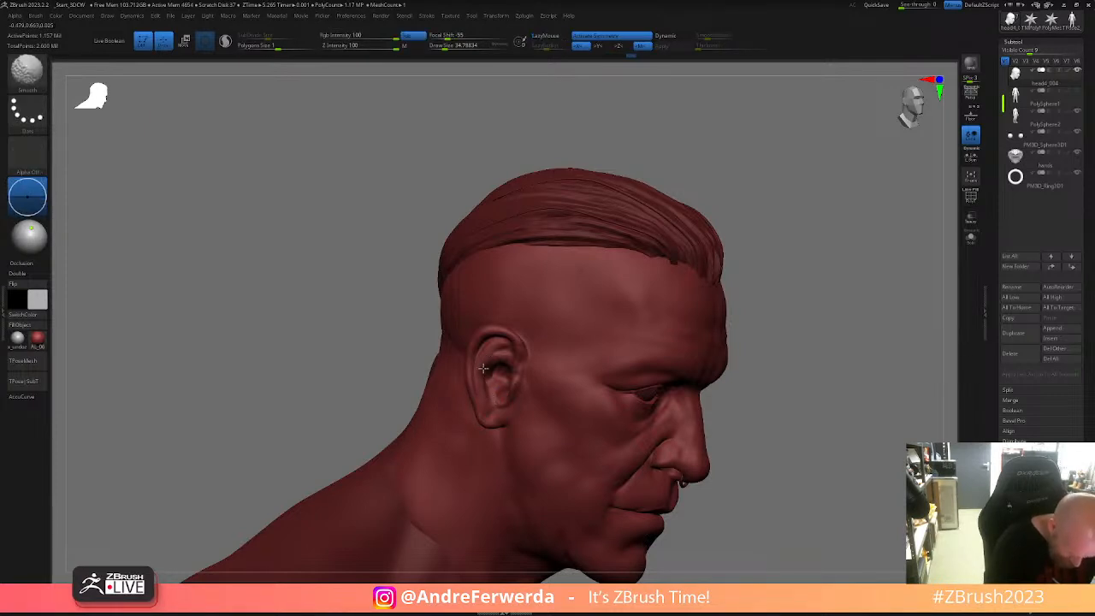
# - Smooth and touch up the rim and lobe of the ear on the head's opposite side
pyautogui.moveTo(865, 334)
pyautogui.mouseDown()
pyautogui.moveTo(765, 342)
pyautogui.moveTo(814, 386)
pyautogui.moveTo(803, 389)
pyautogui.moveTo(724, 342)
pyautogui.mouseUp()
pyautogui.press('shift')
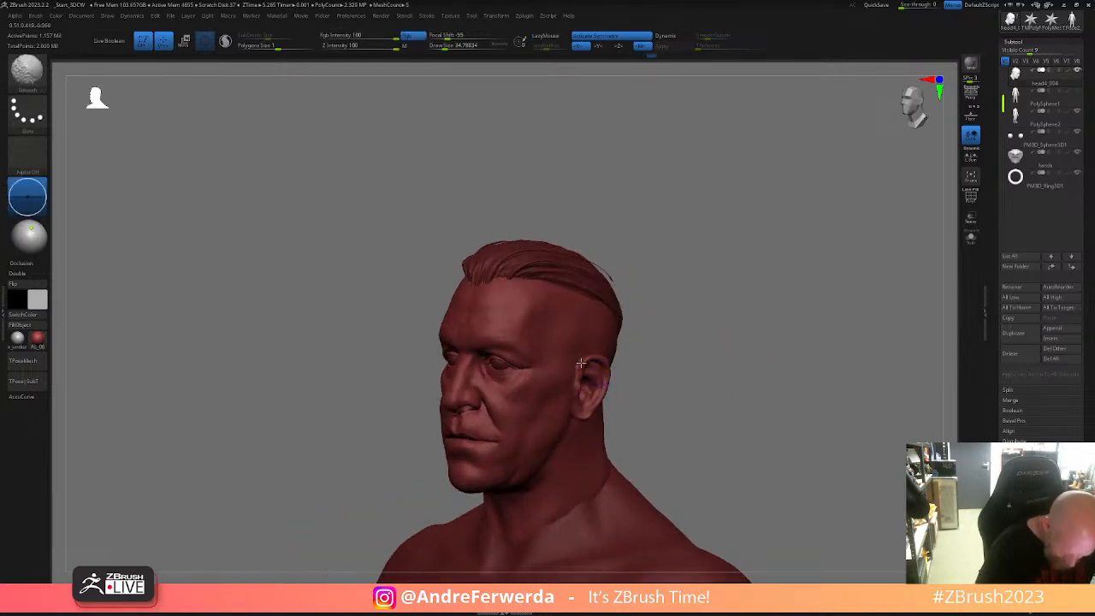
pyautogui.moveTo(642, 384); pyautogui.dragTo(668, 386)
pyautogui.keyDown('shift'); pyautogui.moveTo(594, 399); pyautogui.dragTo(580, 414); pyautogui.keyUp('shift')
pyautogui.moveTo(637, 389)
pyautogui.mouseDown()
pyautogui.moveTo(653, 374)
pyautogui.moveTo(704, 379)
pyautogui.moveTo(691, 352)
pyautogui.mouseUp()
pyautogui.press('shift')
pyautogui.press('space')
pyautogui.moveTo(630, 372)
pyautogui.mouseDown()
pyautogui.moveTo(612, 345)
pyautogui.moveTo(644, 345)
pyautogui.moveTo(638, 374)
pyautogui.mouseUp()
pyautogui.moveTo(551, 390); pyautogui.dragTo(520, 394)
pyautogui.moveTo(629, 364); pyautogui.dragTo(692, 353)
# - Shape the ear canal area with ClayBuildup at a draw size of about 33
pyautogui.keyDown('alt'); pyautogui.moveTo(661, 315); pyautogui.dragTo(657, 398); pyautogui.keyUp('alt')
pyautogui.moveTo(714, 283); pyautogui.dragTo(701, 361, button='right')
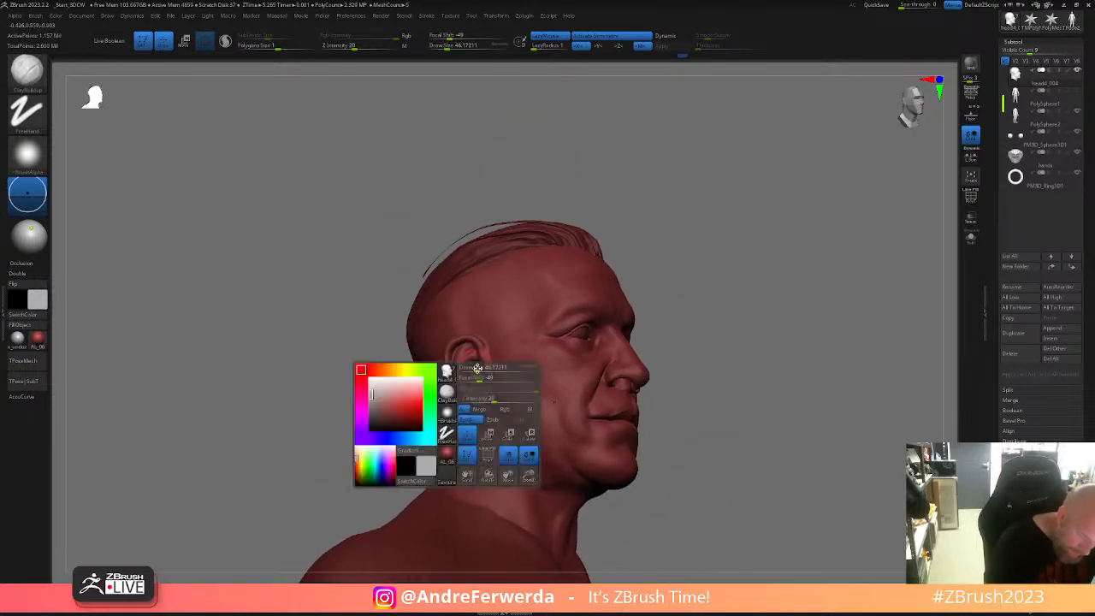
pyautogui.keyDown('alt'); pyautogui.moveTo(695, 302); pyautogui.dragTo(747, 292, button='right'); pyautogui.keyUp('alt')
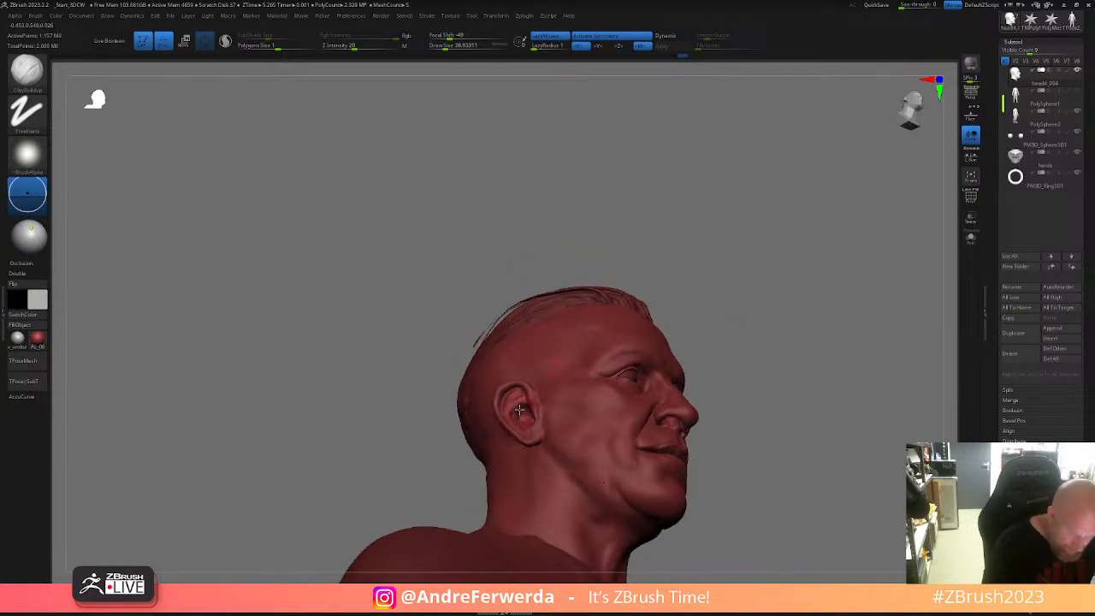
pyautogui.moveTo(659, 283); pyautogui.dragTo(674, 320, button='right')
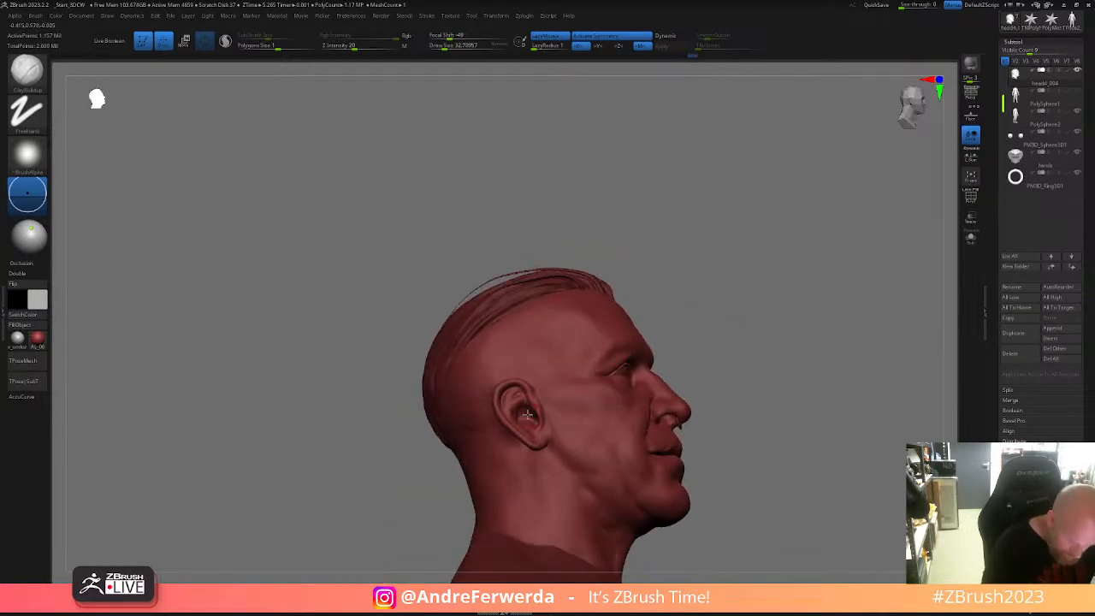
pyautogui.moveTo(524, 417); pyautogui.dragTo(524, 421, button='right')
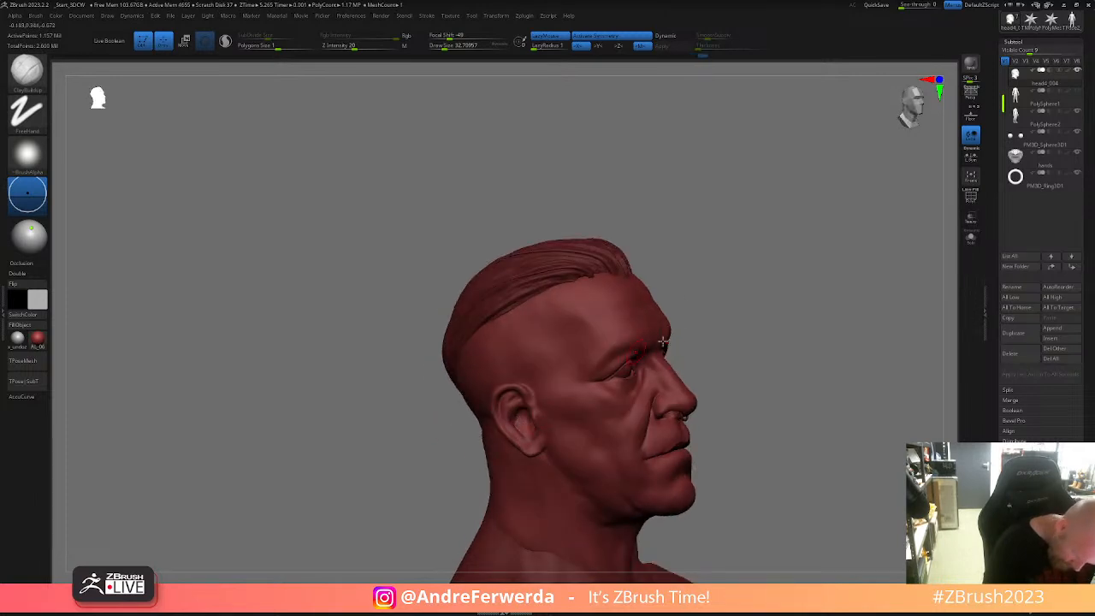
pyautogui.moveTo(757, 333); pyautogui.dragTo(700, 331)
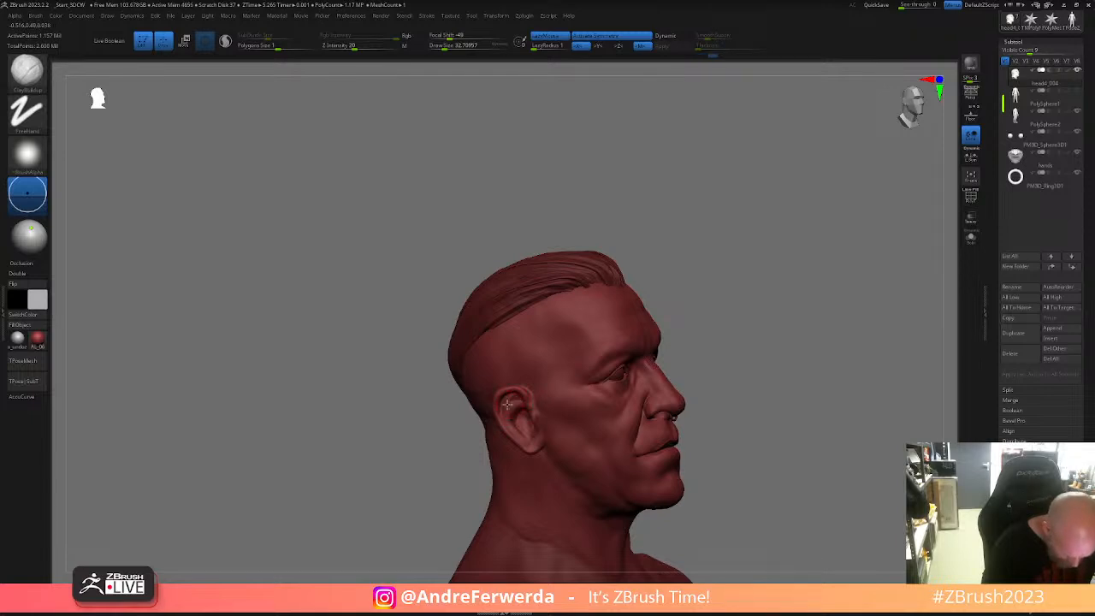
# - Refine the ear's upper rim from above with ClayBuildup at a draw size of about 27
pyautogui.moveTo(684, 310); pyautogui.dragTo(695, 360)
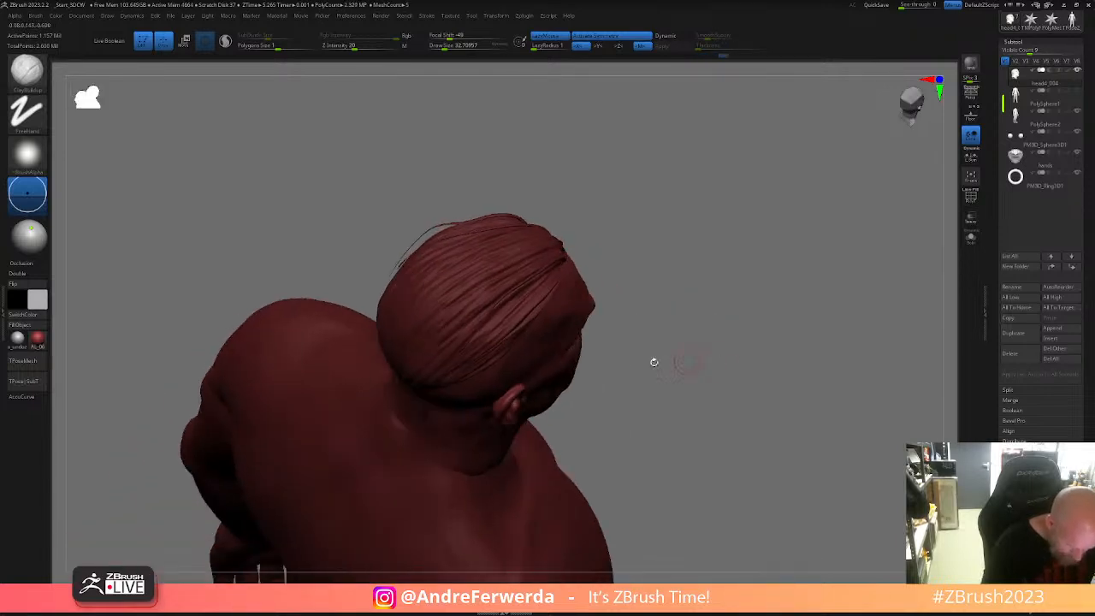
pyautogui.moveTo(520, 391); pyautogui.dragTo(656, 355)
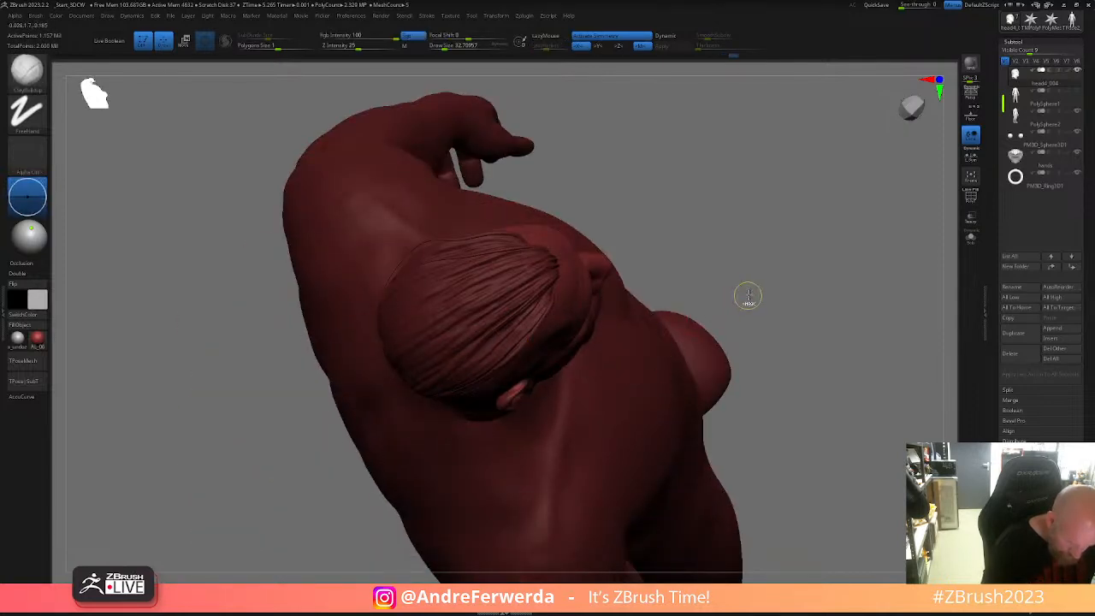
pyautogui.keyDown('alt'); pyautogui.moveTo(760, 302); pyautogui.dragTo(743, 372); pyautogui.keyUp('alt')
pyautogui.press('space')
pyautogui.moveTo(597, 411); pyautogui.dragTo(591, 412)
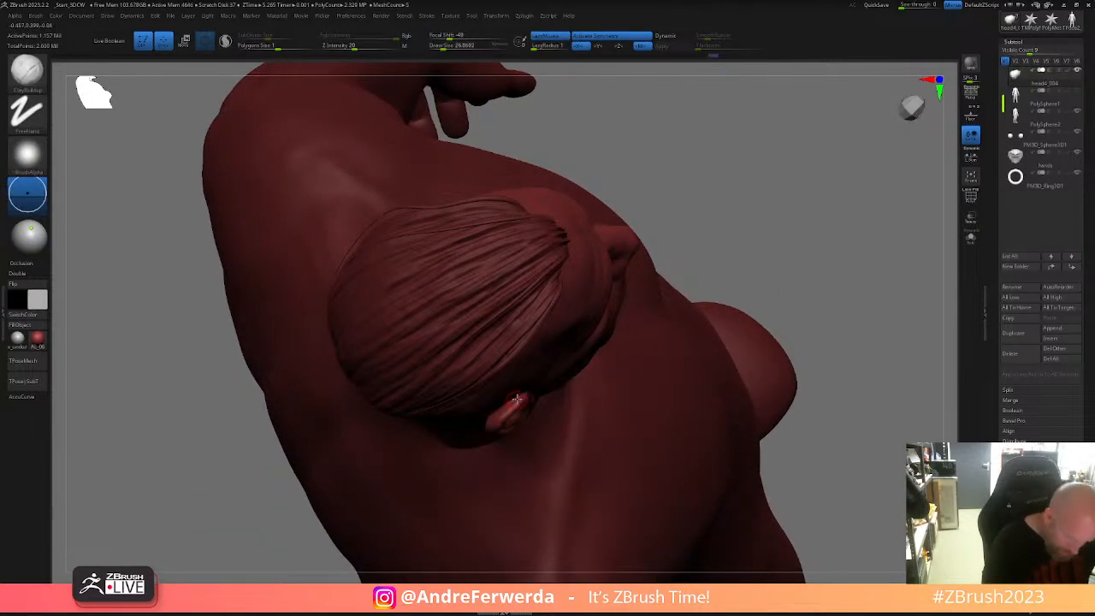
# - Sculpt the area behind the ear where it meets the skull, using ClayBuildup at a draw size of about 64
pyautogui.moveTo(633, 341); pyautogui.dragTo(710, 283, button='right')
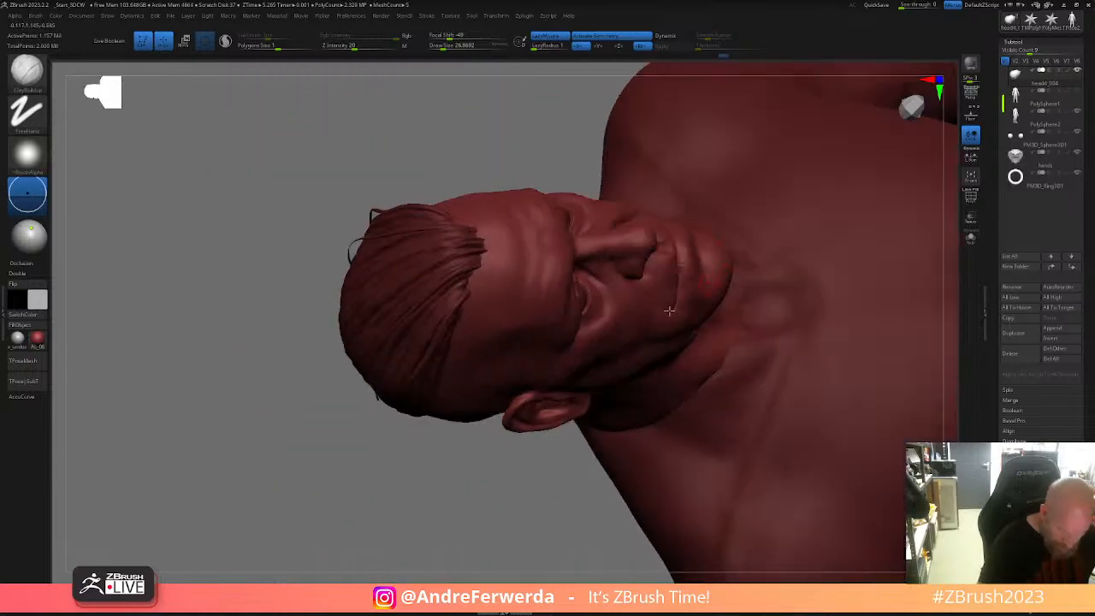
pyautogui.moveTo(490, 479); pyautogui.dragTo(687, 365, button='right')
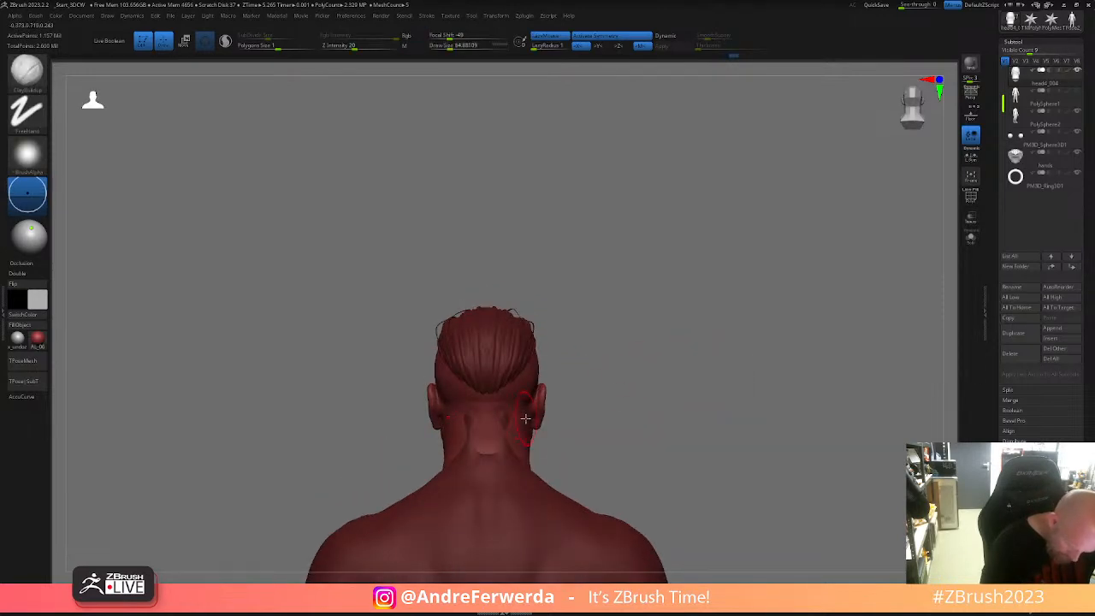
pyautogui.moveTo(550, 442)
pyautogui.mouseDown(button='right')
pyautogui.moveTo(574, 396)
pyautogui.moveTo(505, 445)
pyautogui.mouseUp(button='right')
pyautogui.press('space')
pyautogui.moveTo(573, 451); pyautogui.dragTo(590, 455)
# - Make the PolySphere2 body the active subtool and set the ClayBuildup draw size to about 30
pyautogui.moveTo(595, 469)
pyautogui.keyDown('ctrl'); pyautogui.mouseDown(button='right')
pyautogui.moveTo(746, 437)
pyautogui.moveTo(724, 394)
pyautogui.moveTo(733, 389)
pyautogui.mouseUp(button='right'); pyautogui.keyUp('ctrl')
pyautogui.keyDown('alt'); pyautogui.moveTo(745, 452); pyautogui.dragTo(745, 383, button='right'); pyautogui.keyUp('alt')
pyautogui.keyDown('alt'); pyautogui.click(618, 426); pyautogui.keyUp('alt')
pyautogui.press('space')
pyautogui.moveTo(714, 426); pyautogui.dragTo(708, 425)
pyautogui.keyDown('shift'); pyautogui.moveTo(708, 424); pyautogui.dragTo(711, 418, button='right'); pyautogui.keyUp('shift')
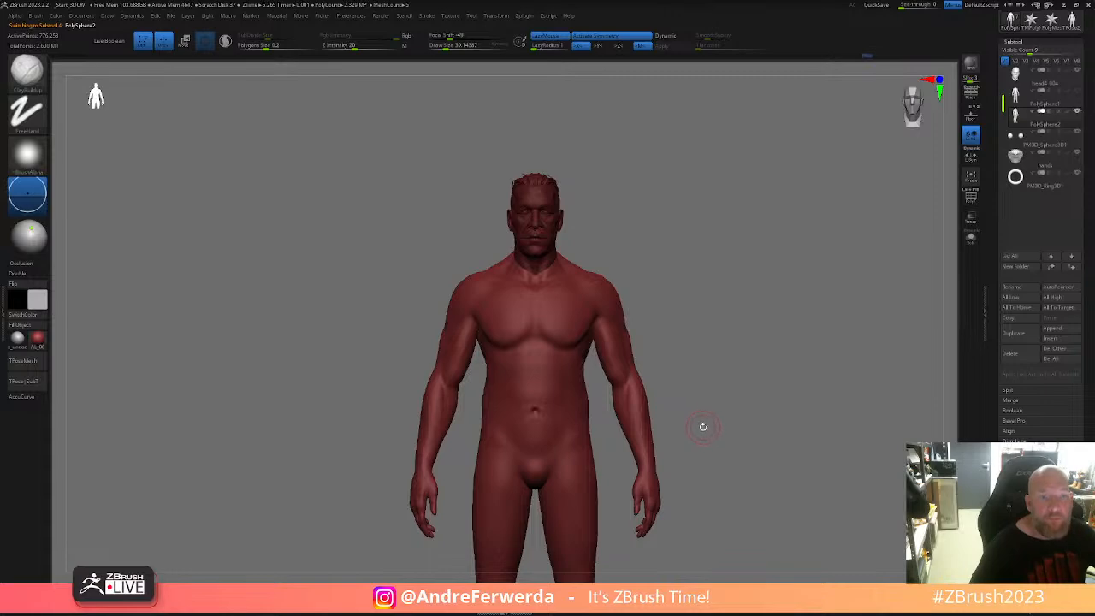
# - Reshape the navel into a narrow fold with ClayBuildup at a draw size of about 22, smoothing its edges
pyautogui.press('b')
pyautogui.press('Escape')
pyautogui.moveTo(701, 265); pyautogui.dragTo(709, 397, button='right')
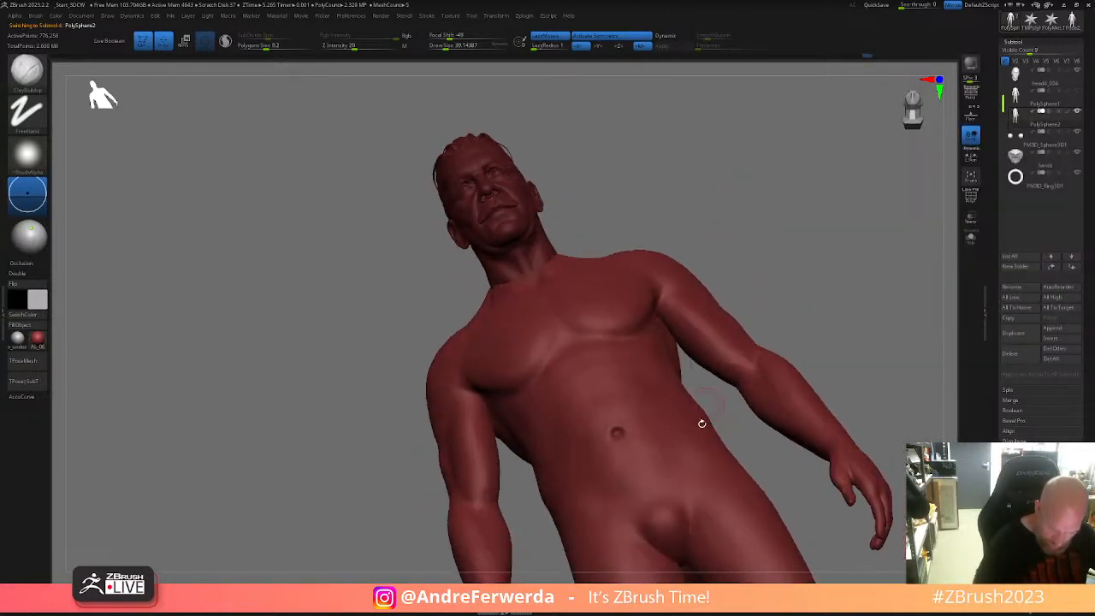
pyautogui.press('[')
pyautogui.moveTo(617, 429); pyautogui.dragTo(617, 432)
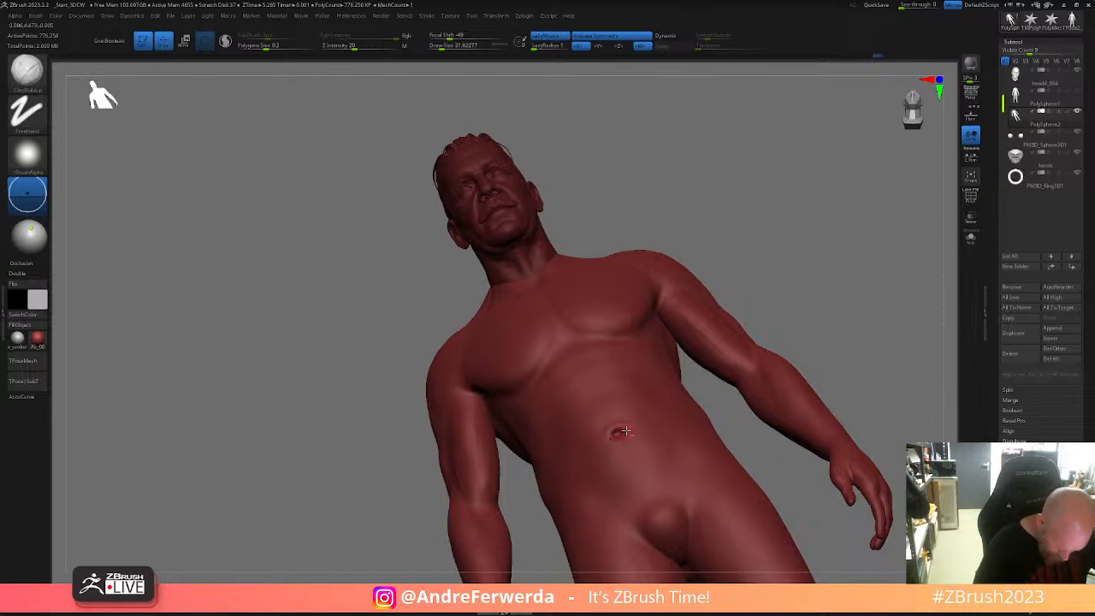
pyautogui.keyDown('shift'); pyautogui.moveTo(616, 435); pyautogui.dragTo(616, 433); pyautogui.keyUp('shift')
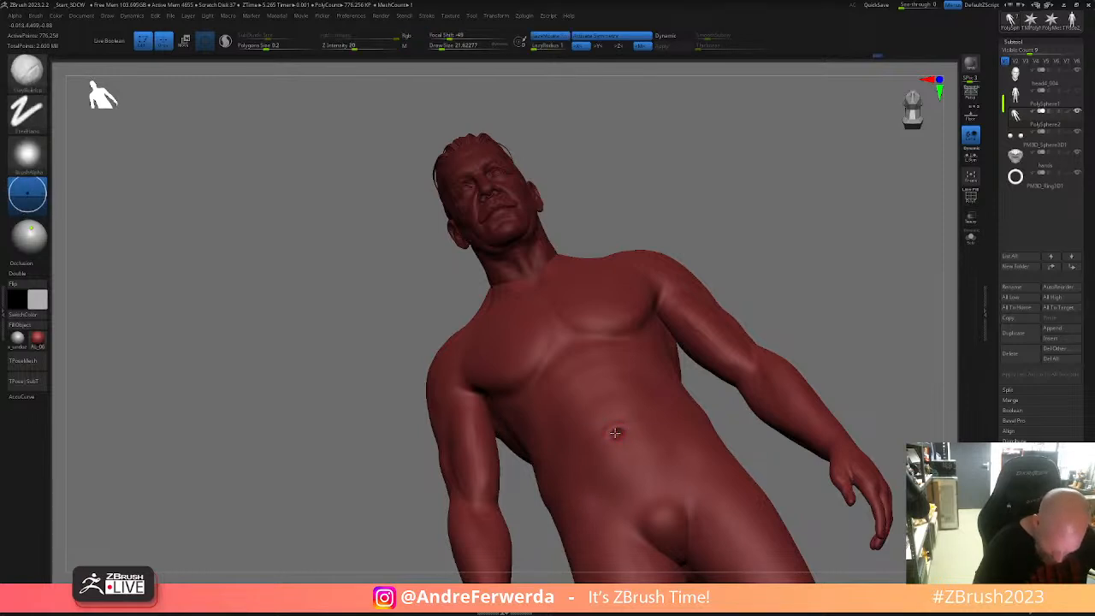
pyautogui.moveTo(808, 308)
pyautogui.mouseDown()
pyautogui.moveTo(848, 337)
pyautogui.moveTo(795, 422)
pyautogui.mouseUp()
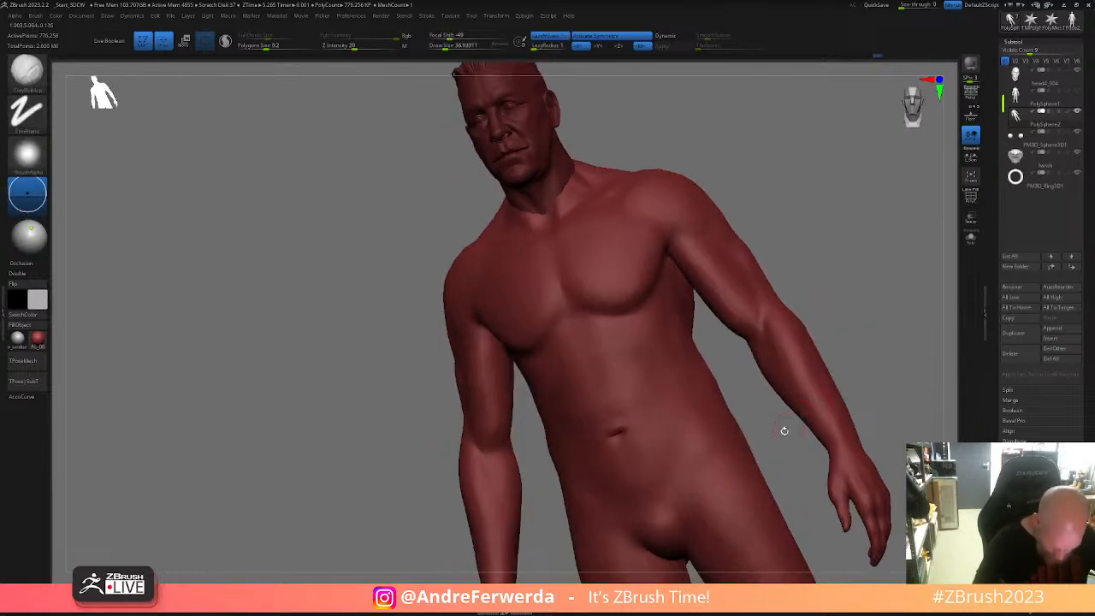
# - Build up and smooth the abdomen around the navel at a draw size of about 49
pyautogui.press(']')
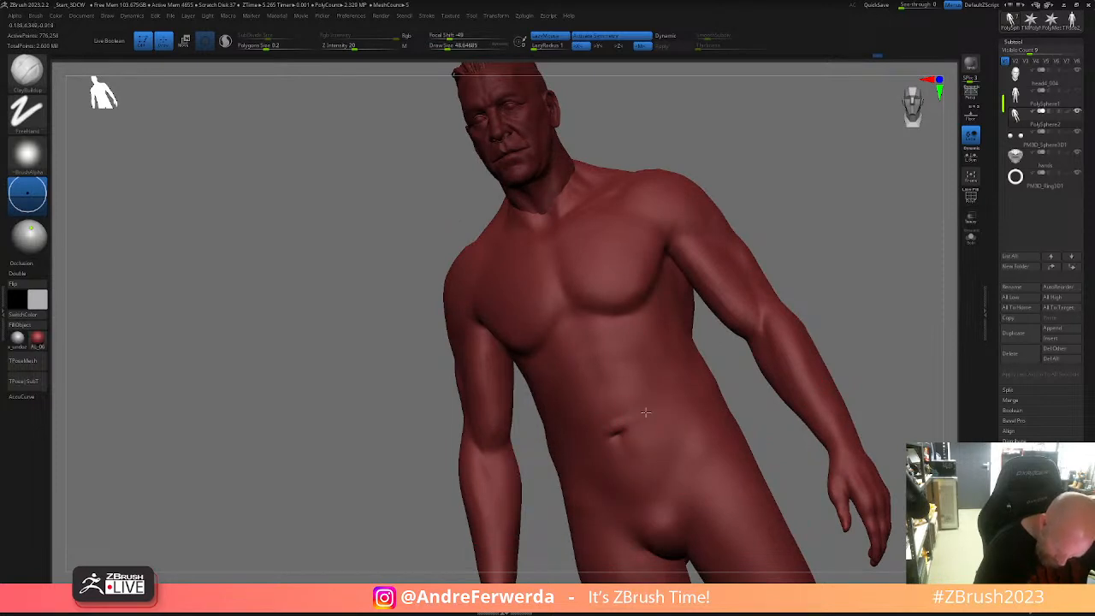
pyautogui.press('shift')
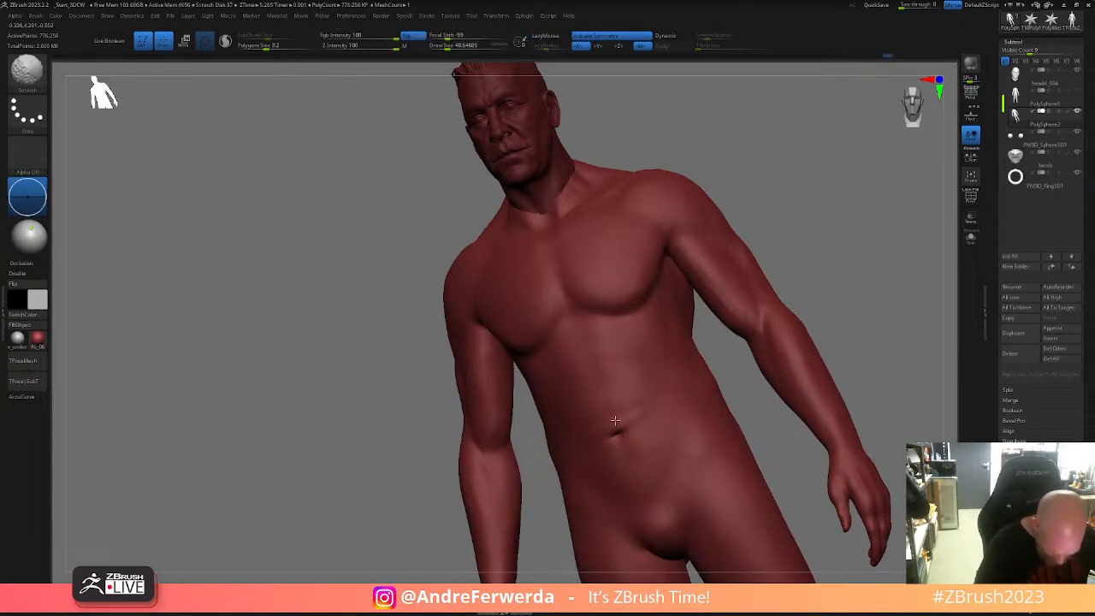
pyautogui.moveTo(744, 381)
pyautogui.keyDown('alt'); pyautogui.mouseDown()
pyautogui.moveTo(831, 279)
pyautogui.moveTo(810, 343)
pyautogui.moveTo(783, 350)
pyautogui.mouseUp(); pyautogui.keyUp('alt')
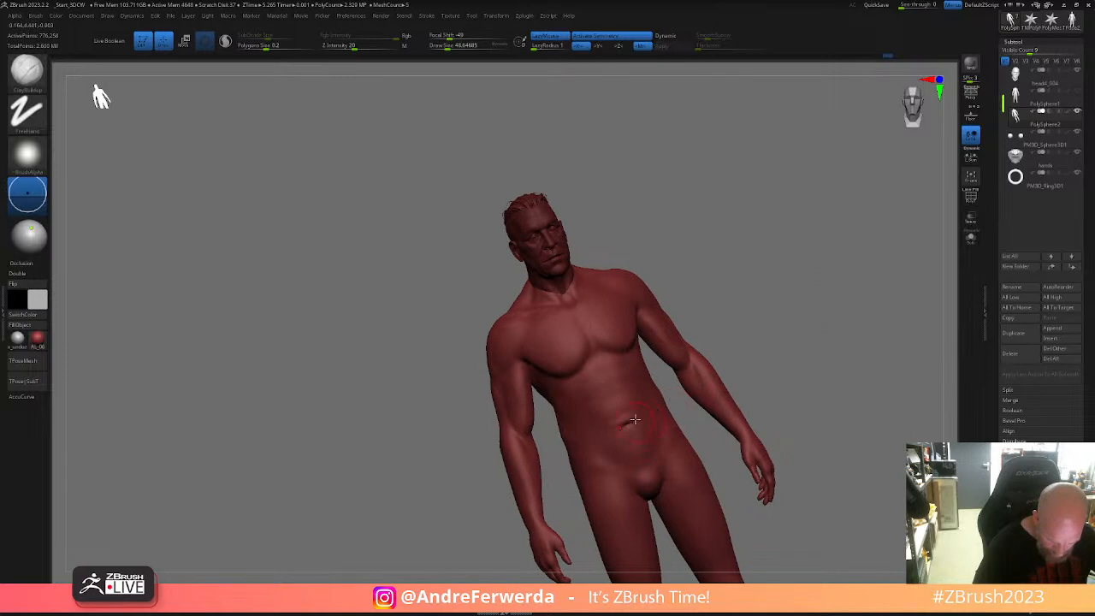
pyautogui.press('shift')
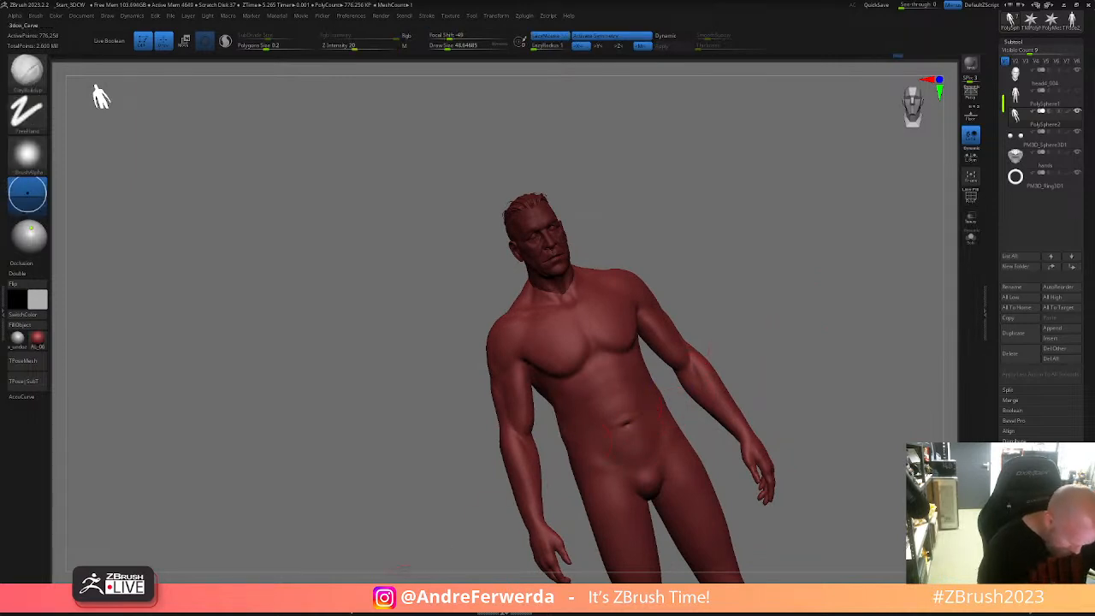
pyautogui.press('shift')
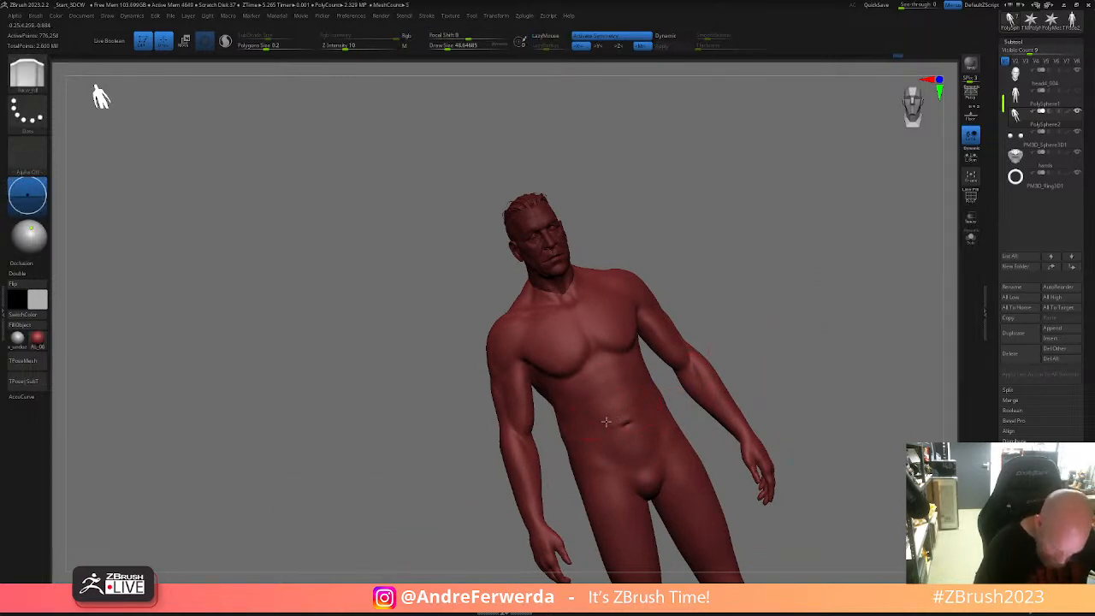
pyautogui.keyDown('alt'); pyautogui.moveTo(738, 361); pyautogui.dragTo(781, 352); pyautogui.keyUp('alt')
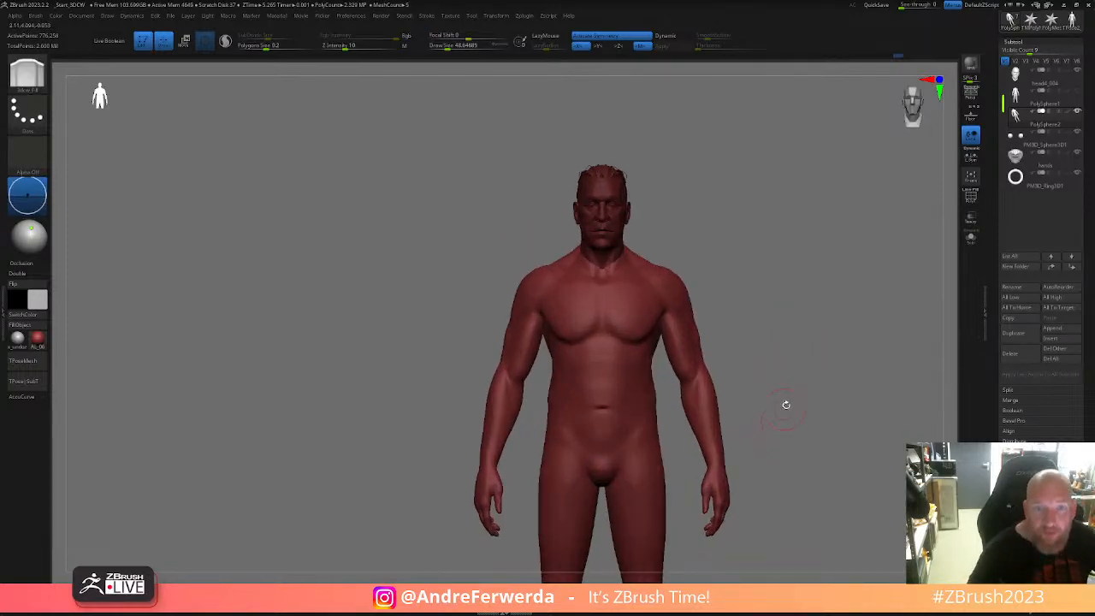
# - Refine the creases along the sternum and between chest and armpit with the DamStandard brush at a draw size of about 49
pyautogui.press('b')
pyautogui.press('d')
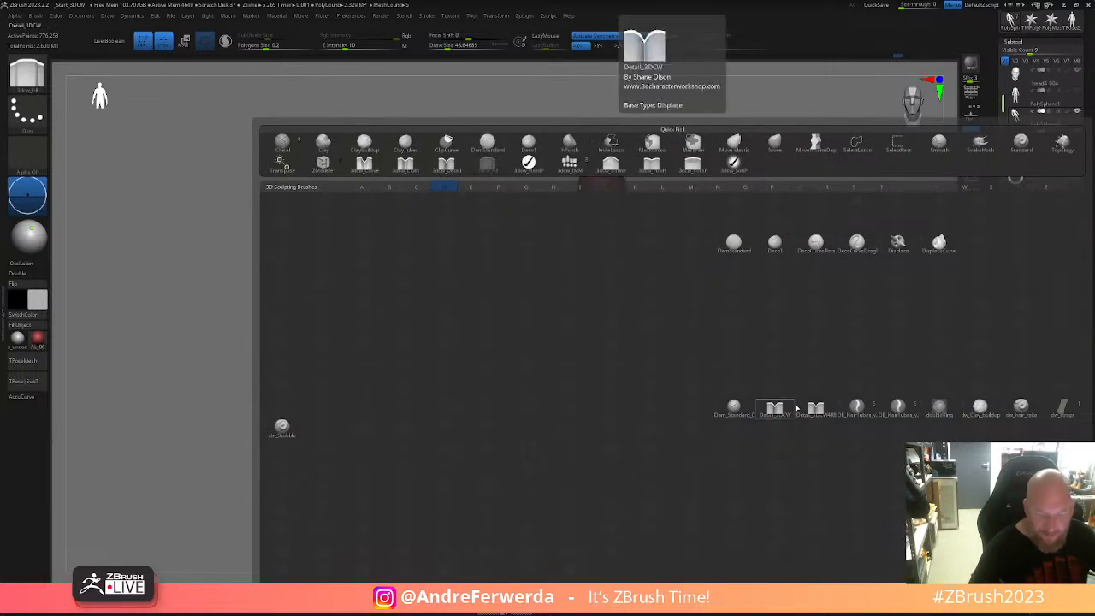
pyautogui.click(737, 246)
pyautogui.moveTo(760, 291)
pyautogui.keyDown('alt'); pyautogui.mouseDown()
pyautogui.moveTo(767, 314)
pyautogui.moveTo(783, 313)
pyautogui.mouseUp(); pyautogui.keyUp('alt')
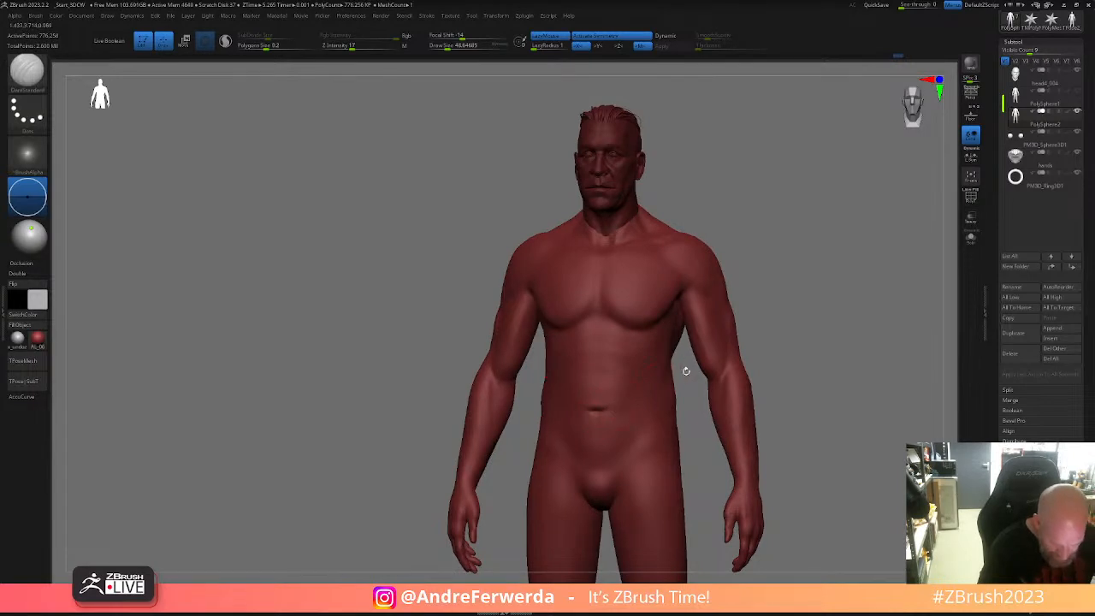
pyautogui.moveTo(789, 342); pyautogui.dragTo(739, 376)
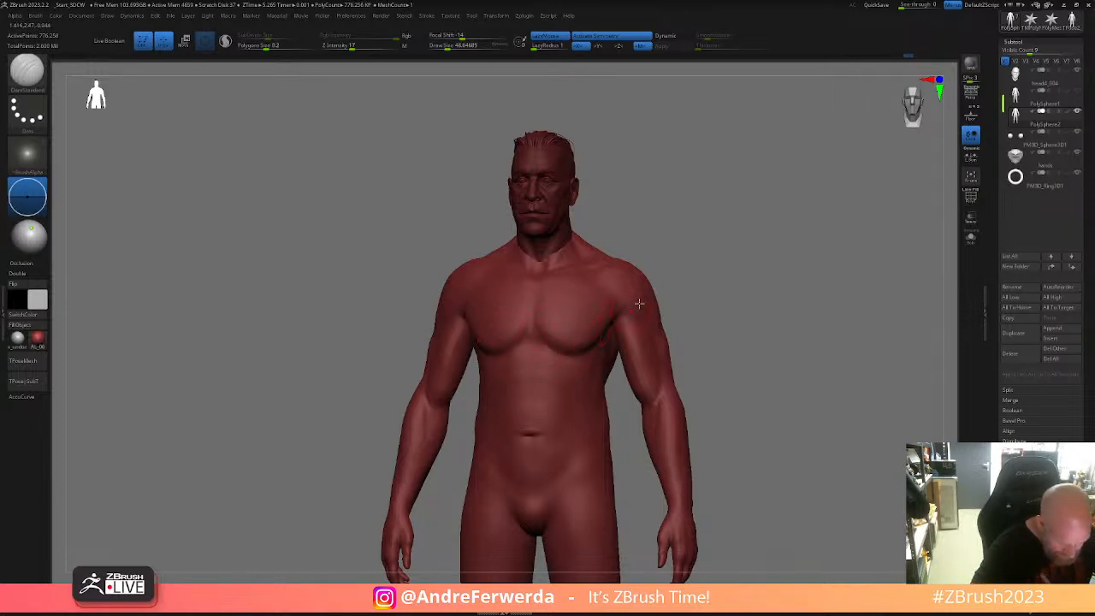
pyautogui.moveTo(689, 268); pyautogui.dragTo(534, 312)
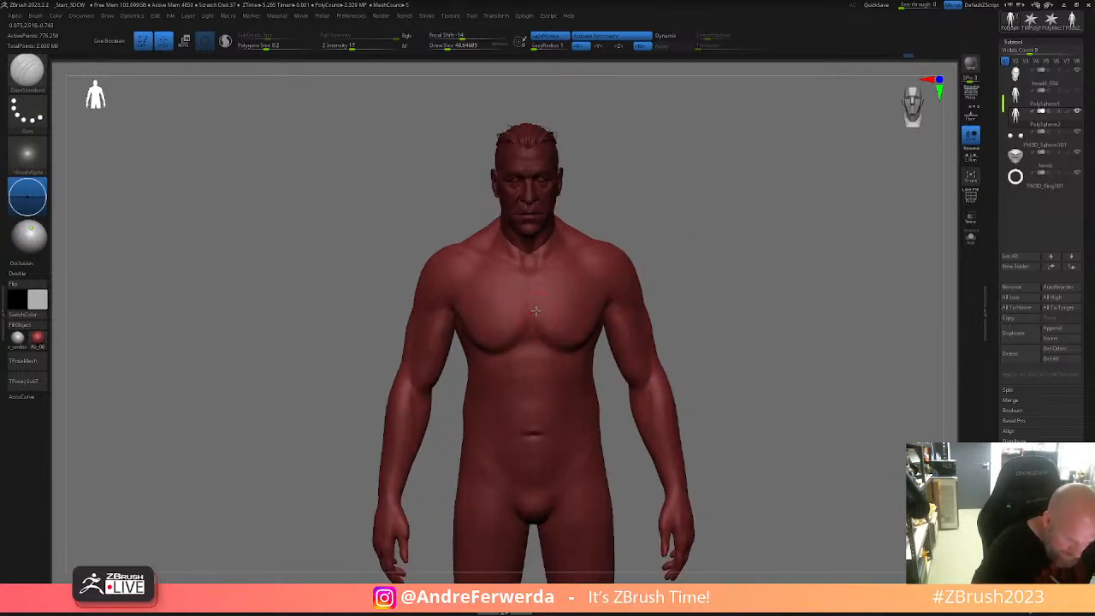
pyautogui.moveTo(676, 301); pyautogui.dragTo(613, 308)
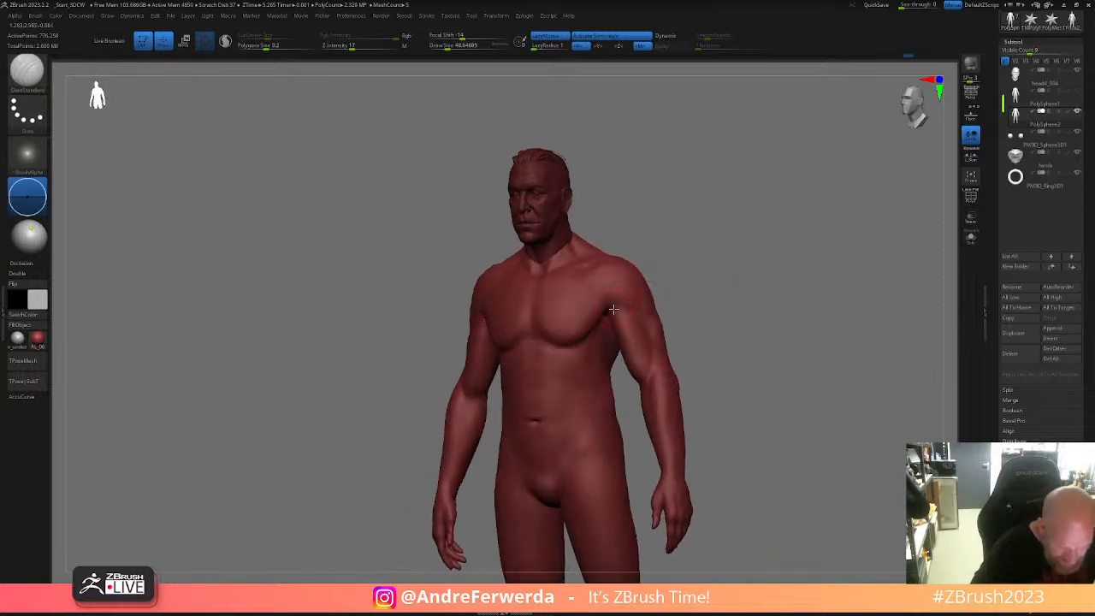
pyautogui.keyDown('alt'); pyautogui.moveTo(668, 273); pyautogui.dragTo(757, 248); pyautogui.keyUp('alt')
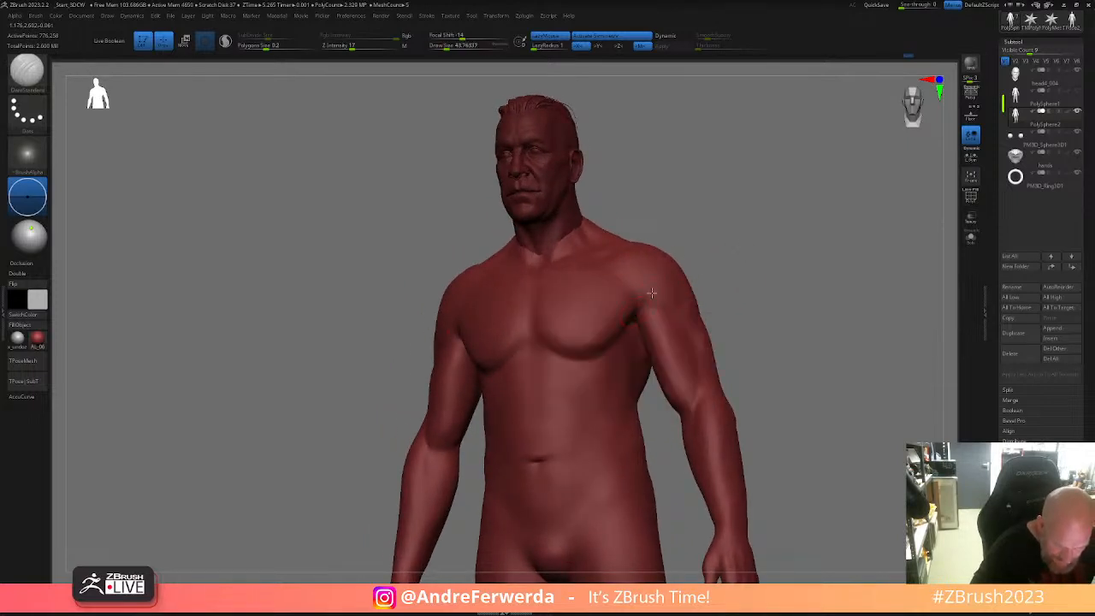
# - Refine and smooth the navel crease with DamStandard at a draw size of about 44
pyautogui.moveTo(704, 283)
pyautogui.mouseDown()
pyautogui.moveTo(728, 277)
pyautogui.moveTo(741, 256)
pyautogui.moveTo(697, 262)
pyautogui.moveTo(718, 290)
pyautogui.moveTo(694, 339)
pyautogui.moveTo(536, 406)
pyautogui.mouseUp()
pyautogui.press('shift')
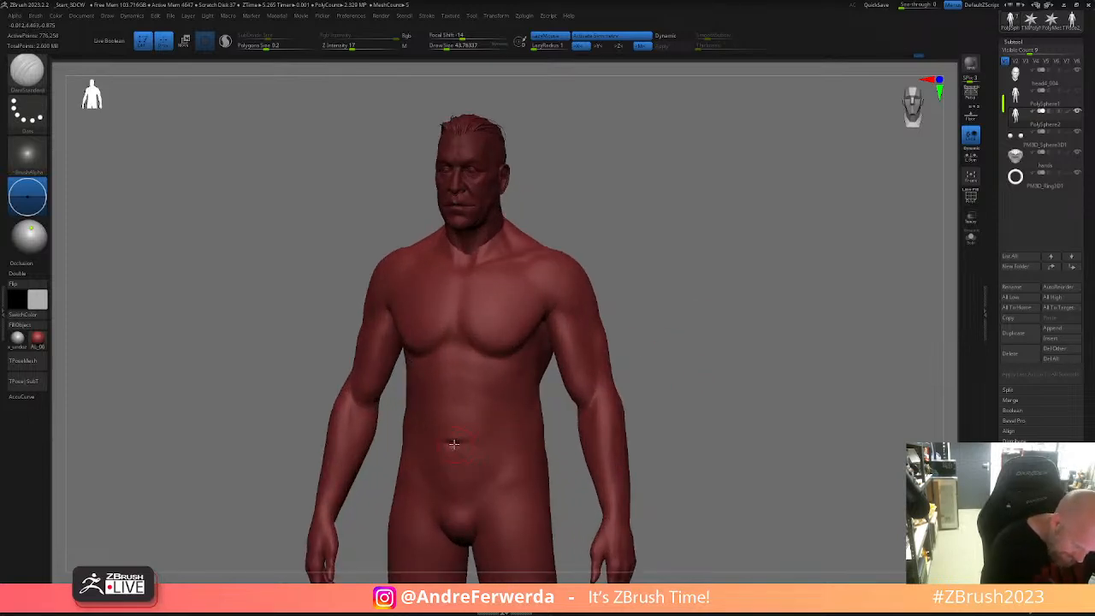
pyautogui.keyDown('alt'); pyautogui.moveTo(708, 336); pyautogui.dragTo(715, 306); pyautogui.keyUp('alt')
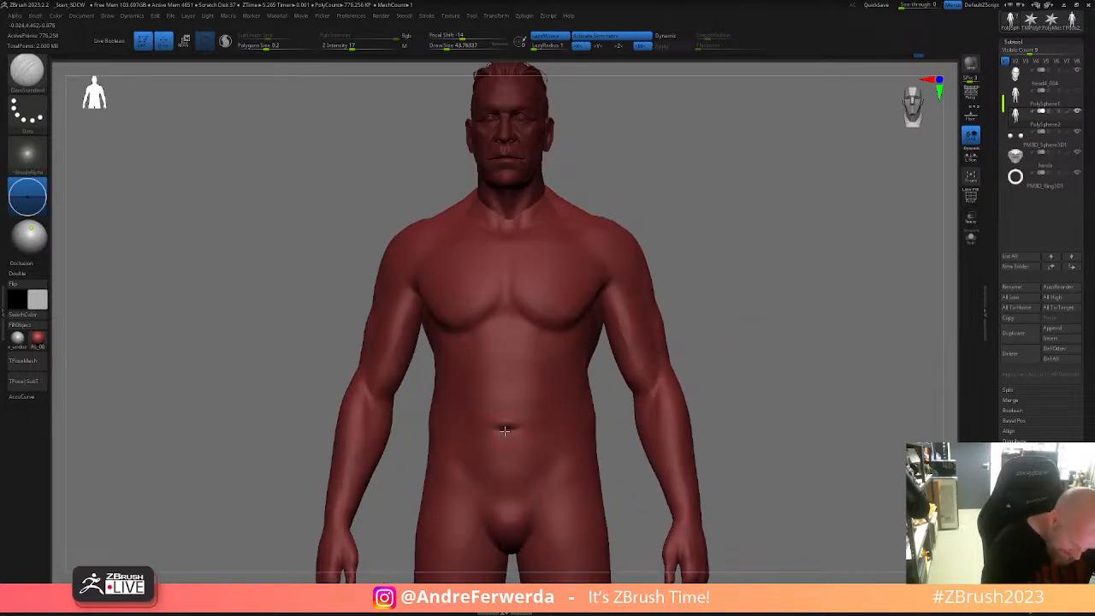
pyautogui.moveTo(742, 395)
pyautogui.keyDown('alt'); pyautogui.mouseDown()
pyautogui.moveTo(745, 381)
pyautogui.moveTo(739, 393)
pyautogui.mouseUp(); pyautogui.keyUp('alt')
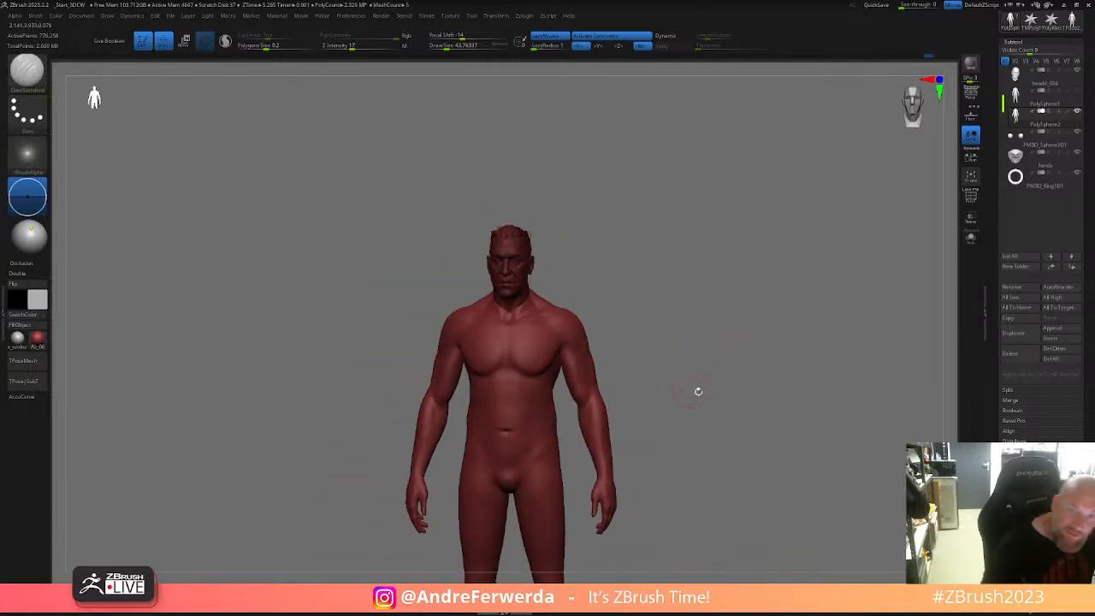
pyautogui.scroll(3, 690, 385)
# - Adjust the navel's shape on the abdomen with the Move brush at a reduced draw size
pyautogui.press('b')
pyautogui.press('m')
pyautogui.press('v')
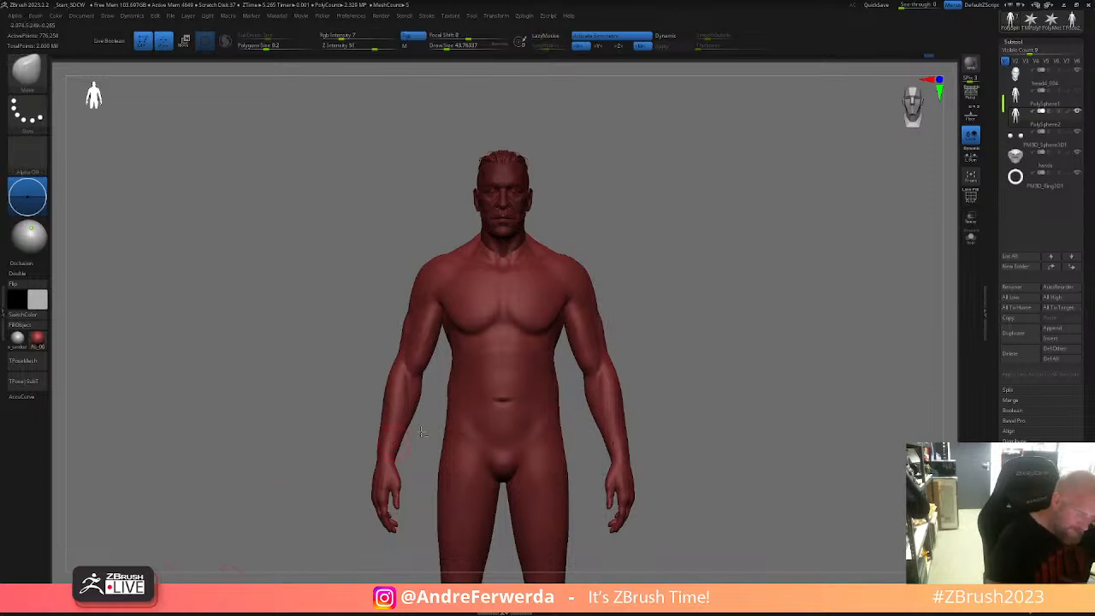
pyautogui.keyDown('alt'); pyautogui.moveTo(343, 464); pyautogui.dragTo(344, 479); pyautogui.keyUp('alt')
pyautogui.press('space')
pyautogui.press('space')
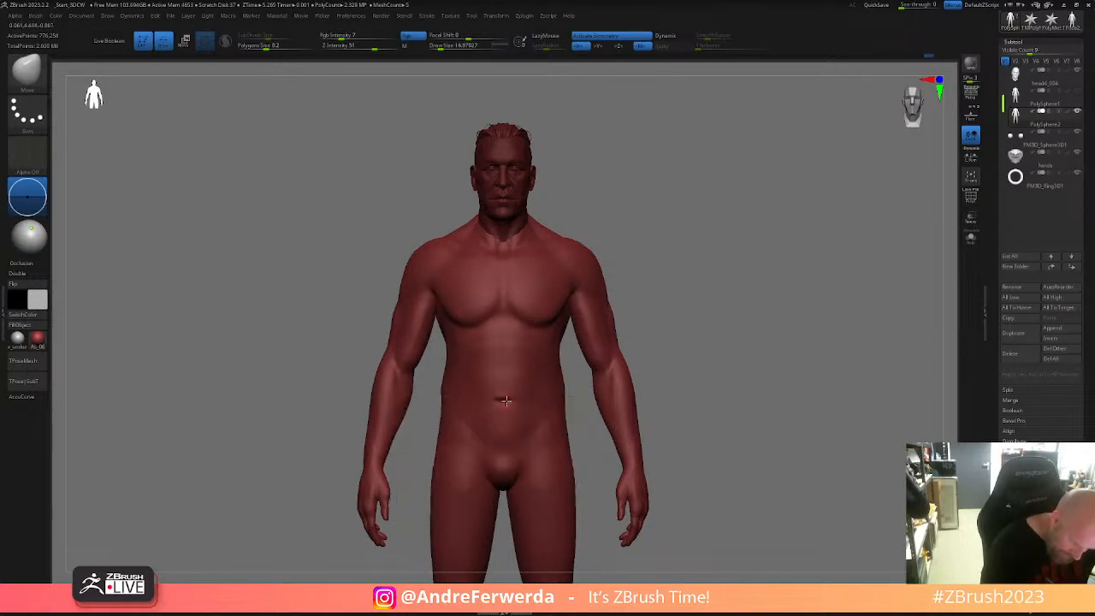
pyautogui.press('space')
pyautogui.click(516, 404)
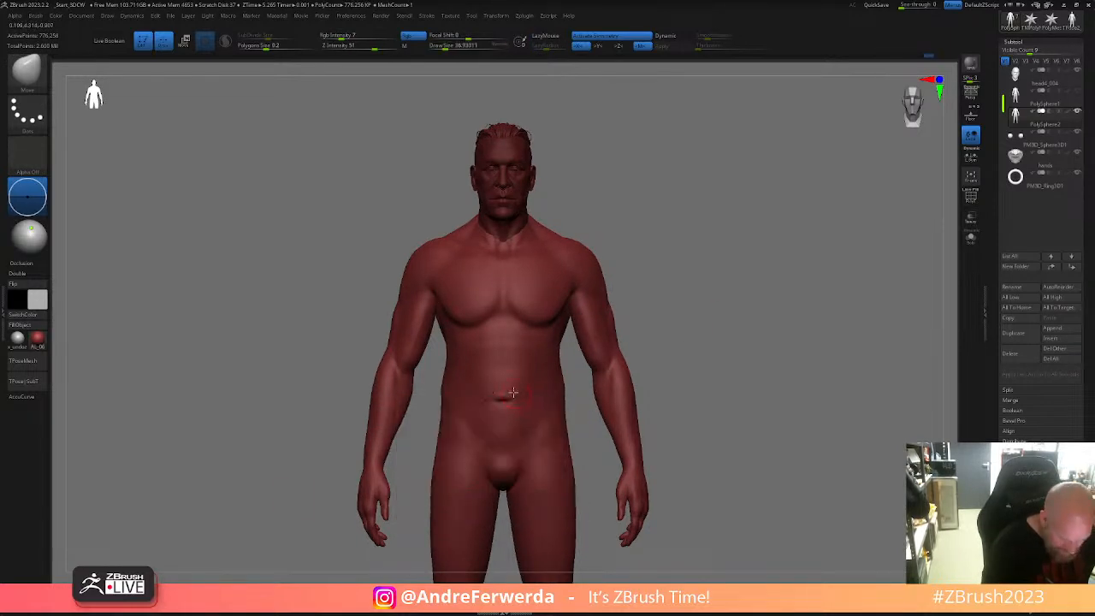
# - Enlarge the Move brush and adjust the outer chest where it meets the shoulder
pyautogui.press('space')
pyautogui.click(568, 286)
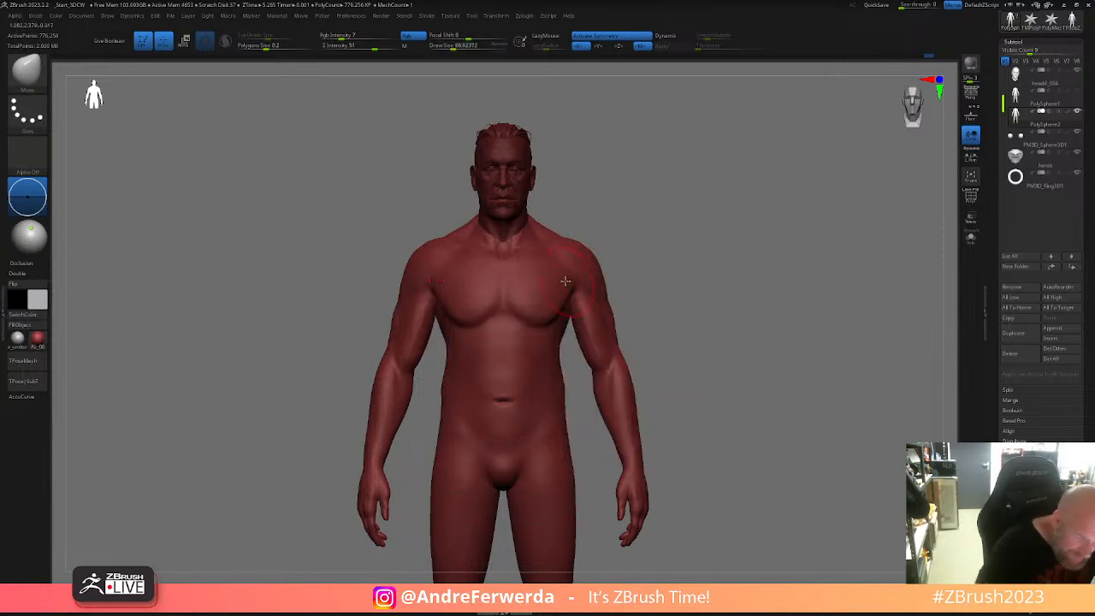
# - Build up the abdomen and torso forms on the male body with the ClayBuildup brush
pyautogui.keyDown('ctrl'); pyautogui.moveTo(568, 282); pyautogui.dragTo(662, 283, button='right'); pyautogui.keyUp('ctrl')
pyautogui.moveTo(667, 395); pyautogui.dragTo(678, 438)
pyautogui.moveTo(715, 351); pyautogui.dragTo(680, 387)
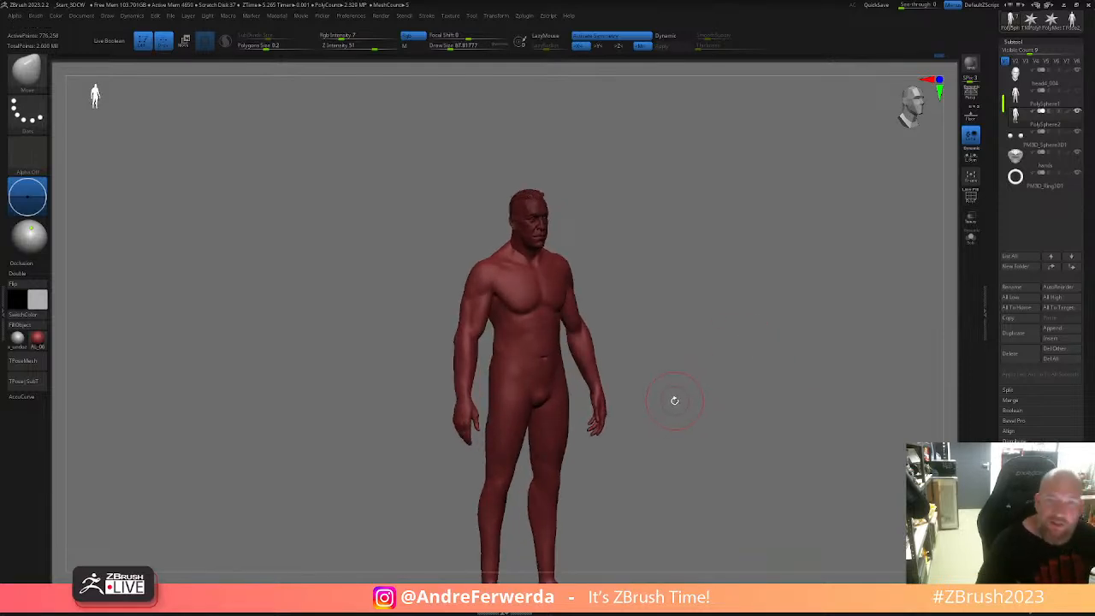
pyautogui.press('b')
pyautogui.press('c')
pyautogui.press('b')
pyautogui.moveTo(738, 245)
pyautogui.mouseDown()
pyautogui.moveTo(768, 232)
pyautogui.moveTo(762, 244)
pyautogui.mouseUp()
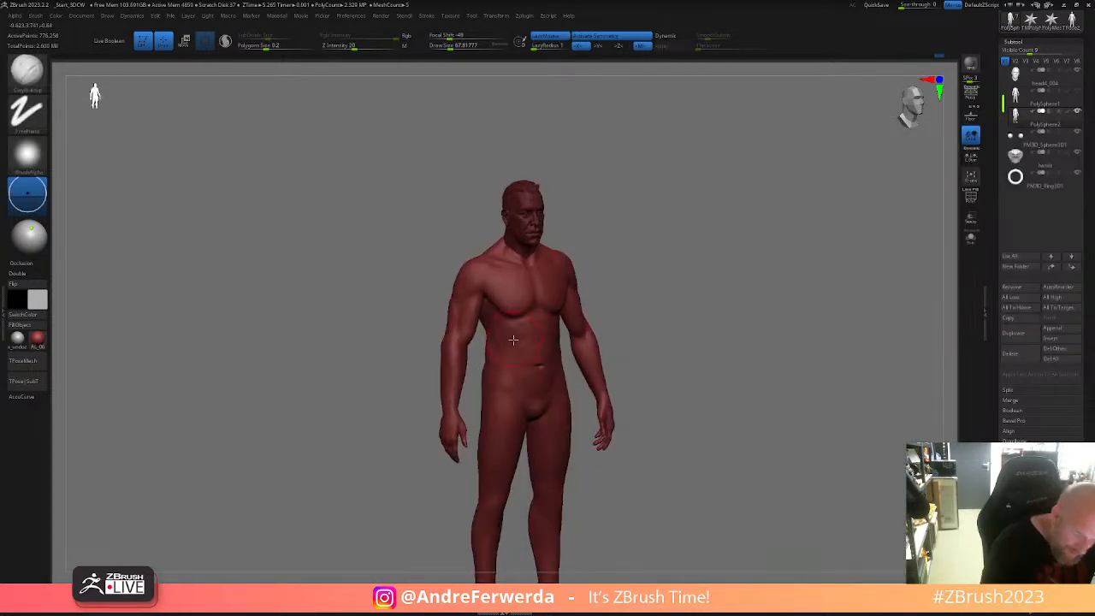
pyautogui.moveTo(645, 291); pyautogui.dragTo(550, 328)
pyautogui.press('space')
pyautogui.moveTo(647, 297)
pyautogui.mouseDown()
pyautogui.moveTo(690, 290)
pyautogui.moveTo(613, 317)
pyautogui.moveTo(687, 317)
pyautogui.moveTo(686, 327)
pyautogui.mouseUp()
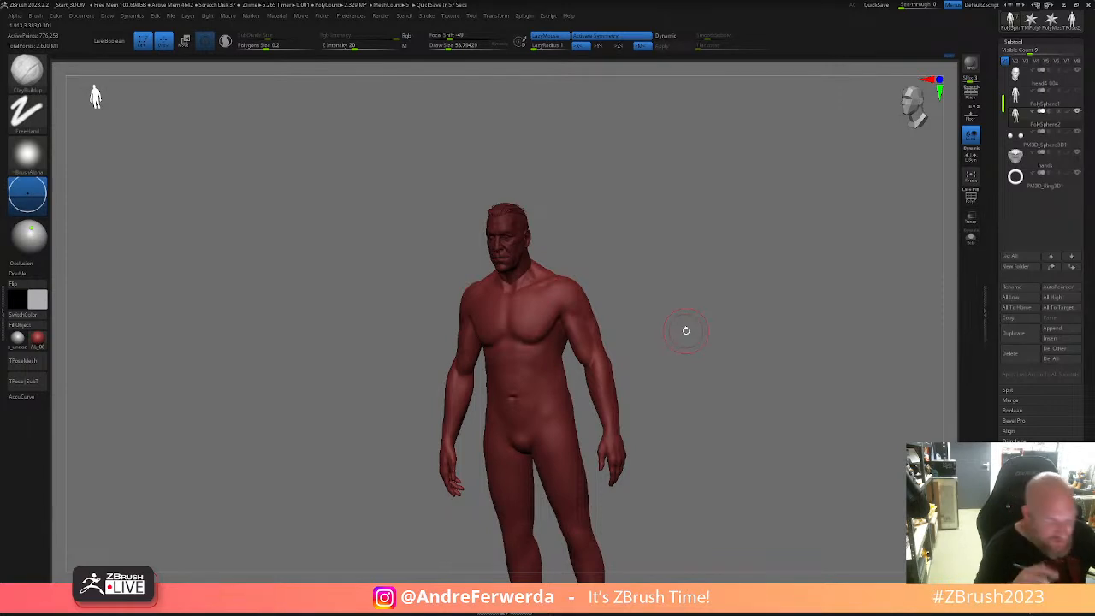
pyautogui.moveTo(760, 404); pyautogui.dragTo(665, 362)
# - Inspect the hair subtool from several angles, hide it and make the bald head the active subtool
pyautogui.keyDown('alt'); pyautogui.click(496, 340); pyautogui.keyUp('alt')
pyautogui.keyDown('alt'); pyautogui.moveTo(592, 342); pyautogui.dragTo(705, 350); pyautogui.keyUp('alt')
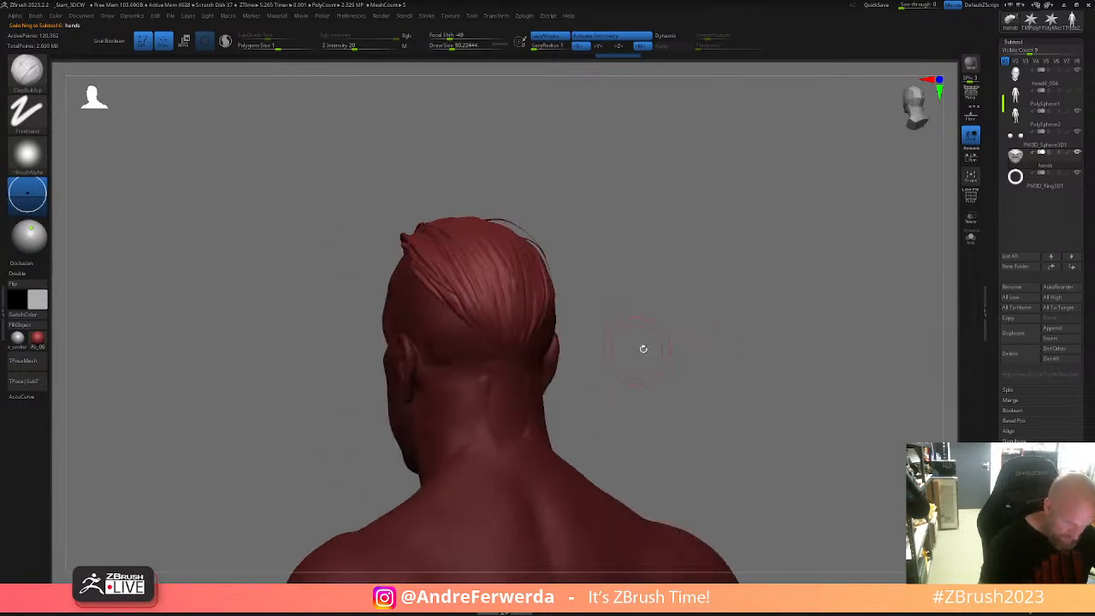
pyautogui.moveTo(630, 350); pyautogui.dragTo(712, 353)
pyautogui.keyDown('shift'); pyautogui.moveTo(817, 347); pyautogui.dragTo(895, 284); pyautogui.keyUp('shift')
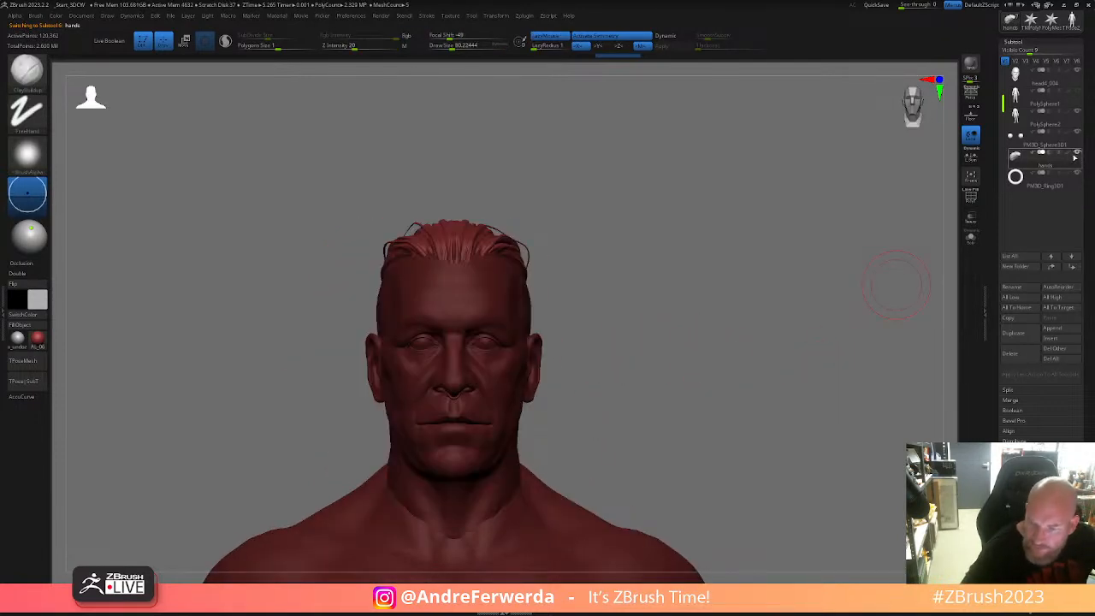
pyautogui.keyDown('alt'); pyautogui.click(520, 292); pyautogui.keyUp('alt')
pyautogui.moveTo(553, 289); pyautogui.dragTo(748, 363)
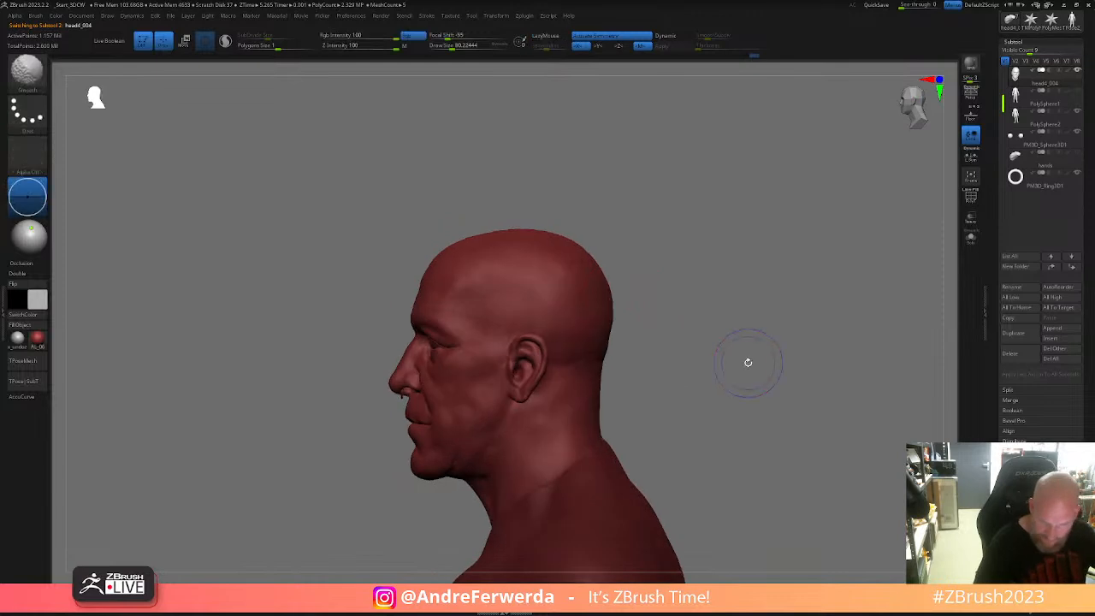
# - Insert a PolySphere as a new subtool and fit its position and scale to the top of the head
pyautogui.click(1058, 340)
pyautogui.click(726, 368)
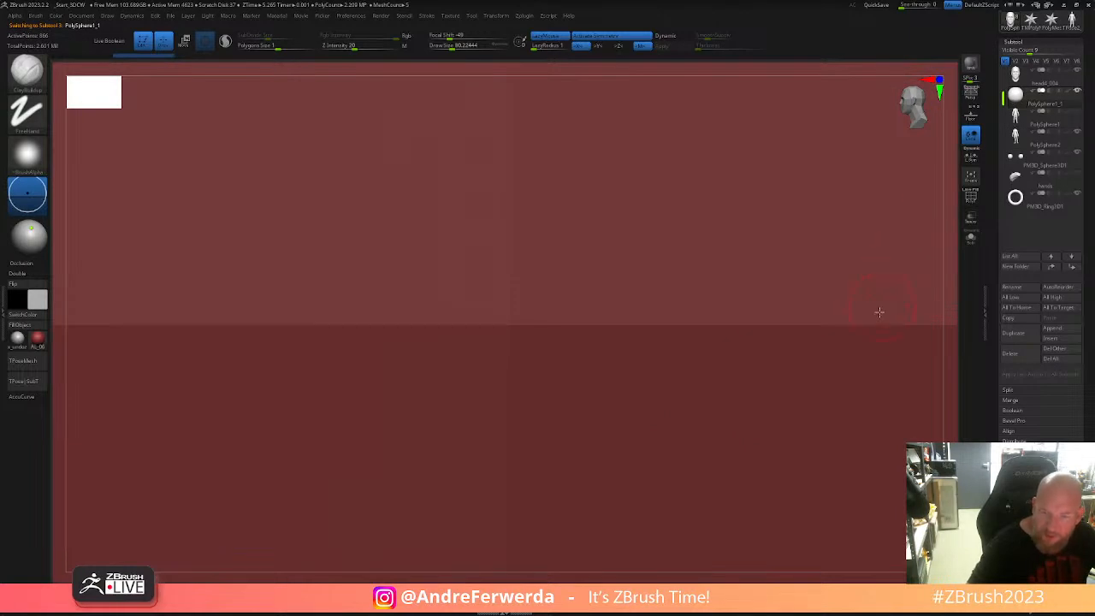
pyautogui.press('f')
pyautogui.keyDown('alt'); pyautogui.moveTo(842, 392); pyautogui.dragTo(856, 308); pyautogui.keyUp('alt')
pyautogui.press('w')
pyautogui.moveTo(507, 322)
pyautogui.mouseDown()
pyautogui.moveTo(464, 192)
pyautogui.moveTo(524, 272)
pyautogui.moveTo(532, 256)
pyautogui.moveTo(572, 306)
pyautogui.moveTo(563, 402)
pyautogui.mouseUp()
pyautogui.moveTo(542, 289)
pyautogui.mouseDown()
pyautogui.moveTo(538, 267)
pyautogui.moveTo(543, 317)
pyautogui.mouseUp()
# - Shape the inserted sphere into a smooth hair cap that follows the skull
pyautogui.press('q')
pyautogui.moveTo(484, 293)
pyautogui.mouseDown()
pyautogui.moveTo(469, 307)
pyautogui.moveTo(522, 294)
pyautogui.mouseUp()
pyautogui.moveTo(612, 329)
pyautogui.mouseDown()
pyautogui.moveTo(541, 337)
pyautogui.moveTo(597, 332)
pyautogui.moveTo(552, 333)
pyautogui.mouseUp()
pyautogui.moveTo(611, 297)
pyautogui.mouseDown()
pyautogui.moveTo(625, 300)
pyautogui.moveTo(589, 297)
pyautogui.mouseUp()
pyautogui.moveTo(666, 291)
pyautogui.mouseDown()
pyautogui.moveTo(623, 297)
pyautogui.moveTo(628, 314)
pyautogui.moveTo(685, 275)
pyautogui.moveTo(687, 311)
pyautogui.moveTo(685, 299)
pyautogui.moveTo(663, 303)
pyautogui.mouseUp()
pyautogui.press('[')
pyautogui.moveTo(729, 261); pyautogui.dragTo(746, 244)
pyautogui.moveTo(734, 323); pyautogui.dragTo(783, 325)
# - Set up the Standard brush with the striped Alpha 62 for hair strokes
pyautogui.press('b')
pyautogui.press('s')
pyautogui.press('t')
pyautogui.press('space')
pyautogui.click(778, 326)
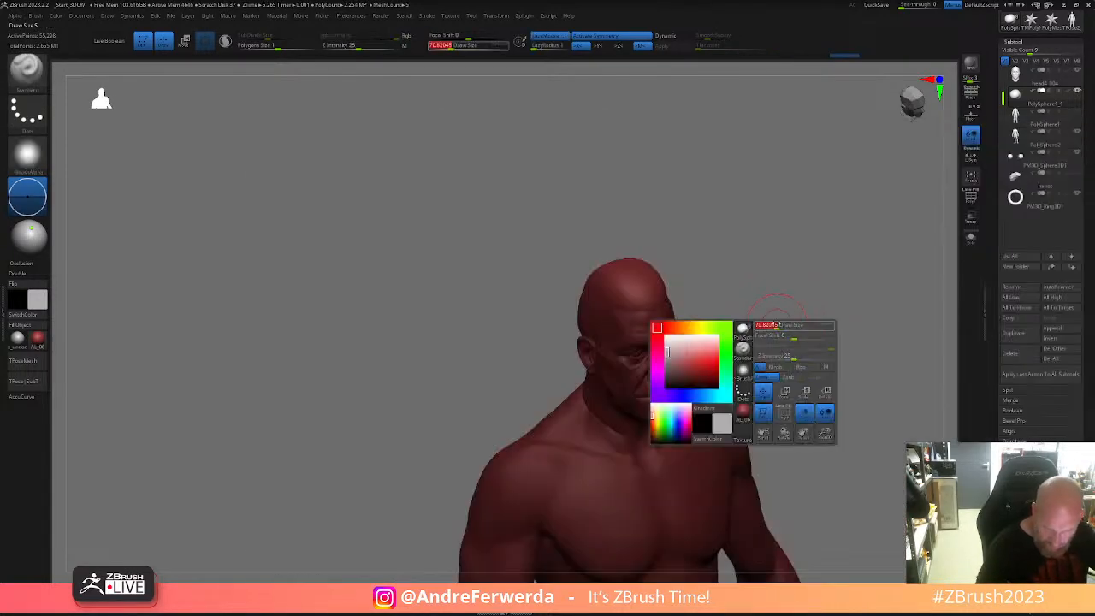
pyautogui.click(745, 373)
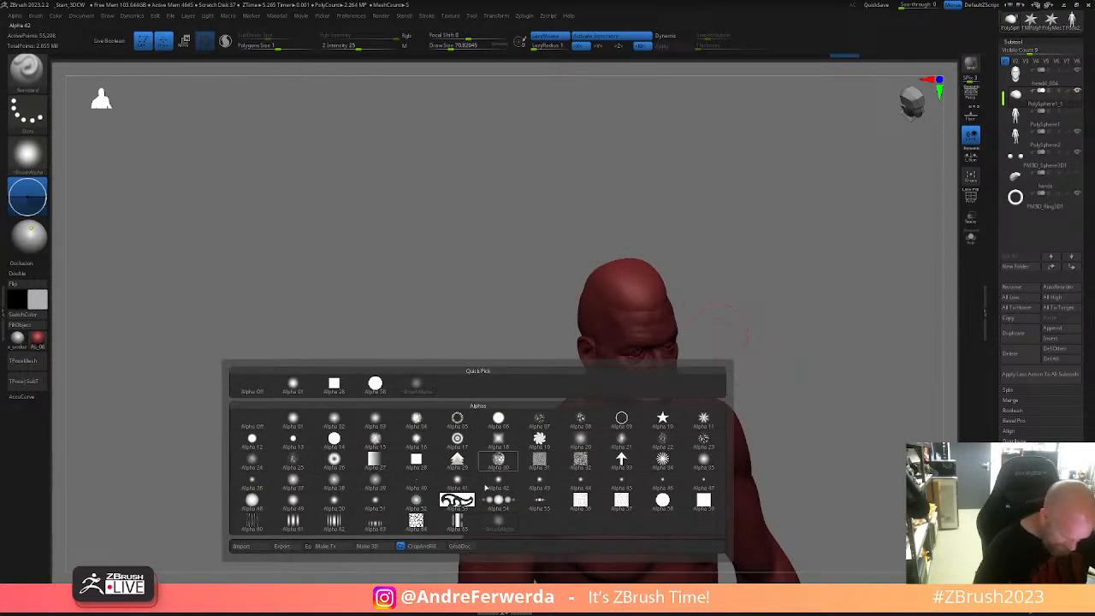
pyautogui.moveTo(341, 528)
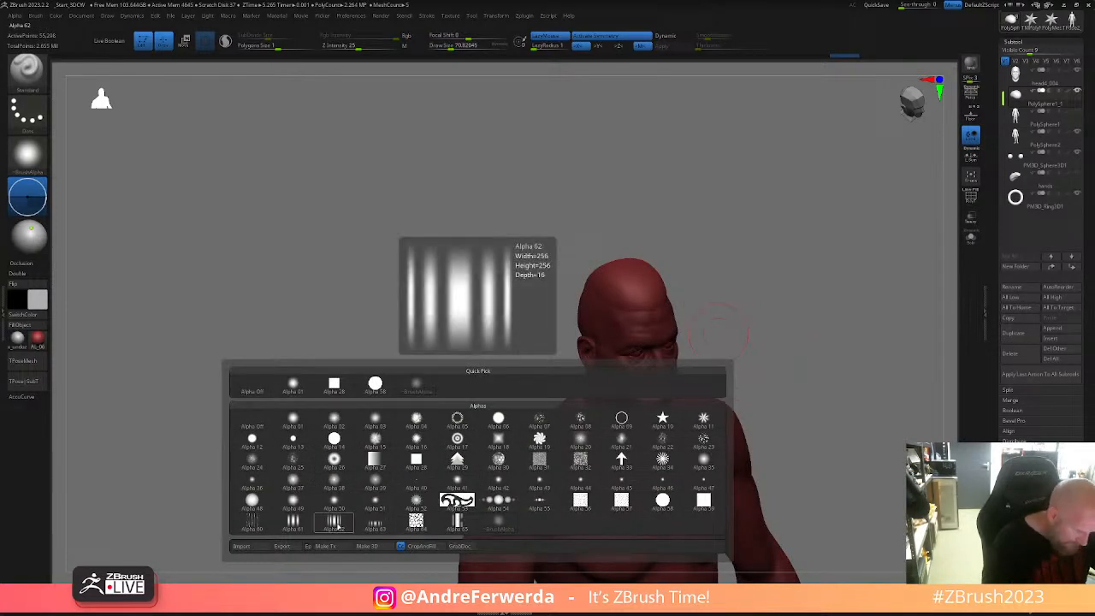
pyautogui.click(340, 518)
# - Sculpt swept-back hair strands over the hair cap on the top and sides with the Standard brush and Alpha 62
pyautogui.moveTo(786, 303); pyautogui.dragTo(728, 341)
pyautogui.press('space')
pyautogui.moveTo(590, 423)
pyautogui.mouseDown()
pyautogui.moveTo(598, 346)
pyautogui.moveTo(572, 370)
pyautogui.mouseUp()
pyautogui.moveTo(631, 272)
pyautogui.mouseDown()
pyautogui.moveTo(648, 264)
pyautogui.moveTo(636, 323)
pyautogui.moveTo(583, 321)
pyautogui.mouseUp()
pyautogui.moveTo(659, 299)
pyautogui.mouseDown()
pyautogui.moveTo(626, 390)
pyautogui.moveTo(687, 397)
pyautogui.mouseUp()
pyautogui.moveTo(579, 384); pyautogui.dragTo(643, 455)
pyautogui.moveTo(767, 352)
pyautogui.mouseDown()
pyautogui.moveTo(772, 367)
pyautogui.moveTo(724, 389)
pyautogui.mouseUp()
pyautogui.moveTo(652, 391); pyautogui.dragTo(602, 441)
pyautogui.moveTo(855, 368); pyautogui.dragTo(781, 352)
pyautogui.moveTo(728, 415); pyautogui.dragTo(700, 401)
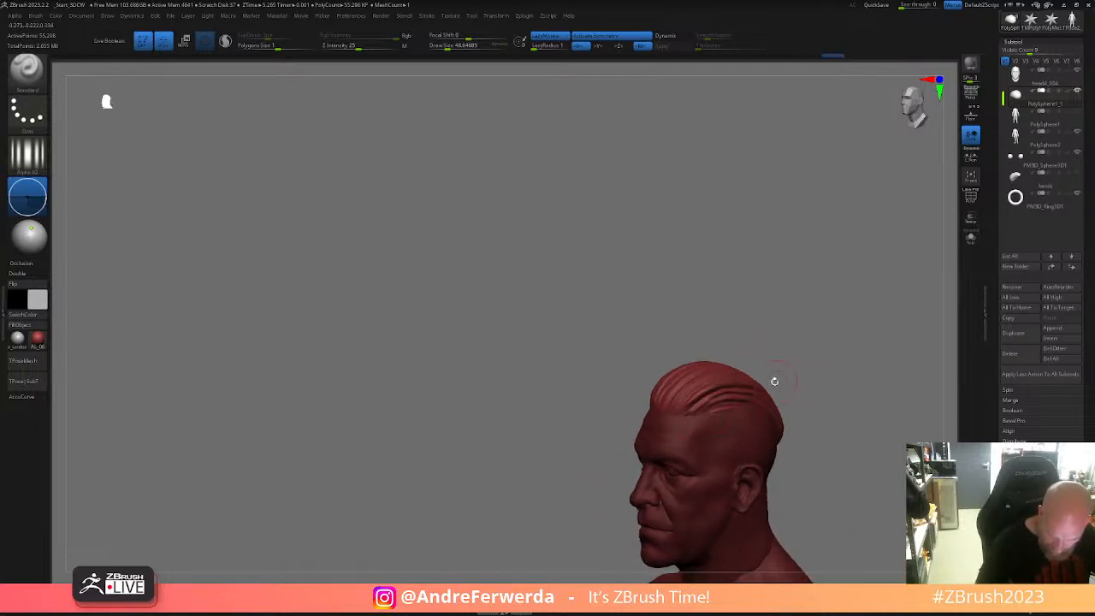
pyautogui.moveTo(778, 379); pyautogui.dragTo(813, 382)
pyautogui.moveTo(677, 423); pyautogui.dragTo(681, 390)
pyautogui.moveTo(667, 394)
pyautogui.mouseDown()
pyautogui.moveTo(660, 413)
pyautogui.moveTo(775, 359)
pyautogui.moveTo(772, 396)
pyautogui.moveTo(751, 380)
pyautogui.moveTo(753, 412)
pyautogui.moveTo(787, 386)
pyautogui.moveTo(782, 410)
pyautogui.moveTo(751, 408)
pyautogui.mouseUp()
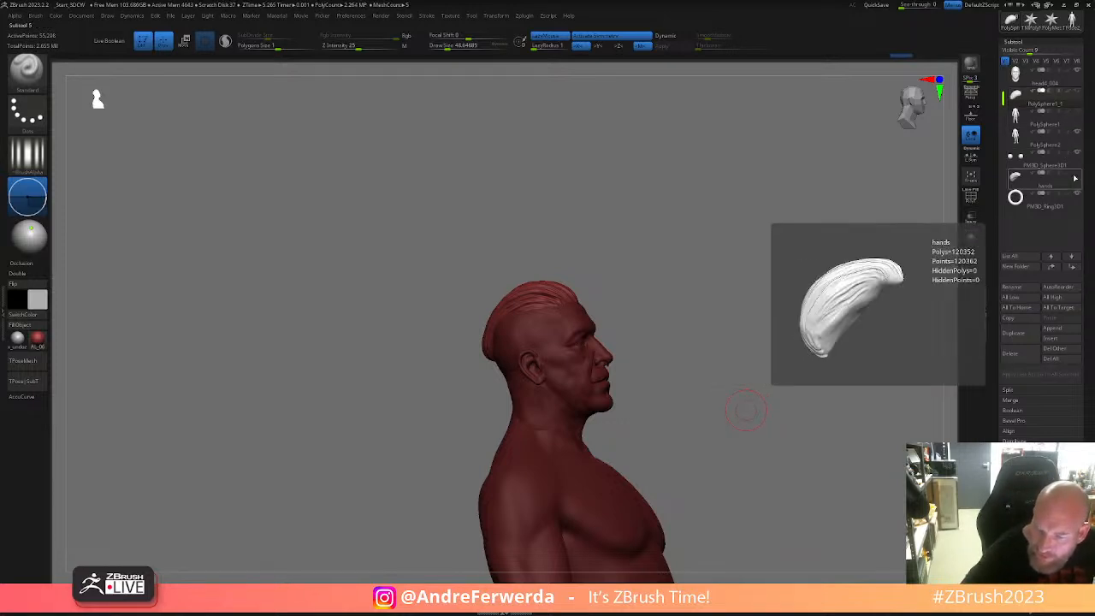
# - Show the original hair subtool again and delete the demo hair subtool PolySphere1_1
pyautogui.moveTo(827, 317); pyautogui.dragTo(770, 316)
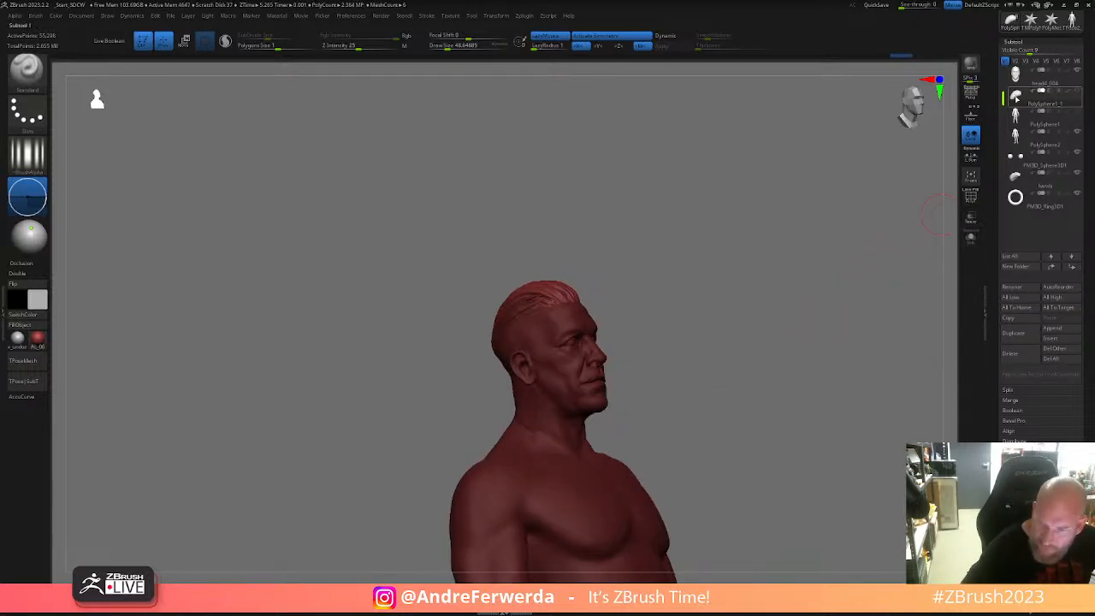
pyautogui.click(1011, 354)
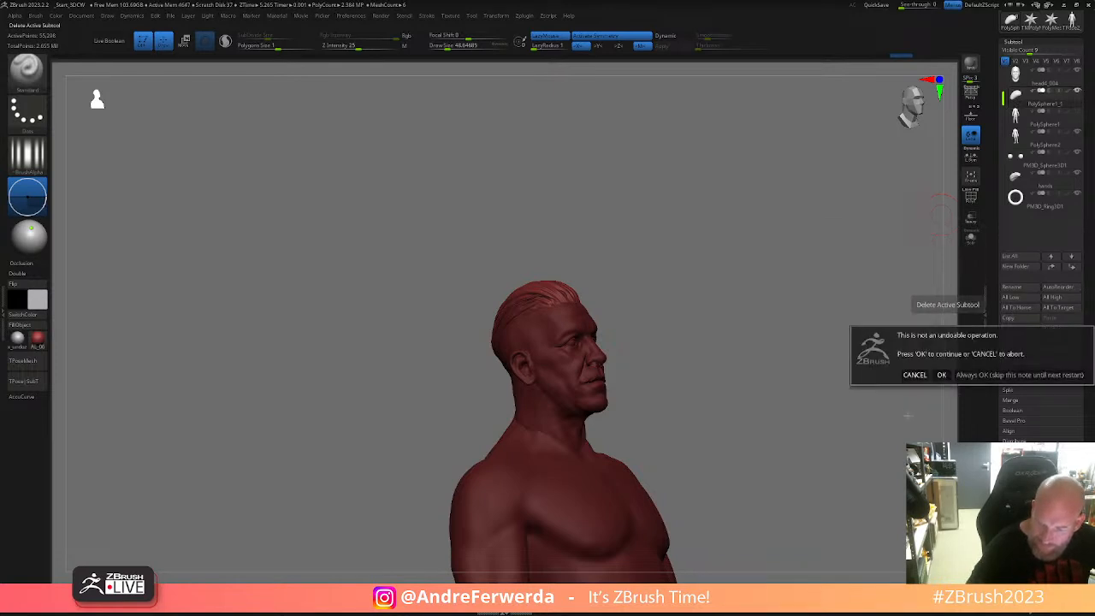
pyautogui.click(933, 375)
# - Examine the whole figure from the side and front, and make the PolySphere2 body the active subtool
pyautogui.keyDown('alt'); pyautogui.moveTo(751, 410); pyautogui.dragTo(757, 378); pyautogui.keyUp('alt')
pyautogui.keyDown('alt'); pyautogui.click(536, 355); pyautogui.keyUp('alt')
pyautogui.moveTo(671, 323)
pyautogui.mouseDown()
pyautogui.moveTo(639, 319)
pyautogui.moveTo(548, 338)
pyautogui.moveTo(563, 359)
pyautogui.moveTo(608, 338)
pyautogui.moveTo(662, 417)
pyautogui.moveTo(677, 330)
pyautogui.mouseUp()
pyautogui.moveTo(699, 374)
pyautogui.keyDown('alt'); pyautogui.mouseDown()
pyautogui.moveTo(694, 323)
pyautogui.moveTo(687, 479)
pyautogui.moveTo(648, 459)
pyautogui.moveTo(753, 469)
pyautogui.moveTo(697, 481)
pyautogui.mouseUp(); pyautogui.keyUp('alt')
pyautogui.press('space')
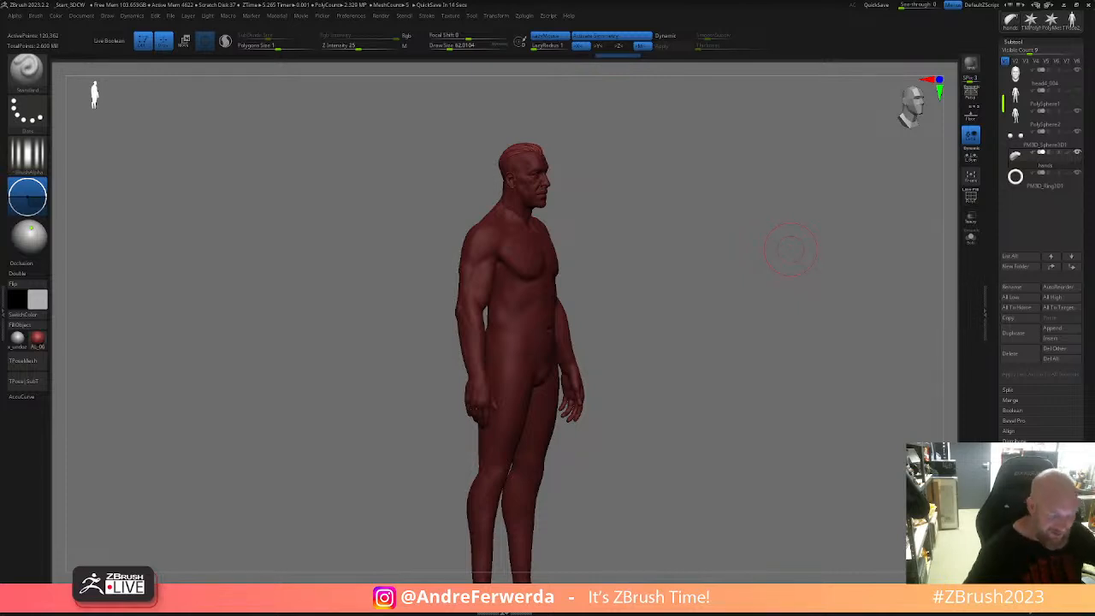
pyautogui.moveTo(745, 374)
pyautogui.keyDown('shift'); pyautogui.mouseDown()
pyautogui.moveTo(739, 362)
pyautogui.moveTo(780, 371)
pyautogui.mouseUp(); pyautogui.keyUp('shift')
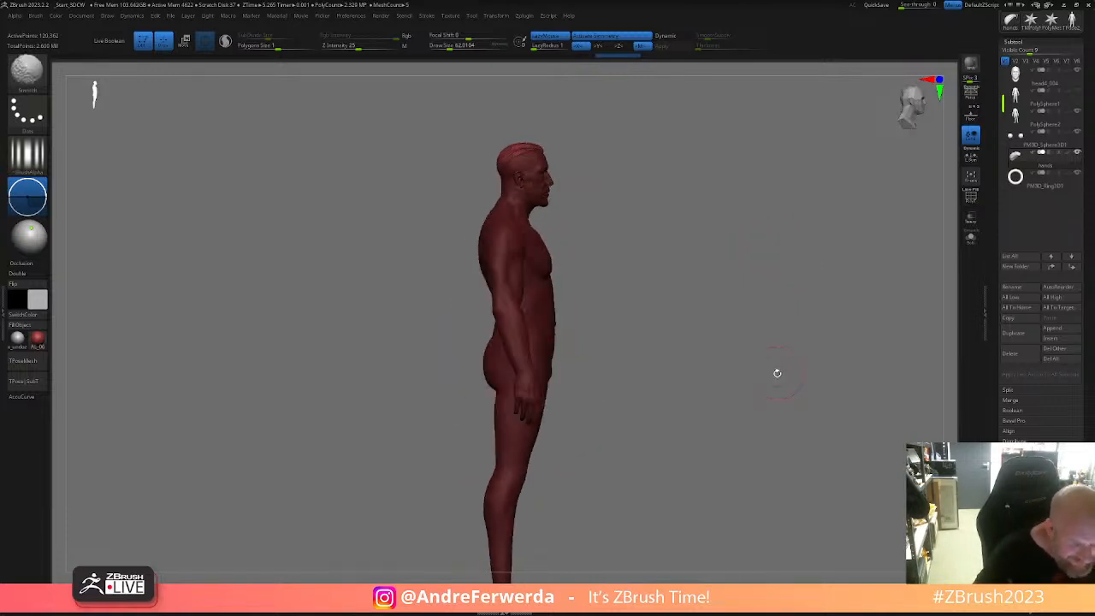
pyautogui.moveTo(546, 281); pyautogui.dragTo(665, 437)
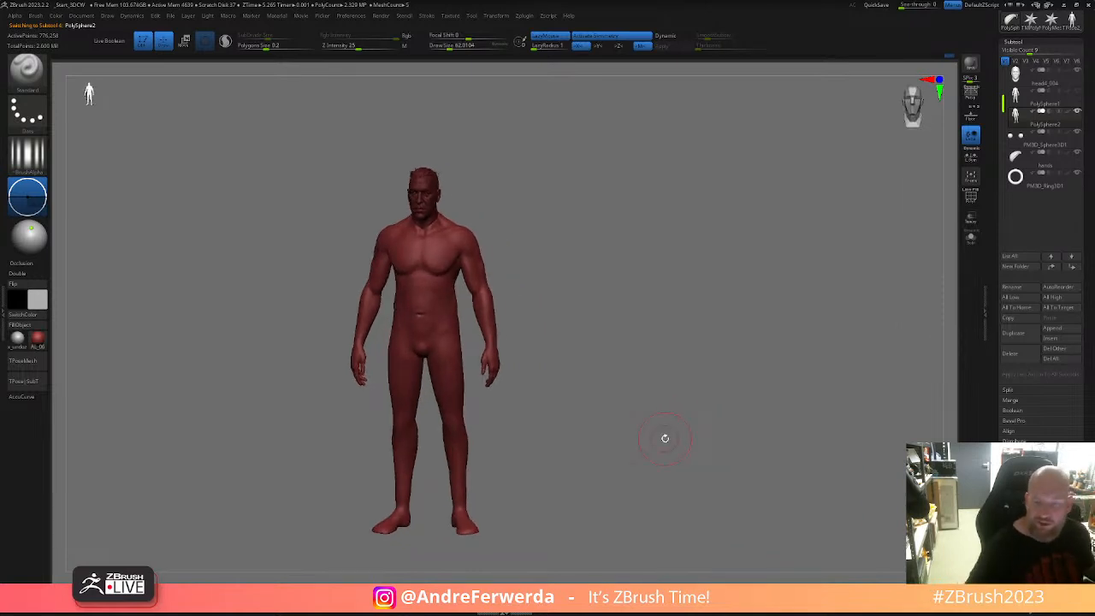
# - Switch to the PolySphere1 body and toggle its PolyFrame display on and off
pyautogui.moveTo(1017, 100)
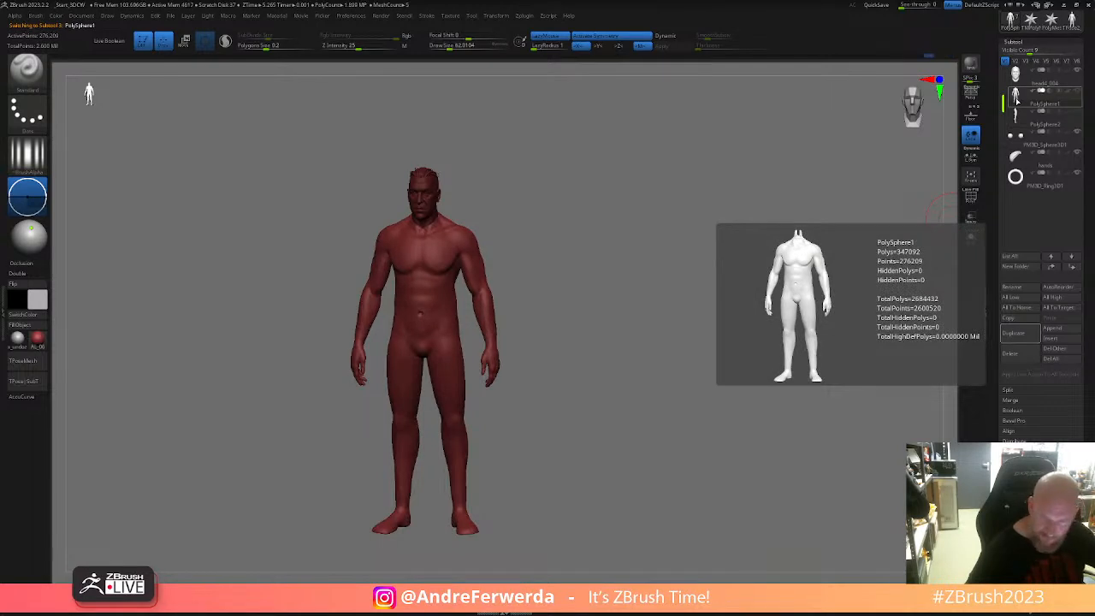
pyautogui.hotkey('shift', 'f')
pyautogui.hotkey('shift', 'f')
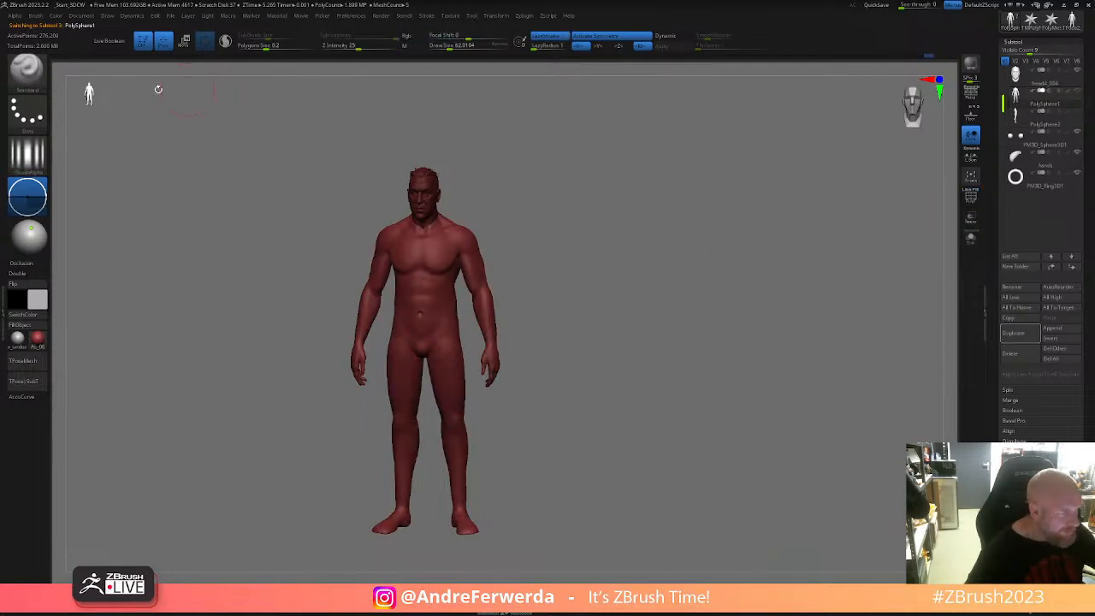
# - Rewind the undo history of the PolySphere1 body to its start and replay the stages of the body build-up
pyautogui.click(55, 59)
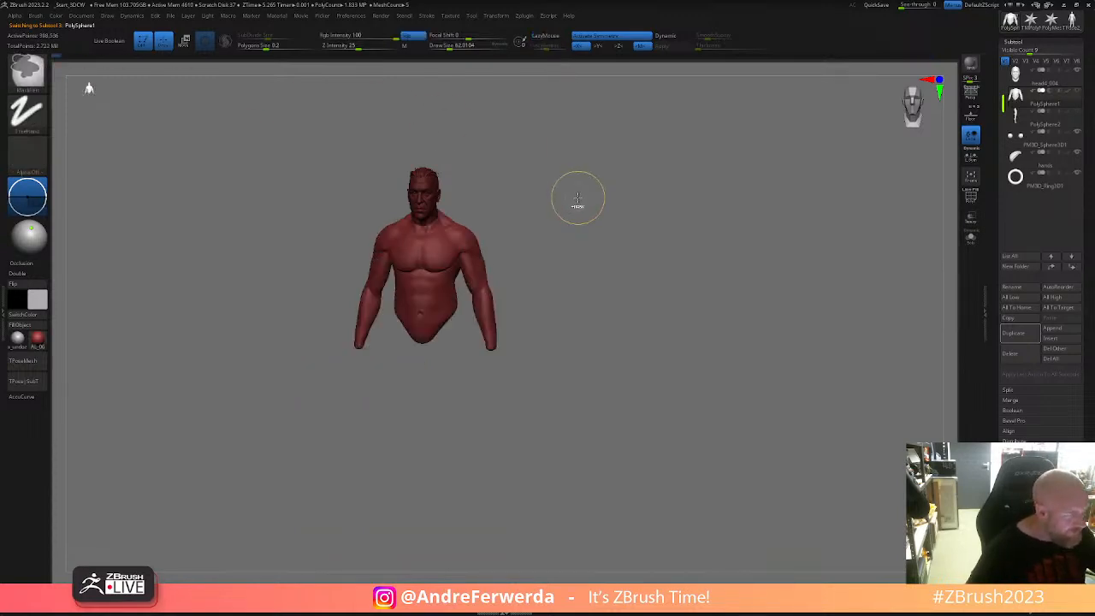
pyautogui.hotkey('ctrl', 'shift')
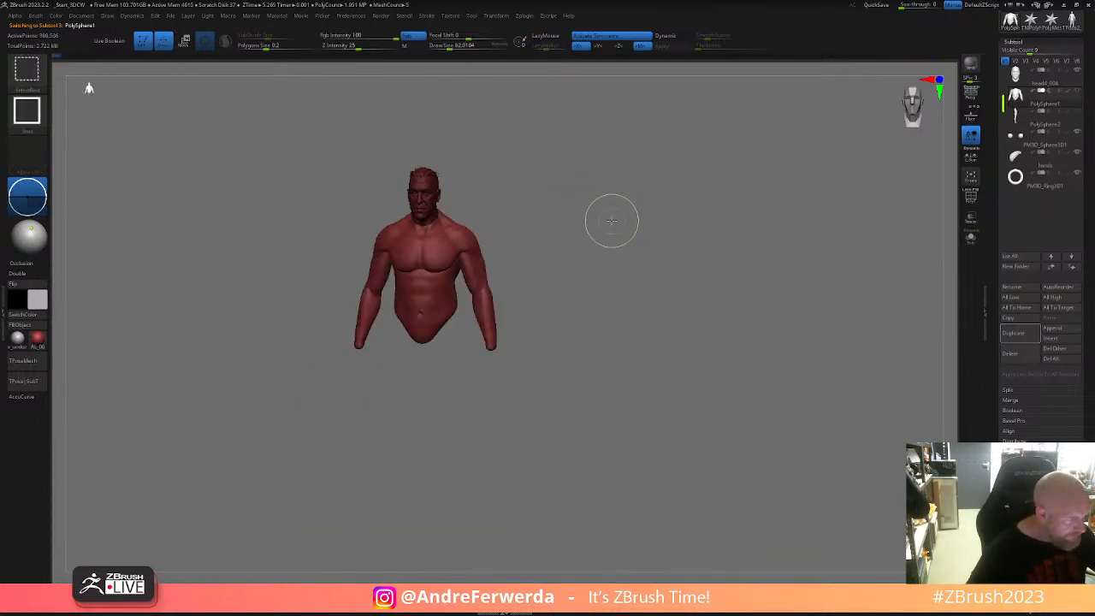
pyautogui.hotkey('ctrl', 'shift', 'z')
pyautogui.hotkey('ctrl', 'shift', 'z')
pyautogui.hotkey('ctrl', 'shift', 'z')
pyautogui.hotkey('ctrl', 'shift', 'z')
pyautogui.hotkey('ctrl', 'shift', 'z')
pyautogui.hotkey('ctrl', 'shift', 'z')
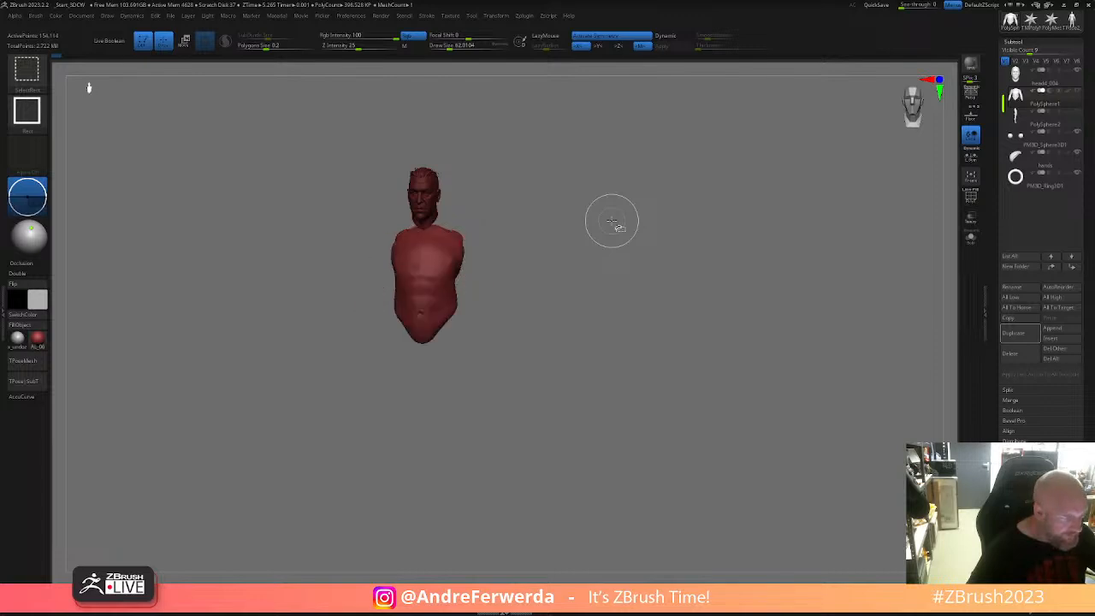
pyautogui.hotkey('ctrl', 'shift', 'z')
pyautogui.hotkey('ctrl', 'shift', 'z')
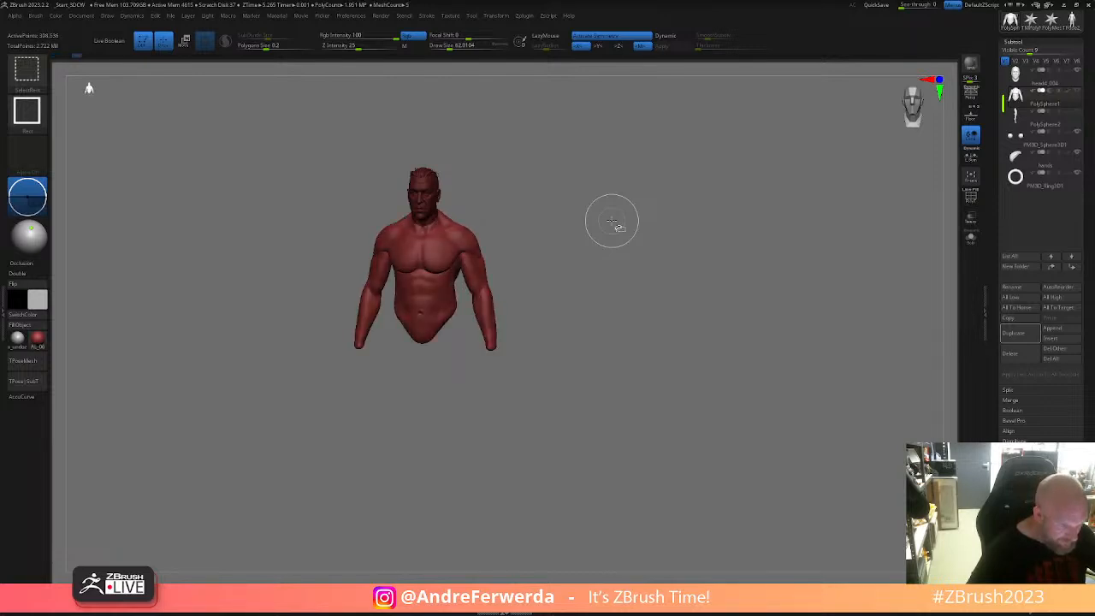
pyautogui.hotkey('ctrl', 'shift', 'z')
pyautogui.hotkey('ctrl', 'shift', 'z')
pyautogui.hotkey('ctrl', 'shift', 'z')
pyautogui.hotkey('ctrl', 'shift', 'z')
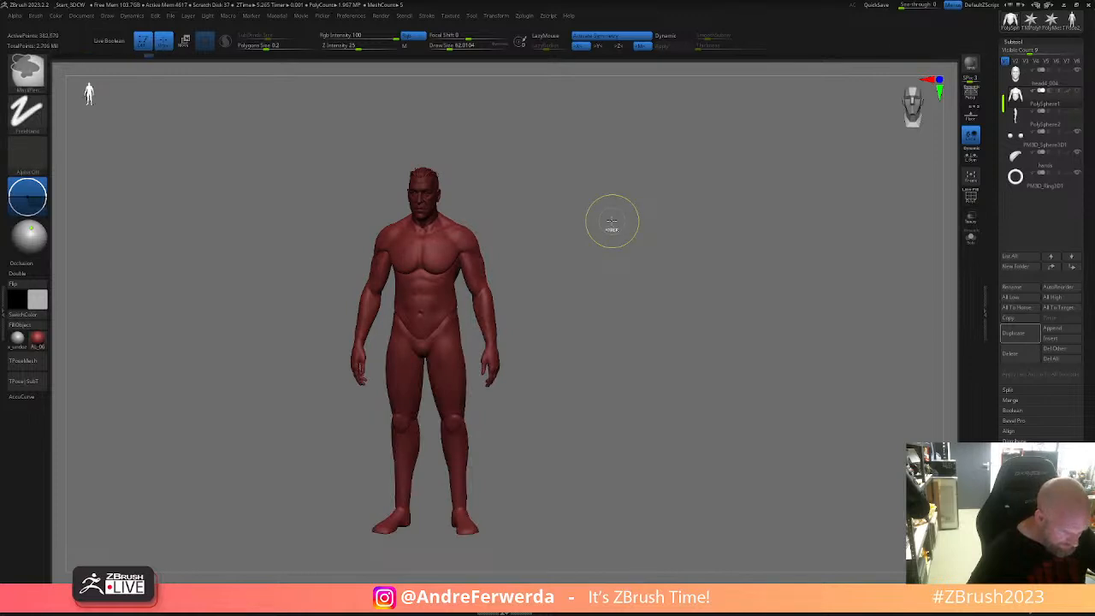
pyautogui.moveTo(611, 288); pyautogui.dragTo(590, 291)
pyautogui.hotkey('ctrl', 'z')
pyautogui.hotkey('ctrl', 'z')
pyautogui.hotkey('ctrl', 'shift', 'z')
pyautogui.hotkey('ctrl', 'shift', 'z')
pyautogui.hotkey('ctrl', 'shift', 'z')
pyautogui.hotkey('ctrl', 'shift', 'z')
pyautogui.hotkey('ctrl', 'shift', 'z')
pyautogui.hotkey('ctrl', 'shift', 'z')
pyautogui.hotkey('ctrl', 'shift', 'z')
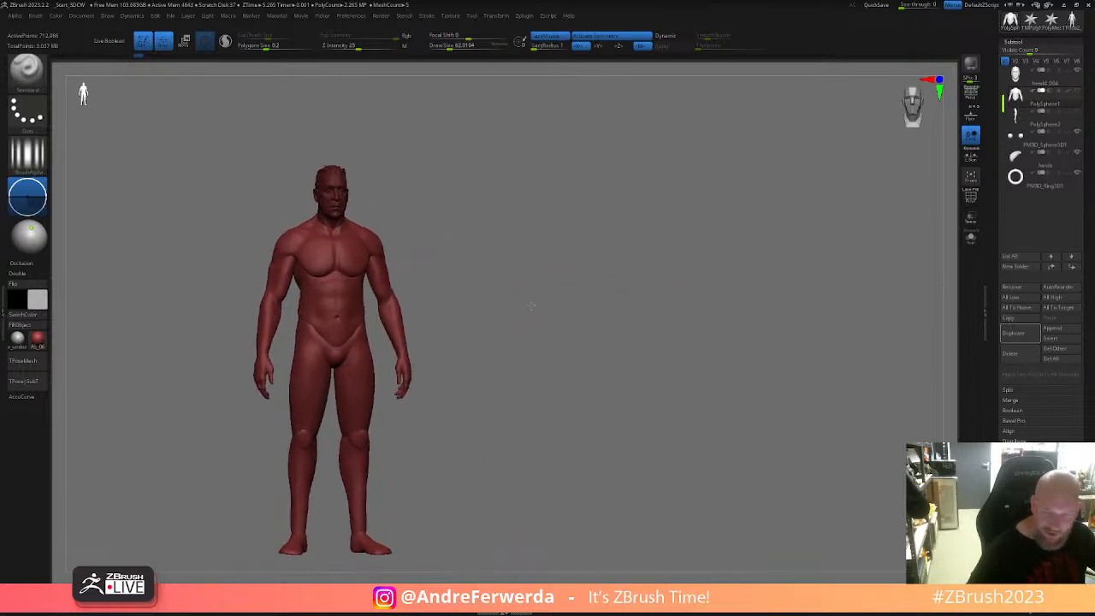
# - Make the PolySphere2 body the active subtool again
pyautogui.keyDown('alt'); pyautogui.moveTo(531, 305); pyautogui.dragTo(670, 301); pyautogui.keyUp('alt')
pyautogui.click(1018, 118)
pyautogui.hotkey('ctrl', 'shift', 'z')
pyautogui.hotkey('ctrl', 'shift', 'z')
pyautogui.hotkey('ctrl', 'shift', 'z')
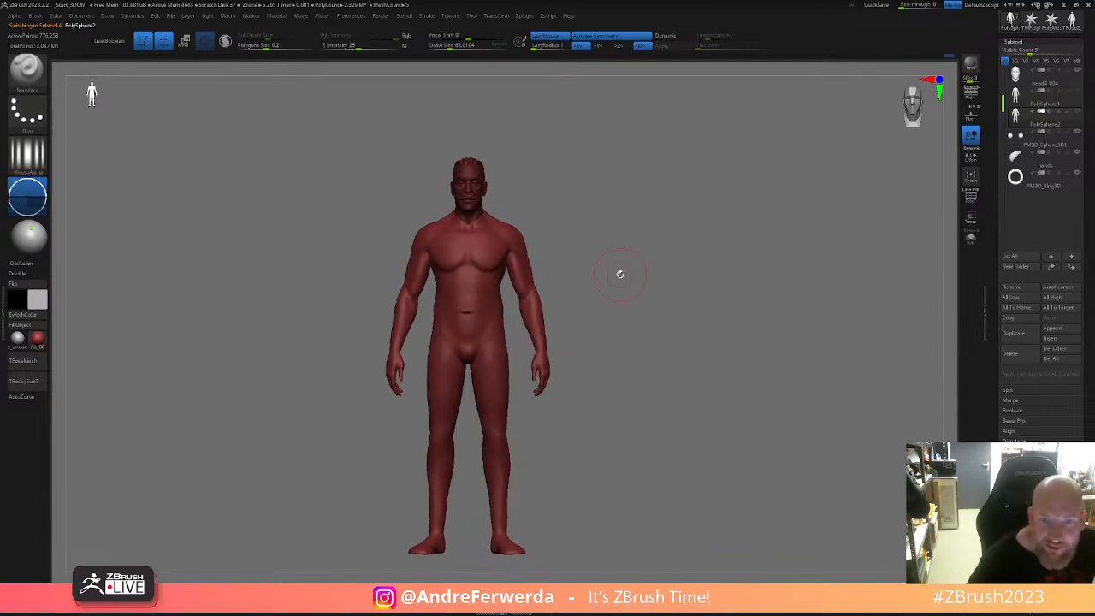
pyautogui.hotkey('ctrl', 'shift', 'z')
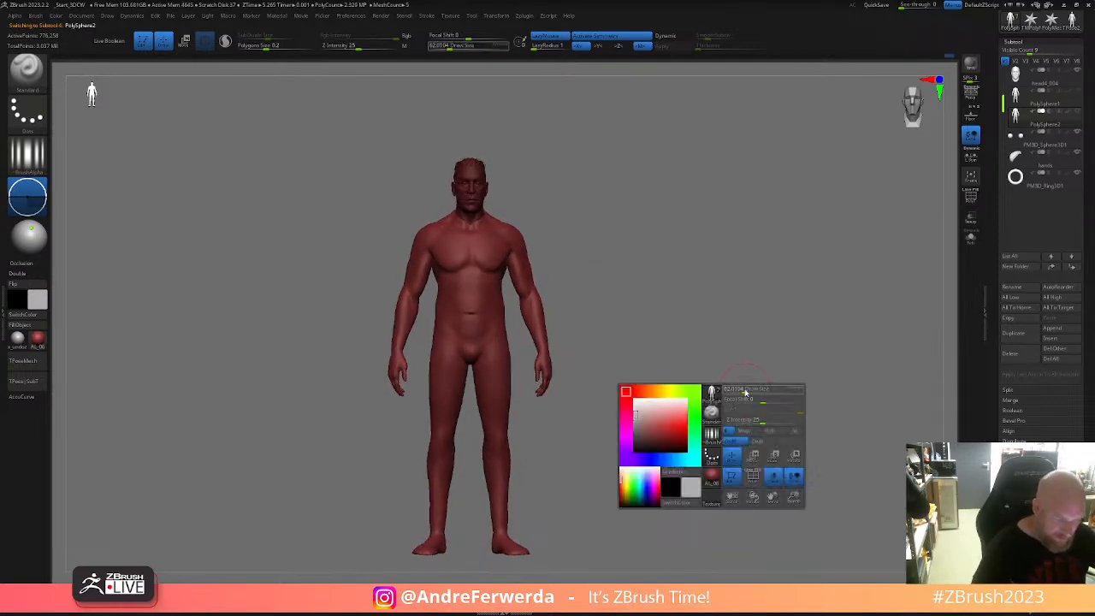
# - Carve the sternum line and the lower edge of the chest muscles with the DamStandard brush
pyautogui.press('b')
pyautogui.press('d')
pyautogui.press('s')
pyautogui.moveTo(738, 242)
pyautogui.keyDown('alt'); pyautogui.mouseDown()
pyautogui.moveTo(753, 361)
pyautogui.moveTo(701, 301)
pyautogui.mouseUp(); pyautogui.keyUp('alt')
pyautogui.moveTo(657, 342); pyautogui.dragTo(637, 314)
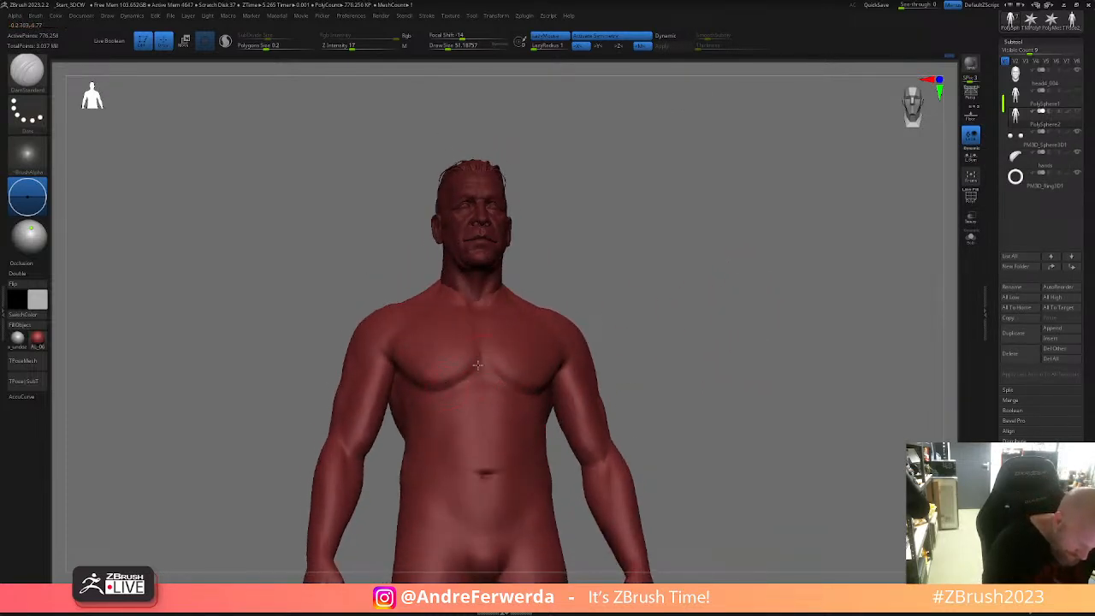
pyautogui.moveTo(704, 293); pyautogui.dragTo(605, 308)
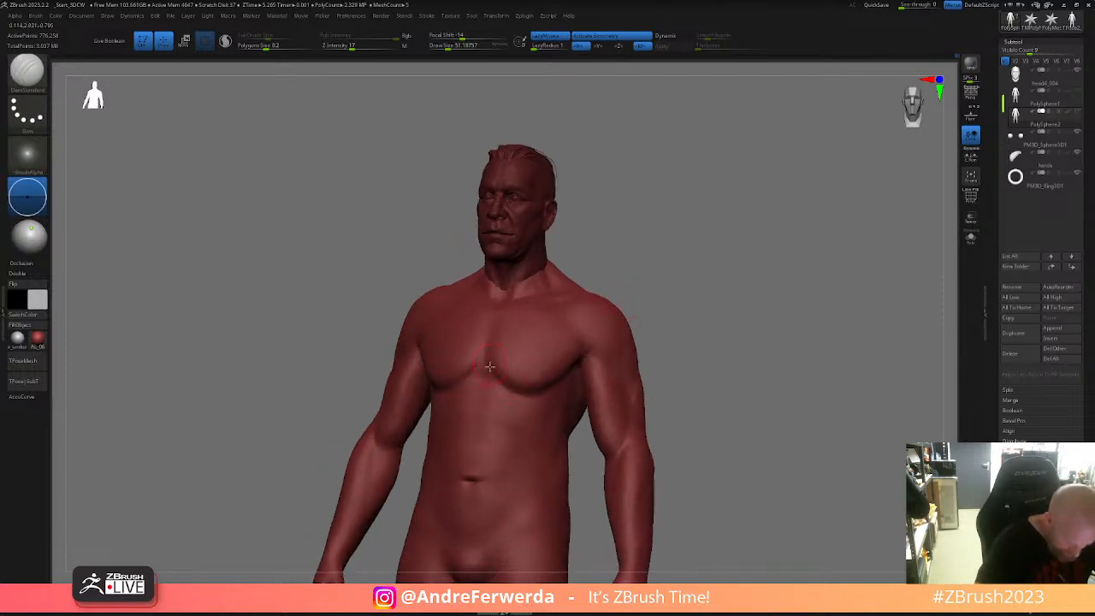
pyautogui.moveTo(703, 341); pyautogui.dragTo(534, 386)
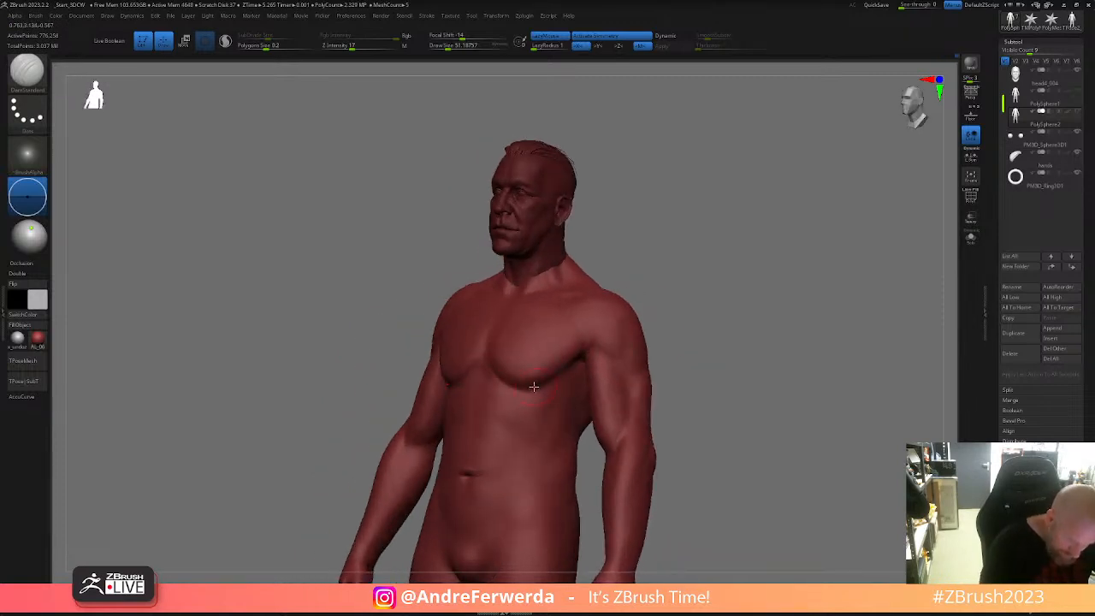
# - Define the collarbone, shoulder and armpit creases on the front of the torso with the DamStandard brush
pyautogui.moveTo(628, 348); pyautogui.dragTo(620, 368)
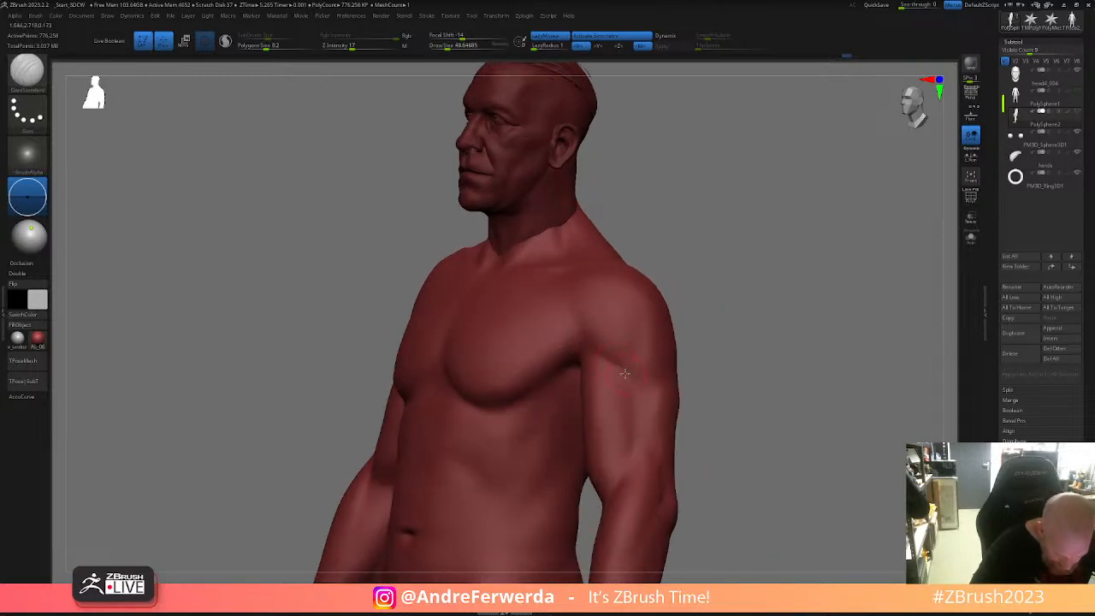
pyautogui.moveTo(697, 363); pyautogui.dragTo(599, 344)
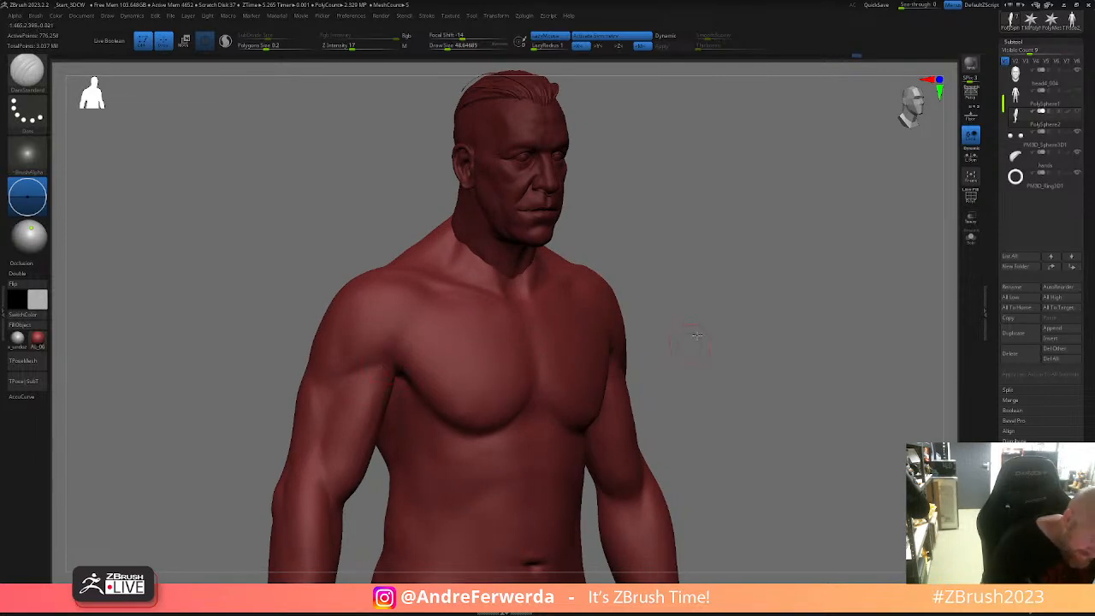
pyautogui.moveTo(693, 343); pyautogui.dragTo(686, 319)
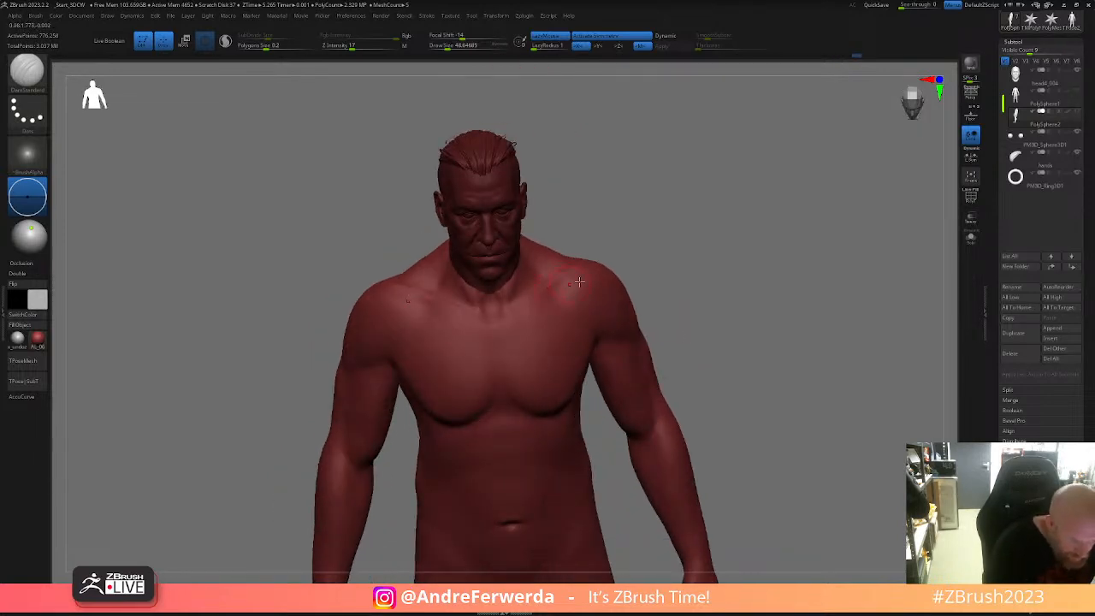
pyautogui.moveTo(560, 288); pyautogui.dragTo(533, 296)
pyautogui.moveTo(705, 278); pyautogui.dragTo(680, 247)
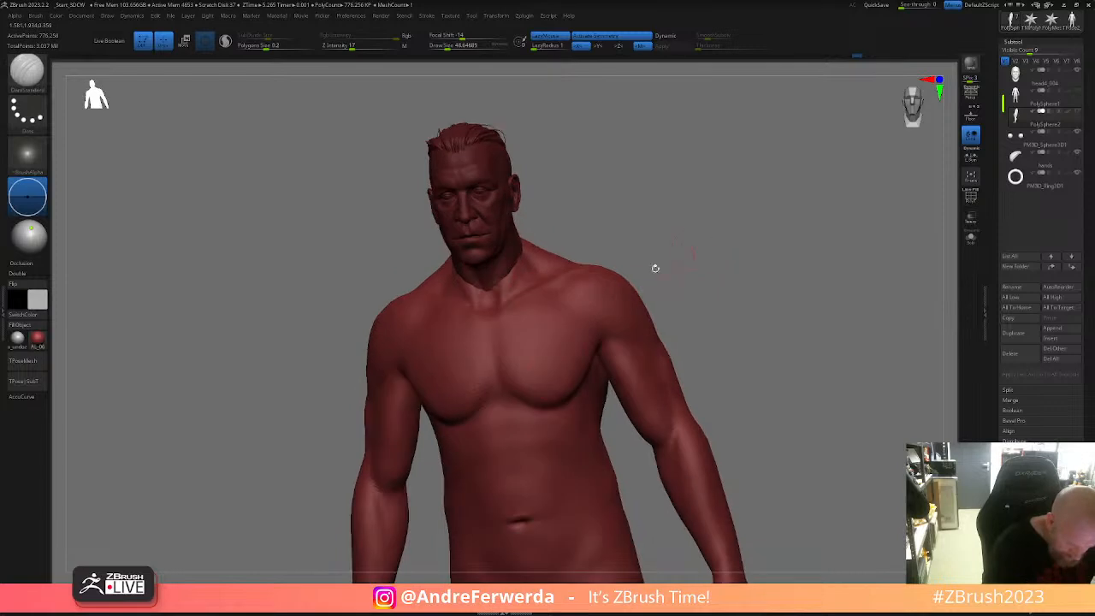
pyautogui.moveTo(745, 393); pyautogui.dragTo(617, 361)
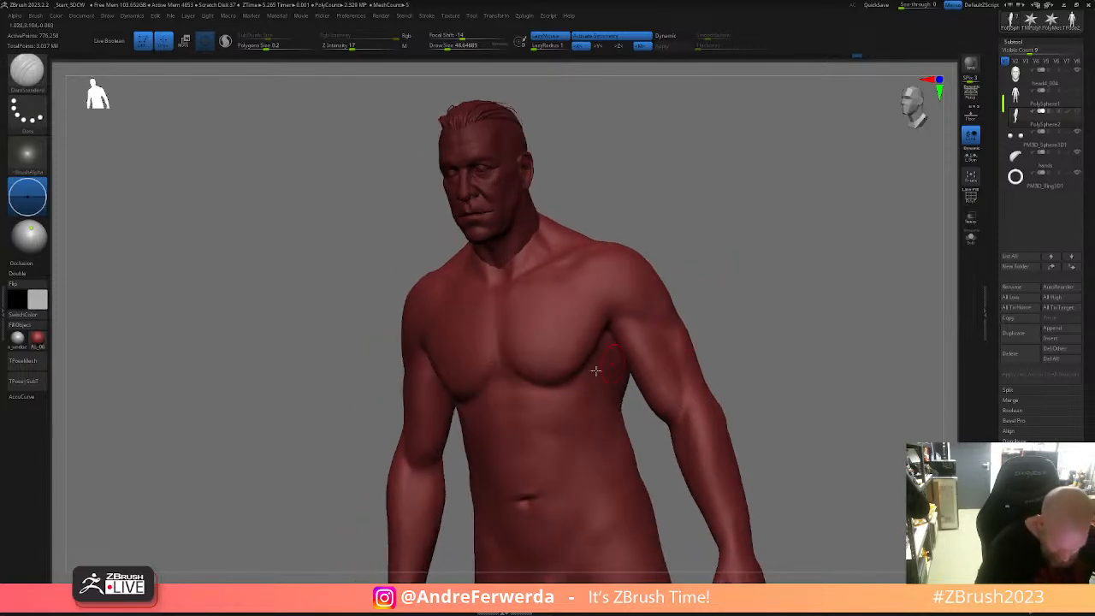
pyautogui.moveTo(711, 316); pyautogui.dragTo(574, 383)
pyautogui.moveTo(734, 295); pyautogui.dragTo(639, 365)
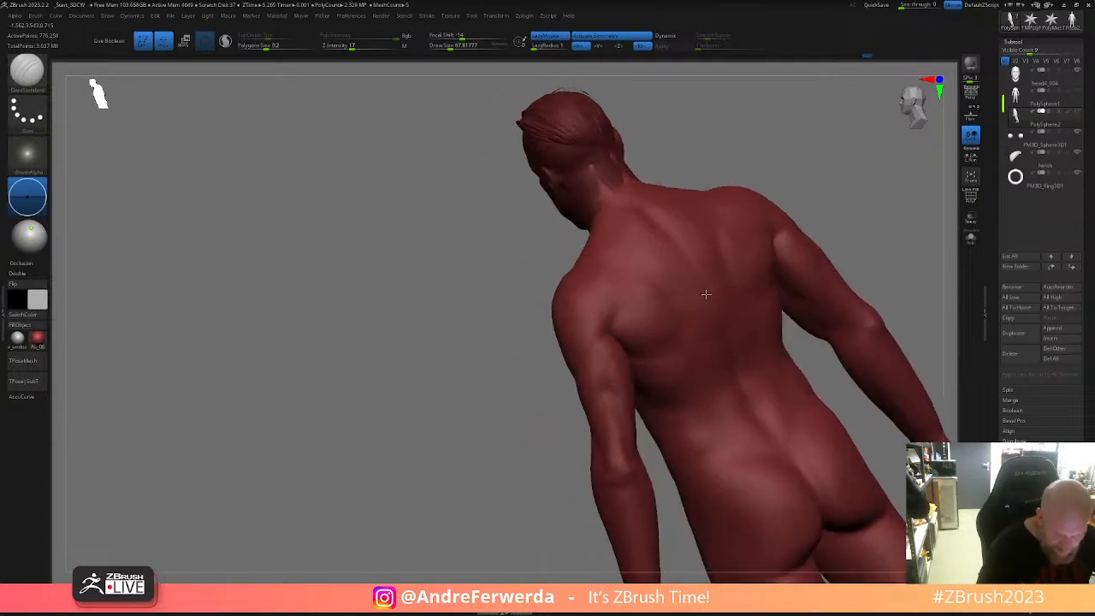
# - Carve the outer back muscles below the armpits and smooth the transition toward the waist
pyautogui.moveTo(609, 329); pyautogui.dragTo(507, 336)
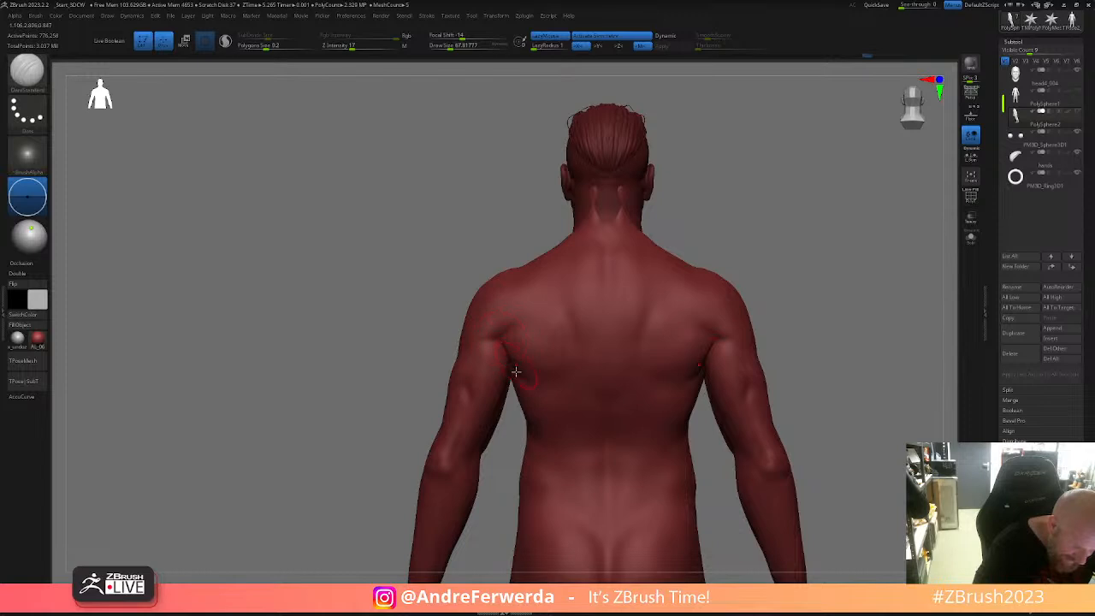
pyautogui.moveTo(516, 366); pyautogui.dragTo(502, 404, button='right')
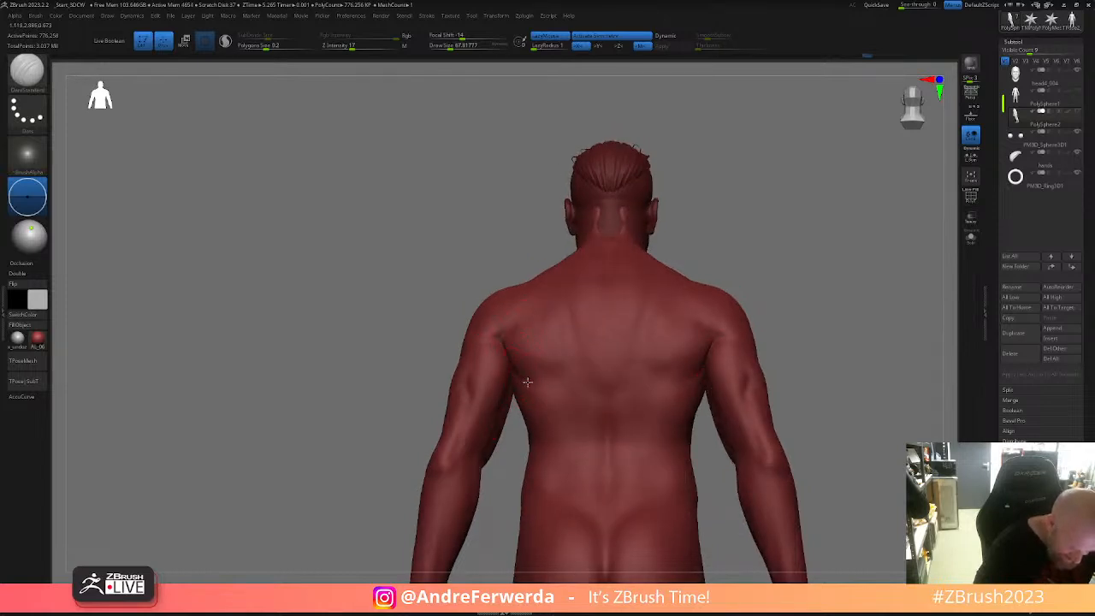
pyautogui.moveTo(766, 298)
pyautogui.mouseDown()
pyautogui.moveTo(785, 284)
pyautogui.moveTo(749, 314)
pyautogui.mouseUp()
pyautogui.keyDown('shift'); pyautogui.moveTo(540, 429); pyautogui.dragTo(540, 418); pyautogui.keyUp('shift')
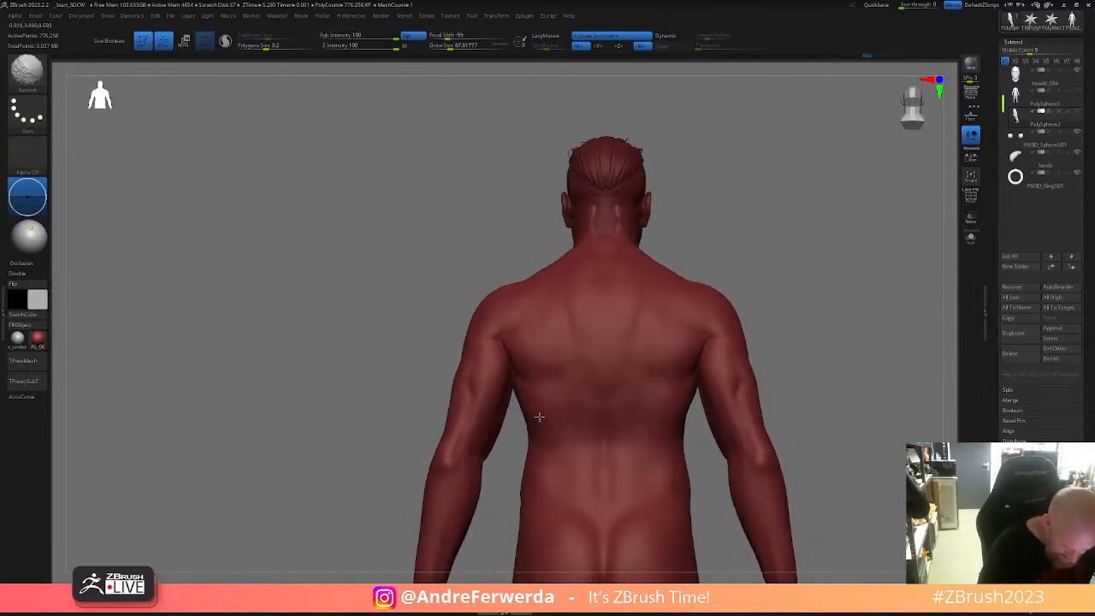
pyautogui.moveTo(495, 486); pyautogui.dragTo(491, 470)
pyautogui.moveTo(491, 469); pyautogui.dragTo(472, 371, button='right')
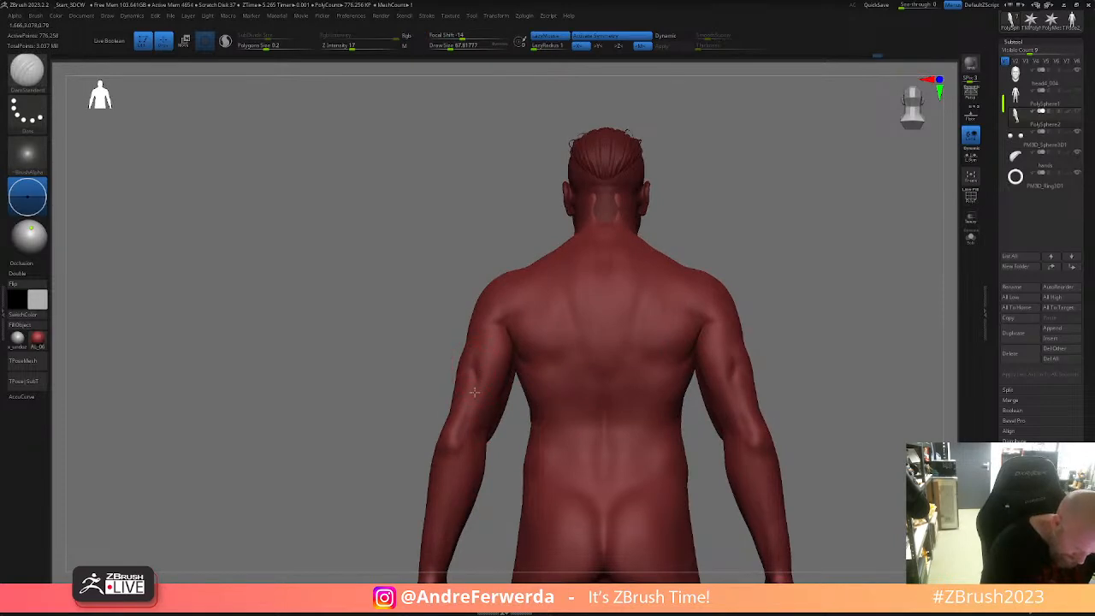
# - Refine the muscle lines of the upper arm and elbow from the side with DamStandard
pyautogui.moveTo(486, 491); pyautogui.dragTo(683, 338, button='right')
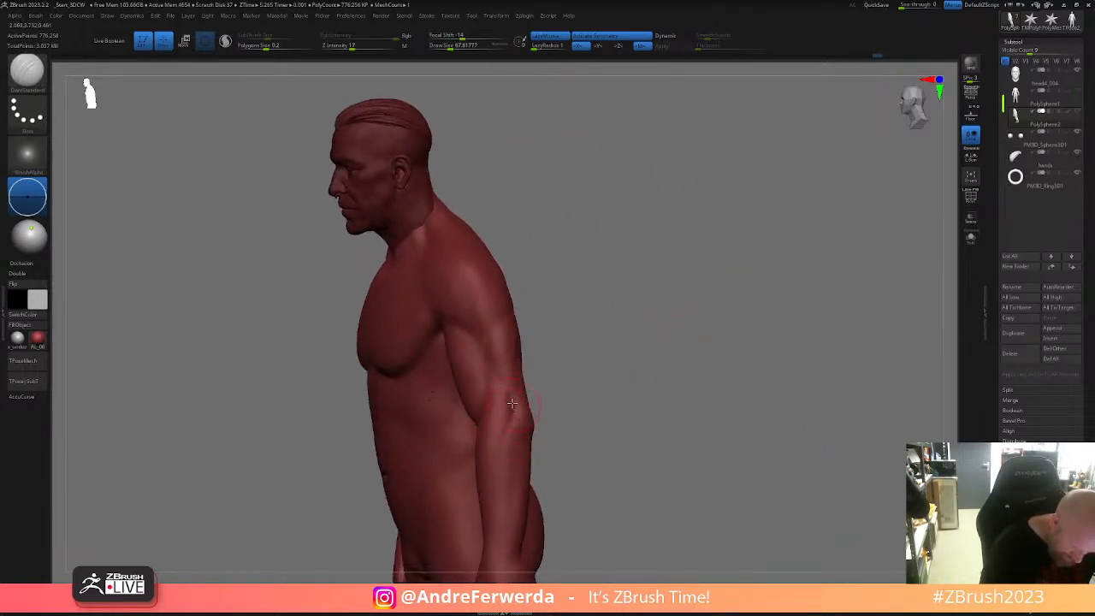
pyautogui.moveTo(516, 406); pyautogui.dragTo(498, 369, button='right')
pyautogui.keyDown('alt'); pyautogui.moveTo(581, 360); pyautogui.dragTo(700, 334, button='right'); pyautogui.keyUp('alt')
pyautogui.moveTo(611, 284); pyautogui.dragTo(646, 368, button='right')
pyautogui.moveTo(547, 418); pyautogui.dragTo(616, 506, button='right')
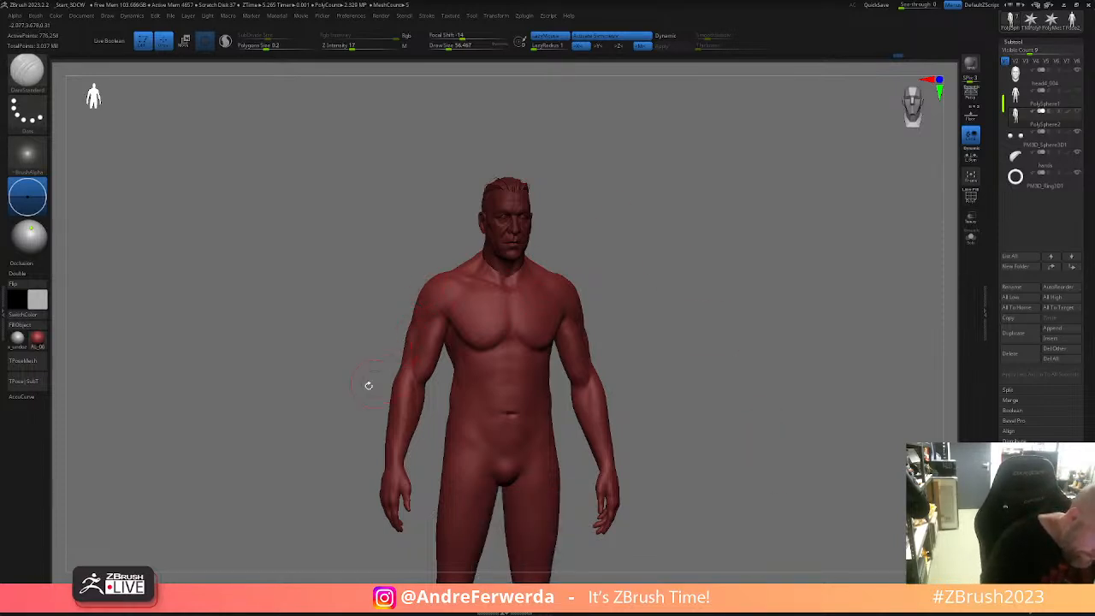
# - Define the elbow and upper forearm creases on the back of the arms
pyautogui.moveTo(378, 381); pyautogui.dragTo(391, 386, button='right')
pyautogui.moveTo(508, 292); pyautogui.dragTo(633, 256, button='right')
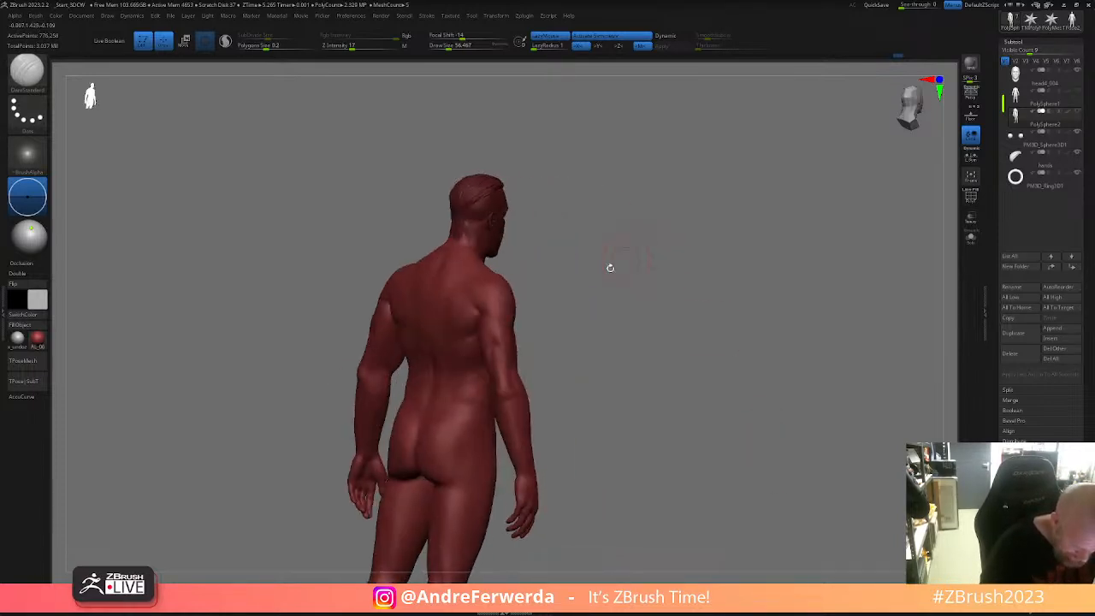
pyautogui.moveTo(546, 321); pyautogui.dragTo(499, 379, button='right')
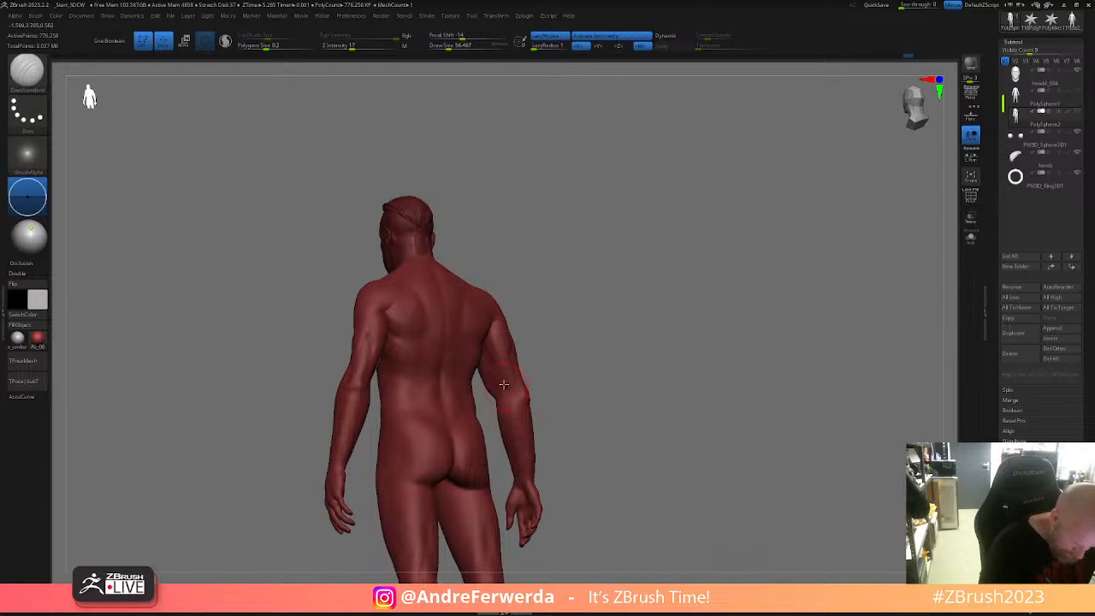
pyautogui.moveTo(501, 370); pyautogui.dragTo(539, 362, button='right')
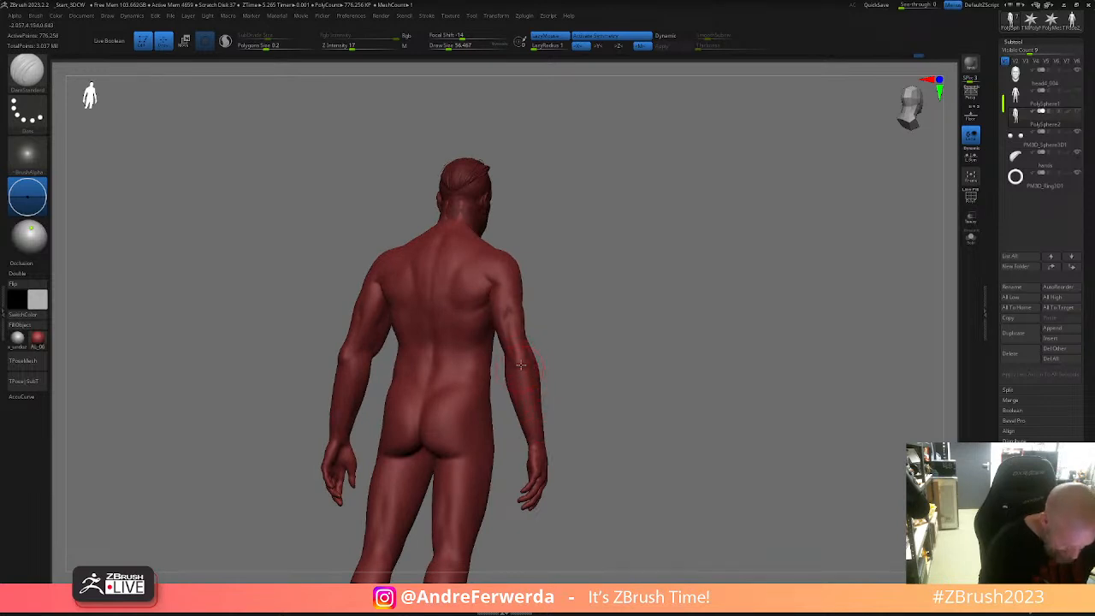
pyautogui.moveTo(520, 370); pyautogui.dragTo(539, 379, button='right')
pyautogui.moveTo(496, 341)
pyautogui.mouseDown(button='right')
pyautogui.moveTo(599, 348)
pyautogui.moveTo(504, 350)
pyautogui.moveTo(547, 351)
pyautogui.moveTo(512, 327)
pyautogui.moveTo(557, 254)
pyautogui.mouseUp(button='right')
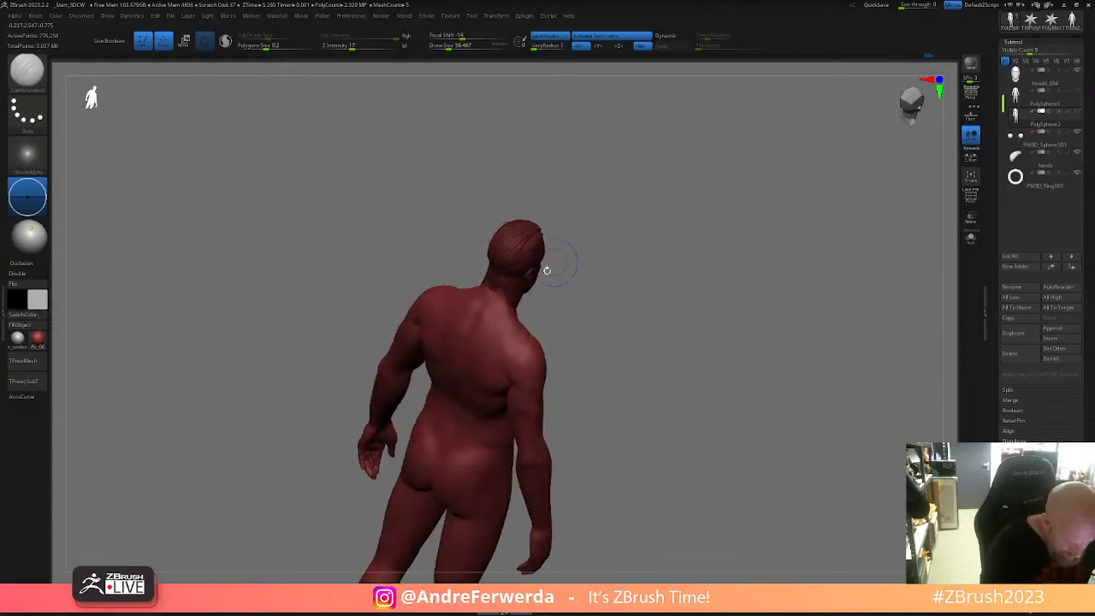
# - Refine the base of the neck and the collarbone area, smoothing it into the upper chest
pyautogui.moveTo(543, 299); pyautogui.dragTo(599, 288, button='right')
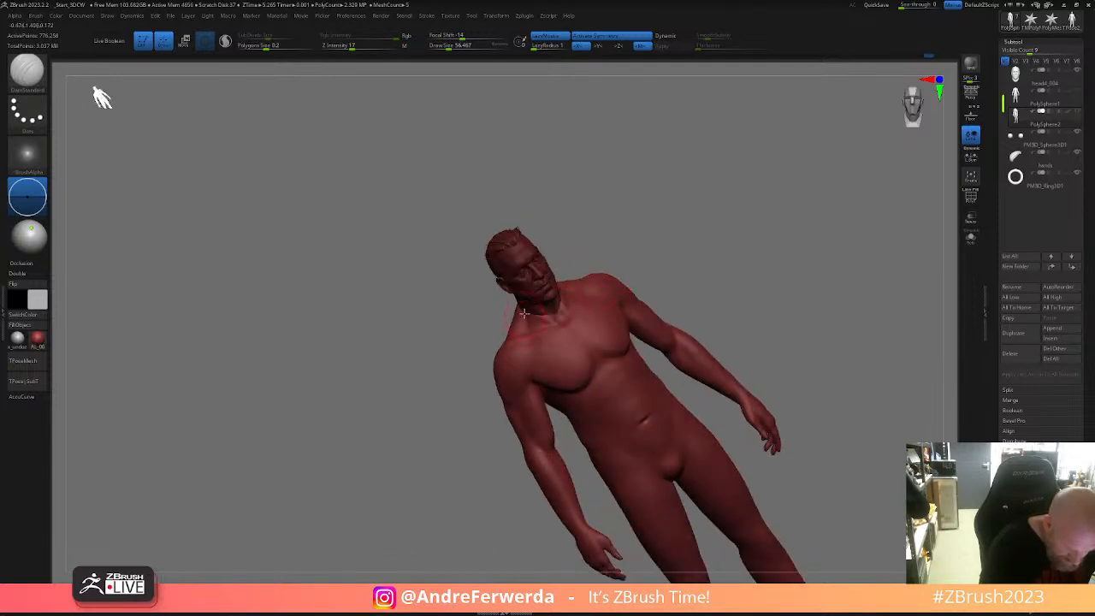
pyautogui.moveTo(525, 325); pyautogui.dragTo(619, 249, button='right')
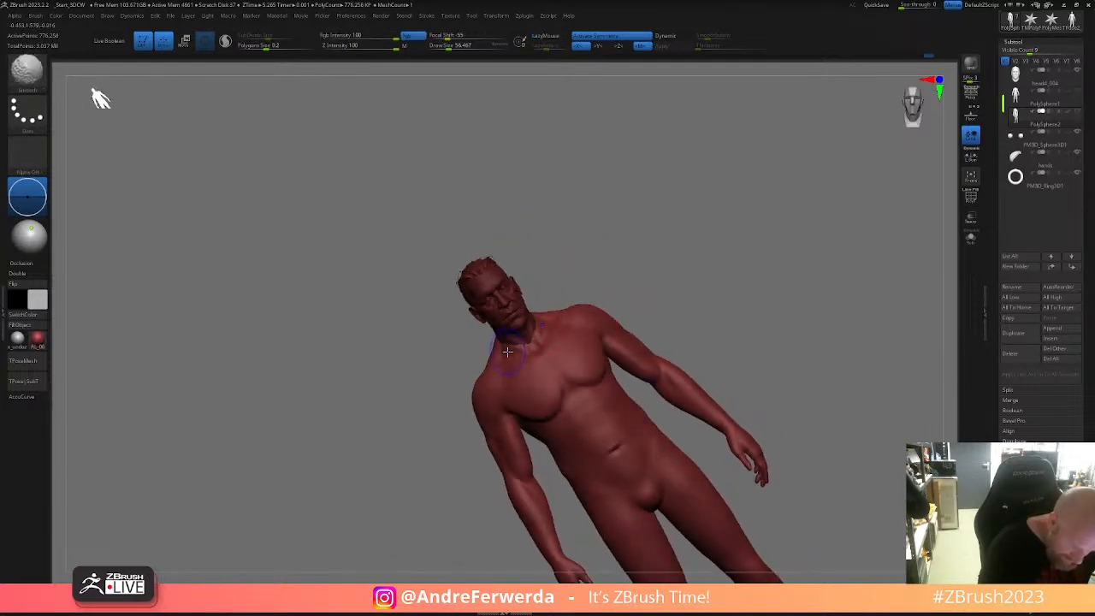
pyautogui.moveTo(671, 289); pyautogui.dragTo(682, 249, button='right')
pyautogui.moveTo(684, 301)
pyautogui.mouseDown(button='right')
pyautogui.moveTo(652, 364)
pyautogui.moveTo(665, 308)
pyautogui.moveTo(537, 388)
pyautogui.mouseUp(button='right')
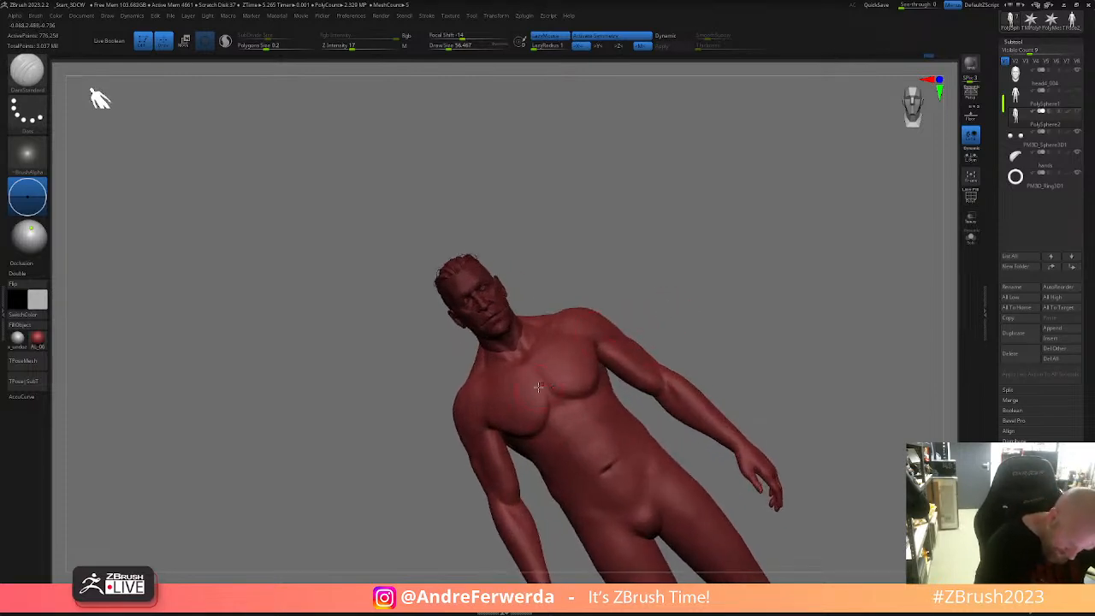
pyautogui.moveTo(674, 313)
pyautogui.mouseDown(button='right')
pyautogui.moveTo(696, 296)
pyautogui.moveTo(705, 316)
pyautogui.moveTo(677, 356)
pyautogui.mouseUp(button='right')
pyautogui.moveTo(627, 393); pyautogui.dragTo(643, 360, button='right')
pyautogui.moveTo(727, 381); pyautogui.dragTo(719, 336, button='right')
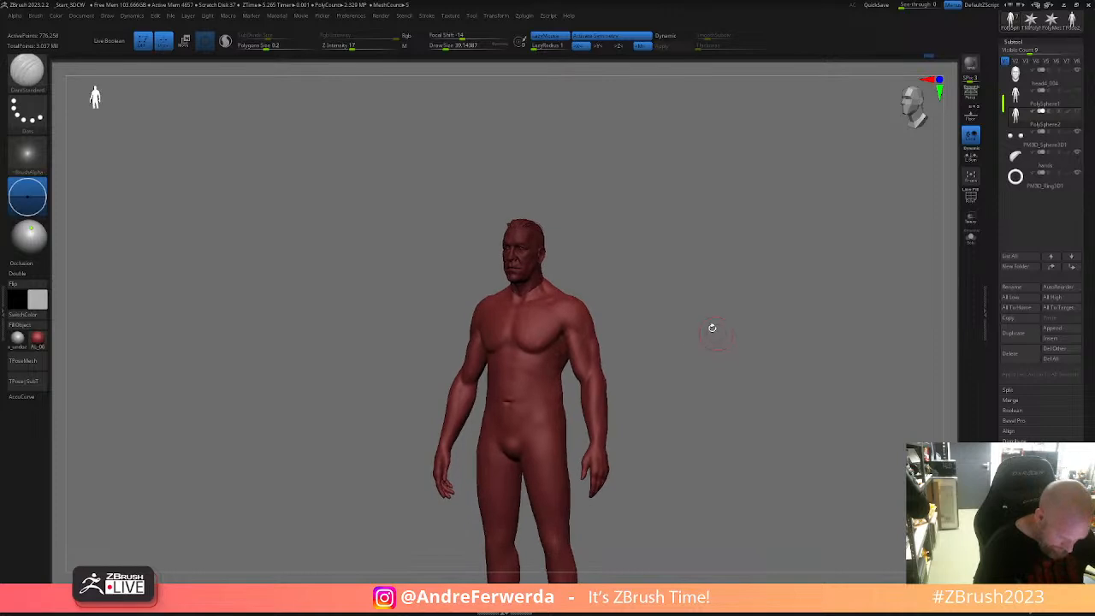
# - Smooth the upper thighs below the groin and inspect the full figure from behind
pyautogui.keyDown('alt'); pyautogui.moveTo(658, 374); pyautogui.dragTo(683, 312, button='right'); pyautogui.keyUp('alt')
pyautogui.keyDown('shift'); pyautogui.moveTo(565, 472); pyautogui.dragTo(543, 501); pyautogui.keyUp('shift')
pyautogui.keyDown('alt'); pyautogui.moveTo(626, 505); pyautogui.dragTo(640, 418, button='right'); pyautogui.keyUp('alt')
pyautogui.rightClick(631, 464)
pyautogui.moveTo(685, 445); pyautogui.dragTo(598, 460, button='right')
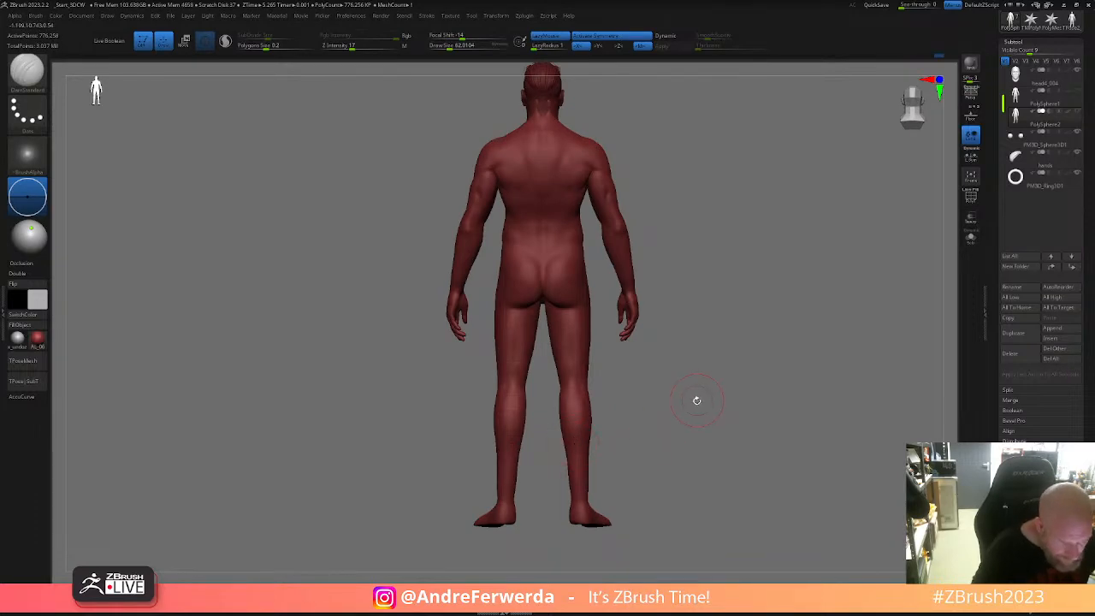
# - Switch to the ClayBuildup brush and build up the forearm muscles below the elbow from behind
pyautogui.press('b')
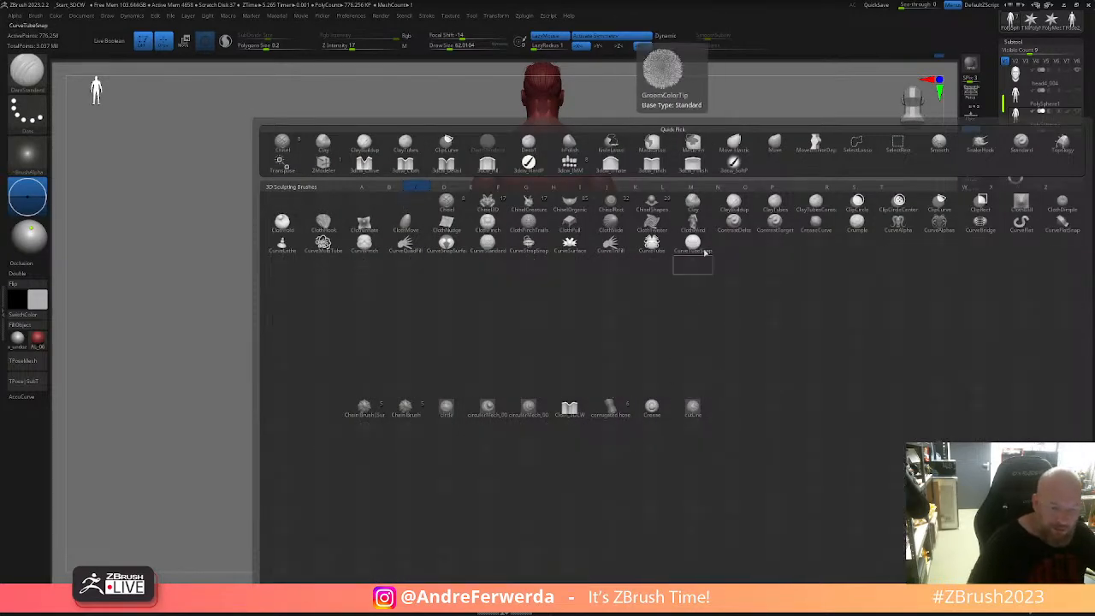
pyautogui.click(736, 204)
pyautogui.moveTo(750, 211)
pyautogui.mouseDown(button='right')
pyautogui.moveTo(730, 269)
pyautogui.moveTo(674, 305)
pyautogui.mouseUp(button='right')
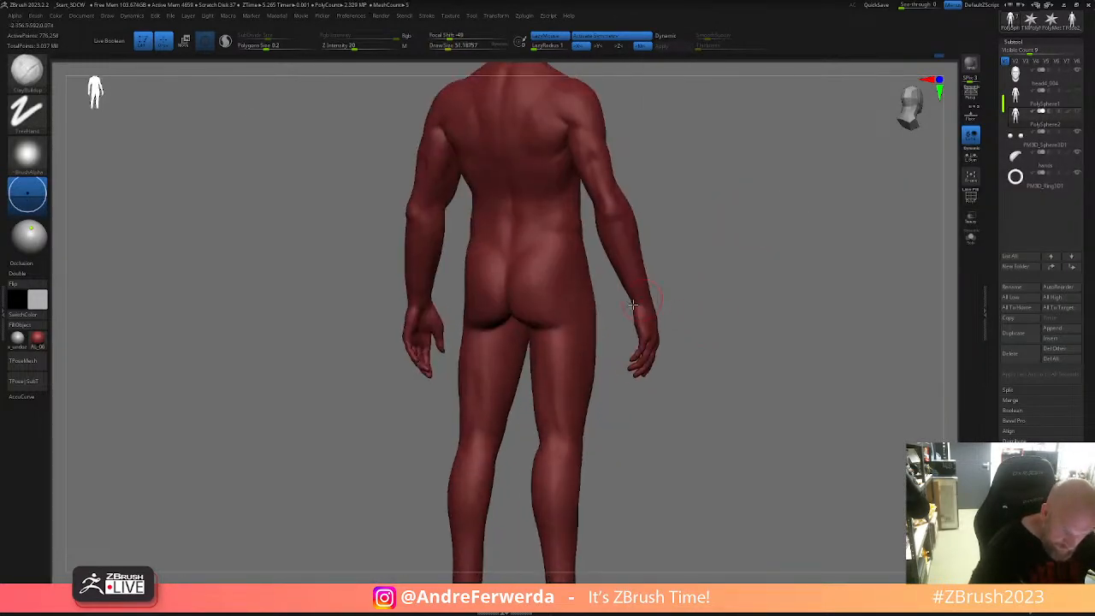
pyautogui.moveTo(617, 220); pyautogui.dragTo(609, 266, button='right')
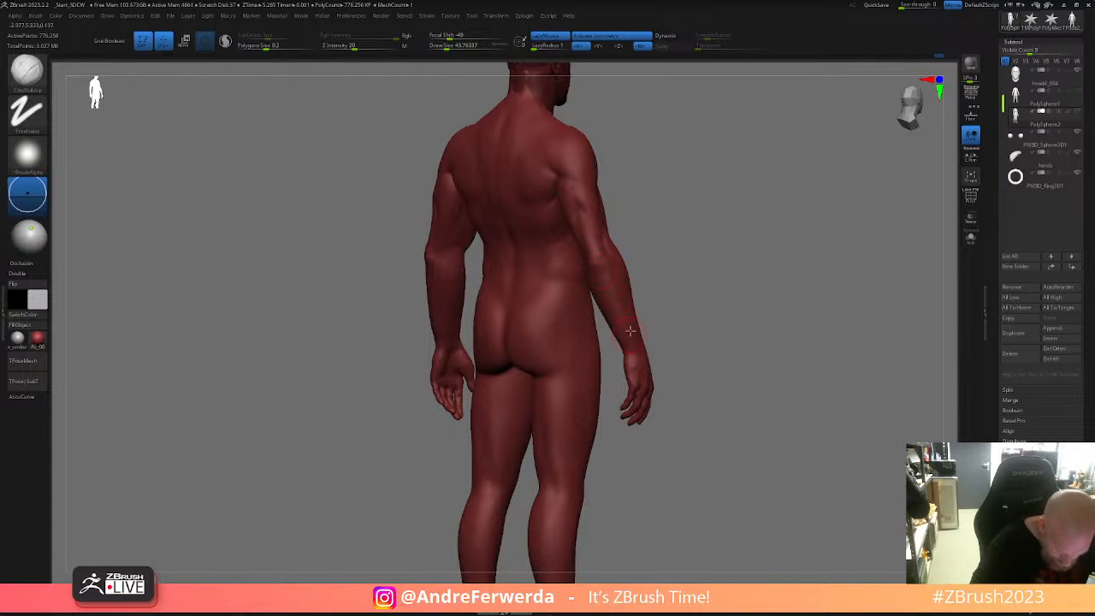
pyautogui.moveTo(629, 336); pyautogui.dragTo(653, 351, button='right')
pyautogui.rightClick(654, 351)
pyautogui.moveTo(682, 289); pyautogui.dragTo(631, 245, button='right')
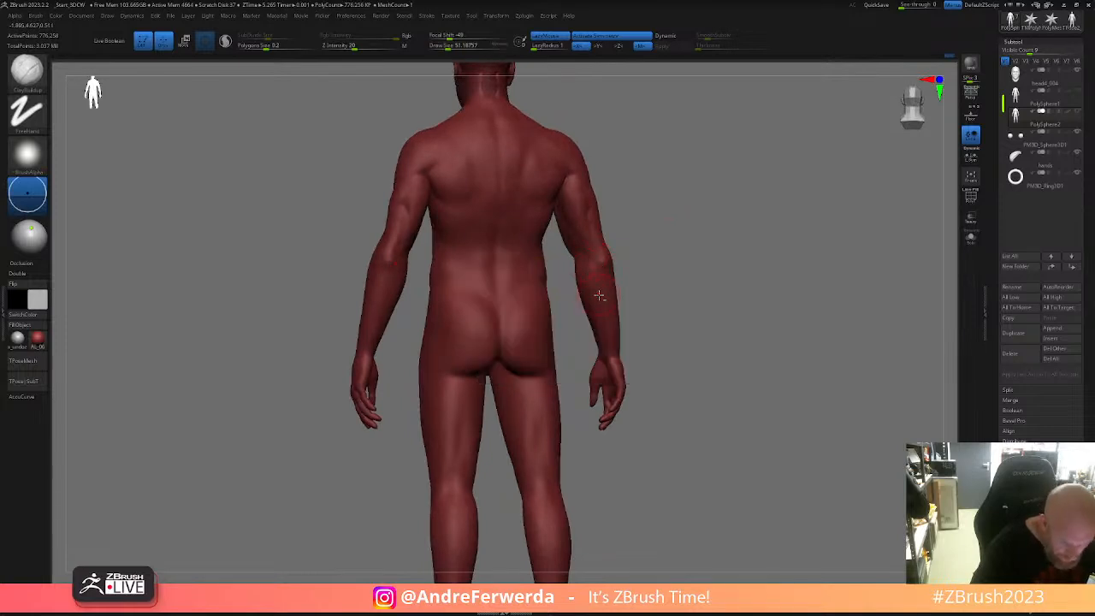
pyautogui.moveTo(630, 354); pyautogui.dragTo(625, 381, button='right')
pyautogui.moveTo(667, 343)
pyautogui.mouseDown(button='right')
pyautogui.moveTo(642, 371)
pyautogui.moveTo(688, 310)
pyautogui.moveTo(621, 388)
pyautogui.moveTo(612, 364)
pyautogui.moveTo(685, 331)
pyautogui.mouseUp(button='right')
# - Add volume around the outer wrist where the forearm meets the hand and smooth it
pyautogui.moveTo(685, 331)
pyautogui.mouseDown()
pyautogui.moveTo(640, 386)
pyautogui.moveTo(659, 401)
pyautogui.mouseUp()
pyautogui.moveTo(754, 346); pyautogui.dragTo(644, 375)
pyautogui.moveTo(590, 418); pyautogui.dragTo(744, 411)
pyautogui.moveTo(672, 349); pyautogui.dragTo(598, 366, button='right')
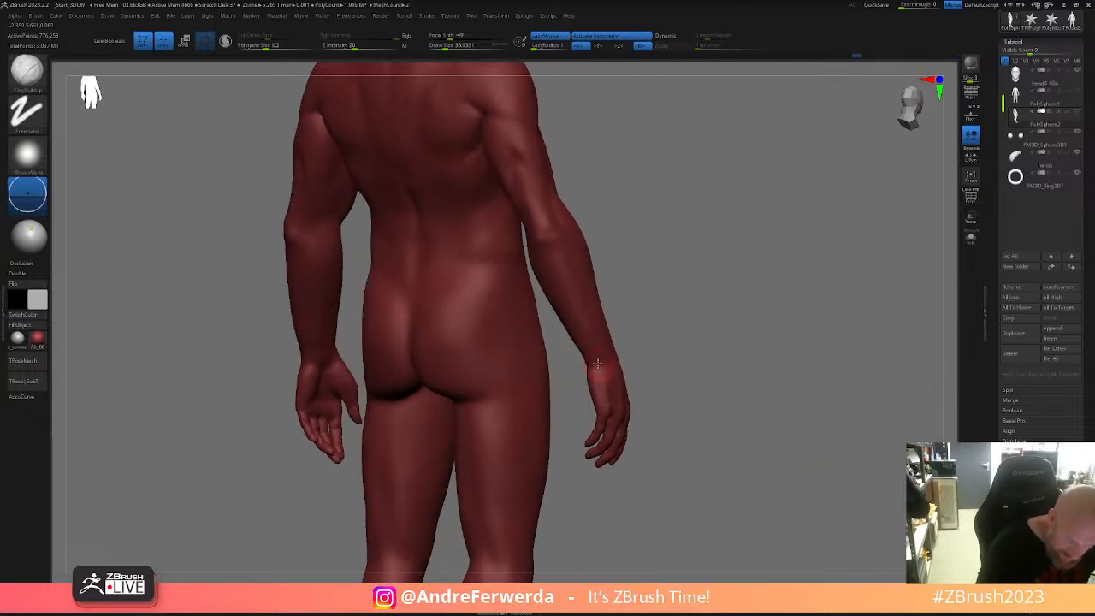
pyautogui.moveTo(751, 347); pyautogui.dragTo(687, 343)
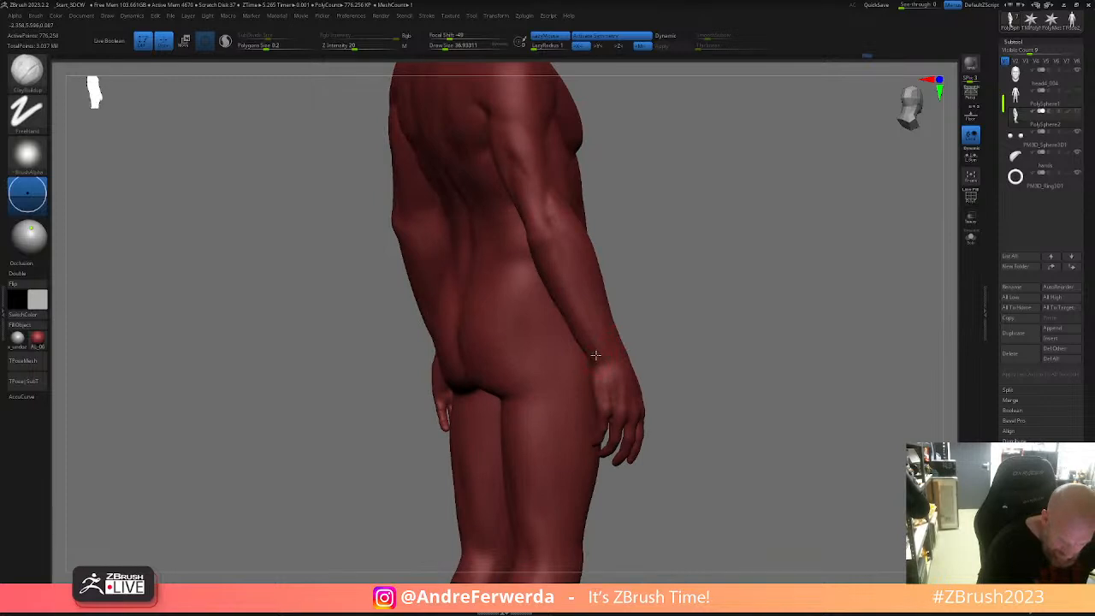
pyautogui.moveTo(603, 356); pyautogui.dragTo(655, 337, button='right')
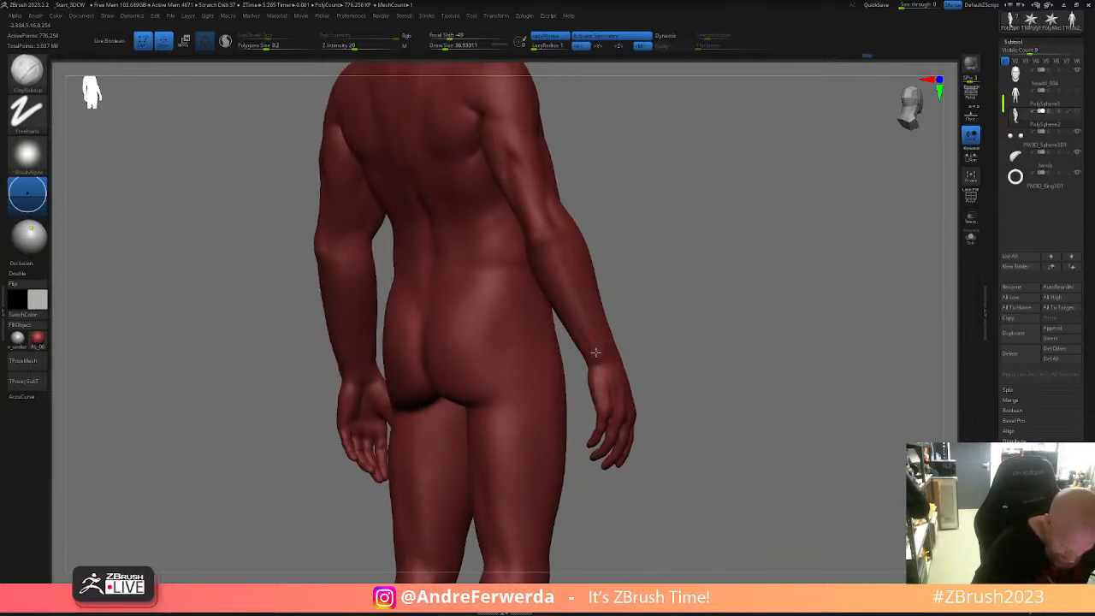
pyautogui.moveTo(592, 354)
pyautogui.keyDown('shift'); pyautogui.mouseDown(button='right')
pyautogui.moveTo(641, 328)
pyautogui.moveTo(592, 356)
pyautogui.mouseUp(button='right'); pyautogui.keyUp('shift')
# - Smooth the lower forearm and build up its outer side down to the wrist with a larger ClayBuildup brush
pyautogui.moveTo(628, 320); pyautogui.dragTo(684, 316, button='right')
pyautogui.keyDown('shift'); pyautogui.moveTo(533, 343); pyautogui.dragTo(523, 344); pyautogui.keyUp('shift')
pyautogui.moveTo(733, 281)
pyautogui.mouseDown(button='right')
pyautogui.moveTo(718, 278)
pyautogui.moveTo(699, 315)
pyautogui.mouseUp(button='right')
pyautogui.press(']')
pyautogui.moveTo(533, 314); pyautogui.dragTo(506, 375)
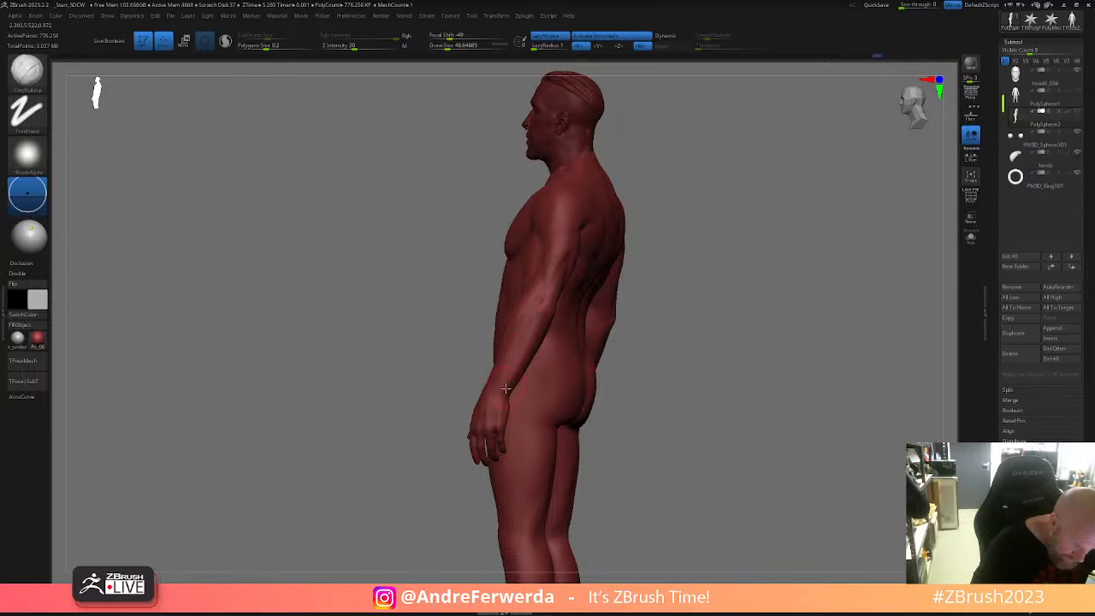
pyautogui.moveTo(656, 281); pyautogui.dragTo(631, 338, button='right')
# - Reduce the ClayBuildup brush size and add small nipples near the lower outer edge of the chest muscles
pyautogui.moveTo(510, 352); pyautogui.dragTo(784, 352, button='right')
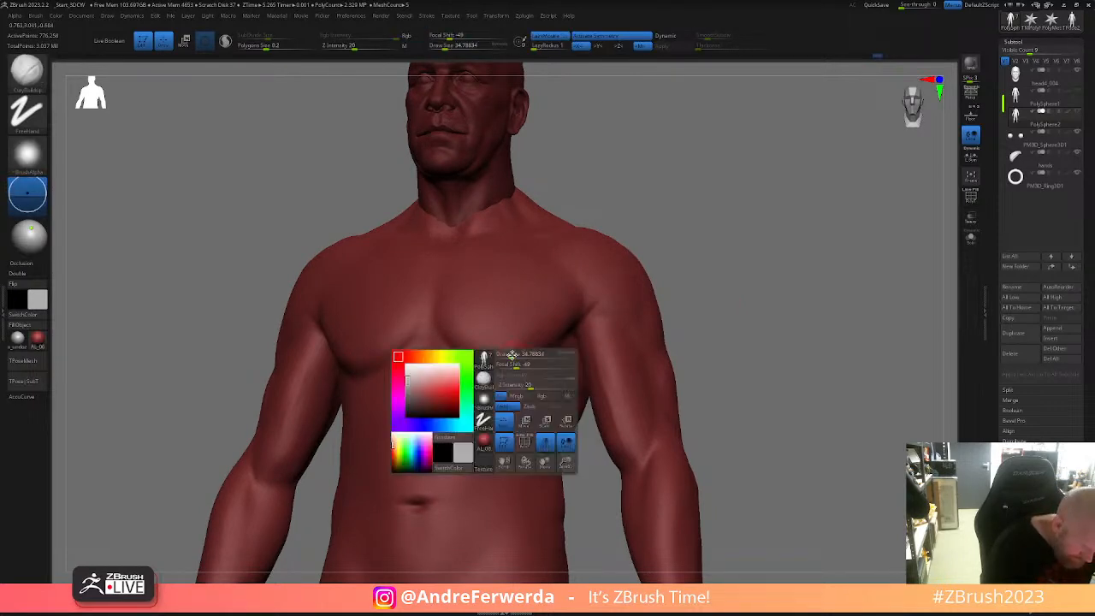
pyautogui.press('space')
pyautogui.click(520, 385)
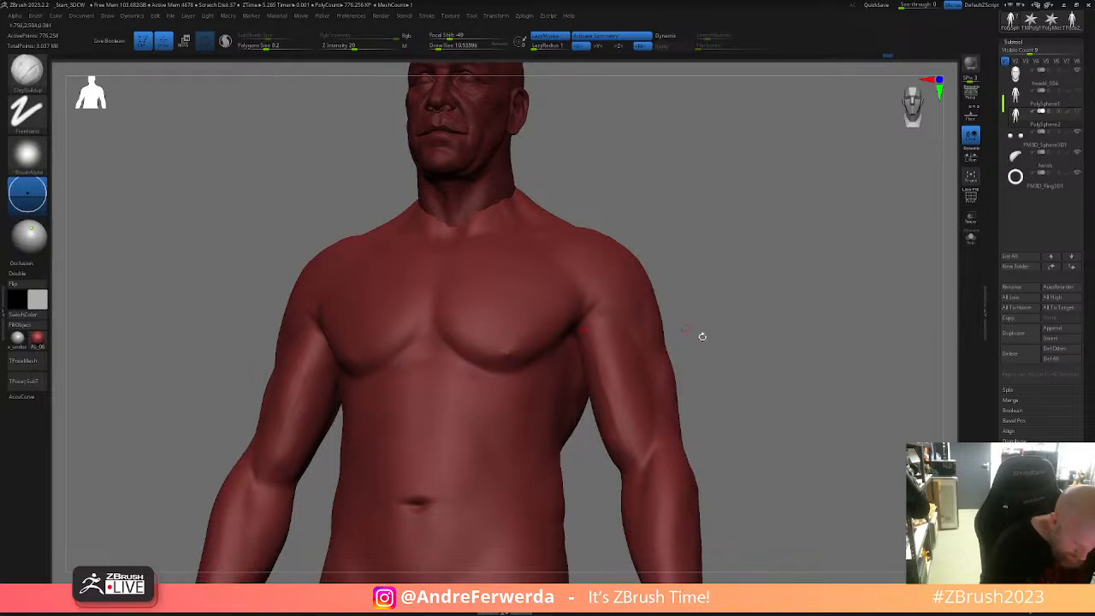
pyautogui.press('f')
pyautogui.press('space')
pyautogui.click(743, 352)
pyautogui.moveTo(744, 350); pyautogui.dragTo(740, 355)
pyautogui.moveTo(705, 481); pyautogui.dragTo(824, 417)
pyautogui.press('space')
pyautogui.moveTo(579, 437); pyautogui.dragTo(588, 437)
pyautogui.rightClick(567, 440)
pyautogui.click(561, 451)
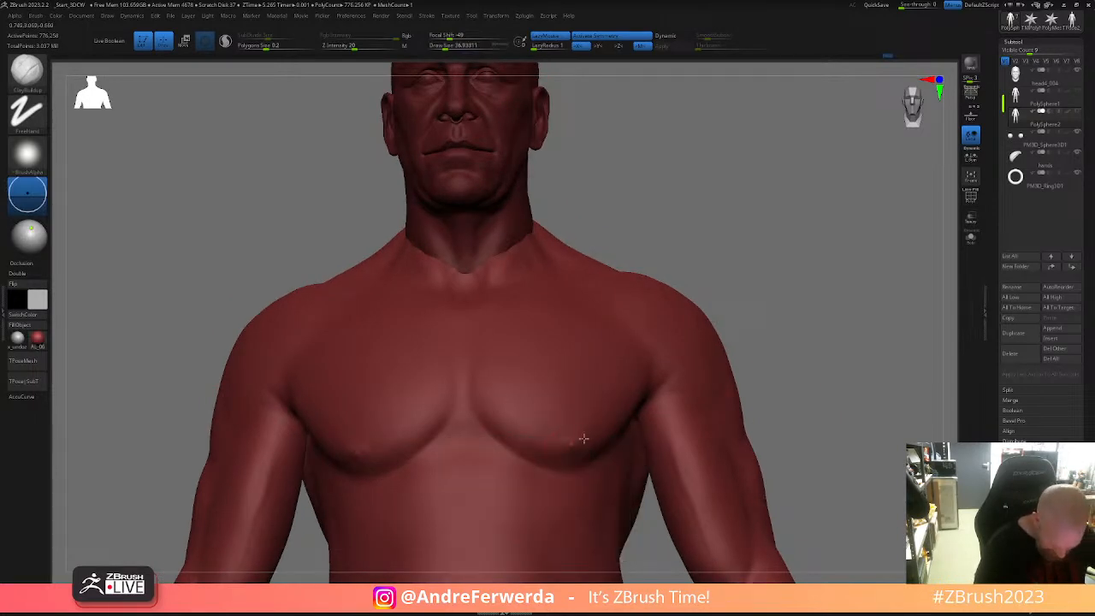
# - Soften the nipples and smooth the chest muscles, sternum and front of the shoulders
pyautogui.press('shift')
pyautogui.moveTo(699, 388)
pyautogui.mouseDown(button='right')
pyautogui.moveTo(795, 392)
pyautogui.moveTo(770, 360)
pyautogui.mouseUp(button='right')
pyautogui.moveTo(770, 360); pyautogui.dragTo(714, 359, button='right')
pyautogui.press('shift')
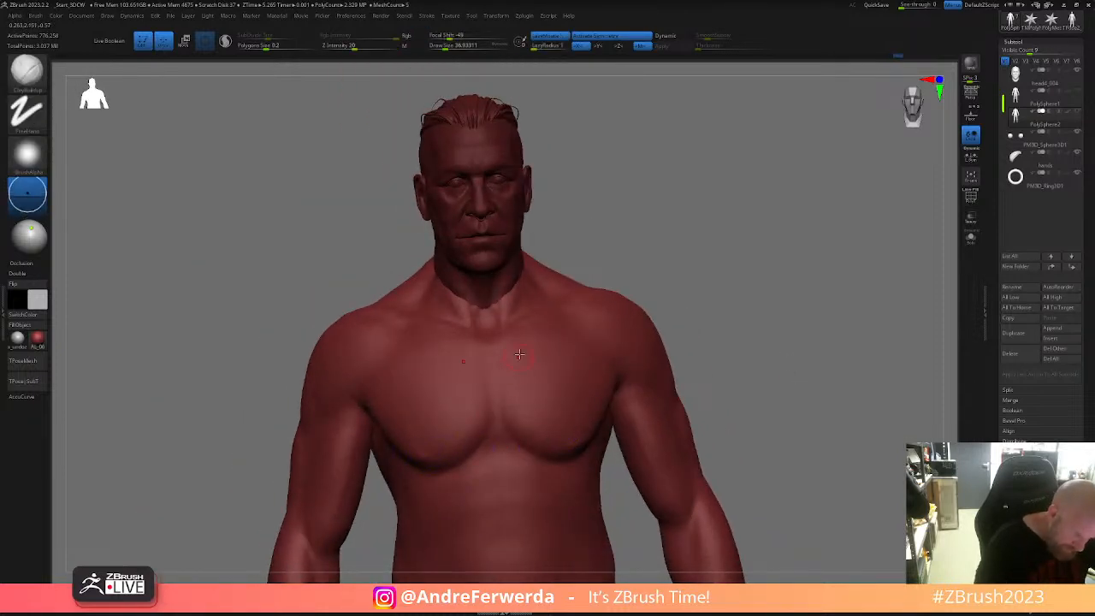
pyautogui.moveTo(680, 265)
pyautogui.mouseDown(button='right')
pyautogui.moveTo(706, 276)
pyautogui.moveTo(682, 285)
pyautogui.mouseUp(button='right')
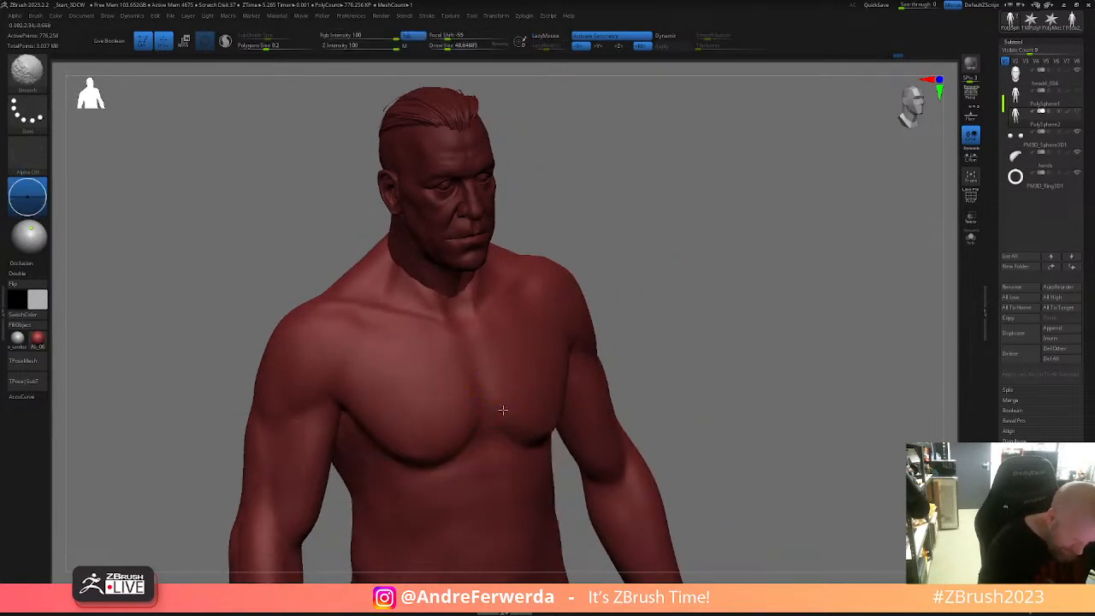
pyautogui.moveTo(619, 306)
pyautogui.mouseDown()
pyautogui.moveTo(706, 317)
pyautogui.moveTo(648, 335)
pyautogui.moveTo(694, 350)
pyautogui.moveTo(676, 343)
pyautogui.mouseUp()
pyautogui.keyDown('shift'); pyautogui.moveTo(611, 386); pyautogui.dragTo(612, 385); pyautogui.keyUp('shift')
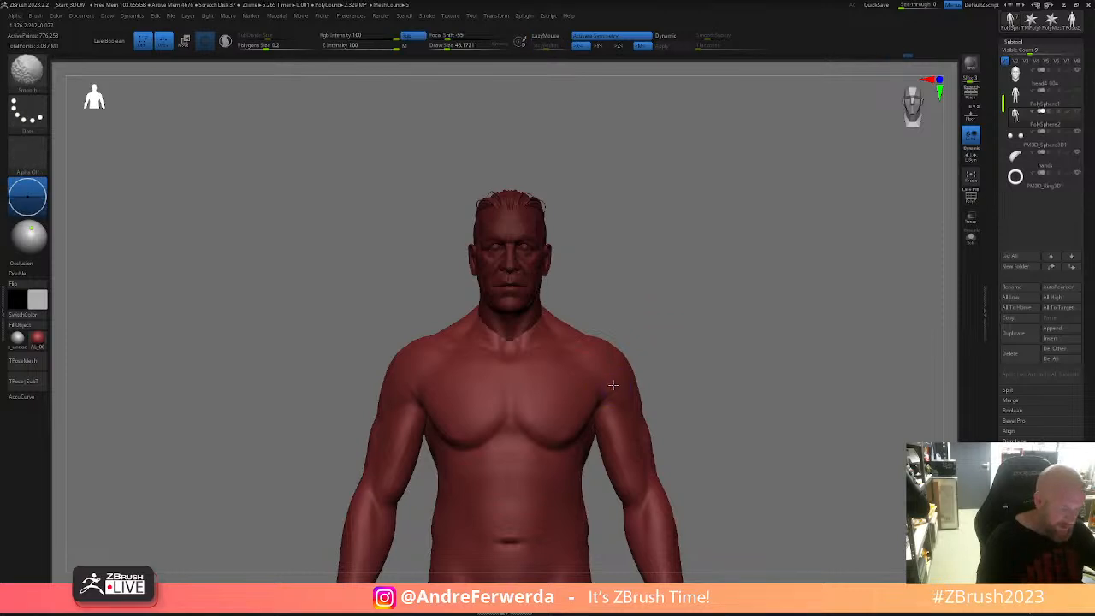
# - Display the figure with the grey material instead of the red one
pyautogui.moveTo(1044, 139)
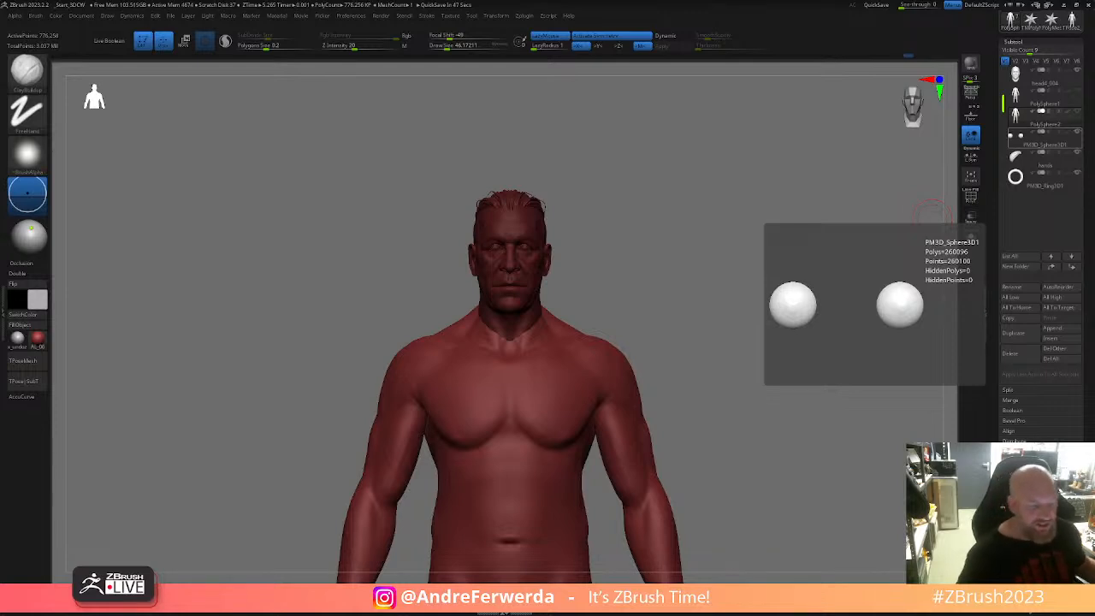
pyautogui.keyDown('alt'); pyautogui.moveTo(694, 337); pyautogui.dragTo(704, 267); pyautogui.keyUp('alt')
pyautogui.click(17, 339)
pyautogui.keyDown('alt'); pyautogui.moveTo(687, 354); pyautogui.dragTo(688, 409); pyautogui.keyUp('alt')
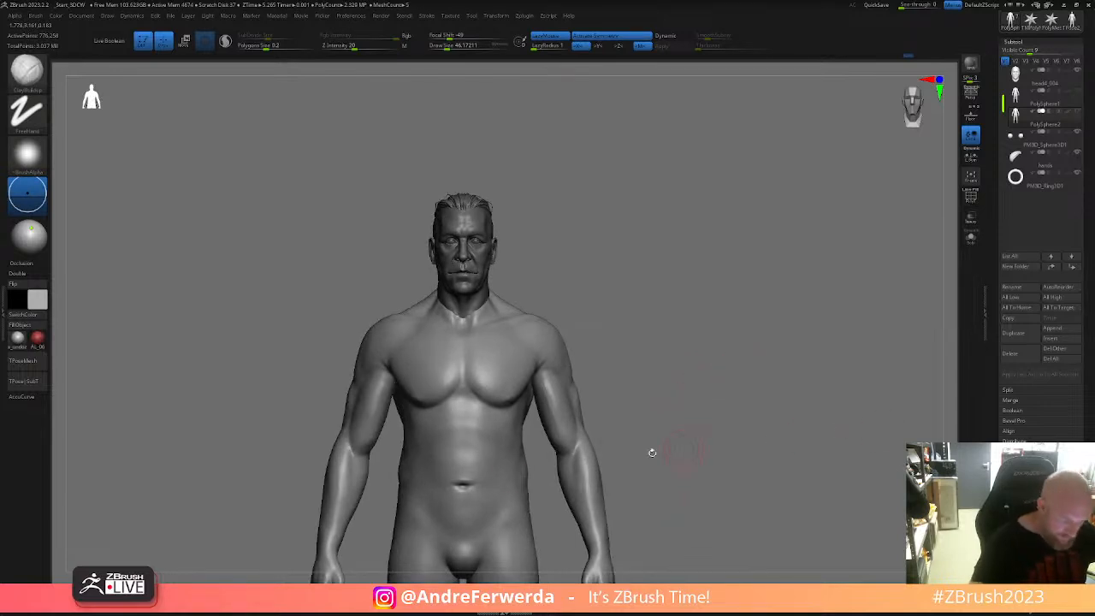
# - Reshape the outer chest and the sides of the torso below the armpits with a resized Move brush
pyautogui.press('b')
pyautogui.press('m')
pyautogui.press('v')
pyautogui.press('s')
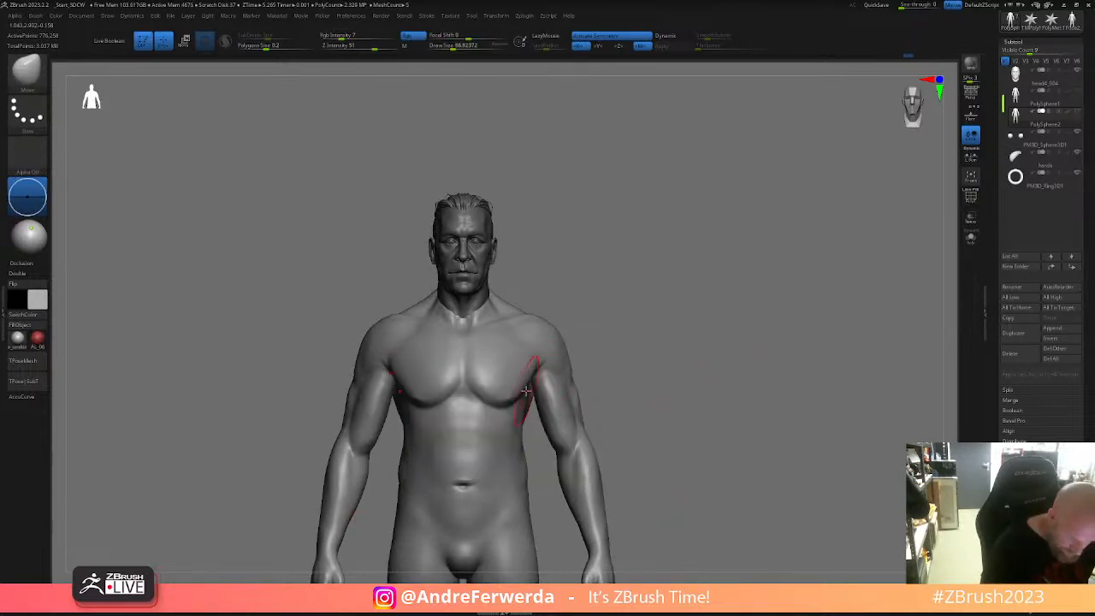
pyautogui.press('space')
pyautogui.press('space')
pyautogui.moveTo(523, 387)
pyautogui.mouseDown()
pyautogui.moveTo(505, 388)
pyautogui.moveTo(515, 399)
pyautogui.mouseUp()
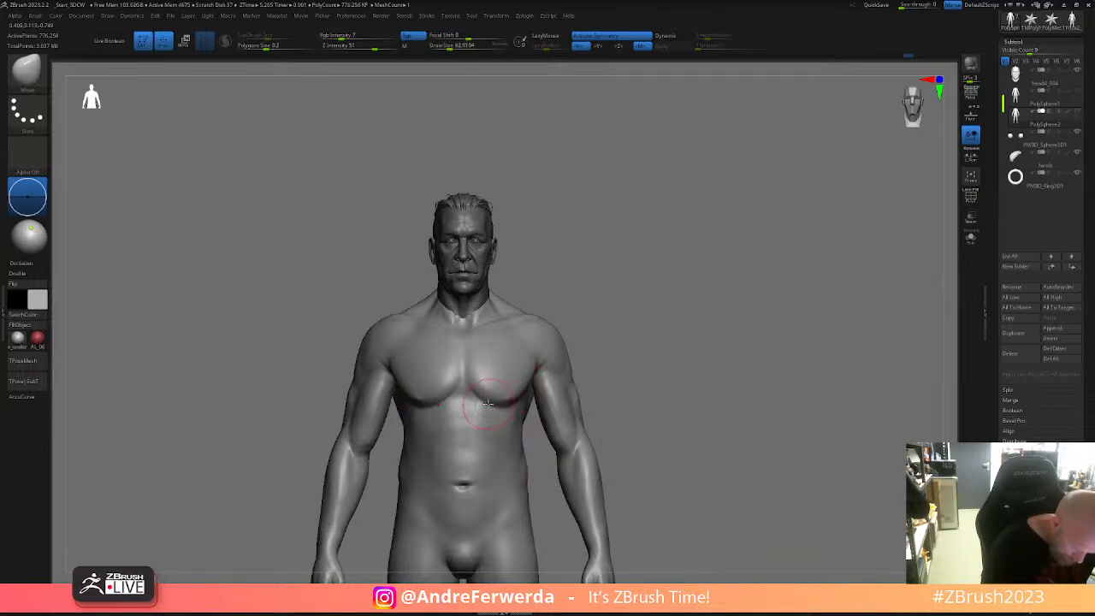
pyautogui.moveTo(633, 362); pyautogui.dragTo(609, 278)
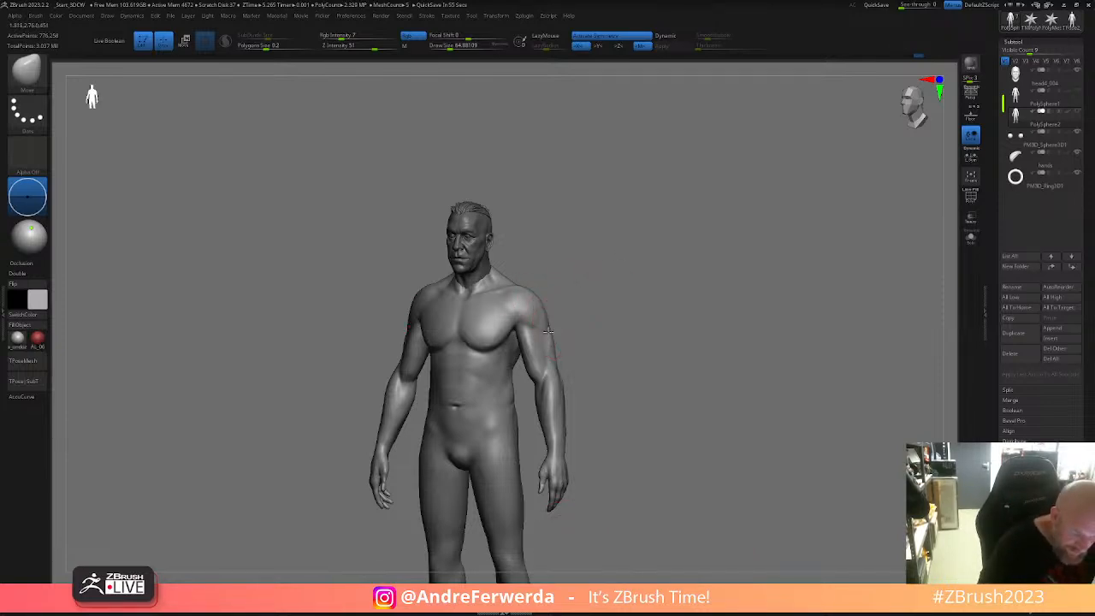
# - Refine the outline of the upper arms and outer shoulders from the front with a smaller Move brush
pyautogui.moveTo(548, 330); pyautogui.dragTo(579, 329, button='right')
pyautogui.press('space')
pyautogui.moveTo(575, 314); pyautogui.dragTo(569, 314)
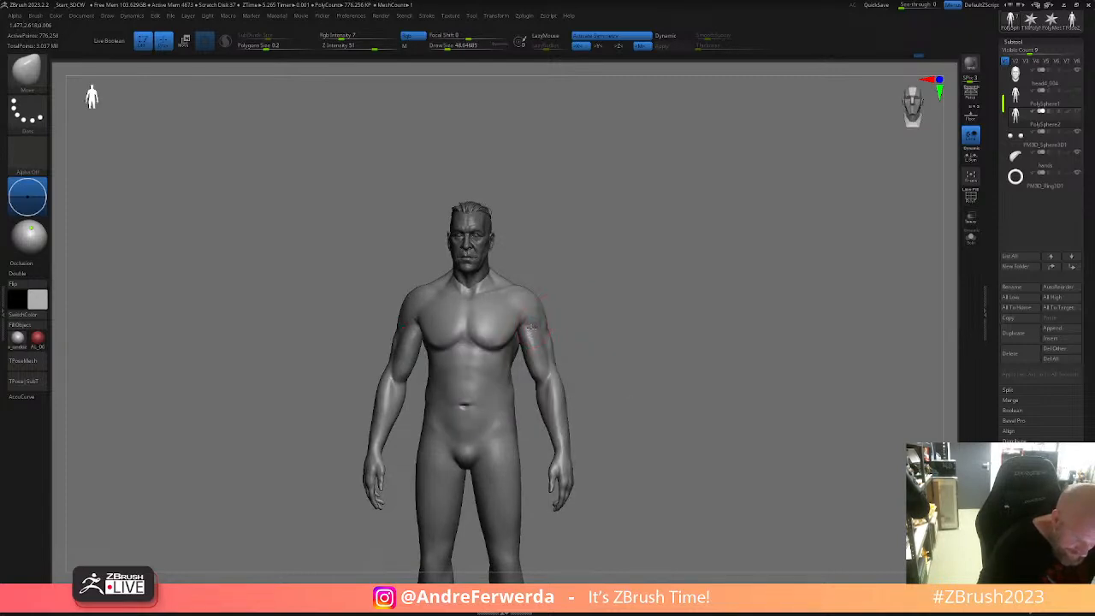
pyautogui.press('space')
pyautogui.moveTo(530, 350); pyautogui.dragTo(534, 349)
# - Adjust the silhouette of the rear shoulders, upper arms and sides of the back with the Move brush
pyautogui.moveTo(552, 340)
pyautogui.mouseDown(button='right')
pyautogui.moveTo(601, 318)
pyautogui.moveTo(536, 307)
pyautogui.mouseUp(button='right')
pyautogui.press('space')
pyautogui.moveTo(566, 306); pyautogui.dragTo(572, 307)
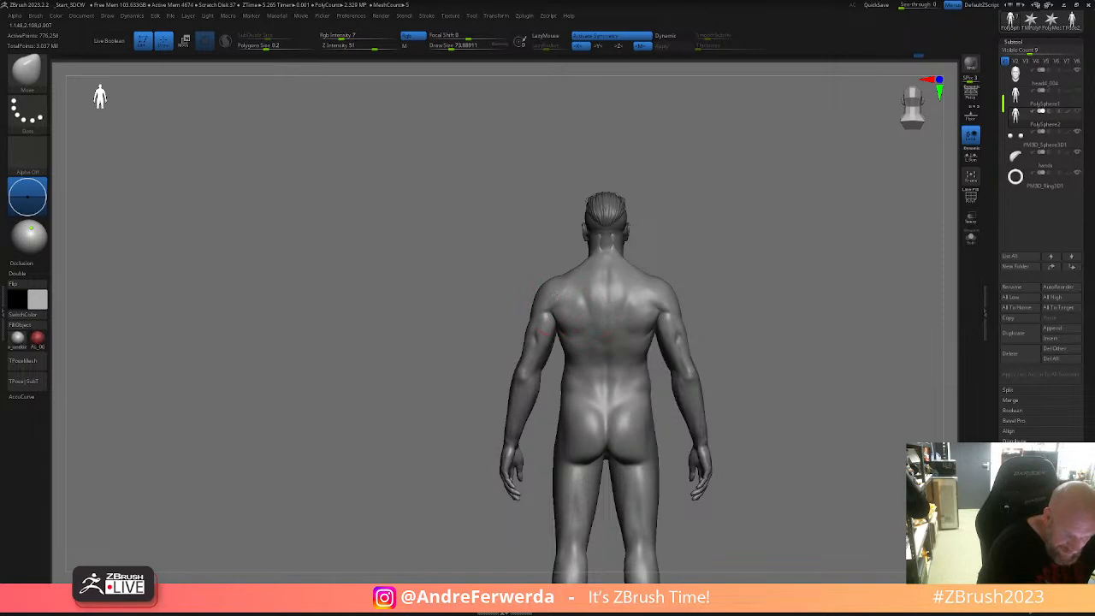
pyautogui.keyDown('alt'); pyautogui.moveTo(721, 272); pyautogui.dragTo(697, 269); pyautogui.keyUp('alt')
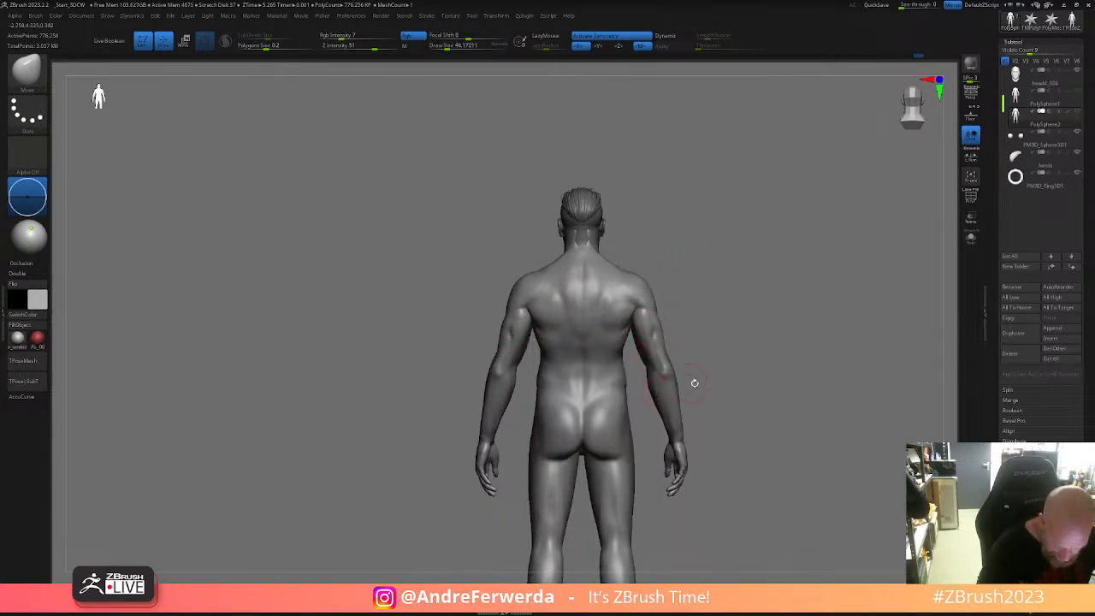
pyautogui.keyDown('alt'); pyautogui.moveTo(706, 377); pyautogui.dragTo(699, 354); pyautogui.keyUp('alt')
pyautogui.keyDown('alt'); pyautogui.moveTo(616, 360); pyautogui.dragTo(579, 370, button='right'); pyautogui.keyUp('alt')
pyautogui.moveTo(672, 332); pyautogui.dragTo(671, 347)
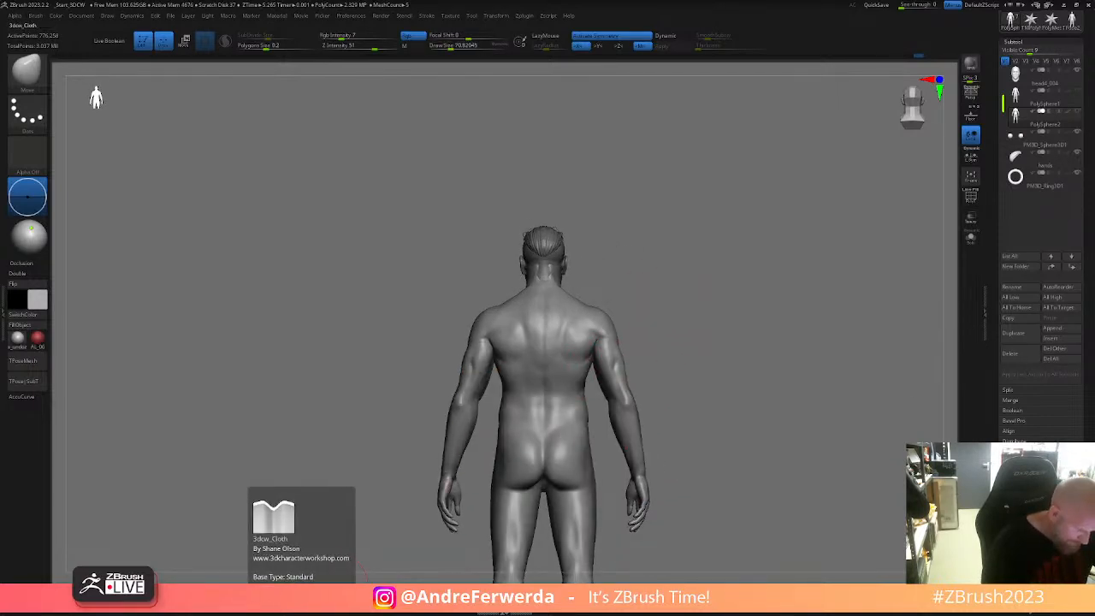
# - Switch to the 3dcw fill brush and soften the hollows around the shoulder blades and rear armpits
pyautogui.click(275, 595)
pyautogui.moveTo(707, 276)
pyautogui.mouseDown(button='right')
pyautogui.moveTo(679, 281)
pyautogui.moveTo(631, 376)
pyautogui.mouseUp(button='right')
pyautogui.press('space')
pyautogui.moveTo(668, 320); pyautogui.dragTo(666, 308)
pyautogui.moveTo(666, 308)
pyautogui.mouseDown(button='right')
pyautogui.moveTo(591, 356)
pyautogui.moveTo(513, 336)
pyautogui.moveTo(462, 338)
pyautogui.mouseUp(button='right')
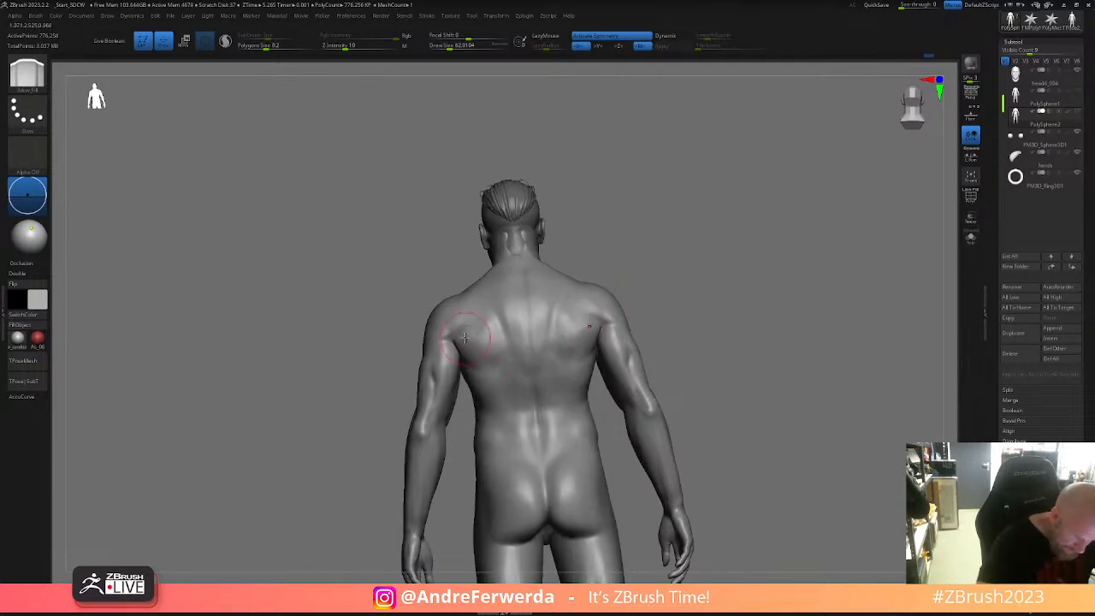
pyautogui.moveTo(616, 237); pyautogui.dragTo(525, 317, button='right')
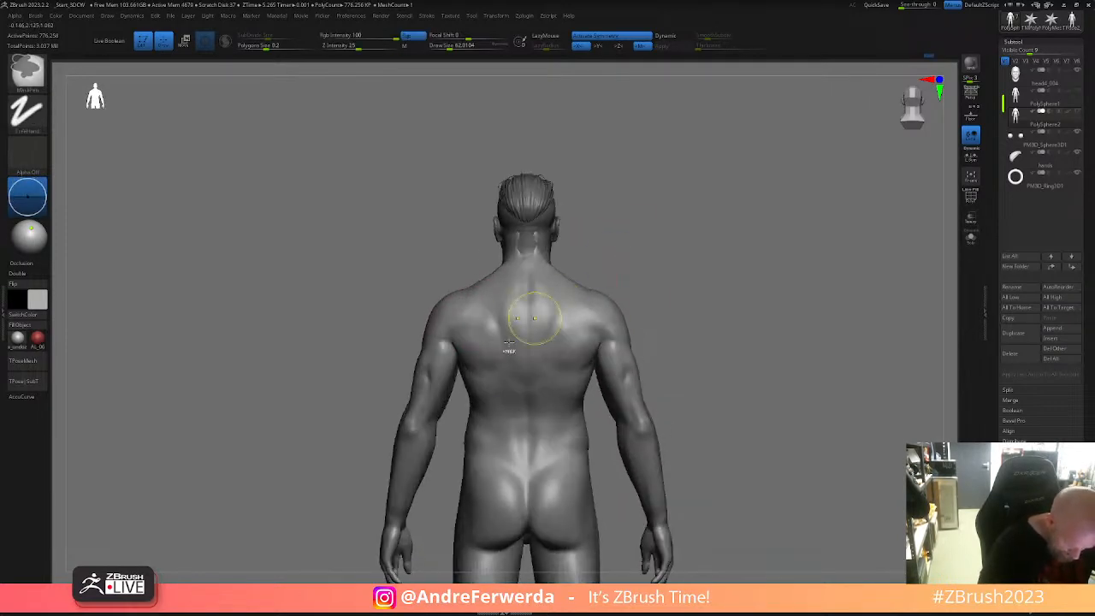
# - Hide the arms, fill the back beside the armpit with a smaller fill brush, and show the arms again
pyautogui.moveTo(659, 335)
pyautogui.keyDown('ctrl'); pyautogui.mouseDown(button='right')
pyautogui.moveTo(685, 315)
pyautogui.moveTo(647, 311)
pyautogui.moveTo(658, 337)
pyautogui.moveTo(557, 367)
pyautogui.mouseUp(button='right'); pyautogui.keyUp('ctrl')
pyautogui.keyDown('ctrl'); pyautogui.keyDown('shift'); pyautogui.click(576, 379); pyautogui.keyUp('shift'); pyautogui.keyUp('ctrl')
pyautogui.keyDown('ctrl'); pyautogui.keyDown('shift'); pyautogui.click(648, 347); pyautogui.keyUp('shift'); pyautogui.keyUp('ctrl')
pyautogui.keyDown('ctrl'); pyautogui.keyDown('shift'); pyautogui.click(596, 374); pyautogui.keyUp('shift'); pyautogui.keyUp('ctrl')
pyautogui.keyDown('ctrl'); pyautogui.keyDown('shift'); pyautogui.click(670, 333); pyautogui.keyUp('shift'); pyautogui.keyUp('ctrl')
pyautogui.press('space')
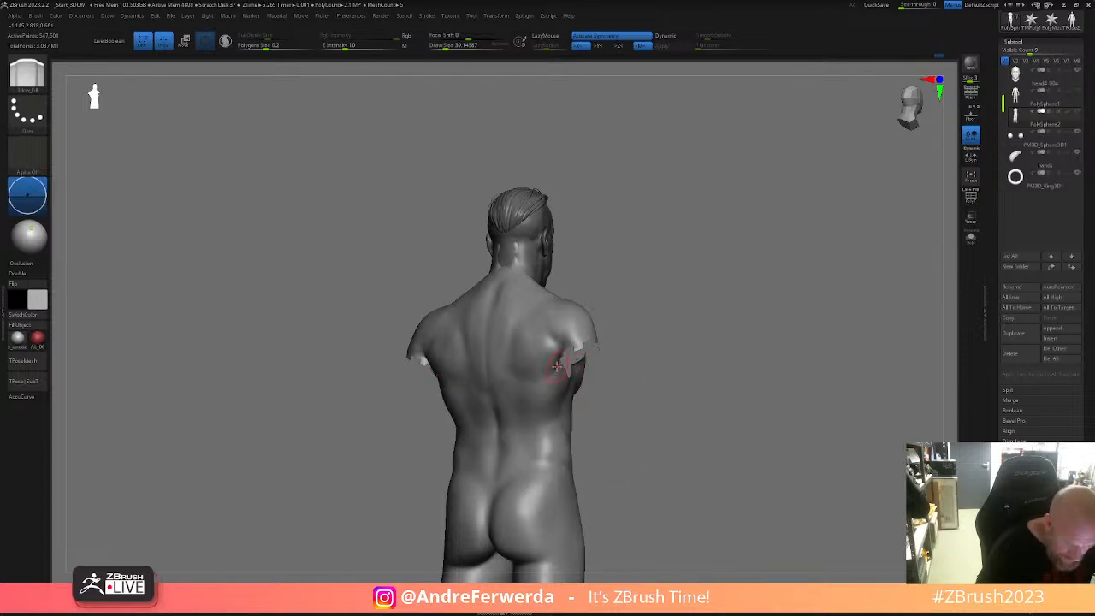
pyautogui.moveTo(532, 378); pyautogui.dragTo(534, 365)
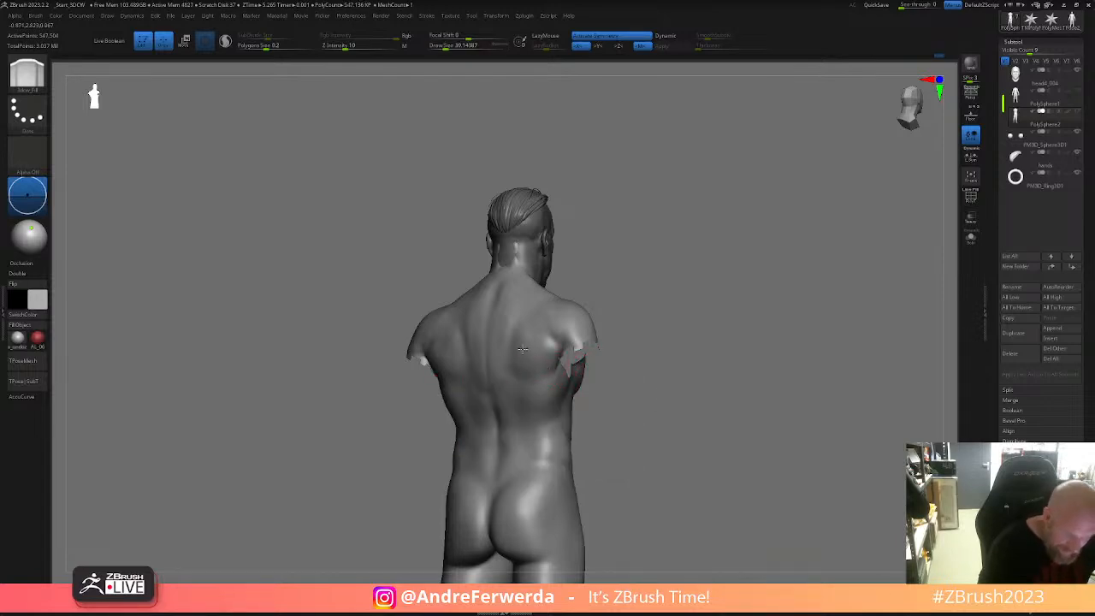
pyautogui.keyDown('ctrl'); pyautogui.keyDown('shift'); pyautogui.click(707, 345); pyautogui.keyUp('shift'); pyautogui.keyUp('ctrl')
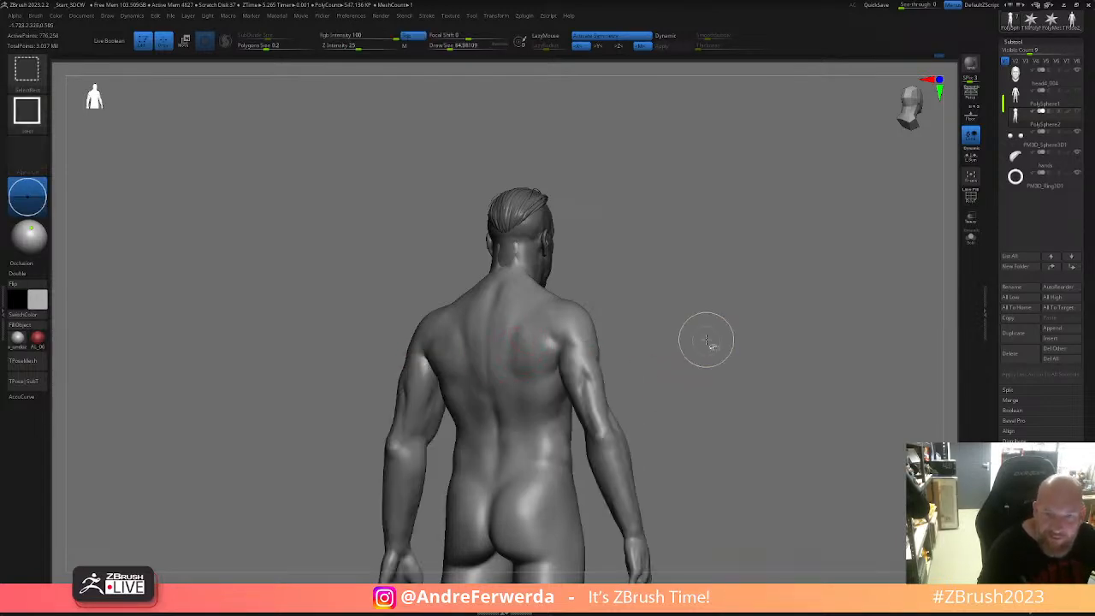
# - Examine the proportions of the whole figure from front and three-quarter views
pyautogui.moveTo(728, 381)
pyautogui.keyDown('alt'); pyautogui.mouseDown()
pyautogui.moveTo(725, 363)
pyautogui.moveTo(695, 362)
pyautogui.moveTo(719, 359)
pyautogui.moveTo(709, 330)
pyautogui.moveTo(660, 343)
pyautogui.moveTo(657, 331)
pyautogui.mouseUp(); pyautogui.keyUp('alt')
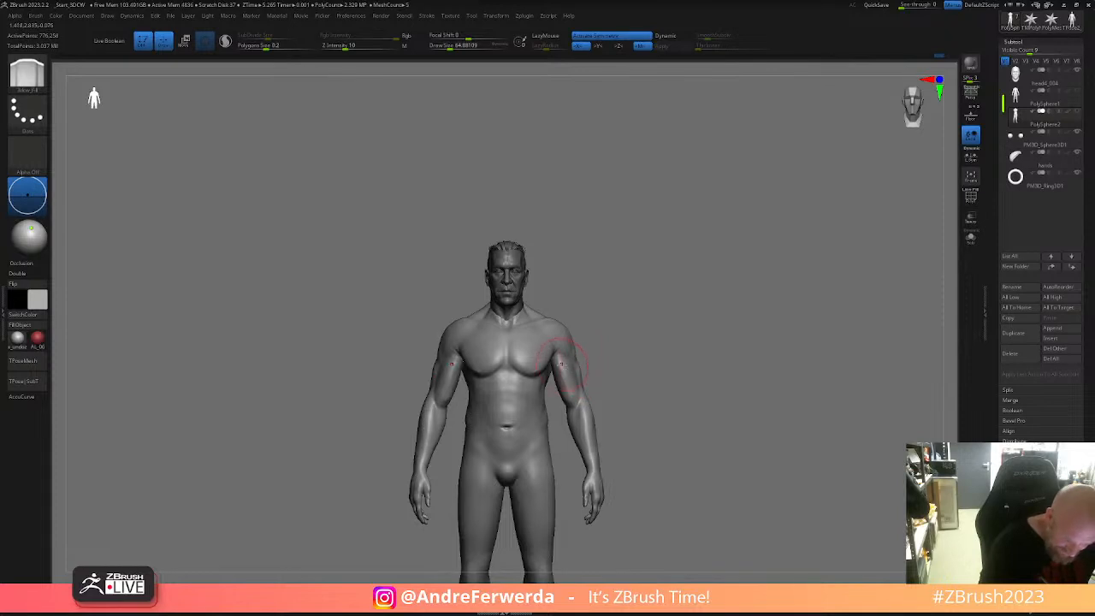
pyautogui.moveTo(439, 370); pyautogui.dragTo(526, 380)
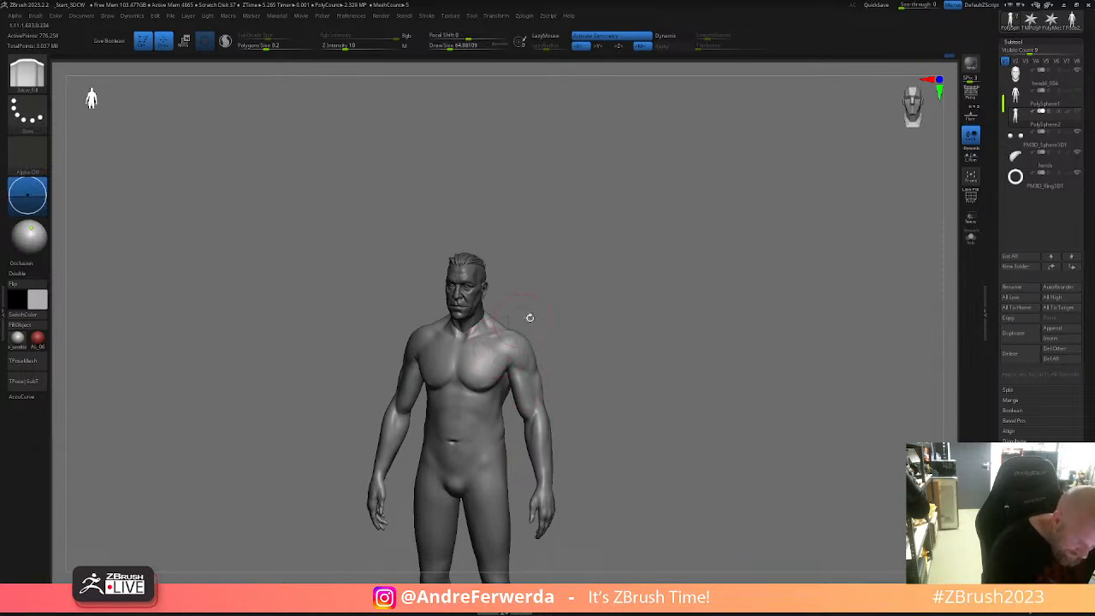
pyautogui.moveTo(517, 324); pyautogui.dragTo(575, 335, button='right')
pyautogui.keyDown('ctrl'); pyautogui.moveTo(496, 359); pyautogui.dragTo(622, 359, button='right'); pyautogui.keyUp('ctrl')
pyautogui.moveTo(621, 359); pyautogui.dragTo(542, 498)
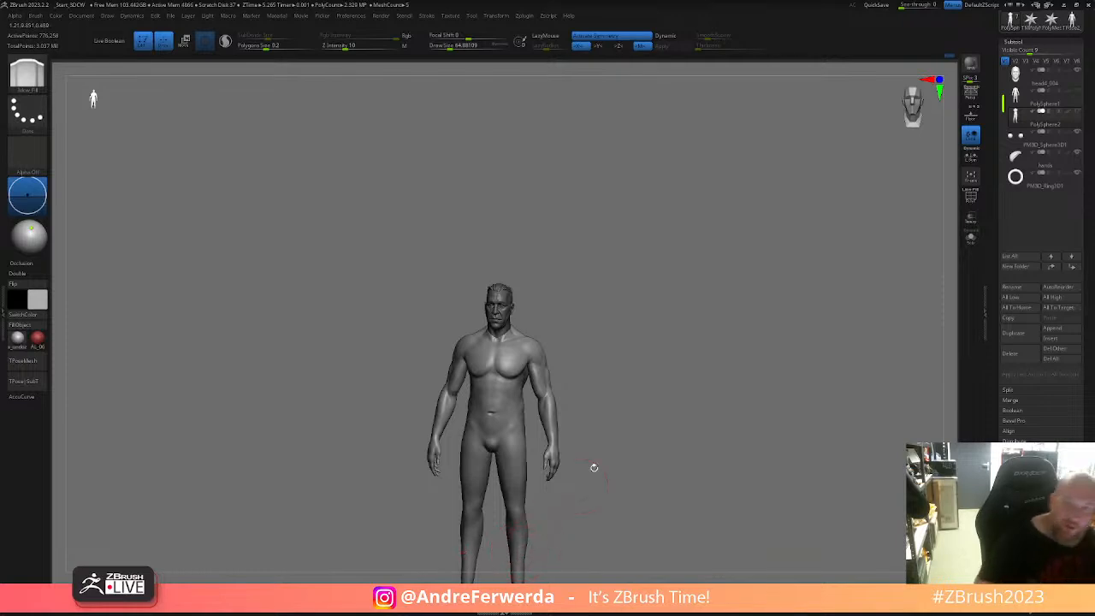
pyautogui.moveTo(754, 426); pyautogui.dragTo(726, 435, button='right')
pyautogui.moveTo(726, 434); pyautogui.dragTo(671, 414, button='right')
# - Adjust the profile of the shoulder, neck base and upper chest from the side with a large Move brush
pyautogui.press('b')
pyautogui.press('m')
pyautogui.press('v')
pyautogui.moveTo(670, 335)
pyautogui.keyDown('alt'); pyautogui.mouseDown(button='right')
pyautogui.moveTo(722, 337)
pyautogui.moveTo(711, 366)
pyautogui.mouseUp(button='right'); pyautogui.keyUp('alt')
pyautogui.moveTo(606, 351); pyautogui.dragTo(597, 343)
pyautogui.press('space')
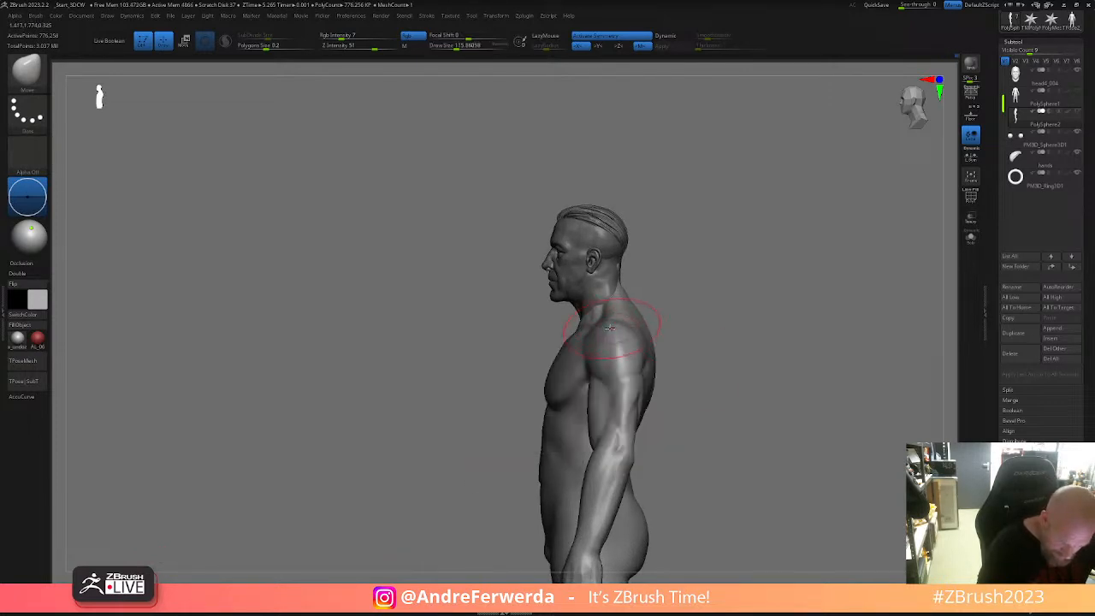
pyautogui.press('space')
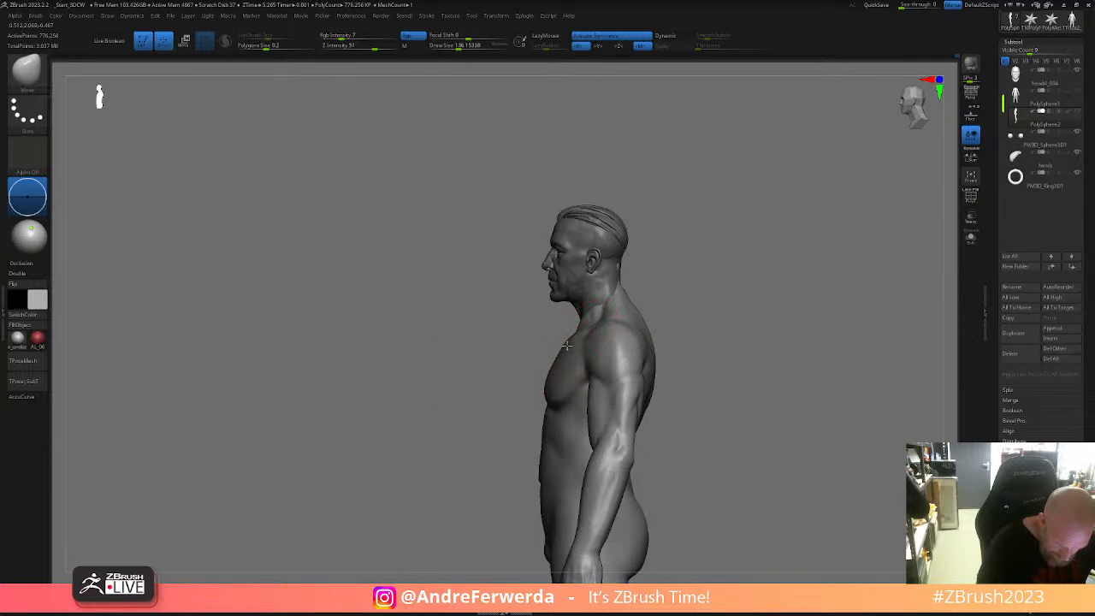
pyautogui.press('space')
pyautogui.moveTo(669, 340); pyautogui.dragTo(708, 345)
# - Reshape the upper arms and armpit area from a three-quarter view with a smaller Move brush
pyautogui.press('space')
pyautogui.moveTo(629, 394)
pyautogui.mouseDown()
pyautogui.moveTo(707, 360)
pyautogui.moveTo(668, 376)
pyautogui.moveTo(686, 380)
pyautogui.moveTo(691, 403)
pyautogui.mouseUp()
pyautogui.press('space')
pyautogui.moveTo(699, 397); pyautogui.dragTo(574, 381)
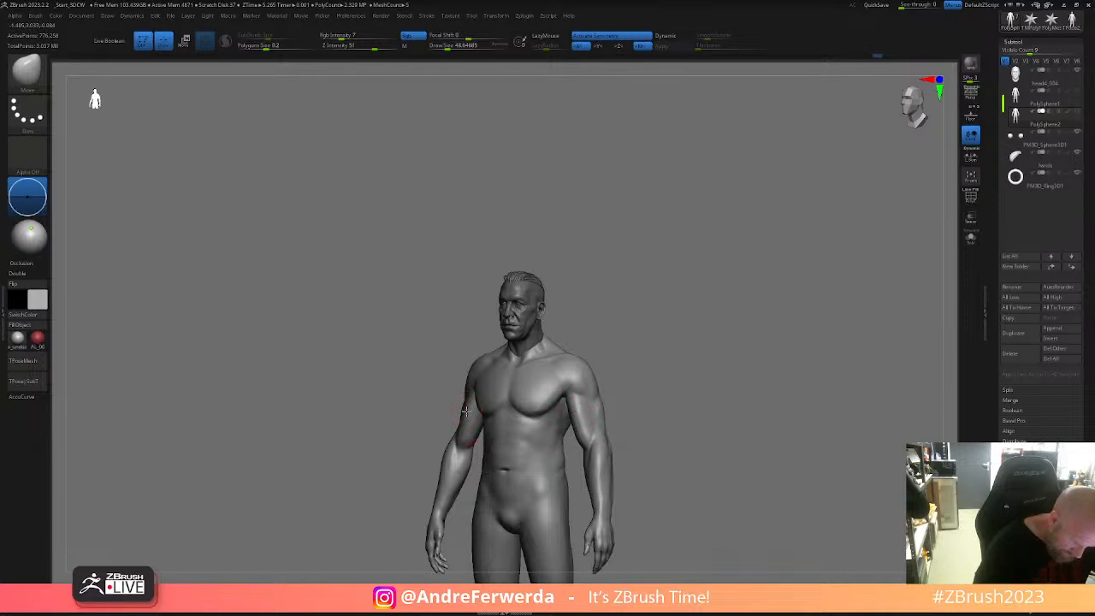
pyautogui.moveTo(631, 386); pyautogui.dragTo(611, 376)
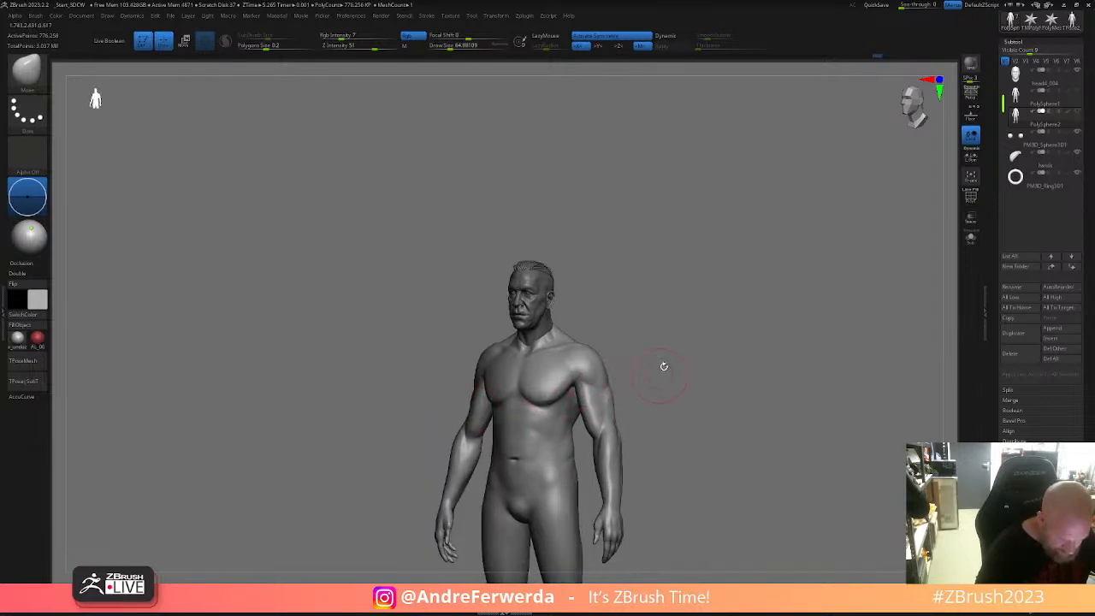
# - Turn on perspective display and adjust the slope of the trapezius and collarbone area with the Move brush
pyautogui.keyDown('alt'); pyautogui.moveTo(680, 412); pyautogui.dragTo(640, 369); pyautogui.keyUp('alt')
pyautogui.click(975, 96)
pyautogui.moveTo(836, 206); pyautogui.dragTo(560, 411)
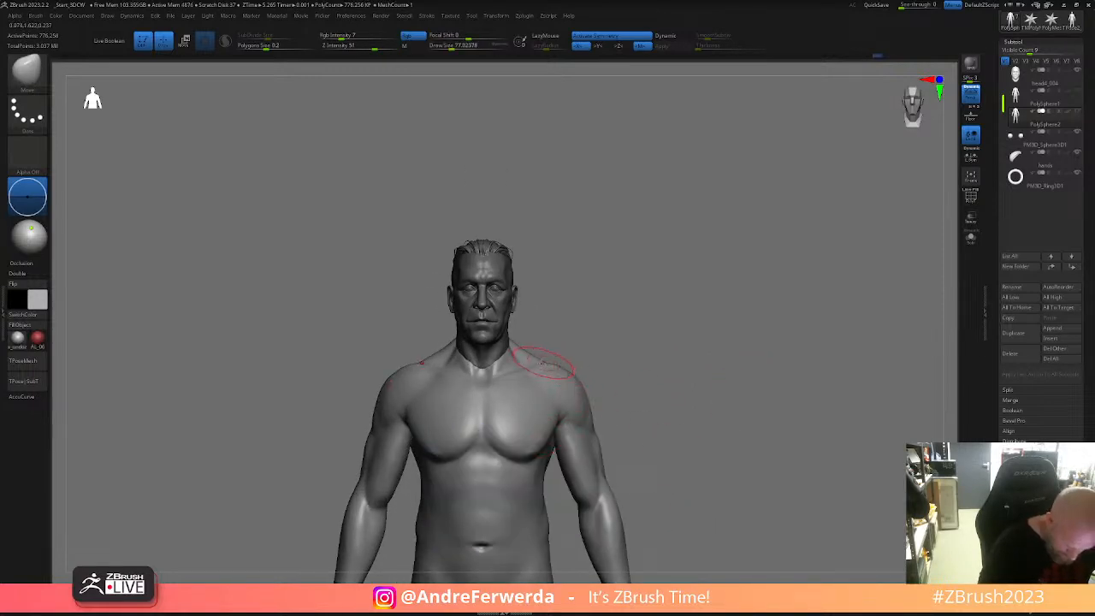
pyautogui.rightClick(488, 391)
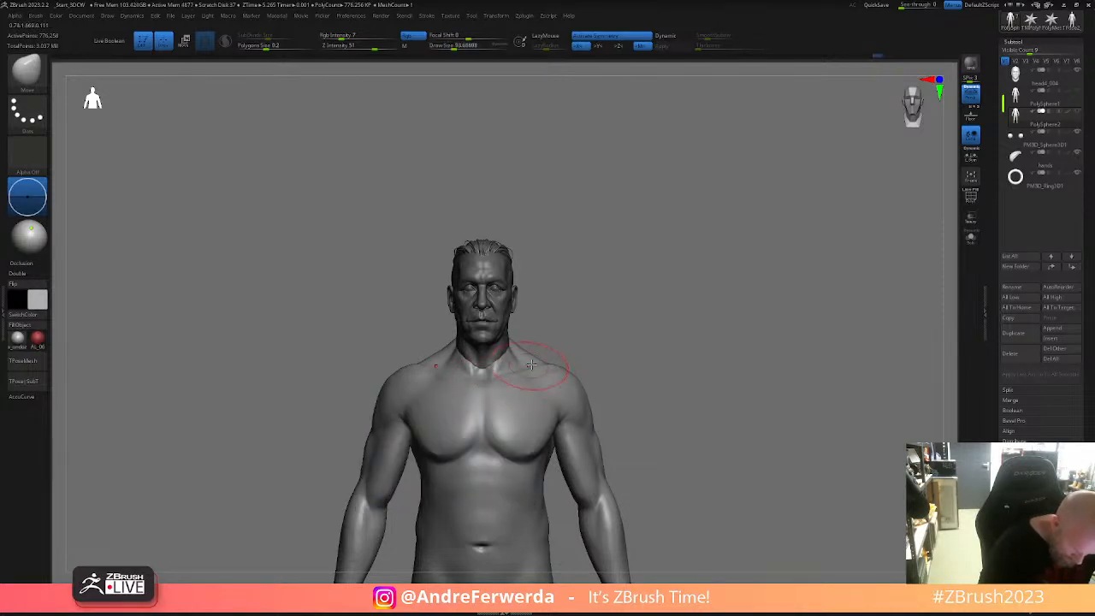
pyautogui.keyDown('alt'); pyautogui.moveTo(632, 387); pyautogui.dragTo(632, 342); pyautogui.keyUp('alt')
pyautogui.moveTo(631, 341); pyautogui.dragTo(641, 377, button='right')
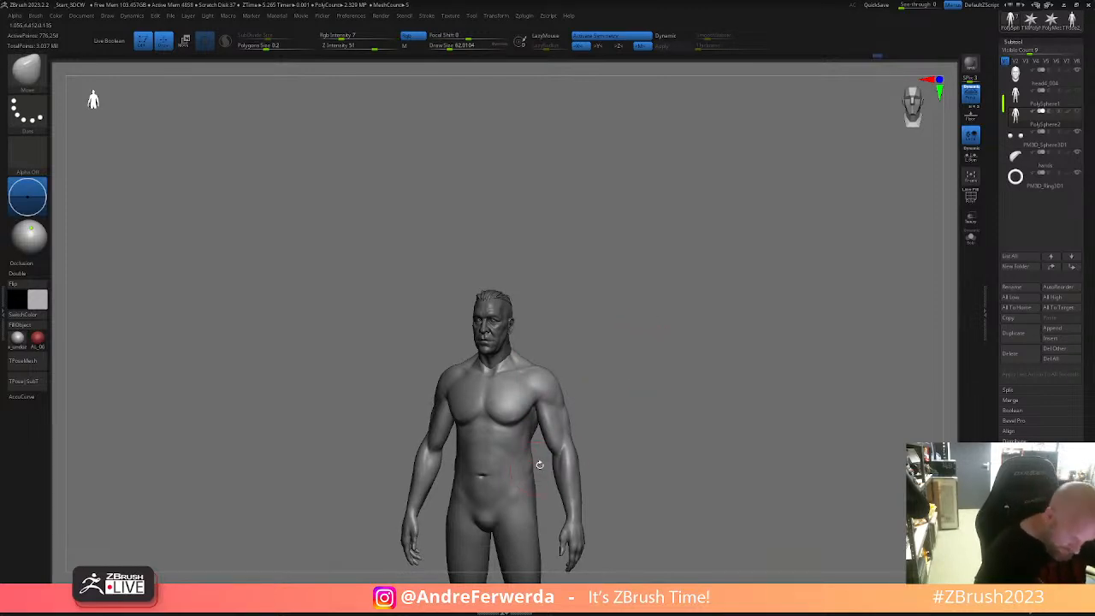
# - Lower the Move brush's Focal Shift to -8 and reshape the lower chest and upper abdomen
pyautogui.press('space')
pyautogui.click(496, 454)
pyautogui.press('space')
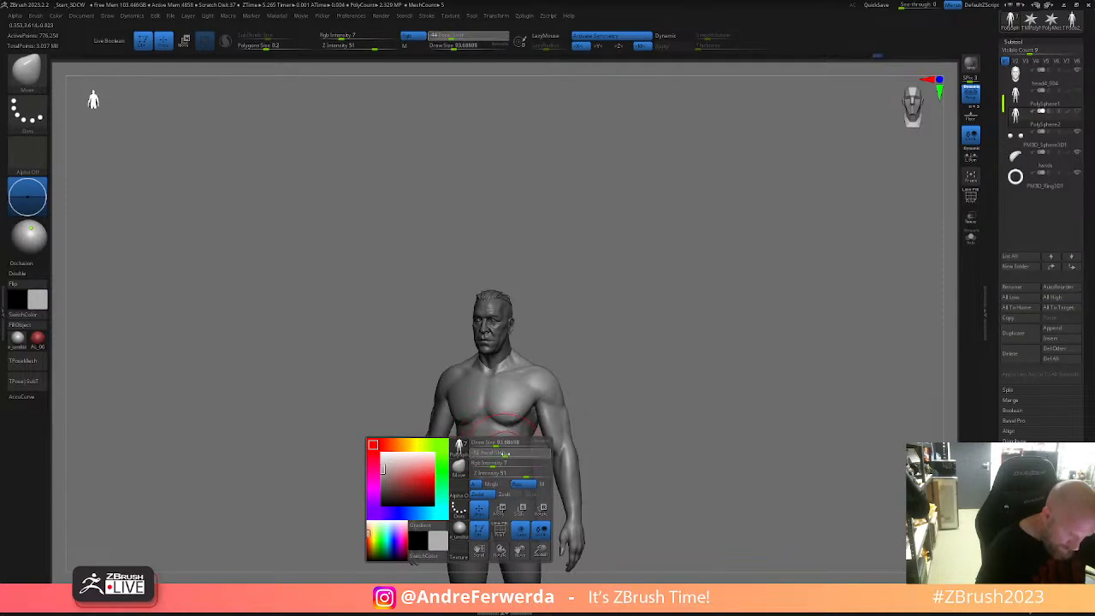
pyautogui.click(507, 455)
pyautogui.moveTo(491, 448)
pyautogui.mouseDown(button='right')
pyautogui.moveTo(668, 379)
pyautogui.moveTo(589, 440)
pyautogui.moveTo(555, 419)
pyautogui.mouseUp(button='right')
pyautogui.press('space')
pyautogui.click(542, 420)
pyautogui.moveTo(542, 419)
pyautogui.mouseDown()
pyautogui.moveTo(492, 396)
pyautogui.moveTo(513, 434)
pyautogui.mouseUp()
# - Refine the side profile of the chest muscles with the Move brush, enlarging the brush for the upper chest
pyautogui.press('space')
pyautogui.press('space')
pyautogui.press('space')
pyautogui.keyDown('shift'); pyautogui.moveTo(604, 383); pyautogui.dragTo(615, 376); pyautogui.keyUp('shift')
pyautogui.press('ctrl')
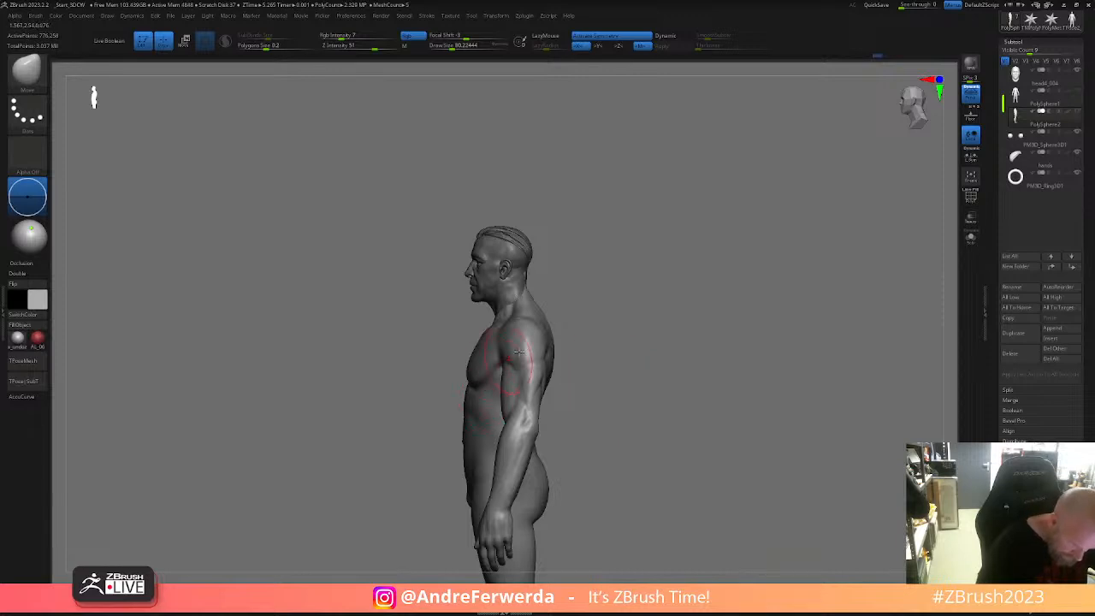
pyautogui.keyDown('ctrl'); pyautogui.moveTo(503, 362); pyautogui.dragTo(548, 334, button='right'); pyautogui.keyUp('ctrl')
pyautogui.press('ctrl')
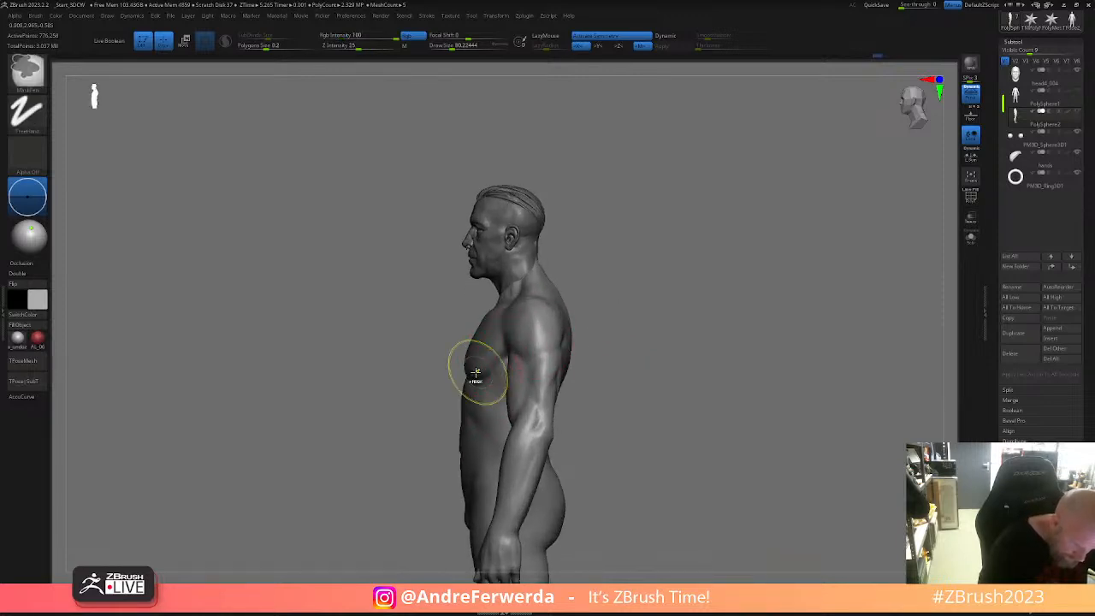
pyautogui.moveTo(474, 374); pyautogui.dragTo(484, 365)
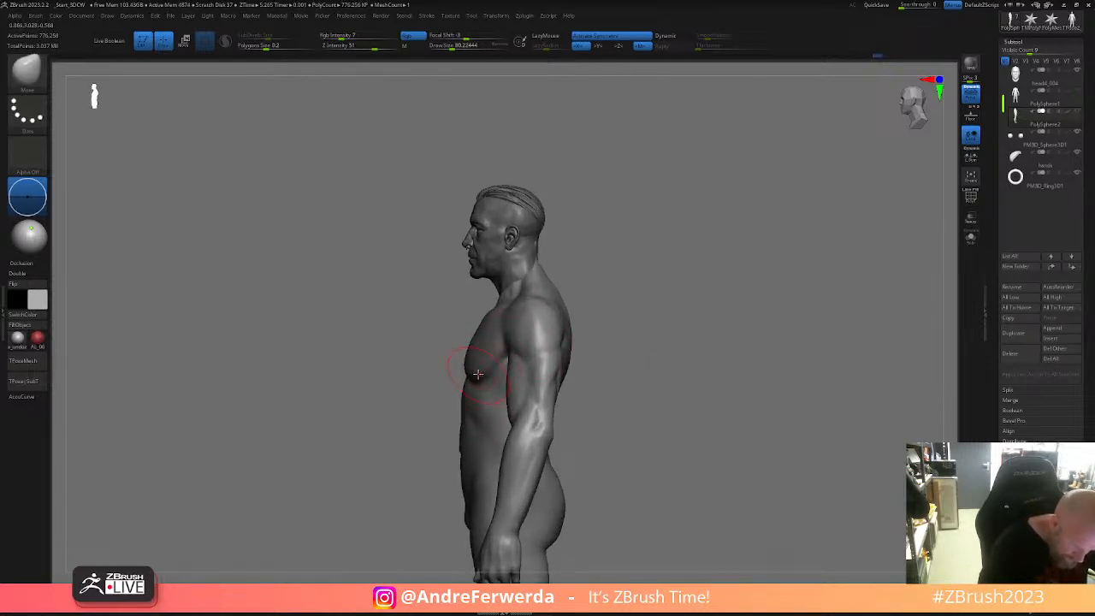
pyautogui.press(']')
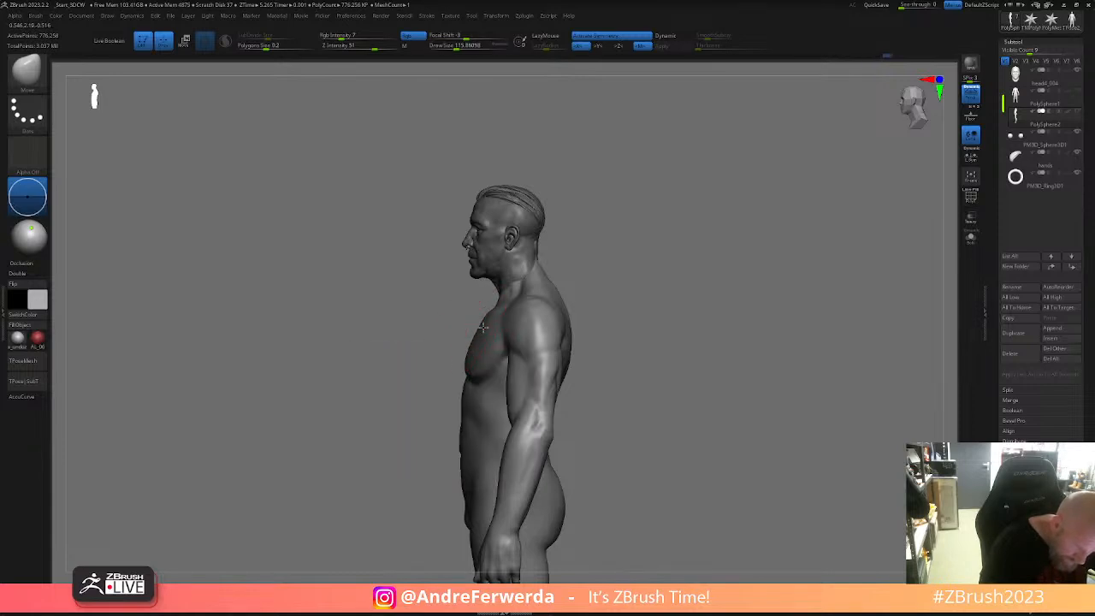
pyautogui.moveTo(609, 328)
pyautogui.mouseDown()
pyautogui.moveTo(662, 334)
pyautogui.moveTo(645, 333)
pyautogui.mouseUp()
# - Build up the rib cage and flanks below the chest muscles with ClayBuildup and smooth the result
pyautogui.press('space')
pyautogui.press('ctrl')
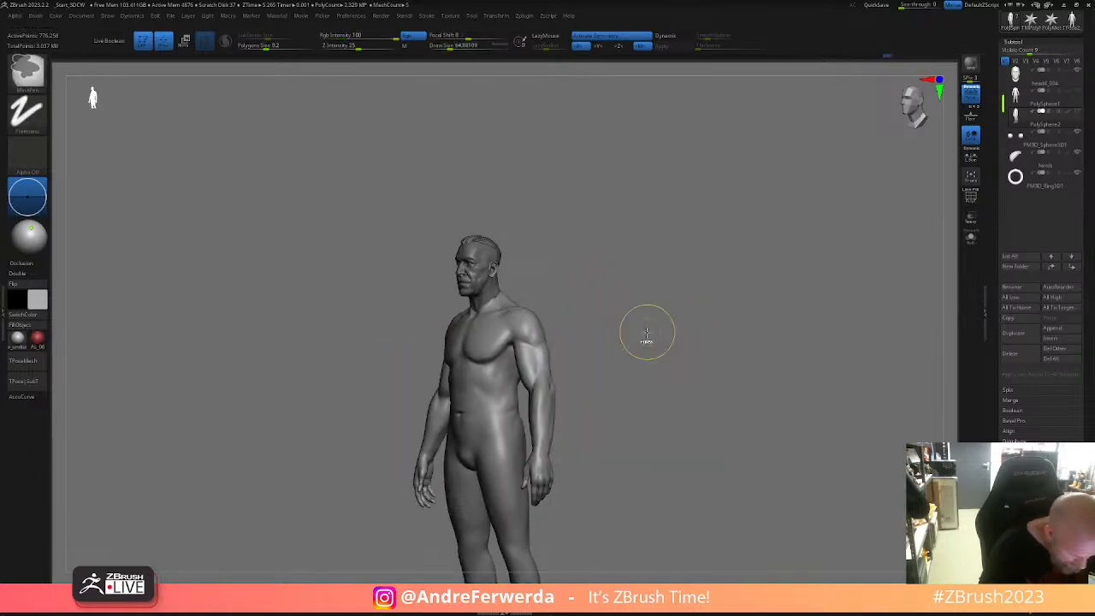
pyautogui.moveTo(647, 333); pyautogui.dragTo(668, 359, button='right')
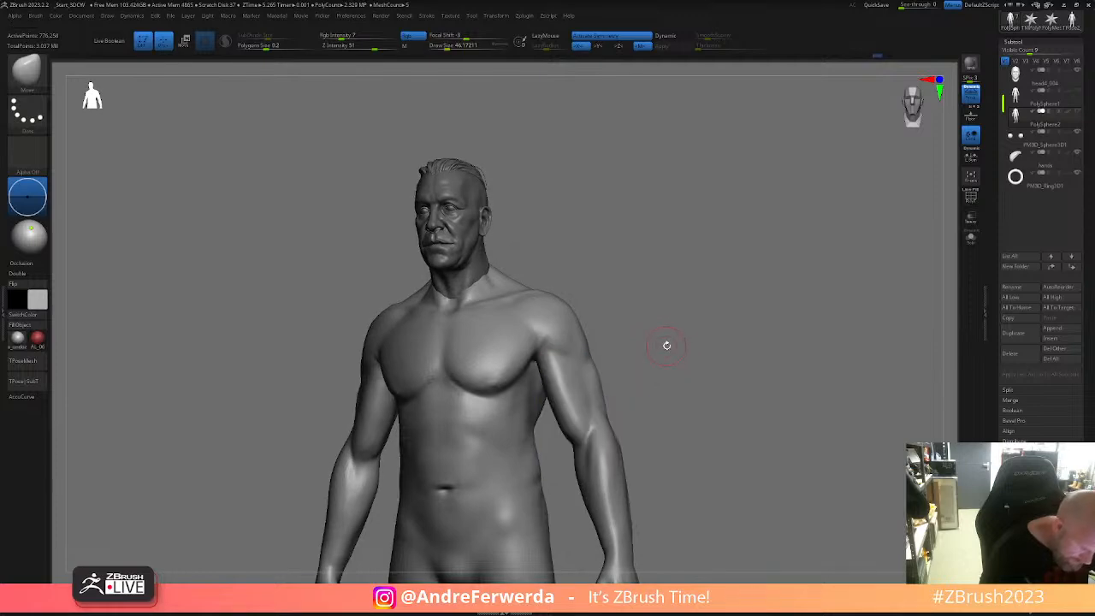
pyautogui.press('b')
pyautogui.press('c')
pyautogui.press('b')
pyautogui.moveTo(625, 258); pyautogui.dragTo(597, 281, button='right')
pyautogui.press('space')
pyautogui.moveTo(512, 373); pyautogui.dragTo(516, 373)
pyautogui.moveTo(591, 297); pyautogui.dragTo(623, 287, button='right')
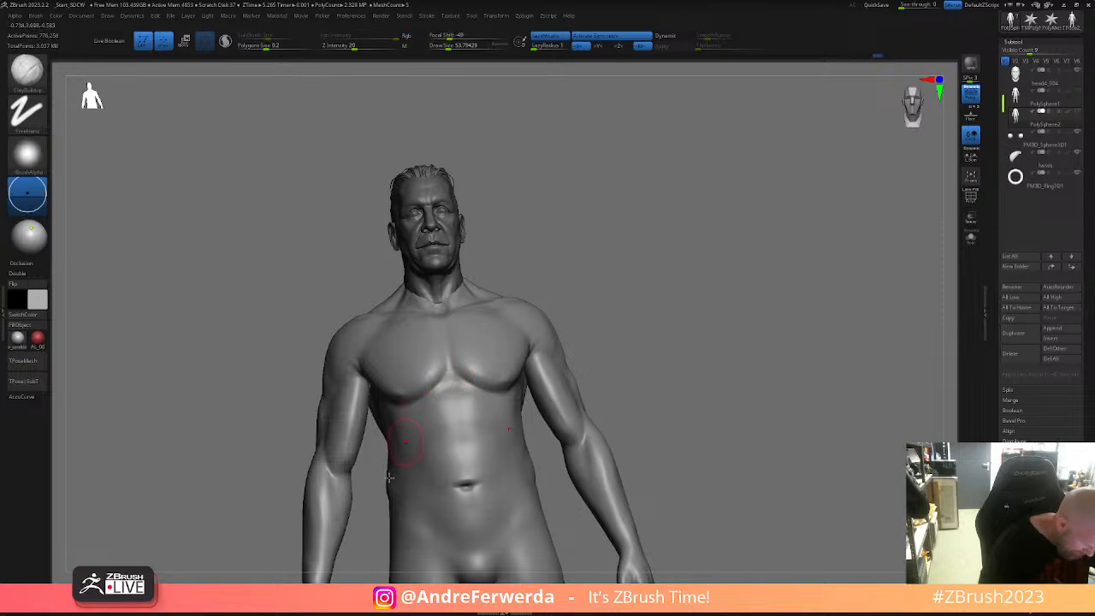
pyautogui.keyDown('shift'); pyautogui.moveTo(449, 380); pyautogui.dragTo(436, 397); pyautogui.keyUp('shift')
# - Build up the upper abdomen just below the chest muscles with ClayBuildup at a draw size of about 68
pyautogui.moveTo(583, 275); pyautogui.dragTo(631, 317)
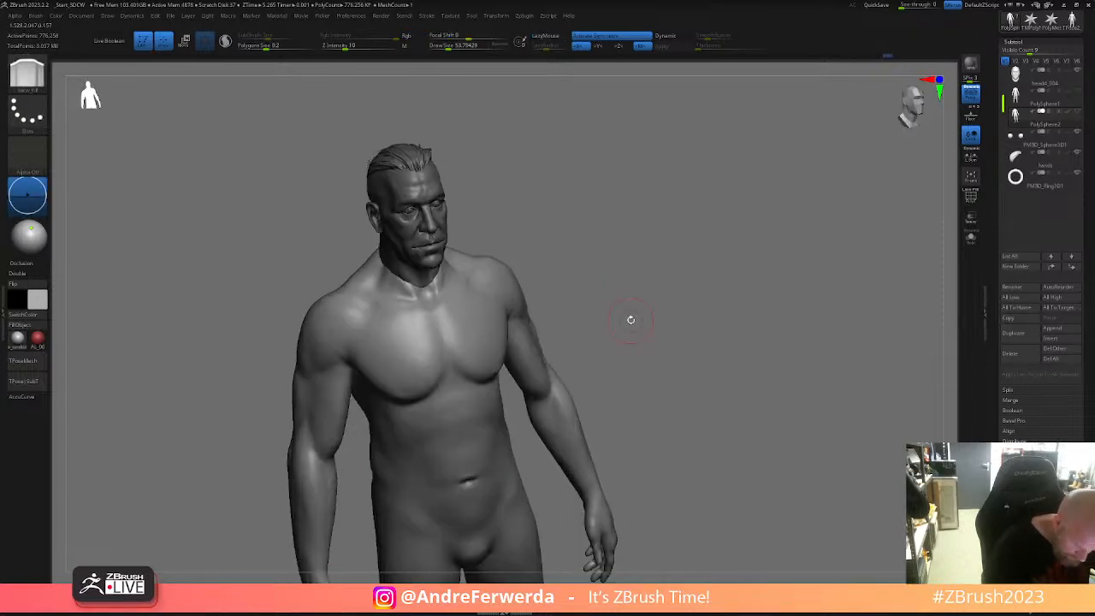
pyautogui.press('b')
pyautogui.press('c')
pyautogui.press('b')
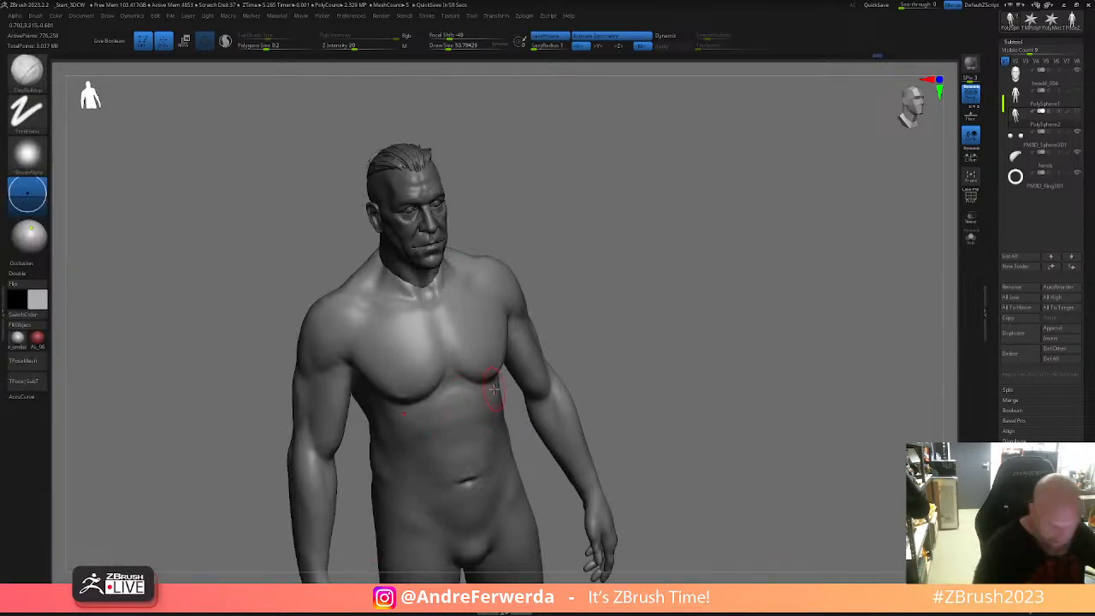
pyautogui.press('space')
pyautogui.moveTo(443, 401); pyautogui.dragTo(442, 400)
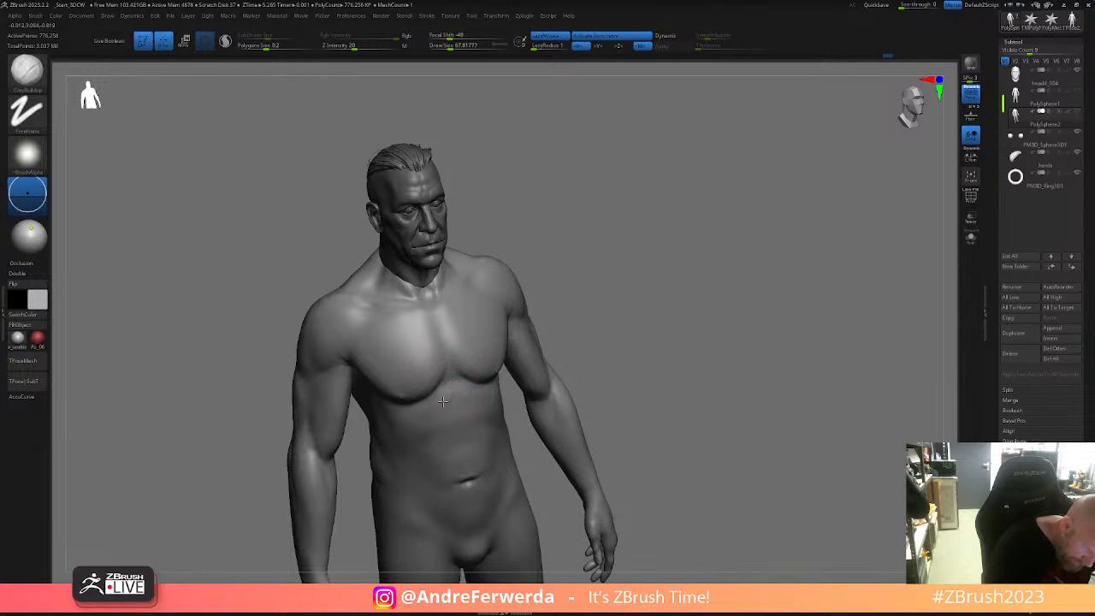
pyautogui.moveTo(445, 407)
pyautogui.mouseDown(button='right')
pyautogui.moveTo(609, 310)
pyautogui.moveTo(531, 360)
pyautogui.mouseUp(button='right')
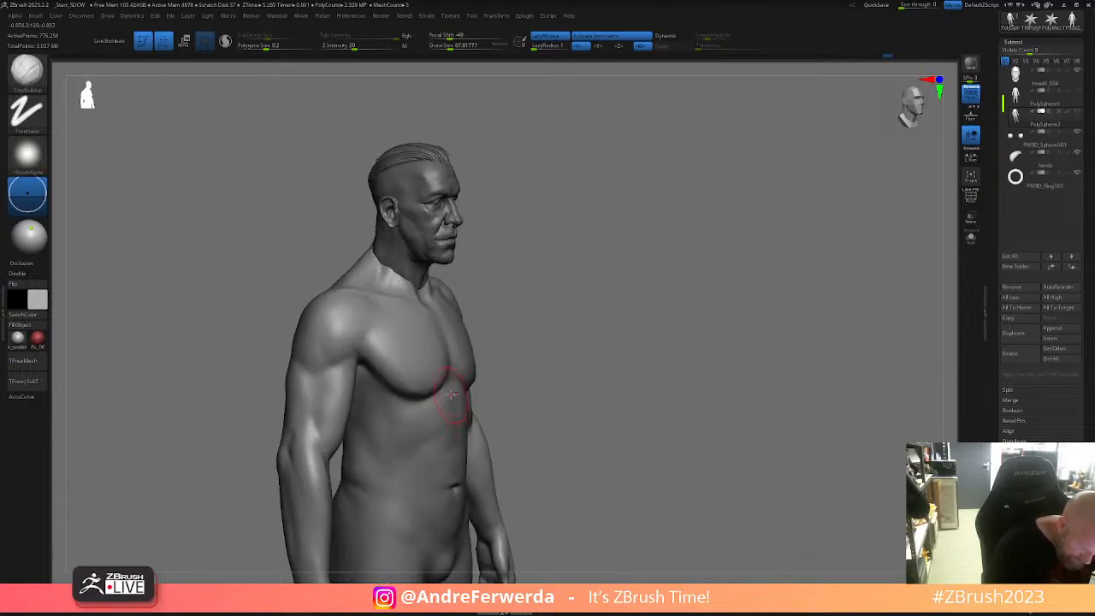
pyautogui.moveTo(417, 417)
pyautogui.mouseDown(button='right')
pyautogui.moveTo(467, 390)
pyautogui.moveTo(677, 325)
pyautogui.moveTo(548, 368)
pyautogui.mouseUp(button='right')
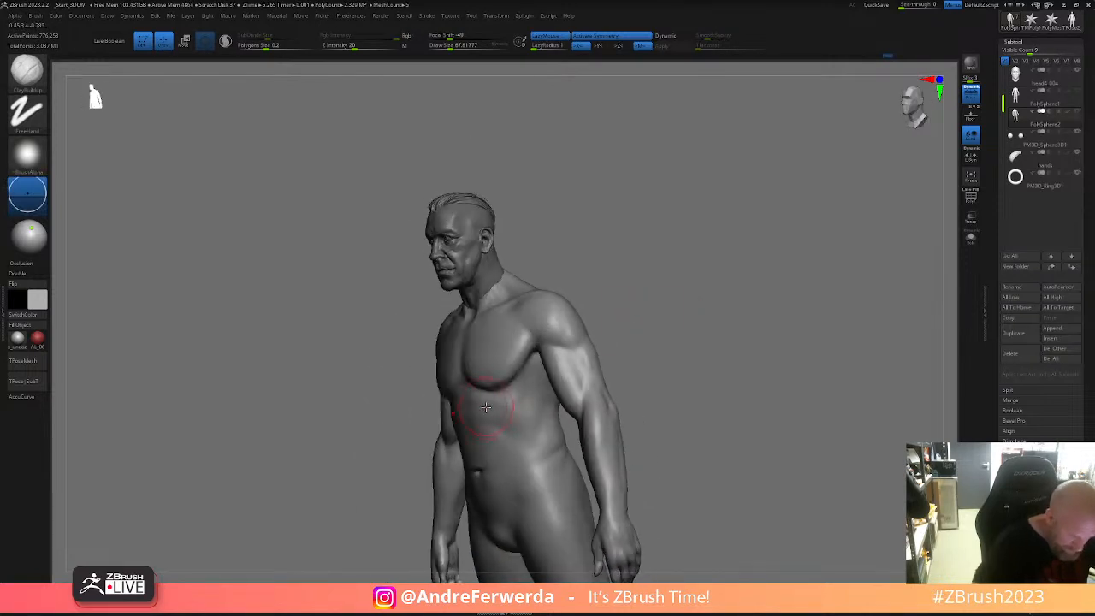
pyautogui.moveTo(628, 362); pyautogui.dragTo(603, 331, button='right')
pyautogui.moveTo(448, 418)
pyautogui.mouseDown(button='right')
pyautogui.moveTo(592, 342)
pyautogui.moveTo(656, 371)
pyautogui.moveTo(580, 405)
pyautogui.mouseUp(button='right')
# - Enlarge the ClayBuildup brush to about 83 and add soft volume across the middle of the abdomen
pyautogui.press('s')
pyautogui.moveTo(466, 434); pyautogui.dragTo(471, 435)
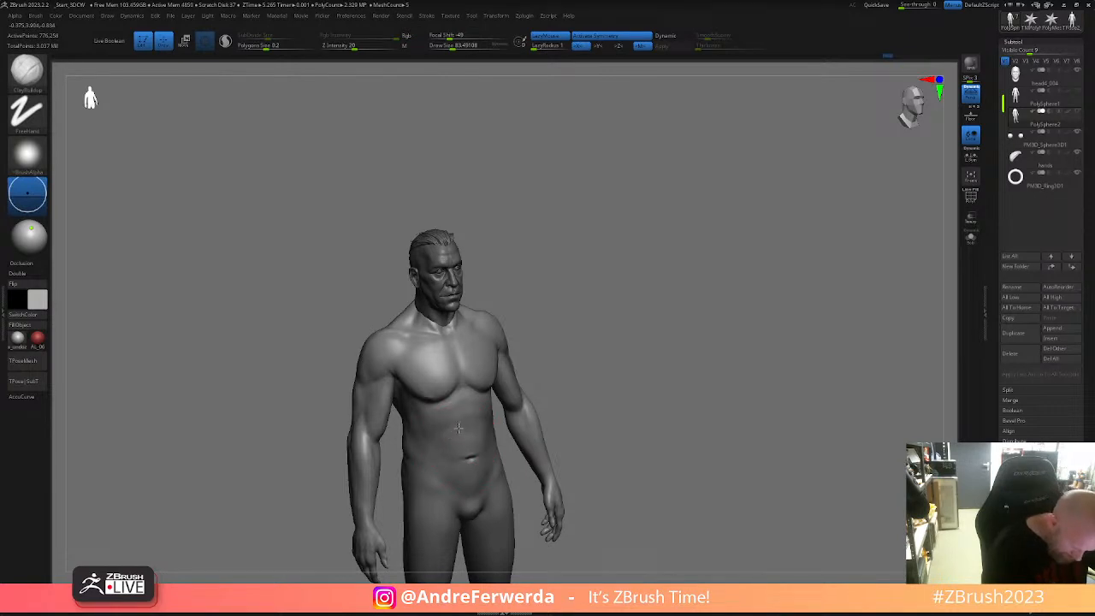
pyautogui.moveTo(569, 379); pyautogui.dragTo(562, 379)
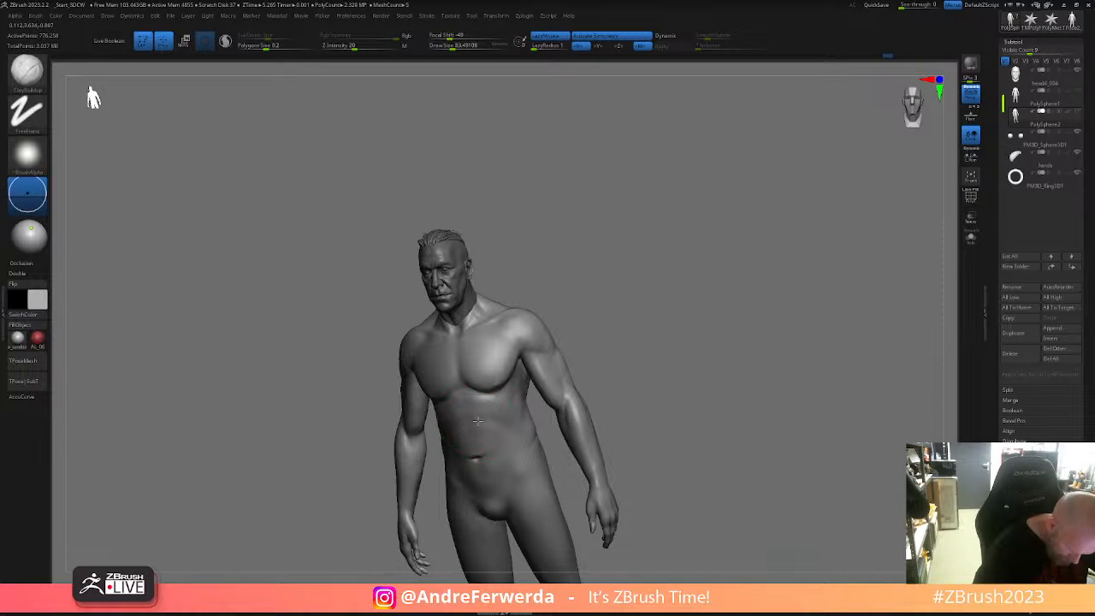
pyautogui.keyDown('alt'); pyautogui.moveTo(623, 354); pyautogui.dragTo(643, 320); pyautogui.keyUp('alt')
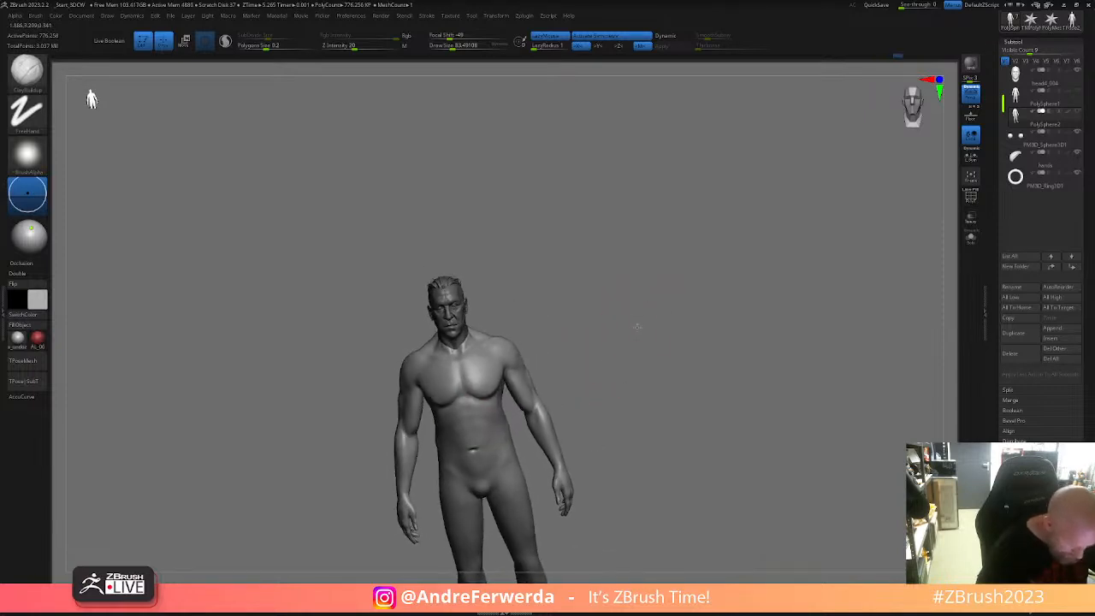
pyautogui.moveTo(530, 373)
pyautogui.mouseDown()
pyautogui.moveTo(504, 453)
pyautogui.moveTo(624, 350)
pyautogui.moveTo(618, 359)
pyautogui.mouseUp()
pyautogui.press('ctrl')
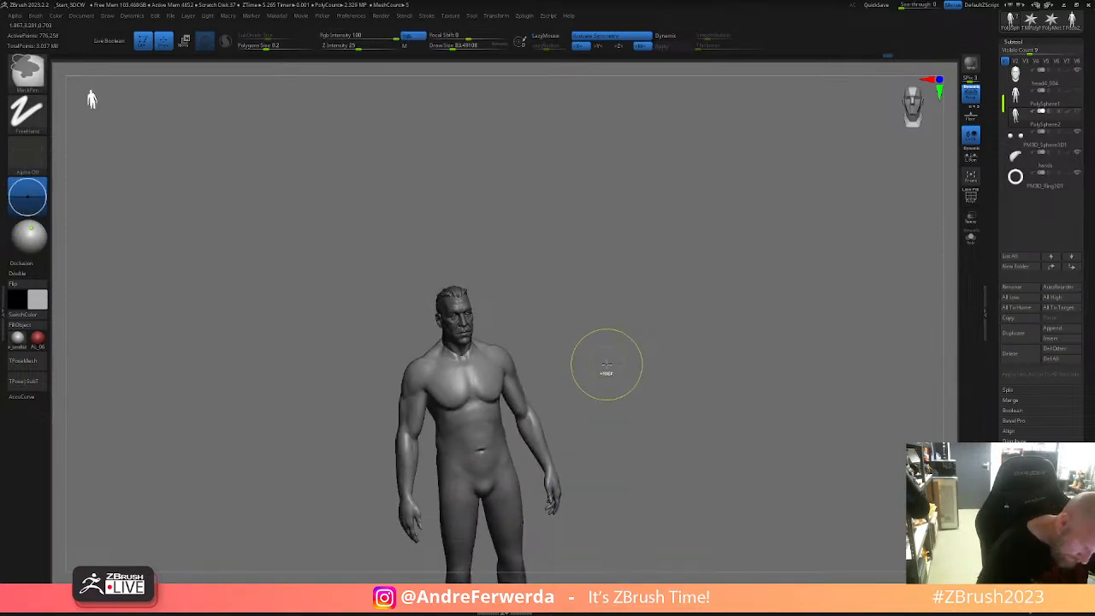
pyautogui.hotkey('ctrl', 'shift')
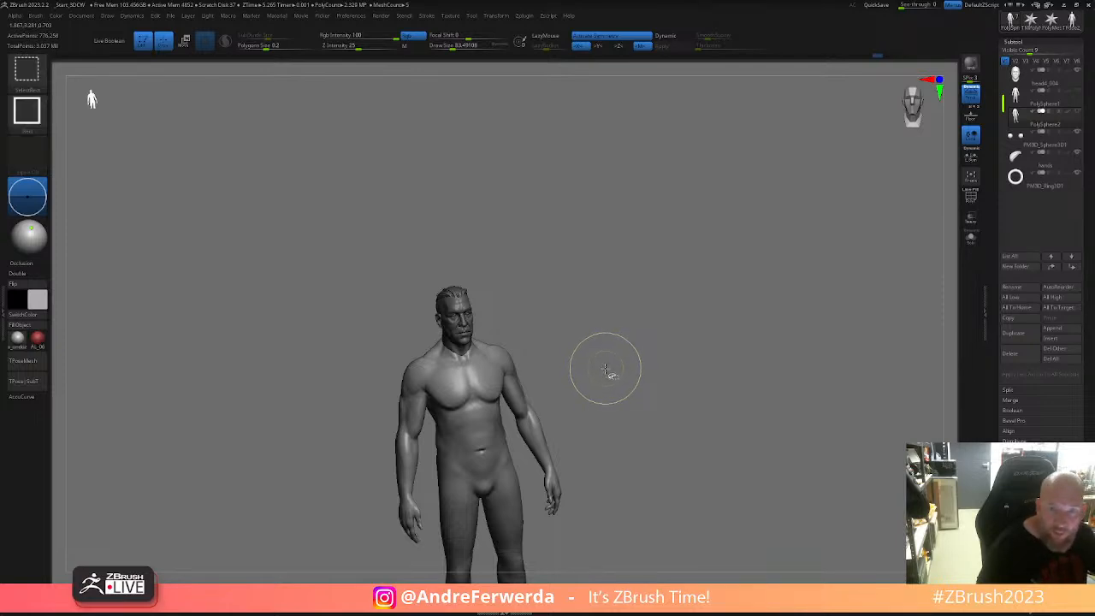
pyautogui.keyDown('alt'); pyautogui.moveTo(621, 337); pyautogui.dragTo(623, 347); pyautogui.keyUp('alt')
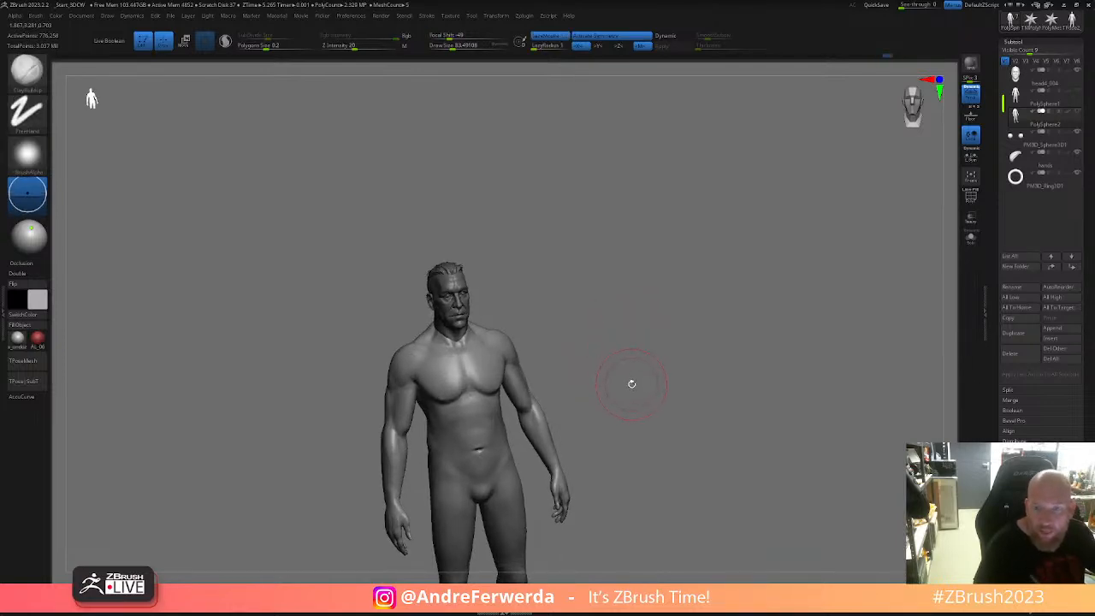
pyautogui.press('ctrl')
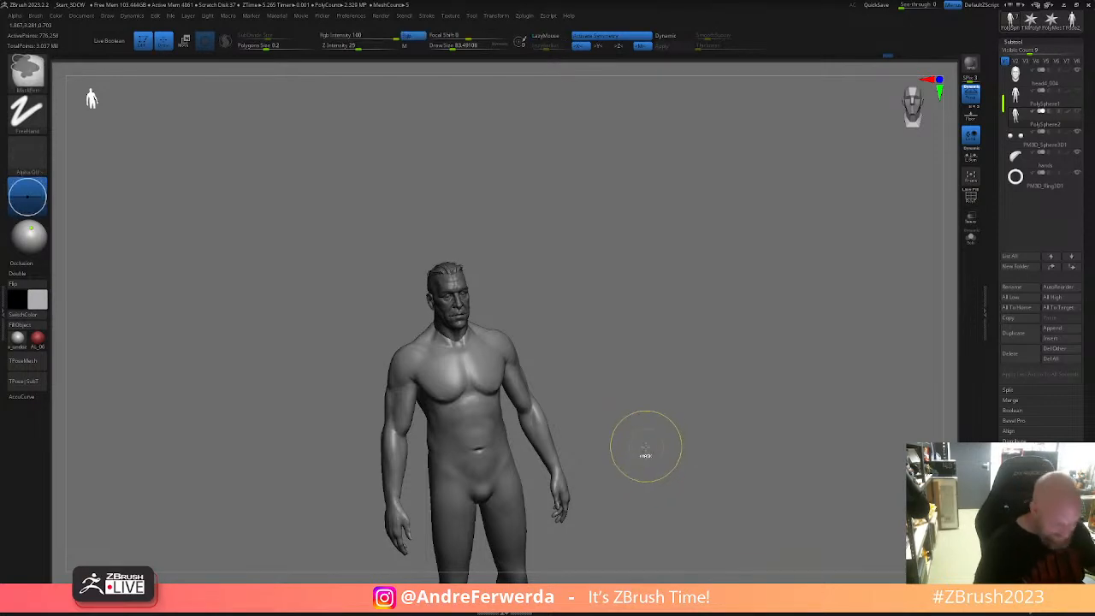
pyautogui.moveTo(671, 416); pyautogui.dragTo(627, 419)
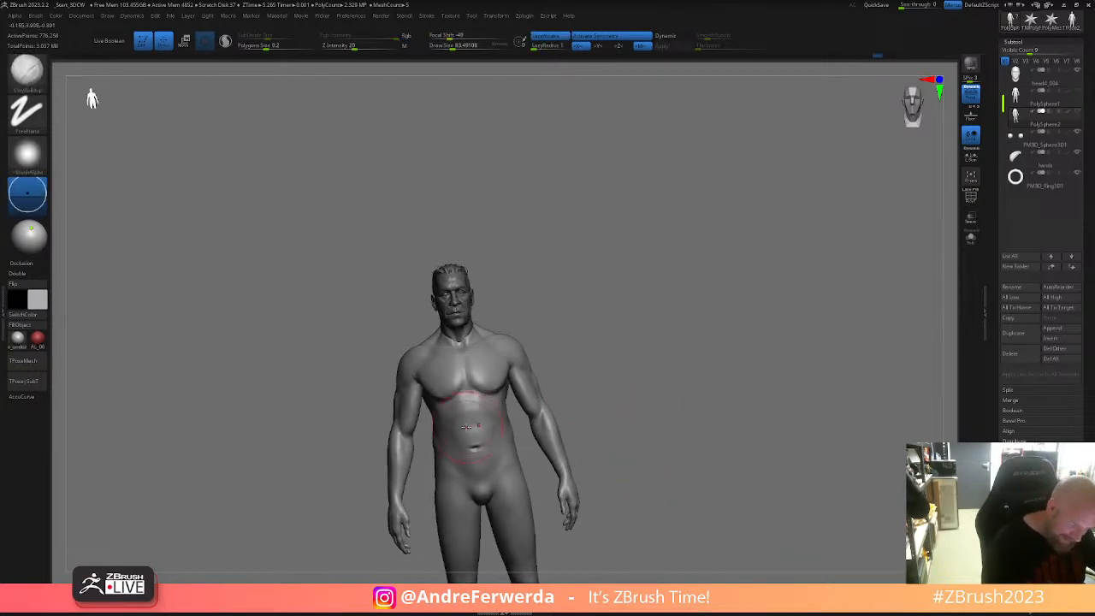
# - Even out the abdomen and shoulder surfaces with the fill brush, reducing its draw size to about 71
pyautogui.press('shift')
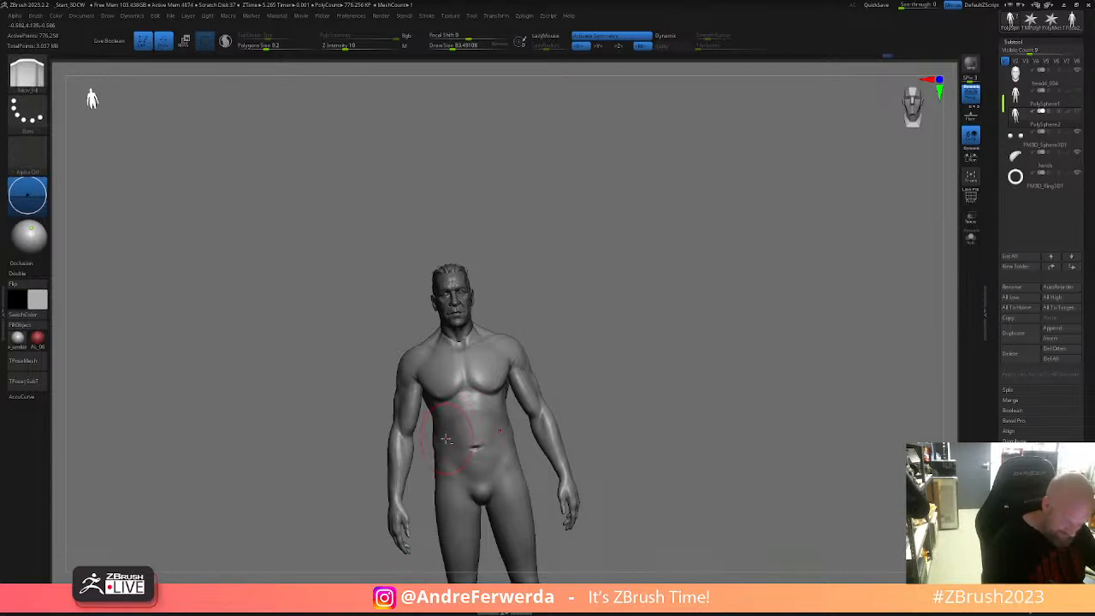
pyautogui.moveTo(531, 298)
pyautogui.mouseDown()
pyautogui.moveTo(582, 329)
pyautogui.moveTo(419, 329)
pyautogui.mouseUp()
pyautogui.press('s')
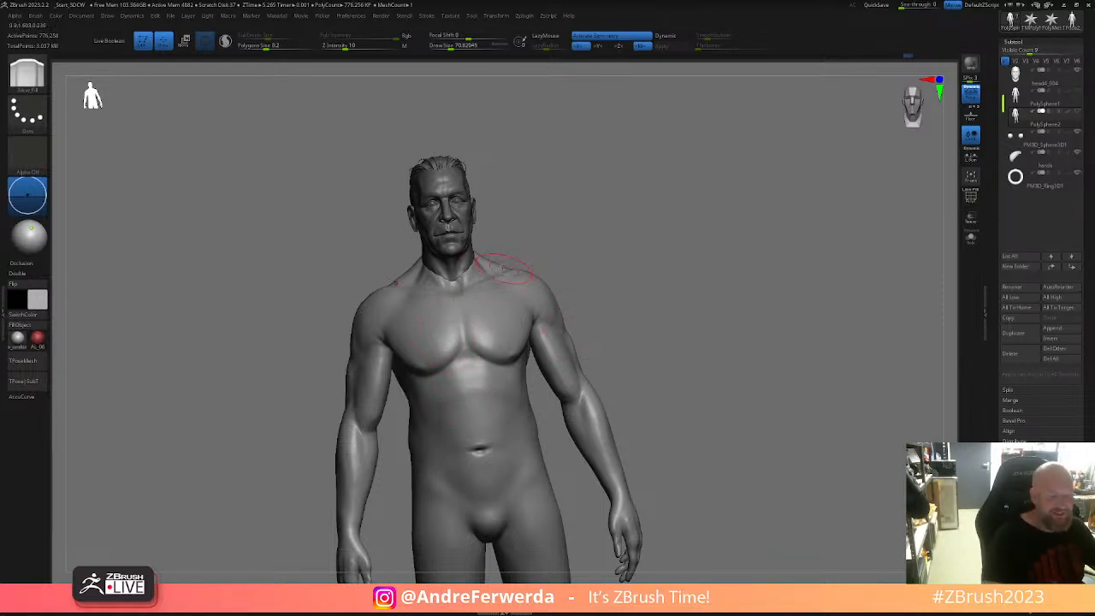
pyautogui.moveTo(522, 241); pyautogui.dragTo(561, 265)
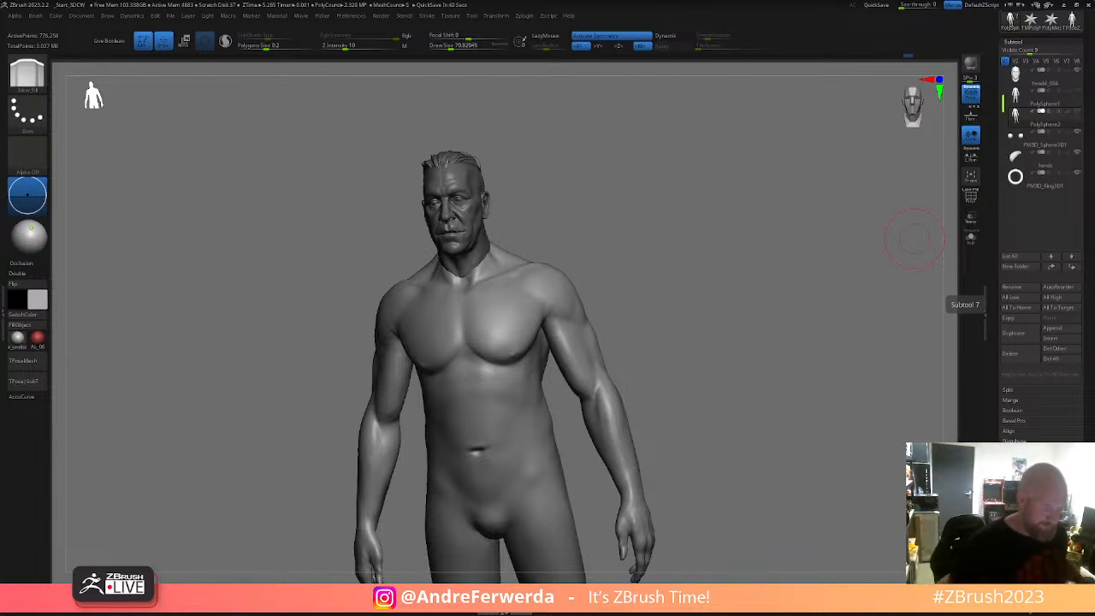
# - Switch the figure to the red material and turn off the perspective display
pyautogui.moveTo(735, 346); pyautogui.dragTo(762, 356)
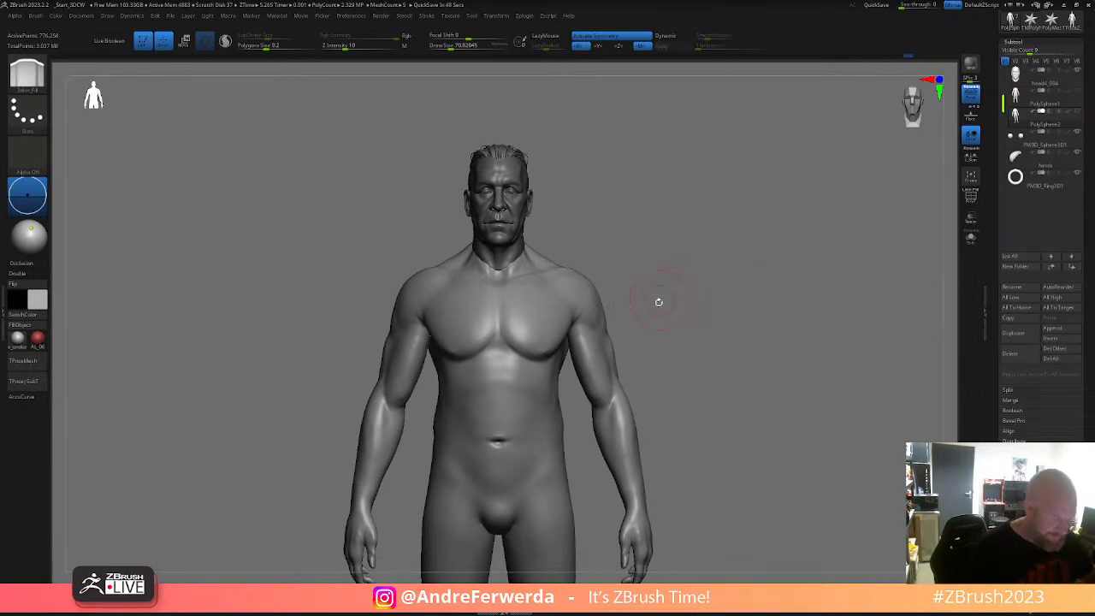
pyautogui.click(39, 338)
pyautogui.keyDown('alt'); pyautogui.moveTo(712, 409); pyautogui.dragTo(679, 318); pyautogui.keyUp('alt')
pyautogui.click(971, 94)
pyautogui.keyDown('alt'); pyautogui.moveTo(749, 368); pyautogui.dragTo(758, 561); pyautogui.keyUp('alt')
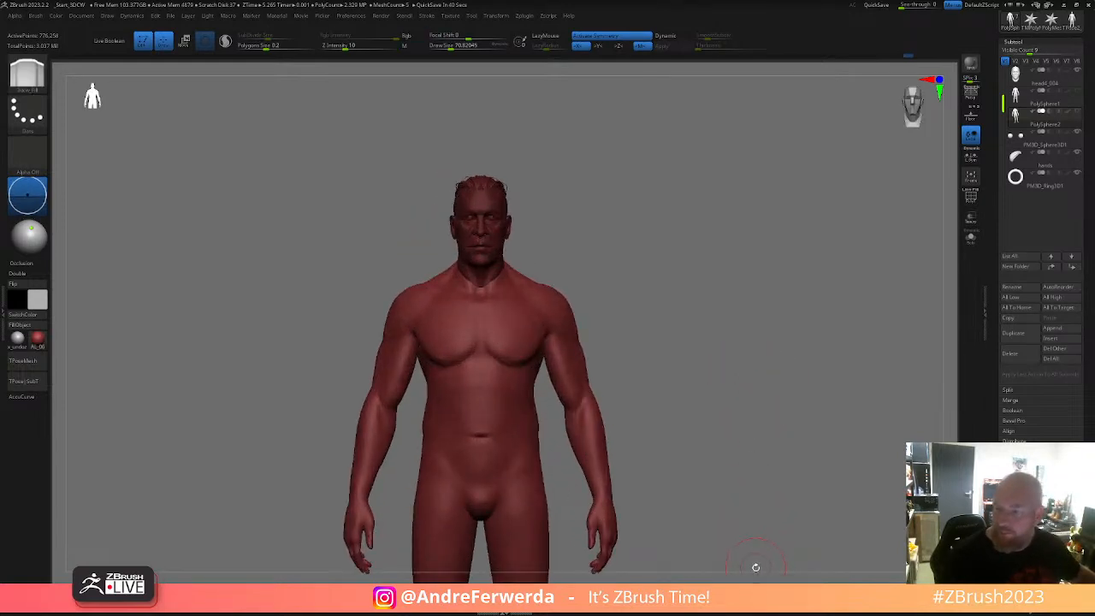
pyautogui.keyDown('alt'); pyautogui.moveTo(767, 439); pyautogui.dragTo(726, 348); pyautogui.keyUp('alt')
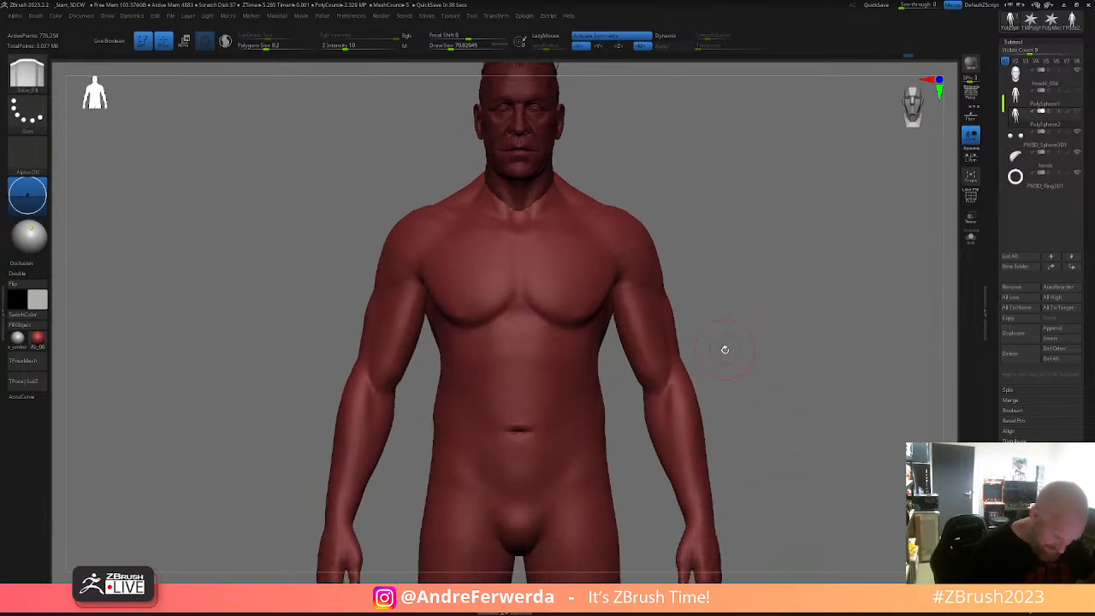
# - Reselect ClayBuildup and strengthen the lower rib cage and upper abdomen on the red-shaded figure
pyautogui.press('b')
pyautogui.click(733, 204)
pyautogui.moveTo(781, 254); pyautogui.dragTo(610, 316)
pyautogui.press('space')
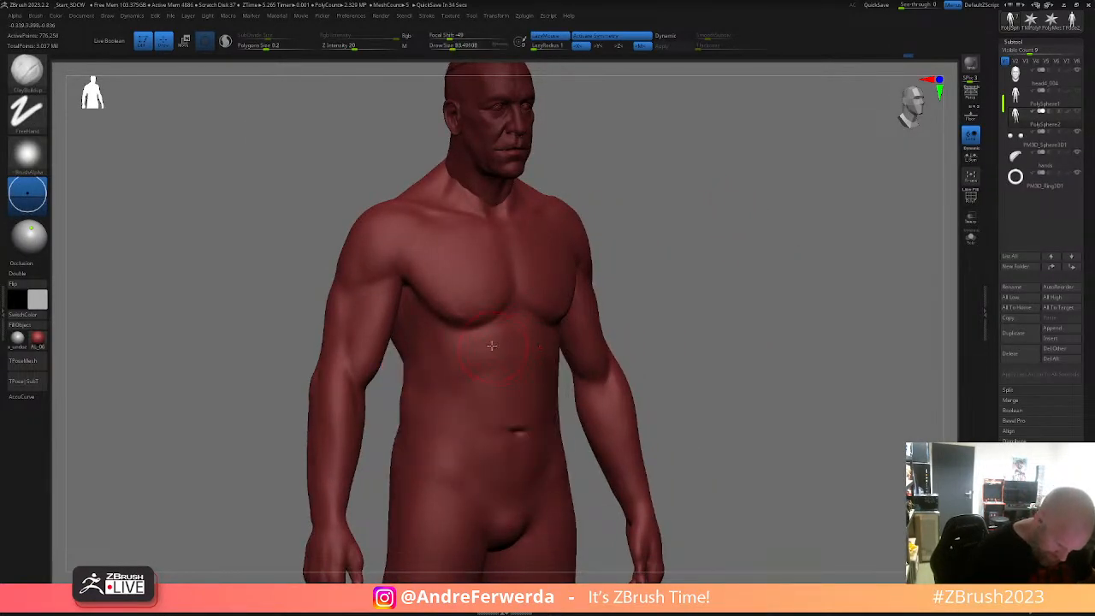
pyautogui.moveTo(507, 324); pyautogui.dragTo(760, 286, button='right')
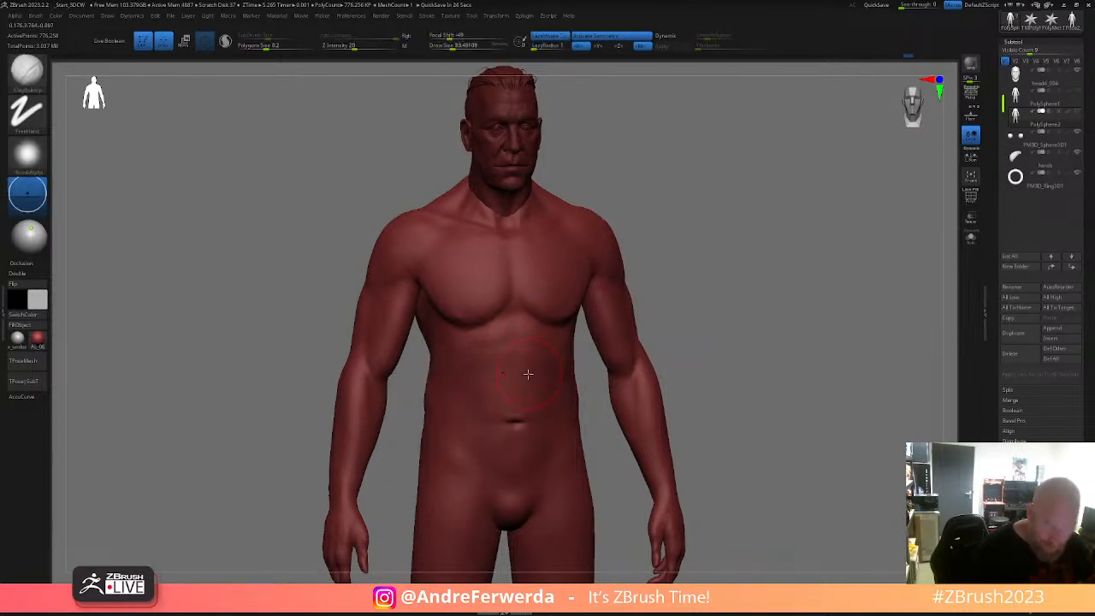
# - Define the abdominal midline around the navel with DamStandard and soften the area with Smooth
pyautogui.press('b')
pyautogui.press('d')
pyautogui.click(589, 244)
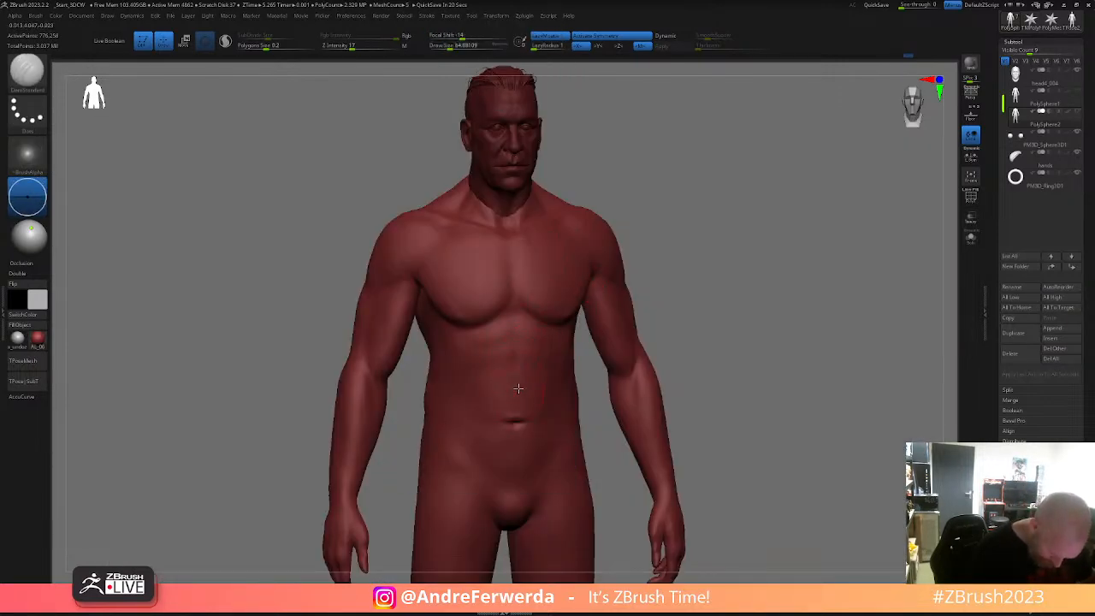
pyautogui.press('shift')
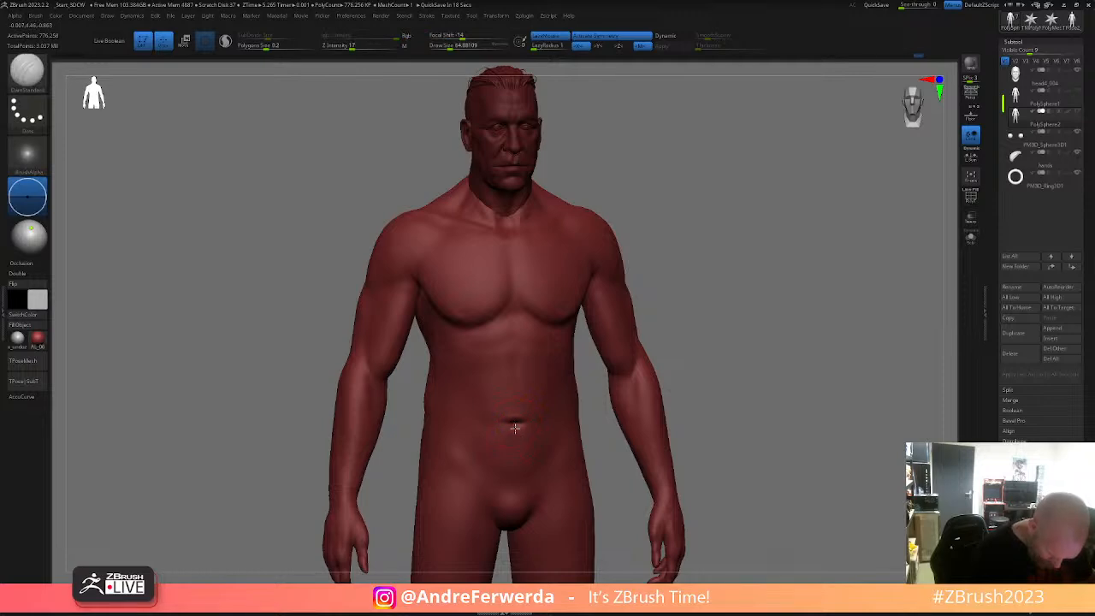
pyautogui.keyDown('shift'); pyautogui.moveTo(516, 447); pyautogui.dragTo(516, 428); pyautogui.keyUp('shift')
pyautogui.moveTo(711, 331); pyautogui.dragTo(676, 332)
pyautogui.keyDown('shift'); pyautogui.moveTo(519, 426); pyautogui.dragTo(529, 441); pyautogui.keyUp('shift')
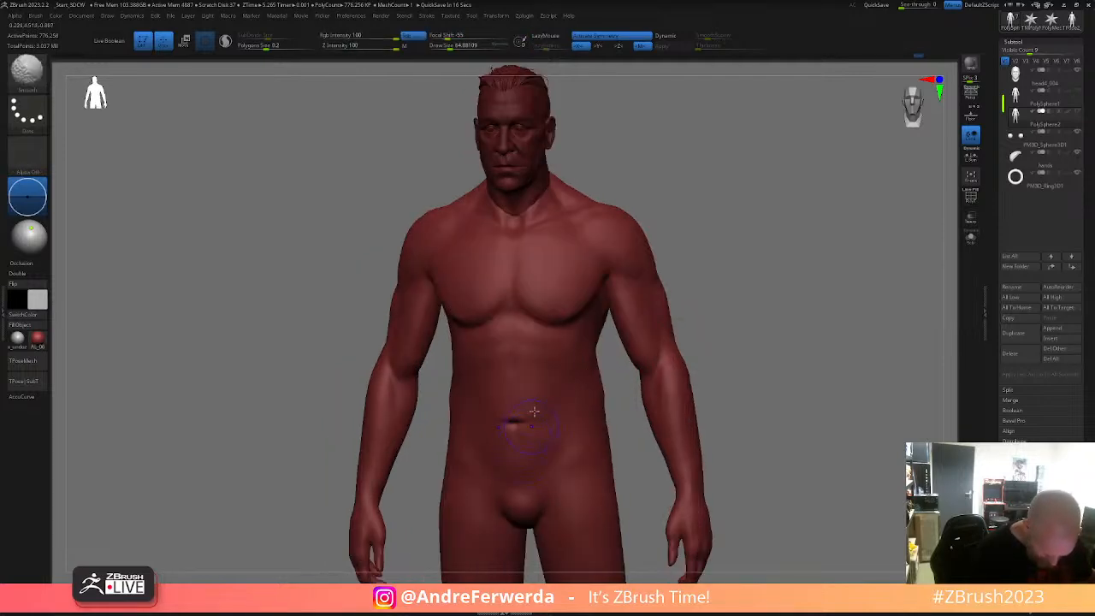
# - Add broad abdominal volume between the chest and navel with an enlarged ClayBuildup brush
pyautogui.press('b')
pyautogui.press('c')
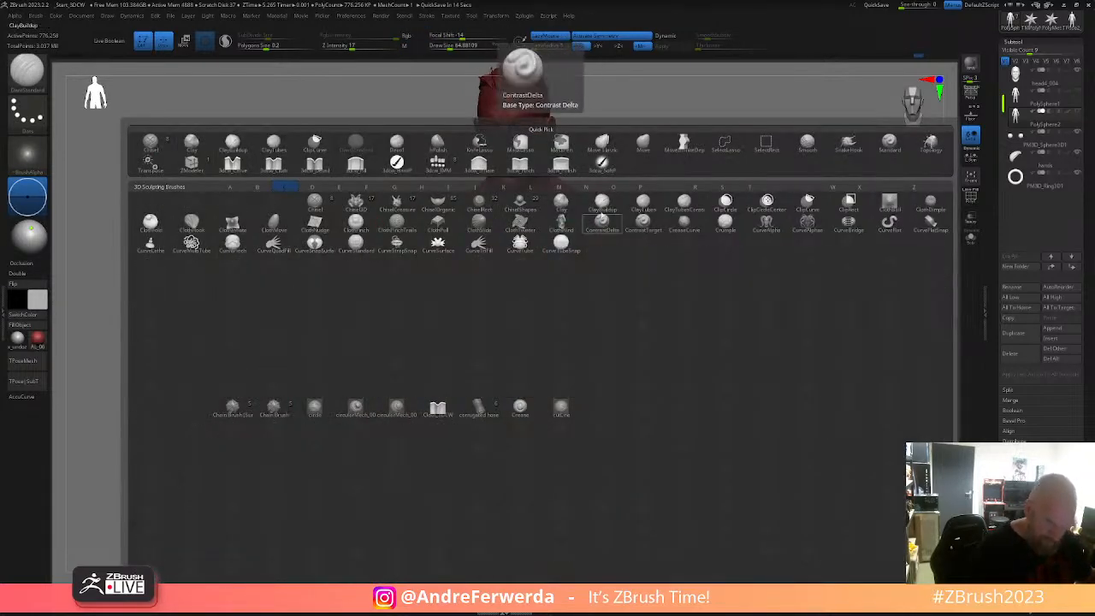
pyautogui.press('b')
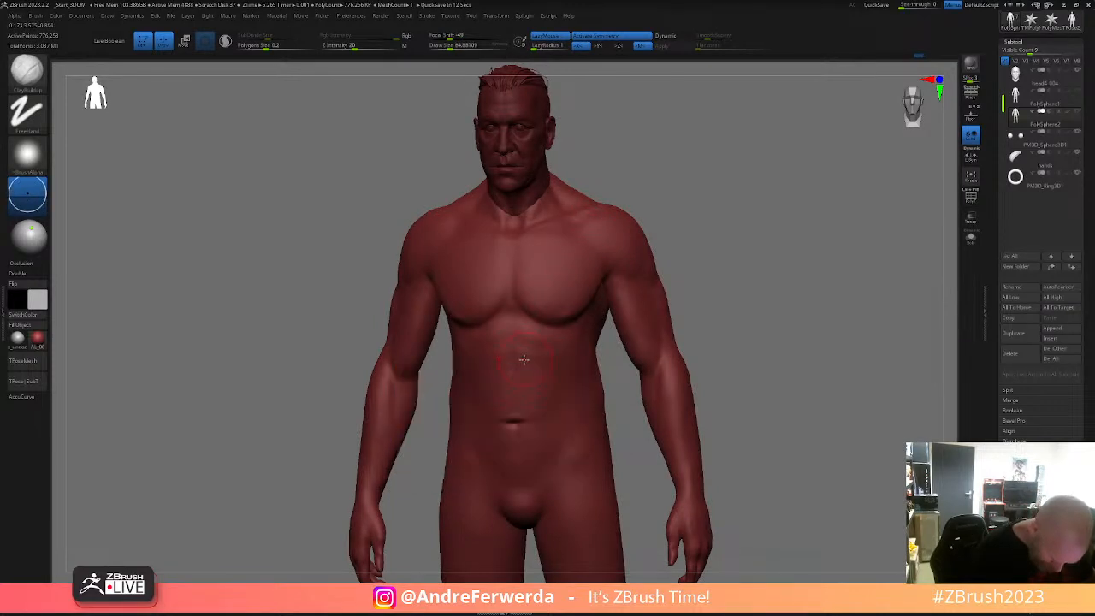
pyautogui.moveTo(679, 290); pyautogui.dragTo(731, 277)
pyautogui.press('s')
pyautogui.click(702, 334)
pyautogui.moveTo(703, 334); pyautogui.dragTo(618, 330)
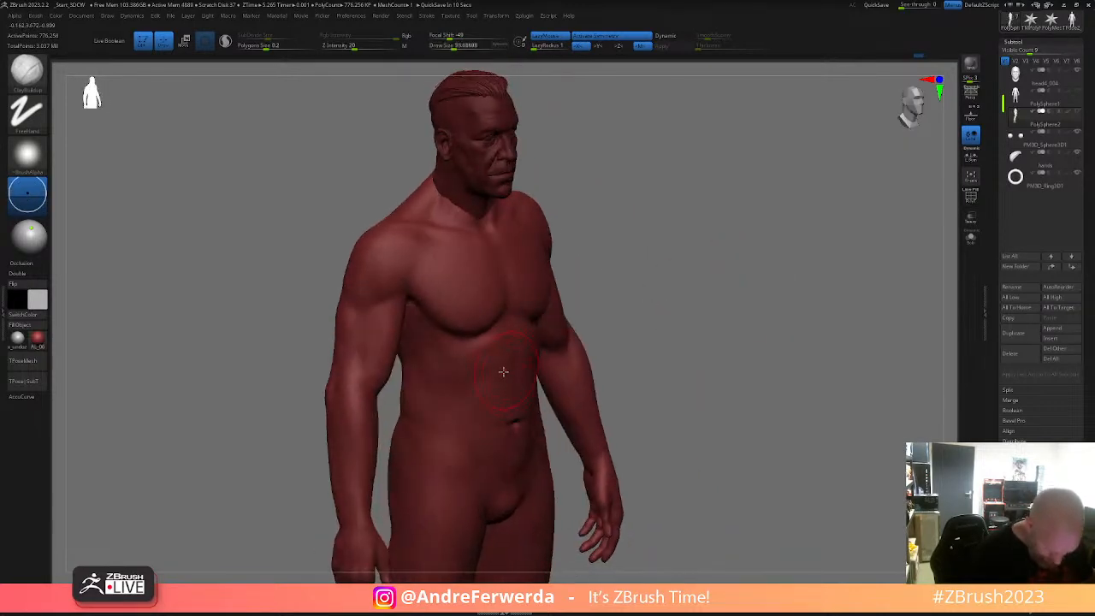
# - Smooth the new clay on the abdomen and flanks, blending it into the rib cage
pyautogui.press('shift')
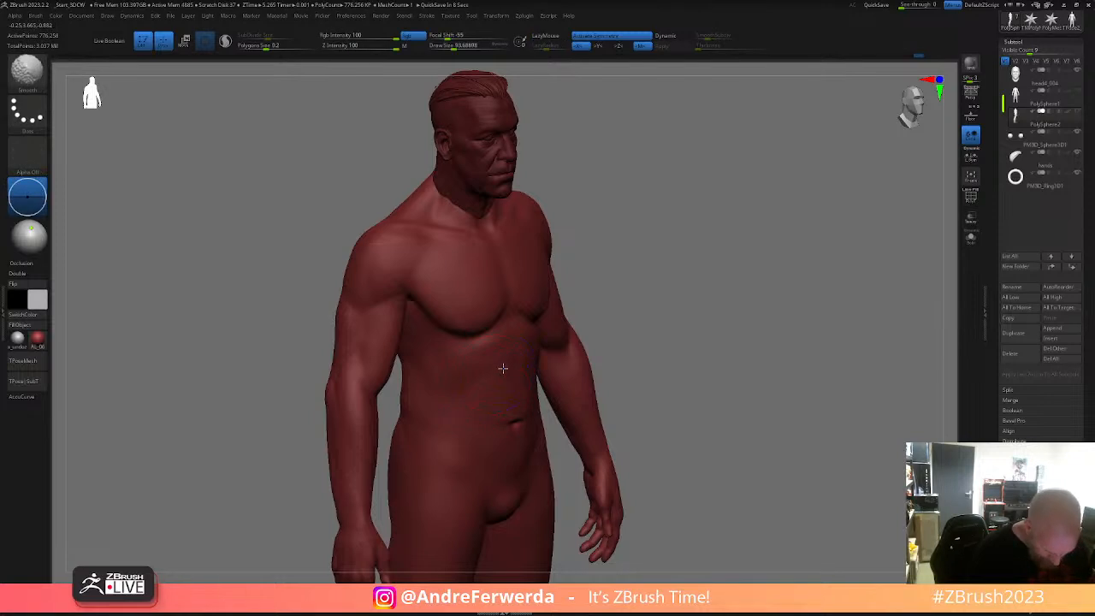
pyautogui.moveTo(664, 345); pyautogui.dragTo(599, 349)
pyautogui.moveTo(535, 374)
pyautogui.keyDown('shift'); pyautogui.mouseDown()
pyautogui.moveTo(483, 380)
pyautogui.moveTo(477, 400)
pyautogui.mouseUp(); pyautogui.keyUp('shift')
pyautogui.moveTo(673, 308); pyautogui.dragTo(640, 317)
pyautogui.keyDown('shift'); pyautogui.moveTo(540, 371); pyautogui.dragTo(563, 374); pyautogui.keyUp('shift')
pyautogui.moveTo(739, 306)
pyautogui.keyDown('alt'); pyautogui.mouseDown()
pyautogui.moveTo(707, 340)
pyautogui.moveTo(727, 291)
pyautogui.mouseUp(); pyautogui.keyUp('alt')
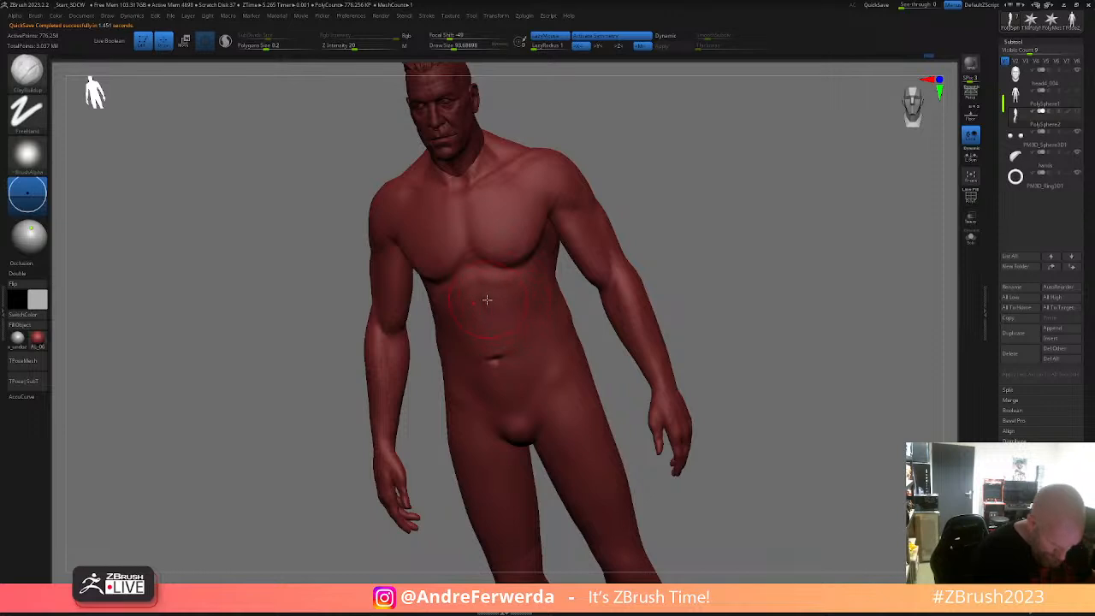
pyautogui.moveTo(663, 274)
pyautogui.keyDown('alt'); pyautogui.mouseDown()
pyautogui.moveTo(704, 291)
pyautogui.moveTo(673, 298)
pyautogui.moveTo(604, 269)
pyautogui.moveTo(665, 301)
pyautogui.mouseUp(); pyautogui.keyUp('alt')
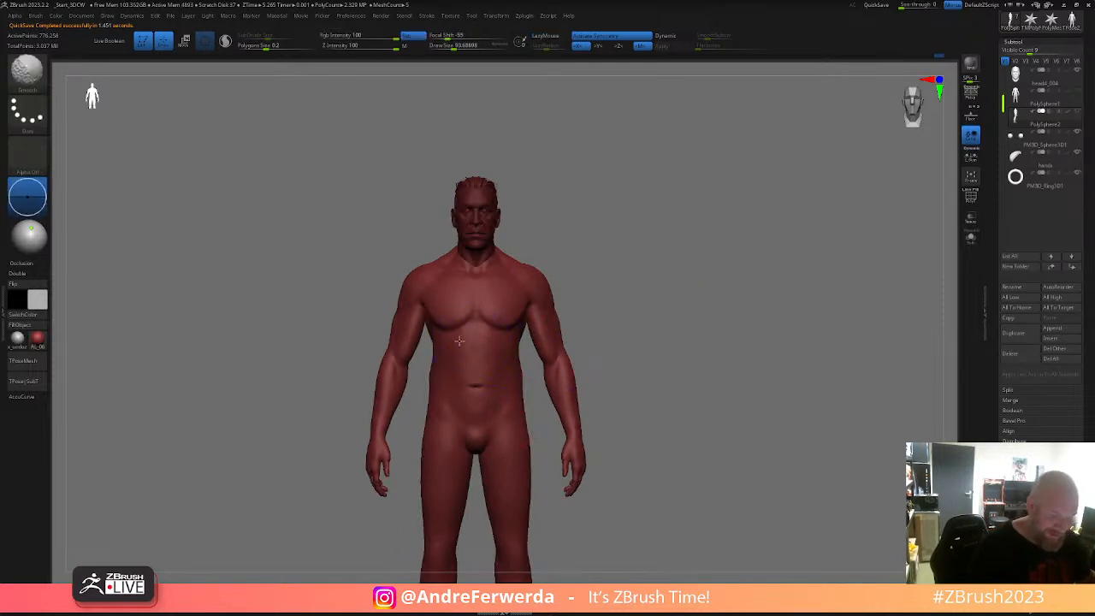
pyautogui.moveTo(464, 339); pyautogui.dragTo(582, 286)
# - Isolate the torso by hiding the arms and select the Move brush to reshape the abdomen's side profile
pyautogui.press('space')
pyautogui.moveTo(629, 325)
pyautogui.mouseDown()
pyautogui.moveTo(689, 325)
pyautogui.moveTo(621, 331)
pyautogui.mouseUp()
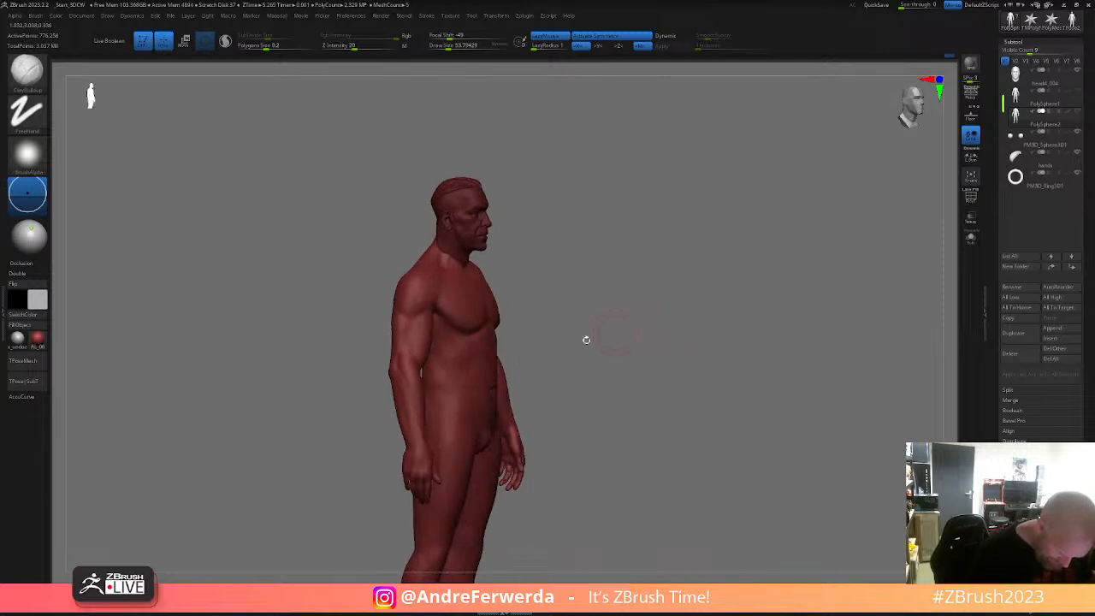
pyautogui.press(']')
pyautogui.press(']')
pyautogui.press('b')
pyautogui.press('m')
pyautogui.press('v')
pyautogui.press('space')
pyautogui.moveTo(493, 360); pyautogui.dragTo(495, 361)
pyautogui.moveTo(561, 318)
pyautogui.mouseDown()
pyautogui.moveTo(519, 330)
pyautogui.moveTo(612, 310)
pyautogui.mouseUp()
# - Reshape the side profile of the abdomen and lower back with the Move brush, adjusting the brush size between pulls
pyautogui.press('space')
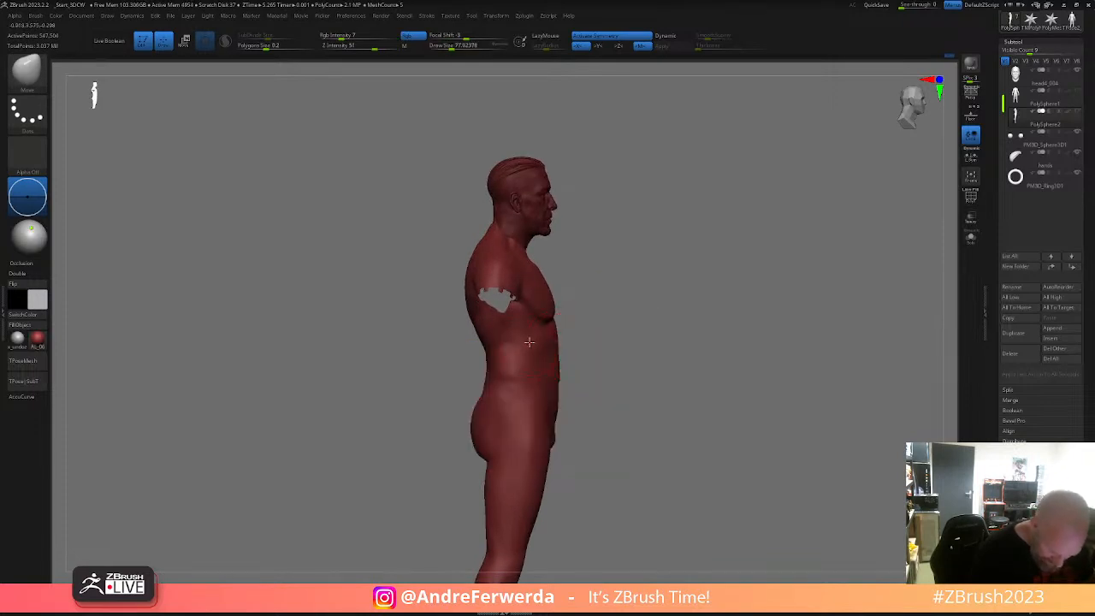
pyautogui.press('space')
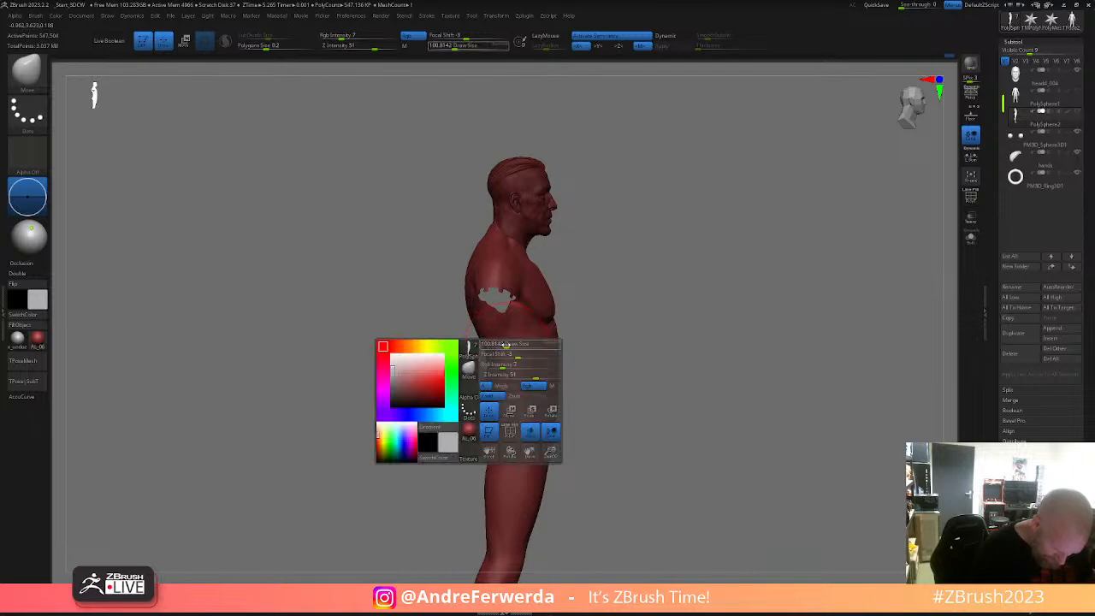
pyautogui.moveTo(536, 325); pyautogui.dragTo(519, 356, button='right')
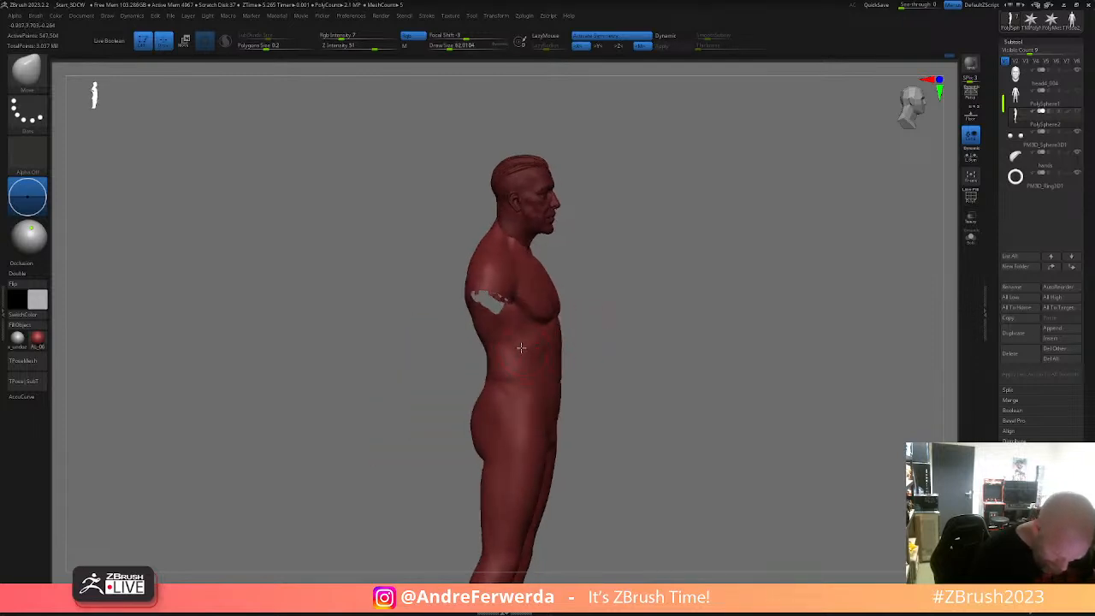
pyautogui.moveTo(608, 353); pyautogui.dragTo(564, 372, button='right')
# - Adjust the waist and rib cage with the Move brush from raised front views, and restore the hidden arms
pyautogui.press('space')
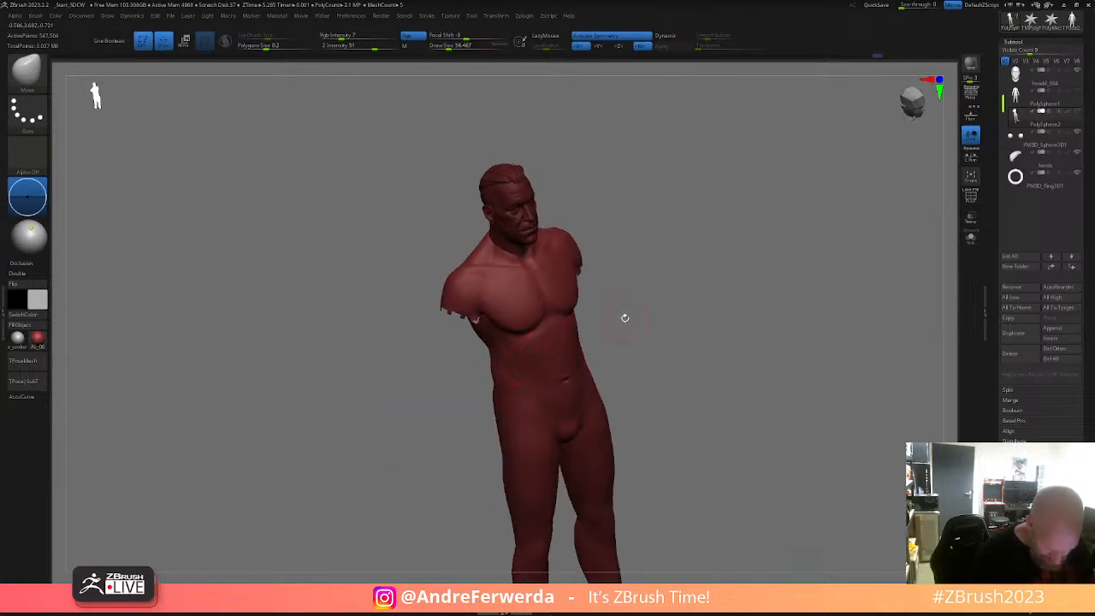
pyautogui.moveTo(621, 319); pyautogui.dragTo(593, 348, button='right')
pyautogui.moveTo(685, 323); pyautogui.dragTo(552, 366, button='right')
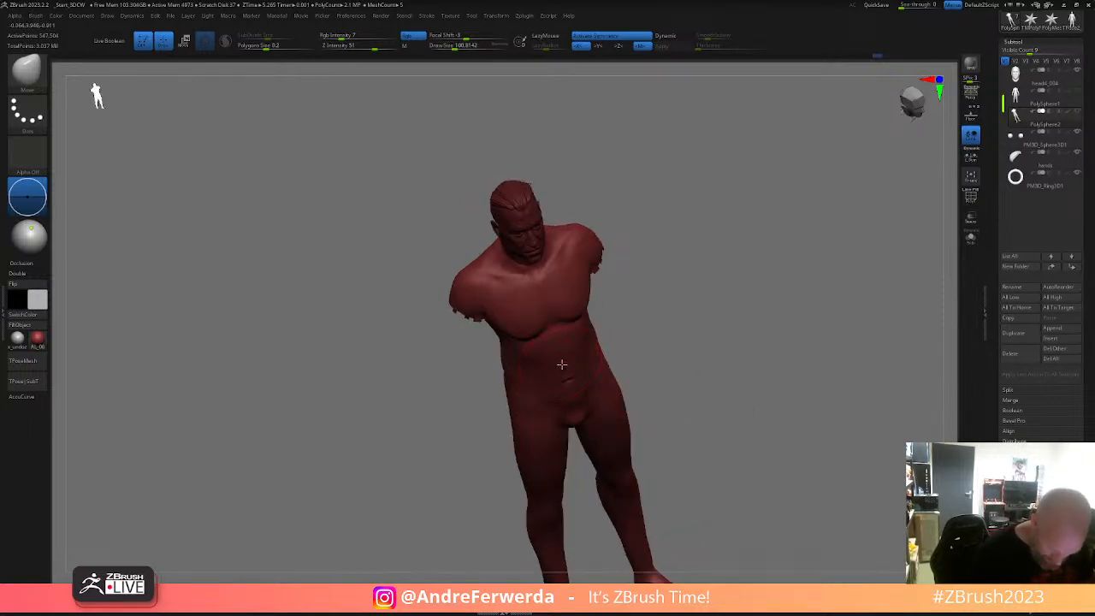
pyautogui.moveTo(668, 331)
pyautogui.mouseDown(button='right')
pyautogui.moveTo(704, 325)
pyautogui.moveTo(665, 362)
pyautogui.moveTo(709, 405)
pyautogui.moveTo(705, 394)
pyautogui.mouseUp(button='right')
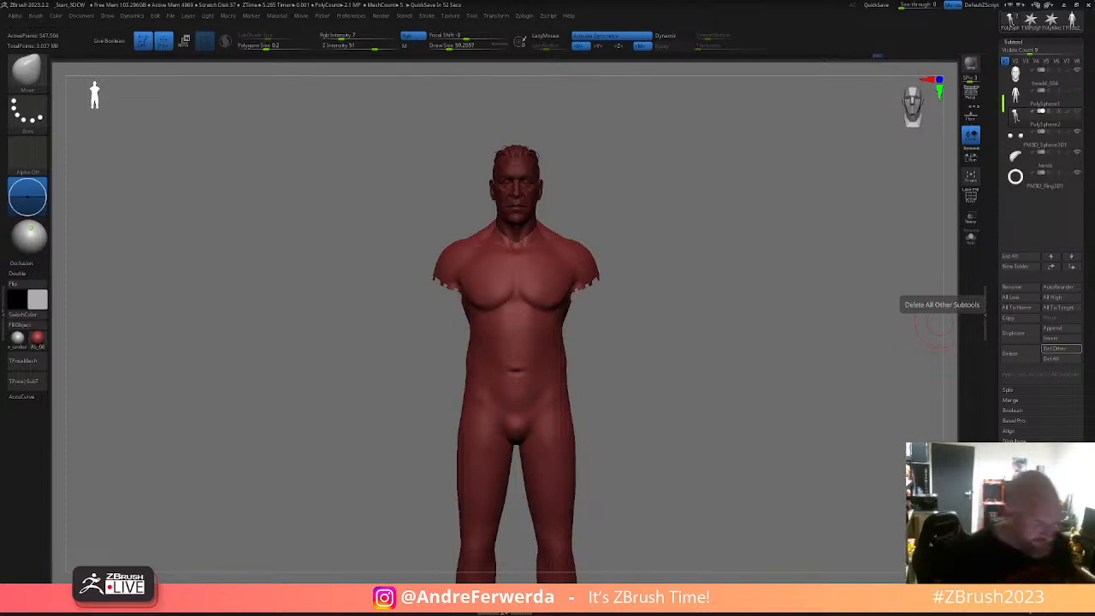
pyautogui.keyDown('ctrl'); pyautogui.keyDown('shift'); pyautogui.click(676, 376); pyautogui.keyUp('shift'); pyautogui.keyUp('ctrl')
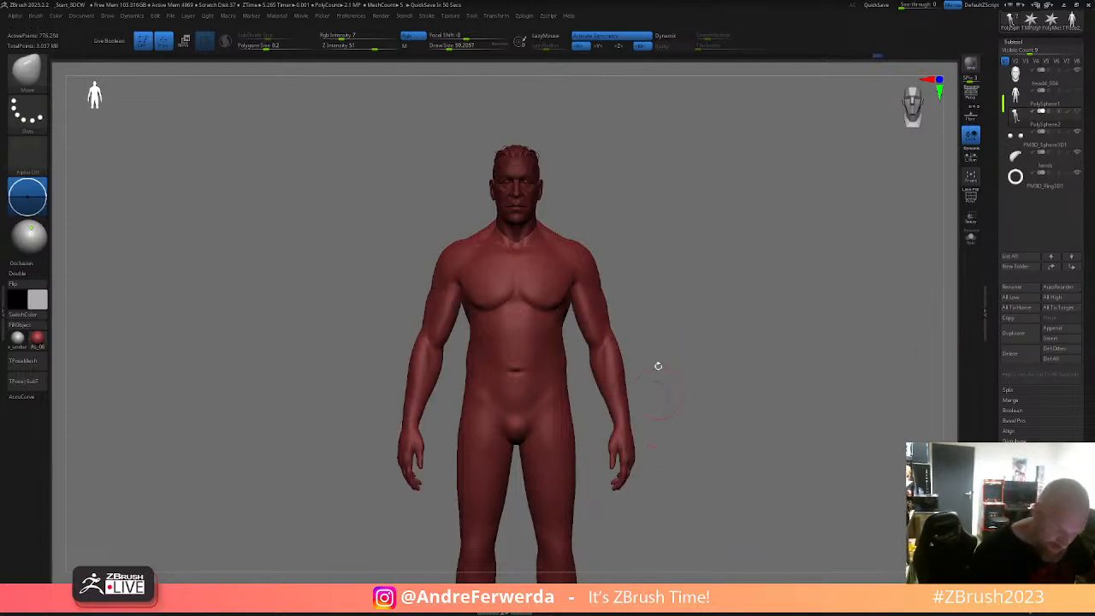
# - Switch to an enlarged ClayBuildup brush and build up the abdomen between the rib cage and navel
pyautogui.press('space')
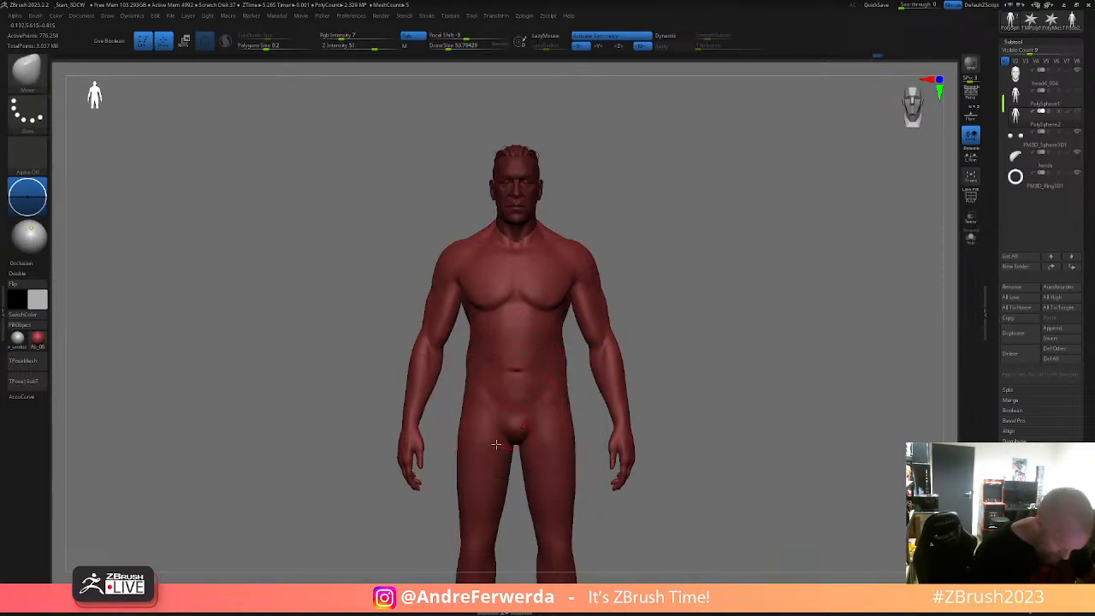
pyautogui.press('b')
pyautogui.click(485, 204)
pyautogui.moveTo(582, 229)
pyautogui.mouseDown()
pyautogui.moveTo(725, 292)
pyautogui.moveTo(613, 376)
pyautogui.moveTo(490, 349)
pyautogui.mouseUp()
pyautogui.press('space')
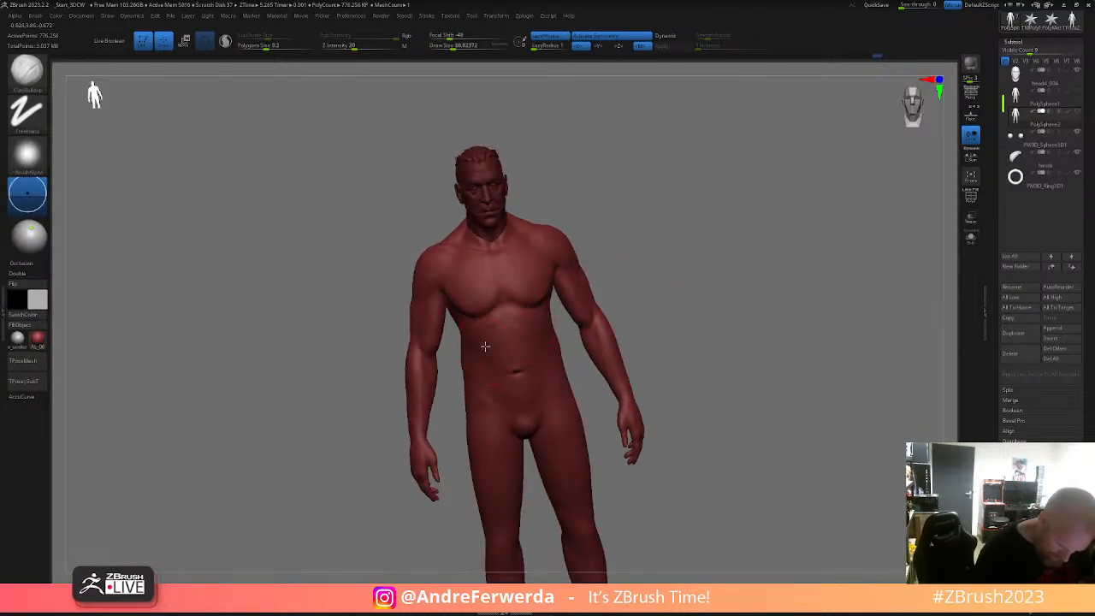
pyautogui.moveTo(487, 342); pyautogui.dragTo(599, 288, button='right')
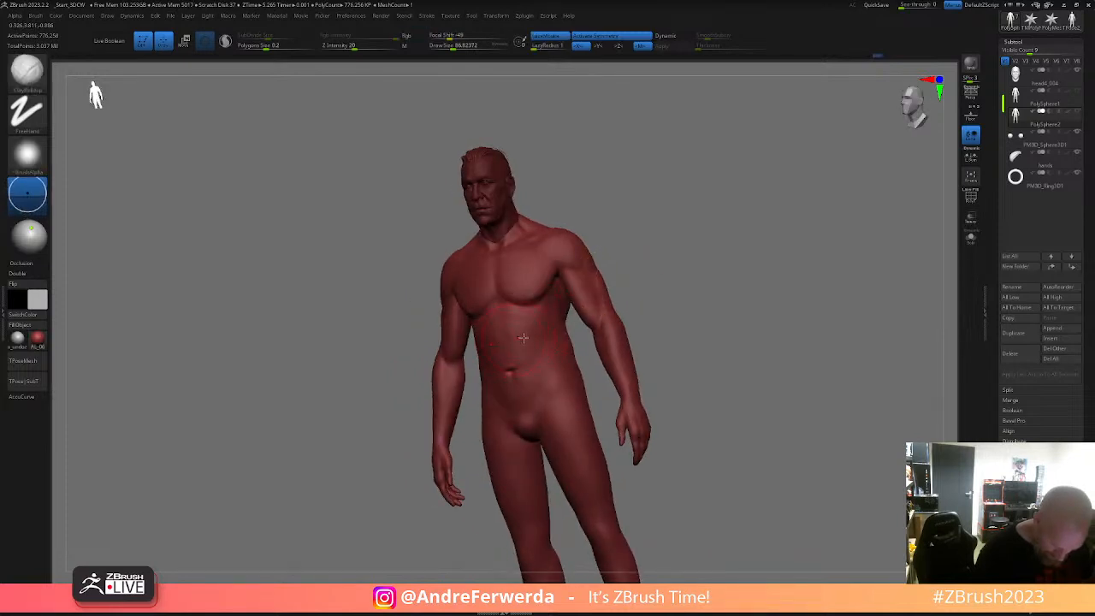
pyautogui.moveTo(521, 356); pyautogui.dragTo(562, 330, button='right')
# - Switch the figure's material to the grey one and review the torso's forms from the front
pyautogui.click(17, 339)
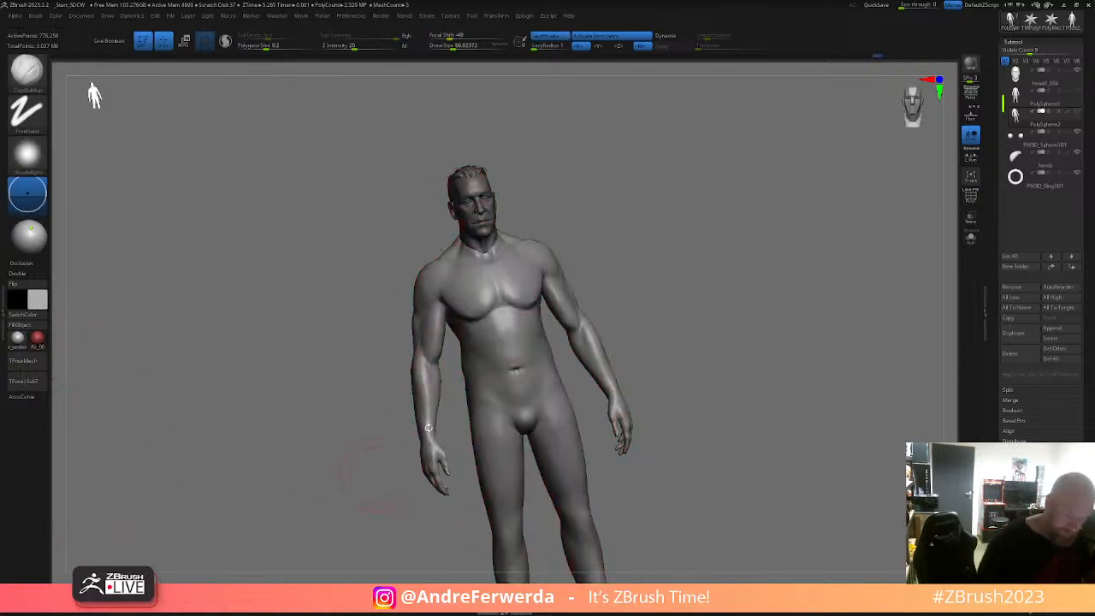
pyautogui.moveTo(625, 286); pyautogui.dragTo(527, 334, button='right')
pyautogui.moveTo(635, 287)
pyautogui.mouseDown()
pyautogui.moveTo(662, 279)
pyautogui.moveTo(653, 291)
pyautogui.mouseUp()
# - Resize the ClayBuildup brush to about 74 and refine the flanks and lower abdomen on both sides
pyautogui.press('space')
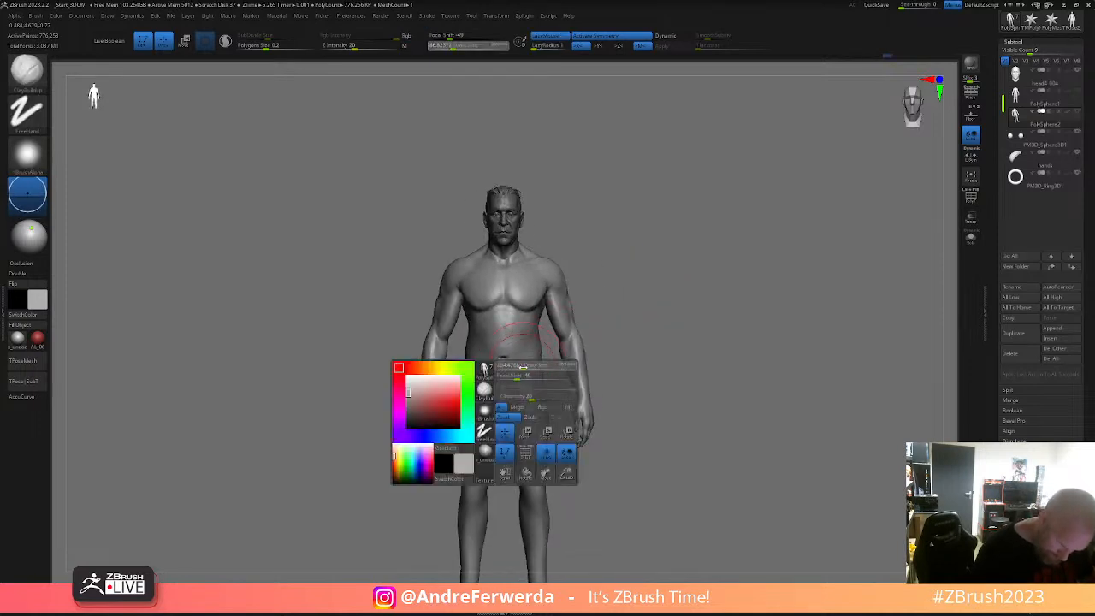
pyautogui.moveTo(552, 346); pyautogui.dragTo(525, 345)
pyautogui.press('s')
pyautogui.moveTo(553, 344); pyautogui.dragTo(546, 344)
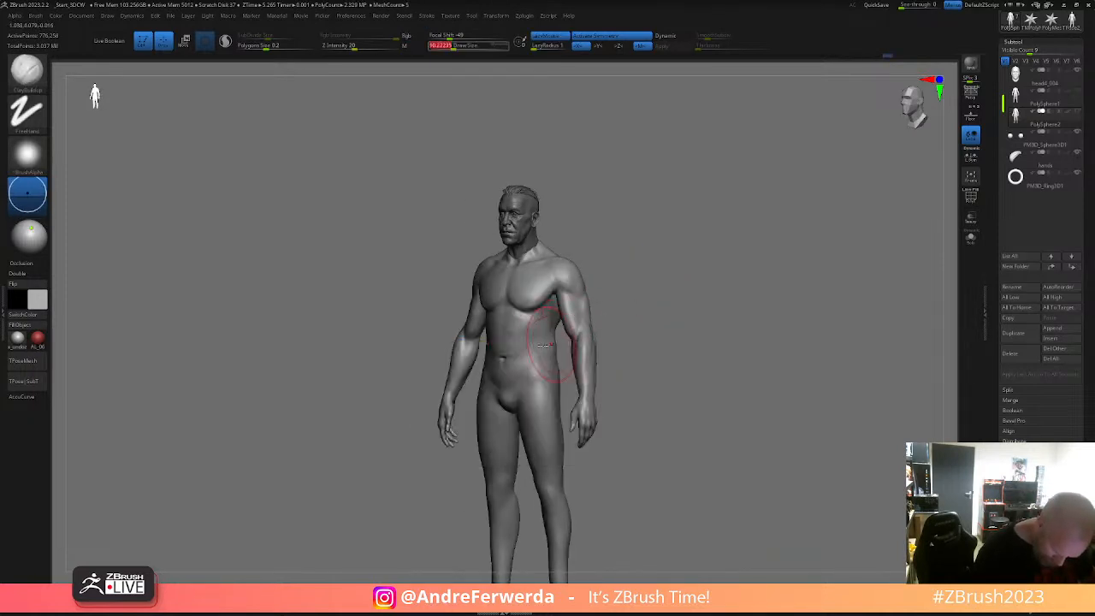
pyautogui.press('s')
pyautogui.moveTo(597, 317); pyautogui.dragTo(651, 320)
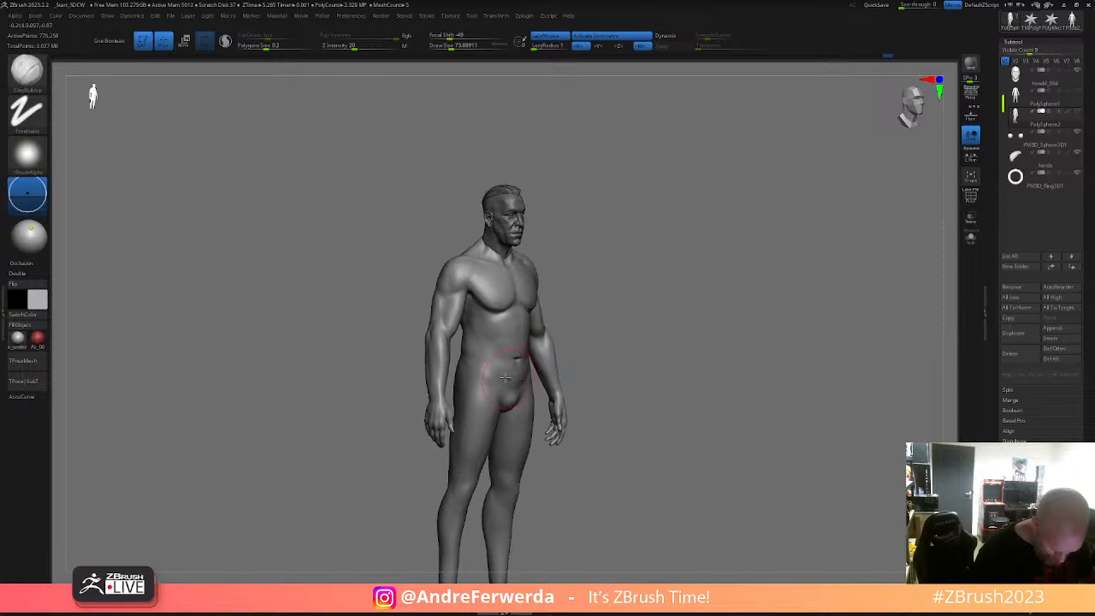
pyautogui.moveTo(564, 355)
pyautogui.mouseDown(button='right')
pyautogui.moveTo(575, 346)
pyautogui.moveTo(544, 368)
pyautogui.mouseUp(button='right')
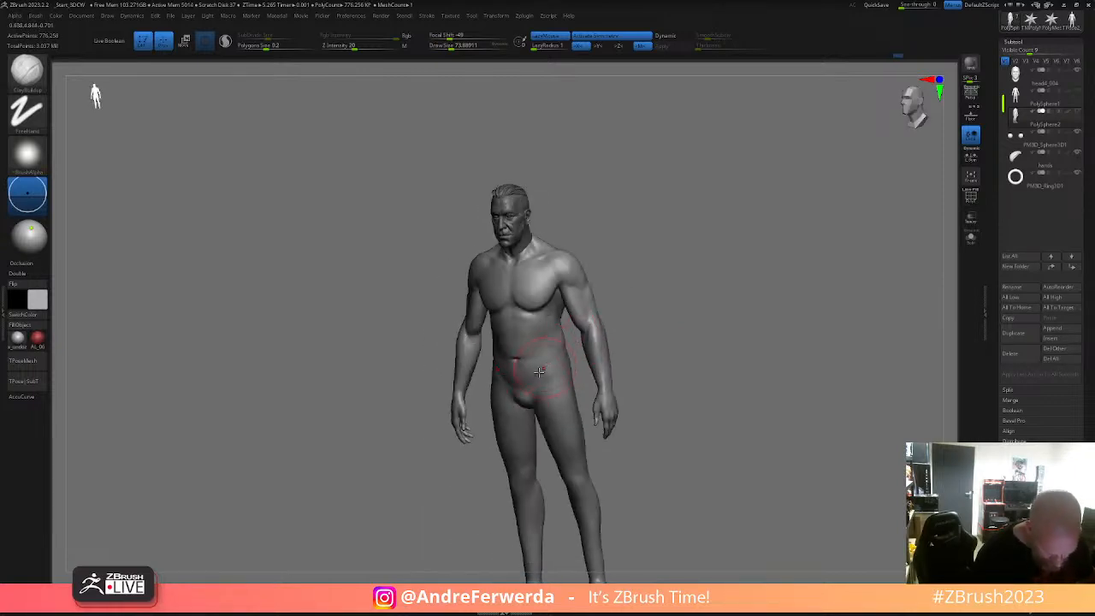
pyautogui.moveTo(616, 313)
pyautogui.keyDown('alt'); pyautogui.mouseDown(button='right')
pyautogui.moveTo(560, 300)
pyautogui.moveTo(603, 338)
pyautogui.mouseUp(button='right'); pyautogui.keyUp('alt')
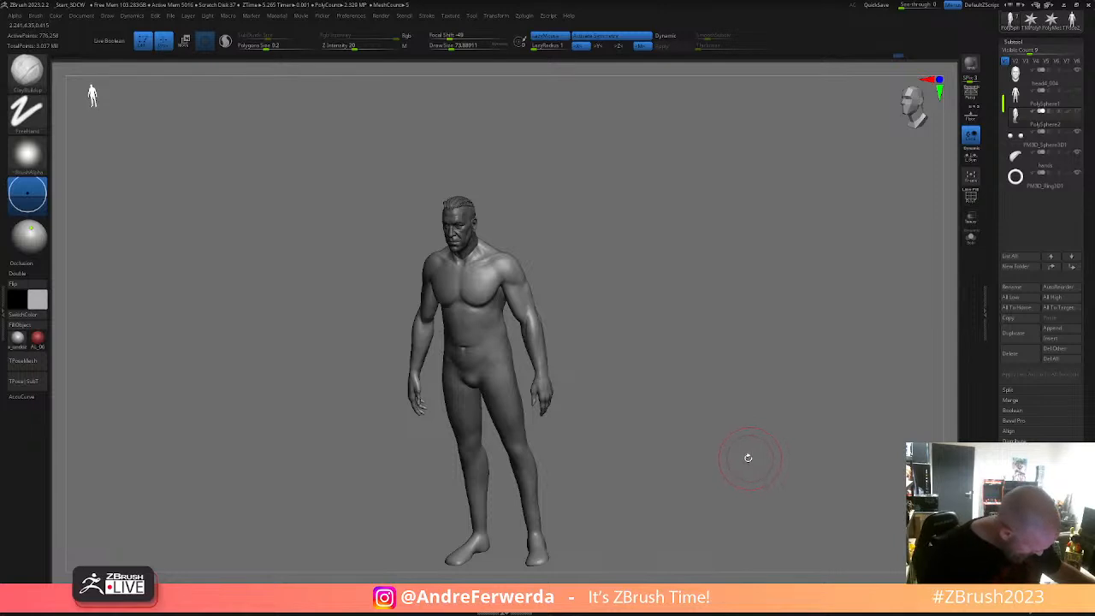
# - Select the custom fill brush and fill the hollows around the armpit and upper arm
pyautogui.moveTo(296, 590)
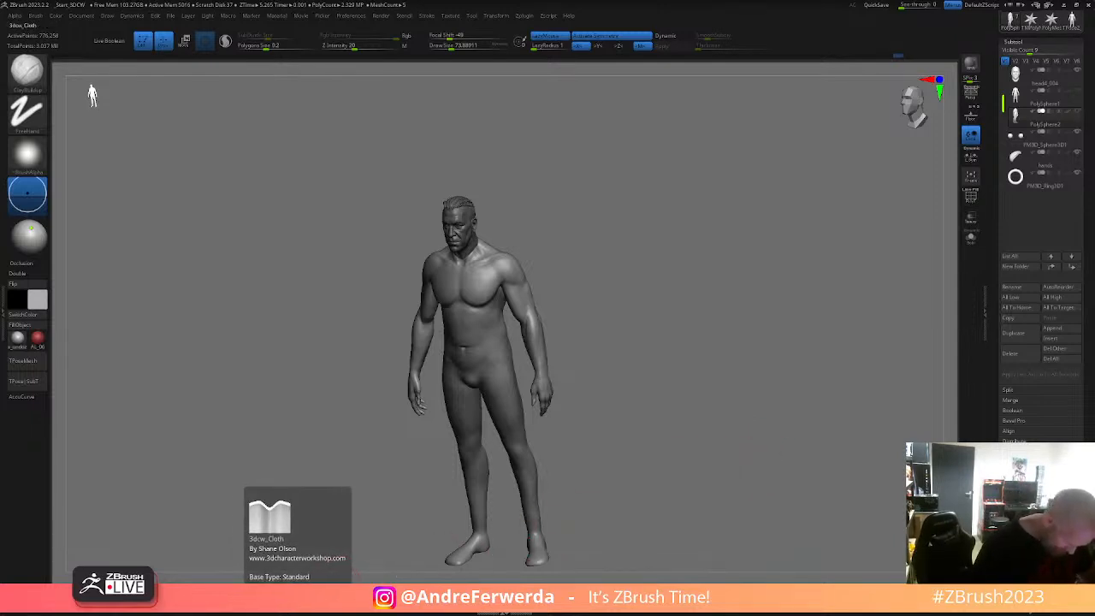
pyautogui.click(326, 592)
pyautogui.moveTo(642, 304)
pyautogui.keyDown('alt'); pyautogui.mouseDown(button='right')
pyautogui.moveTo(604, 415)
pyautogui.moveTo(611, 376)
pyautogui.moveTo(513, 334)
pyautogui.mouseUp(button='right'); pyautogui.keyUp('alt')
pyautogui.press('space')
pyautogui.moveTo(452, 365); pyautogui.dragTo(440, 366)
pyautogui.moveTo(497, 327); pyautogui.dragTo(540, 319, button='right')
pyautogui.moveTo(452, 349); pyautogui.dragTo(450, 377)
pyautogui.moveTo(489, 325); pyautogui.dragTo(458, 332, button='right')
pyautogui.moveTo(449, 375)
pyautogui.mouseDown()
pyautogui.moveTo(453, 354)
pyautogui.moveTo(440, 370)
pyautogui.mouseUp()
pyautogui.moveTo(507, 311); pyautogui.dragTo(428, 362, button='right')
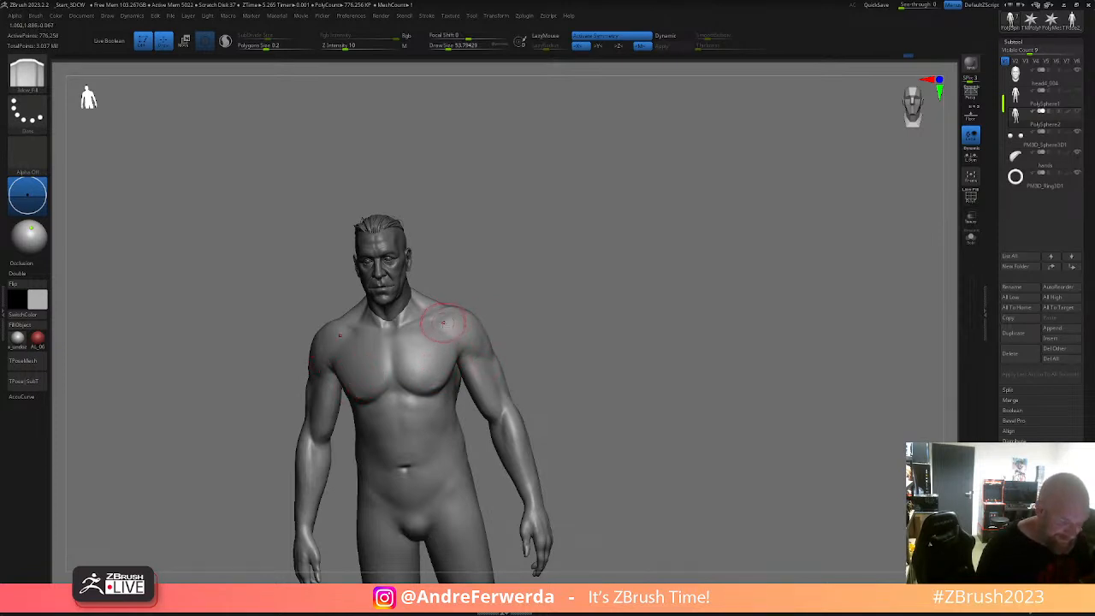
# - Fill the transitions between the shoulders, chest and upper arms with the fill brush
pyautogui.moveTo(495, 299); pyautogui.dragTo(490, 277)
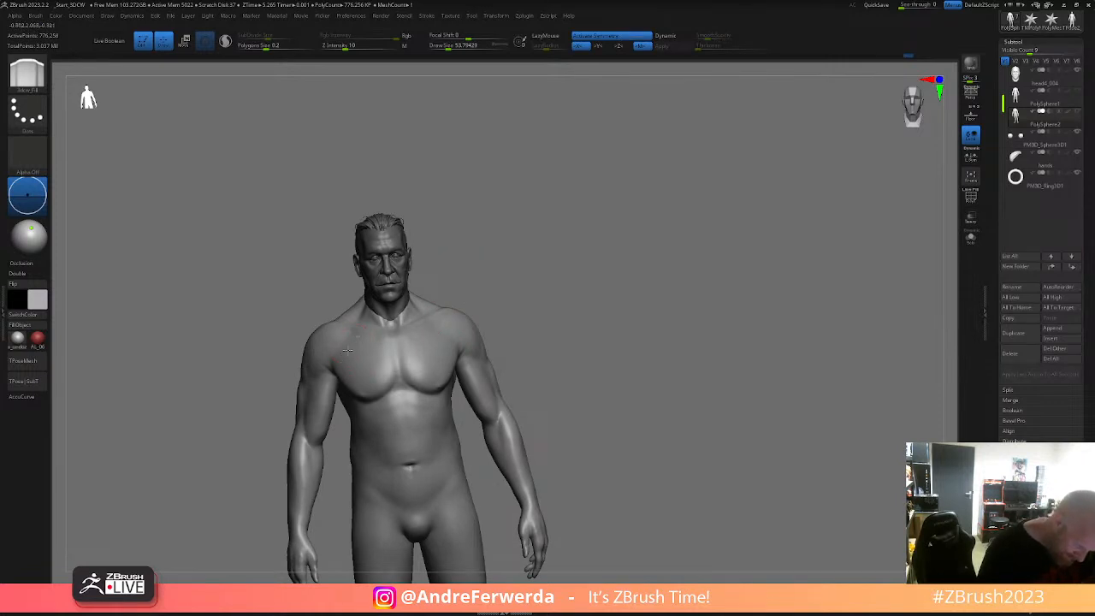
pyautogui.keyDown('alt'); pyautogui.moveTo(541, 337); pyautogui.dragTo(545, 314); pyautogui.keyUp('alt')
pyautogui.moveTo(428, 304); pyautogui.dragTo(459, 298)
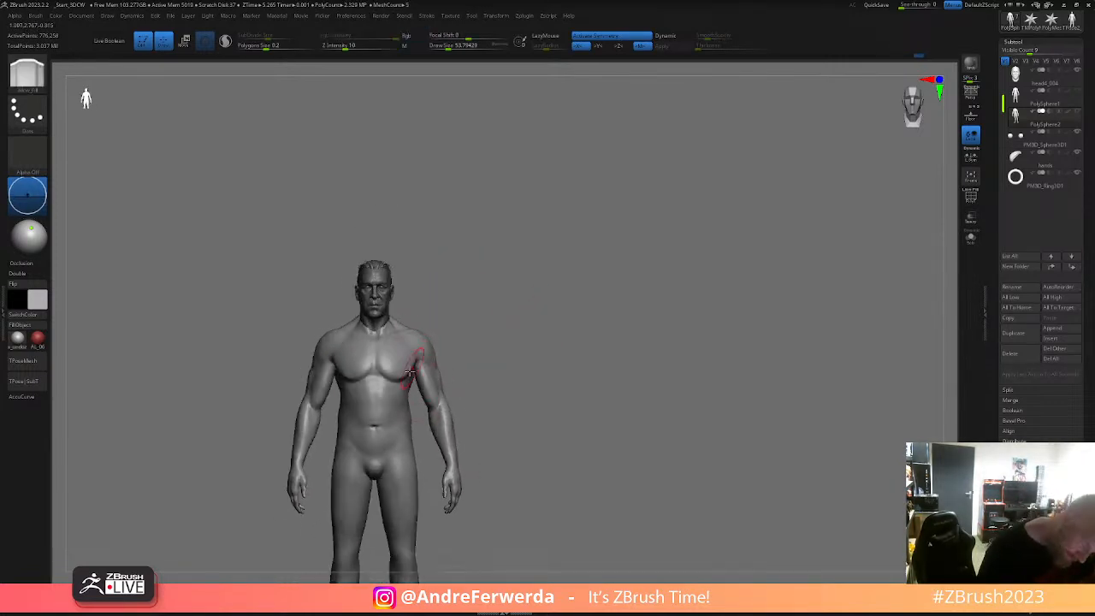
pyautogui.moveTo(413, 363); pyautogui.dragTo(436, 347, button='right')
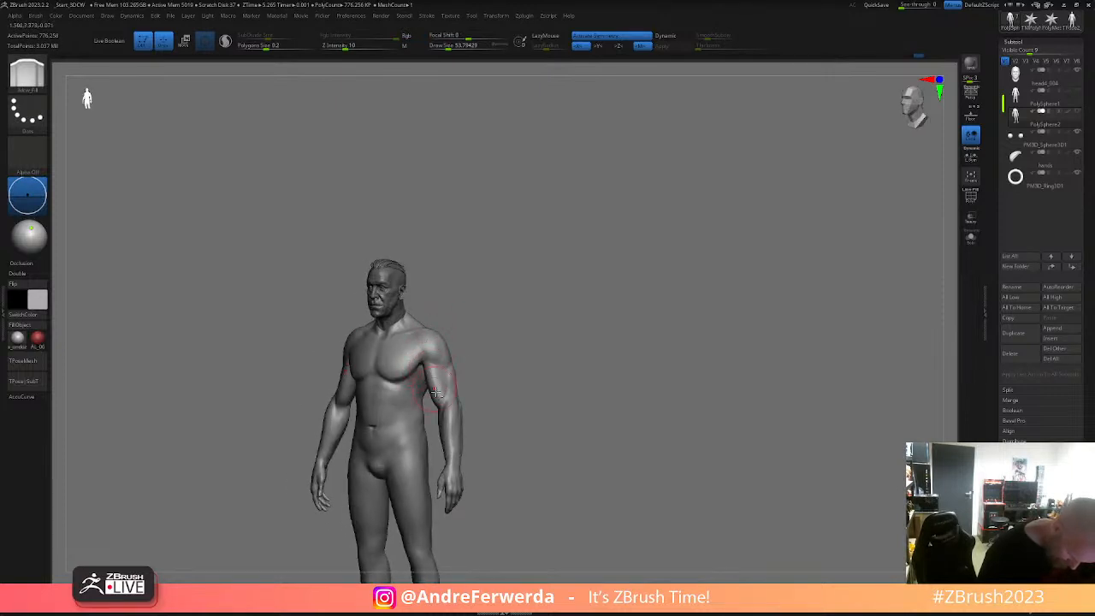
pyautogui.moveTo(430, 391); pyautogui.dragTo(465, 383, button='right')
# - Turn to the figure's back and smooth the trapezius and upper back
pyautogui.keyDown('alt'); pyautogui.moveTo(542, 330); pyautogui.dragTo(594, 314); pyautogui.keyUp('alt')
pyautogui.moveTo(613, 327); pyautogui.dragTo(622, 299, button='right')
pyautogui.moveTo(514, 303)
pyautogui.mouseDown(button='right')
pyautogui.moveTo(476, 340)
pyautogui.moveTo(506, 308)
pyautogui.moveTo(524, 311)
pyautogui.mouseUp(button='right')
pyautogui.keyDown('shift'); pyautogui.moveTo(395, 320); pyautogui.dragTo(385, 307); pyautogui.keyUp('shift')
pyautogui.moveTo(548, 331)
pyautogui.mouseDown(button='right')
pyautogui.moveTo(566, 339)
pyautogui.moveTo(561, 404)
pyautogui.mouseUp(button='right')
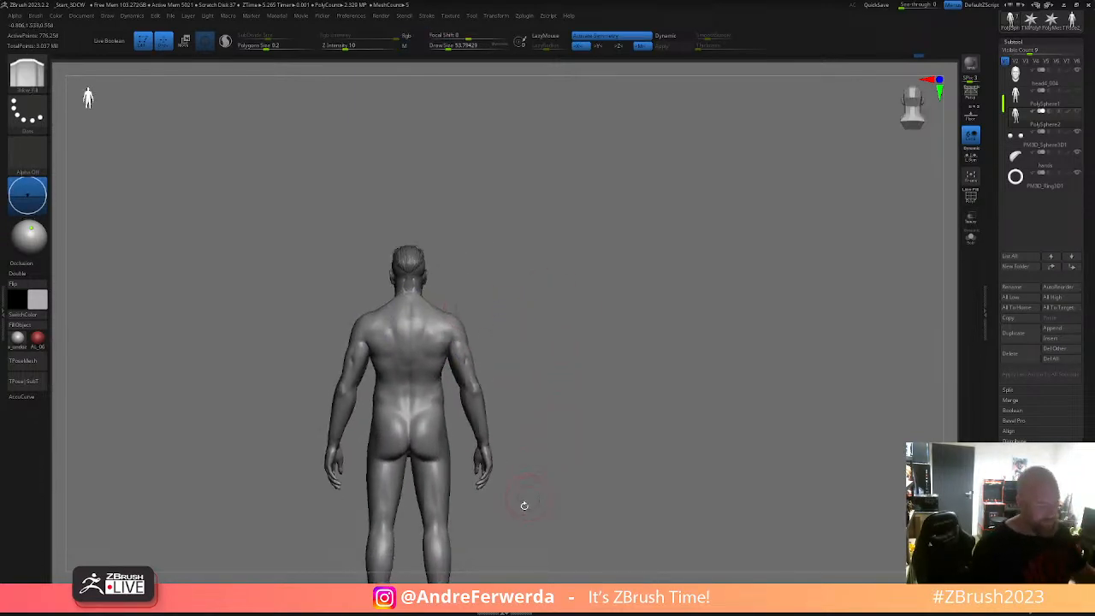
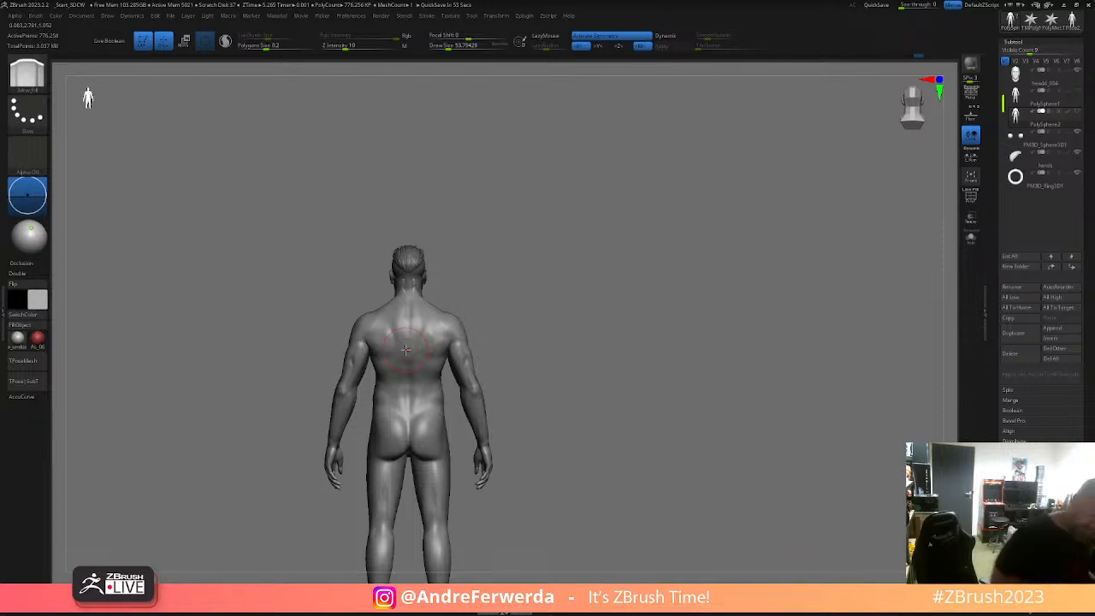
# - Select ClayBuildup and build up the muscle forms around the shoulder blades
pyautogui.moveTo(582, 333); pyautogui.dragTo(687, 335)
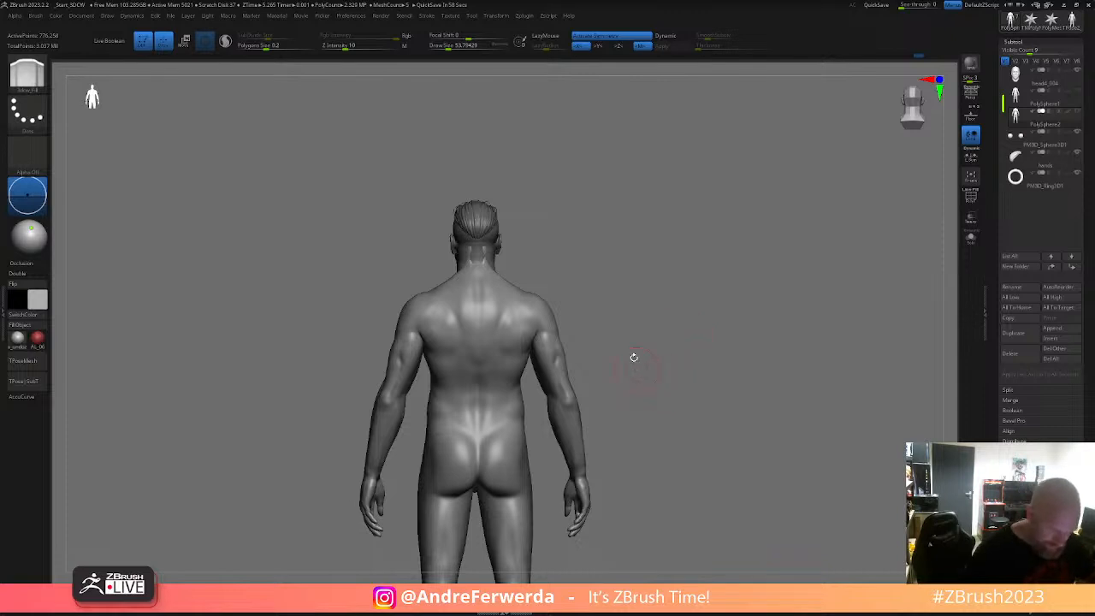
pyautogui.press('b')
pyautogui.press('c')
pyautogui.click(702, 213)
pyautogui.keyDown('alt'); pyautogui.moveTo(707, 211); pyautogui.dragTo(694, 283); pyautogui.keyUp('alt')
pyautogui.moveTo(504, 310)
pyautogui.mouseDown()
pyautogui.moveTo(503, 337)
pyautogui.moveTo(464, 356)
pyautogui.moveTo(493, 311)
pyautogui.mouseUp()
pyautogui.press('shift')
pyautogui.moveTo(573, 376)
pyautogui.keyDown('alt'); pyautogui.mouseDown()
pyautogui.moveTo(592, 308)
pyautogui.moveTo(604, 315)
pyautogui.mouseUp(); pyautogui.keyUp('alt')
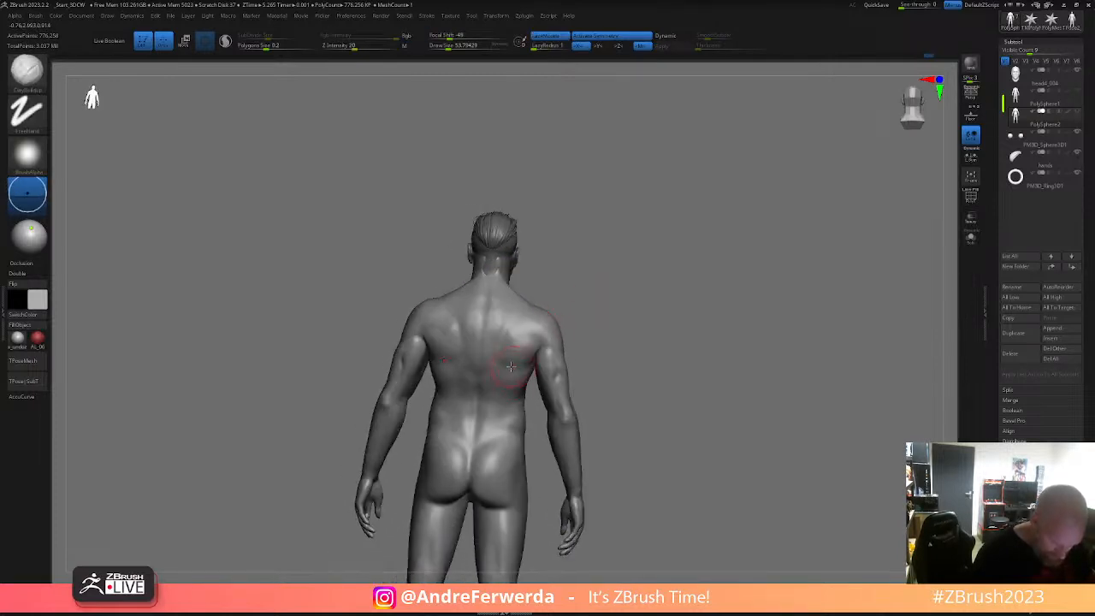
# - Smooth the clay below and across the shoulder blades into the surrounding back
pyautogui.keyDown('shift'); pyautogui.moveTo(507, 366); pyautogui.dragTo(522, 347); pyautogui.keyUp('shift')
pyautogui.moveTo(595, 331)
pyautogui.keyDown('alt'); pyautogui.mouseDown()
pyautogui.moveTo(599, 318)
pyautogui.moveTo(595, 334)
pyautogui.mouseUp(); pyautogui.keyUp('alt')
pyautogui.moveTo(531, 342)
pyautogui.keyDown('shift'); pyautogui.mouseDown()
pyautogui.moveTo(525, 353)
pyautogui.moveTo(529, 339)
pyautogui.mouseUp(); pyautogui.keyUp('shift')
pyautogui.keyDown('alt'); pyautogui.moveTo(590, 360); pyautogui.dragTo(600, 339); pyautogui.keyUp('alt')
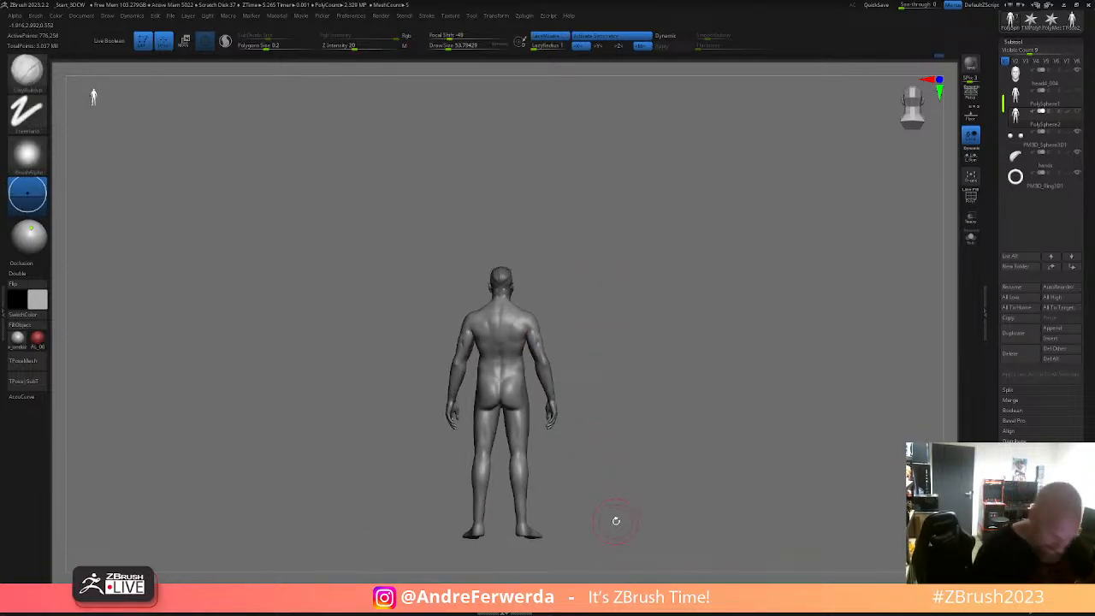
# - Refine the outer back below the shoulder blades with ClayBuildup at a size of about 41
pyautogui.keyDown('alt'); pyautogui.moveTo(607, 296); pyautogui.dragTo(634, 302); pyautogui.keyUp('alt')
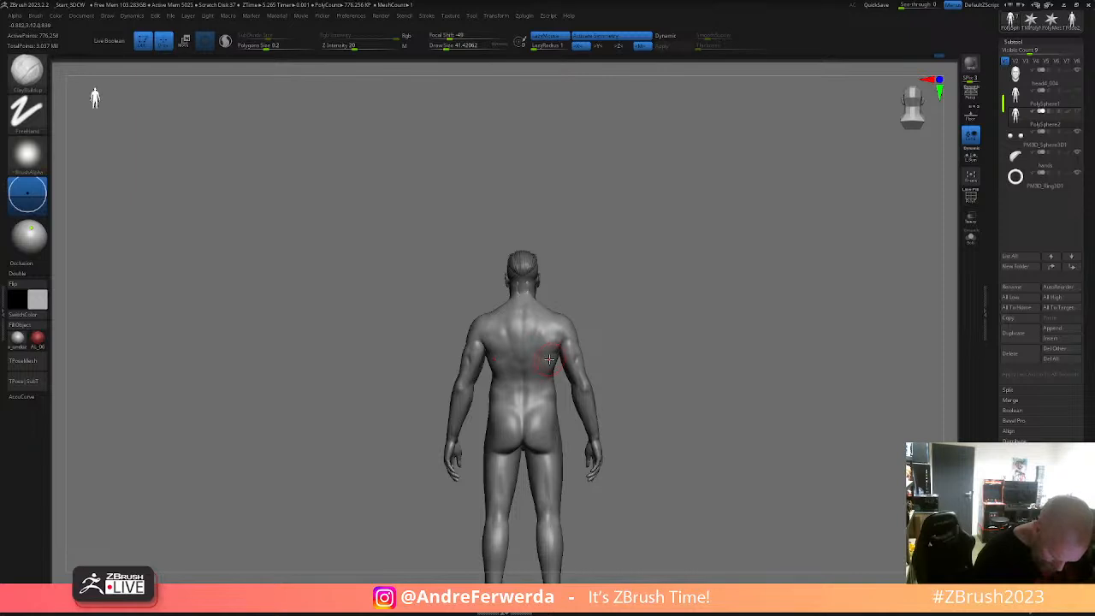
pyautogui.press('shift')
pyautogui.moveTo(609, 351)
pyautogui.mouseDown()
pyautogui.moveTo(694, 299)
pyautogui.moveTo(675, 324)
pyautogui.moveTo(680, 371)
pyautogui.mouseUp()
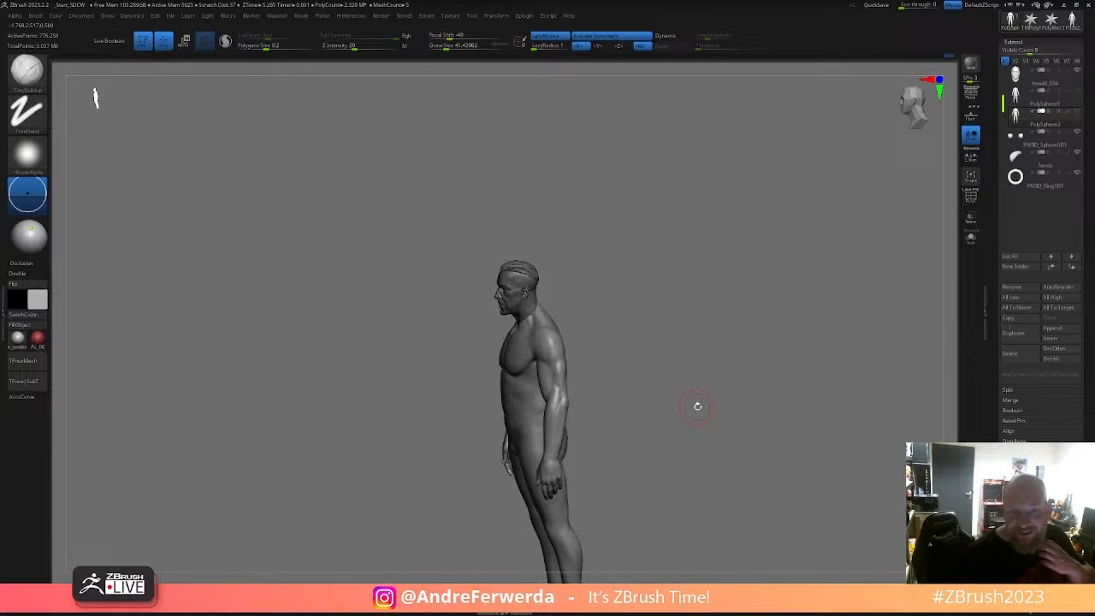
# - Enlarge the ClayBuildup brush to about 65, add volume to the front of the shoulders and smooth it
pyautogui.moveTo(613, 310)
pyautogui.mouseDown()
pyautogui.moveTo(645, 304)
pyautogui.moveTo(628, 322)
pyautogui.moveTo(639, 340)
pyautogui.mouseUp()
pyautogui.press('space')
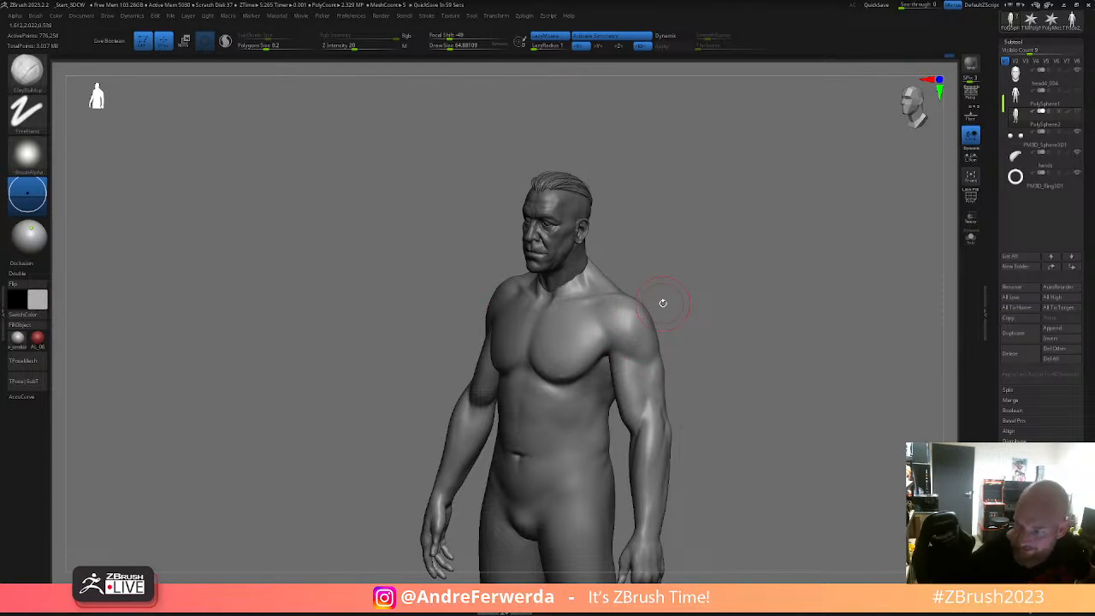
pyautogui.moveTo(663, 303); pyautogui.dragTo(633, 329, button='right')
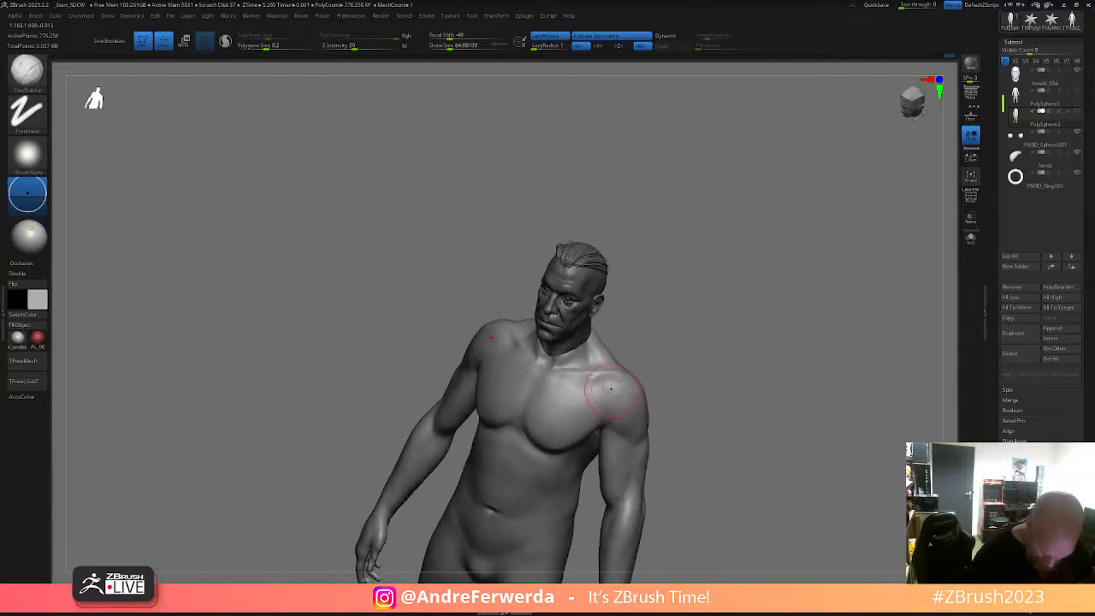
pyautogui.keyDown('shift'); pyautogui.moveTo(607, 404); pyautogui.dragTo(660, 348, button='right'); pyautogui.keyUp('shift')
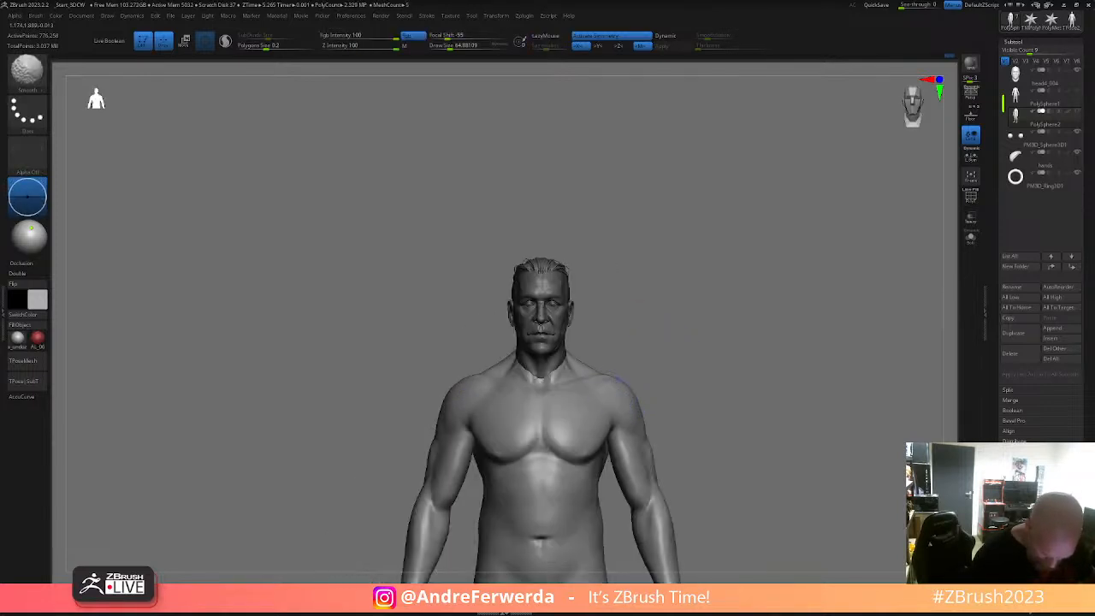
# - Refine the upper abdomen directly below the chest with ClayBuildup
pyautogui.moveTo(708, 408)
pyautogui.keyDown('alt'); pyautogui.mouseDown(button='right')
pyautogui.moveTo(709, 339)
pyautogui.moveTo(682, 391)
pyautogui.mouseUp(button='right'); pyautogui.keyUp('alt')
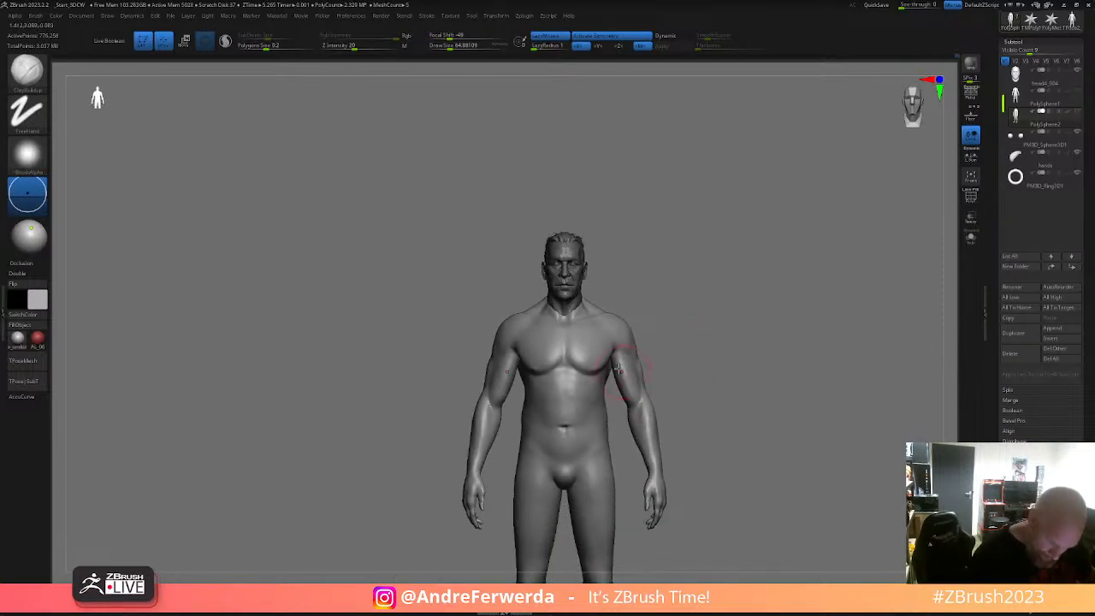
pyautogui.moveTo(589, 396); pyautogui.dragTo(580, 403)
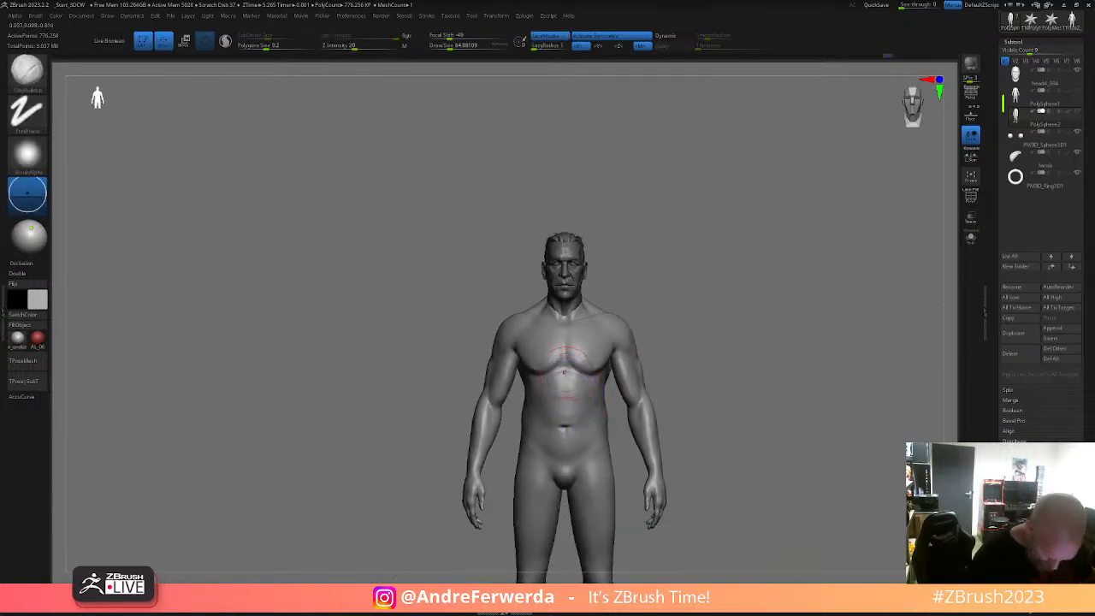
pyautogui.moveTo(675, 320); pyautogui.dragTo(574, 379)
# - View the shoulders from above and reduce the ClayBuildup brush size to work on the collarbones
pyautogui.keyDown('alt'); pyautogui.moveTo(687, 342); pyautogui.dragTo(710, 469); pyautogui.keyUp('alt')
pyautogui.moveTo(742, 303)
pyautogui.mouseDown()
pyautogui.moveTo(766, 315)
pyautogui.moveTo(747, 298)
pyautogui.moveTo(744, 311)
pyautogui.mouseUp()
pyautogui.press('[')
pyautogui.press('[')
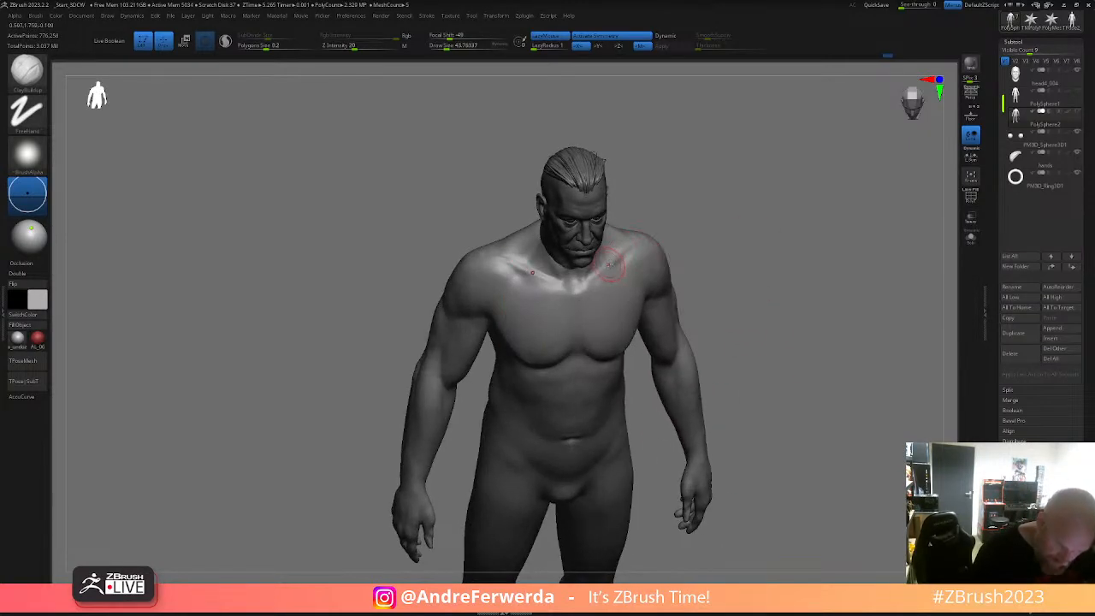
# - Undo the last two strokes near the collarbones and rework the collarbone ridges with ClayBuildup
pyautogui.moveTo(710, 242); pyautogui.dragTo(697, 279)
pyautogui.moveTo(614, 297)
pyautogui.mouseDown()
pyautogui.moveTo(603, 289)
pyautogui.moveTo(603, 299)
pyautogui.mouseUp()
pyautogui.hotkey('ctrl', 'z')
pyautogui.hotkey('ctrl', 'z')
pyautogui.press('c')
pyautogui.press('b')
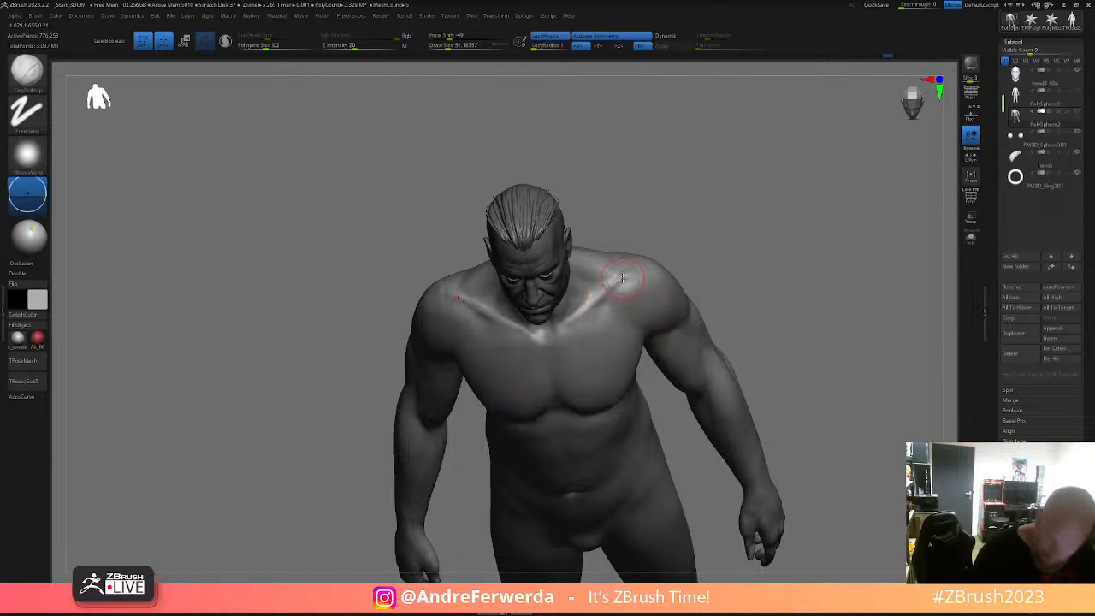
# - Refine the outer ends of the collarbones from above and smooth them with a brush size of about 44
pyautogui.moveTo(695, 259); pyautogui.dragTo(641, 289)
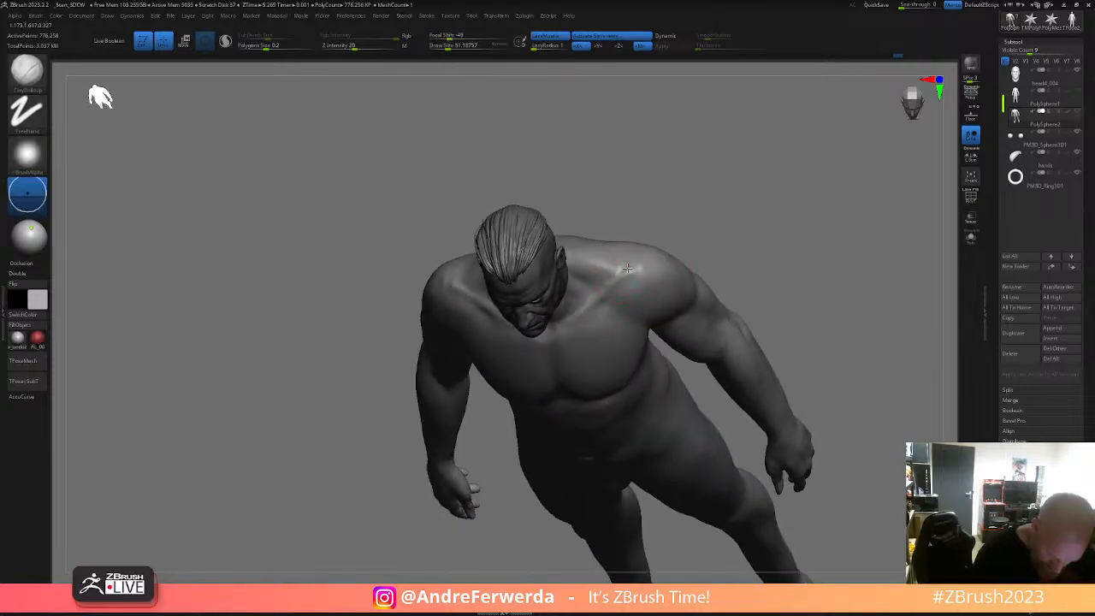
pyautogui.moveTo(625, 269)
pyautogui.mouseDown()
pyautogui.moveTo(697, 266)
pyautogui.moveTo(717, 247)
pyautogui.moveTo(653, 276)
pyautogui.moveTo(720, 313)
pyautogui.mouseUp()
pyautogui.moveTo(696, 257); pyautogui.dragTo(724, 356, button='right')
pyautogui.press('space')
pyautogui.moveTo(643, 282); pyautogui.dragTo(651, 281)
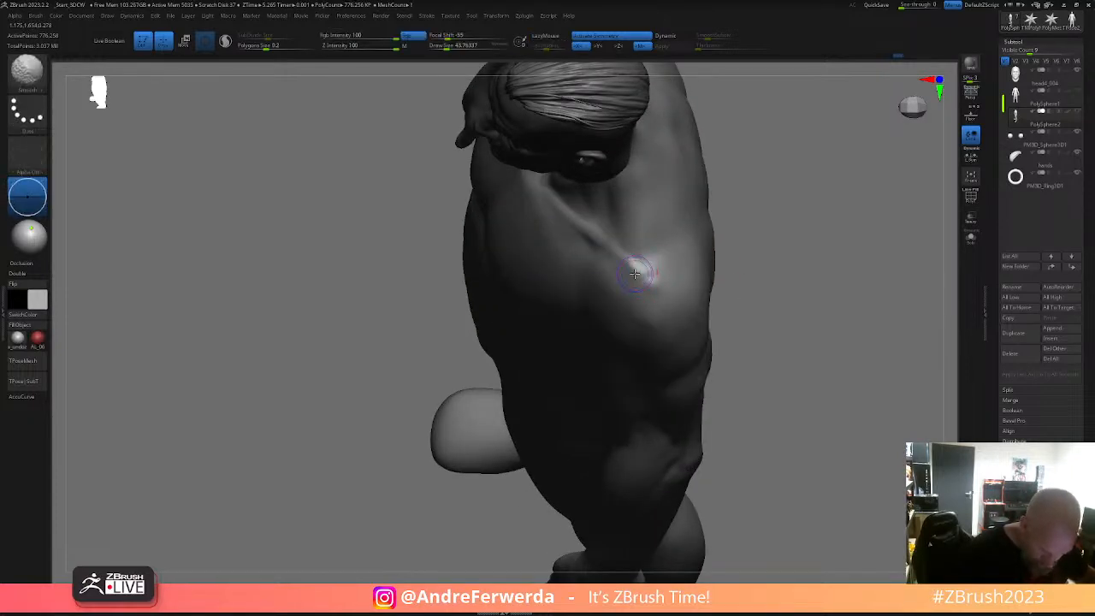
pyautogui.keyDown('shift'); pyautogui.moveTo(736, 261); pyautogui.dragTo(654, 282, button='right'); pyautogui.keyUp('shift')
pyautogui.keyDown('shift'); pyautogui.moveTo(650, 275); pyautogui.dragTo(662, 269); pyautogui.keyUp('shift')
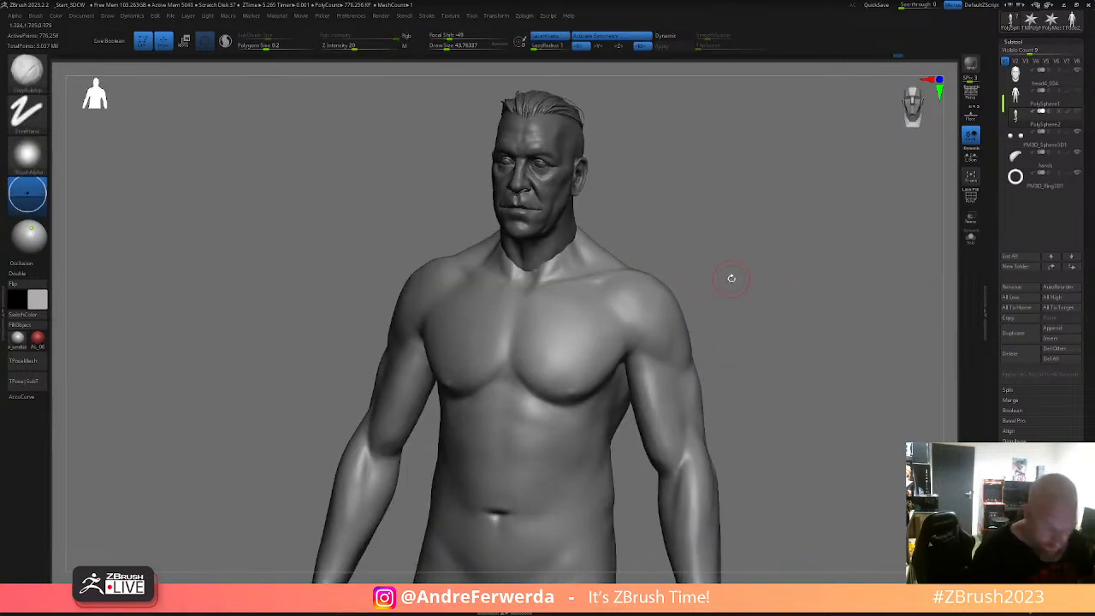
# - Enlarge the ClayBuildup brush to about 68 and refine the lower edge of the chest from several angles
pyautogui.press('space')
pyautogui.moveTo(730, 279); pyautogui.dragTo(739, 277)
pyautogui.keyDown('alt'); pyautogui.moveTo(739, 277); pyautogui.dragTo(743, 259, button='right'); pyautogui.keyUp('alt')
pyautogui.press('space')
pyautogui.moveTo(546, 330); pyautogui.dragTo(540, 329)
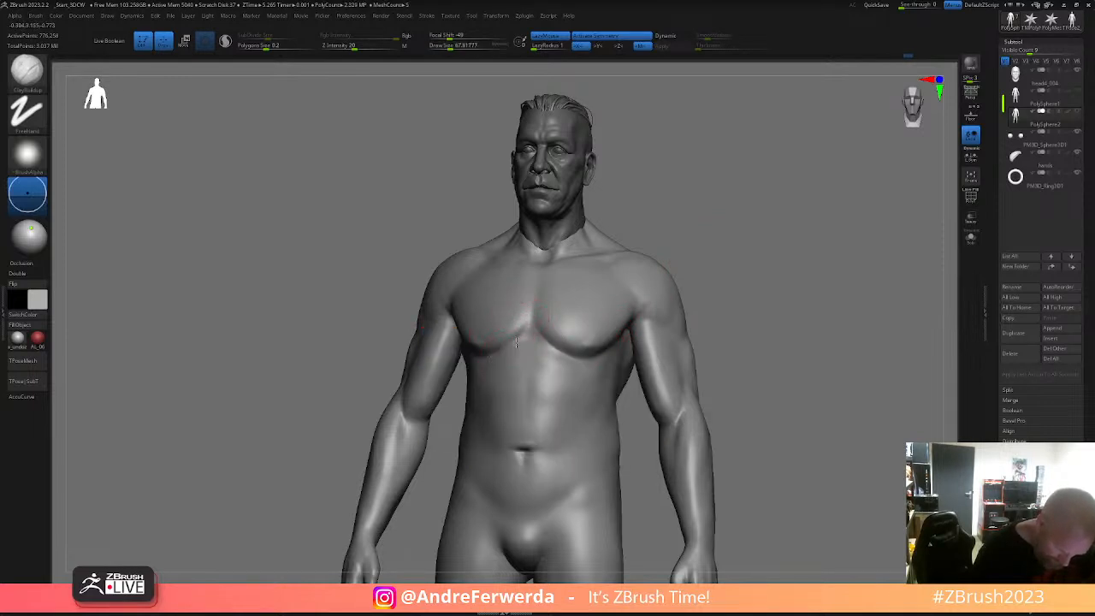
pyautogui.moveTo(659, 291); pyautogui.dragTo(730, 289, button='right')
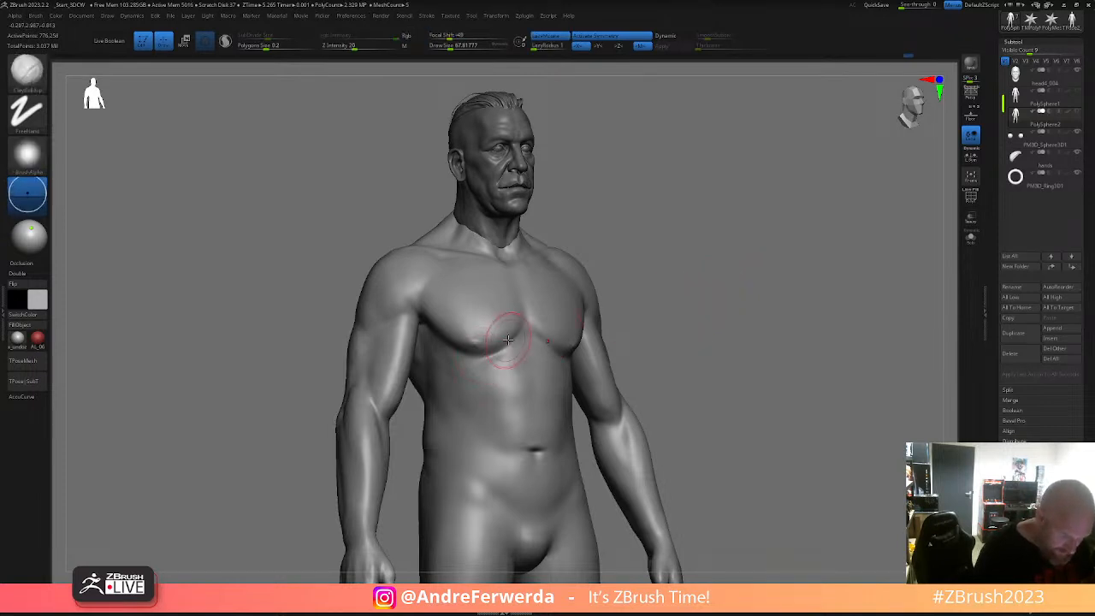
pyautogui.moveTo(505, 343); pyautogui.dragTo(627, 301, button='right')
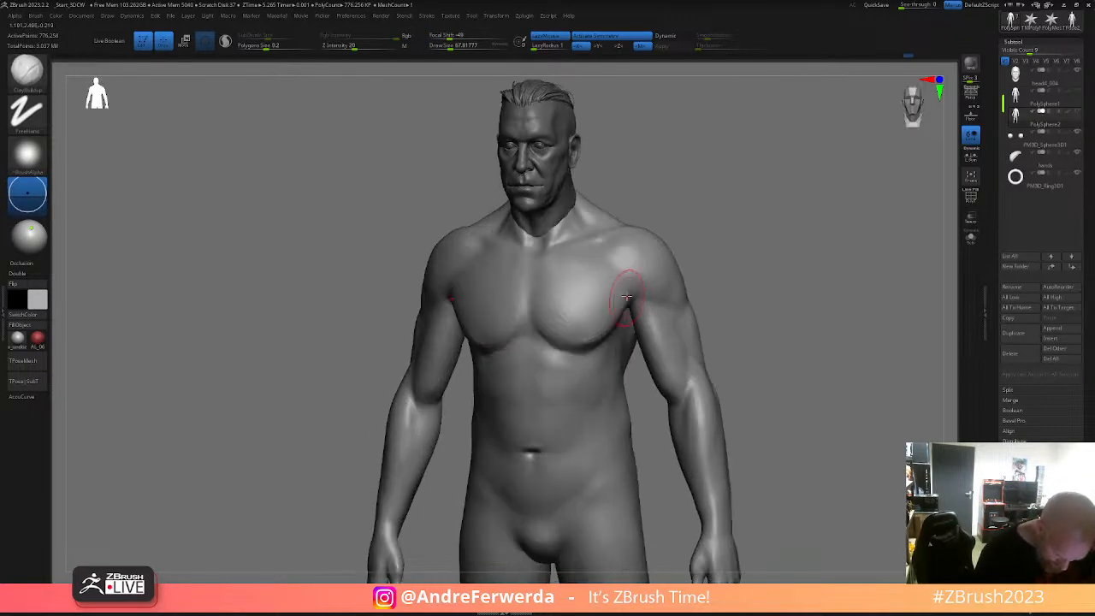
pyautogui.moveTo(752, 320); pyautogui.dragTo(747, 291, button='right')
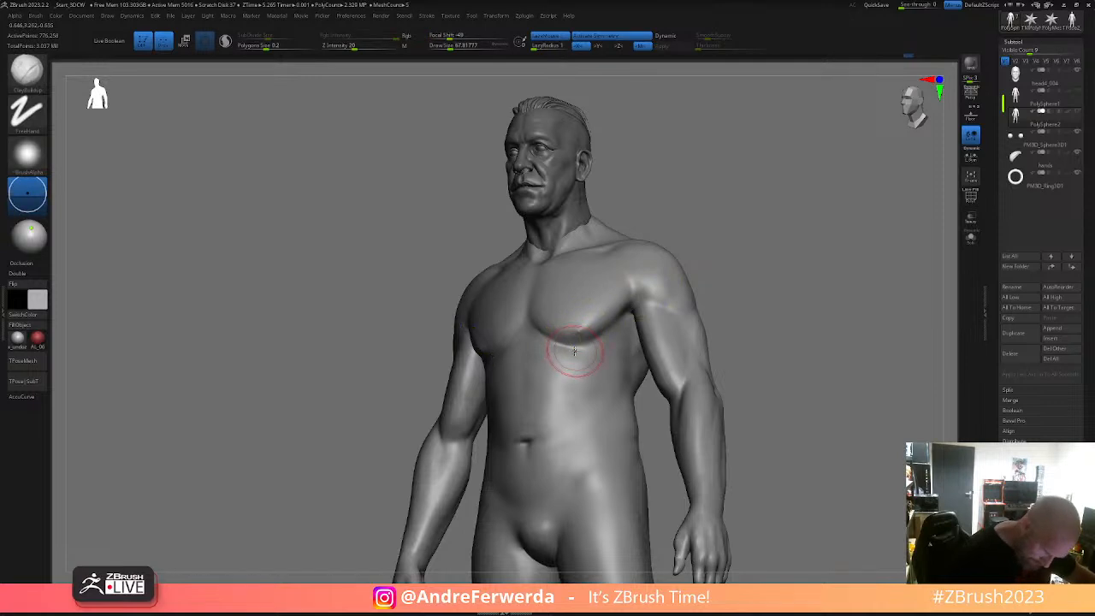
pyautogui.moveTo(575, 351)
pyautogui.mouseDown(button='right')
pyautogui.moveTo(727, 254)
pyautogui.moveTo(521, 367)
pyautogui.mouseUp(button='right')
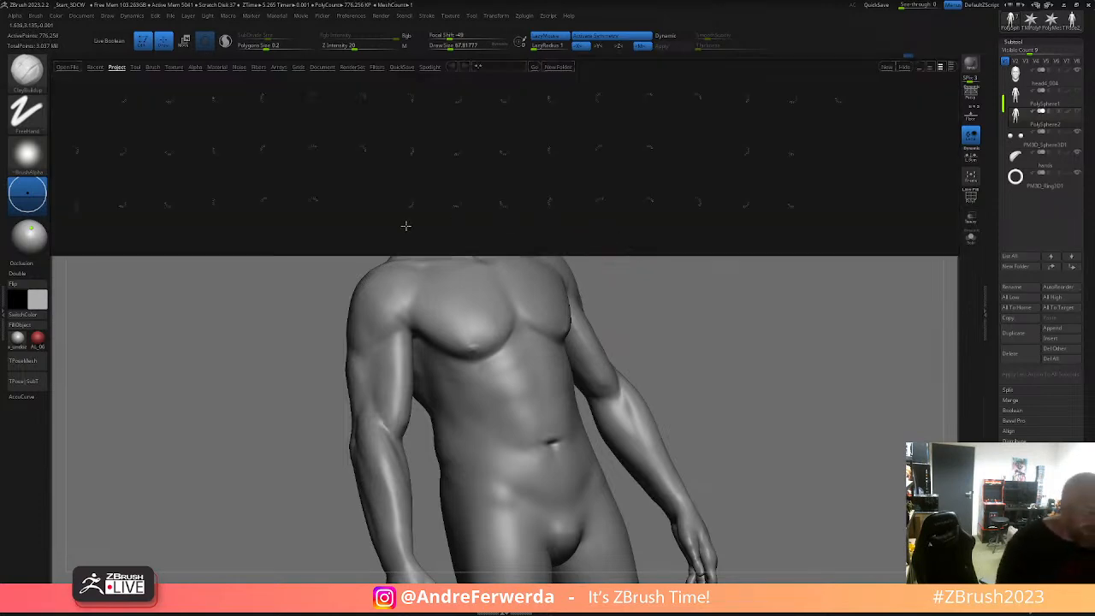
# - Load the GIO soft brush from the custom brush folders in LightBox
pyautogui.click(152, 67)
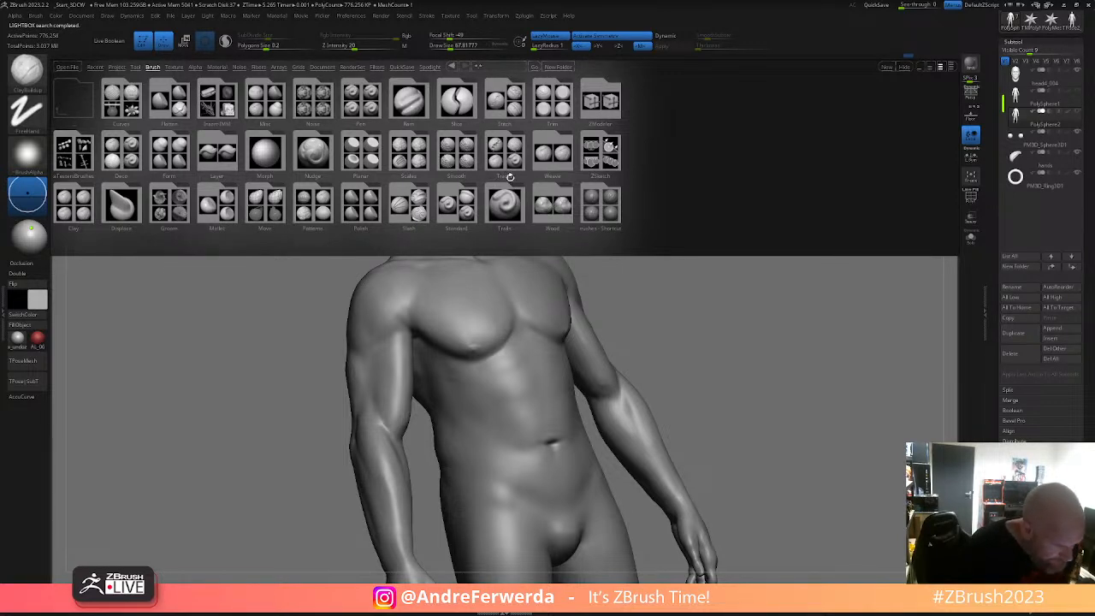
pyautogui.doubleClick(599, 211)
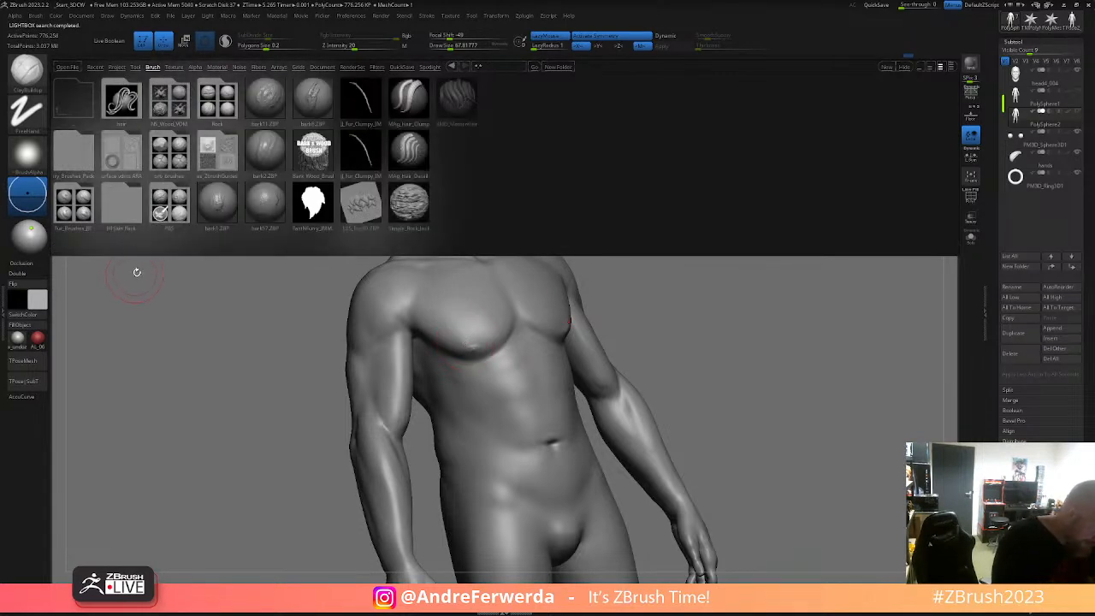
pyautogui.doubleClick(166, 218)
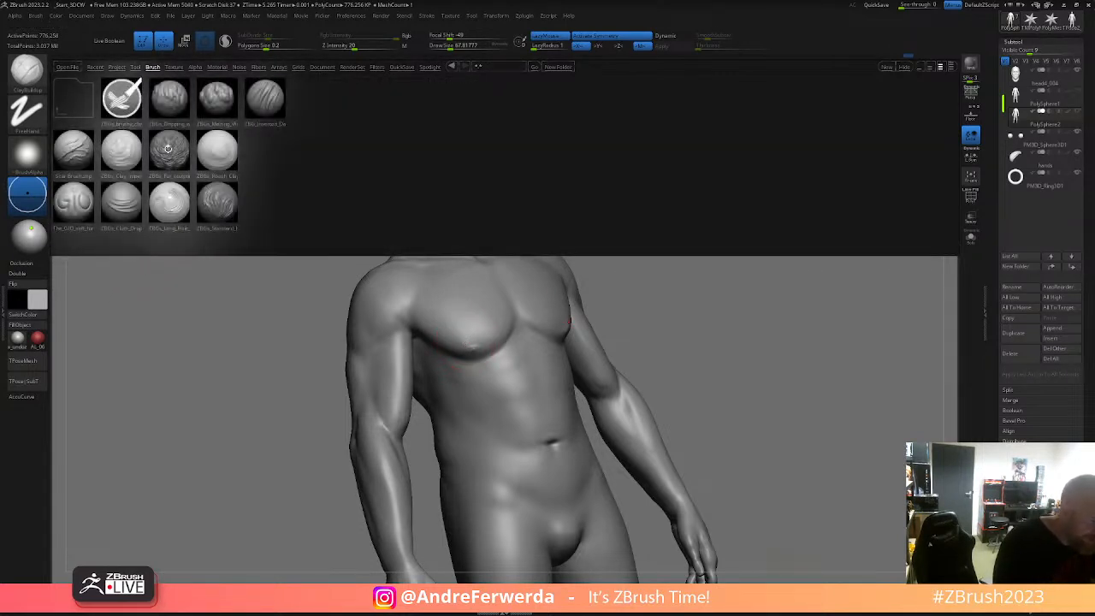
pyautogui.doubleClick(74, 205)
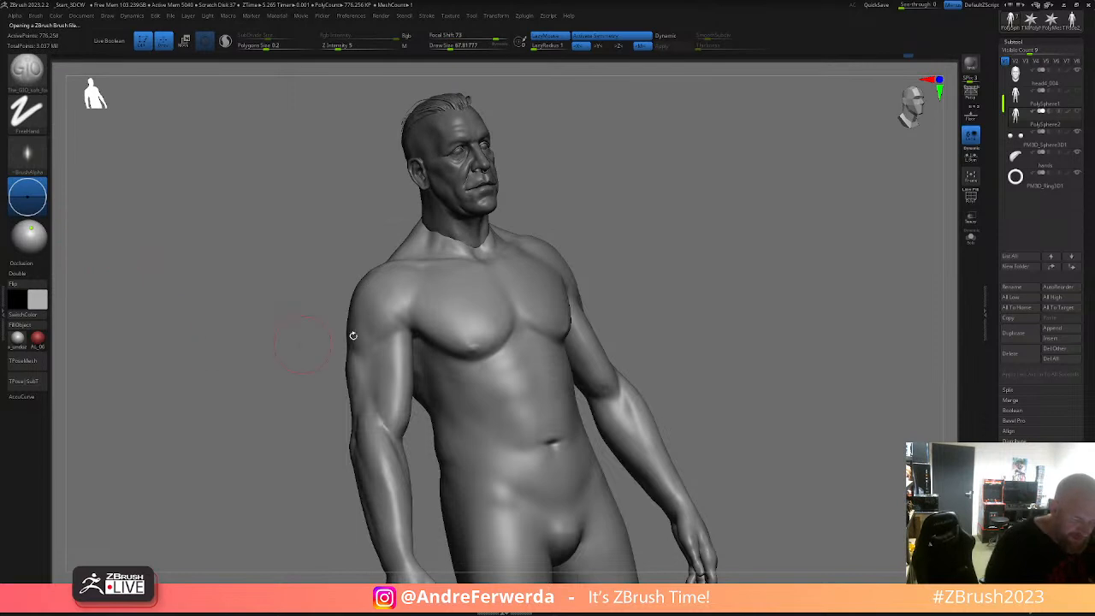
# - Set the GIO brush size to about 51 and define the crease under the chest muscles
pyautogui.hotkey('ctrl', 'z')
pyautogui.moveTo(751, 296)
pyautogui.mouseDown()
pyautogui.moveTo(722, 296)
pyautogui.moveTo(646, 261)
pyautogui.mouseUp()
pyautogui.press('space')
pyautogui.moveTo(580, 371); pyautogui.dragTo(573, 372)
pyautogui.moveTo(552, 333); pyautogui.dragTo(572, 347, button='right')
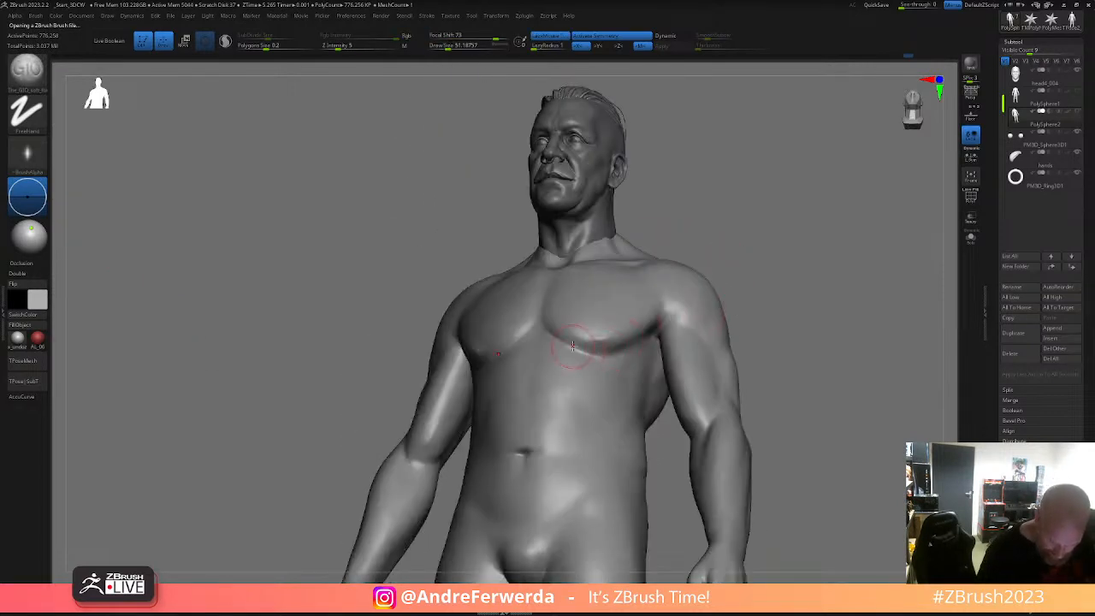
pyautogui.moveTo(749, 319); pyautogui.dragTo(719, 322, button='right')
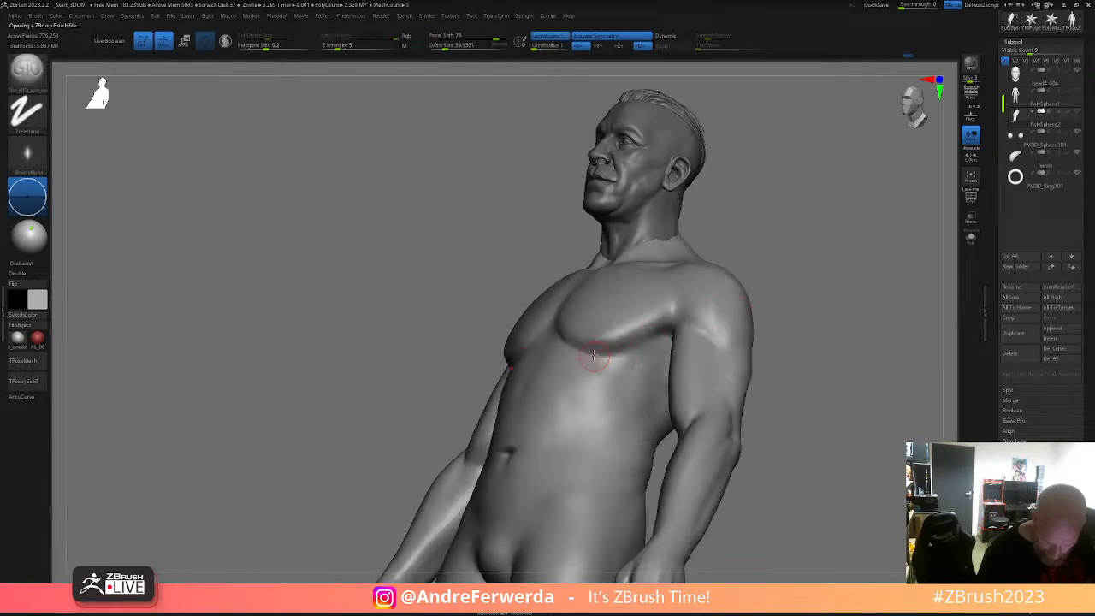
# - Enlarge the GIO brush to about 77, soften the fold beneath the chest and smooth the abdomen beside the navel
pyautogui.press('space')
pyautogui.moveTo(609, 352); pyautogui.dragTo(630, 343)
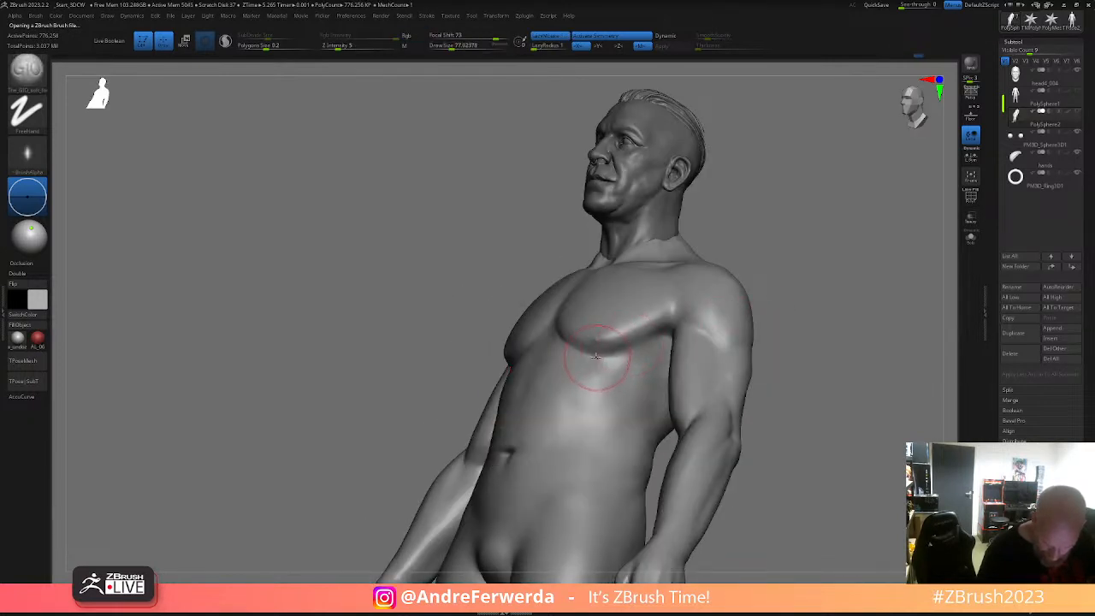
pyautogui.moveTo(607, 355)
pyautogui.mouseDown(button='right')
pyautogui.moveTo(807, 344)
pyautogui.moveTo(807, 357)
pyautogui.moveTo(779, 359)
pyautogui.moveTo(781, 335)
pyautogui.mouseUp(button='right')
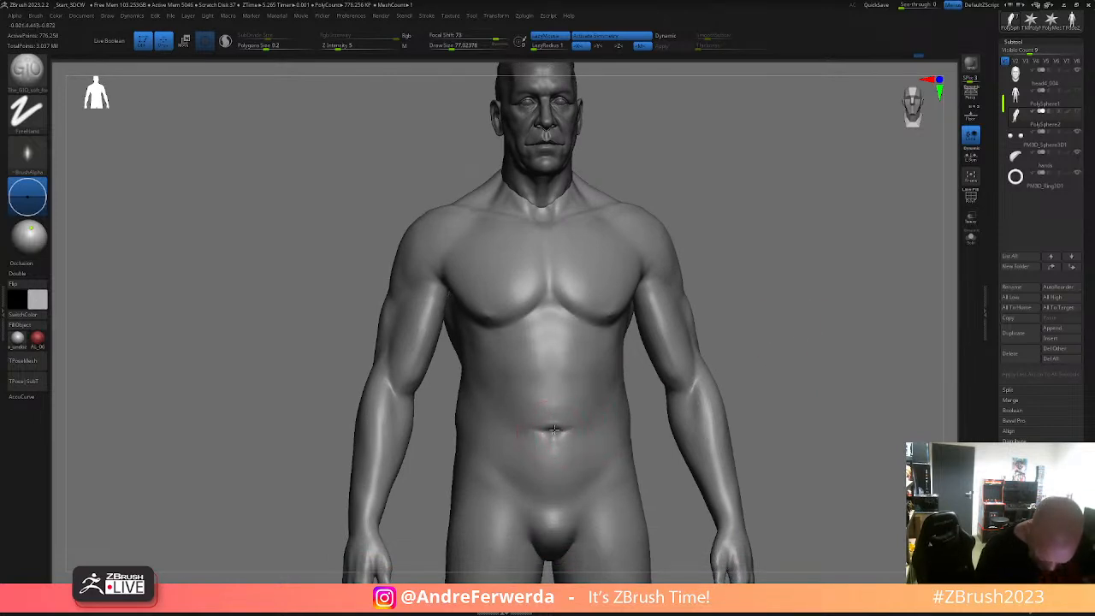
pyautogui.keyDown('shift'); pyautogui.moveTo(582, 428); pyautogui.dragTo(606, 416); pyautogui.keyUp('shift')
# - Refine the inner elbow creases at a brush size of about 49 and smooth the sternum with the brush enlarged to about 65
pyautogui.moveTo(774, 371)
pyautogui.keyDown('alt'); pyautogui.mouseDown(button='right')
pyautogui.moveTo(739, 351)
pyautogui.moveTo(653, 369)
pyautogui.mouseUp(button='right'); pyautogui.keyUp('alt')
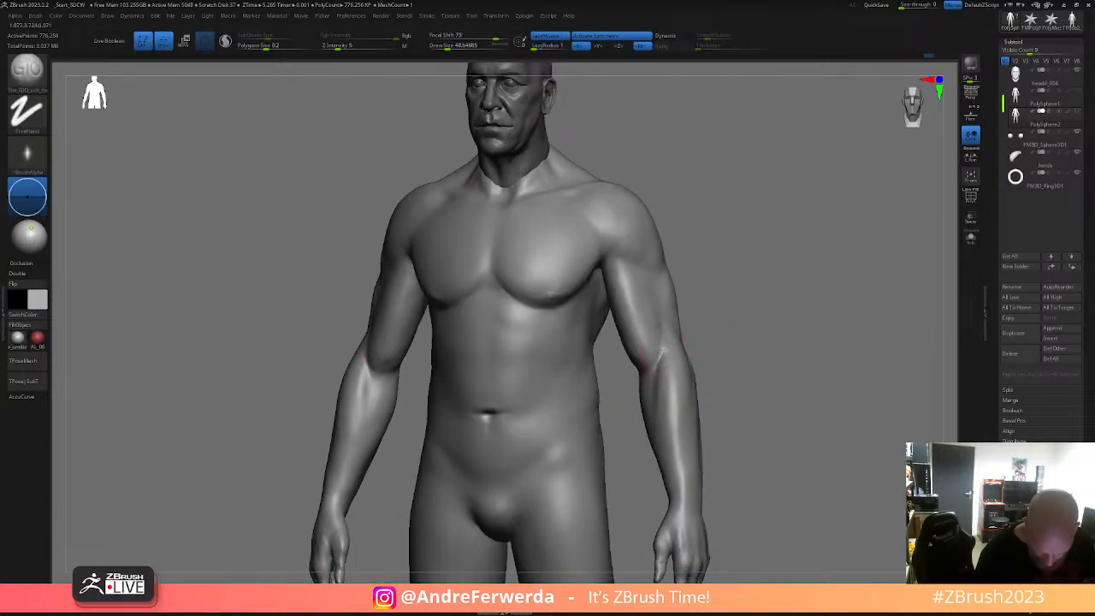
pyautogui.keyDown('shift'); pyautogui.moveTo(695, 296); pyautogui.dragTo(562, 257, button='right'); pyautogui.keyUp('shift')
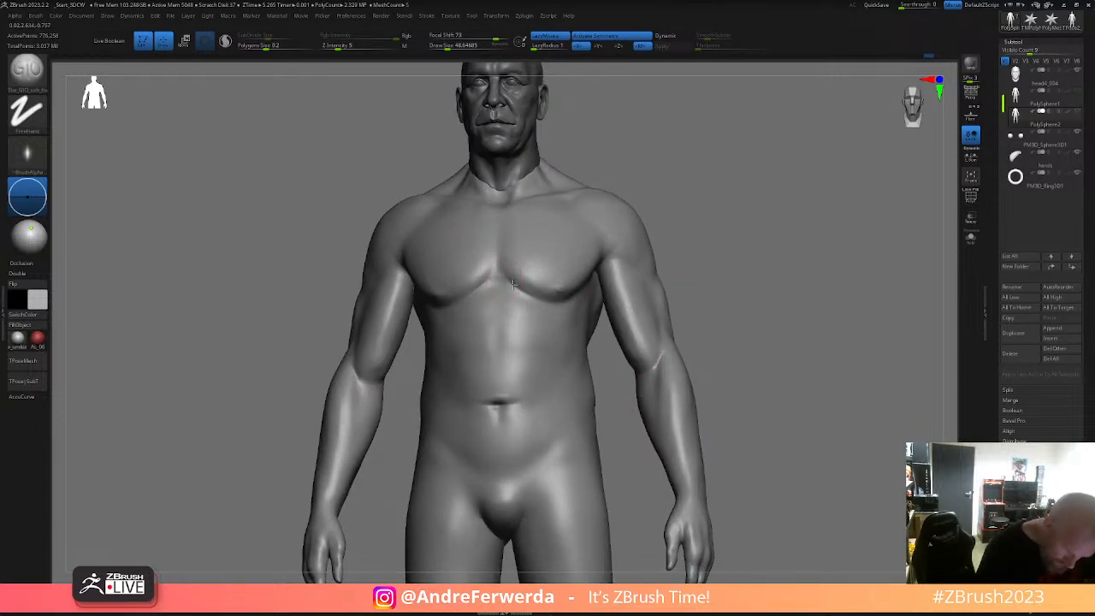
pyautogui.press('space')
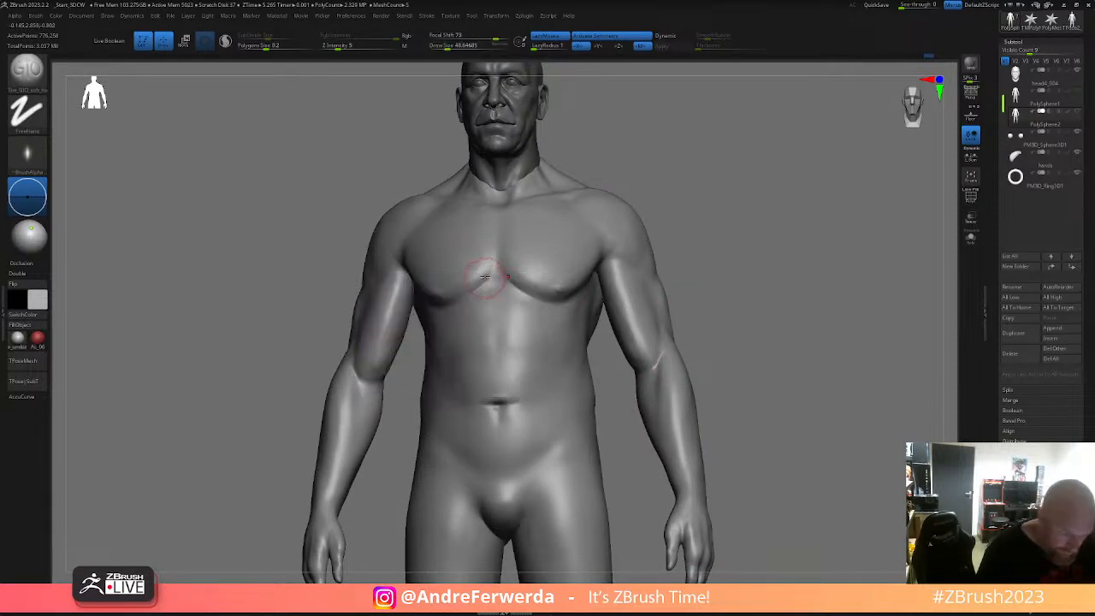
pyautogui.moveTo(673, 224)
pyautogui.mouseDown()
pyautogui.moveTo(714, 262)
pyautogui.moveTo(687, 307)
pyautogui.mouseUp()
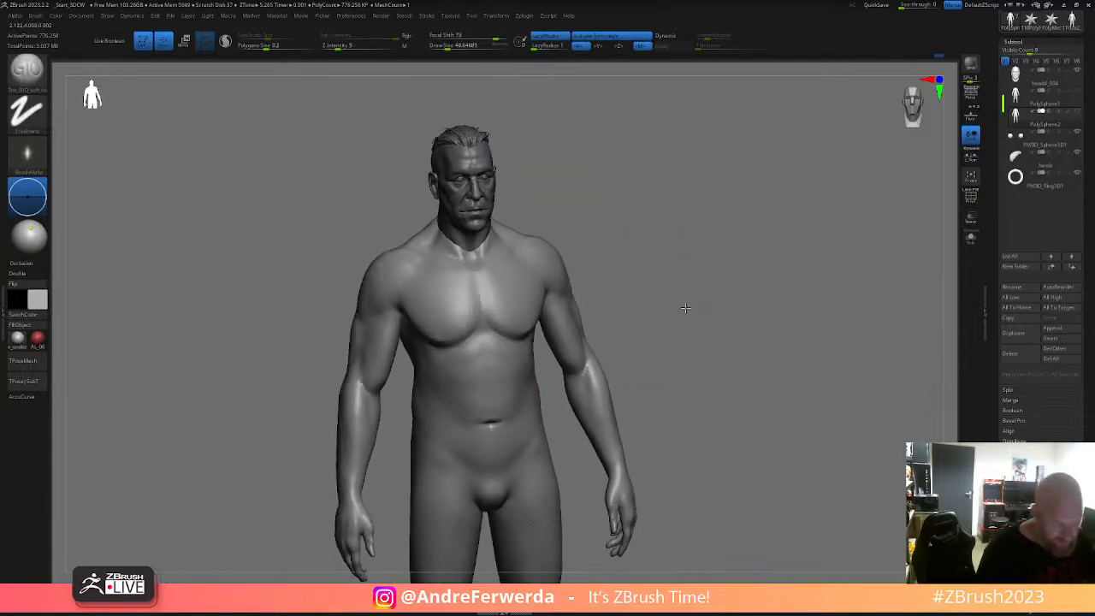
pyautogui.moveTo(687, 307); pyautogui.dragTo(481, 308, button='right')
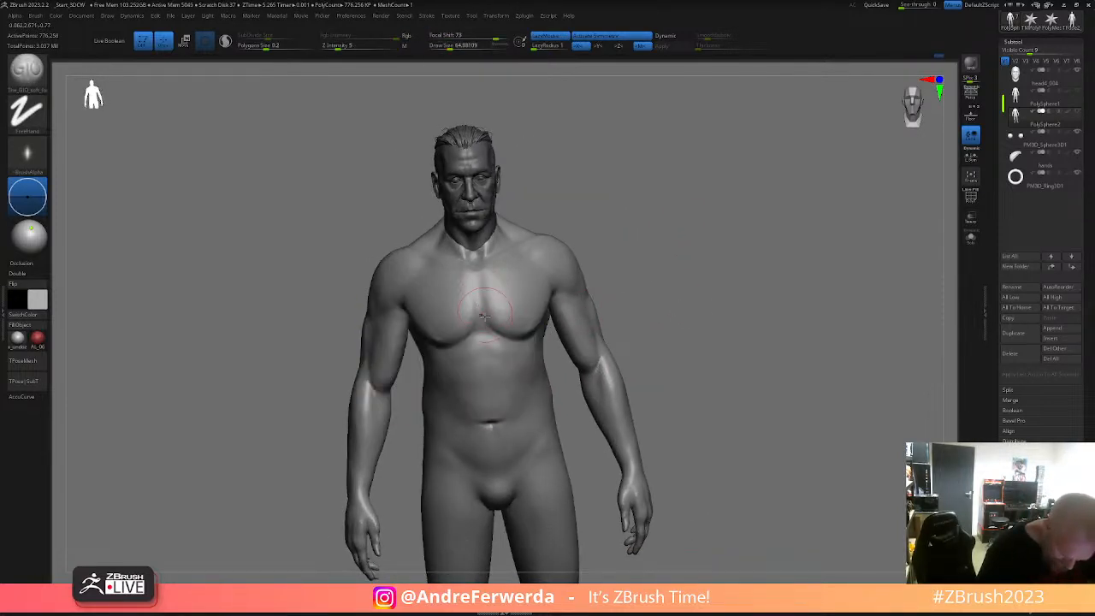
pyautogui.keyDown('shift'); pyautogui.moveTo(486, 297); pyautogui.dragTo(485, 307); pyautogui.keyUp('shift')
# - Switch to the Move brush and reshape the buttocks from behind with a brush size of about 77, reduced to about 50
pyautogui.moveTo(602, 210)
pyautogui.mouseDown()
pyautogui.moveTo(621, 215)
pyautogui.moveTo(619, 235)
pyautogui.mouseUp()
pyautogui.keyDown('alt'); pyautogui.moveTo(620, 234); pyautogui.dragTo(628, 228); pyautogui.keyUp('alt')
pyautogui.moveTo(628, 227)
pyautogui.mouseDown(button='right')
pyautogui.moveTo(646, 403)
pyautogui.moveTo(678, 404)
pyautogui.moveTo(673, 462)
pyautogui.moveTo(702, 489)
pyautogui.moveTo(685, 488)
pyautogui.mouseUp(button='right')
pyautogui.moveTo(687, 489)
pyautogui.mouseDown()
pyautogui.moveTo(636, 482)
pyautogui.moveTo(696, 467)
pyautogui.moveTo(682, 482)
pyautogui.mouseUp()
pyautogui.click(129, 593)
pyautogui.keyDown('alt'); pyautogui.moveTo(622, 303); pyautogui.dragTo(613, 390); pyautogui.keyUp('alt')
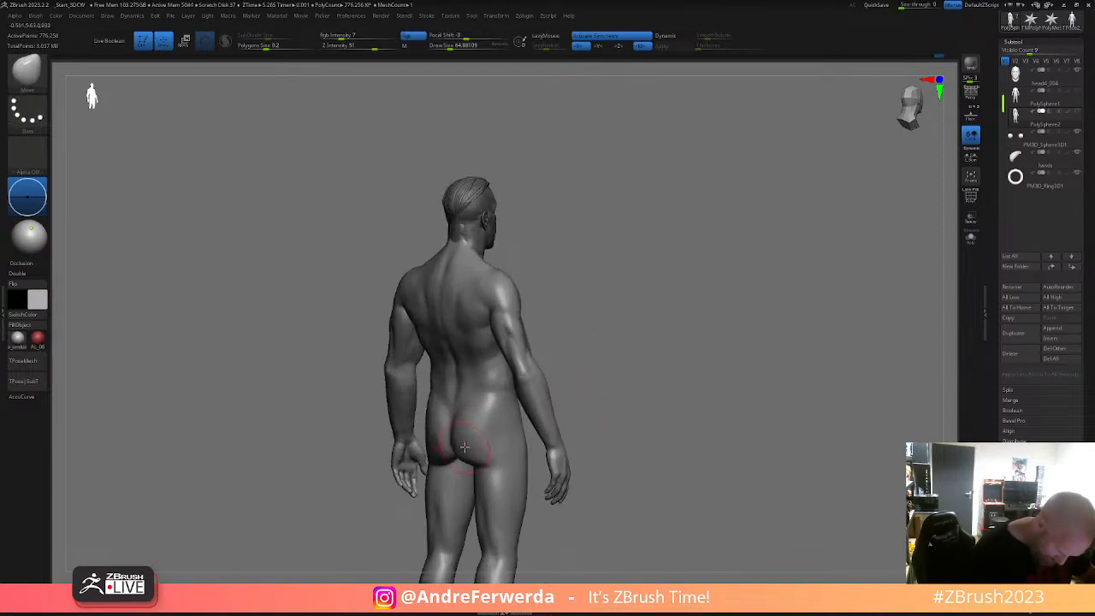
pyautogui.moveTo(558, 404); pyautogui.dragTo(508, 416, button='right')
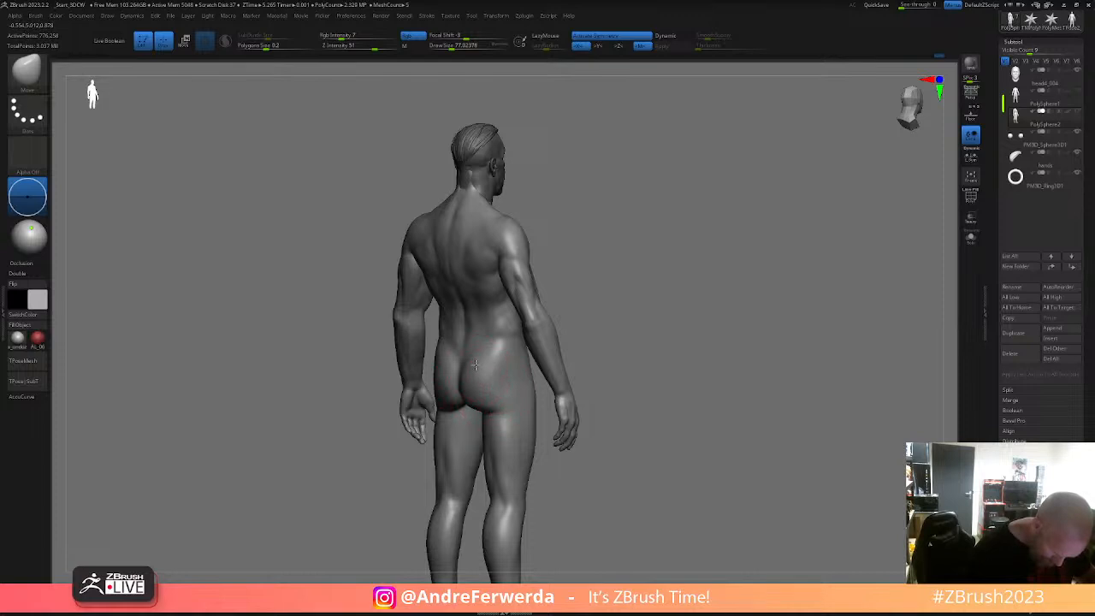
pyautogui.moveTo(473, 365); pyautogui.dragTo(558, 367, button='right')
pyautogui.press('space')
pyautogui.moveTo(507, 397); pyautogui.dragTo(500, 397)
pyautogui.keyDown('shift'); pyautogui.moveTo(558, 361); pyautogui.dragTo(419, 346, button='right'); pyautogui.keyUp('shift')
pyautogui.keyDown('alt'); pyautogui.moveTo(734, 364); pyautogui.dragTo(658, 348, button='right'); pyautogui.keyUp('alt')
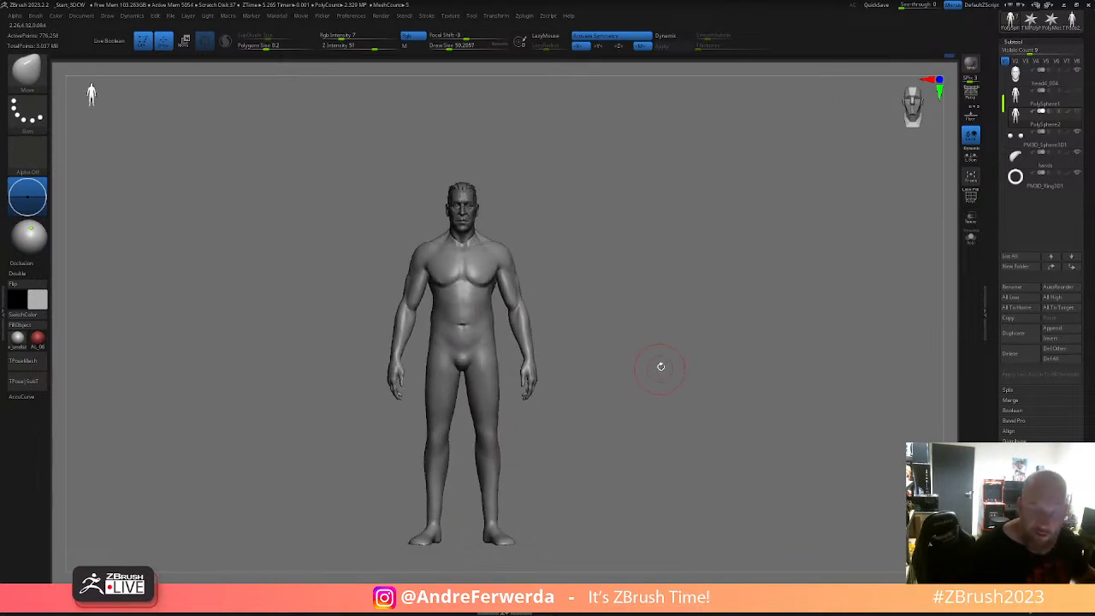
# - Mask the forearms and hands to protect them while the torso is adjusted
pyautogui.press('space')
pyautogui.moveTo(495, 369); pyautogui.dragTo(489, 368)
pyautogui.keyDown('ctrl'); pyautogui.moveTo(560, 291); pyautogui.dragTo(614, 273, button='right'); pyautogui.keyUp('ctrl')
pyautogui.keyDown('ctrl'); pyautogui.moveTo(614, 265); pyautogui.dragTo(507, 448); pyautogui.keyUp('ctrl')
pyautogui.keyDown('ctrl'); pyautogui.moveTo(616, 320); pyautogui.dragTo(547, 336, button='right'); pyautogui.keyUp('ctrl')
# - Adjust the waist and hip outline with the Move brush at a size of about 101 and clear the mask
pyautogui.press('space')
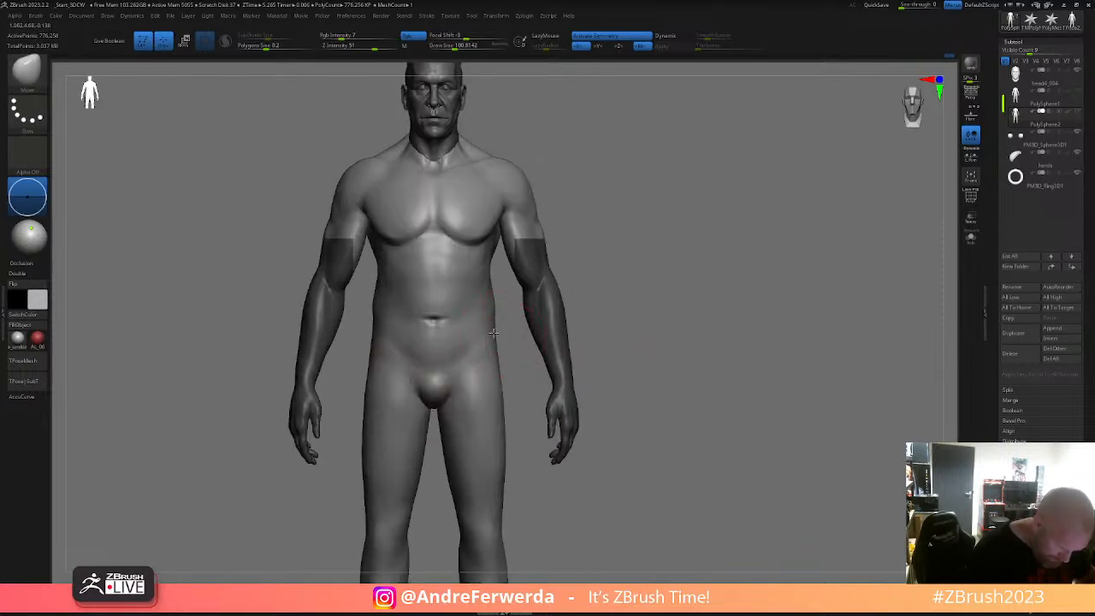
pyautogui.keyDown('ctrl'); pyautogui.moveTo(620, 401); pyautogui.dragTo(574, 325, button='right'); pyautogui.keyUp('ctrl')
pyautogui.keyDown('ctrl'); pyautogui.moveTo(599, 342); pyautogui.dragTo(682, 404); pyautogui.keyUp('ctrl')
pyautogui.keyDown('ctrl'); pyautogui.moveTo(685, 406); pyautogui.dragTo(666, 351, button='right'); pyautogui.keyUp('ctrl')
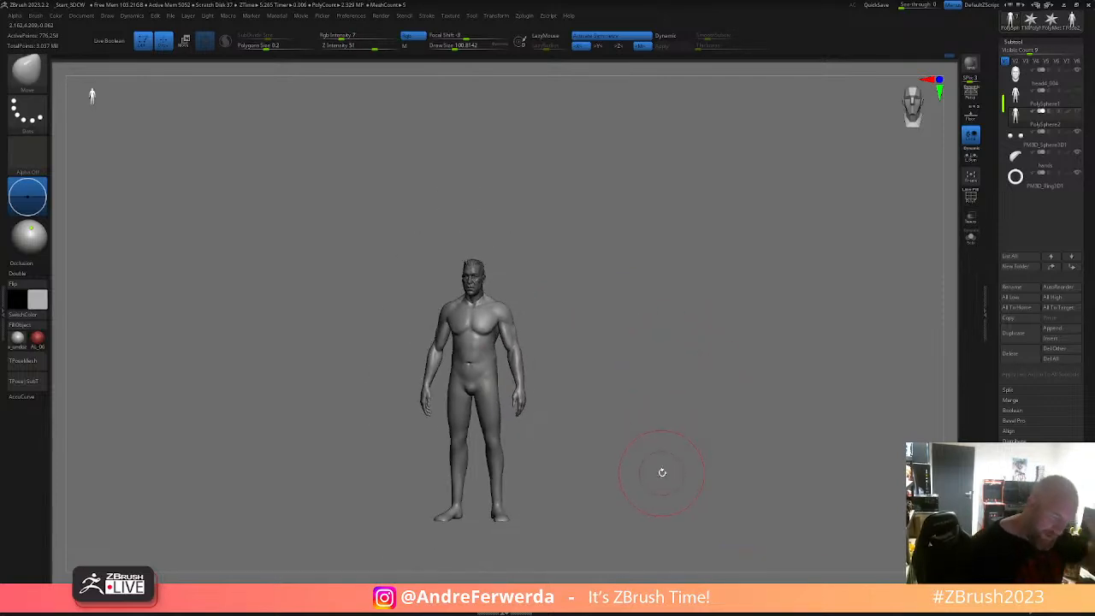
# - Switch to the PolySphere1 subtool to compare its anatomy and return to the PolySphere2 subtool
pyautogui.click(1043, 100)
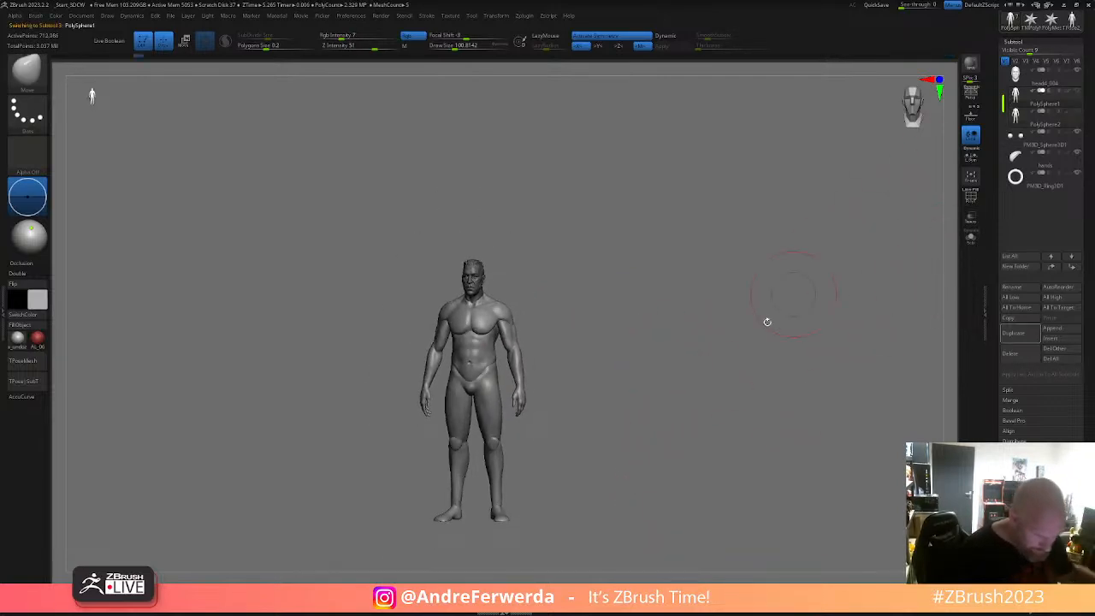
pyautogui.keyDown('ctrl'); pyautogui.moveTo(656, 376); pyautogui.dragTo(843, 247, button='right'); pyautogui.keyUp('ctrl')
pyautogui.hotkey('alt', 'Down')
# - Reduce the Move brush size to about 39 and adjust the groin area from the front
pyautogui.press('space')
pyautogui.moveTo(630, 364)
pyautogui.mouseDown(button='right')
pyautogui.moveTo(648, 367)
pyautogui.moveTo(624, 399)
pyautogui.mouseUp(button='right')
pyautogui.press('space')
pyautogui.moveTo(456, 385); pyautogui.dragTo(453, 399)
pyautogui.press('space')
pyautogui.press('space')
pyautogui.moveTo(624, 309)
pyautogui.mouseDown(button='right')
pyautogui.moveTo(526, 362)
pyautogui.moveTo(635, 319)
pyautogui.mouseUp(button='right')
pyautogui.press('space')
pyautogui.click(655, 312)
pyautogui.press('b')
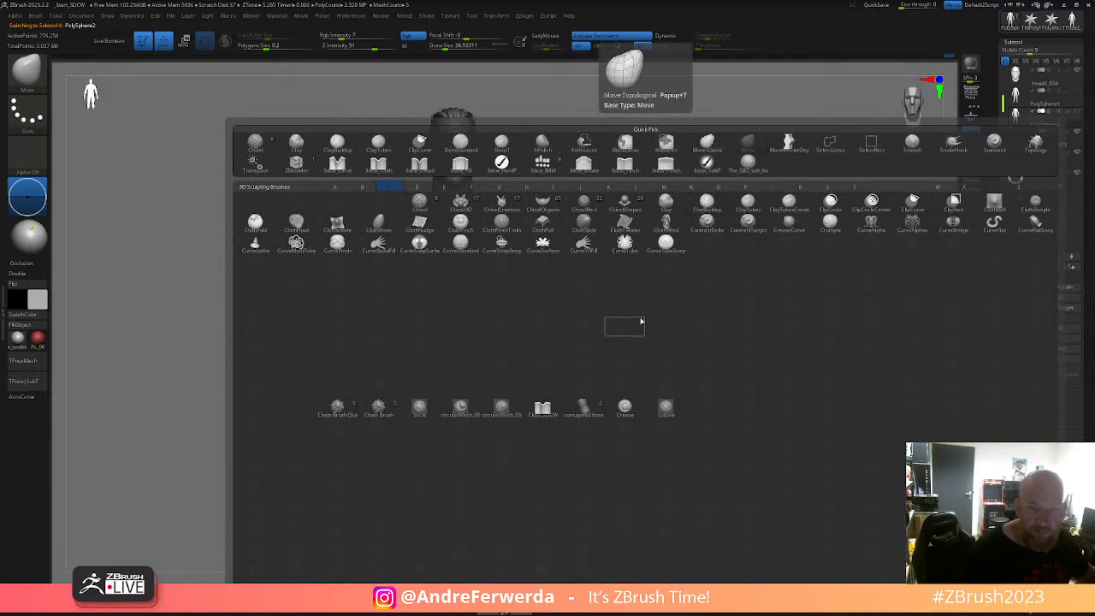
pyautogui.press('Escape')
# - Switch to ClayBuildup at a brush size of about 49 and refine the transition between the front shoulder and the chest
pyautogui.keyDown('ctrl'); pyautogui.moveTo(682, 389); pyautogui.dragTo(683, 413, button='right'); pyautogui.keyUp('ctrl')
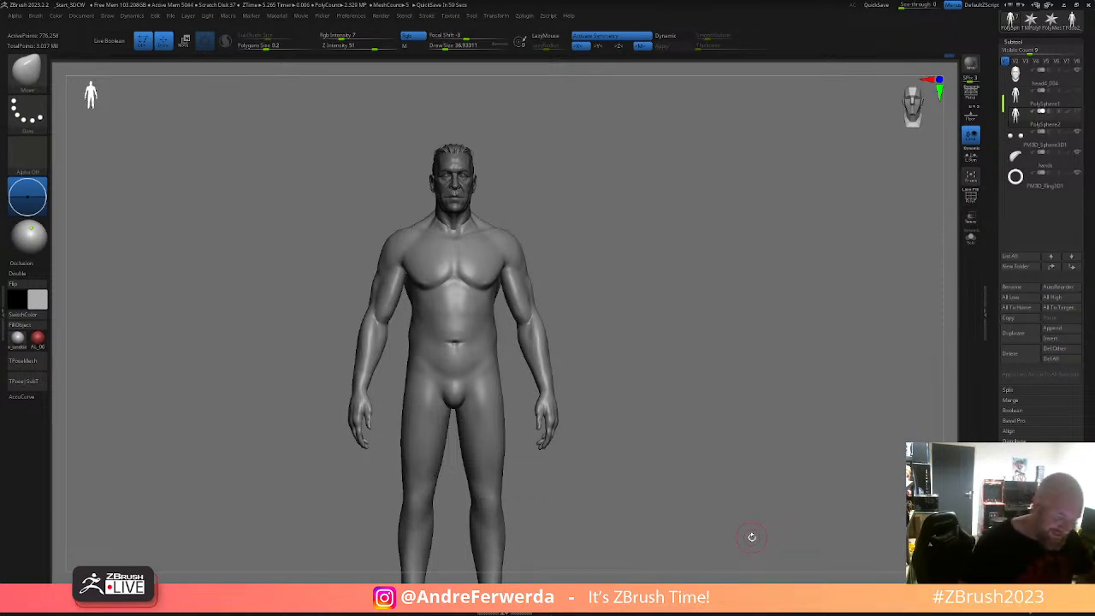
pyautogui.moveTo(644, 295); pyautogui.dragTo(636, 296, button='right')
pyautogui.press(']')
pyautogui.moveTo(581, 243); pyautogui.dragTo(604, 245)
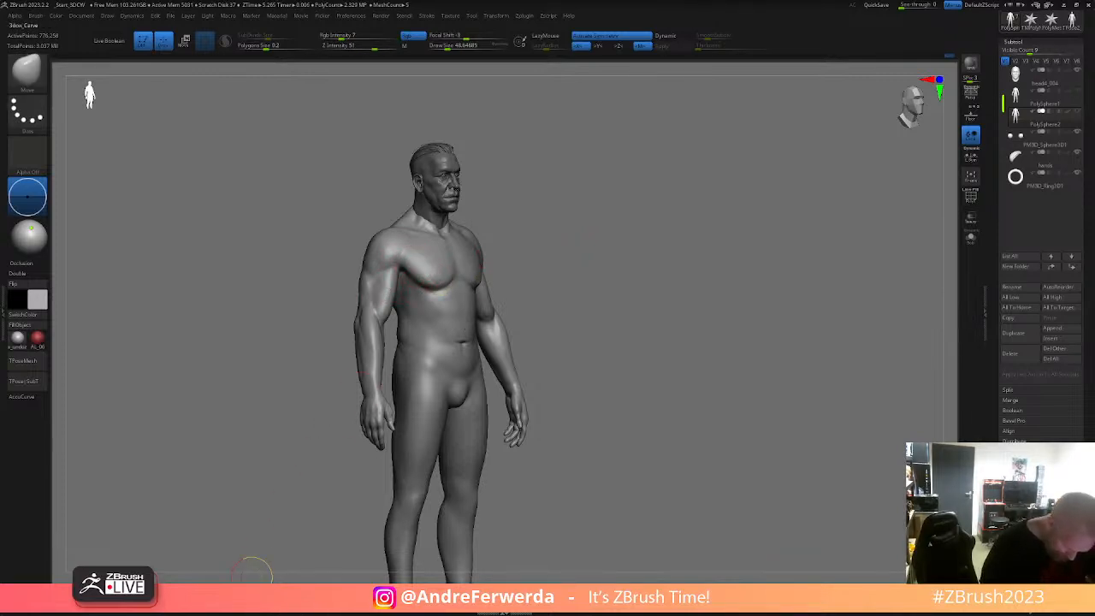
pyautogui.press('b')
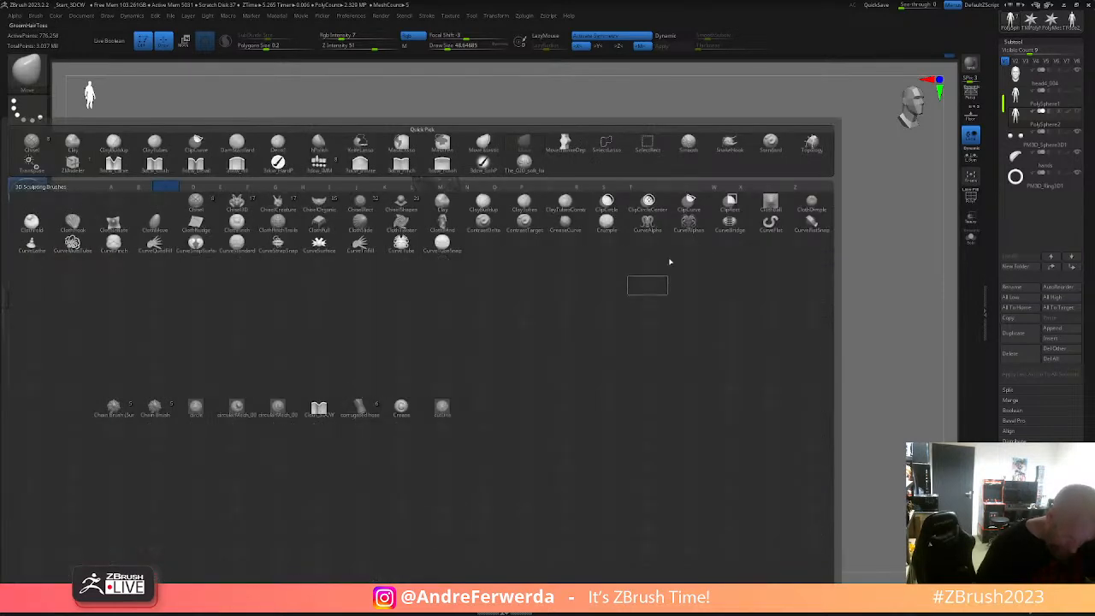
pyautogui.click(484, 206)
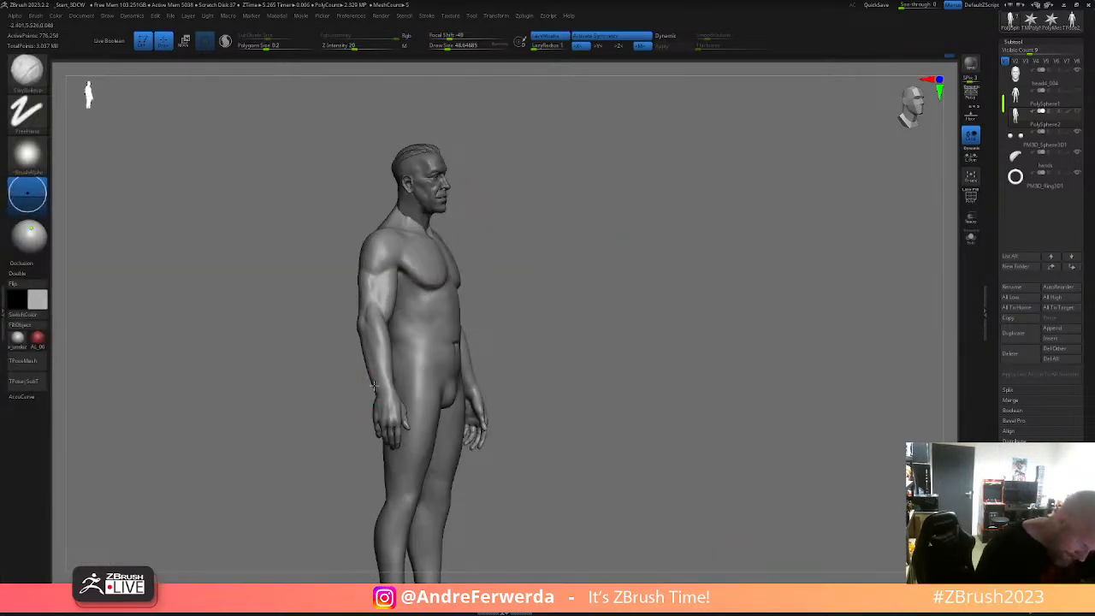
pyautogui.moveTo(585, 265); pyautogui.dragTo(685, 278)
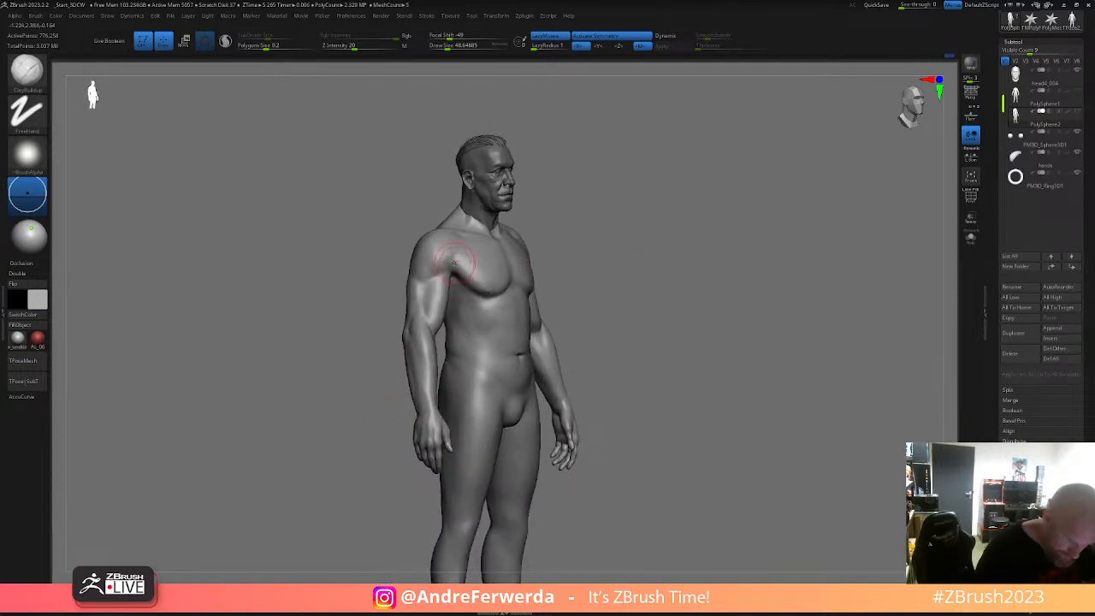
pyautogui.moveTo(459, 273); pyautogui.dragTo(457, 259)
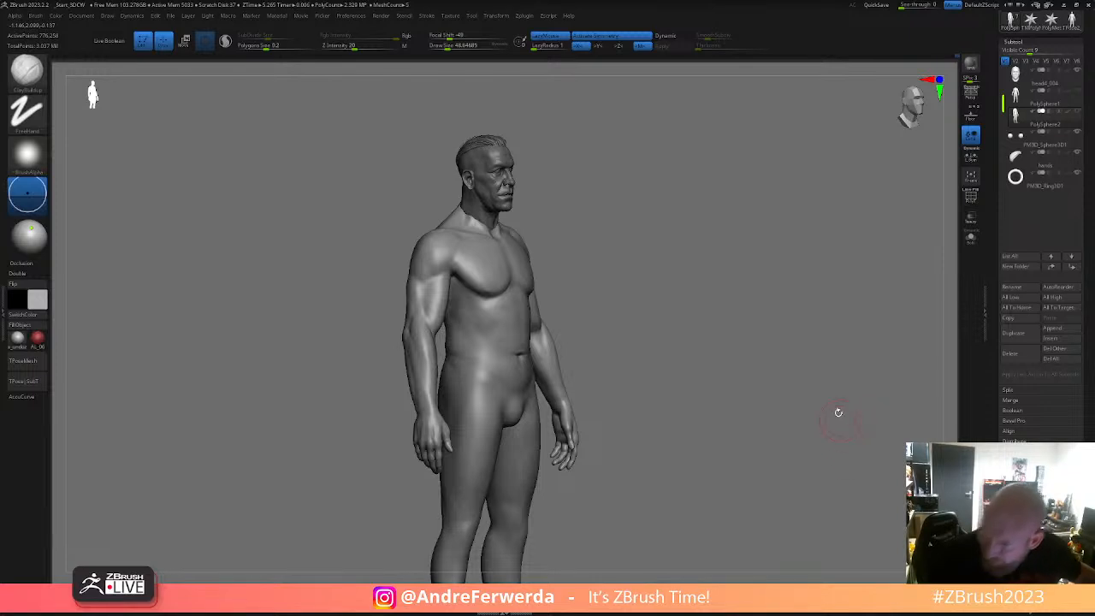
pyautogui.moveTo(720, 395); pyautogui.dragTo(699, 369)
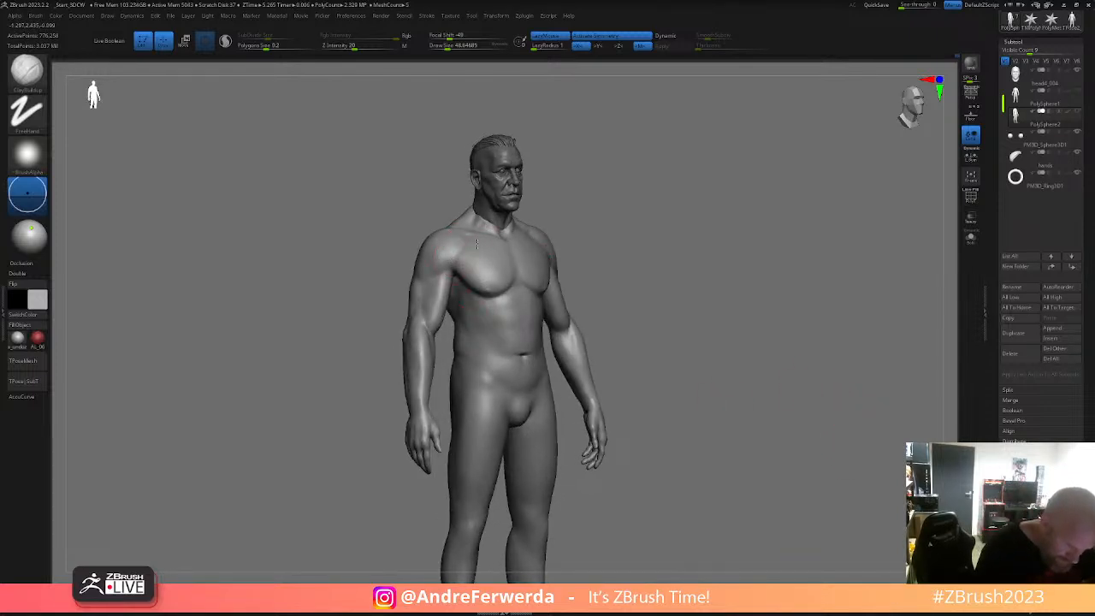
# - Refine and smooth the upper chest between the collarbone and the front shoulder with ClayBuildup and Smooth
pyautogui.moveTo(619, 196); pyautogui.dragTo(548, 239)
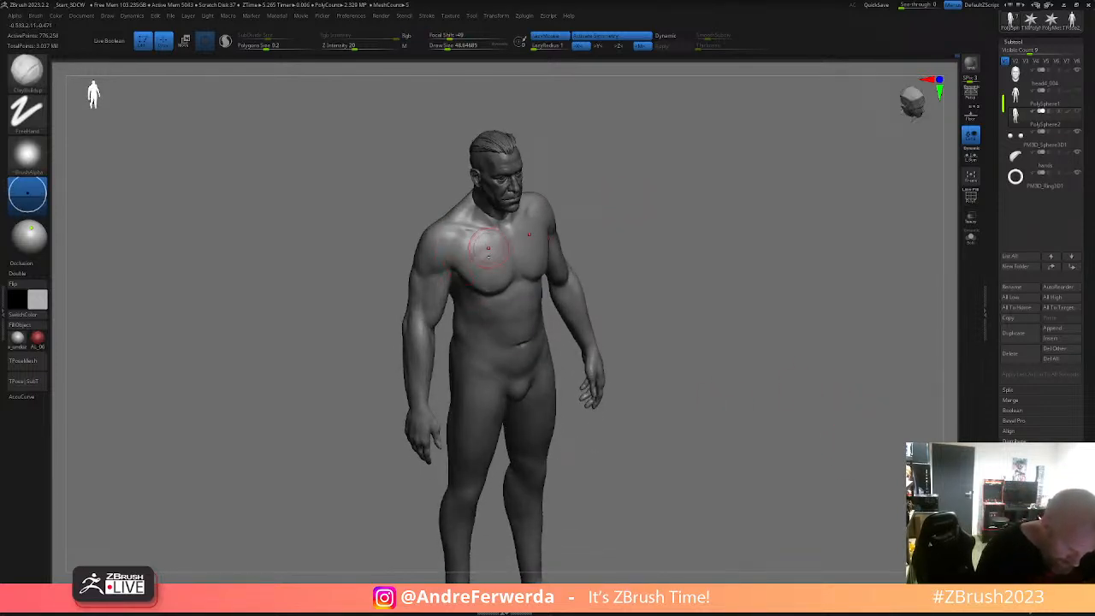
pyautogui.press('shift')
pyautogui.moveTo(635, 224)
pyautogui.mouseDown()
pyautogui.moveTo(595, 224)
pyautogui.moveTo(646, 225)
pyautogui.moveTo(635, 221)
pyautogui.moveTo(636, 278)
pyautogui.mouseUp()
pyautogui.press('shift')
pyautogui.press('shift')
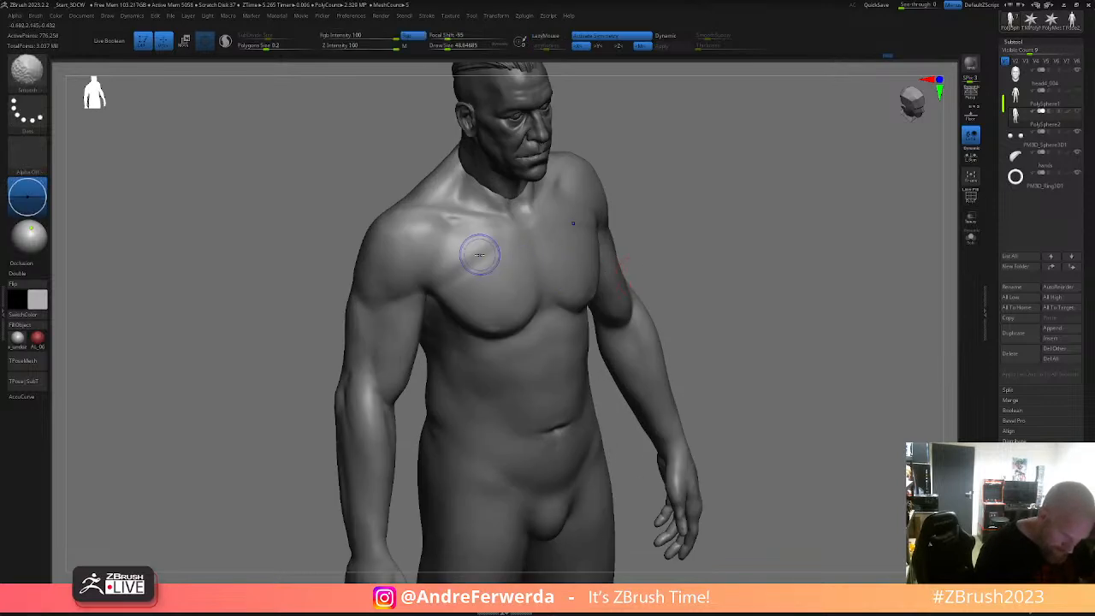
pyautogui.press('space')
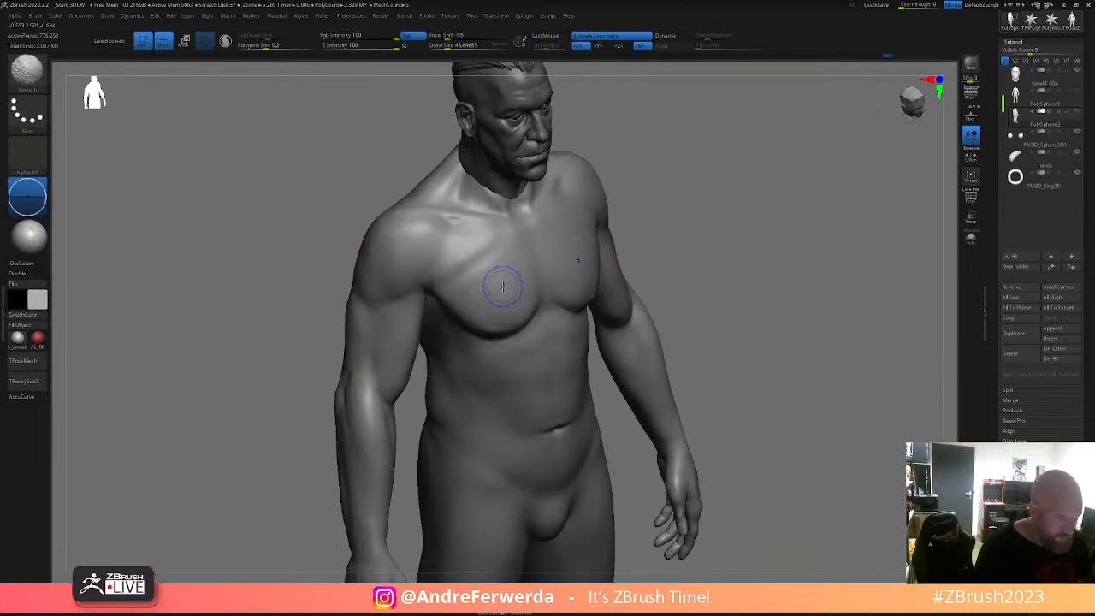
pyautogui.press('shift')
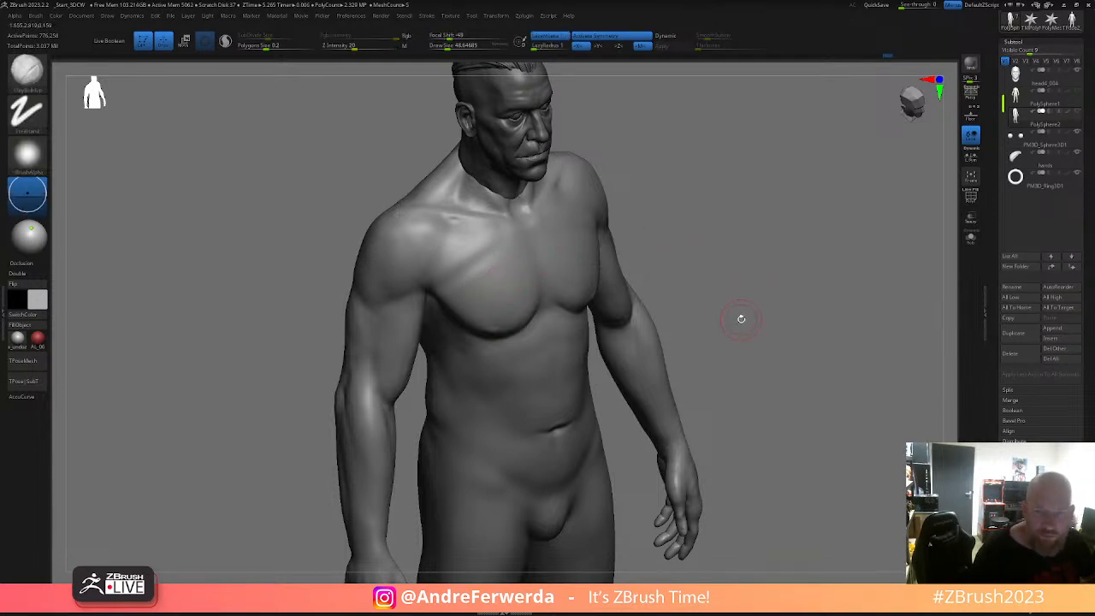
pyautogui.press('ctrl')
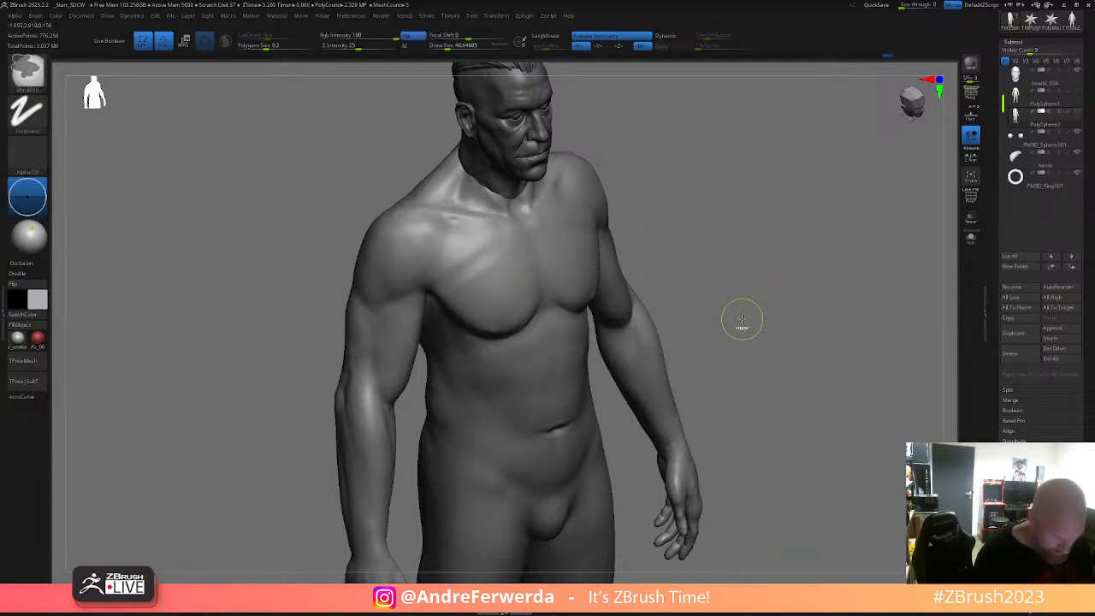
pyautogui.press('ctrl')
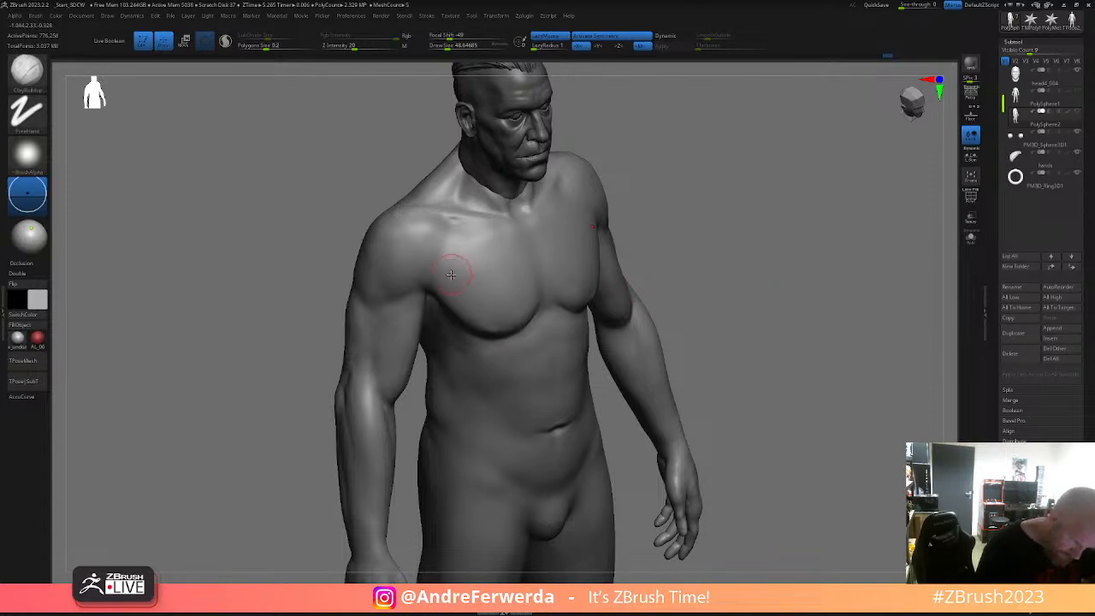
# - Switch to the GIO brush at a size of about 65 and sculpt the transition between armpit, chest and front shoulder
pyautogui.press('b')
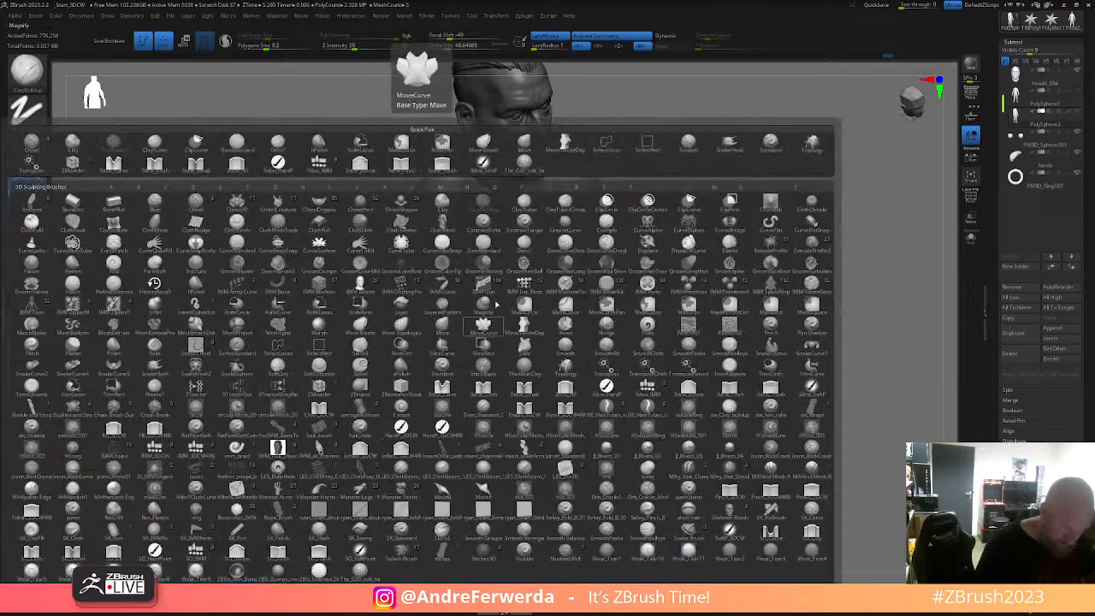
pyautogui.click(447, 365)
pyautogui.moveTo(429, 285)
pyautogui.mouseDown()
pyautogui.moveTo(453, 254)
pyautogui.moveTo(442, 300)
pyautogui.mouseUp()
pyautogui.moveTo(618, 211)
pyautogui.mouseDown()
pyautogui.moveTo(661, 216)
pyautogui.moveTo(533, 261)
pyautogui.mouseUp()
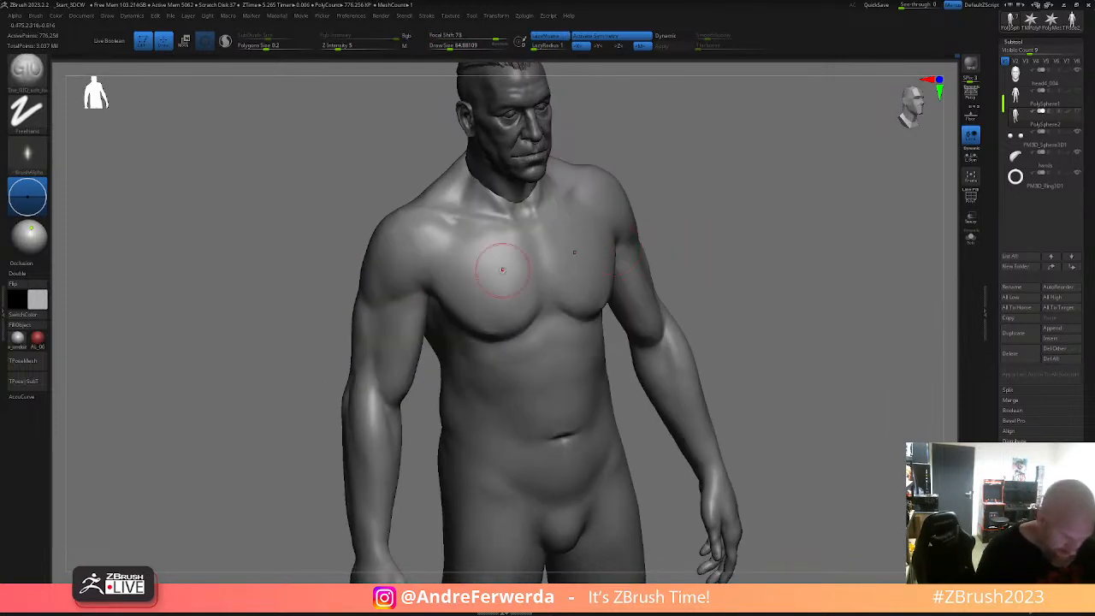
pyautogui.moveTo(704, 225); pyautogui.dragTo(751, 257)
pyautogui.moveTo(617, 249)
pyautogui.mouseDown()
pyautogui.moveTo(575, 228)
pyautogui.moveTo(609, 242)
pyautogui.moveTo(587, 233)
pyautogui.mouseUp()
pyautogui.moveTo(681, 174)
pyautogui.mouseDown()
pyautogui.moveTo(699, 169)
pyautogui.moveTo(775, 199)
pyautogui.mouseUp()
pyautogui.keyDown('shift'); pyautogui.moveTo(462, 271); pyautogui.dragTo(480, 264); pyautogui.keyUp('shift')
# - Define the lower edge of the chest muscles towards the sternum with the GIO brush
pyautogui.moveTo(695, 231); pyautogui.dragTo(655, 233)
pyautogui.moveTo(471, 336); pyautogui.dragTo(535, 320)
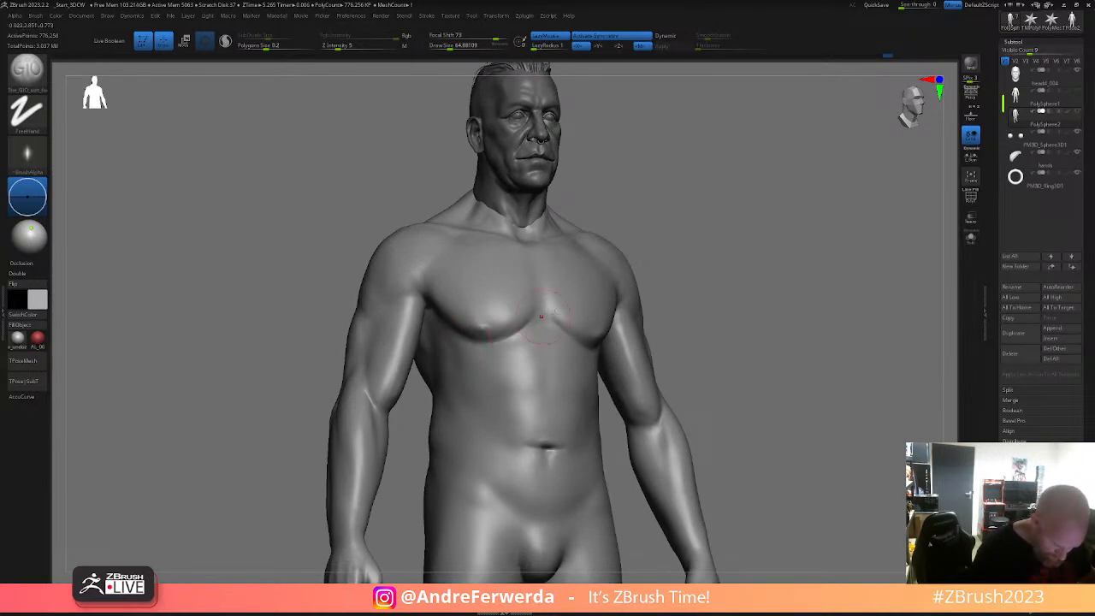
pyautogui.keyDown('alt'); pyautogui.moveTo(695, 332); pyautogui.dragTo(702, 272); pyautogui.keyUp('alt')
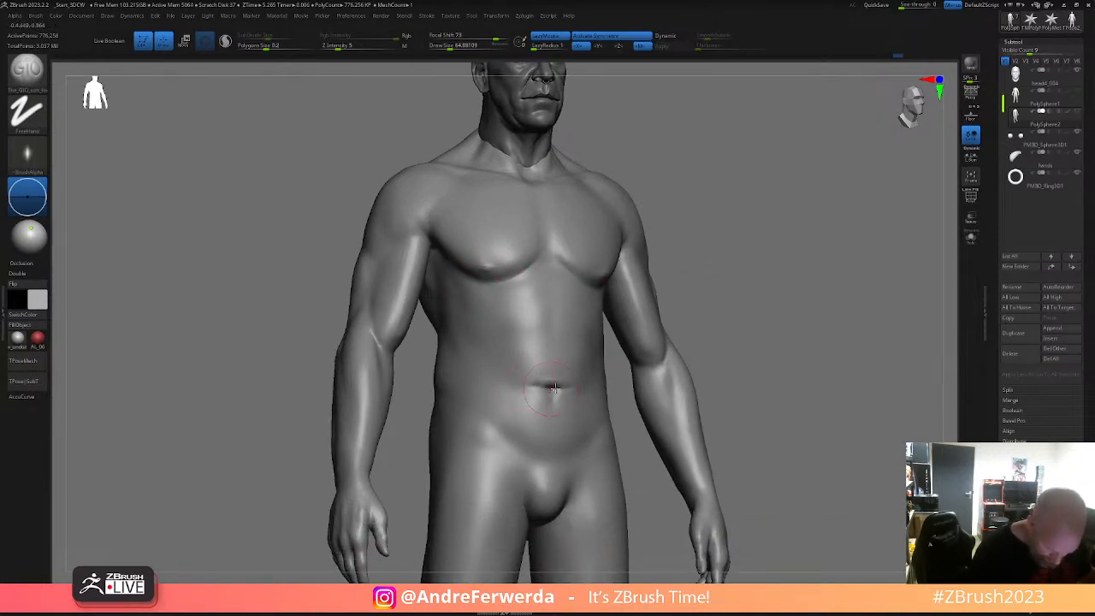
pyautogui.moveTo(738, 370)
pyautogui.keyDown('alt'); pyautogui.mouseDown()
pyautogui.moveTo(746, 317)
pyautogui.moveTo(724, 319)
pyautogui.mouseUp(); pyautogui.keyUp('alt')
# - Refine the back just below the rear armpit with the GIO brush and check the figure from back and front
pyautogui.moveTo(724, 249); pyautogui.dragTo(756, 395, button='right')
pyautogui.keyDown('ctrl'); pyautogui.moveTo(679, 256); pyautogui.dragTo(745, 455, button='right'); pyautogui.keyUp('ctrl')
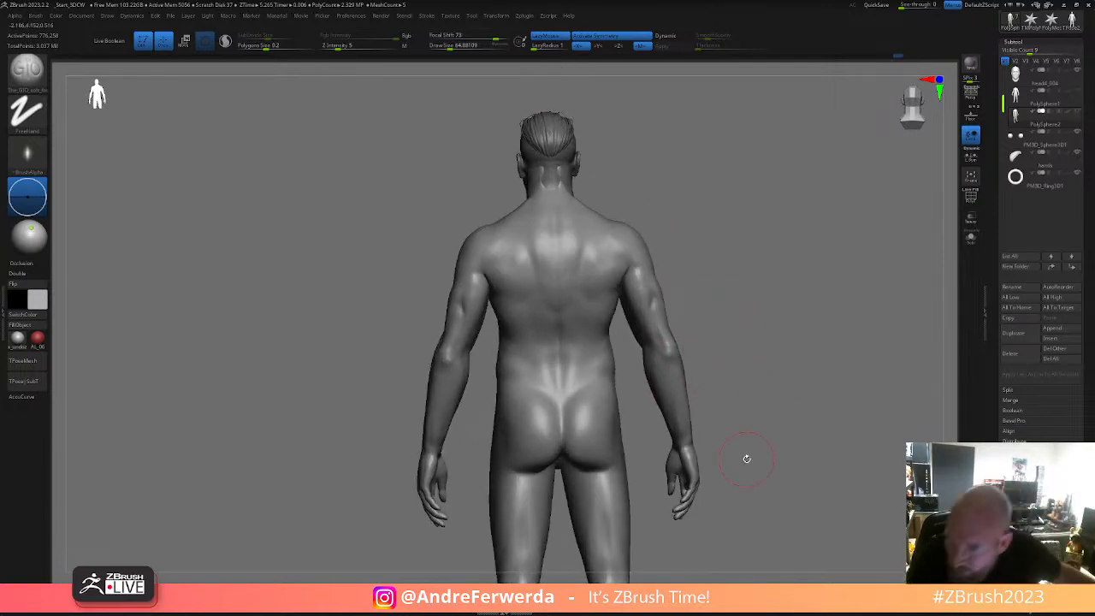
pyautogui.moveTo(739, 315); pyautogui.dragTo(747, 311, button='right')
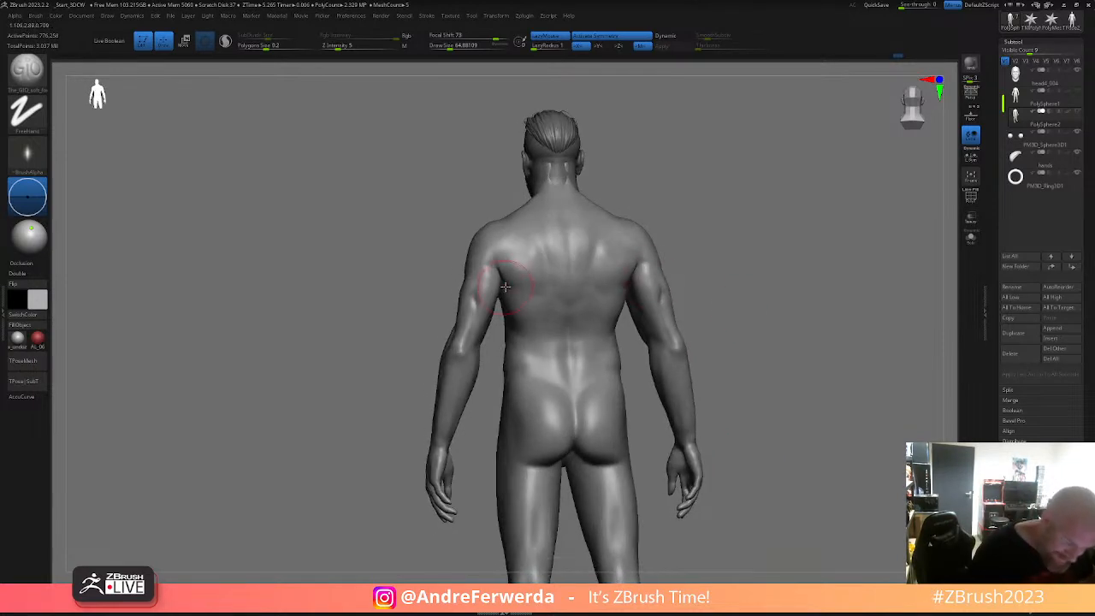
pyautogui.moveTo(506, 302); pyautogui.dragTo(502, 289)
pyautogui.keyDown('ctrl'); pyautogui.moveTo(707, 318); pyautogui.dragTo(611, 299, button='right'); pyautogui.keyUp('ctrl')
pyautogui.moveTo(494, 343); pyautogui.dragTo(585, 322, button='right')
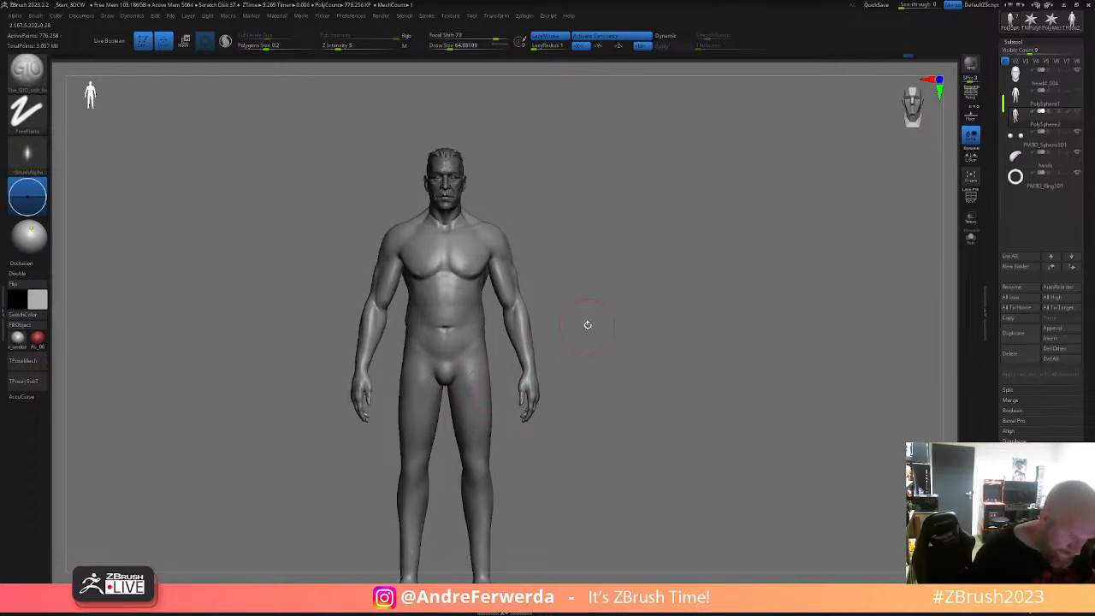
pyautogui.moveTo(645, 416); pyautogui.dragTo(750, 392, button='right')
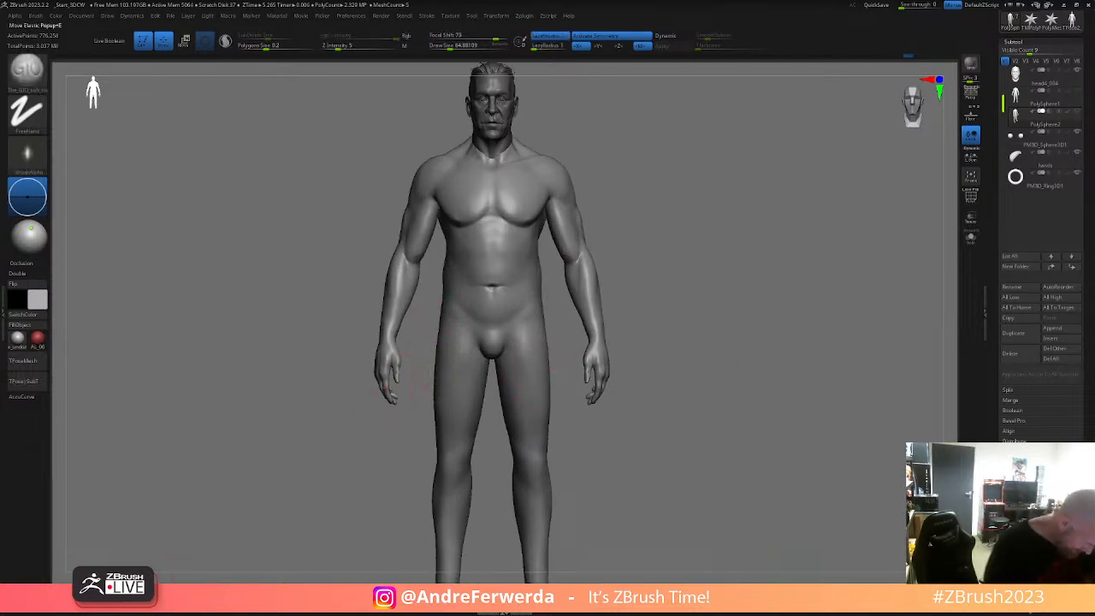
# - Mask the pelvis and upper thighs with lasso masks, check the masked area from behind and clear the mask
pyautogui.press('ctrl')
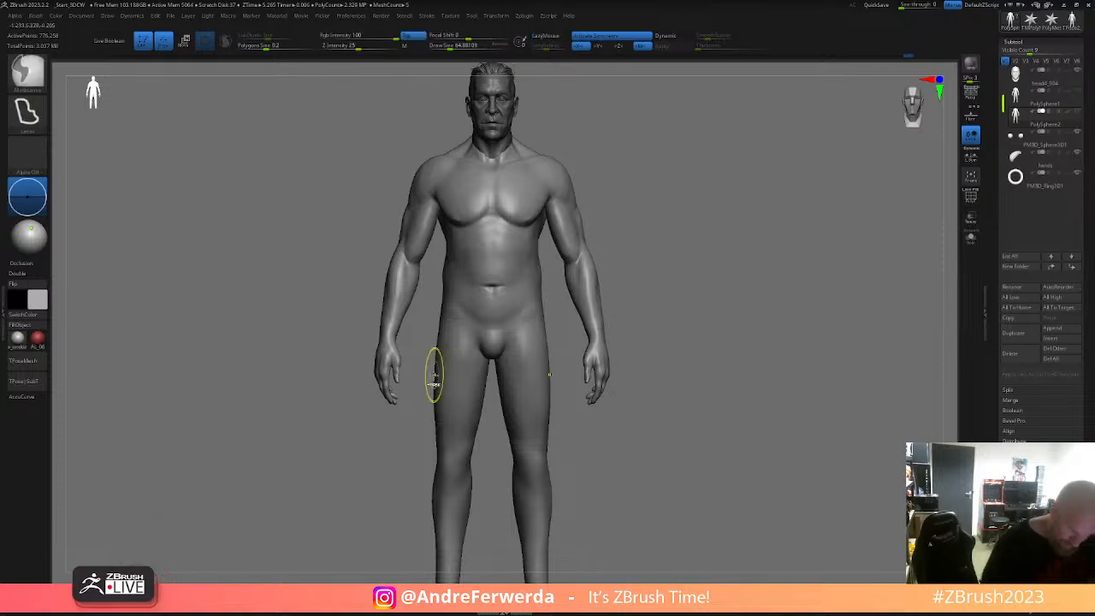
pyautogui.moveTo(428, 379)
pyautogui.keyDown('ctrl'); pyautogui.mouseDown()
pyautogui.moveTo(486, 322)
pyautogui.moveTo(453, 402)
pyautogui.mouseUp(); pyautogui.keyUp('ctrl')
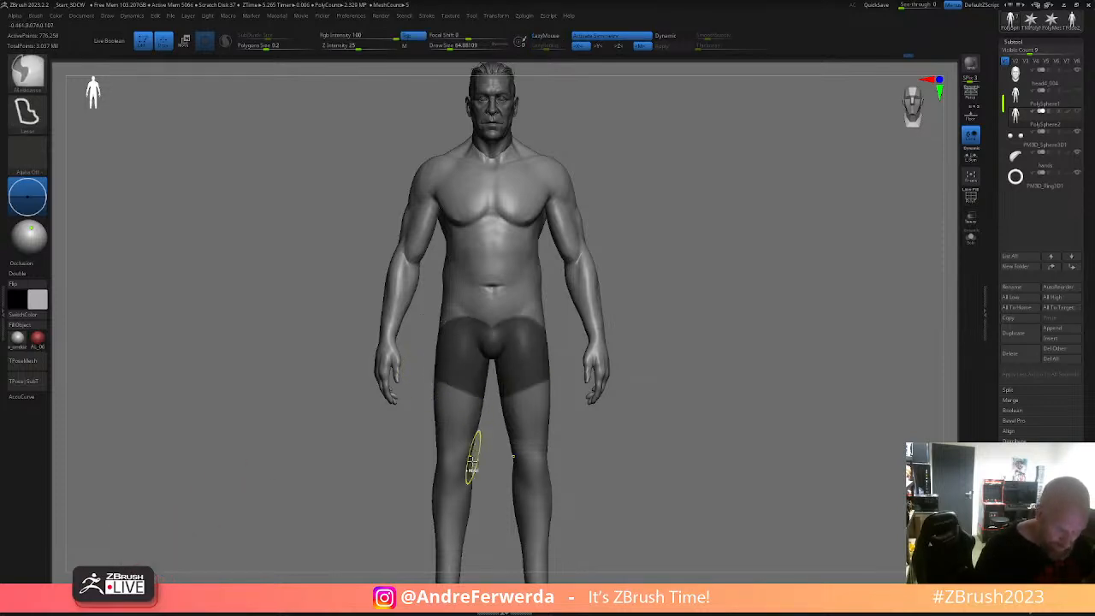
pyautogui.keyDown('ctrl'); pyautogui.click(436, 299); pyautogui.keyUp('ctrl')
pyautogui.keyDown('ctrl'); pyautogui.moveTo(436, 299); pyautogui.dragTo(493, 366); pyautogui.keyUp('ctrl')
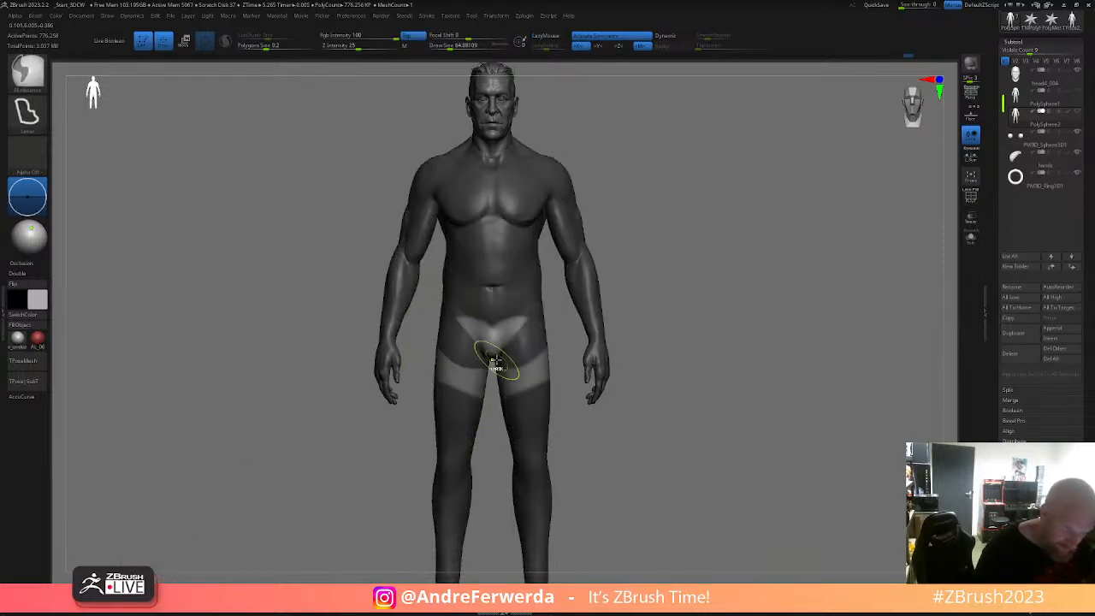
pyautogui.hotkey('ctrl', 'z')
pyautogui.hotkey('ctrl', 'z')
pyautogui.moveTo(435, 298)
pyautogui.keyDown('ctrl'); pyautogui.mouseDown()
pyautogui.moveTo(487, 366)
pyautogui.moveTo(548, 303)
pyautogui.mouseUp(); pyautogui.keyUp('ctrl')
pyautogui.moveTo(618, 286); pyautogui.dragTo(732, 268)
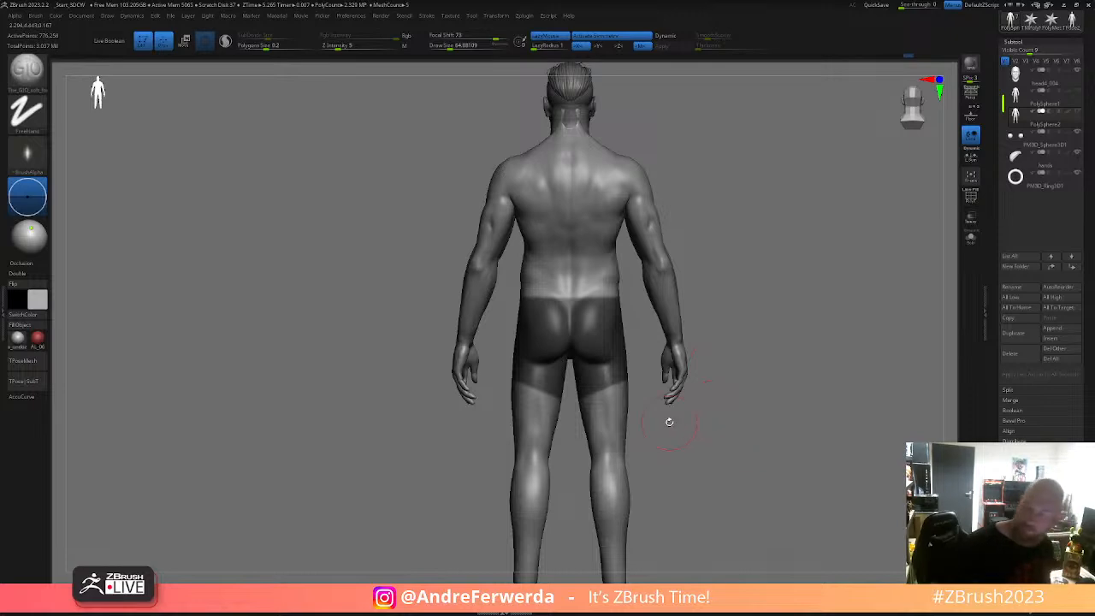
pyautogui.moveTo(765, 298)
pyautogui.mouseDown()
pyautogui.moveTo(734, 302)
pyautogui.moveTo(728, 315)
pyautogui.mouseUp()
pyautogui.click(172, 590)
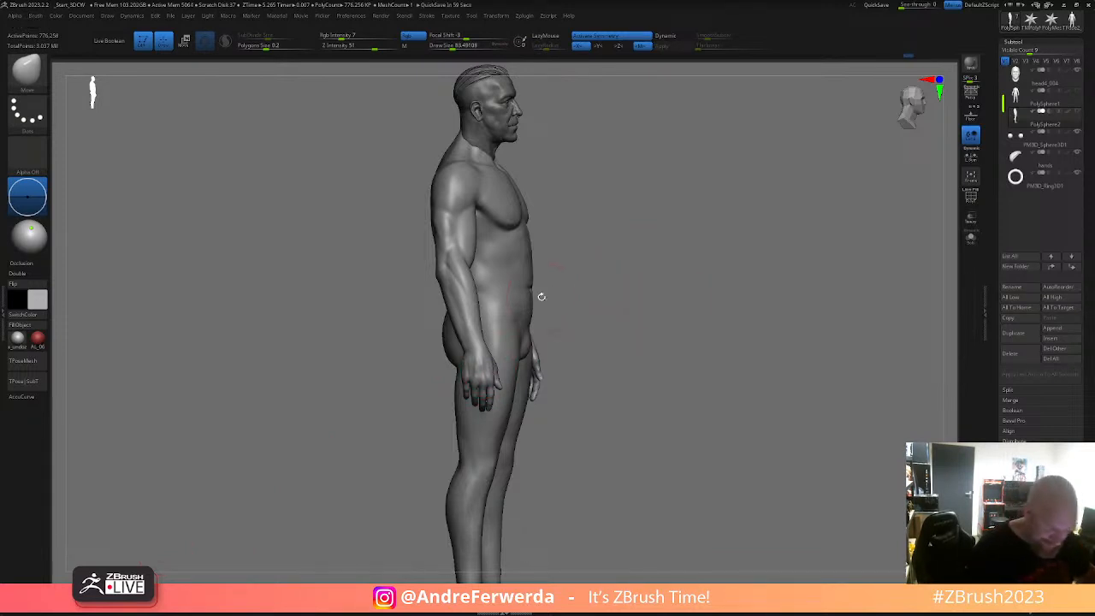
# - Reshape the buttocks and upper back of the thighs with the Move brush, enlarging it to about 120
pyautogui.moveTo(591, 291); pyautogui.dragTo(728, 279)
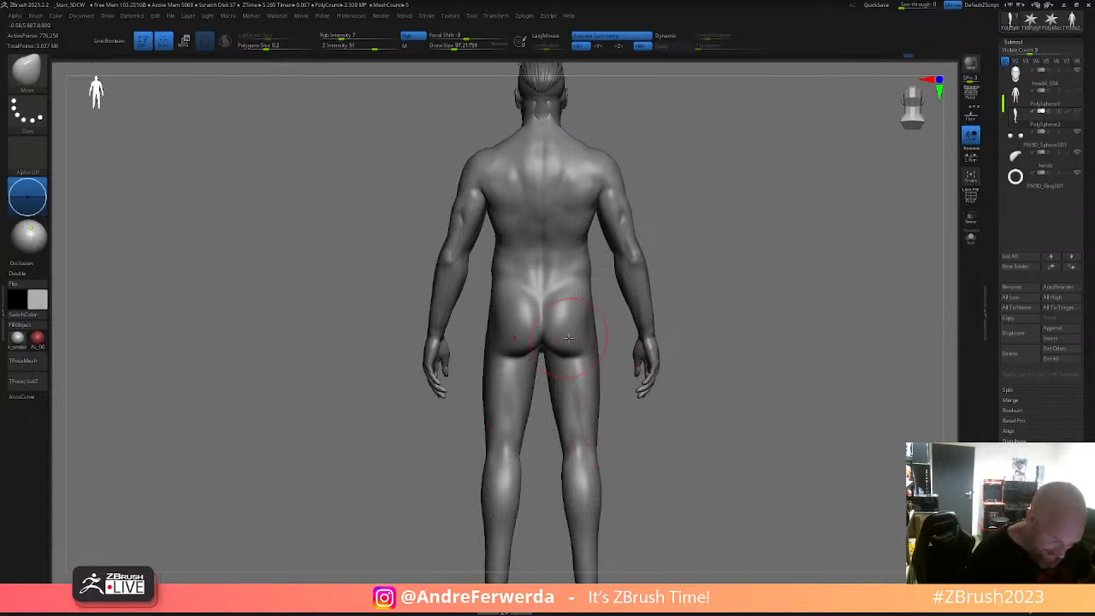
pyautogui.moveTo(557, 327); pyautogui.dragTo(551, 325)
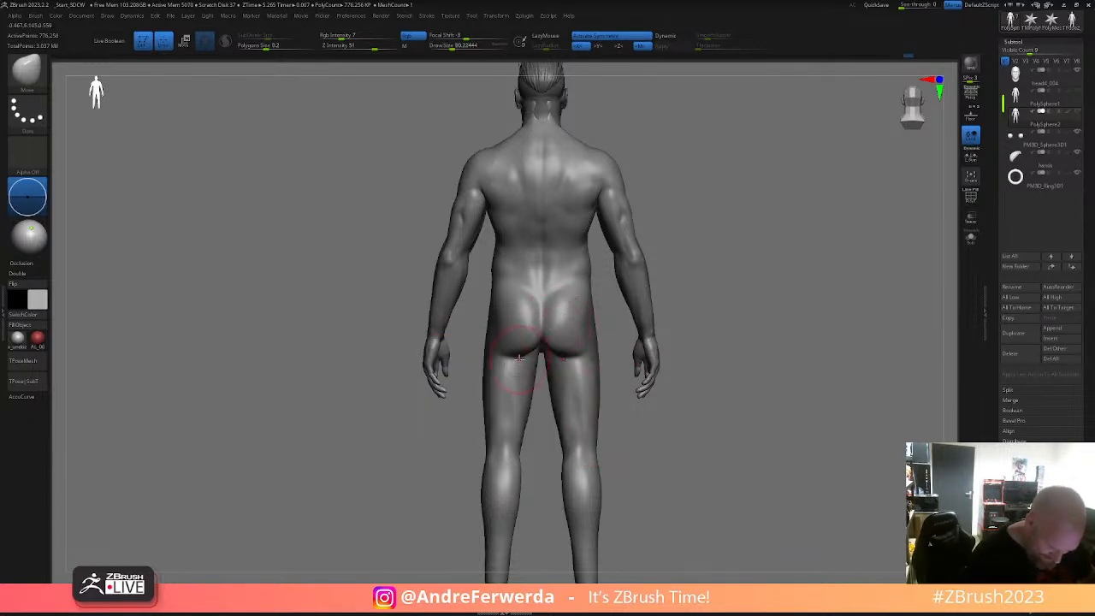
pyautogui.moveTo(505, 356); pyautogui.dragTo(502, 352)
pyautogui.press('space')
pyautogui.moveTo(480, 400); pyautogui.dragTo(486, 401)
pyautogui.moveTo(570, 310); pyautogui.dragTo(572, 296)
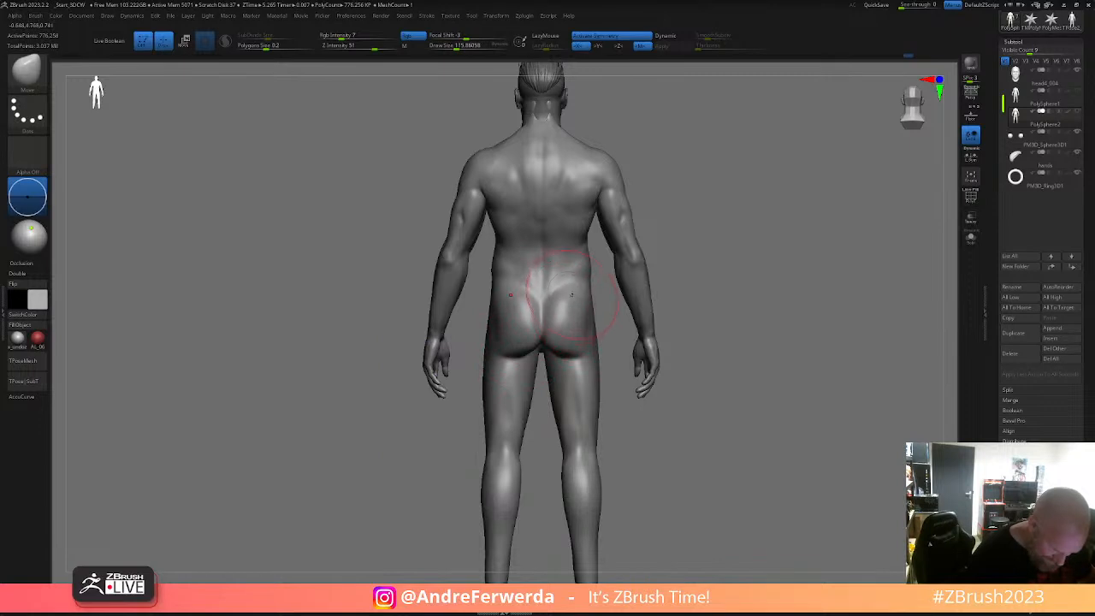
# - Reduce the Move brush size and examine the figure's overall silhouette from the back and the front
pyautogui.press('f')
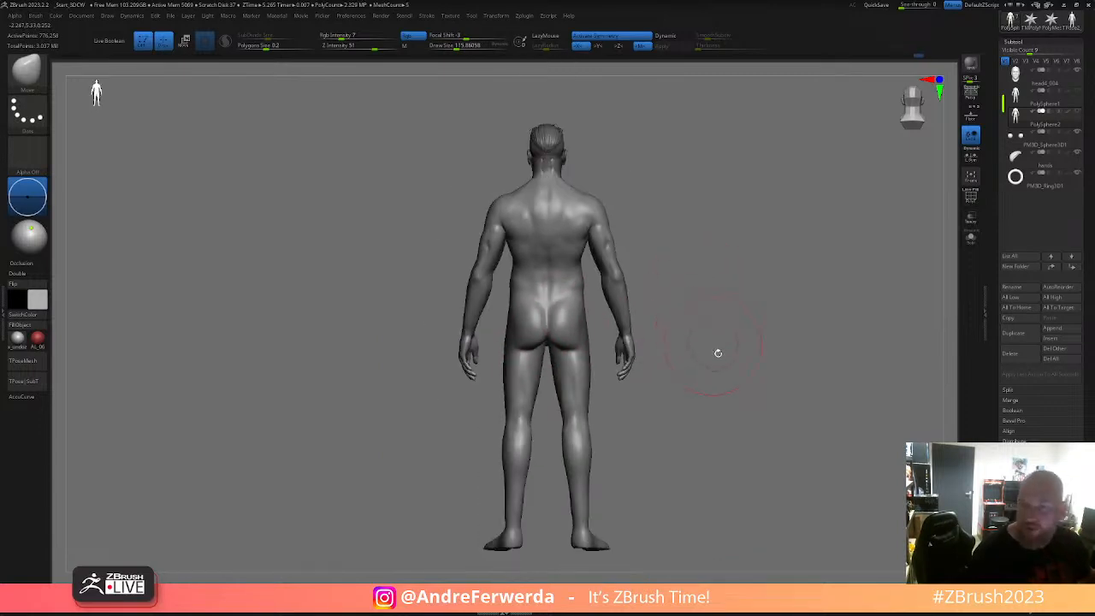
pyautogui.press('[')
pyautogui.press('[')
pyautogui.keyDown('alt'); pyautogui.moveTo(738, 284); pyautogui.dragTo(724, 307); pyautogui.keyUp('alt')
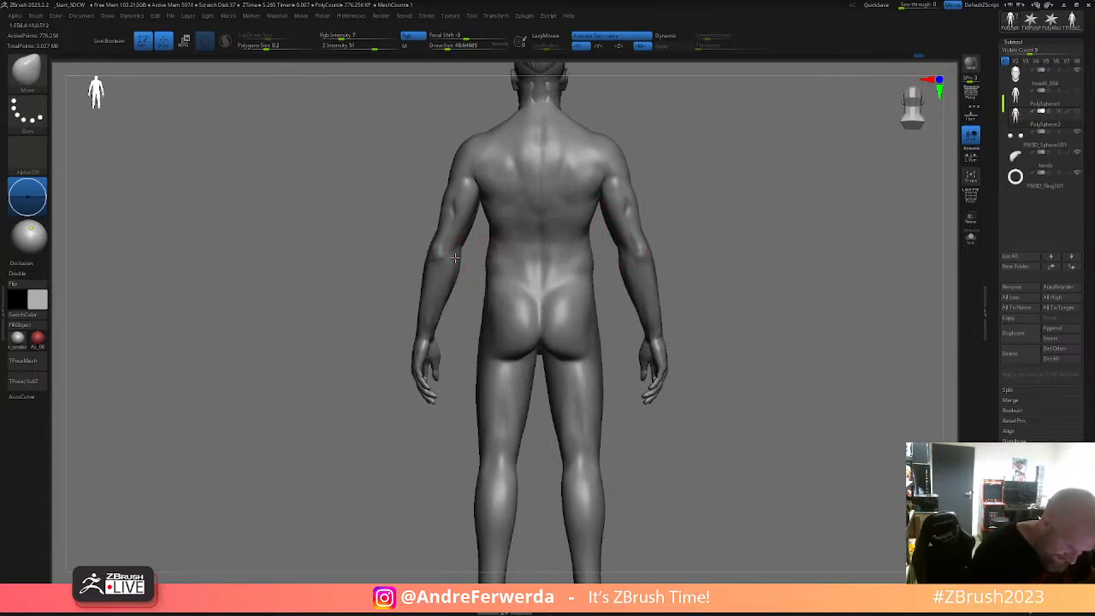
pyautogui.keyDown('ctrl'); pyautogui.moveTo(648, 183); pyautogui.dragTo(673, 386, button='right'); pyautogui.keyUp('ctrl')
pyautogui.moveTo(641, 424)
pyautogui.keyDown('alt'); pyautogui.mouseDown(button='right')
pyautogui.moveTo(716, 417)
pyautogui.moveTo(730, 442)
pyautogui.moveTo(727, 433)
pyautogui.mouseUp(button='right'); pyautogui.keyUp('alt')
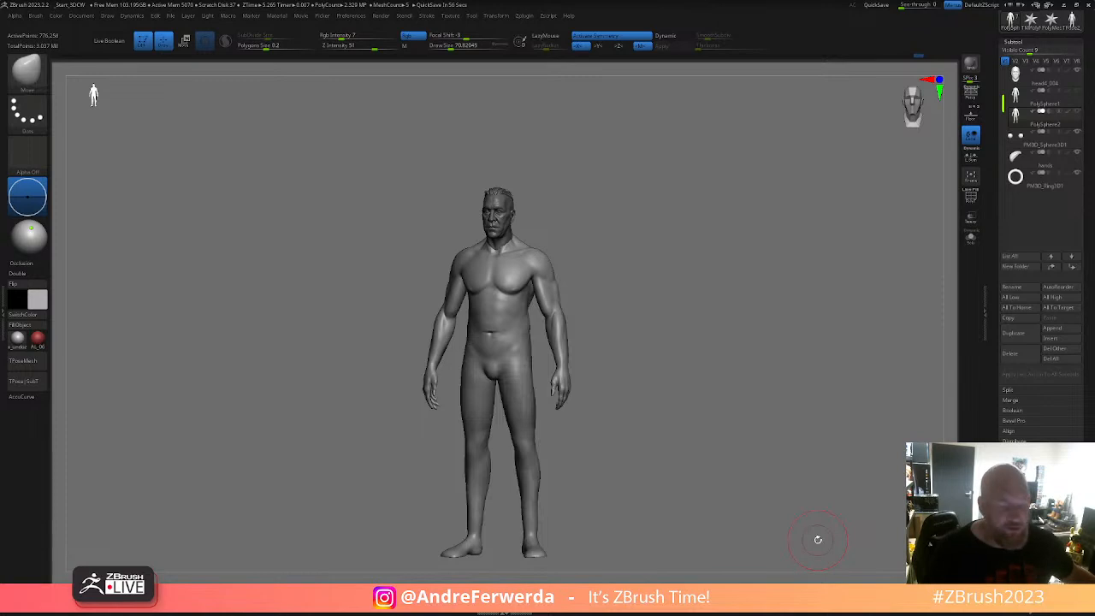
pyautogui.moveTo(562, 284)
pyautogui.mouseDown(button='right')
pyautogui.moveTo(676, 250)
pyautogui.moveTo(697, 288)
pyautogui.moveTo(697, 257)
pyautogui.mouseUp(button='right')
pyautogui.keyDown('ctrl'); pyautogui.moveTo(697, 257); pyautogui.dragTo(669, 326, button='right'); pyautogui.keyUp('ctrl')
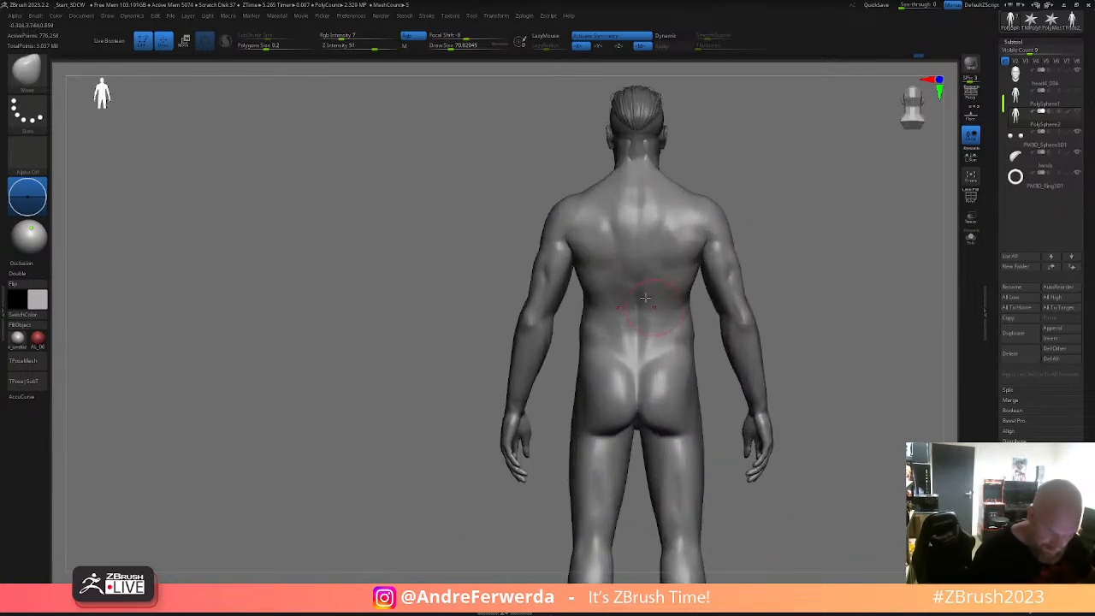
# - Enlarge the Move brush and adjust the shoulder outline and the middle of the back from behind
pyautogui.press(']')
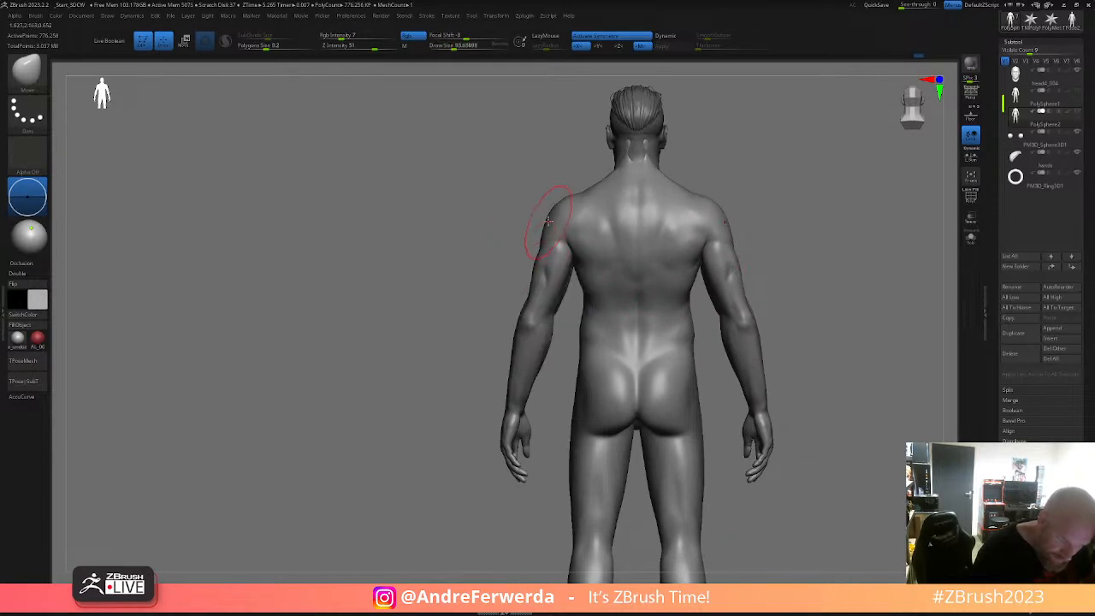
pyautogui.keyDown('alt'); pyautogui.moveTo(776, 237); pyautogui.dragTo(711, 320, button='right'); pyautogui.keyUp('alt')
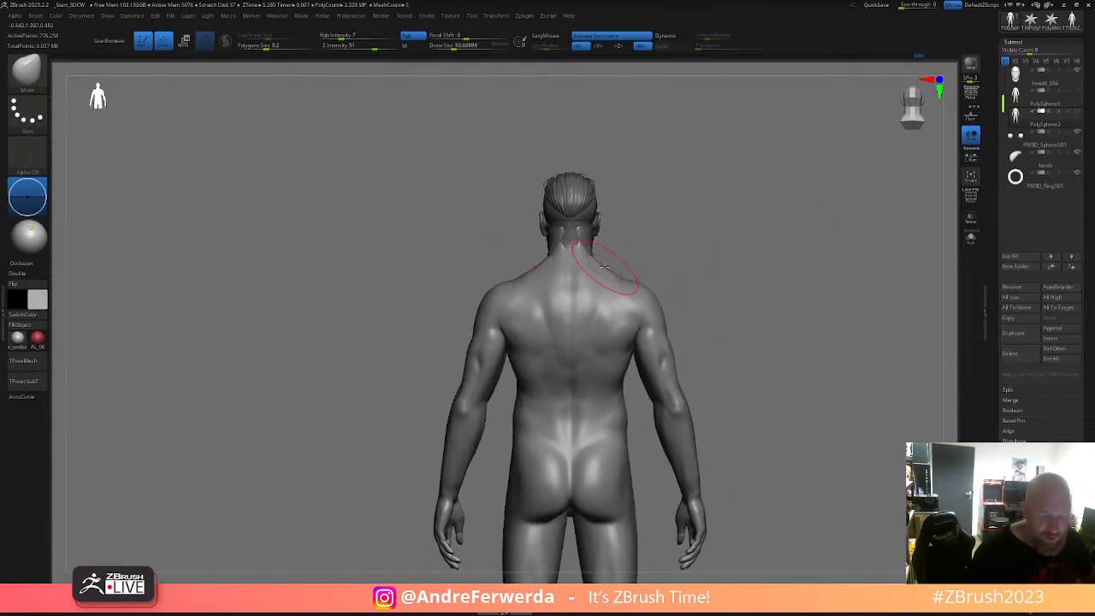
pyautogui.press('space')
pyautogui.moveTo(620, 301); pyautogui.dragTo(611, 301)
pyautogui.moveTo(762, 347)
pyautogui.mouseDown(button='right')
pyautogui.moveTo(844, 358)
pyautogui.moveTo(824, 345)
pyautogui.moveTo(819, 367)
pyautogui.moveTo(811, 335)
pyautogui.mouseUp(button='right')
pyautogui.keyDown('alt'); pyautogui.moveTo(812, 336); pyautogui.dragTo(775, 300, button='right'); pyautogui.keyUp('alt')
pyautogui.moveTo(592, 378); pyautogui.dragTo(592, 383)
pyautogui.press(']')
# - Show the Ideal Proportion - Male reference drawing, compare the figure's proportions with it and hide it again
pyautogui.keyDown('ctrl'); pyautogui.moveTo(740, 376); pyautogui.dragTo(468, 344, button='right'); pyautogui.keyUp('ctrl')
pyautogui.hotkey('shift', 'z')
pyautogui.moveTo(612, 296); pyautogui.dragTo(602, 321, button='right')
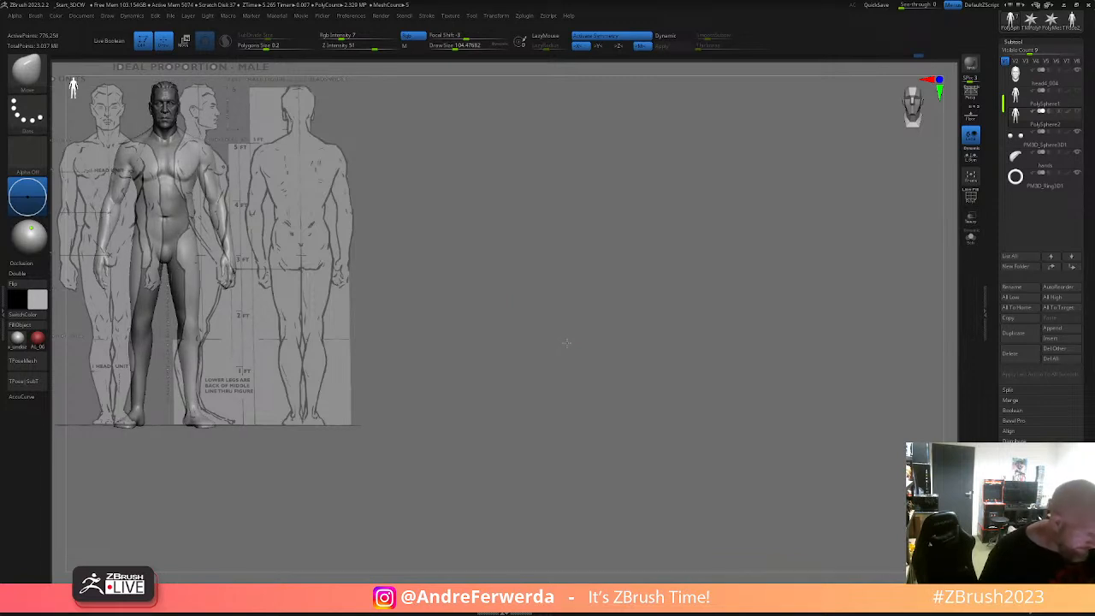
pyautogui.press('space')
pyautogui.moveTo(164, 265); pyautogui.dragTo(163, 266)
pyautogui.press('s')
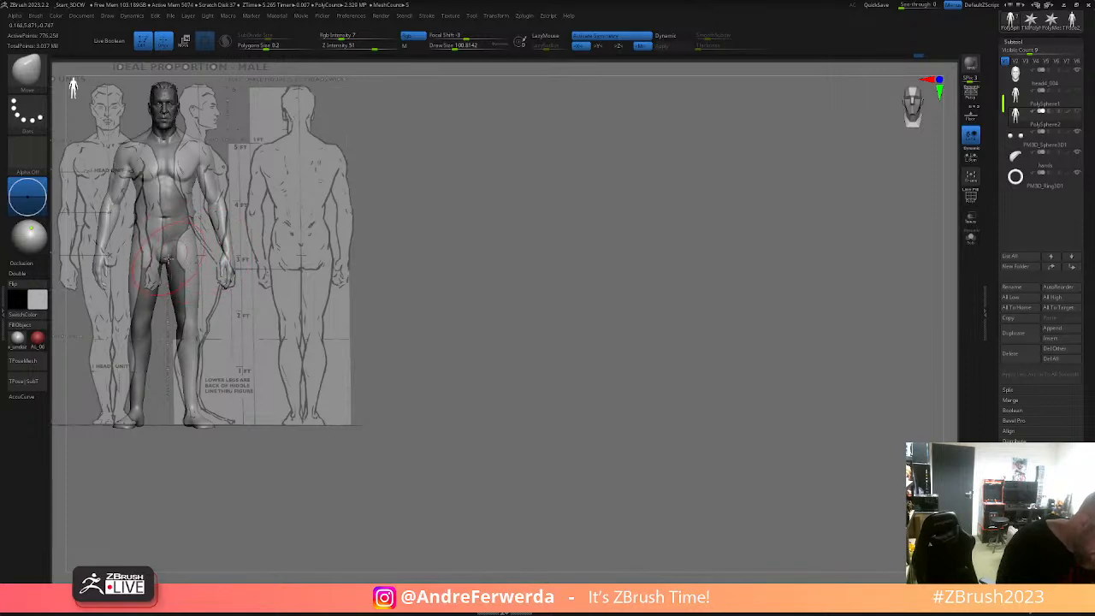
pyautogui.moveTo(396, 267)
pyautogui.keyDown('alt'); pyautogui.mouseDown(button='right')
pyautogui.moveTo(550, 271)
pyautogui.moveTo(747, 300)
pyautogui.mouseUp(button='right'); pyautogui.keyUp('alt')
pyautogui.press('space')
pyautogui.moveTo(714, 315); pyautogui.dragTo(699, 314)
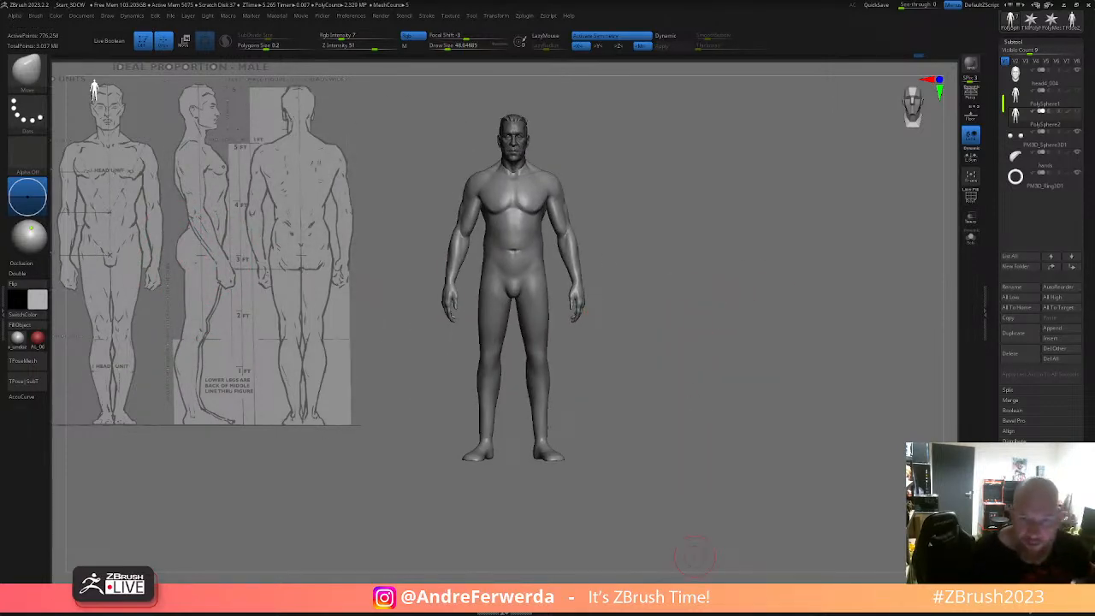
pyautogui.hotkey('shift', 'z')
# - Adjust the upper back and shoulder area from behind with the Move brush, reducing its size to about 65
pyautogui.press('space')
pyautogui.moveTo(631, 227); pyautogui.dragTo(659, 274)
pyautogui.press('space')
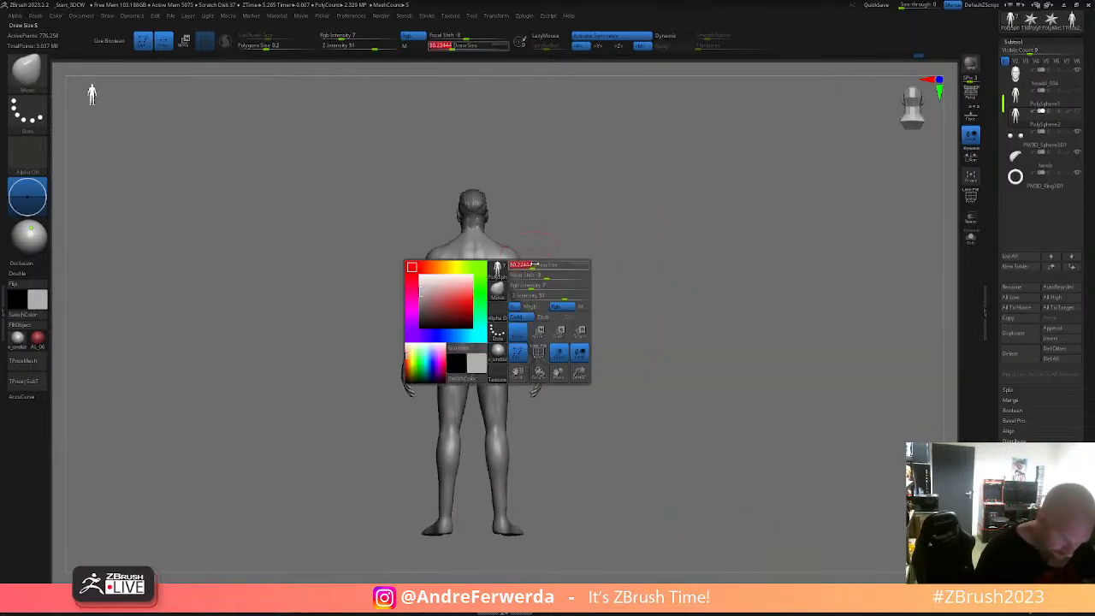
pyautogui.press('space')
pyautogui.moveTo(503, 268); pyautogui.dragTo(504, 268)
pyautogui.keyDown('alt'); pyautogui.moveTo(666, 272); pyautogui.dragTo(672, 329); pyautogui.keyUp('alt')
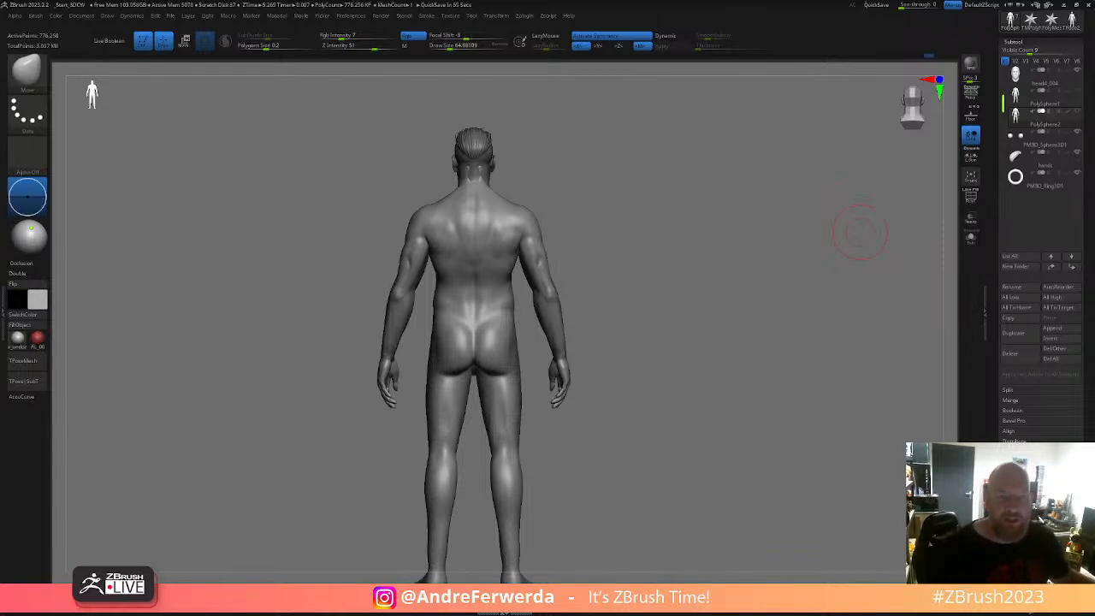
pyautogui.moveTo(861, 232)
pyautogui.mouseDown()
pyautogui.moveTo(643, 299)
pyautogui.moveTo(694, 325)
pyautogui.moveTo(723, 317)
pyautogui.mouseUp()
# - Set the brush size to about 56 and smooth the side of the waist next to the arm
pyautogui.press('space')
pyautogui.moveTo(725, 317); pyautogui.dragTo(688, 293)
pyautogui.keyDown('shift'); pyautogui.moveTo(429, 301); pyautogui.dragTo(442, 305); pyautogui.keyUp('shift')
pyautogui.moveTo(562, 282)
pyautogui.mouseDown()
pyautogui.moveTo(551, 283)
pyautogui.moveTo(557, 305)
pyautogui.moveTo(518, 296)
pyautogui.moveTo(650, 296)
pyautogui.moveTo(574, 306)
pyautogui.mouseUp()
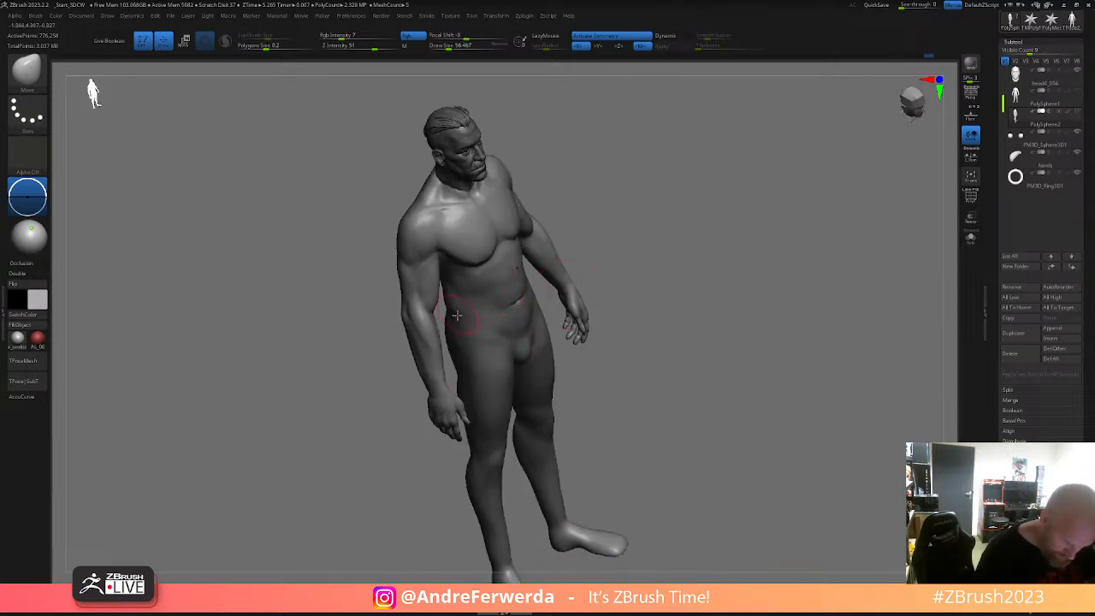
# - Switch to the ClayBuildup brush and hide the figure's arms to isolate the torso and legs
pyautogui.press('b')
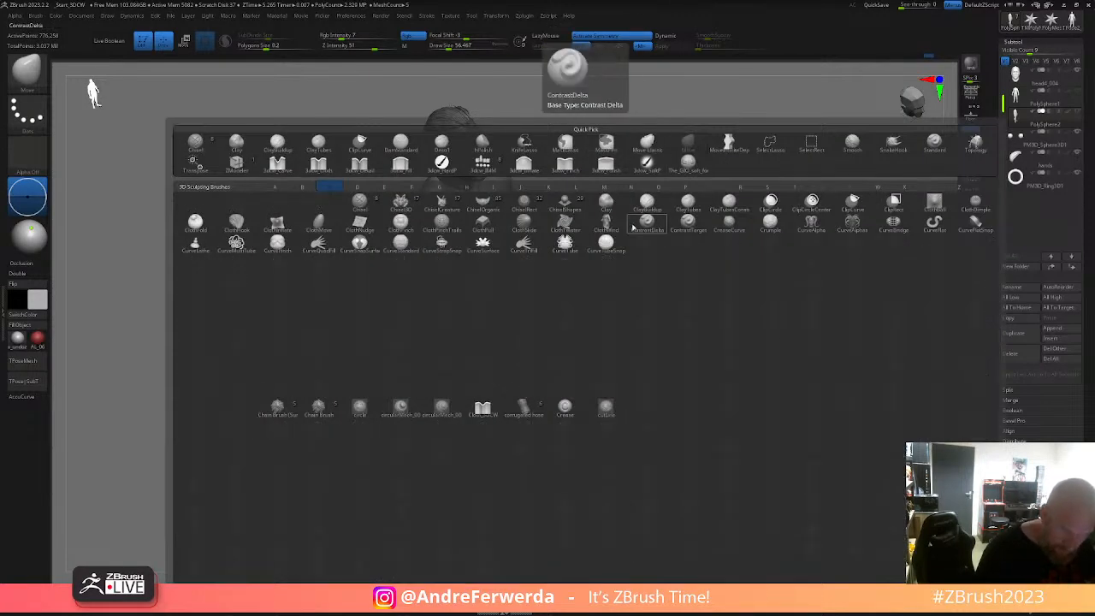
pyautogui.click(648, 205)
pyautogui.moveTo(702, 196); pyautogui.dragTo(672, 193)
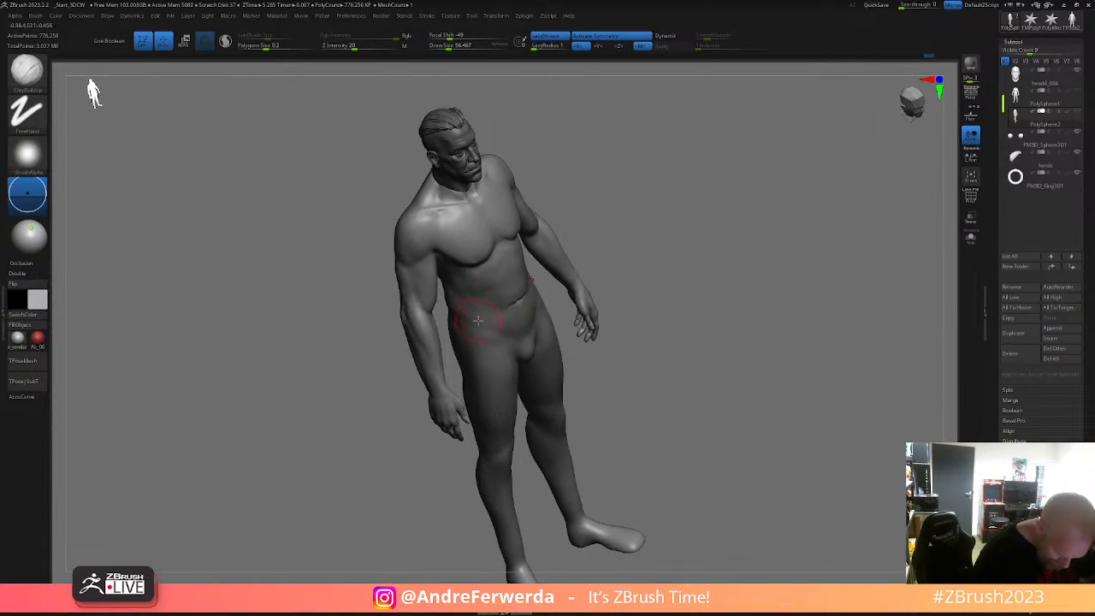
pyautogui.moveTo(670, 245); pyautogui.dragTo(596, 261)
pyautogui.moveTo(611, 216)
pyautogui.mouseDown()
pyautogui.moveTo(592, 249)
pyautogui.moveTo(552, 269)
pyautogui.moveTo(565, 245)
pyautogui.moveTo(633, 220)
pyautogui.moveTo(614, 237)
pyautogui.mouseUp()
pyautogui.keyDown('ctrl'); pyautogui.keyDown('shift'); pyautogui.click(571, 251); pyautogui.keyUp('shift'); pyautogui.keyUp('ctrl')
pyautogui.keyDown('ctrl'); pyautogui.keyDown('shift'); pyautogui.click(573, 252); pyautogui.keyUp('shift'); pyautogui.keyUp('ctrl')
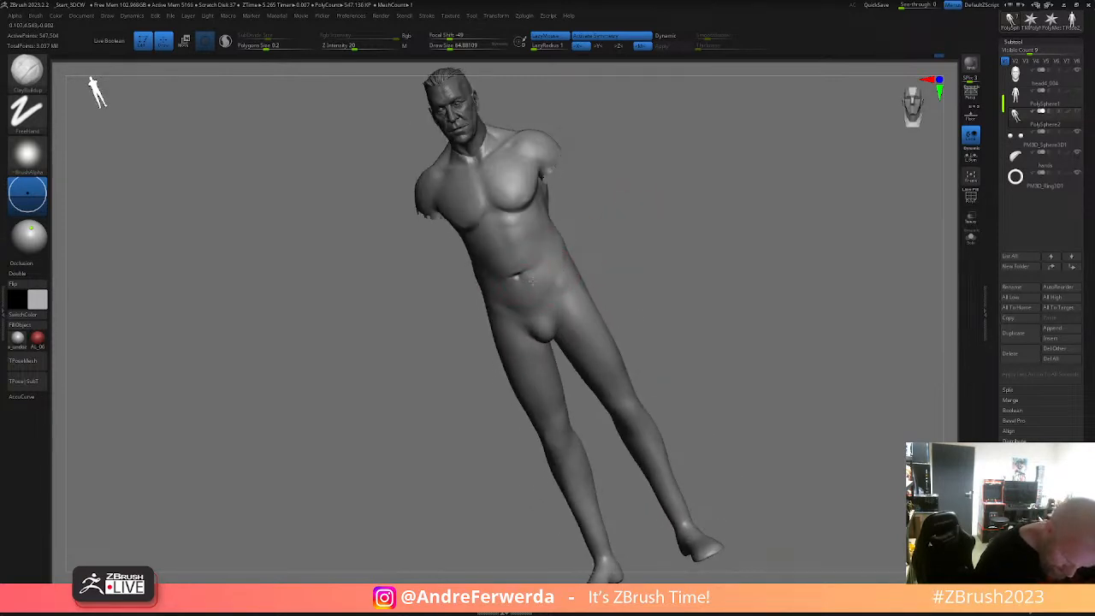
# - Work over the exposed waist and abdomen at brush size about 65, show the arms again and frame the whole figure
pyautogui.moveTo(551, 280); pyautogui.dragTo(573, 269)
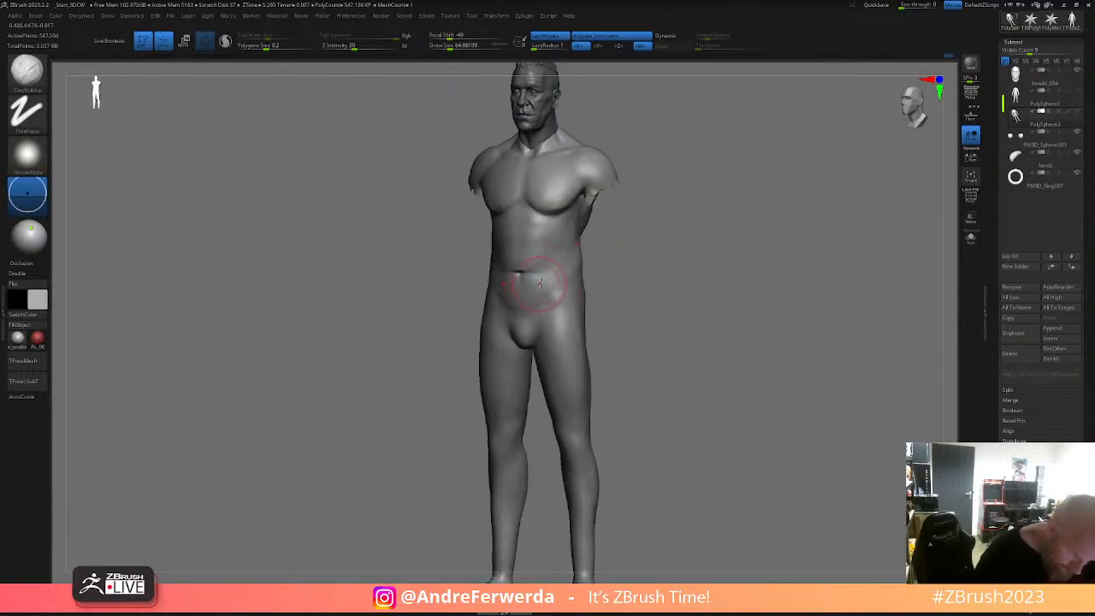
pyautogui.keyDown('shift'); pyautogui.moveTo(618, 242); pyautogui.dragTo(667, 272); pyautogui.keyUp('shift')
pyautogui.keyDown('ctrl'); pyautogui.keyDown('shift'); pyautogui.click(678, 287); pyautogui.keyUp('shift'); pyautogui.keyUp('ctrl')
pyautogui.press('f')
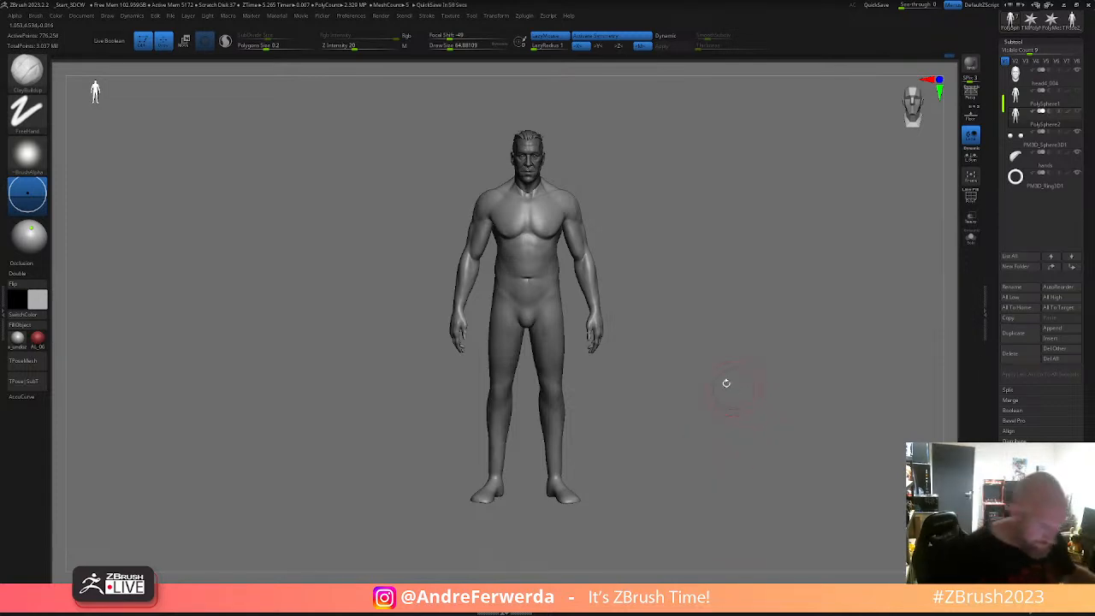
# - Refine the arms, shoulders and upper back with the ClayBuildup brush, setting its size to about 50
pyautogui.moveTo(628, 249); pyautogui.dragTo(645, 211)
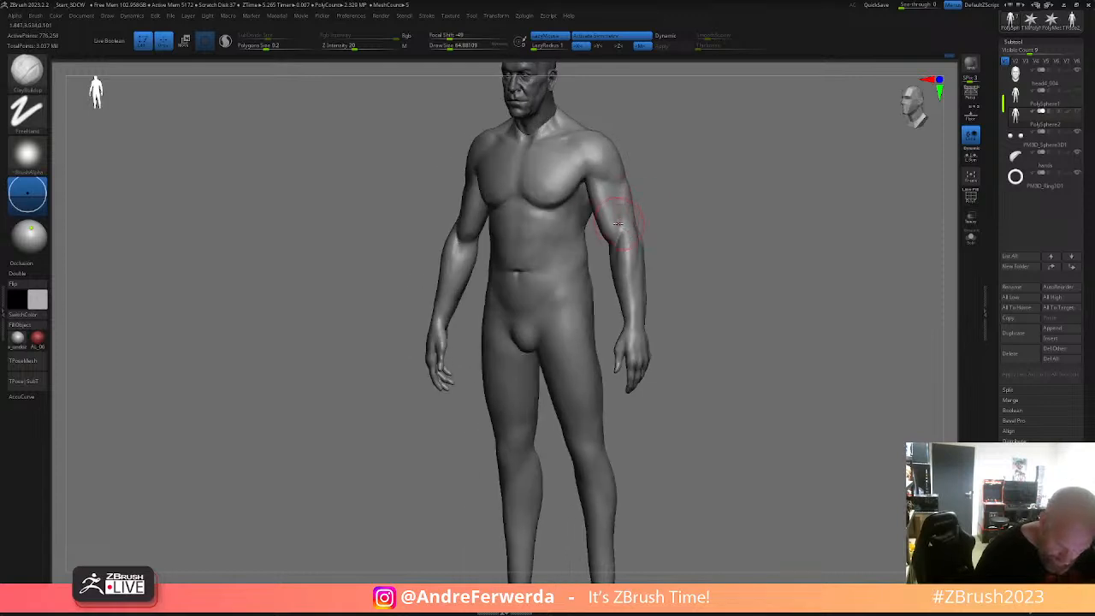
pyautogui.moveTo(618, 224)
pyautogui.mouseDown(button='right')
pyautogui.moveTo(670, 200)
pyautogui.moveTo(612, 236)
pyautogui.mouseUp(button='right')
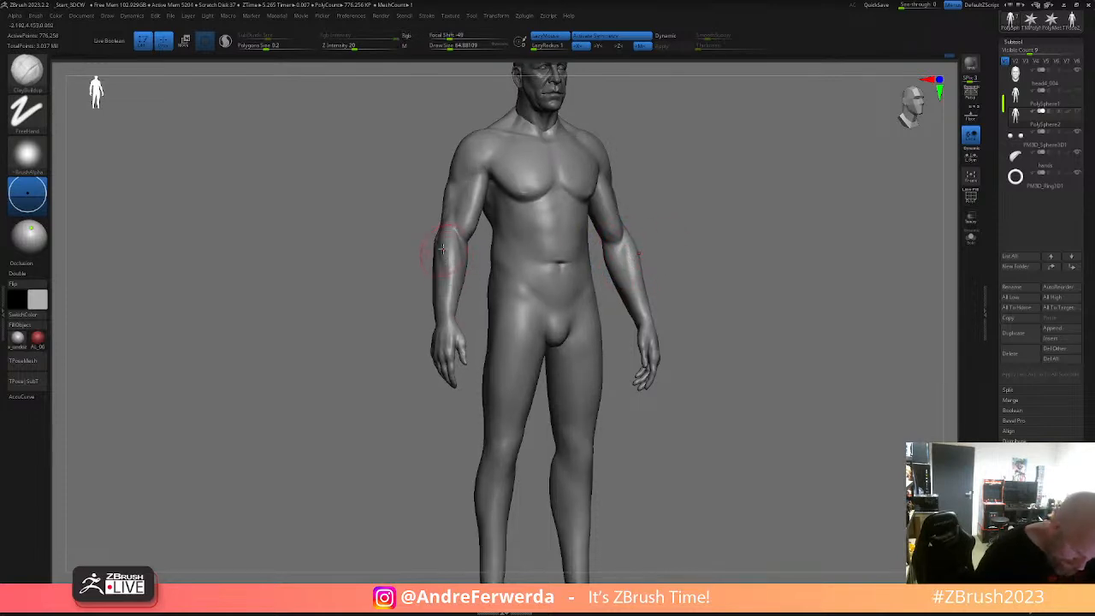
pyautogui.moveTo(723, 243)
pyautogui.keyDown('alt'); pyautogui.mouseDown()
pyautogui.moveTo(697, 352)
pyautogui.moveTo(736, 333)
pyautogui.moveTo(727, 335)
pyautogui.moveTo(782, 376)
pyautogui.mouseUp(); pyautogui.keyUp('alt')
pyautogui.press('space')
pyautogui.press('space')
pyautogui.moveTo(448, 270); pyautogui.dragTo(503, 241, button='right')
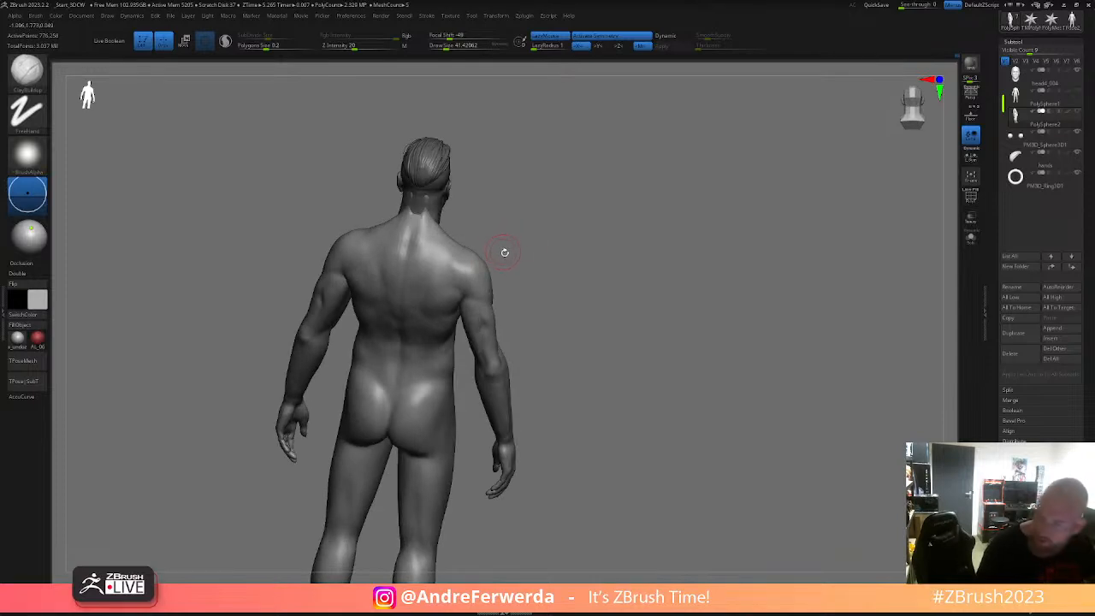
pyautogui.moveTo(773, 357); pyautogui.dragTo(768, 382)
pyautogui.moveTo(482, 252); pyautogui.dragTo(507, 269)
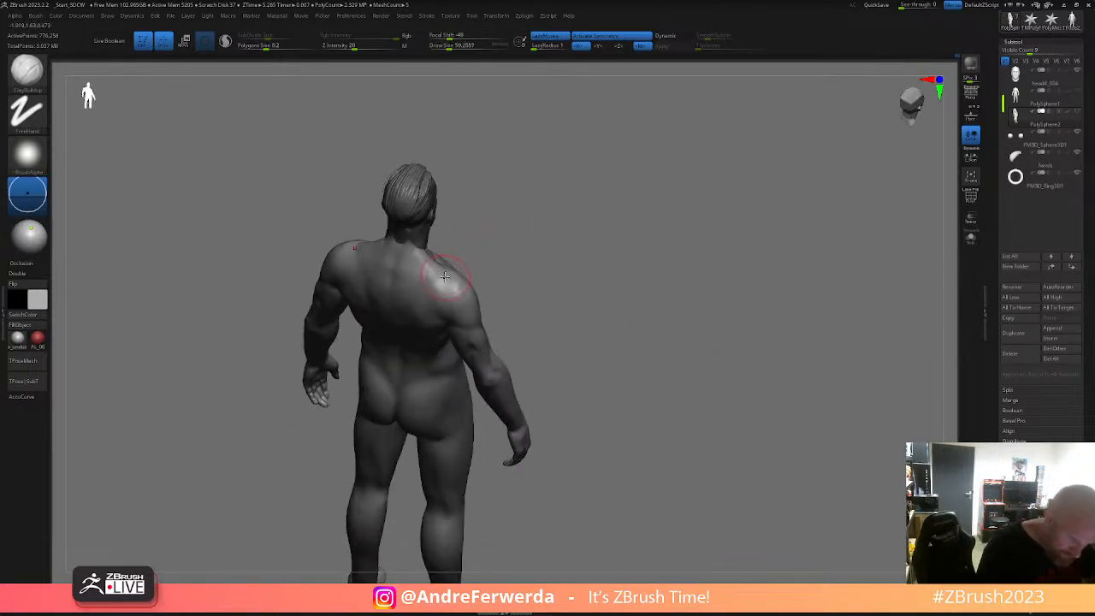
pyautogui.moveTo(465, 244)
pyautogui.mouseDown(button='right')
pyautogui.moveTo(533, 235)
pyautogui.moveTo(594, 262)
pyautogui.moveTo(518, 230)
pyautogui.moveTo(438, 291)
pyautogui.moveTo(364, 316)
pyautogui.moveTo(536, 247)
pyautogui.moveTo(404, 351)
pyautogui.mouseUp(button='right')
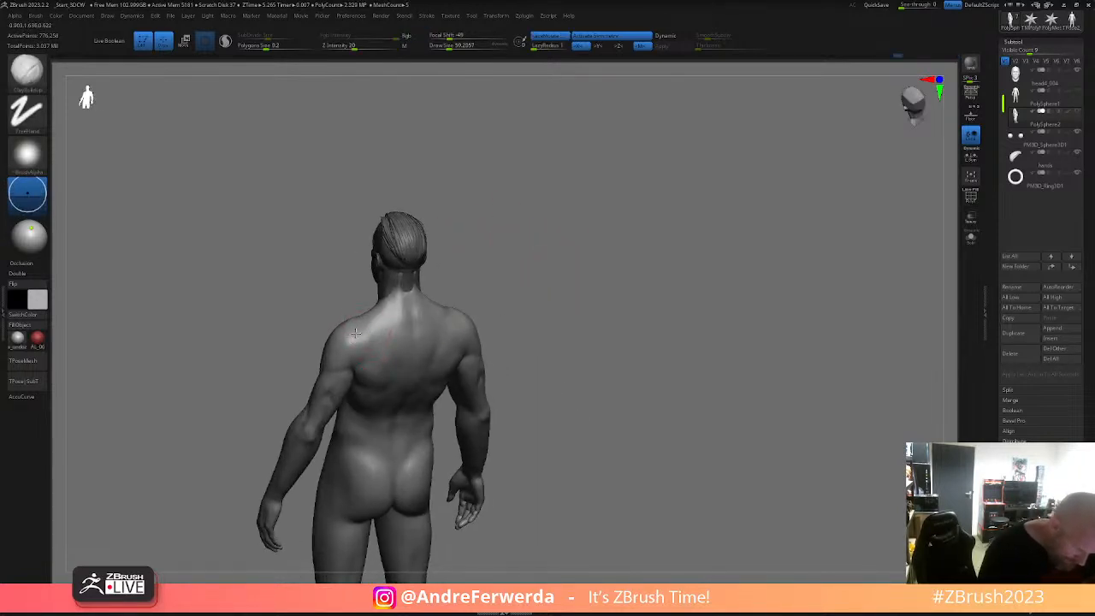
# - Paint mirrored vertical MaskPen strips from the shoulders down to the hips on the front of the torso and clear the mask
pyautogui.keyDown('shift'); pyautogui.moveTo(519, 313); pyautogui.dragTo(632, 296, button='right'); pyautogui.keyUp('shift')
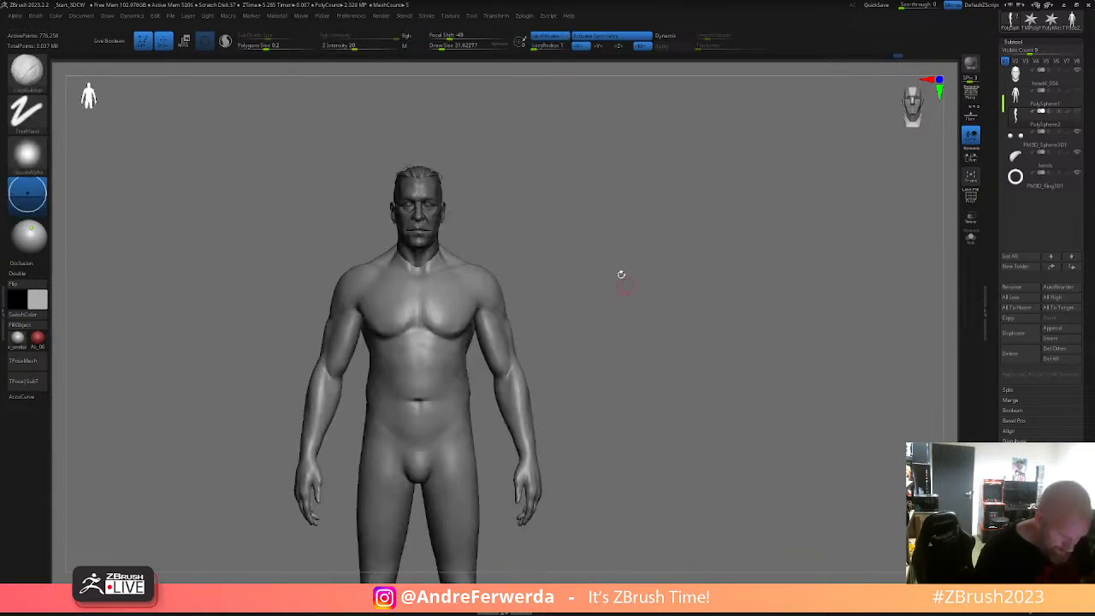
pyautogui.press('ctrl')
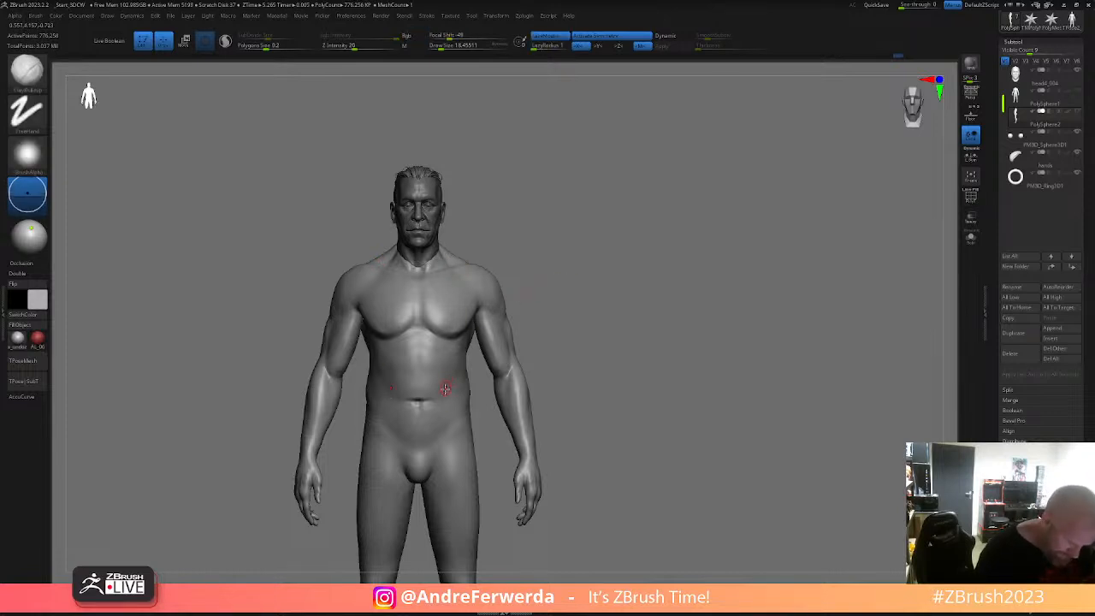
pyautogui.press('ctrl')
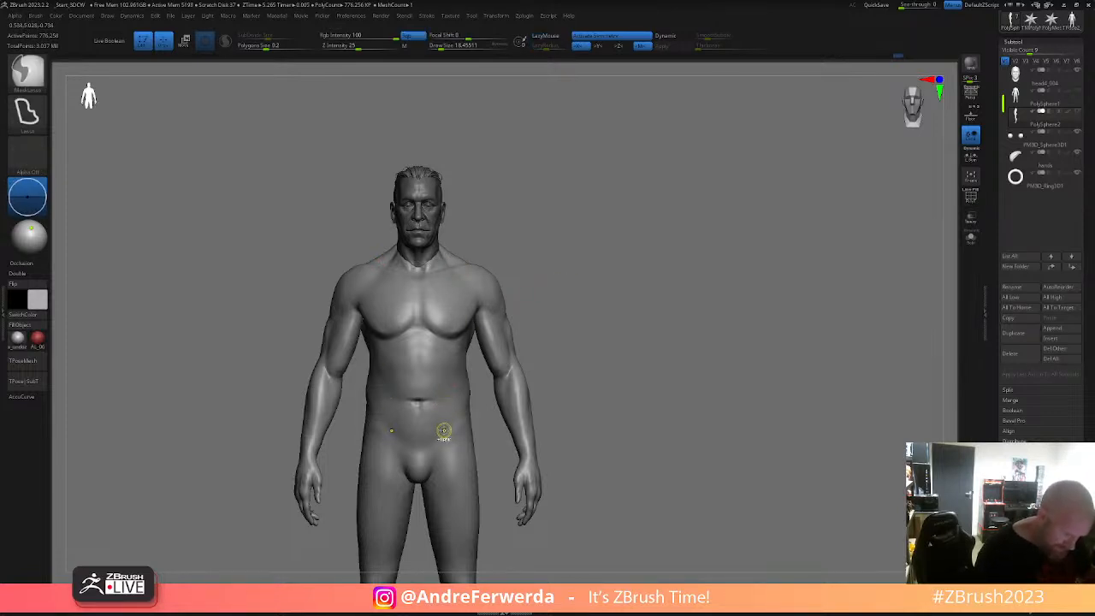
pyautogui.press('ctrl')
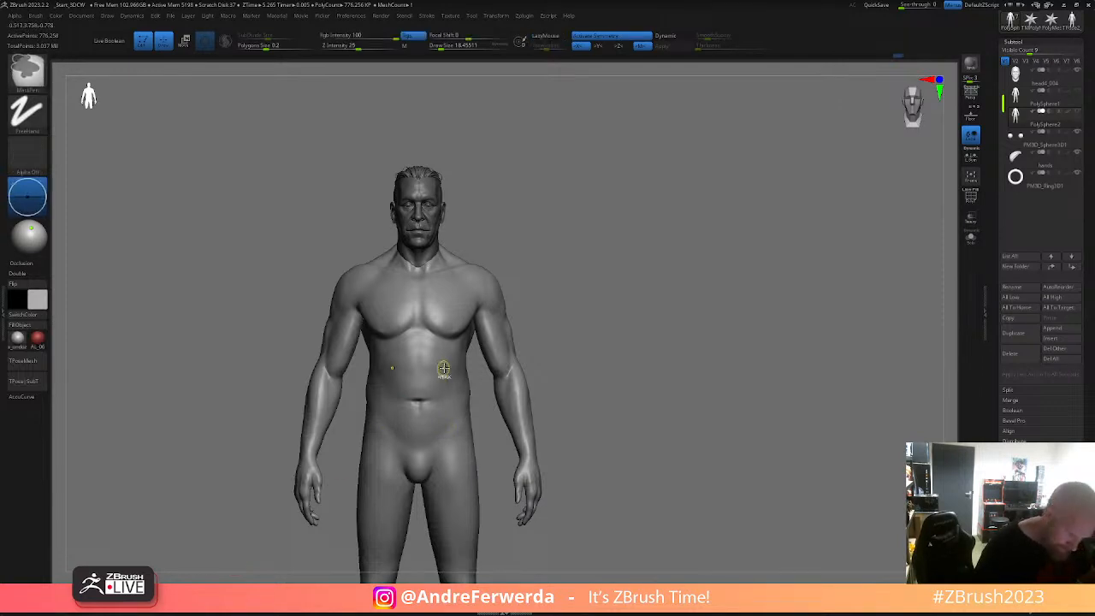
pyautogui.moveTo(465, 260)
pyautogui.keyDown('ctrl'); pyautogui.mouseDown()
pyautogui.moveTo(448, 444)
pyautogui.moveTo(464, 264)
pyautogui.moveTo(447, 400)
pyautogui.moveTo(443, 350)
pyautogui.moveTo(463, 257)
pyautogui.mouseUp(); pyautogui.keyUp('ctrl')
pyautogui.press('space')
pyautogui.hotkey('ctrl', 'z')
pyautogui.moveTo(584, 240)
pyautogui.mouseDown()
pyautogui.moveTo(476, 243)
pyautogui.moveTo(466, 266)
pyautogui.moveTo(481, 416)
pyautogui.moveTo(467, 255)
pyautogui.mouseUp()
pyautogui.moveTo(595, 217)
pyautogui.mouseDown()
pyautogui.moveTo(642, 244)
pyautogui.moveTo(618, 255)
pyautogui.mouseUp()
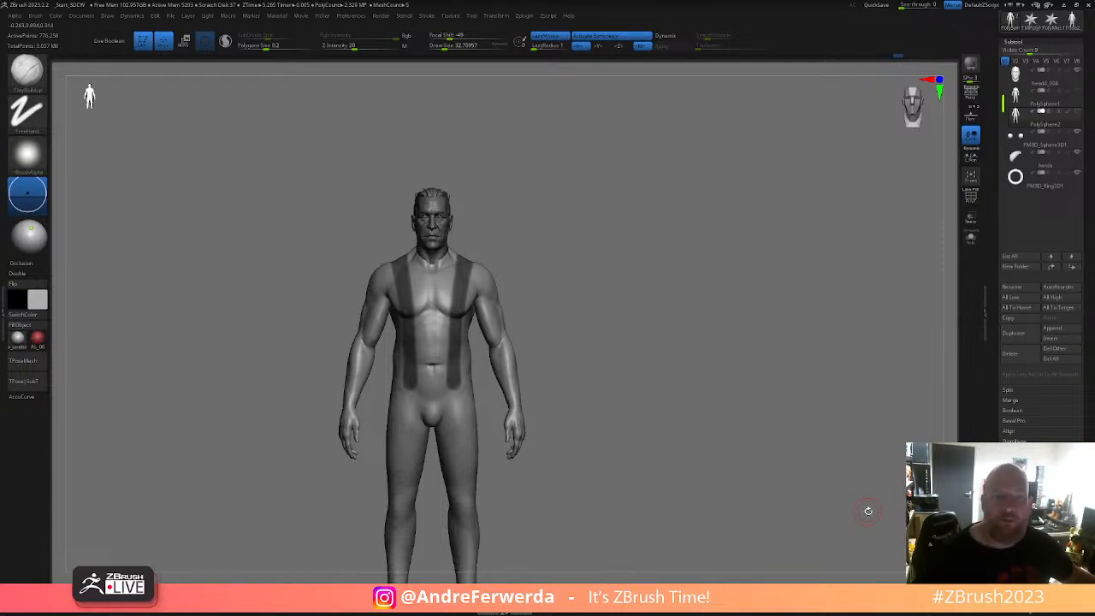
pyautogui.keyDown('ctrl'); pyautogui.moveTo(734, 349); pyautogui.dragTo(746, 402); pyautogui.keyUp('ctrl')
# - Frame the full figure, compare it with the PolySphere1 body and return to the PolySphere2 subtool
pyautogui.keyDown('alt'); pyautogui.moveTo(747, 406); pyautogui.dragTo(752, 380); pyautogui.keyUp('alt')
pyautogui.press('f')
pyautogui.moveTo(684, 490); pyautogui.dragTo(674, 485)
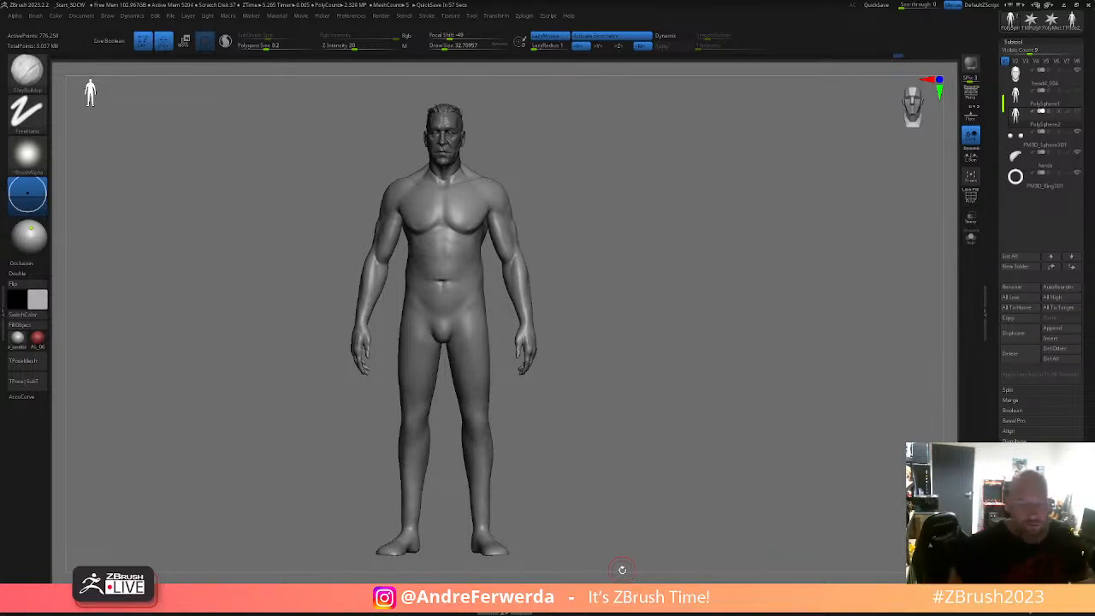
pyautogui.keyDown('alt'); pyautogui.moveTo(618, 251); pyautogui.dragTo(649, 390); pyautogui.keyUp('alt')
pyautogui.moveTo(648, 351); pyautogui.dragTo(650, 353)
pyautogui.moveTo(661, 443)
pyautogui.keyDown('alt'); pyautogui.mouseDown()
pyautogui.moveTo(668, 381)
pyautogui.moveTo(667, 452)
pyautogui.mouseUp(); pyautogui.keyUp('alt')
pyautogui.press('shift')
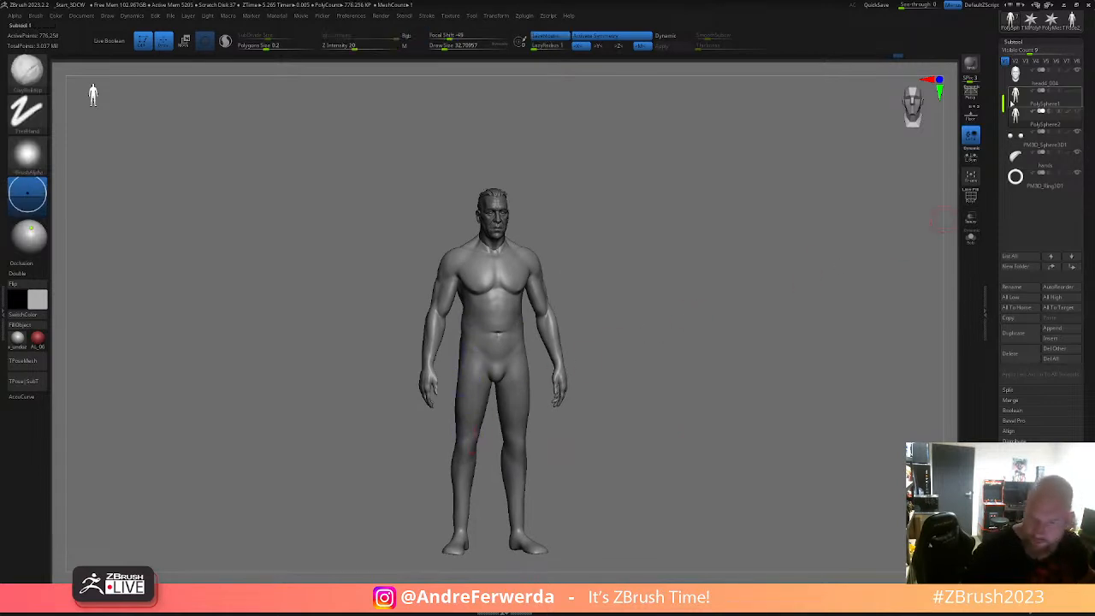
pyautogui.click(1040, 98)
pyautogui.moveTo(758, 317); pyautogui.dragTo(680, 342)
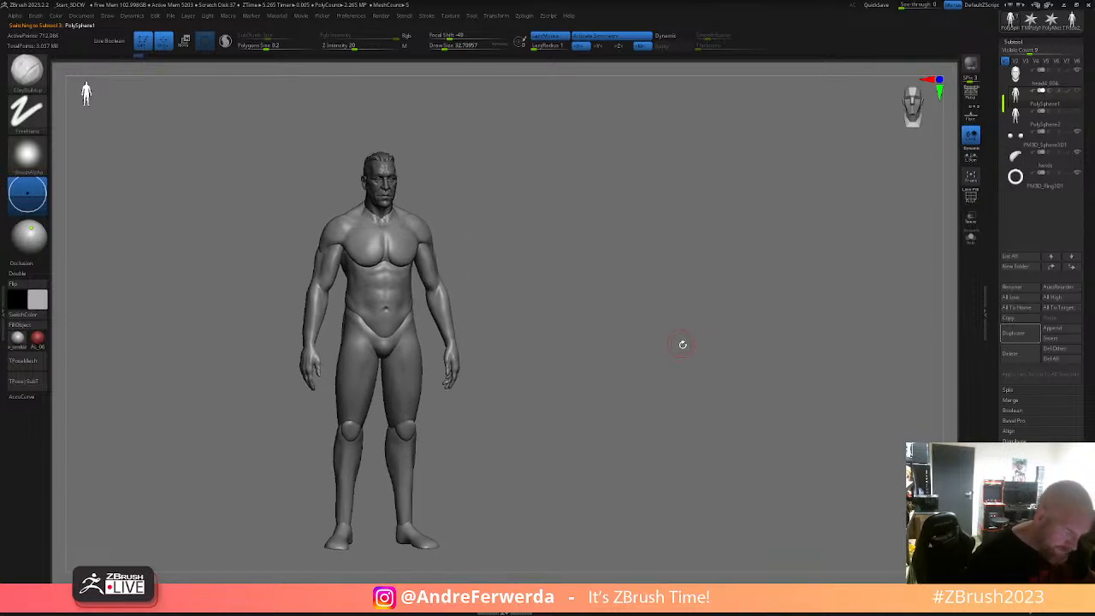
pyautogui.moveTo(708, 399); pyautogui.dragTo(686, 420)
pyautogui.click(1017, 119)
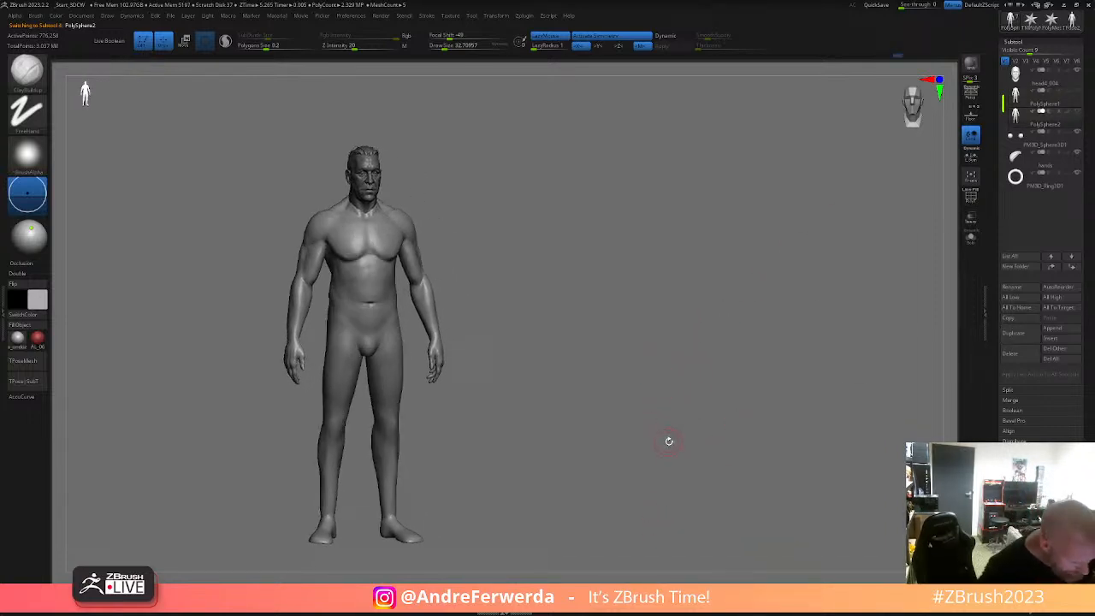
# - Smooth the shoulder and chest, set the brush size to about 62 and undo the last stroke
pyautogui.keyDown('shift'); pyautogui.moveTo(342, 238); pyautogui.dragTo(329, 243); pyautogui.keyUp('shift')
pyautogui.moveTo(503, 205); pyautogui.dragTo(448, 210)
pyautogui.moveTo(394, 247)
pyautogui.keyDown('shift'); pyautogui.mouseDown()
pyautogui.moveTo(404, 237)
pyautogui.moveTo(377, 231)
pyautogui.moveTo(363, 248)
pyautogui.moveTo(388, 224)
pyautogui.mouseUp(); pyautogui.keyUp('shift')
pyautogui.press('space')
pyautogui.moveTo(506, 202)
pyautogui.keyDown('alt'); pyautogui.mouseDown()
pyautogui.moveTo(513, 230)
pyautogui.moveTo(634, 232)
pyautogui.mouseUp(); pyautogui.keyUp('alt')
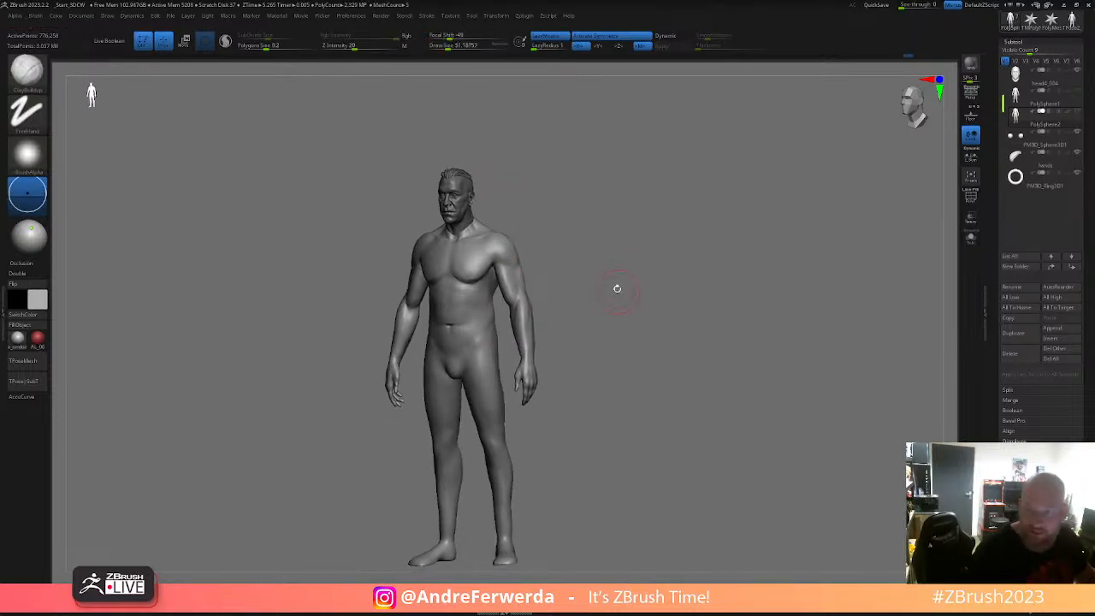
pyautogui.press('space')
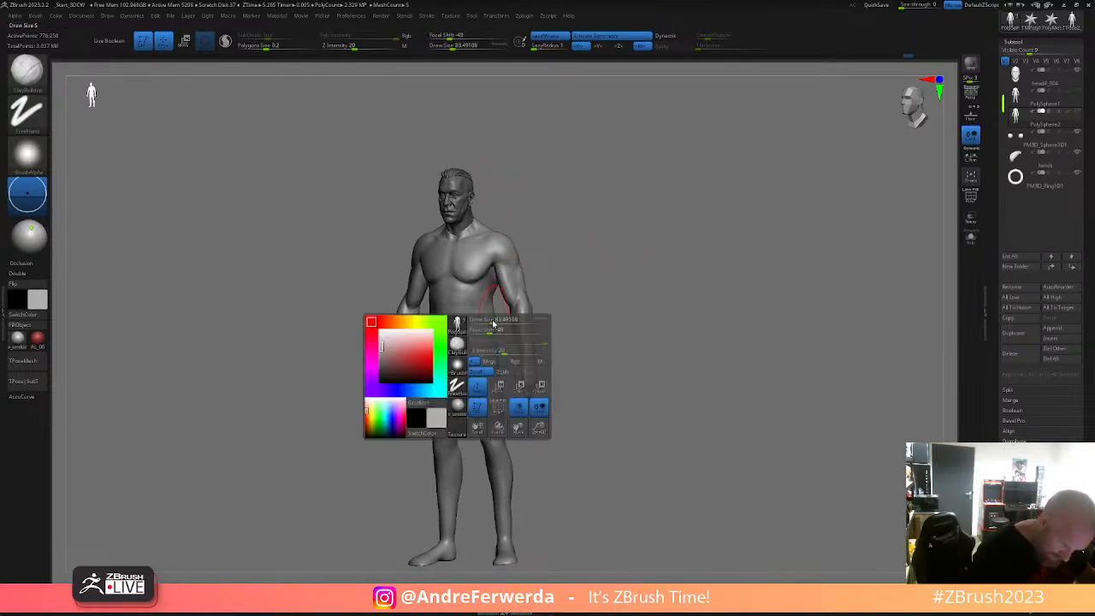
pyautogui.hotkey('ctrl', 'z')
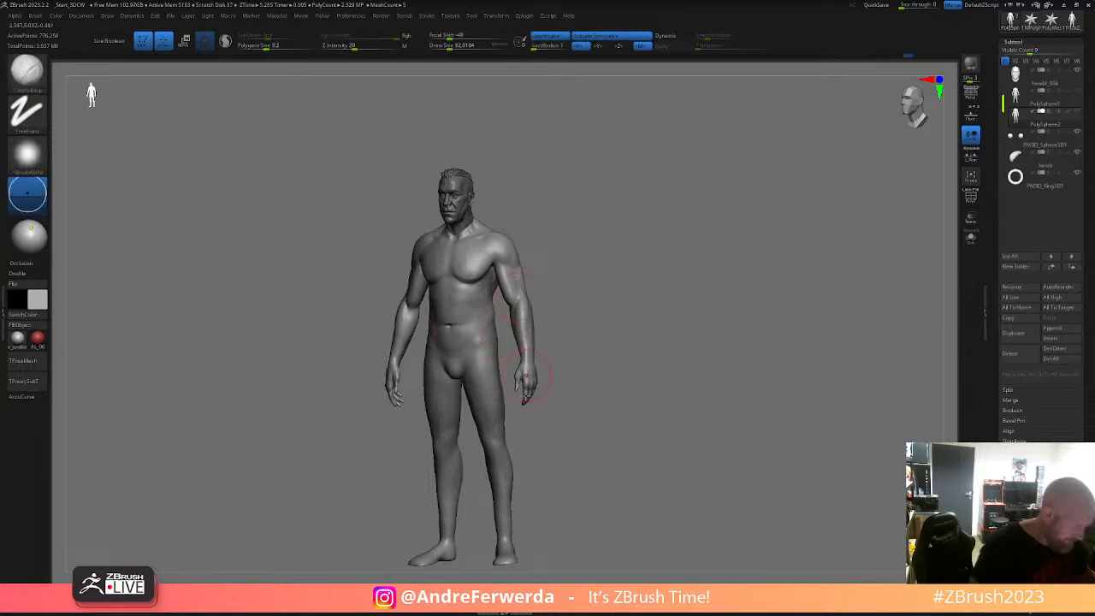
# - Switch to the Move brush at size about 30 and review the figure from the front and three-quarter views
pyautogui.press('b')
pyautogui.press('m')
pyautogui.press('v')
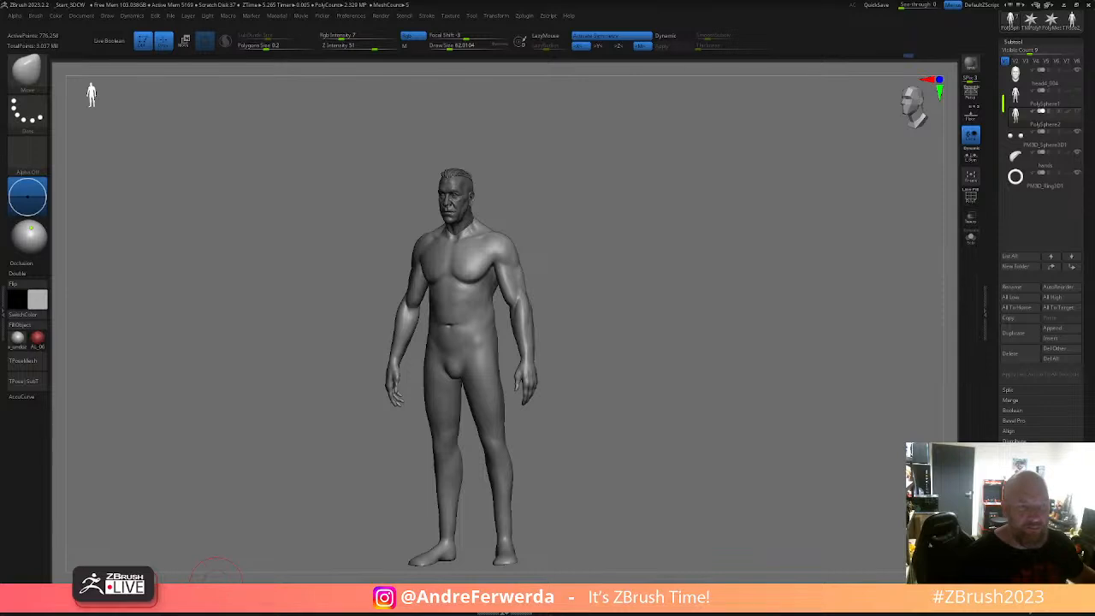
pyautogui.moveTo(660, 388); pyautogui.dragTo(780, 432)
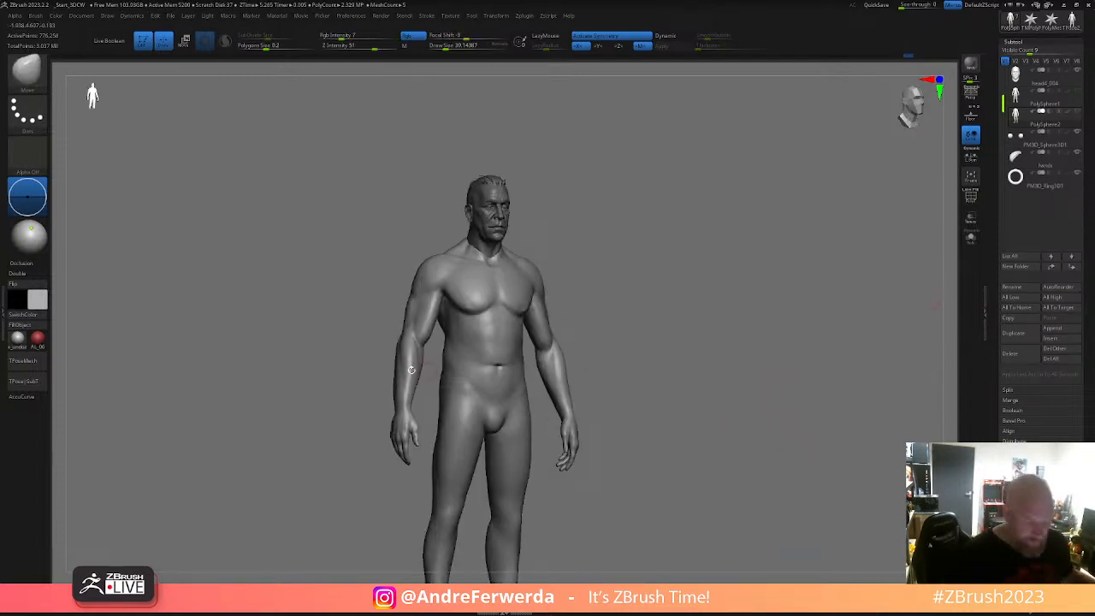
pyautogui.moveTo(619, 283); pyautogui.dragTo(675, 338)
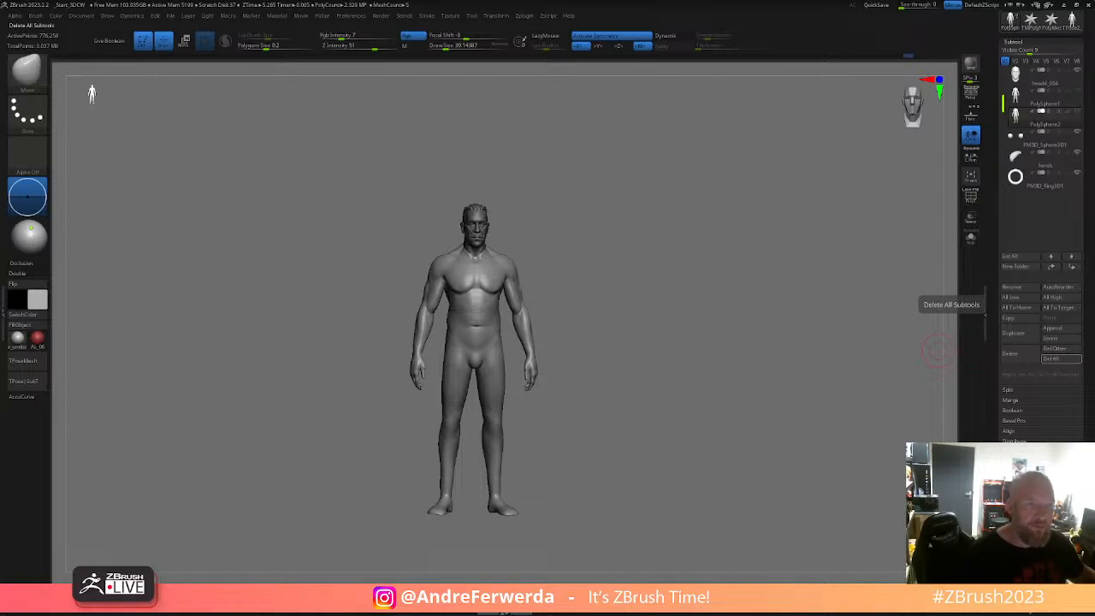
pyautogui.moveTo(937, 351)
pyautogui.mouseDown()
pyautogui.moveTo(722, 385)
pyautogui.moveTo(743, 439)
pyautogui.moveTo(753, 420)
pyautogui.moveTo(751, 465)
pyautogui.moveTo(783, 432)
pyautogui.mouseUp()
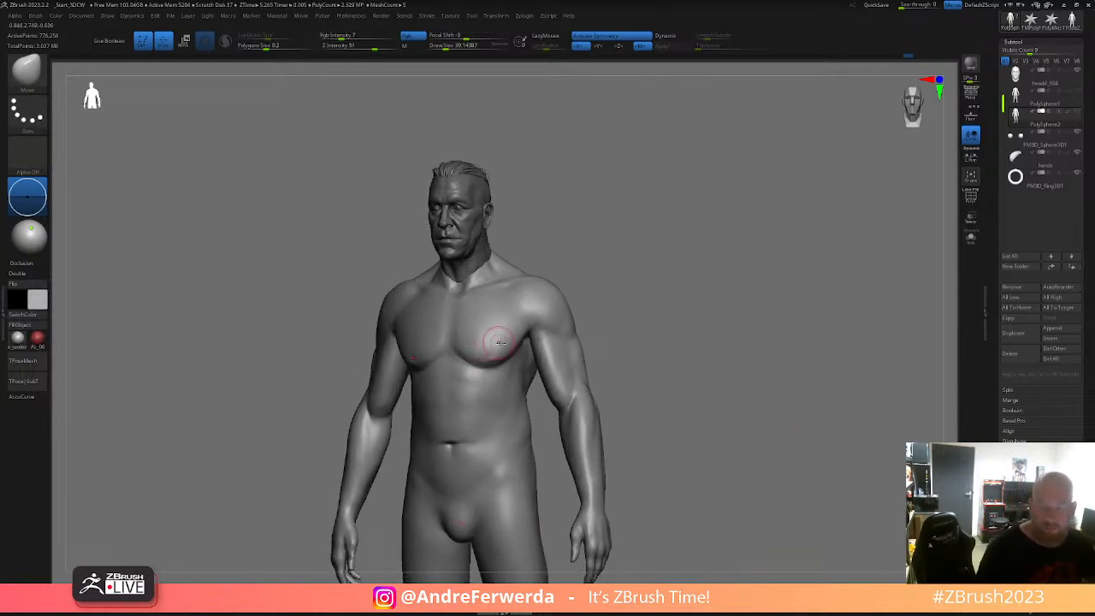
# - Define the lower edge of the chest muscles with the DamStandard brush at size about 51
pyautogui.press('b')
pyautogui.press('d')
pyautogui.click(558, 247)
pyautogui.keyDown('alt'); pyautogui.moveTo(592, 231); pyautogui.dragTo(627, 201); pyautogui.keyUp('alt')
pyautogui.press('s')
pyautogui.moveTo(453, 339); pyautogui.dragTo(461, 338)
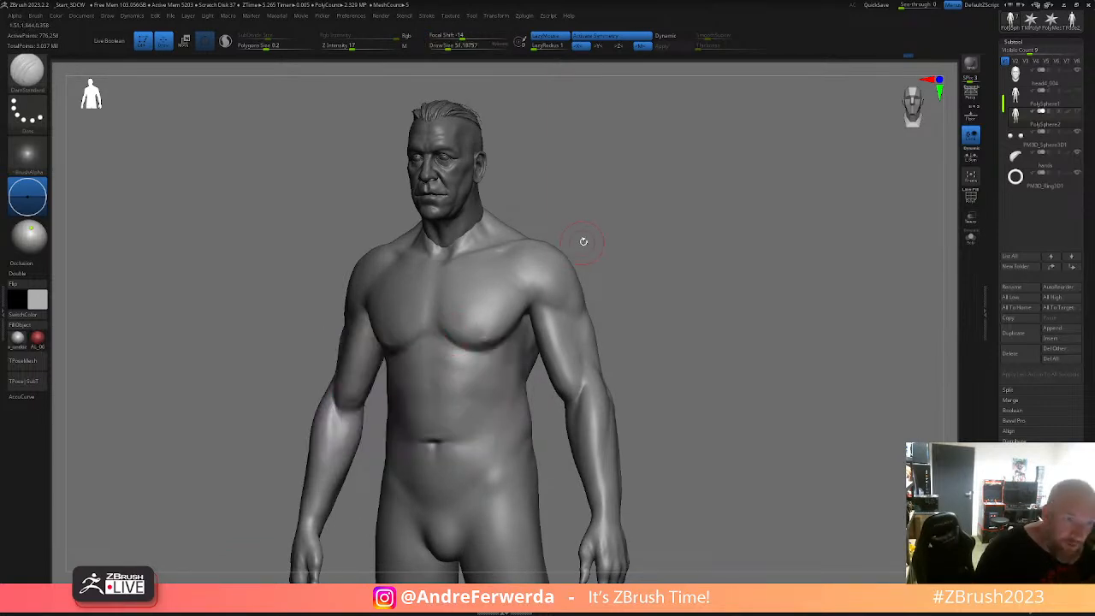
pyautogui.moveTo(586, 236); pyautogui.dragTo(593, 234)
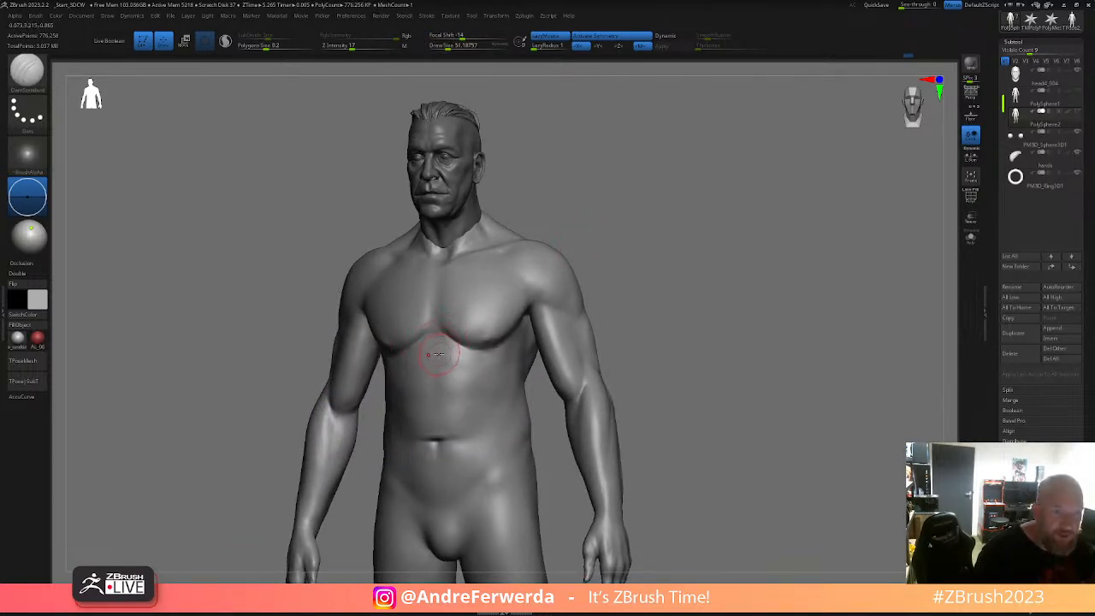
# - Build up the area beneath the chest with the ClayBuildup brush at Z Intensity 22 and size about 74
pyautogui.press('b')
pyautogui.press('c')
pyautogui.press('b')
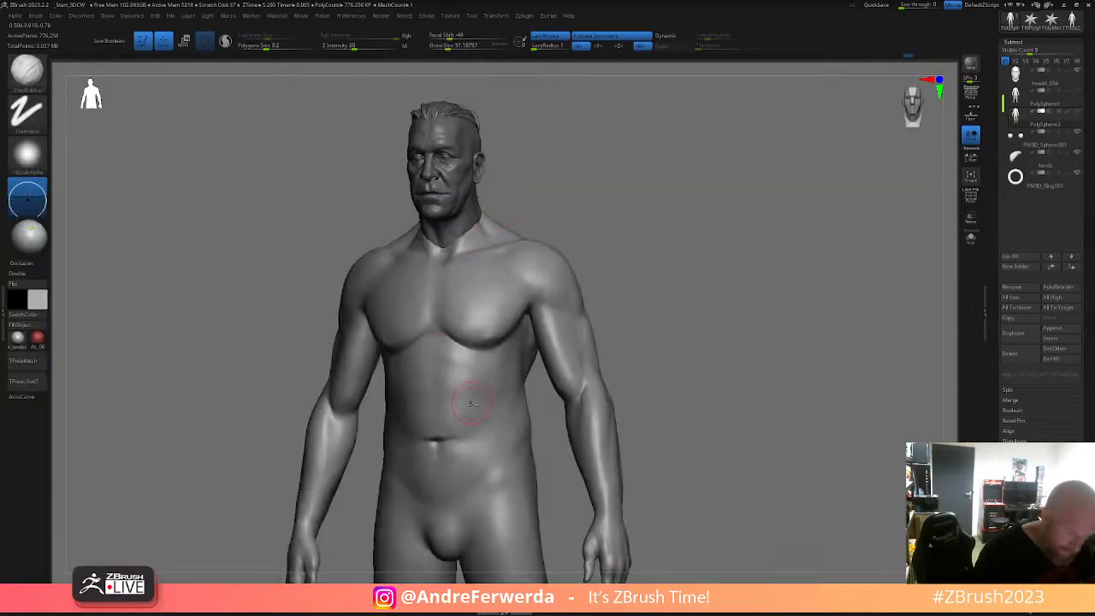
pyautogui.press('space')
pyautogui.press('space')
pyautogui.moveTo(631, 261); pyautogui.dragTo(549, 264)
pyautogui.click(664, 254)
pyautogui.click(677, 286)
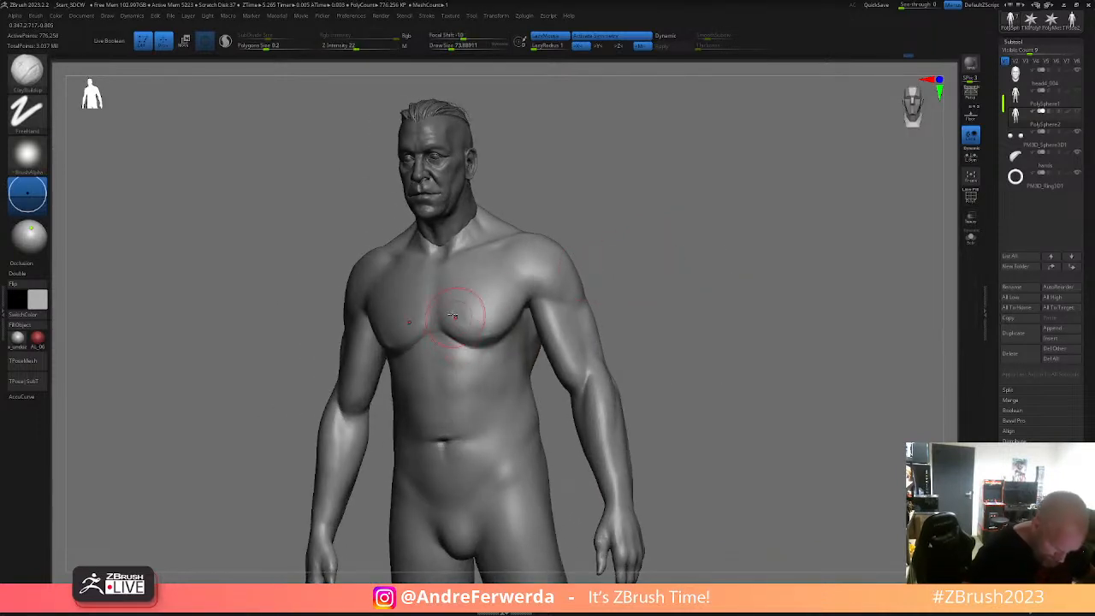
# - Enlarge the ClayBuildup brush to about 83 and add volume to the upper abdomen along the centre line
pyautogui.press('space')
pyautogui.moveTo(445, 369); pyautogui.dragTo(449, 369)
pyautogui.moveTo(704, 276); pyautogui.dragTo(642, 288)
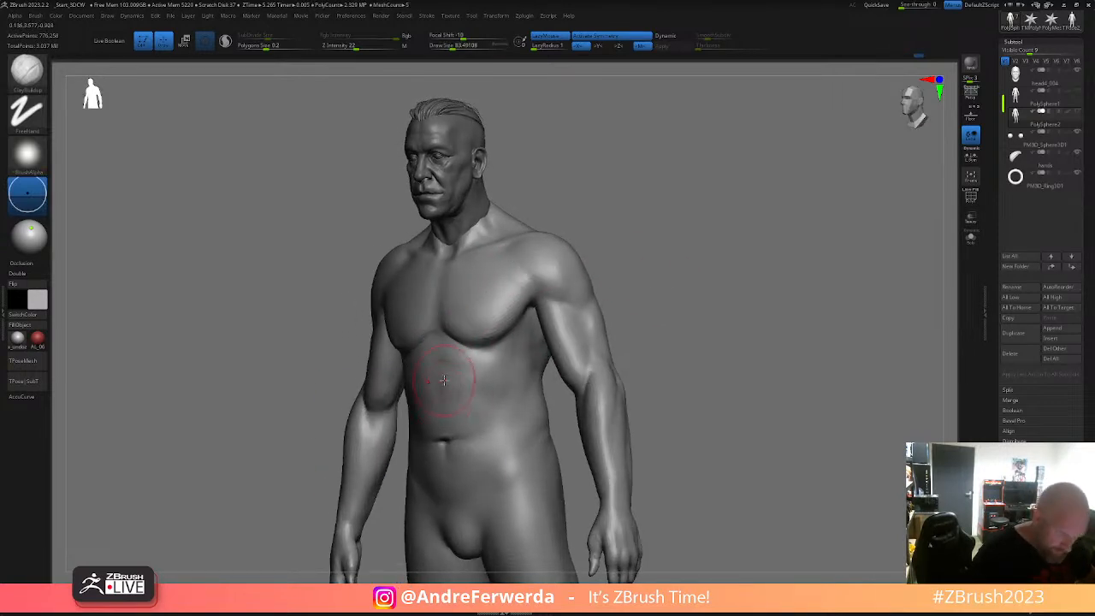
# - Set the brush size to about 104 and shape the rib area and abdomen from both sides
pyautogui.press('space')
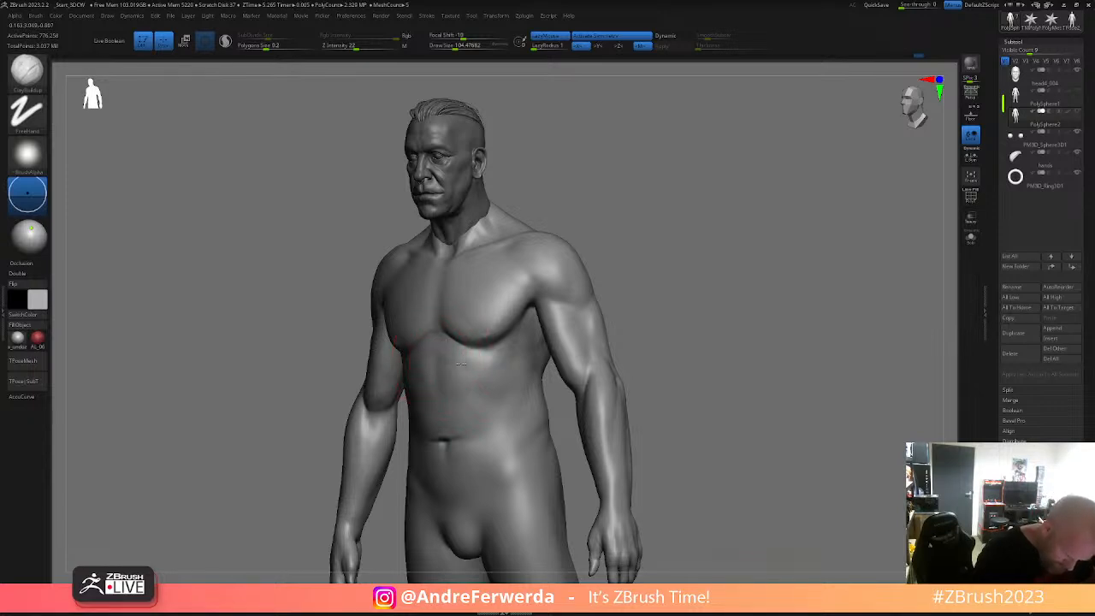
pyautogui.moveTo(458, 385)
pyautogui.mouseDown(button='right')
pyautogui.moveTo(668, 264)
pyautogui.moveTo(673, 288)
pyautogui.moveTo(652, 291)
pyautogui.mouseUp(button='right')
pyautogui.moveTo(652, 291); pyautogui.dragTo(595, 288)
pyautogui.moveTo(704, 324); pyautogui.dragTo(747, 306)
pyautogui.moveTo(747, 305); pyautogui.dragTo(681, 319, button='right')
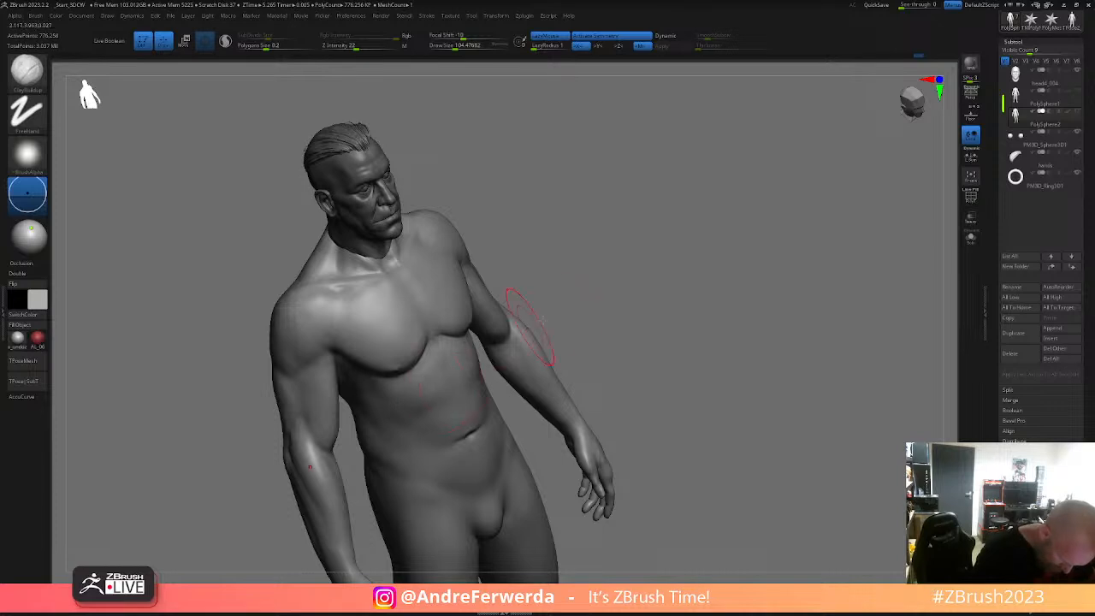
pyautogui.moveTo(435, 395); pyautogui.dragTo(562, 307, button='right')
pyautogui.moveTo(455, 369)
pyautogui.mouseDown(button='right')
pyautogui.moveTo(692, 274)
pyautogui.moveTo(653, 262)
pyautogui.mouseUp(button='right')
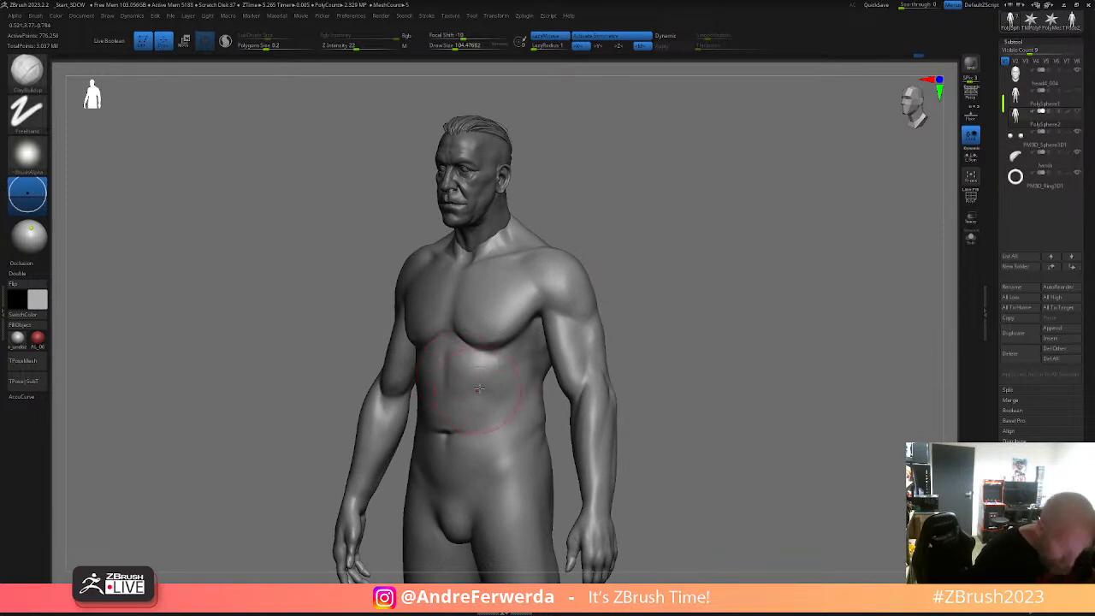
pyautogui.keyDown('alt'); pyautogui.moveTo(687, 297); pyautogui.dragTo(684, 268); pyautogui.keyUp('alt')
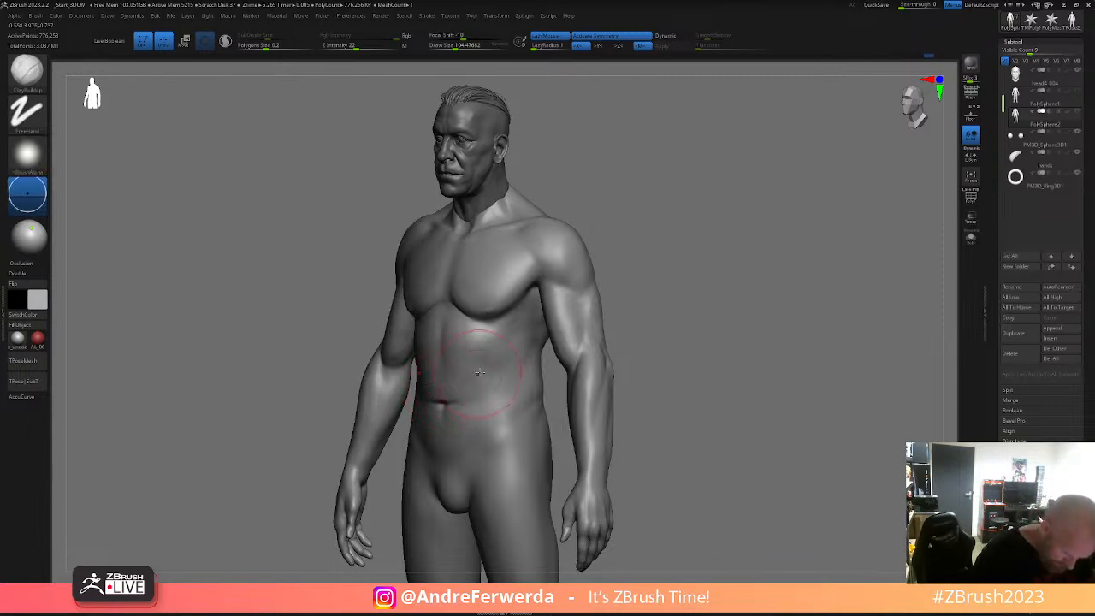
# - Refine the abdomen's surface with the DamStandard brush at Z Intensity 17, then smooth the area above the navel
pyautogui.press('b')
pyautogui.press('s')
pyautogui.press('t')
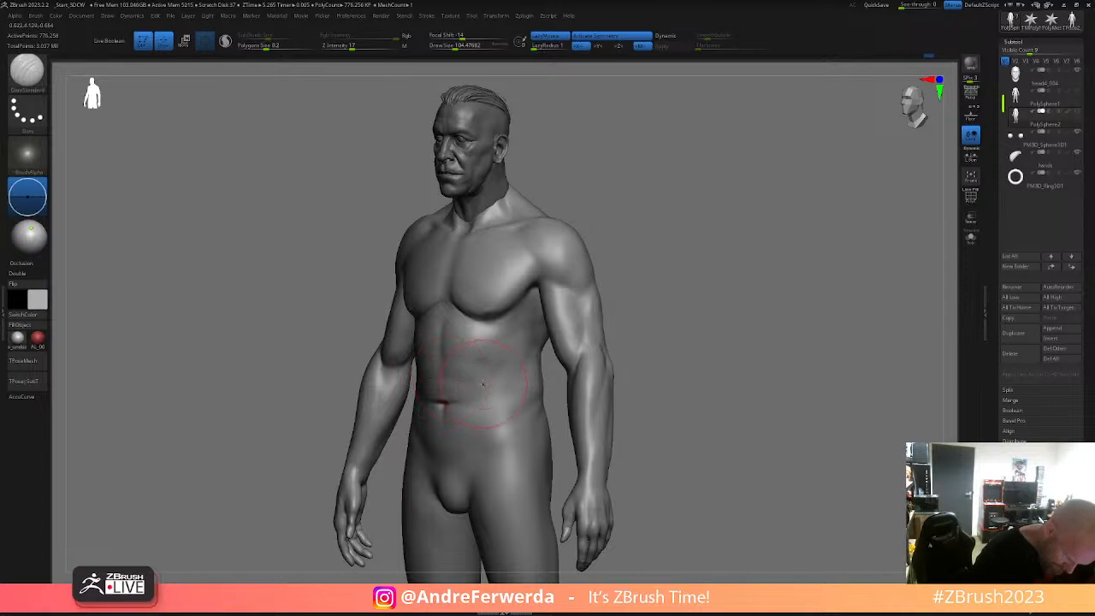
pyautogui.moveTo(456, 373)
pyautogui.keyDown('shift'); pyautogui.mouseDown()
pyautogui.moveTo(447, 365)
pyautogui.moveTo(492, 357)
pyautogui.mouseUp(); pyautogui.keyUp('shift')
pyautogui.moveTo(513, 342); pyautogui.dragTo(620, 325, button='right')
pyautogui.moveTo(648, 267)
pyautogui.keyDown('ctrl'); pyautogui.mouseDown(button='right')
pyautogui.moveTo(663, 245)
pyautogui.moveTo(655, 274)
pyautogui.moveTo(635, 268)
pyautogui.moveTo(642, 297)
pyautogui.mouseUp(button='right'); pyautogui.keyUp('ctrl')
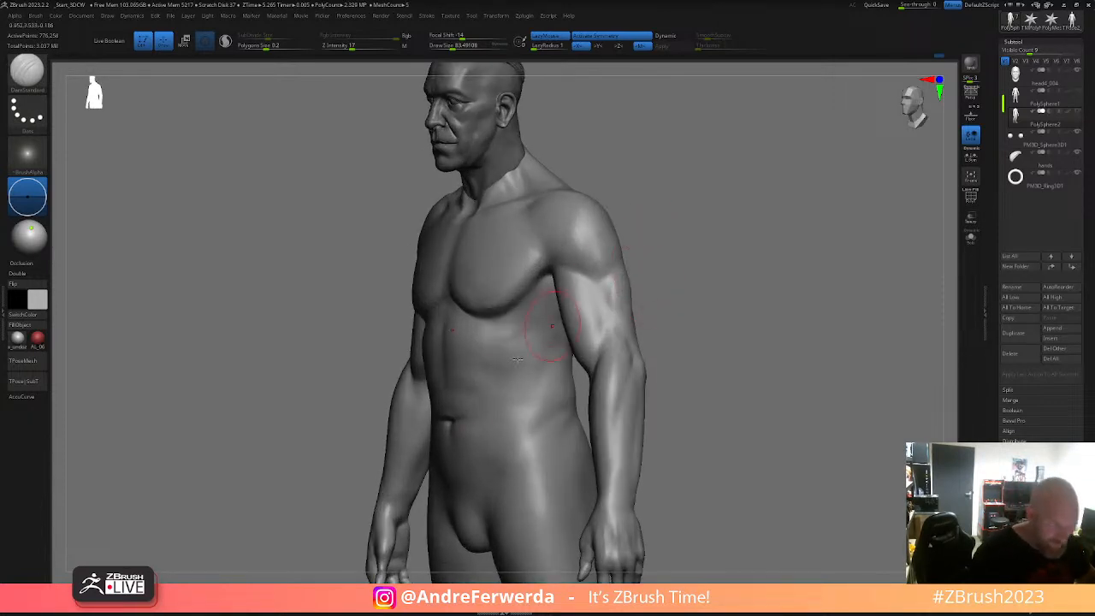
# - Shape the navel crease with the DamStandard brush, starting at size about 50 and enlarging it to about 95
pyautogui.press('space')
pyautogui.moveTo(477, 397); pyautogui.dragTo(470, 397)
pyautogui.moveTo(660, 313)
pyautogui.mouseDown(button='right')
pyautogui.moveTo(699, 305)
pyautogui.moveTo(529, 384)
pyautogui.mouseUp(button='right')
pyautogui.press('space')
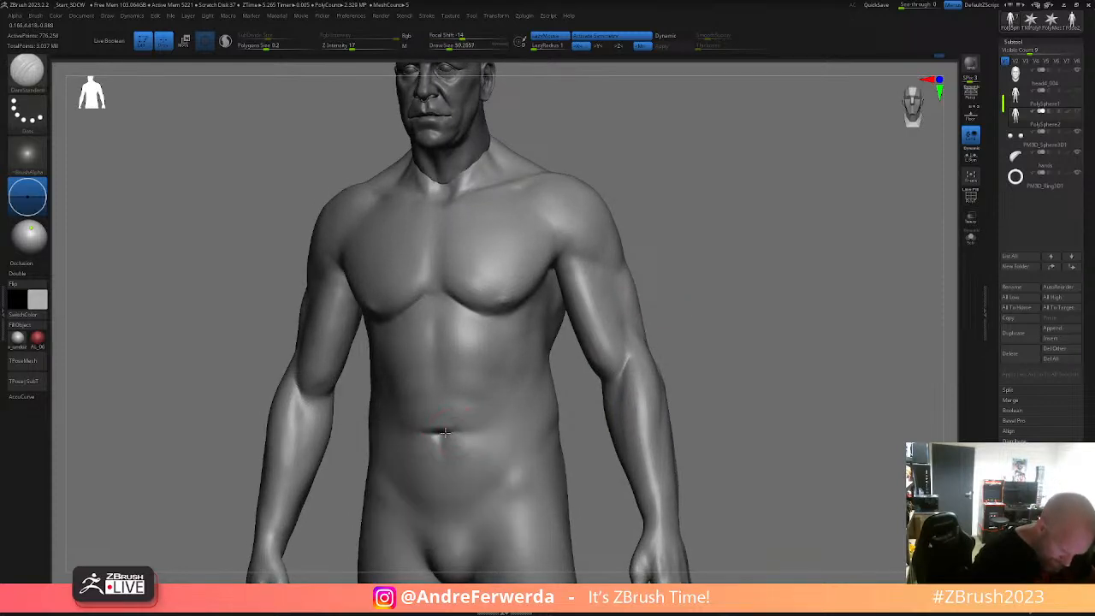
pyautogui.press('space')
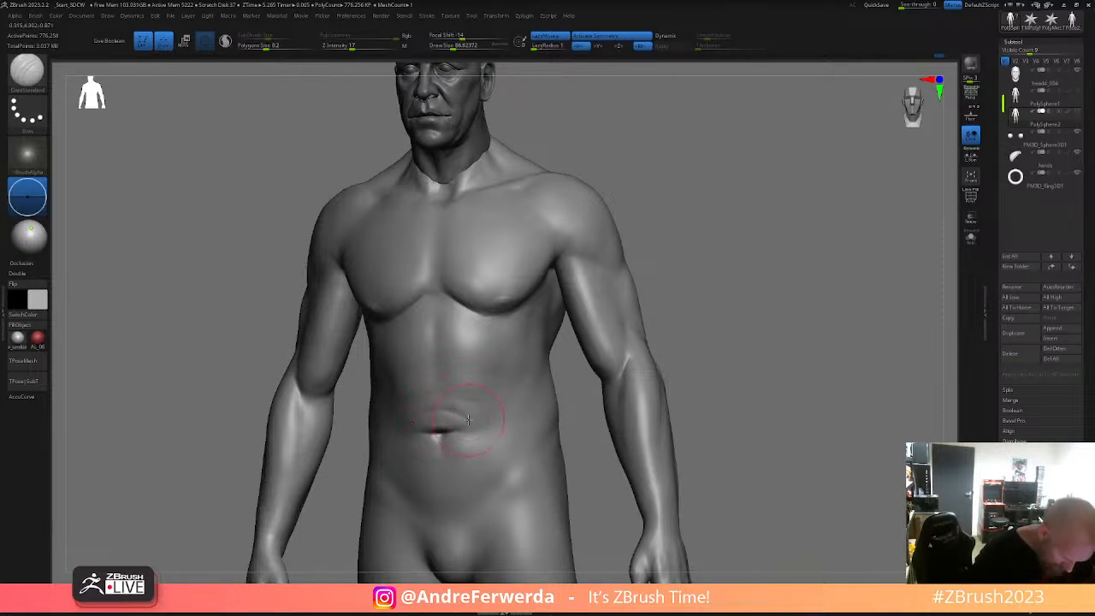
# - Build up the abdomen around the navel with the ClayBuildup brush at Z Intensity 22 and size about 104
pyautogui.press('b')
pyautogui.click(545, 215)
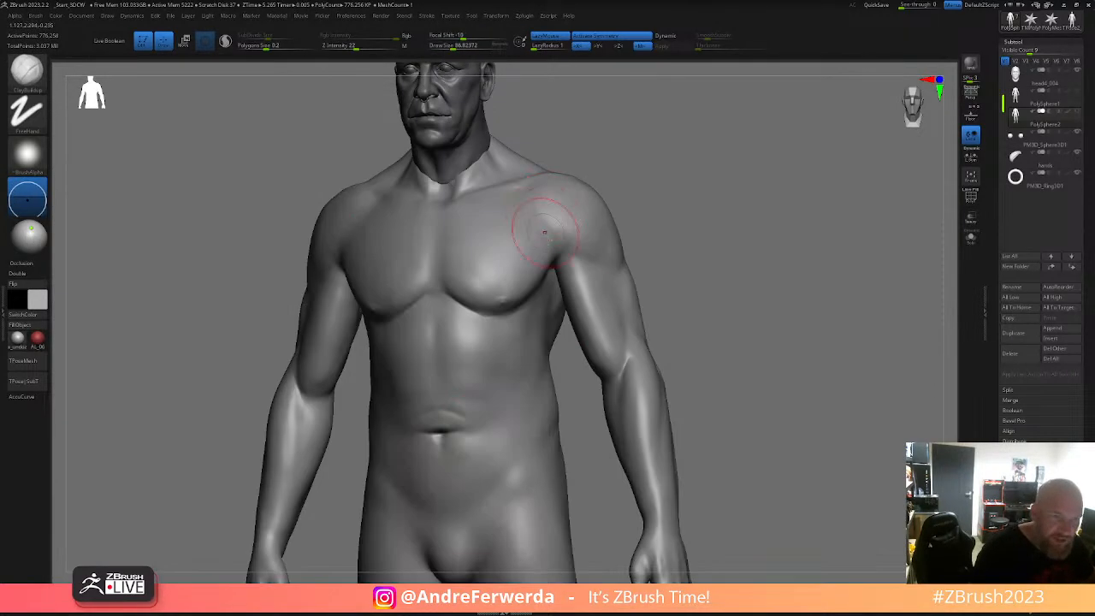
pyautogui.moveTo(716, 287); pyautogui.dragTo(587, 305)
pyautogui.press('space')
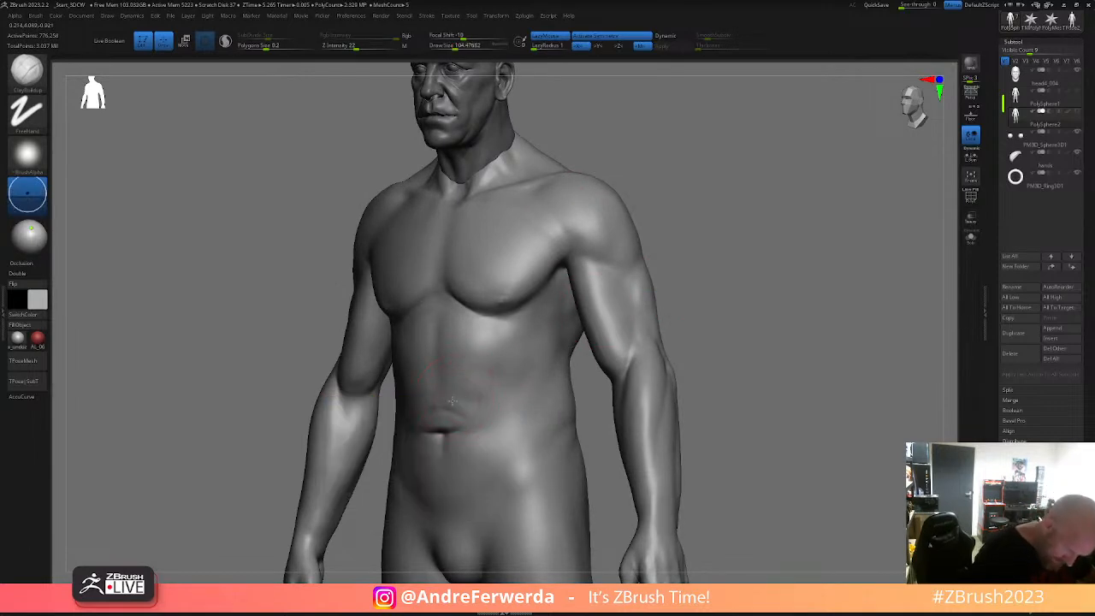
pyautogui.moveTo(467, 394)
pyautogui.mouseDown()
pyautogui.moveTo(474, 410)
pyautogui.moveTo(489, 406)
pyautogui.mouseUp()
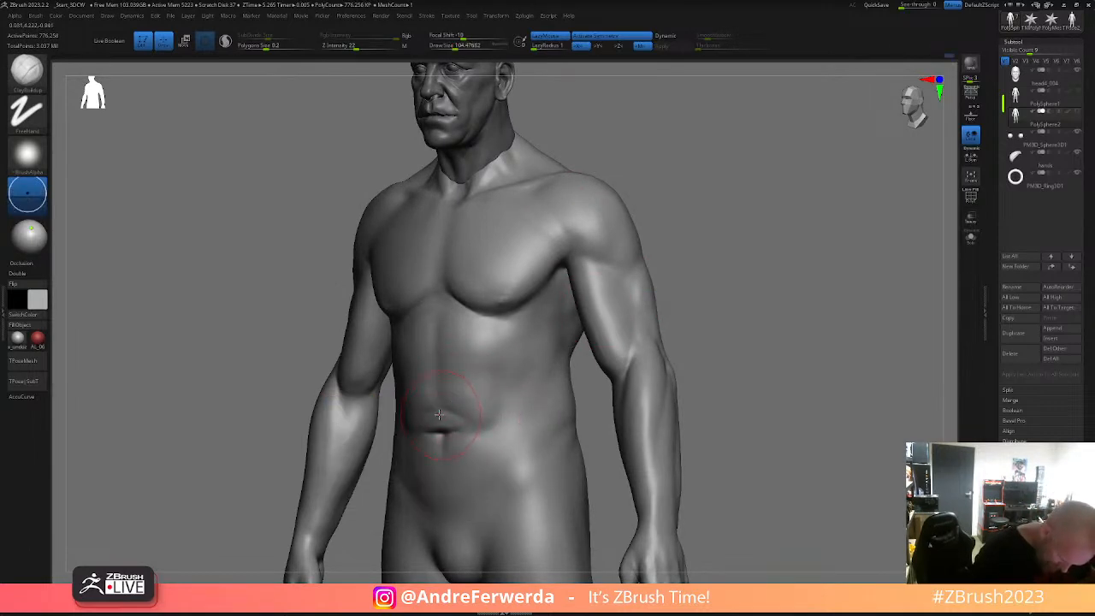
pyautogui.moveTo(458, 421); pyautogui.dragTo(466, 474)
# - Reduce the brush size to about 74 and smooth the abdomen around and below the navel
pyautogui.press('[')
pyautogui.press('shift')
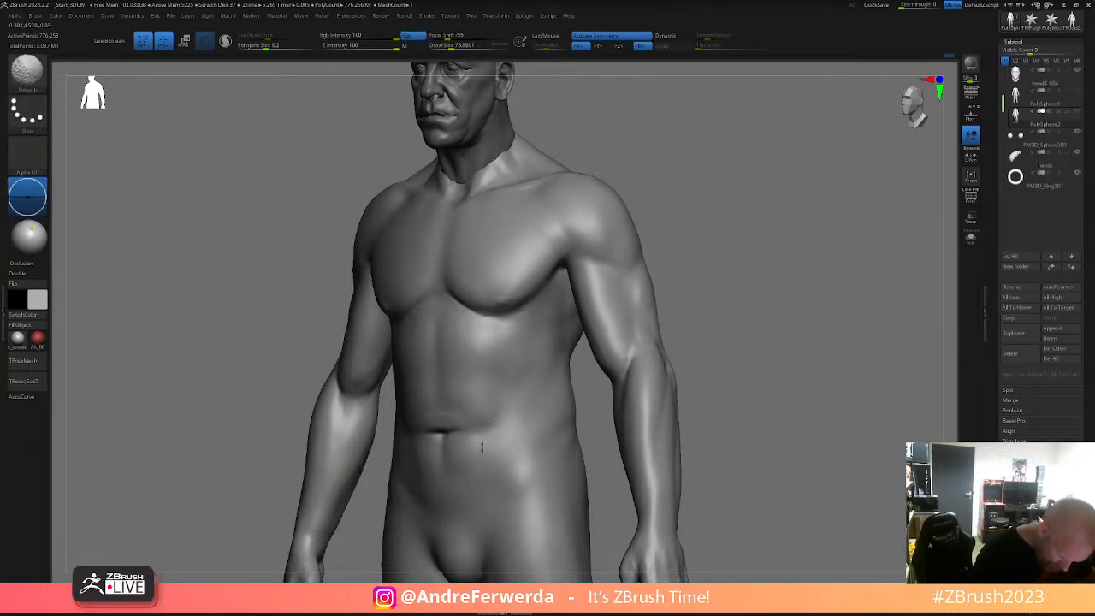
pyautogui.keyDown('shift'); pyautogui.moveTo(478, 472); pyautogui.dragTo(460, 475); pyautogui.keyUp('shift')
pyautogui.moveTo(719, 427)
pyautogui.keyDown('alt'); pyautogui.mouseDown()
pyautogui.moveTo(721, 368)
pyautogui.moveTo(744, 379)
pyautogui.moveTo(728, 477)
pyautogui.mouseUp(); pyautogui.keyUp('alt')
pyautogui.press('shift')
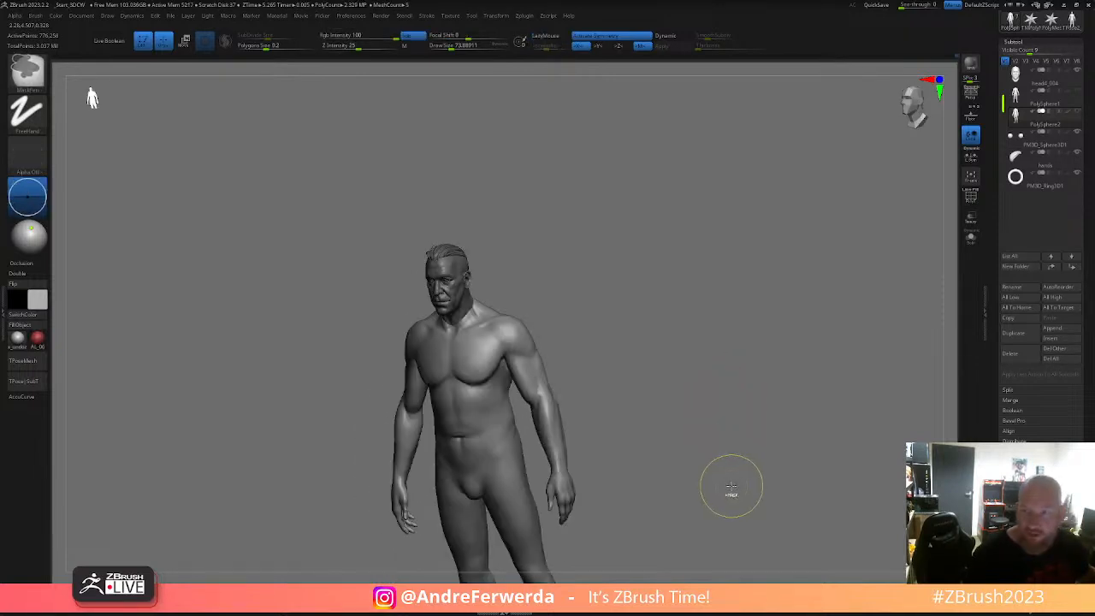
pyautogui.moveTo(660, 399)
pyautogui.mouseDown()
pyautogui.moveTo(702, 390)
pyautogui.moveTo(647, 373)
pyautogui.mouseUp()
pyautogui.keyDown('shift'); pyautogui.click(557, 350); pyautogui.keyUp('shift')
pyautogui.click(466, 437)
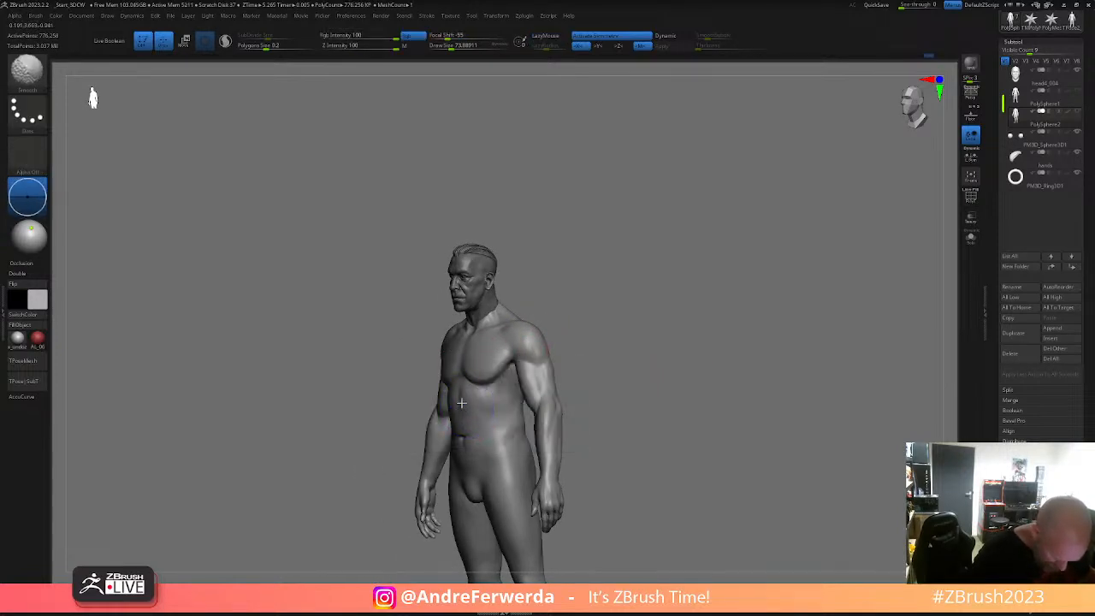
pyautogui.moveTo(568, 335); pyautogui.dragTo(604, 346)
pyautogui.moveTo(608, 345); pyautogui.dragTo(558, 334)
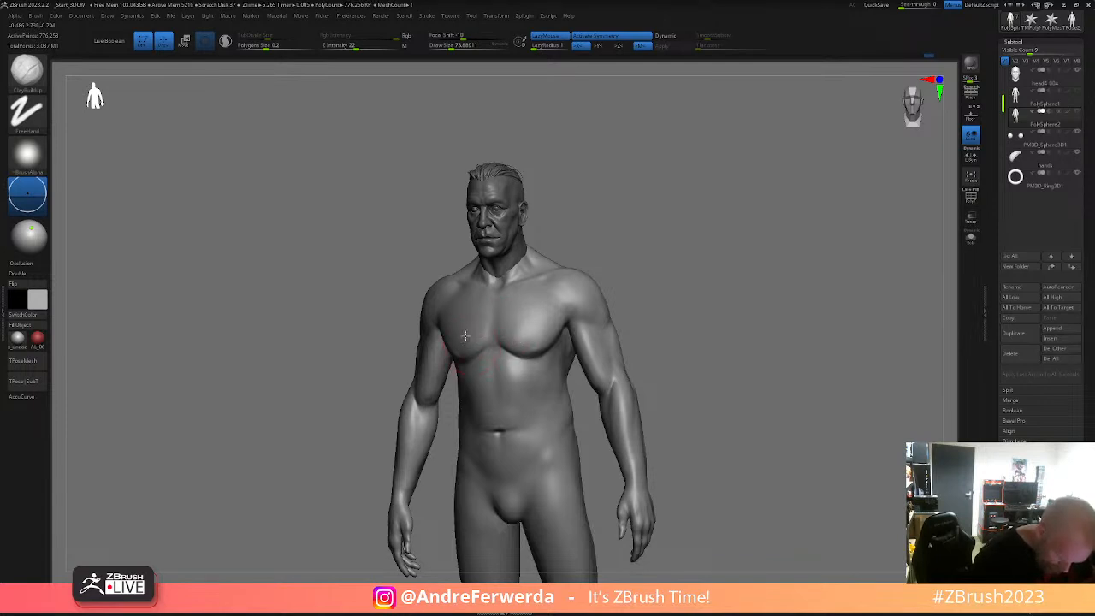
# - Enlarge the ClayBuildup brush to about 120 and broaden the forms of the upper abdomen beneath the chest
pyautogui.press('shift')
pyautogui.moveTo(670, 327)
pyautogui.keyDown('alt'); pyautogui.mouseDown()
pyautogui.moveTo(676, 306)
pyautogui.moveTo(711, 311)
pyautogui.moveTo(713, 279)
pyautogui.mouseUp(); pyautogui.keyUp('alt')
pyautogui.press(']')
pyautogui.press(']')
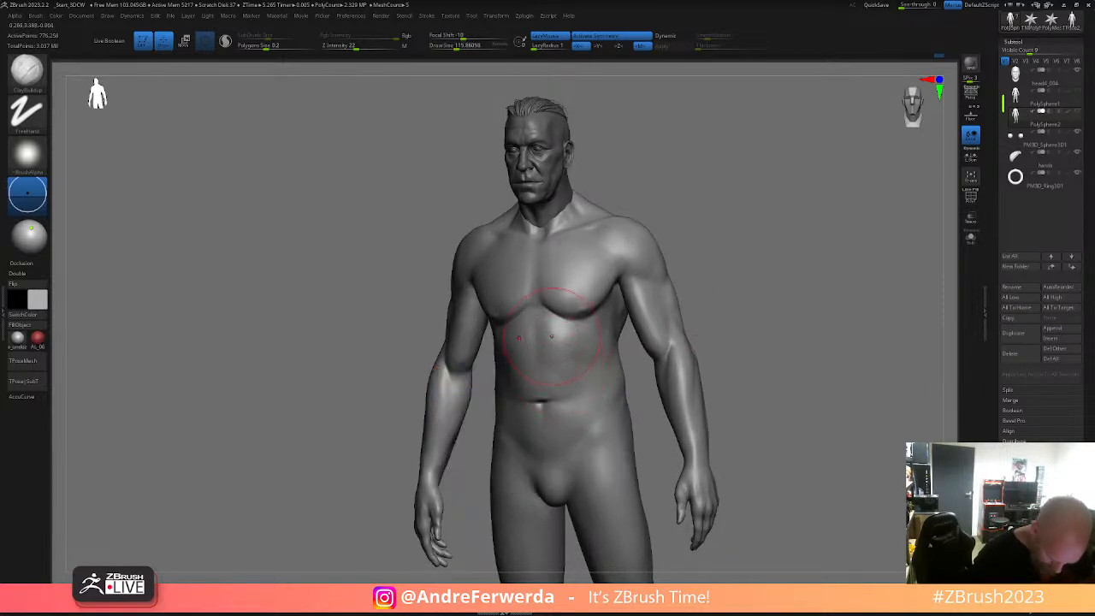
pyautogui.moveTo(557, 346)
pyautogui.mouseDown()
pyautogui.moveTo(580, 382)
pyautogui.moveTo(599, 366)
pyautogui.mouseUp()
pyautogui.moveTo(726, 319)
pyautogui.keyDown('alt'); pyautogui.mouseDown()
pyautogui.moveTo(733, 296)
pyautogui.moveTo(576, 410)
pyautogui.moveTo(600, 367)
pyautogui.moveTo(751, 303)
pyautogui.moveTo(765, 308)
pyautogui.moveTo(746, 337)
pyautogui.mouseUp(); pyautogui.keyUp('alt')
pyautogui.press('space')
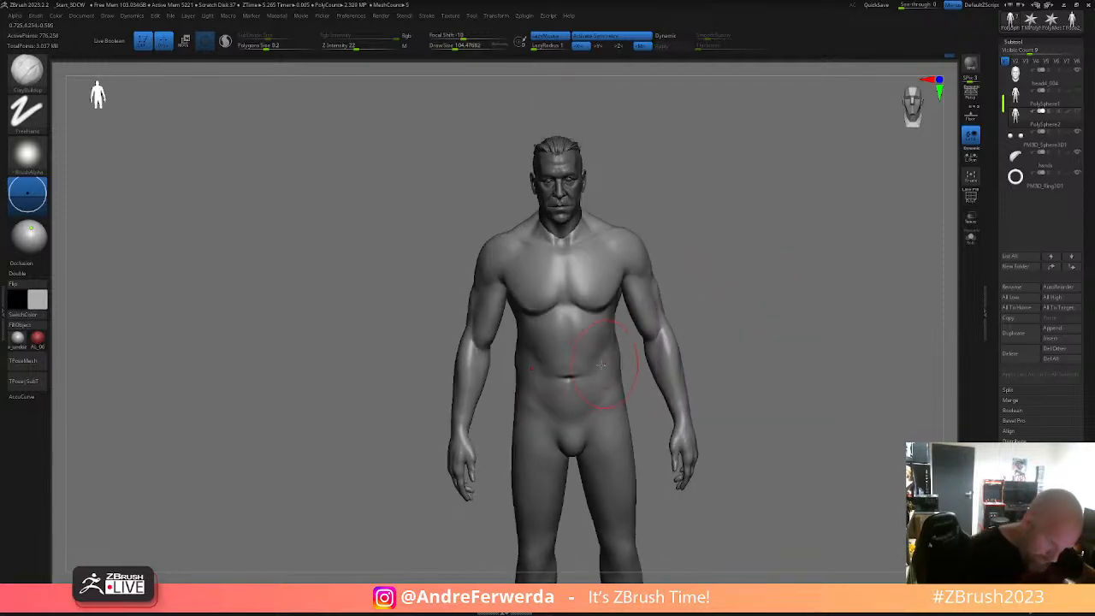
# - Smooth the side of the waist and refine the abdomen, bringing the brush size down to about 62
pyautogui.keyDown('shift'); pyautogui.moveTo(613, 363); pyautogui.dragTo(623, 356); pyautogui.keyUp('shift')
pyautogui.moveTo(700, 339); pyautogui.dragTo(678, 297)
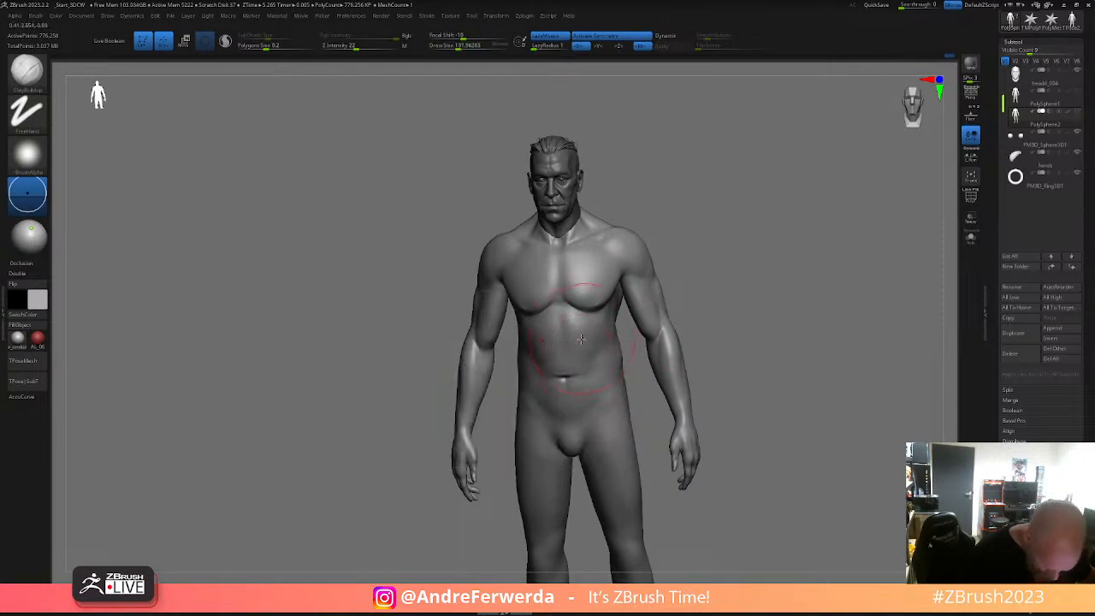
pyautogui.keyDown('alt'); pyautogui.moveTo(698, 326); pyautogui.dragTo(741, 286); pyautogui.keyUp('alt')
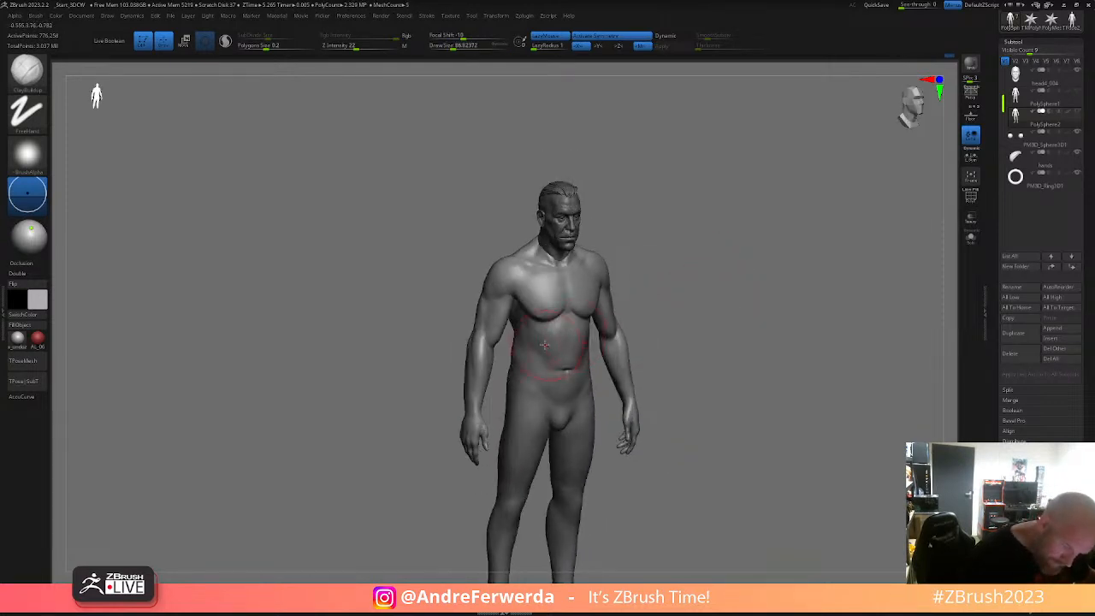
pyautogui.moveTo(671, 338); pyautogui.dragTo(695, 312, button='right')
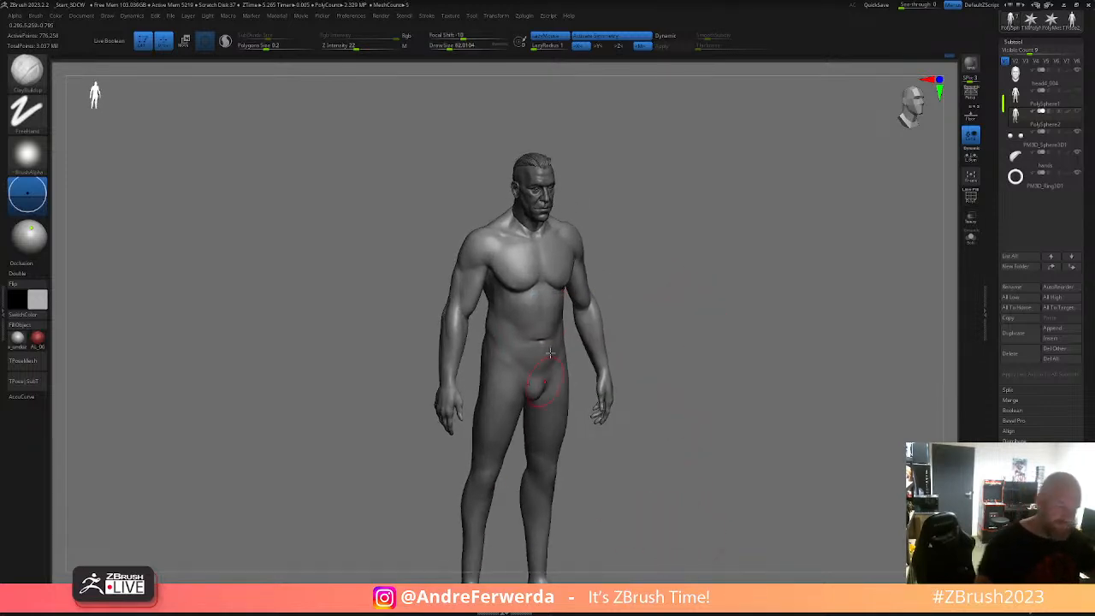
pyautogui.keyDown('shift'); pyautogui.moveTo(541, 318); pyautogui.dragTo(552, 309); pyautogui.keyUp('shift')
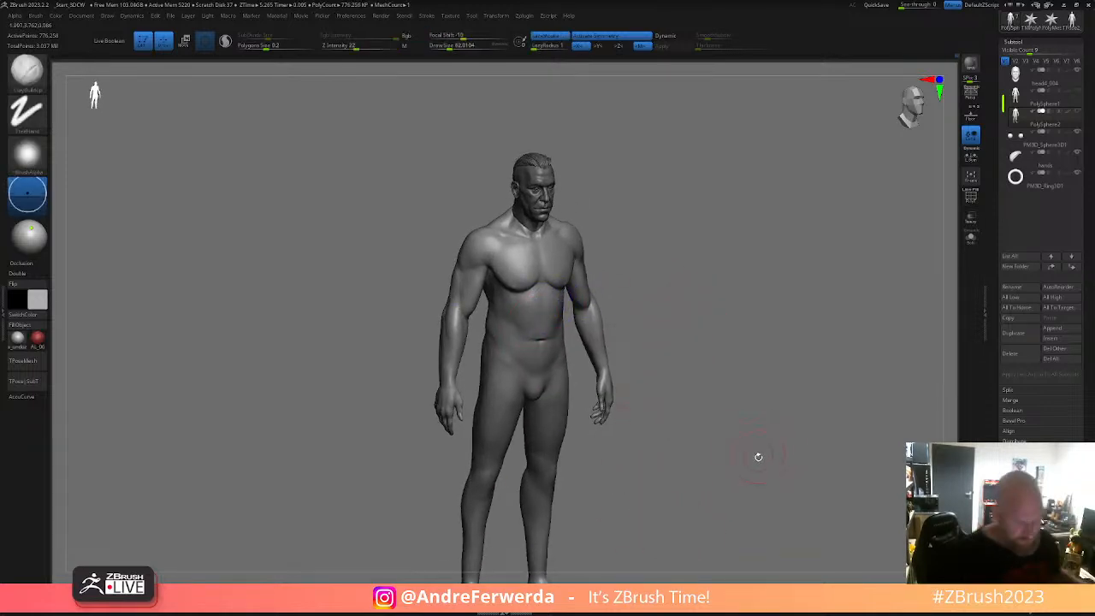
# - Refine the ribs, outer chest and armpit transition from both sides with the ClayBuildup brush at size about 62
pyautogui.moveTo(656, 261); pyautogui.dragTo(607, 267, button='right')
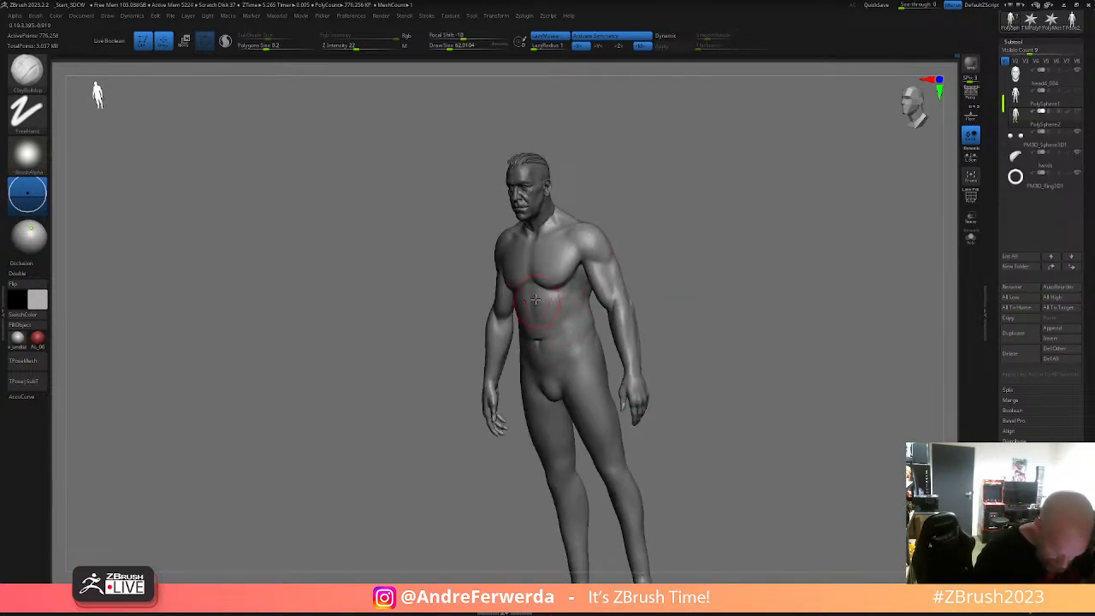
pyautogui.moveTo(598, 287); pyautogui.dragTo(715, 265, button='right')
pyautogui.moveTo(638, 249); pyautogui.dragTo(622, 260, button='right')
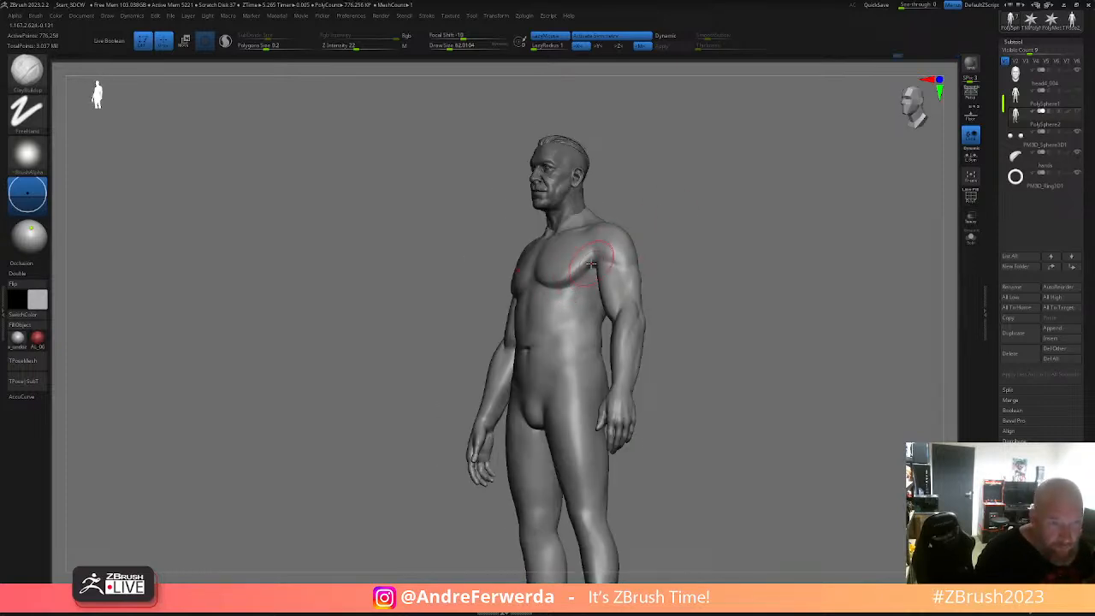
pyautogui.moveTo(582, 272)
pyautogui.mouseDown(button='right')
pyautogui.moveTo(691, 250)
pyautogui.moveTo(675, 228)
pyautogui.mouseUp(button='right')
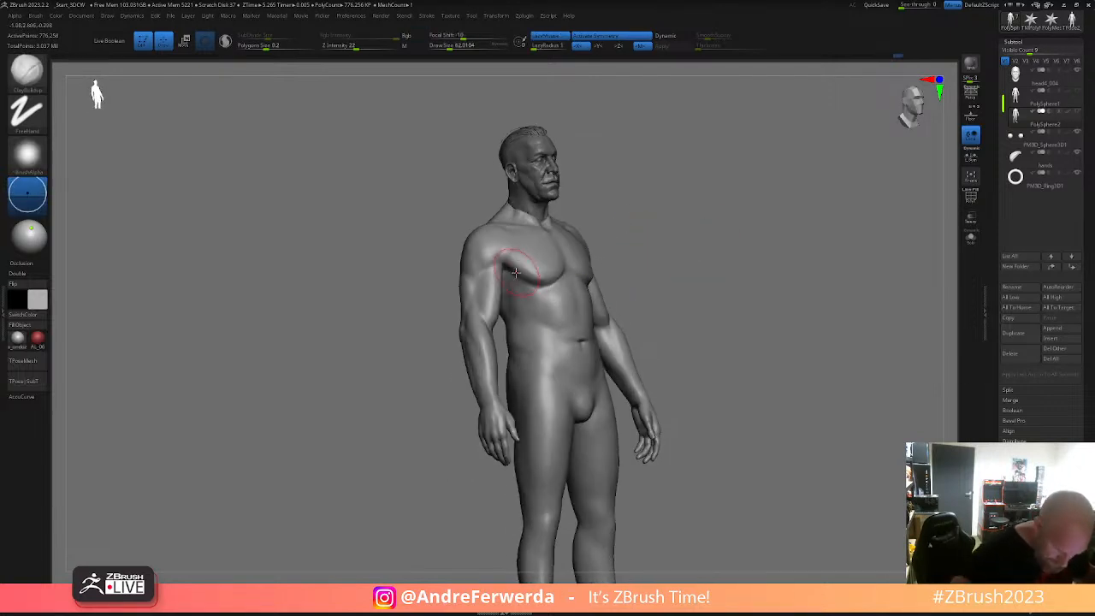
pyautogui.moveTo(532, 287); pyautogui.dragTo(596, 280, button='right')
pyautogui.moveTo(653, 255); pyautogui.dragTo(679, 254, button='right')
pyautogui.moveTo(711, 359); pyautogui.dragTo(716, 465, button='right')
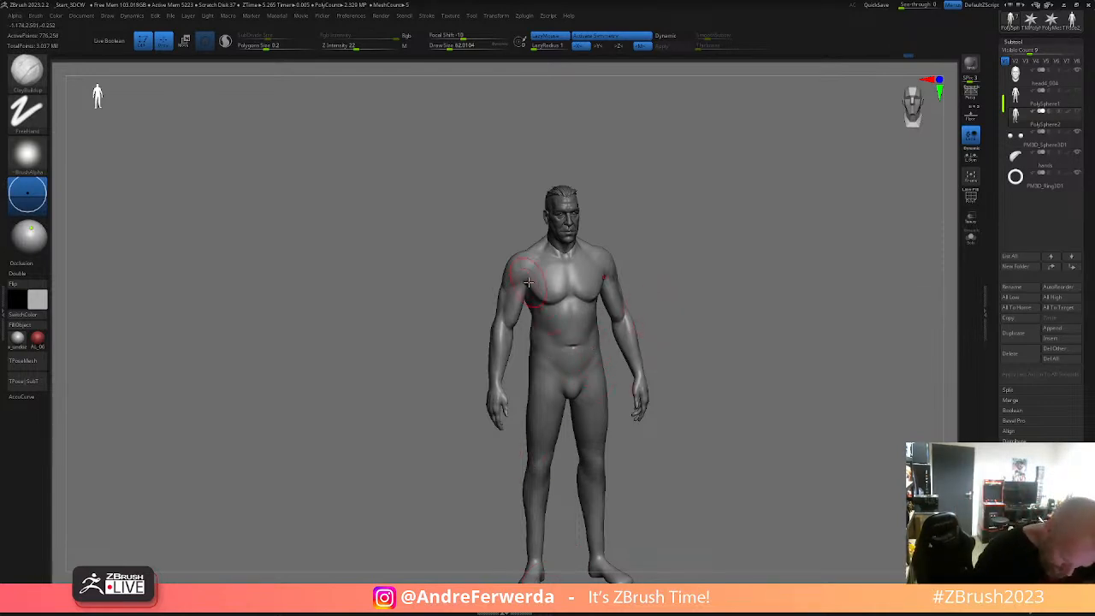
# - Check the full figure's proportions from the front and above, with the ClayBuildup brush enlarged to about 88
pyautogui.moveTo(363, 477)
pyautogui.keyDown('alt'); pyautogui.mouseDown()
pyautogui.moveTo(355, 536)
pyautogui.moveTo(356, 505)
pyautogui.moveTo(331, 503)
pyautogui.mouseUp(); pyautogui.keyUp('alt')
pyautogui.moveTo(753, 311); pyautogui.dragTo(734, 308)
pyautogui.moveTo(688, 281); pyautogui.dragTo(724, 532)
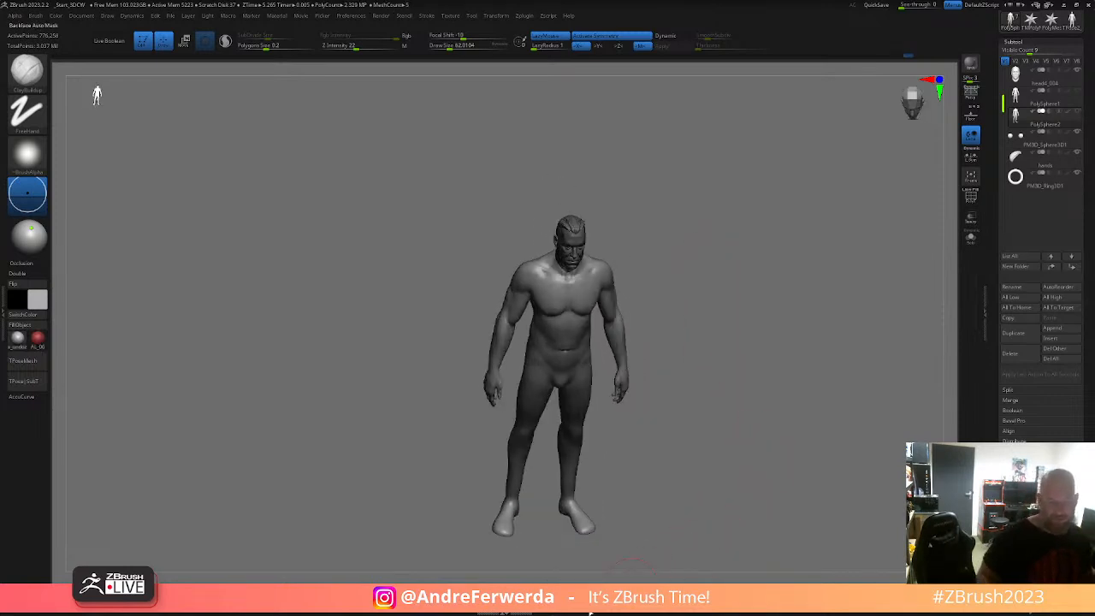
pyautogui.moveTo(735, 402); pyautogui.dragTo(688, 378)
pyautogui.moveTo(672, 322); pyautogui.dragTo(640, 255)
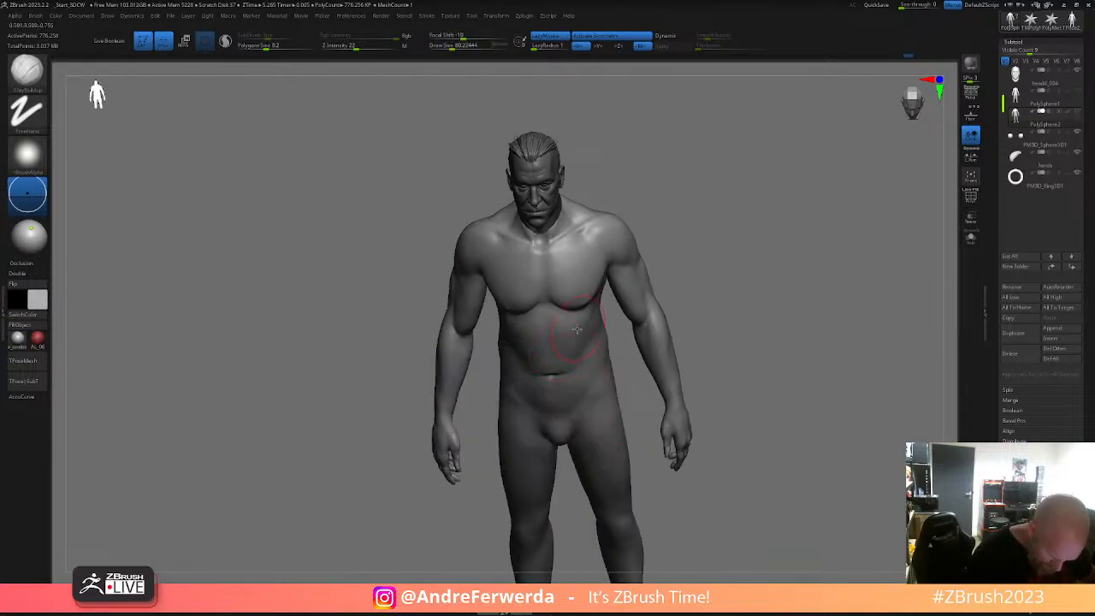
# - Build up the collarbones and upper chest from a raised front view with the ClayBuildup brush at size about 56
pyautogui.moveTo(616, 302); pyautogui.dragTo(611, 261)
pyautogui.press('space')
pyautogui.moveTo(546, 318); pyautogui.dragTo(532, 316)
pyautogui.press('space')
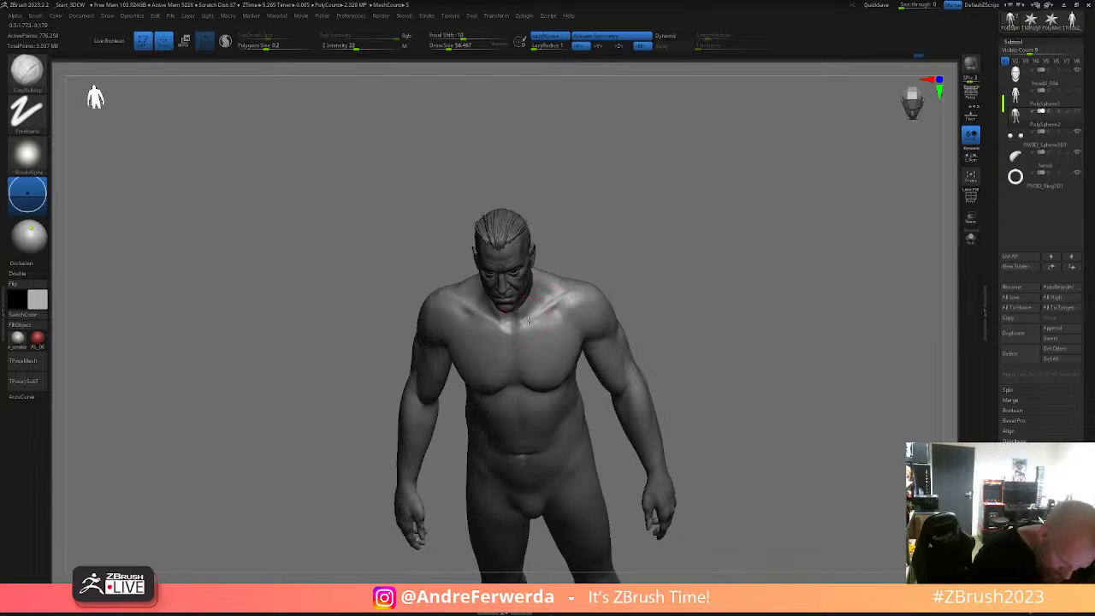
pyautogui.moveTo(610, 273); pyautogui.dragTo(538, 321)
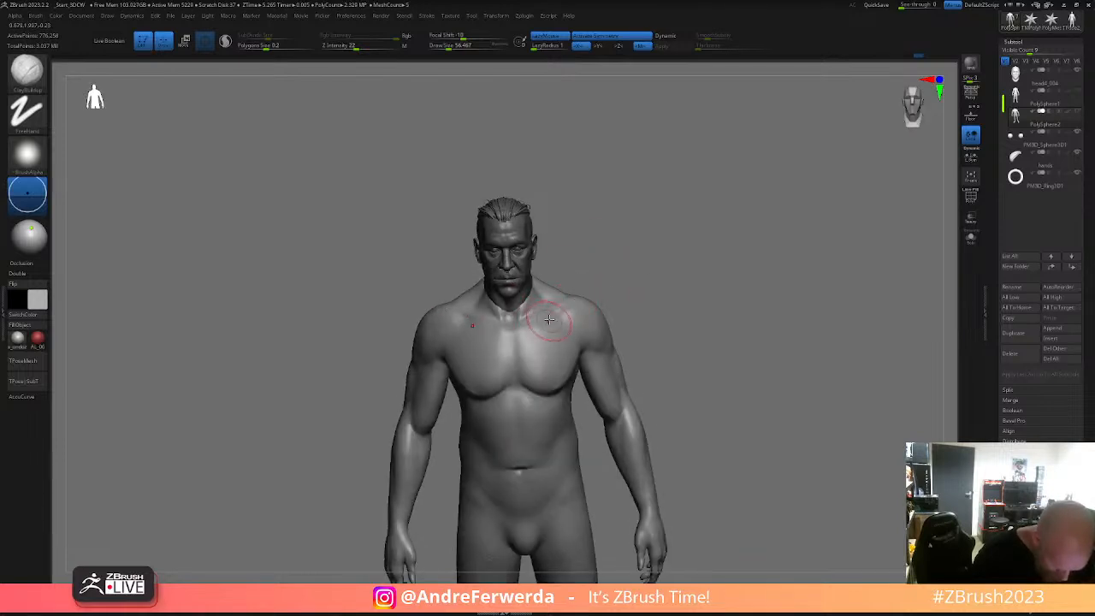
pyautogui.moveTo(612, 265); pyautogui.dragTo(600, 320)
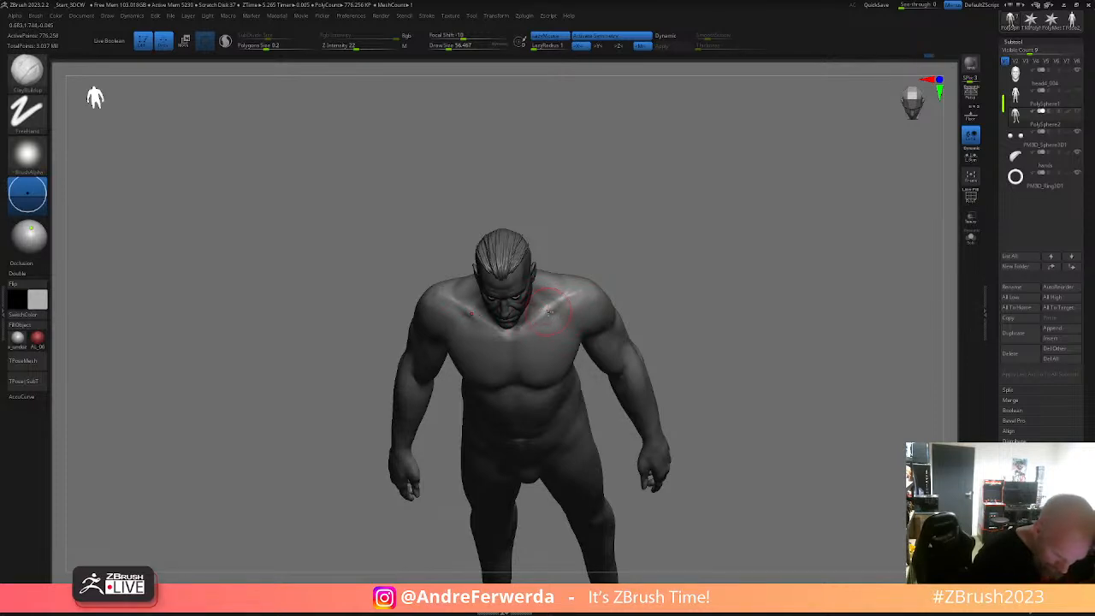
# - Refine the hollows above the collarbones and smooth their transition into the neck at brush size about 59
pyautogui.moveTo(548, 311); pyautogui.dragTo(638, 255, button='right')
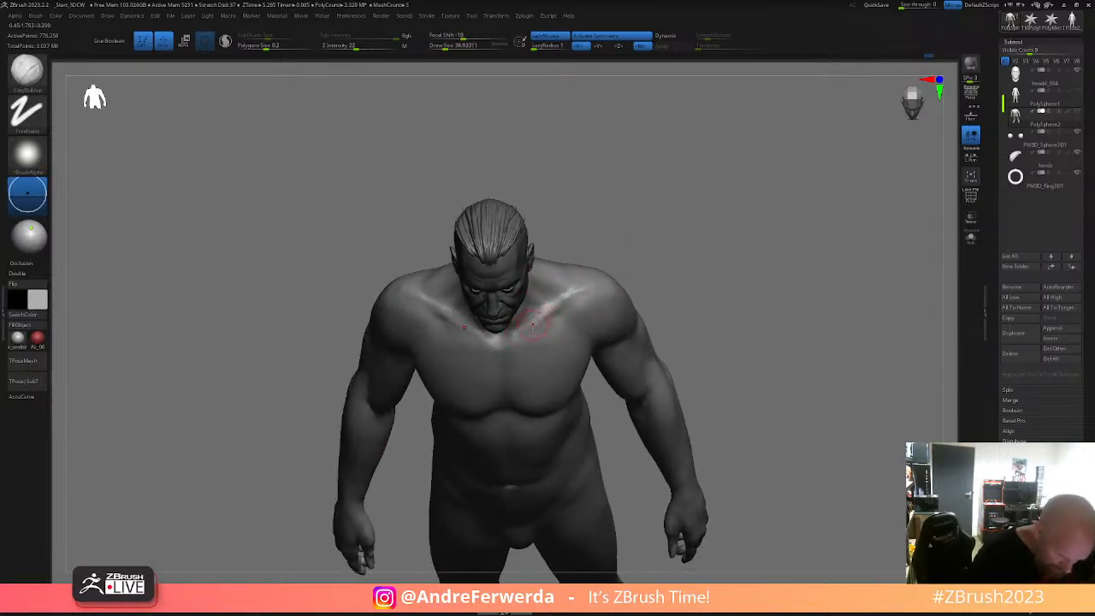
pyautogui.press('shift')
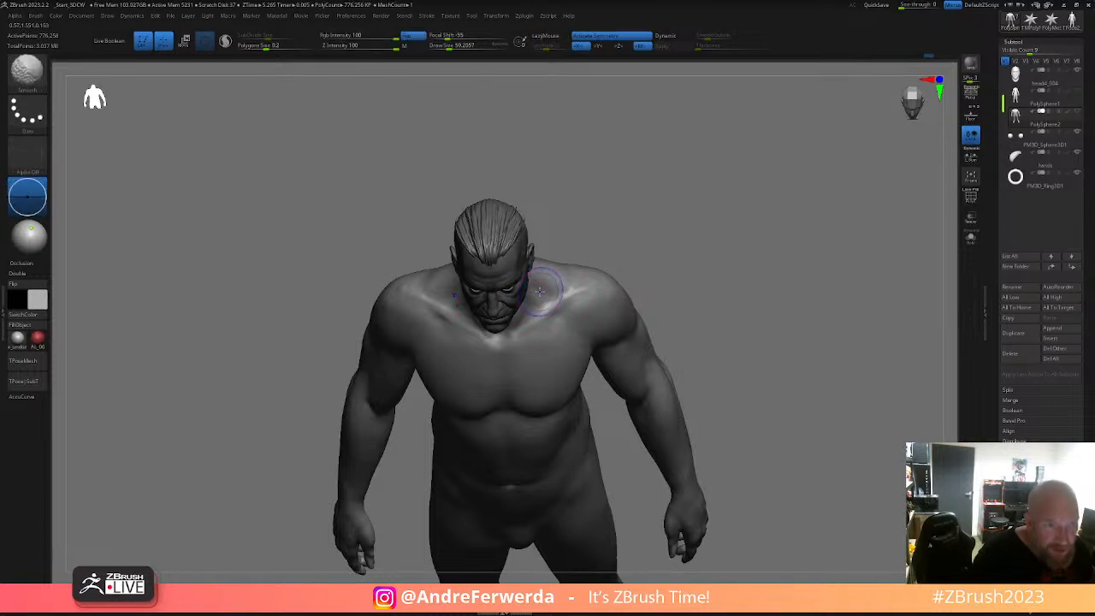
pyautogui.moveTo(537, 294)
pyautogui.mouseDown(button='right')
pyautogui.moveTo(697, 230)
pyautogui.moveTo(622, 230)
pyautogui.mouseUp(button='right')
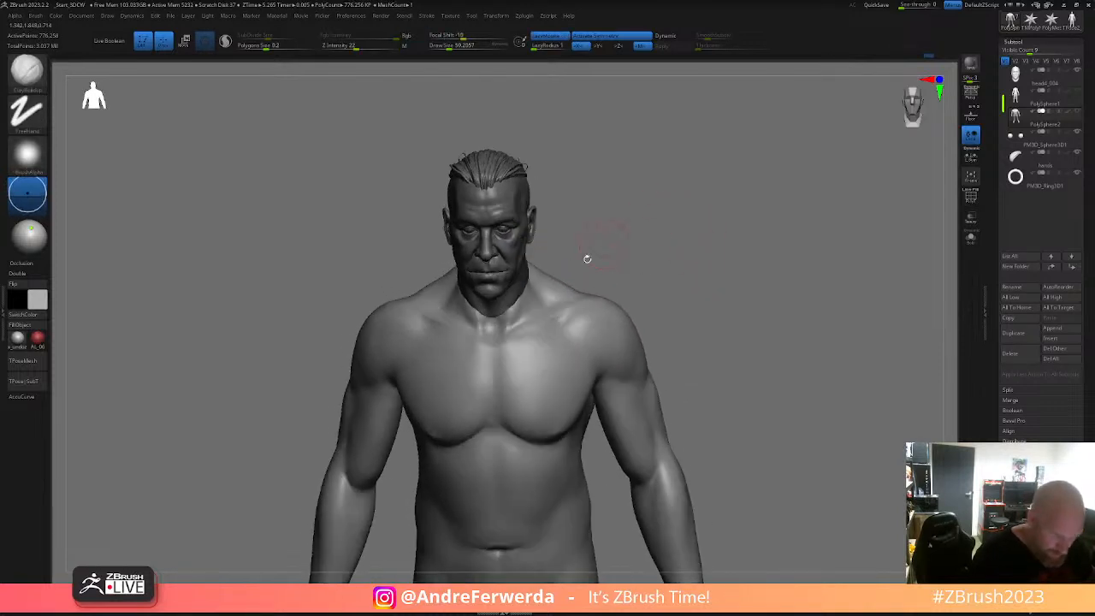
pyautogui.moveTo(556, 274); pyautogui.dragTo(635, 249, button='right')
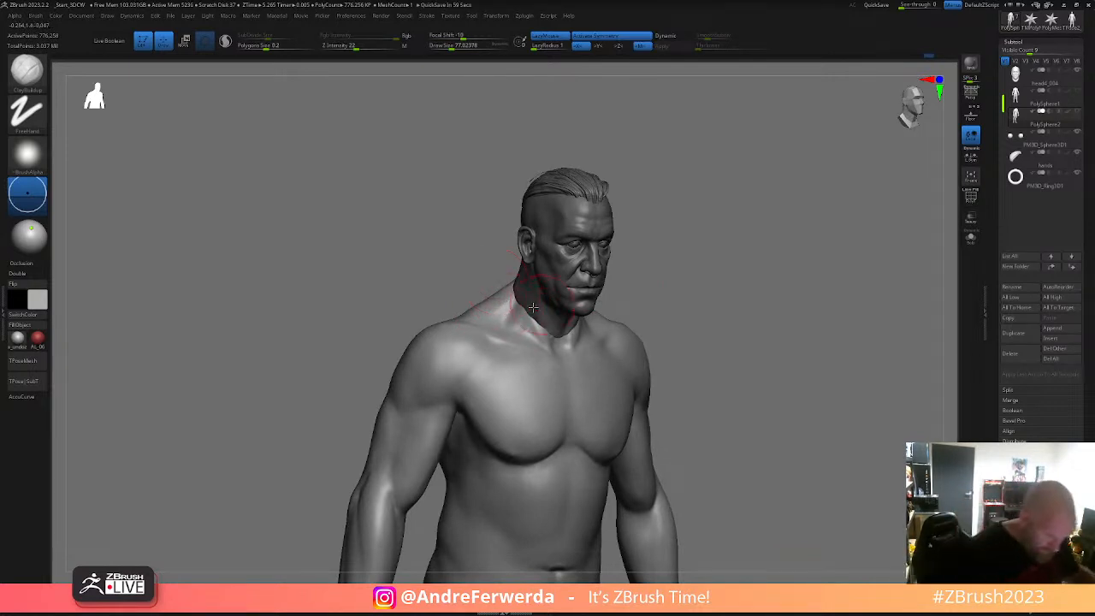
# - Define the inner collarbones with the Standard brush at Z Intensity 25 and size about 22
pyautogui.keyDown('ctrl'); pyautogui.moveTo(689, 261); pyautogui.dragTo(692, 233, button='right'); pyautogui.keyUp('ctrl')
pyautogui.moveTo(692, 233)
pyautogui.keyDown('shift'); pyautogui.mouseDown()
pyautogui.moveTo(610, 297)
pyautogui.moveTo(642, 289)
pyautogui.mouseUp(); pyautogui.keyUp('shift')
pyautogui.press('b')
pyautogui.press('s')
pyautogui.press('t')
pyautogui.press('b')
pyautogui.press('s')
pyautogui.press('t')
pyautogui.moveTo(656, 262)
pyautogui.mouseDown()
pyautogui.moveTo(657, 313)
pyautogui.moveTo(667, 282)
pyautogui.moveTo(655, 291)
pyautogui.mouseUp()
pyautogui.moveTo(562, 334); pyautogui.dragTo(551, 341)
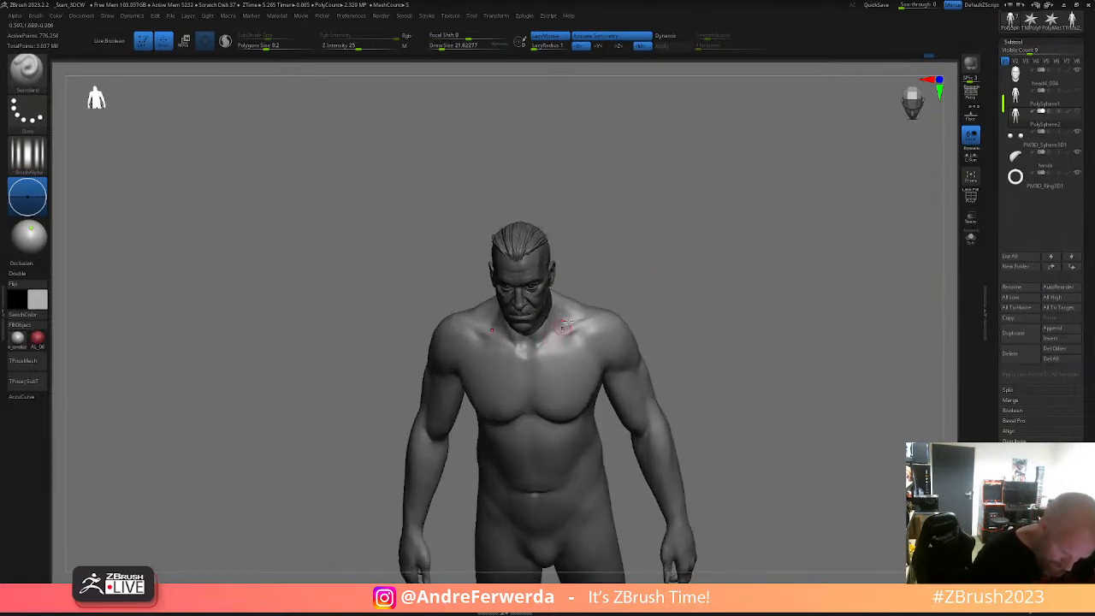
pyautogui.moveTo(646, 278); pyautogui.dragTo(640, 303)
pyautogui.moveTo(567, 335); pyautogui.dragTo(547, 346)
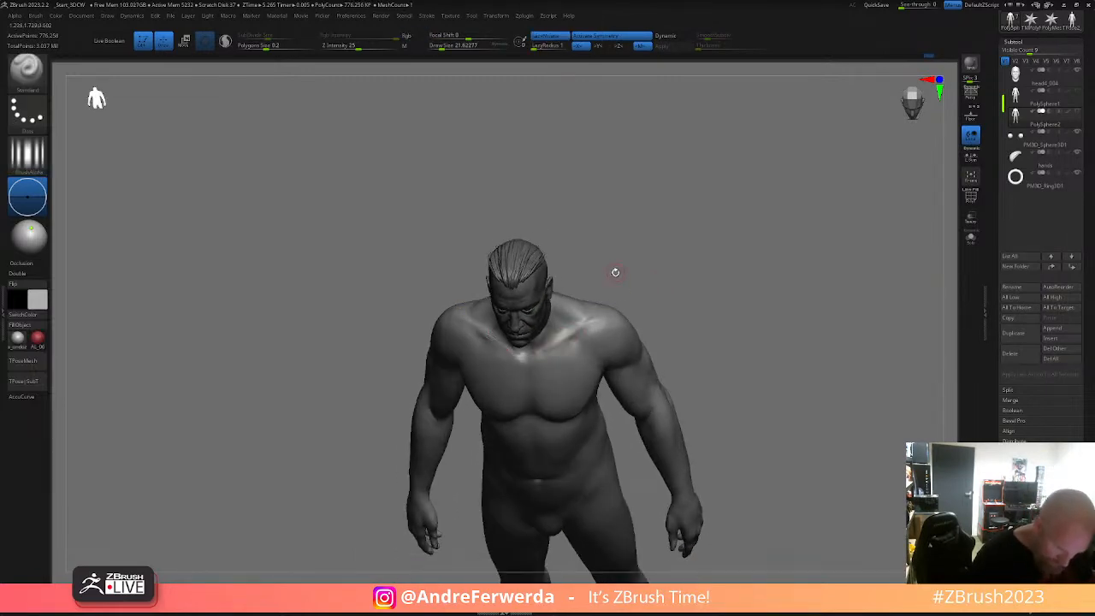
# - Reset all brushes and strengthen the collarbone ridges with the Standard brush at Z Intensity 15 and size about 39
pyautogui.press('b')
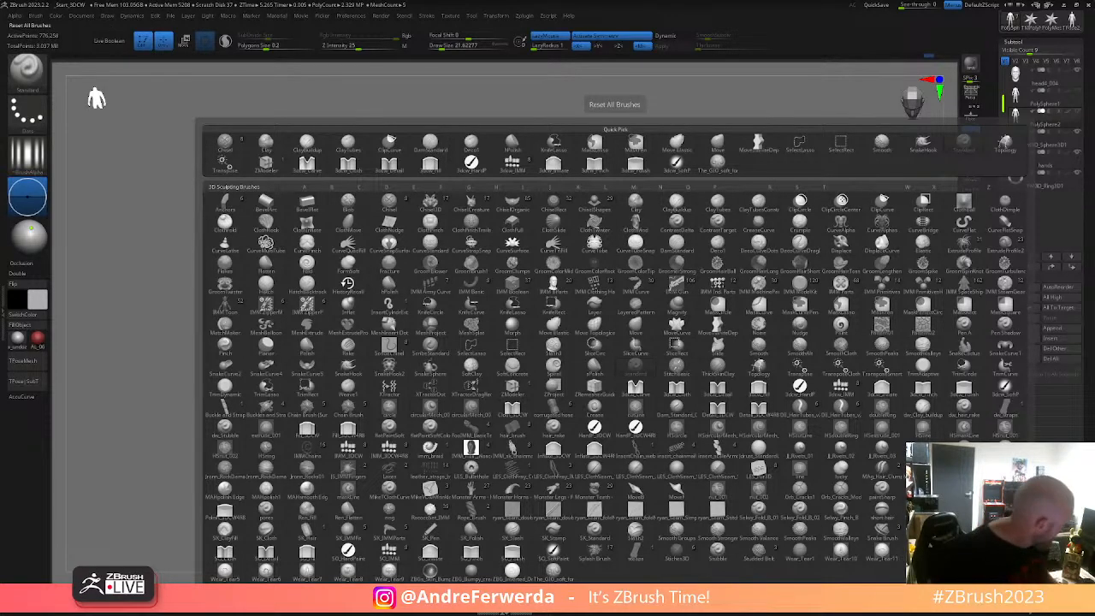
pyautogui.click(614, 105)
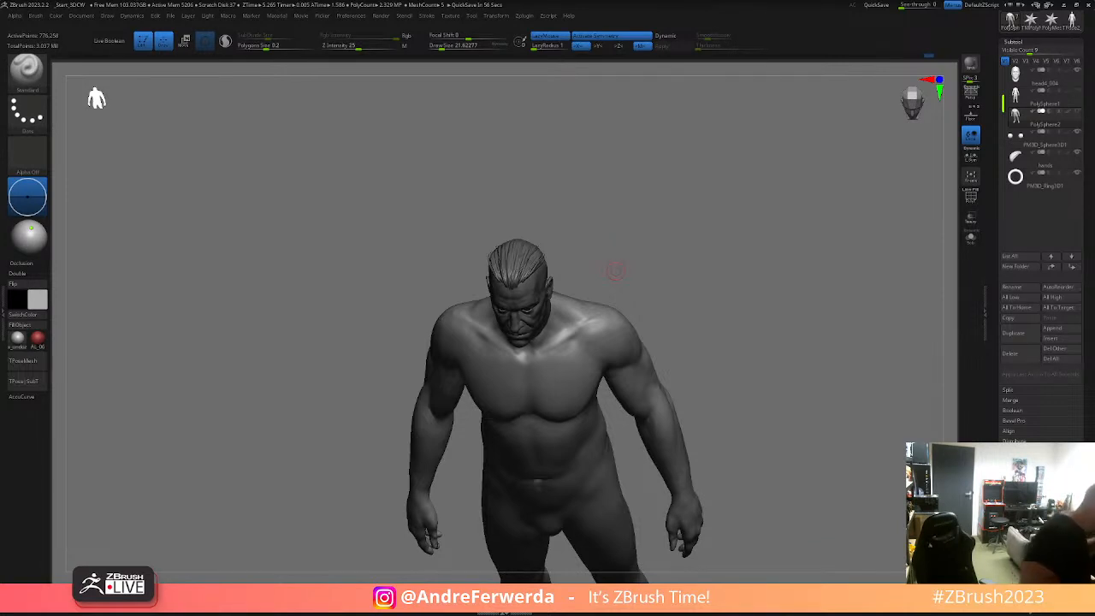
pyautogui.moveTo(732, 312)
pyautogui.mouseDown()
pyautogui.moveTo(726, 360)
pyautogui.moveTo(771, 336)
pyautogui.moveTo(771, 363)
pyautogui.mouseUp()
pyautogui.moveTo(562, 352)
pyautogui.mouseDown()
pyautogui.moveTo(592, 340)
pyautogui.moveTo(583, 375)
pyautogui.moveTo(600, 335)
pyautogui.mouseUp()
pyautogui.press('space')
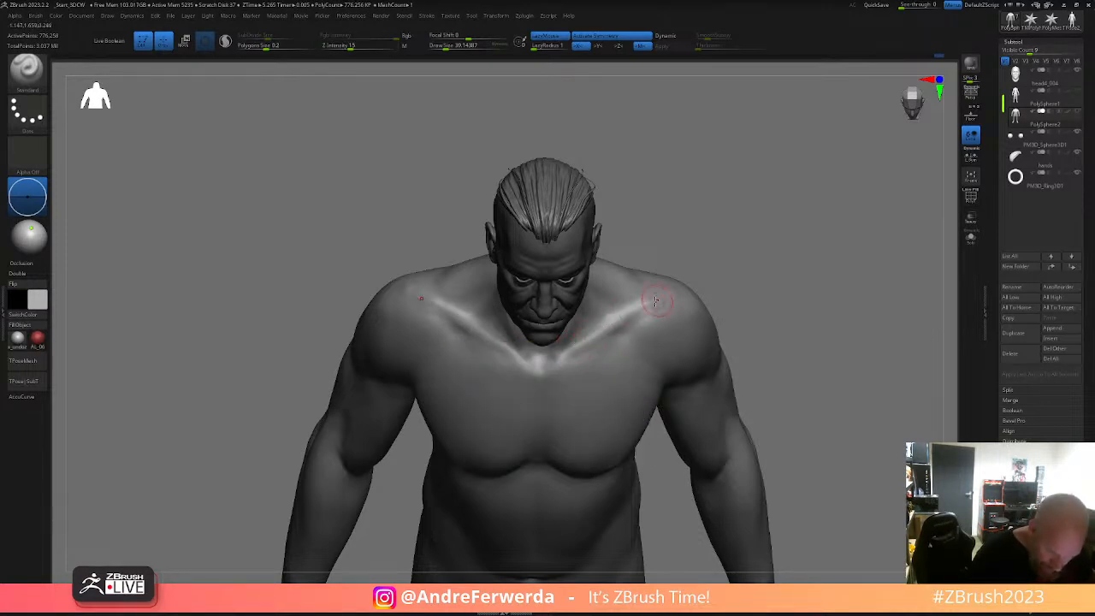
# - Strengthen and smooth the outer collarbone ends where they meet the shoulders with the Standard brush at size about 44
pyautogui.moveTo(738, 269); pyautogui.dragTo(736, 284)
pyautogui.moveTo(650, 296); pyautogui.dragTo(664, 289)
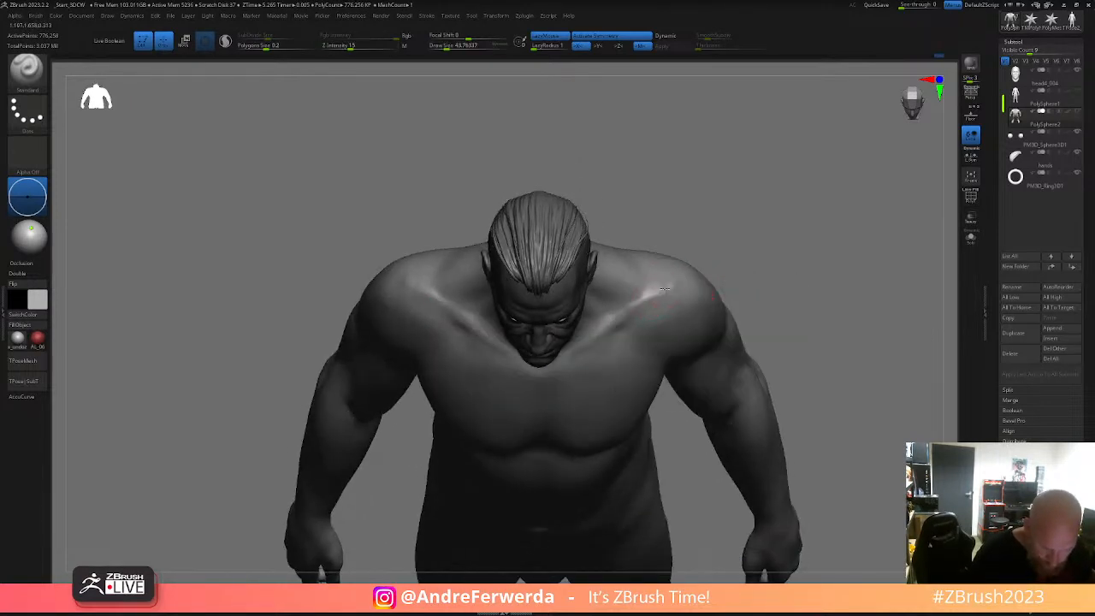
pyautogui.moveTo(735, 292)
pyautogui.keyDown('alt'); pyautogui.mouseDown()
pyautogui.moveTo(779, 303)
pyautogui.moveTo(782, 266)
pyautogui.moveTo(761, 251)
pyautogui.mouseUp(); pyautogui.keyUp('alt')
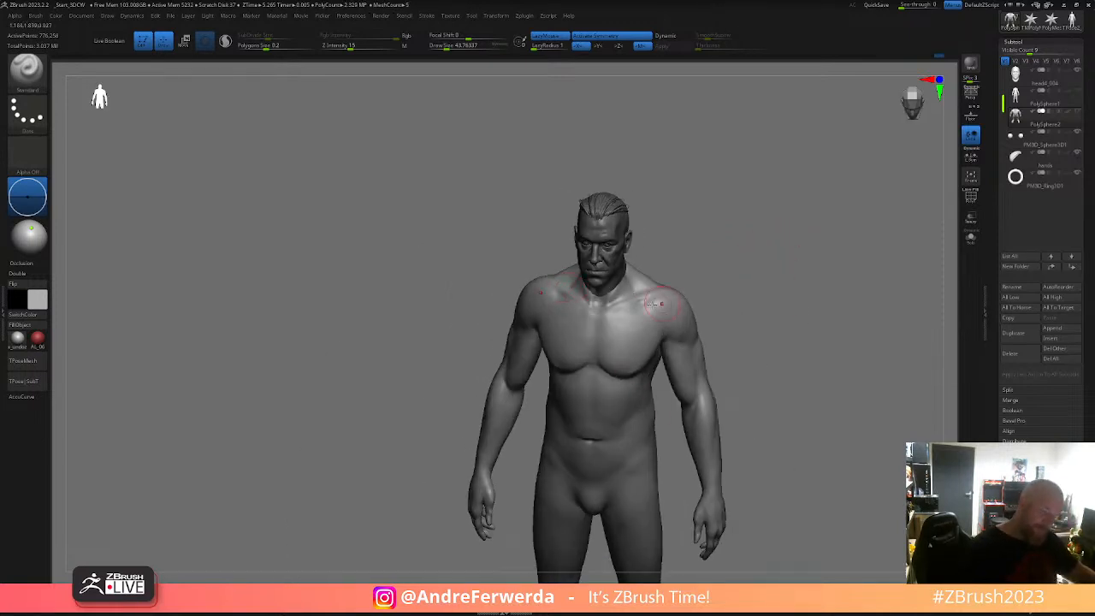
pyautogui.keyDown('alt'); pyautogui.moveTo(737, 291); pyautogui.dragTo(746, 253); pyautogui.keyUp('alt')
pyautogui.keyDown('shift'); pyautogui.moveTo(664, 304); pyautogui.dragTo(660, 292); pyautogui.keyUp('shift')
# - Smooth the lower chest and soften its transition into the upper abdomen, setting the Standard brush to size about 94
pyautogui.moveTo(747, 300)
pyautogui.keyDown('alt'); pyautogui.mouseDown()
pyautogui.moveTo(676, 289)
pyautogui.moveTo(721, 330)
pyautogui.moveTo(690, 326)
pyautogui.mouseUp(); pyautogui.keyUp('alt')
pyautogui.keyDown('shift'); pyautogui.moveTo(580, 319); pyautogui.dragTo(564, 327); pyautogui.keyUp('shift')
pyautogui.moveTo(619, 320)
pyautogui.mouseDown()
pyautogui.moveTo(727, 284)
pyautogui.moveTo(641, 334)
pyautogui.moveTo(624, 367)
pyautogui.moveTo(580, 389)
pyautogui.mouseUp()
pyautogui.press('b')
pyautogui.press('m')
pyautogui.press('v')
pyautogui.press('b')
pyautogui.press('s')
pyautogui.press('t')
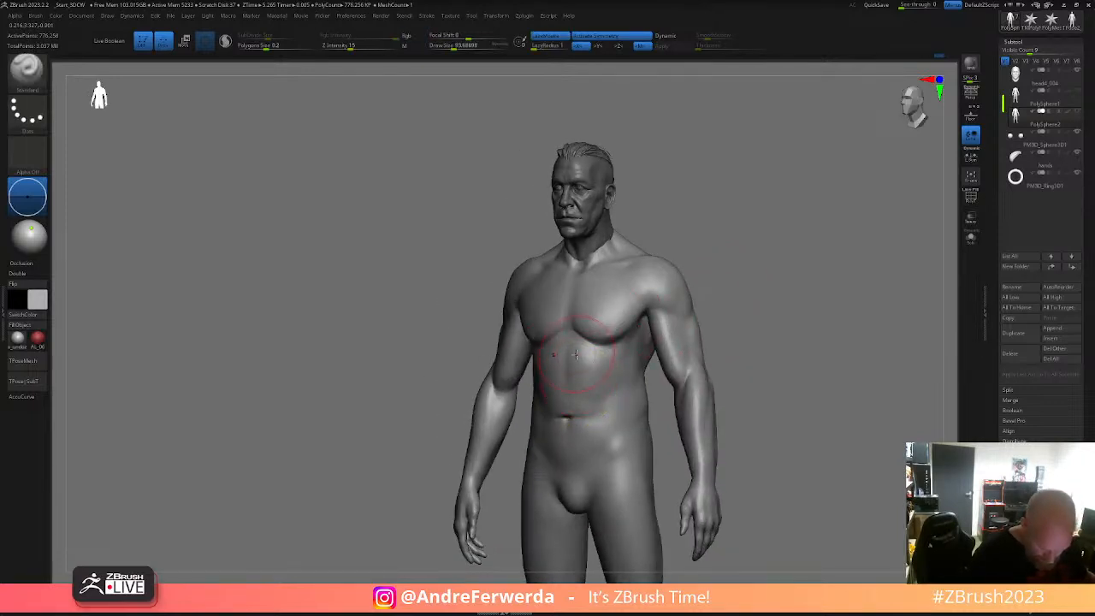
# - Reduce the brush size to about 59 and check the torso and shoulder proportions from the front
pyautogui.press('s')
pyautogui.moveTo(733, 308)
pyautogui.mouseDown()
pyautogui.moveTo(724, 340)
pyautogui.moveTo(734, 325)
pyautogui.mouseUp()
pyautogui.moveTo(676, 280); pyautogui.dragTo(714, 282)
pyautogui.moveTo(714, 283)
pyautogui.keyDown('alt'); pyautogui.mouseDown()
pyautogui.moveTo(641, 257)
pyautogui.moveTo(700, 271)
pyautogui.moveTo(703, 237)
pyautogui.mouseUp(); pyautogui.keyUp('alt')
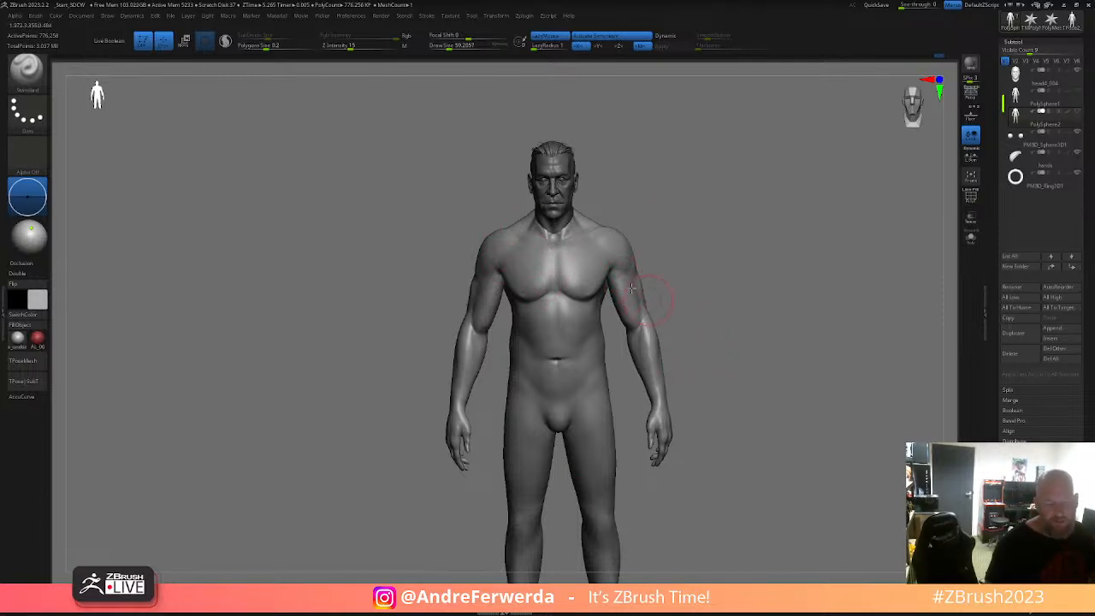
pyautogui.keyDown('alt'); pyautogui.moveTo(737, 307); pyautogui.dragTo(709, 293); pyautogui.keyUp('alt')
pyautogui.moveTo(669, 202)
pyautogui.keyDown('alt'); pyautogui.mouseDown()
pyautogui.moveTo(676, 214)
pyautogui.moveTo(654, 271)
pyautogui.mouseUp(); pyautogui.keyUp('alt')
# - Adjust the sides of the neck where they meet the trapezius with the Move brush at size about 59
pyautogui.press('b')
pyautogui.press('m')
pyautogui.press('v')
pyautogui.keyDown('alt'); pyautogui.moveTo(746, 243); pyautogui.dragTo(636, 321); pyautogui.keyUp('alt')
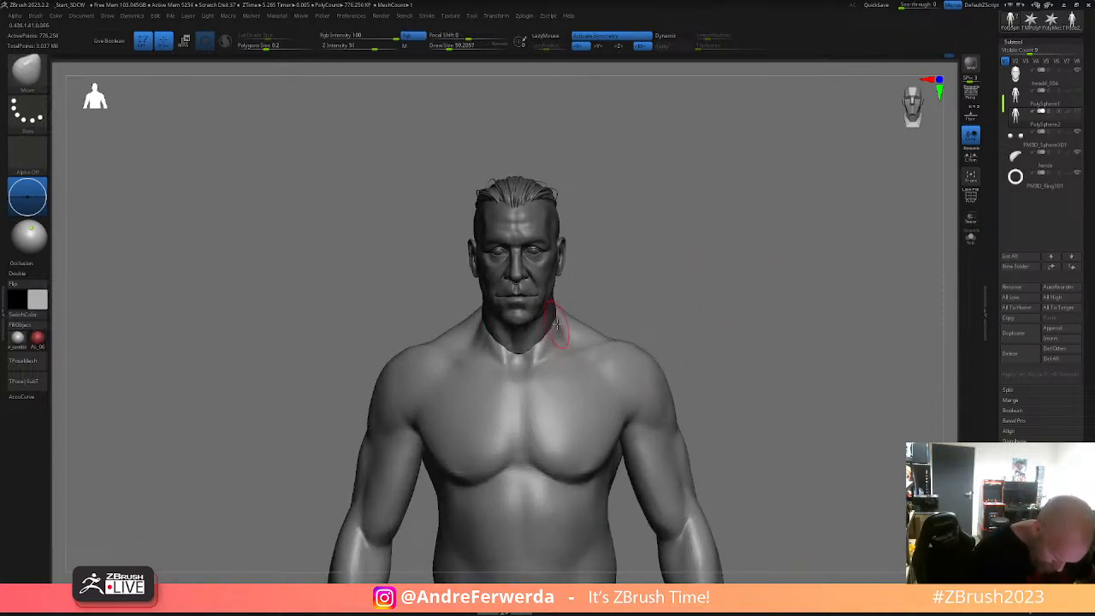
pyautogui.press('space')
pyautogui.moveTo(561, 342); pyautogui.dragTo(554, 342)
pyautogui.moveTo(611, 253)
pyautogui.keyDown('alt'); pyautogui.mouseDown()
pyautogui.moveTo(622, 277)
pyautogui.moveTo(611, 251)
pyautogui.mouseUp(); pyautogui.keyUp('alt')
# - Refine the neck and shoulder profile from the side with the Move brush at sizes about 77 and 49, checking the whole figure
pyautogui.moveTo(557, 338); pyautogui.dragTo(710, 320)
pyautogui.press(']')
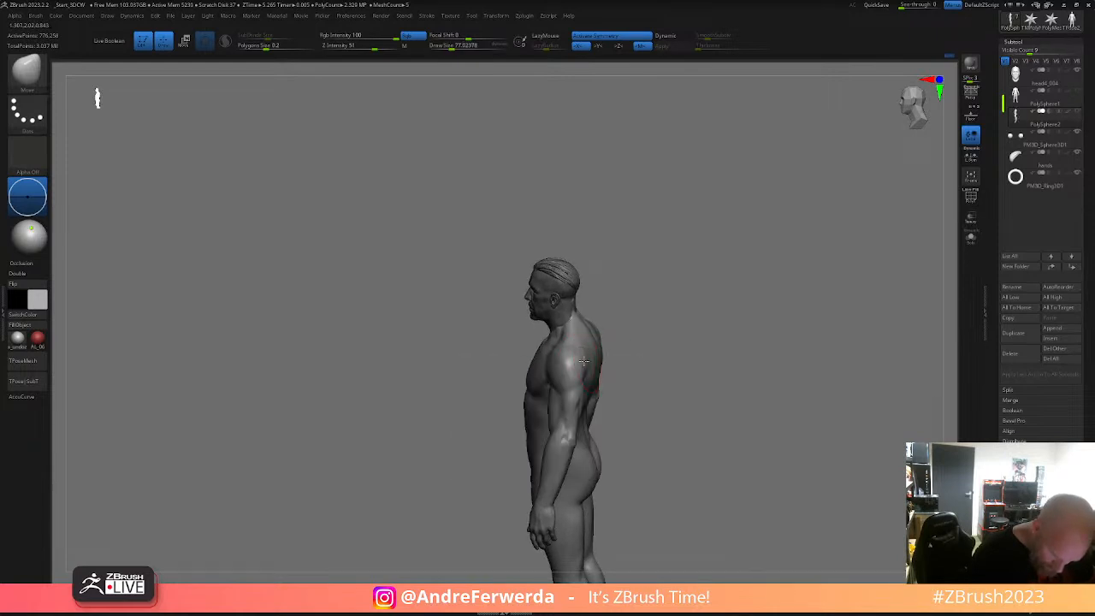
pyautogui.moveTo(584, 361); pyautogui.dragTo(587, 419, button='right')
pyautogui.press('[')
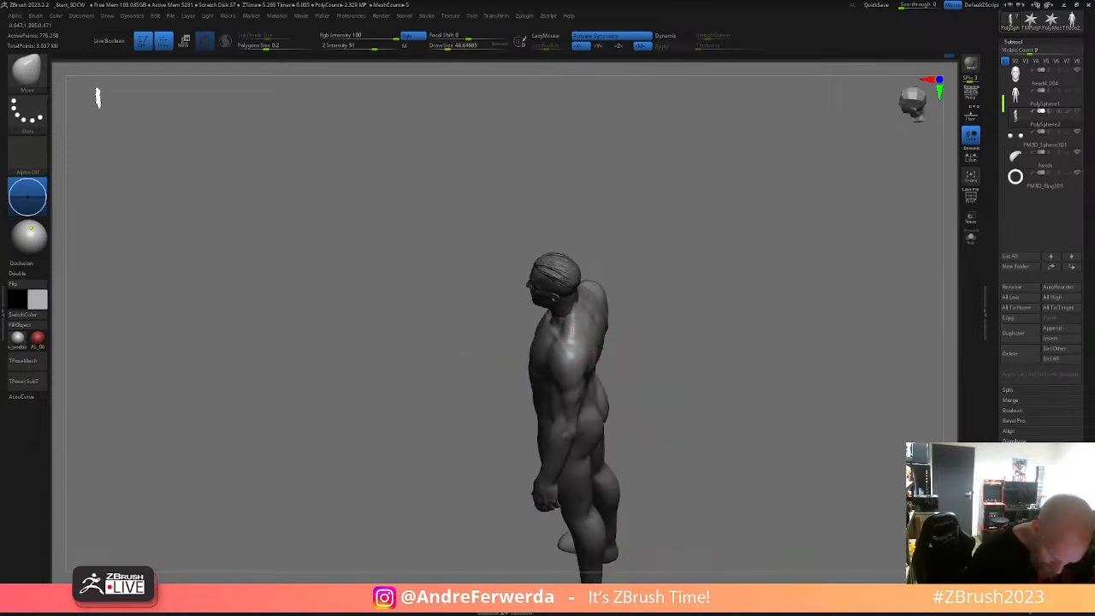
pyautogui.moveTo(572, 305); pyautogui.dragTo(641, 524)
pyautogui.moveTo(664, 485); pyautogui.dragTo(495, 567)
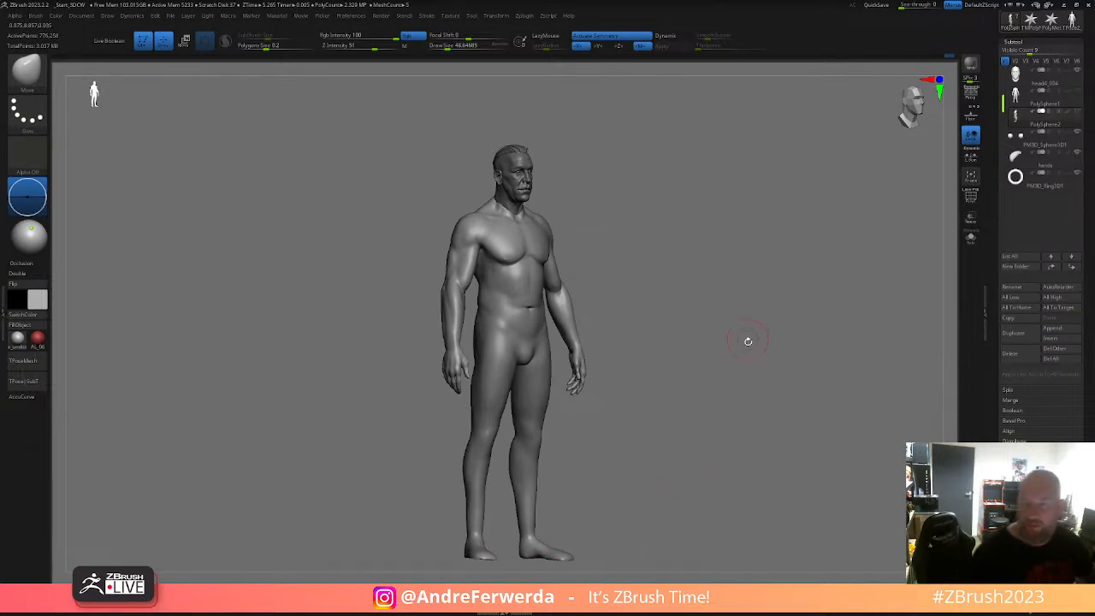
pyautogui.keyDown('shift'); pyautogui.moveTo(599, 241); pyautogui.dragTo(659, 232); pyautogui.keyUp('shift')
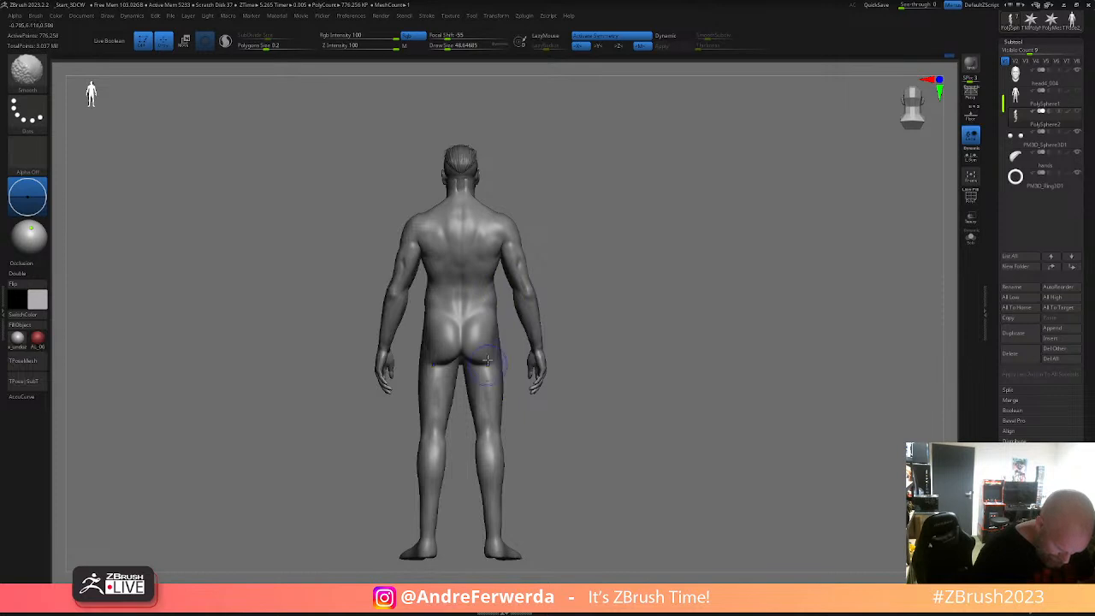
# - Smooth the front of the torso and set the Move brush's draw size to about 74
pyautogui.moveTo(593, 318); pyautogui.dragTo(648, 276)
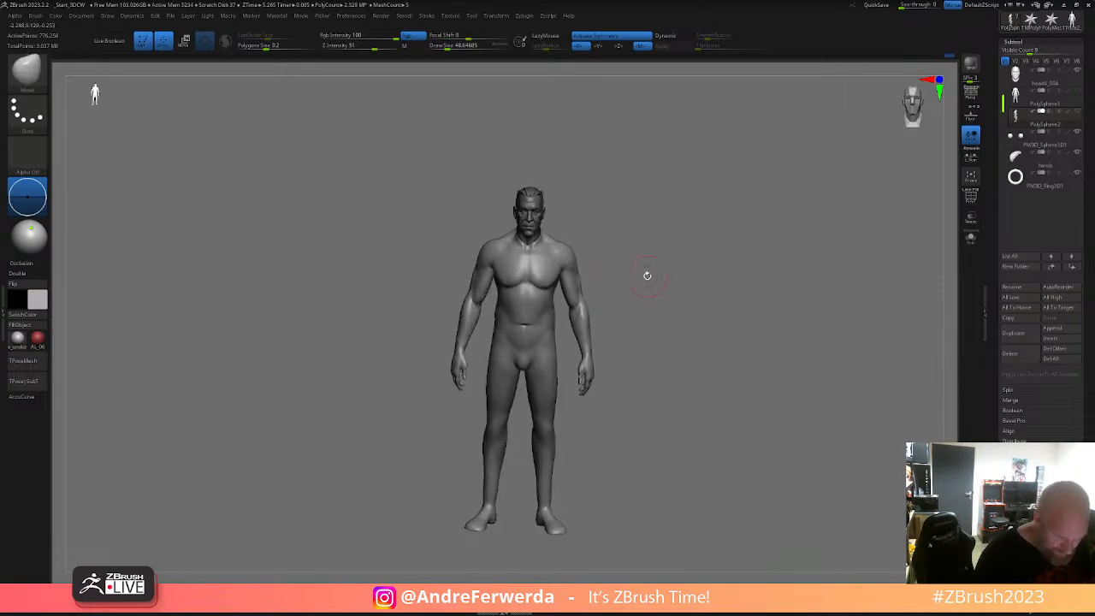
pyautogui.keyDown('shift'); pyautogui.moveTo(534, 260); pyautogui.dragTo(536, 298); pyautogui.keyUp('shift')
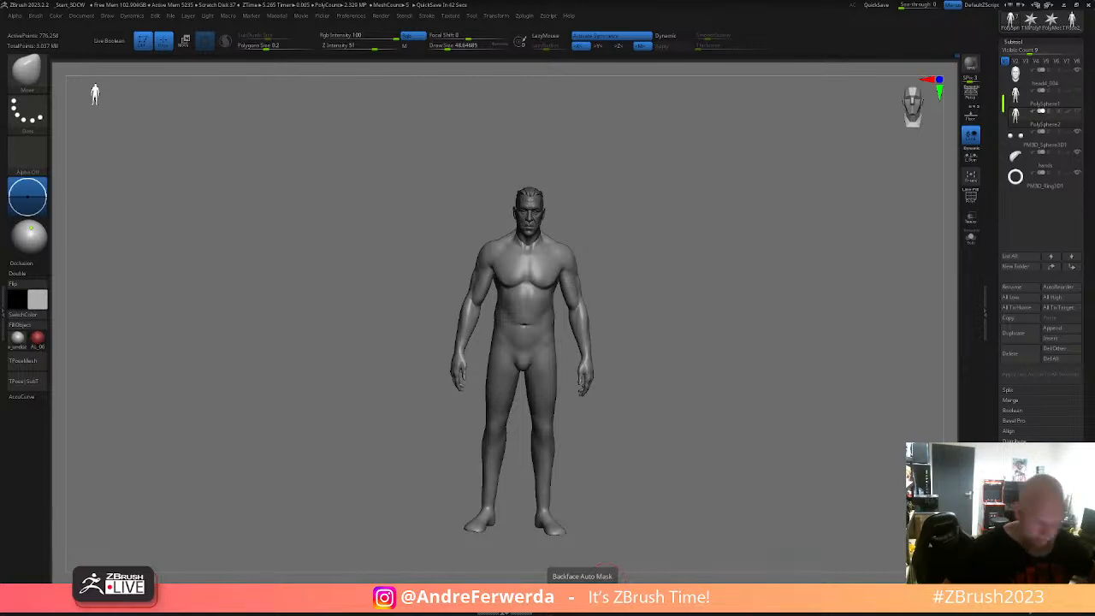
pyautogui.moveTo(670, 328); pyautogui.dragTo(730, 391)
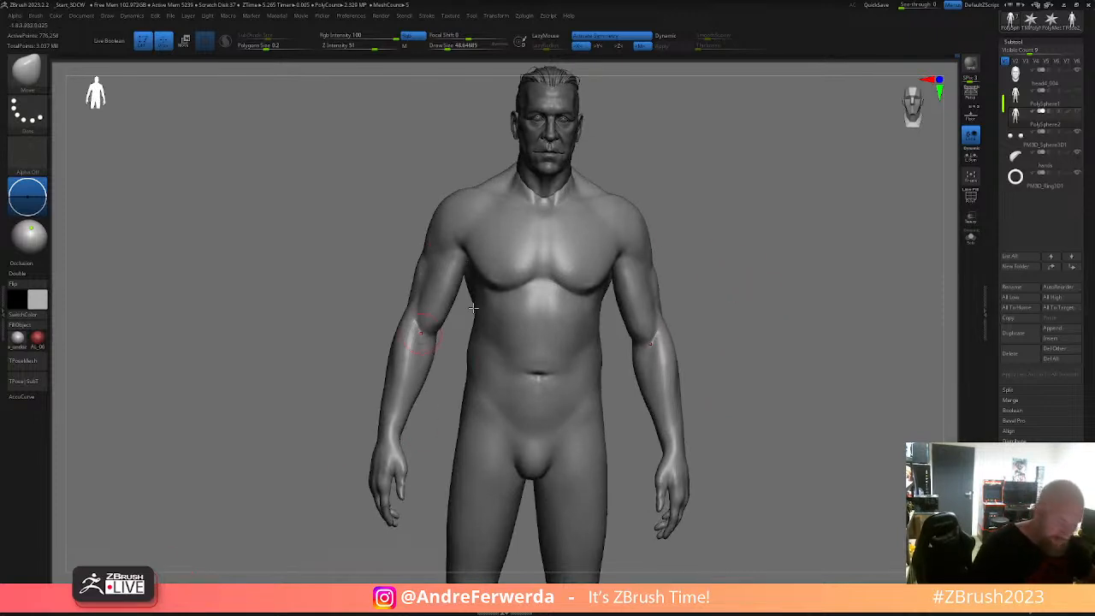
pyautogui.press('space')
pyautogui.press('space')
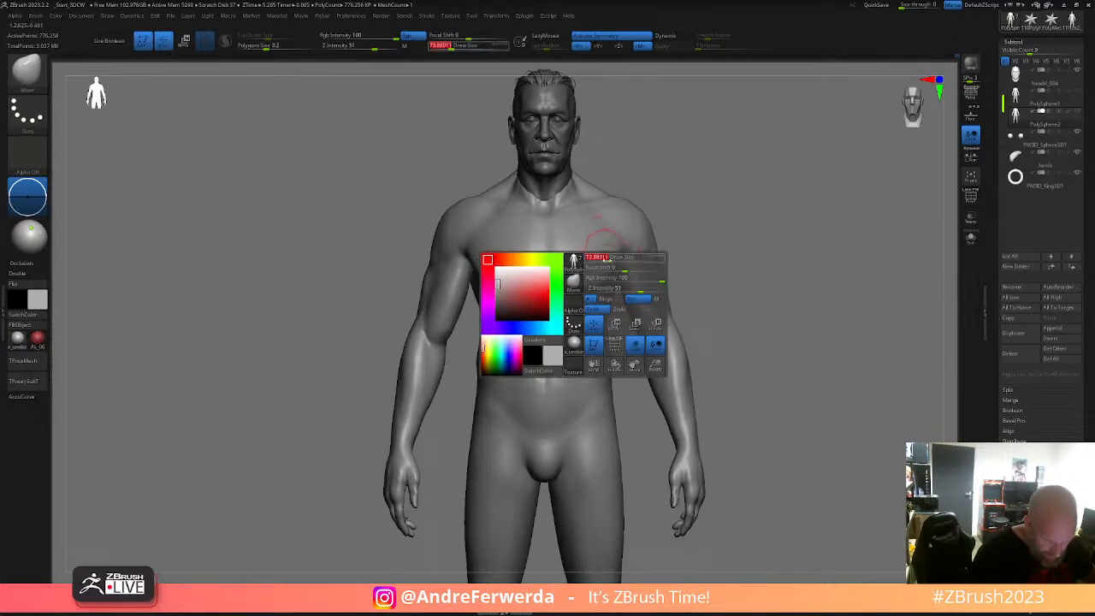
pyautogui.press(']')
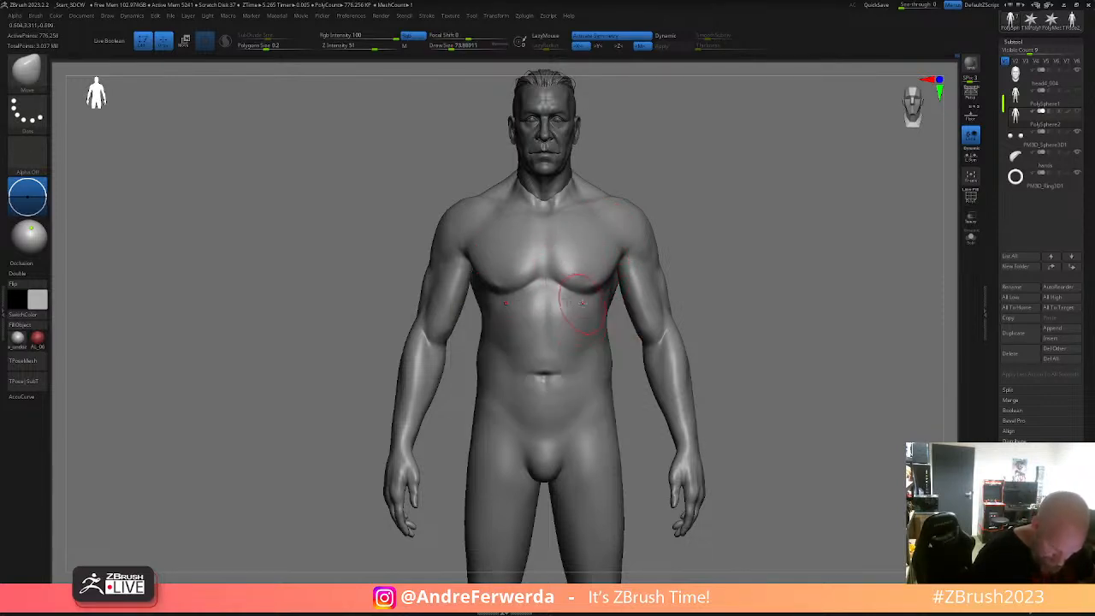
# - Adjust the chest and upper-body silhouette with the Move brush, working from three-quarter and side views
pyautogui.keyDown('alt'); pyautogui.moveTo(710, 285); pyautogui.dragTo(587, 411); pyautogui.keyUp('alt')
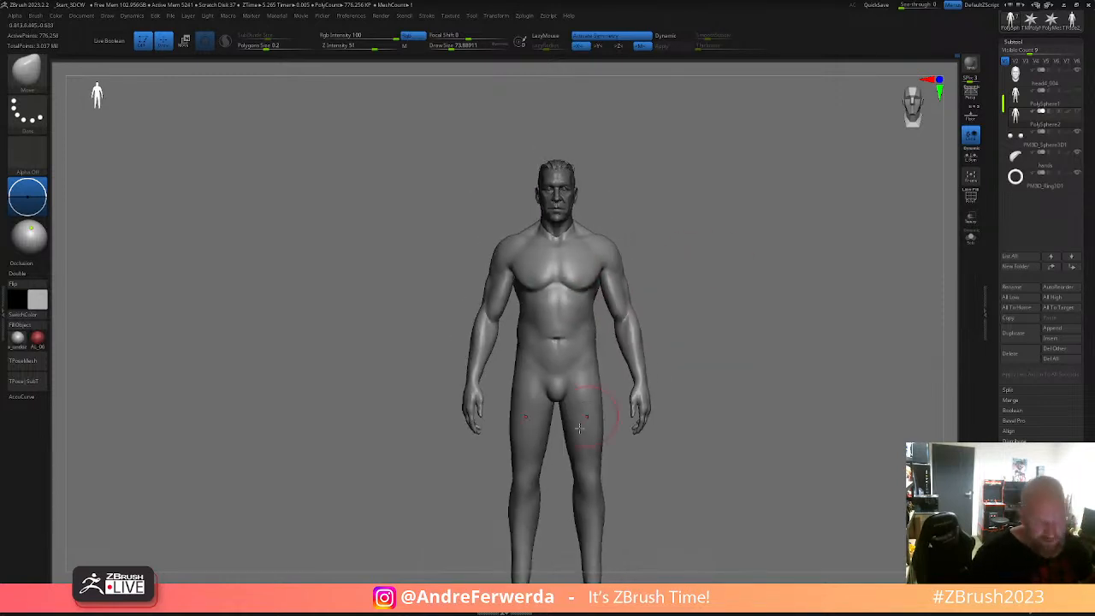
pyautogui.moveTo(672, 282)
pyautogui.mouseDown()
pyautogui.moveTo(717, 271)
pyautogui.moveTo(698, 272)
pyautogui.mouseUp()
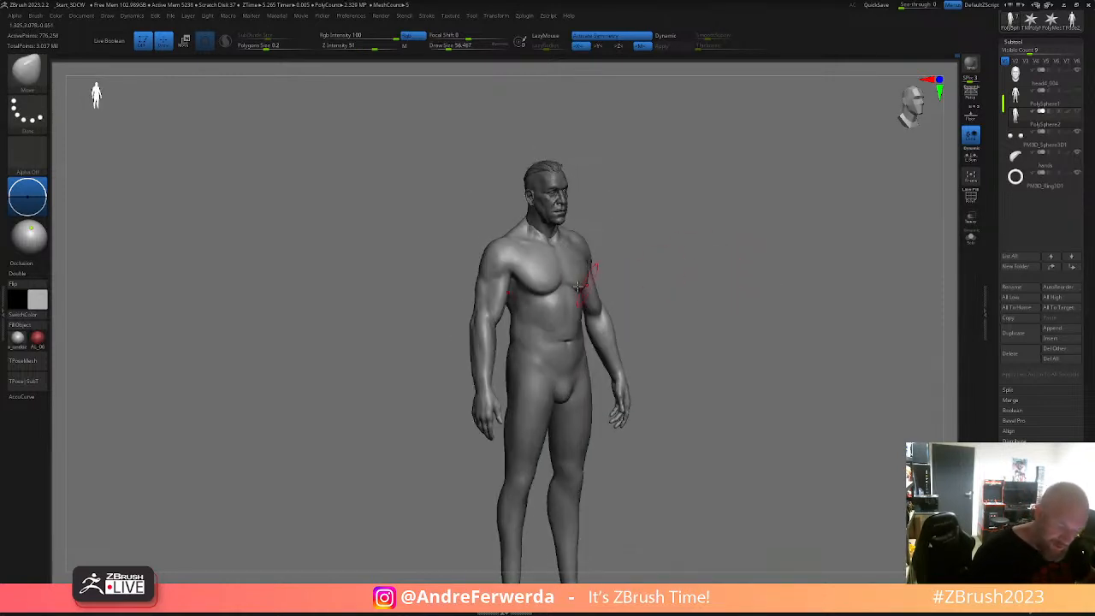
pyautogui.moveTo(796, 266)
pyautogui.mouseDown()
pyautogui.moveTo(672, 257)
pyautogui.moveTo(707, 248)
pyautogui.moveTo(681, 308)
pyautogui.mouseUp()
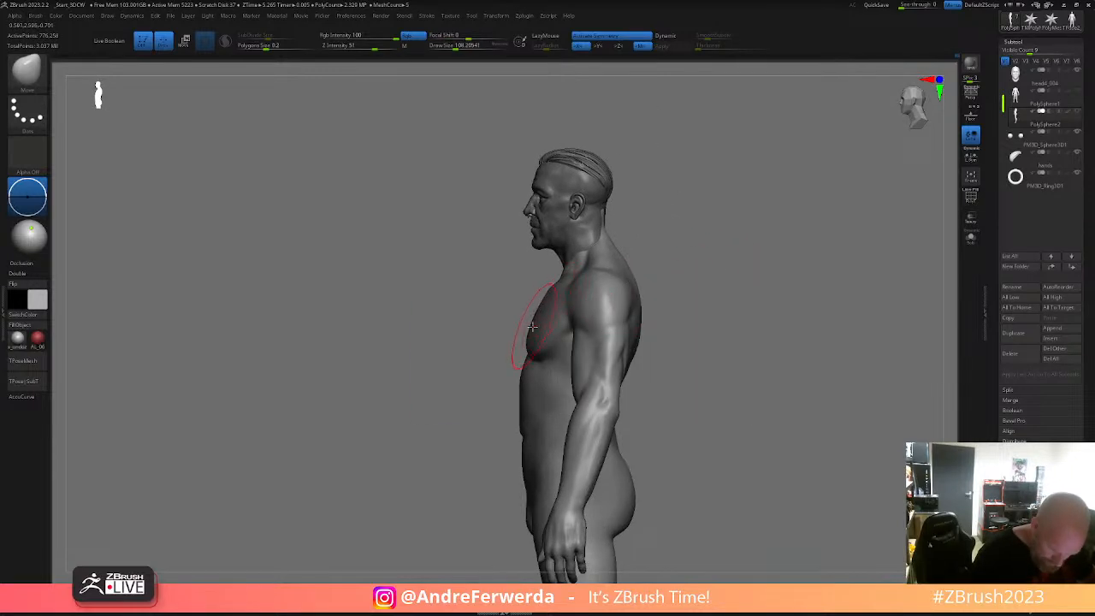
pyautogui.press('s')
pyautogui.moveTo(530, 326)
pyautogui.mouseDown()
pyautogui.moveTo(554, 344)
pyautogui.moveTo(716, 306)
pyautogui.moveTo(635, 445)
pyautogui.mouseUp()
pyautogui.press('s')
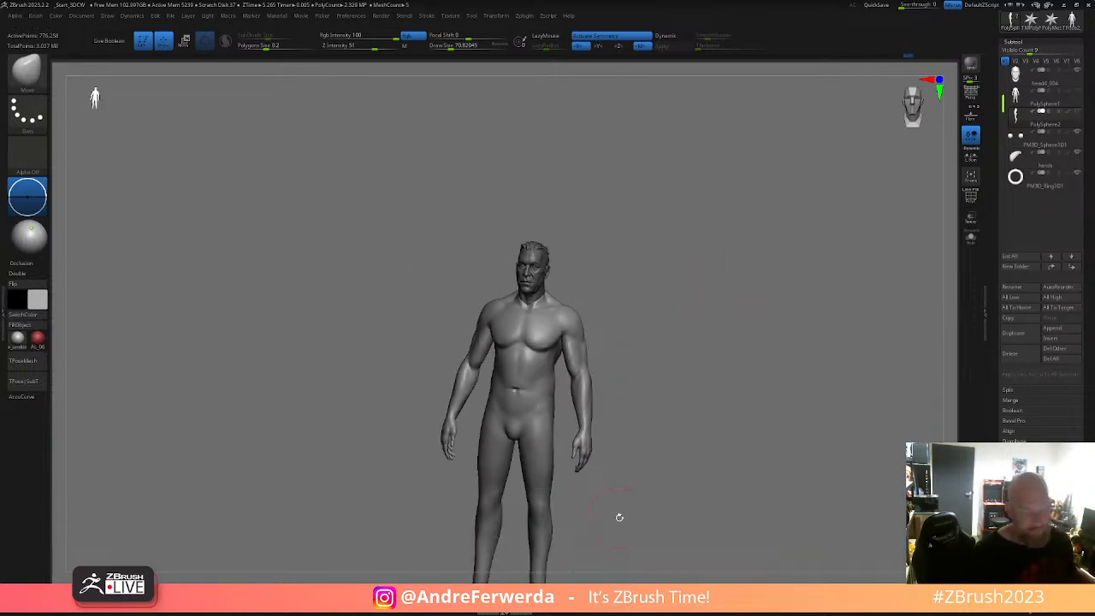
# - Nudge the contour of the lower calves from behind with the Move brush, keeping symmetry on both legs
pyautogui.moveTo(657, 369); pyautogui.dragTo(681, 366)
pyautogui.keyDown('alt'); pyautogui.moveTo(620, 386); pyautogui.dragTo(606, 285); pyautogui.keyUp('alt')
pyautogui.press('space')
pyautogui.moveTo(531, 426); pyautogui.dragTo(655, 416)
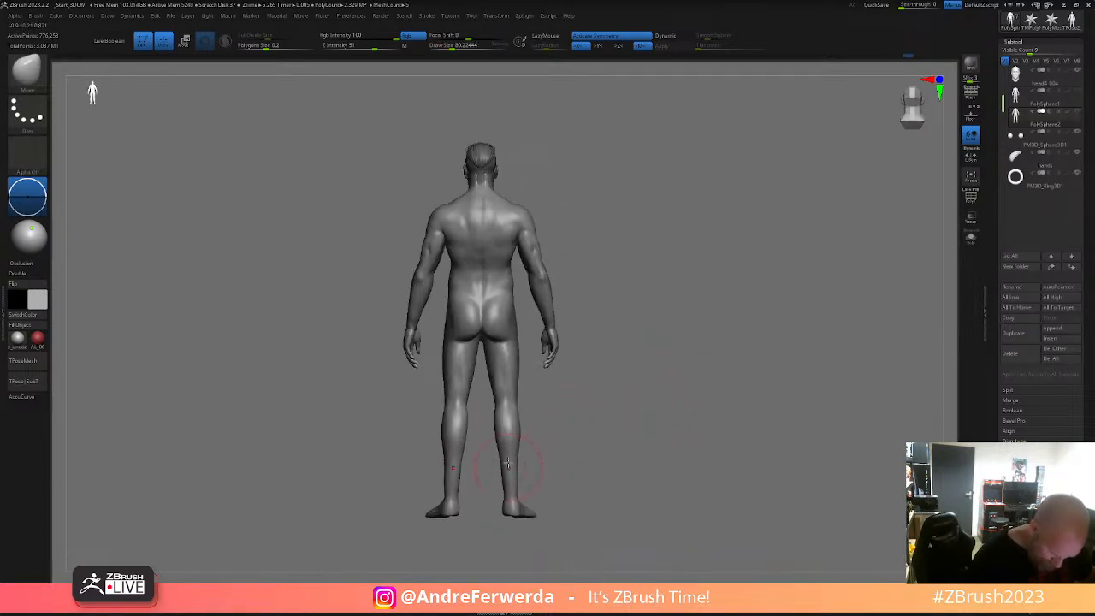
pyautogui.press('space')
pyautogui.moveTo(519, 460); pyautogui.dragTo(515, 463)
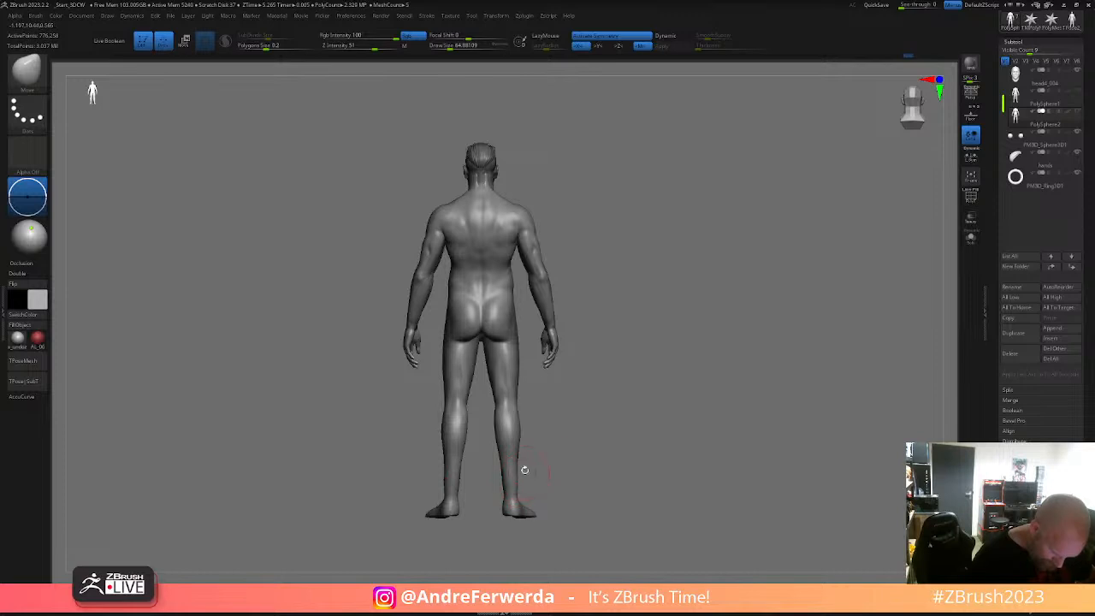
pyautogui.keyDown('shift'); pyautogui.moveTo(577, 491); pyautogui.dragTo(641, 459); pyautogui.keyUp('shift')
pyautogui.keyDown('shift'); pyautogui.moveTo(540, 521); pyautogui.dragTo(556, 518); pyautogui.keyUp('shift')
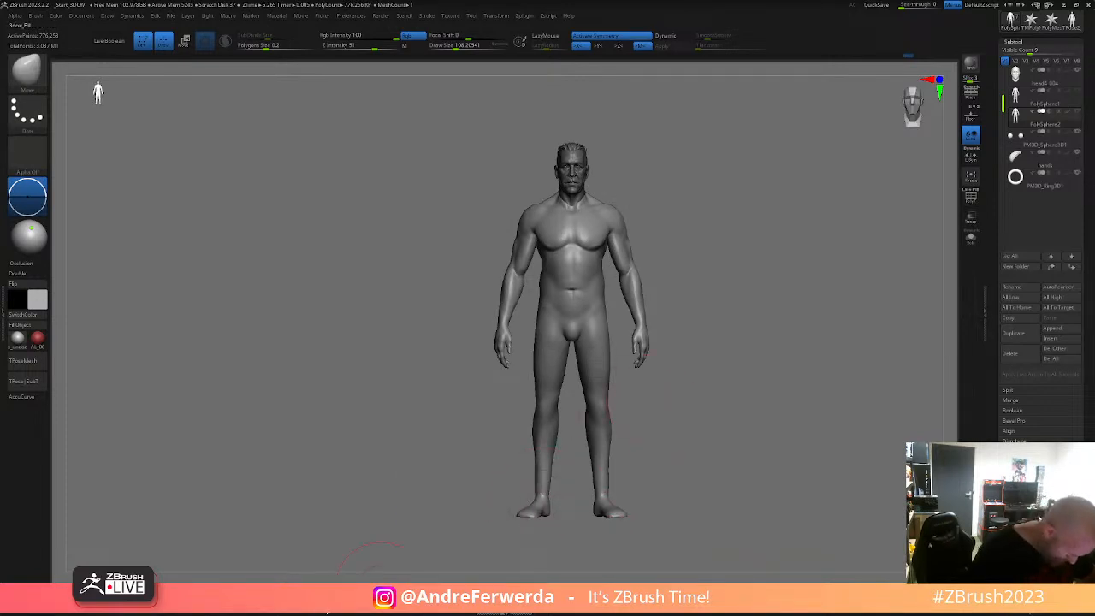
# - Switch to the ClayBuildup brush with Alpha 01 and reduce its draw size to about 22
pyautogui.press('b')
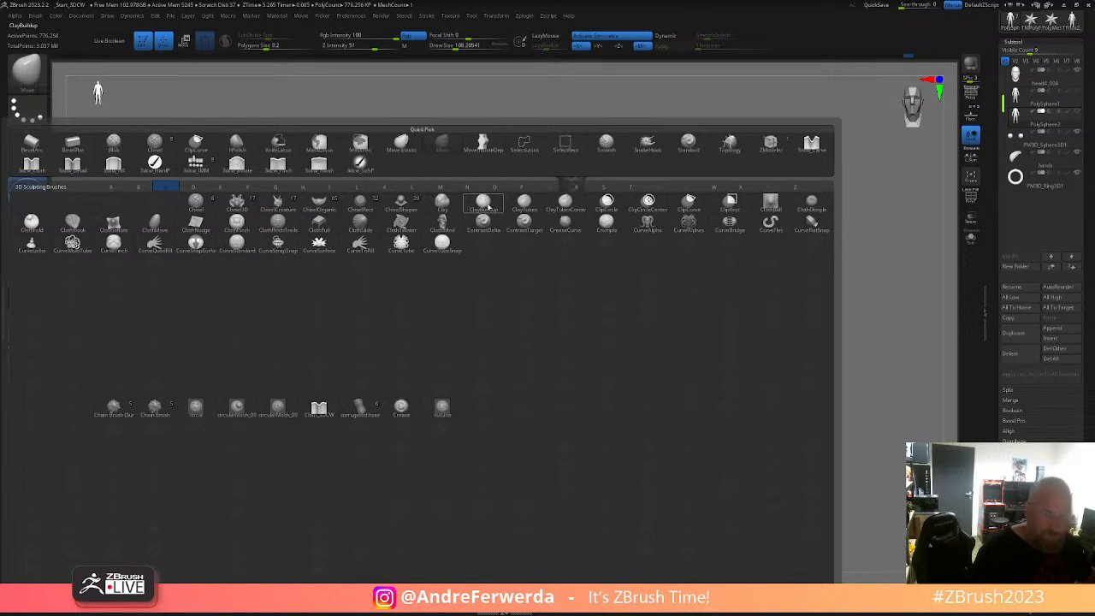
pyautogui.click(484, 205)
pyautogui.press('space')
pyautogui.press('f')
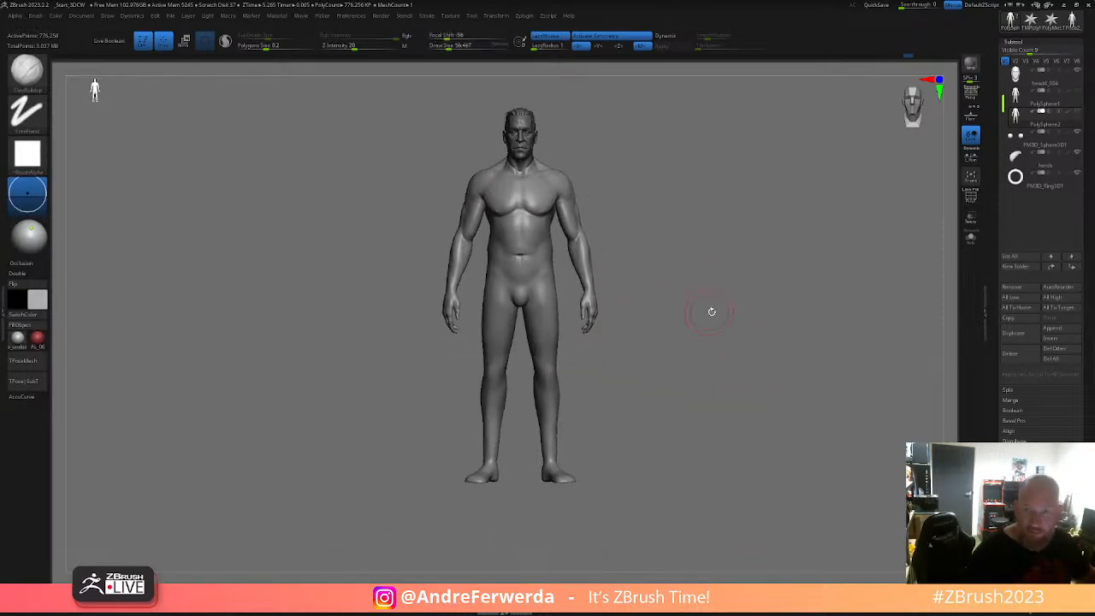
pyautogui.moveTo(565, 452); pyautogui.dragTo(623, 413)
pyautogui.press('space')
pyautogui.click(586, 457)
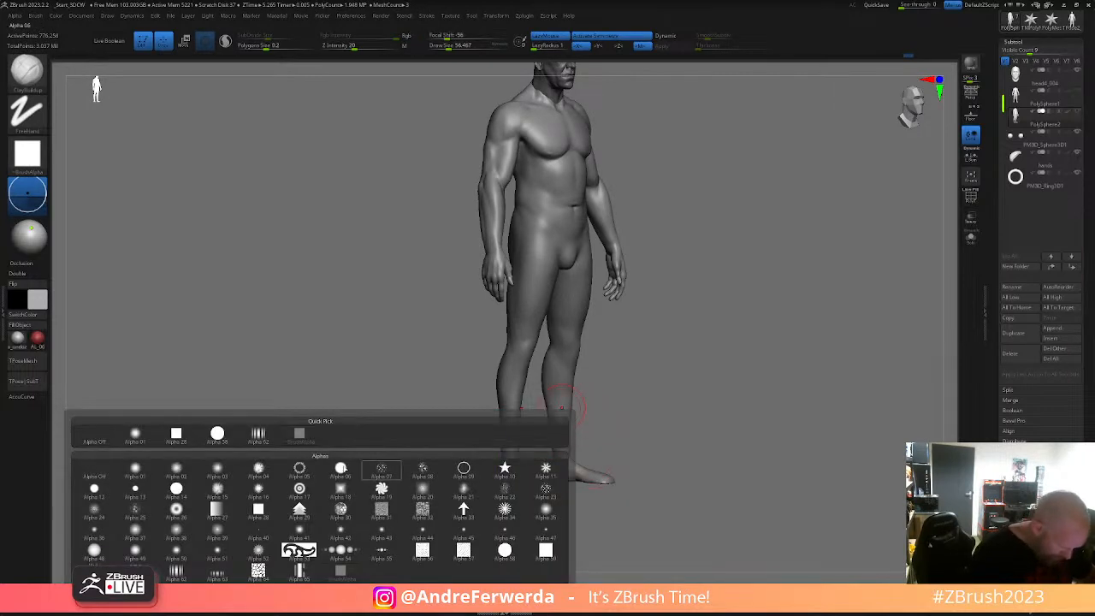
pyautogui.click(136, 434)
pyautogui.press('space')
# - Build up the outer ankle bones with ClayBuildup and smooth the surface of the lower legs
pyautogui.moveTo(675, 369); pyautogui.dragTo(678, 368)
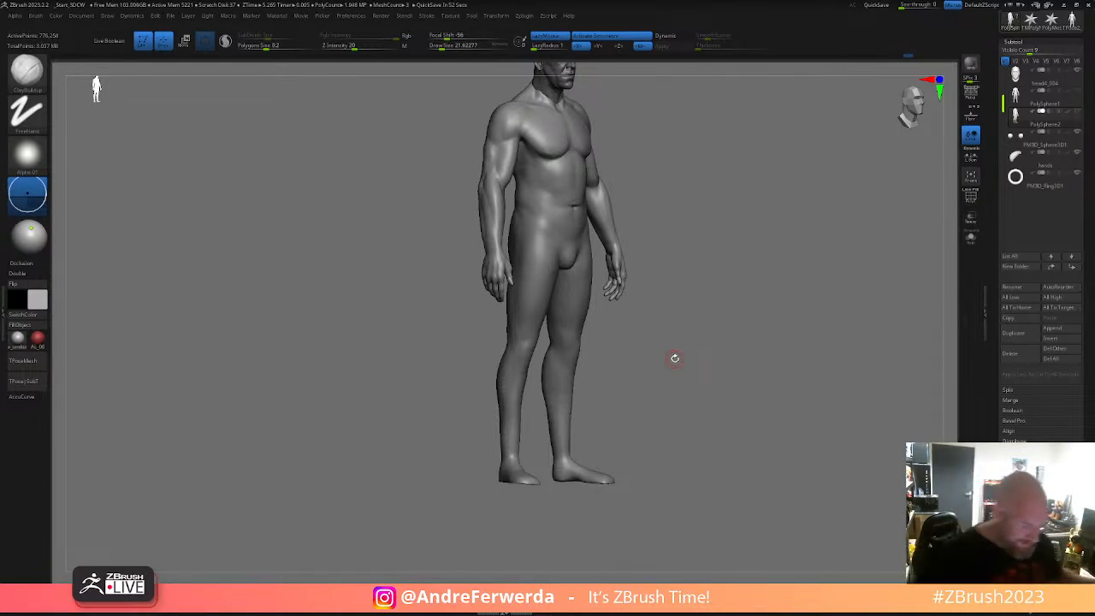
pyautogui.moveTo(675, 358); pyautogui.dragTo(705, 429)
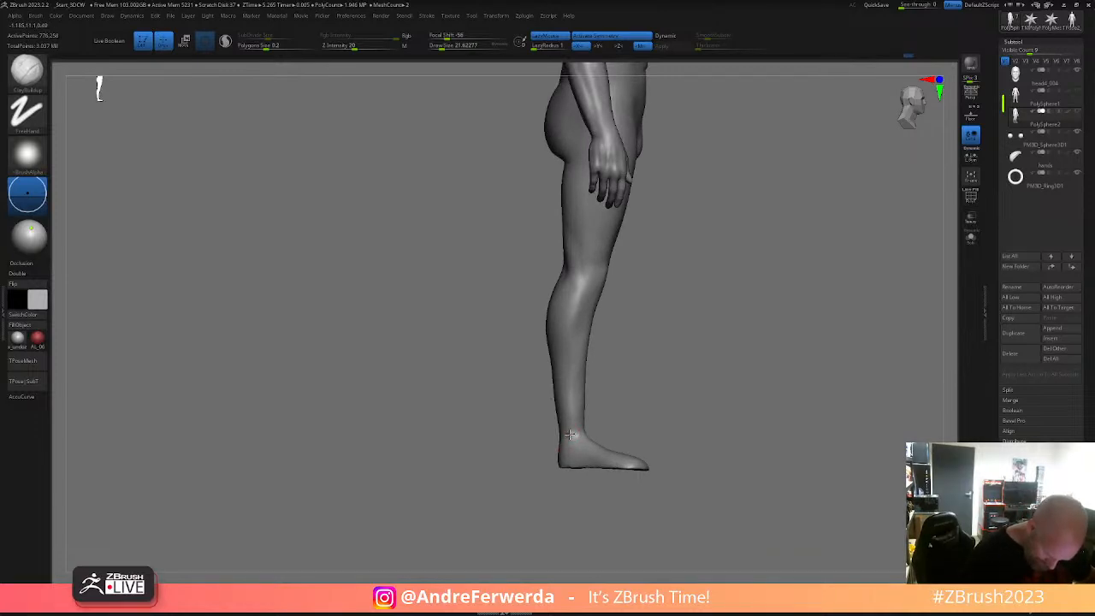
pyautogui.moveTo(626, 408); pyautogui.dragTo(703, 403)
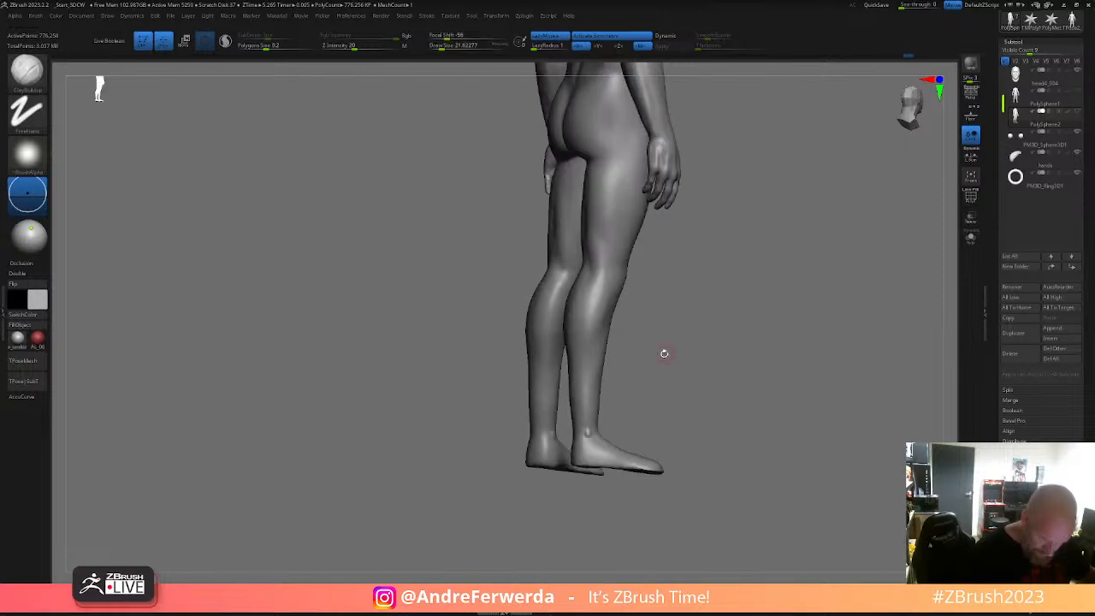
pyautogui.moveTo(664, 351); pyautogui.dragTo(648, 325)
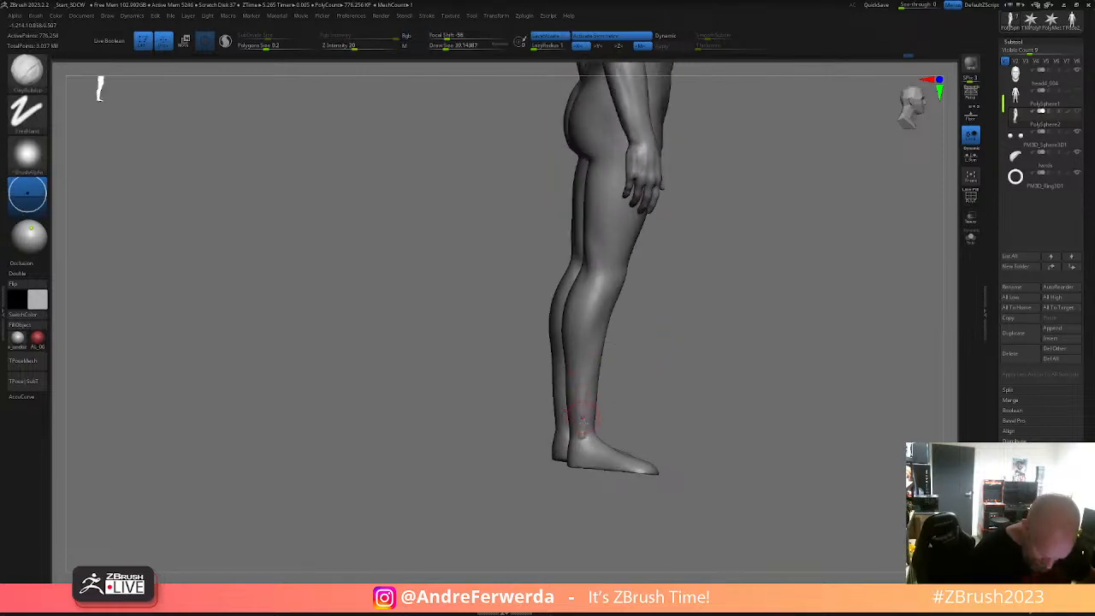
pyautogui.keyDown('shift'); pyautogui.moveTo(593, 347); pyautogui.dragTo(586, 374); pyautogui.keyUp('shift')
pyautogui.moveTo(657, 353); pyautogui.dragTo(590, 366)
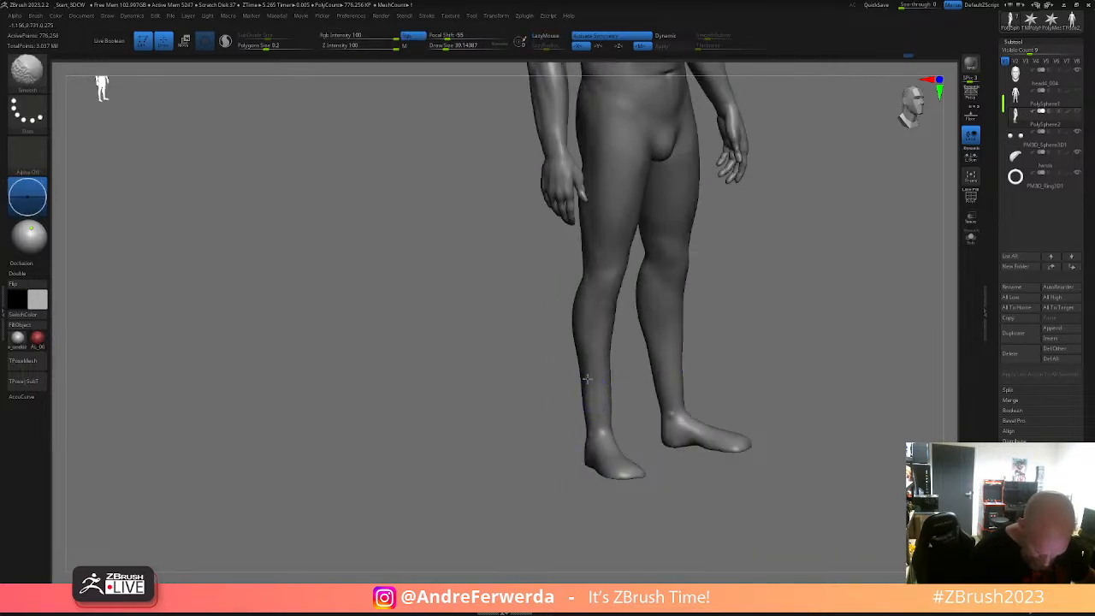
# - Build up the shin and calf forms with ClayBuildup, enlarging the draw size to about 90 for the calves
pyautogui.press('space')
pyautogui.keyDown('shift'); pyautogui.moveTo(753, 315); pyautogui.dragTo(707, 326); pyautogui.keyUp('shift')
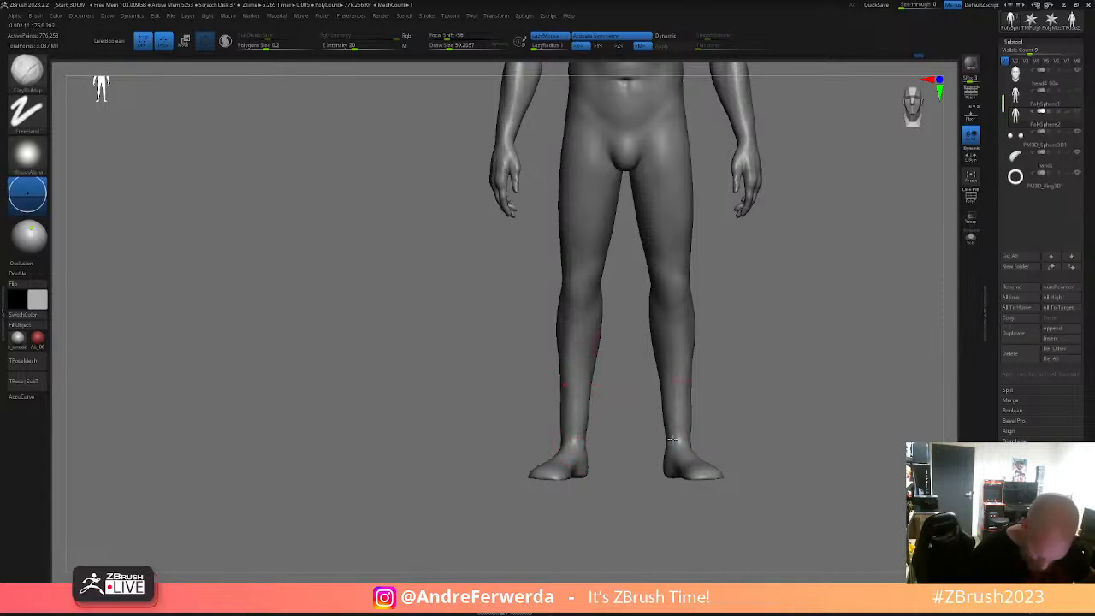
pyautogui.moveTo(631, 385); pyautogui.dragTo(675, 381)
pyautogui.moveTo(676, 439); pyautogui.dragTo(761, 407, button='right')
pyautogui.press('space')
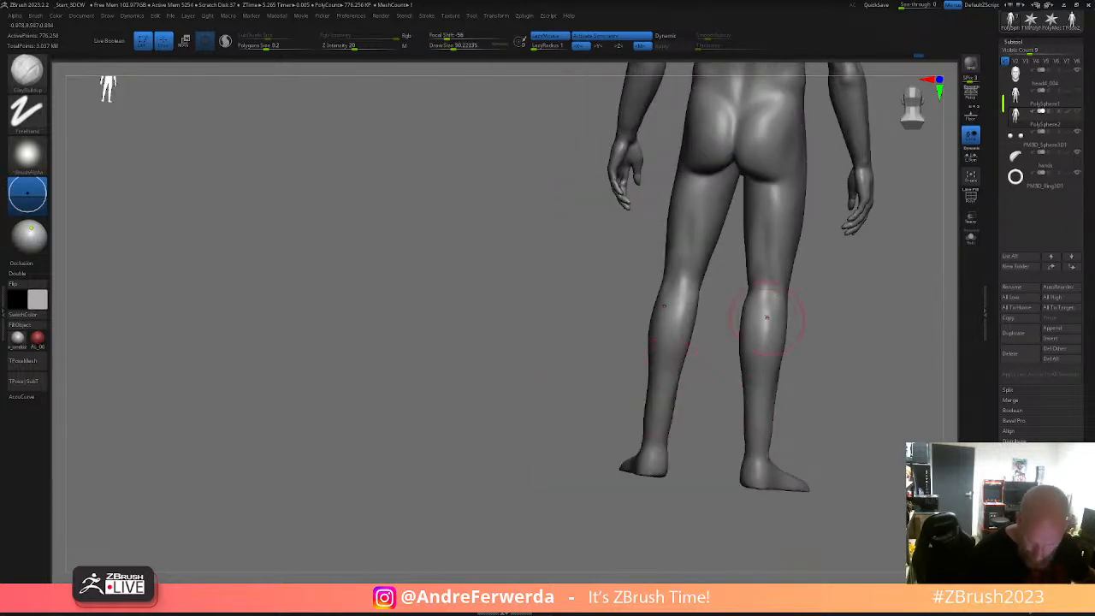
pyautogui.moveTo(773, 347); pyautogui.dragTo(668, 321, button='right')
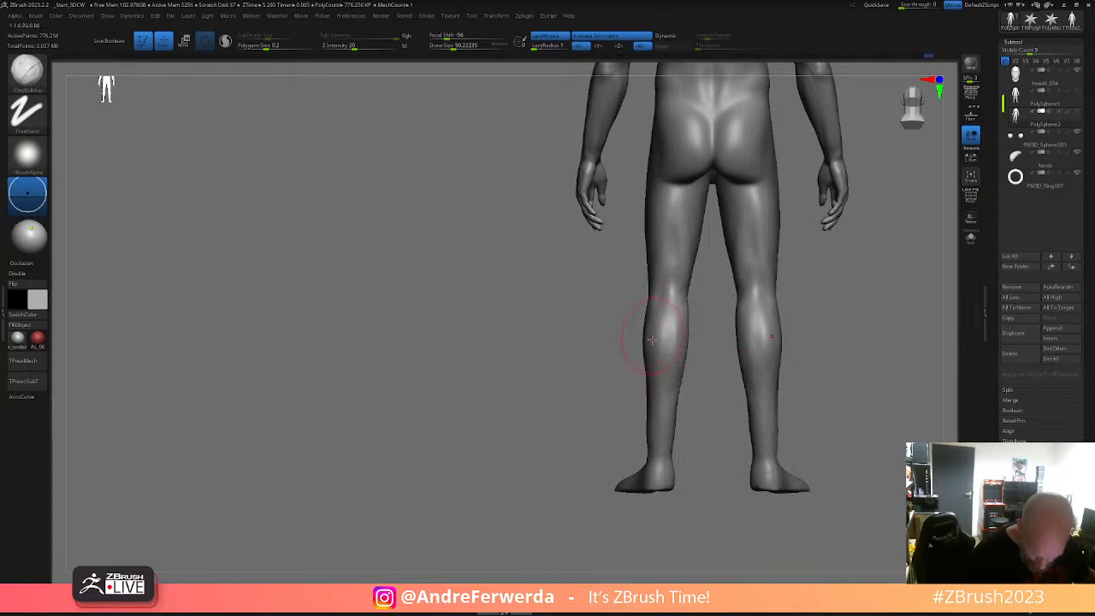
pyautogui.moveTo(675, 389); pyautogui.dragTo(745, 352, button='right')
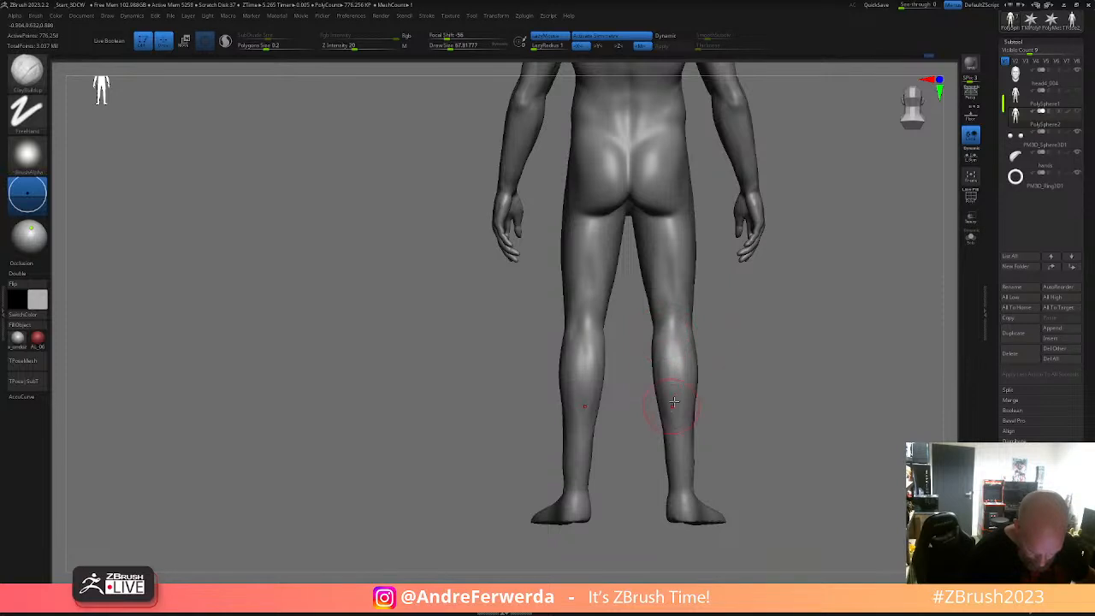
pyautogui.moveTo(672, 406); pyautogui.dragTo(736, 355, button='right')
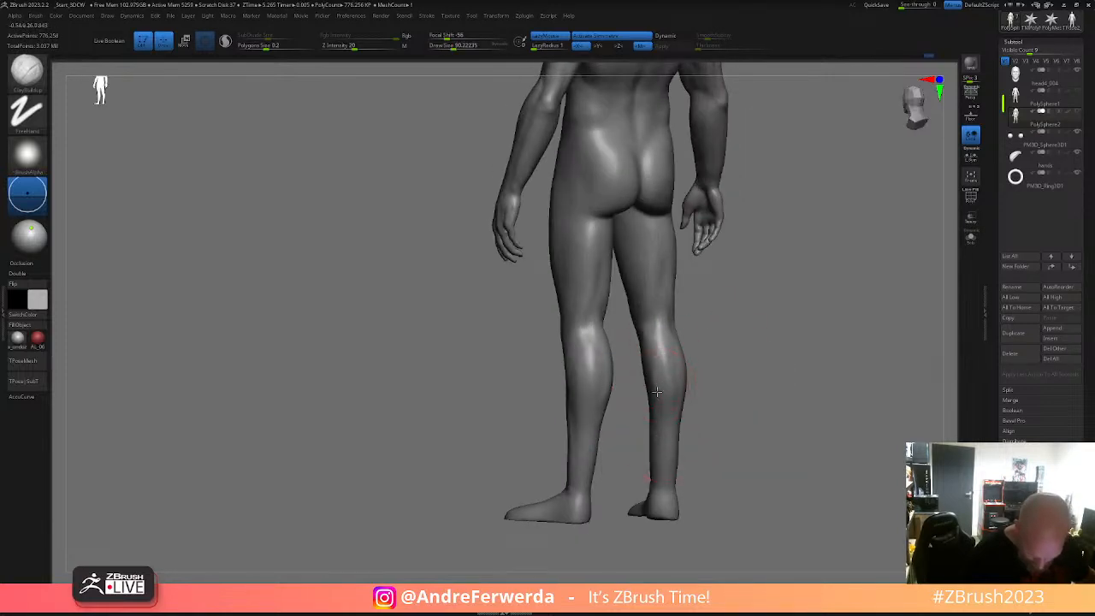
# - Smooth the lower end of the calf muscles from a rear three-quarter view
pyautogui.moveTo(682, 414); pyautogui.dragTo(635, 409, button='right')
pyautogui.keyDown('shift'); pyautogui.moveTo(599, 402); pyautogui.dragTo(591, 429); pyautogui.keyUp('shift')
pyautogui.keyDown('shift'); pyautogui.moveTo(589, 384); pyautogui.dragTo(583, 419); pyautogui.keyUp('shift')
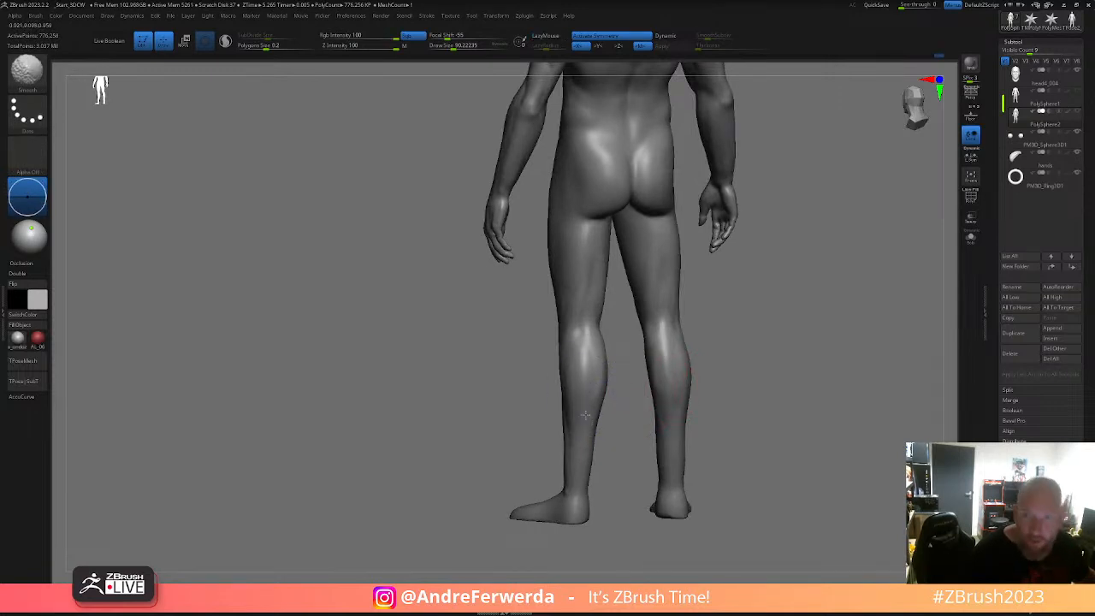
# - Switch to the Move brush and adjust the back of the heel in side view at a draw size of about 124
pyautogui.moveTo(779, 373); pyautogui.dragTo(740, 377)
pyautogui.moveTo(696, 433)
pyautogui.keyDown('shift'); pyautogui.mouseDown()
pyautogui.moveTo(694, 394)
pyautogui.moveTo(667, 391)
pyautogui.mouseUp(); pyautogui.keyUp('shift')
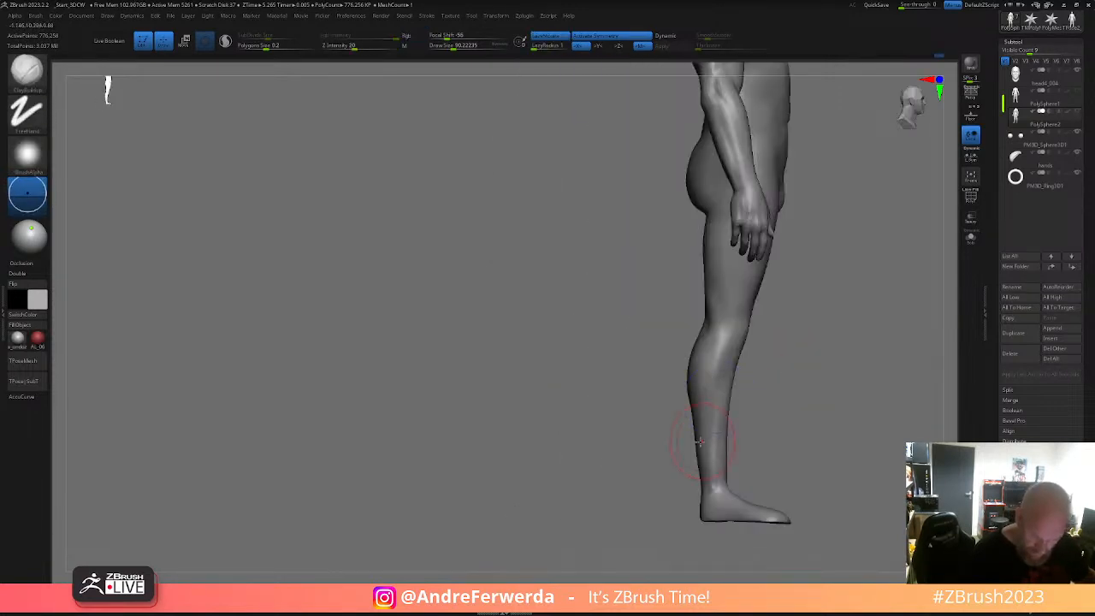
pyautogui.keyDown('alt'); pyautogui.moveTo(703, 439); pyautogui.dragTo(630, 439, button='right'); pyautogui.keyUp('alt')
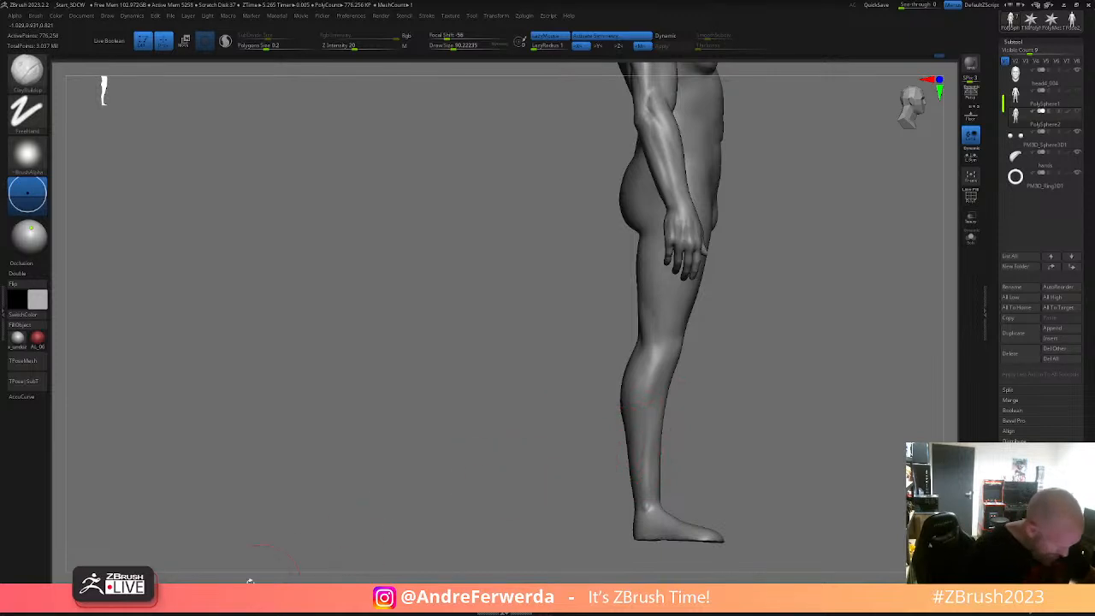
pyautogui.press('b')
pyautogui.press('m')
pyautogui.press('v')
pyautogui.keyDown('alt'); pyautogui.moveTo(728, 479); pyautogui.dragTo(727, 427, button='right'); pyautogui.keyUp('alt')
pyautogui.moveTo(636, 471); pyautogui.dragTo(634, 472)
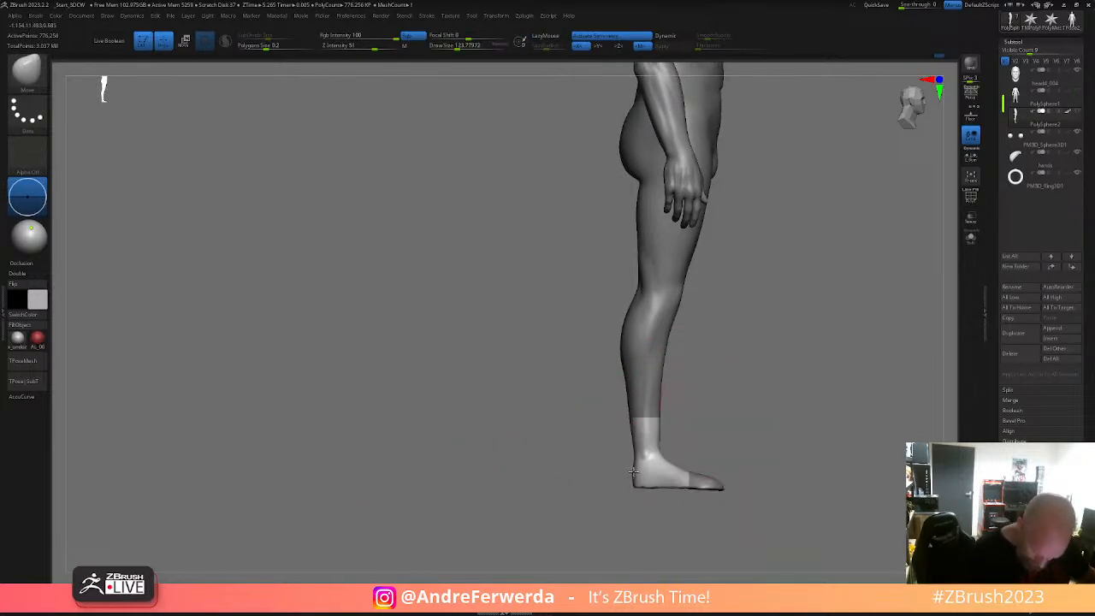
# - Reshape the leg's rear profile at the heel, calf and thigh with the Move brush in side view, varying its size
pyautogui.keyDown('alt'); pyautogui.moveTo(745, 409); pyautogui.dragTo(701, 420, button='right'); pyautogui.keyUp('alt')
pyautogui.press('space')
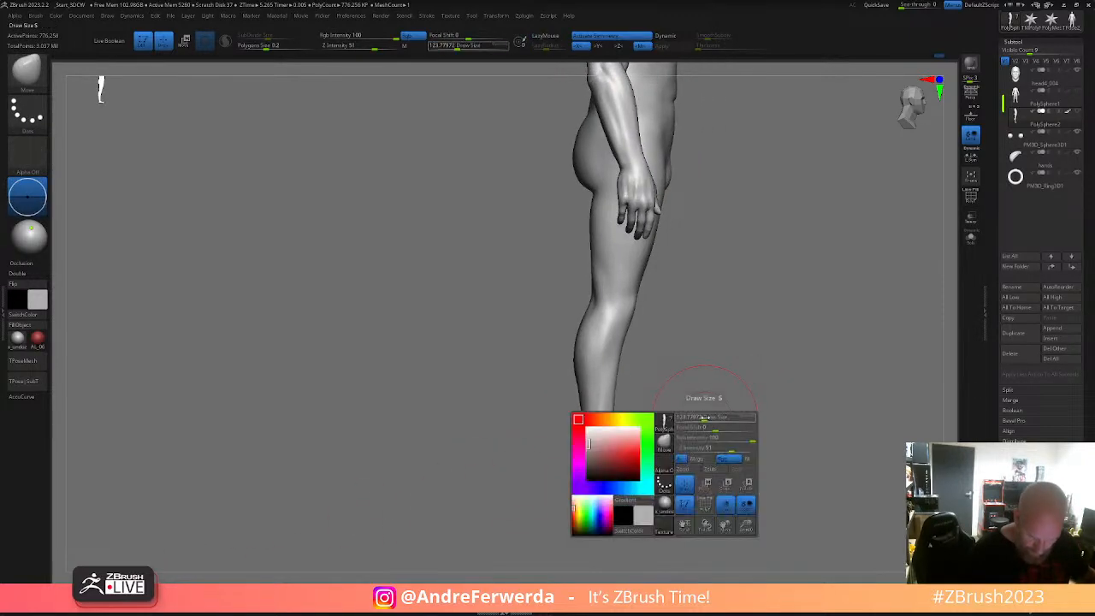
pyautogui.press('space')
pyautogui.moveTo(714, 417); pyautogui.dragTo(708, 416)
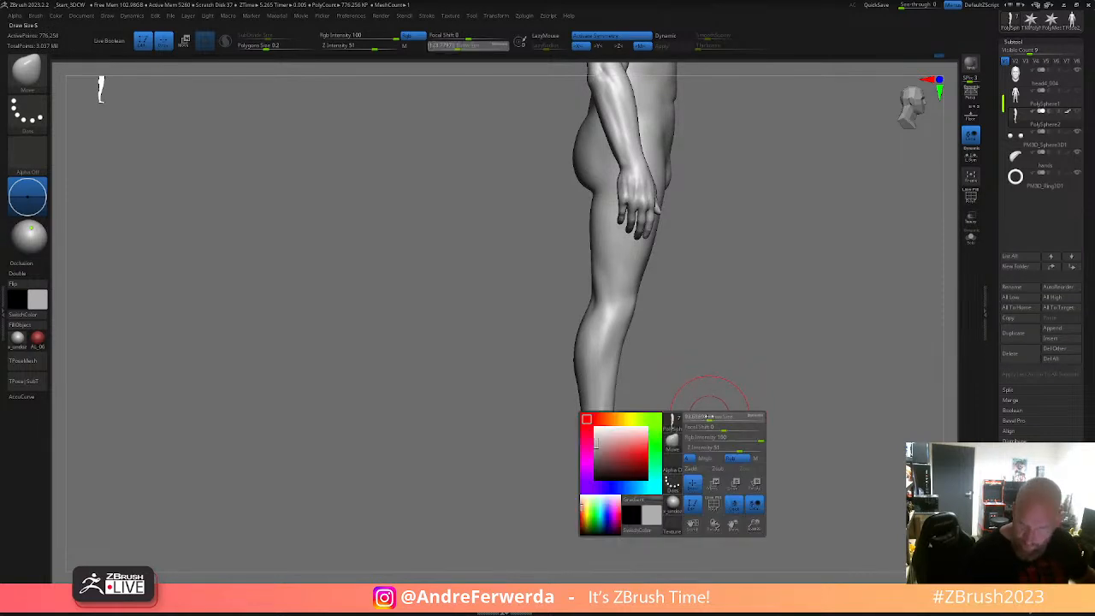
pyautogui.press('space')
pyautogui.moveTo(589, 465); pyautogui.dragTo(595, 464)
pyautogui.moveTo(580, 368); pyautogui.dragTo(587, 360)
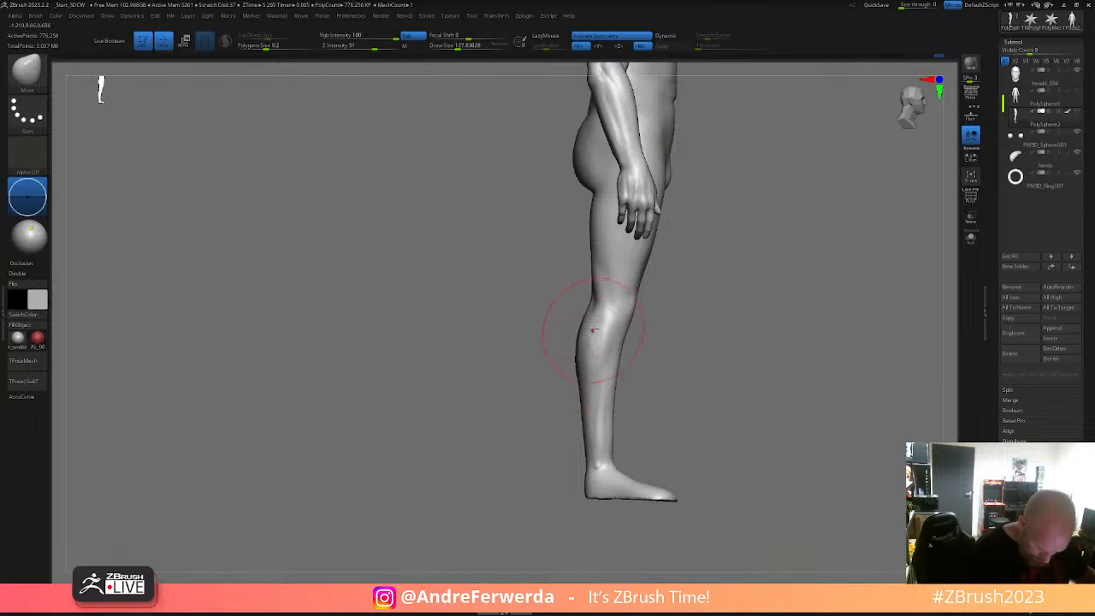
pyautogui.press('space')
pyautogui.moveTo(591, 229); pyautogui.dragTo(594, 229)
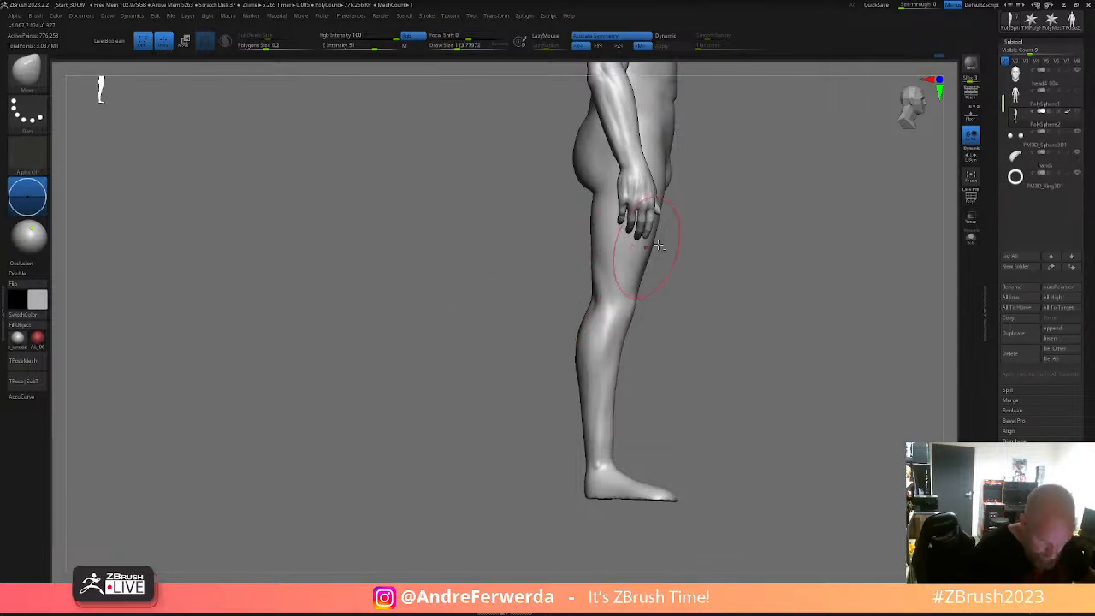
# - Reshape the underside of the buttocks with the Move brush in side and rear views, using draw sizes of about 97 and 56
pyautogui.keyDown('alt'); pyautogui.moveTo(693, 197); pyautogui.dragTo(680, 306); pyautogui.keyUp('alt')
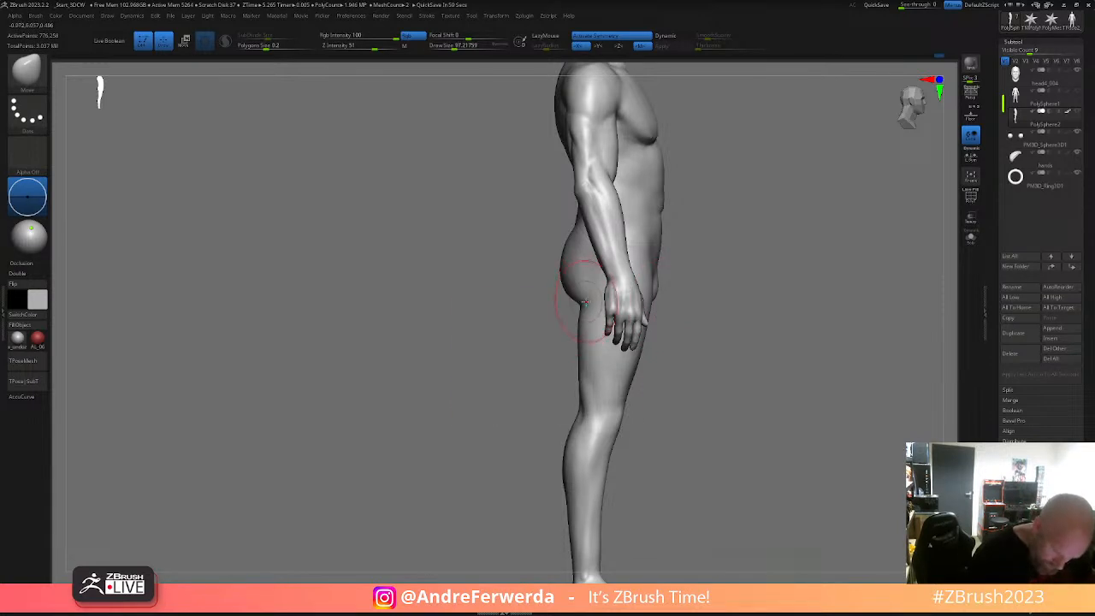
pyautogui.moveTo(505, 301)
pyautogui.mouseDown()
pyautogui.moveTo(587, 293)
pyautogui.moveTo(558, 298)
pyautogui.mouseUp()
pyautogui.press('s')
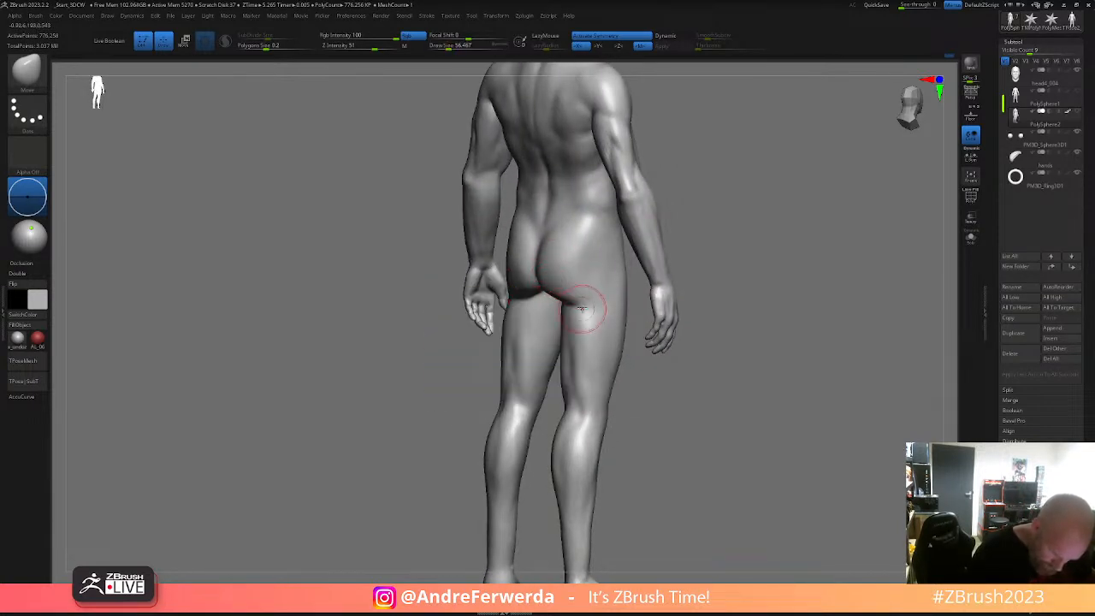
pyautogui.moveTo(594, 310); pyautogui.dragTo(701, 374, button='right')
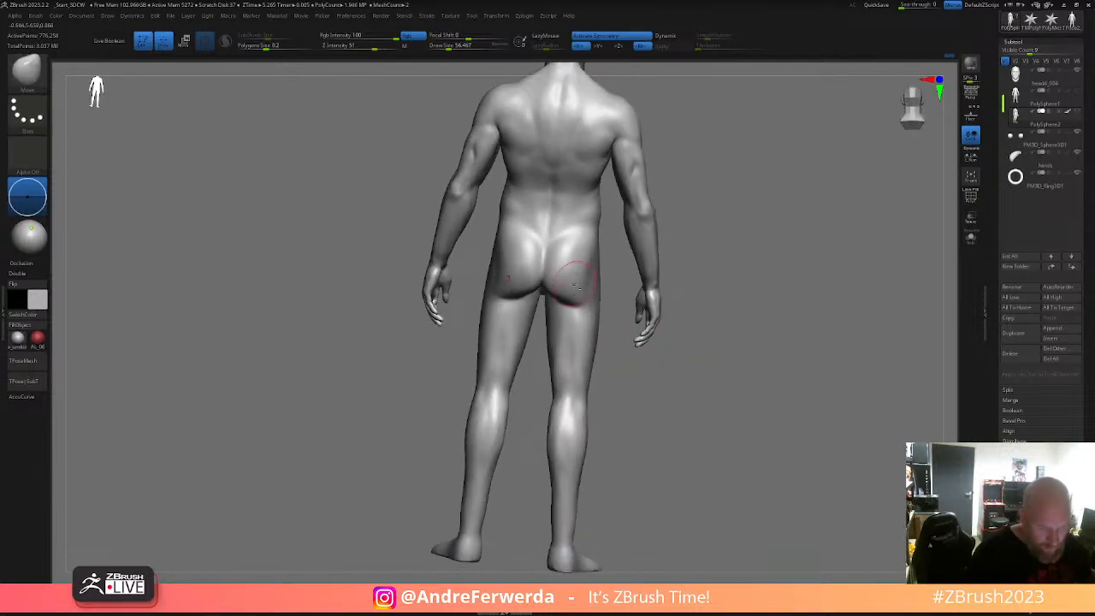
# - Define the gluteal cleft and folds with the DamStandard brush from behind, reducing the draw size to about 33
pyautogui.press('b')
pyautogui.press('d')
pyautogui.press('s')
pyautogui.moveTo(742, 281)
pyautogui.mouseDown(button='right')
pyautogui.moveTo(761, 311)
pyautogui.moveTo(755, 271)
pyautogui.mouseUp(button='right')
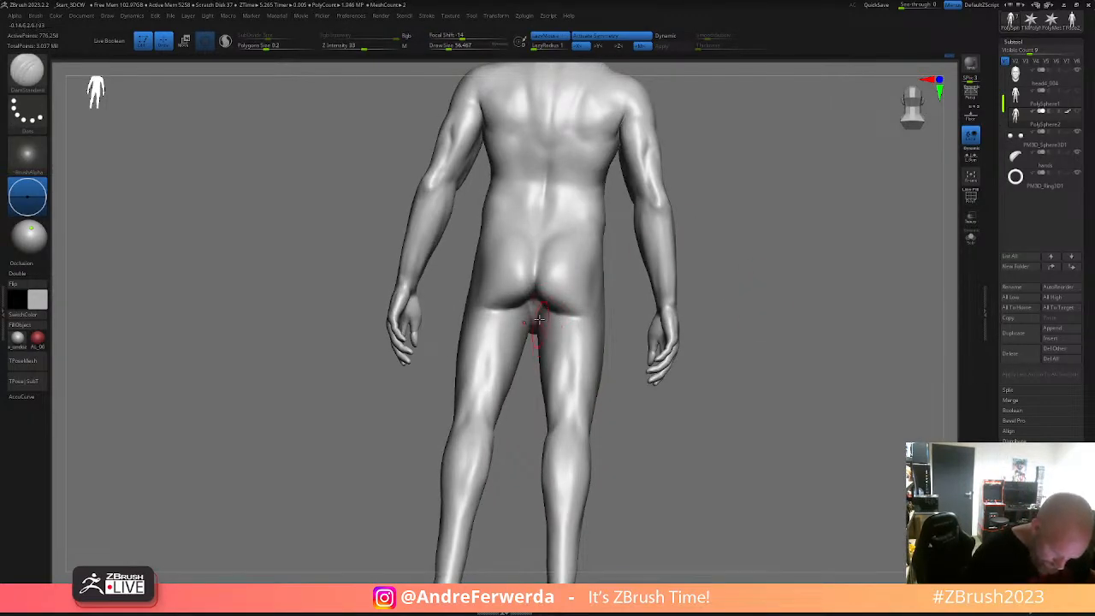
pyautogui.moveTo(524, 367); pyautogui.dragTo(544, 318, button='right')
pyautogui.moveTo(547, 292); pyautogui.dragTo(548, 274)
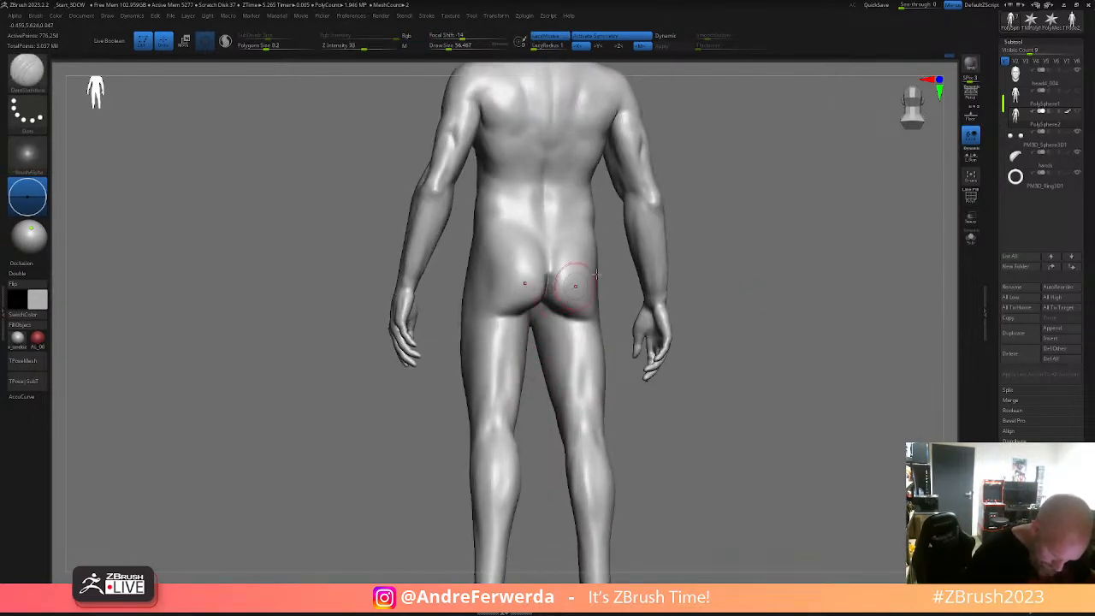
pyautogui.moveTo(561, 293); pyautogui.dragTo(629, 238, button='right')
pyautogui.press('[')
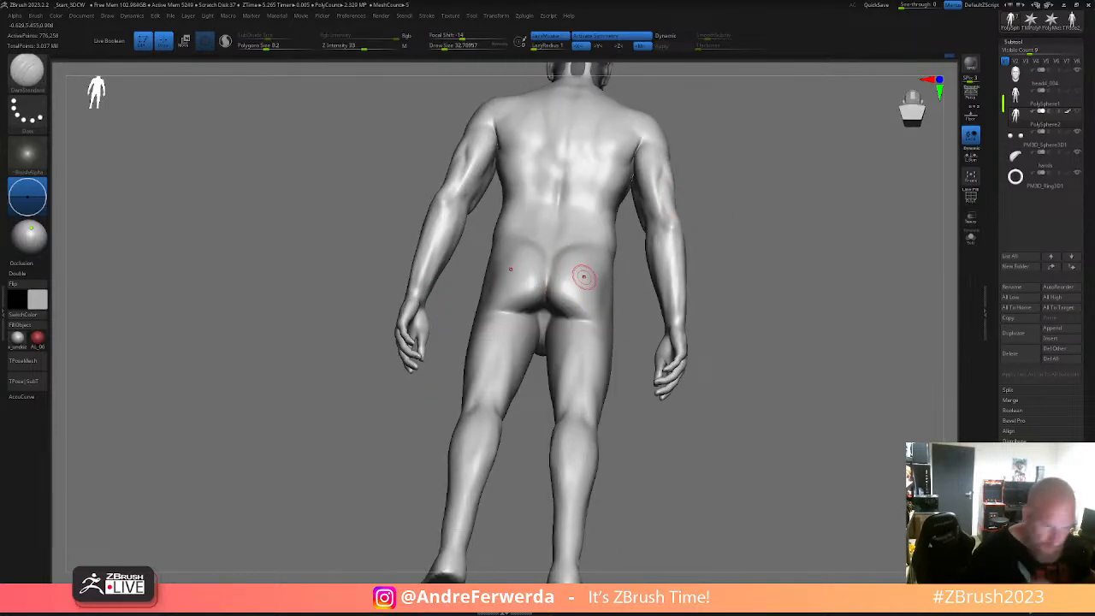
pyautogui.moveTo(583, 275); pyautogui.dragTo(585, 275)
# - Find the GIO soft brush in the LightBox brush library and load it
pyautogui.press('b')
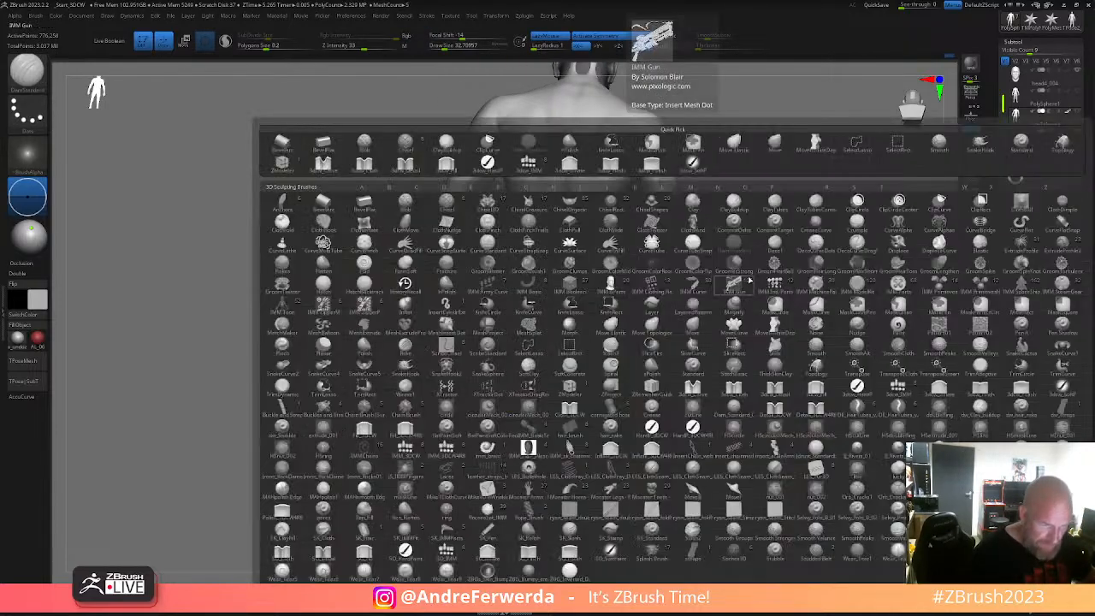
pyautogui.click(745, 286)
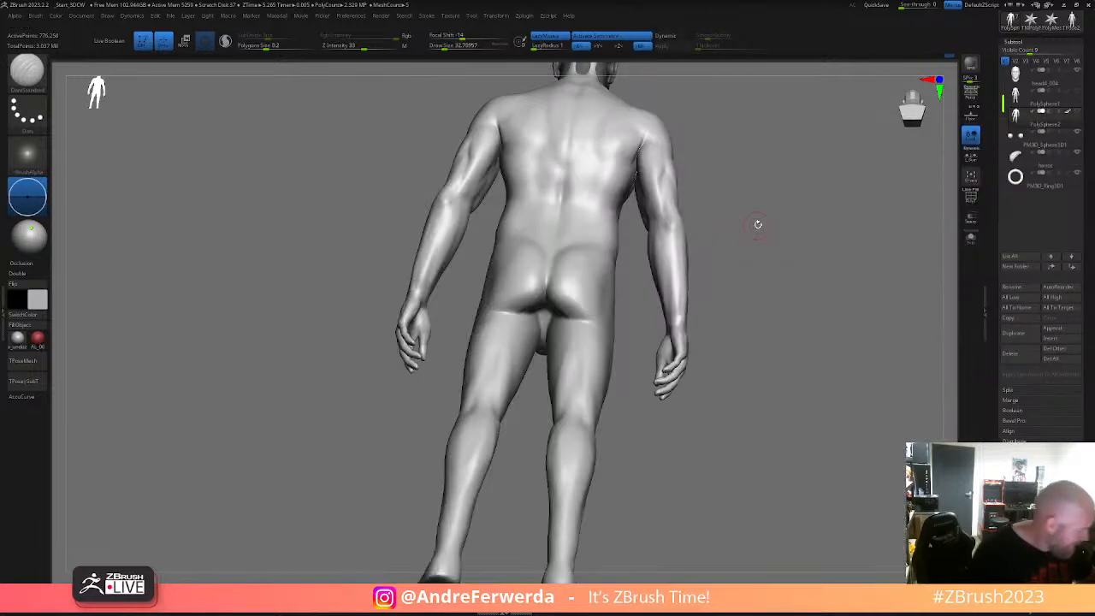
pyautogui.press('space')
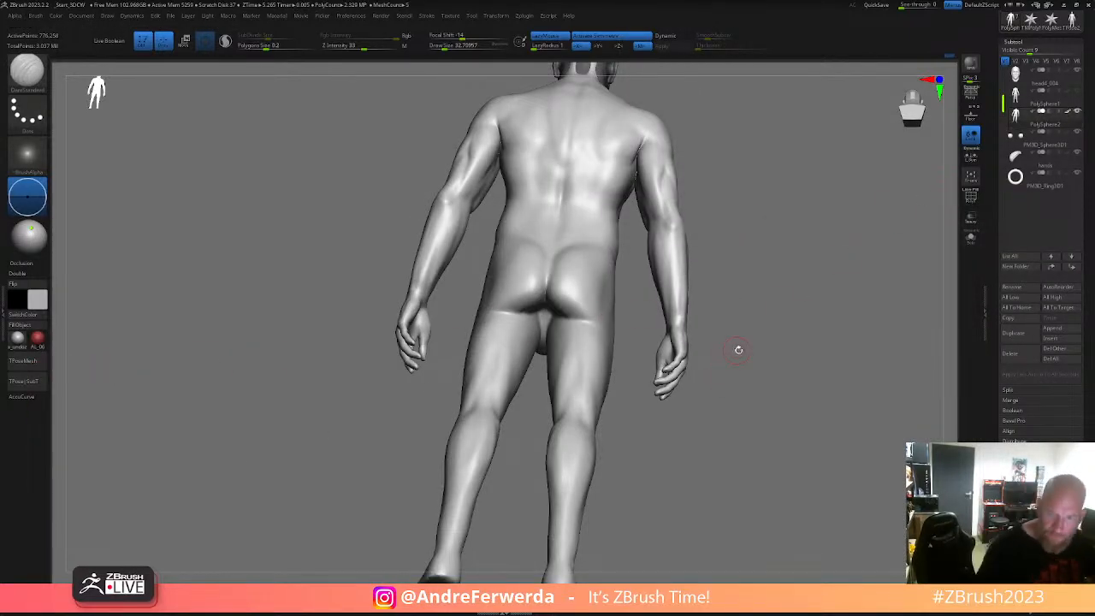
pyautogui.moveTo(813, 286); pyautogui.dragTo(755, 277)
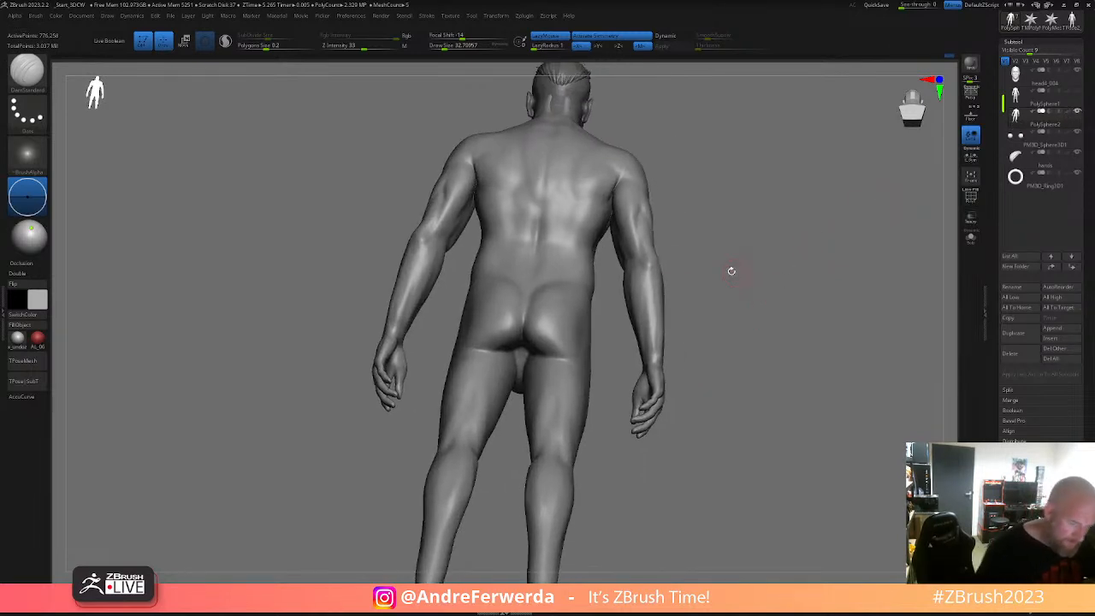
pyautogui.press('shift')
pyautogui.keyDown('shift'); pyautogui.moveTo(451, 221); pyautogui.dragTo(439, 256); pyautogui.keyUp('shift')
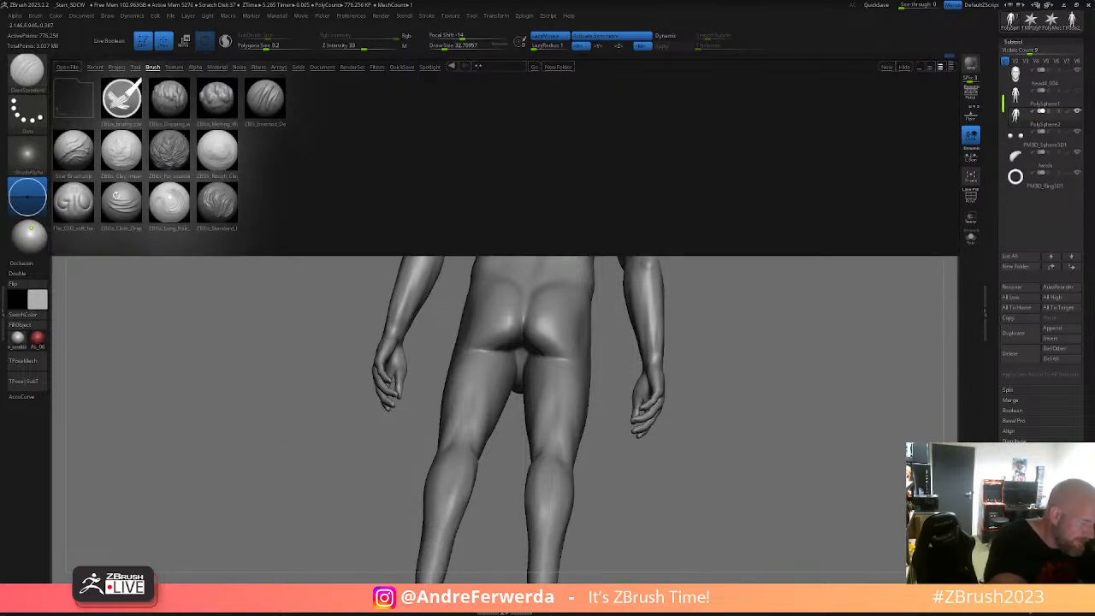
pyautogui.doubleClick(81, 198)
# - Refine the gluteal folds below the buttocks with the GIO soft brush and smooth the tops of the thighs
pyautogui.moveTo(495, 345); pyautogui.dragTo(547, 349)
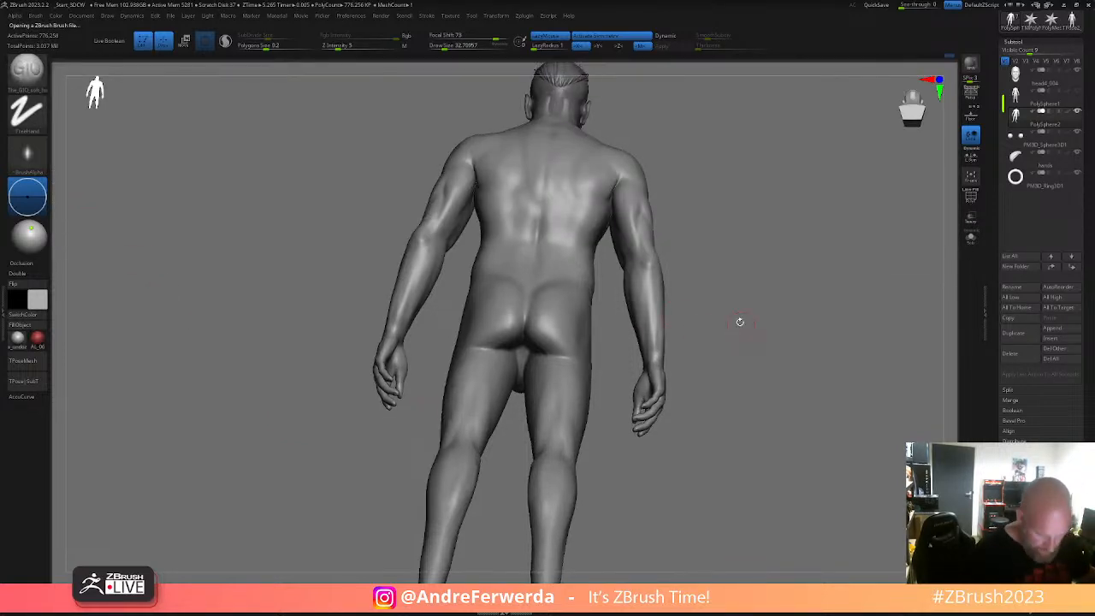
pyautogui.moveTo(715, 312); pyautogui.dragTo(640, 332)
pyautogui.press('space')
pyautogui.moveTo(561, 358); pyautogui.dragTo(577, 357)
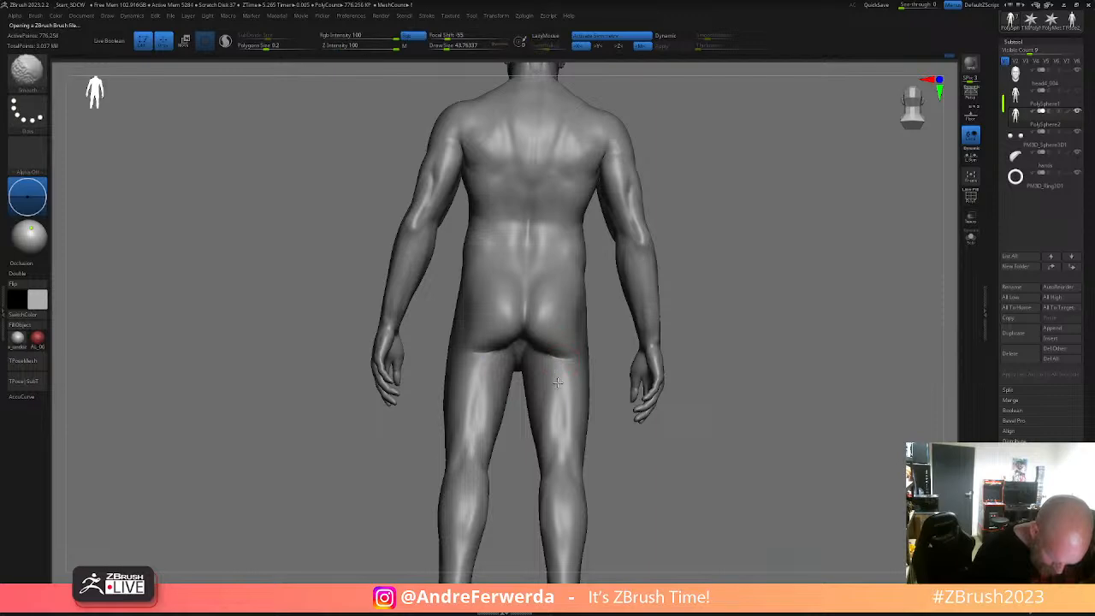
pyautogui.moveTo(516, 455); pyautogui.dragTo(516, 427)
# - Build up the area between the buttocks and inner thighs with ClayBuildup at a draw size of about 65, working from below
pyautogui.press('b')
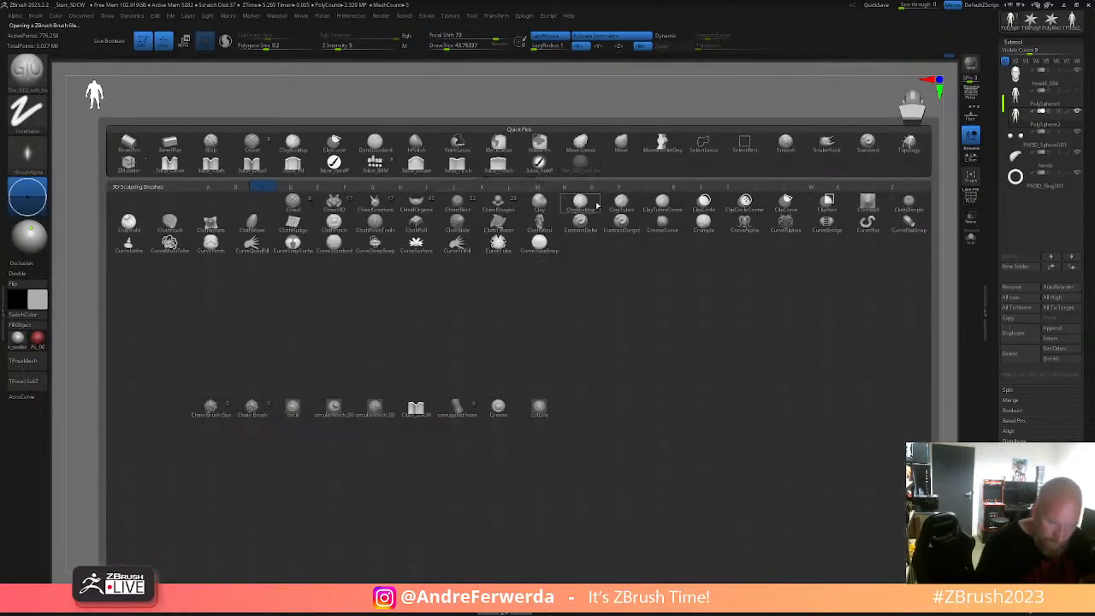
pyautogui.click(585, 205)
pyautogui.moveTo(593, 210); pyautogui.dragTo(573, 274)
pyautogui.moveTo(514, 348); pyautogui.dragTo(510, 353)
pyautogui.press(']')
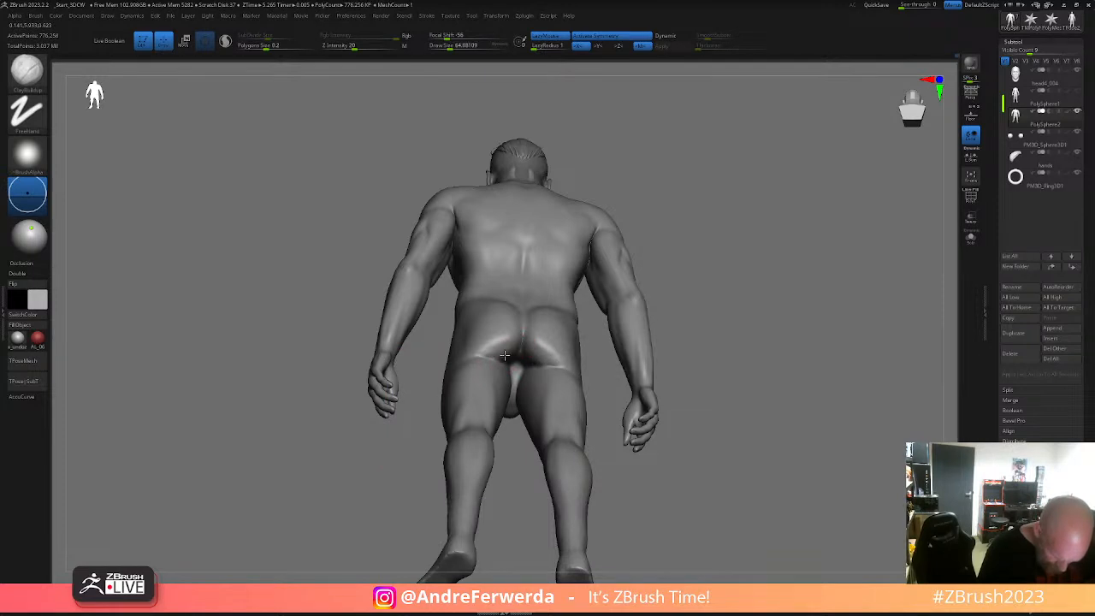
pyautogui.moveTo(696, 310); pyautogui.dragTo(674, 294)
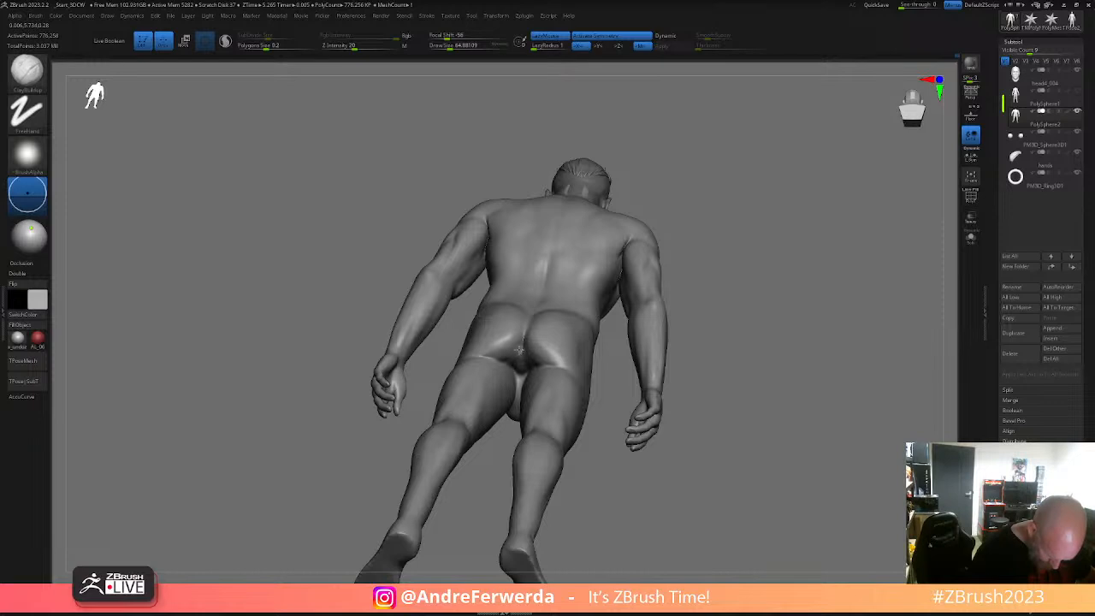
pyautogui.moveTo(682, 281)
pyautogui.mouseDown()
pyautogui.moveTo(522, 371)
pyautogui.moveTo(520, 387)
pyautogui.mouseUp()
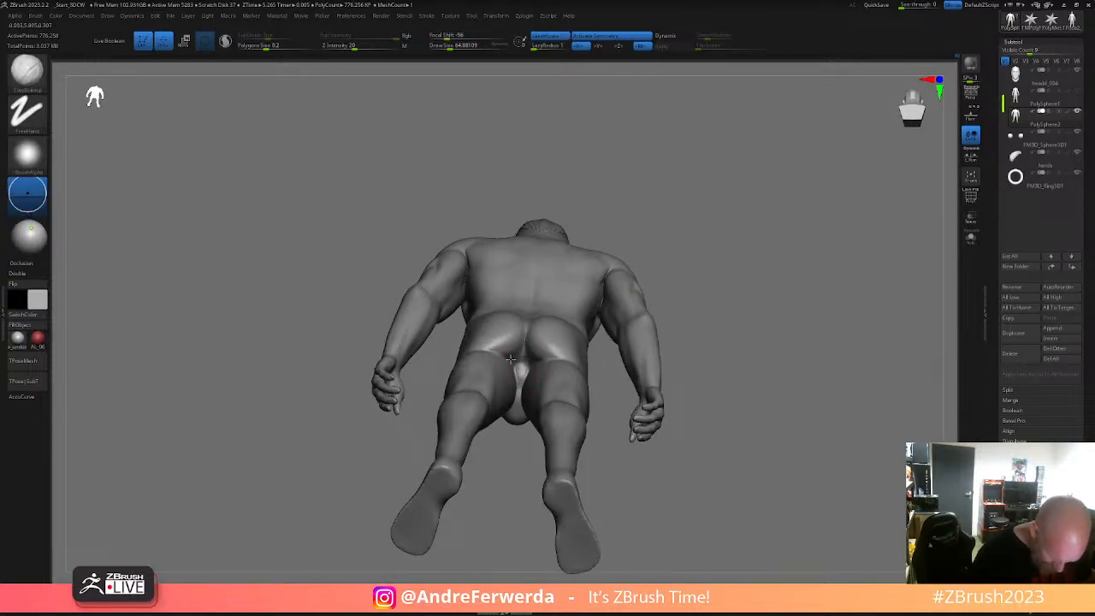
# - Smooth the lower gluteal cleft and the transition into the inner thighs
pyautogui.moveTo(668, 291)
pyautogui.mouseDown()
pyautogui.moveTo(716, 288)
pyautogui.moveTo(677, 309)
pyautogui.mouseUp()
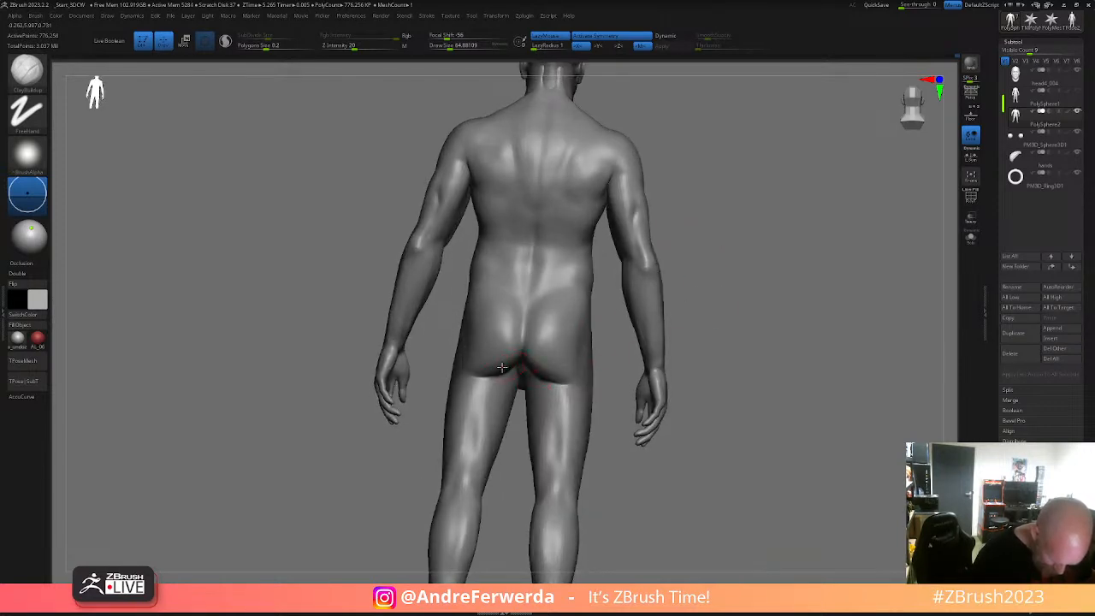
pyautogui.keyDown('shift'); pyautogui.moveTo(516, 360); pyautogui.dragTo(538, 336); pyautogui.keyUp('shift')
pyautogui.moveTo(683, 289); pyautogui.dragTo(734, 281)
pyautogui.keyDown('shift'); pyautogui.moveTo(551, 351); pyautogui.dragTo(533, 364); pyautogui.keyUp('shift')
pyautogui.moveTo(711, 313); pyautogui.dragTo(713, 252)
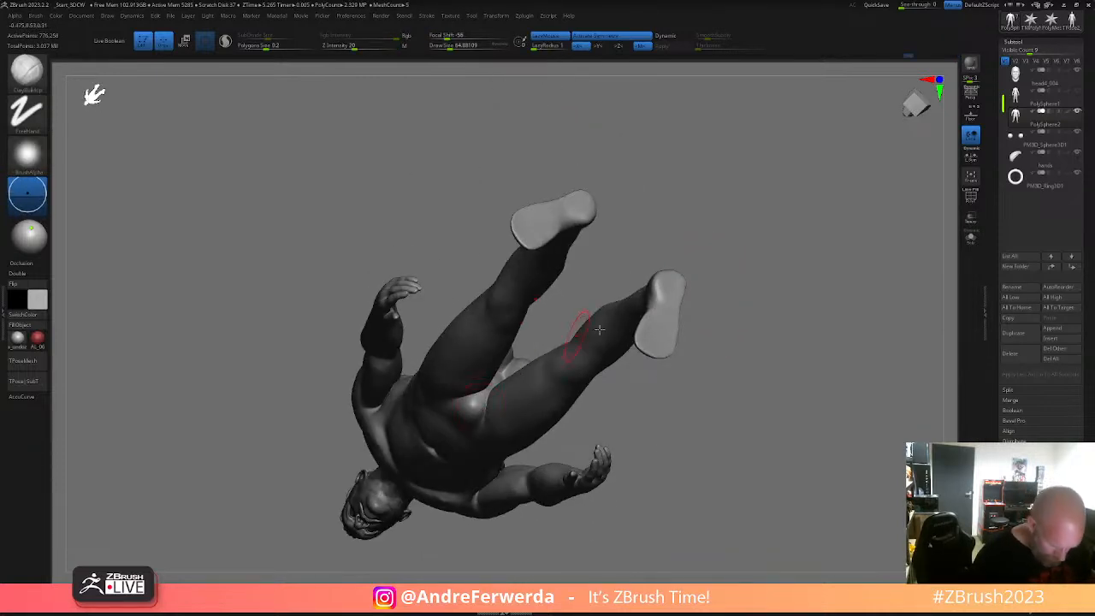
# - Switch to the Move brush and reshape the groin from a front three-quarter view at a draw size of about 41
pyautogui.press('space')
pyautogui.moveTo(693, 361); pyautogui.dragTo(688, 361)
pyautogui.press('b')
pyautogui.press('m')
pyautogui.press('v')
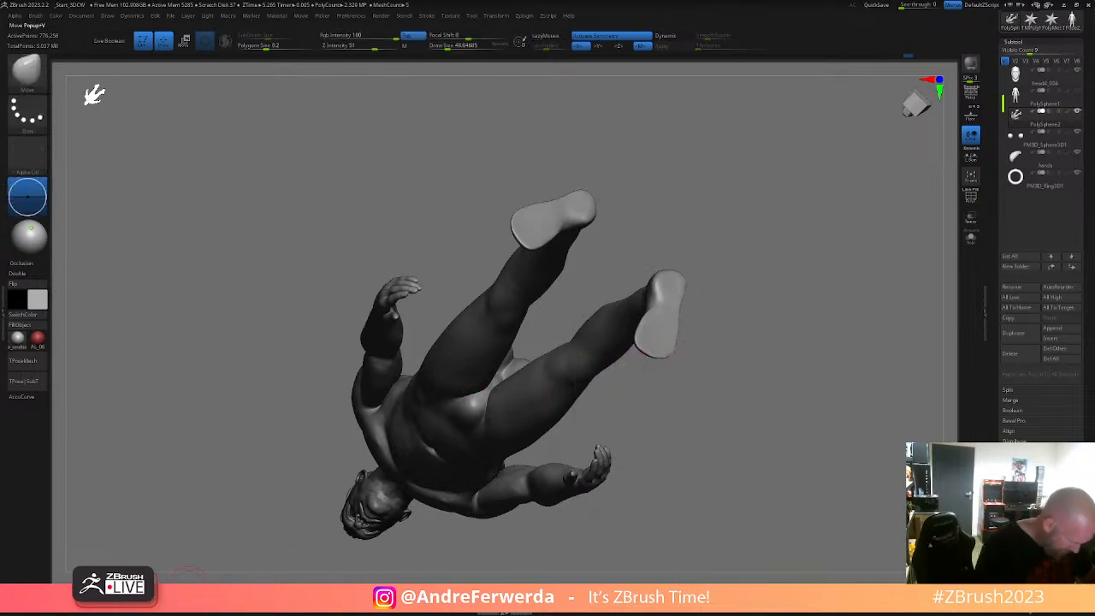
pyautogui.press('space')
pyautogui.press('ctrl')
pyautogui.moveTo(658, 449); pyautogui.dragTo(671, 313)
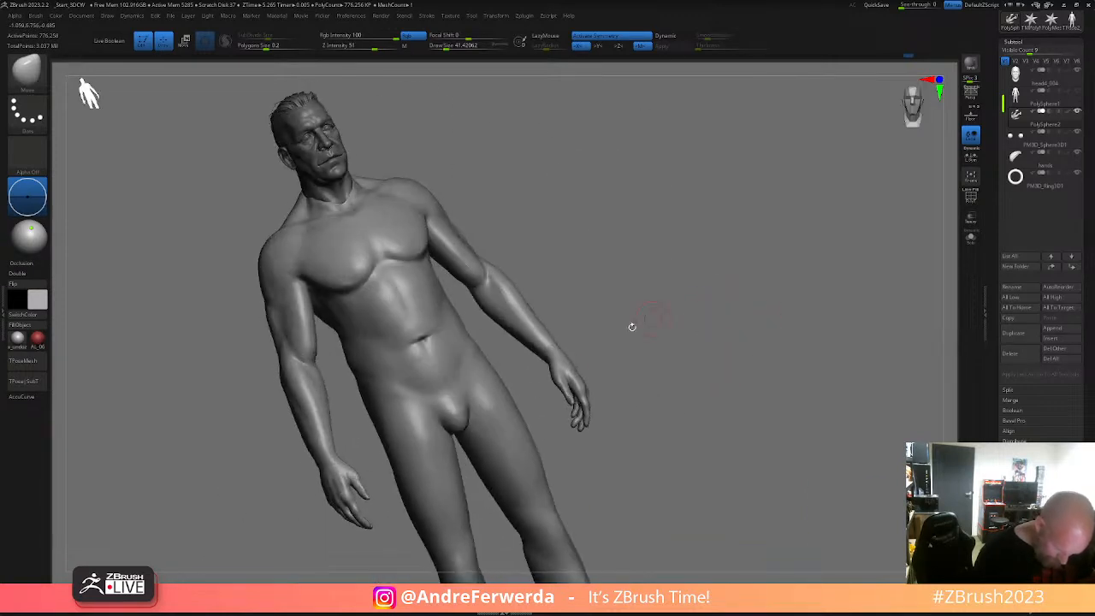
pyautogui.moveTo(599, 340); pyautogui.dragTo(548, 344)
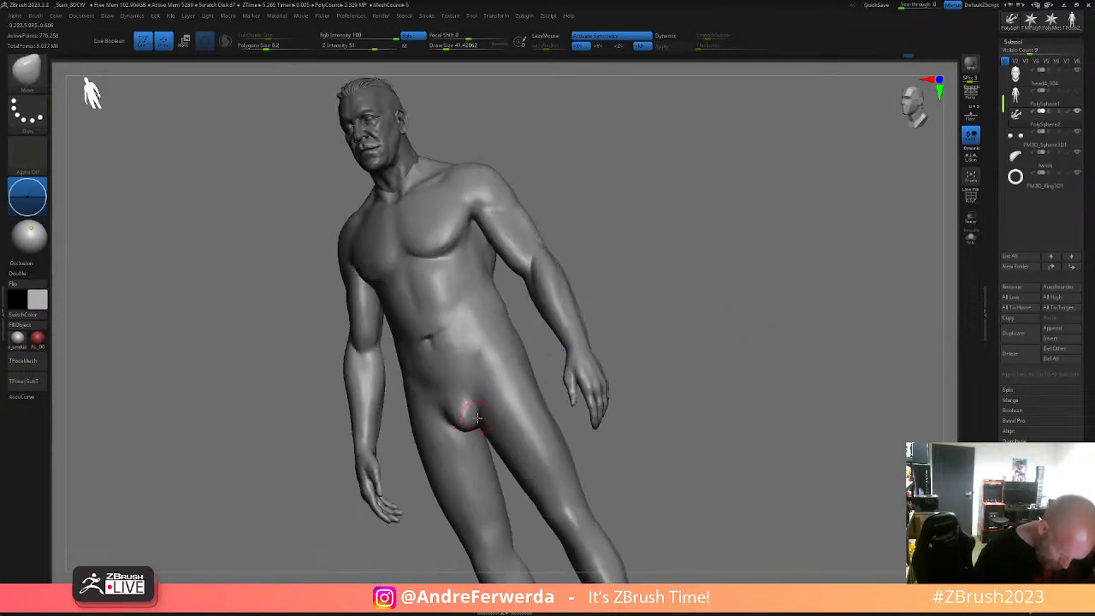
pyautogui.moveTo(473, 419); pyautogui.dragTo(467, 414)
# - Examine the full figure's proportions and silhouette from front and three-quarter views
pyautogui.keyDown('shift'); pyautogui.moveTo(661, 335); pyautogui.dragTo(686, 339); pyautogui.keyUp('shift')
pyautogui.press('space')
pyautogui.click(733, 394)
pyautogui.press('space')
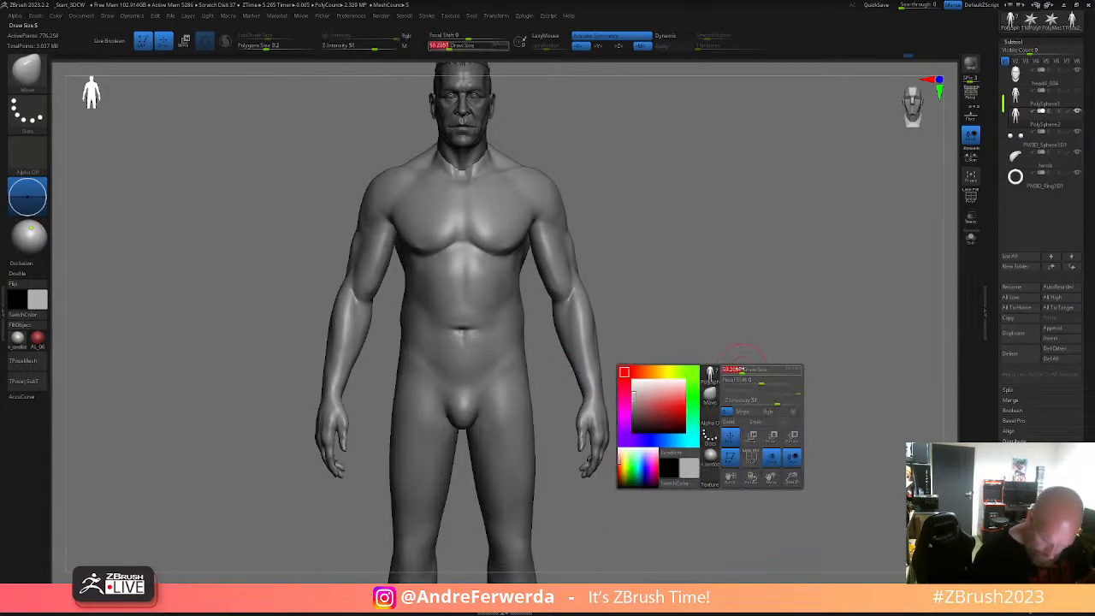
pyautogui.moveTo(641, 374)
pyautogui.keyDown('alt'); pyautogui.mouseDown()
pyautogui.moveTo(651, 354)
pyautogui.moveTo(646, 363)
pyautogui.moveTo(692, 341)
pyautogui.mouseUp(); pyautogui.keyUp('alt')
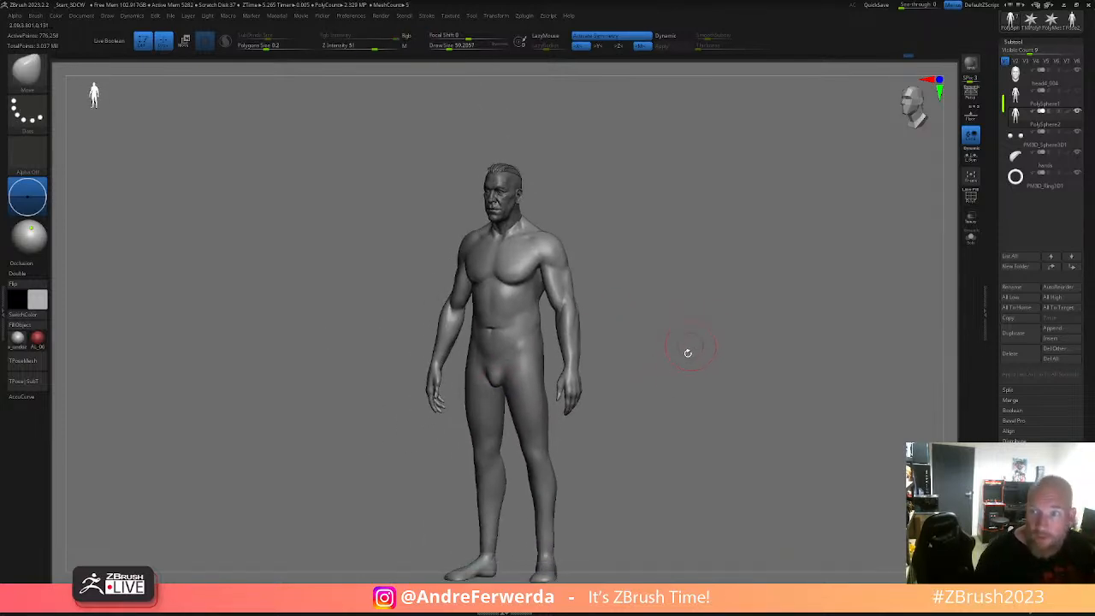
pyautogui.keyDown('shift'); pyautogui.moveTo(648, 285); pyautogui.dragTo(628, 308); pyautogui.keyUp('shift')
pyautogui.moveTo(636, 348); pyautogui.dragTo(671, 474)
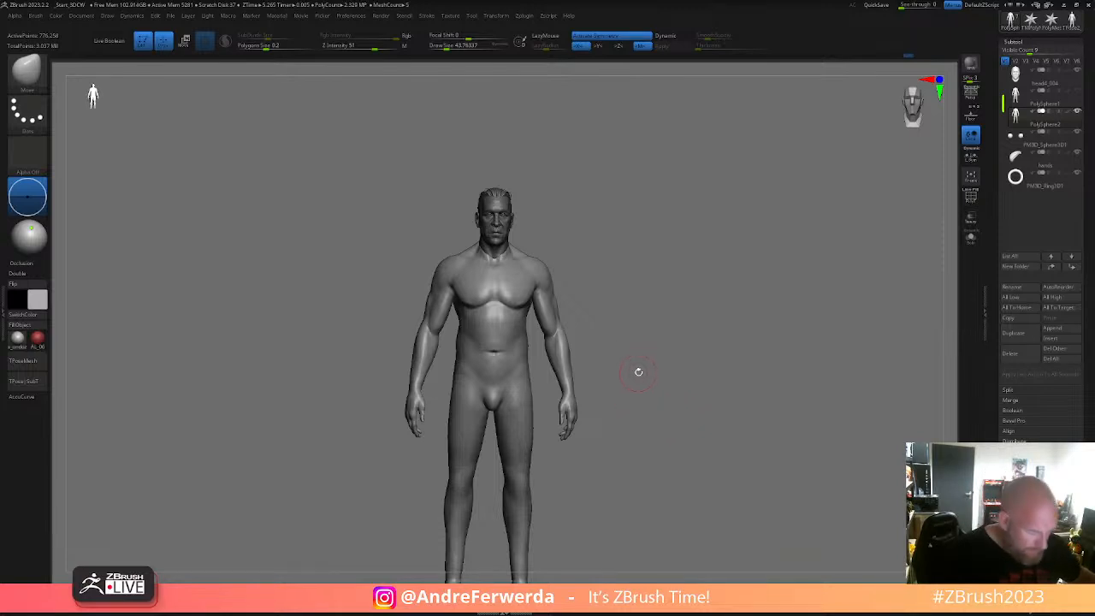
pyautogui.moveTo(642, 373); pyautogui.dragTo(613, 339)
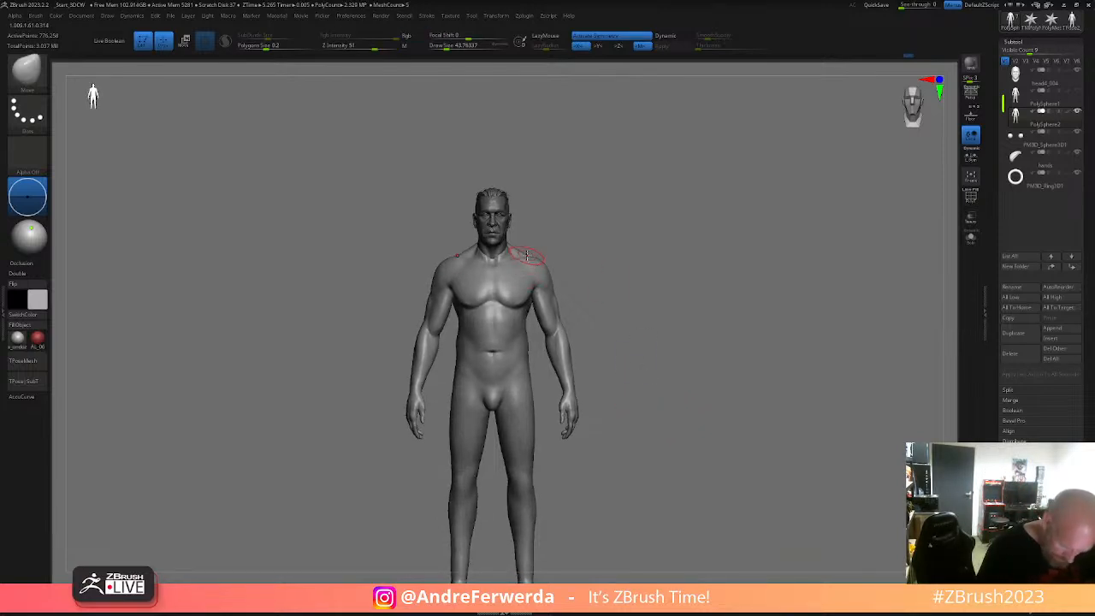
pyautogui.moveTo(596, 269); pyautogui.dragTo(638, 282)
pyautogui.moveTo(636, 353); pyautogui.dragTo(508, 492)
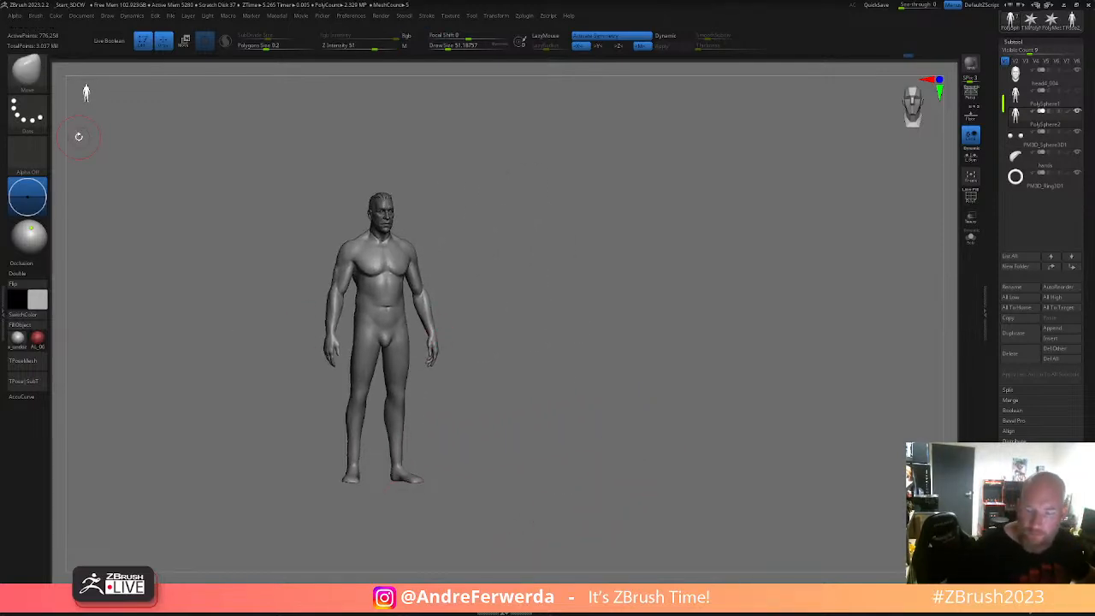
# - Save the figure's tool file as the next incremental version
pyautogui.moveTo(1089, 75); pyautogui.dragTo(1089, 131)
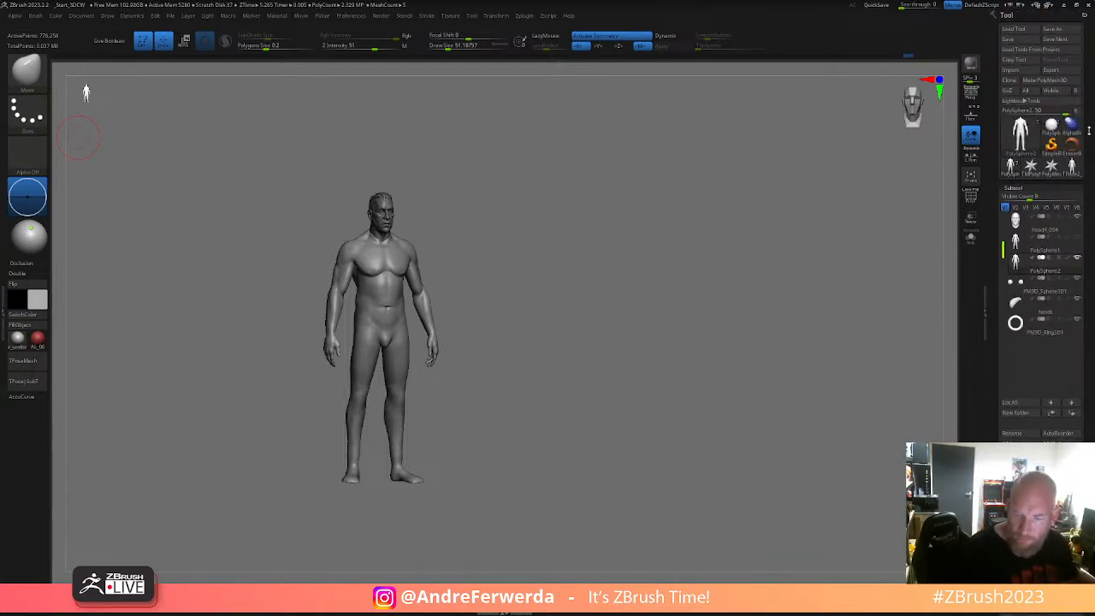
pyautogui.click(1051, 40)
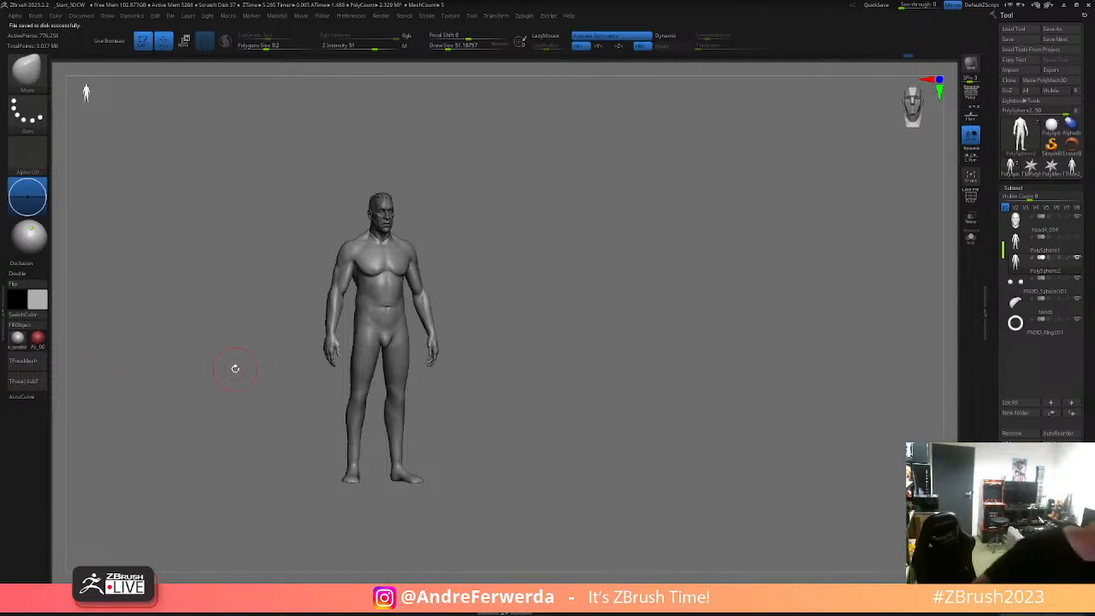
# - Open the ZBrush_Statue project from LightBox and frame the full figure in it
pyautogui.press(',')
pyautogui.click(118, 67)
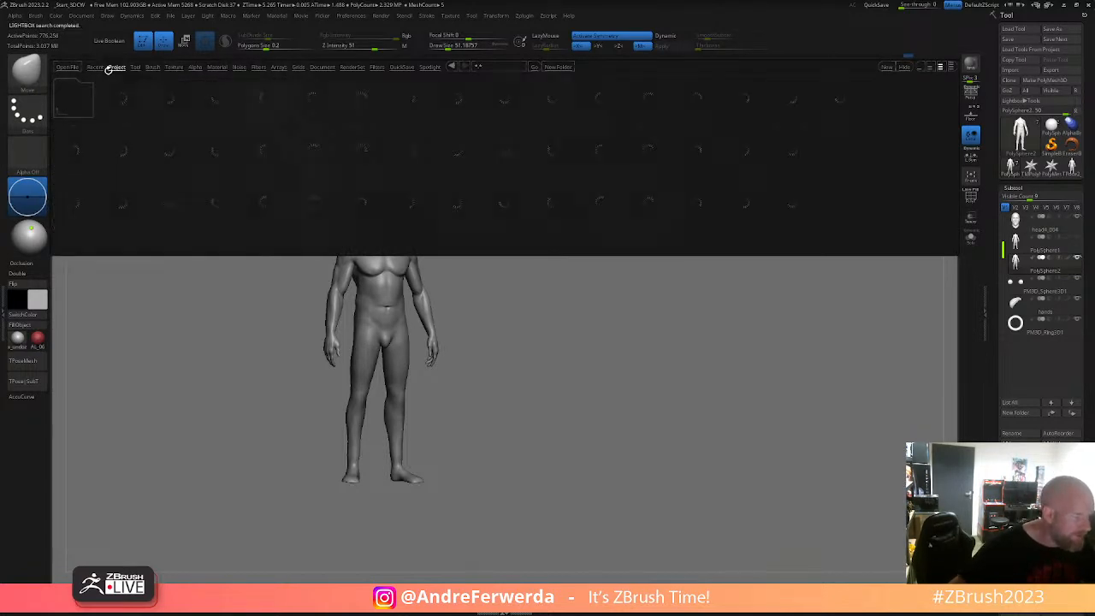
pyautogui.doubleClick(782, 148)
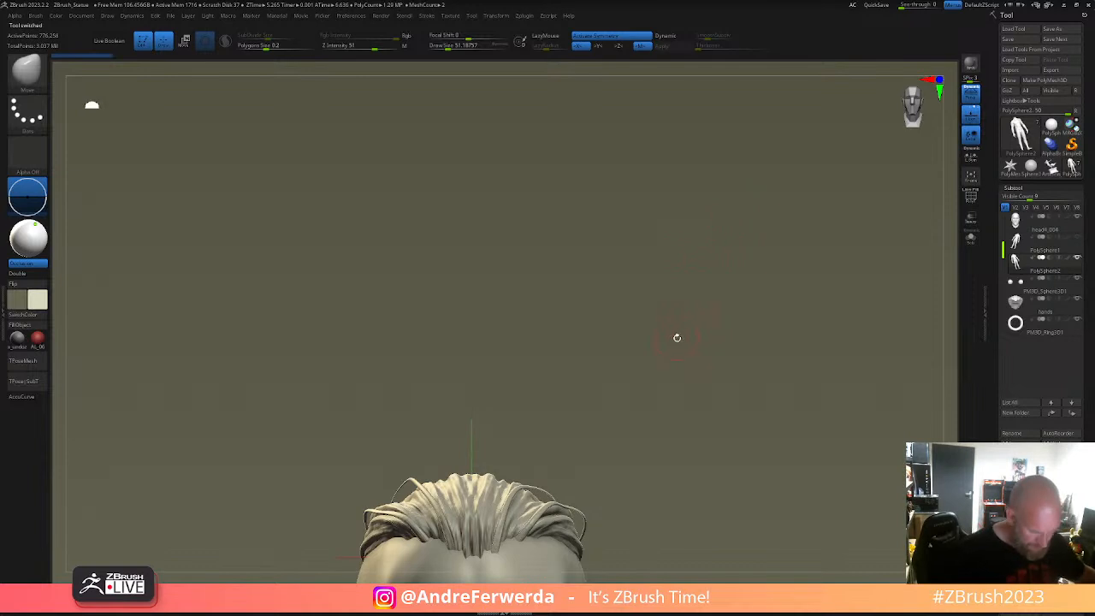
pyautogui.press('f')
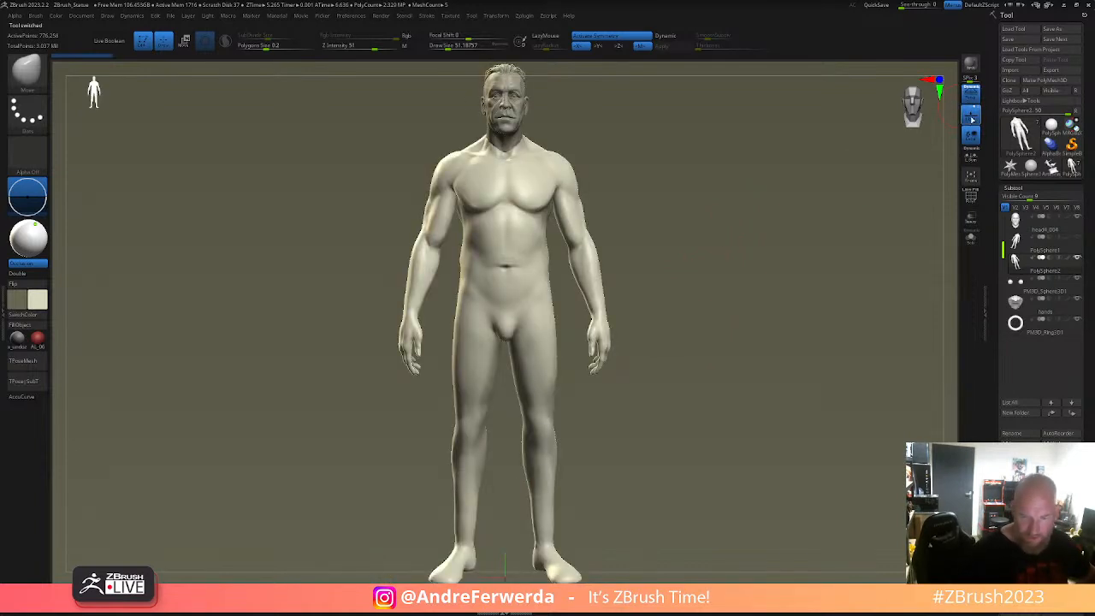
# - Adjust the camera's focal length for the full figure, choosing 35 mm
pyautogui.keyDown('ctrl'); pyautogui.moveTo(179, 213); pyautogui.dragTo(177, 122, button='right'); pyautogui.keyUp('ctrl')
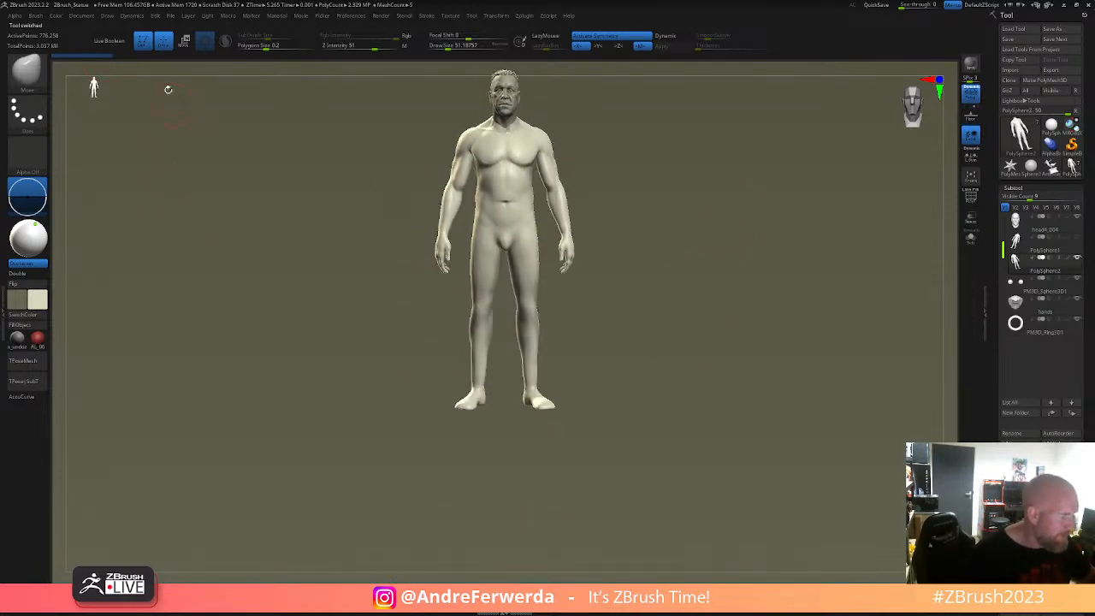
pyautogui.click(110, 16)
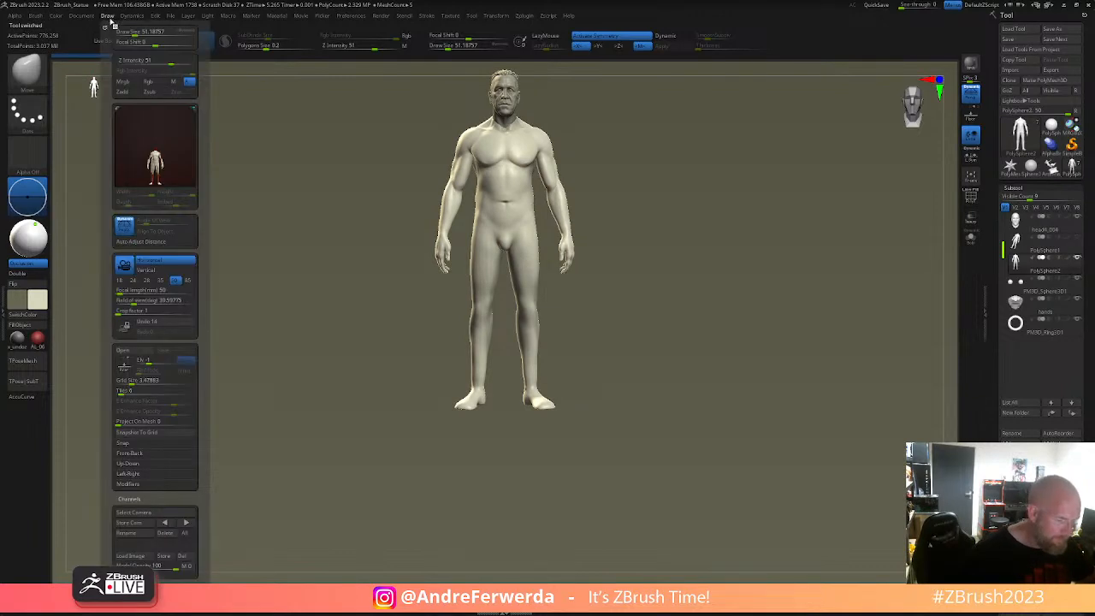
pyautogui.click(187, 280)
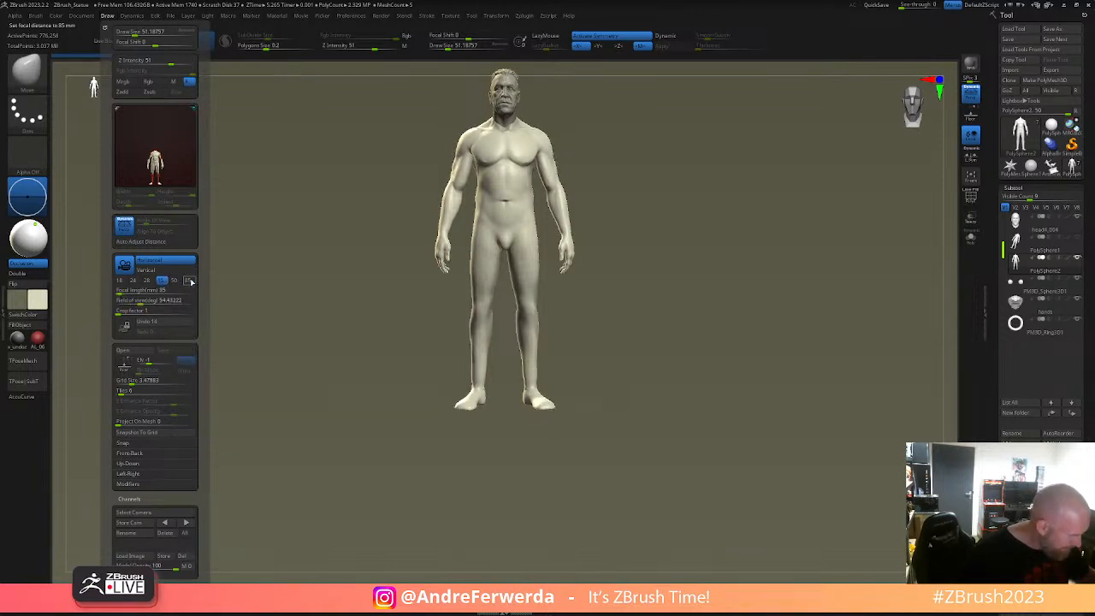
pyautogui.moveTo(120, 291); pyautogui.dragTo(122, 292)
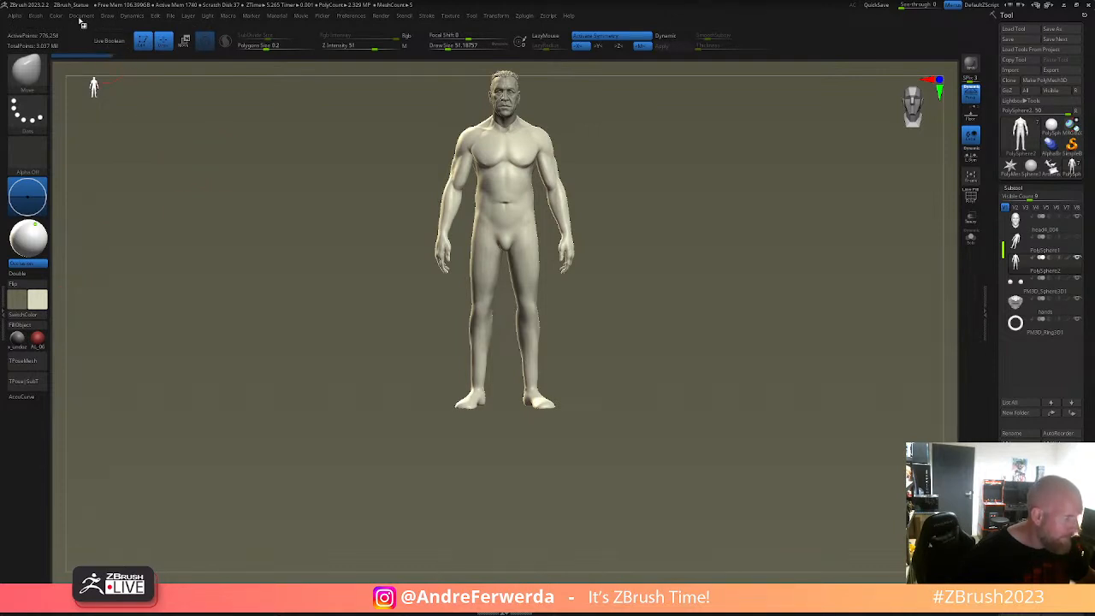
# - Select the second scene light and open its colour for editing
pyautogui.moveTo(190, 16)
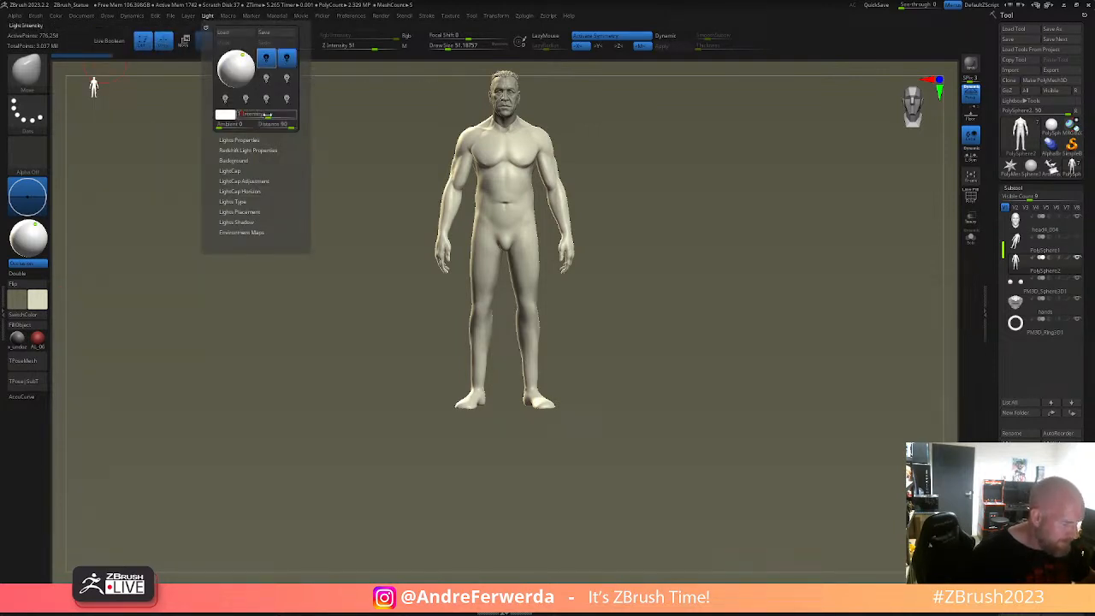
pyautogui.click(287, 58)
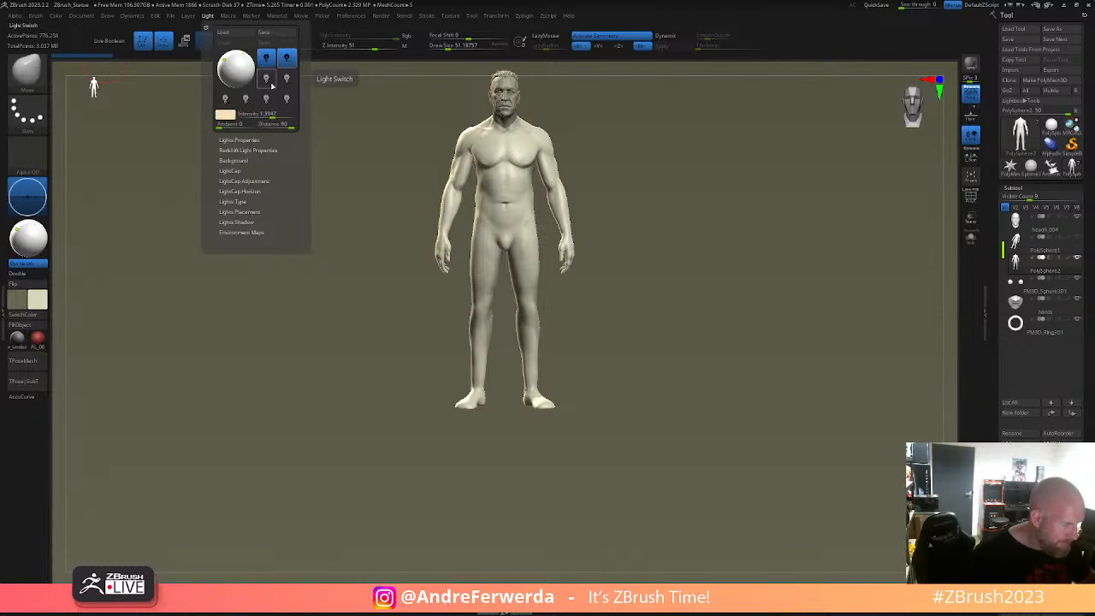
pyautogui.click(225, 115)
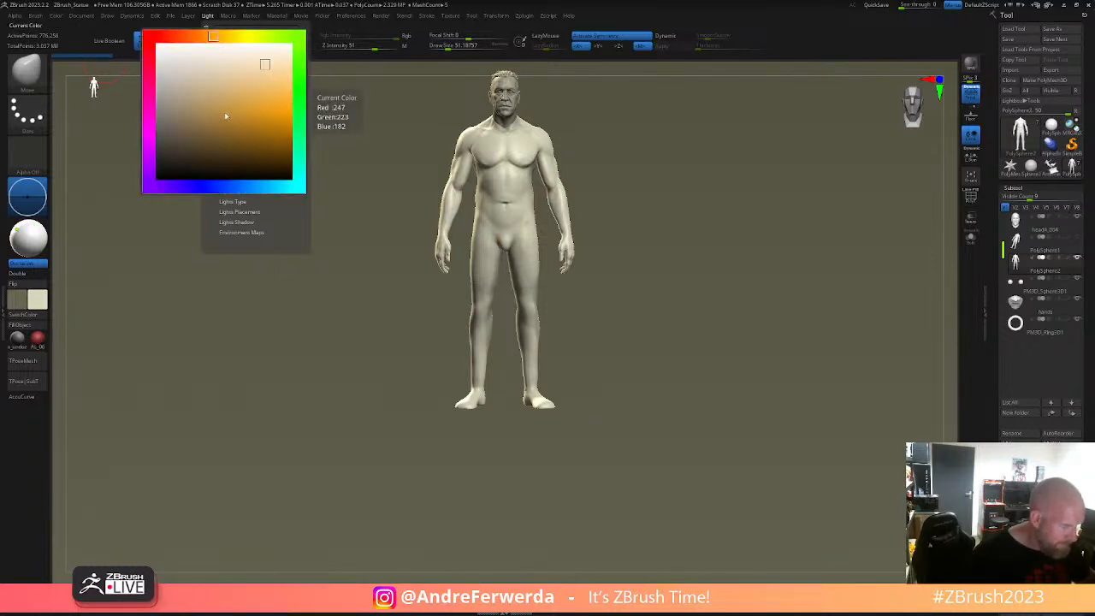
# - Switch the figure to a dark grey material and set the current colour to a neutral near-white
pyautogui.keyDown('alt'); pyautogui.moveTo(322, 193); pyautogui.dragTo(287, 262); pyautogui.keyUp('alt')
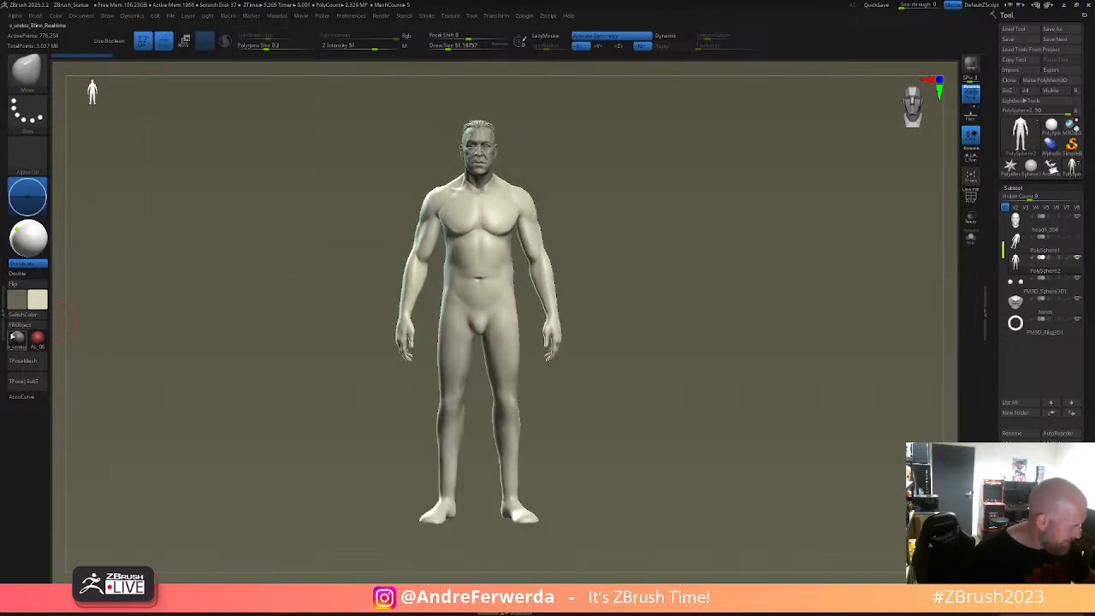
pyautogui.press('space')
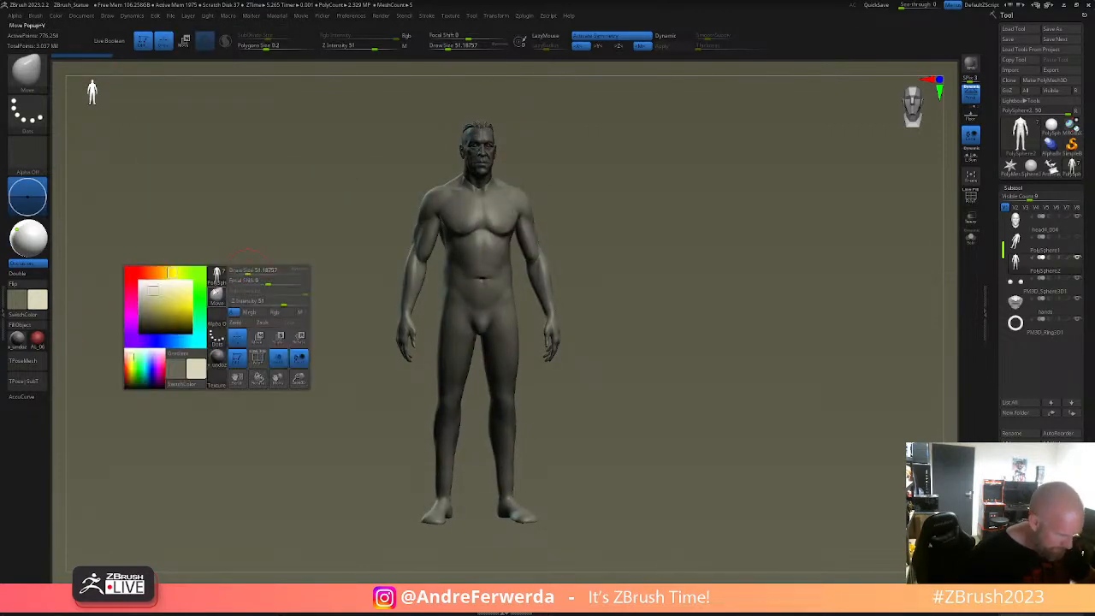
pyautogui.click(142, 285)
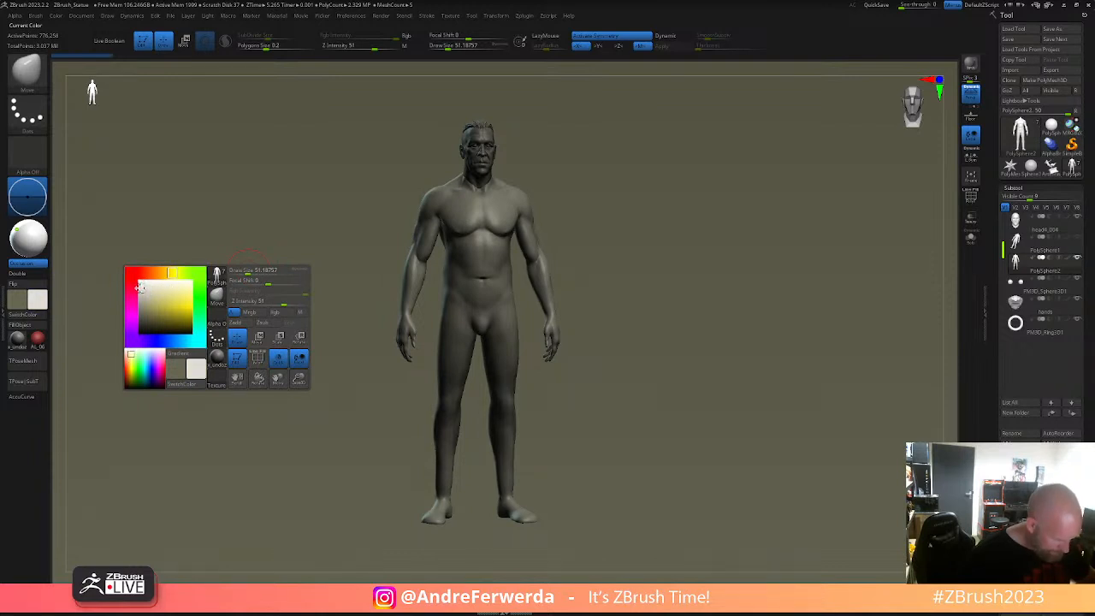
pyautogui.moveTo(584, 205); pyautogui.dragTo(683, 298)
pyautogui.moveTo(755, 407); pyautogui.dragTo(594, 540)
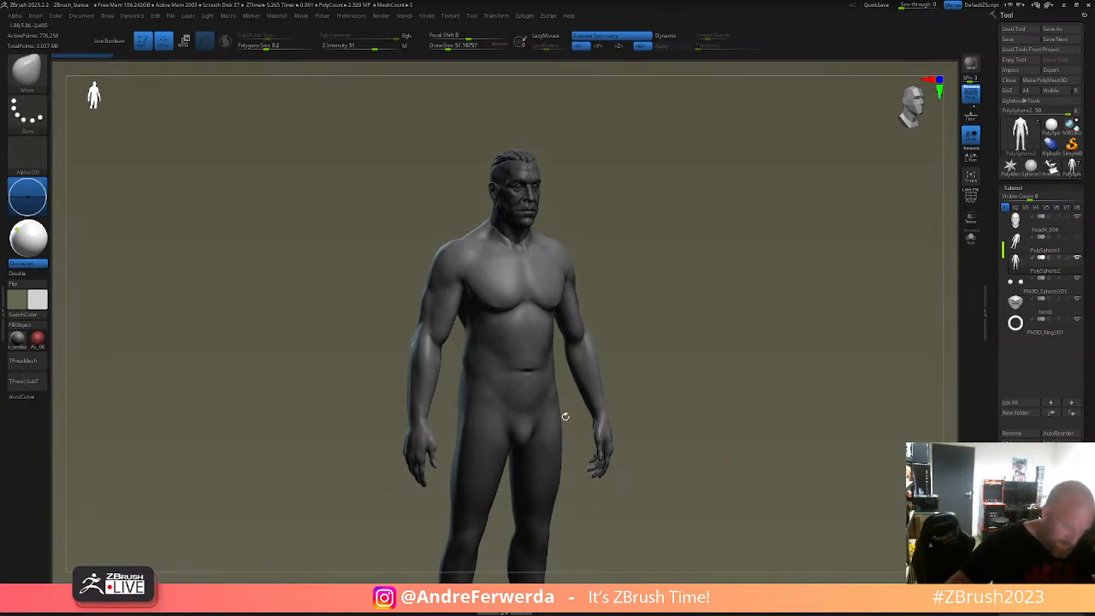
# - Examine the figure's form and shading in the dark material from side, three-quarter and front views
pyautogui.moveTo(315, 433)
pyautogui.mouseDown()
pyautogui.moveTo(399, 436)
pyautogui.moveTo(337, 430)
pyautogui.mouseUp()
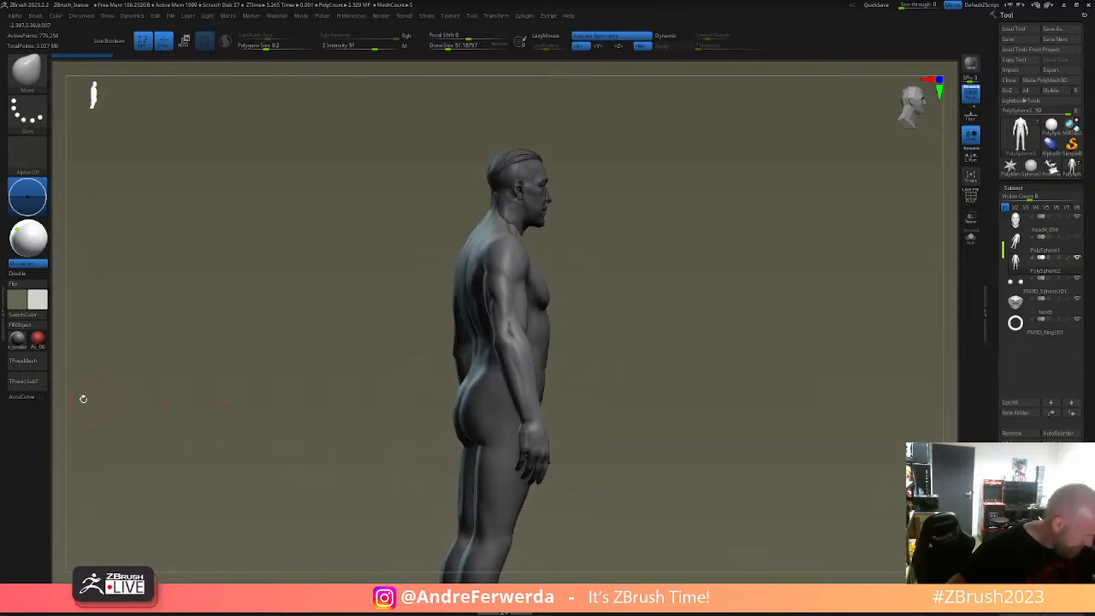
pyautogui.click(21, 343)
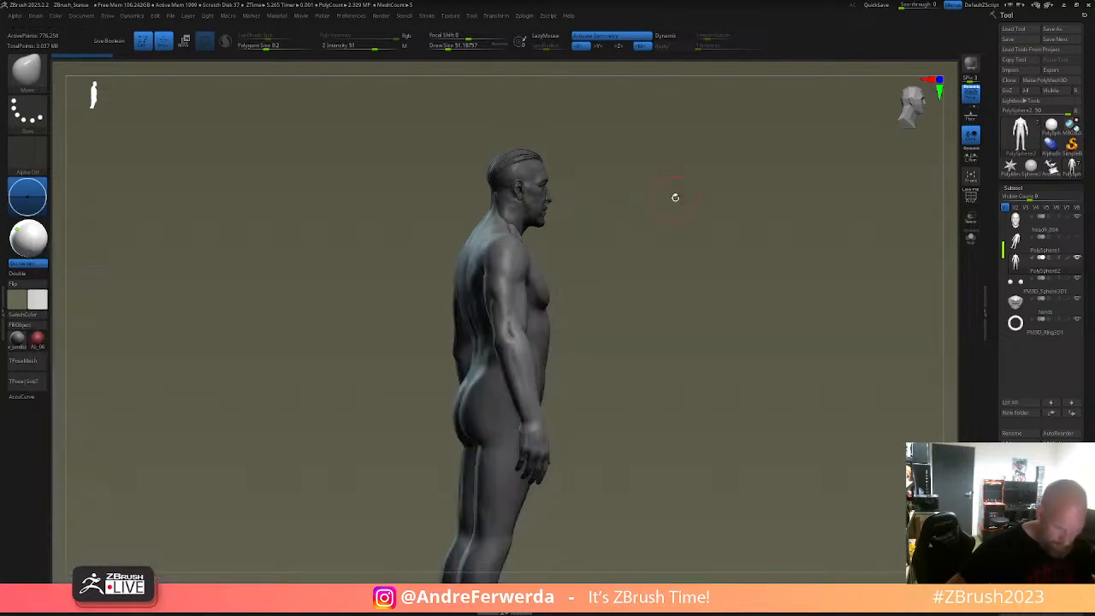
pyautogui.moveTo(675, 198); pyautogui.dragTo(655, 201)
pyautogui.moveTo(673, 242); pyautogui.dragTo(757, 301)
pyautogui.moveTo(705, 290); pyautogui.dragTo(696, 286)
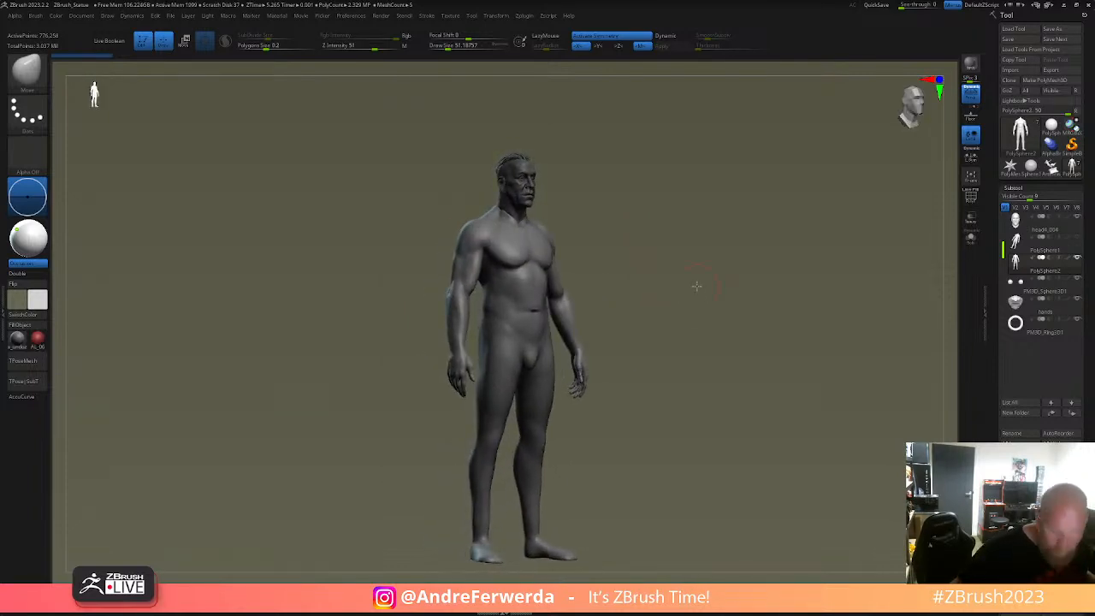
pyautogui.moveTo(1040, 326)
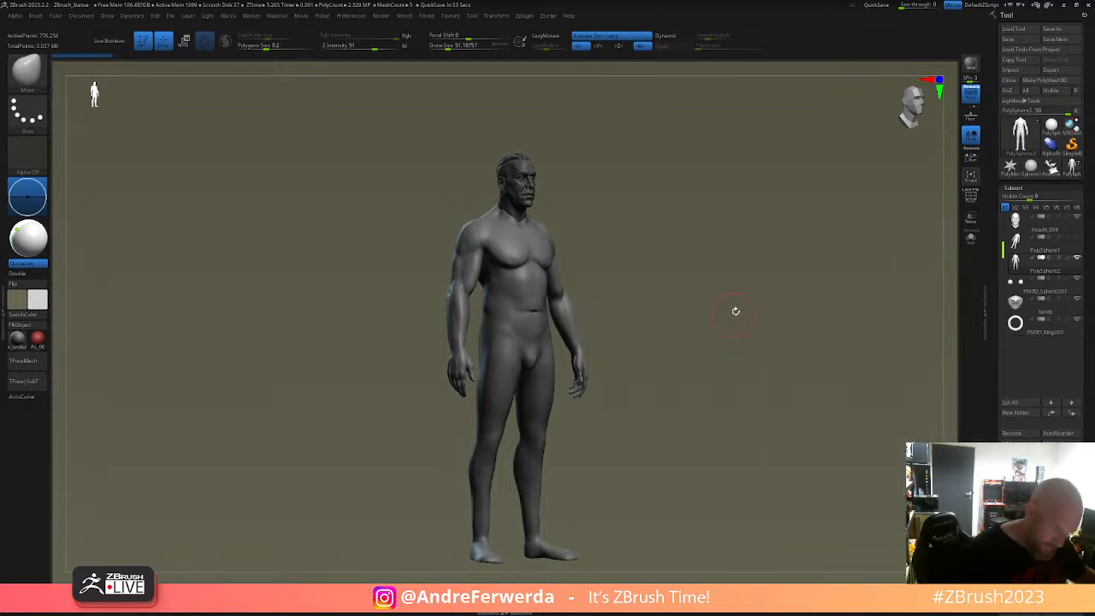
pyautogui.moveTo(727, 322); pyautogui.dragTo(627, 461)
pyautogui.moveTo(740, 437); pyautogui.dragTo(759, 383)
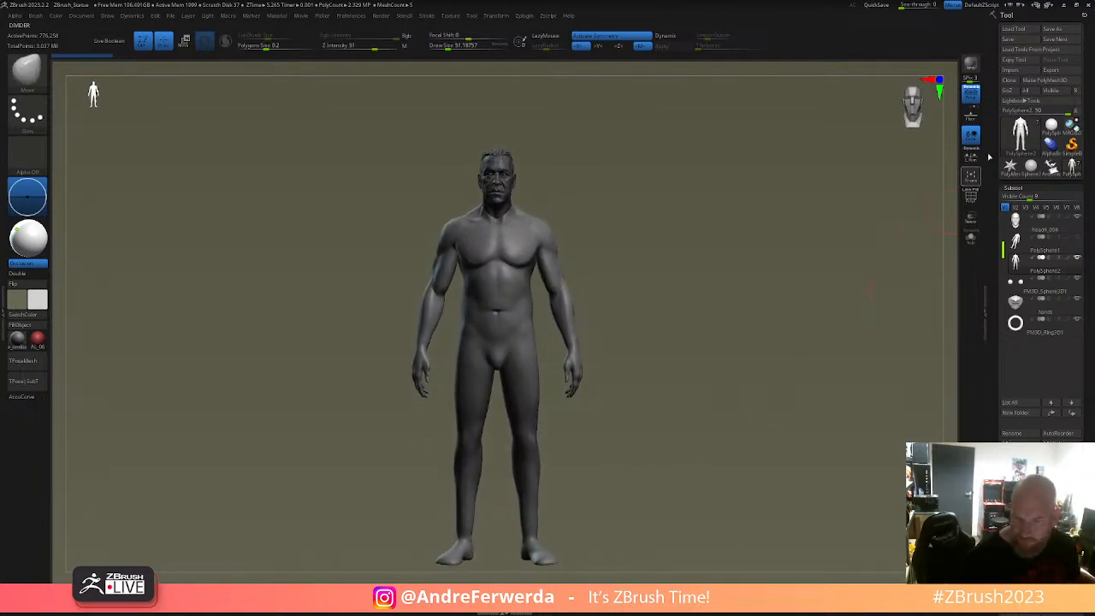
# - Create a combined low-resolution TPoseMesh from the figure's subtools and activate X symmetry
pyautogui.click(26, 364)
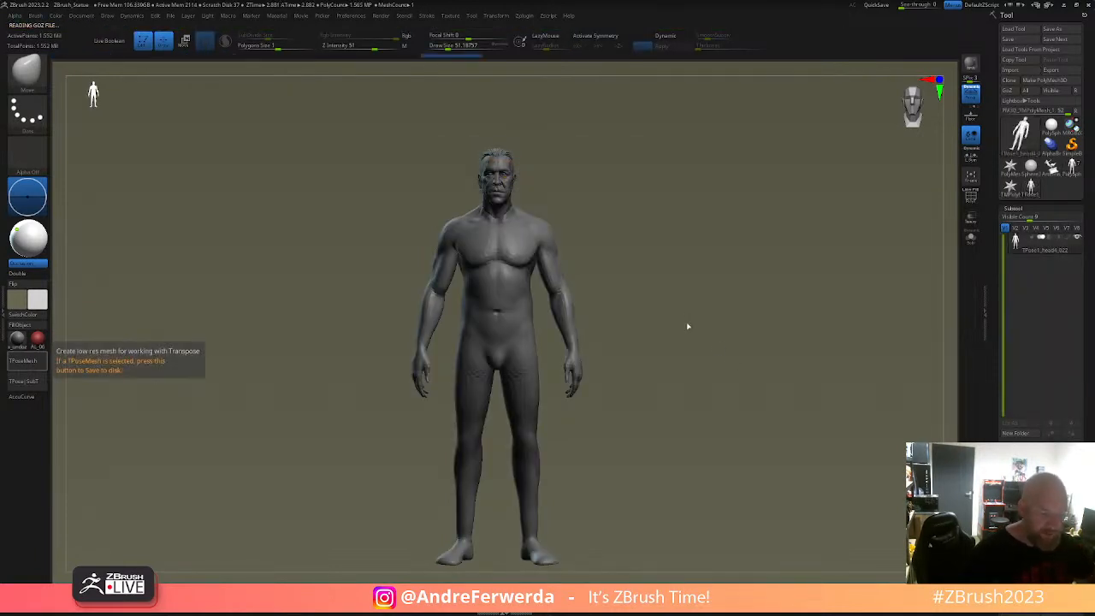
pyautogui.press('x')
pyautogui.keyDown('alt'); pyautogui.moveTo(631, 251); pyautogui.dragTo(588, 252); pyautogui.keyUp('alt')
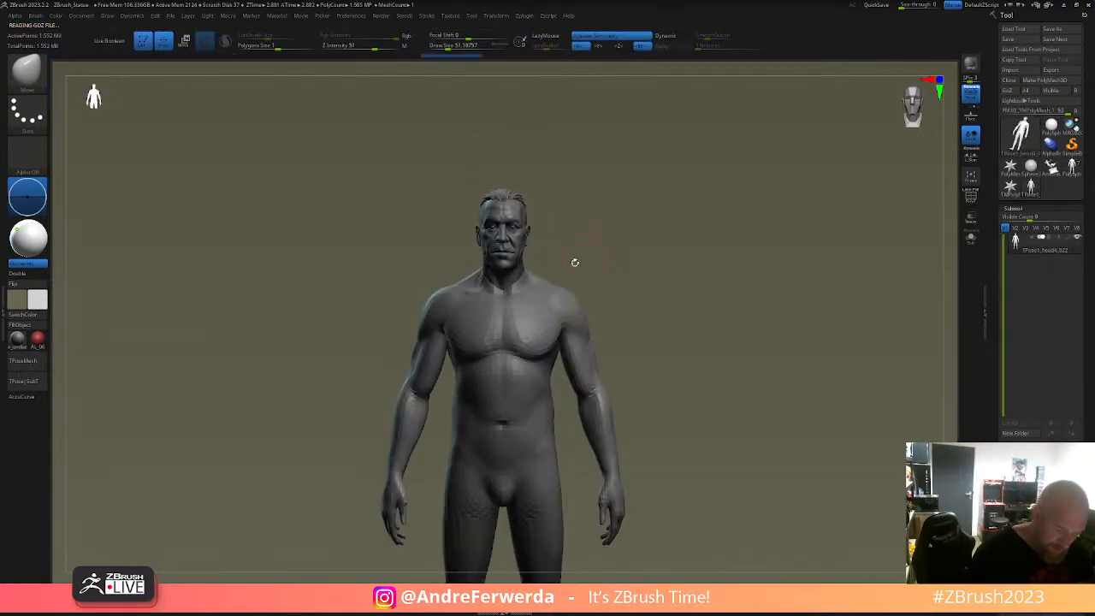
# - Mask the body down to the upper arms with a topological mask, leaving both arms free, and soften the mask edge
pyautogui.press('w')
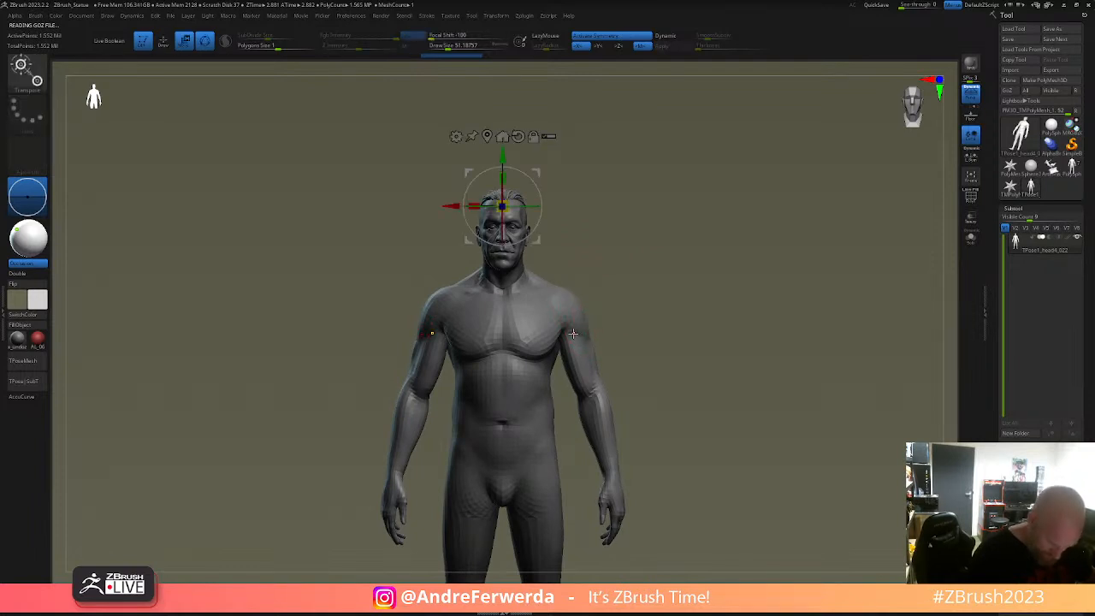
pyautogui.keyDown('ctrl'); pyautogui.moveTo(573, 333); pyautogui.dragTo(585, 363); pyautogui.keyUp('ctrl')
pyautogui.press('q')
pyautogui.keyDown('ctrl'); pyautogui.click(637, 297); pyautogui.keyUp('ctrl')
pyautogui.keyDown('shift'); pyautogui.moveTo(659, 297); pyautogui.dragTo(636, 293); pyautogui.keyUp('shift')
# - Rotate both arms symmetrically around the shoulders with the gizmo and adjust the shoulder placement
pyautogui.press('w')
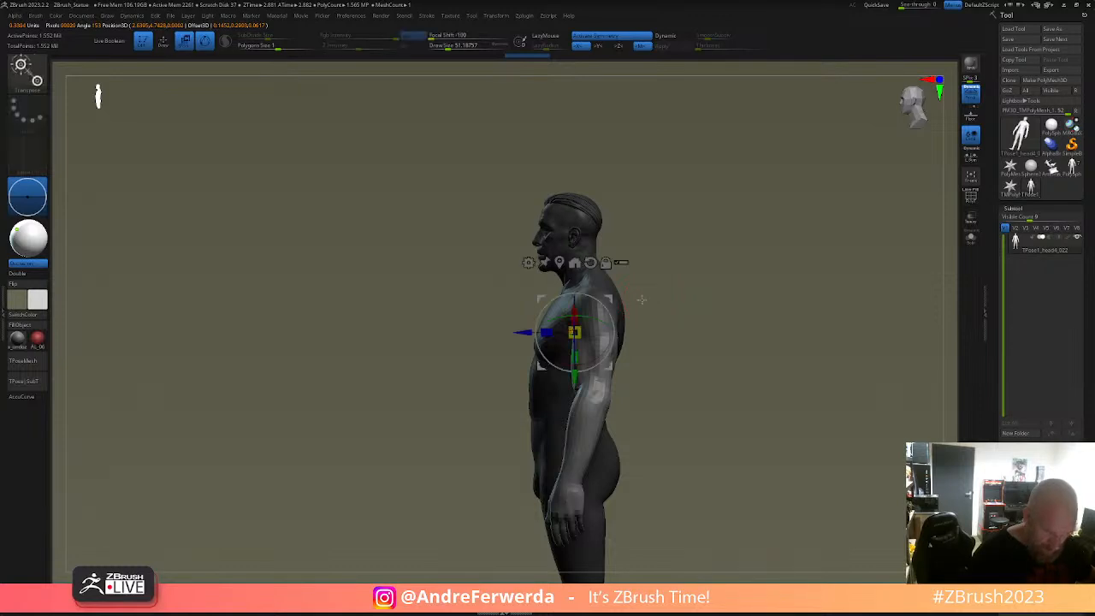
pyautogui.moveTo(623, 335); pyautogui.dragTo(696, 299)
pyautogui.moveTo(634, 324); pyautogui.dragTo(635, 329)
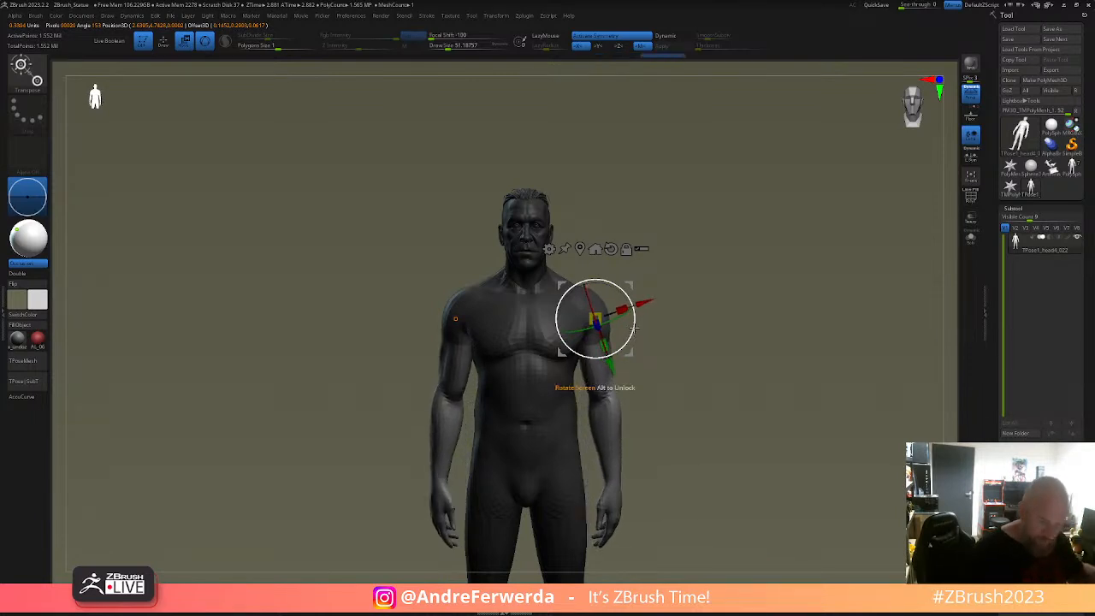
pyautogui.moveTo(716, 328)
pyautogui.mouseDown()
pyautogui.moveTo(709, 350)
pyautogui.moveTo(722, 354)
pyautogui.moveTo(719, 314)
pyautogui.mouseUp()
pyautogui.moveTo(596, 318)
pyautogui.keyDown('alt'); pyautogui.mouseDown()
pyautogui.moveTo(602, 305)
pyautogui.moveTo(620, 305)
pyautogui.moveTo(614, 323)
pyautogui.mouseUp(); pyautogui.keyUp('alt')
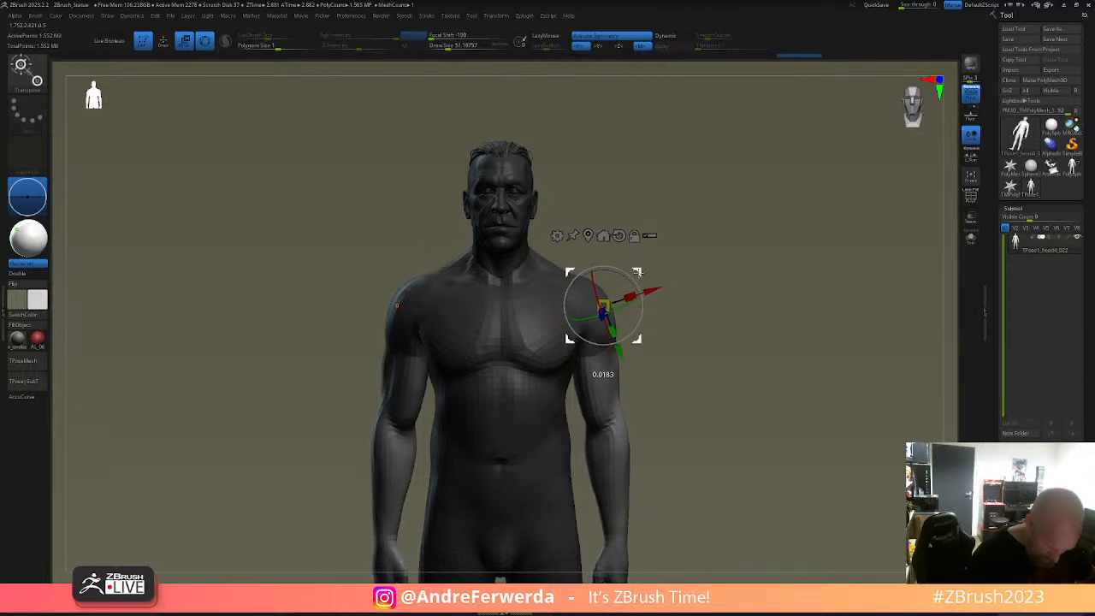
# - Isolate the forearms below the elbows and rotate them behind the figure's back with the gizmo
pyautogui.press('q')
pyautogui.keyDown('ctrl'); pyautogui.moveTo(693, 345); pyautogui.dragTo(699, 293, button='right'); pyautogui.keyUp('ctrl')
pyautogui.rightClick(698, 317)
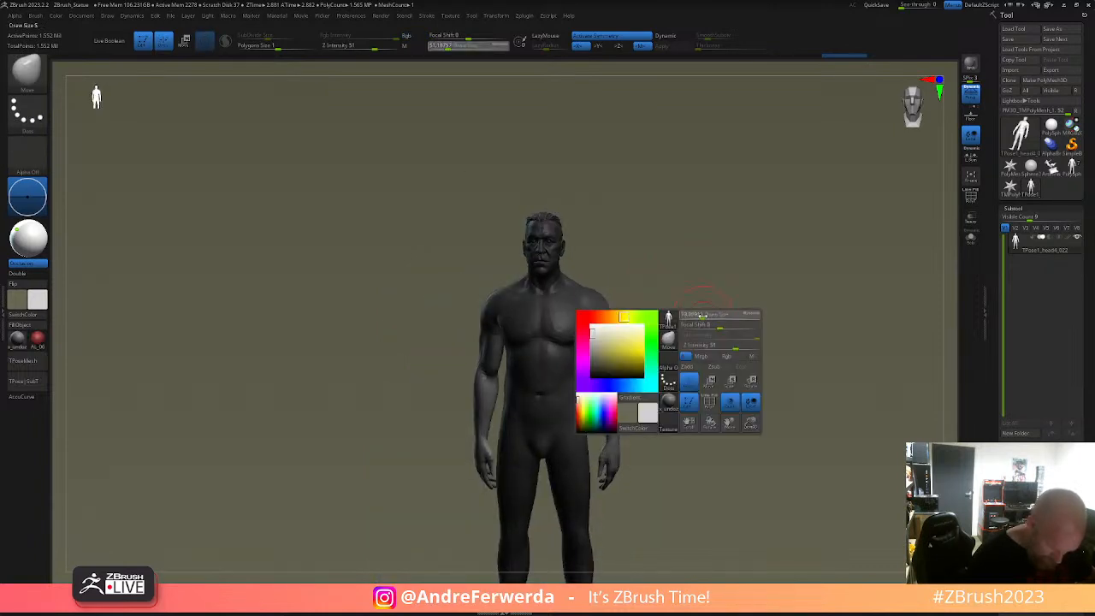
pyautogui.press('w')
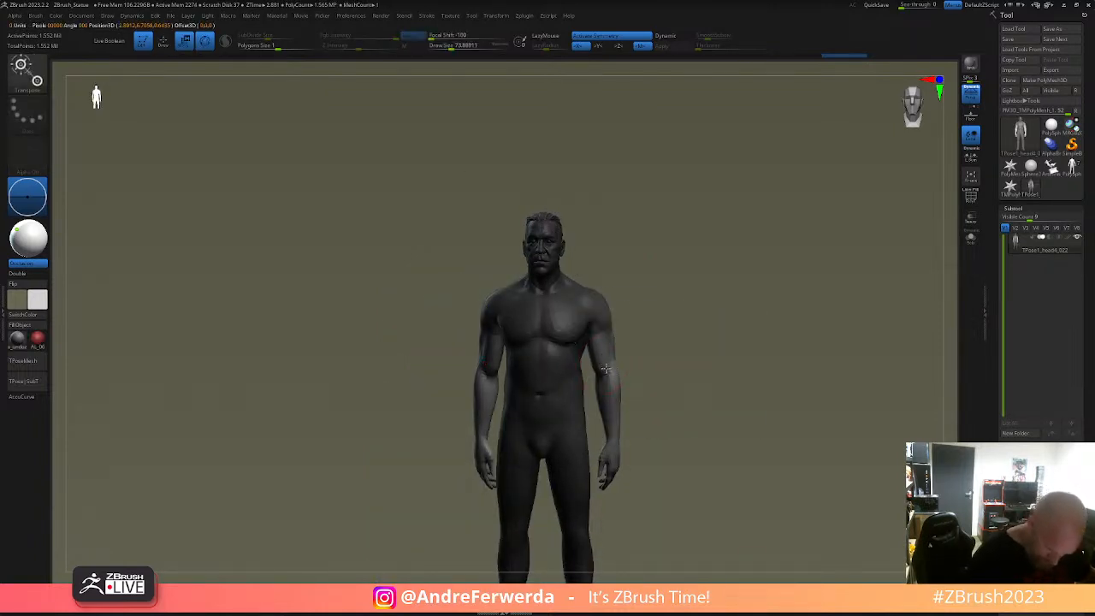
pyautogui.keyDown('shift'); pyautogui.moveTo(695, 348); pyautogui.dragTo(655, 330, button='right'); pyautogui.keyUp('shift')
pyautogui.moveTo(638, 335); pyautogui.dragTo(647, 368)
pyautogui.press('q')
pyautogui.keyDown('shift'); pyautogui.moveTo(658, 323); pyautogui.dragTo(829, 307, button='right'); pyautogui.keyUp('shift')
# - Refine the behind-the-back arms and shoulders with the gizmo and Move brush, raising the draw size to about 136
pyautogui.press('b')
pyautogui.press('m')
pyautogui.press('v')
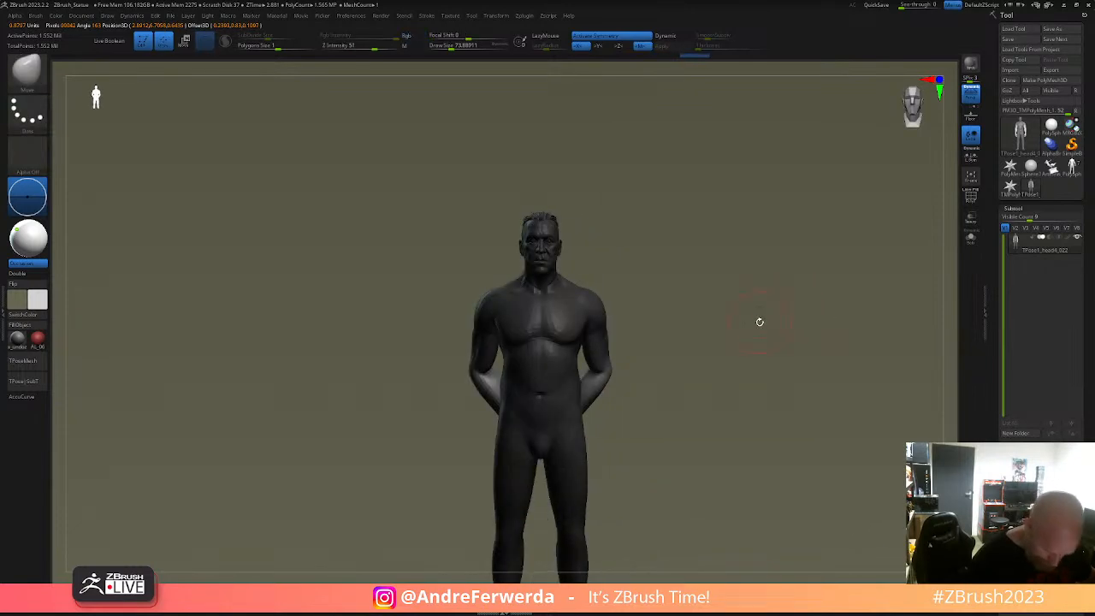
pyautogui.keyDown('alt'); pyautogui.moveTo(740, 318); pyautogui.dragTo(737, 267, button='right'); pyautogui.keyUp('alt')
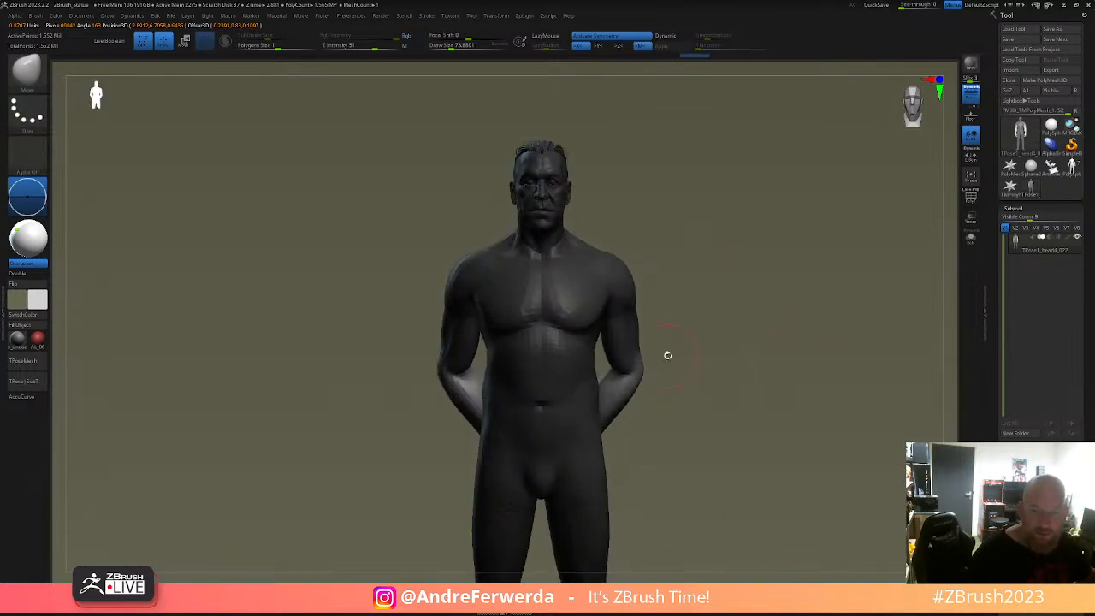
pyautogui.press('w')
pyautogui.moveTo(665, 340); pyautogui.dragTo(686, 337)
pyautogui.press('q')
pyautogui.moveTo(639, 374); pyautogui.dragTo(629, 385)
pyautogui.press('s')
pyautogui.press('s')
pyautogui.moveTo(633, 277)
pyautogui.mouseDown()
pyautogui.moveTo(693, 274)
pyautogui.moveTo(714, 286)
pyautogui.moveTo(686, 299)
pyautogui.mouseUp()
pyautogui.press('s')
# - Clear the arm mask, then lasso-mask the head and invert it so only the head stays editable
pyautogui.keyDown('ctrl'); pyautogui.moveTo(697, 261); pyautogui.dragTo(537, 328); pyautogui.keyUp('ctrl')
pyautogui.keyDown('ctrl'); pyautogui.moveTo(678, 262); pyautogui.dragTo(729, 300); pyautogui.keyUp('ctrl')
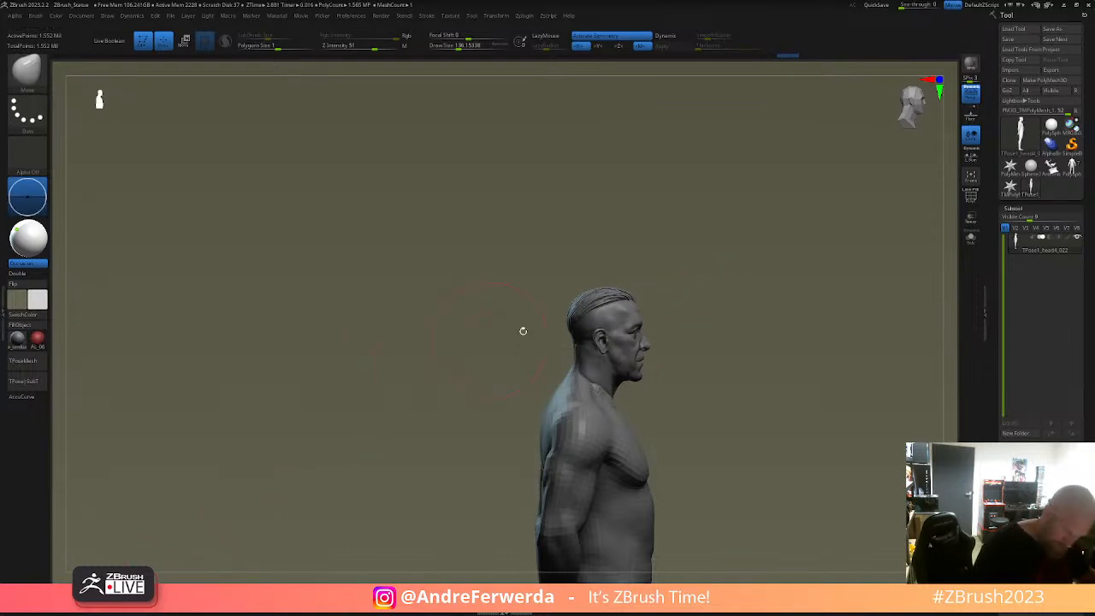
pyautogui.moveTo(566, 358)
pyautogui.keyDown('ctrl'); pyautogui.mouseDown()
pyautogui.moveTo(557, 310)
pyautogui.moveTo(678, 368)
pyautogui.moveTo(582, 381)
pyautogui.moveTo(599, 377)
pyautogui.mouseUp(); pyautogui.keyUp('ctrl')
pyautogui.hotkey('ctrl', 'i')
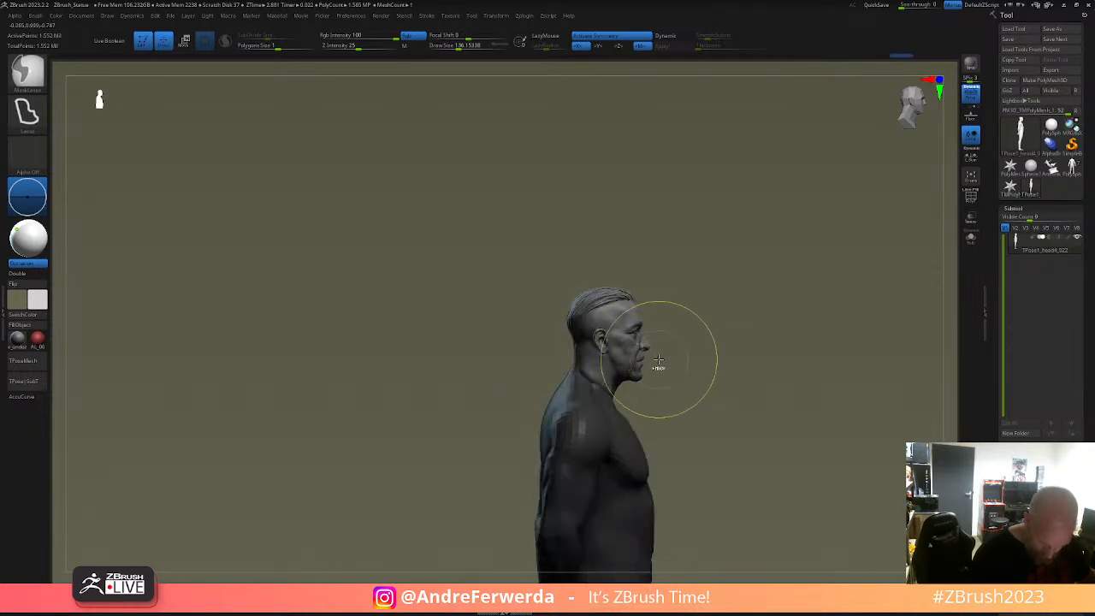
# - Turn off camera perspective to judge the posed figure from the front
pyautogui.press('w')
pyautogui.moveTo(616, 478)
pyautogui.keyDown('alt'); pyautogui.mouseDown()
pyautogui.moveTo(628, 274)
pyautogui.moveTo(577, 290)
pyautogui.moveTo(579, 267)
pyautogui.mouseUp(); pyautogui.keyUp('alt')
pyautogui.click(971, 92)
pyautogui.press('q')
pyautogui.moveTo(684, 295)
pyautogui.mouseDown()
pyautogui.moveTo(629, 301)
pyautogui.moveTo(724, 313)
pyautogui.mouseUp()
pyautogui.keyDown('ctrl'); pyautogui.moveTo(726, 317); pyautogui.dragTo(746, 349, button='right'); pyautogui.keyUp('ctrl')
pyautogui.moveTo(745, 347)
pyautogui.mouseDown()
pyautogui.moveTo(711, 375)
pyautogui.moveTo(736, 391)
pyautogui.mouseUp()
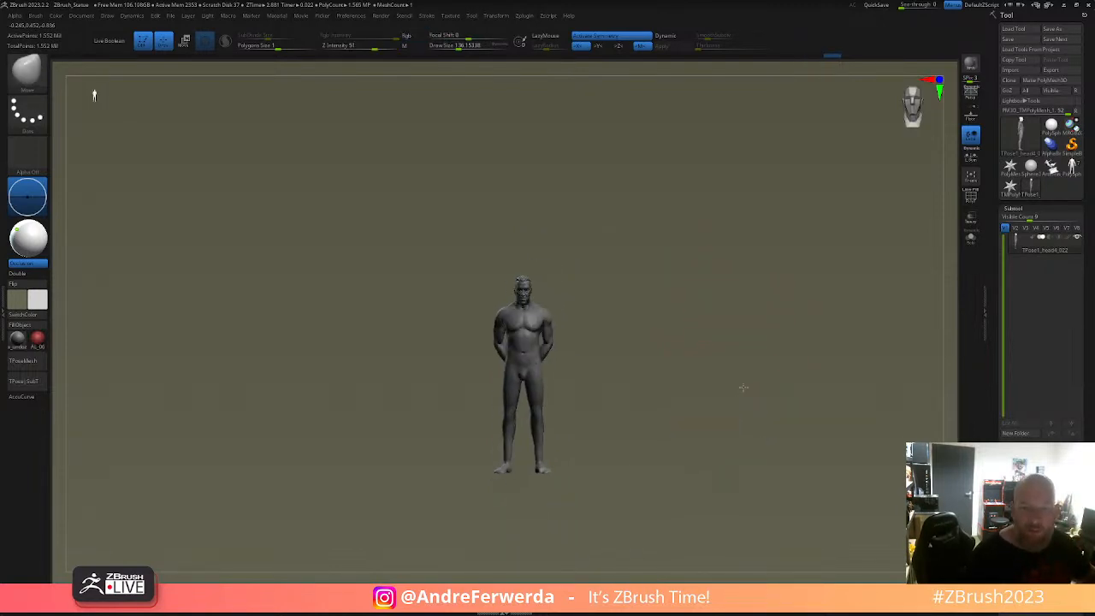
# - Soften the mask at the neck, tilt the head slightly downward with the gizmo, and clear the mask
pyautogui.keyDown('ctrl'); pyautogui.moveTo(736, 391); pyautogui.dragTo(736, 421, button='right'); pyautogui.keyUp('ctrl')
pyautogui.keyDown('ctrl'); pyautogui.moveTo(743, 334); pyautogui.dragTo(741, 365, button='right'); pyautogui.keyUp('ctrl')
pyautogui.keyDown('ctrl'); pyautogui.click(741, 367); pyautogui.keyUp('ctrl')
pyautogui.keyDown('shift'); pyautogui.moveTo(741, 366); pyautogui.dragTo(781, 368); pyautogui.keyUp('shift')
pyautogui.press('w')
pyautogui.moveTo(599, 275); pyautogui.dragTo(599, 280)
pyautogui.press('q')
pyautogui.moveTo(738, 291)
pyautogui.keyDown('ctrl'); pyautogui.mouseDown()
pyautogui.moveTo(748, 309)
pyautogui.moveTo(727, 320)
pyautogui.moveTo(759, 343)
pyautogui.mouseUp(); pyautogui.keyUp('ctrl')
pyautogui.keyDown('ctrl'); pyautogui.moveTo(759, 343); pyautogui.dragTo(751, 358, button='right'); pyautogui.keyUp('ctrl')
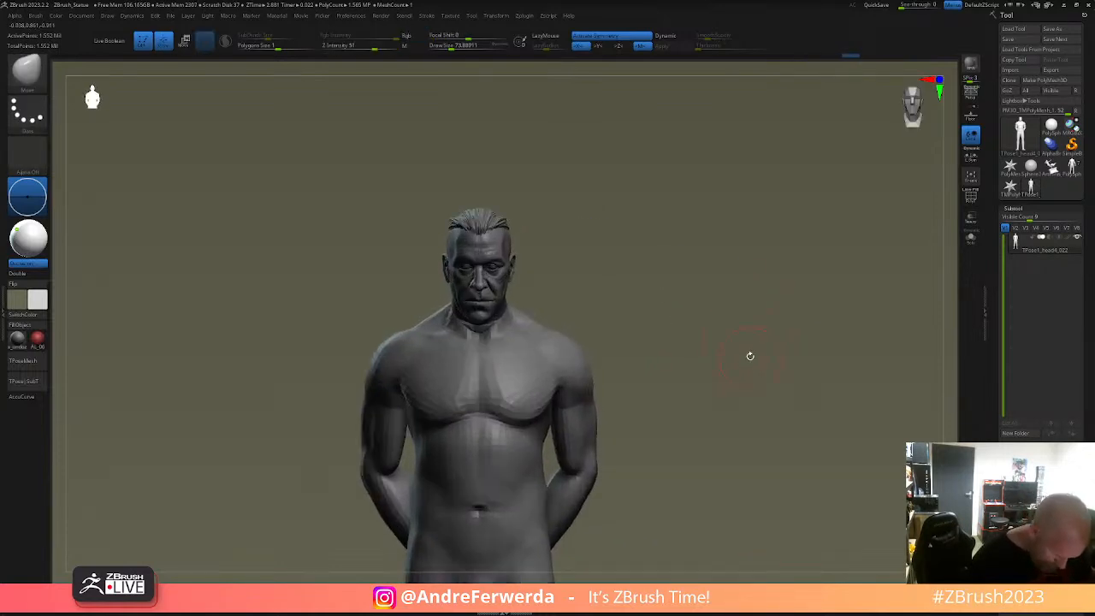
# - Examine the hands-behind-the-back pose from several angles and at full-figure distance
pyautogui.moveTo(745, 348); pyautogui.dragTo(805, 352)
pyautogui.keyDown('ctrl'); pyautogui.moveTo(807, 351); pyautogui.dragTo(783, 307, button='right'); pyautogui.keyUp('ctrl')
pyautogui.keyDown('alt'); pyautogui.moveTo(773, 389); pyautogui.dragTo(768, 314); pyautogui.keyUp('alt')
pyautogui.moveTo(769, 361); pyautogui.dragTo(807, 361)
pyautogui.moveTo(812, 428); pyautogui.dragTo(751, 443)
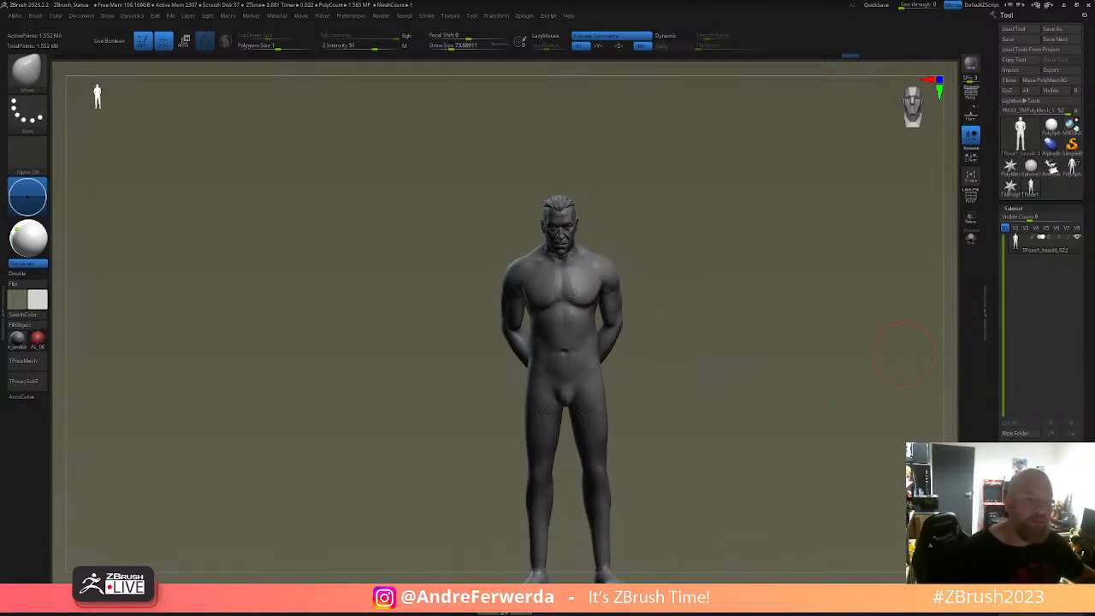
# - Undo the pose edits on the TPoseMesh back to the figure's neutral standing pose
pyautogui.keyDown('ctrl'); pyautogui.click(652, 243); pyautogui.keyUp('ctrl')
pyautogui.keyDown('ctrl'); pyautogui.click(652, 243); pyautogui.keyUp('ctrl')
pyautogui.keyDown('ctrl'); pyautogui.moveTo(652, 243); pyautogui.dragTo(671, 237); pyautogui.keyUp('ctrl')
pyautogui.hotkey('ctrl', 'z')
pyautogui.hotkey('ctrl', 'z')
pyautogui.hotkey('ctrl', 'z')
pyautogui.hotkey('ctrl', 'z')
pyautogui.hotkey('ctrl', 'z')
pyautogui.hotkey('ctrl', 'z')
pyautogui.hotkey('ctrl', 'z')
pyautogui.hotkey('ctrl', 'z')
pyautogui.hotkey('ctrl', 'z')
pyautogui.hotkey('ctrl', 'z')
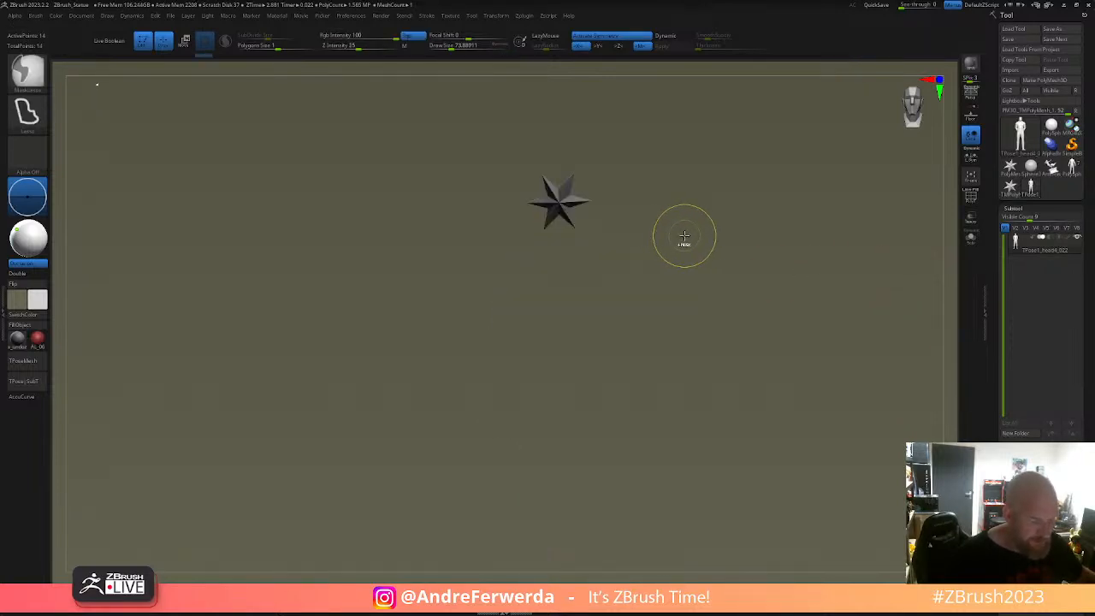
# - Switch back to the original multi-subtool figure and select its head subtool in side view
pyautogui.click(1072, 167)
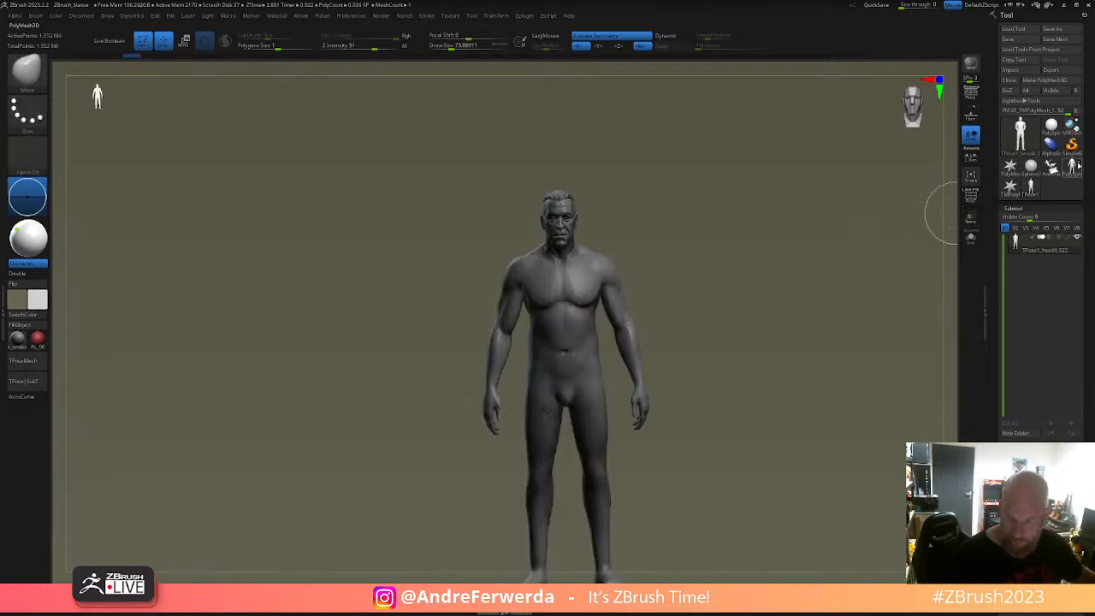
pyautogui.keyDown('alt'); pyautogui.moveTo(712, 297); pyautogui.dragTo(700, 345); pyautogui.keyUp('alt')
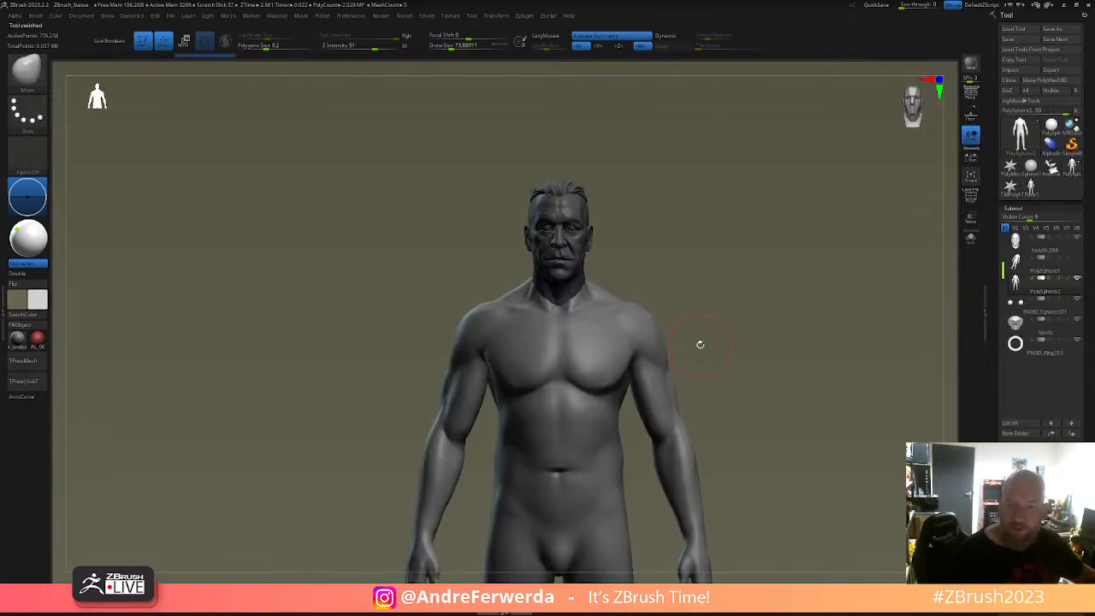
pyautogui.moveTo(760, 291); pyautogui.dragTo(690, 258)
pyautogui.keyDown('alt'); pyautogui.click(572, 268); pyautogui.keyUp('alt')
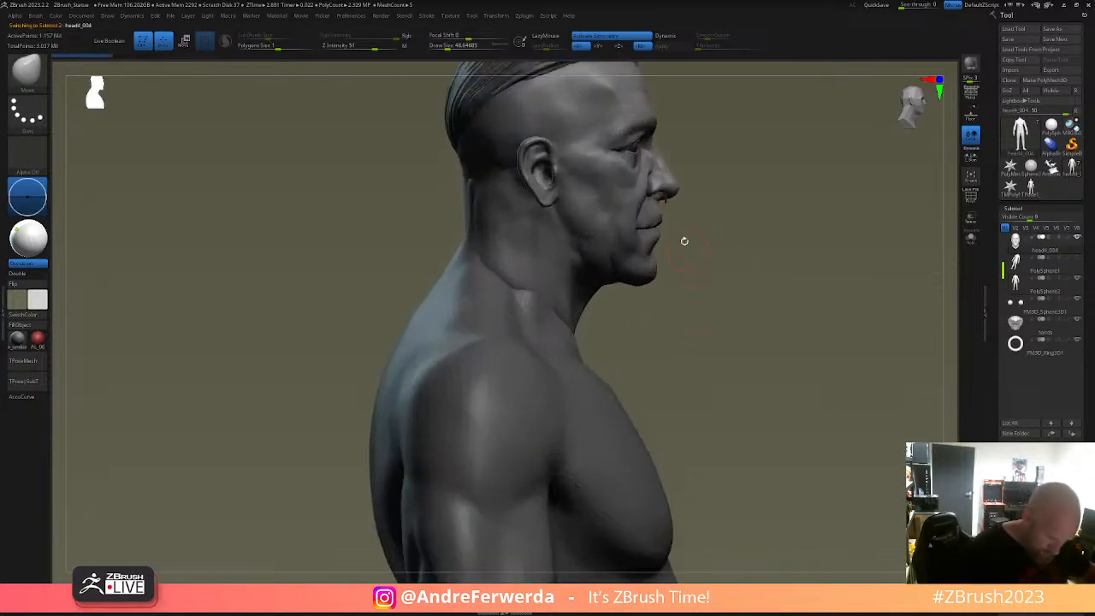
# - Adjust the Move brush's draw size and reshape the ear on the head subtool in side view
pyautogui.press('s')
pyautogui.moveTo(529, 161); pyautogui.dragTo(532, 161)
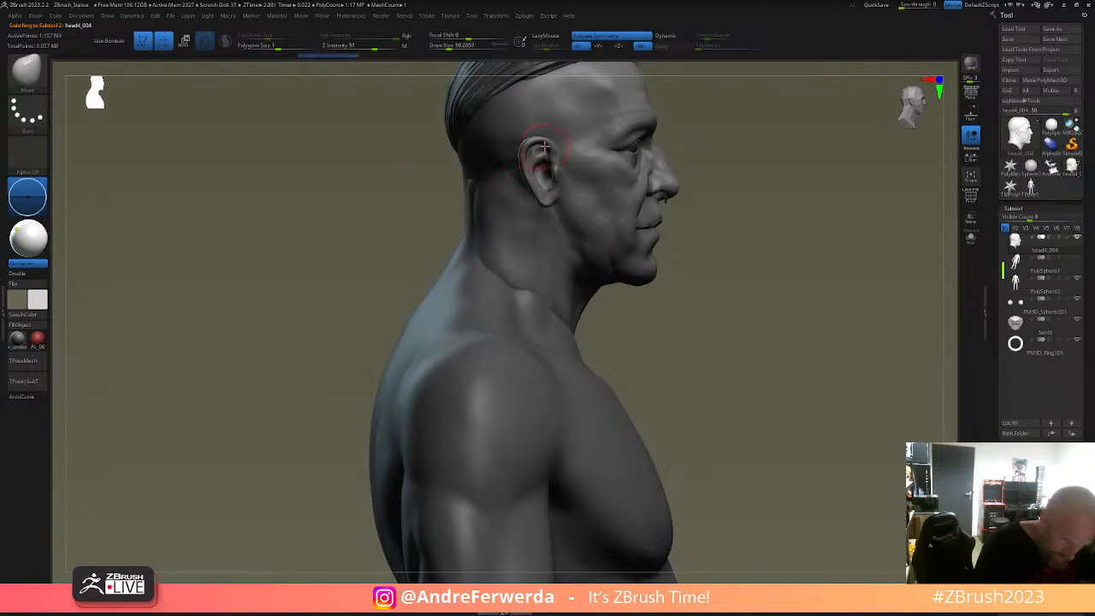
pyautogui.press('s')
pyautogui.moveTo(523, 162)
pyautogui.mouseDown()
pyautogui.moveTo(514, 163)
pyautogui.moveTo(542, 145)
pyautogui.moveTo(533, 148)
pyautogui.mouseUp()
pyautogui.press('space')
pyautogui.moveTo(542, 204); pyautogui.dragTo(542, 198)
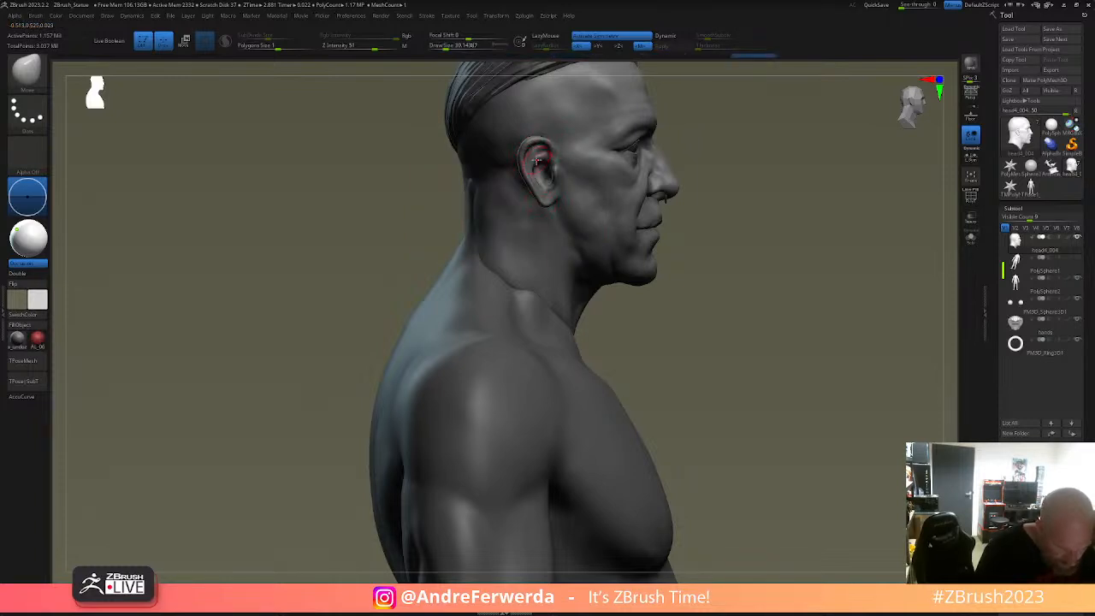
pyautogui.moveTo(536, 152); pyautogui.dragTo(539, 155)
# - Refine the ear's shape and its distance from the skull with the Move brush, working from behind and from below
pyautogui.moveTo(825, 222); pyautogui.dragTo(751, 225)
pyautogui.moveTo(535, 167); pyautogui.dragTo(539, 170)
pyautogui.moveTo(759, 233); pyautogui.dragTo(856, 240)
pyautogui.moveTo(683, 164); pyautogui.dragTo(704, 166)
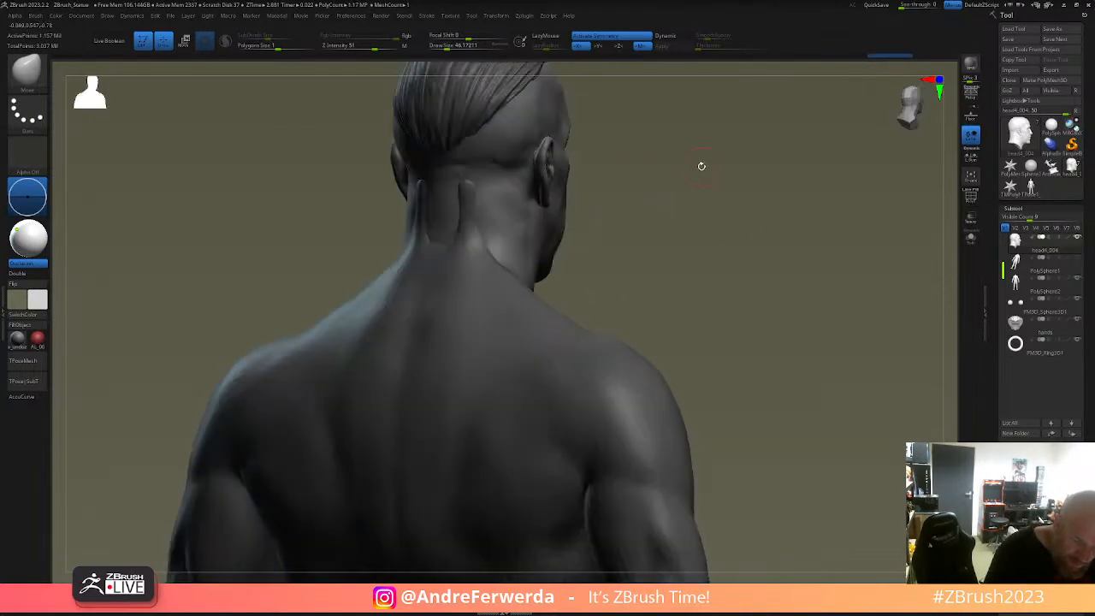
pyautogui.moveTo(607, 191); pyautogui.dragTo(548, 198)
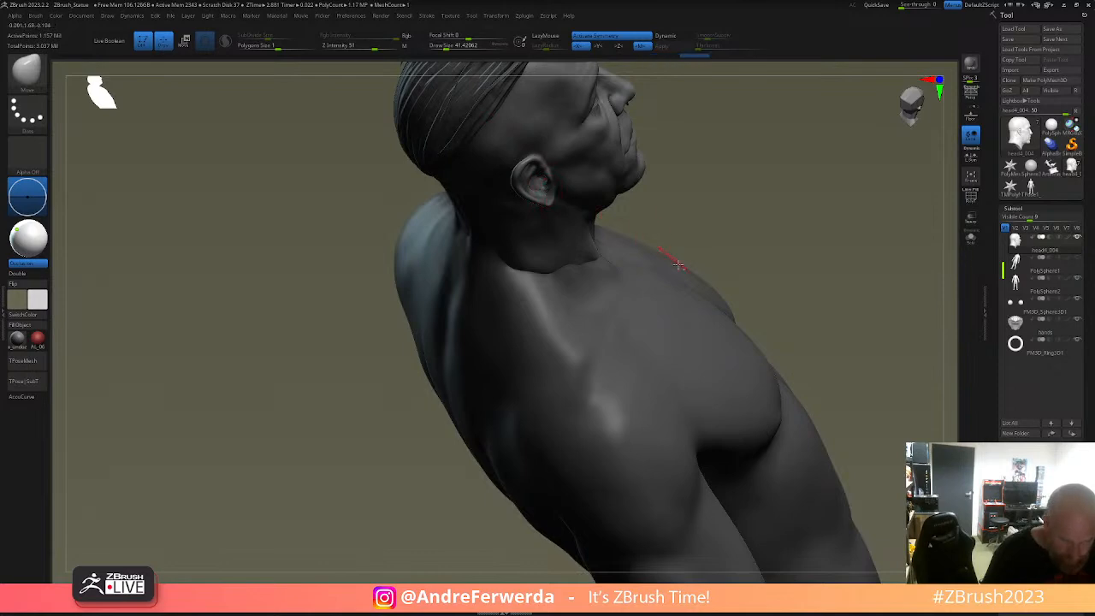
pyautogui.moveTo(718, 220); pyautogui.dragTo(716, 255)
# - Check the whole figure from the front and make the body subtool PolySphere2 active
pyautogui.moveTo(785, 308)
pyautogui.keyDown('alt'); pyautogui.mouseDown()
pyautogui.moveTo(780, 251)
pyautogui.moveTo(790, 264)
pyautogui.moveTo(783, 335)
pyautogui.moveTo(820, 494)
pyautogui.mouseUp(); pyautogui.keyUp('alt')
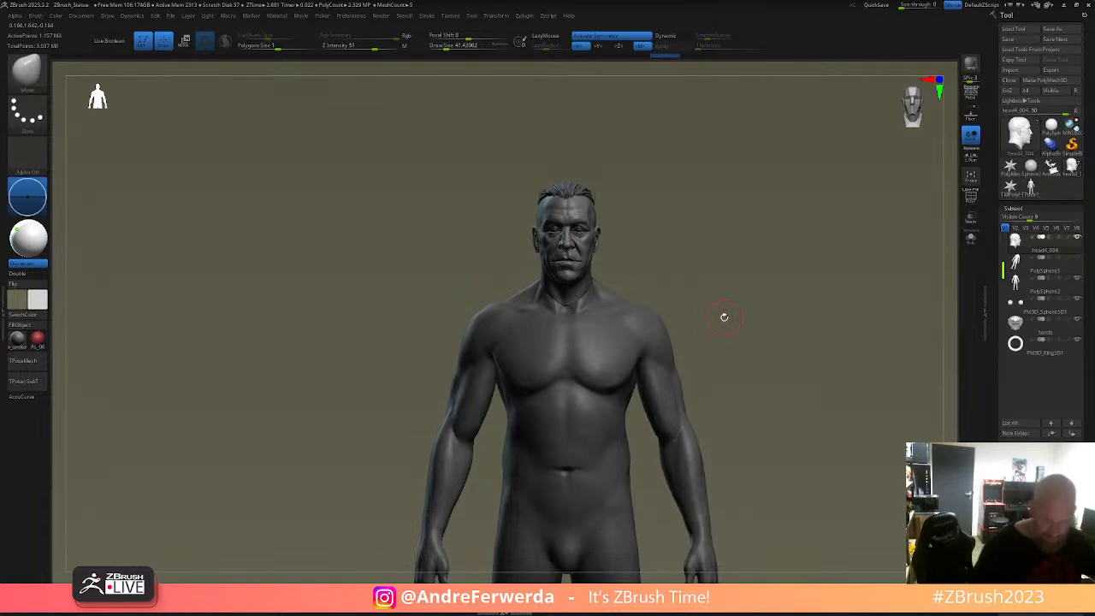
pyautogui.keyDown('alt'); pyautogui.moveTo(776, 369); pyautogui.dragTo(768, 325); pyautogui.keyUp('alt')
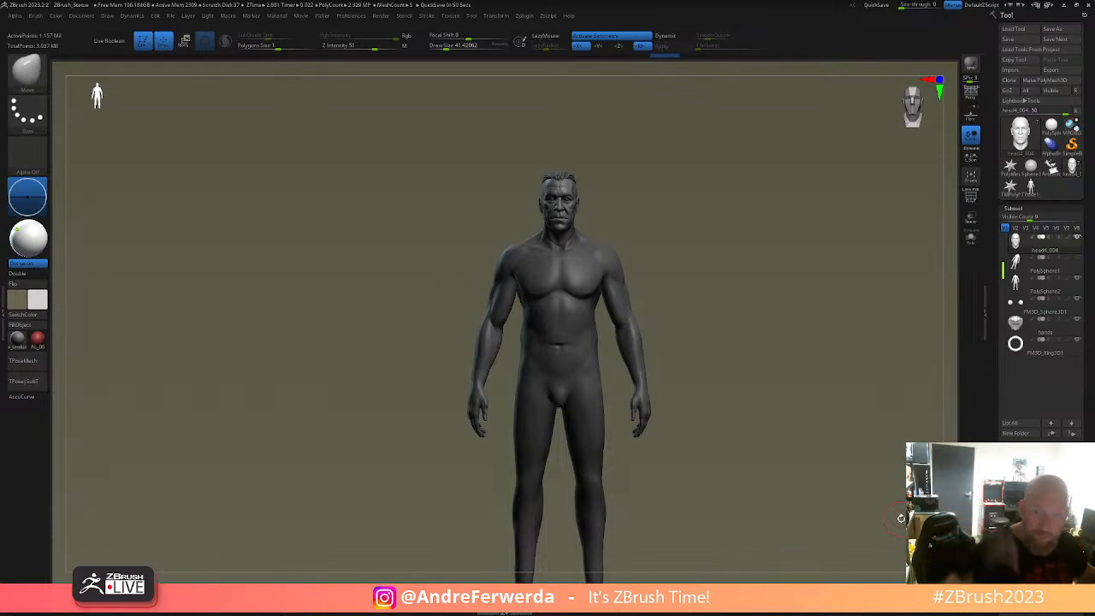
pyautogui.keyDown('alt'); pyautogui.moveTo(783, 412); pyautogui.dragTo(785, 400); pyautogui.keyUp('alt')
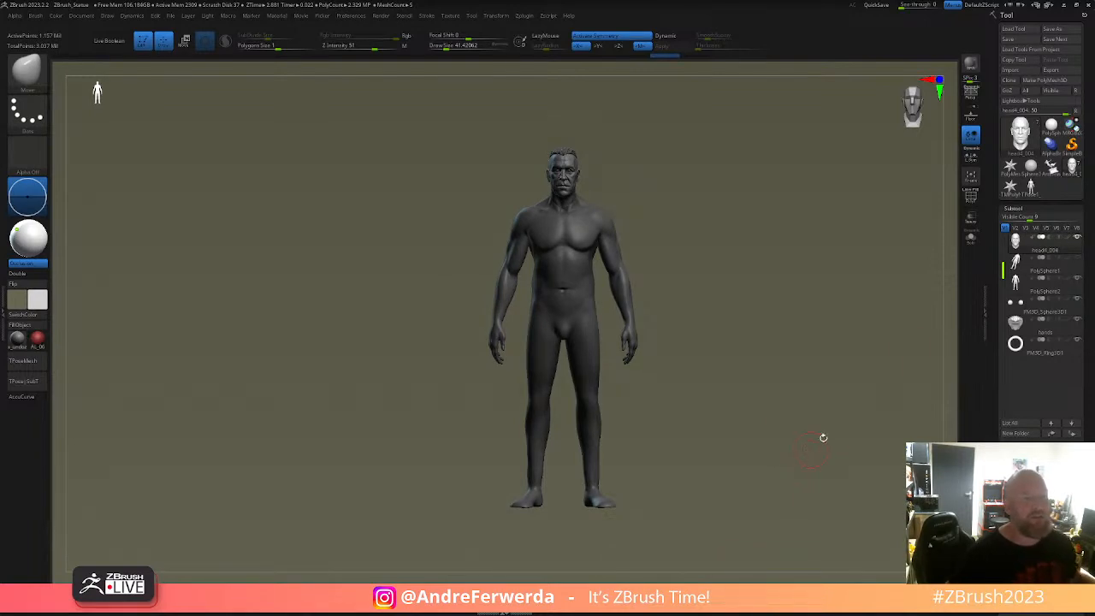
pyautogui.moveTo(1040, 265)
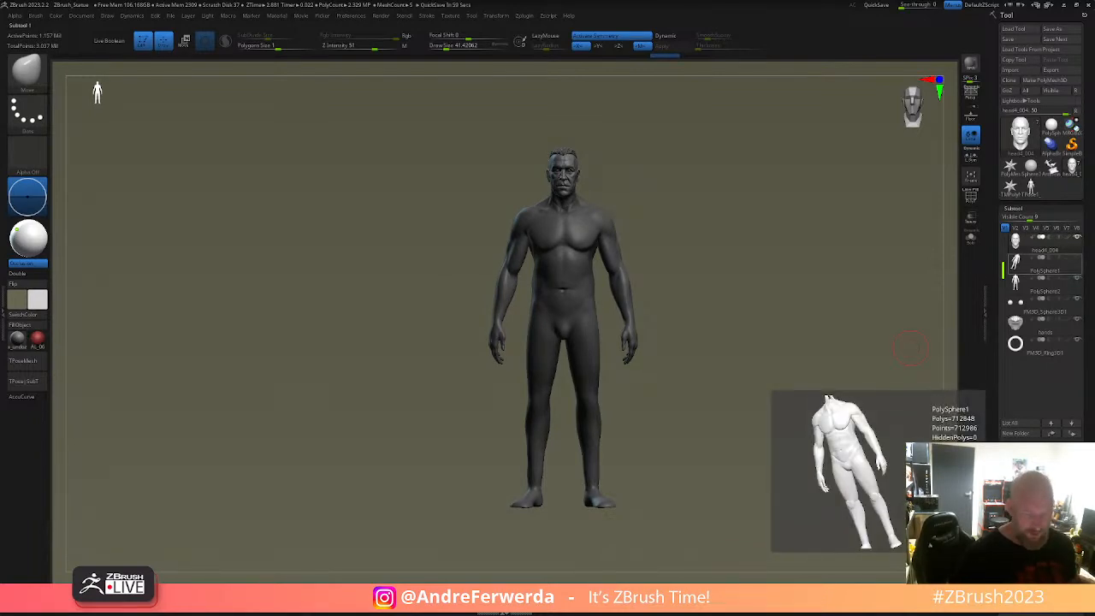
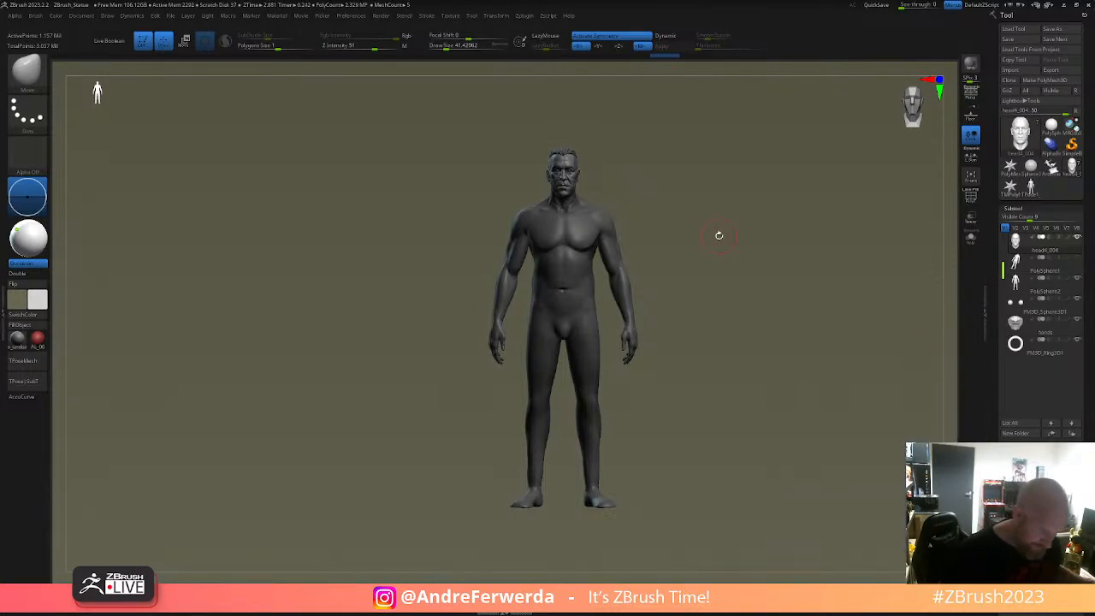
pyautogui.keyDown('alt'); pyautogui.click(623, 255); pyautogui.keyUp('alt')
pyautogui.keyDown('alt'); pyautogui.moveTo(729, 224); pyautogui.dragTo(680, 465); pyautogui.keyUp('alt')
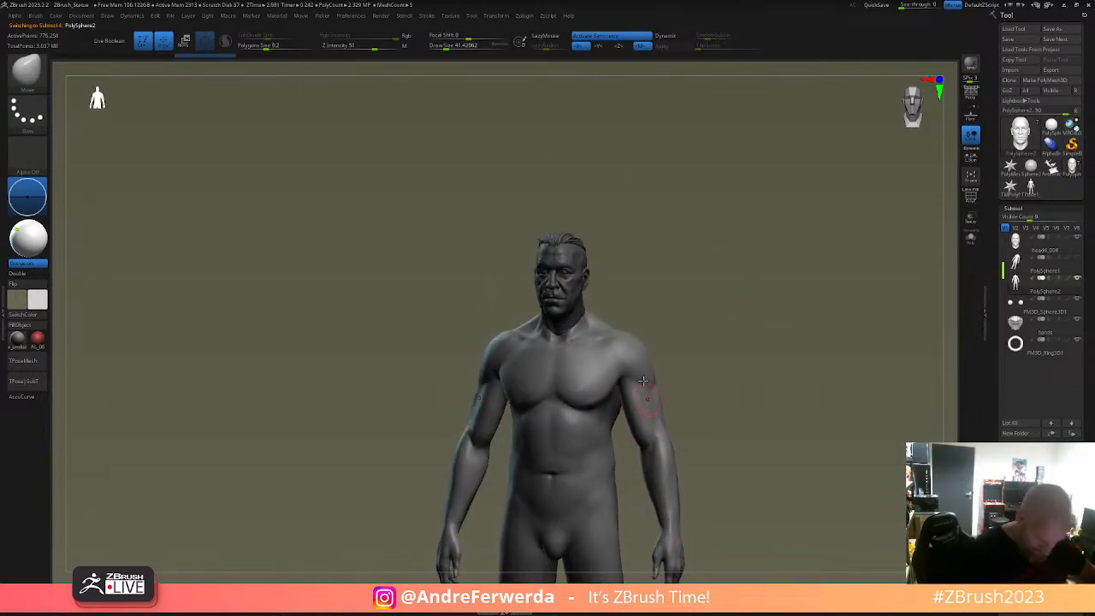
pyautogui.moveTo(675, 311); pyautogui.dragTo(659, 360)
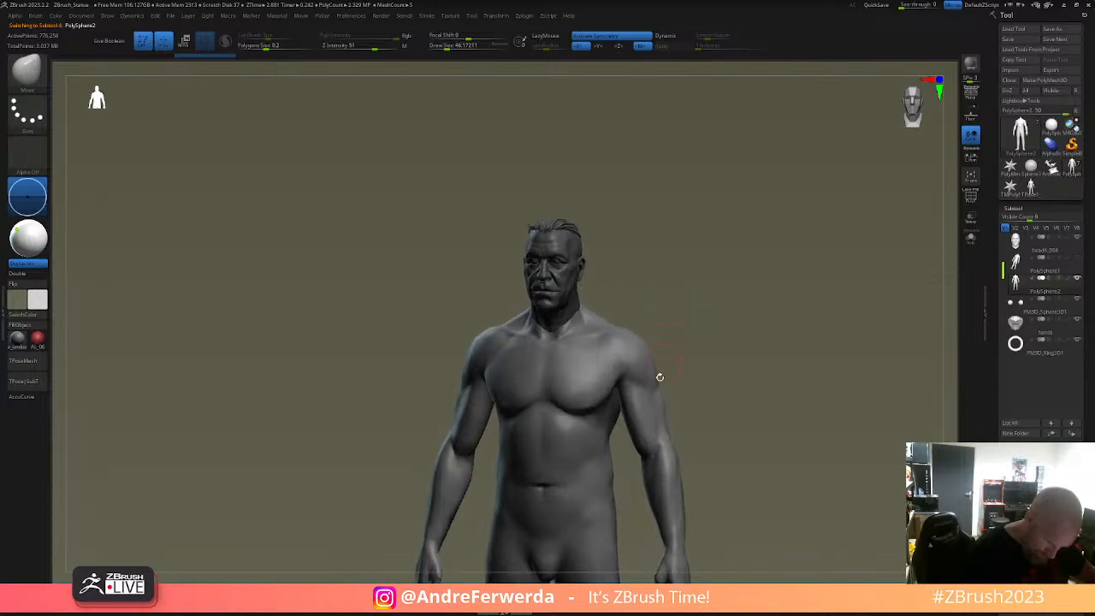
# - Switch to the ClayBuildup brush and build up the deltoids and shoulder area on the body
pyautogui.press('b')
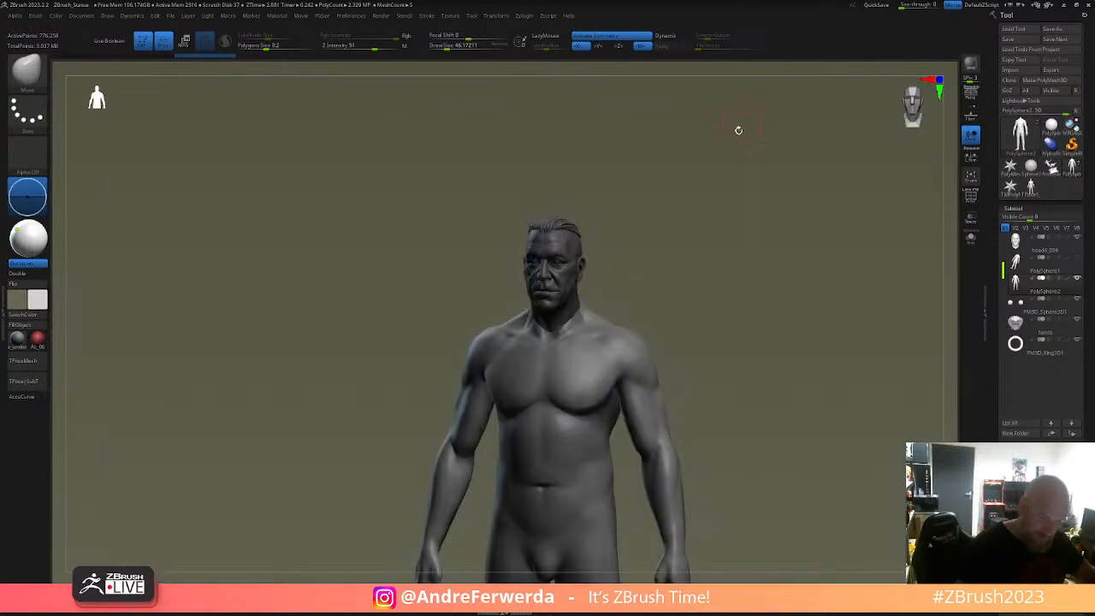
pyautogui.keyDown('alt'); pyautogui.moveTo(674, 310); pyautogui.dragTo(662, 253); pyautogui.keyUp('alt')
pyautogui.press('b')
pyautogui.press('c')
pyautogui.click(704, 205)
pyautogui.moveTo(732, 215)
pyautogui.mouseDown()
pyautogui.moveTo(658, 257)
pyautogui.moveTo(668, 256)
pyautogui.mouseUp()
pyautogui.press('space')
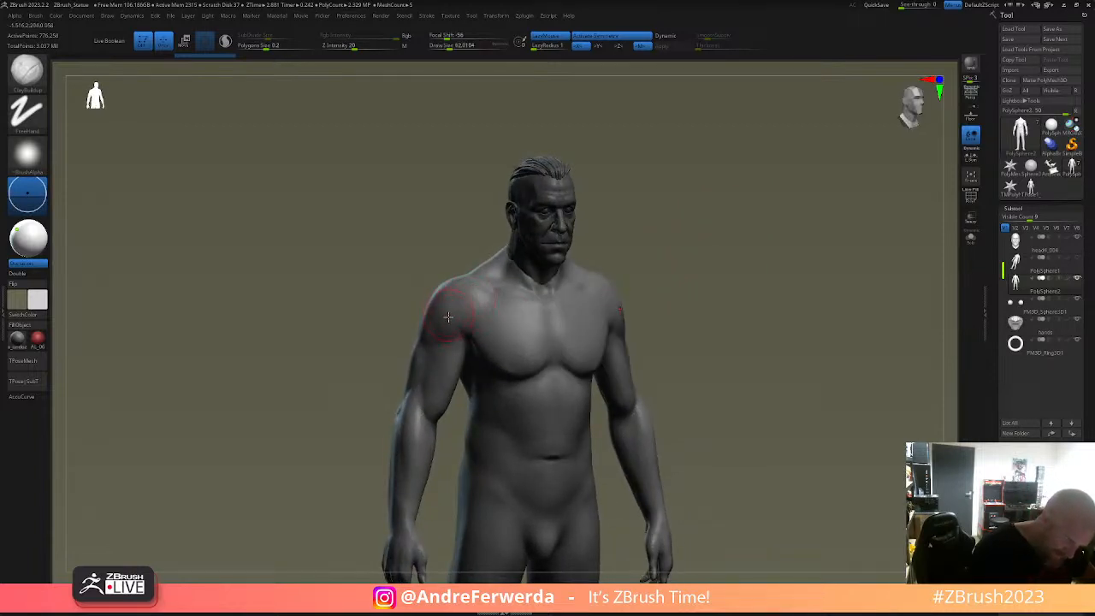
pyautogui.moveTo(452, 297); pyautogui.dragTo(447, 331)
pyautogui.moveTo(455, 294); pyautogui.dragTo(440, 327)
pyautogui.moveTo(670, 284)
pyautogui.mouseDown()
pyautogui.moveTo(715, 276)
pyautogui.moveTo(716, 262)
pyautogui.moveTo(653, 287)
pyautogui.mouseUp()
pyautogui.moveTo(594, 315); pyautogui.dragTo(599, 329)
# - Enlarge the ClayBuildup brush to about 77 and build up the shoulder blades and upper back
pyautogui.moveTo(688, 285); pyautogui.dragTo(646, 294)
pyautogui.press('space')
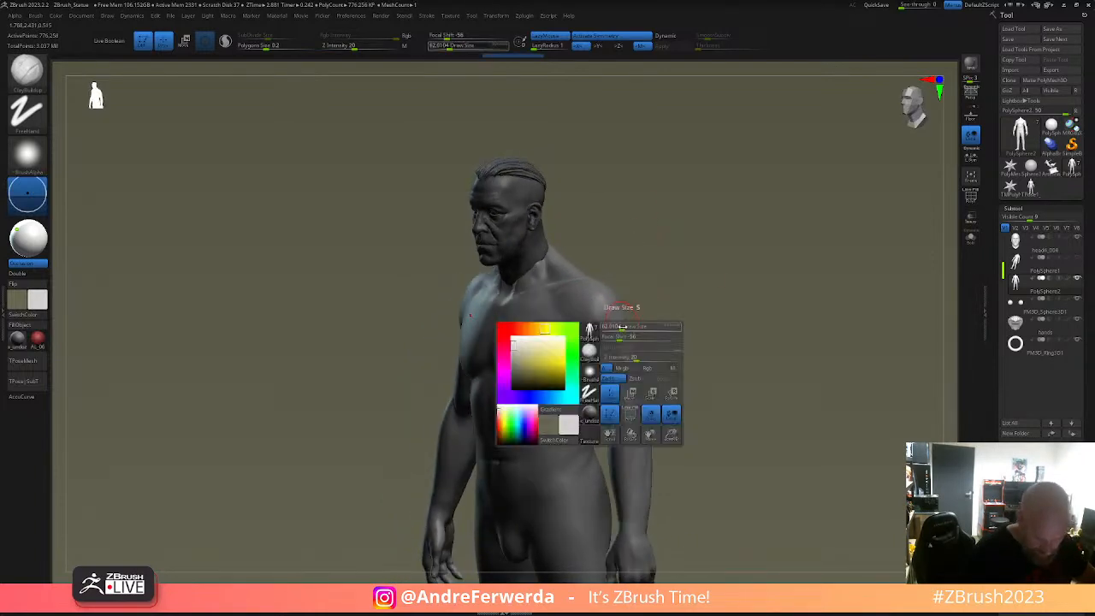
pyautogui.moveTo(618, 335); pyautogui.dragTo(652, 246)
pyautogui.moveTo(652, 246)
pyautogui.mouseDown(button='right')
pyautogui.moveTo(676, 300)
pyautogui.moveTo(793, 234)
pyautogui.moveTo(740, 311)
pyautogui.moveTo(726, 288)
pyautogui.mouseUp(button='right')
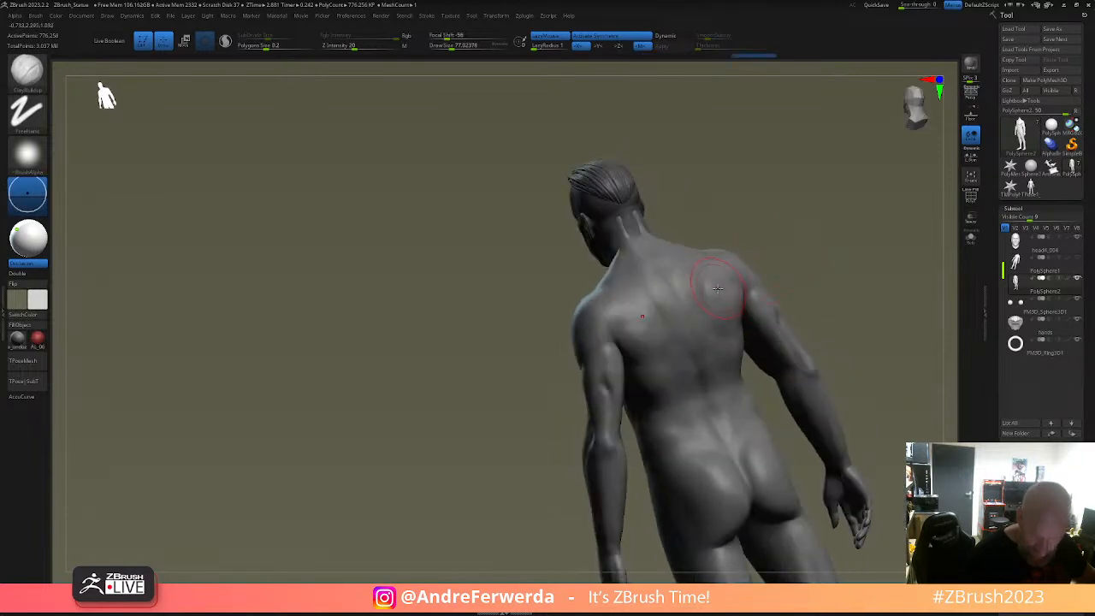
pyautogui.moveTo(783, 248)
pyautogui.mouseDown(button='right')
pyautogui.moveTo(778, 263)
pyautogui.moveTo(618, 317)
pyautogui.mouseUp(button='right')
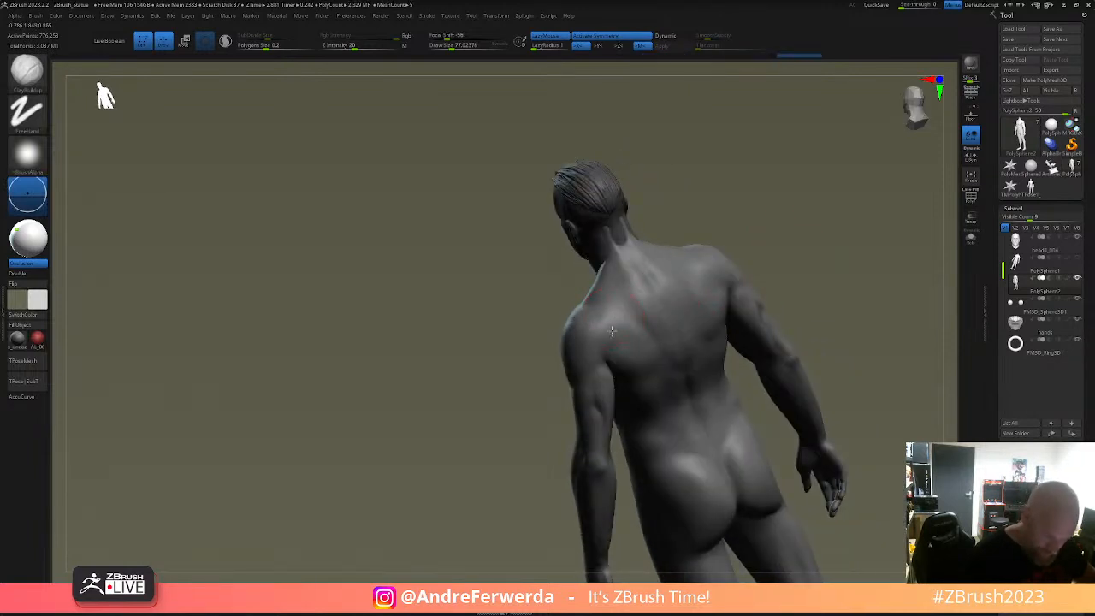
pyautogui.moveTo(650, 259); pyautogui.dragTo(693, 237, button='right')
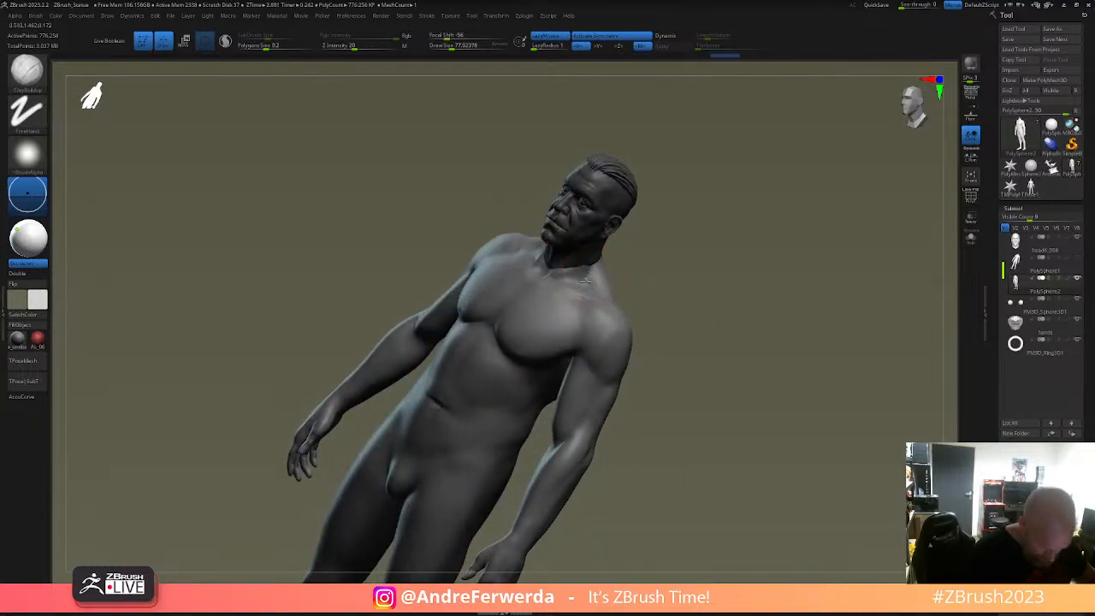
# - Reduce the ClayBuildup brush to about 56 and work on the hips and thighs from front and three-quarter views
pyautogui.moveTo(607, 313); pyautogui.dragTo(714, 314, button='right')
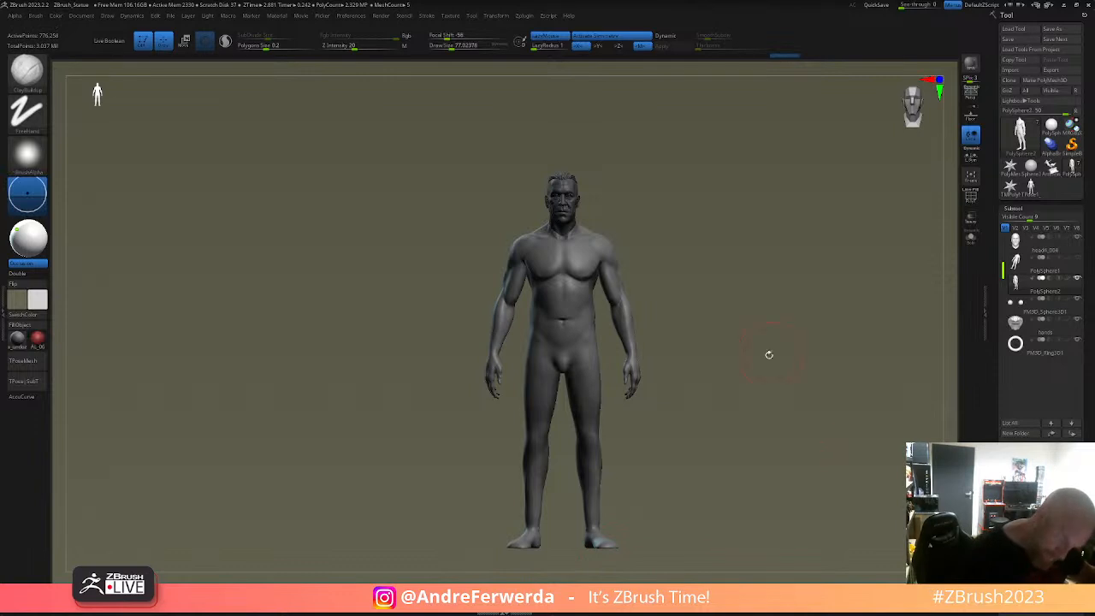
pyautogui.moveTo(770, 353); pyautogui.dragTo(759, 360, button='right')
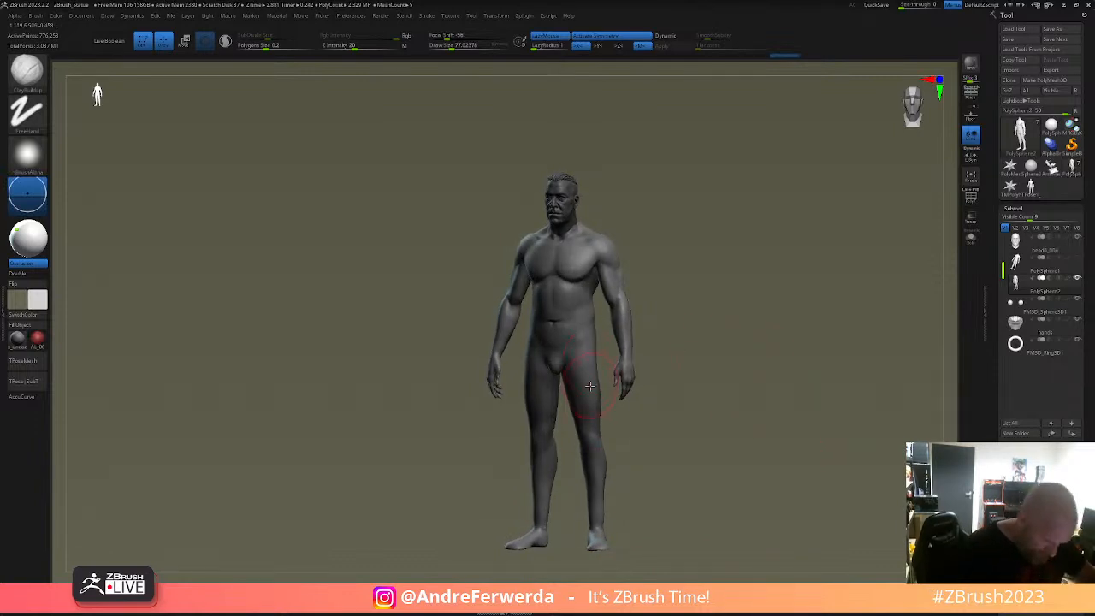
pyautogui.keyDown('alt'); pyautogui.moveTo(677, 382); pyautogui.dragTo(671, 363, button='right'); pyautogui.keyUp('alt')
pyautogui.press('space')
pyautogui.moveTo(682, 379); pyautogui.dragTo(676, 379)
pyautogui.moveTo(701, 329)
pyautogui.keyDown('ctrl'); pyautogui.mouseDown(button='right')
pyautogui.moveTo(739, 384)
pyautogui.moveTo(708, 359)
pyautogui.moveTo(759, 380)
pyautogui.mouseUp(button='right'); pyautogui.keyUp('ctrl')
pyautogui.moveTo(687, 358); pyautogui.dragTo(717, 352, button='right')
pyautogui.keyDown('alt'); pyautogui.moveTo(717, 351); pyautogui.dragTo(705, 323, button='right'); pyautogui.keyUp('alt')
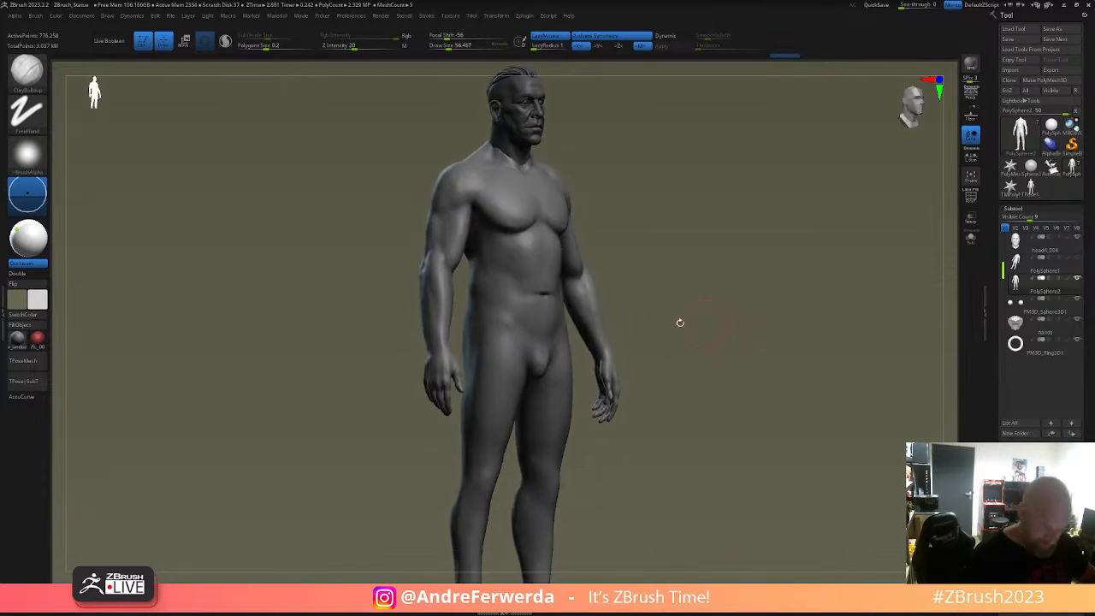
pyautogui.moveTo(574, 443); pyautogui.dragTo(468, 464, button='right')
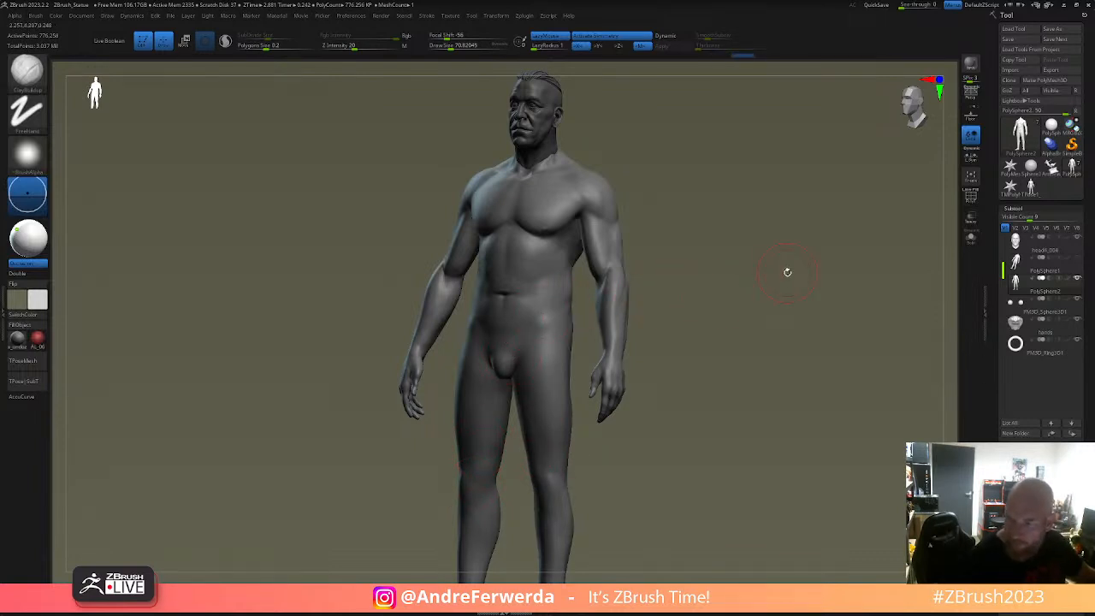
# - Enlarge the ClayBuildup brush to about 83 and add volume to the lower abdomen around the navel
pyautogui.keyDown('shift'); pyautogui.moveTo(745, 360); pyautogui.dragTo(758, 379, button='right'); pyautogui.keyUp('shift')
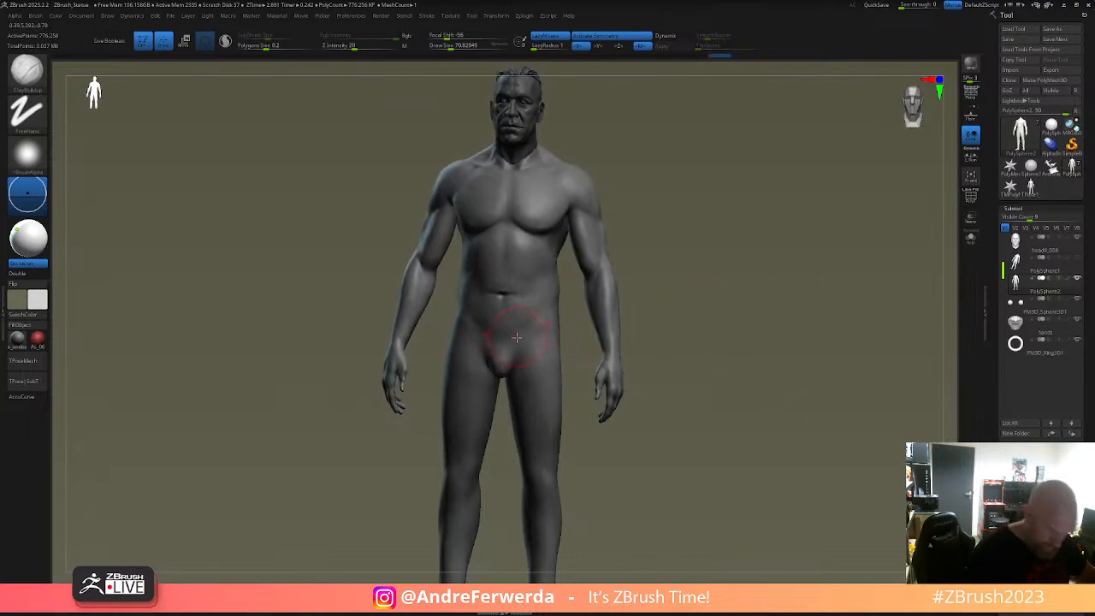
pyautogui.press('space')
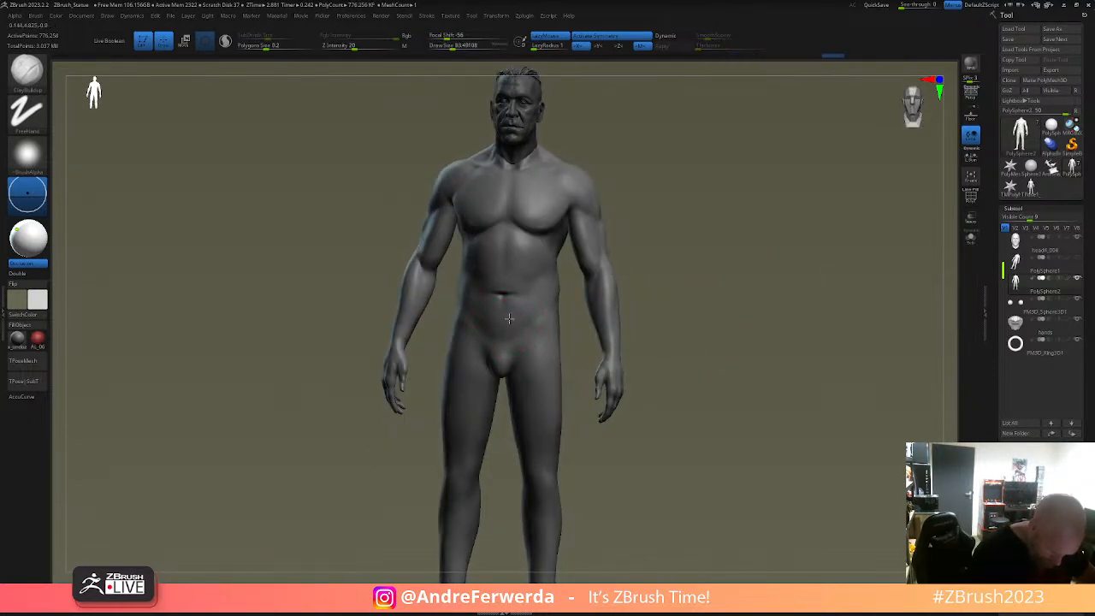
pyautogui.moveTo(514, 317)
pyautogui.mouseDown(button='right')
pyautogui.moveTo(659, 254)
pyautogui.moveTo(509, 326)
pyautogui.mouseUp(button='right')
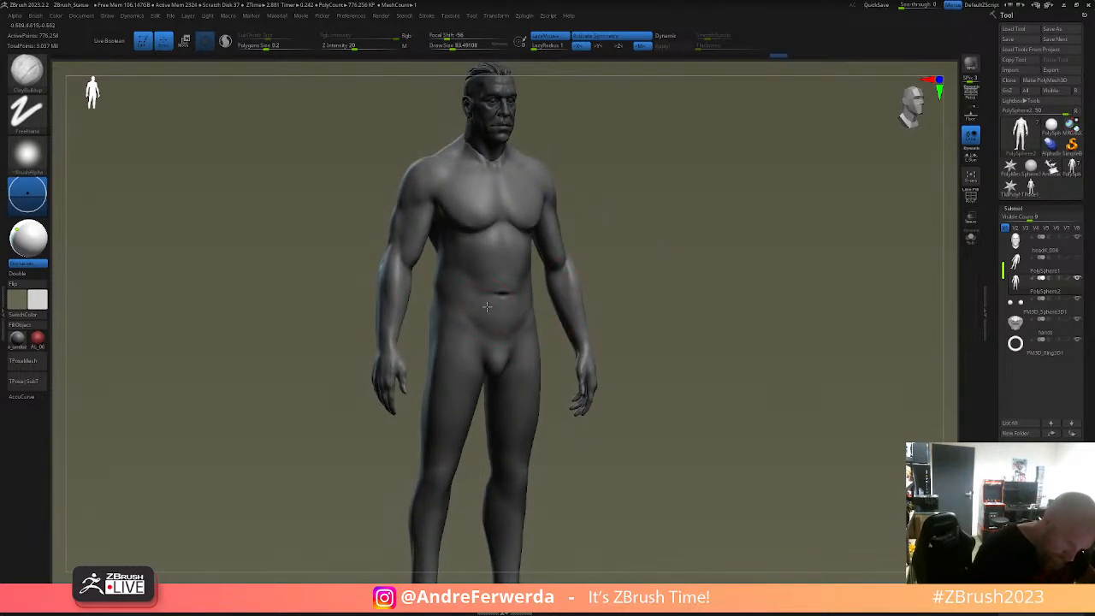
pyautogui.moveTo(486, 293)
pyautogui.mouseDown()
pyautogui.moveTo(506, 284)
pyautogui.moveTo(487, 290)
pyautogui.mouseUp()
# - Set the ClayBuildup draw size to about 62 and refine the forearms in a three-quarter front view
pyautogui.moveTo(644, 263)
pyautogui.mouseDown(button='right')
pyautogui.moveTo(649, 249)
pyautogui.moveTo(647, 323)
pyautogui.mouseUp(button='right')
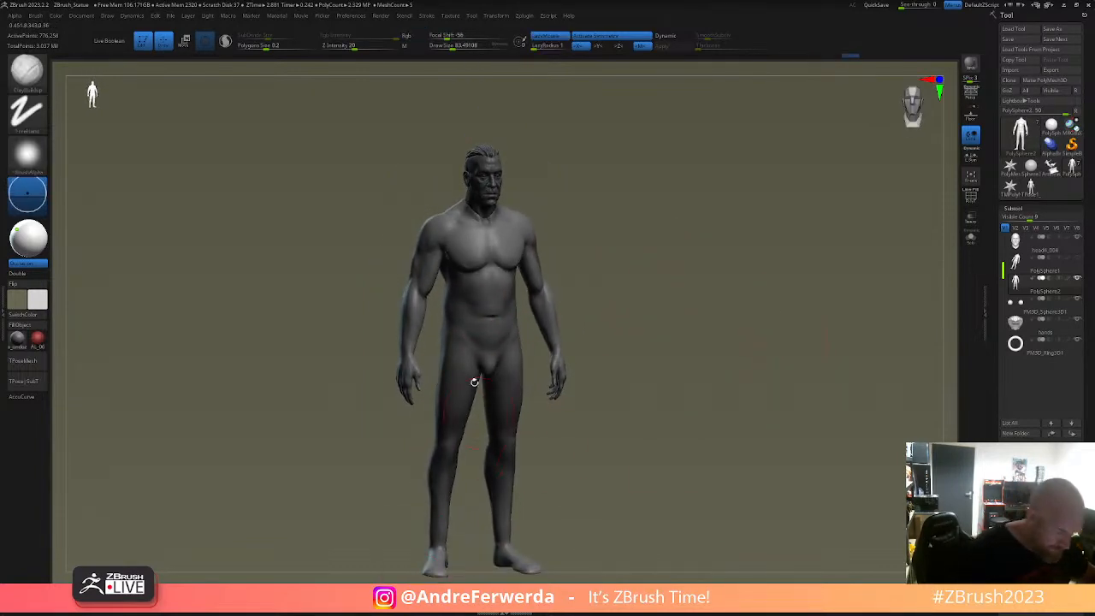
pyautogui.moveTo(554, 351)
pyautogui.mouseDown(button='right')
pyautogui.moveTo(604, 334)
pyautogui.moveTo(585, 373)
pyautogui.moveTo(557, 314)
pyautogui.mouseUp(button='right')
pyautogui.press('space')
pyautogui.click(577, 339)
pyautogui.moveTo(544, 338)
pyautogui.mouseDown()
pyautogui.moveTo(536, 321)
pyautogui.moveTo(534, 332)
pyautogui.mouseUp()
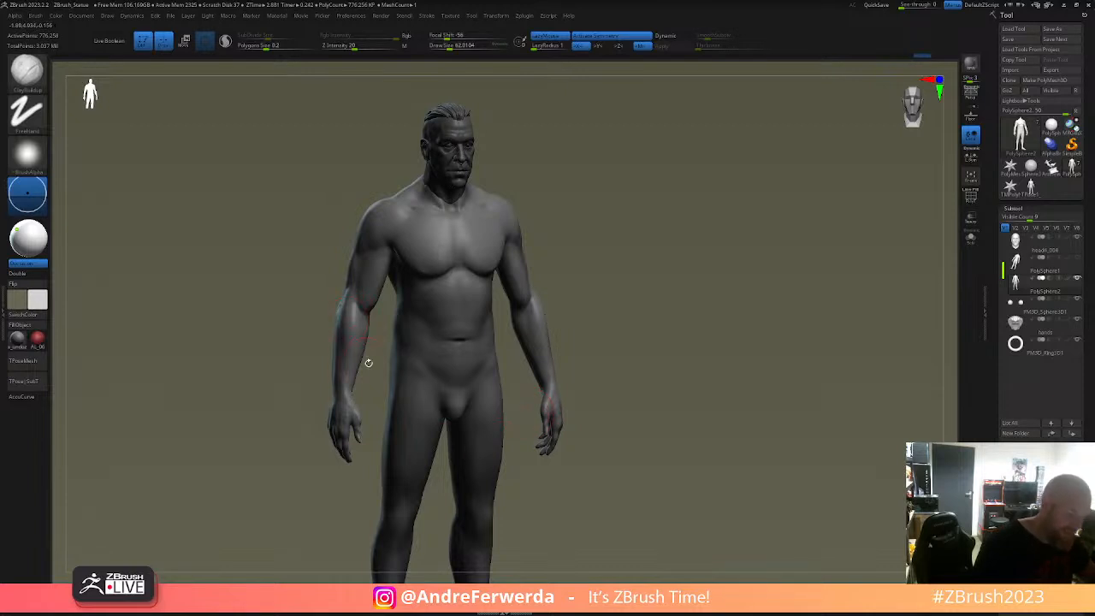
pyautogui.keyDown('alt'); pyautogui.moveTo(602, 304); pyautogui.dragTo(604, 367, button='right'); pyautogui.keyUp('alt')
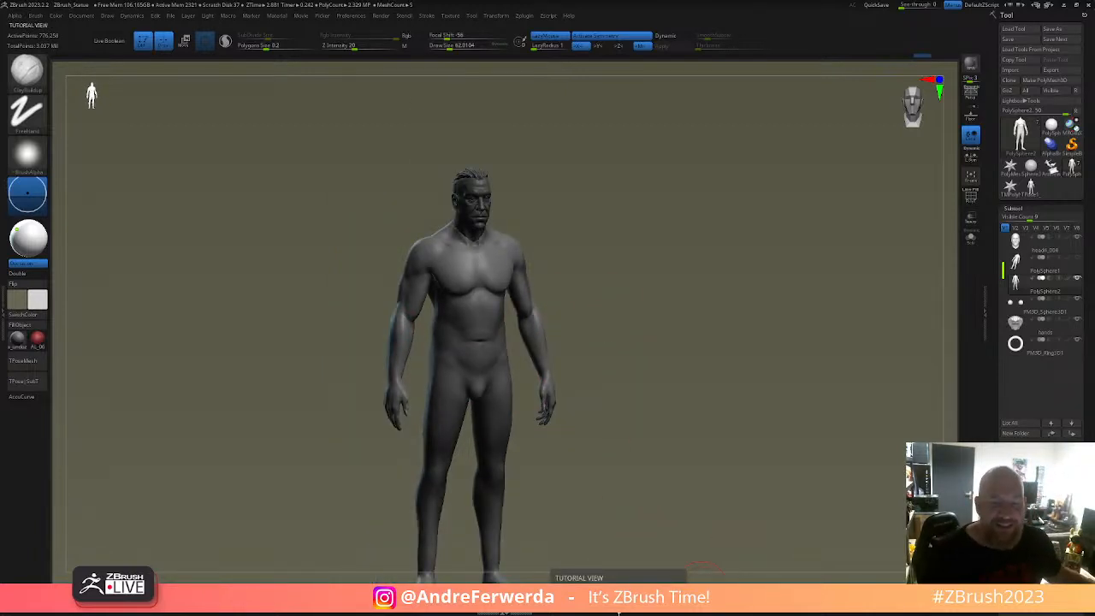
# - Turn to the figure's back, redo the recent edits and undo the last one
pyautogui.moveTo(586, 221); pyautogui.dragTo(553, 265)
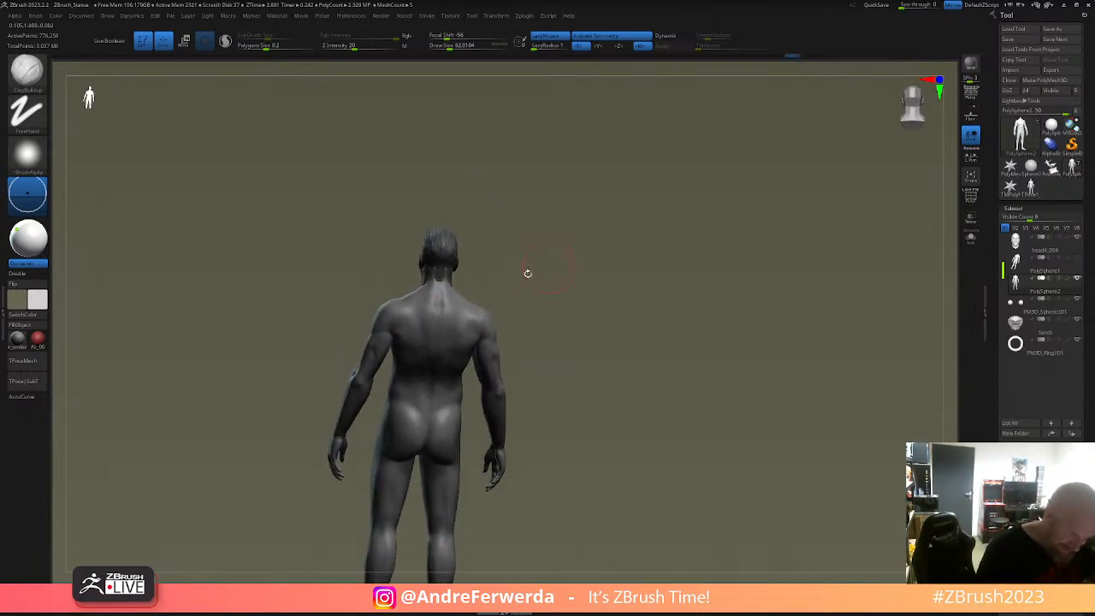
pyautogui.hotkey('ctrl', 'shift', 'z')
pyautogui.hotkey('ctrl', 'shift', 'z')
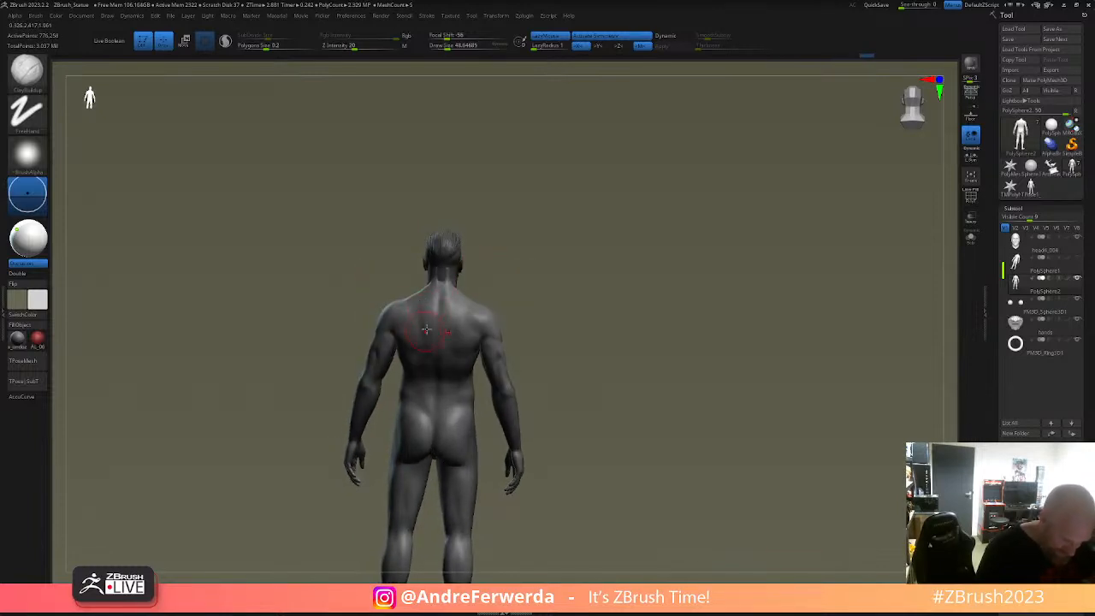
pyautogui.hotkey('ctrl', 'z')
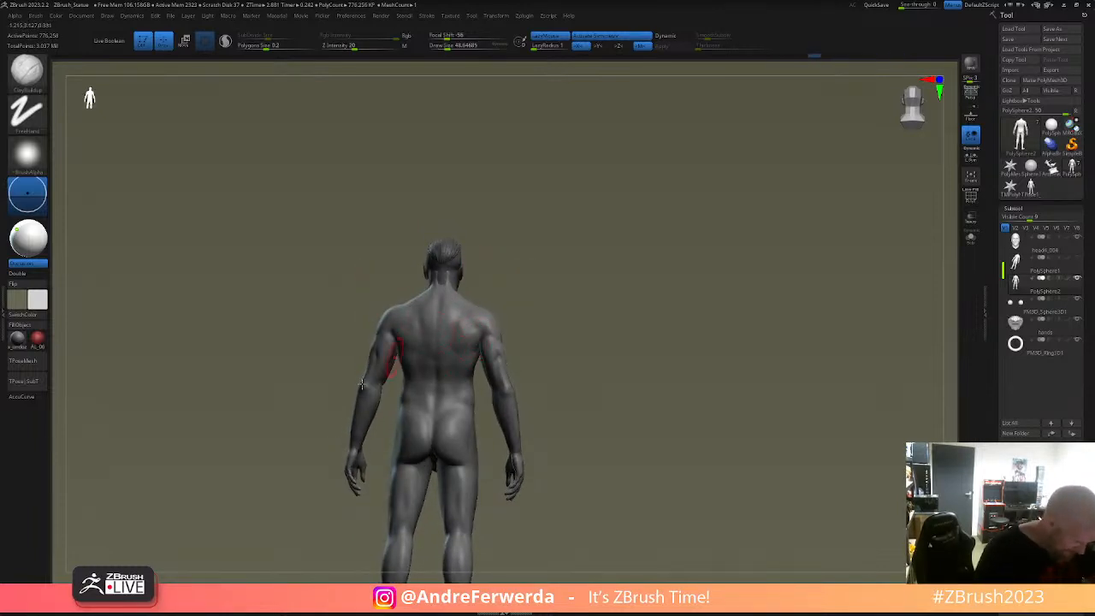
# - Switch to the Move brush and reshape the upper back and shoulder line from behind
pyautogui.press('b')
pyautogui.press('m')
pyautogui.press('v')
pyautogui.moveTo(542, 286); pyautogui.dragTo(529, 290)
pyautogui.moveTo(466, 347); pyautogui.dragTo(468, 329)
pyautogui.press('s')
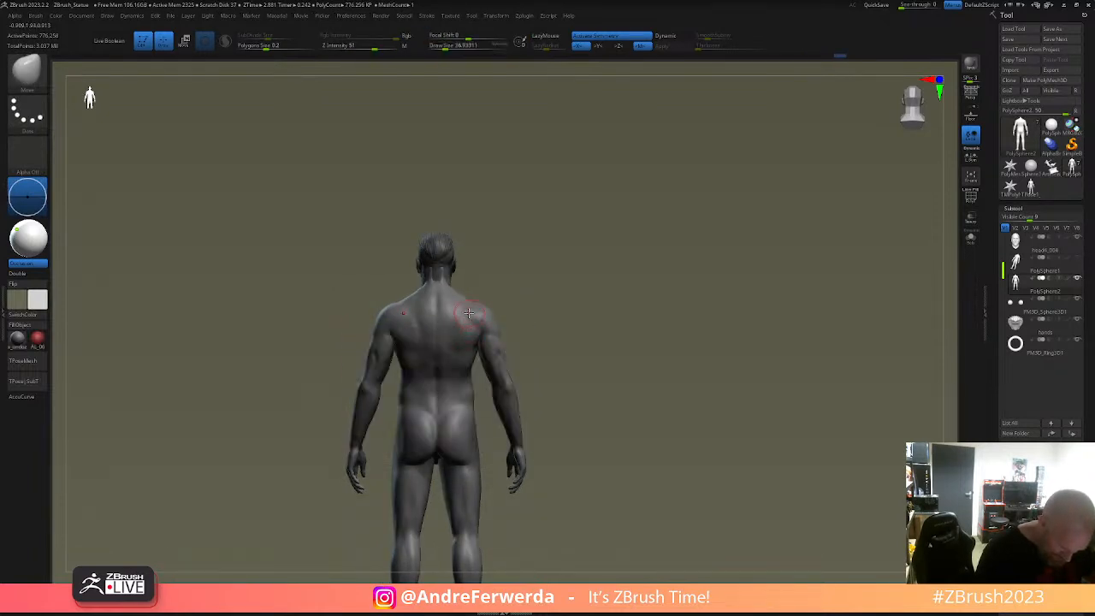
pyautogui.moveTo(484, 272); pyautogui.dragTo(485, 310)
# - Enlarge the Move brush to about 65 and adjust the mid-back and side of the torso from rear angles
pyautogui.press('s')
pyautogui.keyDown('alt'); pyautogui.moveTo(550, 338); pyautogui.dragTo(548, 324); pyautogui.keyUp('alt')
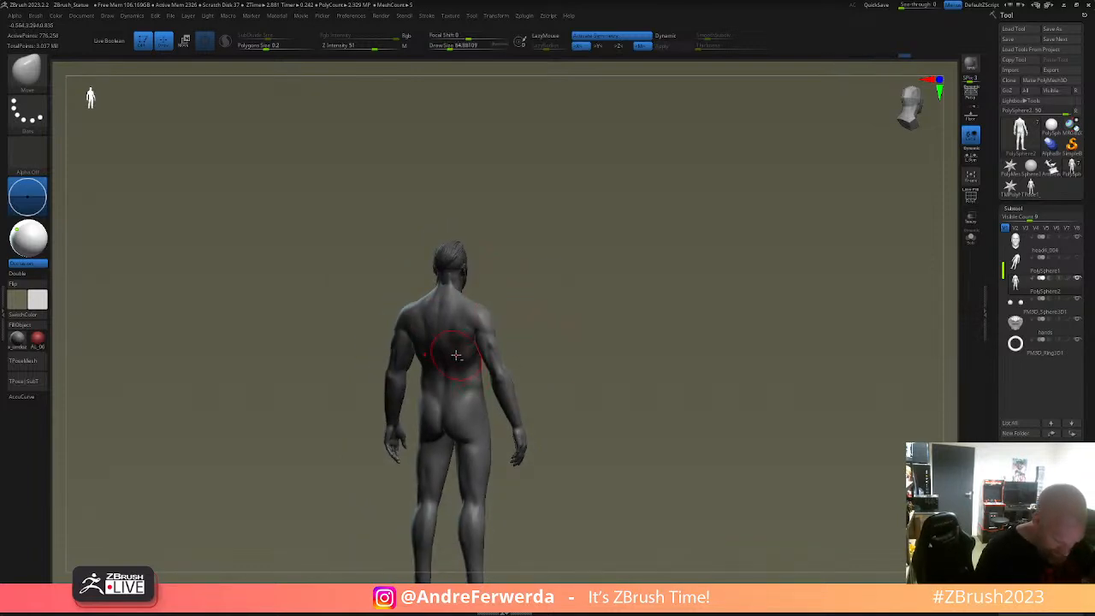
pyautogui.moveTo(456, 354); pyautogui.dragTo(457, 352)
pyautogui.moveTo(629, 335)
pyautogui.mouseDown()
pyautogui.moveTo(571, 328)
pyautogui.moveTo(615, 313)
pyautogui.mouseUp()
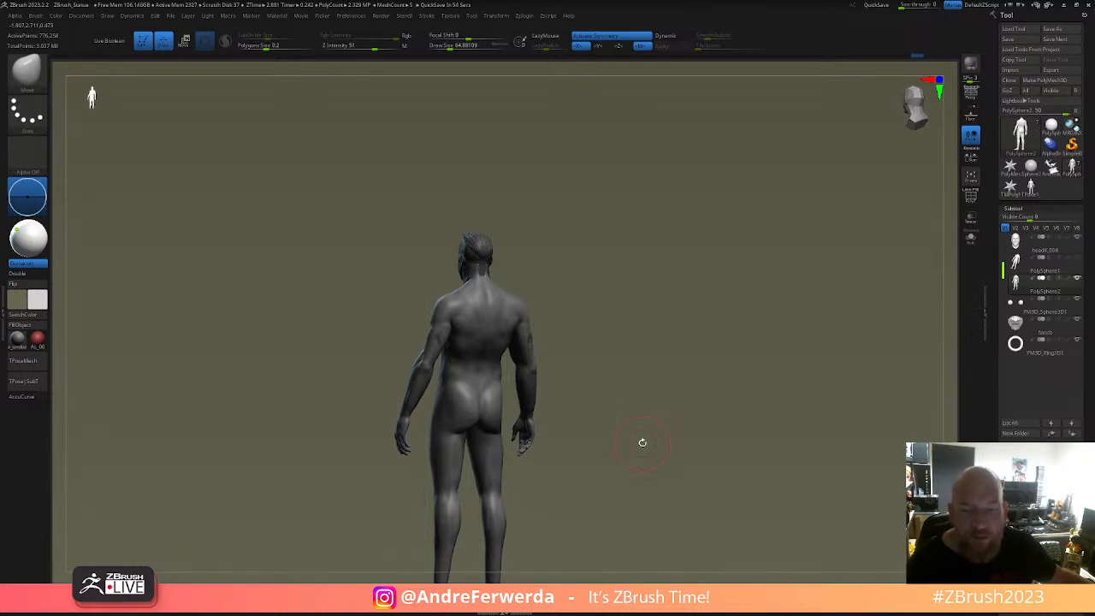
# - Set the draw size to about 37, switch to the GIO soft brush and refine the navel from the front
pyautogui.moveTo(640, 371); pyautogui.dragTo(684, 349)
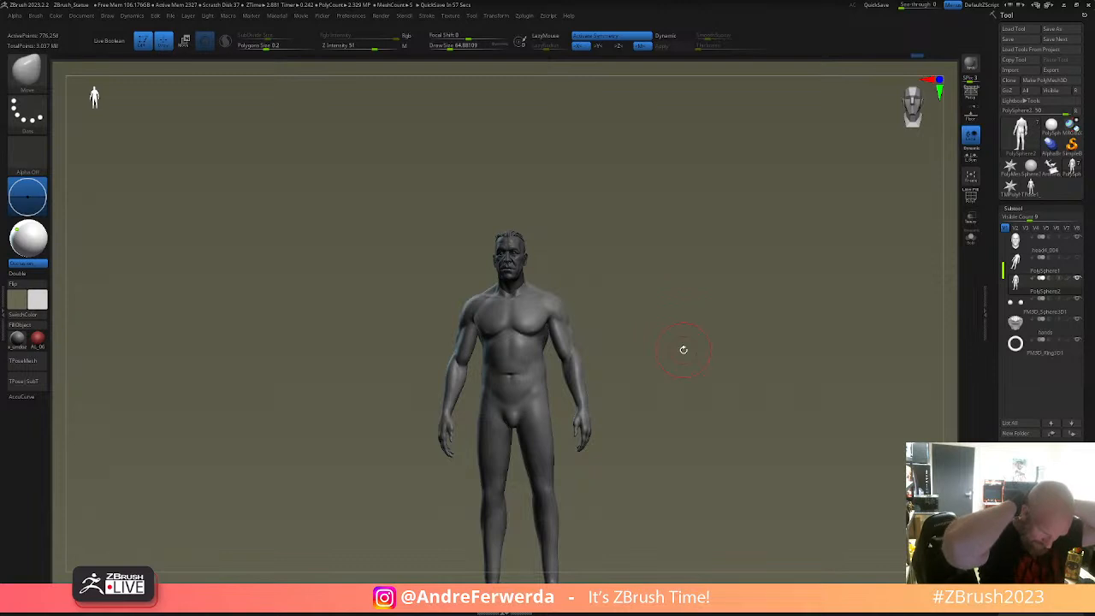
pyautogui.moveTo(677, 308)
pyautogui.mouseDown()
pyautogui.moveTo(699, 312)
pyautogui.moveTo(695, 267)
pyautogui.mouseUp()
pyautogui.press('s')
pyautogui.click(688, 310)
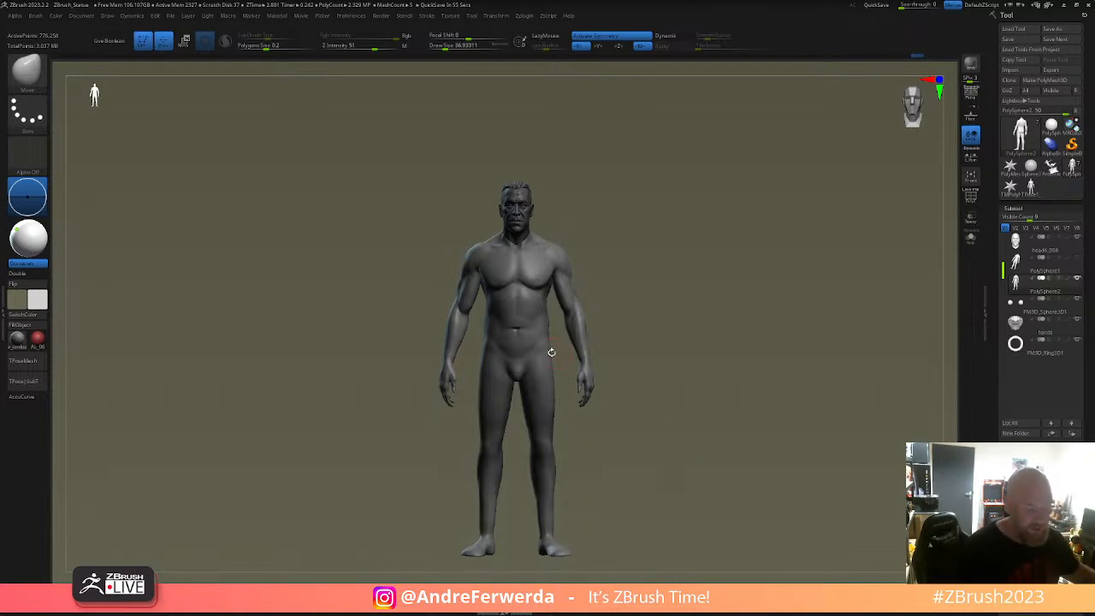
pyautogui.press('b')
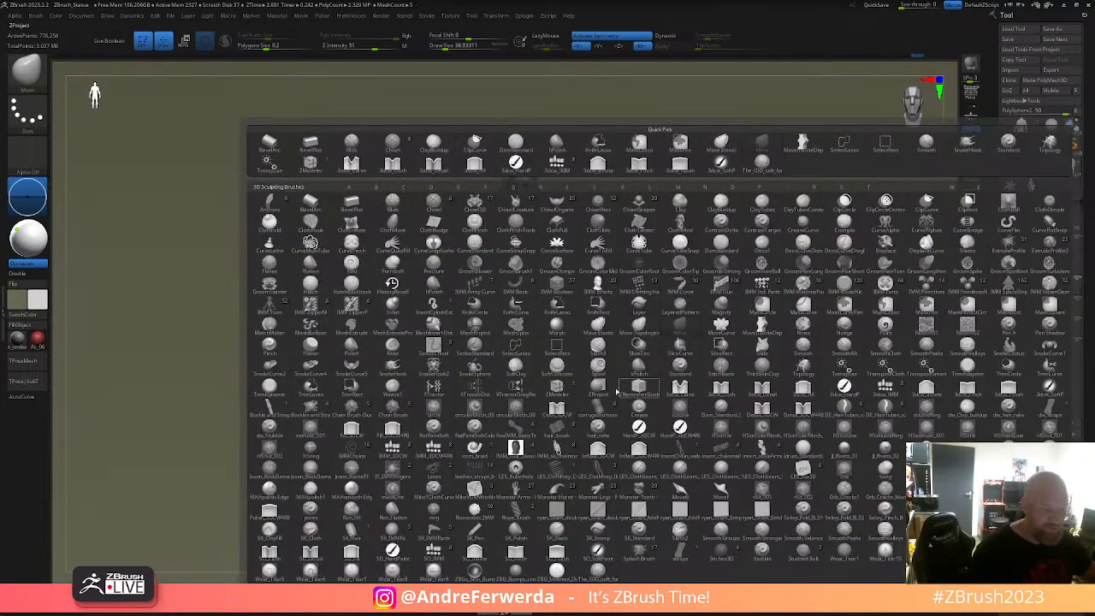
pyautogui.click(761, 165)
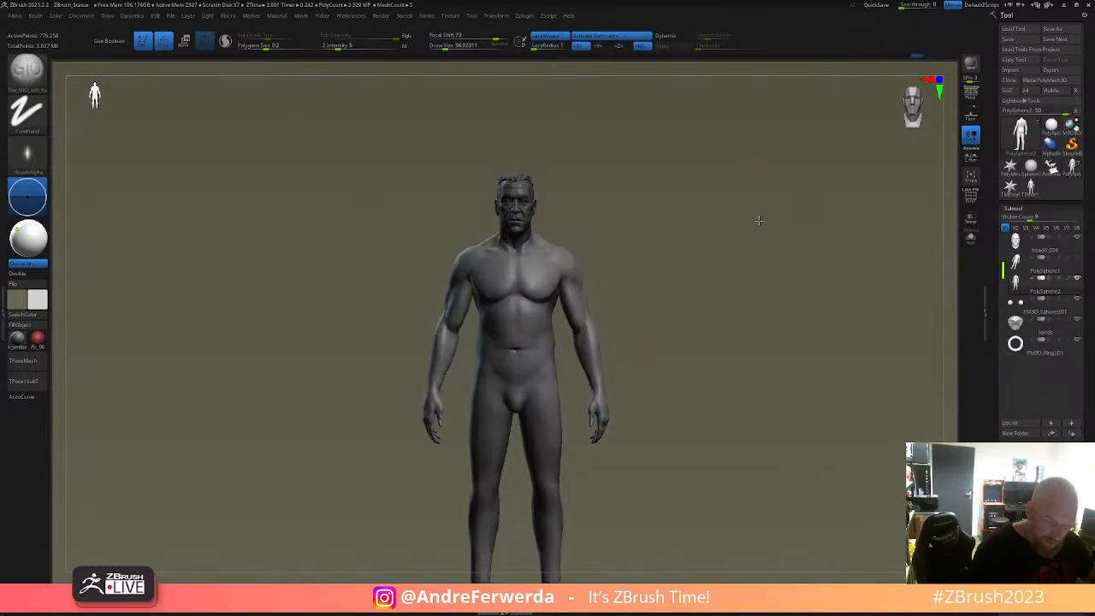
pyautogui.moveTo(532, 323)
pyautogui.mouseDown()
pyautogui.moveTo(534, 332)
pyautogui.moveTo(534, 322)
pyautogui.mouseUp()
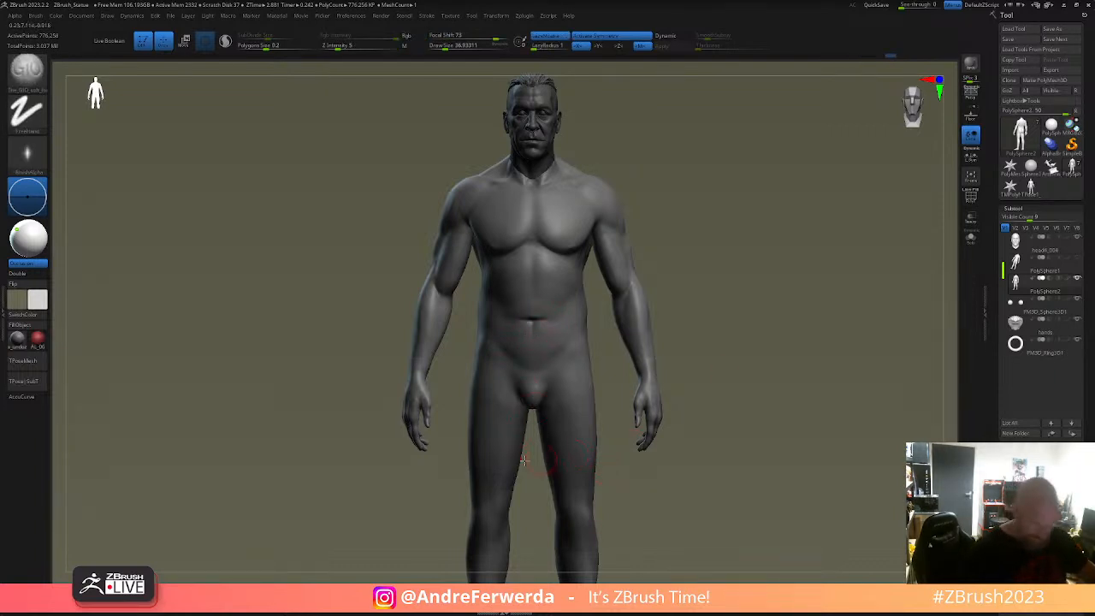
# - Switch to the Move brush at a draw size of about 68 and adjust the abdomen around the navel
pyautogui.press('b')
pyautogui.press('m')
pyautogui.press('v')
pyautogui.press('space')
pyautogui.moveTo(549, 307)
pyautogui.mouseDown()
pyautogui.moveTo(534, 307)
pyautogui.moveTo(542, 329)
pyautogui.mouseUp()
pyautogui.press('space')
pyautogui.press('space')
pyautogui.moveTo(542, 329); pyautogui.dragTo(546, 329)
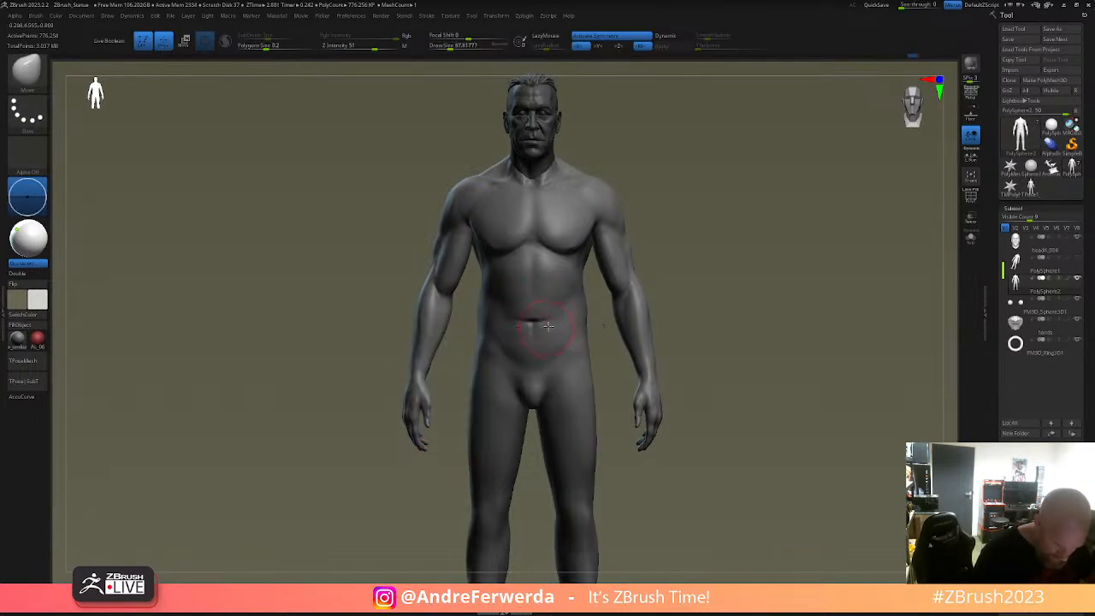
# - Reshape the backs of the upper arms and shoulders from behind with the Move brush, using sizes from about 51 to 71
pyautogui.moveTo(689, 260); pyautogui.dragTo(693, 265)
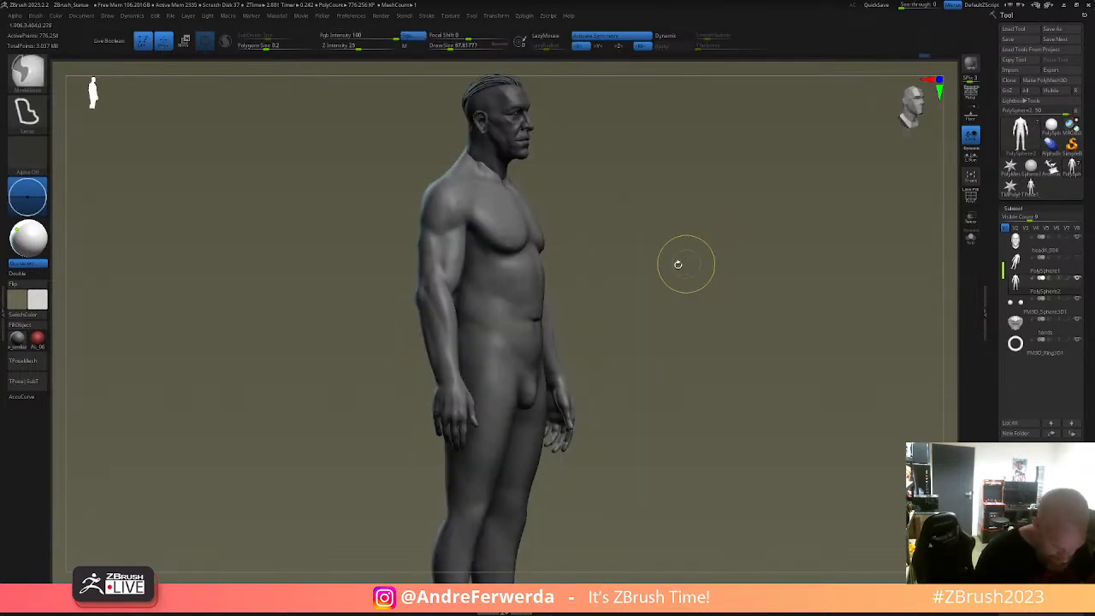
pyautogui.moveTo(612, 301); pyautogui.dragTo(630, 264)
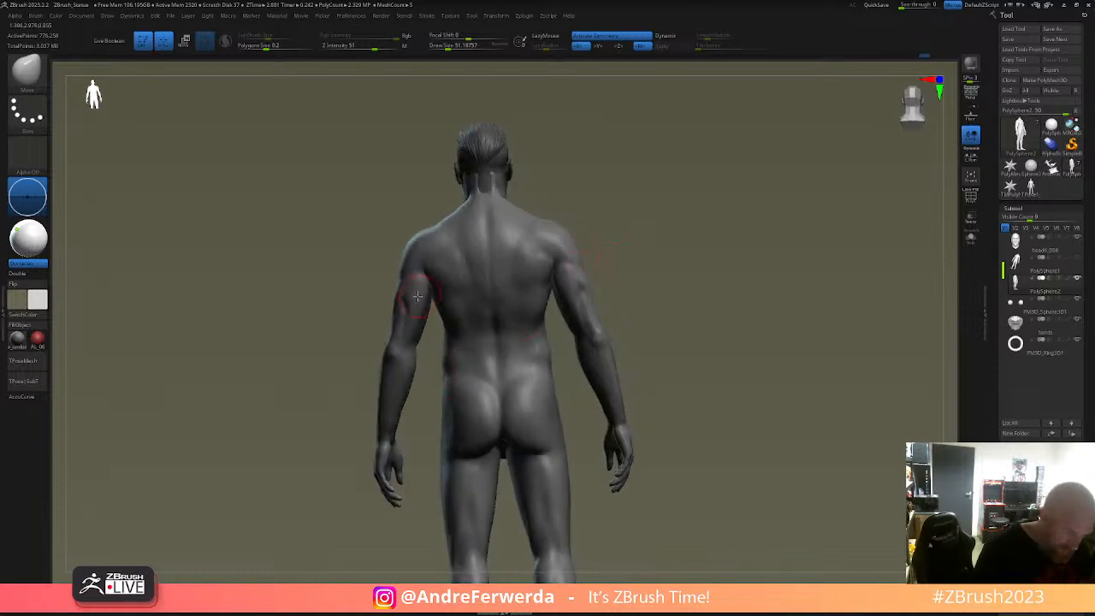
pyautogui.moveTo(414, 288); pyautogui.dragTo(415, 292)
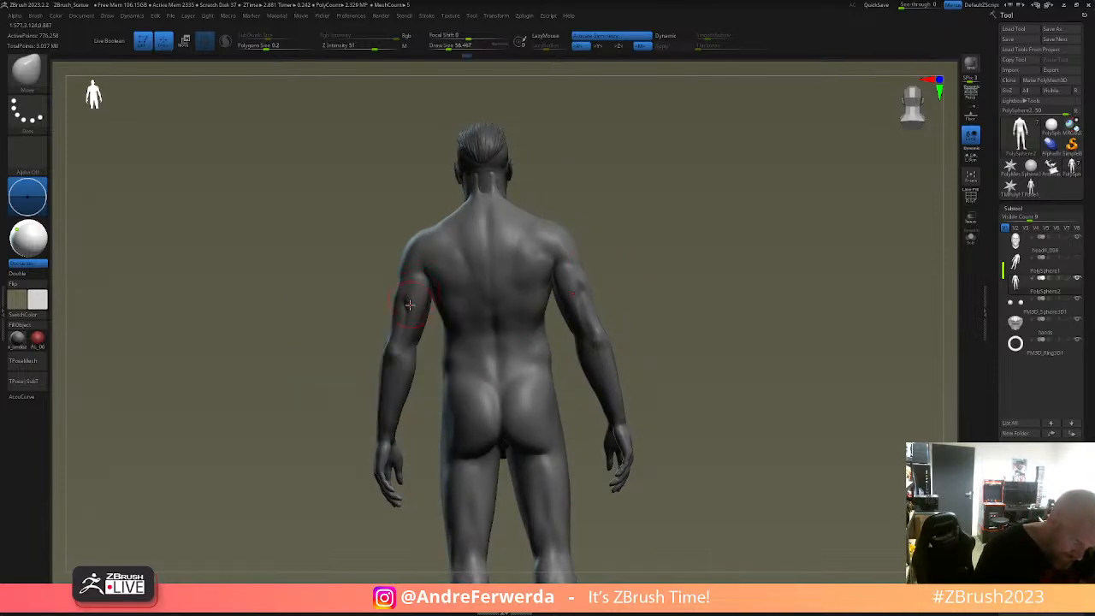
pyautogui.moveTo(599, 274); pyautogui.dragTo(632, 267)
pyautogui.press(']')
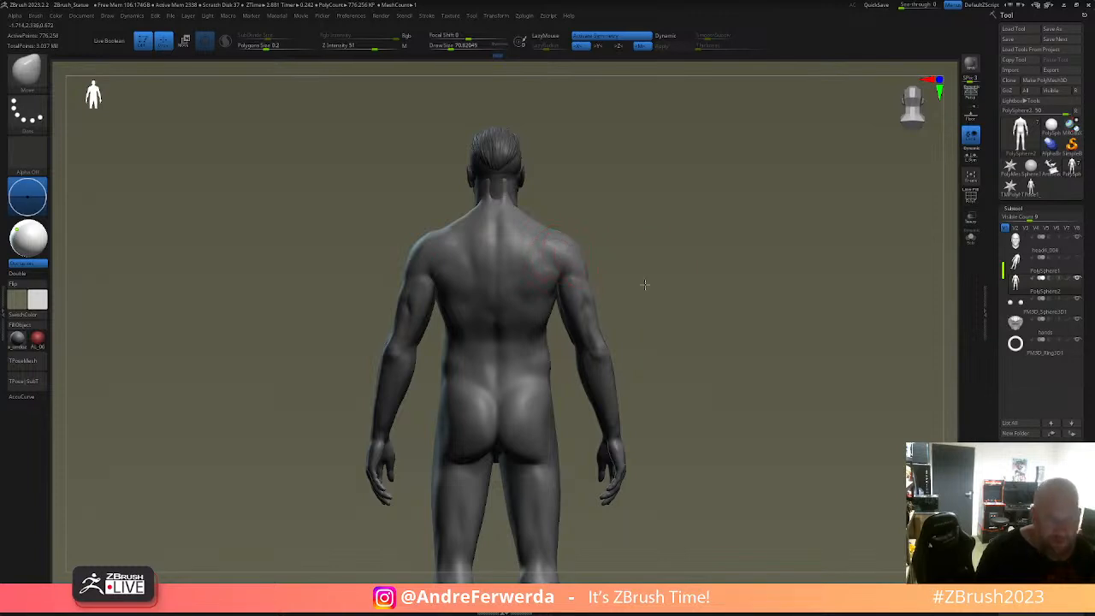
# - Adjust the neck base in profile with the Move brush at about 90, then the neck from the front at about 33
pyautogui.keyDown('alt'); pyautogui.moveTo(653, 266); pyautogui.dragTo(623, 338); pyautogui.keyUp('alt')
pyautogui.moveTo(707, 370); pyautogui.dragTo(642, 363)
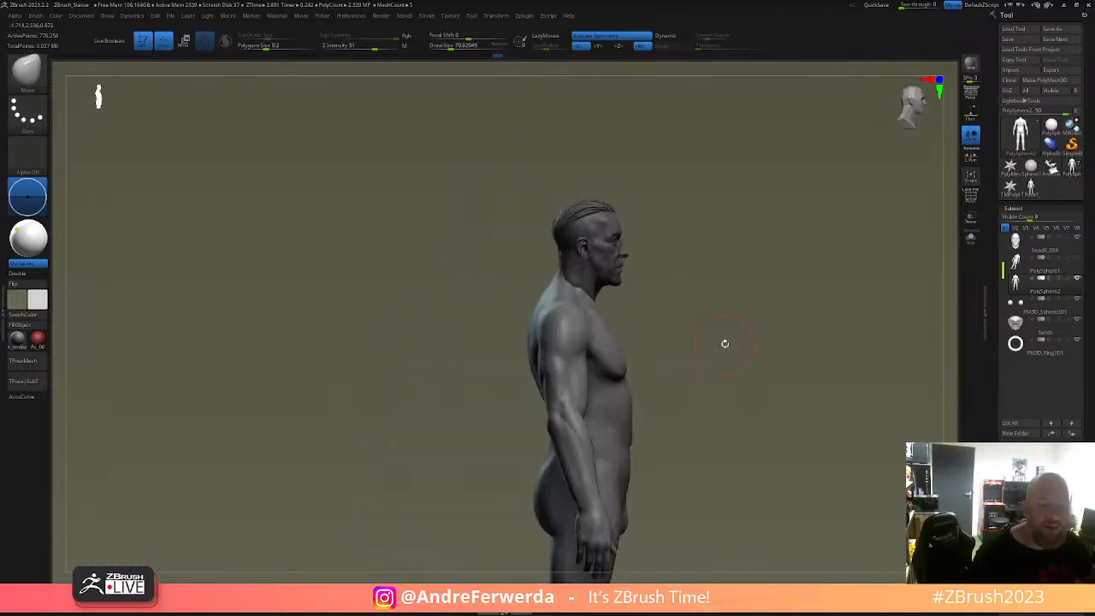
pyautogui.press('s')
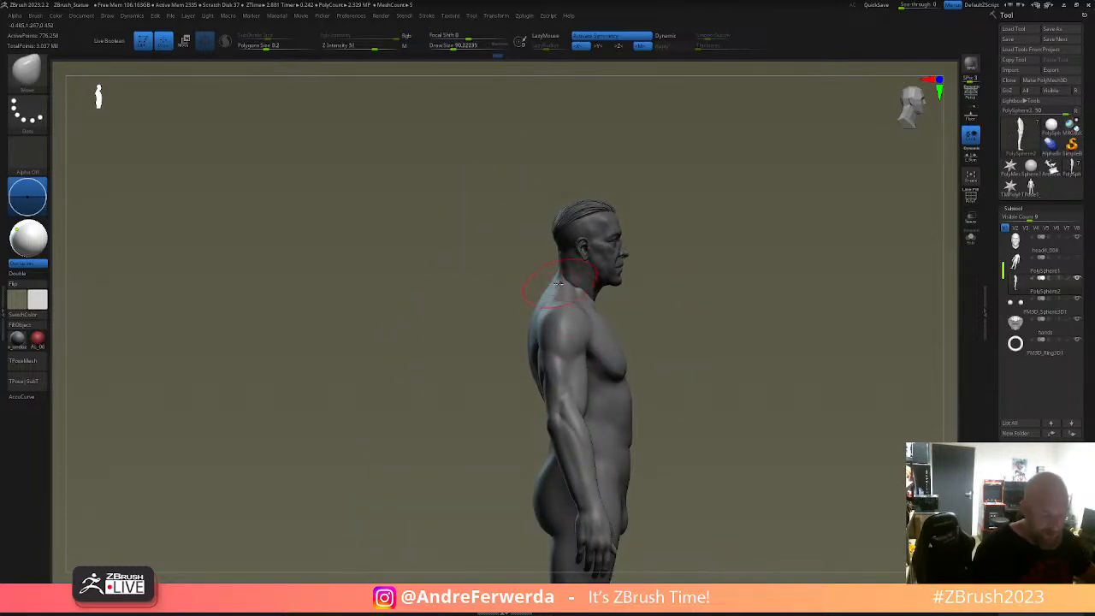
pyautogui.moveTo(712, 255)
pyautogui.keyDown('alt'); pyautogui.mouseDown()
pyautogui.moveTo(675, 347)
pyautogui.moveTo(722, 345)
pyautogui.moveTo(710, 333)
pyautogui.moveTo(599, 372)
pyautogui.moveTo(721, 359)
pyautogui.moveTo(585, 348)
pyautogui.mouseUp(); pyautogui.keyUp('alt')
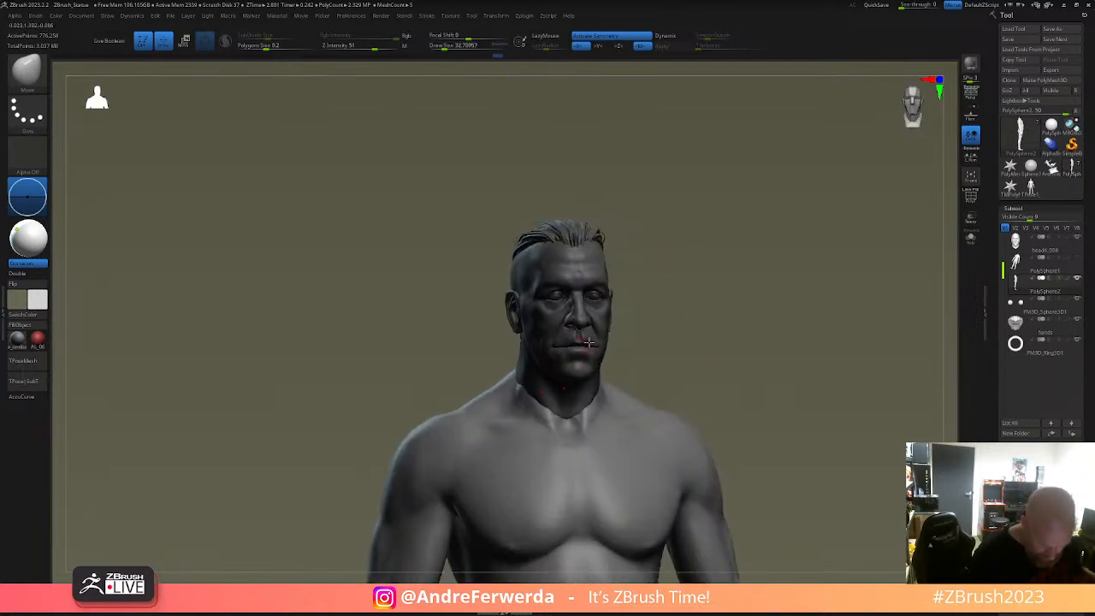
pyautogui.moveTo(690, 347); pyautogui.dragTo(723, 395)
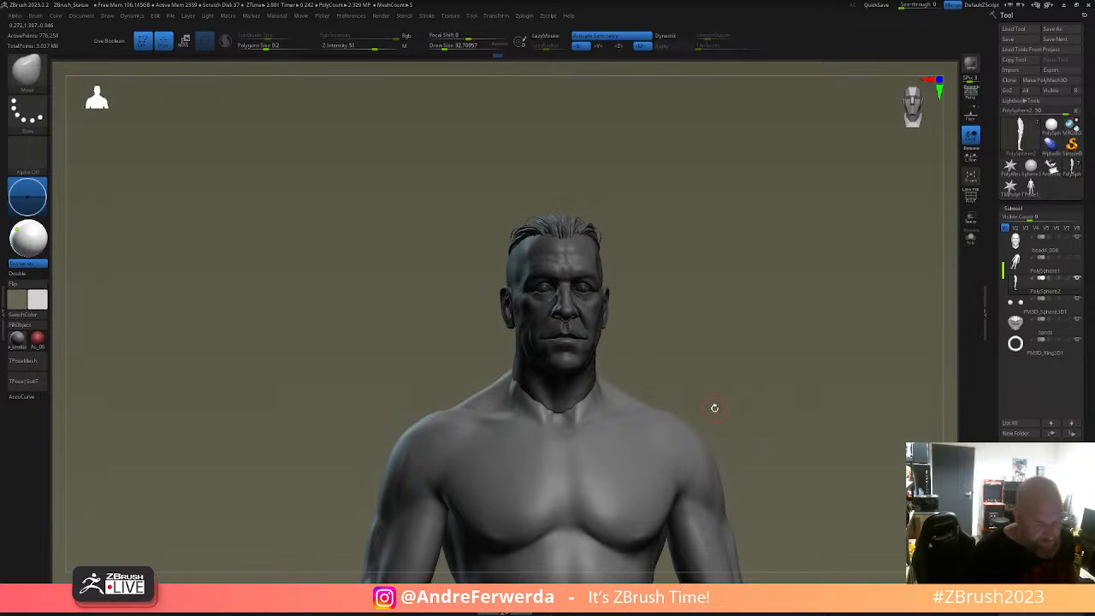
# - Check the full figure from the front and smooth the lower abdomen below the navel
pyautogui.keyDown('alt'); pyautogui.moveTo(789, 498); pyautogui.dragTo(781, 462); pyautogui.keyUp('alt')
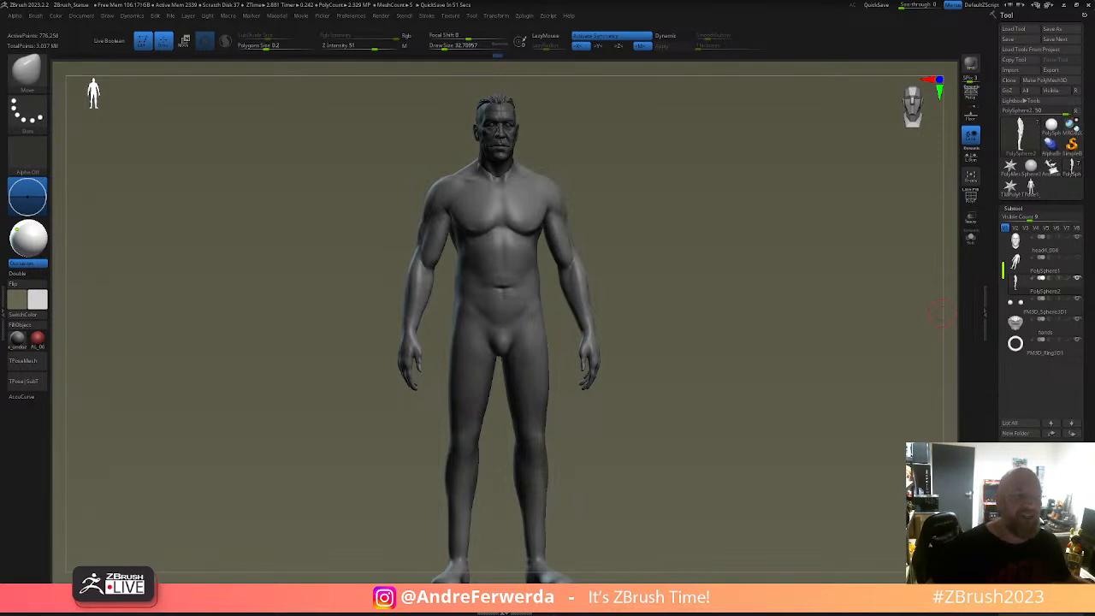
pyautogui.moveTo(653, 277); pyautogui.dragTo(641, 275)
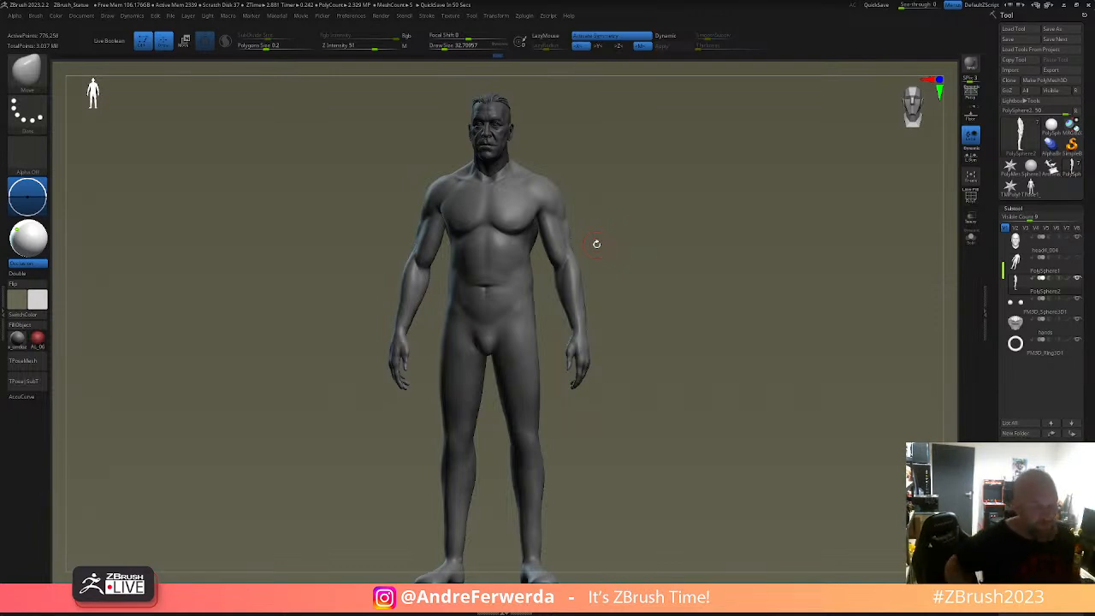
pyautogui.keyDown('shift'); pyautogui.moveTo(661, 226); pyautogui.dragTo(663, 229); pyautogui.keyUp('shift')
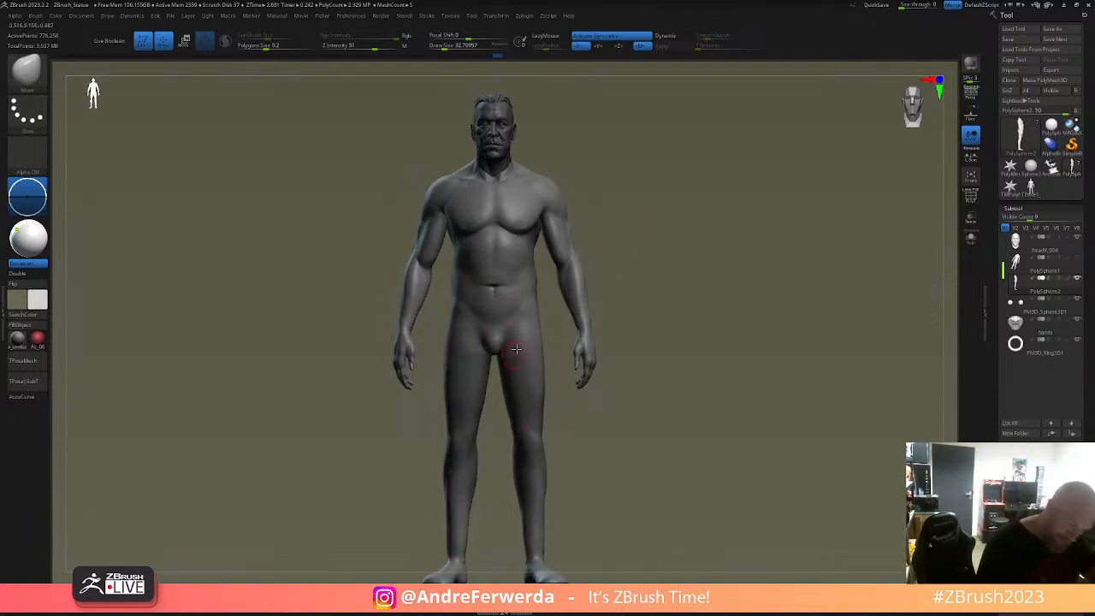
pyautogui.keyDown('shift'); pyautogui.moveTo(494, 299); pyautogui.dragTo(498, 295); pyautogui.keyUp('shift')
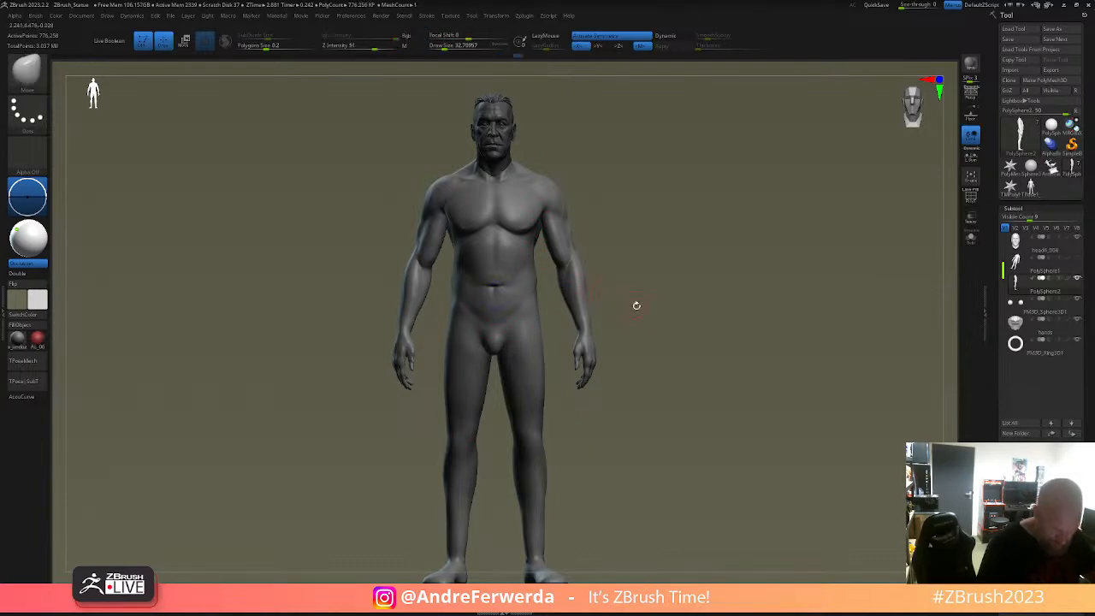
pyautogui.keyDown('alt'); pyautogui.moveTo(631, 302); pyautogui.dragTo(605, 324); pyautogui.keyUp('alt')
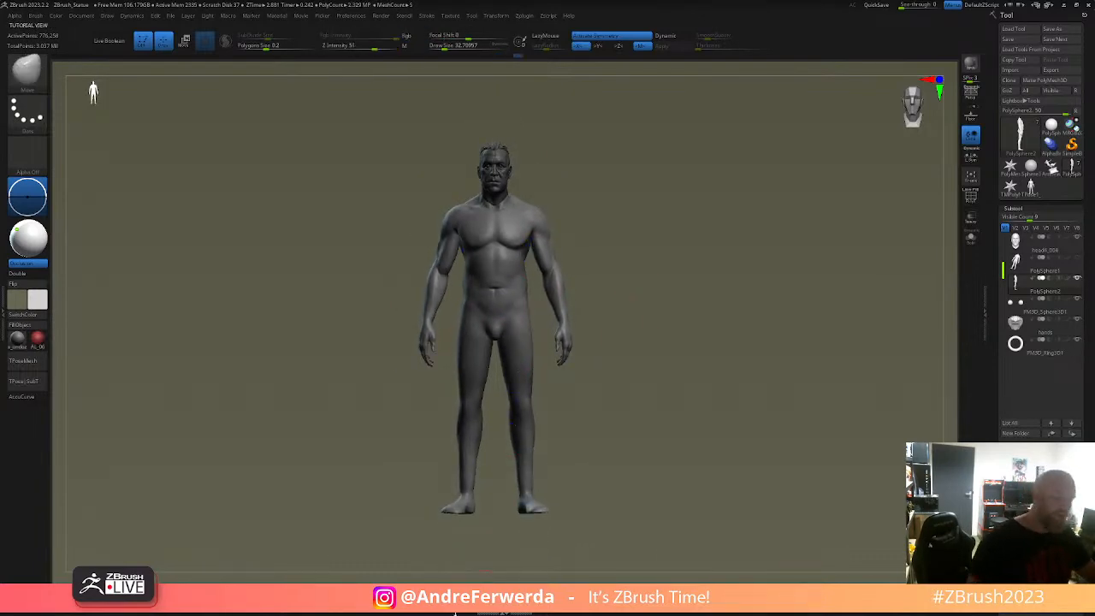
# - Switch to ClayBuildup at a draw size of about 49, build up the abdomen and smooth the upper chest
pyautogui.press('b')
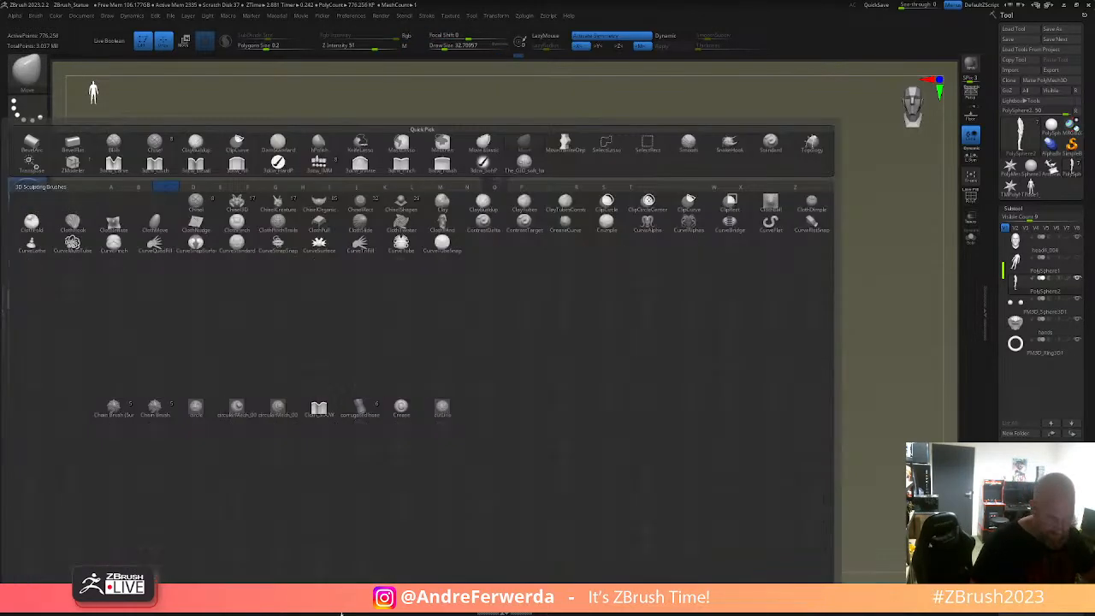
pyautogui.click(489, 205)
pyautogui.keyDown('alt'); pyautogui.moveTo(630, 225); pyautogui.dragTo(652, 243); pyautogui.keyUp('alt')
pyautogui.press('space')
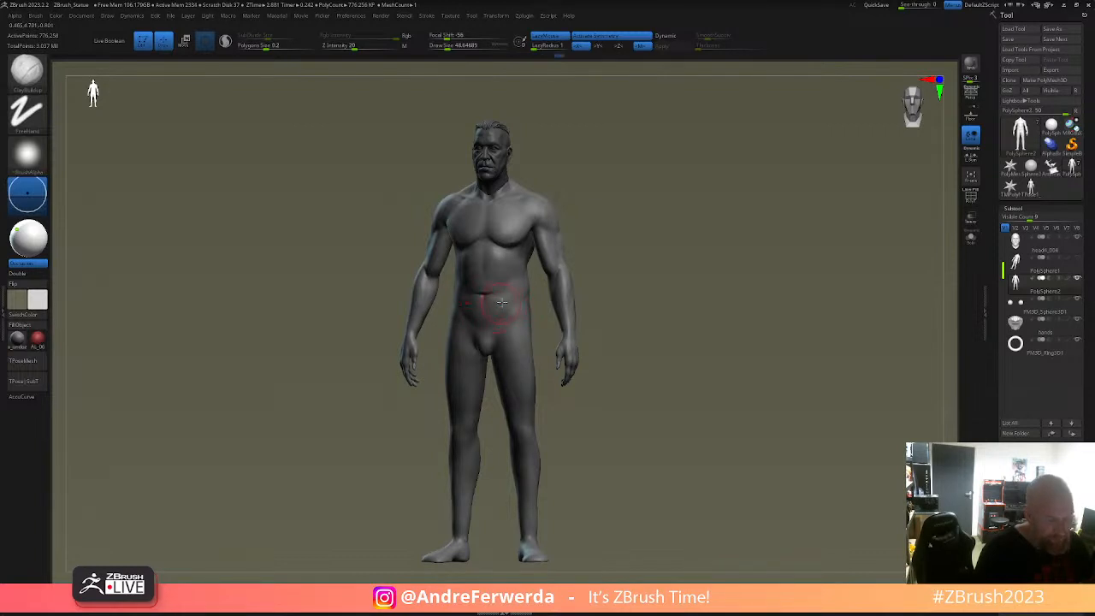
pyautogui.keyDown('alt'); pyautogui.moveTo(626, 232); pyautogui.dragTo(623, 281); pyautogui.keyUp('alt')
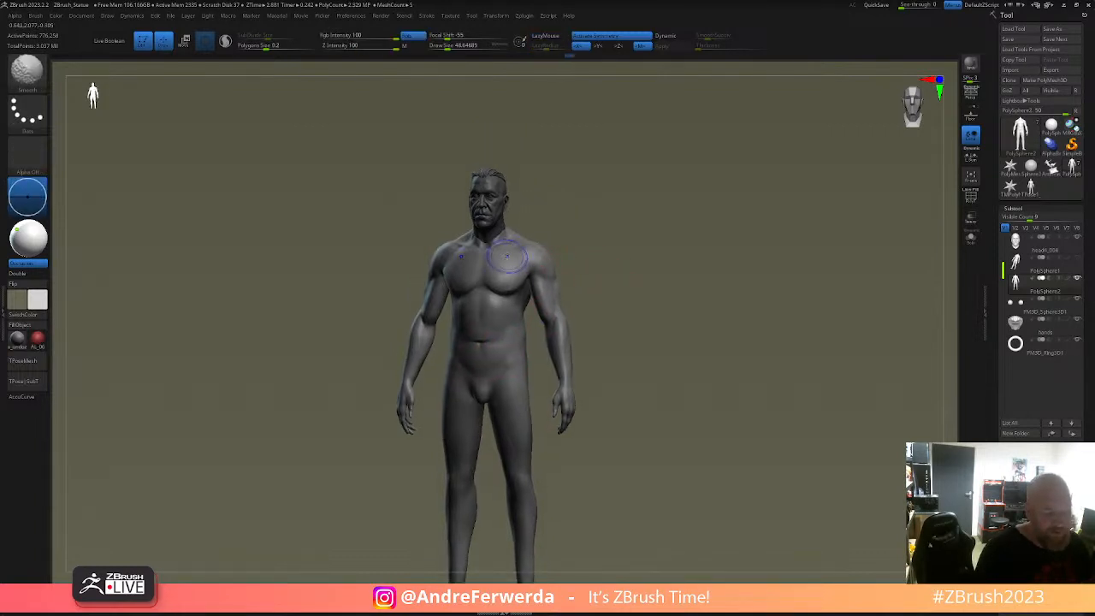
# - Enlarge ClayBuildup to about 68 and refine the abdomen and sides of the waist from three-quarter and front views
pyautogui.moveTo(687, 374); pyautogui.dragTo(654, 336)
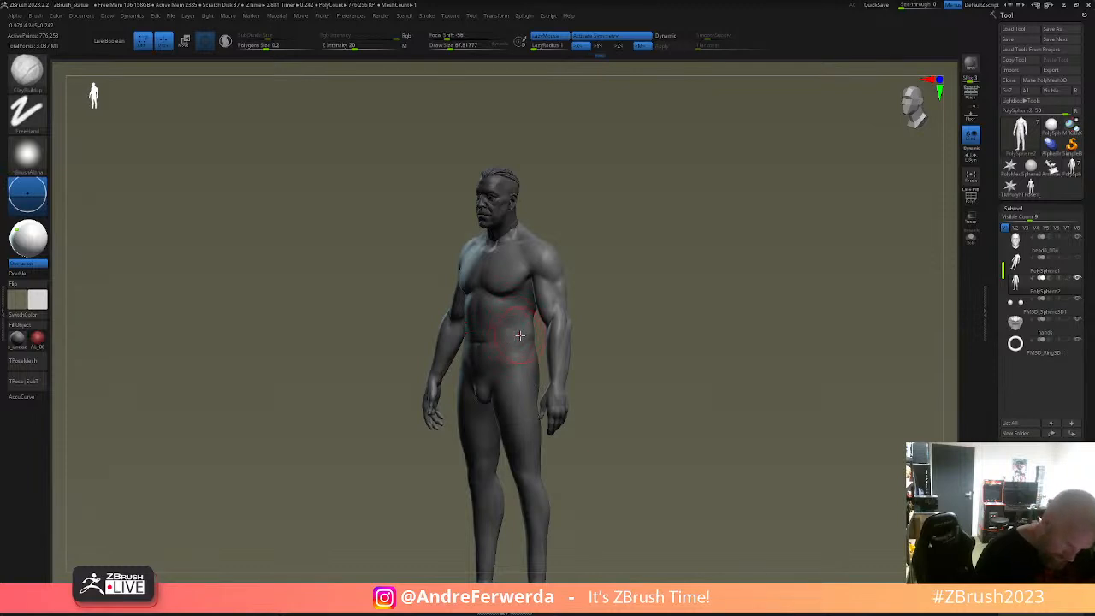
pyautogui.moveTo(617, 300); pyautogui.dragTo(651, 293)
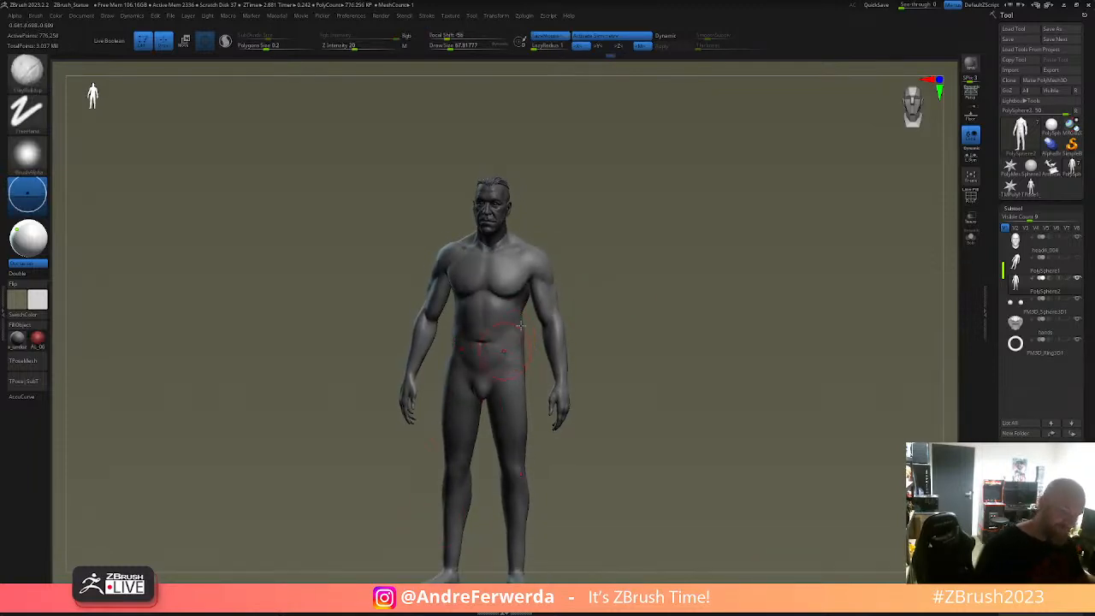
pyautogui.moveTo(603, 335); pyautogui.dragTo(469, 321)
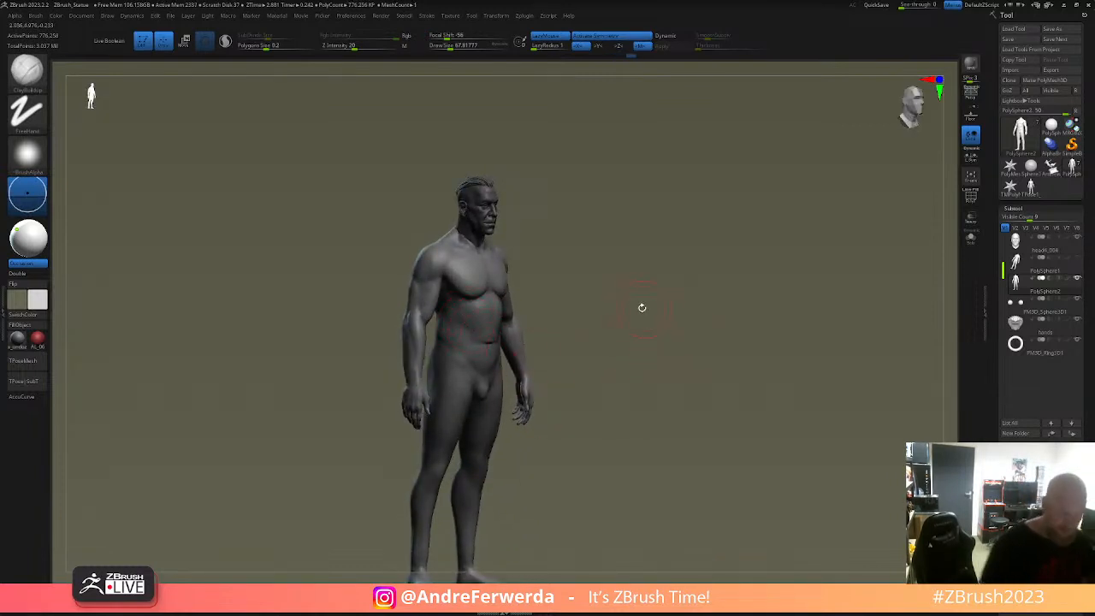
pyautogui.moveTo(645, 308); pyautogui.dragTo(498, 374)
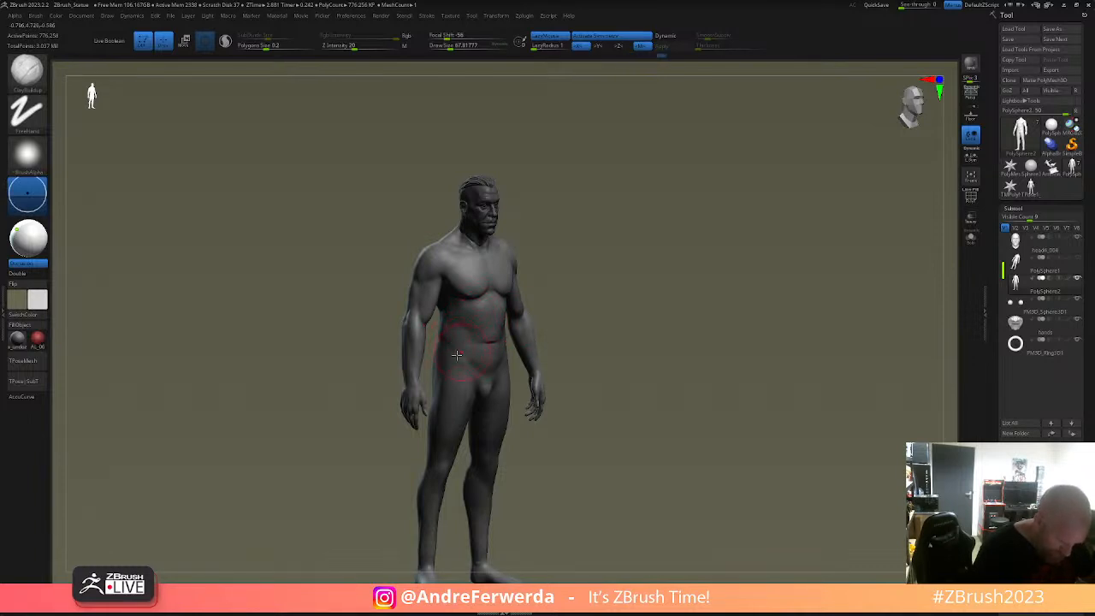
pyautogui.moveTo(649, 296); pyautogui.dragTo(744, 300)
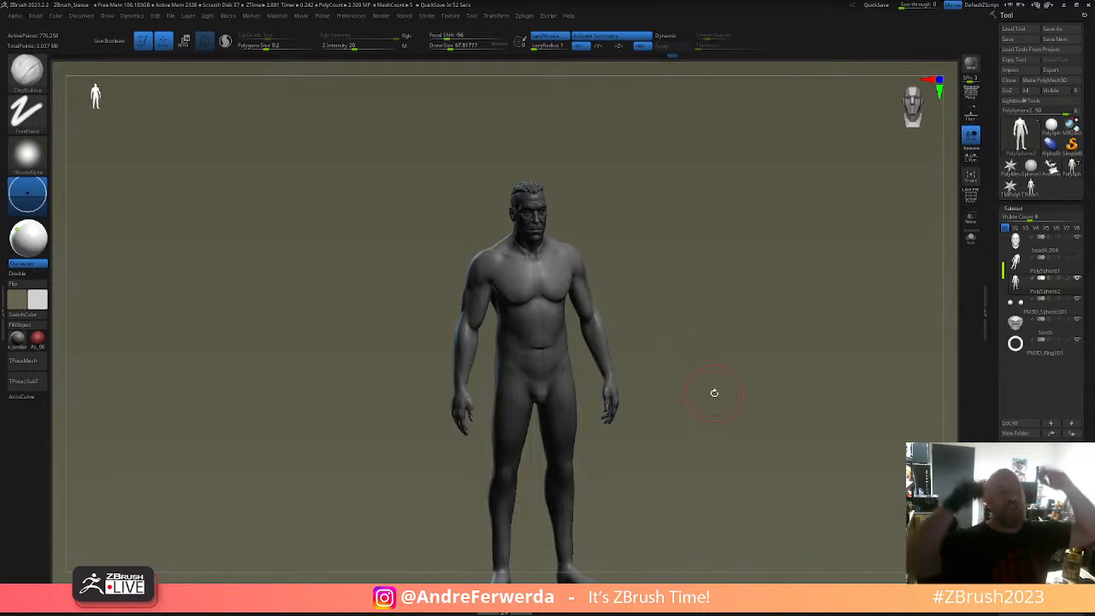
# - Select the PolySphere1 body subtool, briefly isolate it, and inspect it with the head from the front and back with PolySphere2 hidden
pyautogui.click(1016, 263)
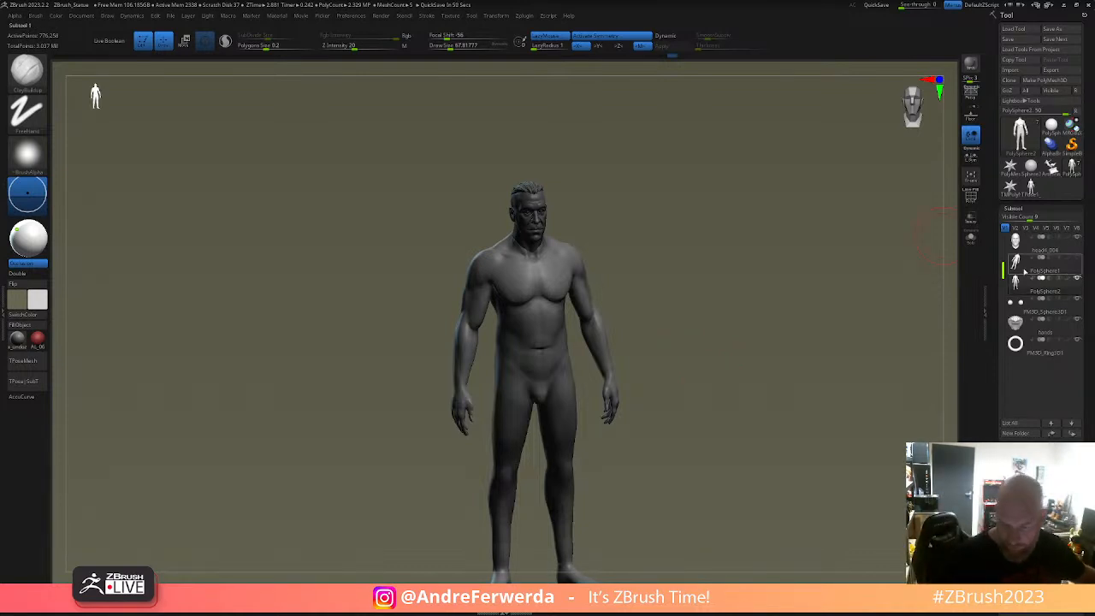
pyautogui.click(973, 244)
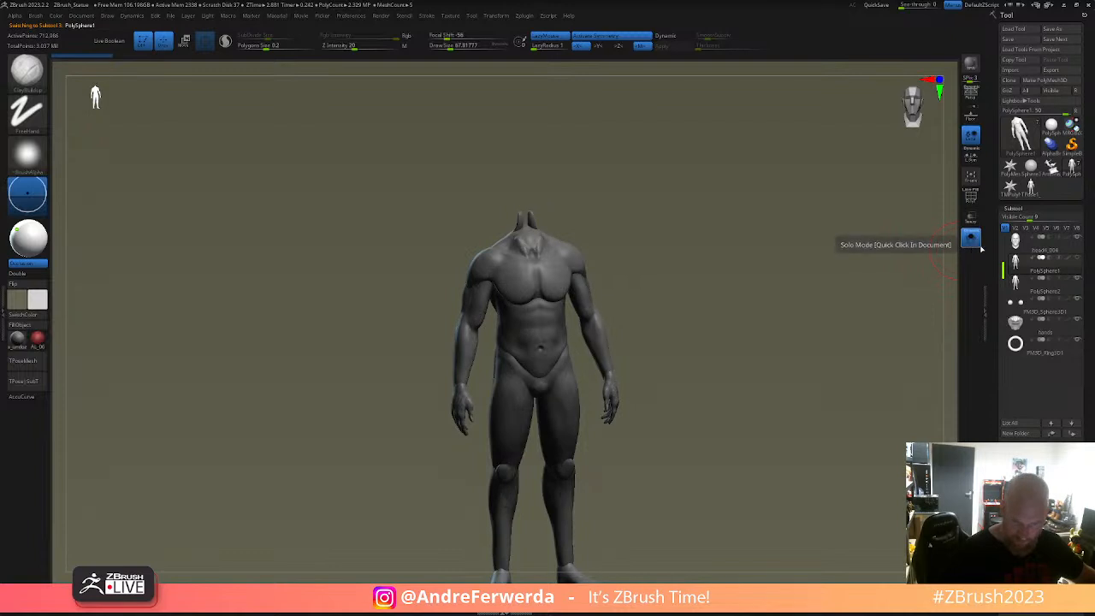
pyautogui.click(973, 245)
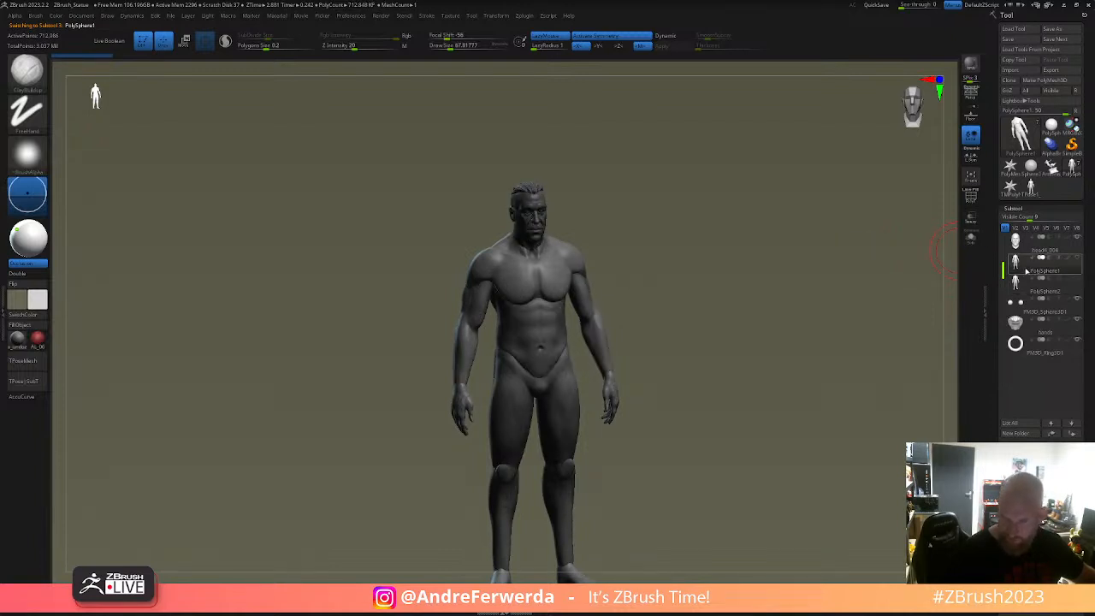
pyautogui.moveTo(702, 330); pyautogui.dragTo(656, 329)
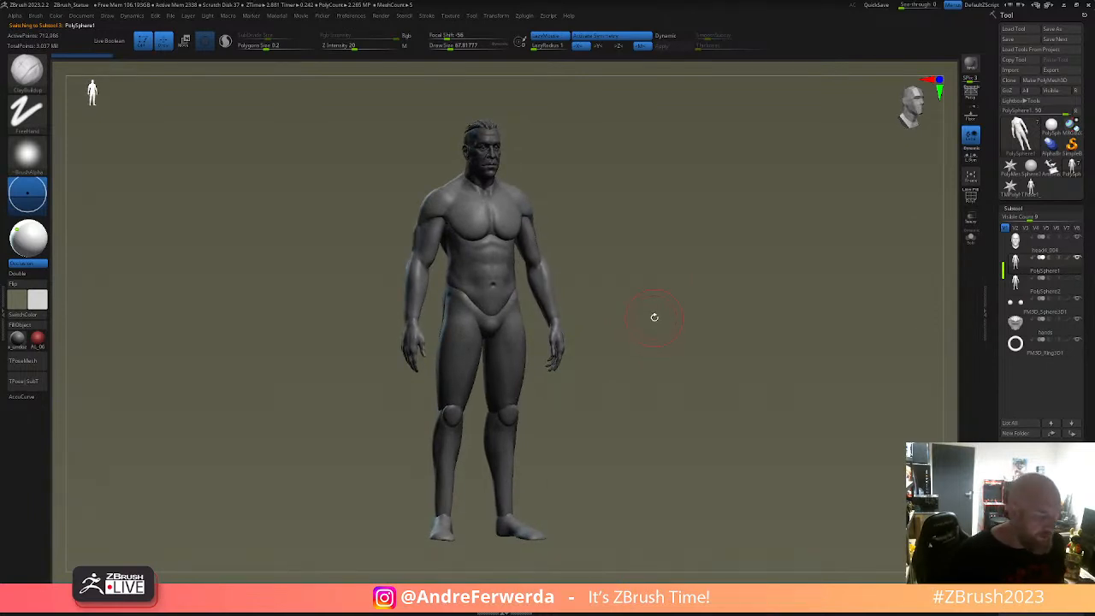
pyautogui.moveTo(724, 320); pyautogui.dragTo(792, 325)
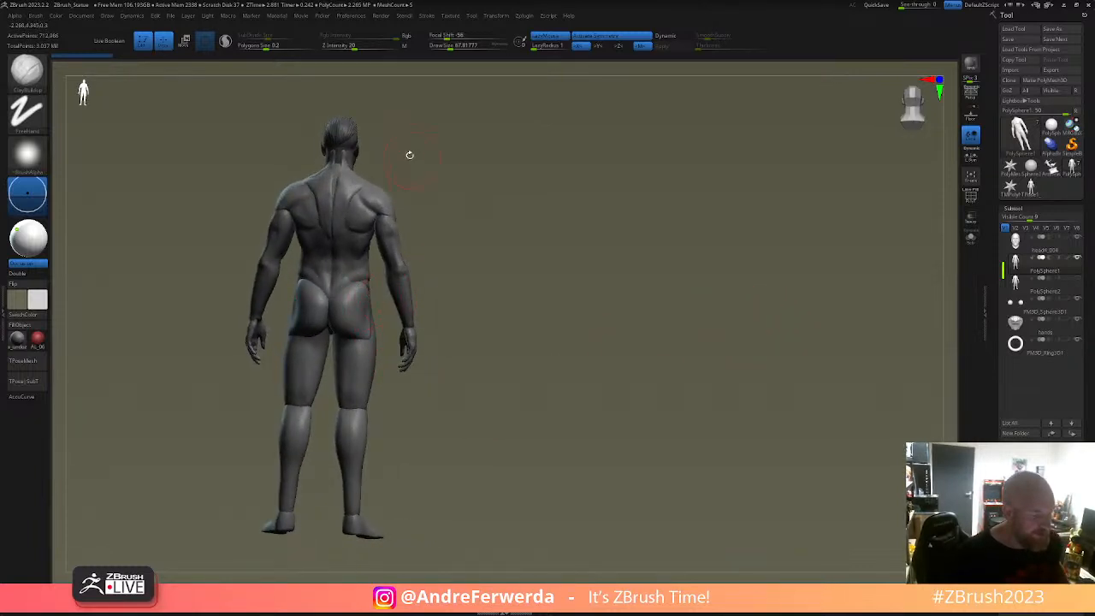
pyautogui.moveTo(580, 230); pyautogui.dragTo(545, 220)
# - Display the body's polygroup colours without wireframe lines and isolate the purple chest and shoulder polygroup
pyautogui.hotkey('shift', 'f')
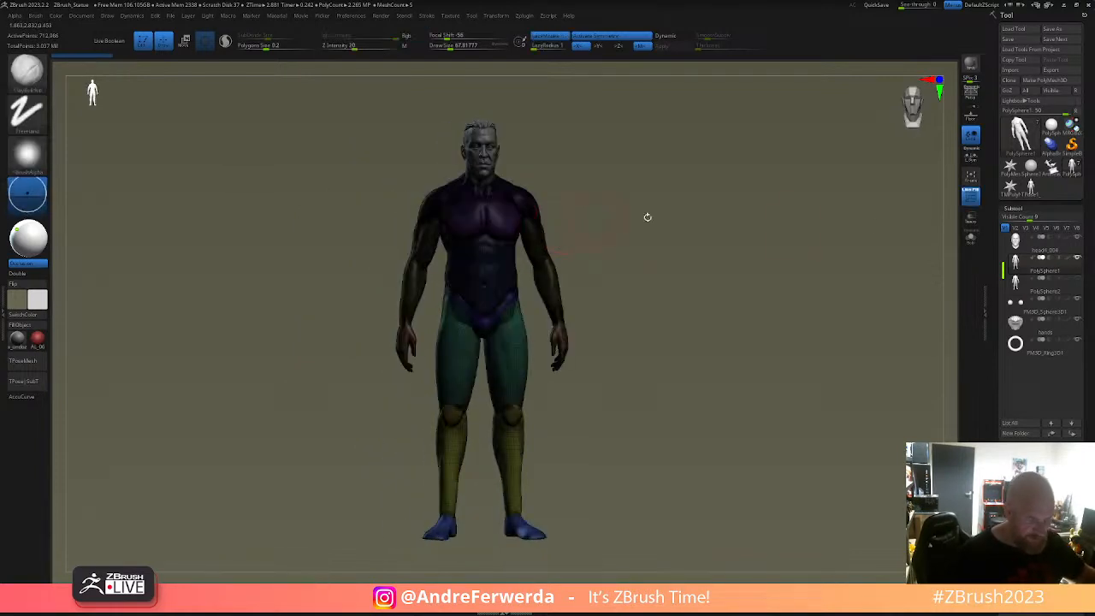
pyautogui.click(967, 192)
pyautogui.keyDown('alt'); pyautogui.moveTo(798, 222); pyautogui.dragTo(789, 244); pyautogui.keyUp('alt')
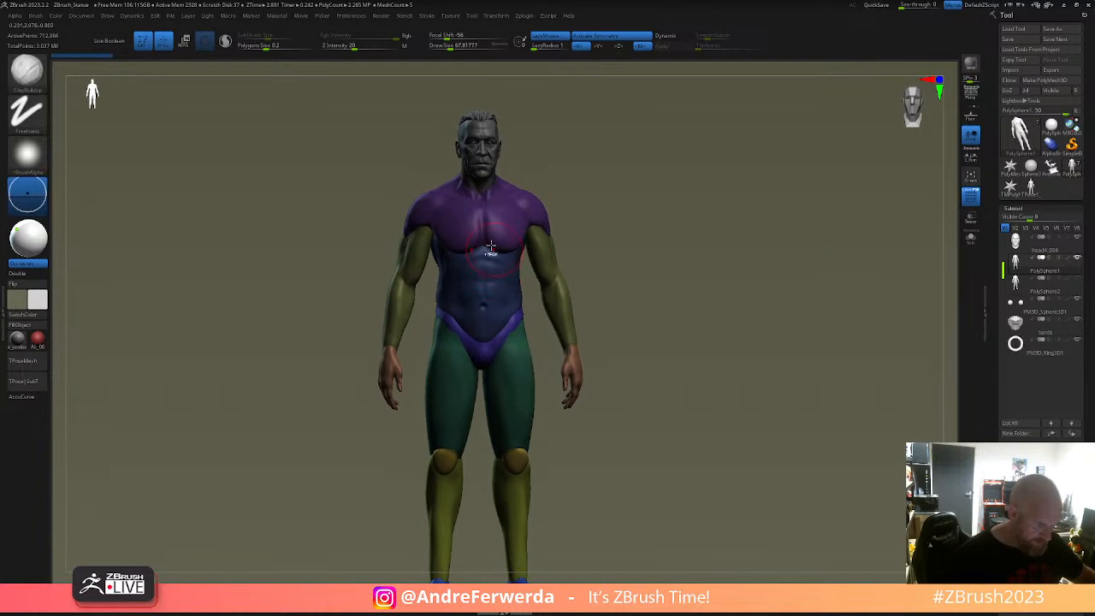
pyautogui.keyDown('ctrl'); pyautogui.keyDown('shift'); pyautogui.click(500, 234); pyautogui.keyUp('shift'); pyautogui.keyUp('ctrl')
pyautogui.moveTo(638, 215)
pyautogui.mouseDown()
pyautogui.moveTo(609, 146)
pyautogui.moveTo(631, 203)
pyautogui.mouseUp()
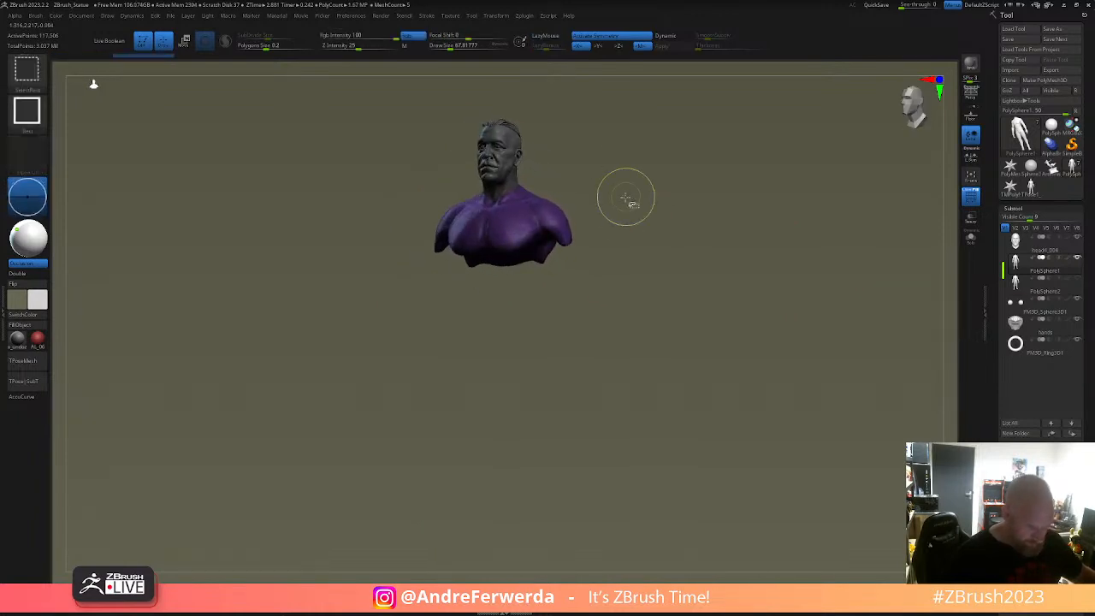
# - Briefly isolate the green arm polygroup beside the head and restore the visibility of the whole body in front view
pyautogui.keyDown('ctrl'); pyautogui.keyDown('shift'); pyautogui.click(622, 203); pyautogui.keyUp('shift'); pyautogui.keyUp('ctrl')
pyautogui.keyDown('ctrl'); pyautogui.keyDown('shift'); pyautogui.click(574, 267); pyautogui.keyUp('shift'); pyautogui.keyUp('ctrl')
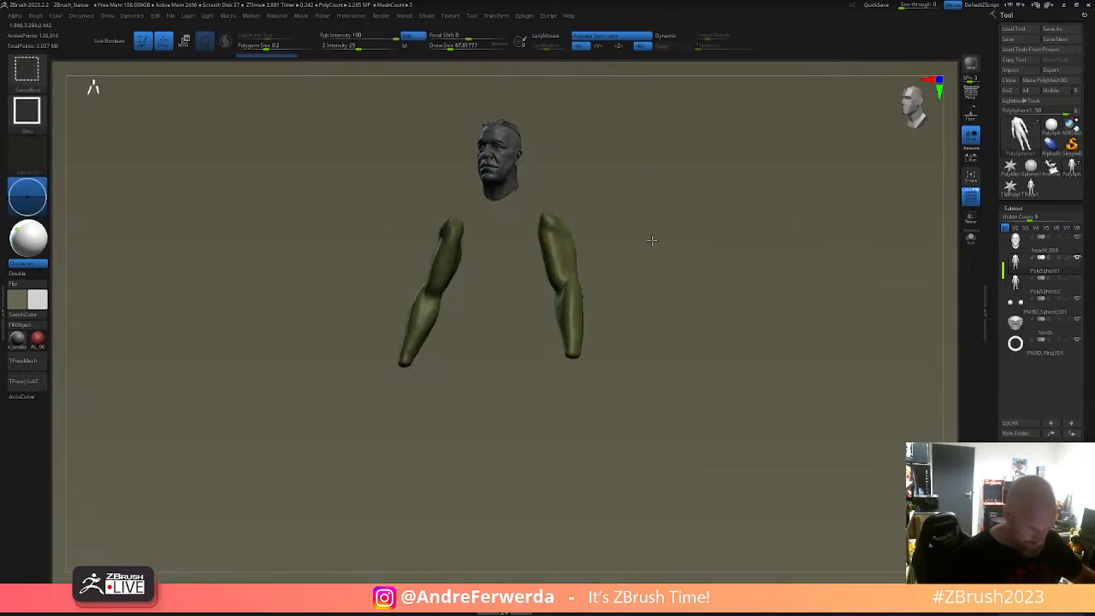
pyautogui.keyDown('ctrl'); pyautogui.keyDown('shift'); pyautogui.click(651, 242); pyautogui.keyUp('shift'); pyautogui.keyUp('ctrl')
pyautogui.moveTo(676, 266); pyautogui.dragTo(662, 290)
pyautogui.moveTo(646, 352); pyautogui.dragTo(744, 359)
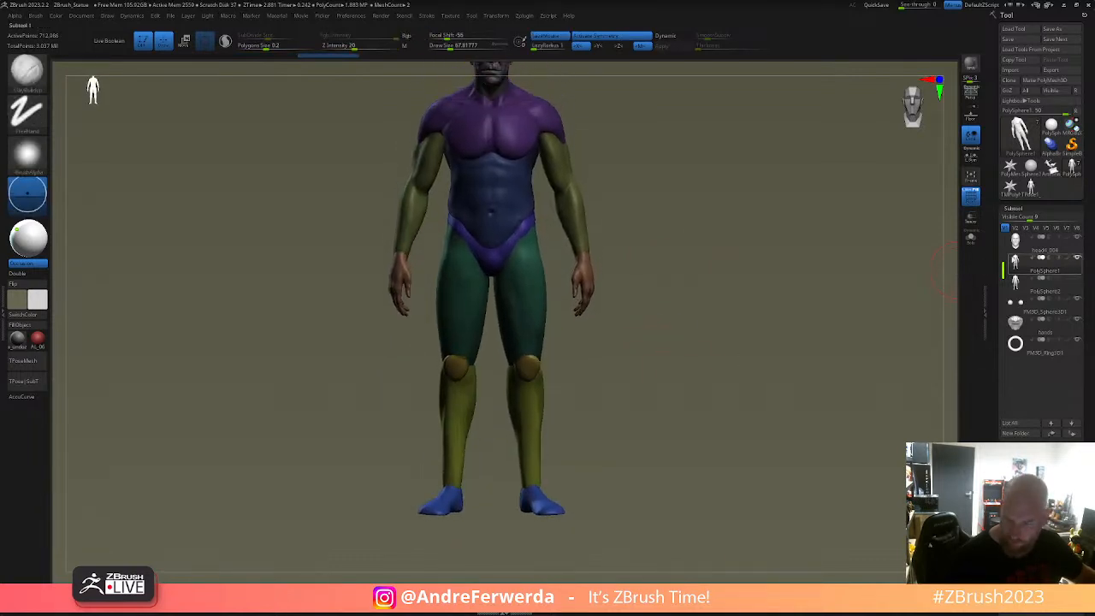
# - Select the PolySphere2 body subtool, turn off the polygroup colours and inspect the figure from the front and back
pyautogui.click(1016, 283)
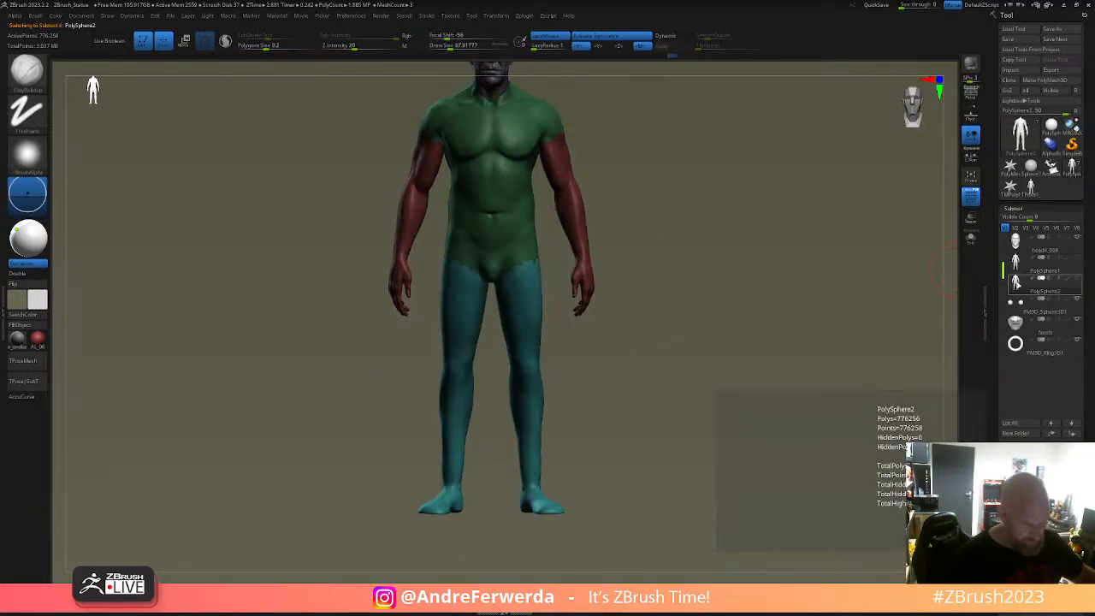
pyautogui.hotkey('shift', 'f')
pyautogui.moveTo(622, 317); pyautogui.dragTo(627, 374)
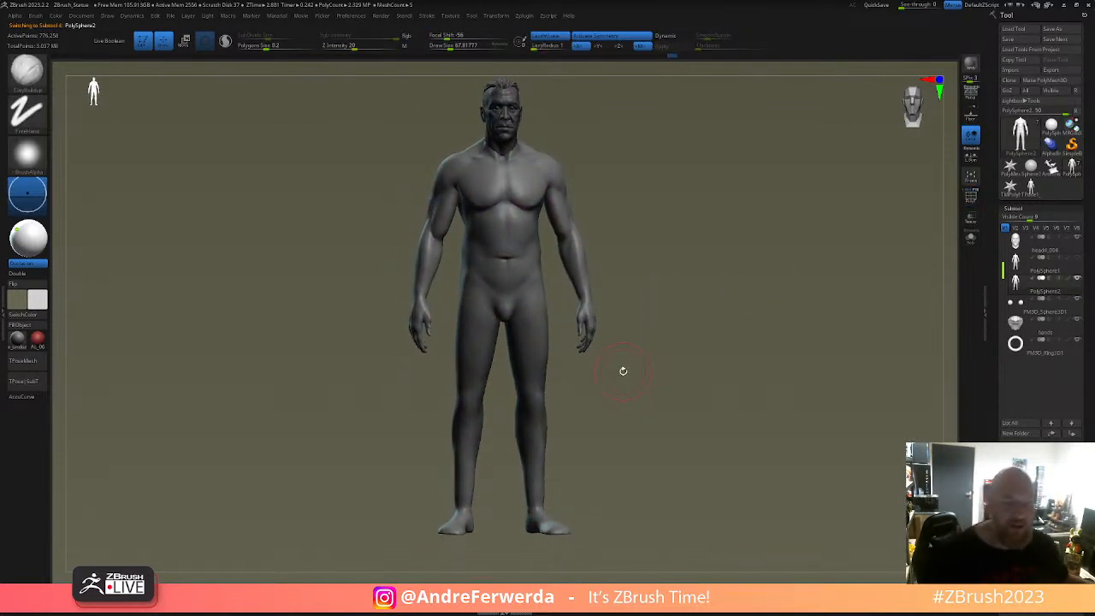
pyautogui.moveTo(665, 374); pyautogui.dragTo(726, 378)
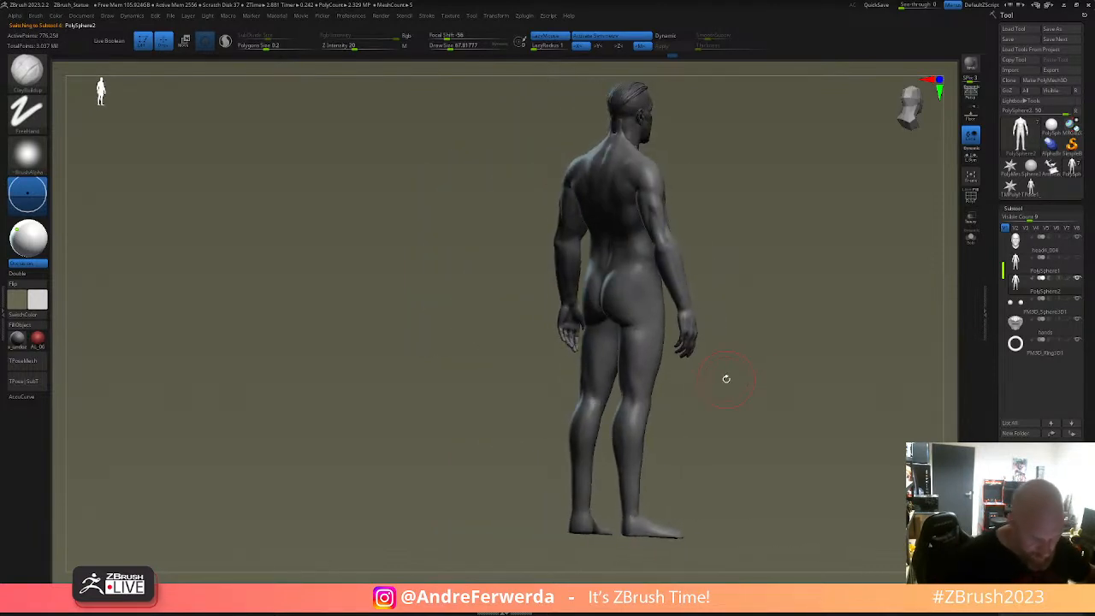
pyautogui.keyDown('alt'); pyautogui.moveTo(788, 296); pyautogui.dragTo(764, 427); pyautogui.keyUp('alt')
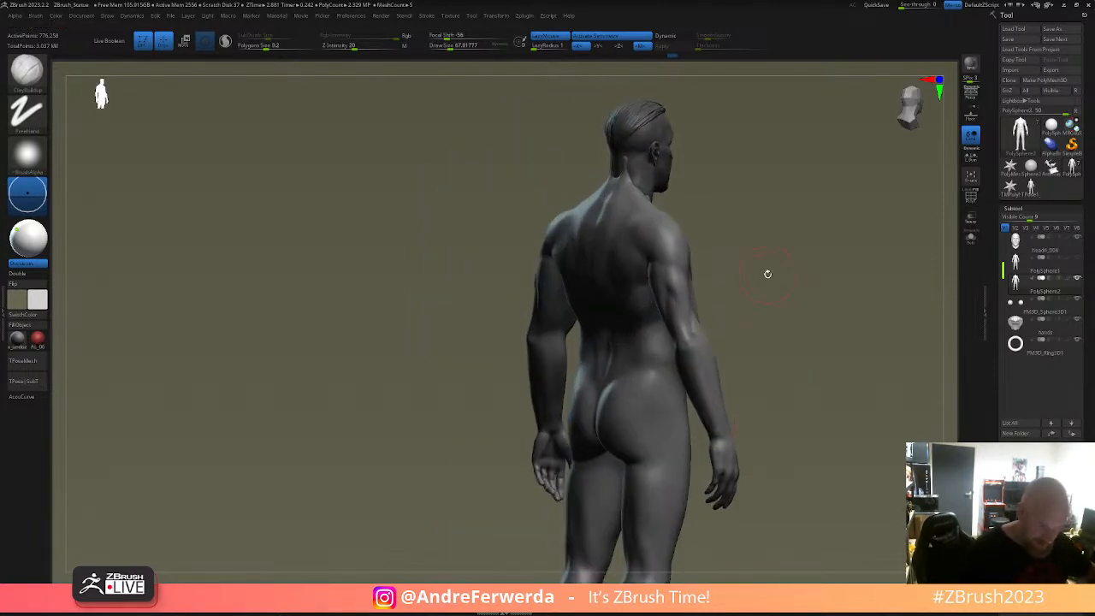
# - Switch to the Move brush at a draw size of about 56 and adjust the rear shoulder and armpit contours
pyautogui.press('space')
pyautogui.moveTo(653, 277); pyautogui.dragTo(658, 276)
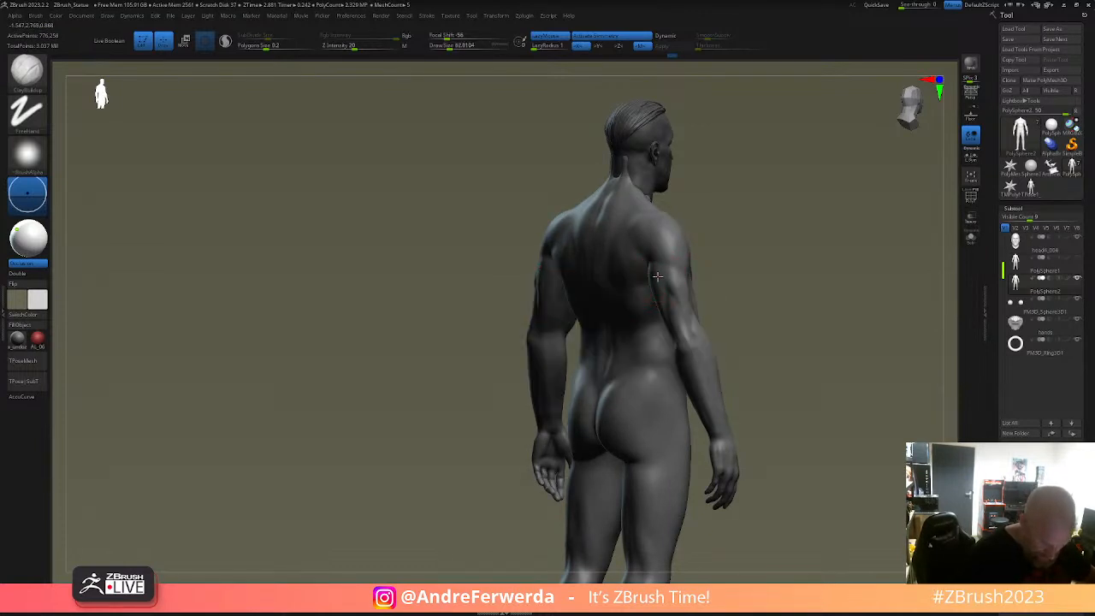
pyautogui.press('b')
pyautogui.press('m')
pyautogui.press('v')
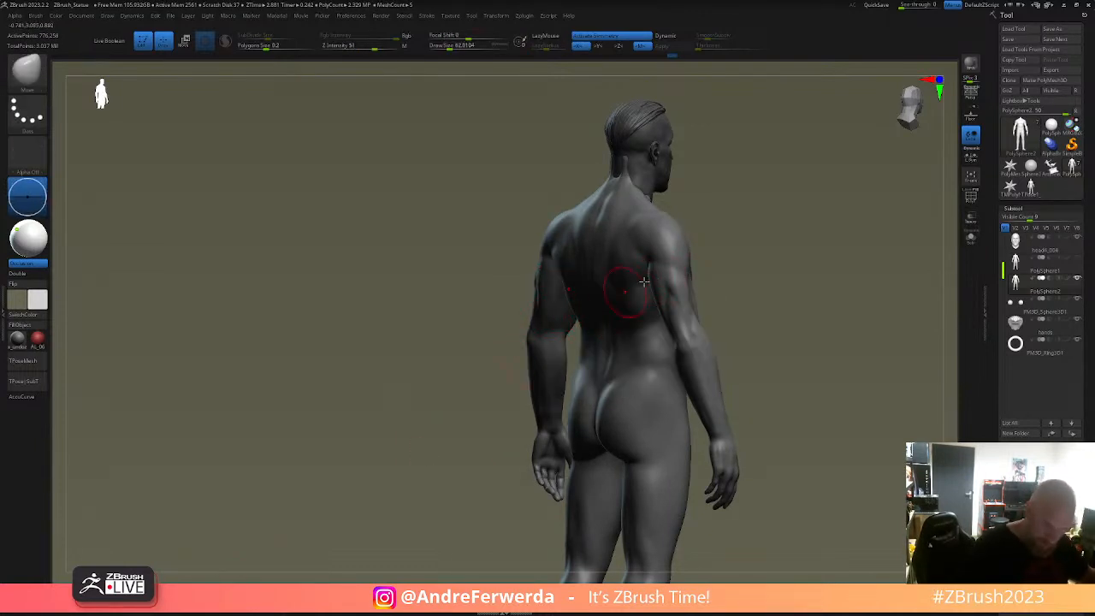
pyautogui.press('space')
pyautogui.press('space')
pyautogui.moveTo(541, 288); pyautogui.dragTo(531, 317)
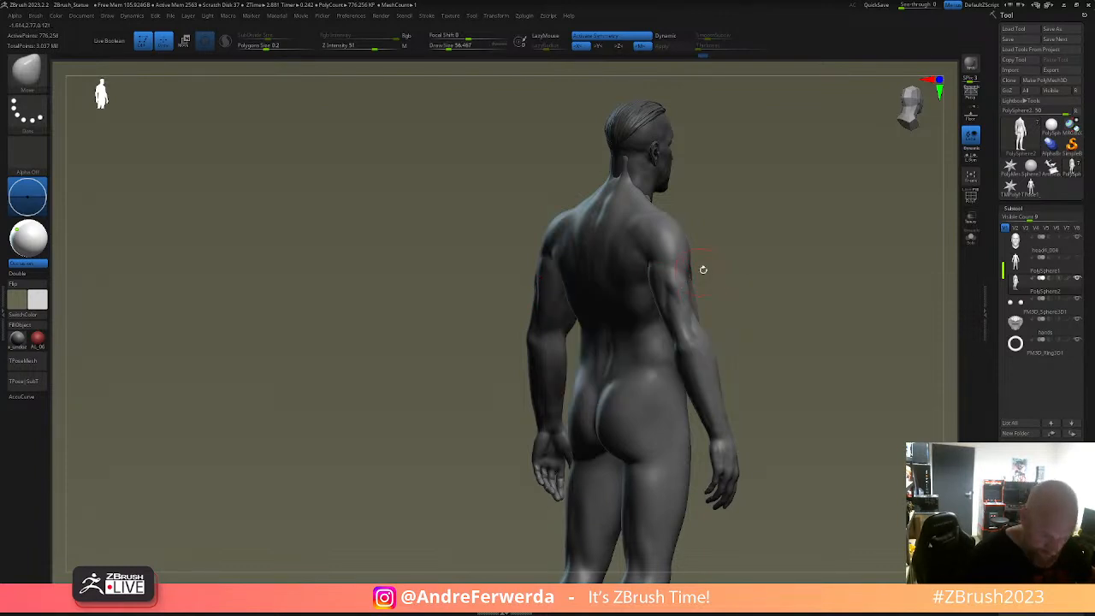
pyautogui.moveTo(717, 262); pyautogui.dragTo(758, 264)
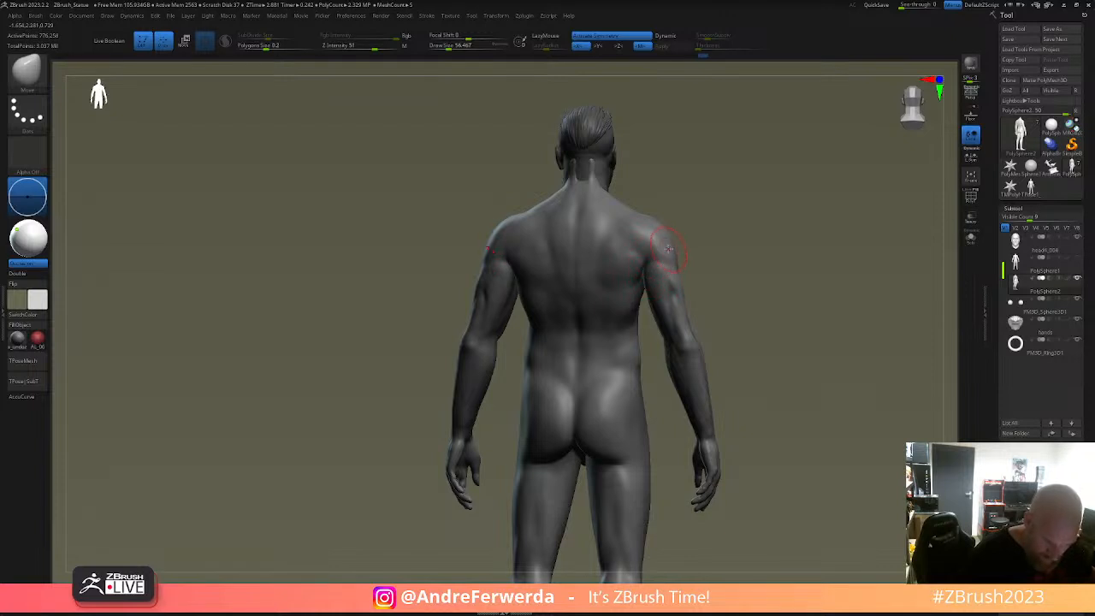
pyautogui.moveTo(666, 250); pyautogui.dragTo(635, 279)
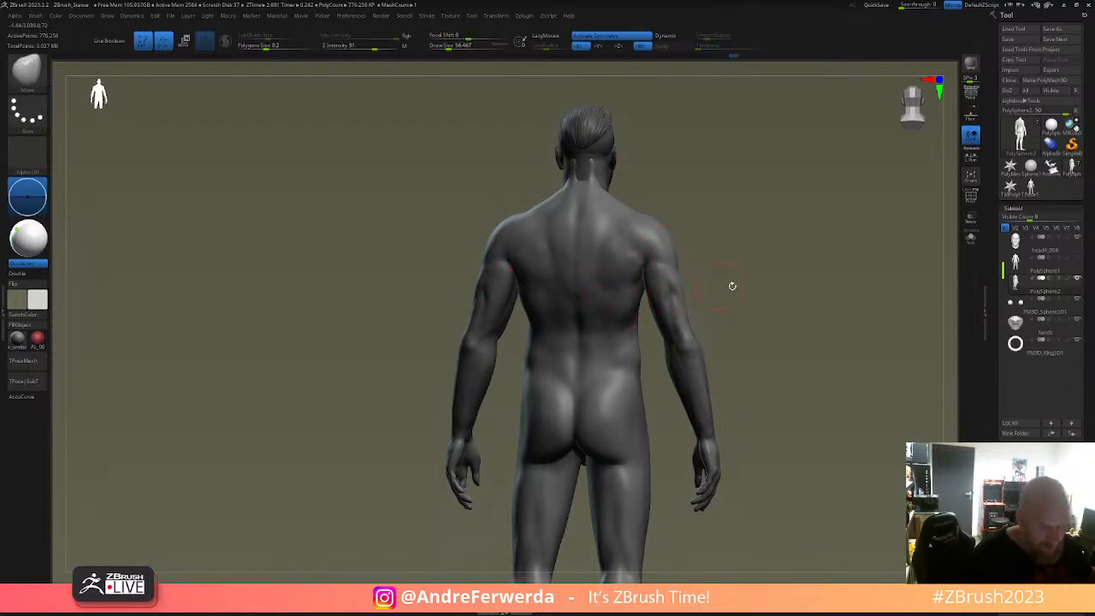
# - Reduce the draw size to about 35 and smooth the front of the shoulder and the forearm
pyautogui.moveTo(714, 283); pyautogui.dragTo(760, 286)
pyautogui.moveTo(793, 280)
pyautogui.mouseDown()
pyautogui.moveTo(827, 273)
pyautogui.moveTo(795, 262)
pyautogui.mouseUp()
pyautogui.moveTo(712, 250); pyautogui.dragTo(675, 235)
pyautogui.press('s')
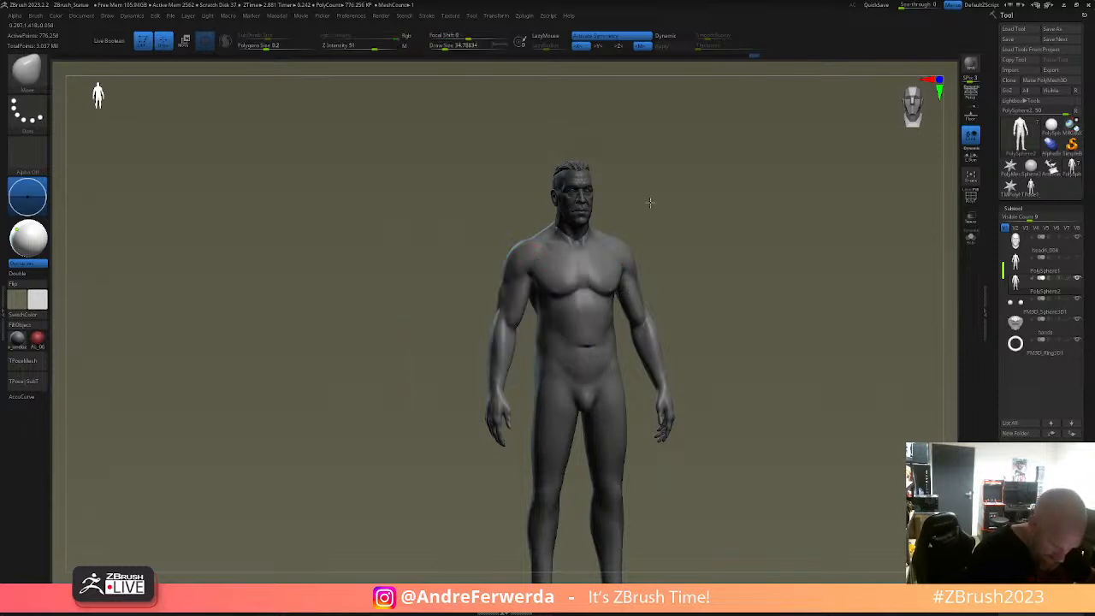
pyautogui.moveTo(638, 203); pyautogui.dragTo(667, 208)
pyautogui.keyDown('shift'); pyautogui.moveTo(538, 247); pyautogui.dragTo(522, 263); pyautogui.keyUp('shift')
pyautogui.moveTo(658, 223)
pyautogui.mouseDown()
pyautogui.moveTo(641, 227)
pyautogui.moveTo(655, 228)
pyautogui.mouseUp()
pyautogui.keyDown('shift'); pyautogui.moveTo(505, 334); pyautogui.dragTo(497, 360); pyautogui.keyUp('shift')
pyautogui.moveTo(733, 349)
pyautogui.keyDown('alt'); pyautogui.mouseDown()
pyautogui.moveTo(704, 336)
pyautogui.moveTo(633, 403)
pyautogui.moveTo(596, 496)
pyautogui.moveTo(613, 433)
pyautogui.moveTo(487, 207)
pyautogui.mouseUp(); pyautogui.keyUp('alt')
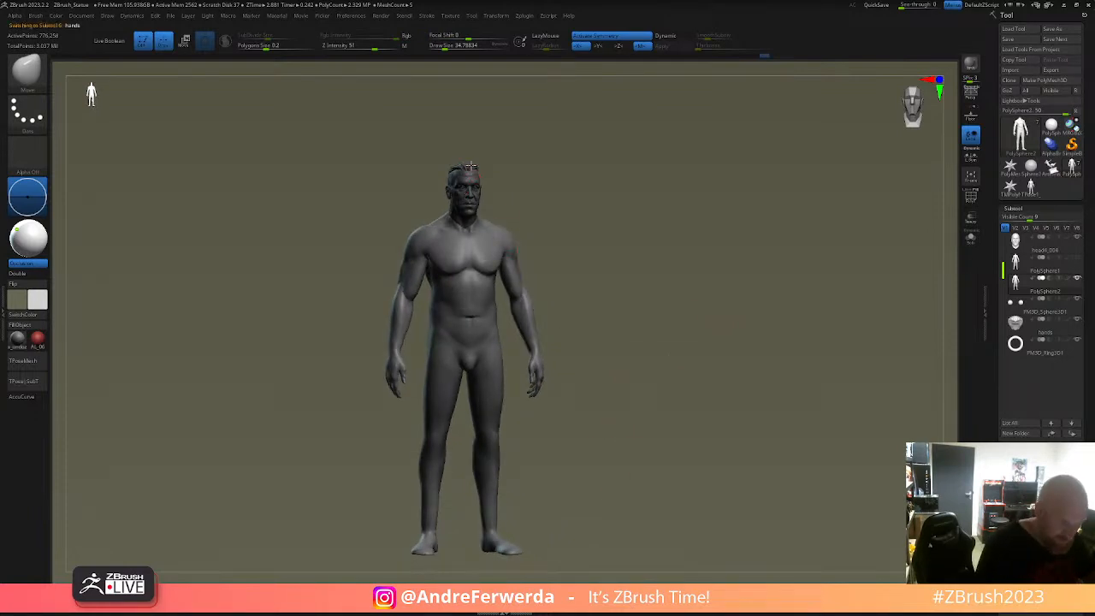
# - Make the hands subtool active and save the work to disk
pyautogui.keyDown('alt'); pyautogui.click(471, 168); pyautogui.keyUp('alt')
pyautogui.press('space')
pyautogui.click(502, 268)
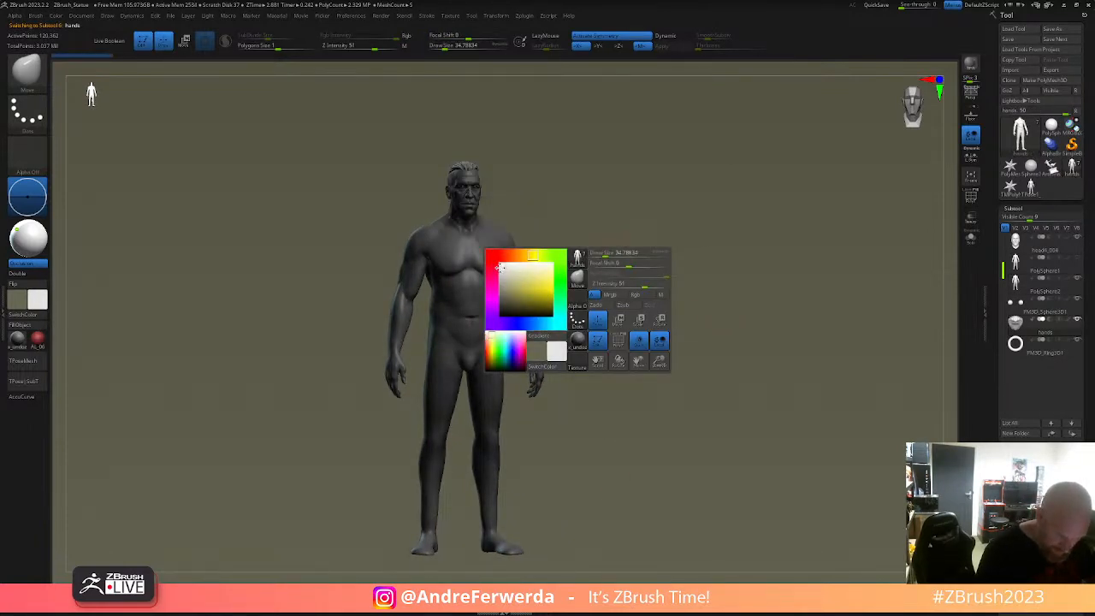
pyautogui.keyDown('alt'); pyautogui.moveTo(620, 299); pyautogui.dragTo(626, 263); pyautogui.keyUp('alt')
pyautogui.press('space')
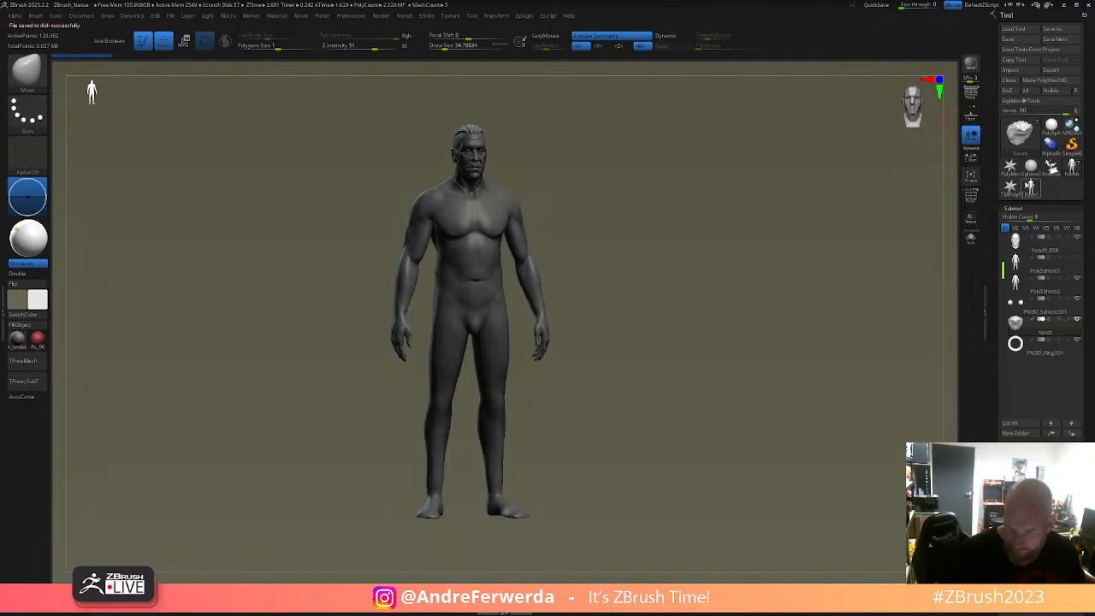
# - Switch to the PolyMesh3D star by way of the TPose mesh and load the head2 portrait tool
pyautogui.click(1031, 188)
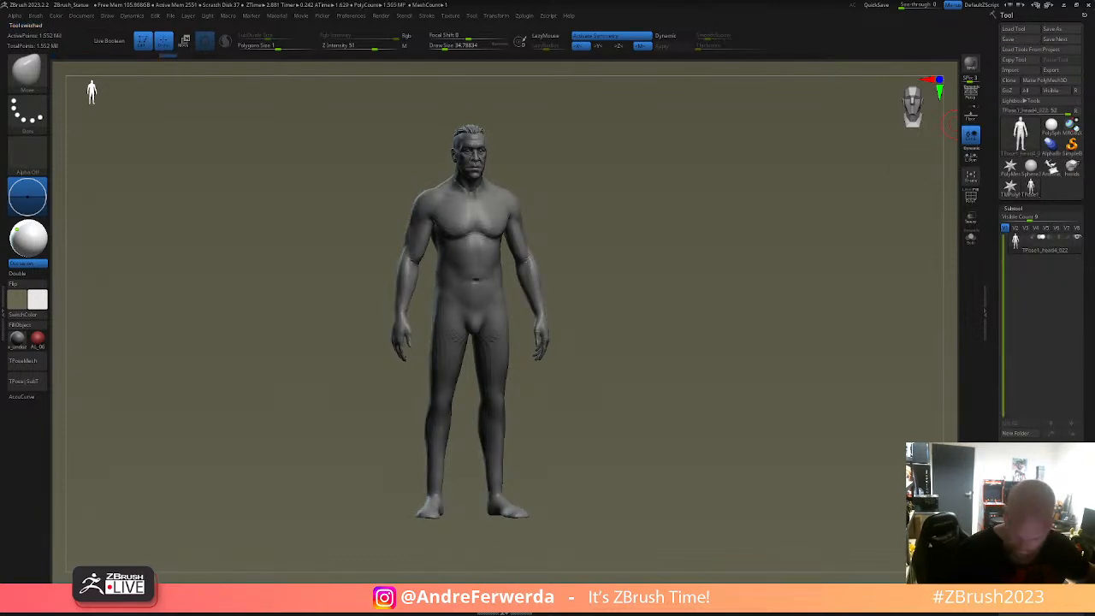
pyautogui.click(1011, 166)
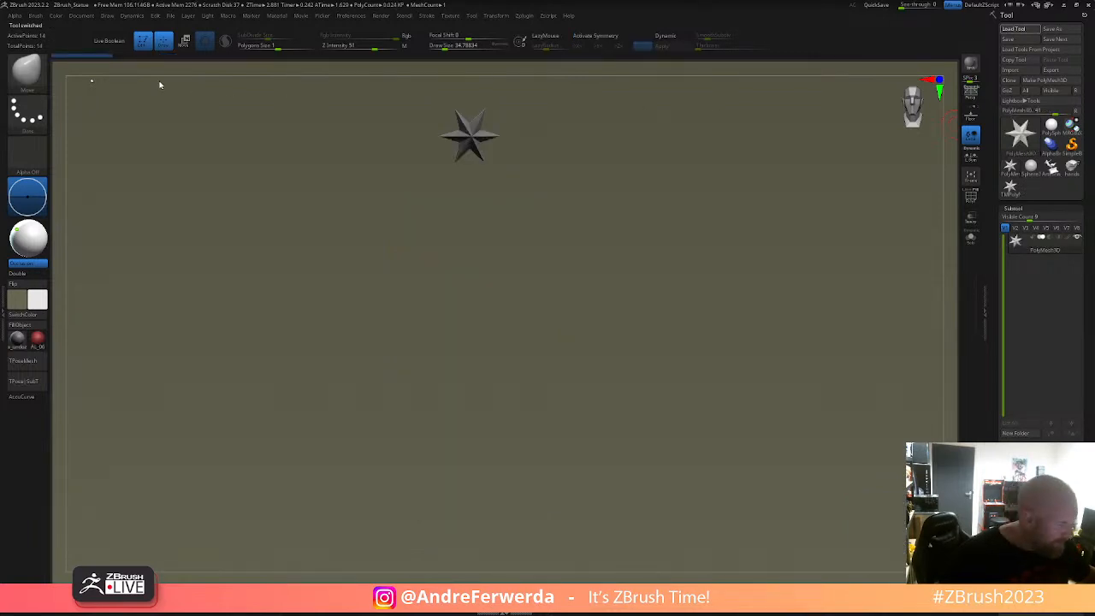
pyautogui.keyDown('alt'); pyautogui.moveTo(597, 198); pyautogui.dragTo(644, 383, button='right'); pyautogui.keyUp('alt')
pyautogui.moveTo(644, 384)
pyautogui.keyDown('ctrl'); pyautogui.mouseDown(button='right')
pyautogui.moveTo(635, 328)
pyautogui.moveTo(660, 419)
pyautogui.moveTo(582, 333)
pyautogui.mouseUp(button='right'); pyautogui.keyUp('ctrl')
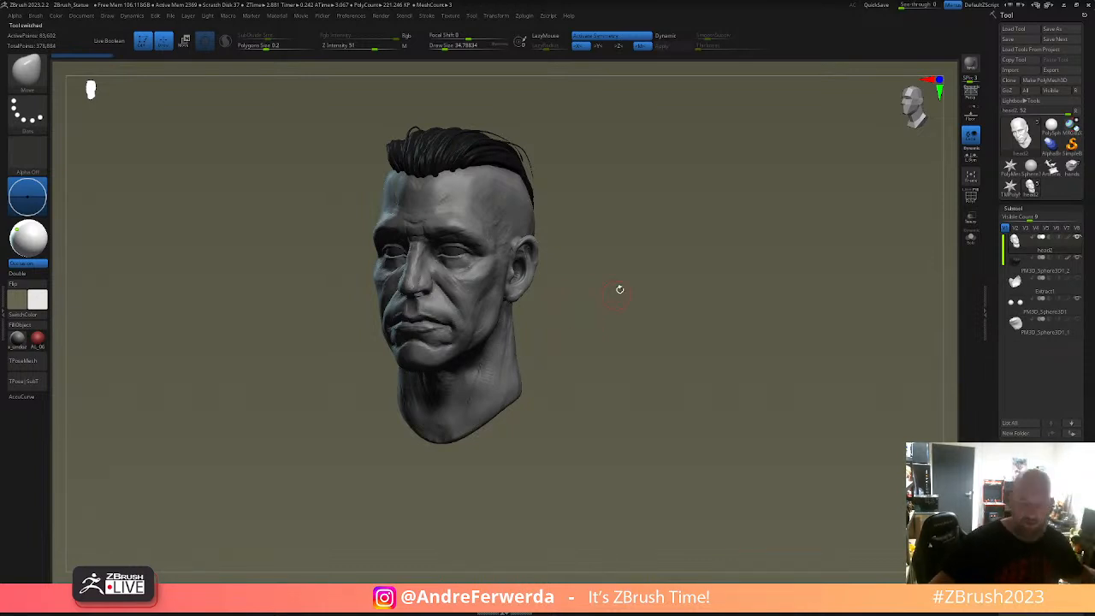
# - Inspect the head2 portrait from both three-quarter sides and the front, with the draw size raised to about 74
pyautogui.moveTo(671, 261)
pyautogui.mouseDown(button='right')
pyautogui.moveTo(707, 264)
pyautogui.moveTo(690, 261)
pyautogui.mouseUp(button='right')
pyautogui.rightClick(698, 235)
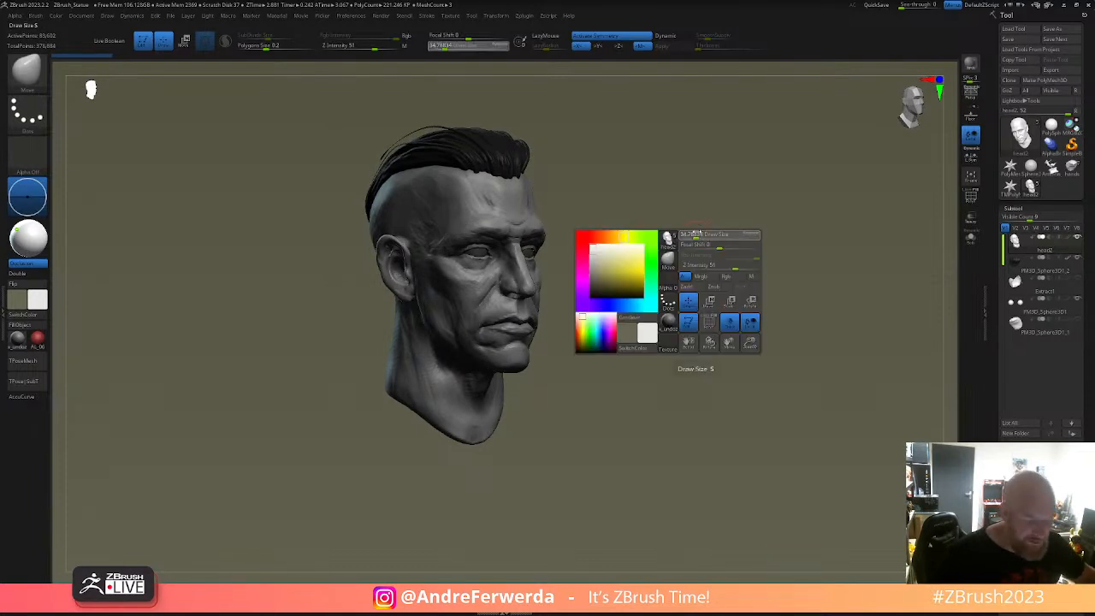
pyautogui.moveTo(702, 236); pyautogui.dragTo(705, 238)
pyautogui.keyDown('alt'); pyautogui.moveTo(711, 248); pyautogui.dragTo(744, 279, button='right'); pyautogui.keyUp('alt')
pyautogui.keyDown('ctrl'); pyautogui.moveTo(686, 317); pyautogui.dragTo(487, 293, button='right'); pyautogui.keyUp('ctrl')
pyautogui.moveTo(486, 293); pyautogui.dragTo(463, 291, button='right')
pyautogui.keyDown('ctrl'); pyautogui.moveTo(463, 291); pyautogui.dragTo(464, 325, button='right'); pyautogui.keyUp('ctrl')
# - Leave a canvas snapshot of the head2 portrait and bring up the full statue beside it for comparison
pyautogui.keyDown('alt'); pyautogui.moveTo(464, 325); pyautogui.dragTo(714, 325, button='right'); pyautogui.keyUp('alt')
pyautogui.hotkey('shift', 's')
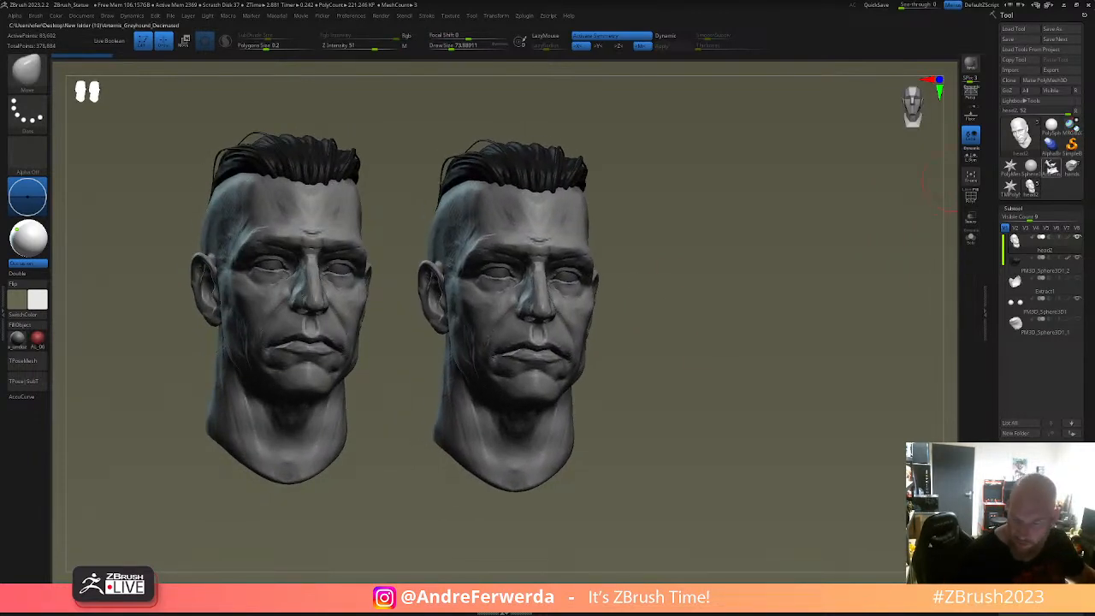
pyautogui.click(1072, 168)
pyautogui.keyDown('alt'); pyautogui.moveTo(611, 377); pyautogui.dragTo(690, 263, button='right'); pyautogui.keyUp('alt')
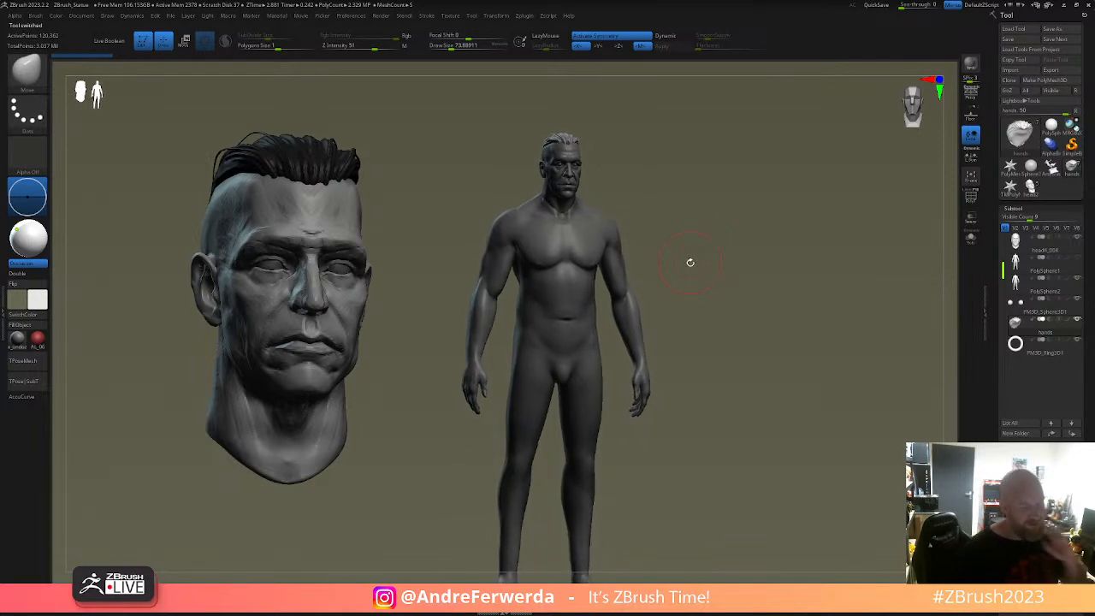
# - Compare the statue with the head snapshot from the front and clear the snapshot from the canvas
pyautogui.moveTo(788, 433); pyautogui.dragTo(760, 480)
pyautogui.moveTo(711, 408); pyautogui.dragTo(785, 362)
pyautogui.moveTo(784, 401); pyautogui.dragTo(784, 405)
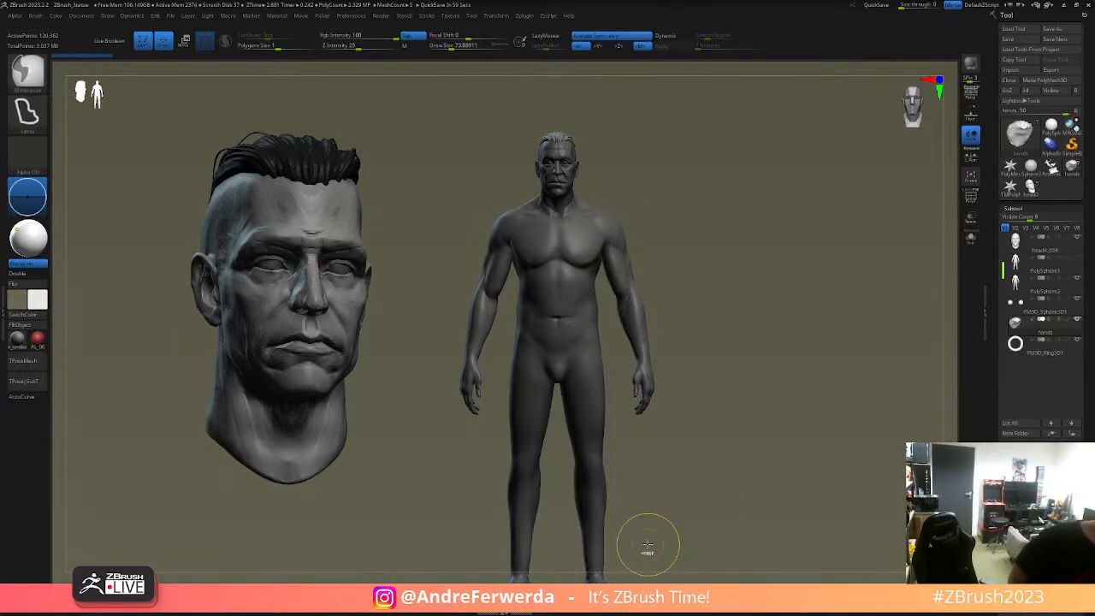
pyautogui.keyDown('ctrl'); pyautogui.keyDown('shift'); pyautogui.click(648, 544); pyautogui.keyUp('shift'); pyautogui.keyUp('ctrl')
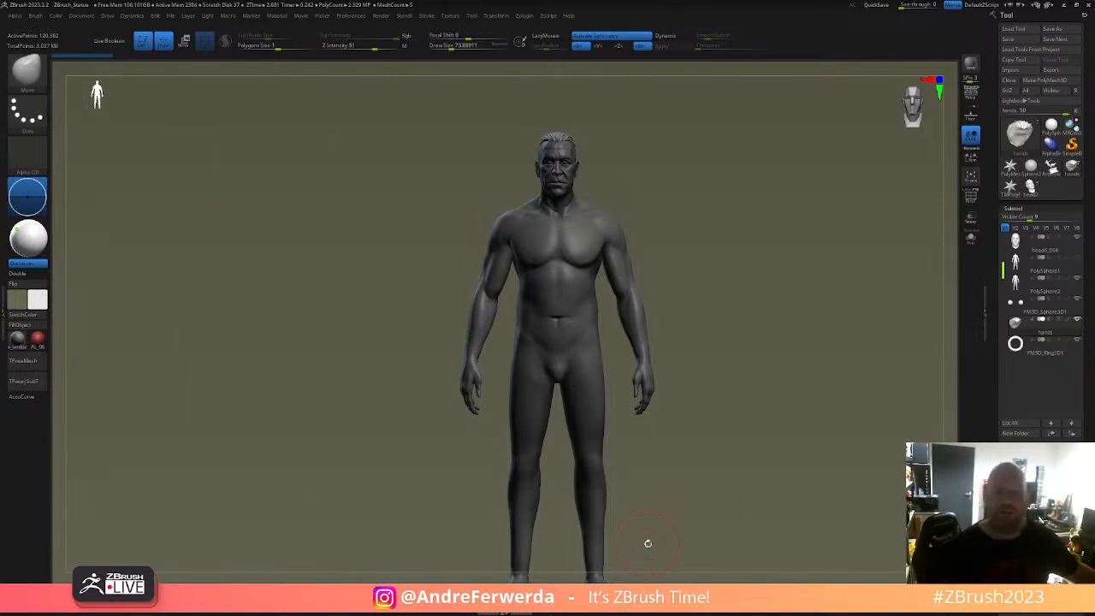
# - Check the figure's proportions from the front, select the PolySphere2 body and set the draw size to about 54
pyautogui.moveTo(787, 343)
pyautogui.mouseDown()
pyautogui.moveTo(785, 330)
pyautogui.moveTo(787, 349)
pyautogui.mouseUp()
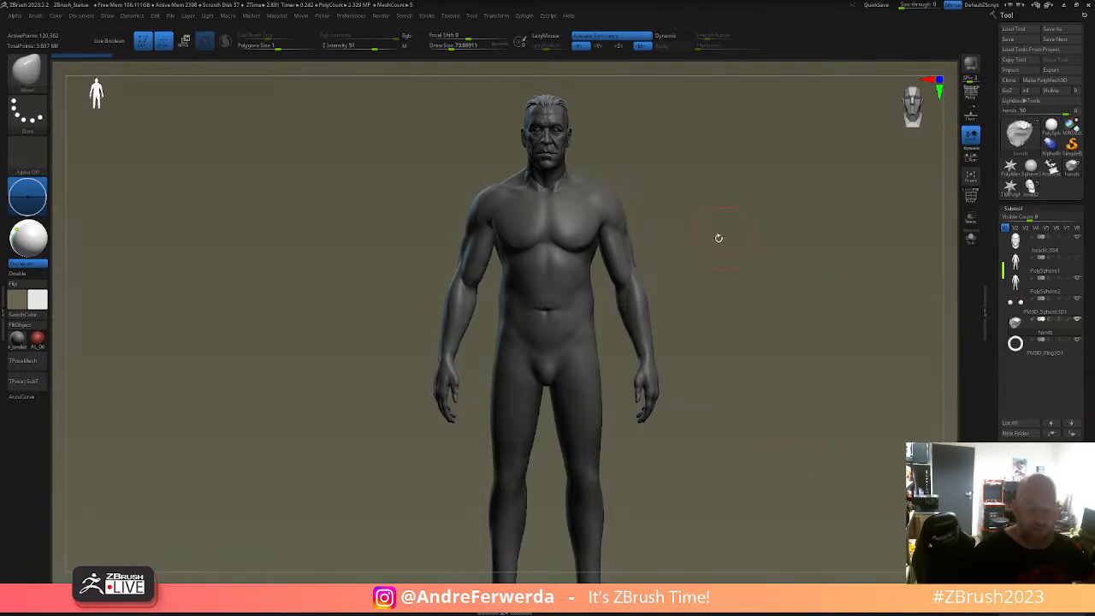
pyautogui.rightClick(700, 284)
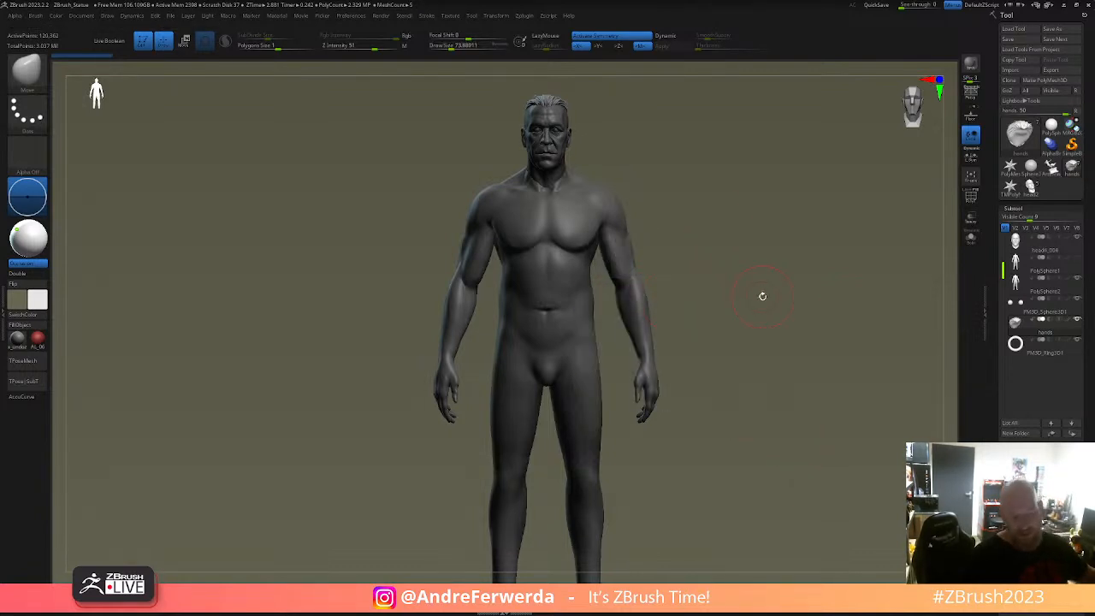
pyautogui.keyDown('alt'); pyautogui.moveTo(780, 304); pyautogui.dragTo(777, 325); pyautogui.keyUp('alt')
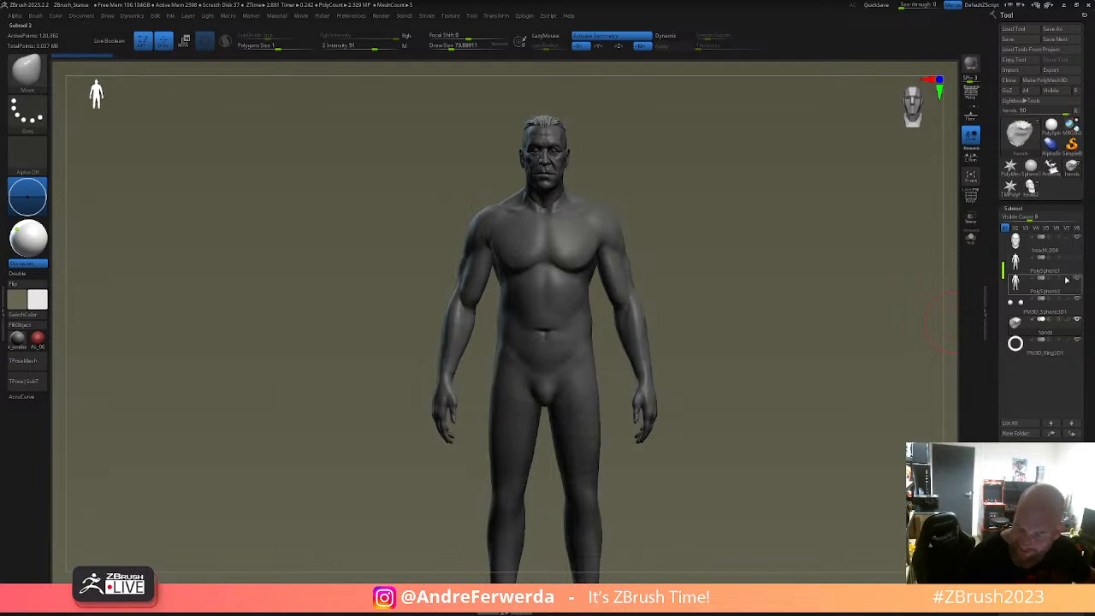
pyautogui.moveTo(790, 357)
pyautogui.mouseDown()
pyautogui.moveTo(821, 360)
pyautogui.moveTo(802, 361)
pyautogui.mouseUp()
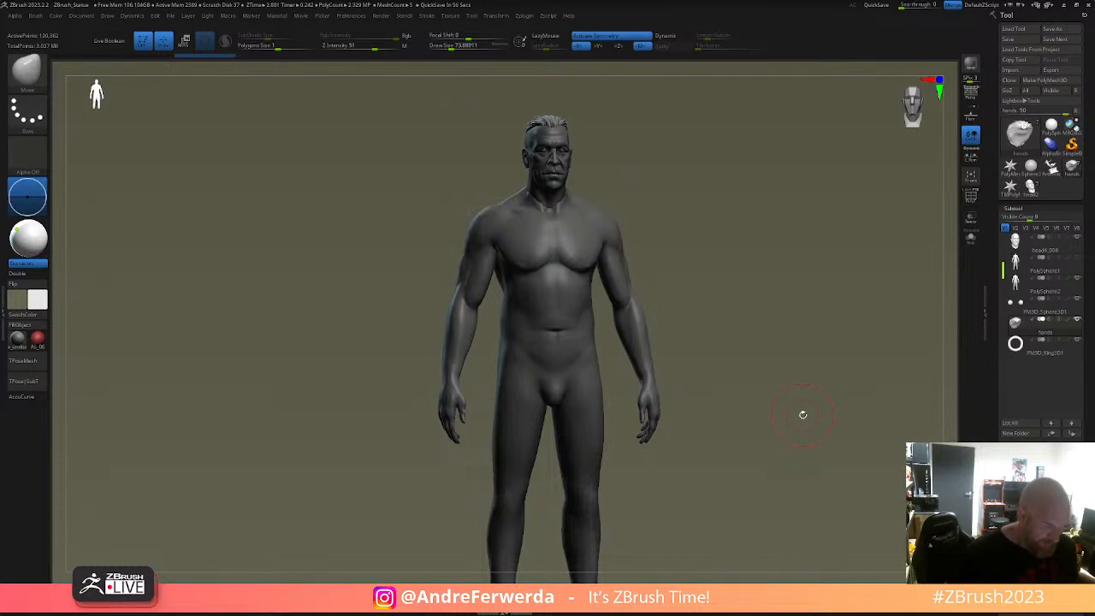
pyautogui.moveTo(725, 287); pyautogui.dragTo(663, 318)
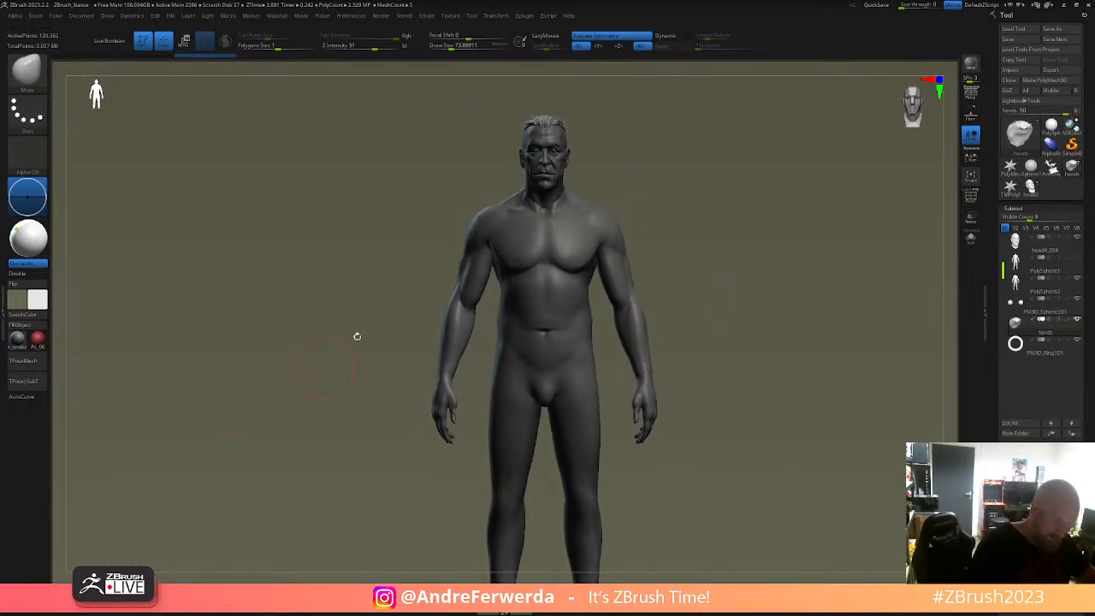
pyautogui.keyDown('alt'); pyautogui.click(589, 252); pyautogui.keyUp('alt')
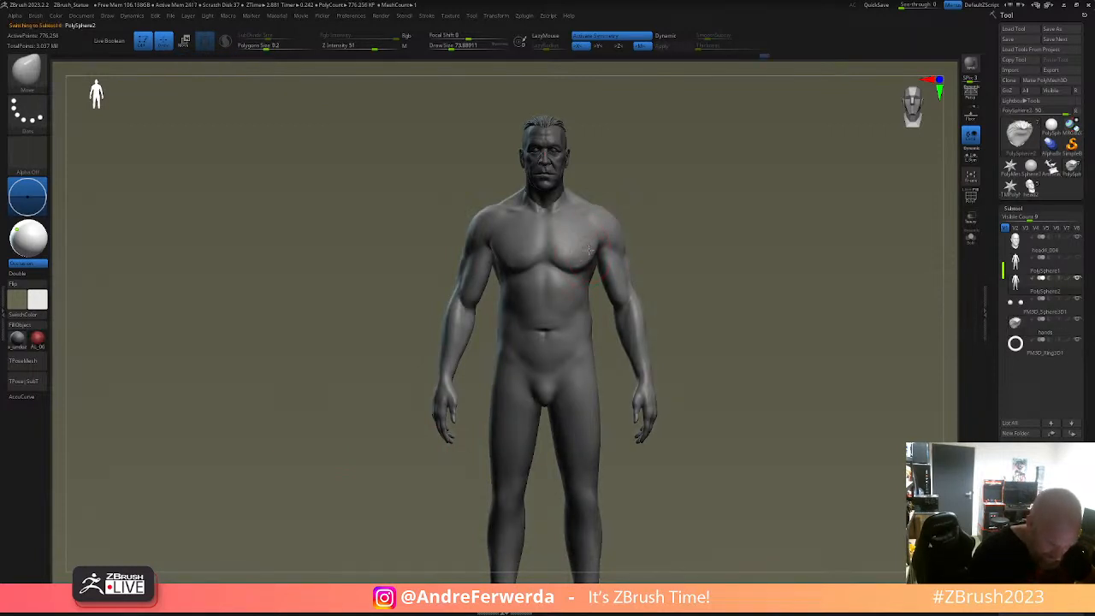
pyautogui.press('space')
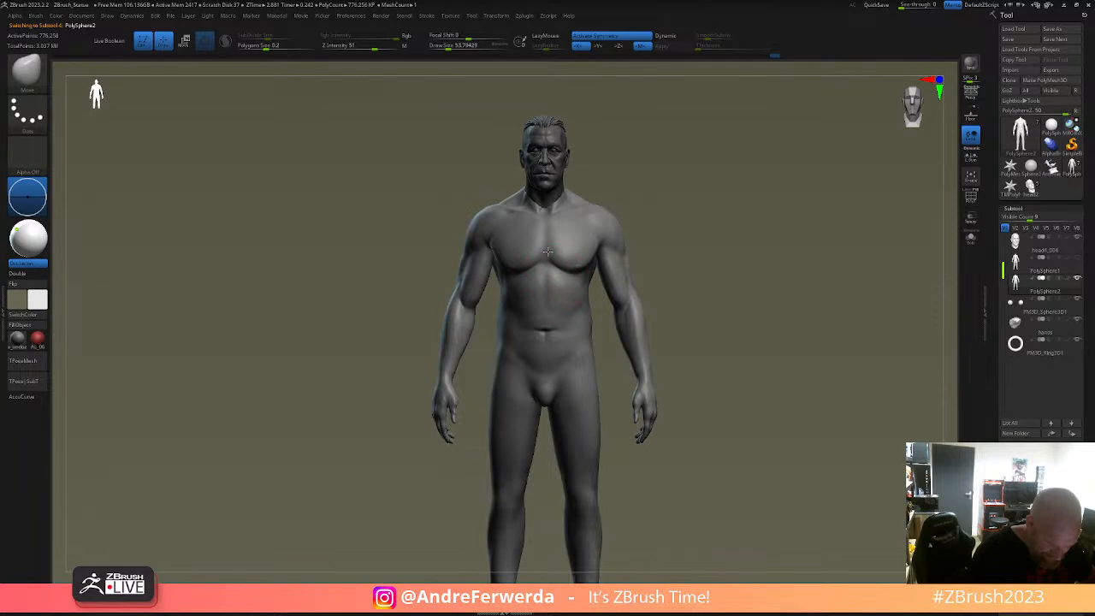
pyautogui.press('f')
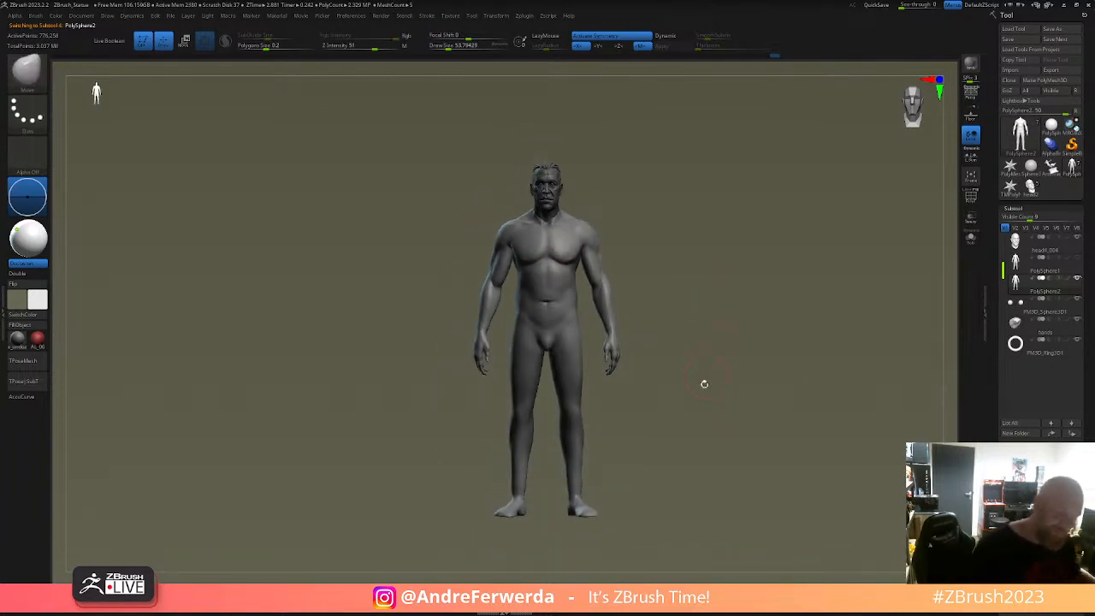
# - Swap the main and secondary colours to preview a dark figure, and set the main colour to black
pyautogui.press('v')
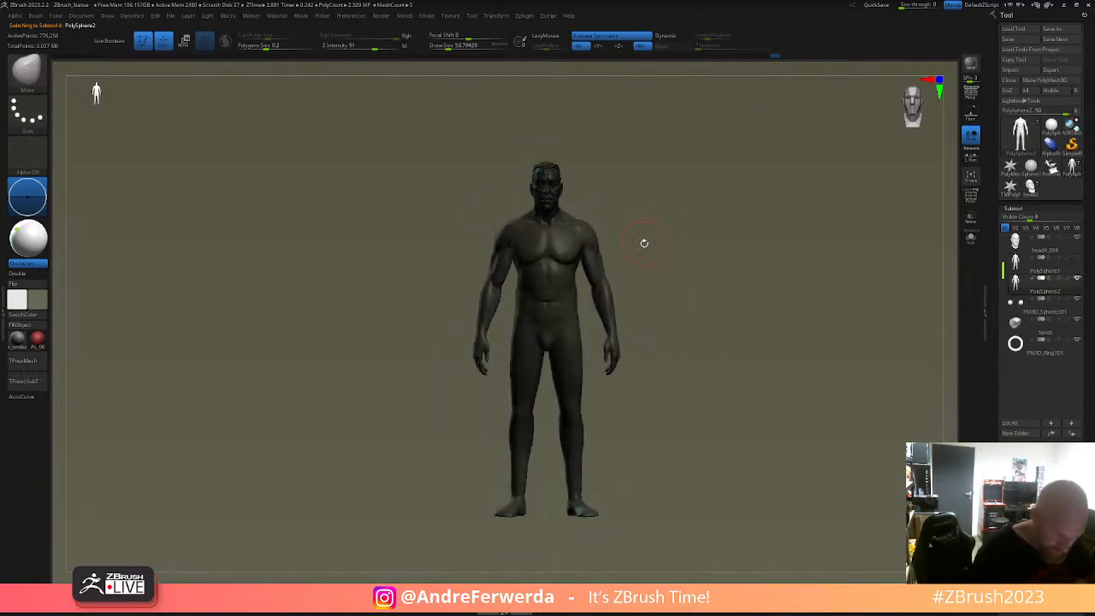
pyautogui.press('v')
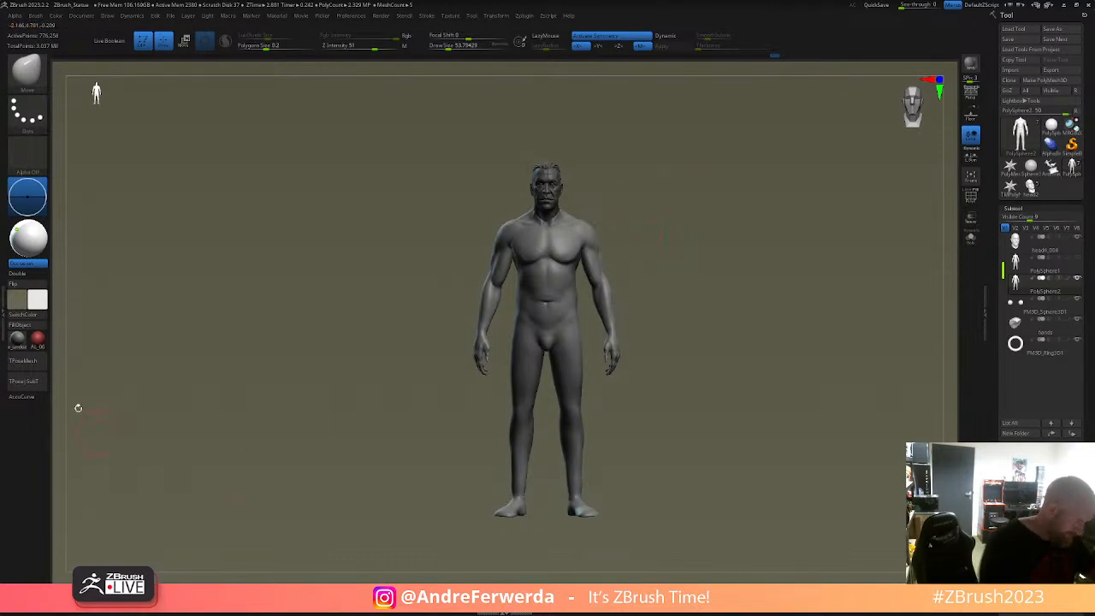
pyautogui.click(23, 315)
pyautogui.moveTo(36, 305); pyautogui.dragTo(27, 365)
# - Alternate the figure between the black and white colours to examine its silhouette from full-body and closer front views
pyautogui.press('v')
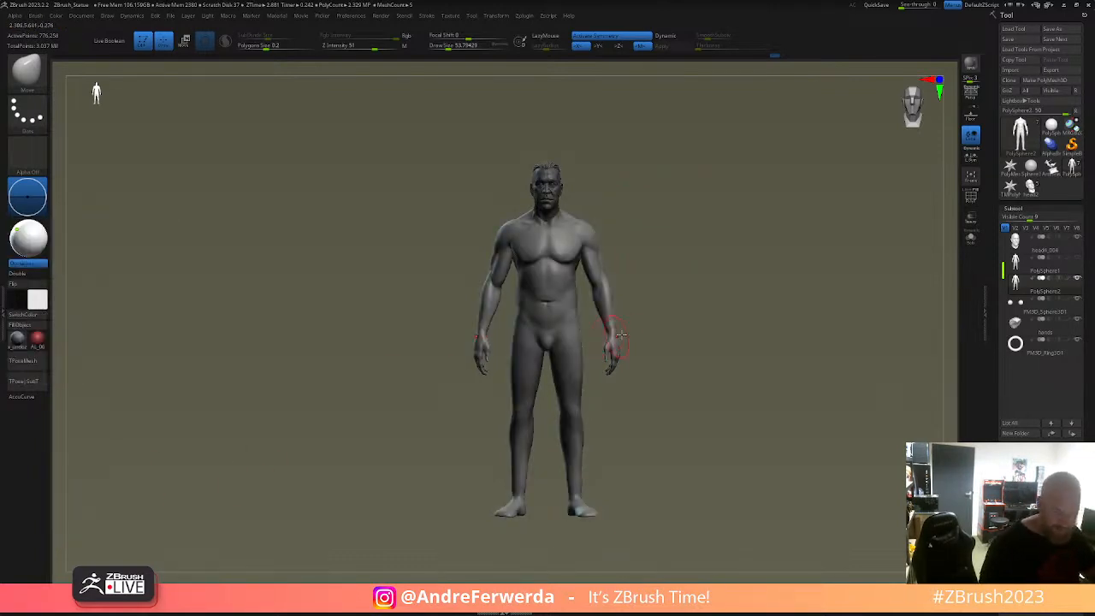
pyautogui.press('v')
pyautogui.press('v')
pyautogui.keyDown('alt'); pyautogui.moveTo(692, 255); pyautogui.dragTo(675, 322); pyautogui.keyUp('alt')
pyautogui.press('v')
pyautogui.press('v')
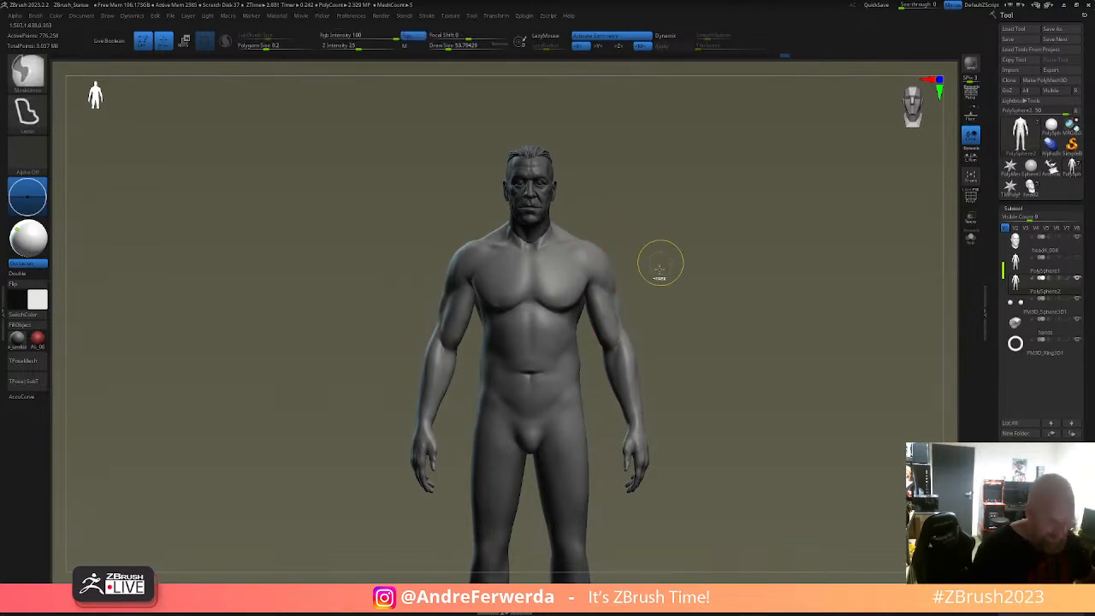
# - Examine the figure's upper body and limbs from the front and the back
pyautogui.moveTo(761, 456); pyautogui.dragTo(736, 472)
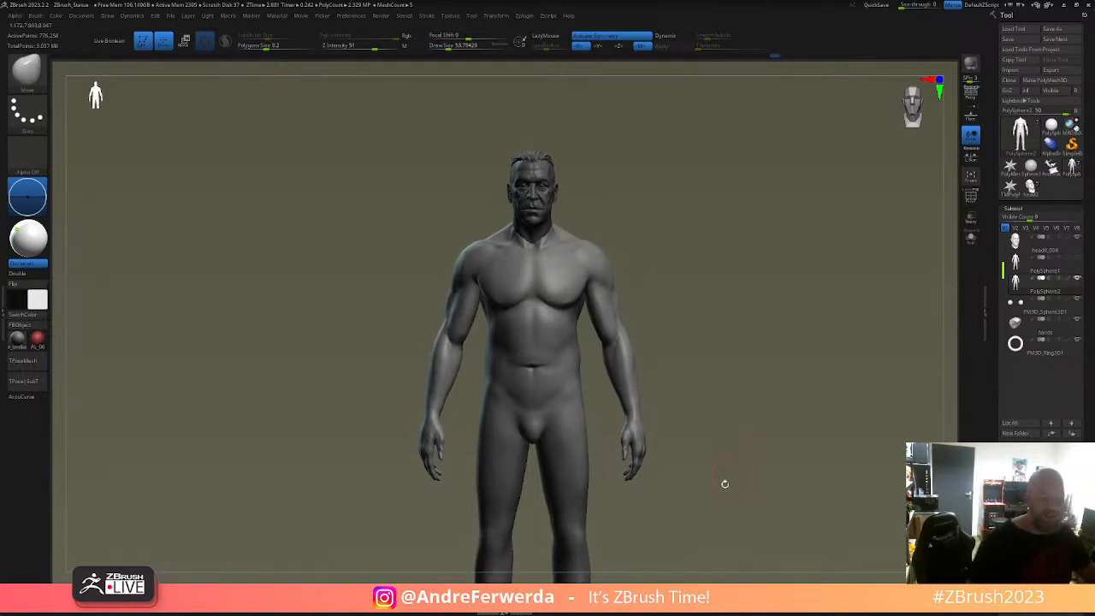
pyautogui.click(322, 612)
pyautogui.moveTo(643, 226); pyautogui.dragTo(633, 250)
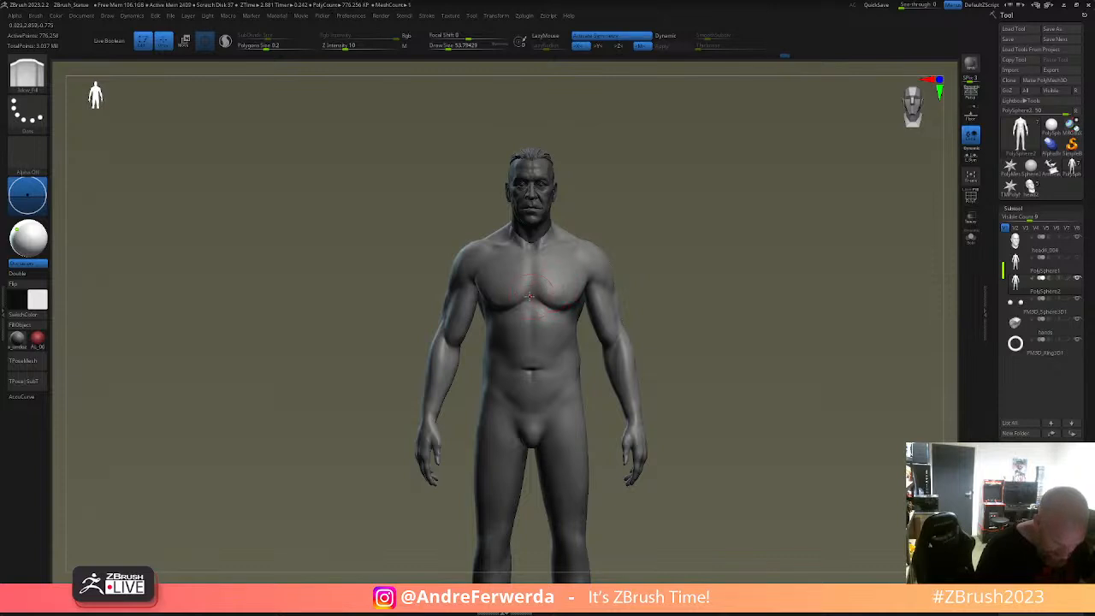
pyautogui.keyDown('alt'); pyautogui.moveTo(645, 289); pyautogui.dragTo(682, 320); pyautogui.keyUp('alt')
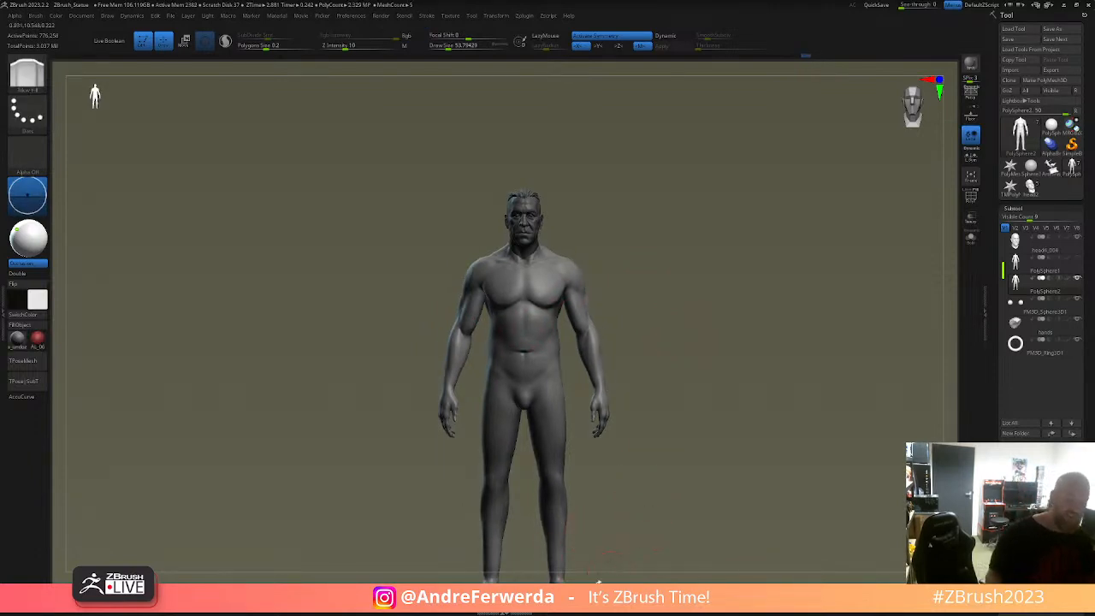
pyautogui.moveTo(663, 489); pyautogui.dragTo(556, 293)
pyautogui.moveTo(669, 249); pyautogui.dragTo(555, 309)
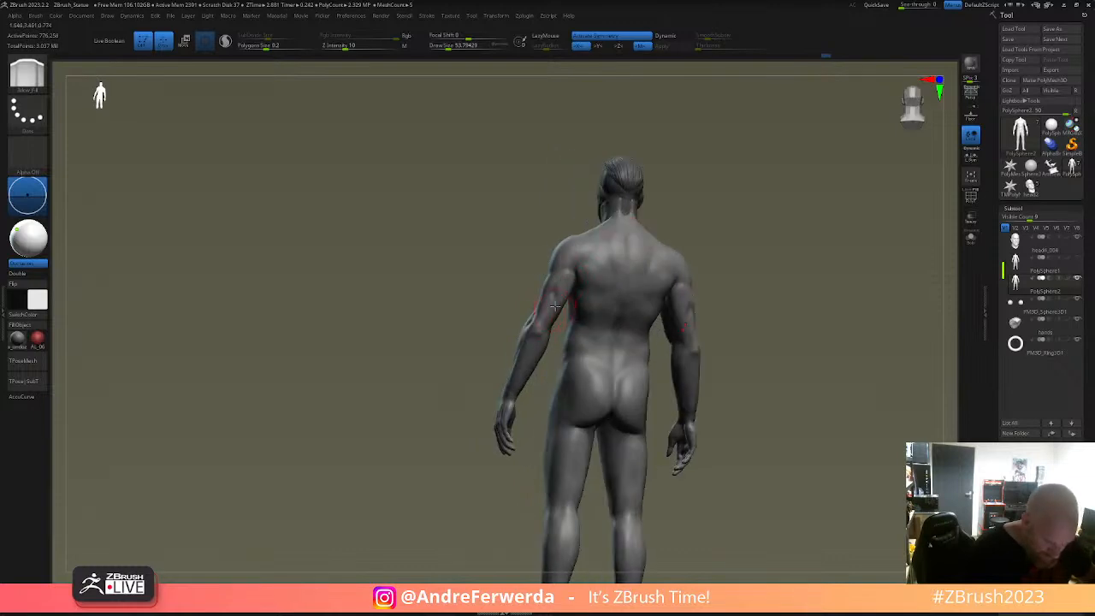
pyautogui.moveTo(488, 329); pyautogui.dragTo(637, 274)
pyautogui.moveTo(510, 232)
pyautogui.mouseDown()
pyautogui.moveTo(549, 220)
pyautogui.moveTo(550, 200)
pyautogui.mouseUp()
pyautogui.keyDown('shift'); pyautogui.moveTo(483, 208); pyautogui.dragTo(503, 228); pyautogui.keyUp('shift')
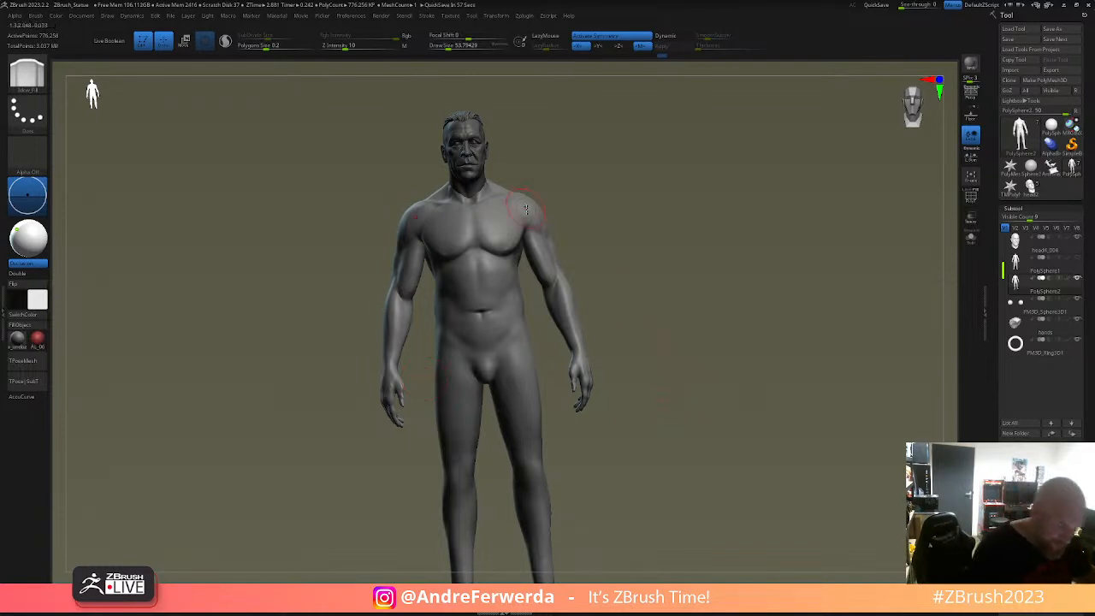
# - Inspect the whole figure down to the feet from three-quarter and front views
pyautogui.moveTo(627, 270)
pyautogui.keyDown('alt'); pyautogui.mouseDown()
pyautogui.moveTo(635, 315)
pyautogui.moveTo(580, 284)
pyautogui.mouseUp(); pyautogui.keyUp('alt')
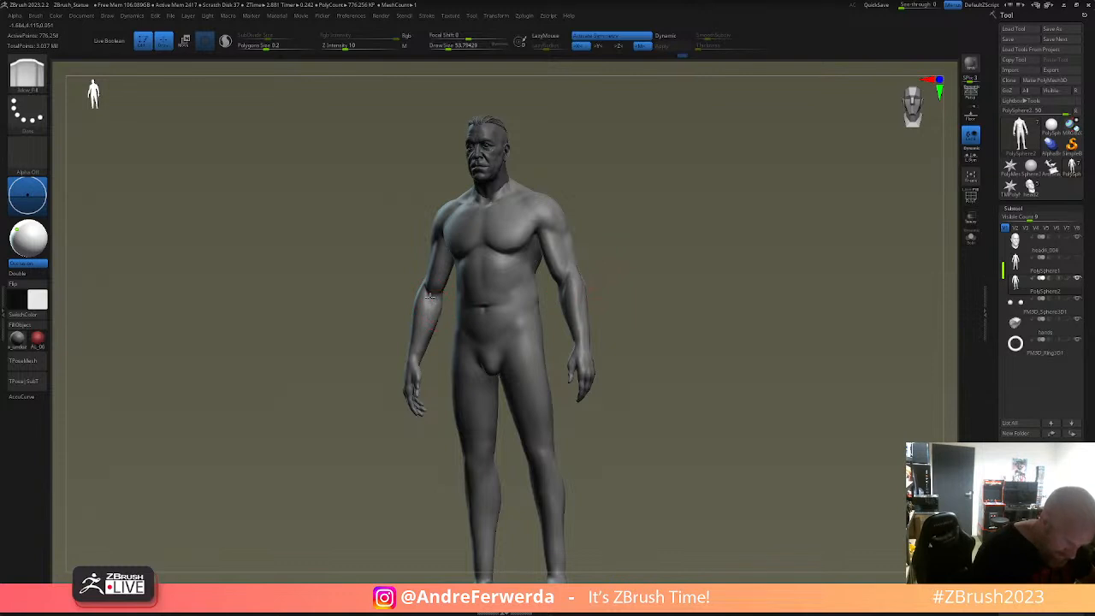
pyautogui.moveTo(570, 264)
pyautogui.mouseDown()
pyautogui.moveTo(583, 314)
pyautogui.moveTo(664, 312)
pyautogui.moveTo(633, 320)
pyautogui.mouseUp()
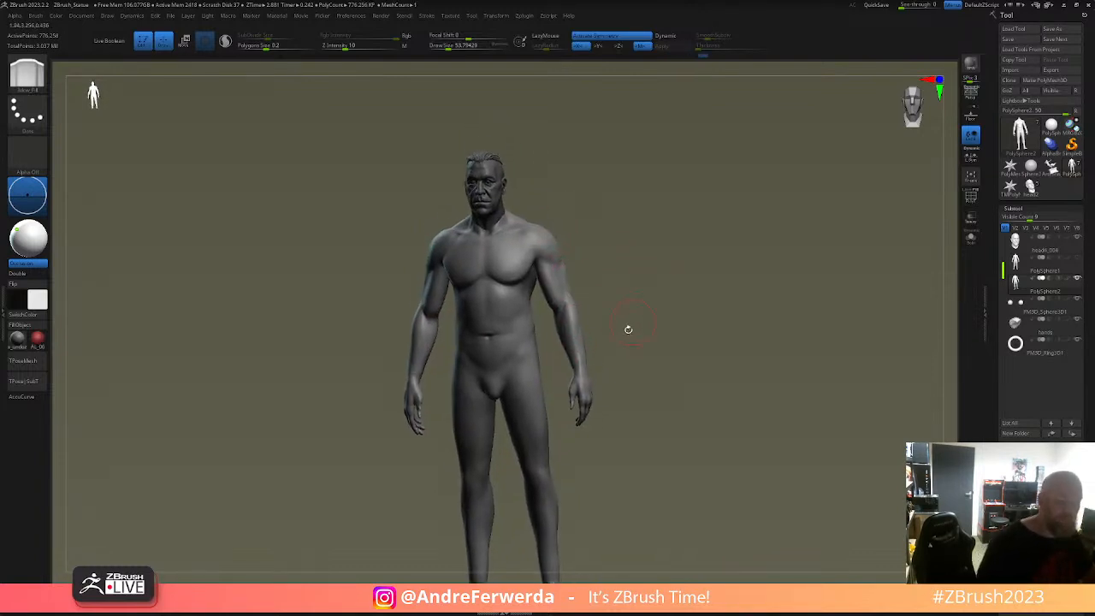
pyautogui.keyDown('alt'); pyautogui.moveTo(631, 393); pyautogui.dragTo(642, 369); pyautogui.keyUp('alt')
pyautogui.moveTo(632, 493); pyautogui.dragTo(655, 499)
pyautogui.moveTo(655, 498); pyautogui.dragTo(585, 563, button='right')
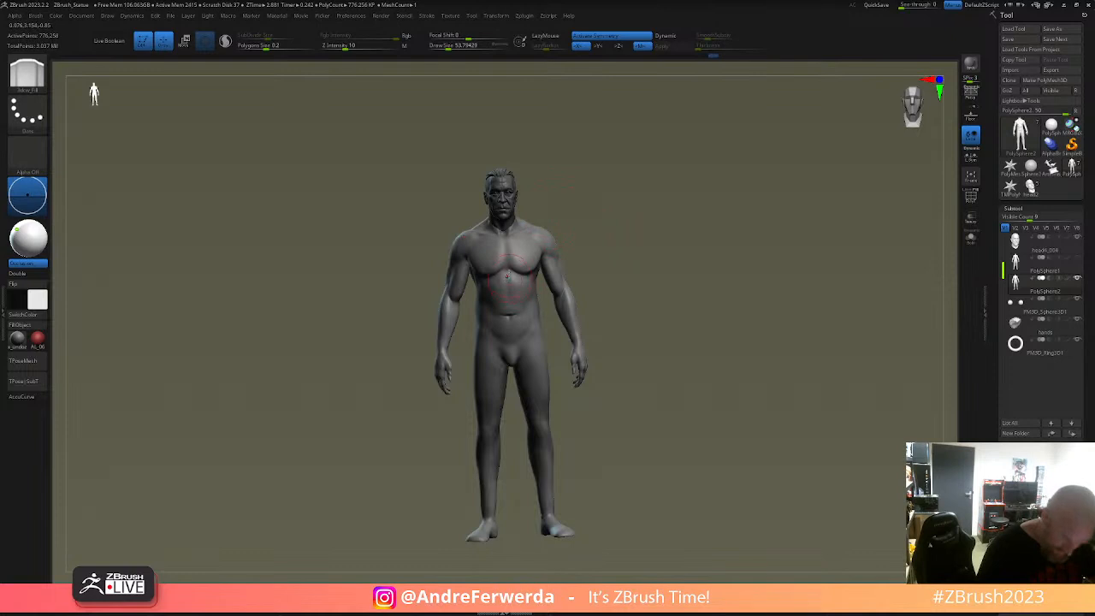
pyautogui.moveTo(593, 326)
pyautogui.mouseDown(button='right')
pyautogui.moveTo(645, 326)
pyautogui.moveTo(599, 335)
pyautogui.mouseUp(button='right')
pyautogui.moveTo(615, 323); pyautogui.dragTo(650, 389)
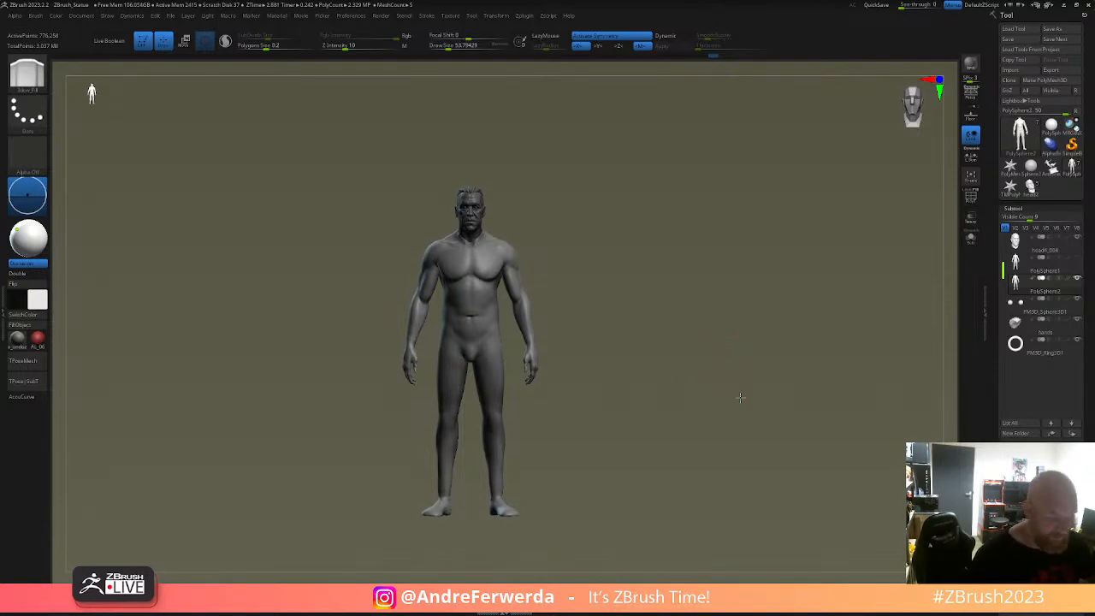
pyautogui.keyDown('ctrl'); pyautogui.moveTo(735, 394); pyautogui.dragTo(733, 430, button='right'); pyautogui.keyUp('ctrl')
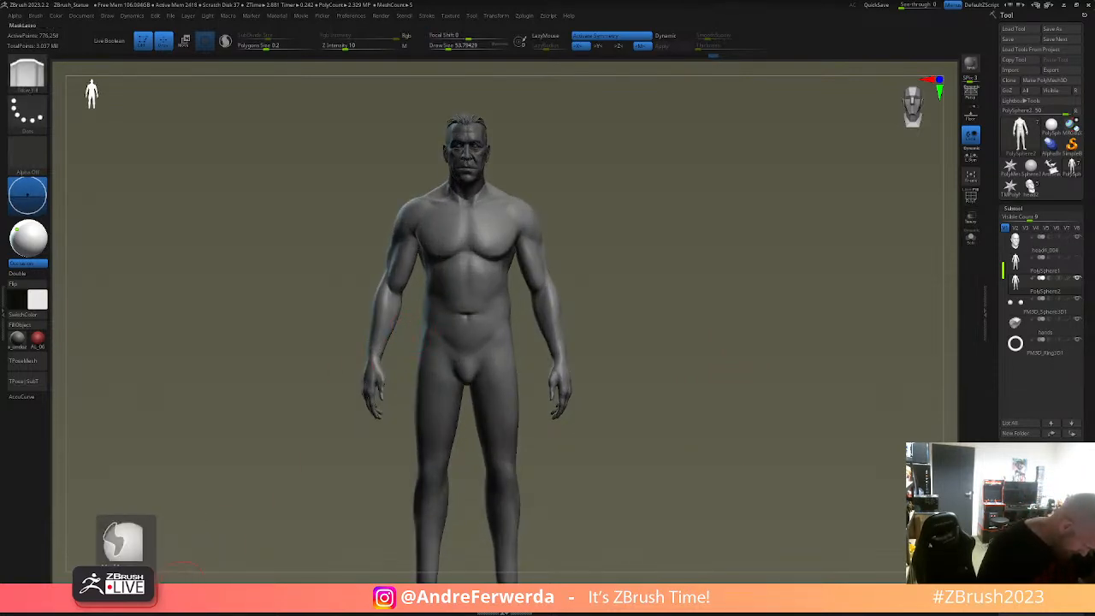
# - Mask a shorts-shaped area from just below the navel to the upper thighs, trimming the waist and leg edges
pyautogui.keyDown('ctrl'); pyautogui.moveTo(416, 314); pyautogui.dragTo(416, 382); pyautogui.keyUp('ctrl')
pyautogui.moveTo(524, 376); pyautogui.dragTo(522, 379)
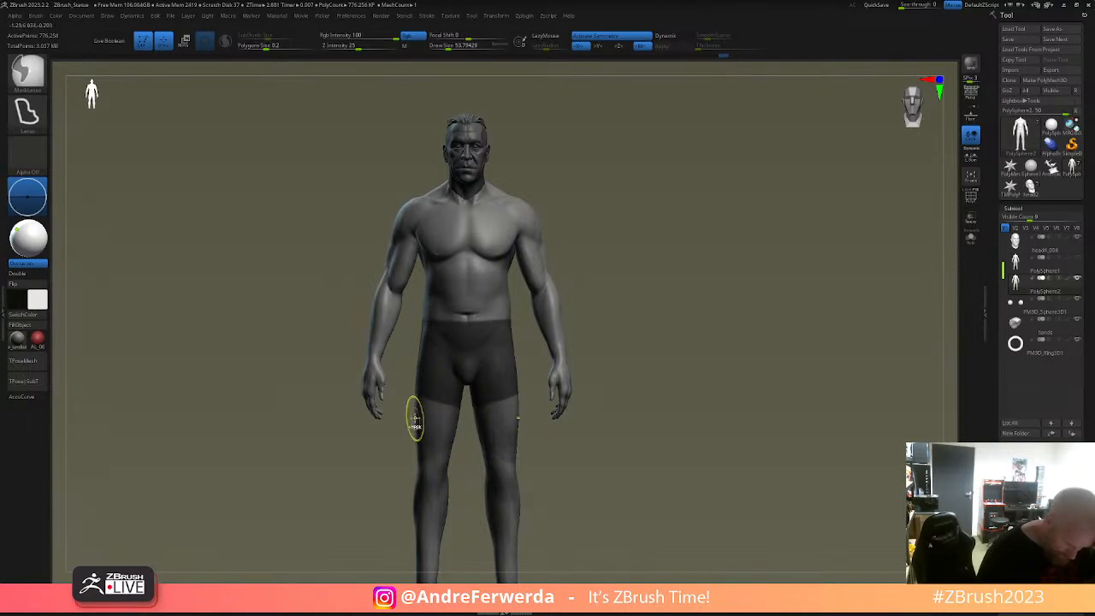
pyautogui.keyDown('ctrl'); pyautogui.moveTo(413, 404); pyautogui.dragTo(464, 411); pyautogui.keyUp('ctrl')
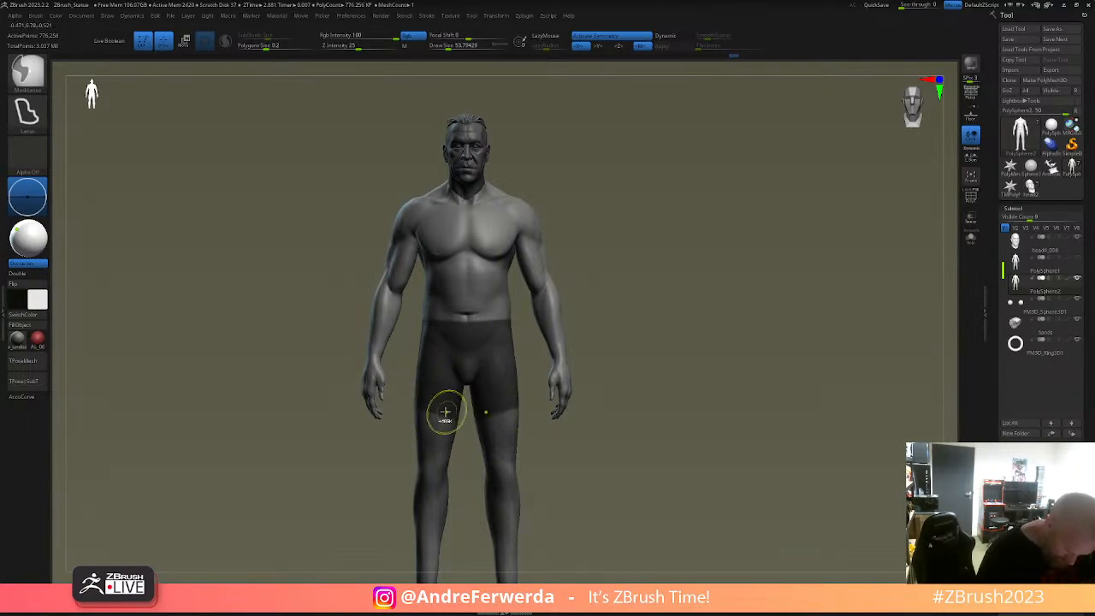
pyautogui.moveTo(409, 383)
pyautogui.keyDown('ctrl'); pyautogui.keyDown('alt'); pyautogui.mouseDown()
pyautogui.moveTo(438, 442)
pyautogui.moveTo(464, 401)
pyautogui.moveTo(440, 404)
pyautogui.mouseUp(); pyautogui.keyUp('alt'); pyautogui.keyUp('ctrl')
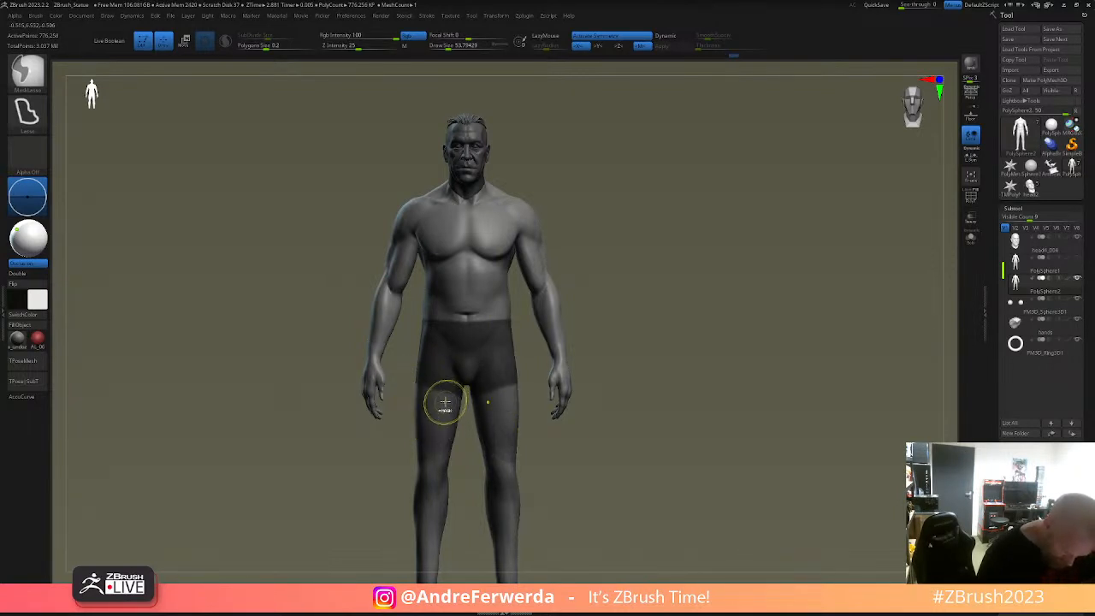
pyautogui.moveTo(417, 327)
pyautogui.keyDown('ctrl'); pyautogui.mouseDown()
pyautogui.moveTo(518, 308)
pyautogui.moveTo(504, 346)
pyautogui.mouseUp(); pyautogui.keyUp('ctrl')
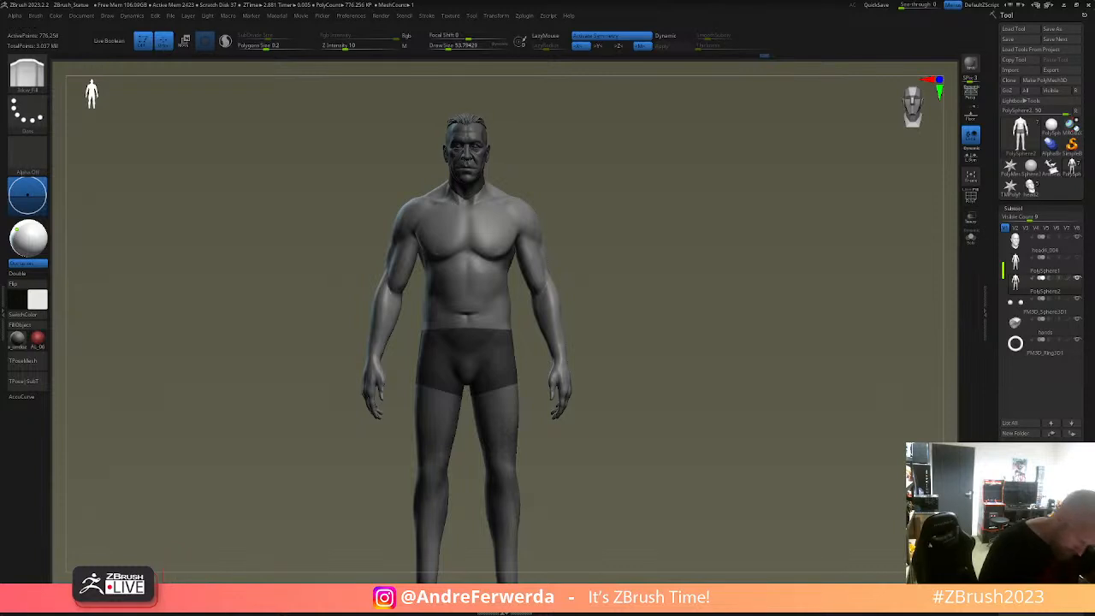
pyautogui.moveTo(457, 328)
pyautogui.keyDown('ctrl'); pyautogui.keyDown('alt'); pyautogui.mouseDown()
pyautogui.moveTo(441, 323)
pyautogui.moveTo(516, 326)
pyautogui.moveTo(510, 343)
pyautogui.moveTo(493, 344)
pyautogui.moveTo(512, 339)
pyautogui.mouseUp(); pyautogui.keyUp('alt'); pyautogui.keyUp('ctrl')
# - Hide the arms and tidy the shorts mask around the hips, checking it from the back and the front
pyautogui.moveTo(667, 307)
pyautogui.mouseDown()
pyautogui.moveTo(513, 308)
pyautogui.moveTo(458, 330)
pyautogui.moveTo(553, 317)
pyautogui.mouseUp()
pyautogui.moveTo(694, 291); pyautogui.dragTo(651, 288)
pyautogui.keyDown('ctrl'); pyautogui.moveTo(539, 319); pyautogui.dragTo(581, 315); pyautogui.keyUp('ctrl')
pyautogui.keyDown('ctrl'); pyautogui.keyDown('shift'); pyautogui.click(620, 302); pyautogui.keyUp('shift'); pyautogui.keyUp('ctrl')
pyautogui.keyDown('ctrl'); pyautogui.keyDown('shift'); pyautogui.click(619, 305); pyautogui.keyUp('shift'); pyautogui.keyUp('ctrl')
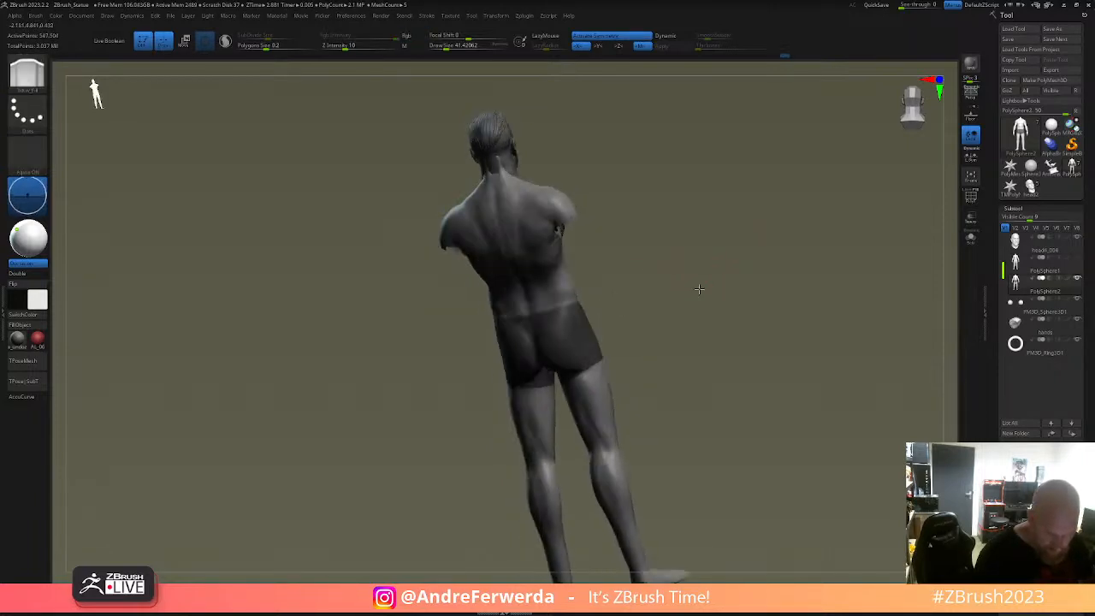
pyautogui.moveTo(706, 286); pyautogui.dragTo(587, 320)
pyautogui.moveTo(716, 277); pyautogui.dragTo(625, 317)
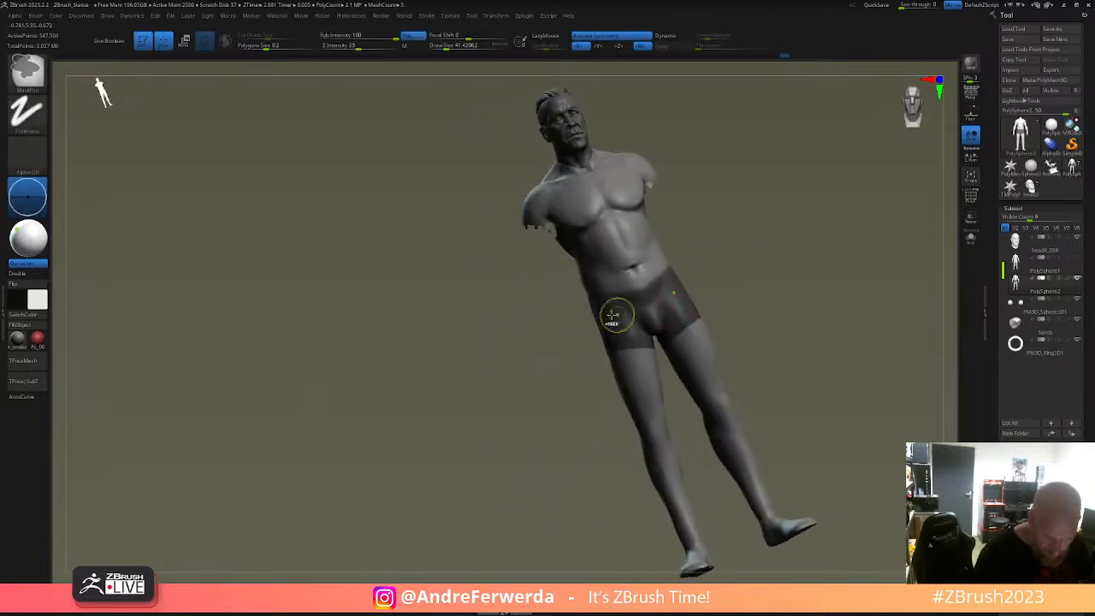
pyautogui.keyDown('shift'); pyautogui.moveTo(711, 279); pyautogui.dragTo(638, 313); pyautogui.keyUp('shift')
pyautogui.keyDown('alt'); pyautogui.moveTo(641, 362); pyautogui.dragTo(630, 337); pyautogui.keyUp('alt')
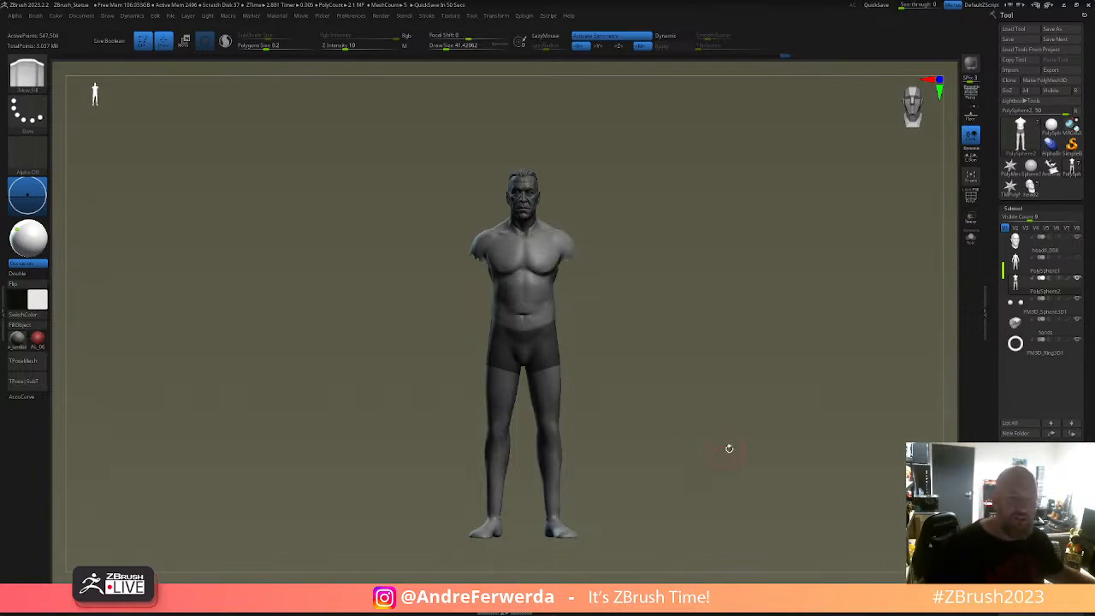
# - Preview an extraction of the masked shorts area and reduce its thickness to a thin layer over the body
pyautogui.moveTo(1019, 244)
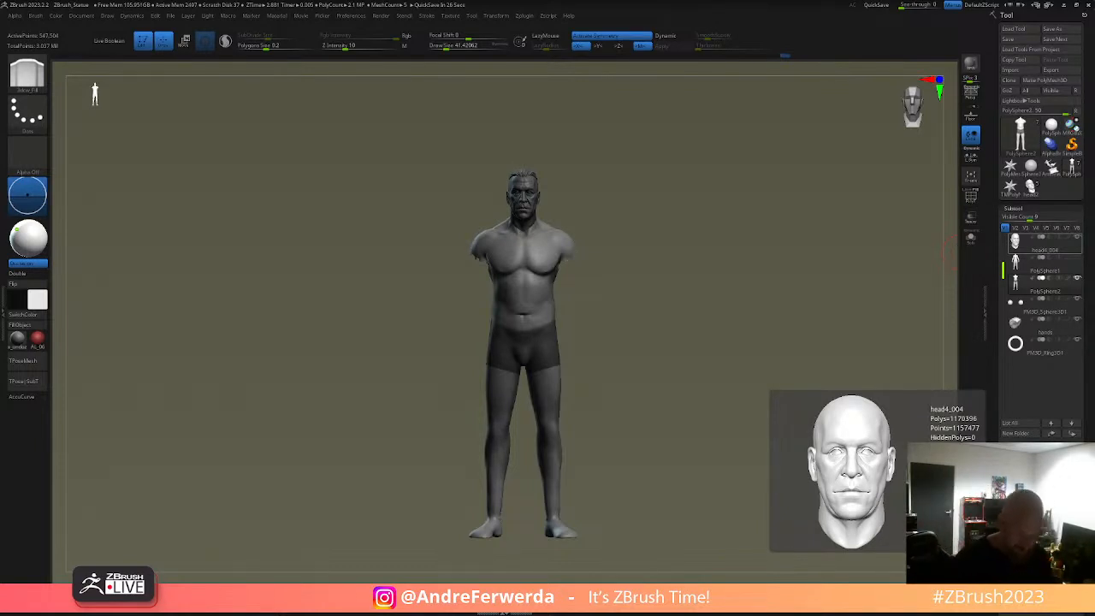
pyautogui.moveTo(615, 289); pyautogui.dragTo(642, 296)
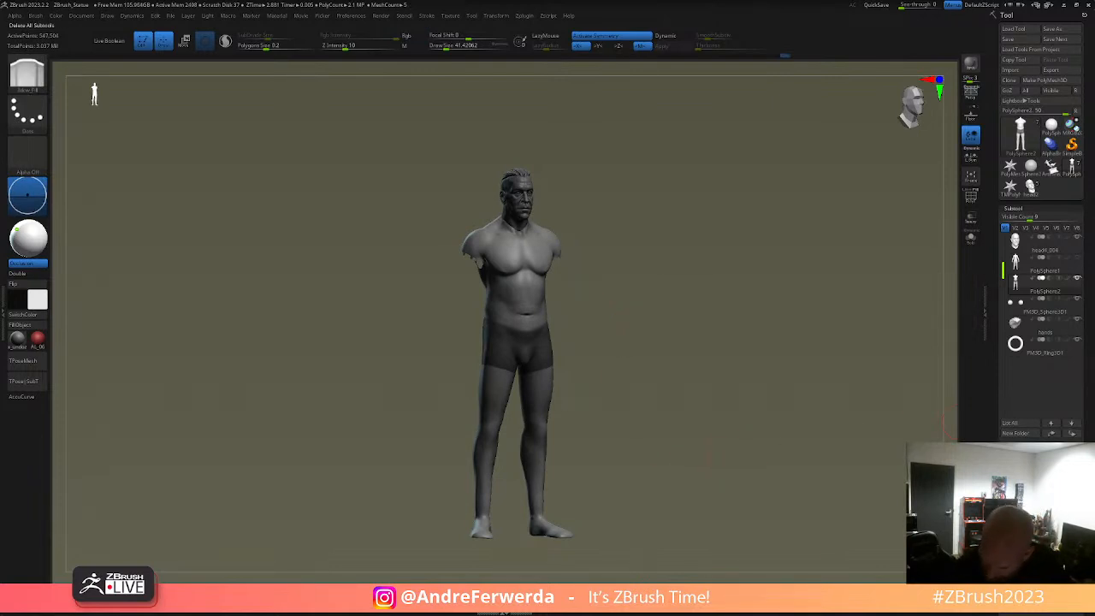
pyautogui.moveTo(1085, 514); pyautogui.dragTo(1084, 313)
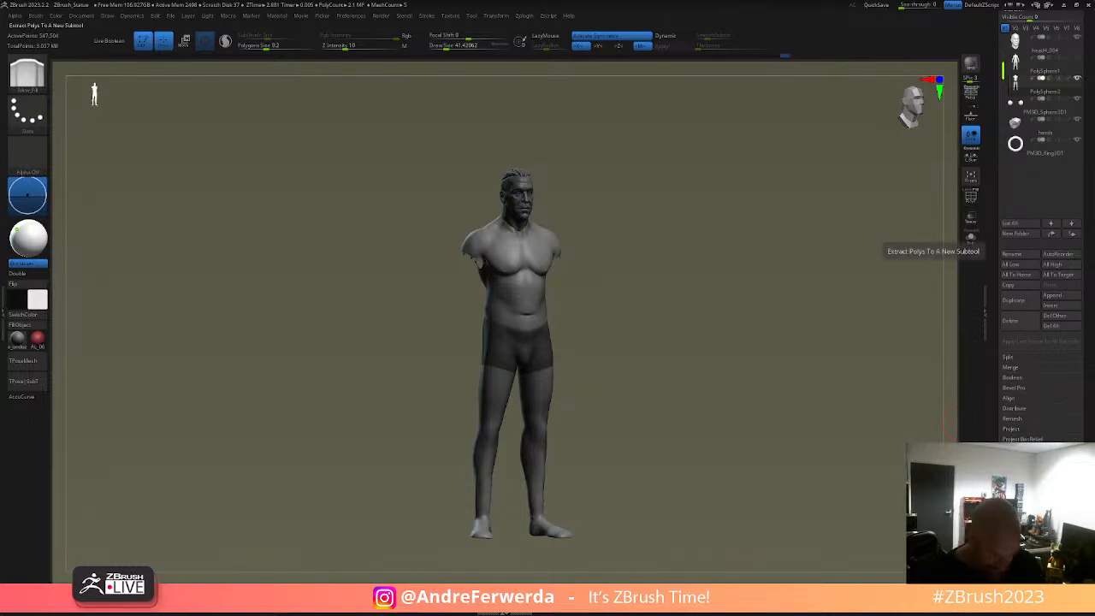
pyautogui.click(1015, 462)
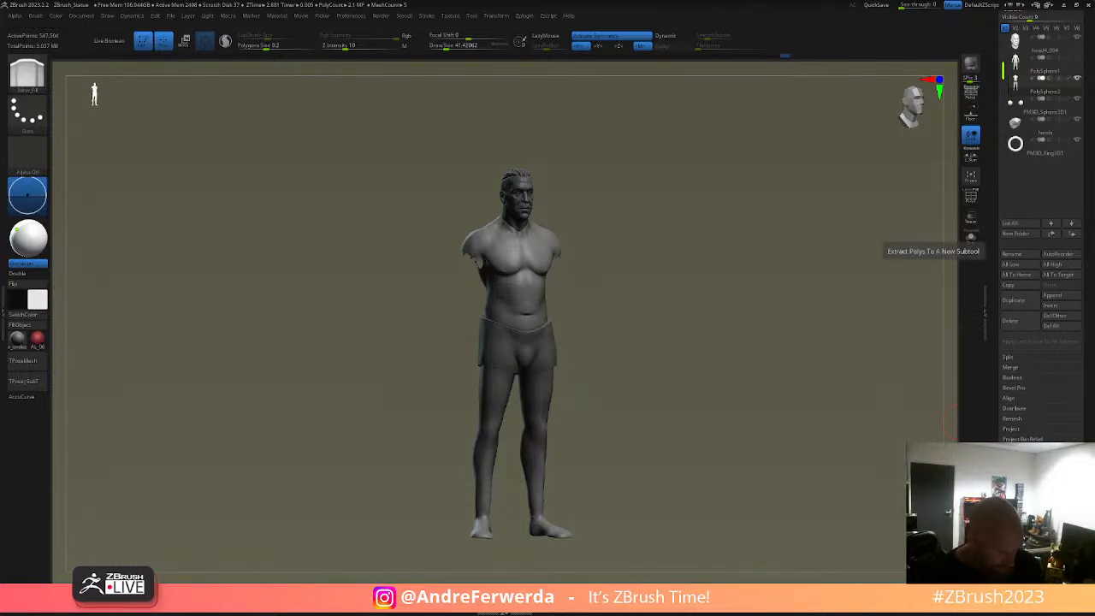
pyautogui.moveTo(1062, 469); pyautogui.dragTo(1055, 469)
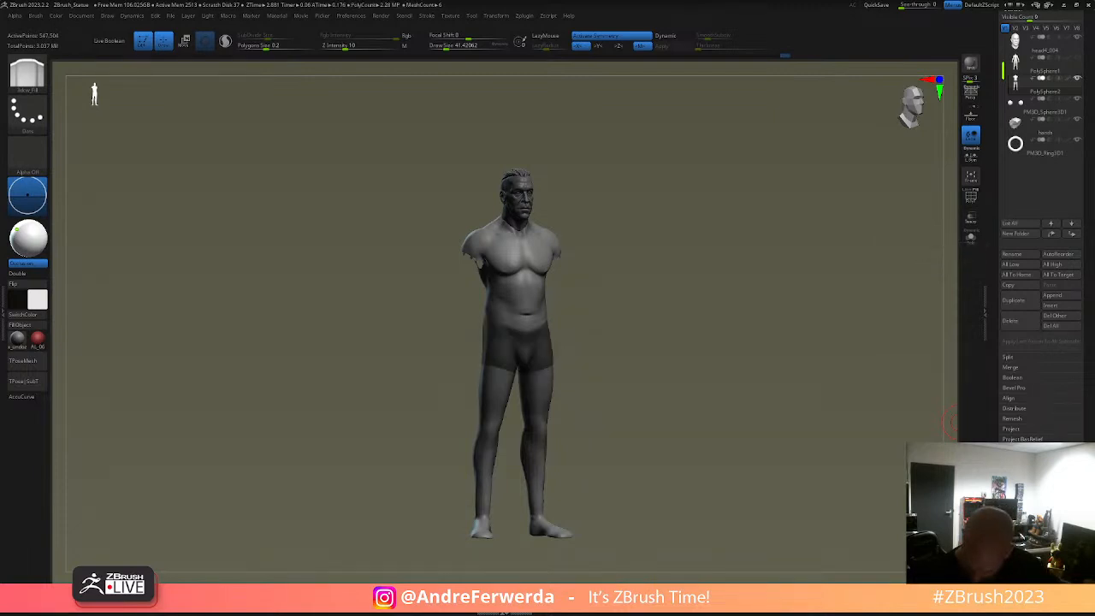
pyautogui.click(1015, 463)
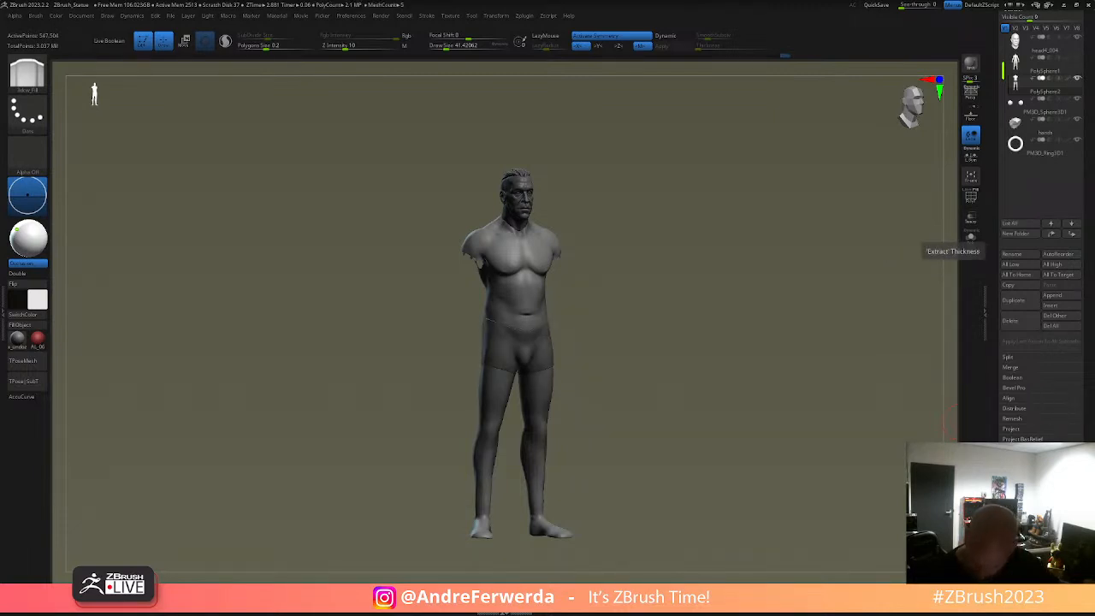
pyautogui.moveTo(1054, 469); pyautogui.dragTo(1059, 469)
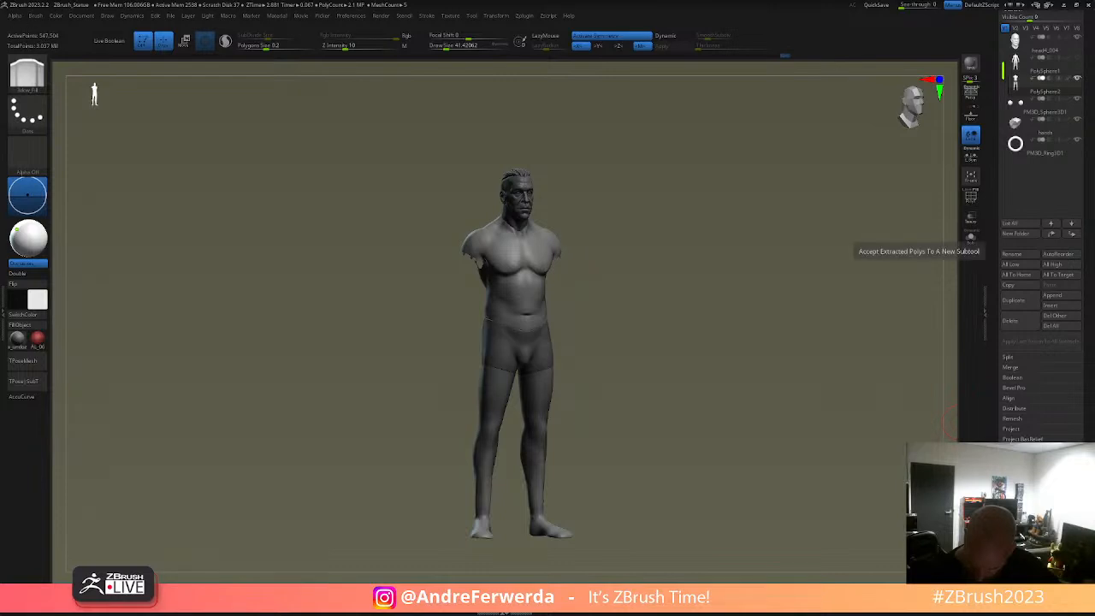
# - Unhide the arms on the body and make the extracted shorts the active subtool
pyautogui.moveTo(806, 438); pyautogui.dragTo(776, 423, button='right')
pyautogui.rightClick(763, 361)
pyautogui.moveTo(758, 365)
pyautogui.keyDown('shift'); pyautogui.mouseDown(button='right')
pyautogui.moveTo(765, 373)
pyautogui.moveTo(764, 363)
pyautogui.mouseUp(button='right'); pyautogui.keyUp('shift')
pyautogui.keyDown('ctrl'); pyautogui.keyDown('shift'); pyautogui.click(604, 306); pyautogui.keyUp('shift'); pyautogui.keyUp('ctrl')
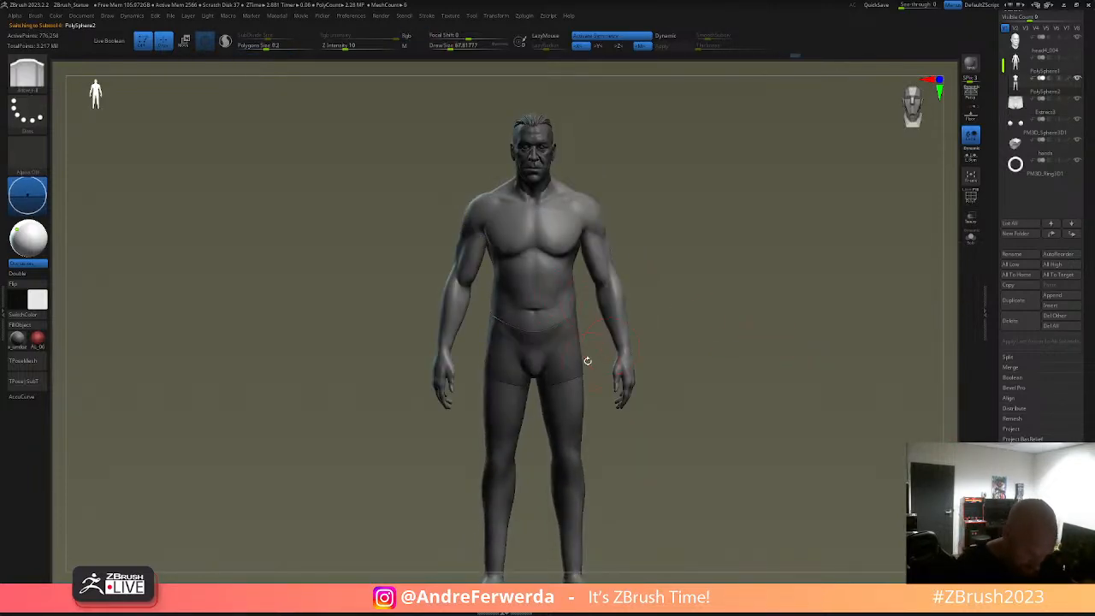
pyautogui.press('space')
pyautogui.click(704, 294)
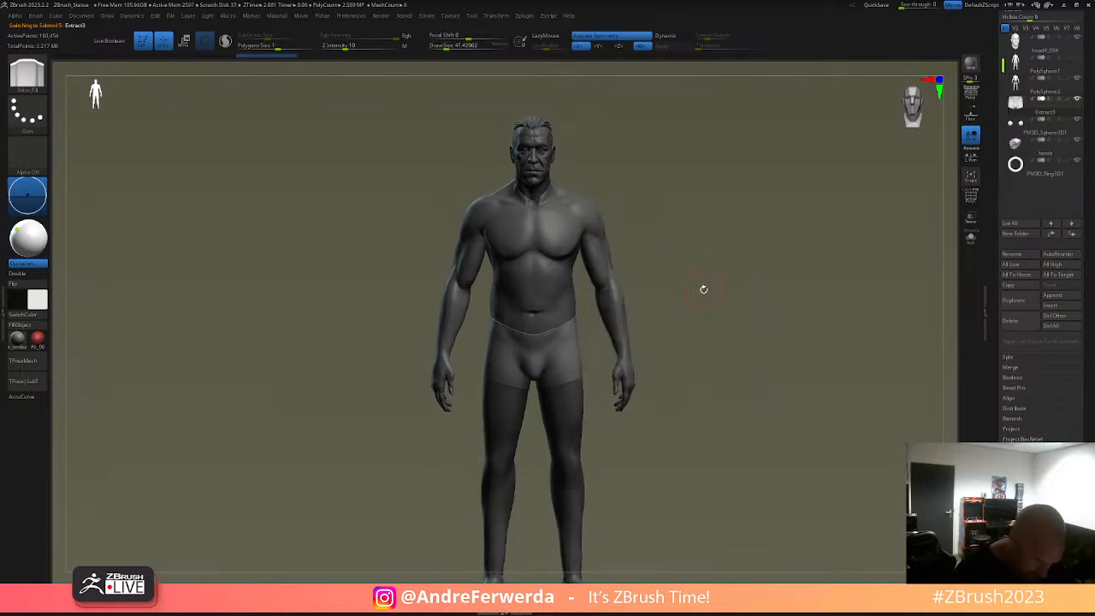
# - Isolate the outer surface of the extracted shorts and assign it to a single polygroup
pyautogui.moveTo(670, 396); pyautogui.dragTo(660, 346, button='right')
pyautogui.moveTo(518, 442)
pyautogui.mouseDown(button='right')
pyautogui.moveTo(710, 306)
pyautogui.moveTo(727, 327)
pyautogui.moveTo(727, 342)
pyautogui.moveTo(661, 359)
pyautogui.mouseUp(button='right')
pyautogui.hotkey('shift', 'f')
pyautogui.hotkey('shift', 'f')
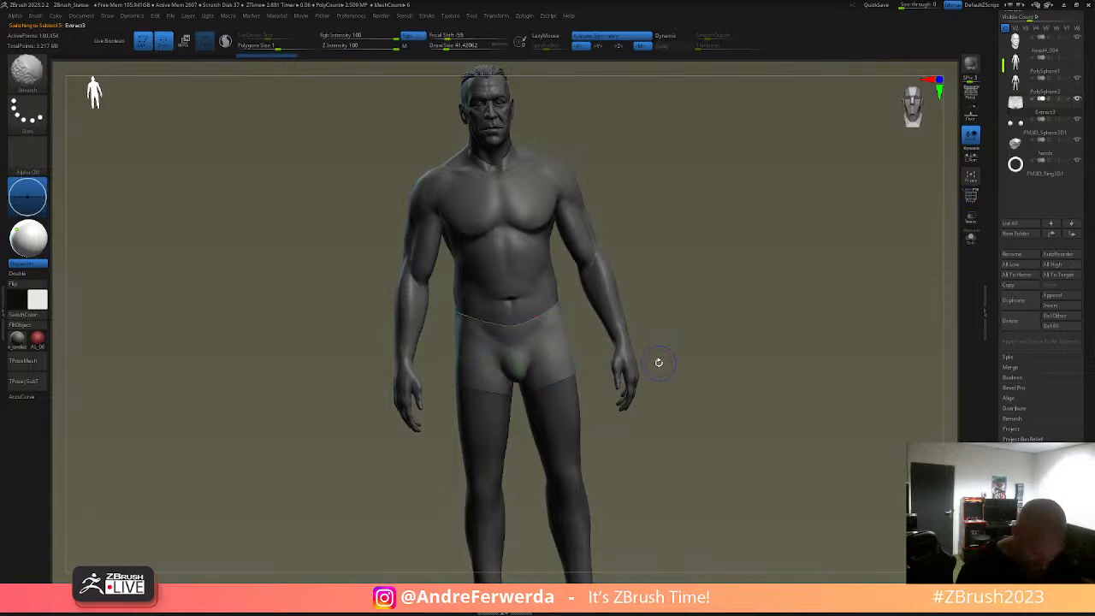
pyautogui.keyDown('ctrl'); pyautogui.keyDown('shift'); pyautogui.click(557, 332); pyautogui.keyUp('shift'); pyautogui.keyUp('ctrl')
pyautogui.keyDown('ctrl'); pyautogui.keyDown('shift'); pyautogui.click(557, 332); pyautogui.keyUp('shift'); pyautogui.keyUp('ctrl')
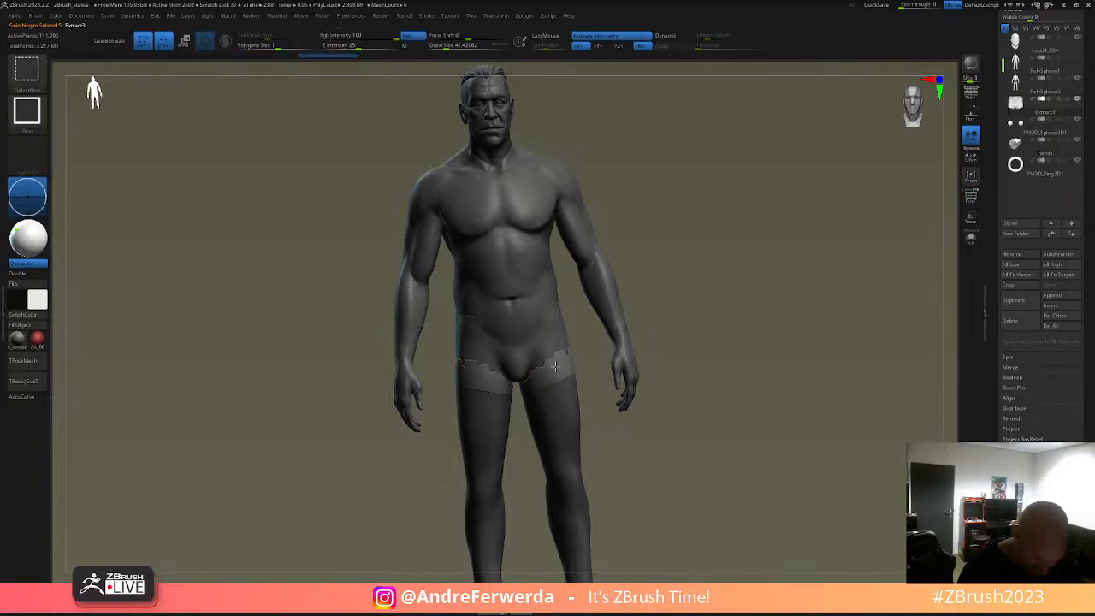
pyautogui.keyDown('ctrl'); pyautogui.keyDown('shift'); pyautogui.click(684, 305); pyautogui.keyUp('shift'); pyautogui.keyUp('ctrl')
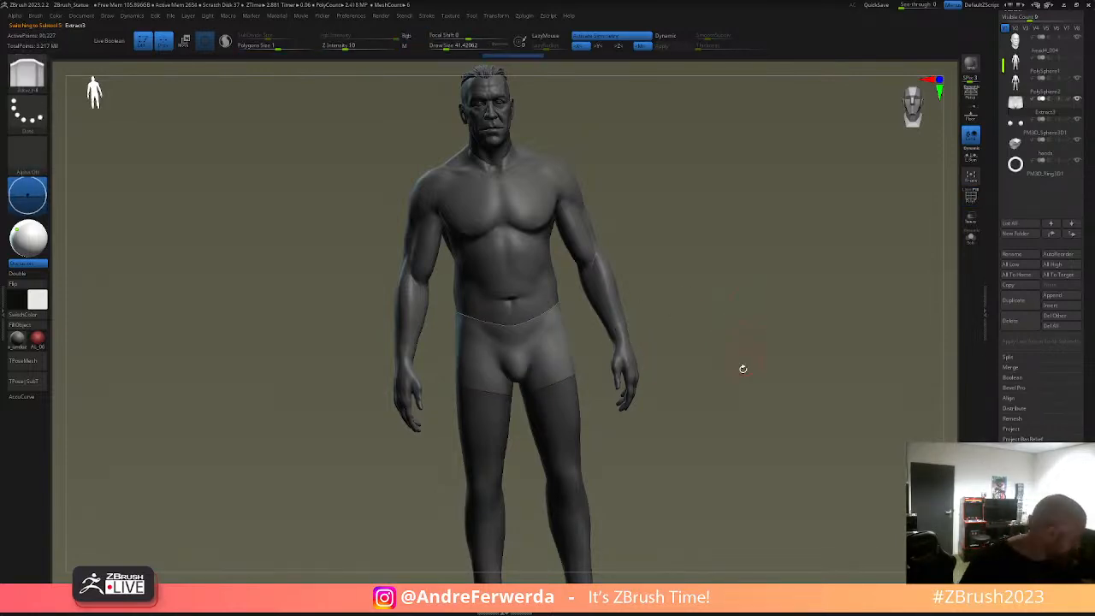
pyautogui.hotkey('ctrl', 'w')
# - Delete the hidden polygons of the shorts and check the remaining surface with its polygroup colour displayed
pyautogui.moveTo(732, 397); pyautogui.dragTo(733, 373)
pyautogui.moveTo(682, 310); pyautogui.dragTo(771, 338)
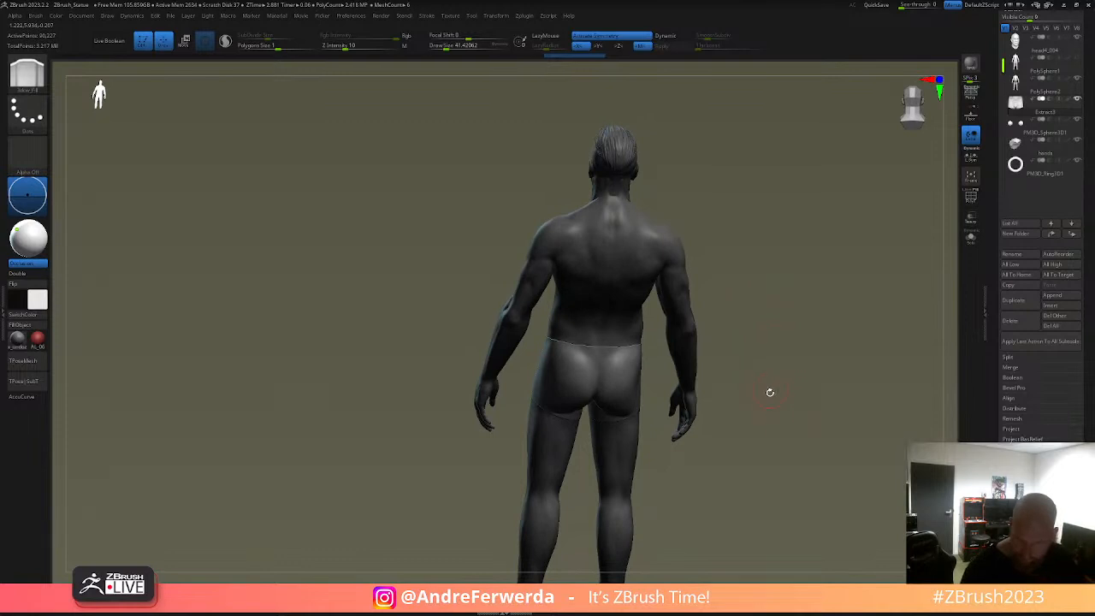
pyautogui.moveTo(793, 415); pyautogui.dragTo(773, 399)
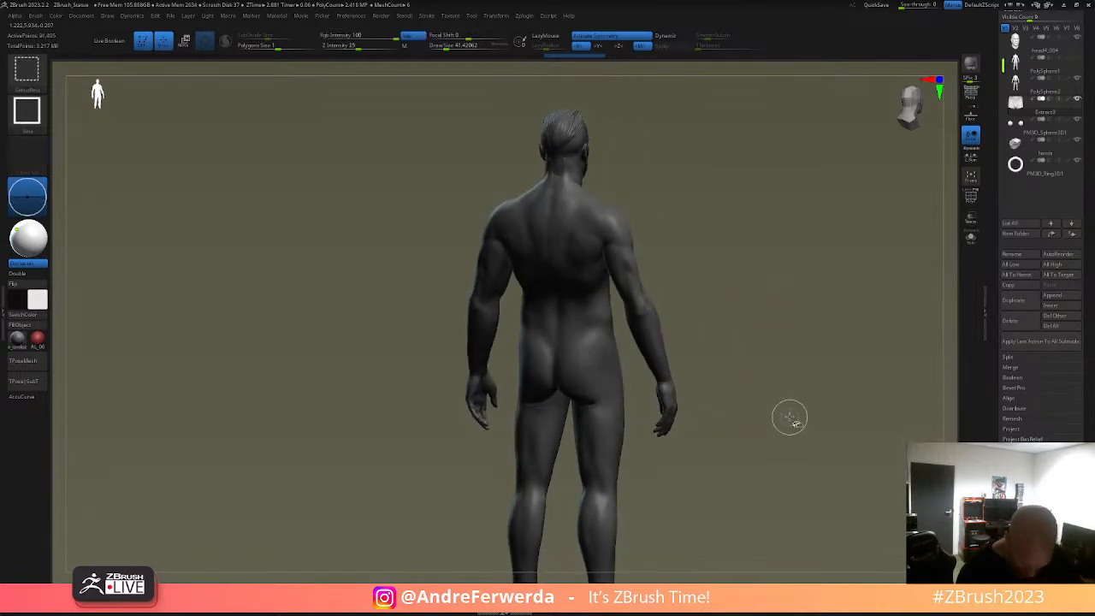
pyautogui.click(1018, 464)
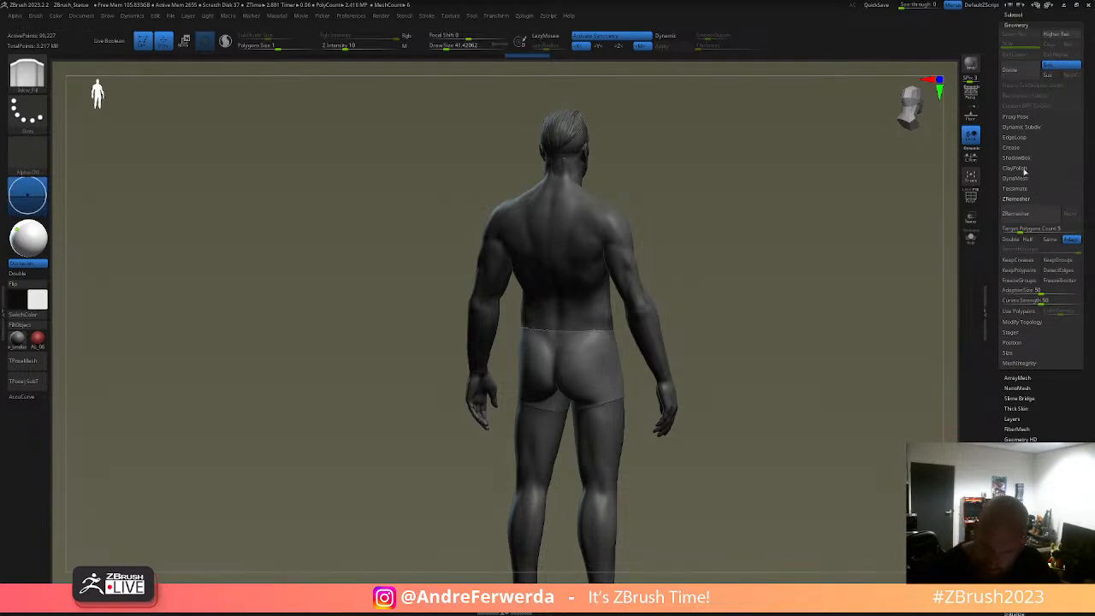
pyautogui.click(1023, 322)
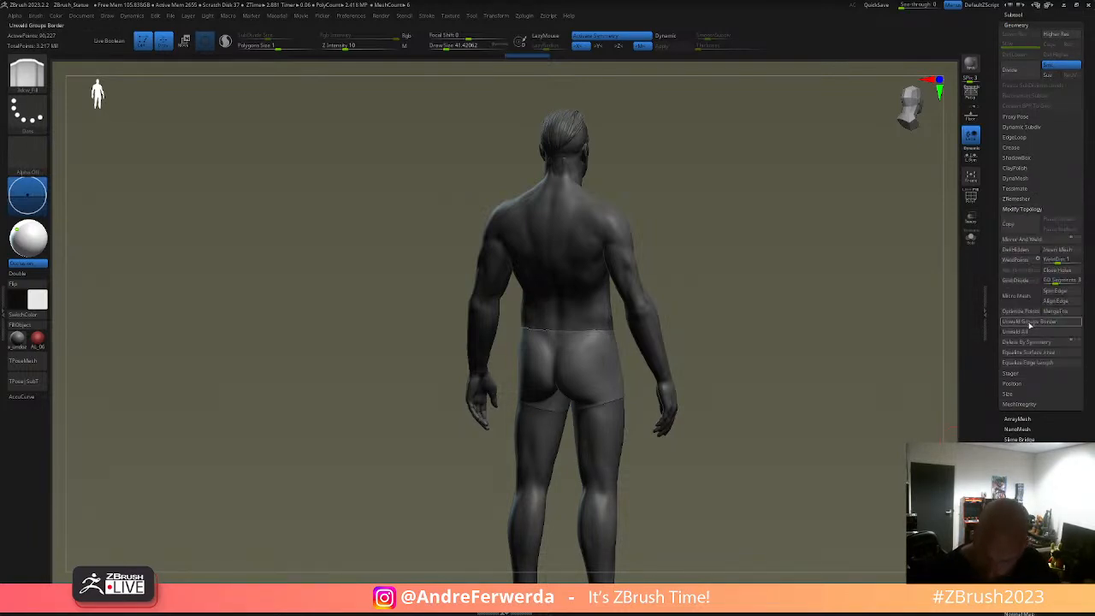
pyautogui.click(1021, 249)
pyautogui.moveTo(822, 395); pyautogui.dragTo(773, 382)
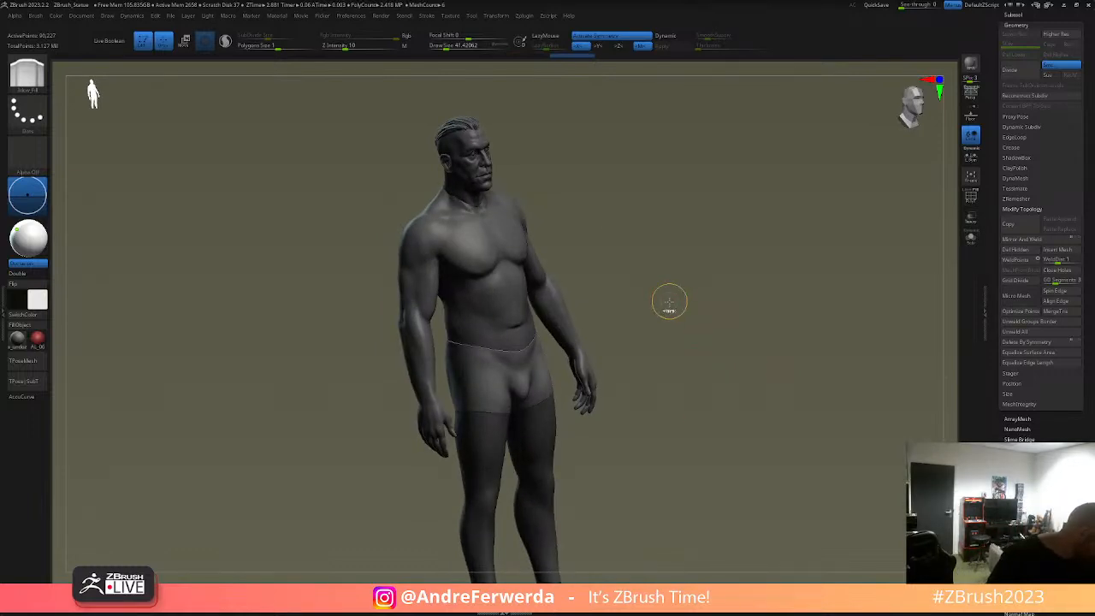
pyautogui.moveTo(676, 351); pyautogui.dragTo(813, 381)
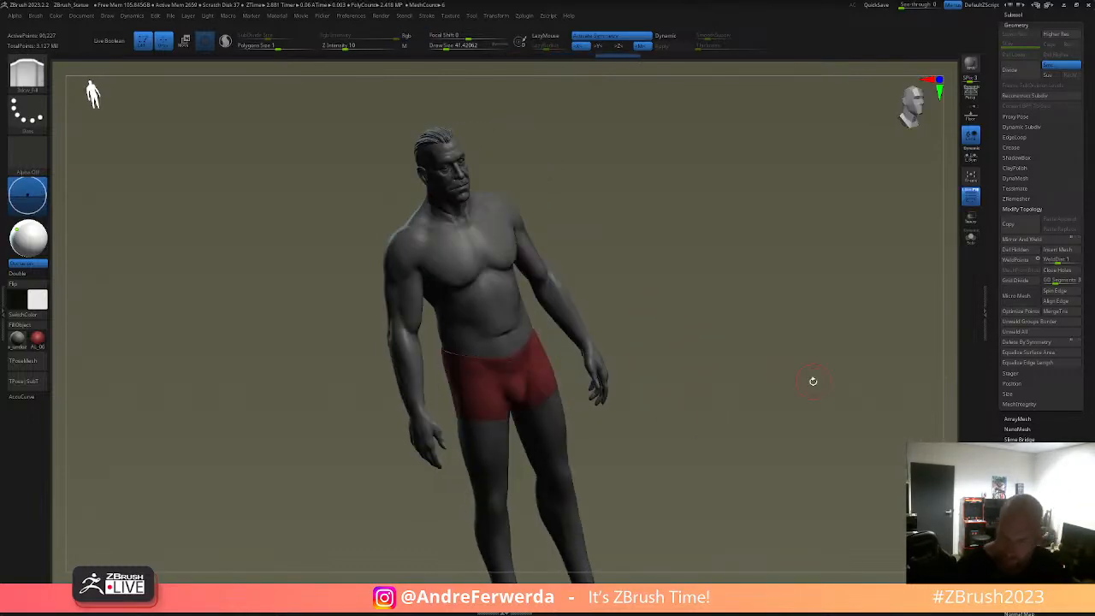
pyautogui.press('d')
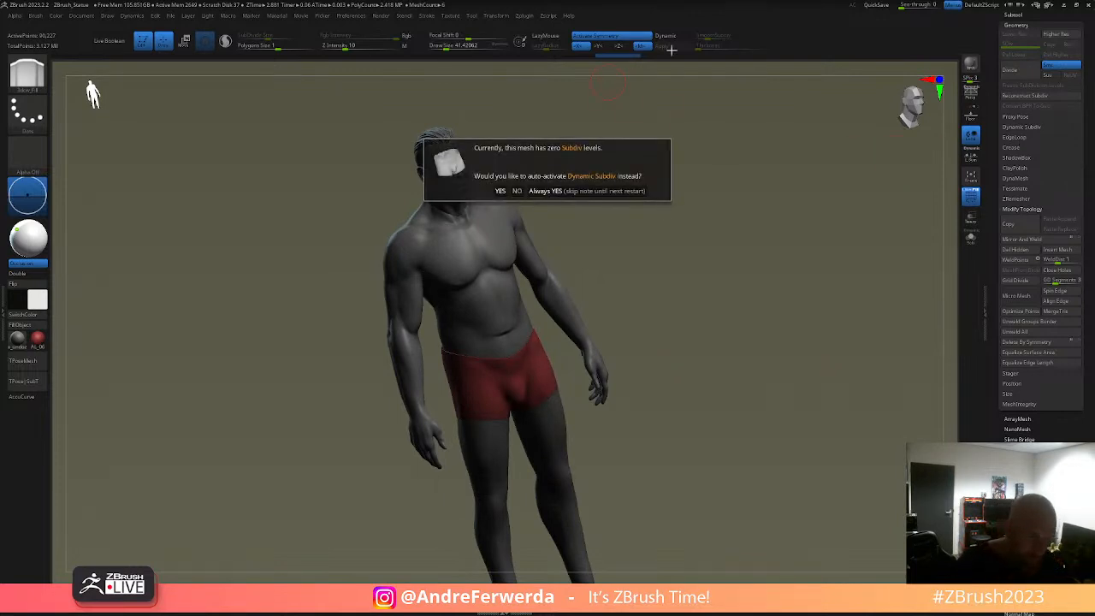
pyautogui.click(582, 190)
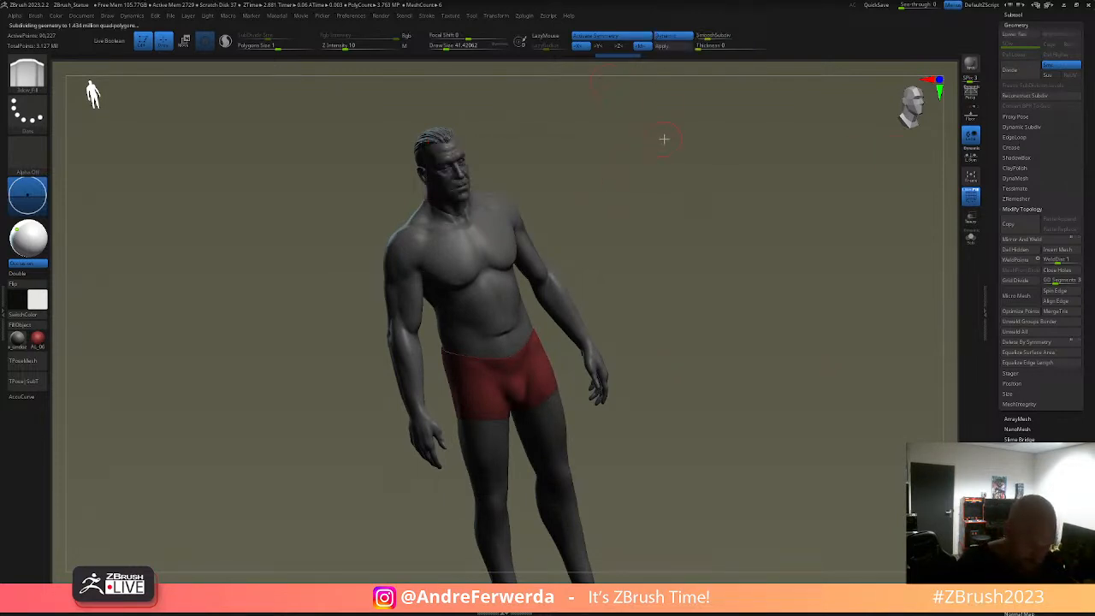
pyautogui.hotkey('shift', 'f')
pyautogui.hotkey('shift', 'd')
pyautogui.keyDown('alt'); pyautogui.moveTo(755, 331); pyautogui.dragTo(796, 317); pyautogui.keyUp('alt')
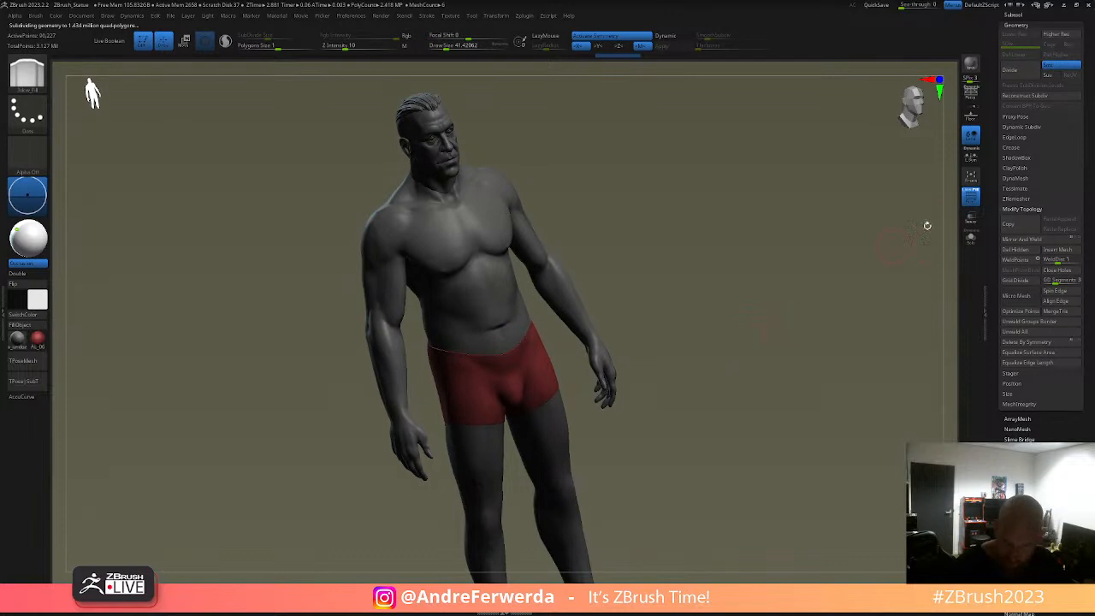
# - Remesh the shorts with ZRemesher at a target polygon count of 5 and inspect their wireframe from the front
pyautogui.moveTo(863, 274); pyautogui.dragTo(878, 318)
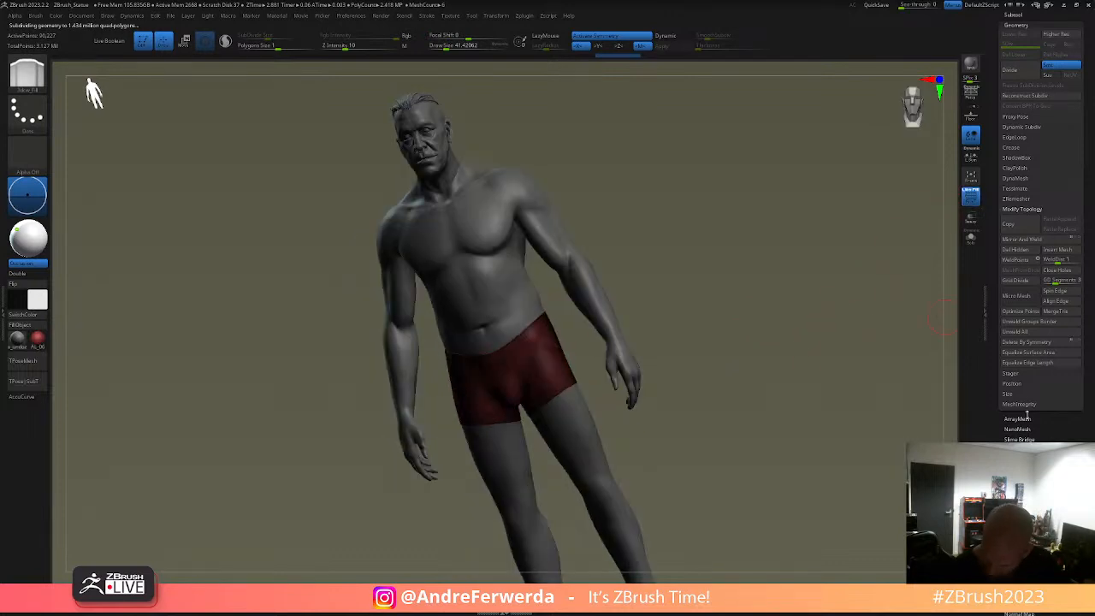
pyautogui.click(1021, 199)
pyautogui.click(1039, 214)
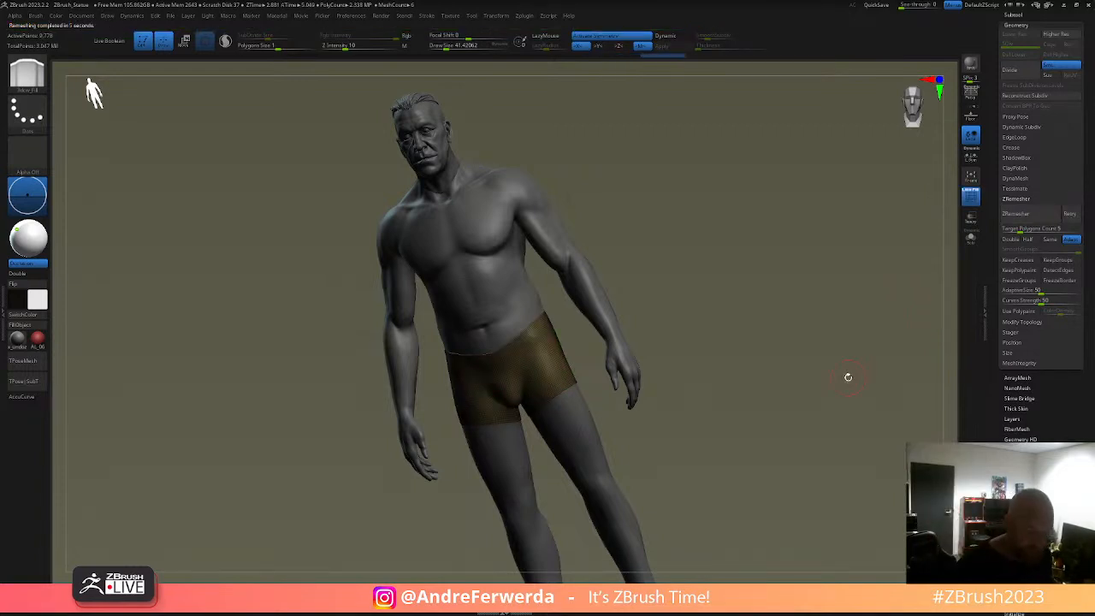
pyautogui.moveTo(737, 350)
pyautogui.mouseDown()
pyautogui.moveTo(748, 345)
pyautogui.moveTo(761, 366)
pyautogui.moveTo(782, 350)
pyautogui.mouseUp()
pyautogui.click(971, 220)
pyautogui.click(971, 221)
pyautogui.keyDown('shift'); pyautogui.moveTo(818, 409); pyautogui.dragTo(827, 406); pyautogui.keyUp('shift')
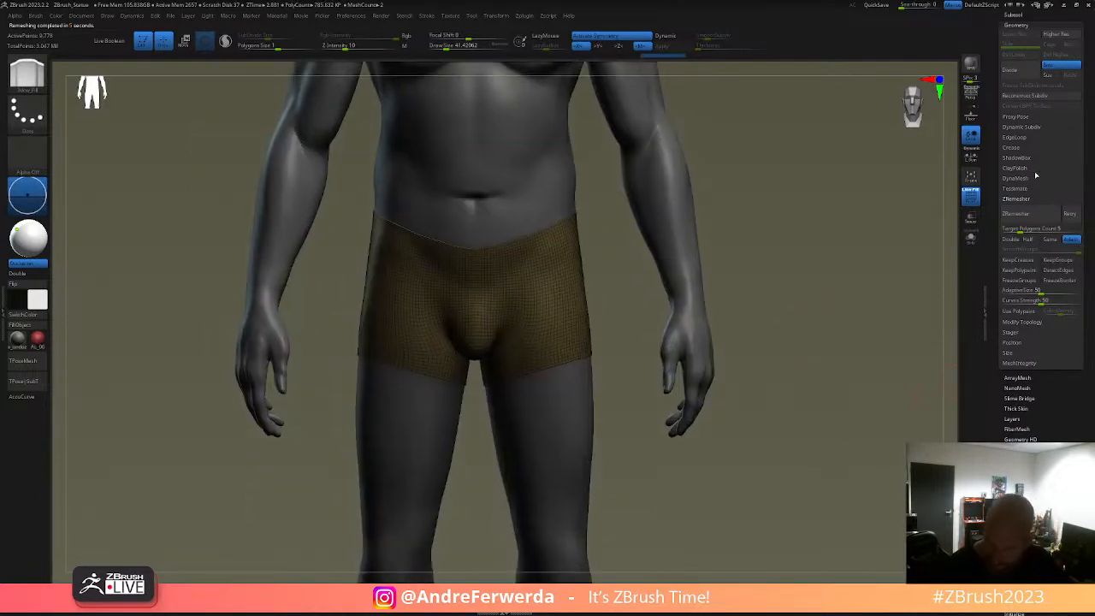
# - Lower the density of the shorts by running ZRemesher with target polygon counts of 2 and 1
pyautogui.click(1030, 229)
pyautogui.write('2')
pyautogui.press('Return')
pyautogui.click(1034, 216)
pyautogui.click(1016, 230)
pyautogui.write('1')
pyautogui.press('Return')
pyautogui.click(1020, 215)
pyautogui.moveTo(786, 338); pyautogui.dragTo(789, 290)
pyautogui.keyDown('shift'); pyautogui.moveTo(506, 344); pyautogui.dragTo(484, 334); pyautogui.keyUp('shift')
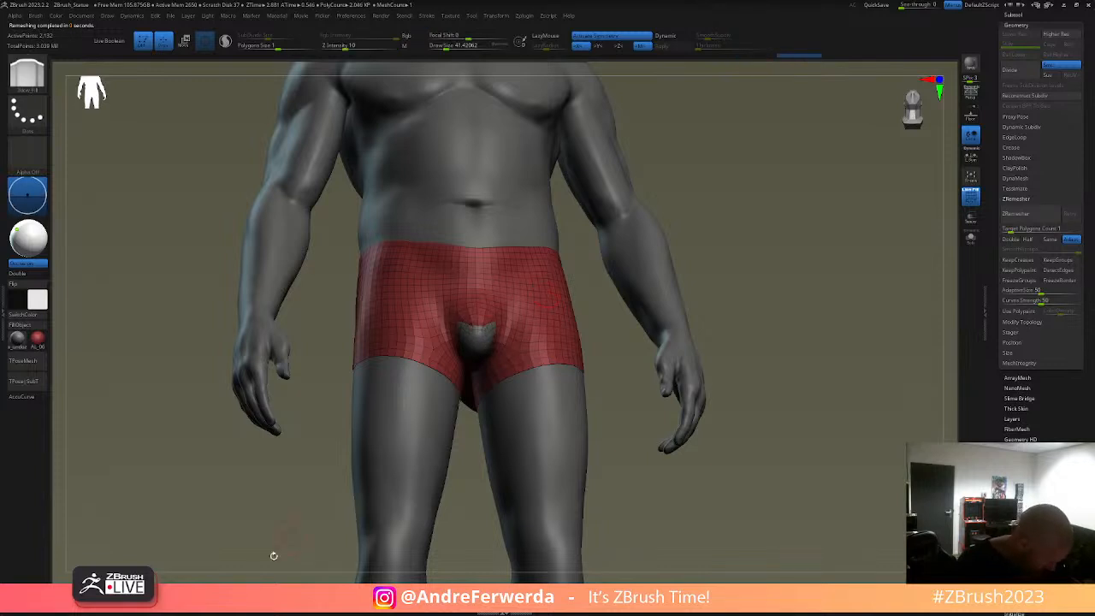
pyautogui.moveTo(706, 251); pyautogui.dragTo(667, 275)
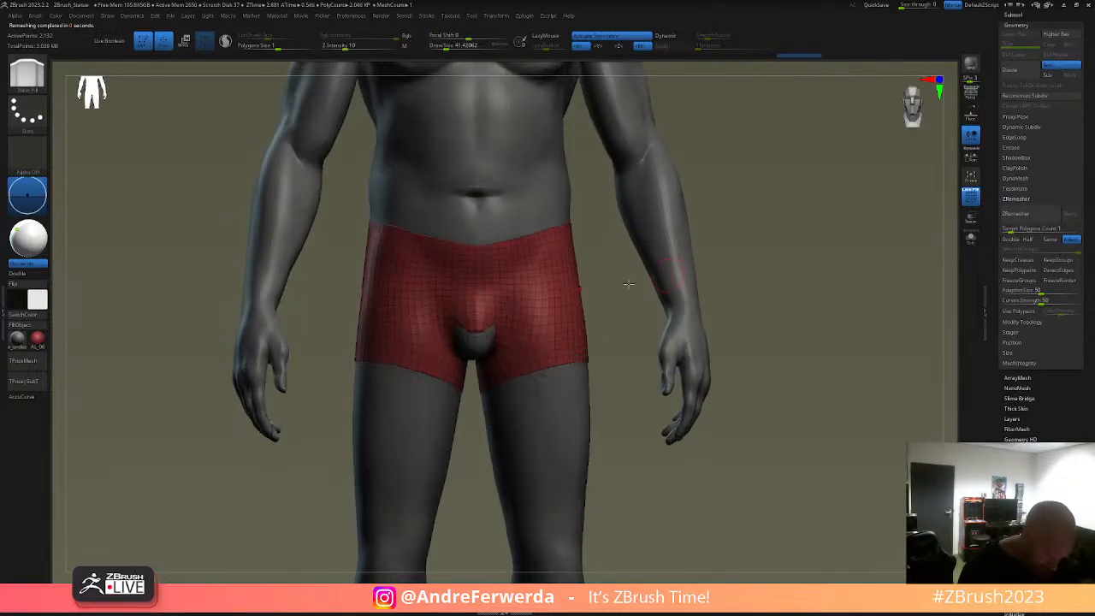
# - Pull the front of the shorts out over the exposed crotch with the Move brush, with the wireframe display turned off
pyautogui.press('b')
pyautogui.press('m')
pyautogui.press('v')
pyautogui.moveTo(484, 336)
pyautogui.mouseDown()
pyautogui.moveTo(489, 347)
pyautogui.moveTo(500, 342)
pyautogui.moveTo(486, 348)
pyautogui.moveTo(524, 331)
pyautogui.mouseUp()
pyautogui.press(']')
pyautogui.press('space')
pyautogui.moveTo(709, 256)
pyautogui.mouseDown()
pyautogui.moveTo(736, 269)
pyautogui.moveTo(713, 276)
pyautogui.mouseUp()
pyautogui.press('space')
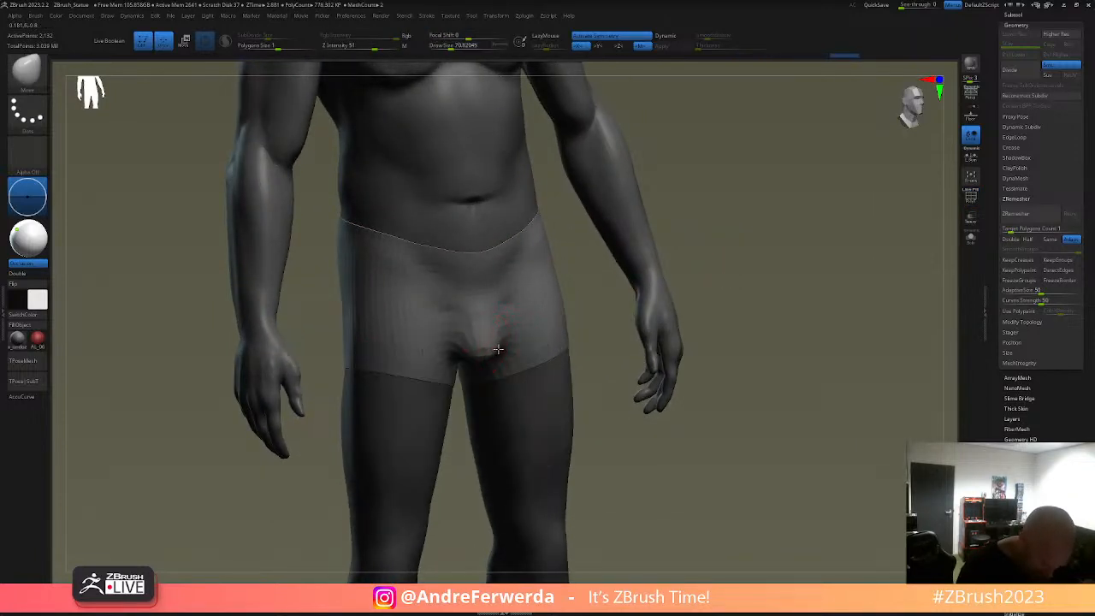
pyautogui.moveTo(502, 347); pyautogui.dragTo(498, 351)
pyautogui.moveTo(691, 214); pyautogui.dragTo(676, 129)
pyautogui.moveTo(477, 364); pyautogui.dragTo(520, 349)
# - Build up volume at the front of the shorts with the ClayBuildup brush and smooth the surrounding surface
pyautogui.press('b')
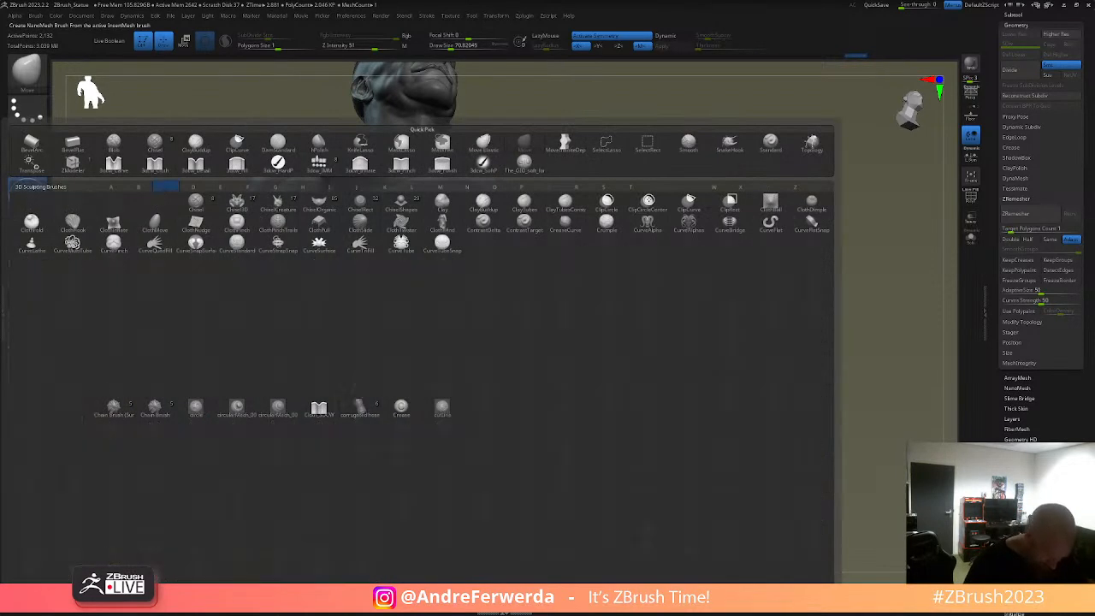
pyautogui.click(483, 204)
pyautogui.moveTo(576, 183); pyautogui.dragTo(591, 272)
pyautogui.moveTo(517, 346); pyautogui.dragTo(494, 302)
pyautogui.keyDown('shift'); pyautogui.moveTo(481, 338); pyautogui.dragTo(498, 310); pyautogui.keyUp('shift')
pyautogui.keyDown('shift'); pyautogui.moveTo(651, 282); pyautogui.dragTo(565, 277); pyautogui.keyUp('shift')
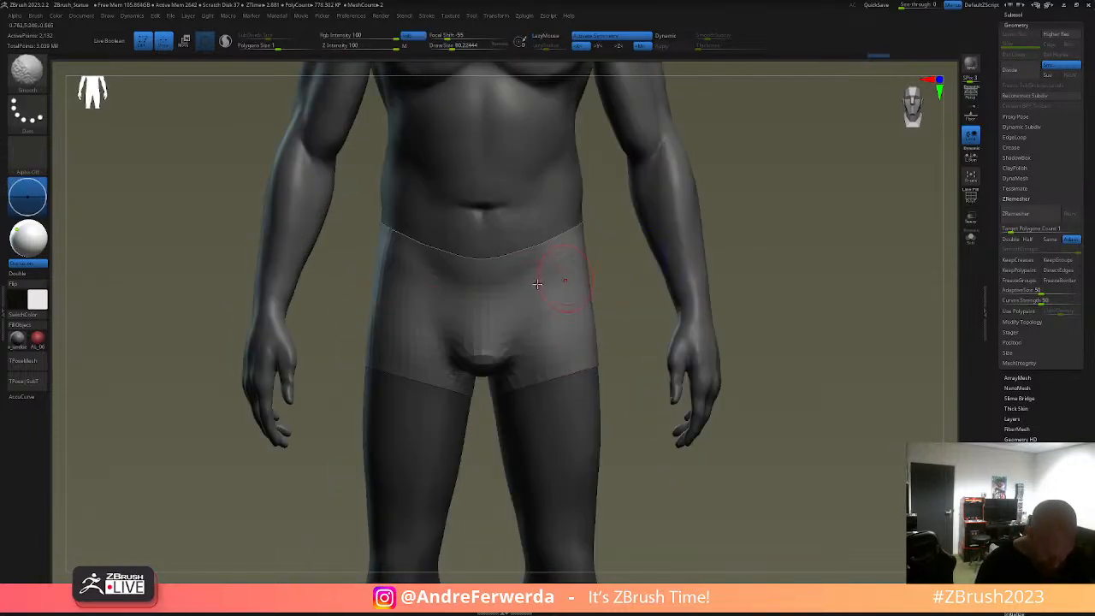
pyautogui.moveTo(646, 255); pyautogui.dragTo(801, 261)
pyautogui.moveTo(484, 284)
pyautogui.keyDown('shift'); pyautogui.mouseDown()
pyautogui.moveTo(460, 265)
pyautogui.moveTo(451, 285)
pyautogui.mouseUp(); pyautogui.keyUp('shift')
pyautogui.moveTo(622, 243)
pyautogui.keyDown('shift'); pyautogui.mouseDown()
pyautogui.moveTo(552, 250)
pyautogui.moveTo(567, 279)
pyautogui.mouseUp(); pyautogui.keyUp('shift')
# - Resize the ClayBuildup brush and add clay along the underside of the shorts' crotch
pyautogui.moveTo(827, 274); pyautogui.dragTo(704, 279)
pyautogui.moveTo(711, 328)
pyautogui.keyDown('alt'); pyautogui.mouseDown()
pyautogui.moveTo(636, 386)
pyautogui.moveTo(684, 402)
pyautogui.moveTo(700, 390)
pyautogui.mouseUp(); pyautogui.keyUp('alt')
pyautogui.press('space')
pyautogui.moveTo(695, 376); pyautogui.dragTo(743, 300)
pyautogui.press('space')
pyautogui.moveTo(489, 399); pyautogui.dragTo(475, 400)
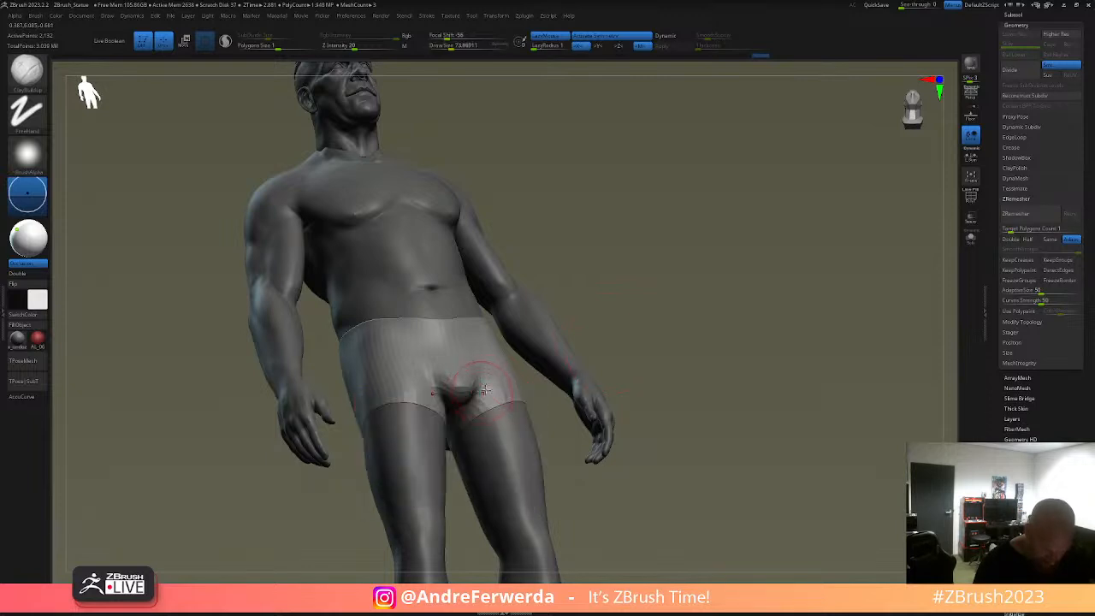
# - Reshape the lower crotch area of the shorts with a smaller Move brush, checking it from below and from the front
pyautogui.press('b')
pyautogui.press('m')
pyautogui.press('v')
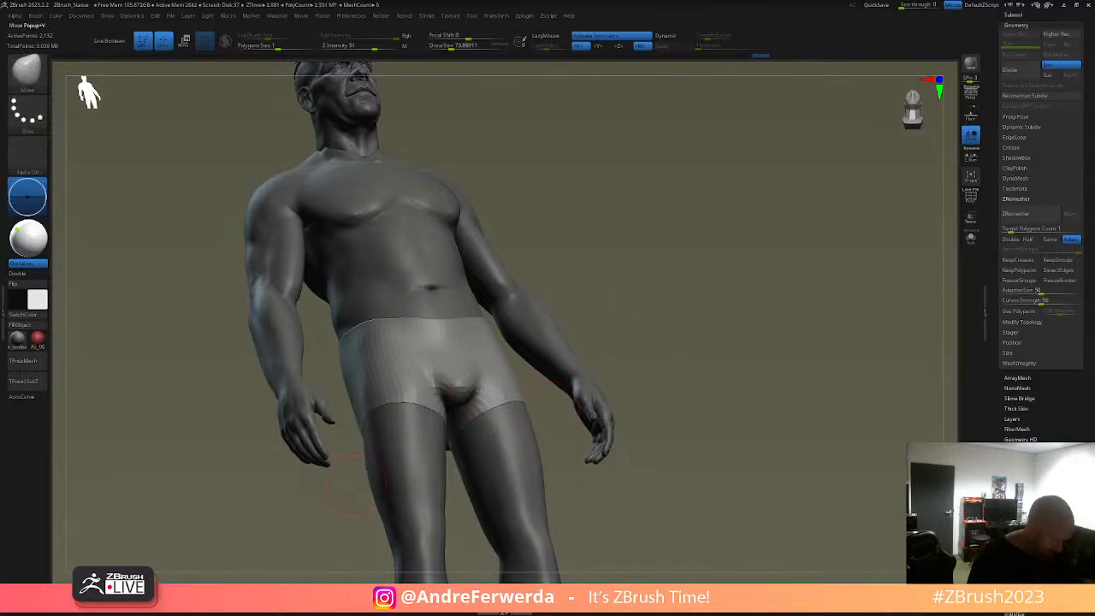
pyautogui.moveTo(469, 376); pyautogui.dragTo(473, 375)
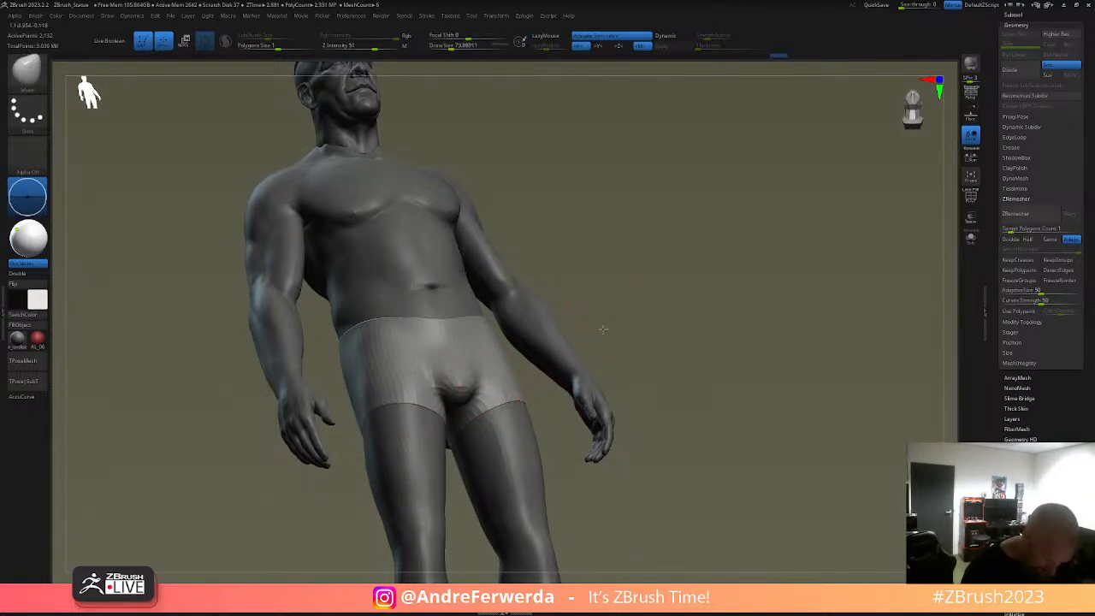
pyautogui.moveTo(604, 318); pyautogui.dragTo(612, 352)
pyautogui.moveTo(460, 463); pyautogui.dragTo(458, 401)
pyautogui.press('space')
pyautogui.moveTo(463, 397)
pyautogui.mouseDown()
pyautogui.moveTo(459, 389)
pyautogui.moveTo(483, 390)
pyautogui.mouseUp()
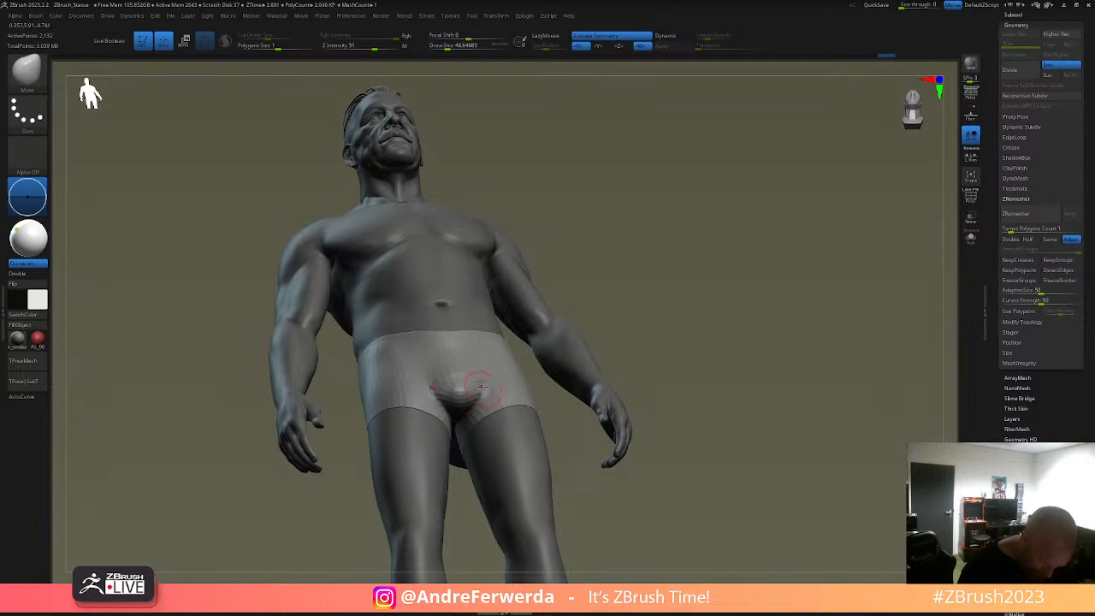
pyautogui.moveTo(495, 369); pyautogui.dragTo(484, 398, button='right')
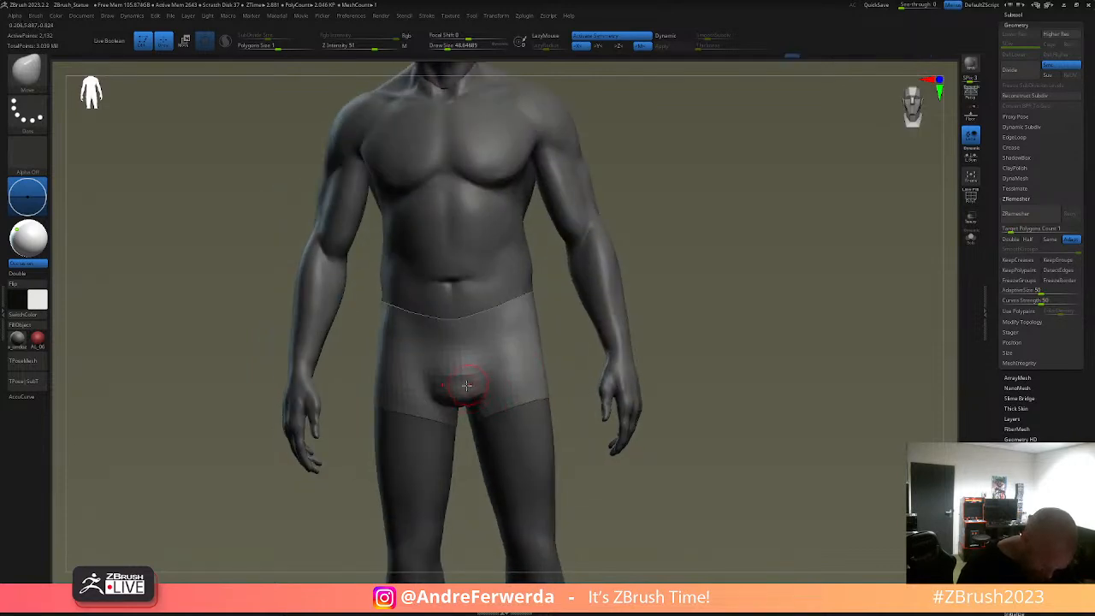
pyautogui.moveTo(643, 293); pyautogui.dragTo(604, 335, button='right')
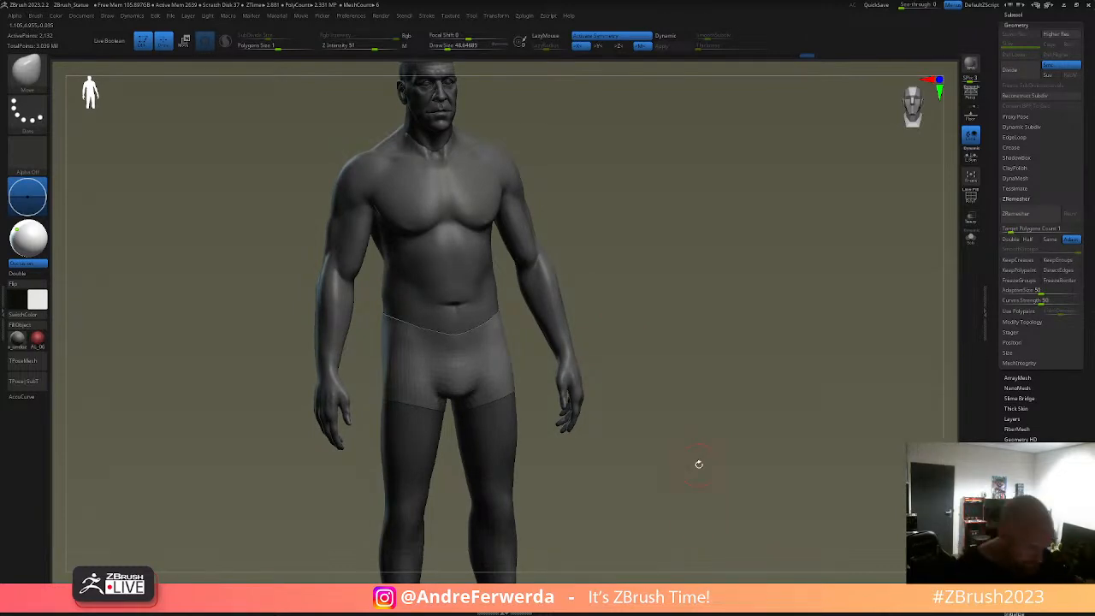
# - Adjust the front waistline of the shorts with the Move brush
pyautogui.keyDown('ctrl'); pyautogui.moveTo(698, 466); pyautogui.dragTo(713, 374, button='right'); pyautogui.keyUp('ctrl')
pyautogui.press('space')
pyautogui.moveTo(503, 327); pyautogui.dragTo(508, 327)
pyautogui.moveTo(558, 299); pyautogui.dragTo(522, 314, button='right')
pyautogui.press('space')
pyautogui.moveTo(478, 345); pyautogui.dragTo(504, 334)
pyautogui.press('space')
# - Hide the arms on the body, make the shorts the active subtool, and check their fit from front and back
pyautogui.keyDown('alt'); pyautogui.click(545, 331); pyautogui.keyUp('alt')
pyautogui.keyDown('ctrl'); pyautogui.keyDown('shift'); pyautogui.click(544, 331); pyautogui.keyUp('shift'); pyautogui.keyUp('ctrl')
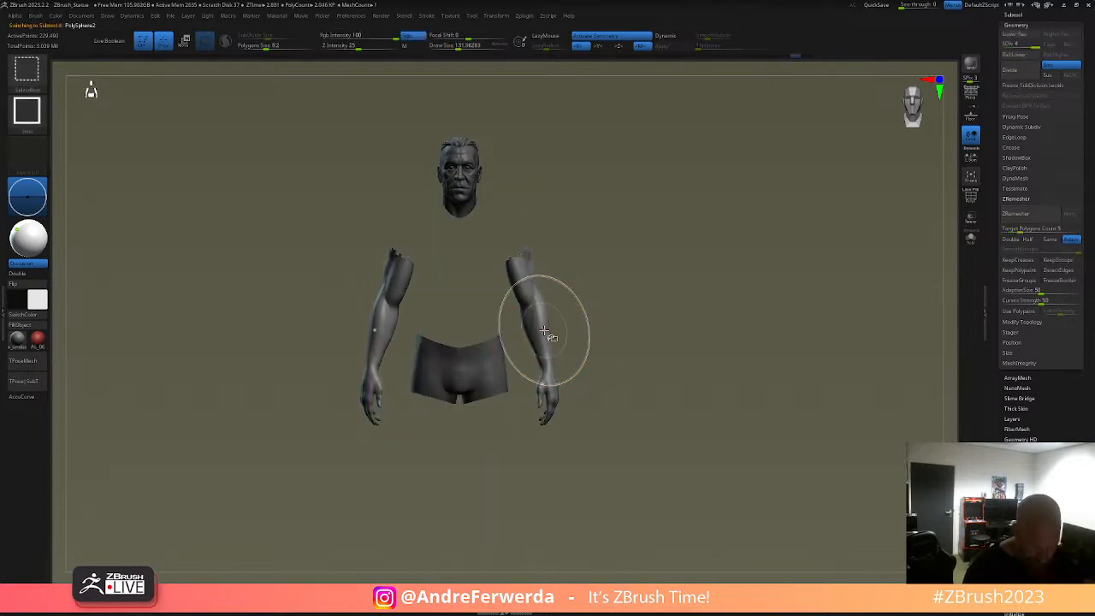
pyautogui.keyDown('ctrl'); pyautogui.keyDown('shift'); pyautogui.click(545, 331); pyautogui.keyUp('shift'); pyautogui.keyUp('ctrl')
pyautogui.keyDown('ctrl'); pyautogui.keyDown('shift'); pyautogui.click(498, 369); pyautogui.keyUp('shift'); pyautogui.keyUp('ctrl')
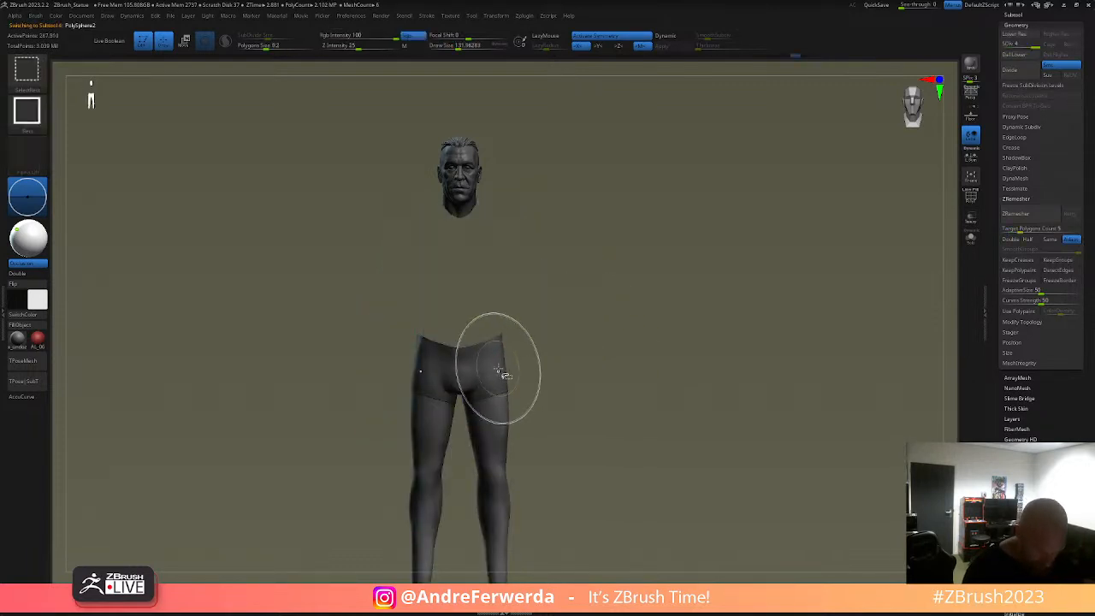
pyautogui.keyDown('ctrl'); pyautogui.keyDown('shift'); pyautogui.click(523, 372); pyautogui.keyUp('shift'); pyautogui.keyUp('ctrl')
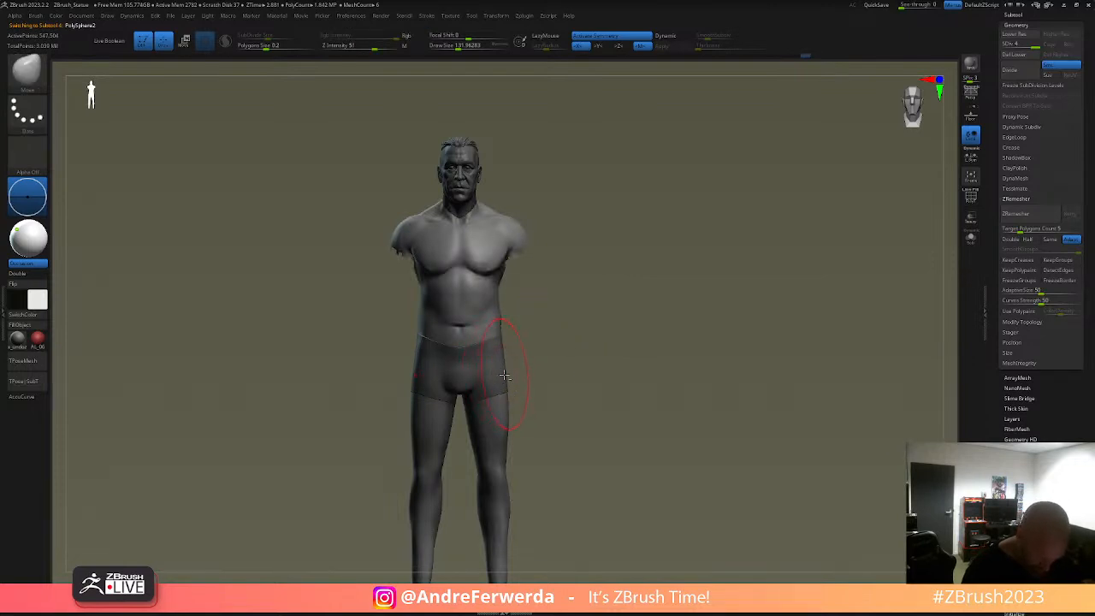
pyautogui.keyDown('alt'); pyautogui.click(493, 356); pyautogui.keyUp('alt')
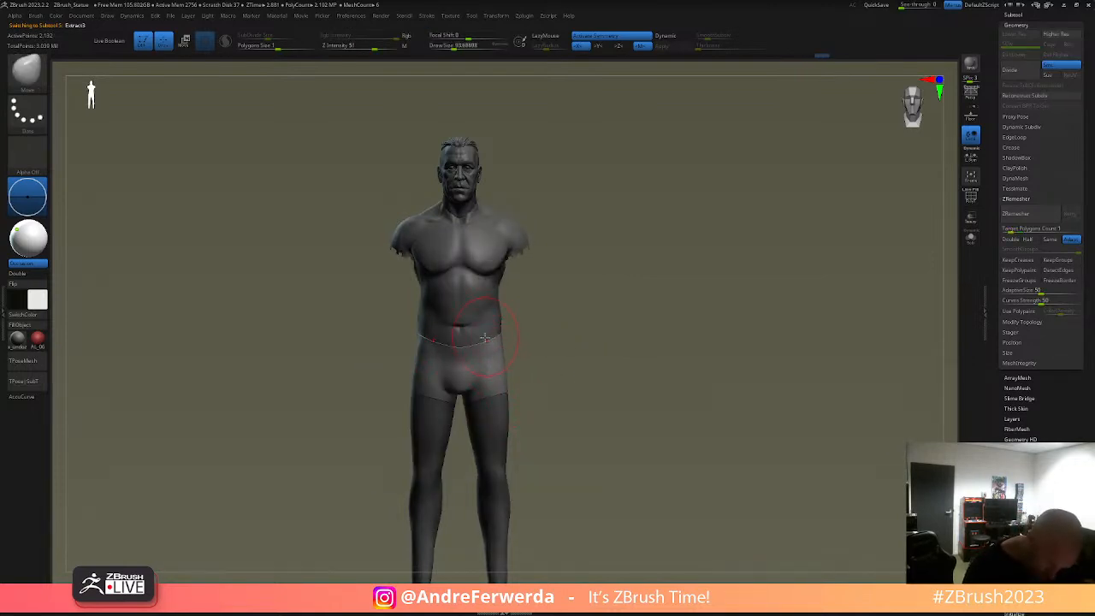
pyautogui.moveTo(483, 334)
pyautogui.keyDown('shift'); pyautogui.mouseDown(button='right')
pyautogui.moveTo(606, 308)
pyautogui.moveTo(516, 409)
pyautogui.mouseUp(button='right'); pyautogui.keyUp('shift')
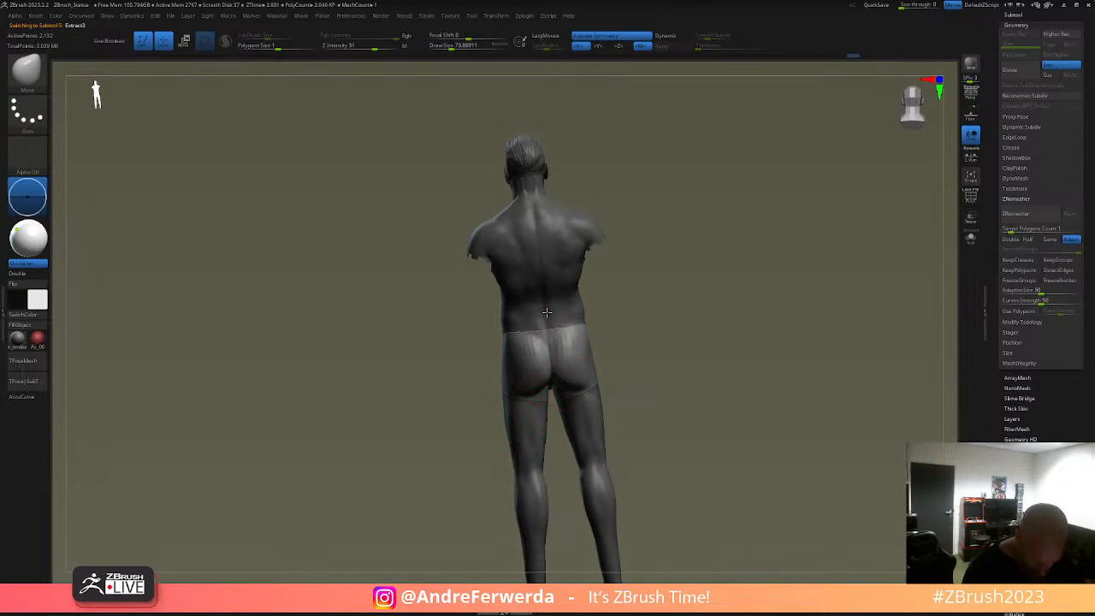
pyautogui.moveTo(555, 309); pyautogui.dragTo(792, 310, button='right')
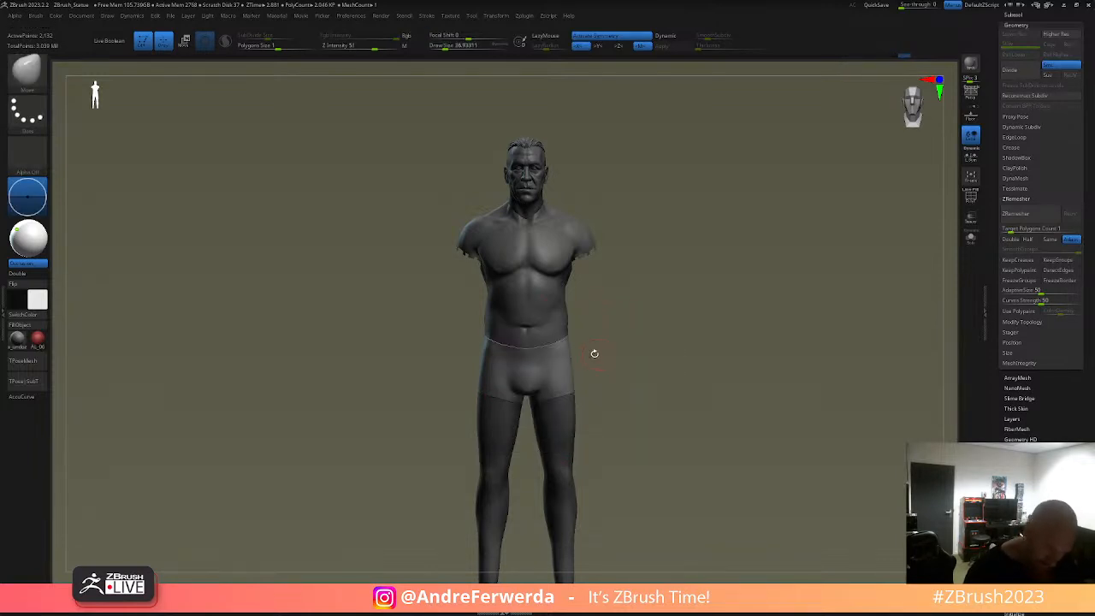
# - Show the body's arms again and return to the shorts with the full figure in view
pyautogui.keyDown('alt'); pyautogui.click(555, 318); pyautogui.keyUp('alt')
pyautogui.keyDown('ctrl'); pyautogui.keyDown('shift'); pyautogui.click(609, 390); pyautogui.keyUp('shift'); pyautogui.keyUp('ctrl')
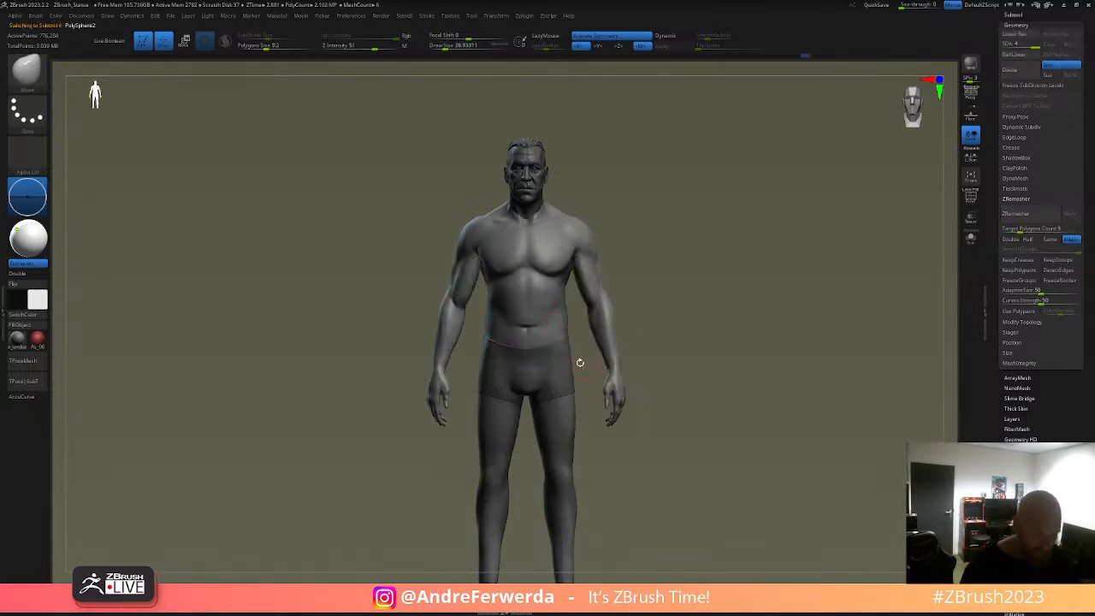
pyautogui.keyDown('alt'); pyautogui.click(548, 368); pyautogui.keyUp('alt')
pyautogui.keyDown('ctrl'); pyautogui.moveTo(547, 366); pyautogui.dragTo(623, 343, button='right'); pyautogui.keyUp('ctrl')
pyautogui.press('s')
pyautogui.click(541, 348)
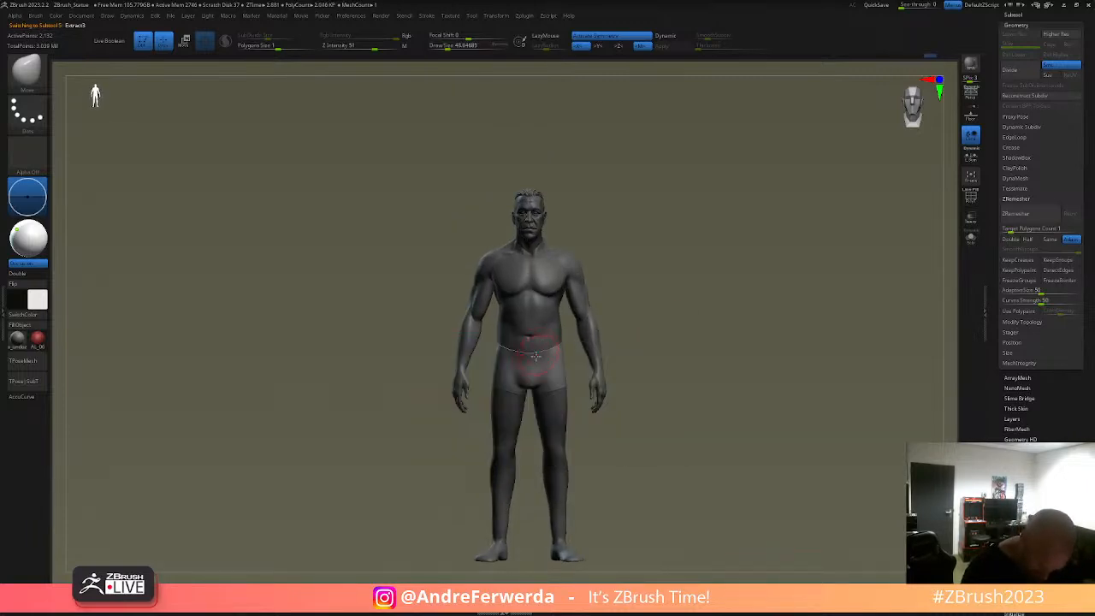
pyautogui.keyDown('alt'); pyautogui.moveTo(660, 320); pyautogui.dragTo(623, 325, button='right'); pyautogui.keyUp('alt')
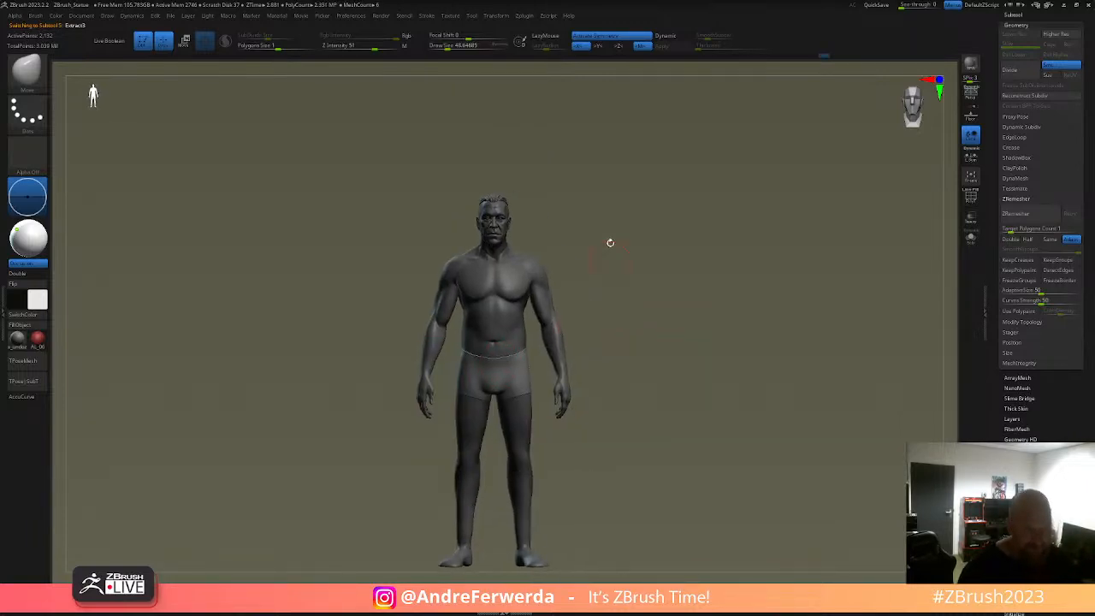
# - Give the shorts a Dynamic Subdiv thickness of about 0.008 while soloed, and apply it as real geometry
pyautogui.click(683, 36)
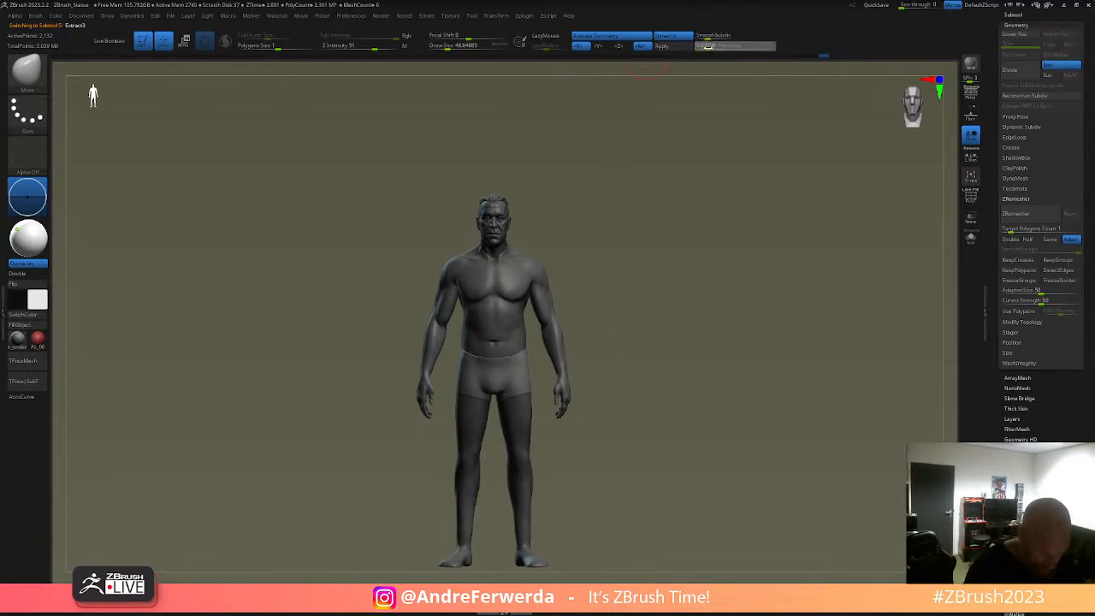
pyautogui.moveTo(704, 46); pyautogui.dragTo(707, 46)
pyautogui.keyDown('alt'); pyautogui.moveTo(654, 248); pyautogui.dragTo(722, 311); pyautogui.keyUp('alt')
pyautogui.click(973, 241)
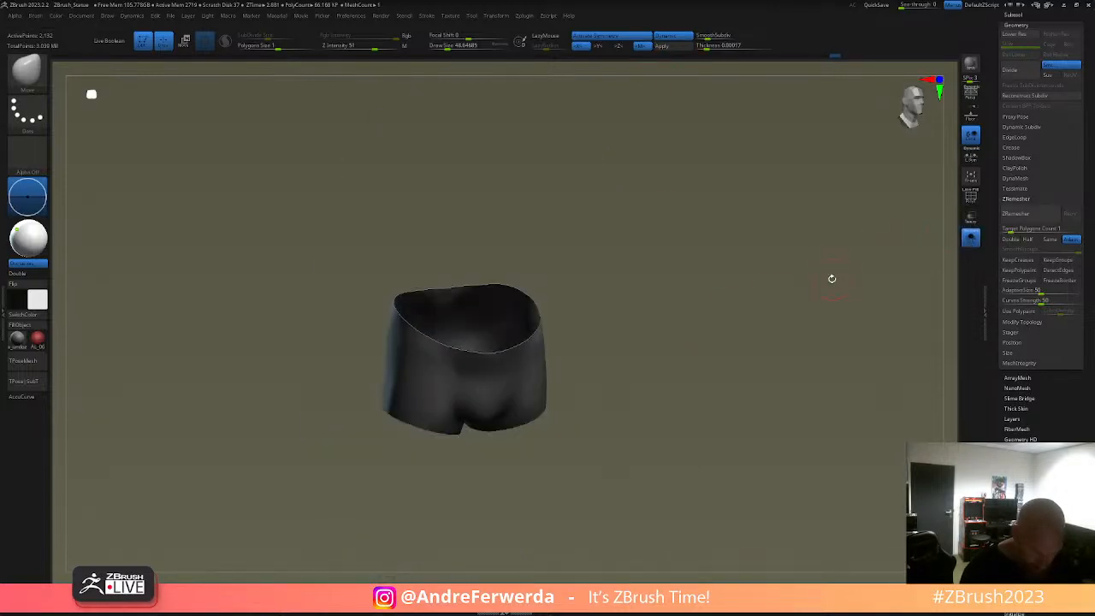
pyautogui.moveTo(708, 46); pyautogui.dragTo(715, 48)
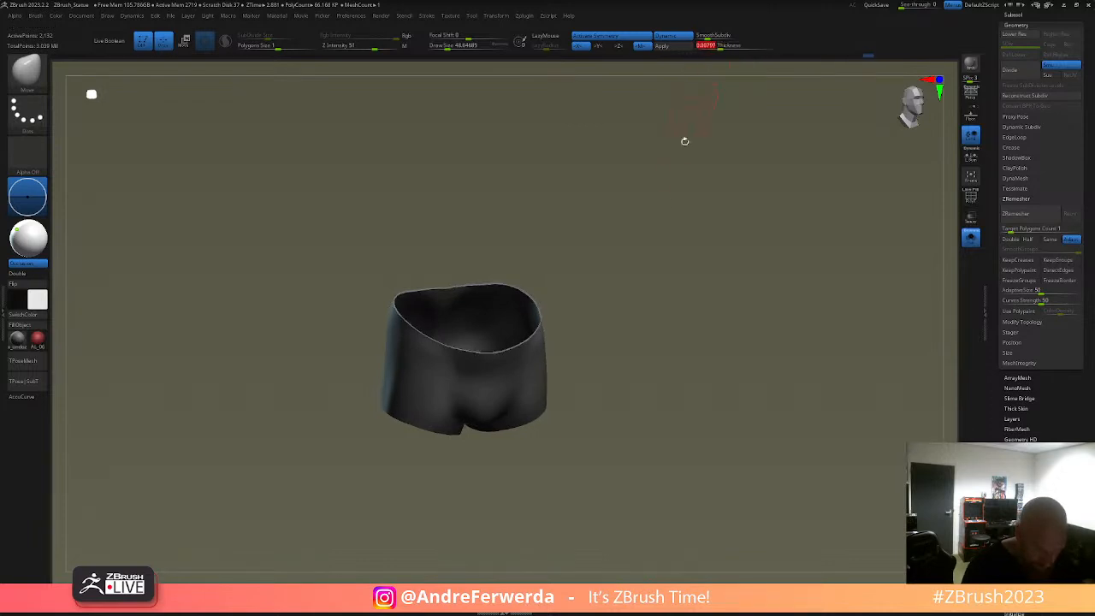
pyautogui.click(972, 239)
pyautogui.click(664, 47)
pyautogui.moveTo(680, 307)
pyautogui.keyDown('alt'); pyautogui.mouseDown()
pyautogui.moveTo(699, 262)
pyautogui.moveTo(686, 253)
pyautogui.moveTo(694, 298)
pyautogui.mouseUp(); pyautogui.keyUp('alt')
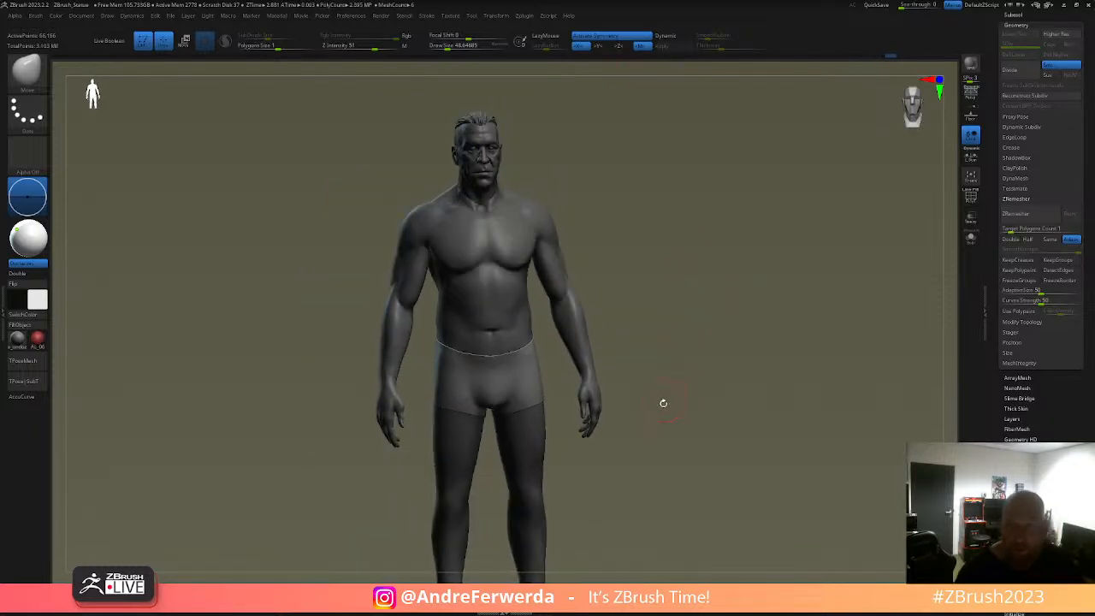
pyautogui.press('b')
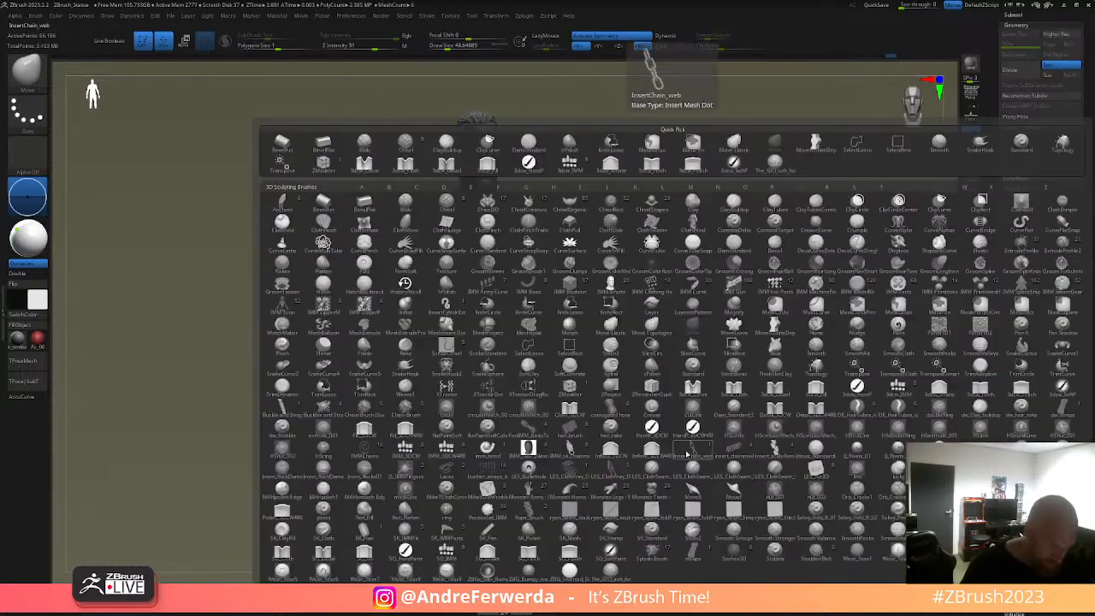
pyautogui.press('s')
pyautogui.press('t')
pyautogui.moveTo(723, 400); pyautogui.dragTo(702, 387)
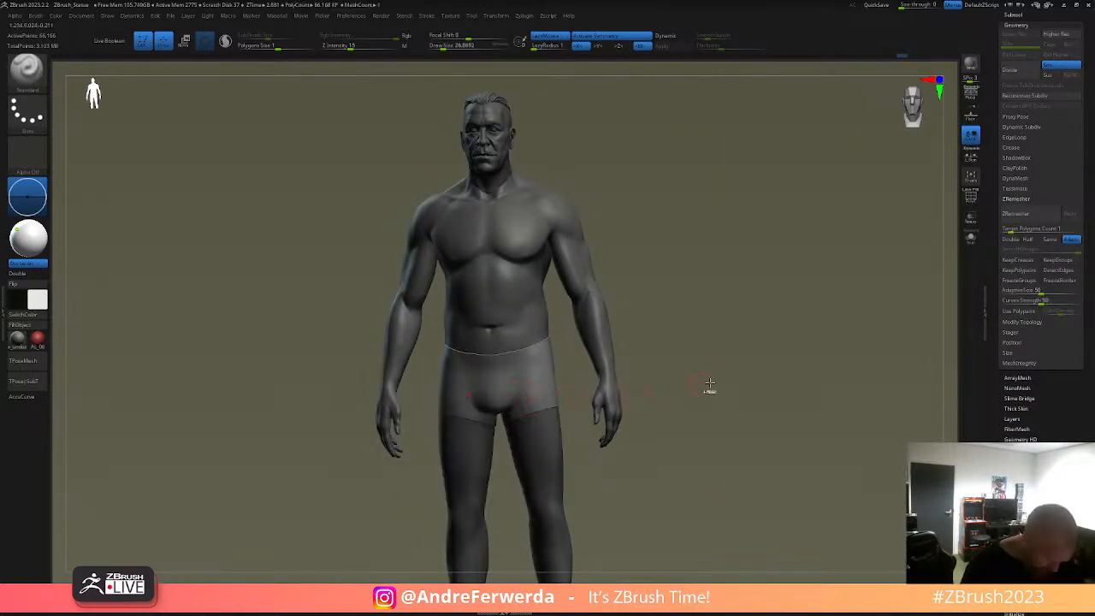
# - Choose the GIO soft fold brush and work soft folds into the front of the shorts
pyautogui.press('b')
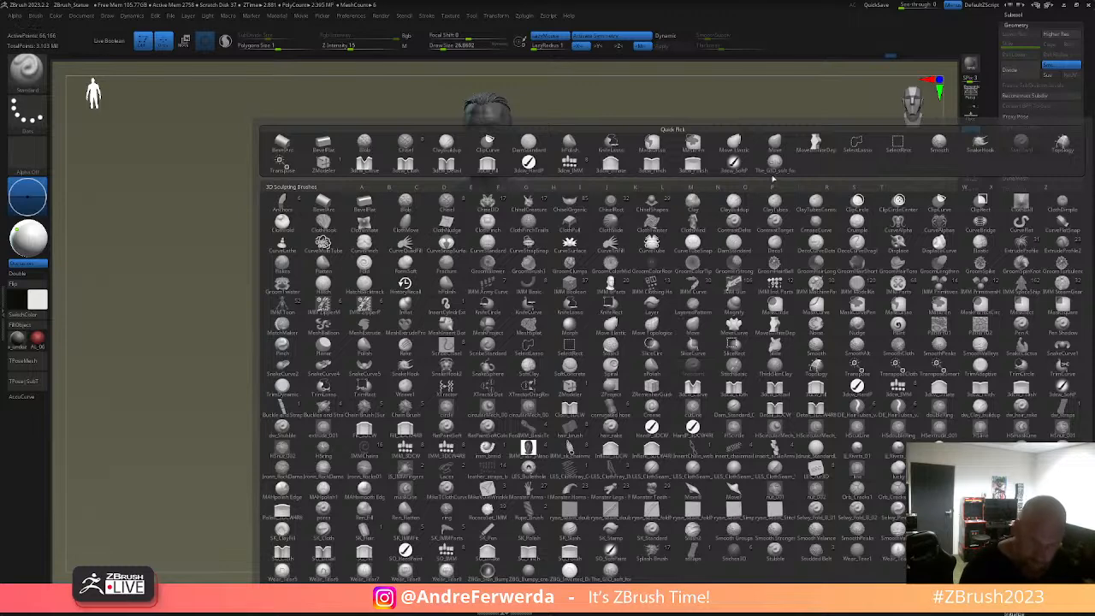
pyautogui.click(775, 162)
pyautogui.keyDown('alt'); pyautogui.click(517, 399); pyautogui.keyUp('alt')
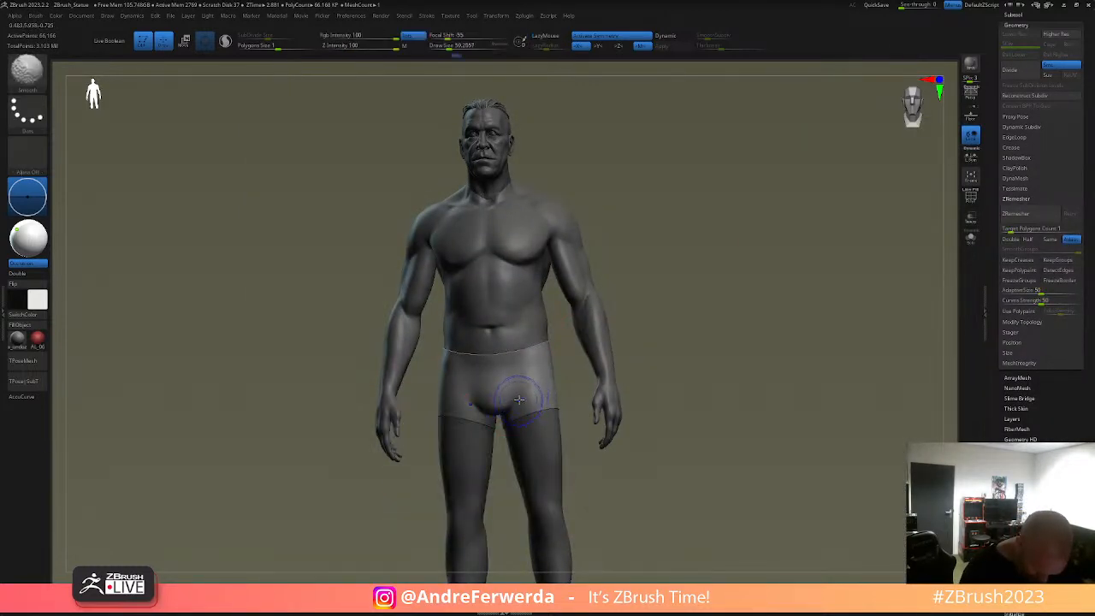
pyautogui.moveTo(511, 408); pyautogui.dragTo(509, 438, button='right')
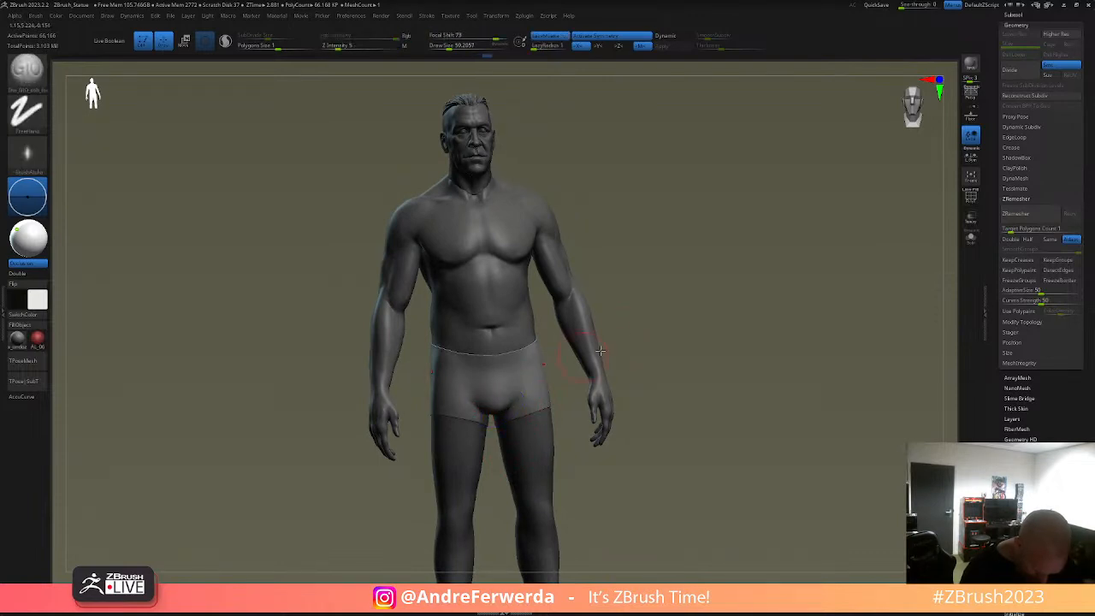
pyautogui.moveTo(579, 362); pyautogui.dragTo(515, 406, button='right')
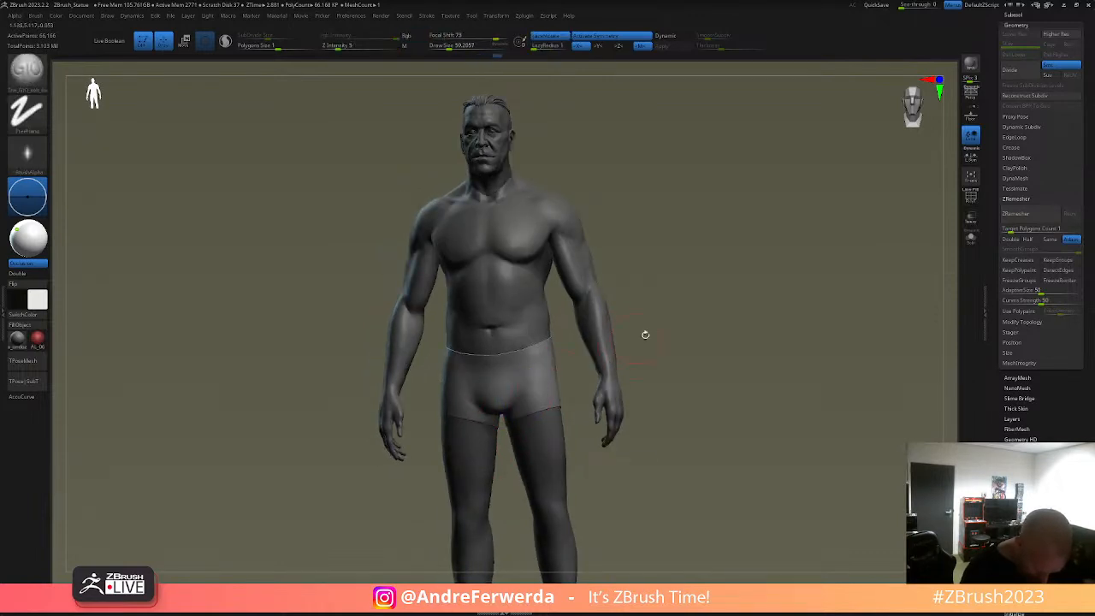
pyautogui.moveTo(631, 337); pyautogui.dragTo(655, 314, button='right')
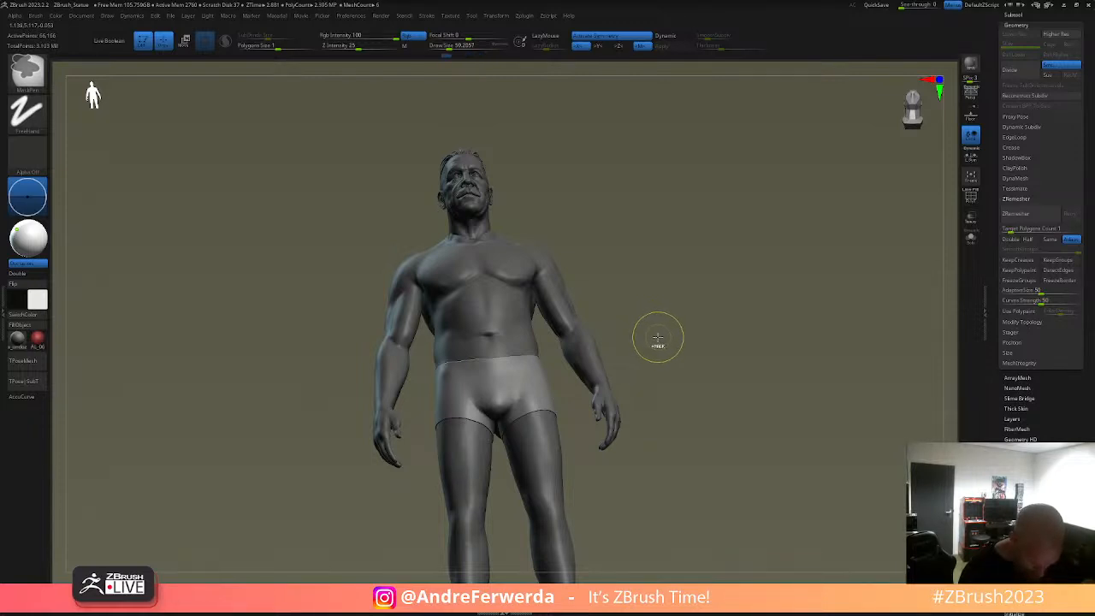
# - Isolate the outer surface of the shorts and sculpt soft folds across the front and around the crotch
pyautogui.keyDown('ctrl'); pyautogui.keyDown('shift'); pyautogui.click(551, 394); pyautogui.keyUp('shift'); pyautogui.keyUp('ctrl')
pyautogui.moveTo(561, 384); pyautogui.dragTo(545, 395, button='right')
pyautogui.moveTo(523, 399); pyautogui.dragTo(531, 393)
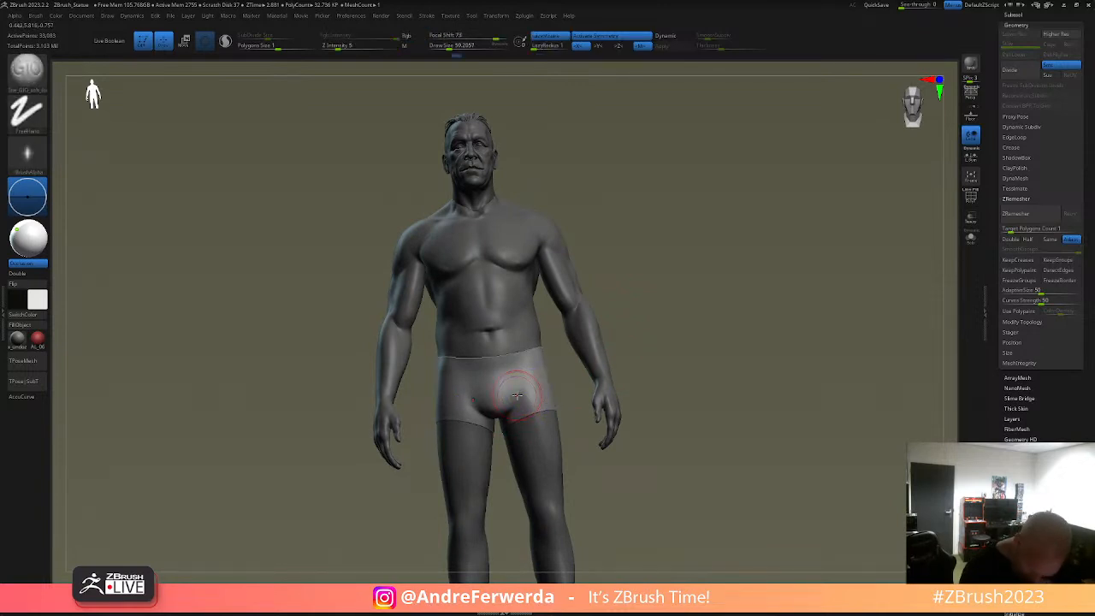
pyautogui.moveTo(646, 340); pyautogui.dragTo(530, 422)
pyautogui.keyDown('shift'); pyautogui.moveTo(538, 429); pyautogui.dragTo(589, 419, button='right'); pyautogui.keyUp('shift')
pyautogui.moveTo(589, 415); pyautogui.dragTo(585, 423)
# - Smooth the back of the isolated shorts surface and show the complete shorts again
pyautogui.moveTo(730, 368); pyautogui.dragTo(739, 295)
pyautogui.press('shift')
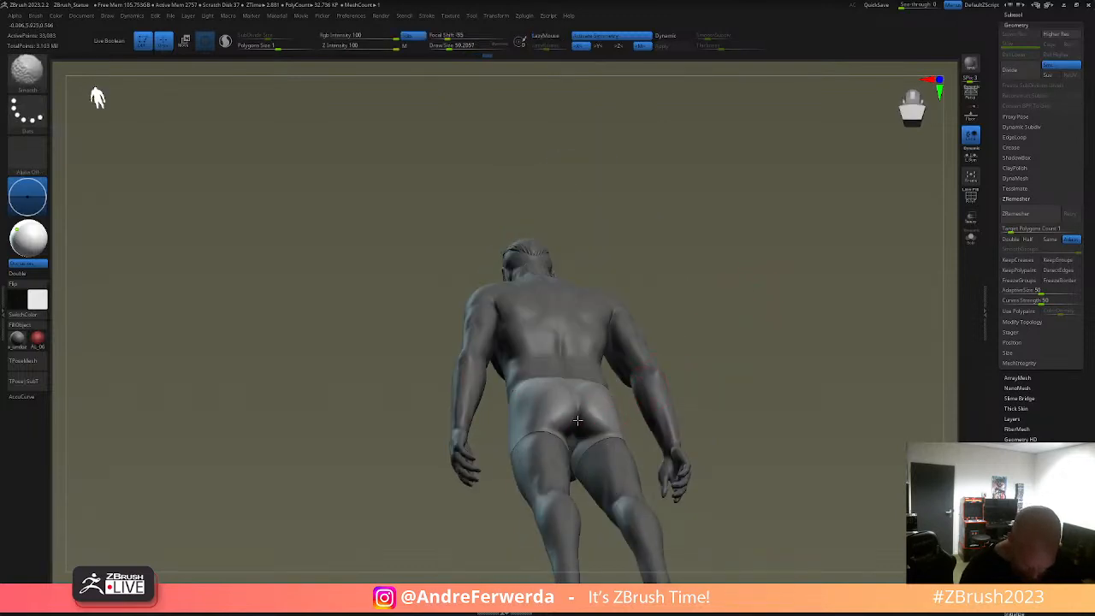
pyautogui.keyDown('shift'); pyautogui.moveTo(602, 404); pyautogui.dragTo(603, 414); pyautogui.keyUp('shift')
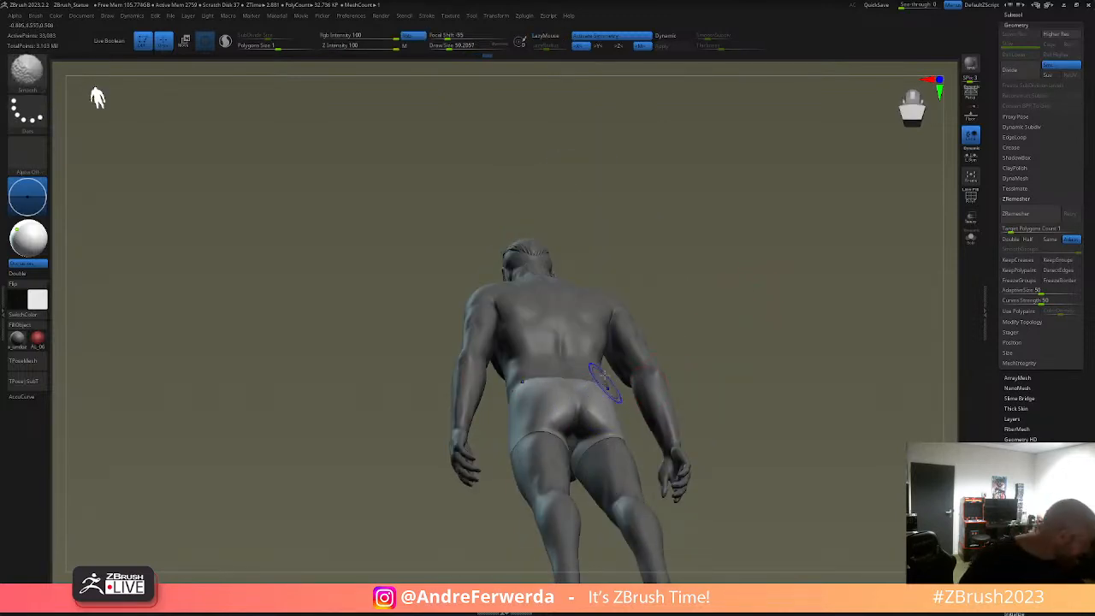
pyautogui.keyDown('ctrl'); pyautogui.keyDown('shift'); pyautogui.click(743, 321); pyautogui.keyUp('shift'); pyautogui.keyUp('ctrl')
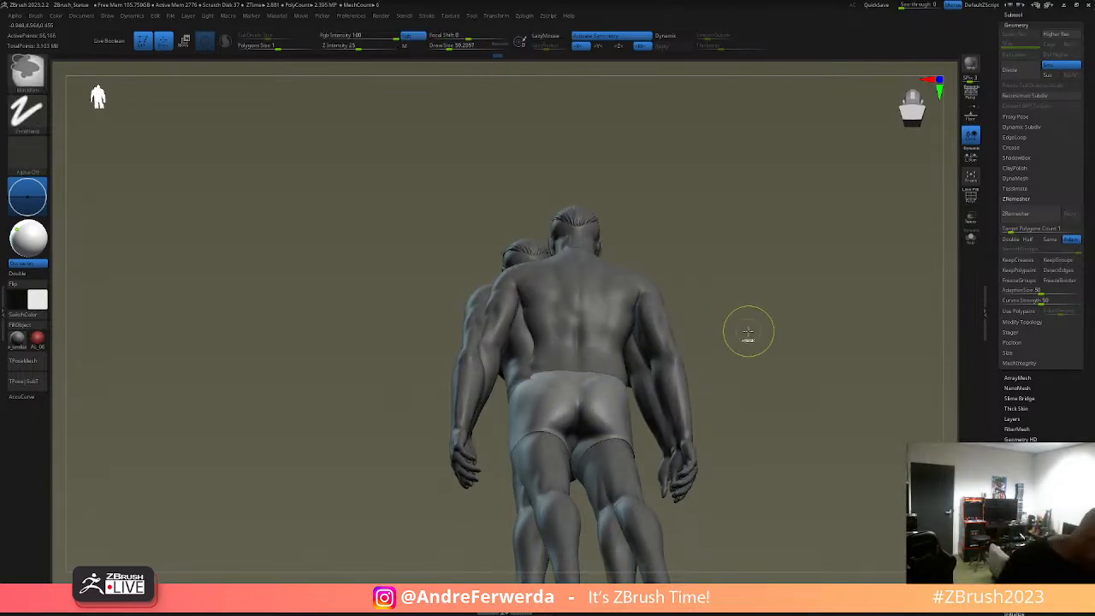
pyautogui.hotkey('ctrl', 'z')
# - Check the shorts' polygroups with PolyFrame and smooth the seat area
pyautogui.moveTo(782, 325)
pyautogui.mouseDown()
pyautogui.moveTo(745, 362)
pyautogui.moveTo(586, 419)
pyautogui.mouseUp()
pyautogui.hotkey('shift', 'f')
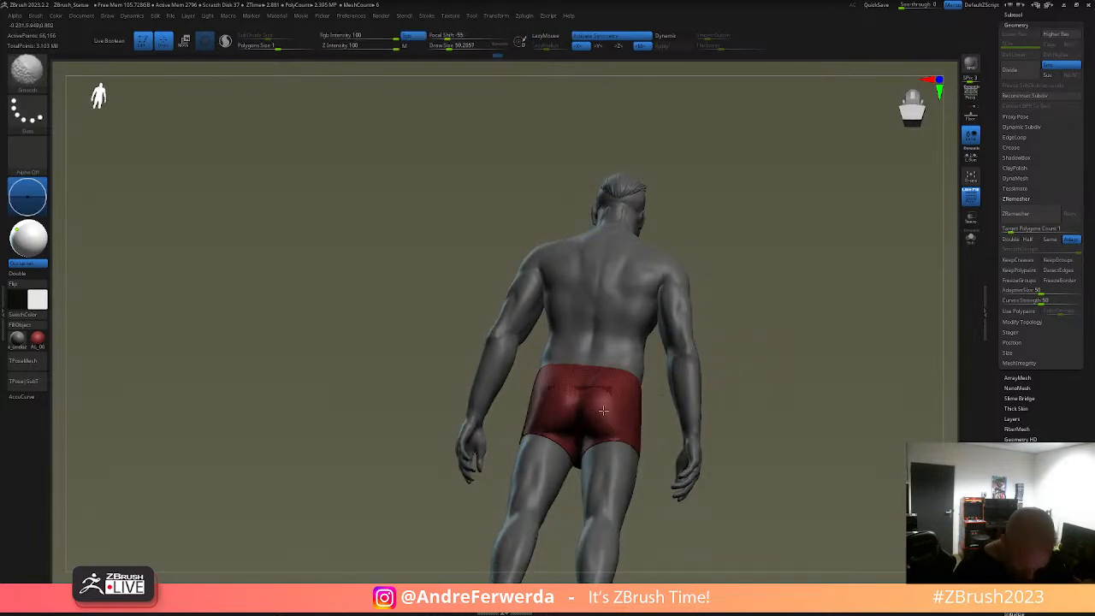
pyautogui.moveTo(743, 389); pyautogui.dragTo(758, 330)
pyautogui.hotkey('shift', 'f')
pyautogui.keyDown('shift'); pyautogui.moveTo(584, 406); pyautogui.dragTo(584, 426); pyautogui.keyUp('shift')
pyautogui.moveTo(694, 346); pyautogui.dragTo(787, 387)
pyautogui.keyDown('shift'); pyautogui.moveTo(590, 412); pyautogui.dragTo(604, 417); pyautogui.keyUp('shift')
# - Adjust the leg openings of the shorts from the front with a resized Move brush
pyautogui.keyDown('alt'); pyautogui.moveTo(750, 368); pyautogui.dragTo(710, 335); pyautogui.keyUp('alt')
pyautogui.moveTo(749, 390); pyautogui.dragTo(772, 386)
pyautogui.moveTo(772, 387)
pyautogui.keyDown('alt'); pyautogui.mouseDown()
pyautogui.moveTo(748, 374)
pyautogui.moveTo(636, 471)
pyautogui.mouseUp(); pyautogui.keyUp('alt')
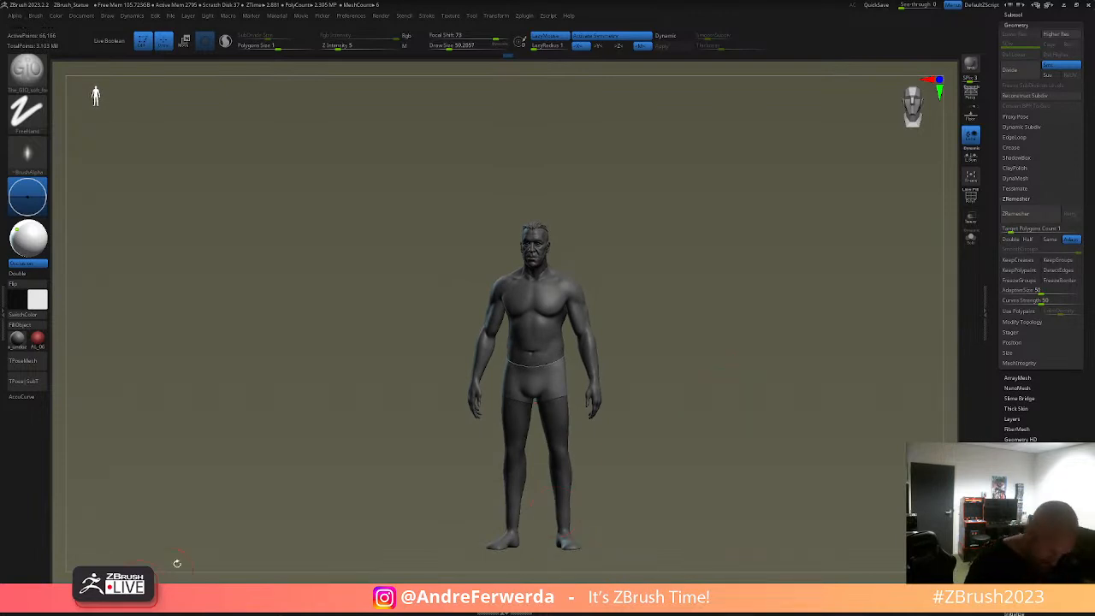
pyautogui.moveTo(693, 290); pyautogui.dragTo(636, 341)
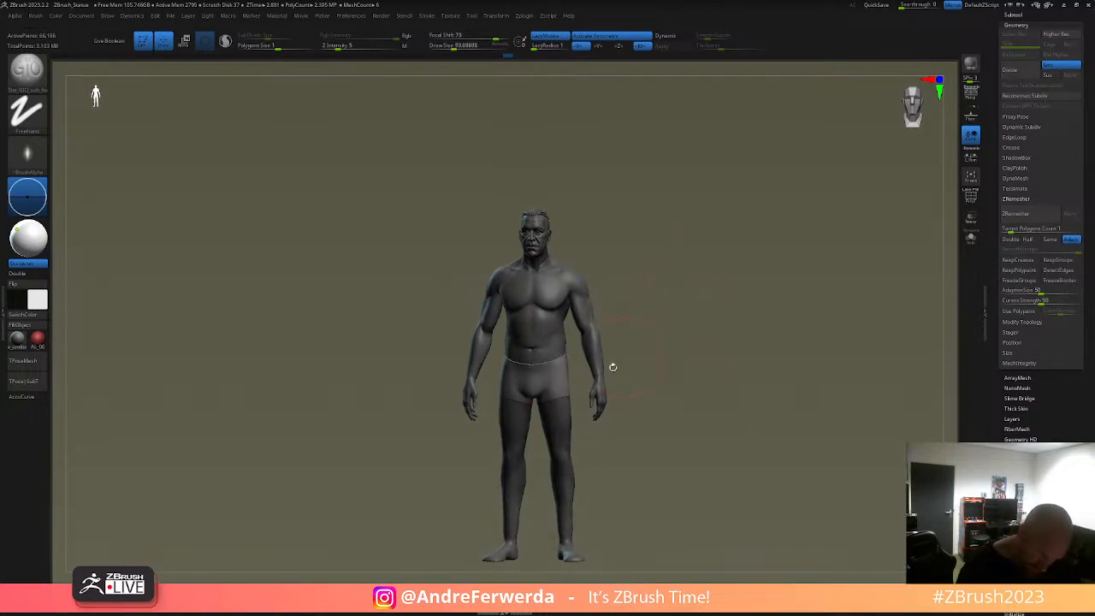
pyautogui.press('b')
pyautogui.press('m')
pyautogui.press('v')
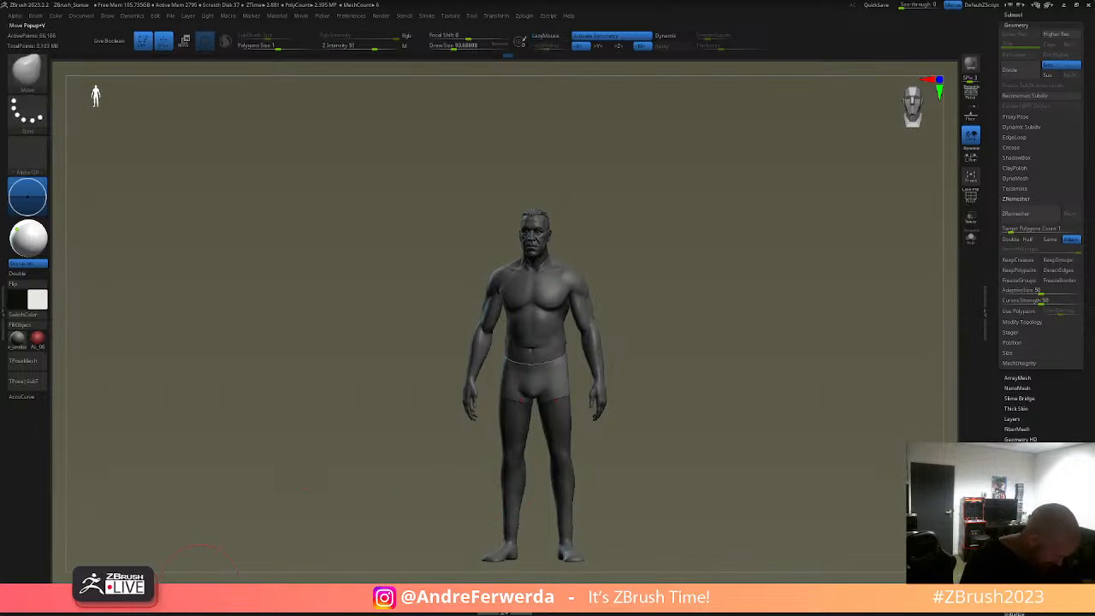
pyautogui.press('space')
pyautogui.moveTo(564, 412); pyautogui.dragTo(559, 414)
pyautogui.moveTo(558, 417); pyautogui.dragTo(578, 417, button='right')
pyautogui.press('space')
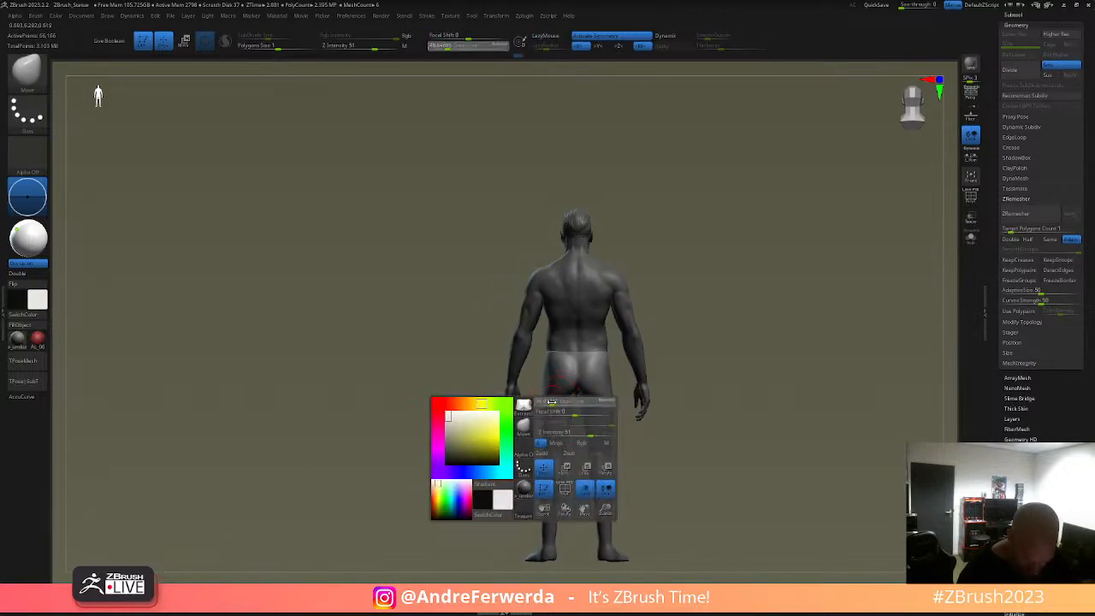
# - Shape the seat of the shorts from behind with the Move brush and smooth the area between the buttocks
pyautogui.moveTo(697, 367)
pyautogui.mouseDown(button='right')
pyautogui.moveTo(719, 317)
pyautogui.moveTo(608, 359)
pyautogui.mouseUp(button='right')
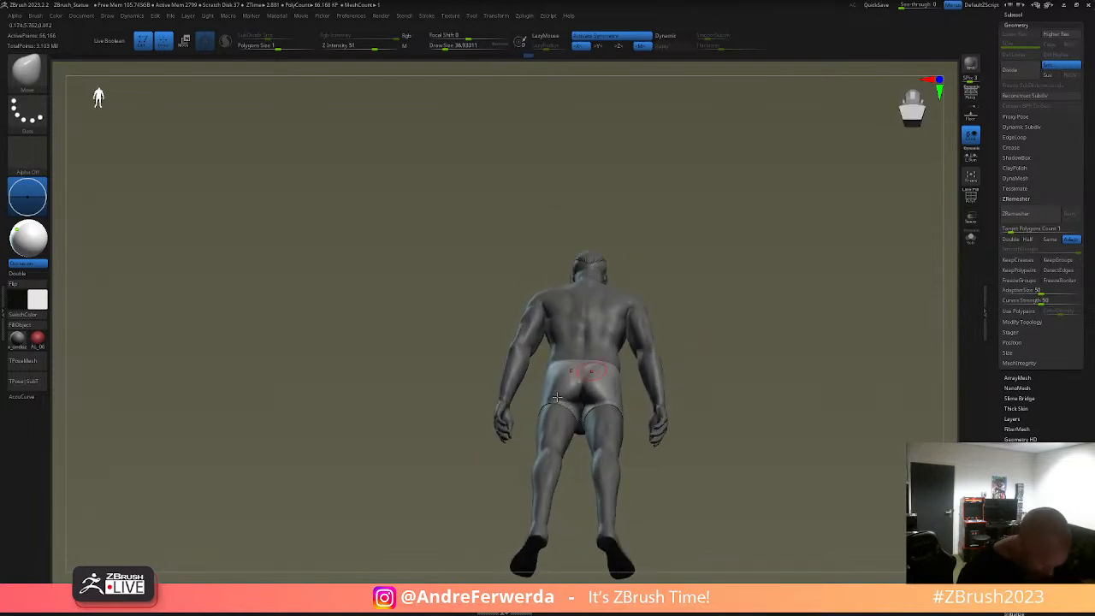
pyautogui.moveTo(728, 336); pyautogui.dragTo(735, 292, button='right')
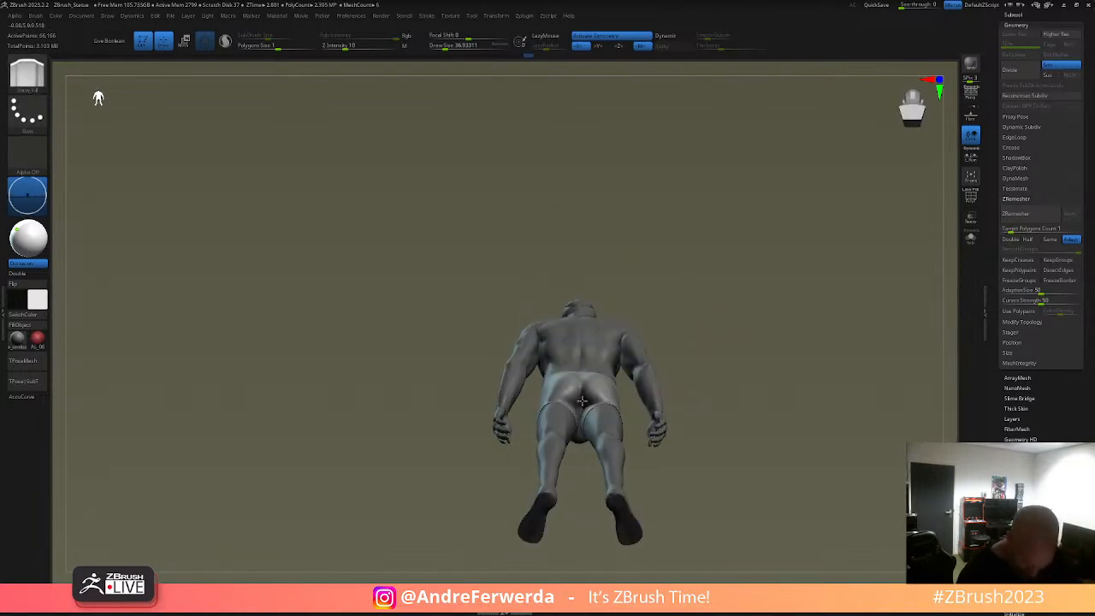
pyautogui.moveTo(653, 317); pyautogui.dragTo(589, 390, button='right')
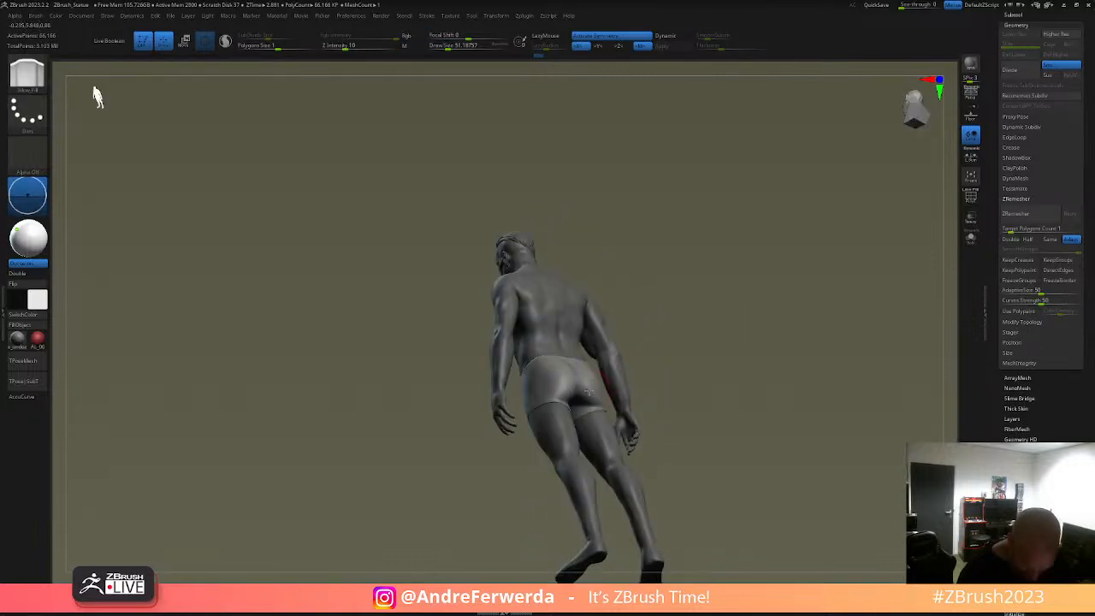
pyautogui.moveTo(589, 391); pyautogui.dragTo(590, 396)
pyautogui.press('b')
pyautogui.press('m')
pyautogui.press('v')
pyautogui.hotkey('ctrl', 'z')
pyautogui.moveTo(575, 391); pyautogui.dragTo(578, 387)
pyautogui.keyDown('shift'); pyautogui.moveTo(662, 347); pyautogui.dragTo(712, 339, button='right'); pyautogui.keyUp('shift')
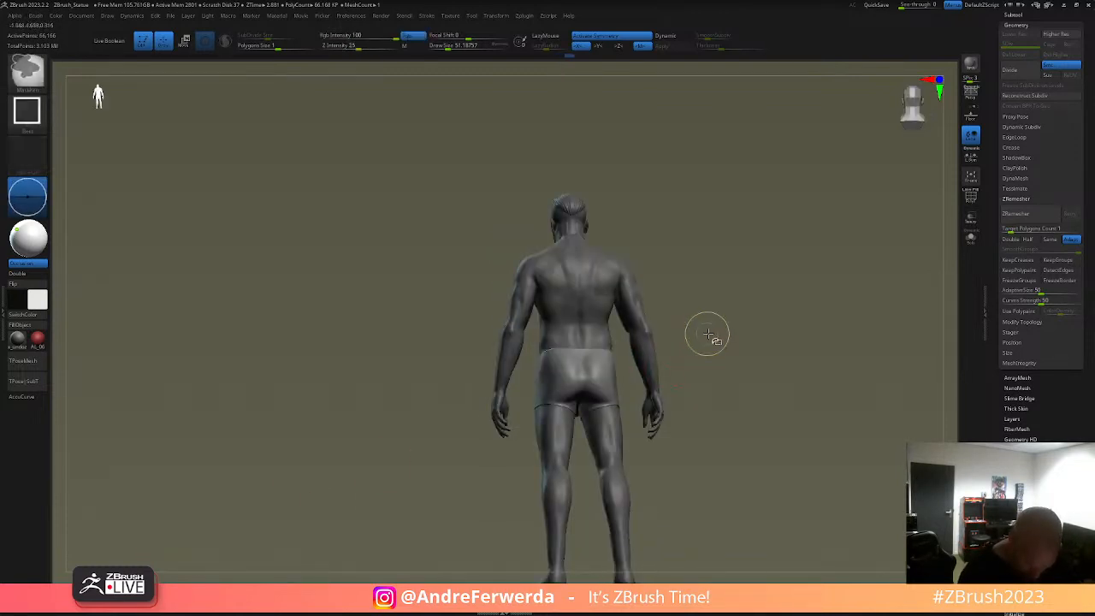
pyautogui.keyDown('shift'); pyautogui.moveTo(583, 377); pyautogui.dragTo(582, 371); pyautogui.keyUp('shift')
# - Examine the full figure with its shorts, then the head and shoulders, from front and side
pyautogui.keyDown('ctrl'); pyautogui.moveTo(712, 377); pyautogui.dragTo(727, 274, button='right'); pyautogui.keyUp('ctrl')
pyautogui.moveTo(702, 347); pyautogui.dragTo(753, 365, button='right')
pyautogui.keyDown('ctrl'); pyautogui.moveTo(753, 365); pyautogui.dragTo(717, 435, button='right'); pyautogui.keyUp('ctrl')
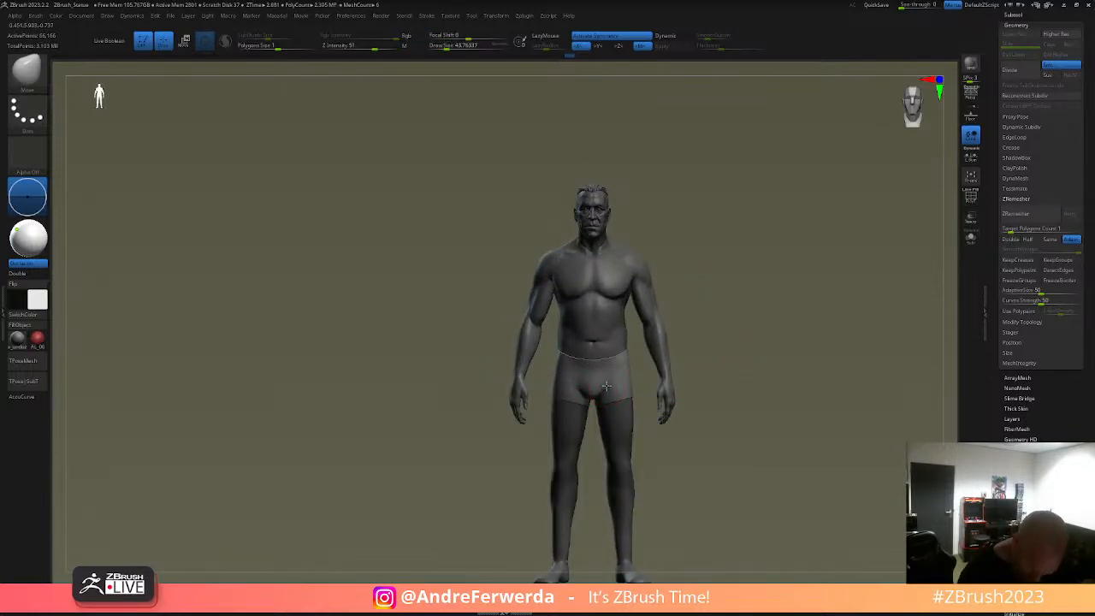
pyautogui.moveTo(601, 392)
pyautogui.mouseDown(button='right')
pyautogui.moveTo(626, 261)
pyautogui.moveTo(715, 328)
pyautogui.moveTo(709, 362)
pyautogui.moveTo(730, 327)
pyautogui.moveTo(739, 330)
pyautogui.moveTo(763, 424)
pyautogui.mouseUp(button='right')
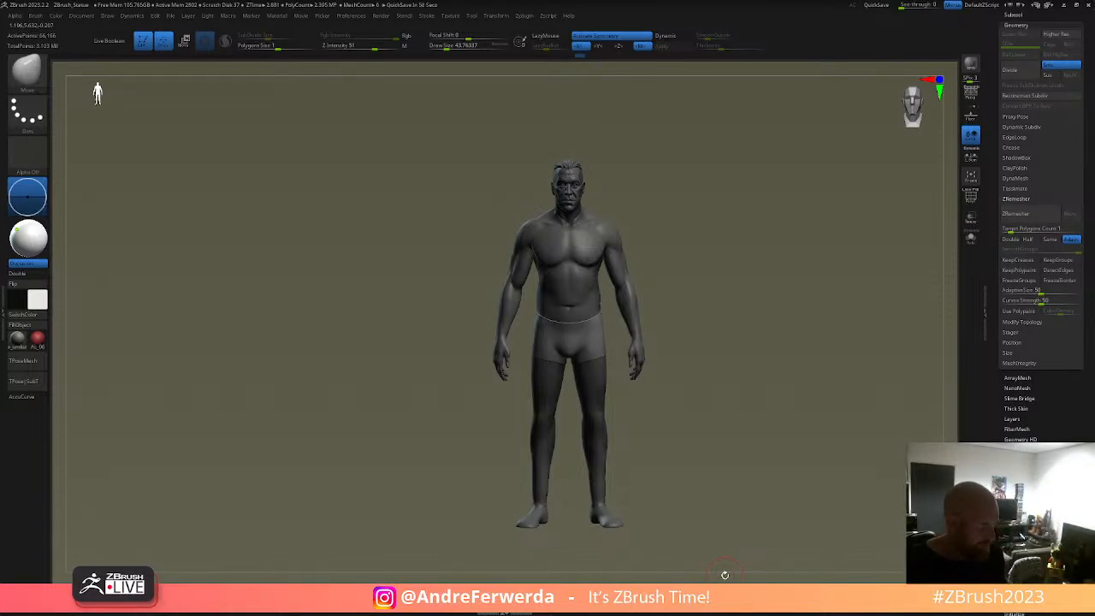
pyautogui.moveTo(725, 575); pyautogui.dragTo(691, 533)
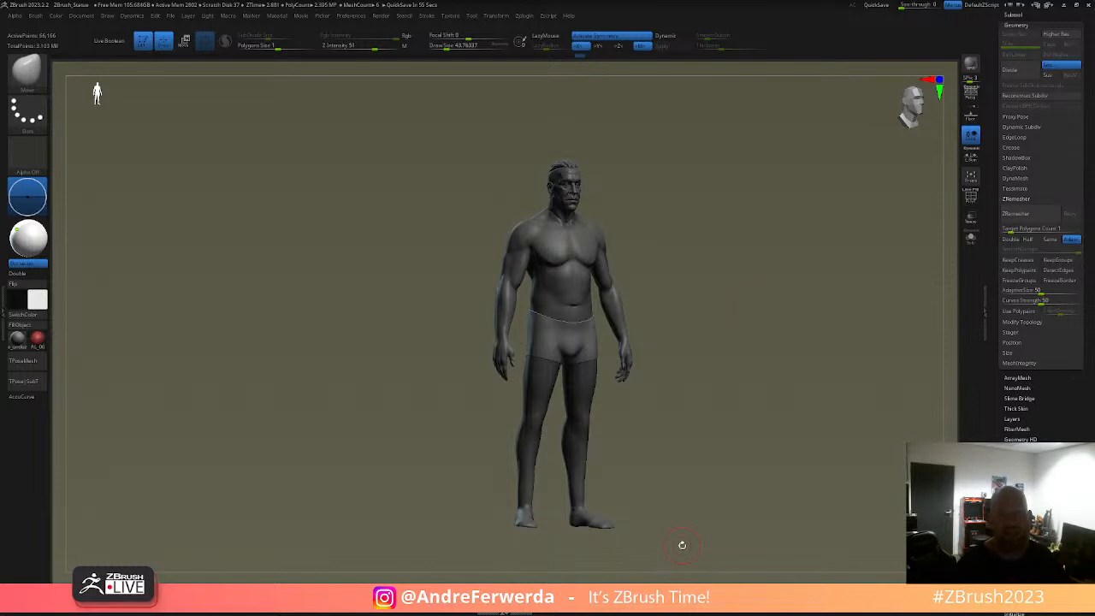
pyautogui.moveTo(754, 314); pyautogui.dragTo(760, 472)
pyautogui.keyDown('alt'); pyautogui.moveTo(764, 133); pyautogui.dragTo(781, 360); pyautogui.keyUp('alt')
pyautogui.moveTo(790, 279)
pyautogui.keyDown('alt'); pyautogui.mouseDown()
pyautogui.moveTo(778, 375)
pyautogui.moveTo(759, 363)
pyautogui.moveTo(767, 353)
pyautogui.mouseUp(); pyautogui.keyUp('alt')
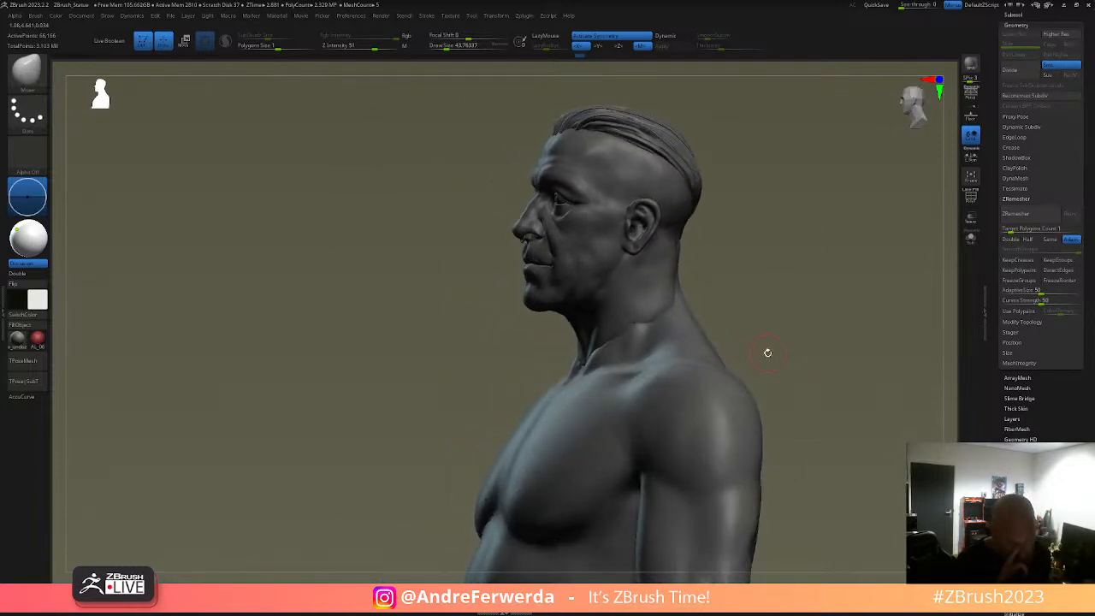
pyautogui.moveTo(781, 314); pyautogui.dragTo(802, 316)
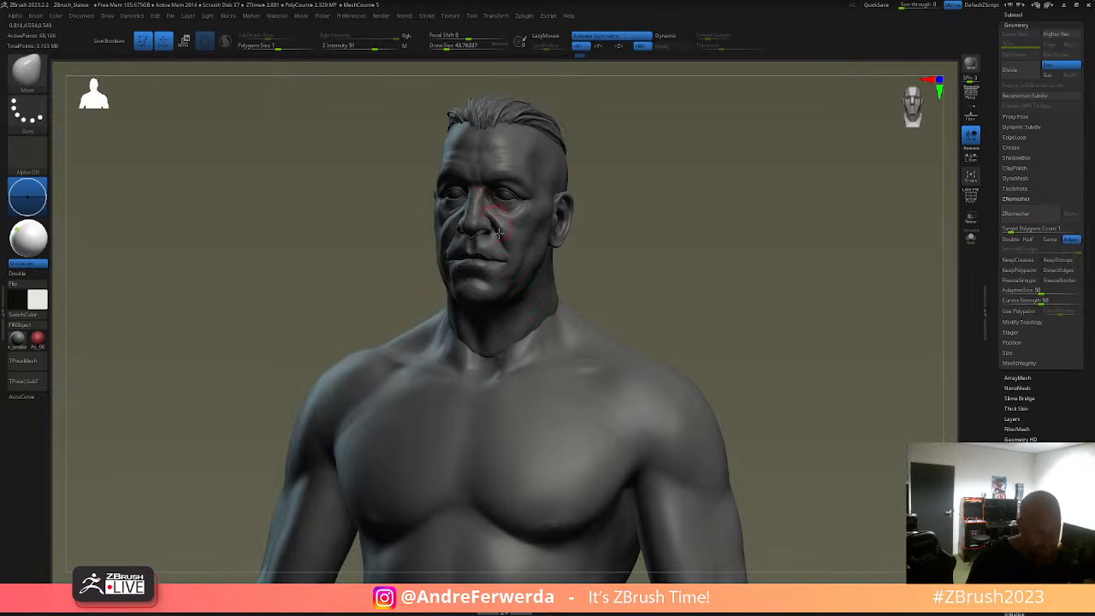
pyautogui.moveTo(705, 310)
pyautogui.mouseDown()
pyautogui.moveTo(724, 396)
pyautogui.moveTo(709, 406)
pyautogui.moveTo(743, 352)
pyautogui.moveTo(734, 360)
pyautogui.moveTo(763, 330)
pyautogui.moveTo(761, 340)
pyautogui.moveTo(759, 271)
pyautogui.moveTo(731, 368)
pyautogui.moveTo(712, 517)
pyautogui.mouseUp()
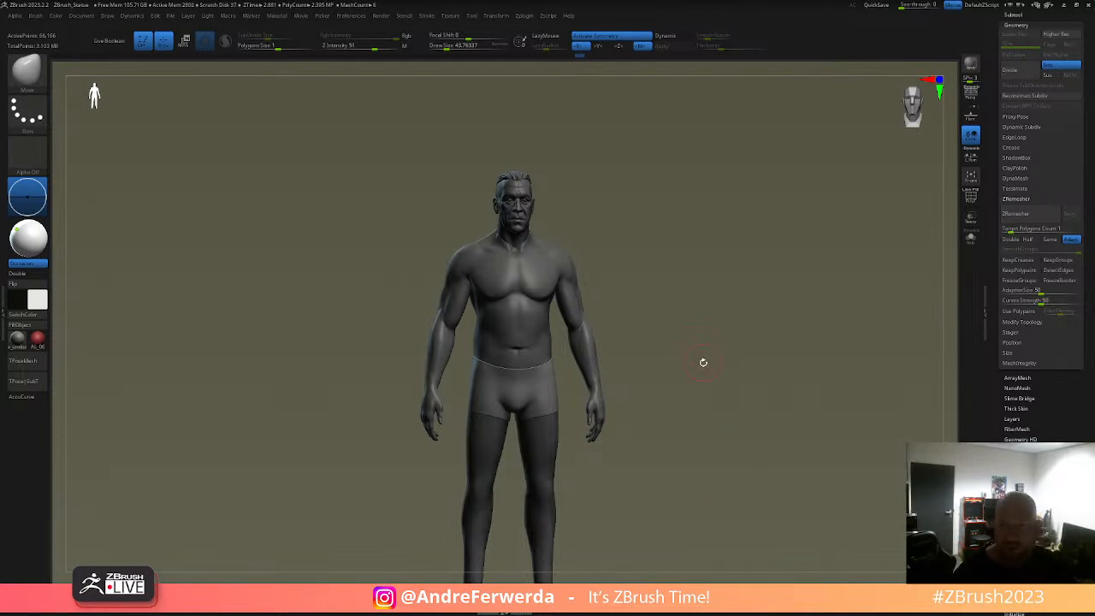
# - Select the DamStandard brush, make the body the active subtool, and check the figure's overall proportions
pyautogui.press('b')
pyautogui.press('d')
pyautogui.click(739, 250)
pyautogui.keyDown('alt'); pyautogui.moveTo(739, 256); pyautogui.dragTo(740, 293); pyautogui.keyUp('alt')
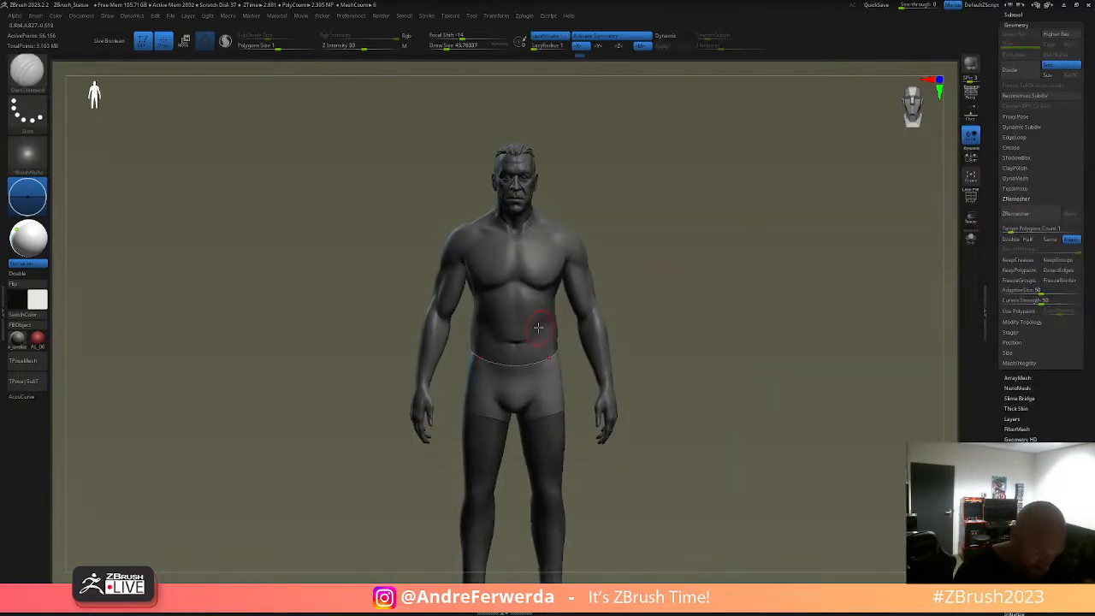
pyautogui.keyDown('alt'); pyautogui.click(531, 326); pyautogui.keyUp('alt')
pyautogui.moveTo(636, 308); pyautogui.dragTo(640, 305)
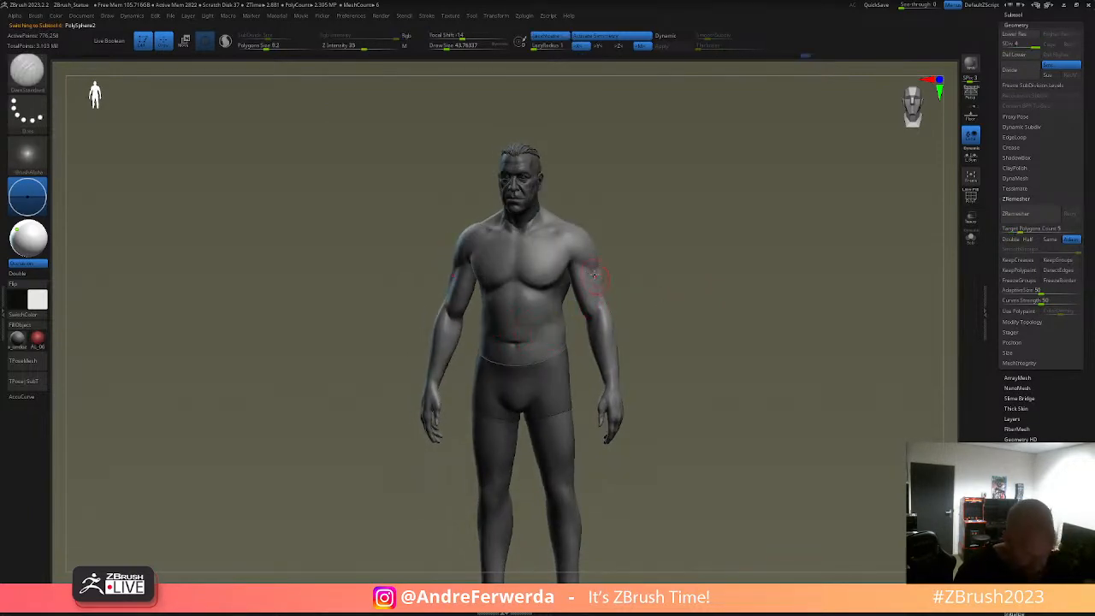
pyautogui.moveTo(639, 270); pyautogui.dragTo(658, 267)
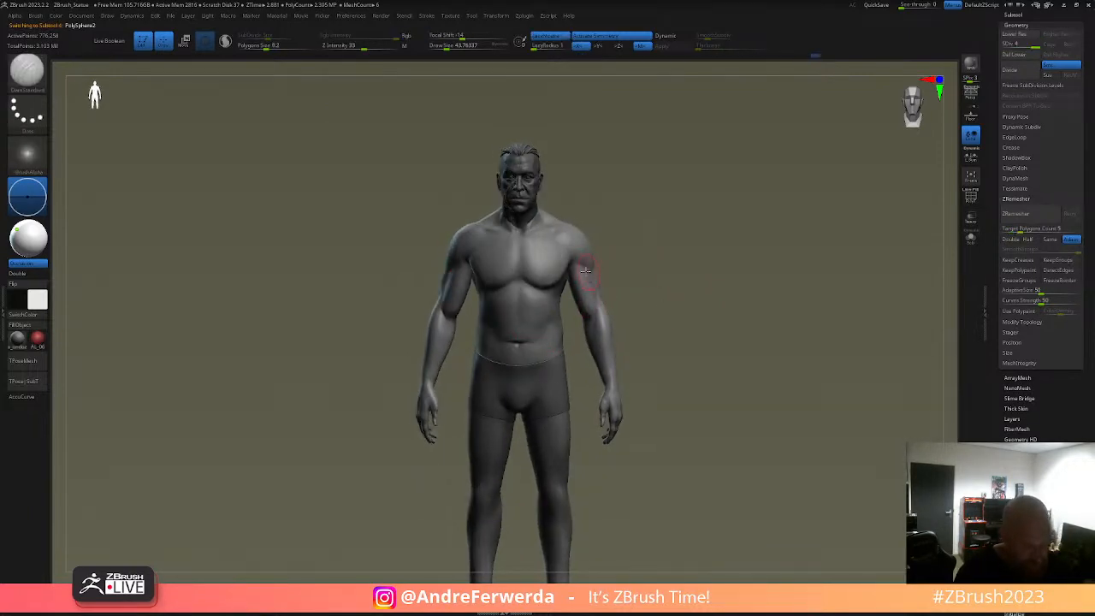
pyautogui.moveTo(643, 305)
pyautogui.keyDown('alt'); pyautogui.mouseDown()
pyautogui.moveTo(643, 279)
pyautogui.moveTo(675, 337)
pyautogui.mouseUp(); pyautogui.keyUp('alt')
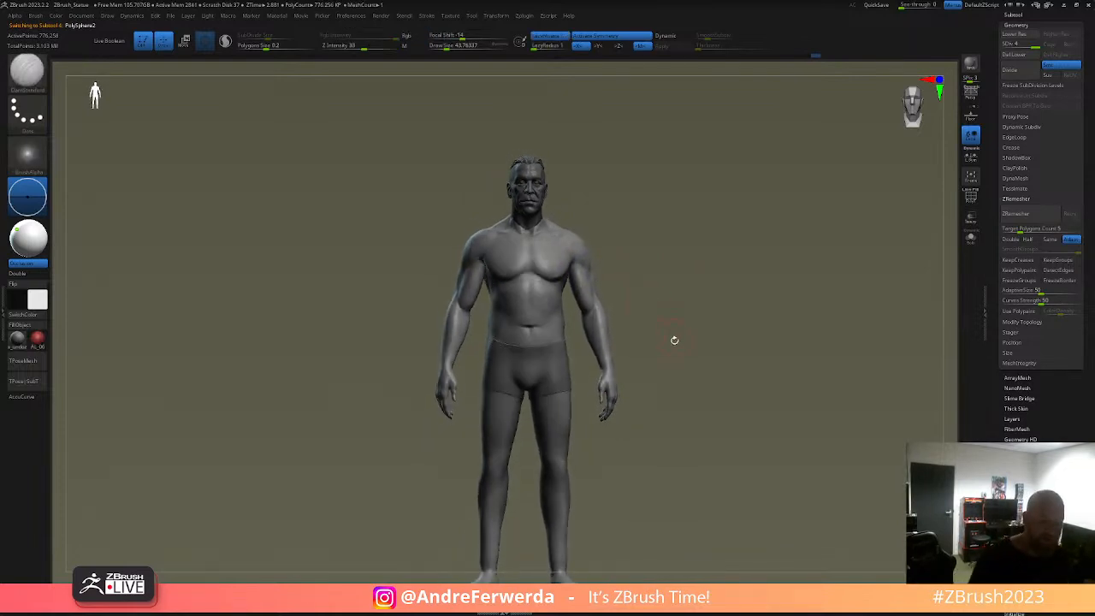
pyautogui.moveTo(817, 519); pyautogui.dragTo(769, 534)
pyautogui.moveTo(764, 497); pyautogui.dragTo(652, 532)
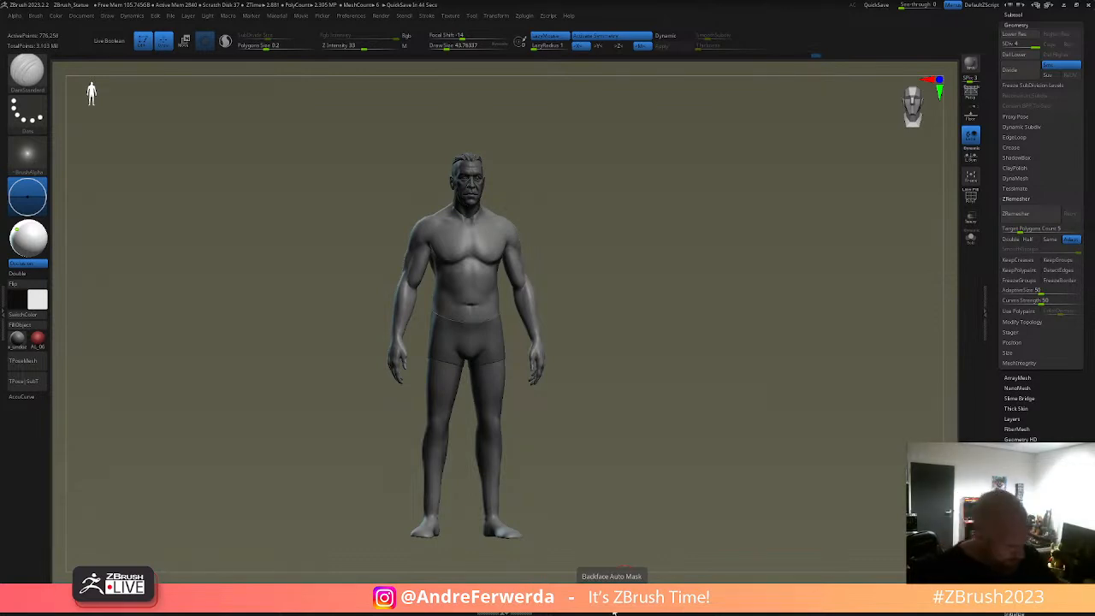
# - Refine the body's shoulder and upper-arm contours from the back and side with the Move brush
pyautogui.press('b')
pyautogui.press('m')
pyautogui.press('v')
pyautogui.moveTo(604, 312)
pyautogui.mouseDown()
pyautogui.moveTo(733, 288)
pyautogui.moveTo(746, 300)
pyautogui.moveTo(673, 409)
pyautogui.mouseUp()
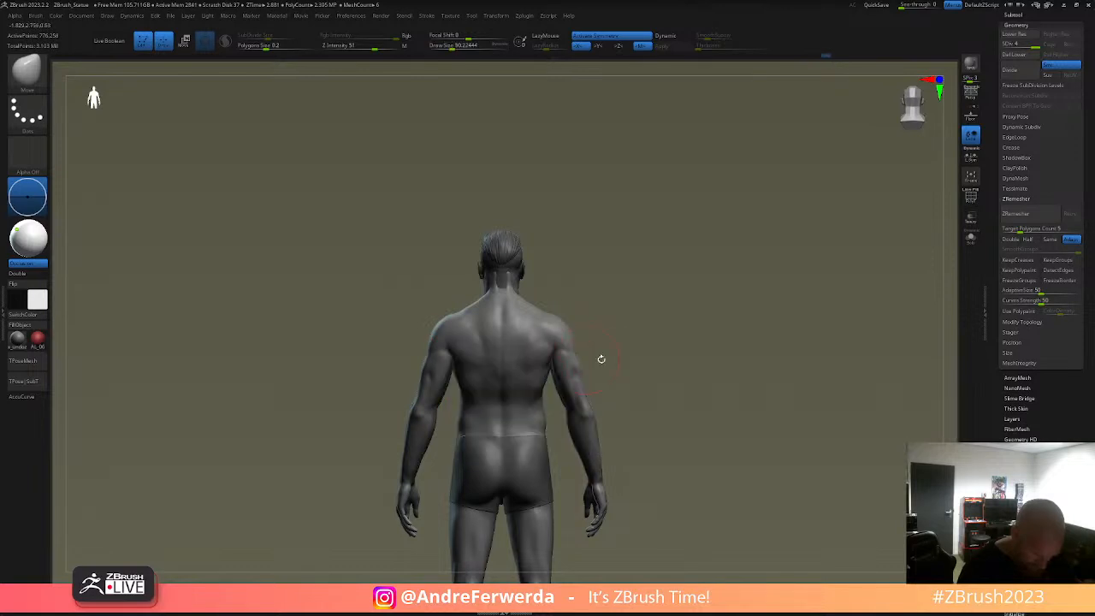
pyautogui.keyDown('shift'); pyautogui.moveTo(573, 338); pyautogui.dragTo(647, 312); pyautogui.keyUp('shift')
pyautogui.moveTo(713, 342)
pyautogui.mouseDown()
pyautogui.moveTo(724, 342)
pyautogui.moveTo(696, 329)
pyautogui.moveTo(657, 375)
pyautogui.mouseUp()
pyautogui.press('space')
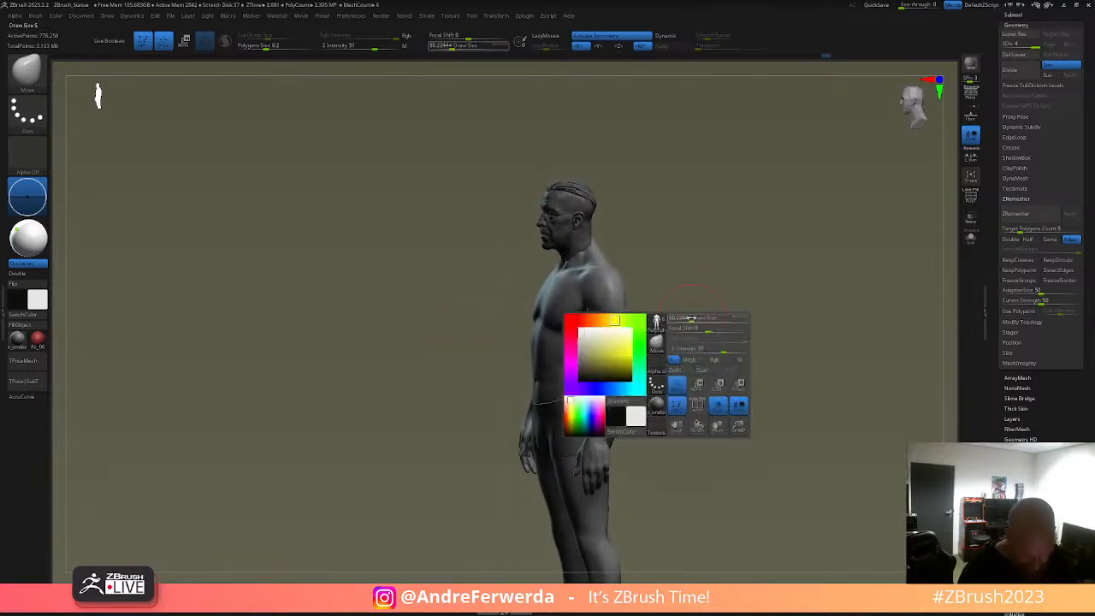
pyautogui.press('s')
pyautogui.moveTo(596, 339); pyautogui.dragTo(591, 334)
pyautogui.moveTo(592, 335); pyautogui.dragTo(702, 327, button='right')
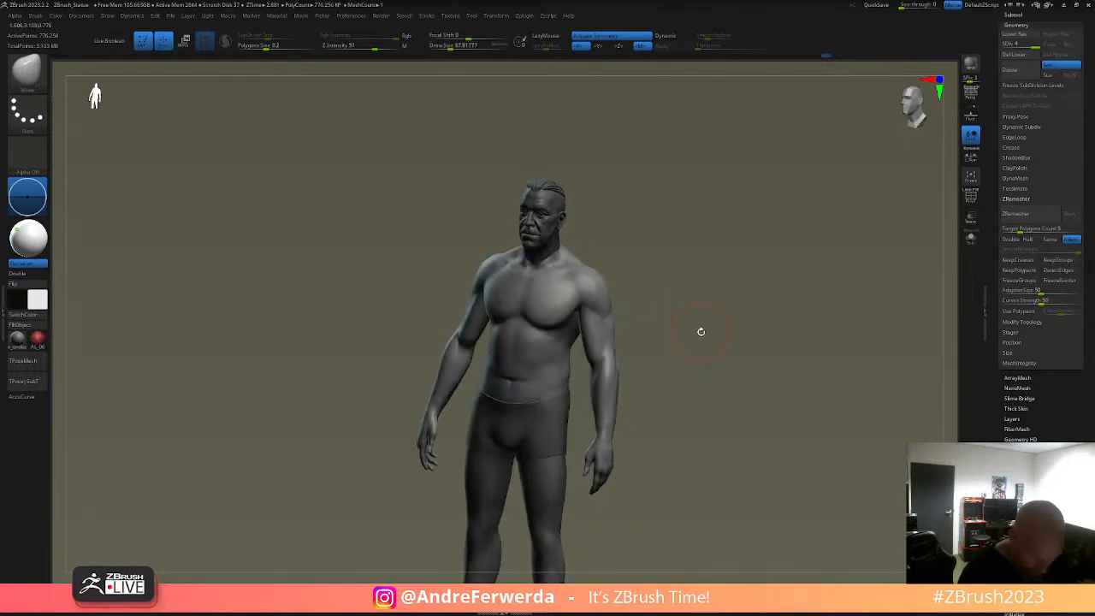
# - Examine the full figure's proportions from three-quarter and front views
pyautogui.moveTo(700, 334)
pyautogui.mouseDown()
pyautogui.moveTo(651, 311)
pyautogui.moveTo(636, 354)
pyautogui.moveTo(658, 367)
pyautogui.moveTo(646, 371)
pyautogui.moveTo(732, 369)
pyautogui.moveTo(711, 296)
pyautogui.mouseUp()
pyautogui.moveTo(671, 256)
pyautogui.mouseDown()
pyautogui.moveTo(754, 265)
pyautogui.moveTo(639, 255)
pyautogui.moveTo(626, 273)
pyautogui.moveTo(684, 276)
pyautogui.moveTo(704, 391)
pyautogui.moveTo(692, 430)
pyautogui.moveTo(578, 566)
pyautogui.mouseUp()
pyautogui.rightClick(682, 254)
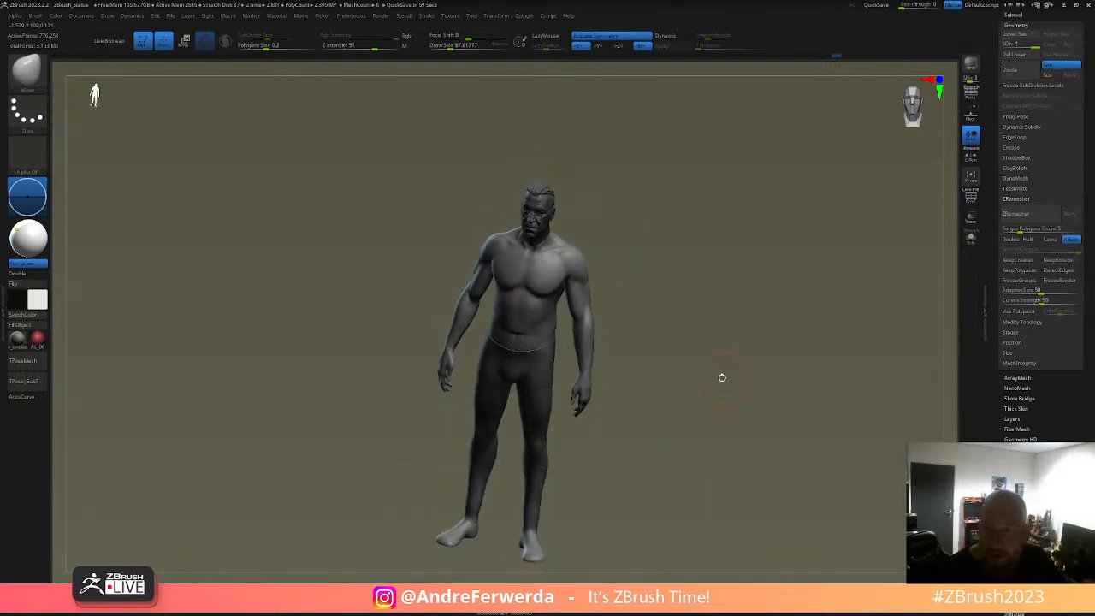
pyautogui.moveTo(716, 369)
pyautogui.mouseDown()
pyautogui.moveTo(728, 337)
pyautogui.moveTo(727, 350)
pyautogui.mouseUp()
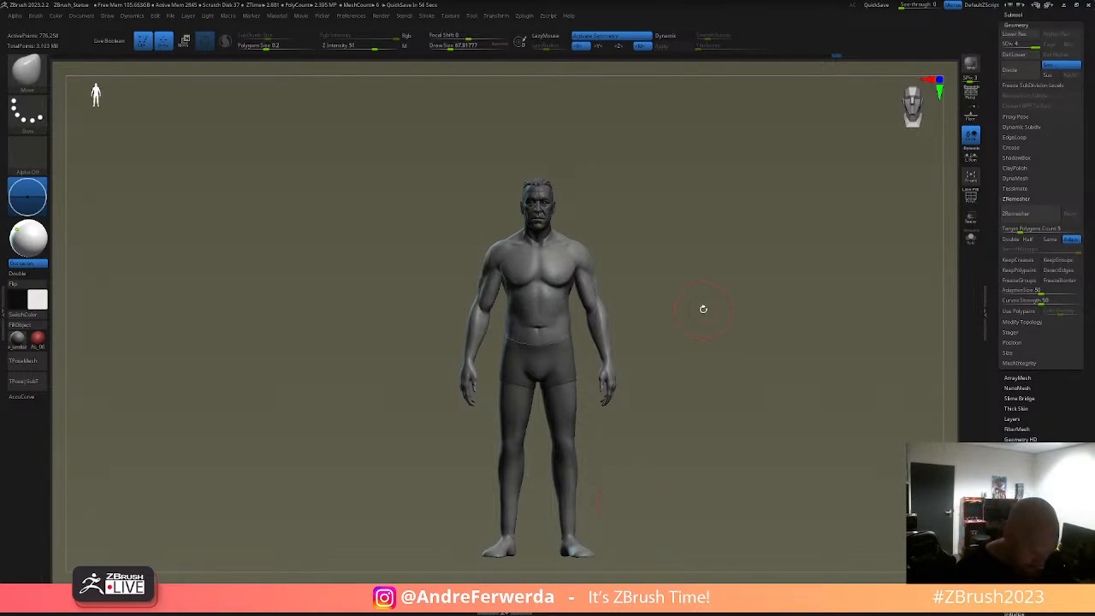
pyautogui.keyDown('alt'); pyautogui.moveTo(702, 310); pyautogui.dragTo(648, 343); pyautogui.keyUp('alt')
# - Define the muscles of both upper arms with the Standard brush at a draw size of about 15.6 and Z Intensity 15
pyautogui.press('space')
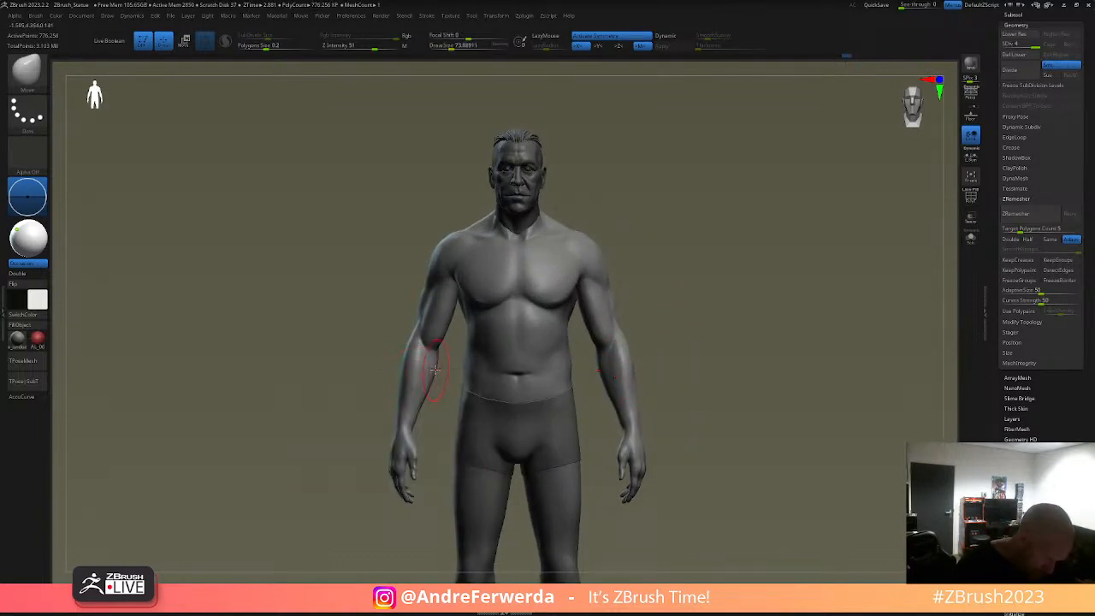
pyautogui.press('b')
pyautogui.press('s')
pyautogui.press('t')
pyautogui.press('s')
pyautogui.moveTo(694, 266)
pyautogui.keyDown('alt'); pyautogui.mouseDown()
pyautogui.moveTo(710, 286)
pyautogui.moveTo(710, 274)
pyautogui.moveTo(669, 273)
pyautogui.mouseUp(); pyautogui.keyUp('alt')
pyautogui.press('s')
pyautogui.press('space')
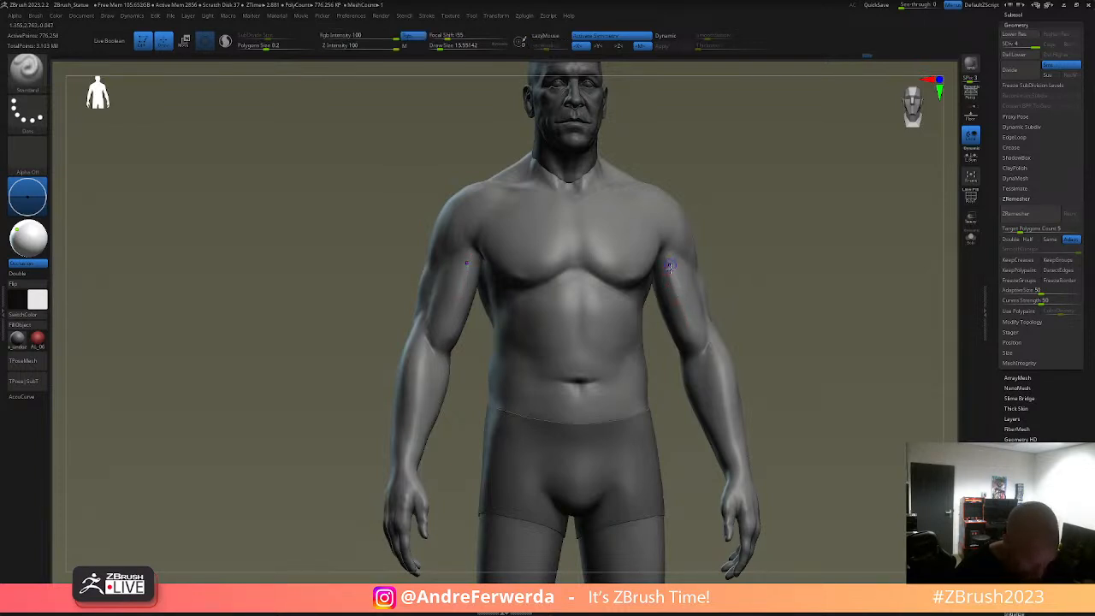
pyautogui.moveTo(792, 233); pyautogui.dragTo(677, 314)
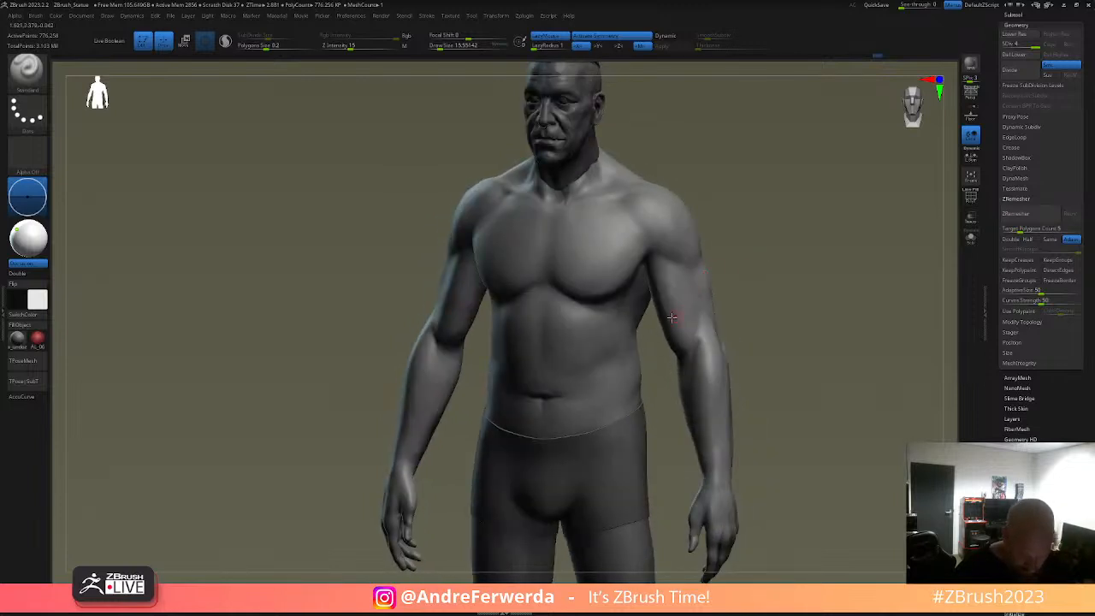
pyautogui.moveTo(459, 420); pyautogui.dragTo(469, 360)
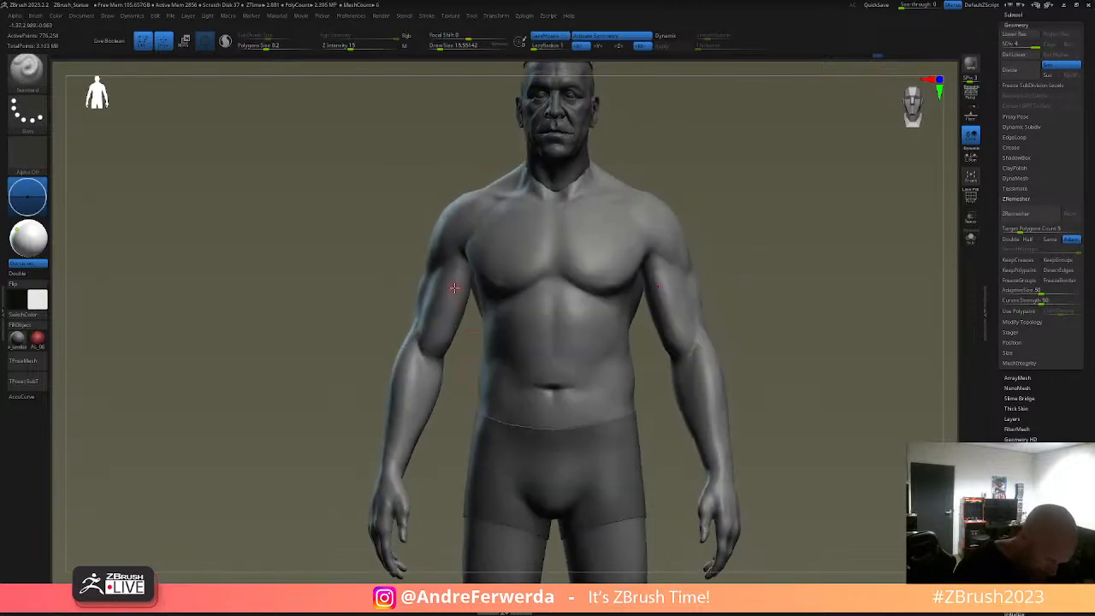
pyautogui.moveTo(442, 323); pyautogui.dragTo(437, 344)
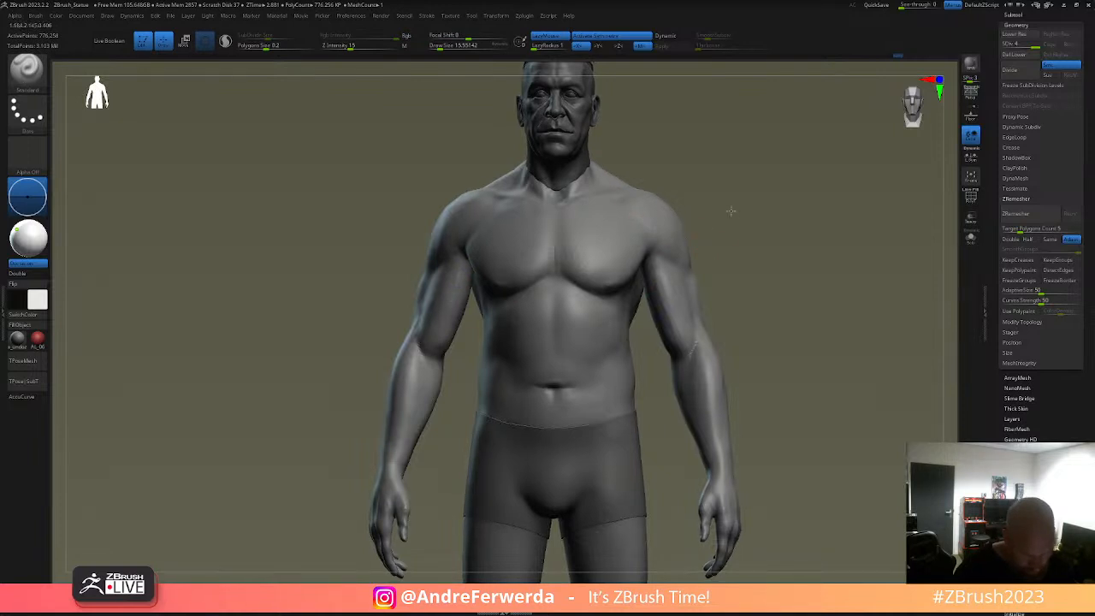
# - Check the figure from the front and save it as a tool
pyautogui.moveTo(706, 229); pyautogui.dragTo(687, 235, button='right')
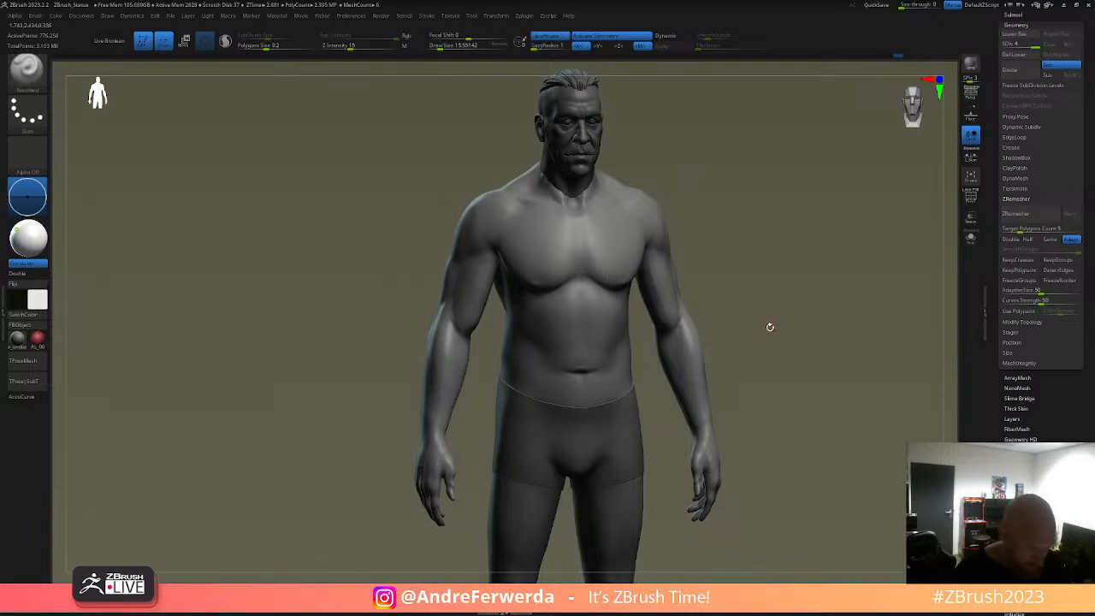
pyautogui.keyDown('ctrl'); pyautogui.moveTo(770, 327); pyautogui.dragTo(752, 308, button='right'); pyautogui.keyUp('ctrl')
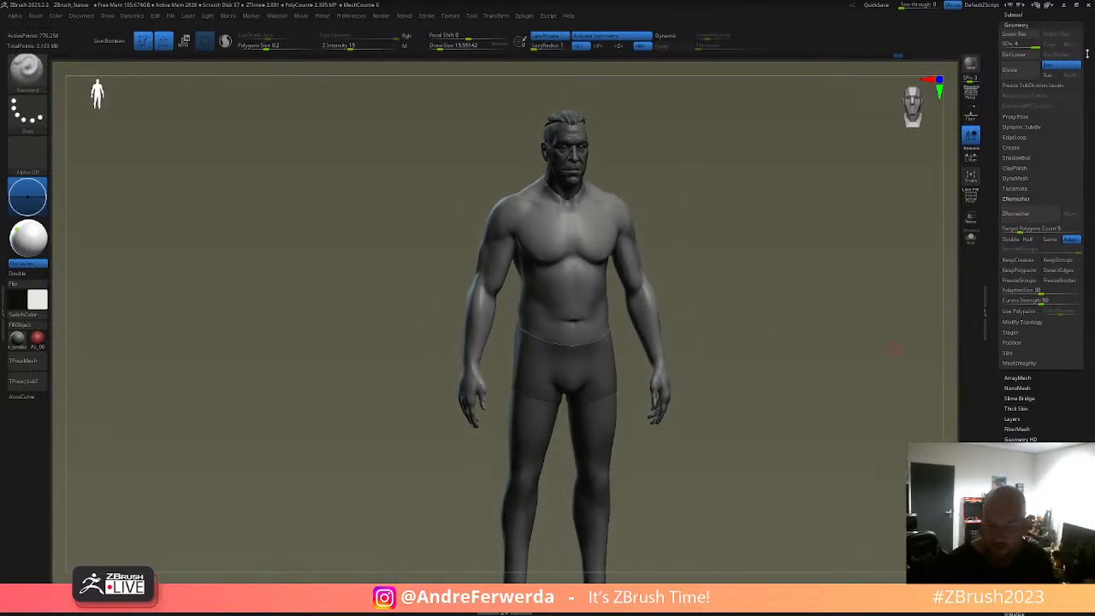
pyautogui.moveTo(1087, 54); pyautogui.dragTo(1072, 204)
pyautogui.click(1021, 39)
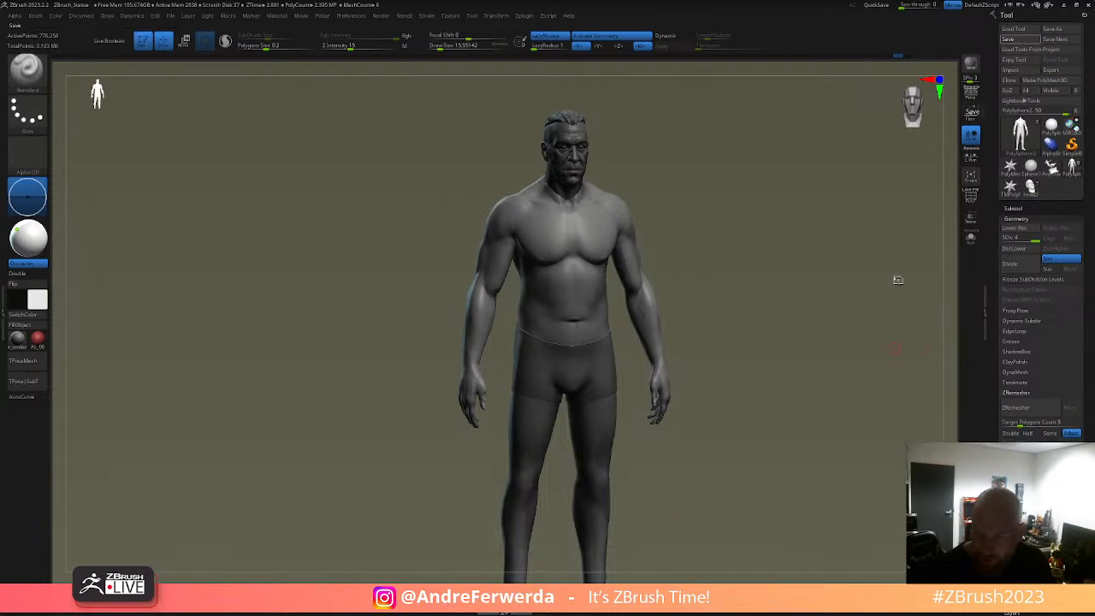